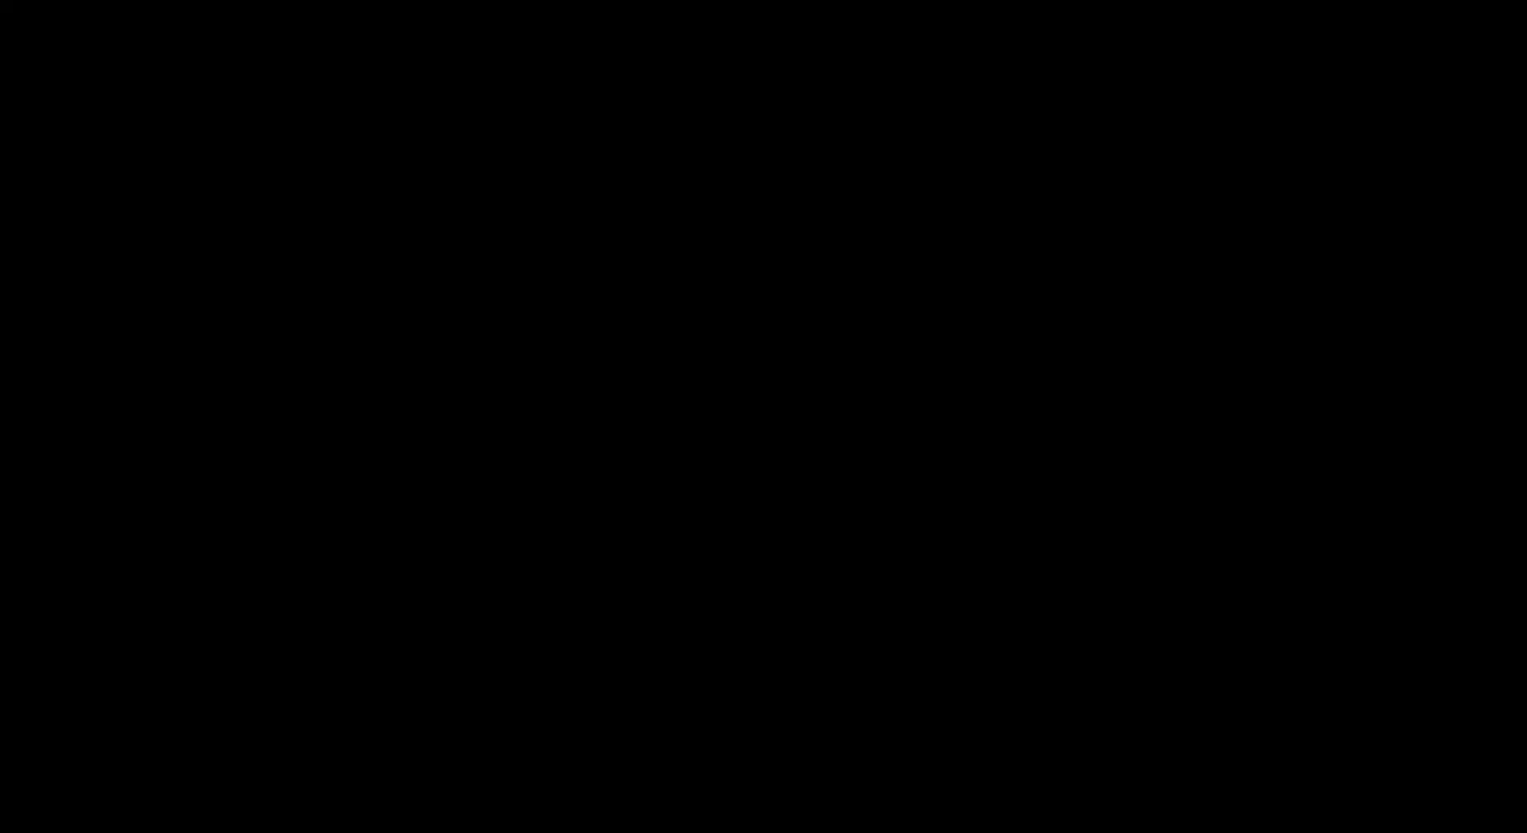
Step: Scroll the assignments PDF to page 148, the '3 OF 13' part-drawing sheet
{"action": "scroll", "coordinate": [894, 608], "scroll_direction": "up", "scroll_amount": 2}
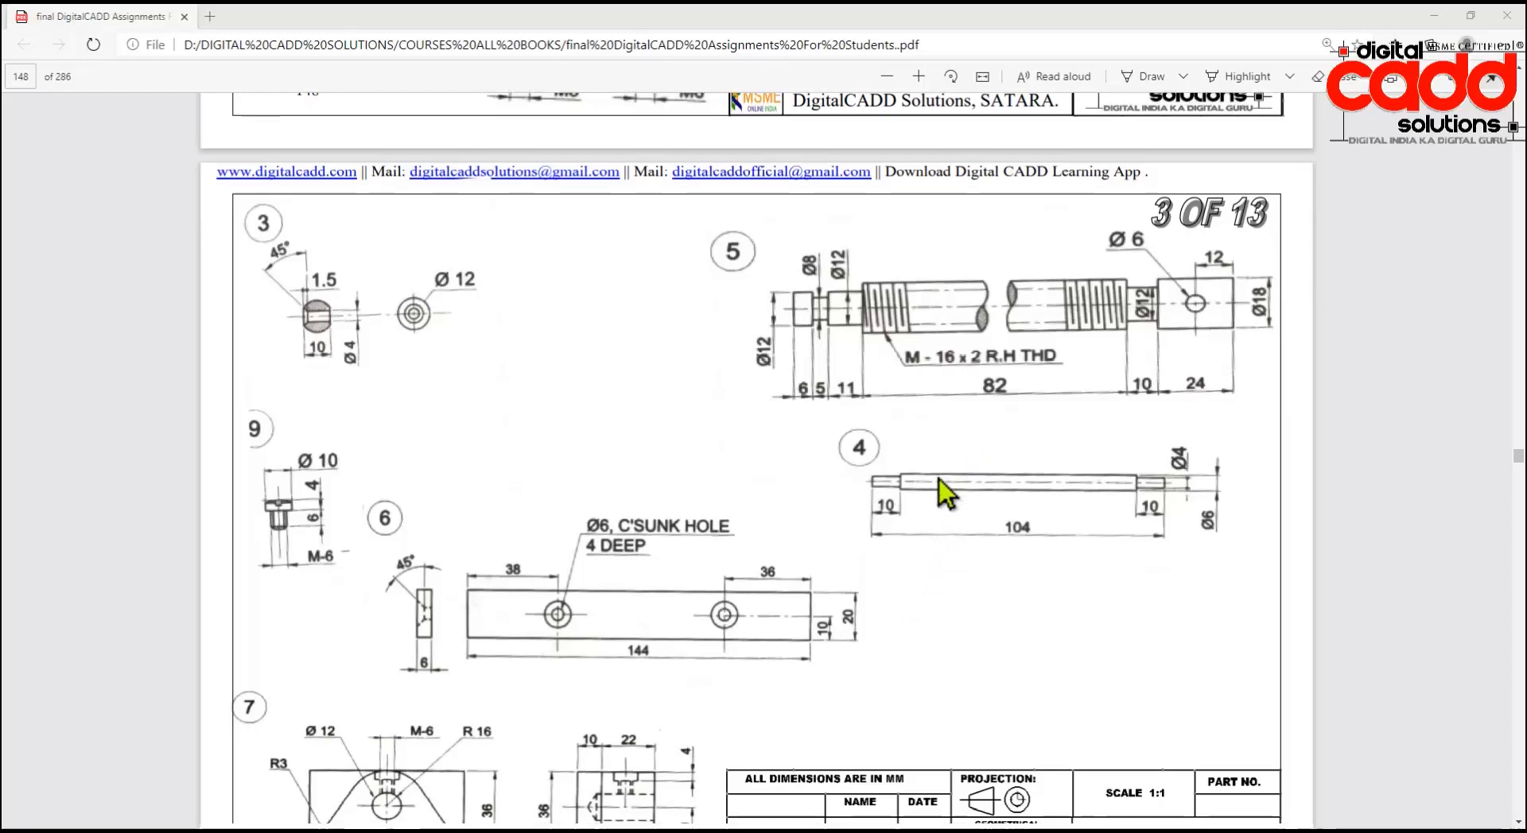
Step: Look over page 148, then bring up the Sheet sizes.jpg table in Photos
{"action": "scroll", "coordinate": [939, 489], "scroll_direction": "down", "scroll_amount": 3}
{"action": "scroll", "coordinate": [924, 586], "scroll_direction": "up", "scroll_amount": 3}
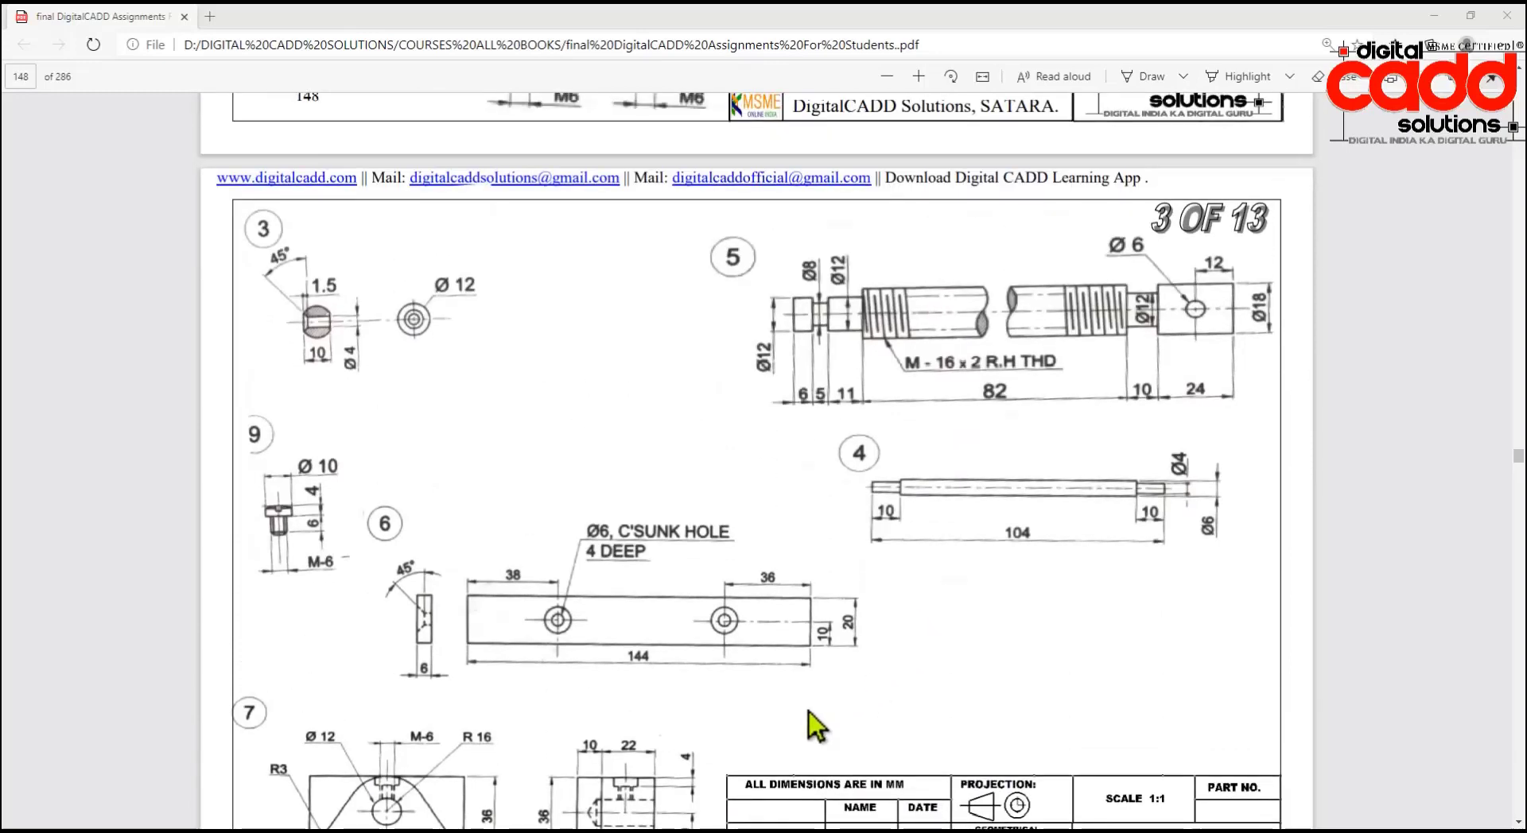
{"action": "scroll", "coordinate": [898, 631], "scroll_direction": "down", "scroll_amount": 2}
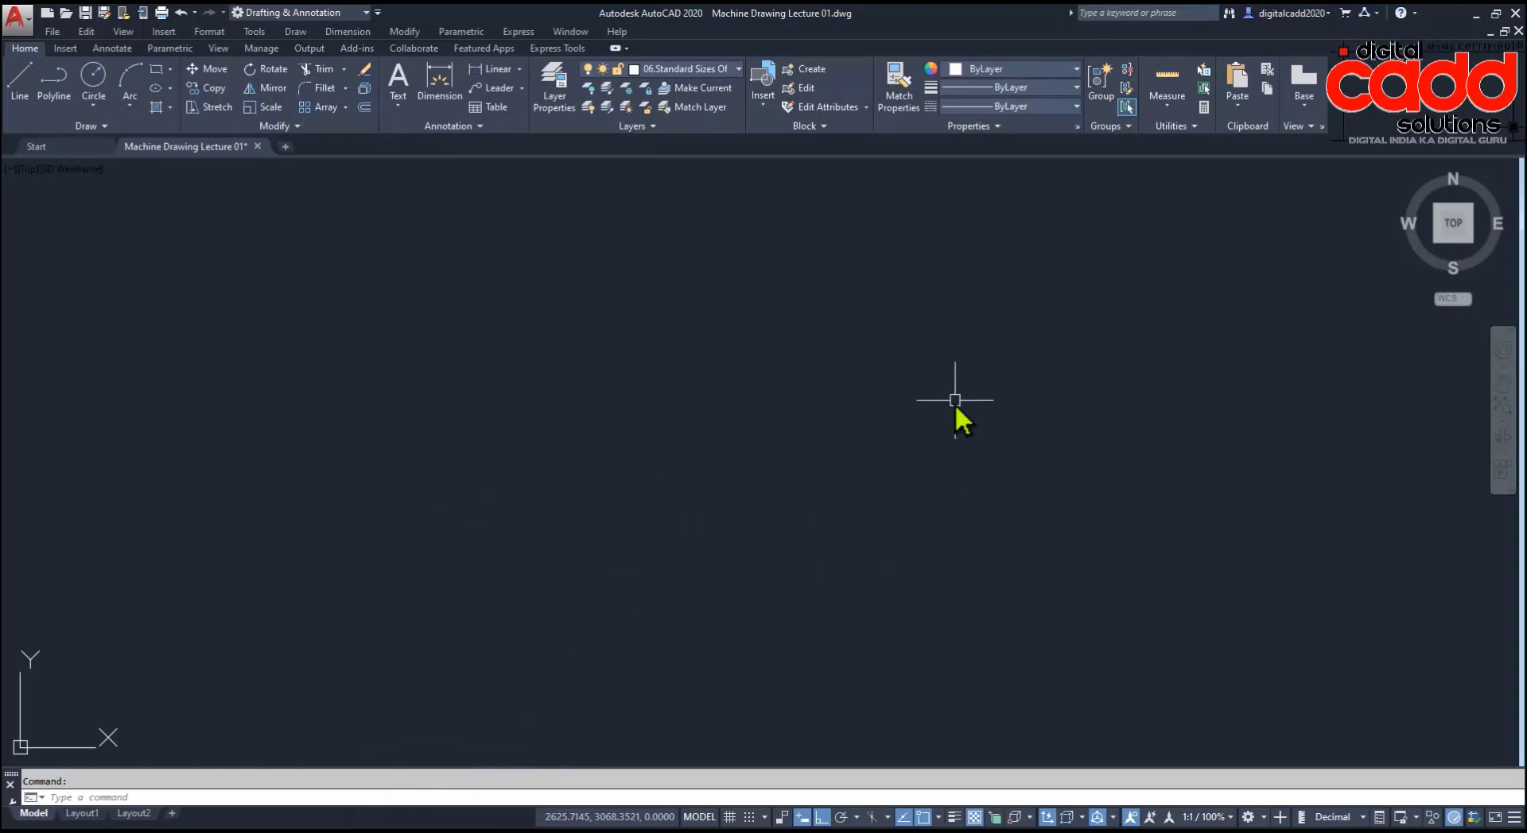
{"action": "left_click", "coordinate": [696, 827]}
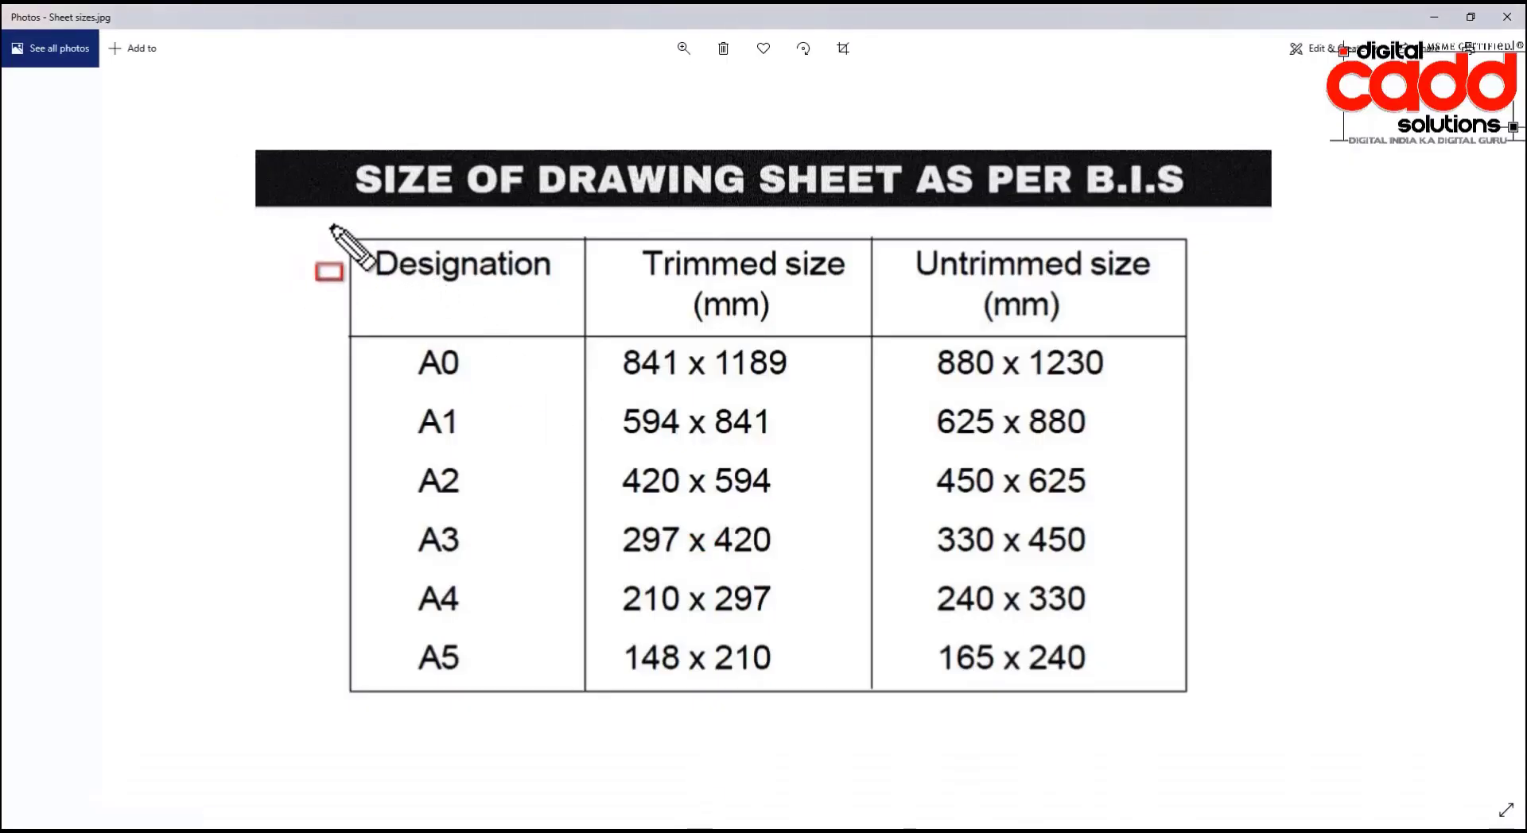
Step: Outline the sheet-size table, its title and the Untrimmed and Trimmed size headers in red
{"action": "left_click_drag", "start_coordinate": [332, 227], "coordinate": [1207, 704]}
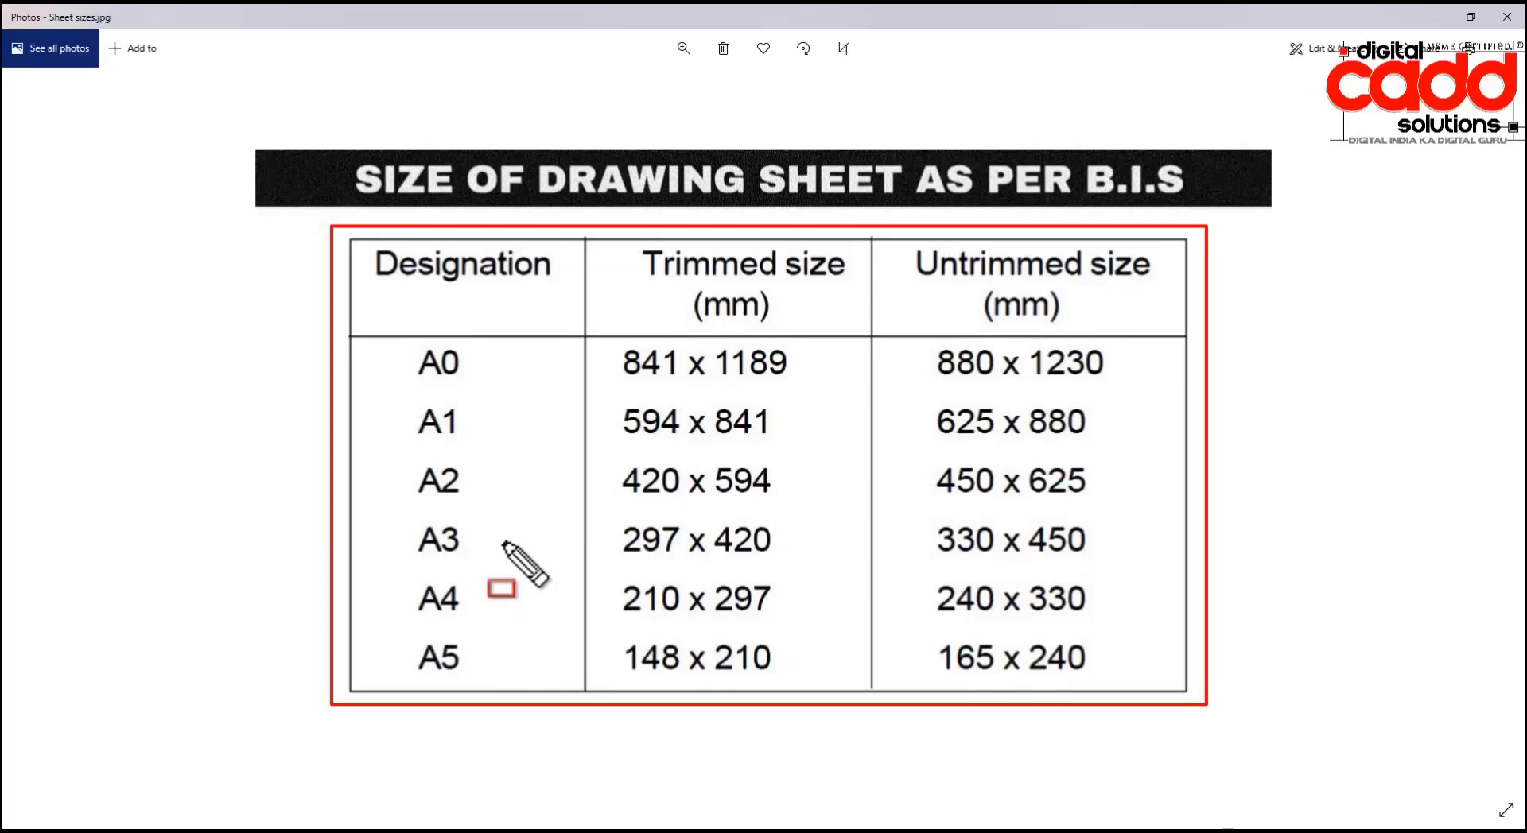
{"action": "left_click_drag", "start_coordinate": [322, 131], "coordinate": [1225, 211]}
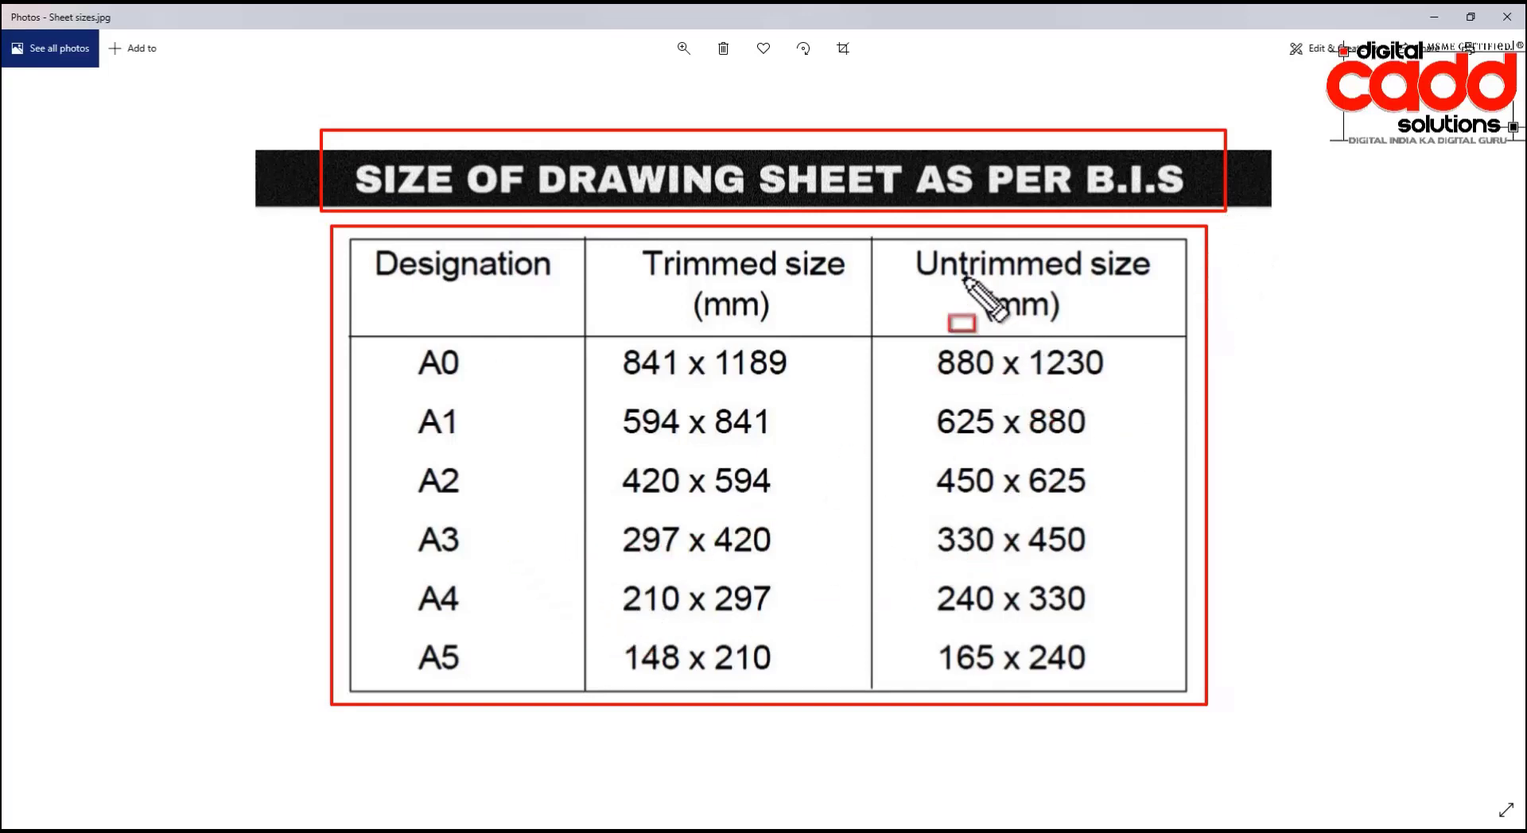
{"action": "left_click_drag", "start_coordinate": [894, 237], "coordinate": [1177, 333]}
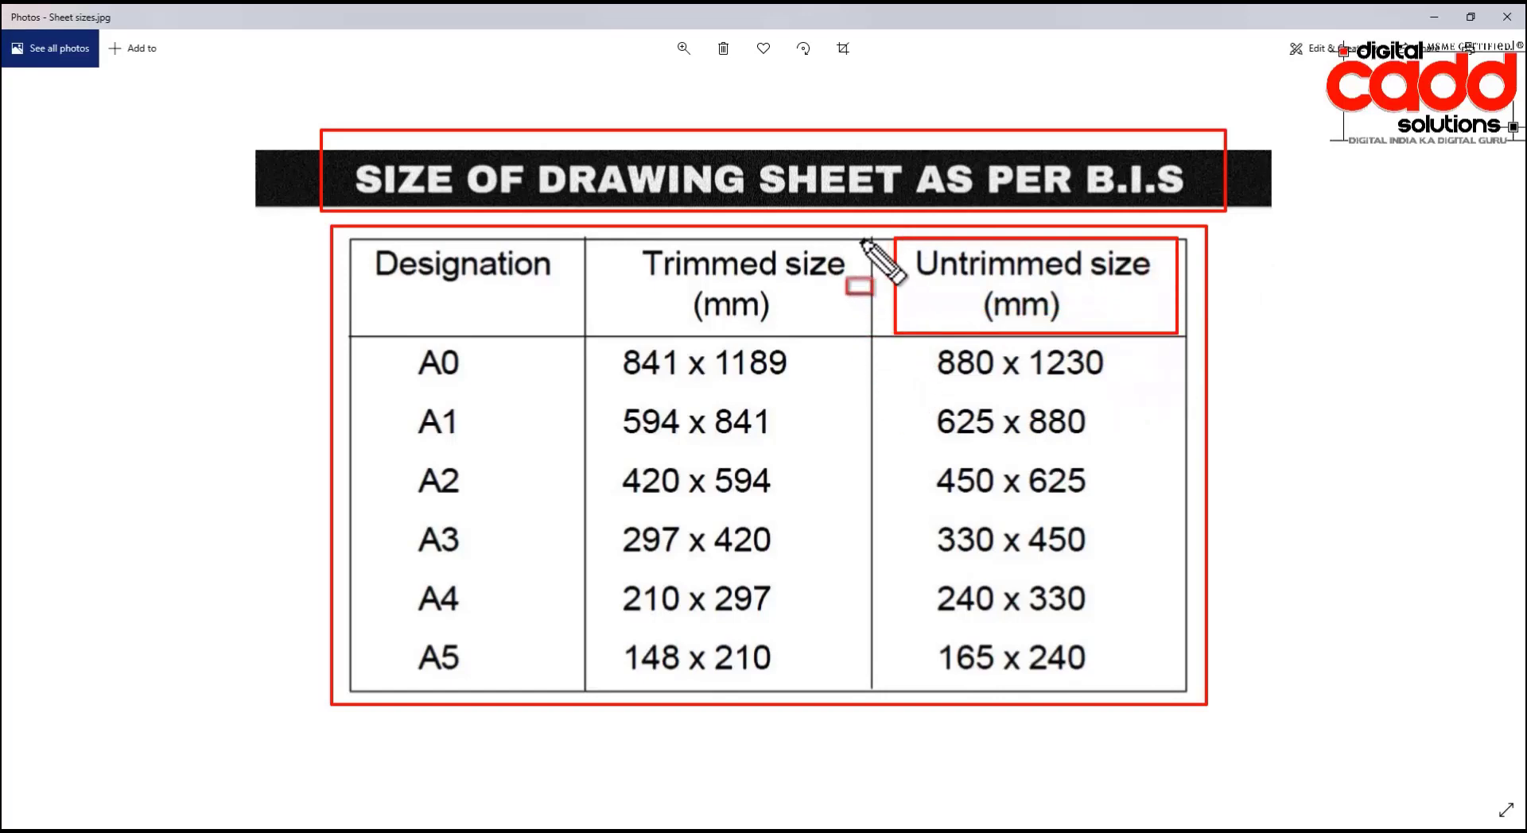
{"action": "mouse_move", "coordinate": [861, 240]}
{"action": "left_mouse_down"}
{"action": "mouse_move", "coordinate": [783, 303]}
{"action": "mouse_move", "coordinate": [608, 325]}
{"action": "left_mouse_up"}
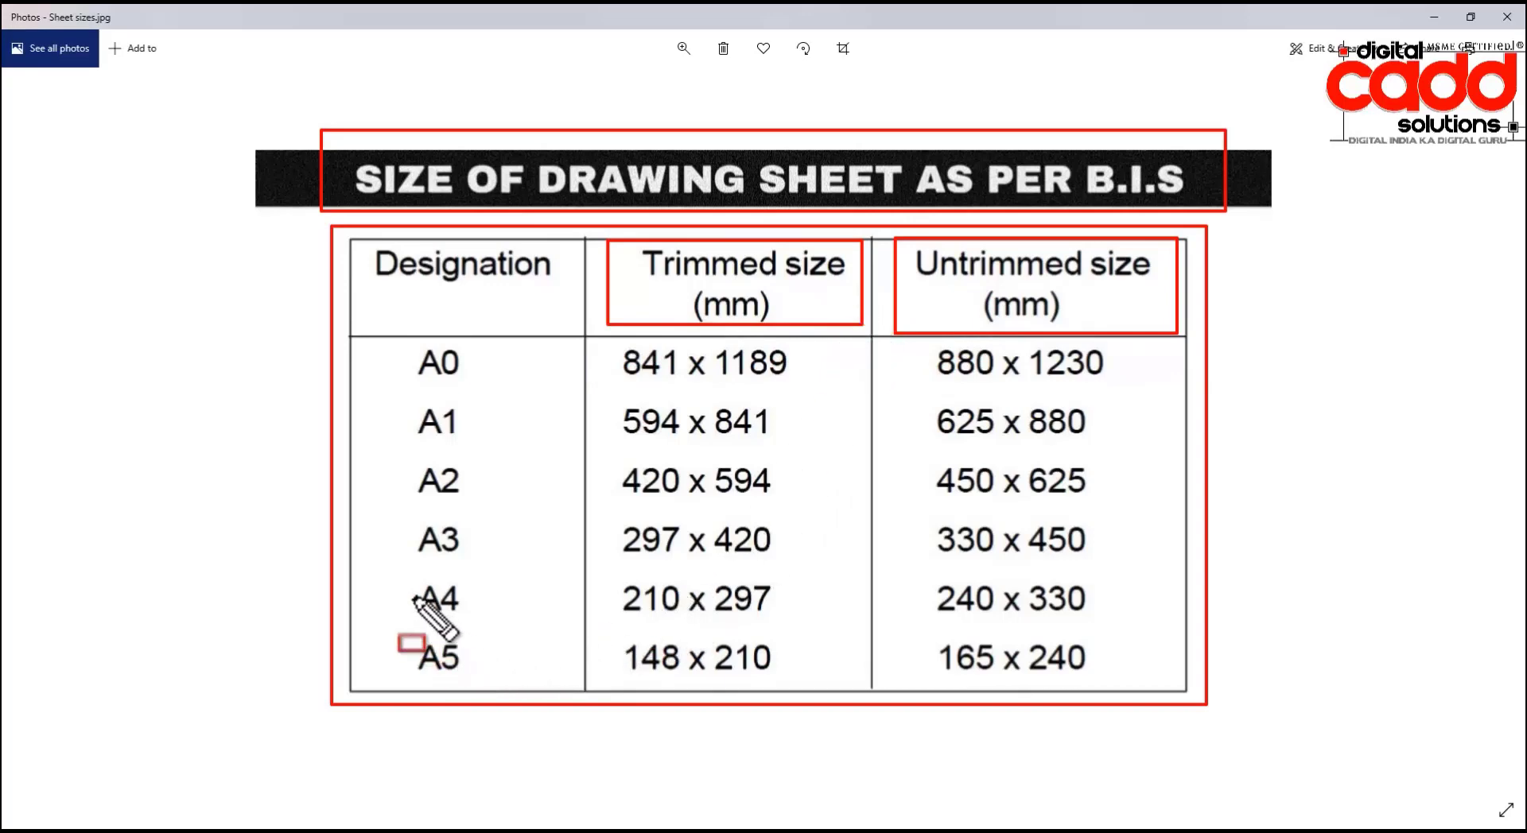
Step: Box the A4 and A3 rows, plus A4's 240 x 330 and 210 x 297 sizes, in red
{"action": "left_click_drag", "start_coordinate": [382, 574], "coordinate": [1130, 627]}
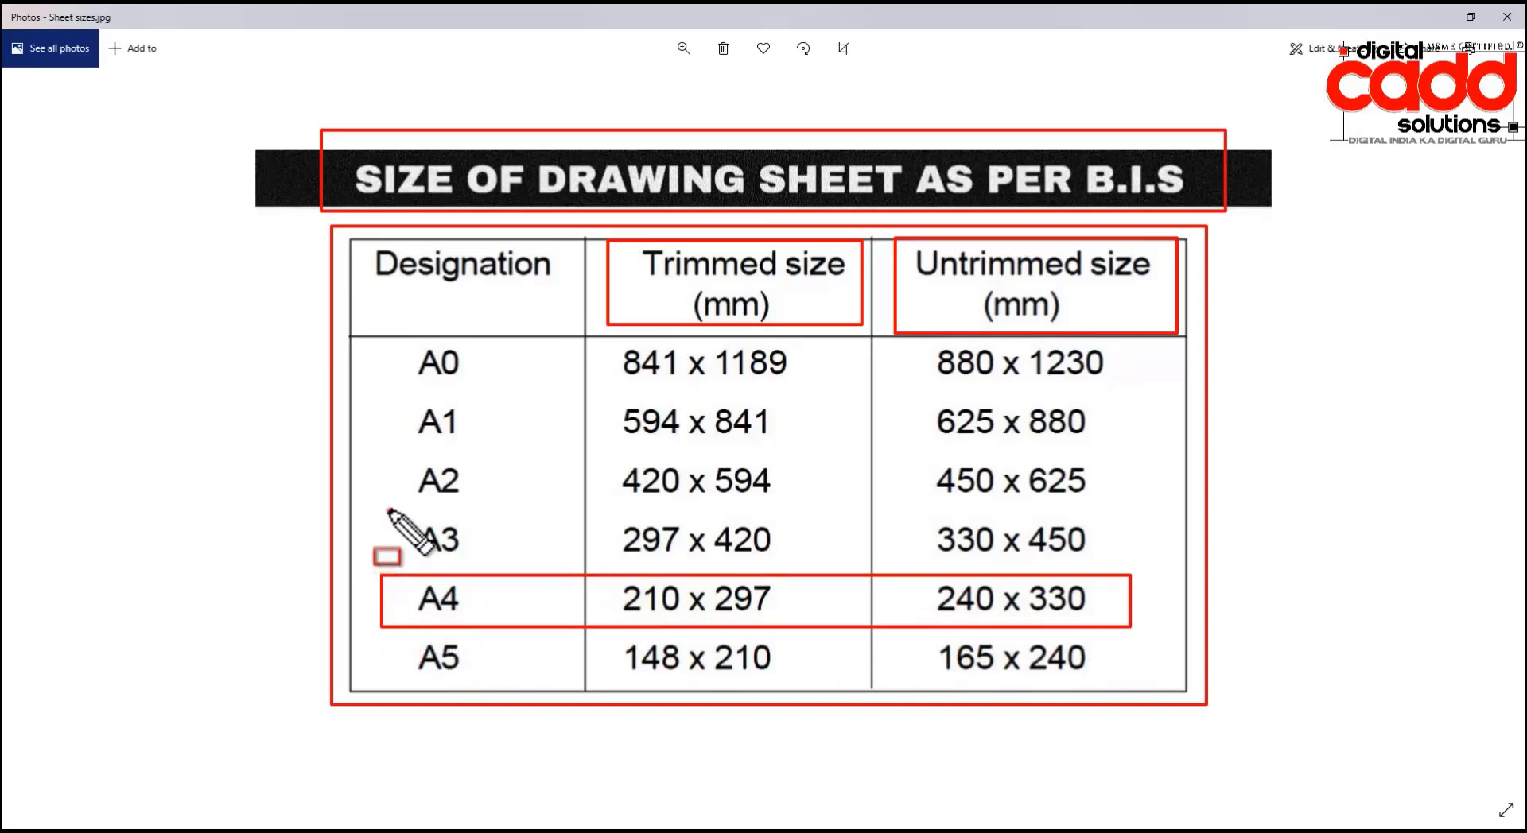
{"action": "mouse_move", "coordinate": [388, 511]}
{"action": "left_mouse_down"}
{"action": "mouse_move", "coordinate": [483, 547]}
{"action": "mouse_move", "coordinate": [1109, 564]}
{"action": "left_mouse_up"}
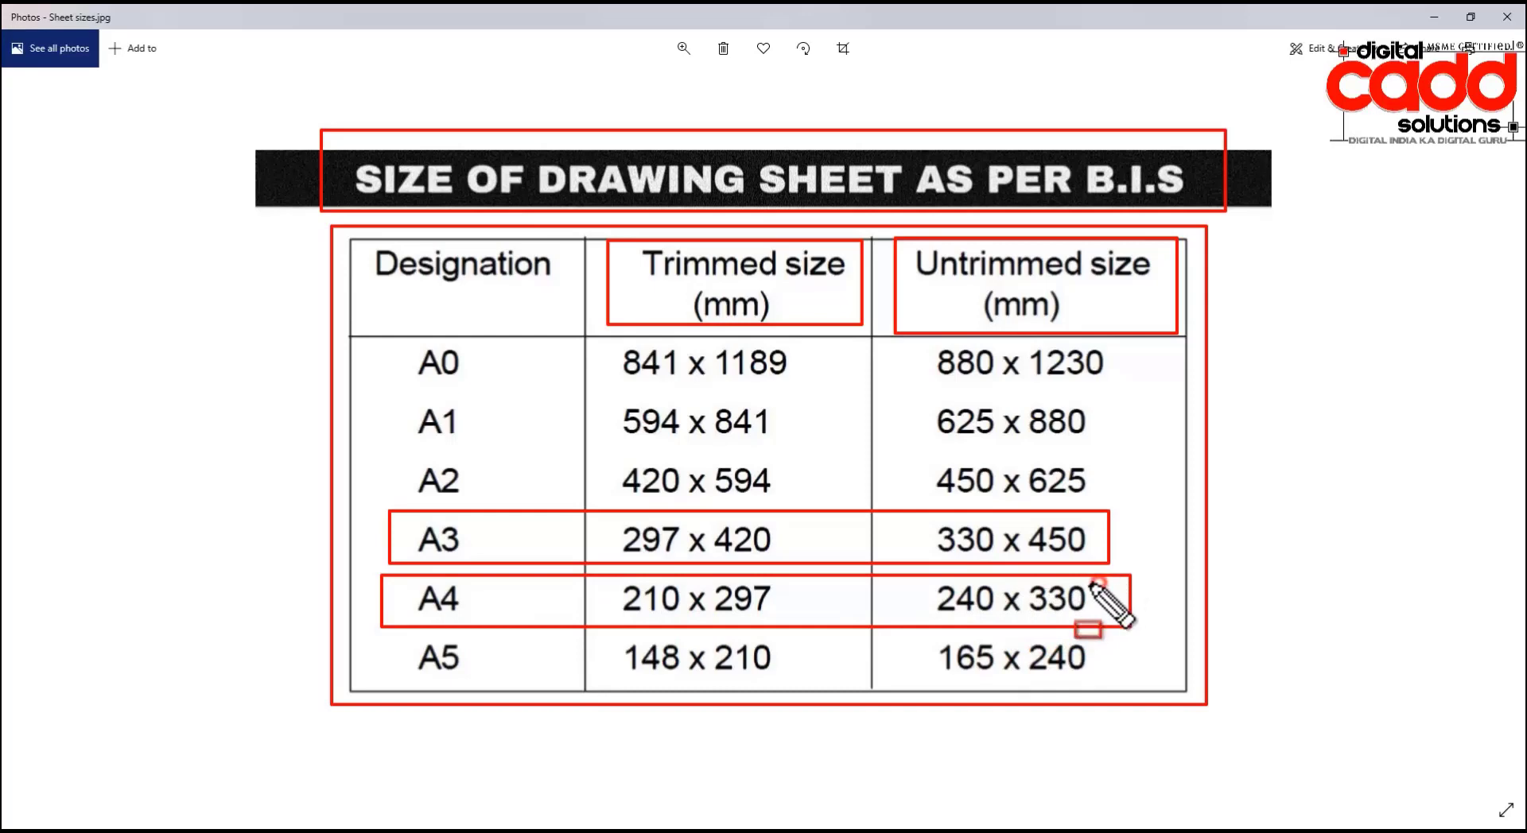
{"action": "left_click_drag", "start_coordinate": [1097, 581], "coordinate": [928, 619]}
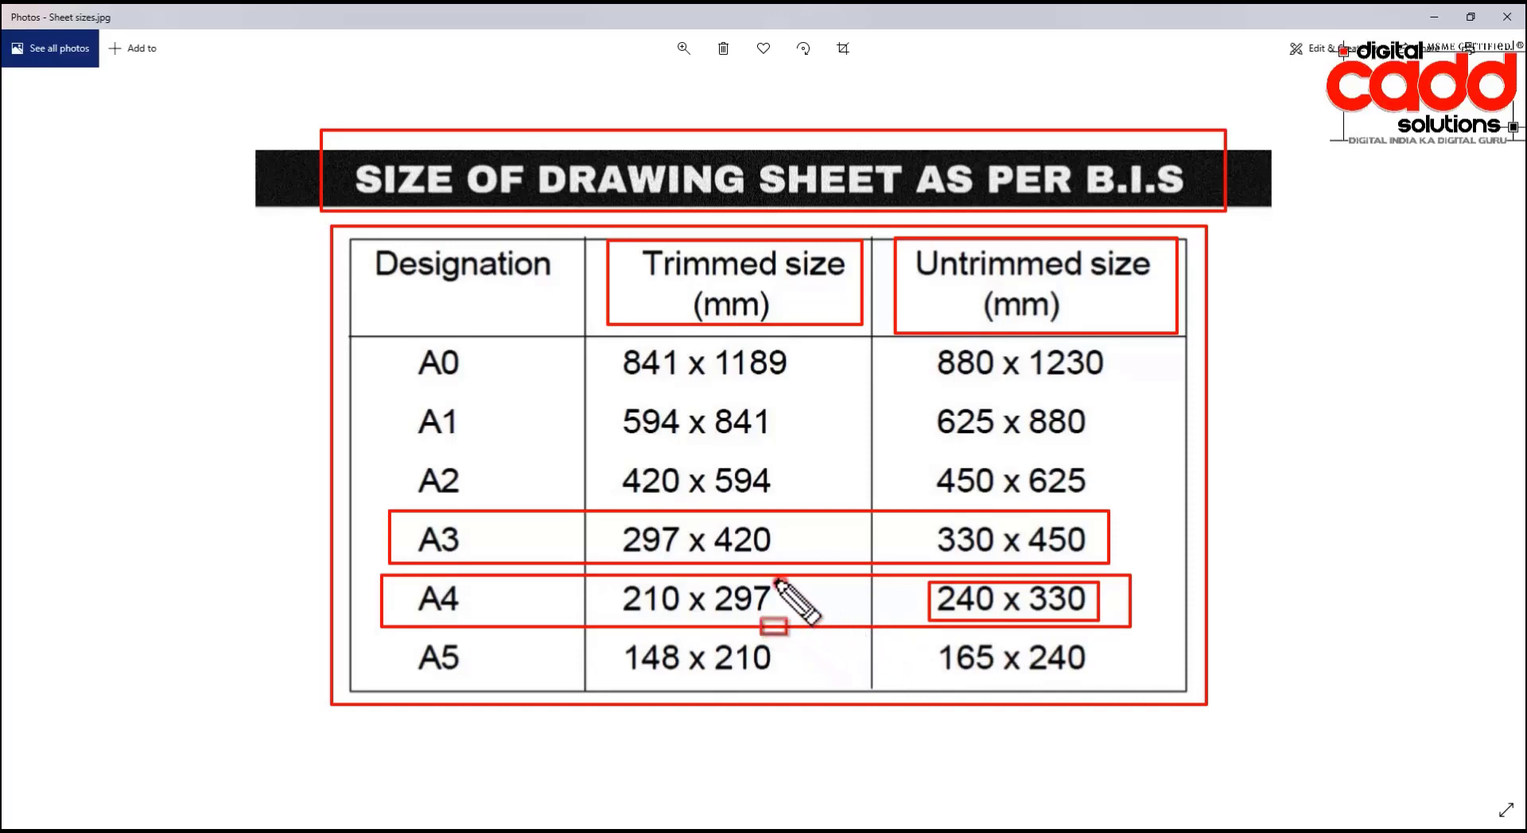
{"action": "left_click_drag", "start_coordinate": [779, 582], "coordinate": [614, 621]}
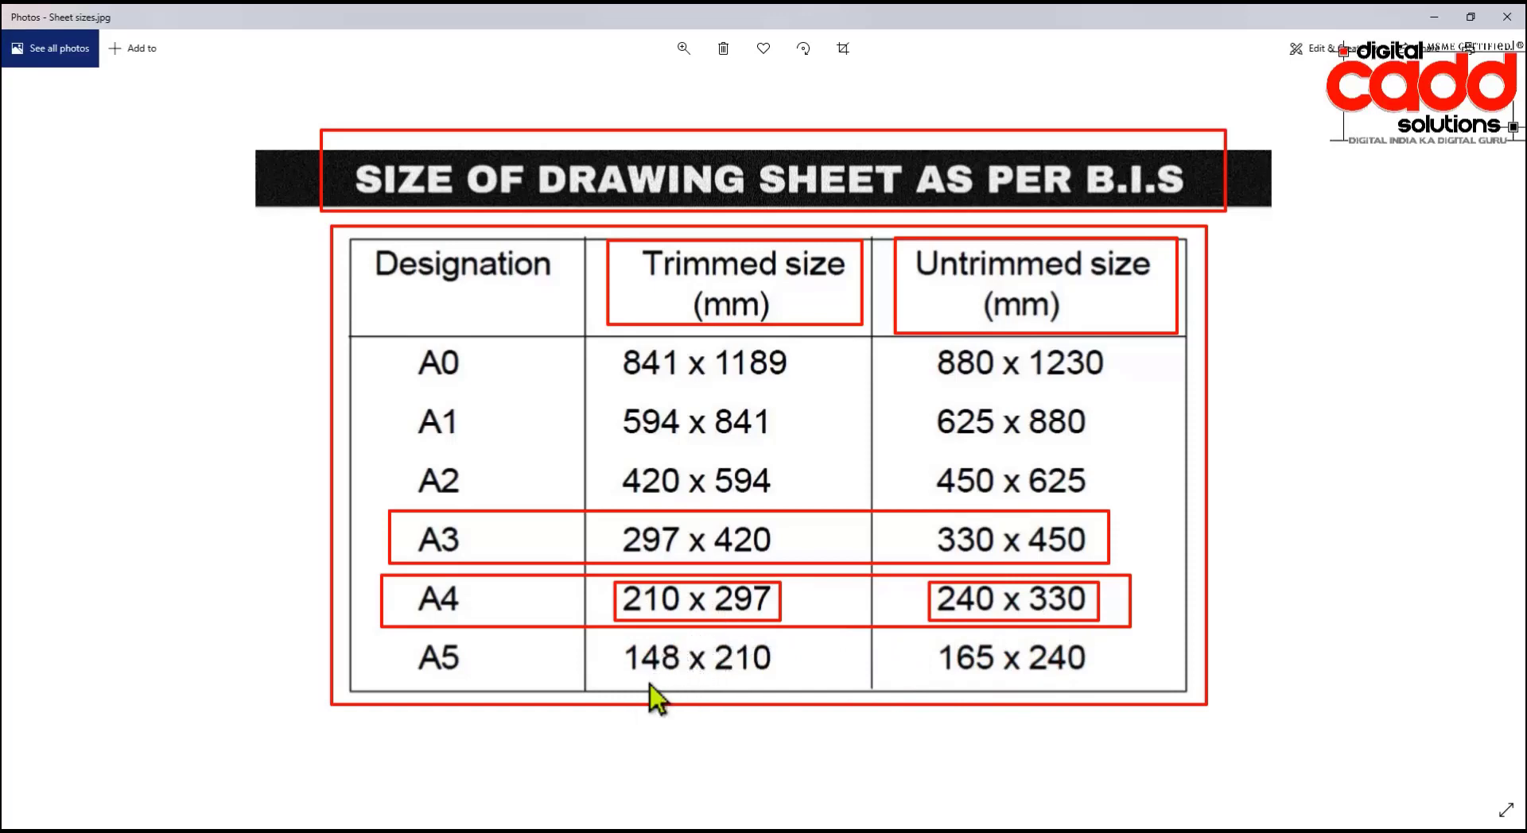
Step: Erase all the red annotation boxes from the sheet-size table
{"action": "key", "text": "Escape"}
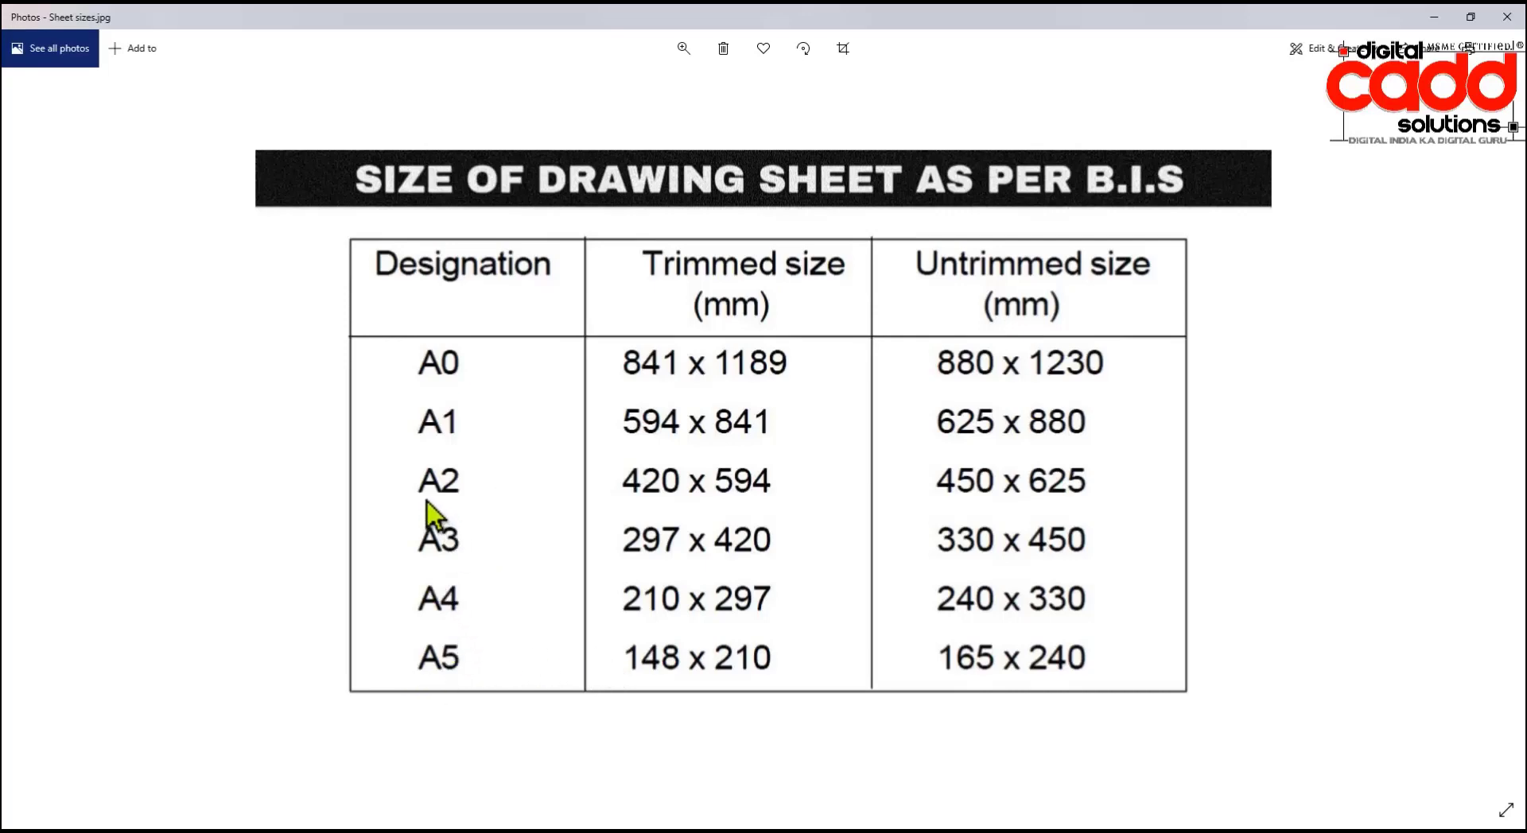
Step: Revisit pages 147–148 of the assignments PDF, then return to the empty AutoCAD drawing
{"action": "left_click", "coordinate": [465, 828]}
{"action": "scroll", "coordinate": [907, 628], "scroll_direction": "up", "scroll_amount": 3}
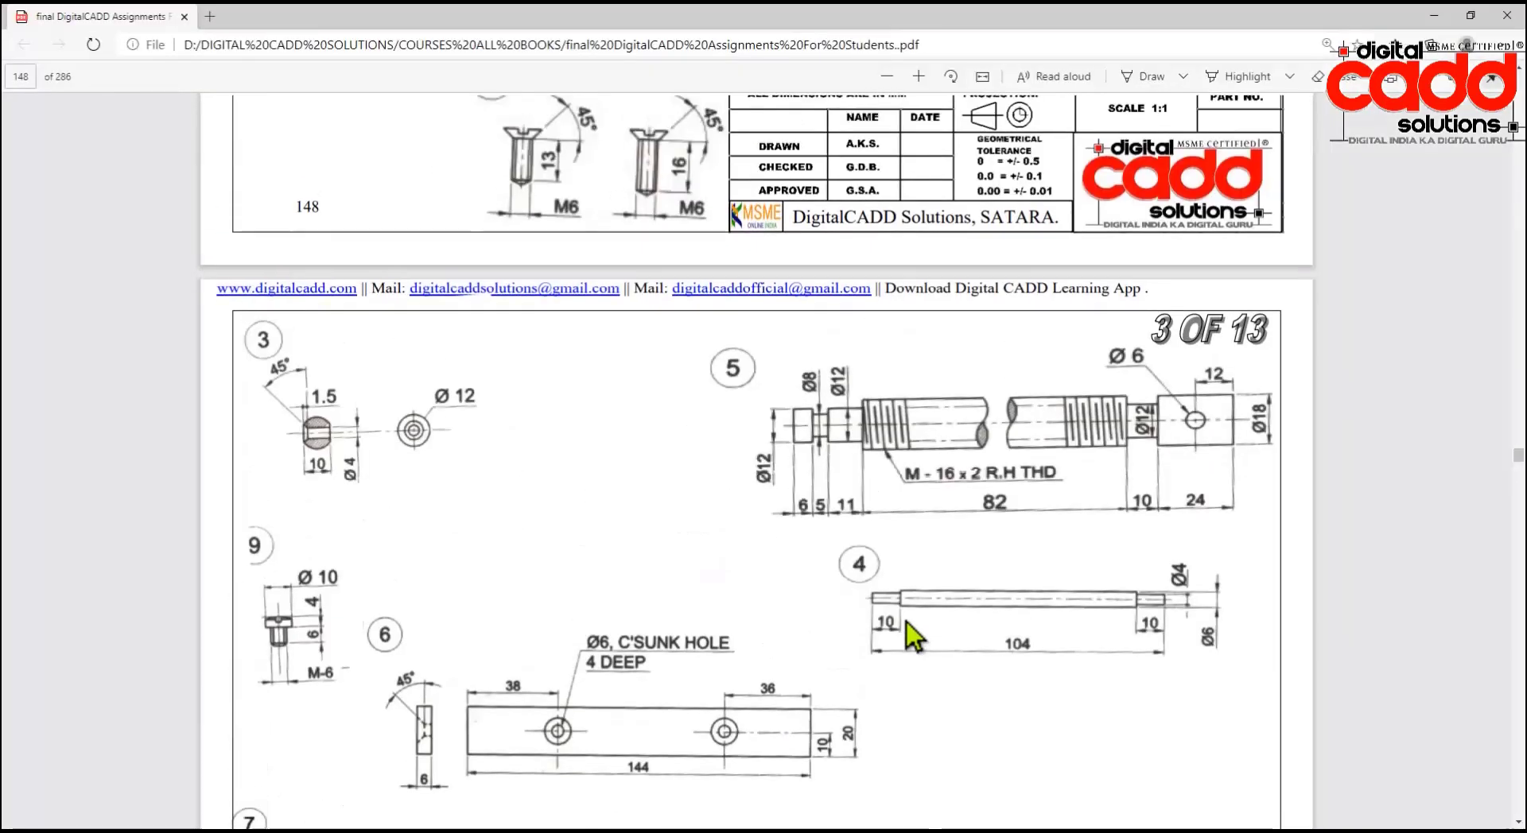
{"action": "scroll", "coordinate": [835, 565], "scroll_direction": "down", "scroll_amount": 3}
{"action": "scroll", "coordinate": [1004, 418], "scroll_direction": "up", "scroll_amount": 4}
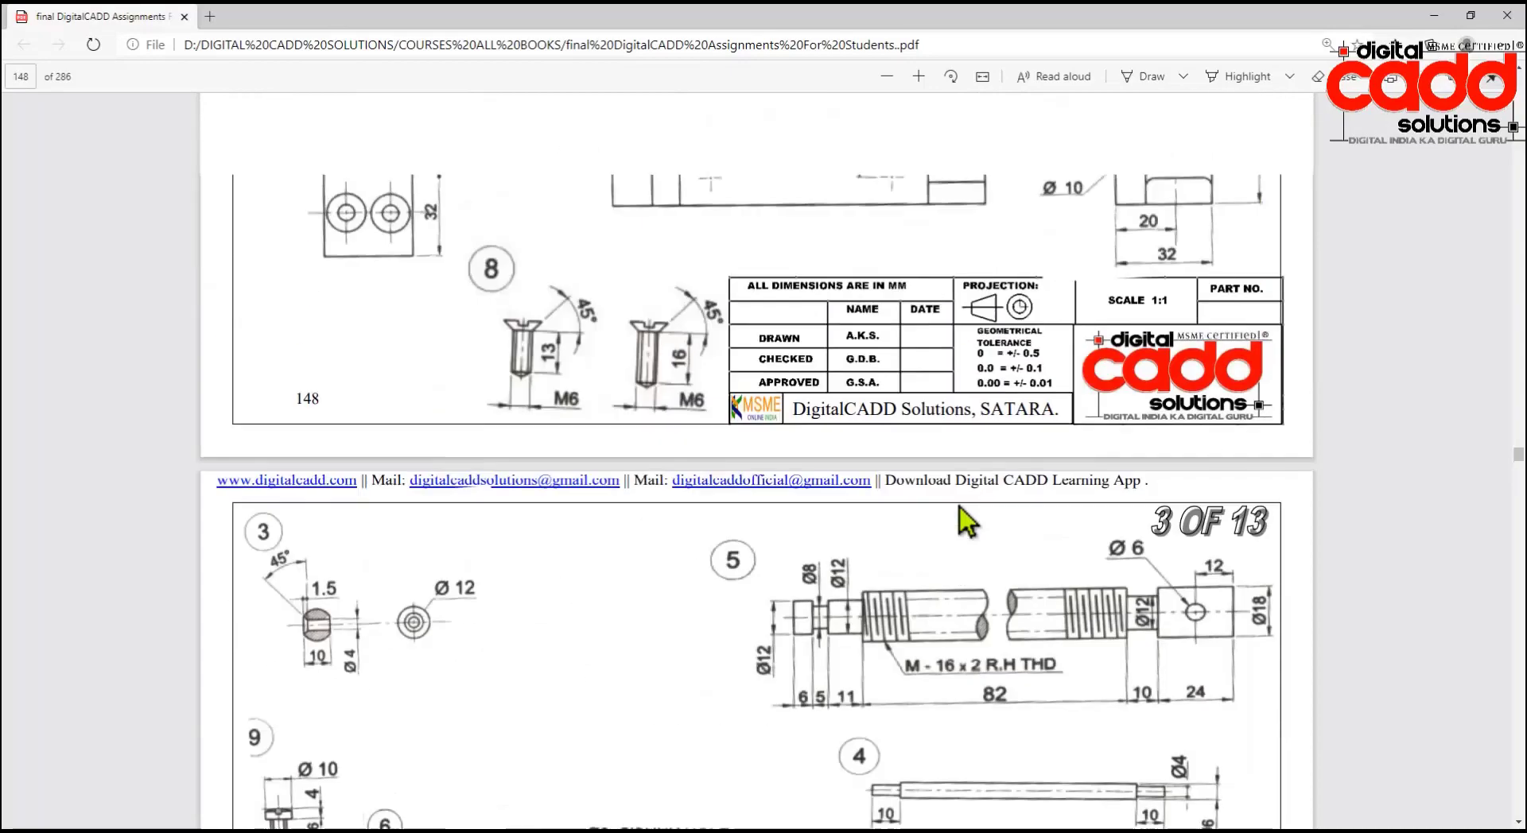
{"action": "scroll", "coordinate": [960, 508], "scroll_direction": "up", "scroll_amount": 5}
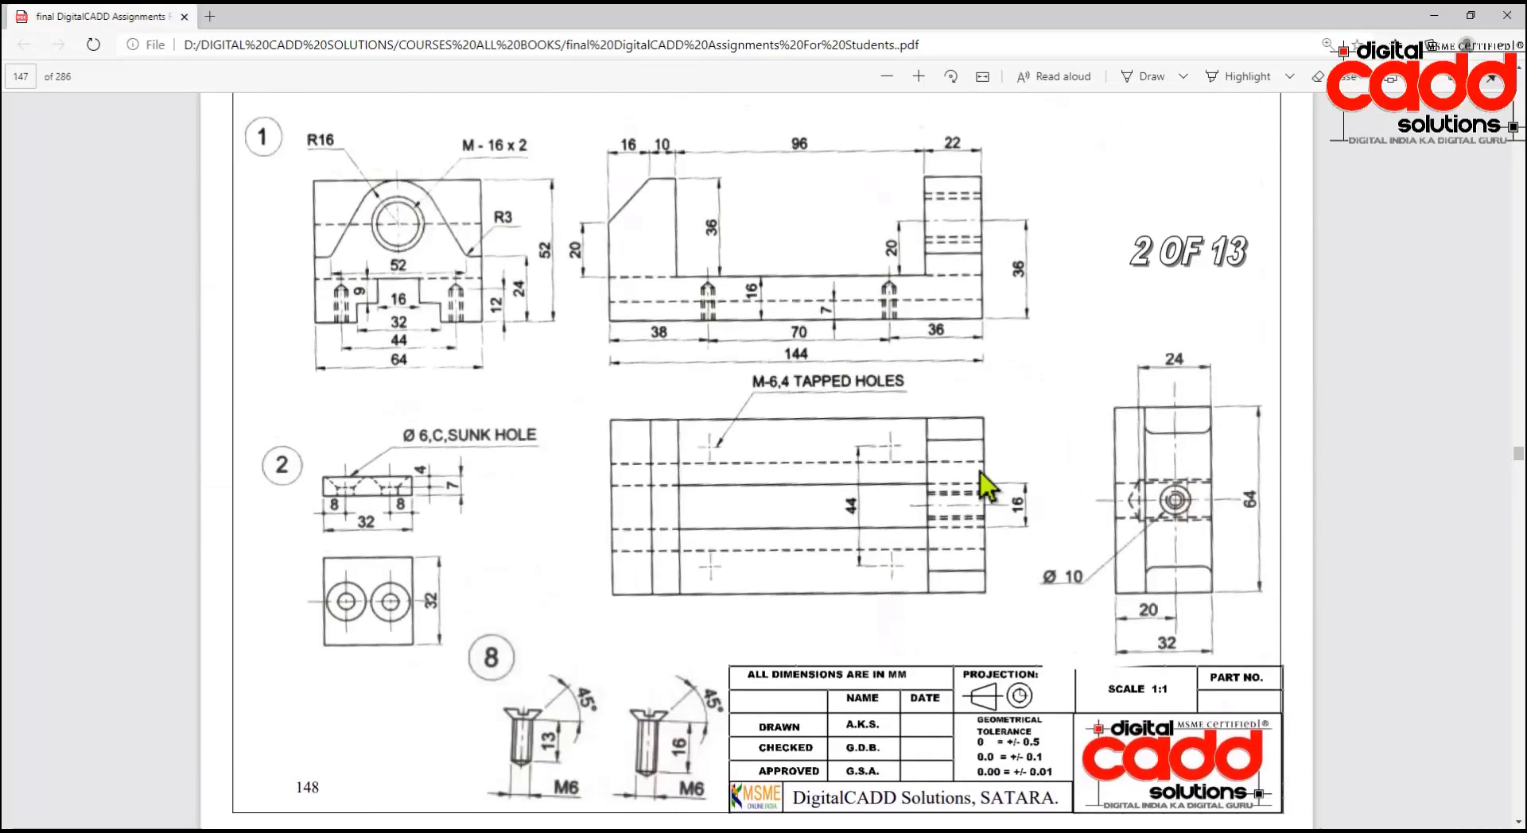
{"action": "scroll", "coordinate": [938, 577], "scroll_direction": "down", "scroll_amount": 5}
{"action": "scroll", "coordinate": [945, 583], "scroll_direction": "down", "scroll_amount": 5}
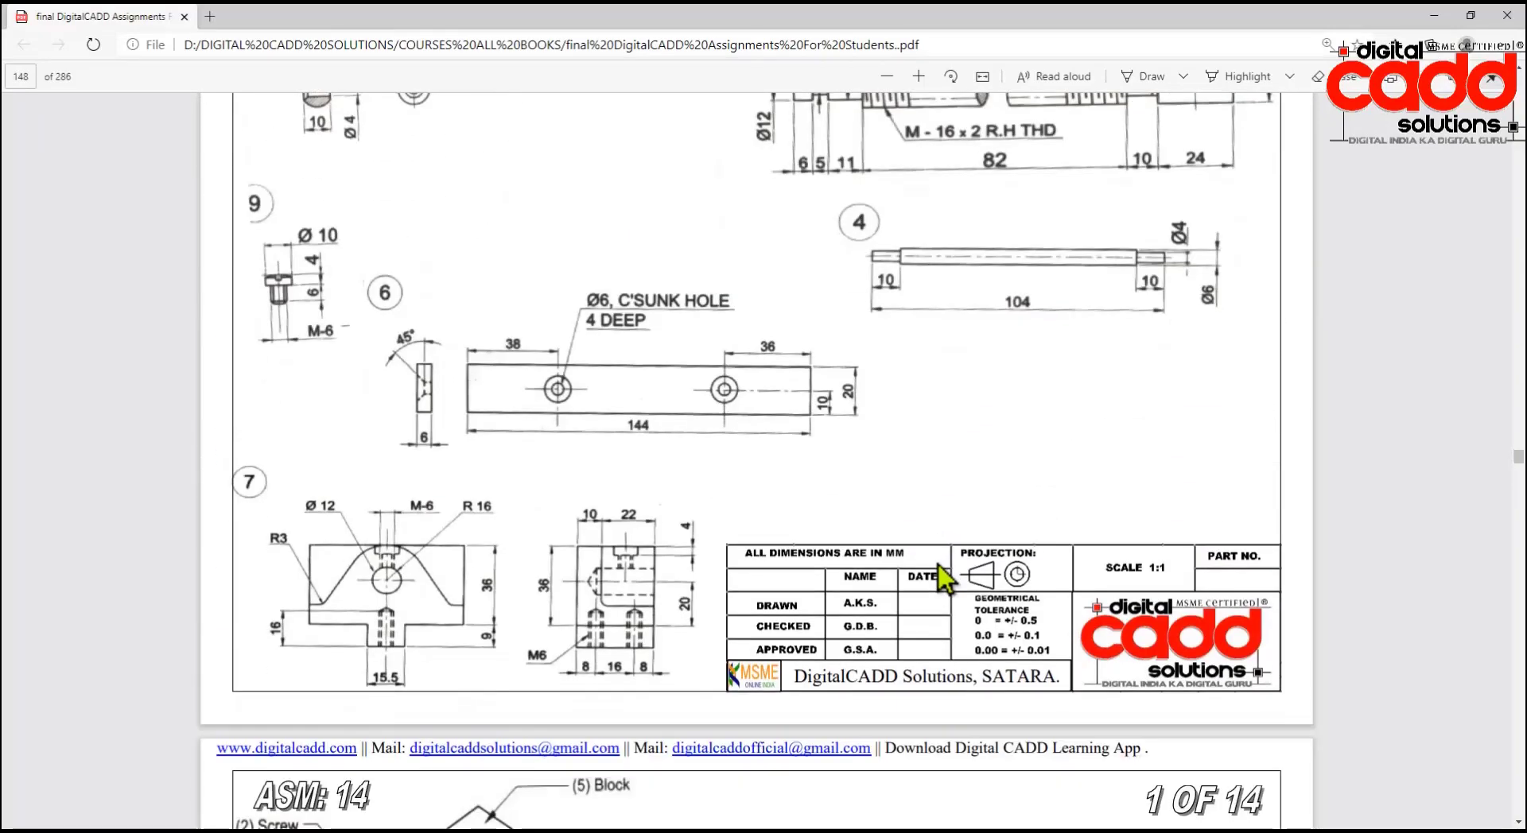
{"action": "scroll", "coordinate": [939, 566], "scroll_direction": "up", "scroll_amount": 2}
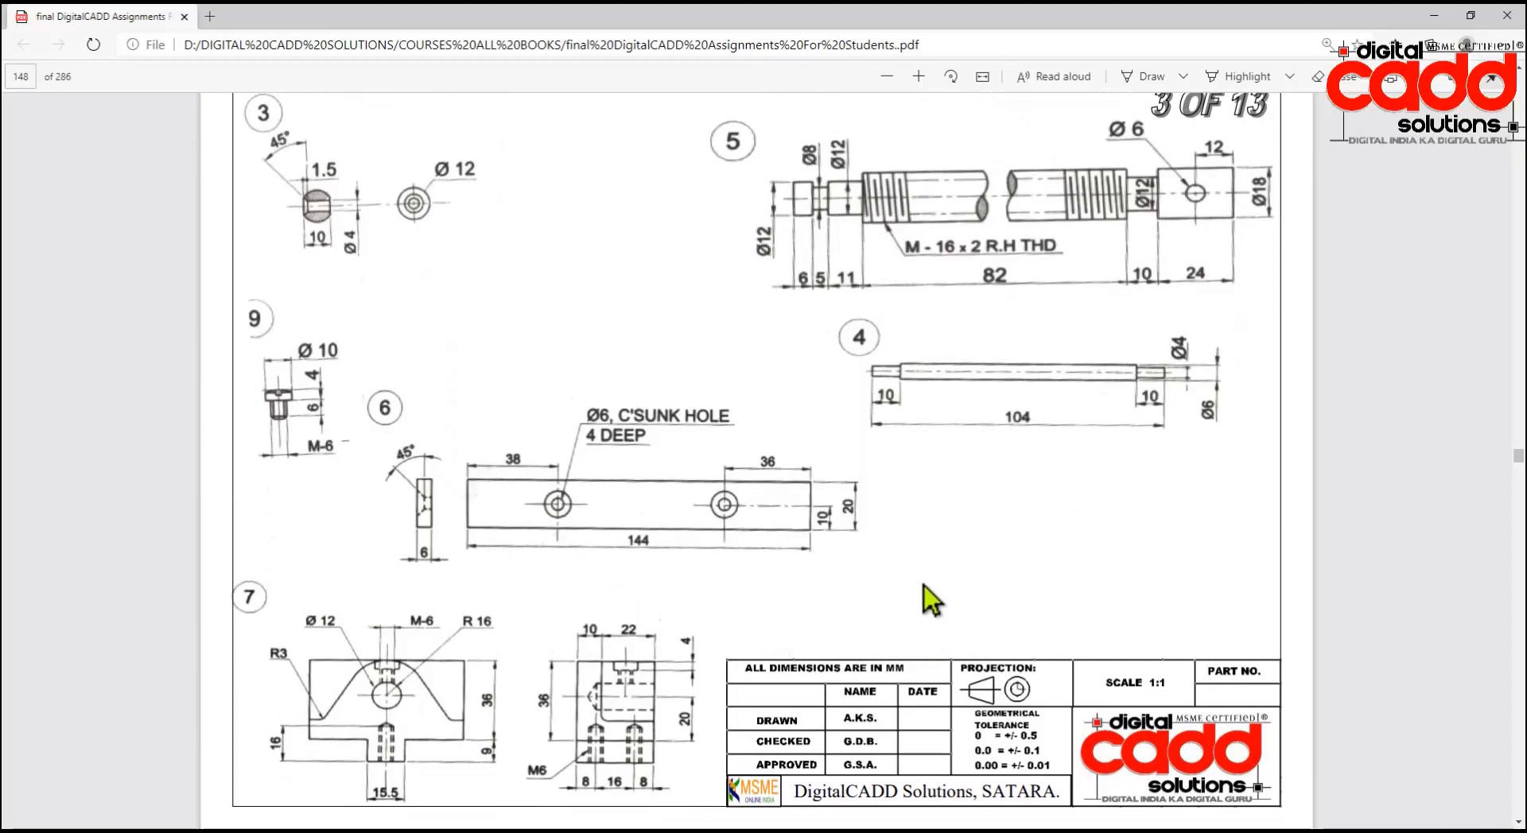
{"action": "scroll", "coordinate": [926, 503], "scroll_direction": "up", "scroll_amount": 3}
{"action": "scroll", "coordinate": [872, 557], "scroll_direction": "down", "scroll_amount": 3}
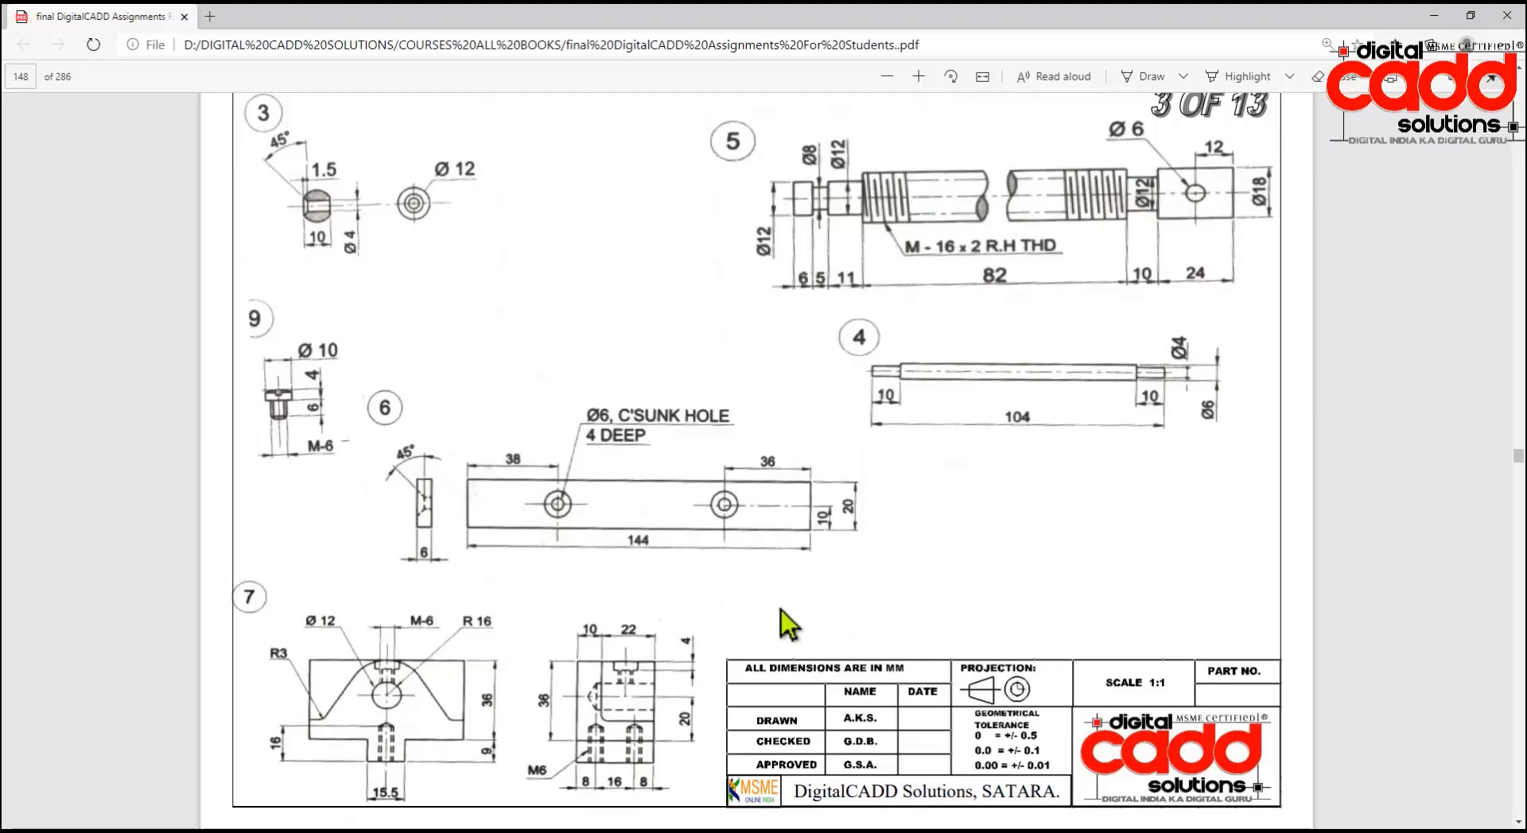
{"action": "scroll", "coordinate": [796, 620], "scroll_direction": "up", "scroll_amount": 2}
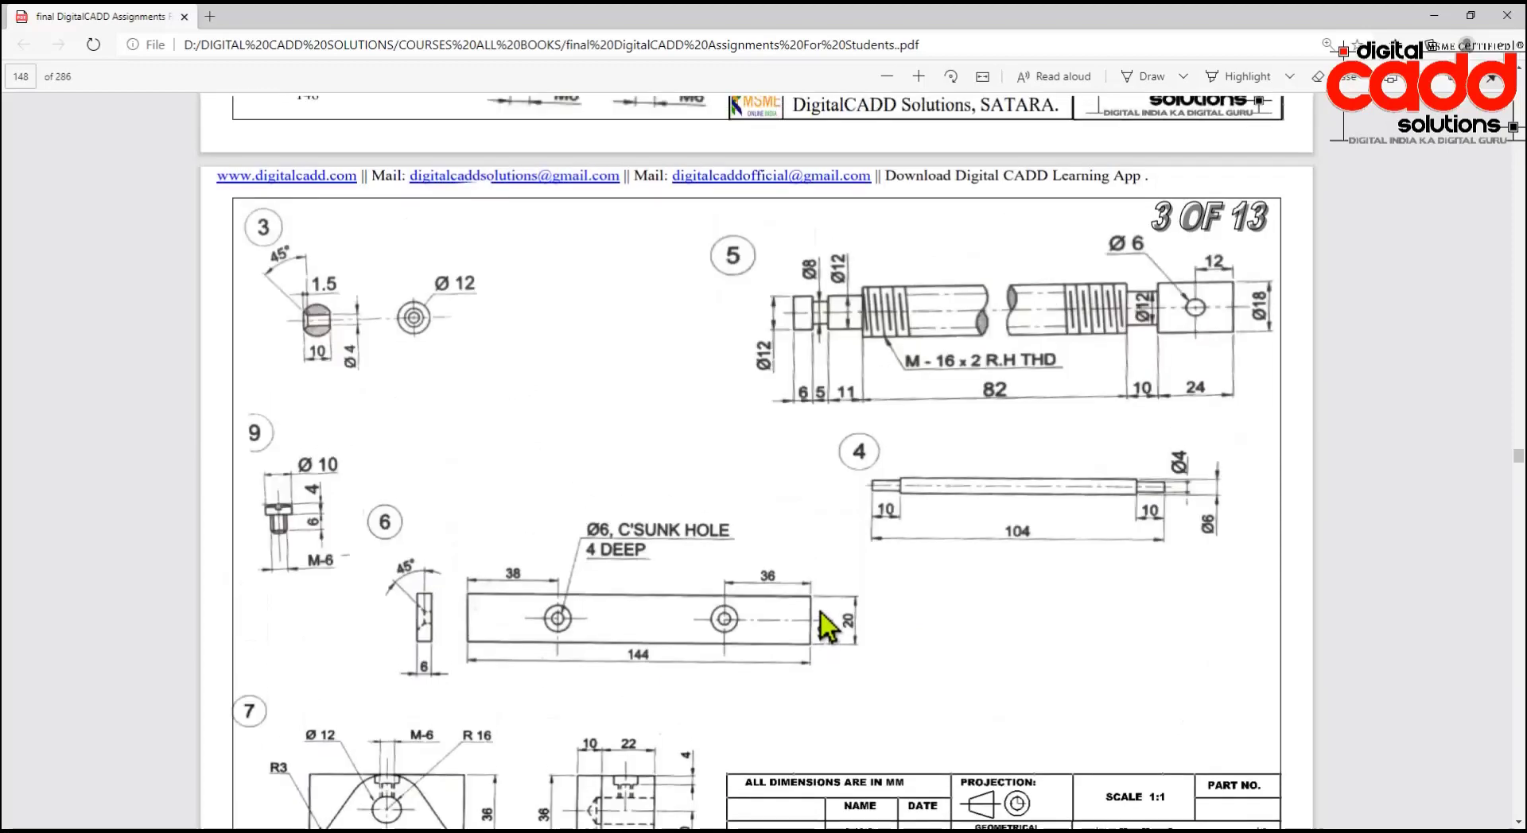
{"action": "scroll", "coordinate": [840, 513], "scroll_direction": "down", "scroll_amount": 2}
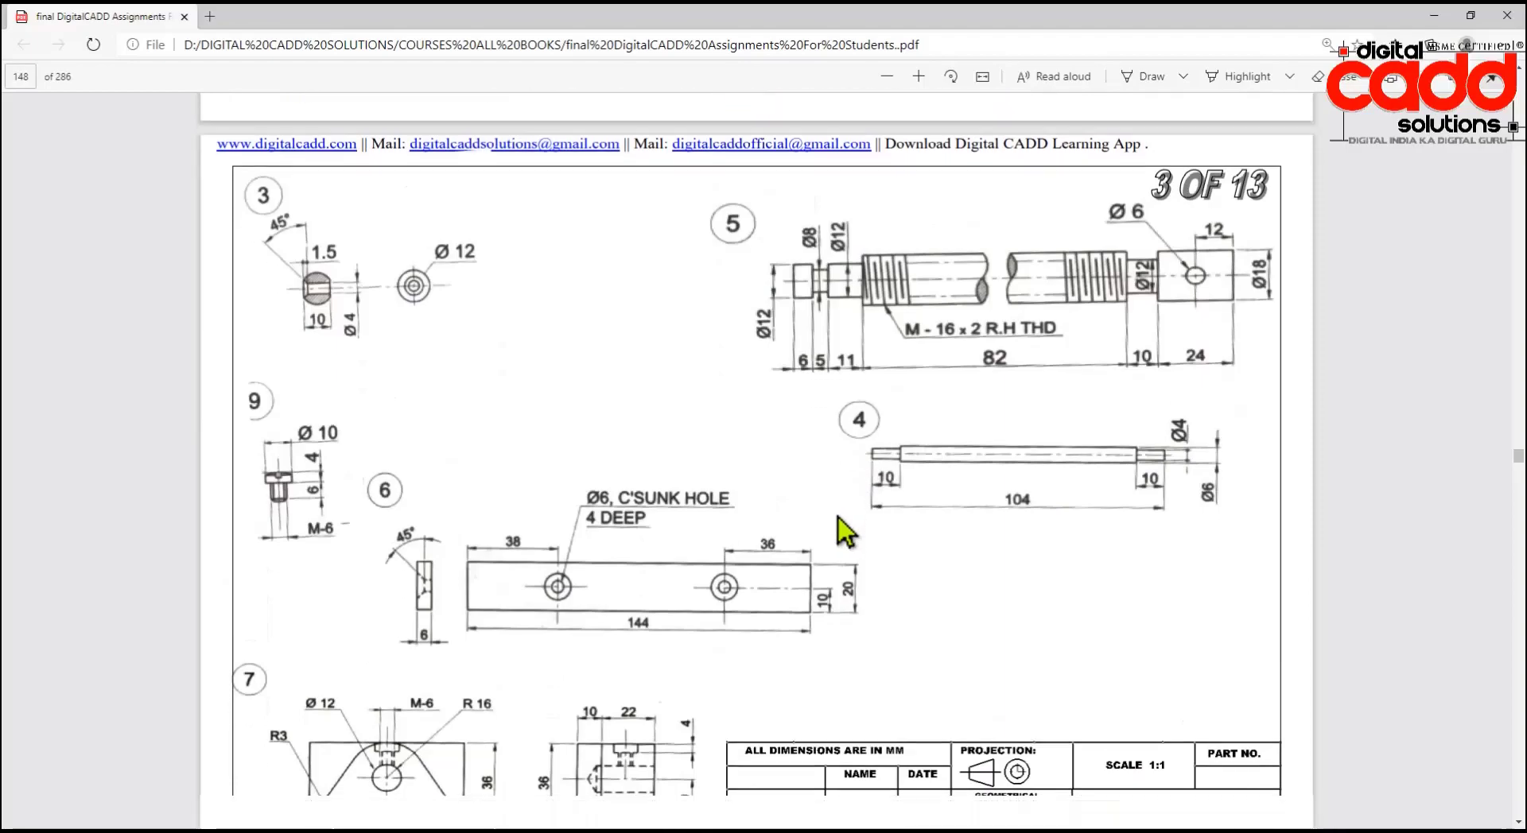
{"action": "key", "text": "alt+Tab"}
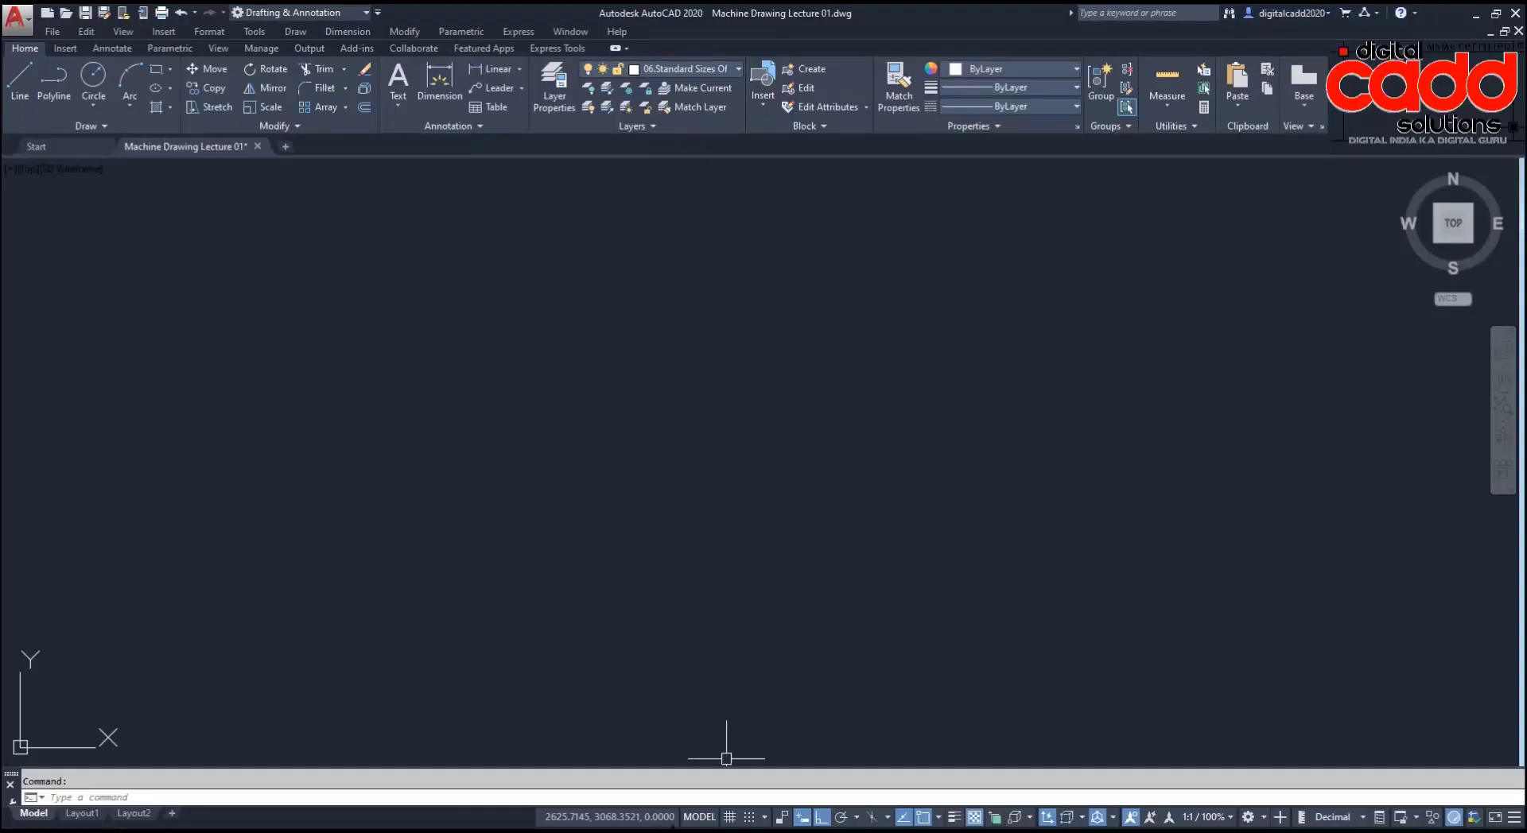
Step: After checking the size table, make 01.Untrimmed Sheet the current layer
{"action": "key", "text": "alt+Tab"}
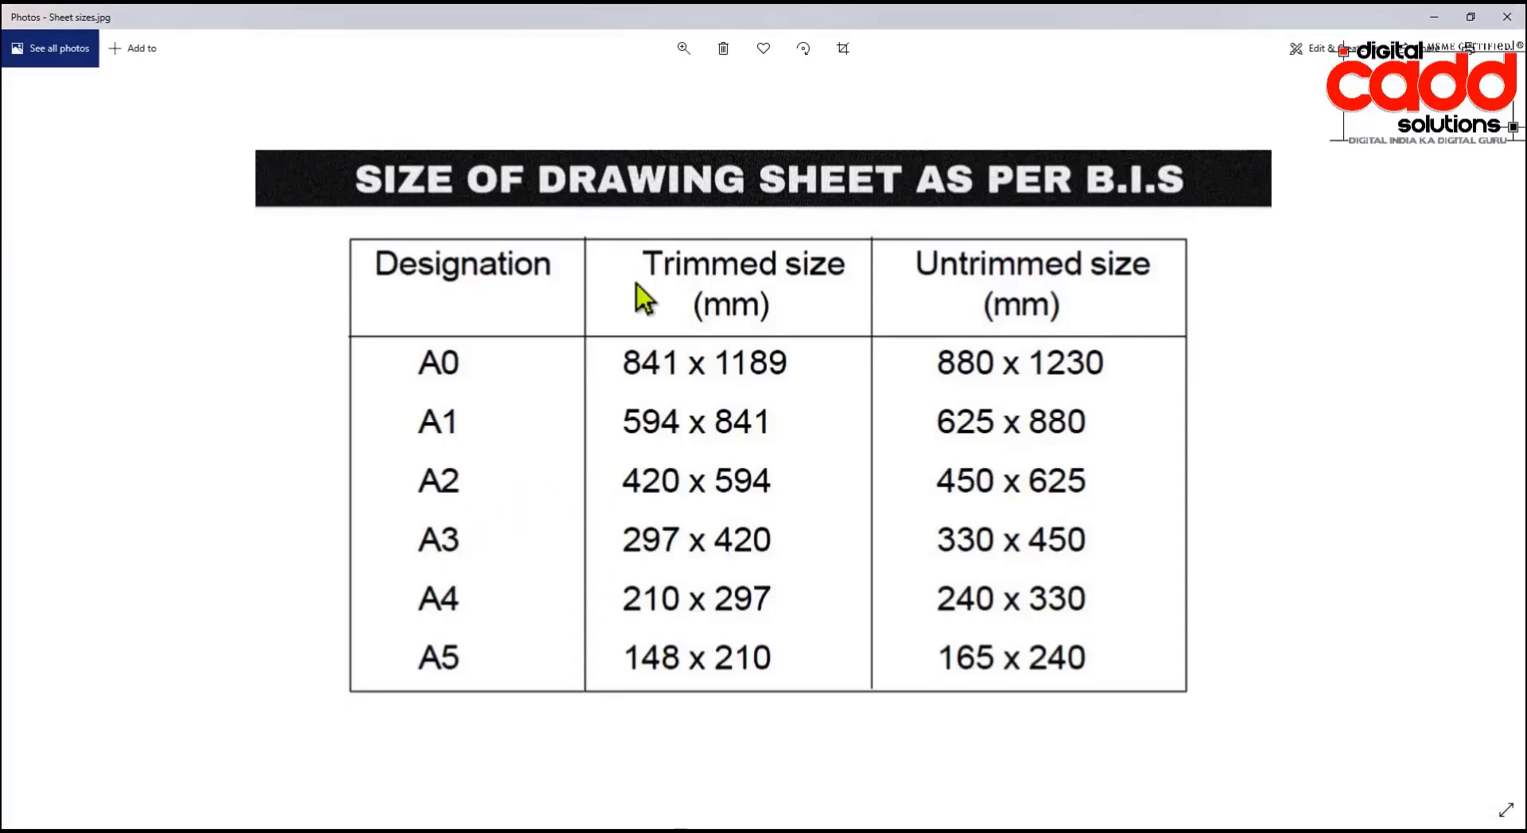
{"action": "key", "text": "alt+Tab"}
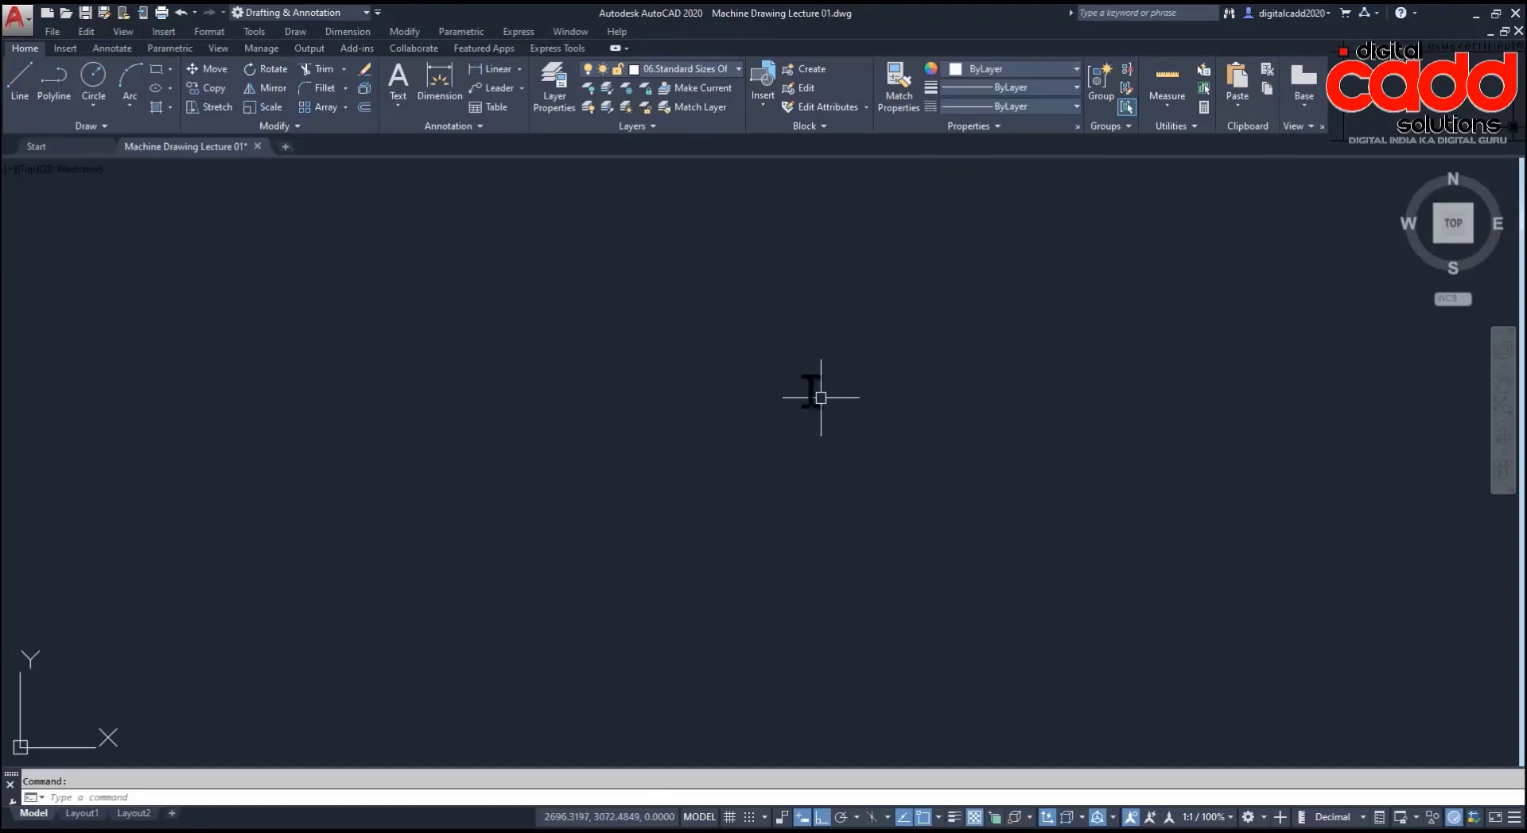
{"action": "left_click", "coordinate": [698, 69]}
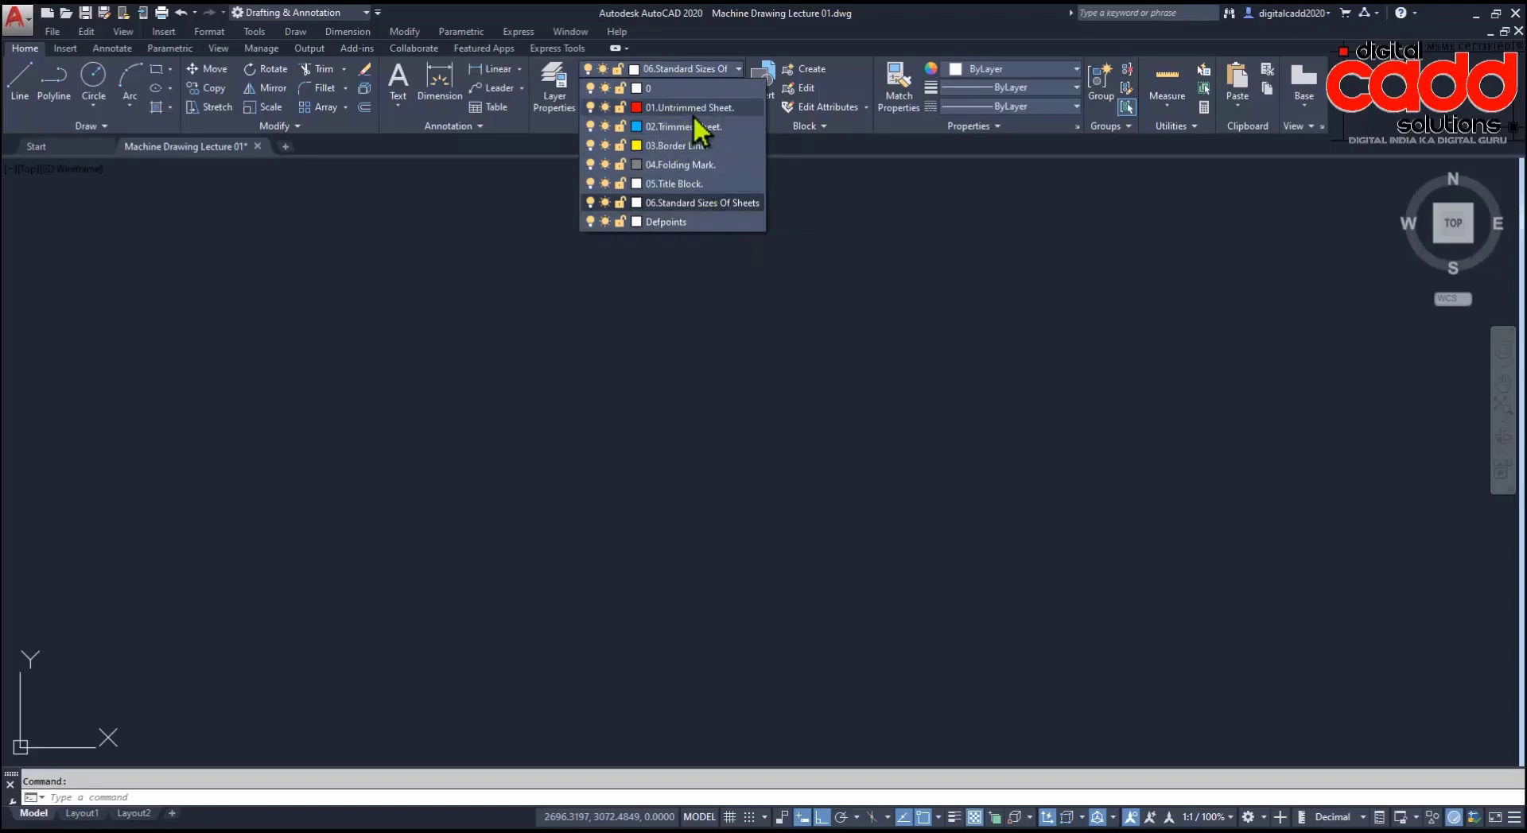
{"action": "left_click", "coordinate": [695, 112]}
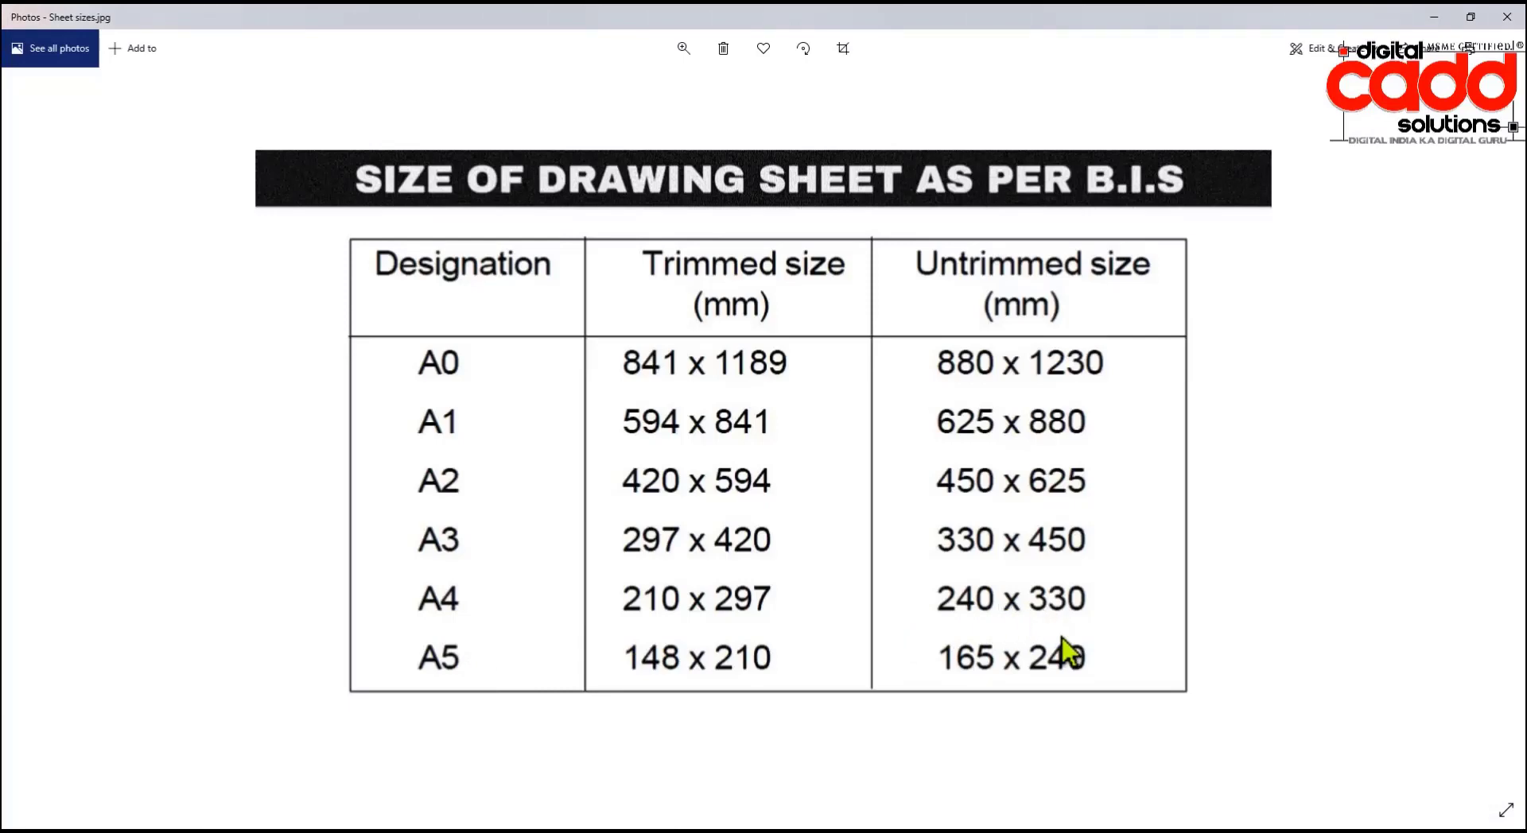
Step: Mark A4's label, 240 x 330 and 210 x 297 sizes in red, then clear them and return to AutoCAD
{"action": "left_click_drag", "start_coordinate": [1100, 579], "coordinate": [922, 617]}
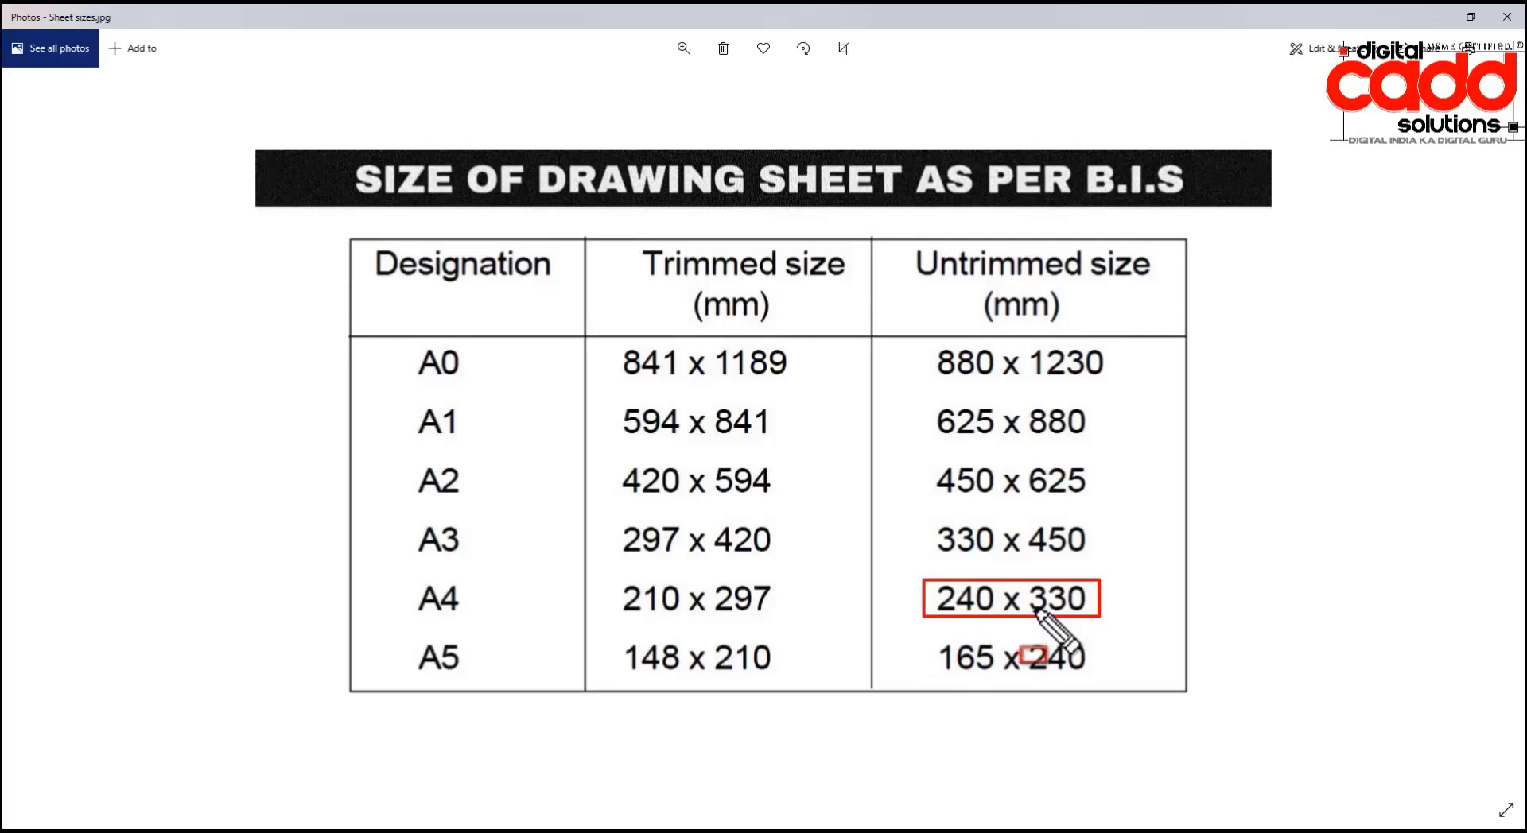
{"action": "left_click_drag", "start_coordinate": [783, 570], "coordinate": [617, 621]}
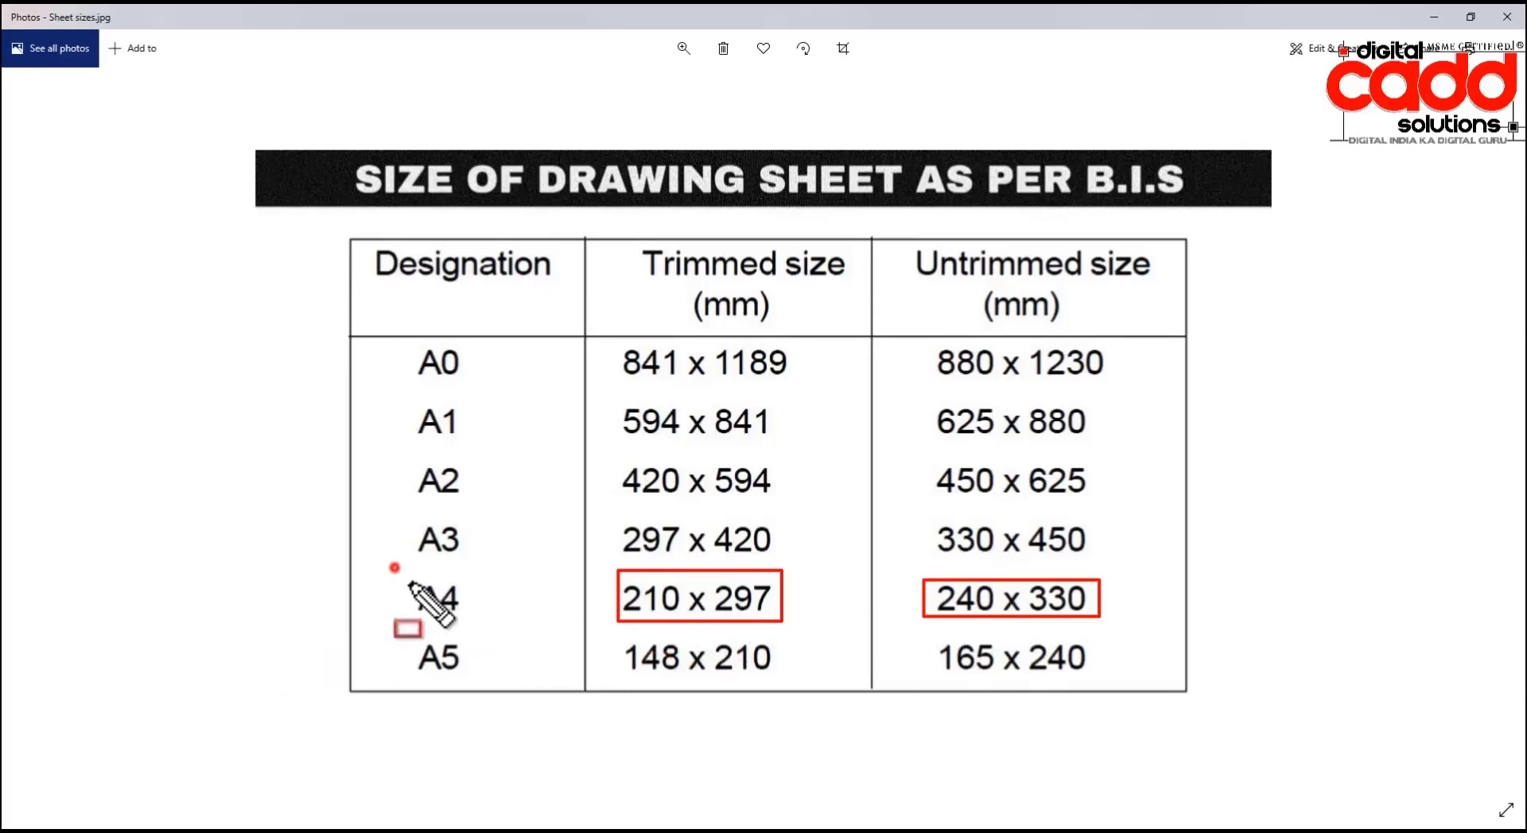
{"action": "left_click_drag", "start_coordinate": [394, 568], "coordinate": [485, 620]}
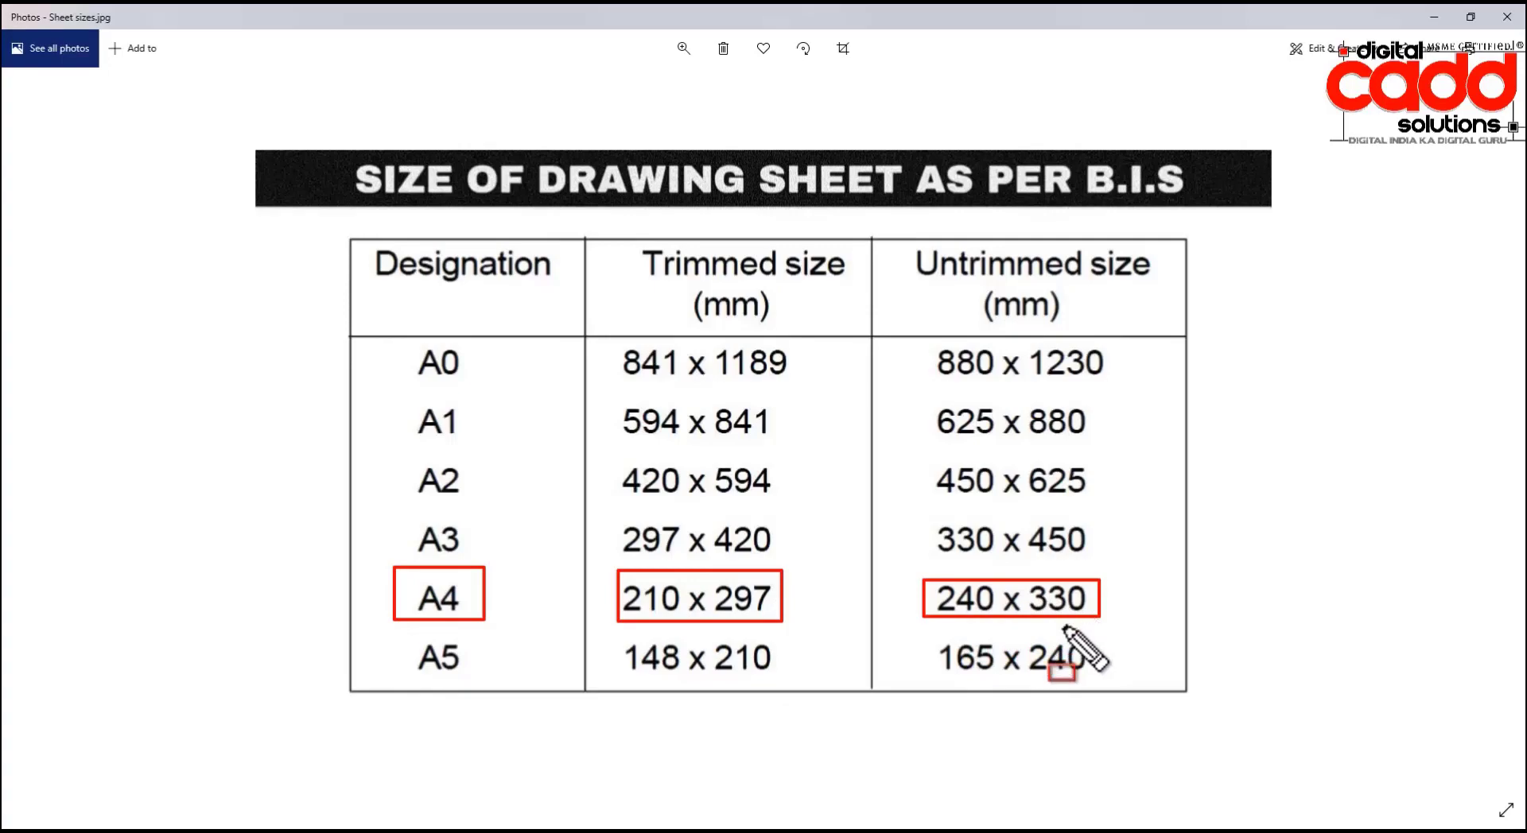
{"action": "key", "text": "Escape"}
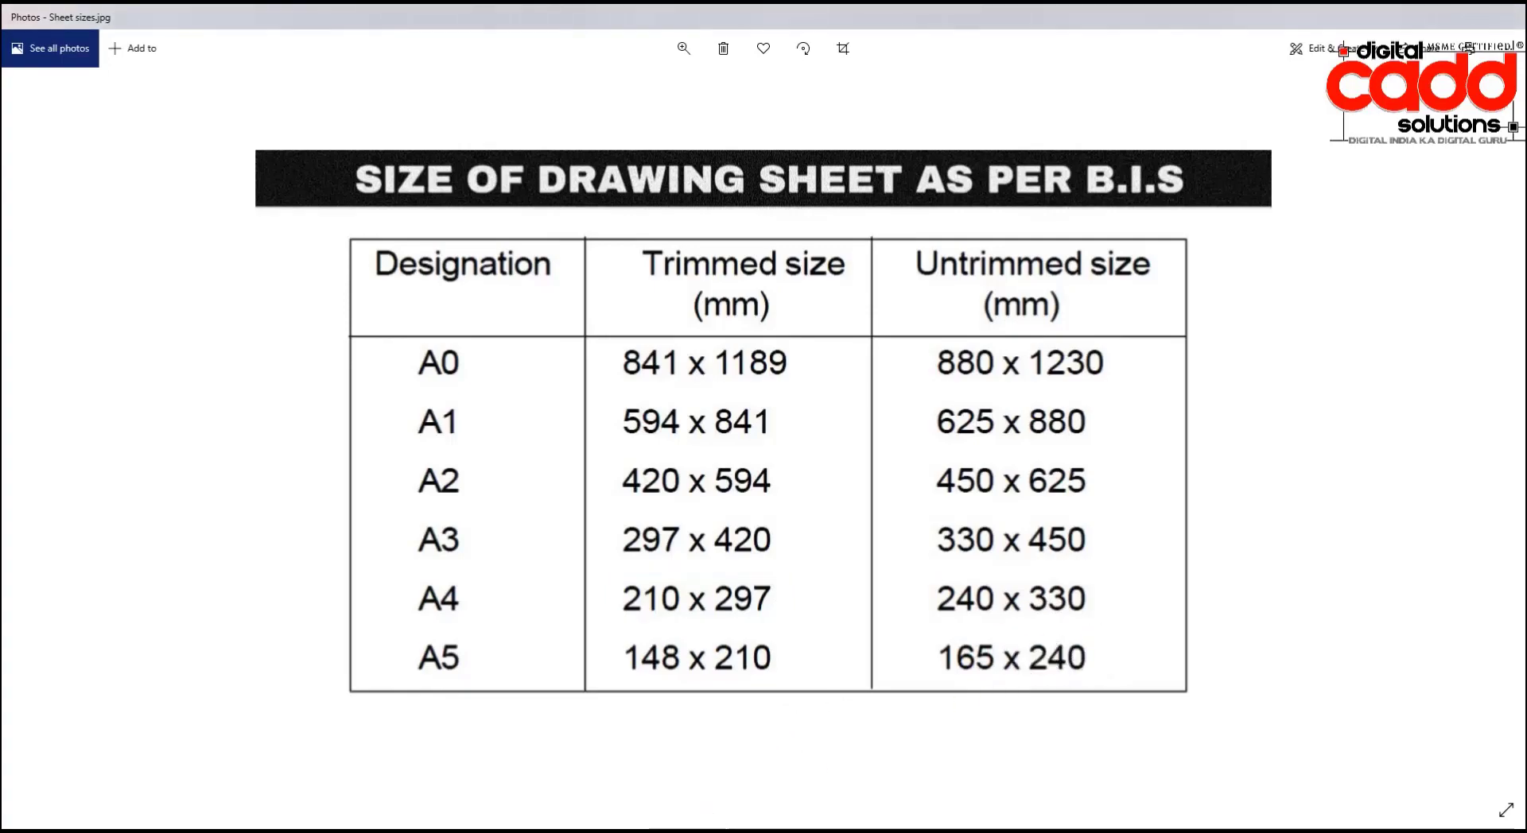
{"action": "key", "text": "alt+Tab"}
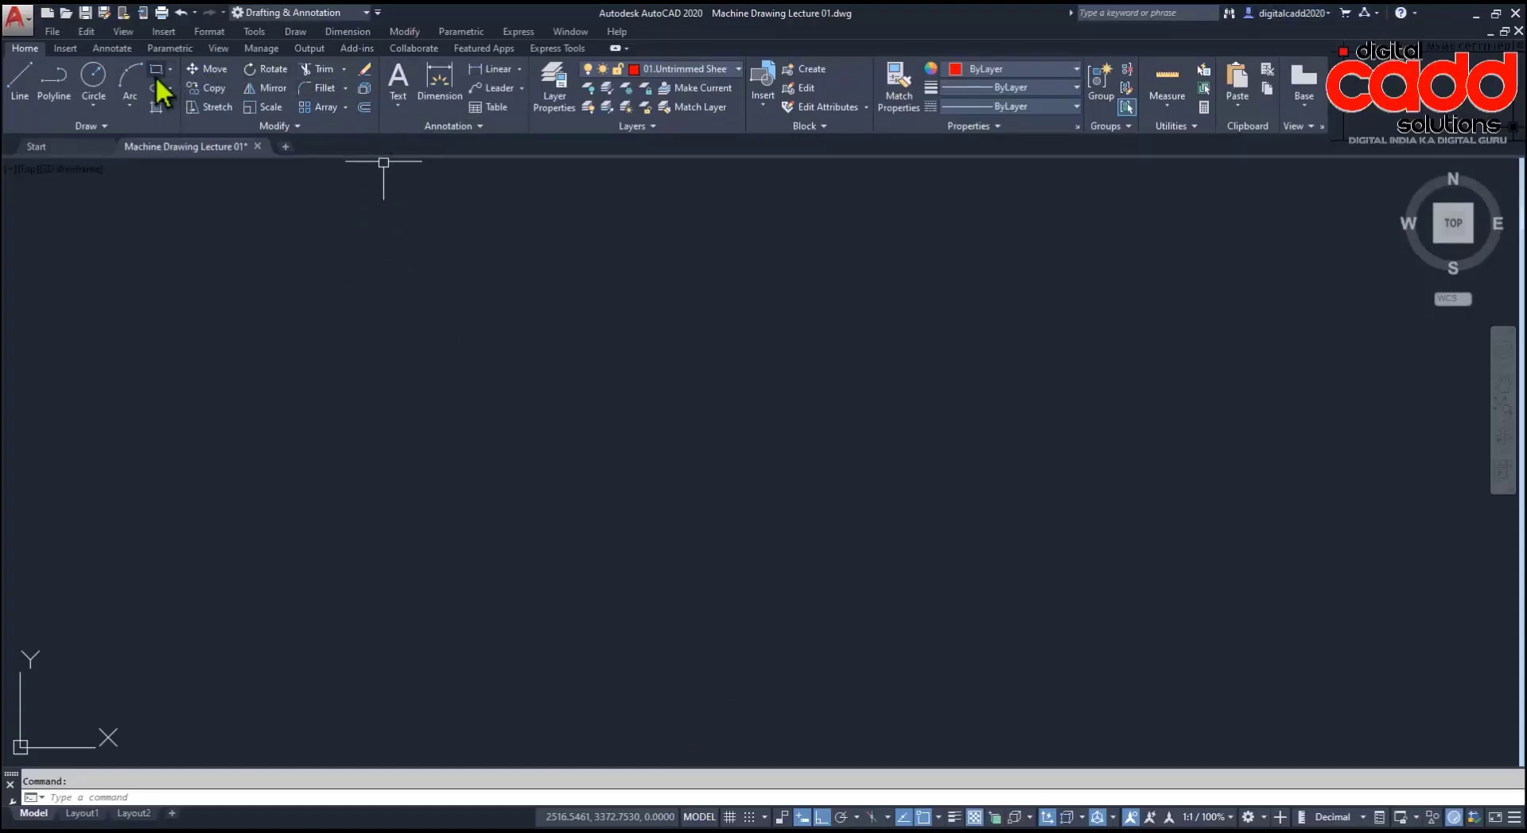
Step: Draw a 240 x 330 rectangle as the untrimmed A4 sheet outline
{"action": "left_click", "coordinate": [155, 71]}
{"action": "left_click", "coordinate": [721, 648]}
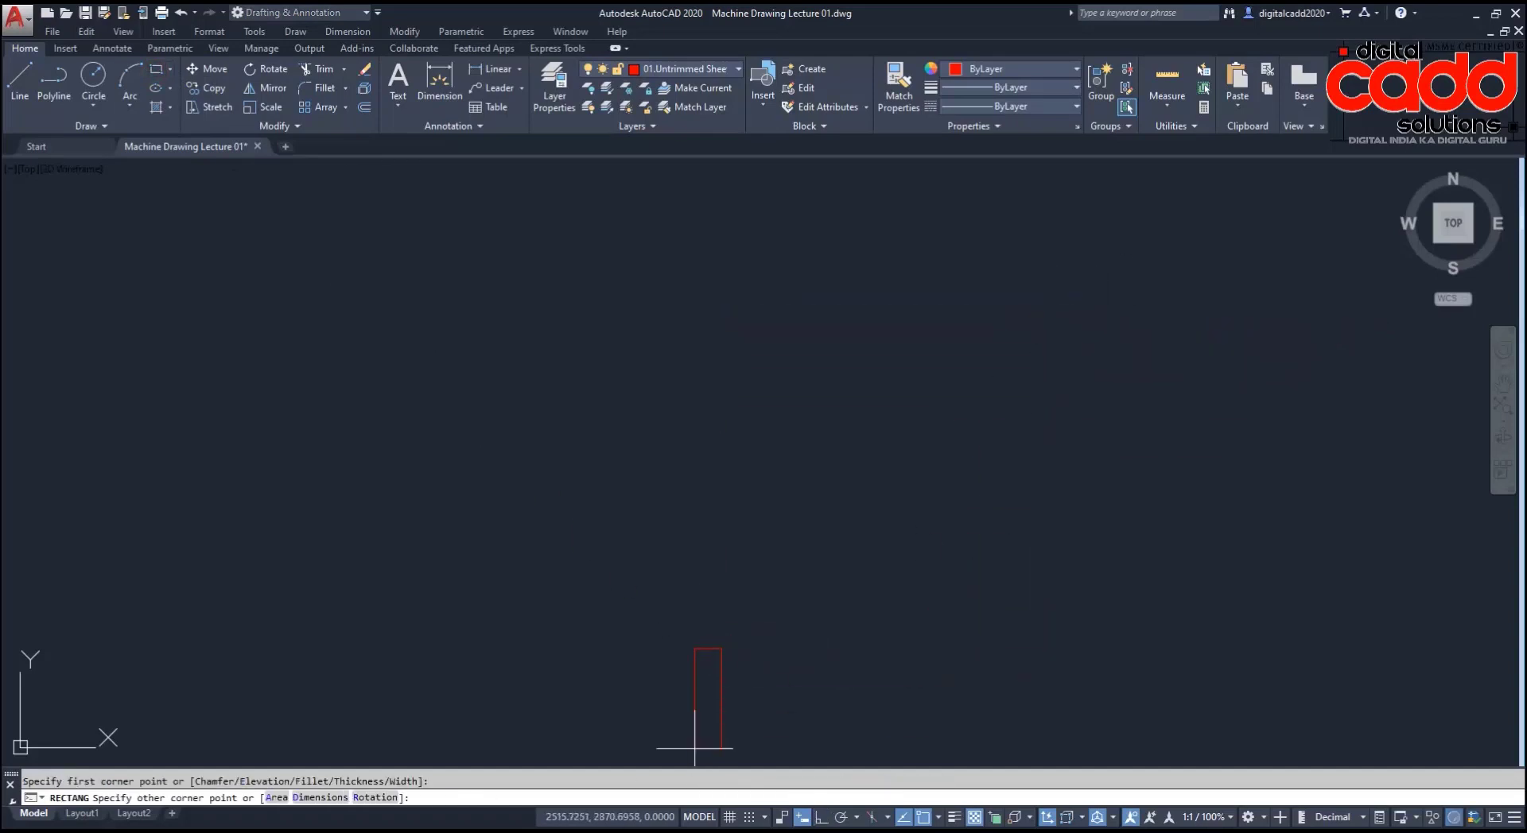
{"action": "key", "text": "alt+Tab"}
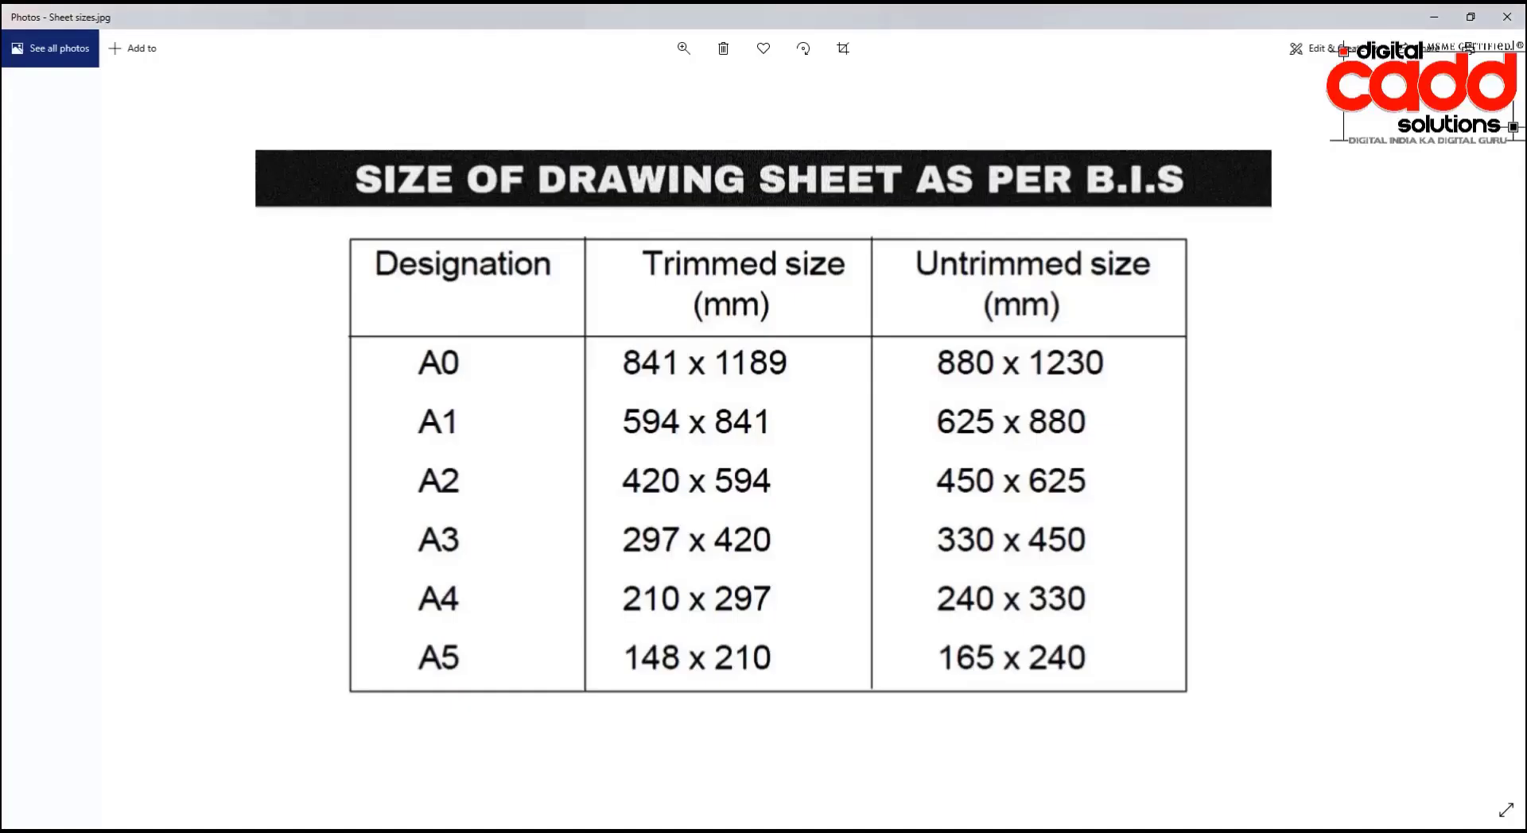
{"action": "key", "text": "alt+Tab"}
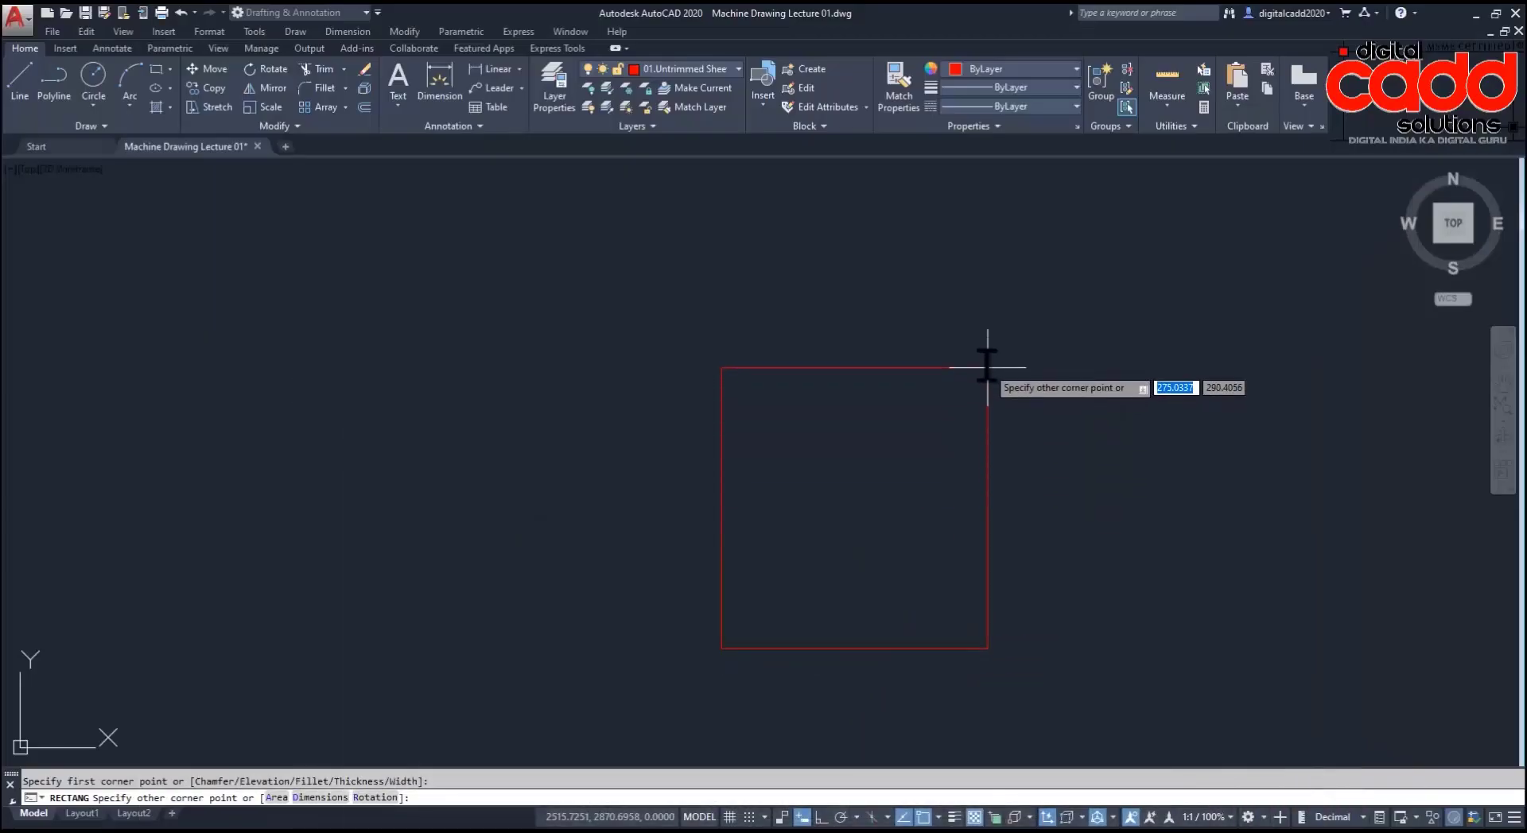
{"action": "type", "text": "240"}
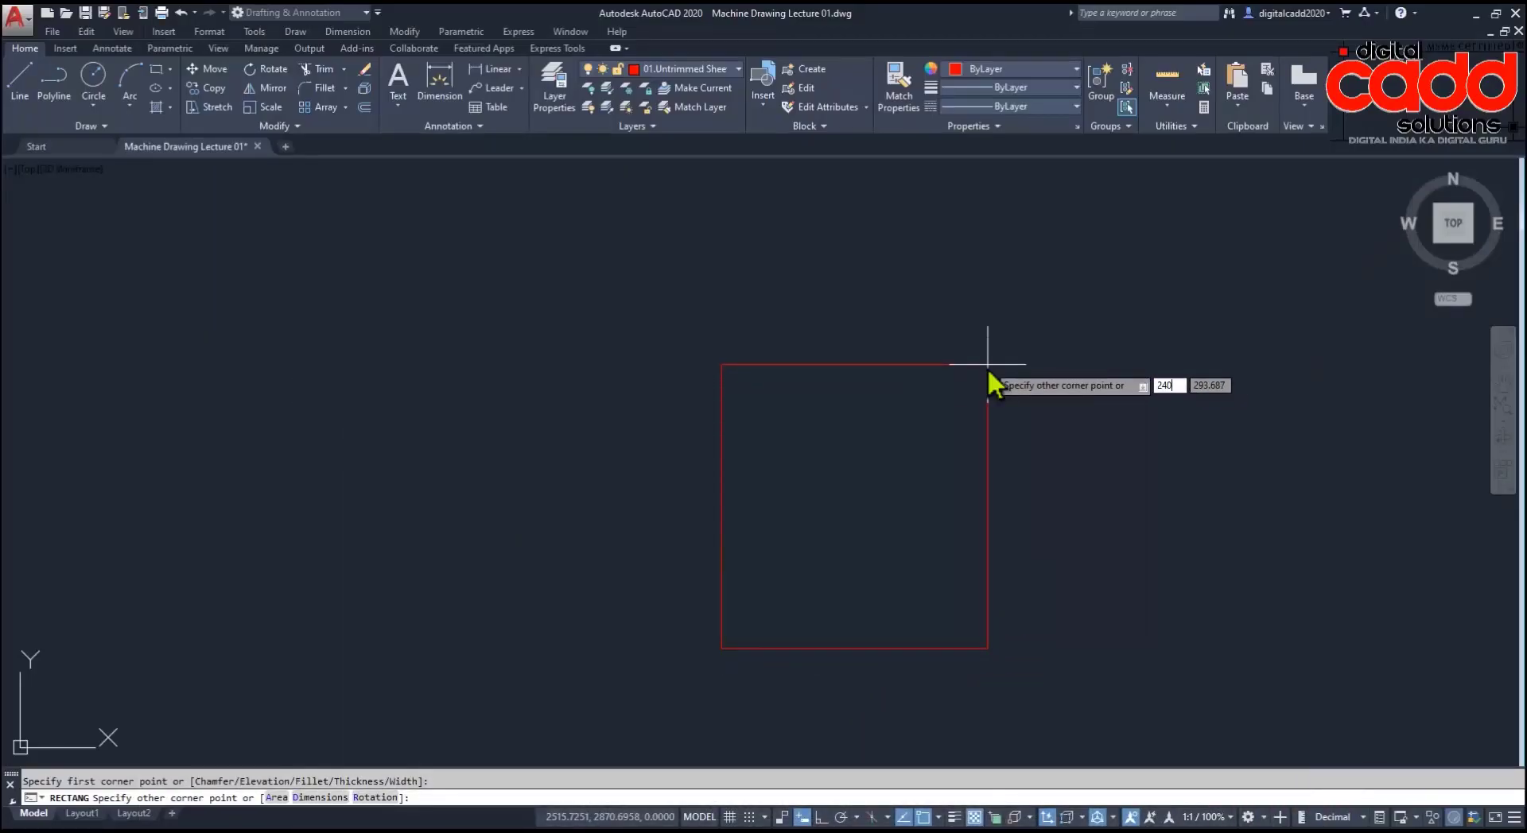
{"action": "key", "text": "Tab"}
{"action": "type", "text": "330"}
{"action": "key", "text": "Return"}
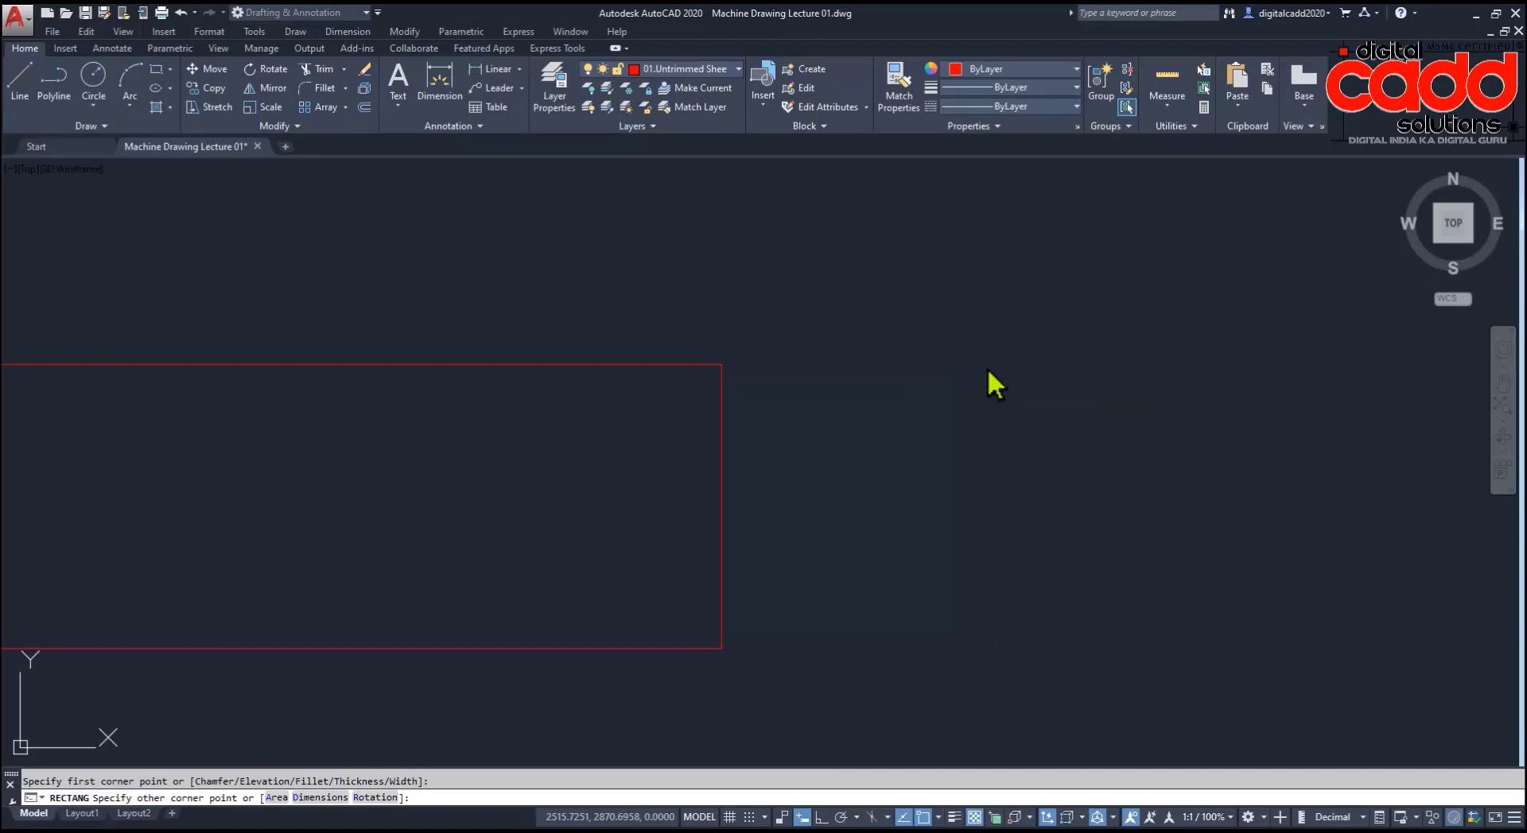
{"action": "middle_click_drag", "start_coordinate": [981, 493], "coordinate": [800, 470]}
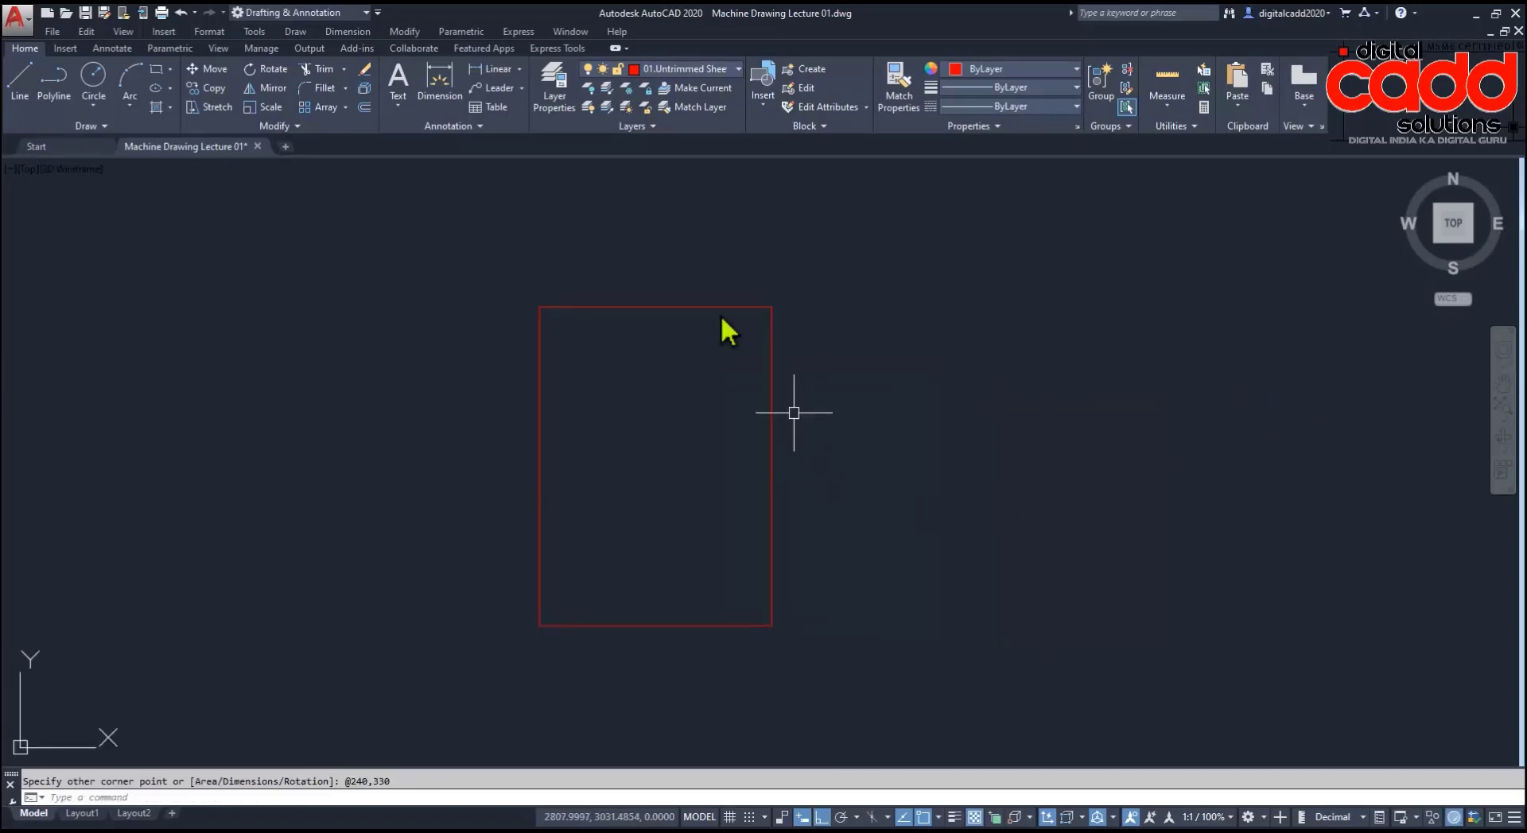
{"action": "key", "text": "alt+Tab"}
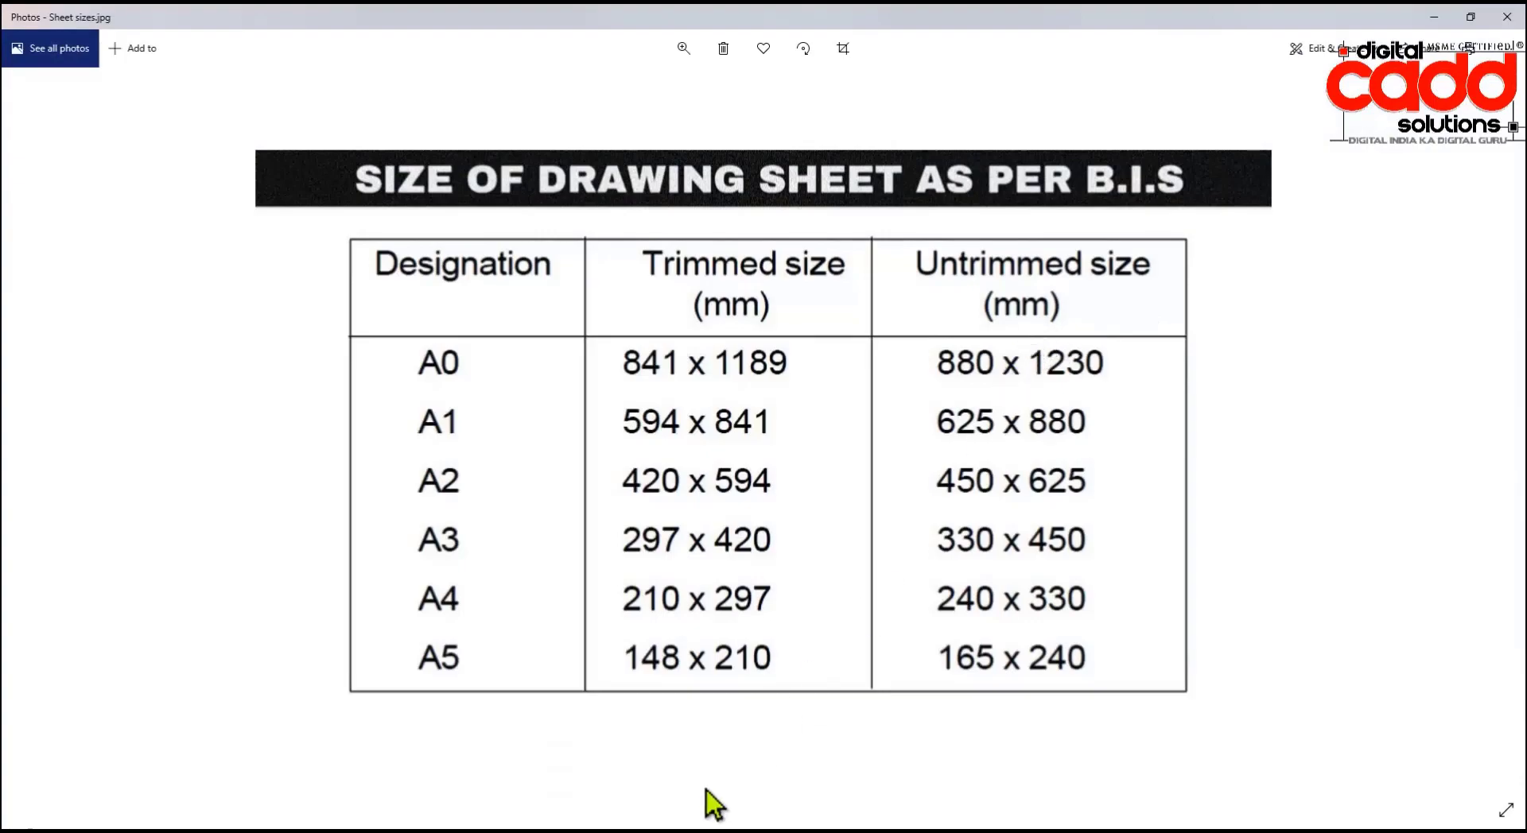
{"action": "key", "text": "alt+Tab"}
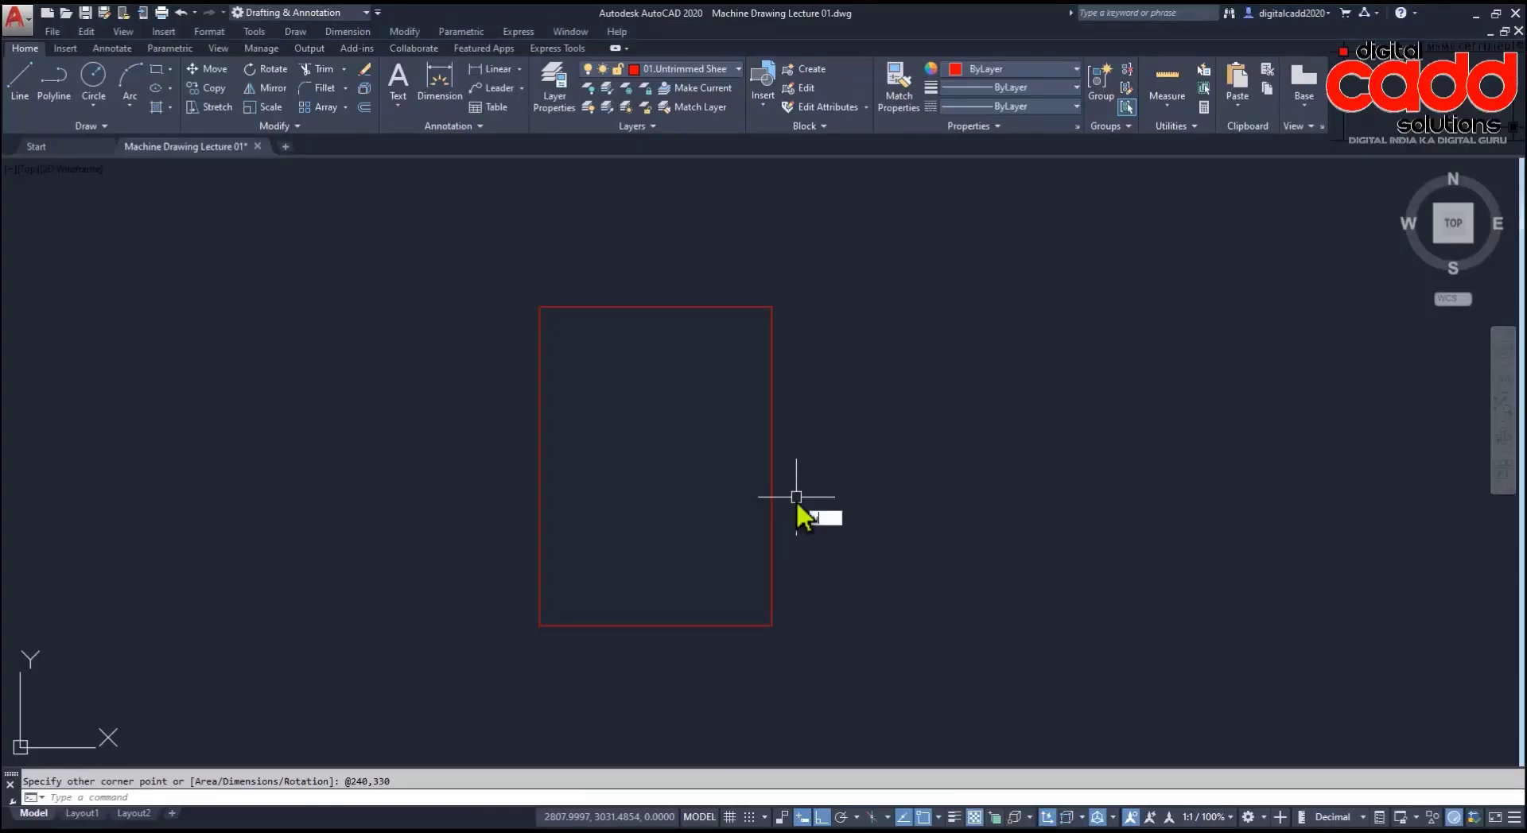
Step: Check the drawing units settings with UN and close them
{"action": "type", "text": "un"}
{"action": "key", "text": "Return"}
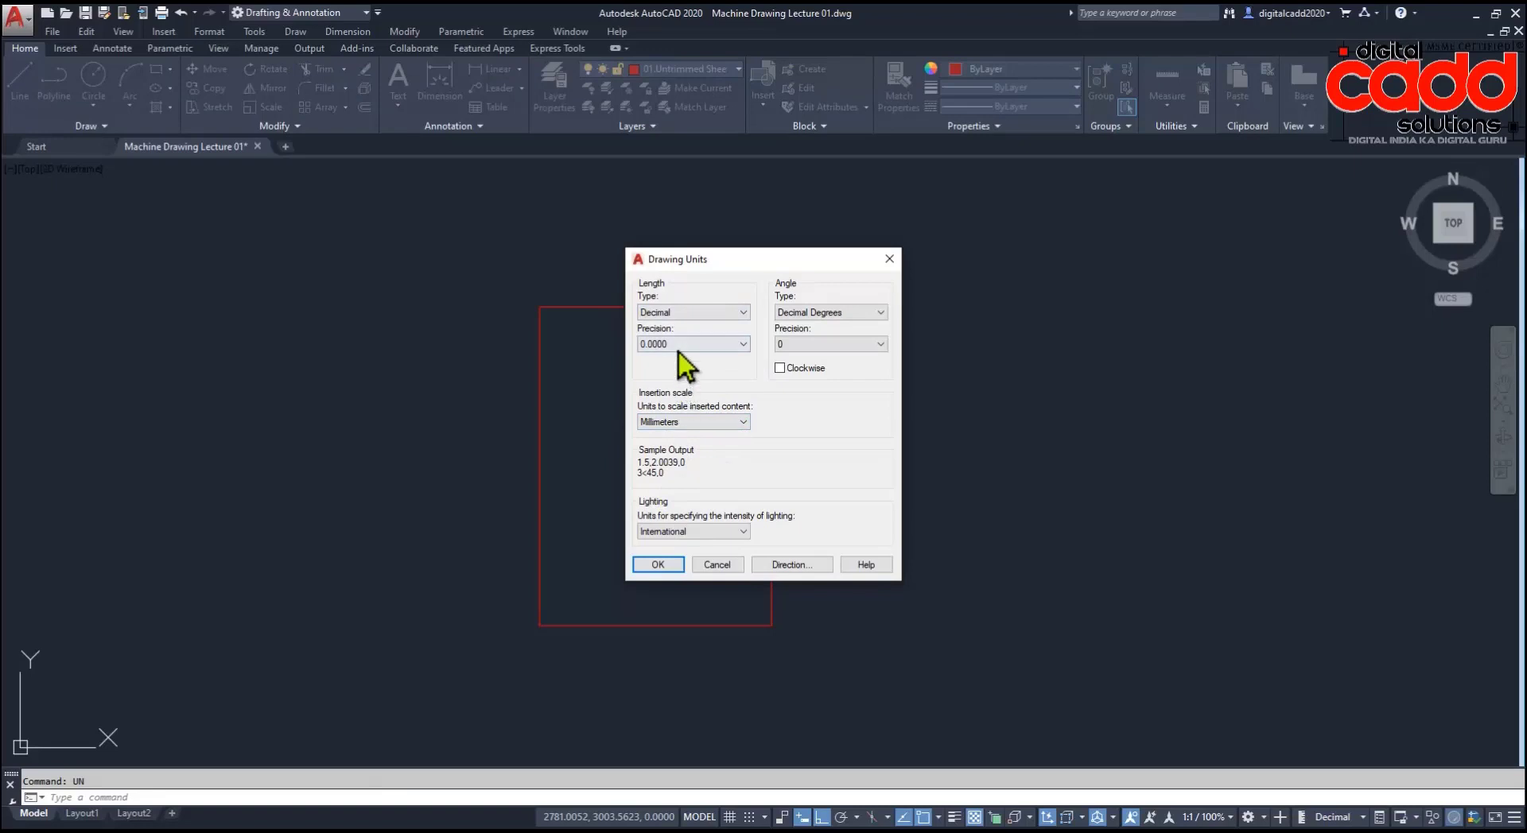
{"action": "left_click", "coordinate": [652, 565]}
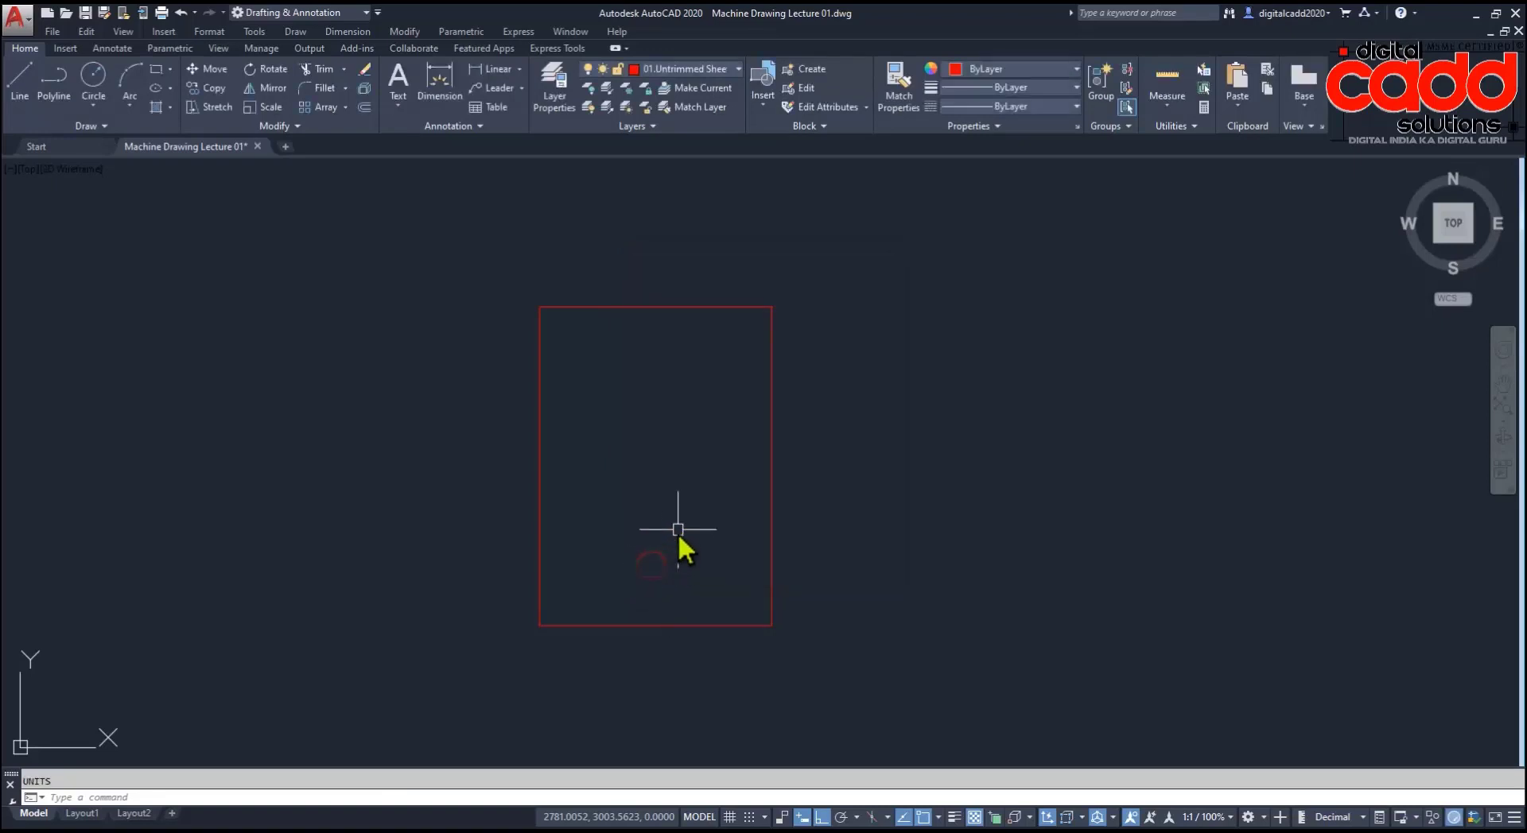
Step: Copy the 240 x 330 rectangle to the right of the original
{"action": "middle_click_drag", "start_coordinate": [679, 528], "coordinate": [743, 528]}
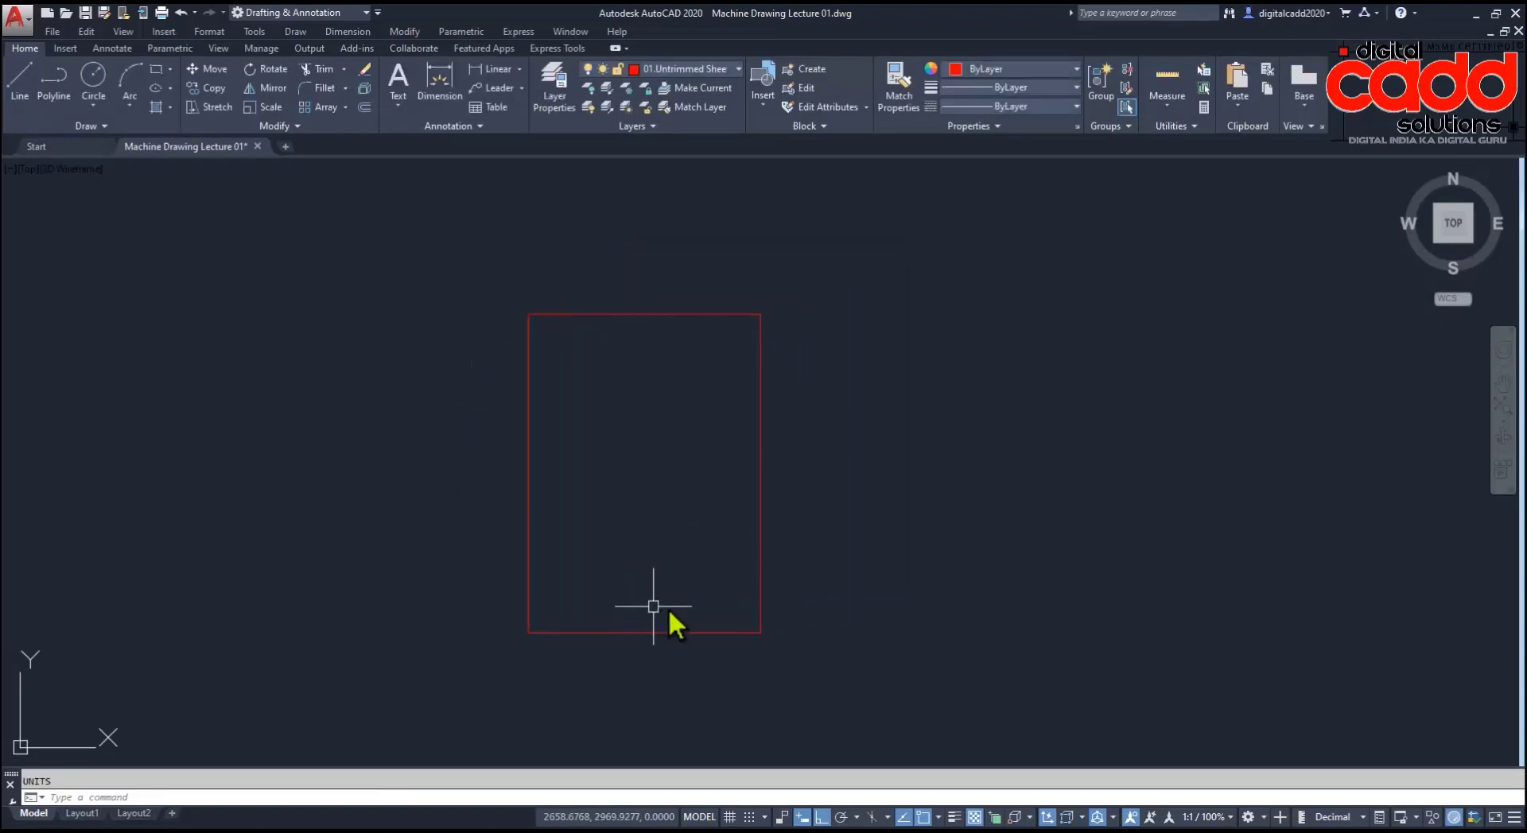
{"action": "middle_click_drag", "start_coordinate": [690, 605], "coordinate": [653, 614]}
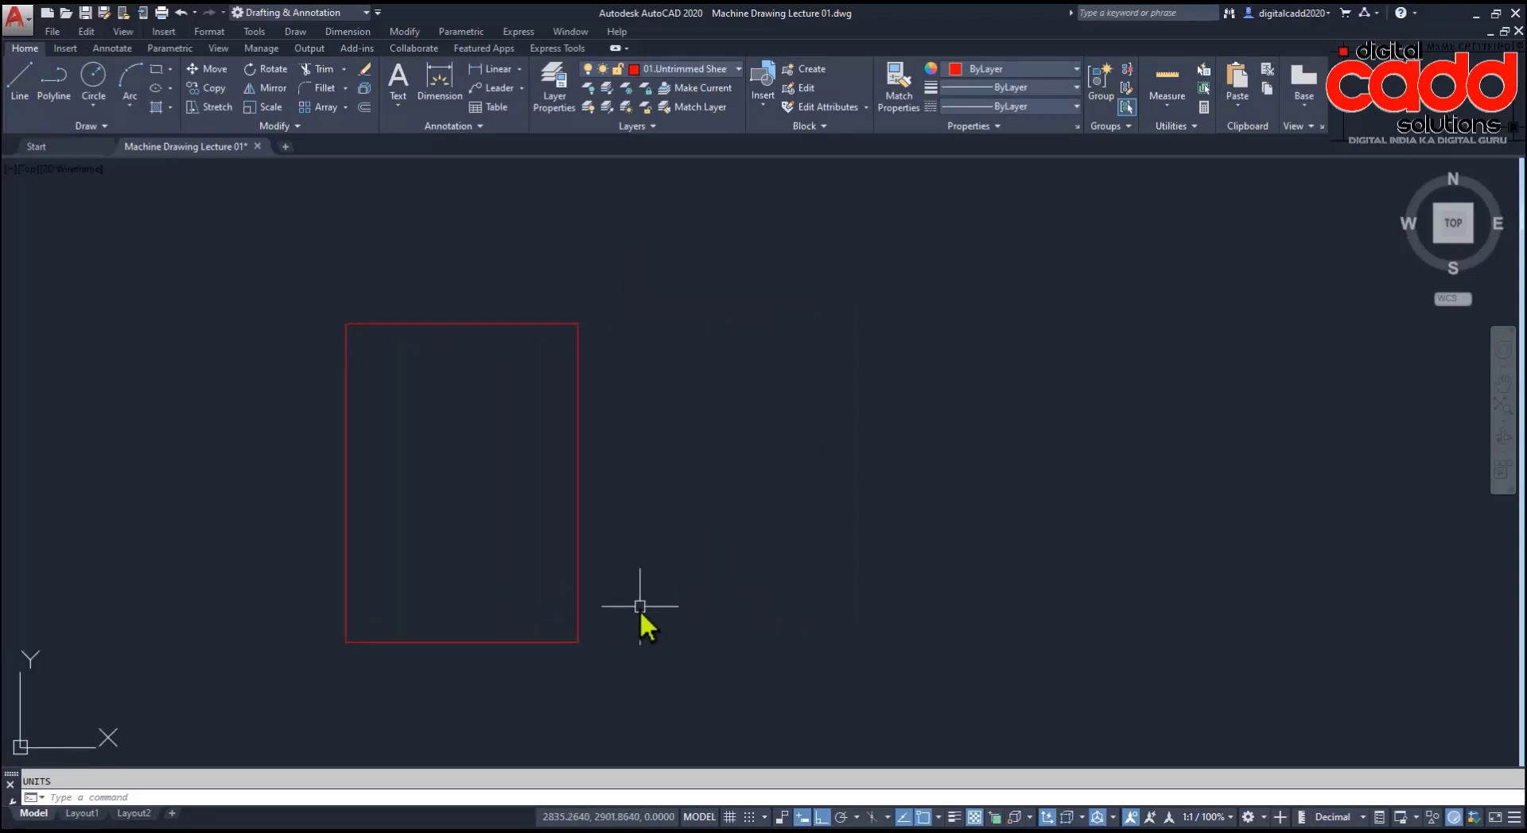
{"action": "left_click", "coordinate": [592, 322]}
{"action": "left_click", "coordinate": [545, 354]}
{"action": "left_click", "coordinate": [201, 87]}
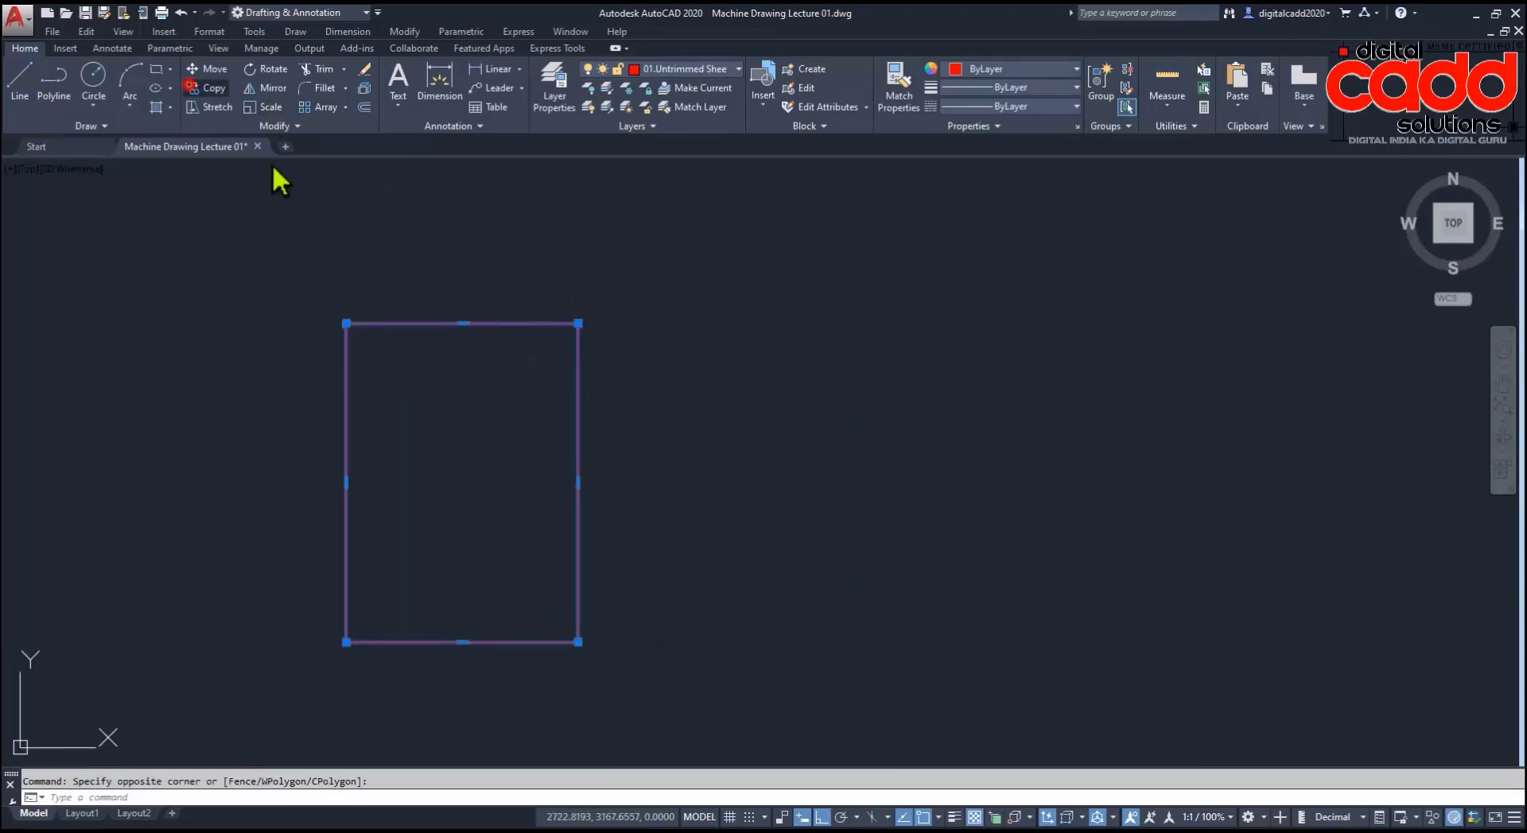
{"action": "left_click", "coordinate": [454, 518]}
{"action": "left_click", "coordinate": [956, 565]}
{"action": "key", "text": "Escape"}
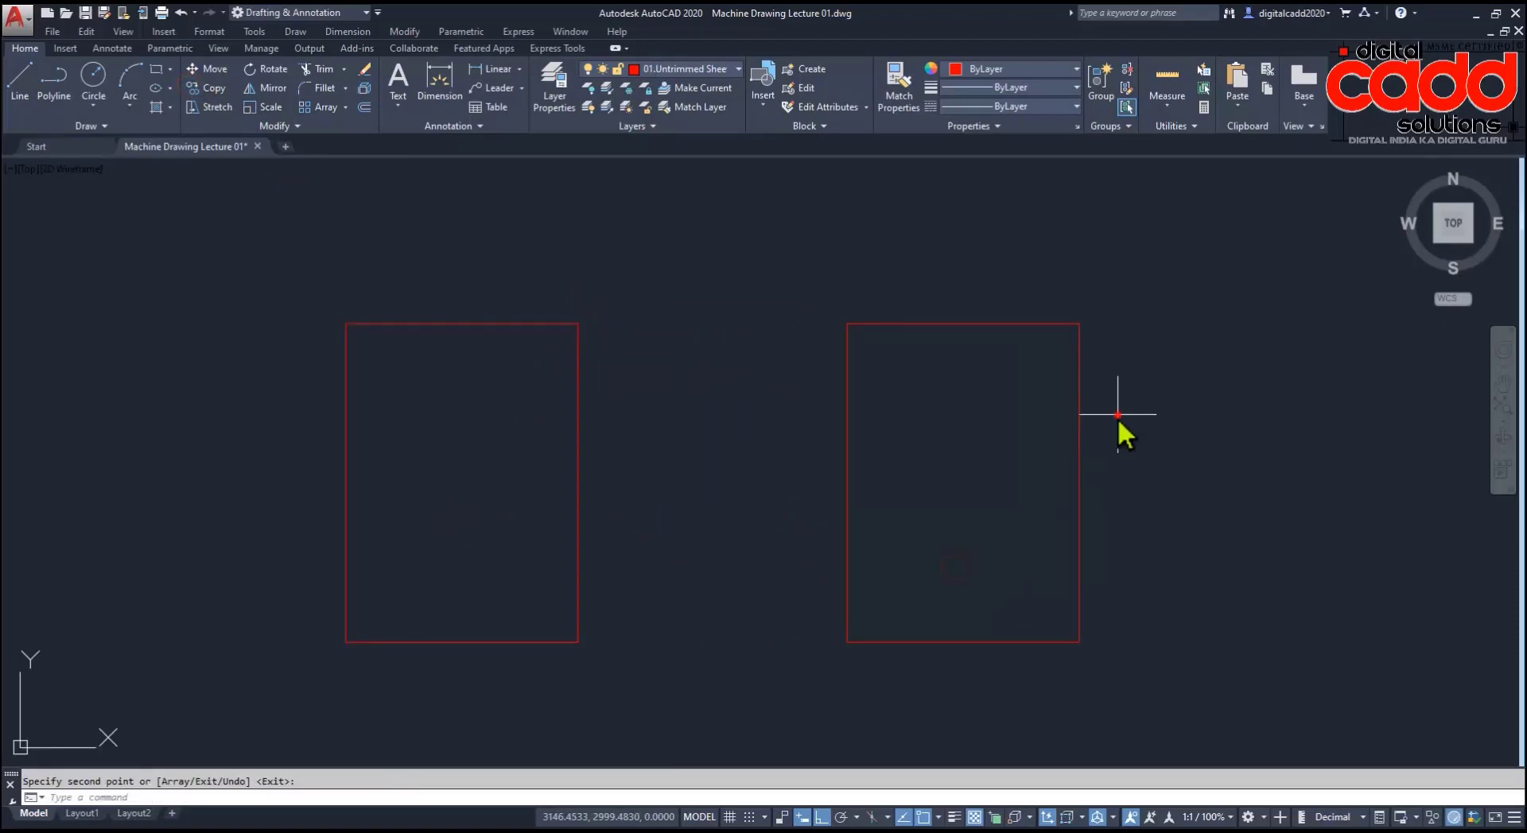
Step: Rotate the copied rectangle 90° into landscape and frame both rectangles in view
{"action": "left_click", "coordinate": [1117, 414]}
{"action": "left_click", "coordinate": [867, 423]}
{"action": "left_click", "coordinate": [271, 69]}
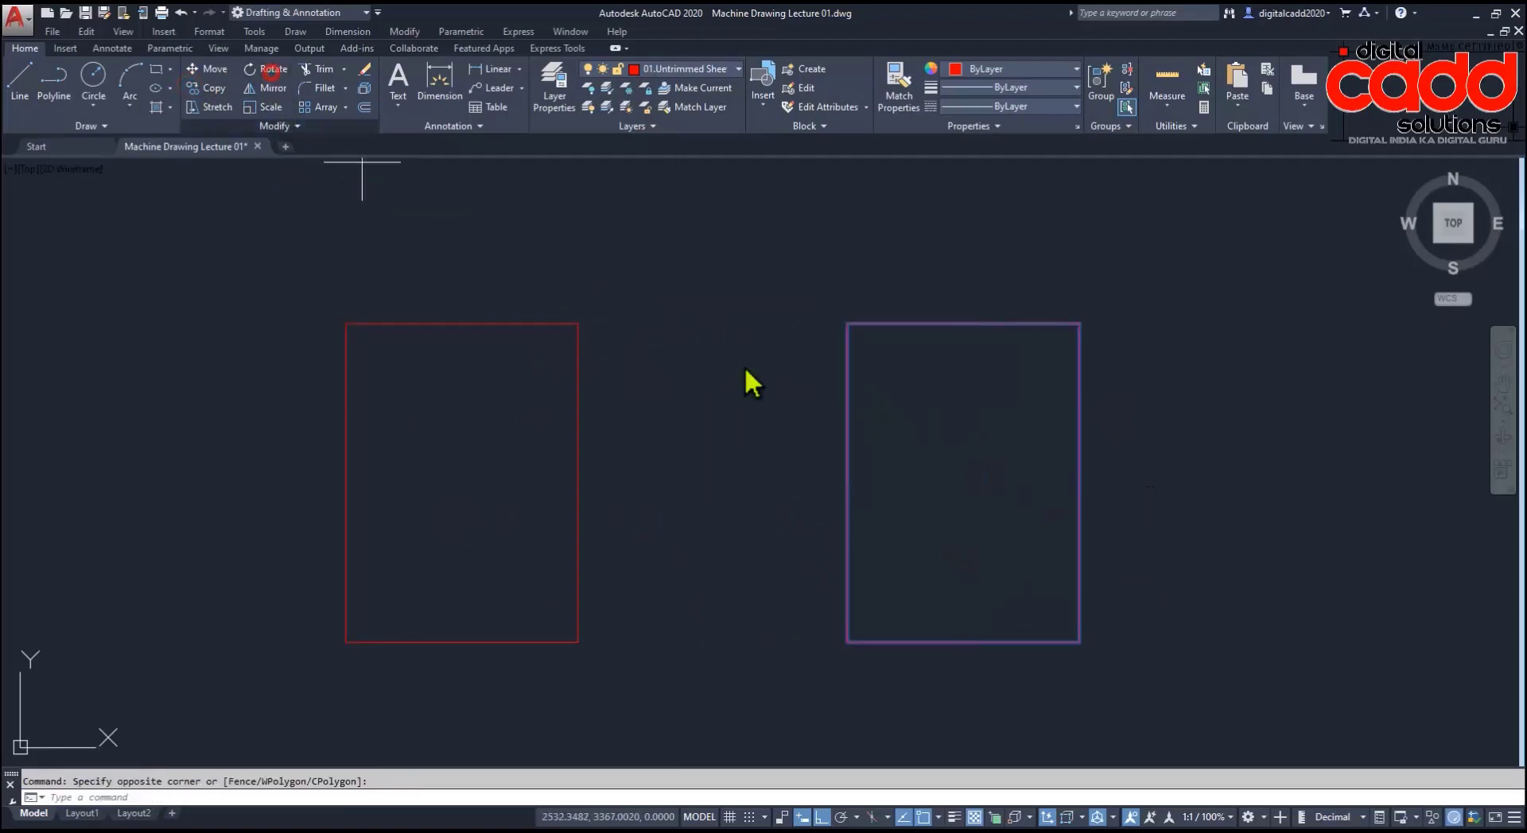
{"action": "left_click", "coordinate": [1037, 498]}
{"action": "left_click", "coordinate": [1030, 237]}
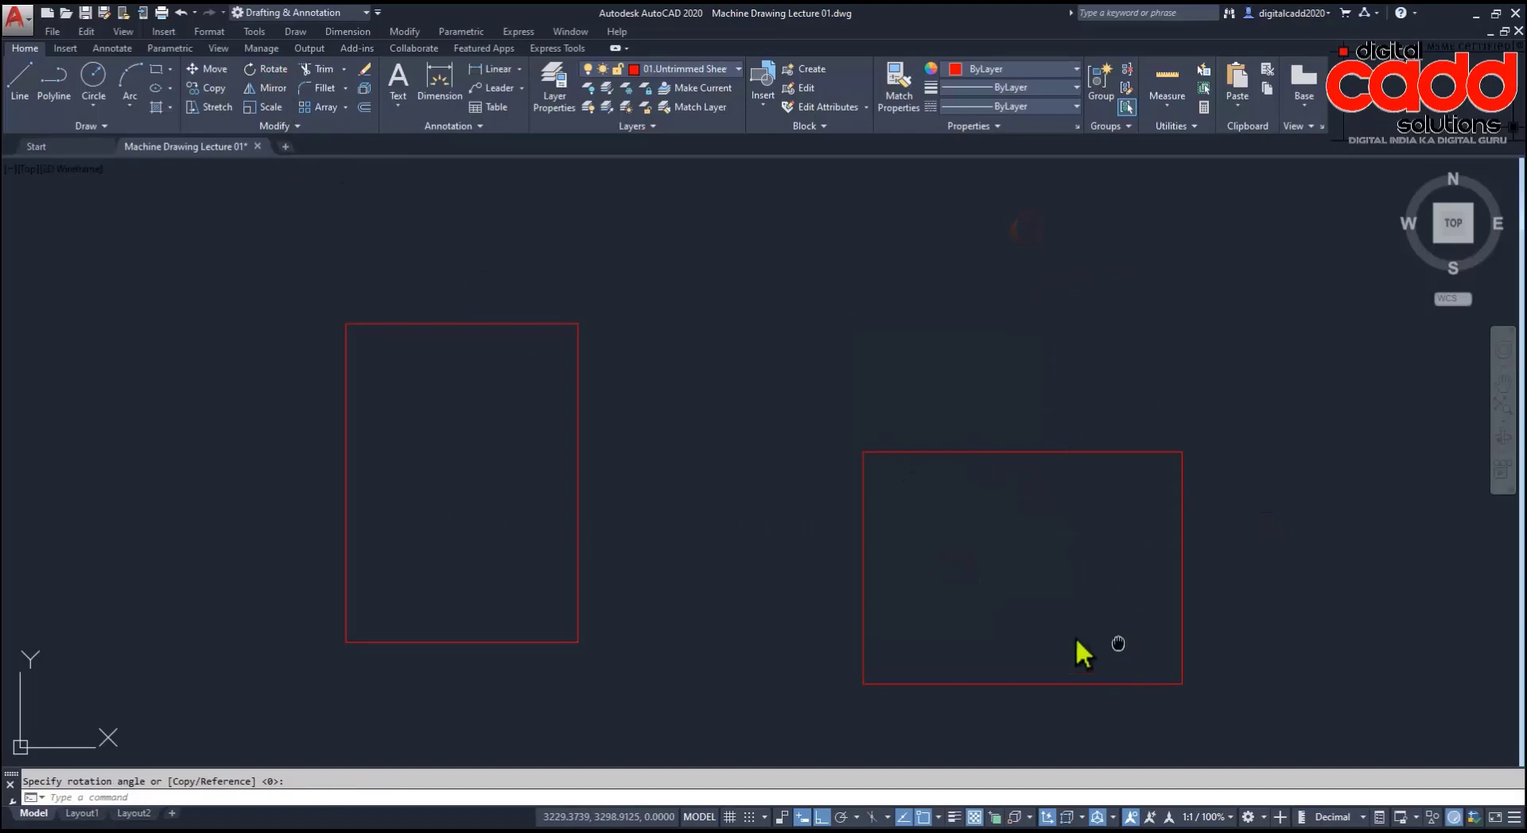
{"action": "middle_click_drag", "start_coordinate": [1151, 645], "coordinate": [1062, 626]}
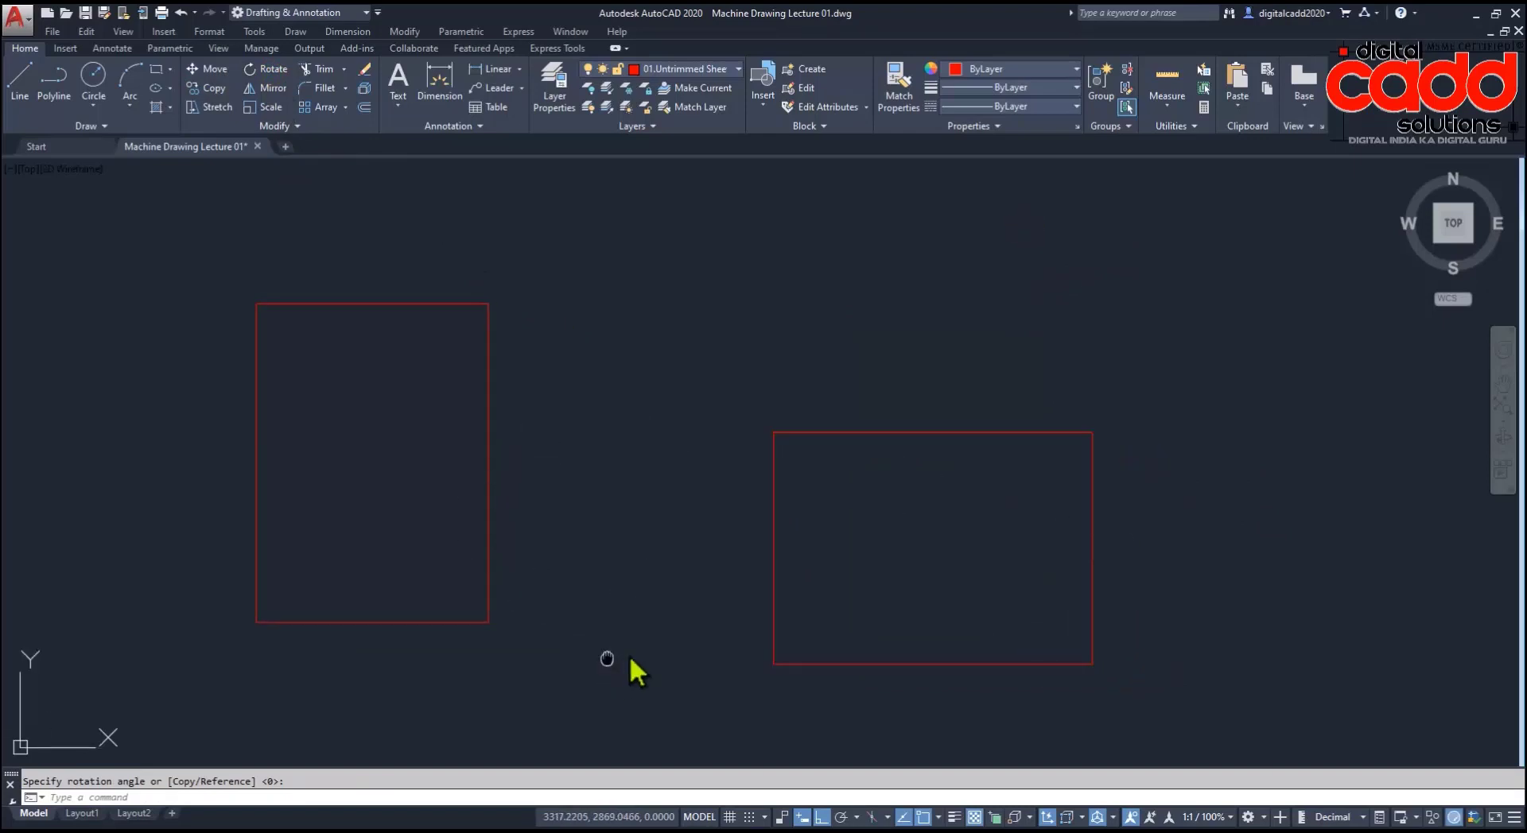
{"action": "middle_click_drag", "start_coordinate": [607, 658], "coordinate": [671, 650]}
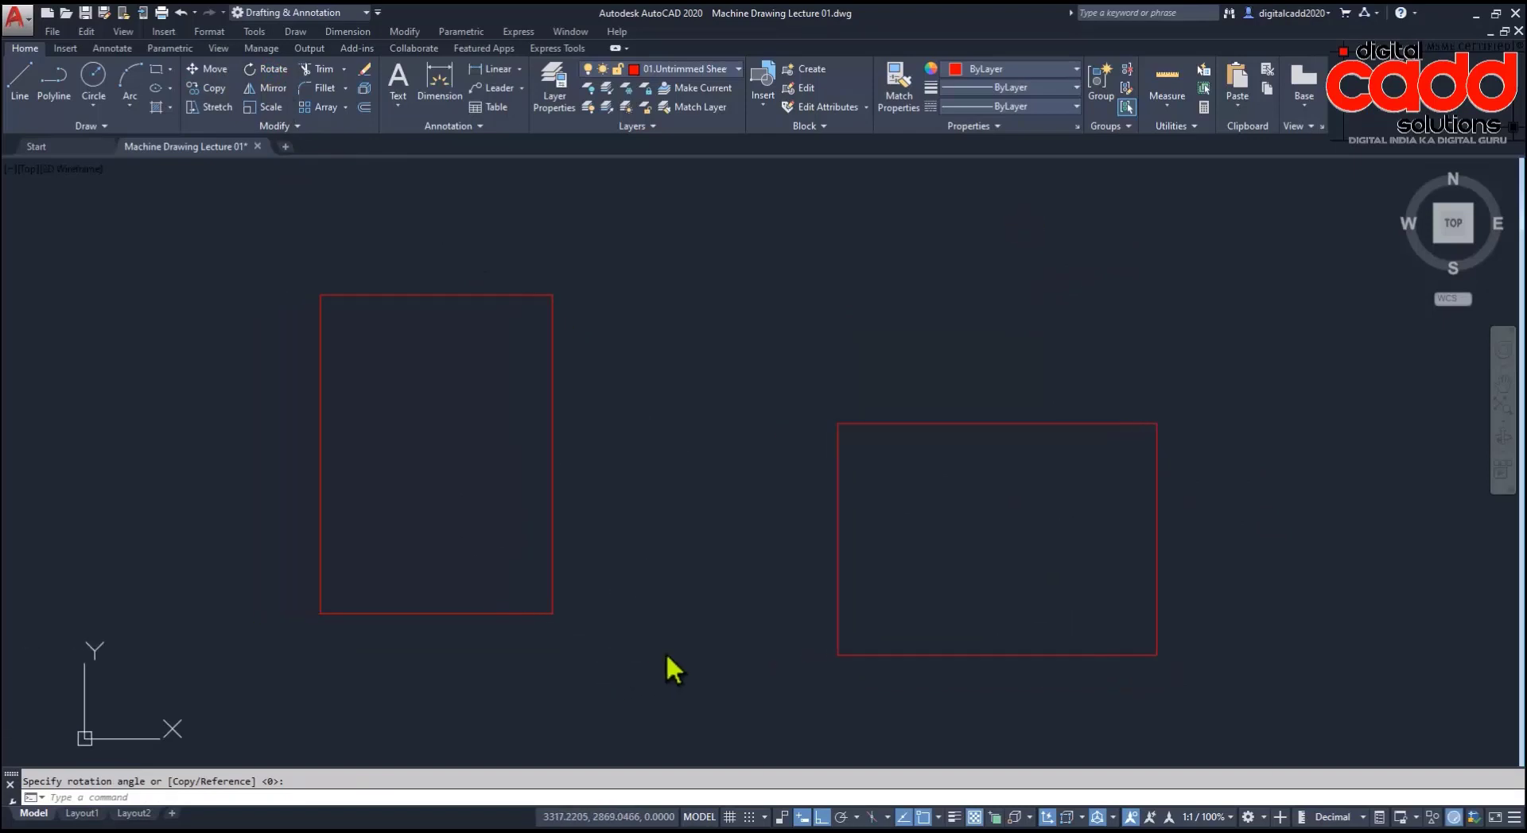
{"action": "key", "text": "Escape"}
{"action": "left_click", "coordinate": [922, 614]}
{"action": "left_click", "coordinate": [769, 686]}
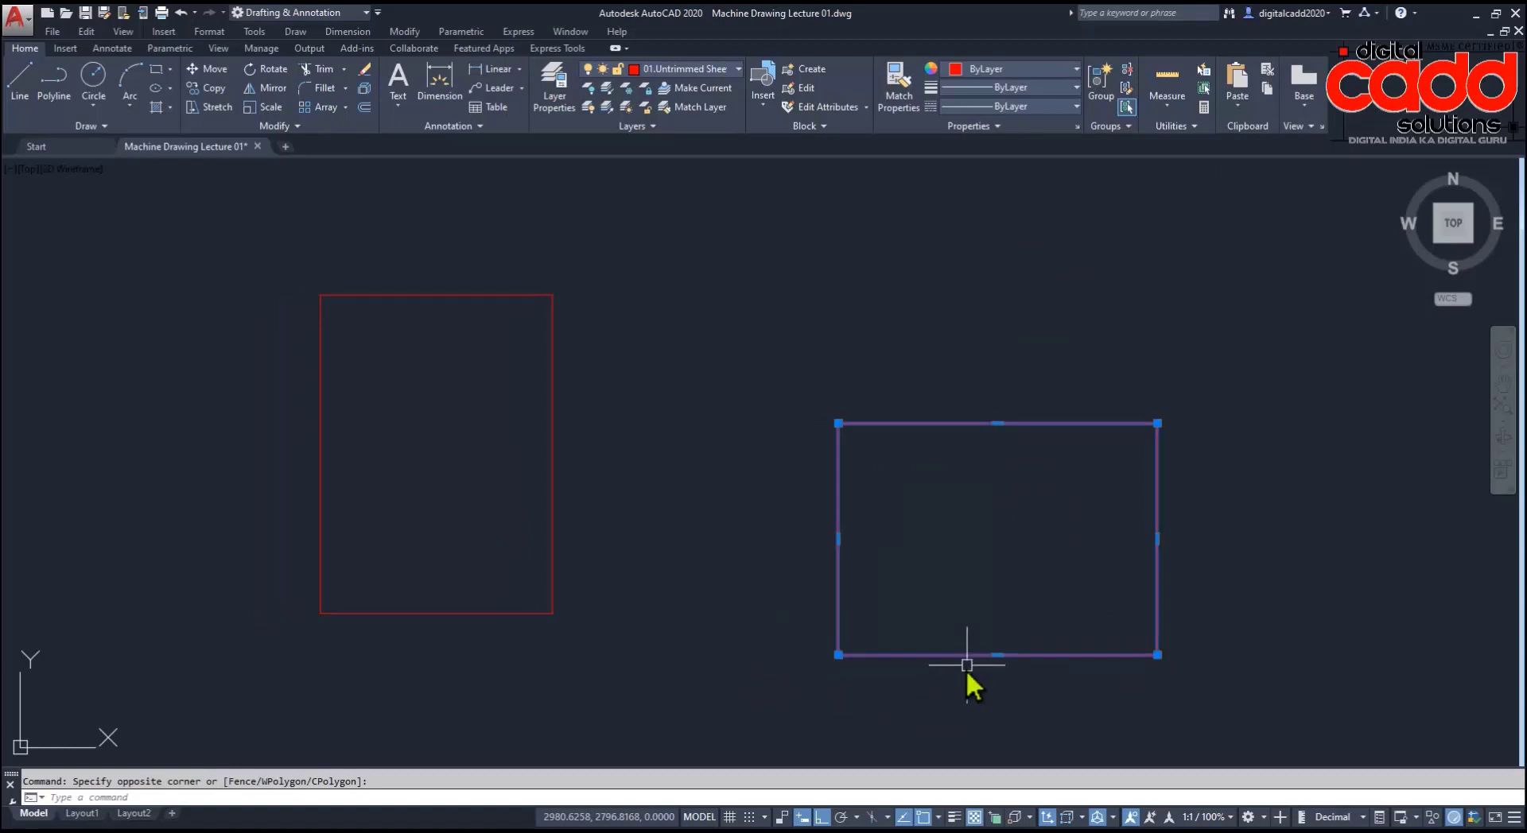
{"action": "middle_click_drag", "start_coordinate": [613, 605], "coordinate": [690, 625]}
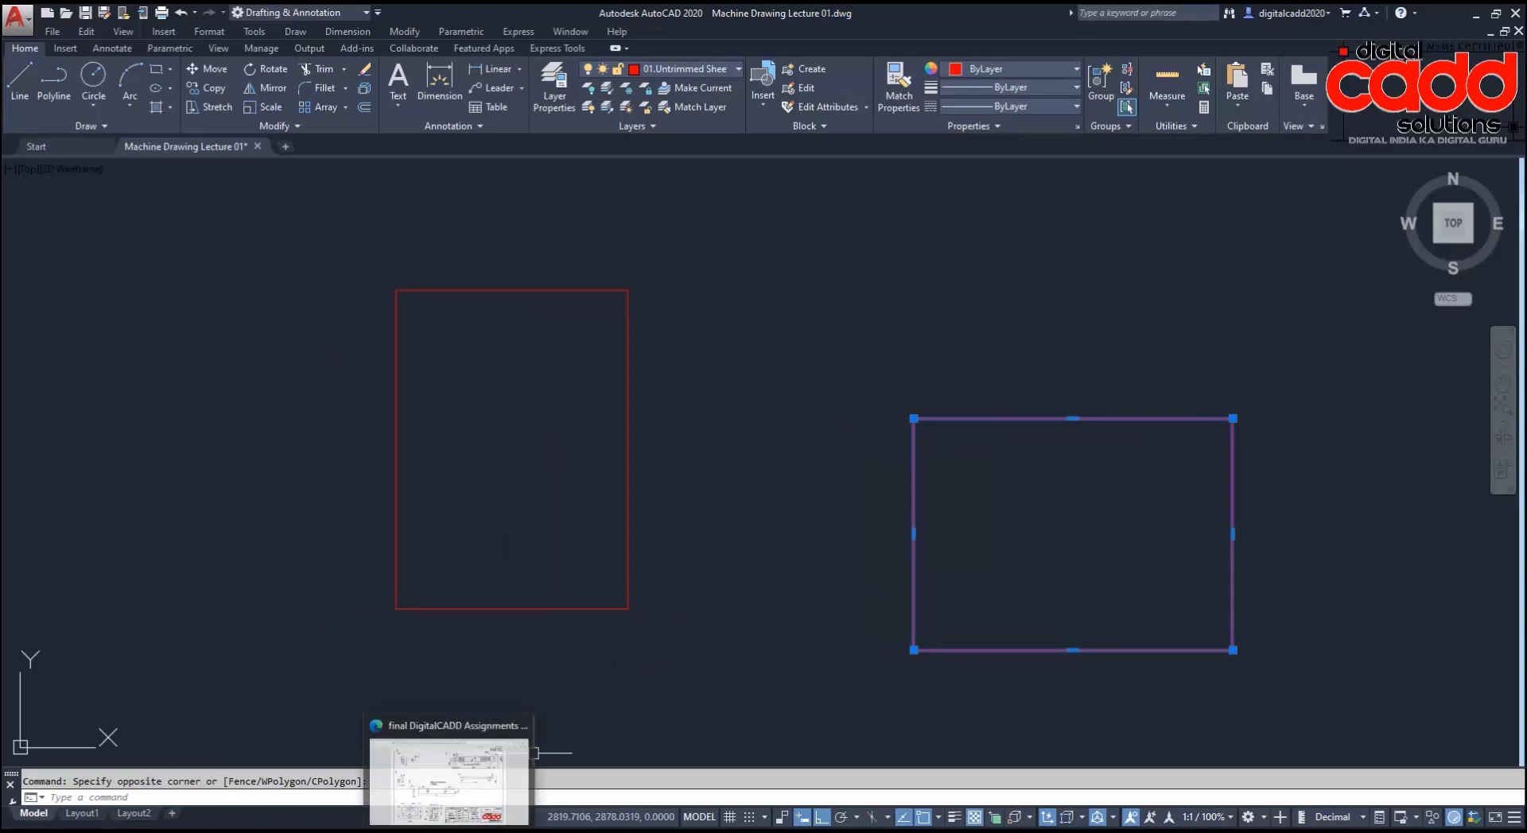
{"action": "left_click", "coordinate": [450, 811]}
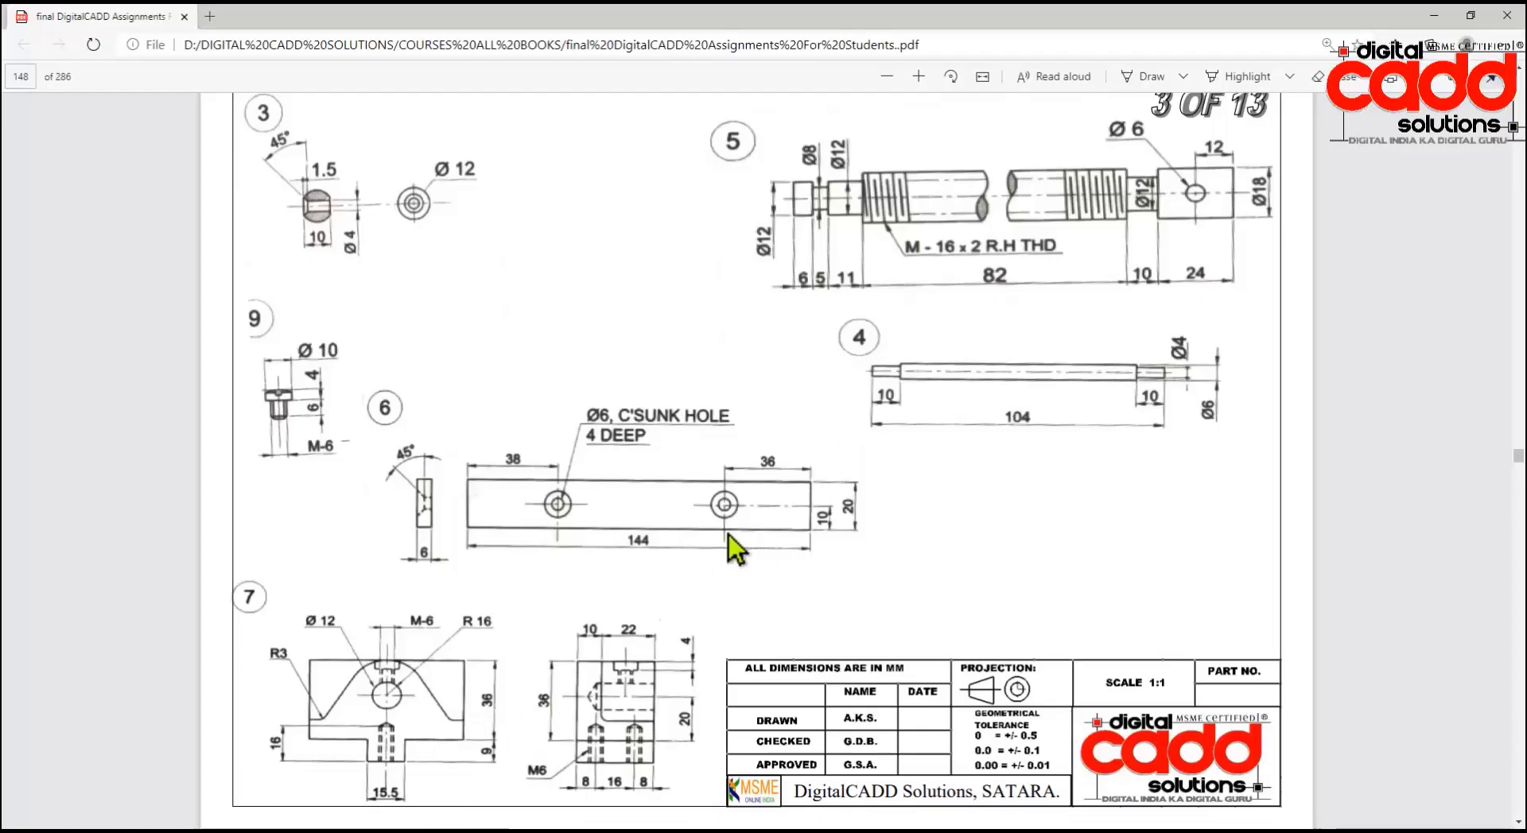
{"action": "key", "text": "alt+Tab"}
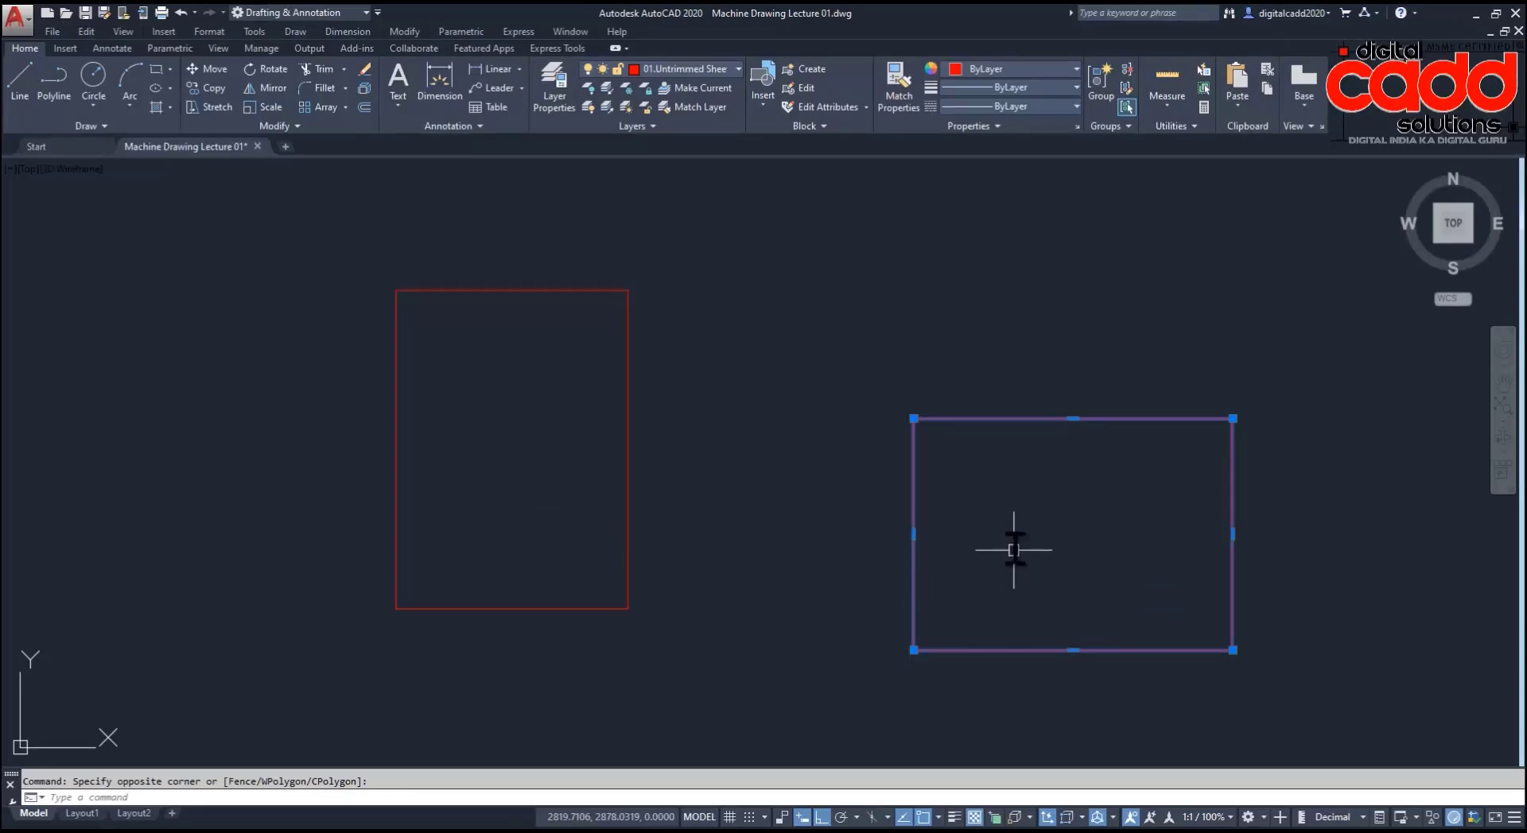
{"action": "middle_click_drag", "start_coordinate": [1092, 591], "coordinate": [999, 595]}
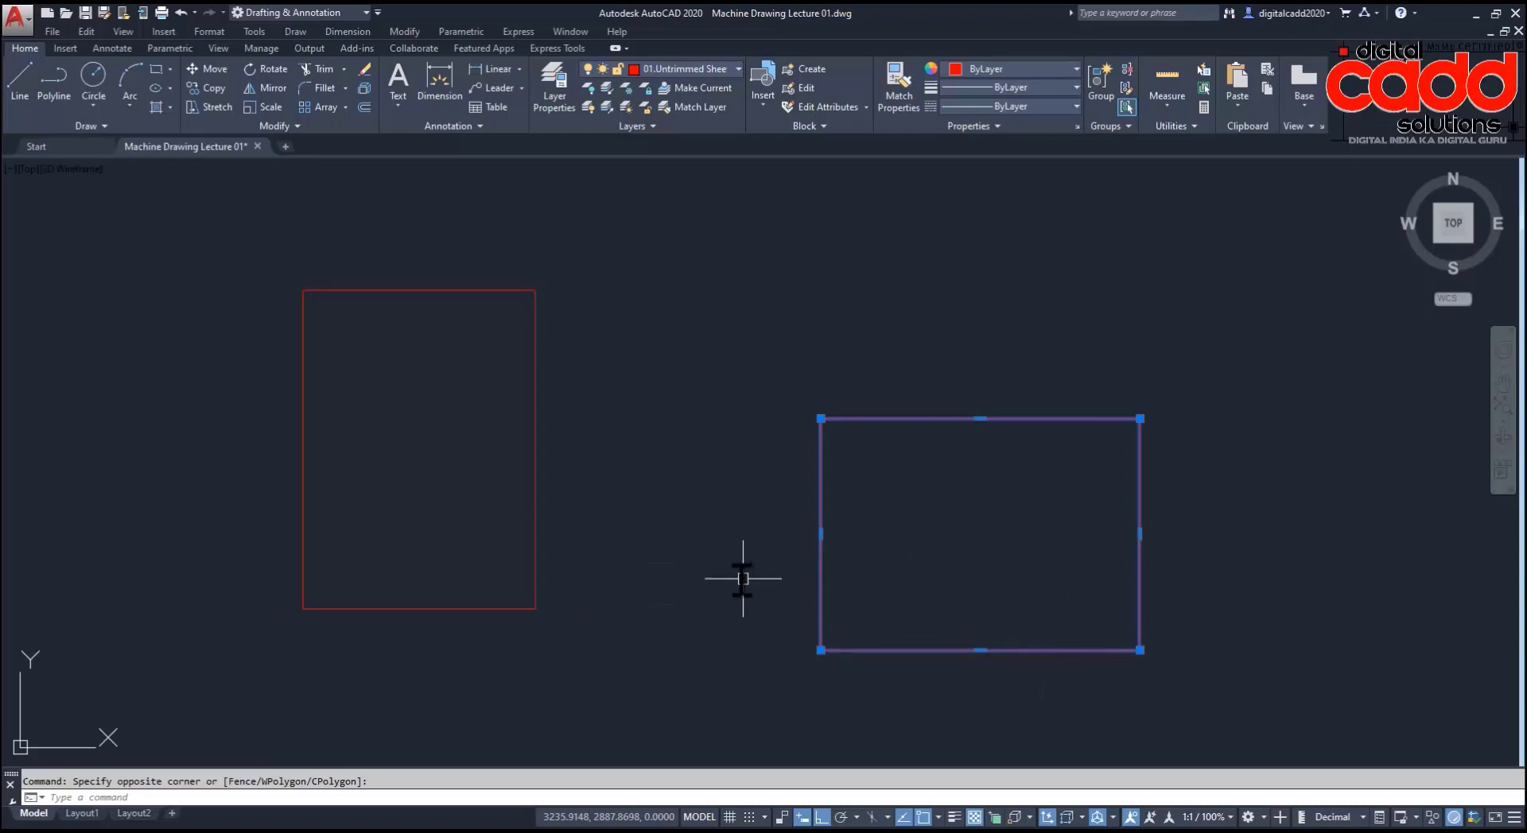
{"action": "key", "text": "Escape"}
{"action": "left_click", "coordinate": [598, 248]}
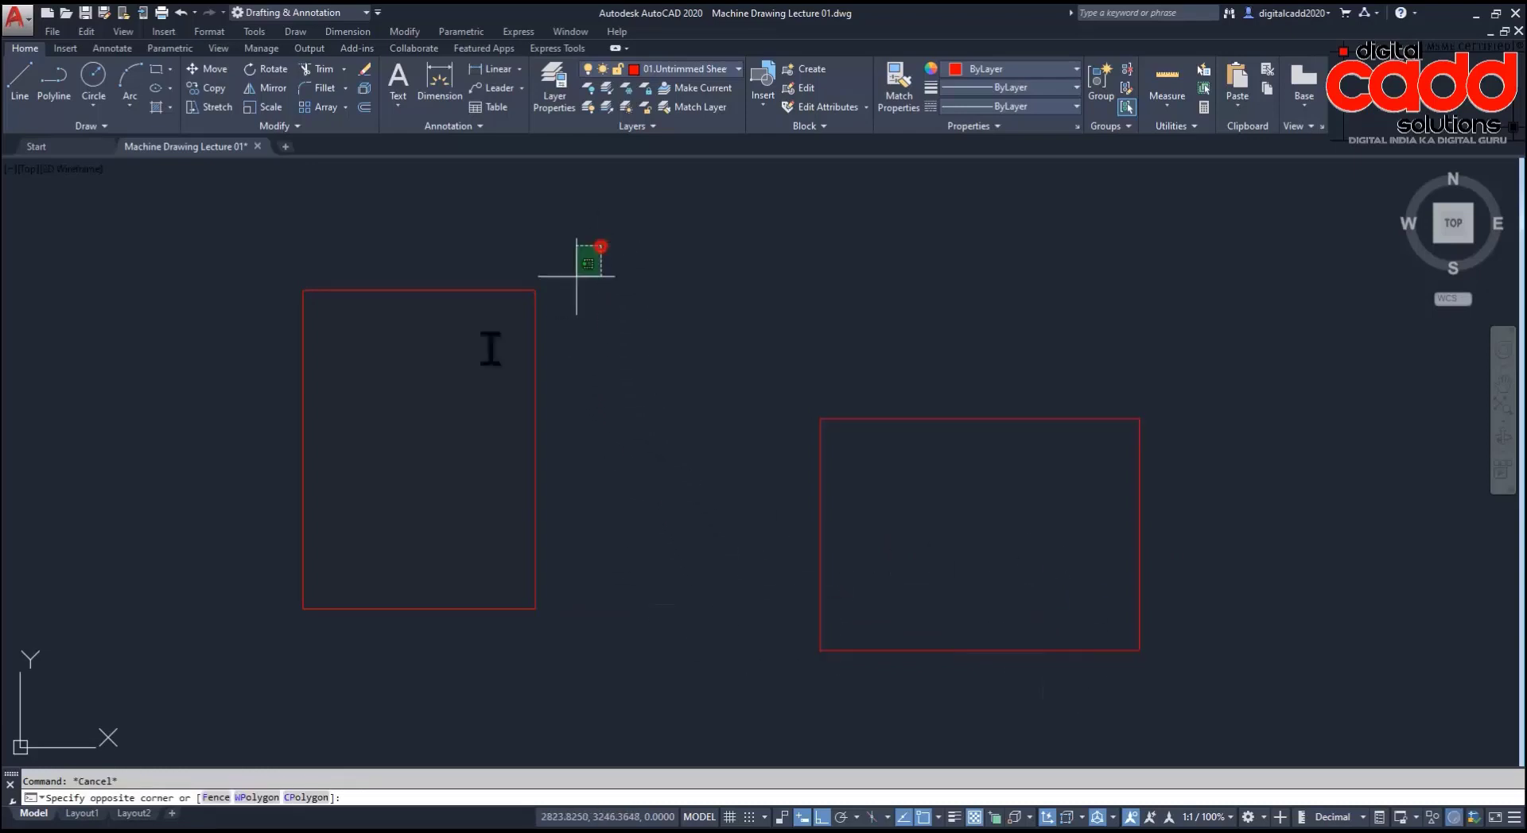
{"action": "left_click", "coordinate": [447, 379]}
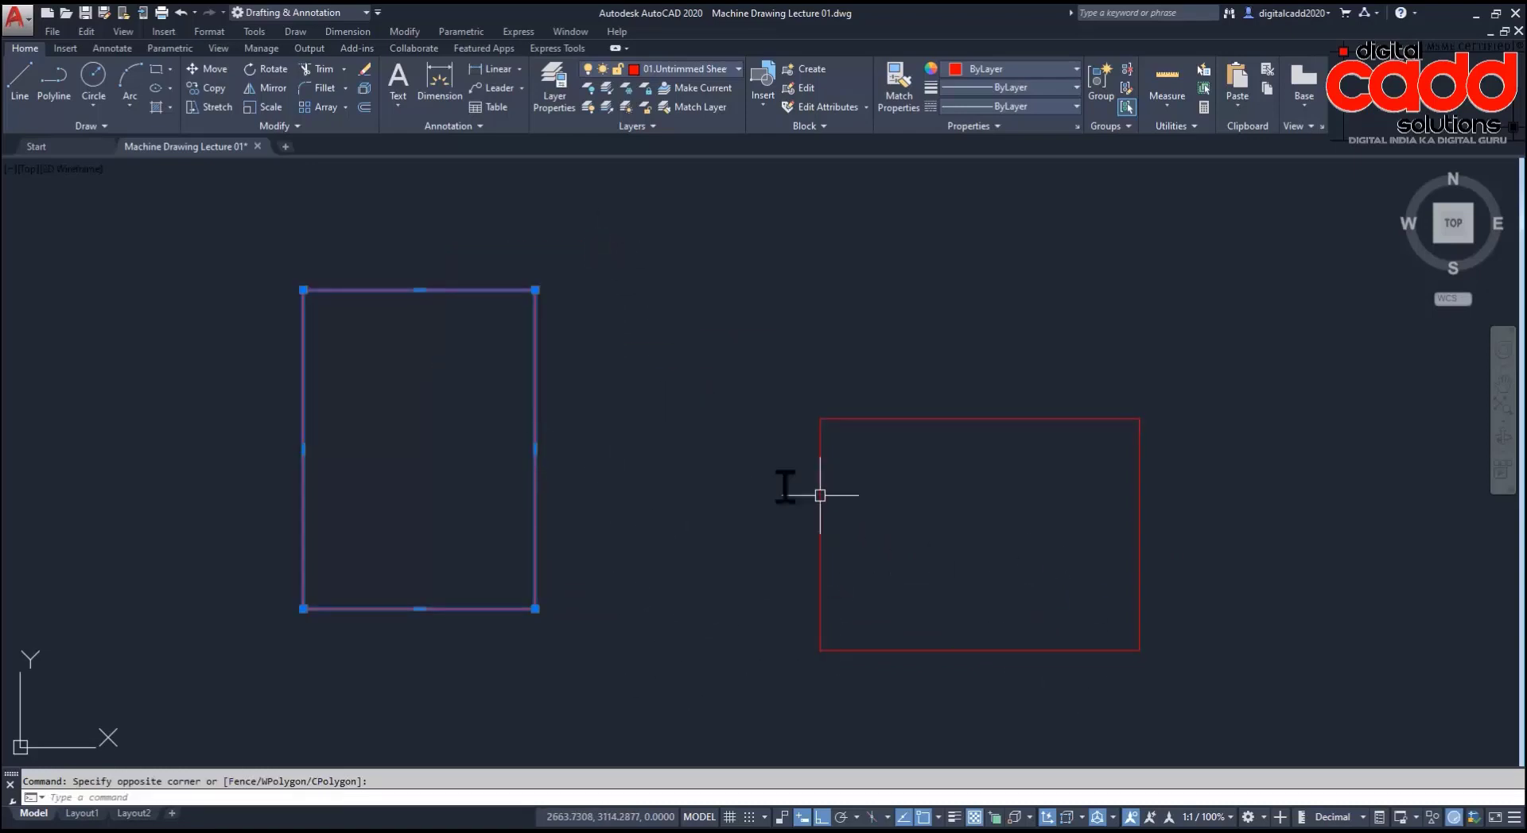
{"action": "key", "text": "Delete"}
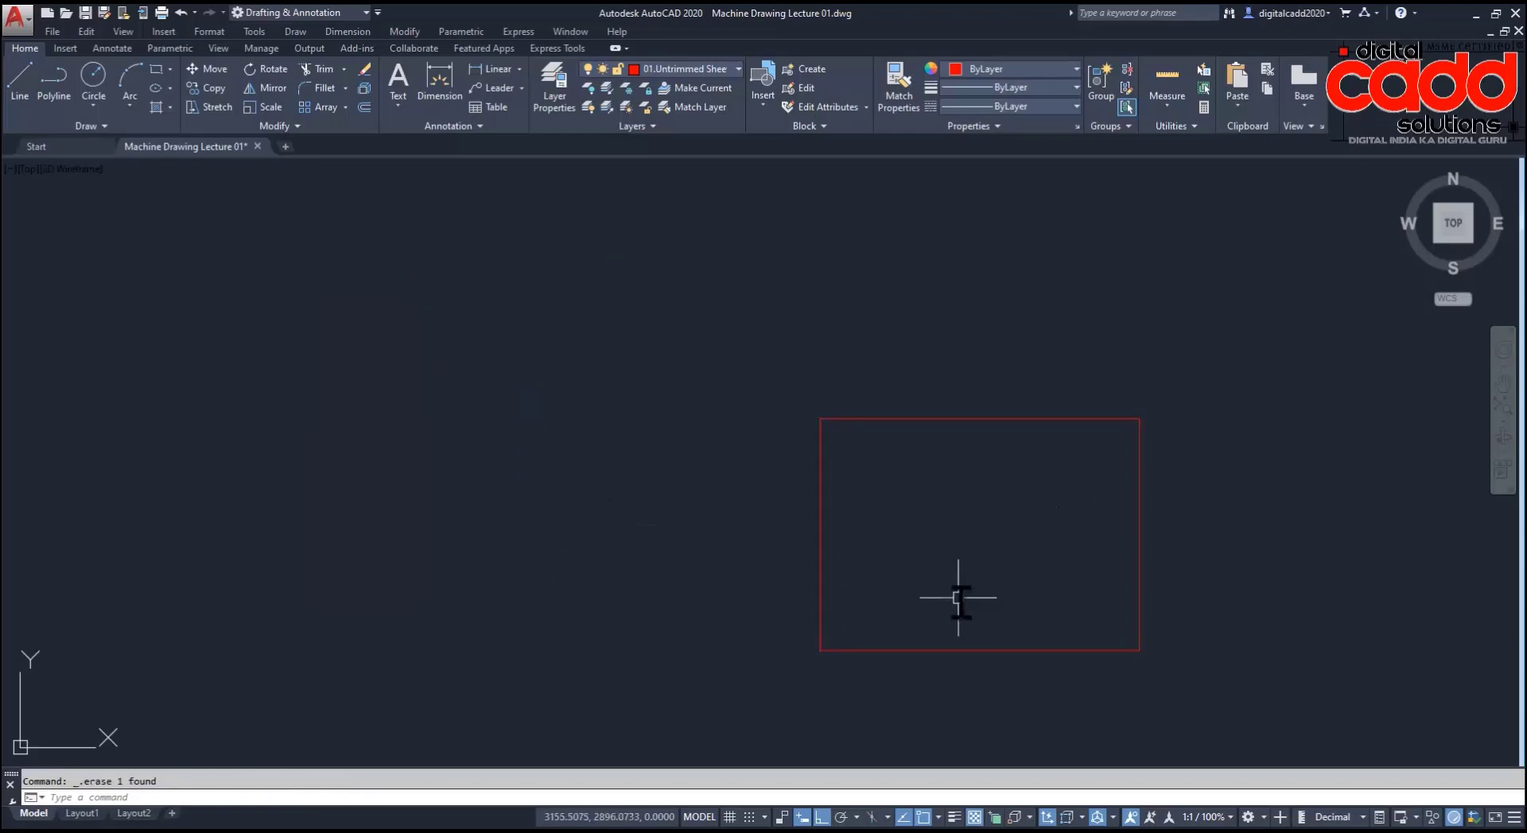
{"action": "mouse_move", "coordinate": [958, 604]}
{"action": "middle_mouse_down"}
{"action": "mouse_move", "coordinate": [607, 583]}
{"action": "mouse_move", "coordinate": [716, 617]}
{"action": "middle_mouse_up"}
{"action": "scroll", "coordinate": [607, 583], "scroll_direction": "up", "scroll_amount": 2}
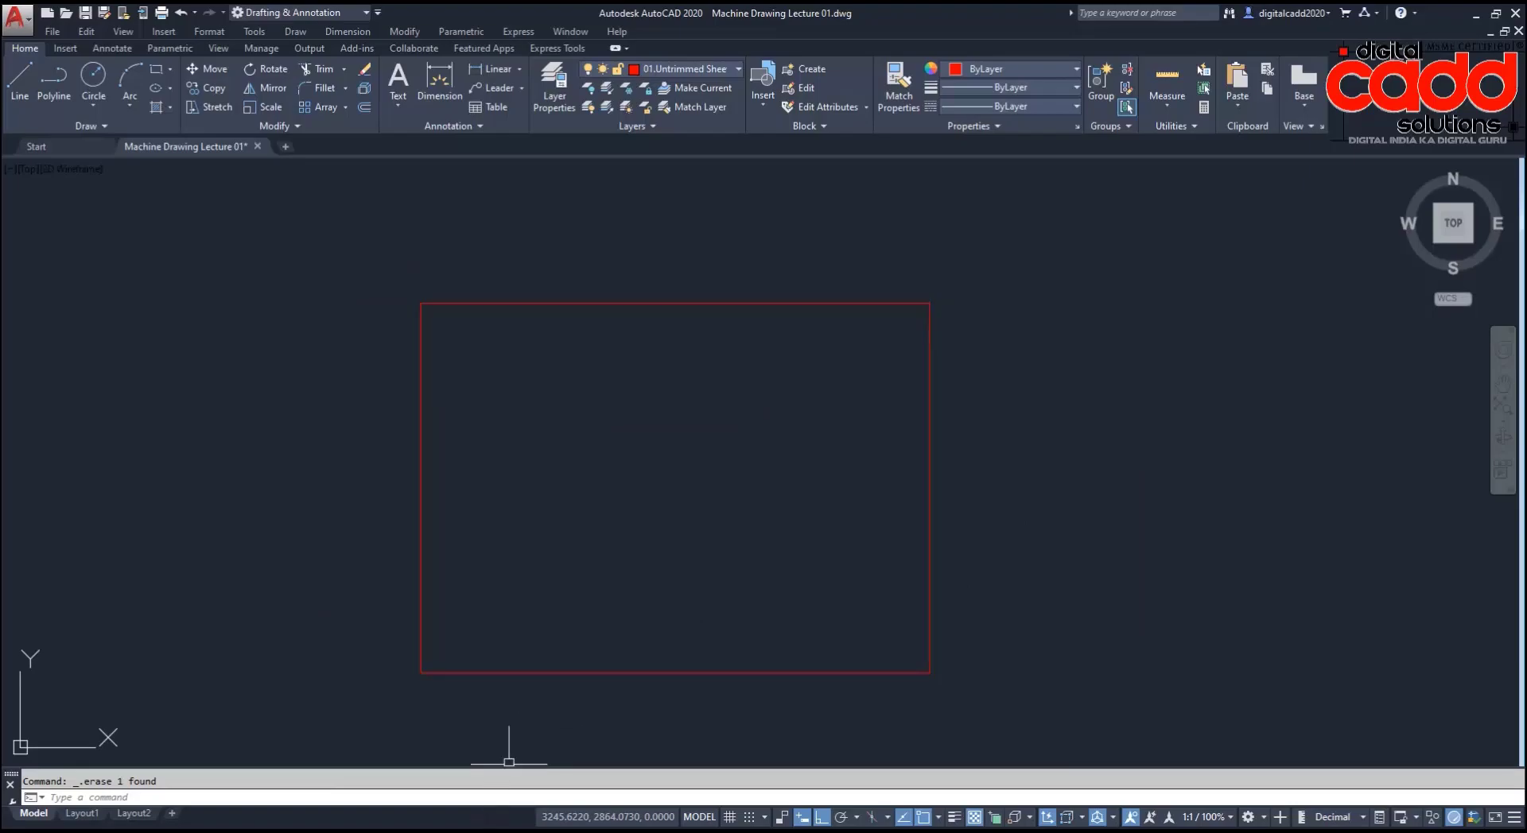
{"action": "key", "text": "alt+Tab"}
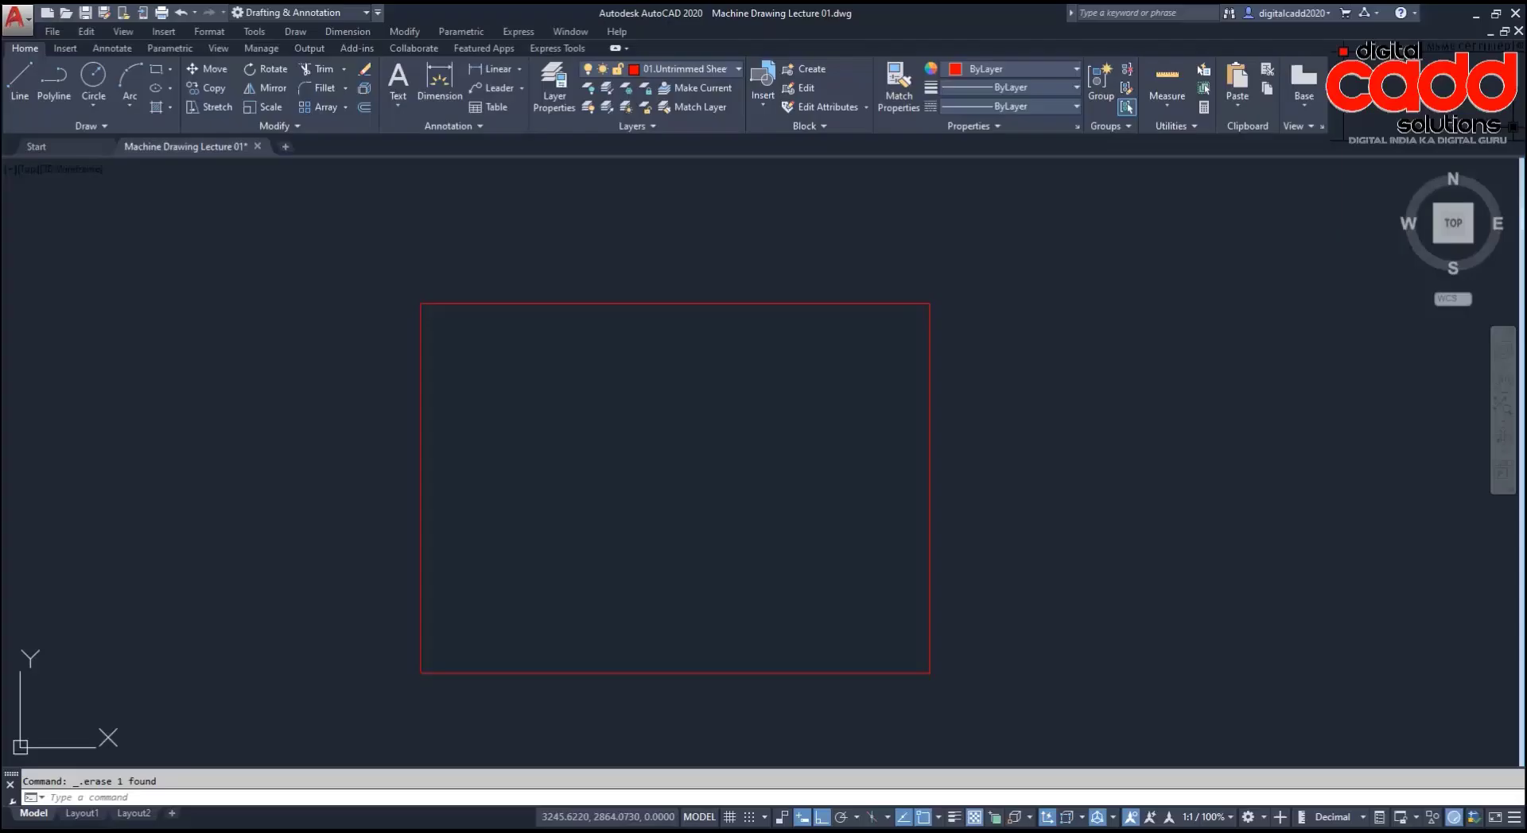
{"action": "middle_click_drag", "start_coordinate": [592, 570], "coordinate": [958, 532]}
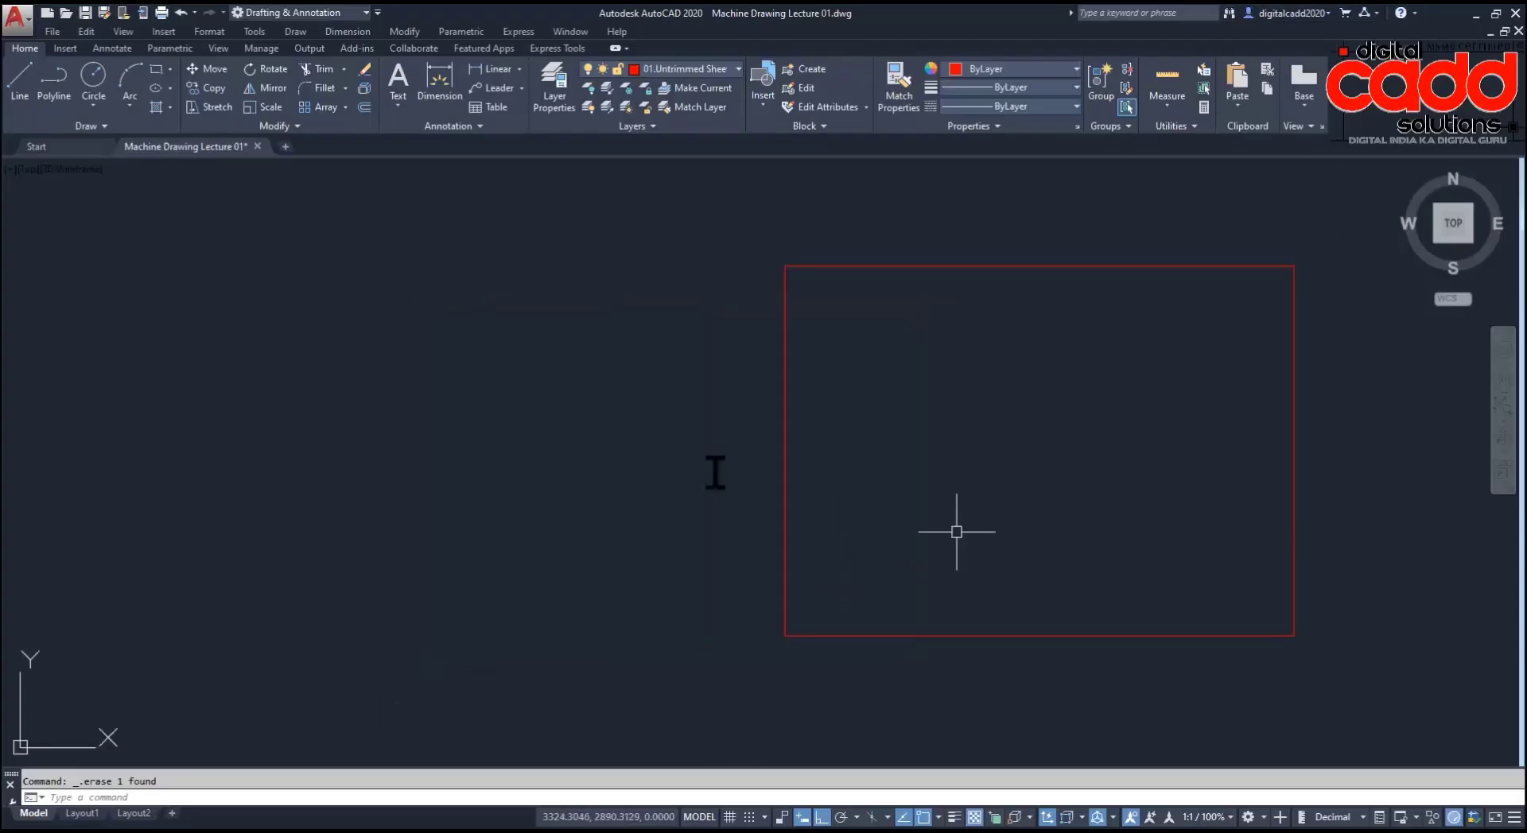
Step: On layer 02.Trimmed sheet, draw a 210 x 297 portrait rectangle left of the sheet outline
{"action": "left_click", "coordinate": [723, 70]}
{"action": "left_click", "coordinate": [708, 123]}
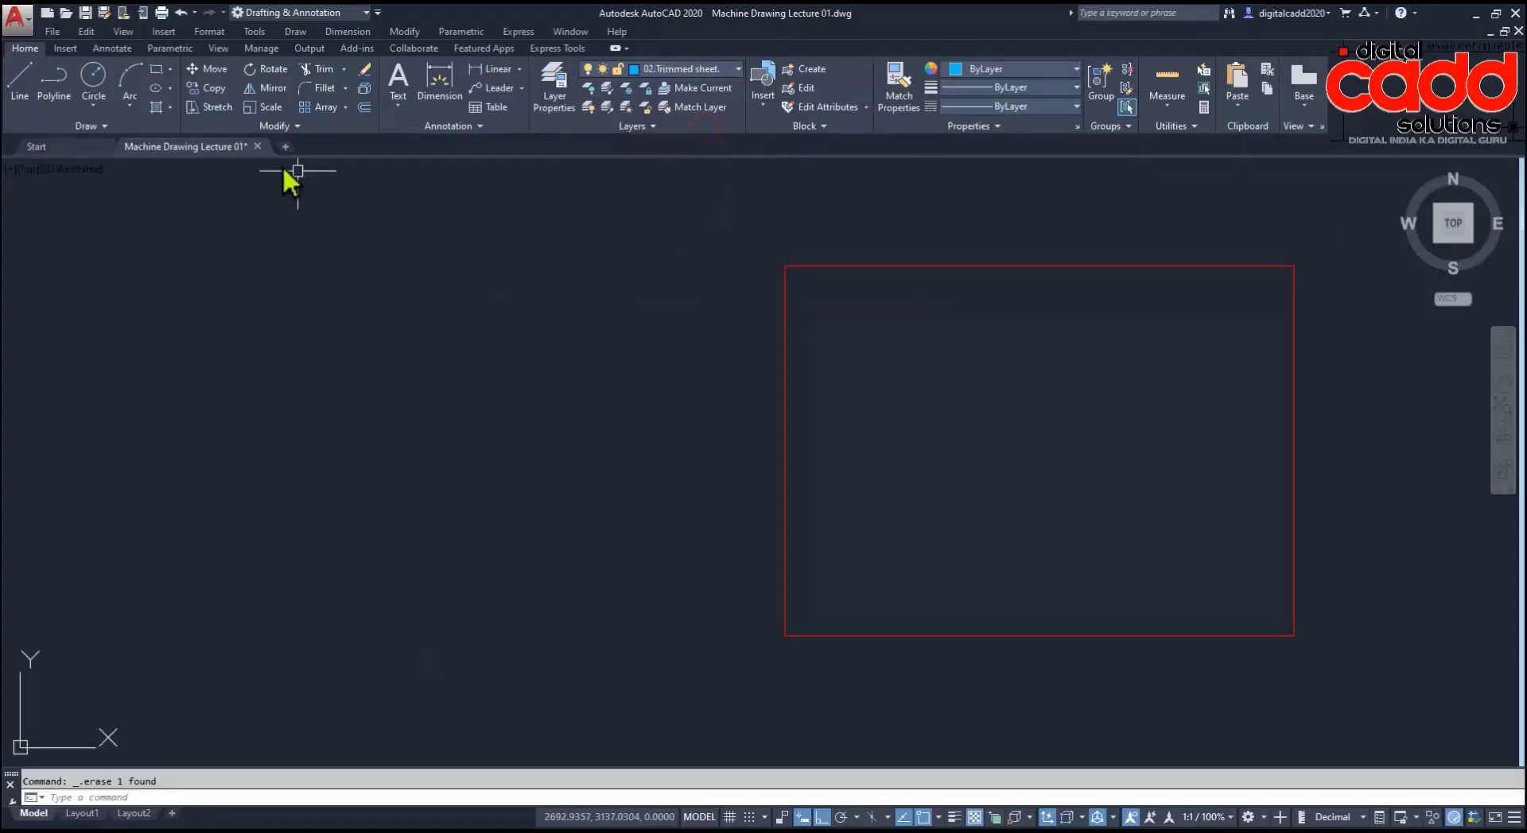
{"action": "left_click", "coordinate": [158, 70]}
{"action": "left_click", "coordinate": [319, 704]}
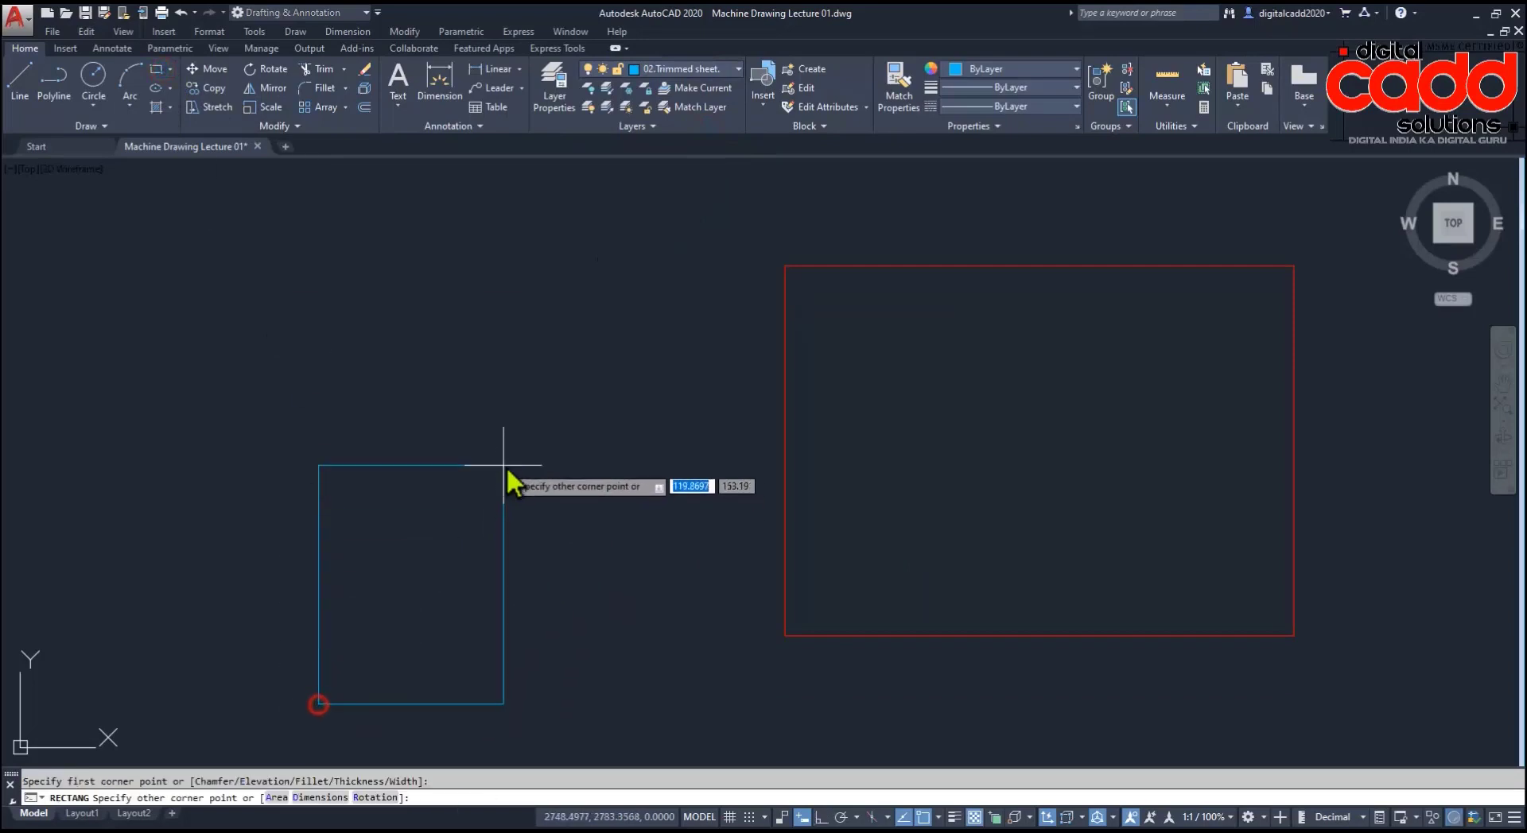
{"action": "type", "text": "210"}
{"action": "key", "text": "Tab"}
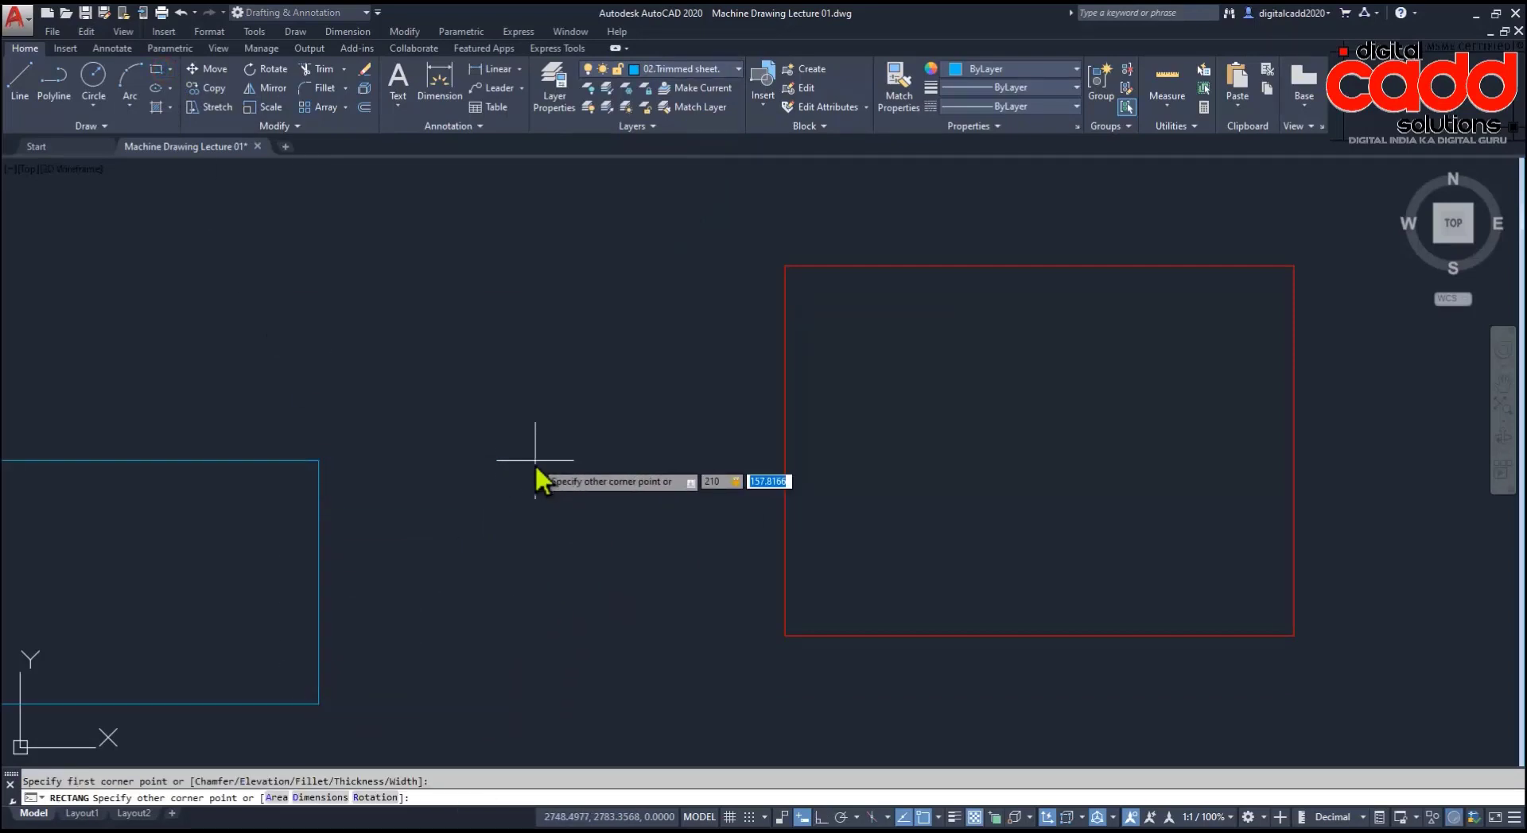
{"action": "type", "text": "297"}
{"action": "key", "text": "Return"}
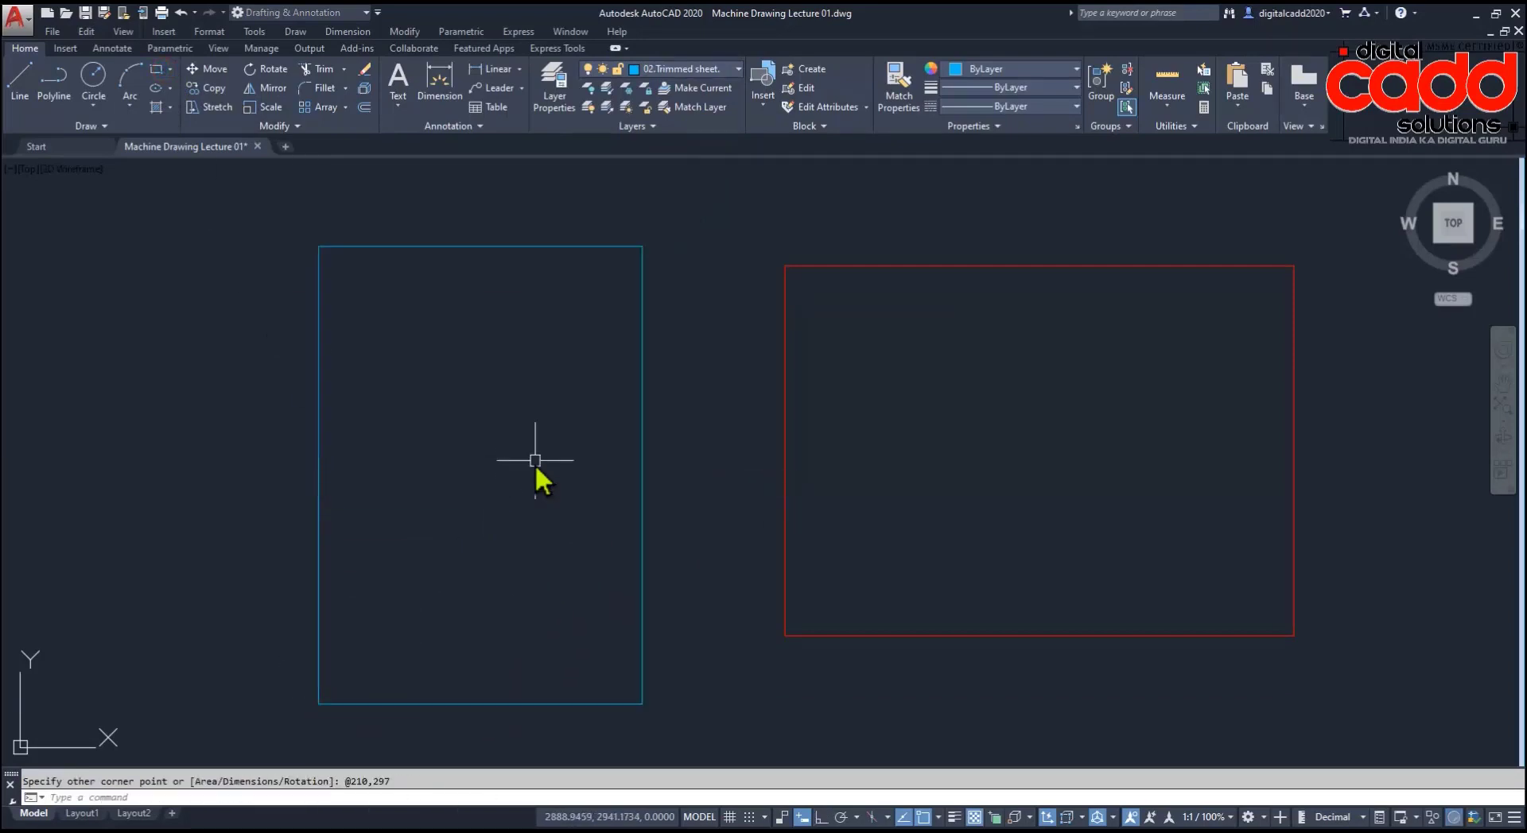
{"action": "left_click", "coordinate": [529, 251]}
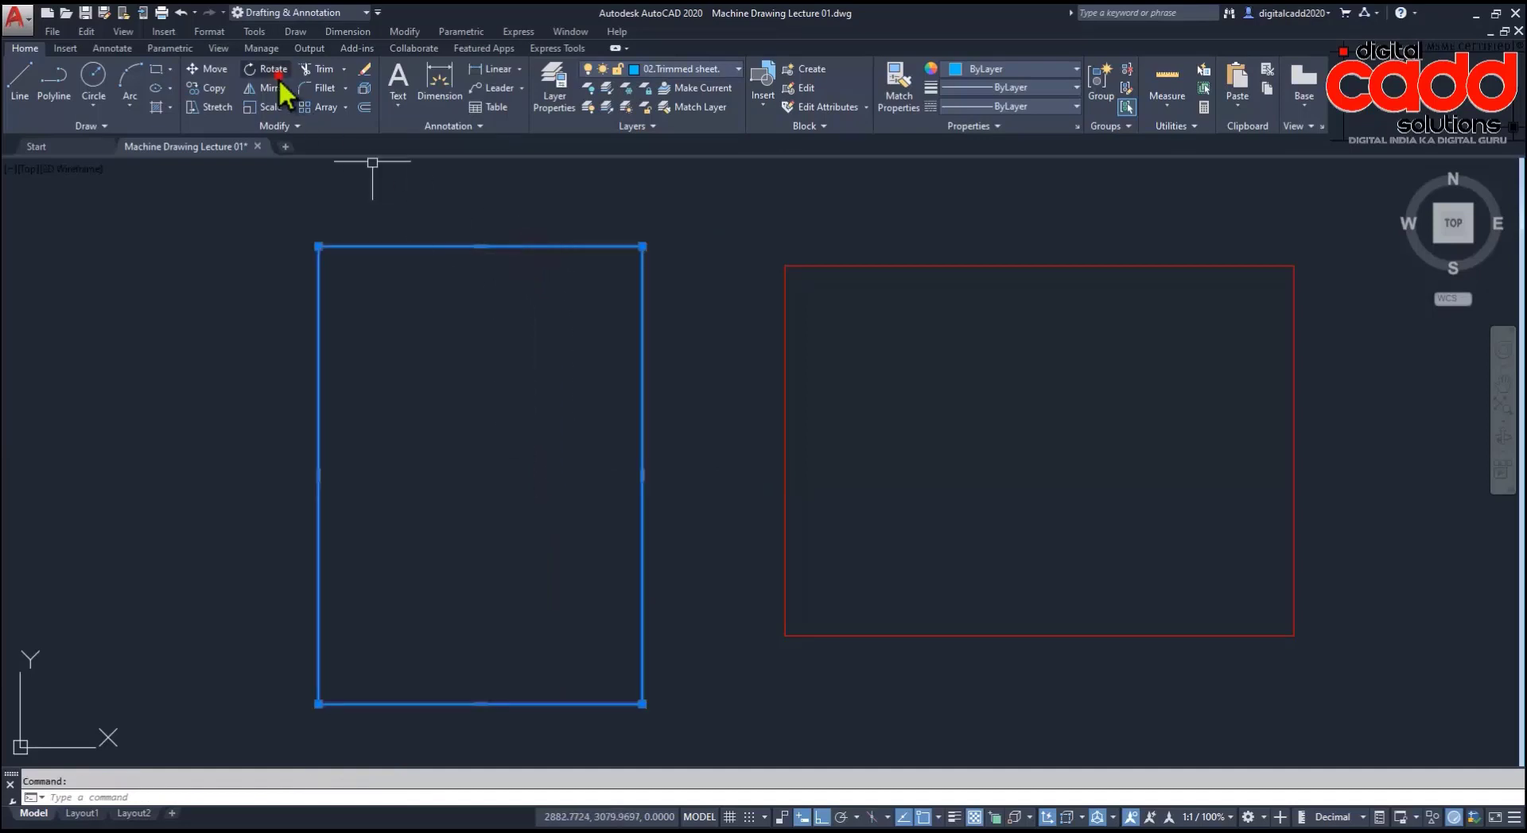
Step: Rotate the blue rectangle 90° into landscape orientation
{"action": "left_click", "coordinate": [271, 69]}
{"action": "left_click", "coordinate": [445, 489]}
{"action": "left_click", "coordinate": [438, 230]}
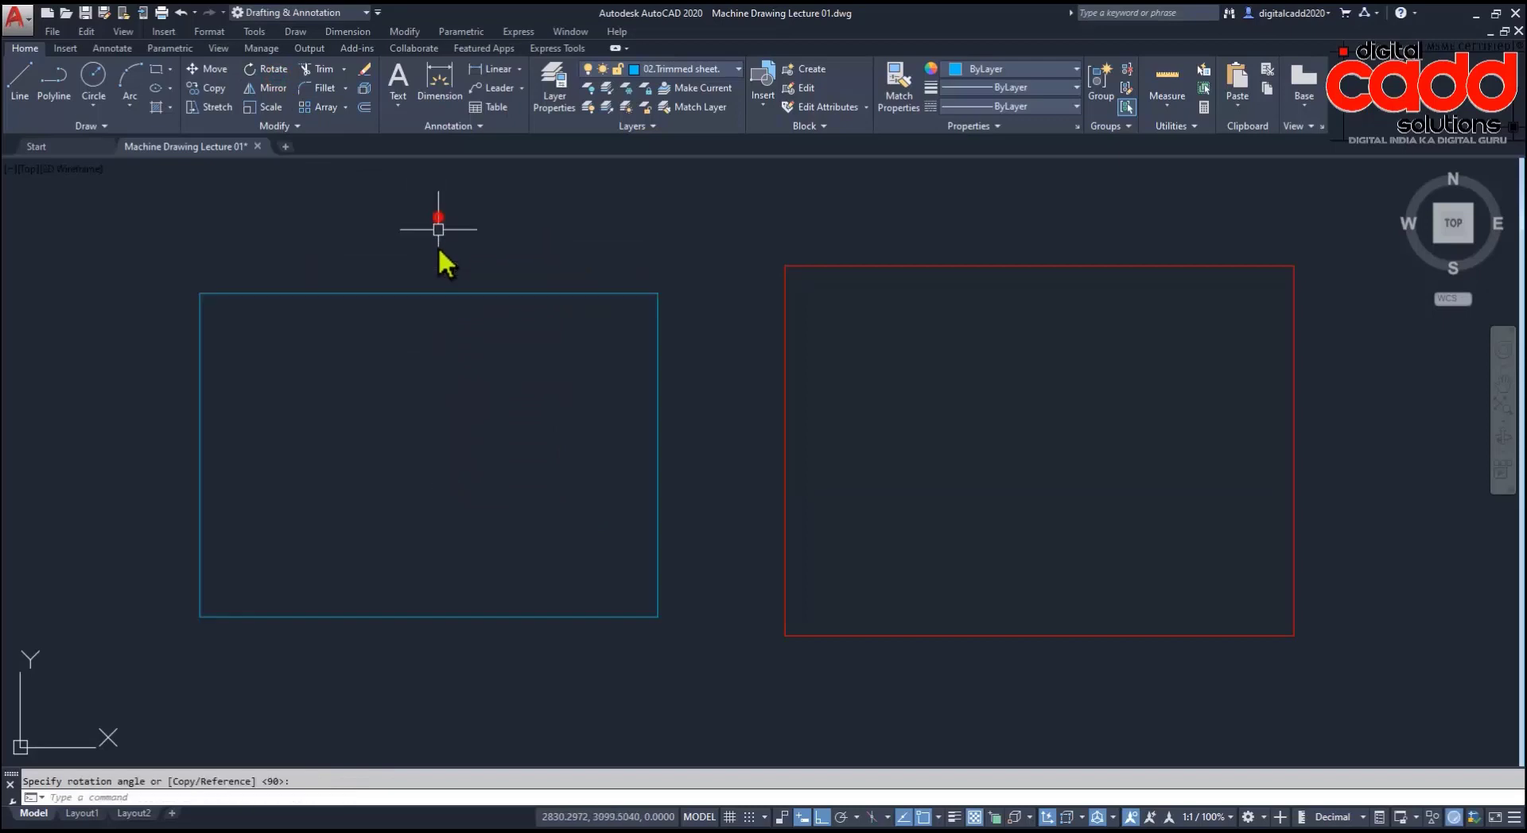
Step: Move the rotated rectangle from its centre to the centre of the red sheet outline
{"action": "left_click", "coordinate": [460, 294]}
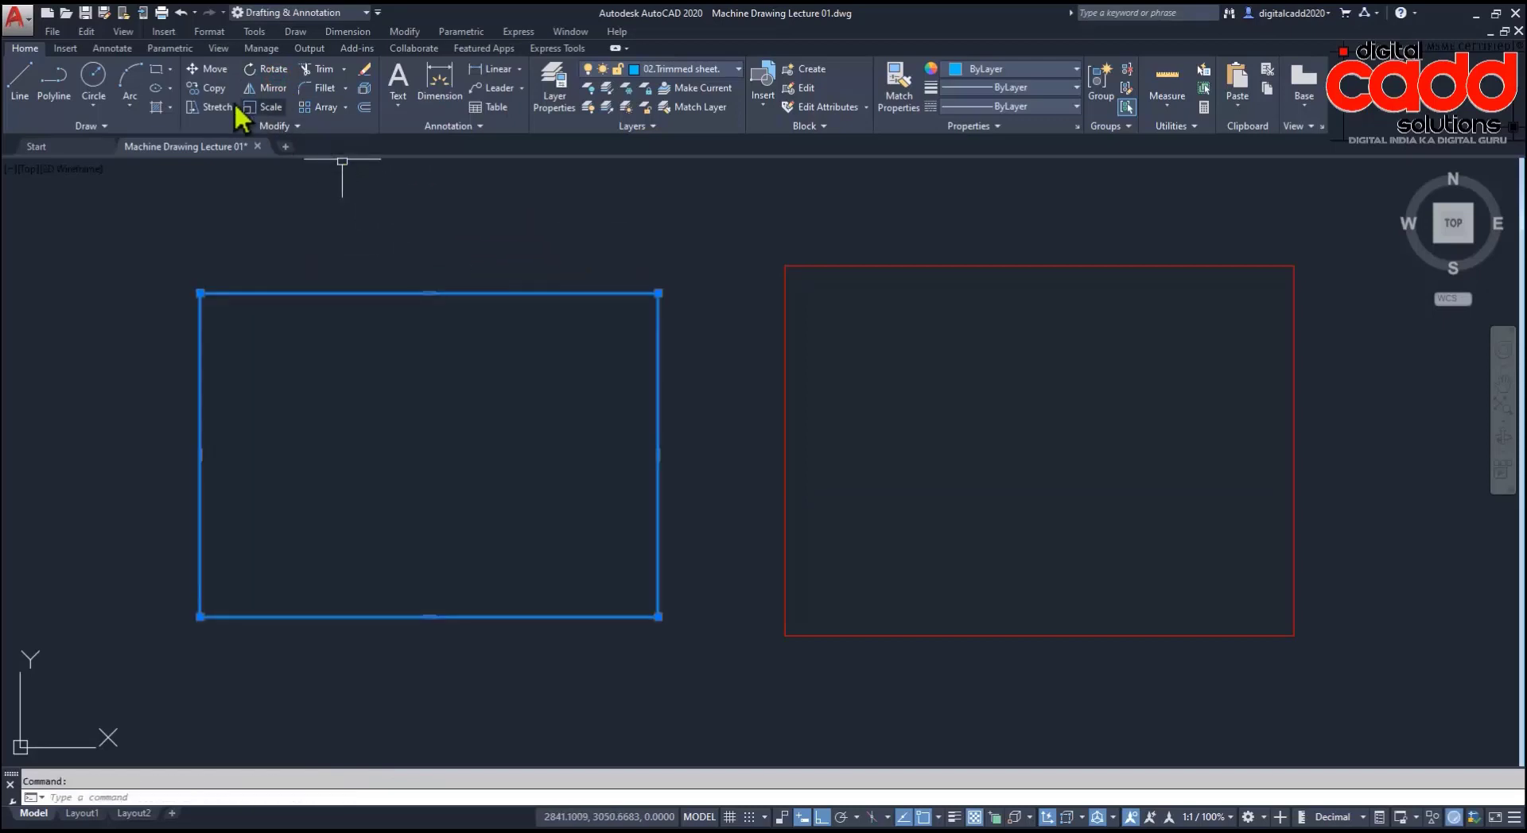
{"action": "left_click", "coordinate": [215, 70]}
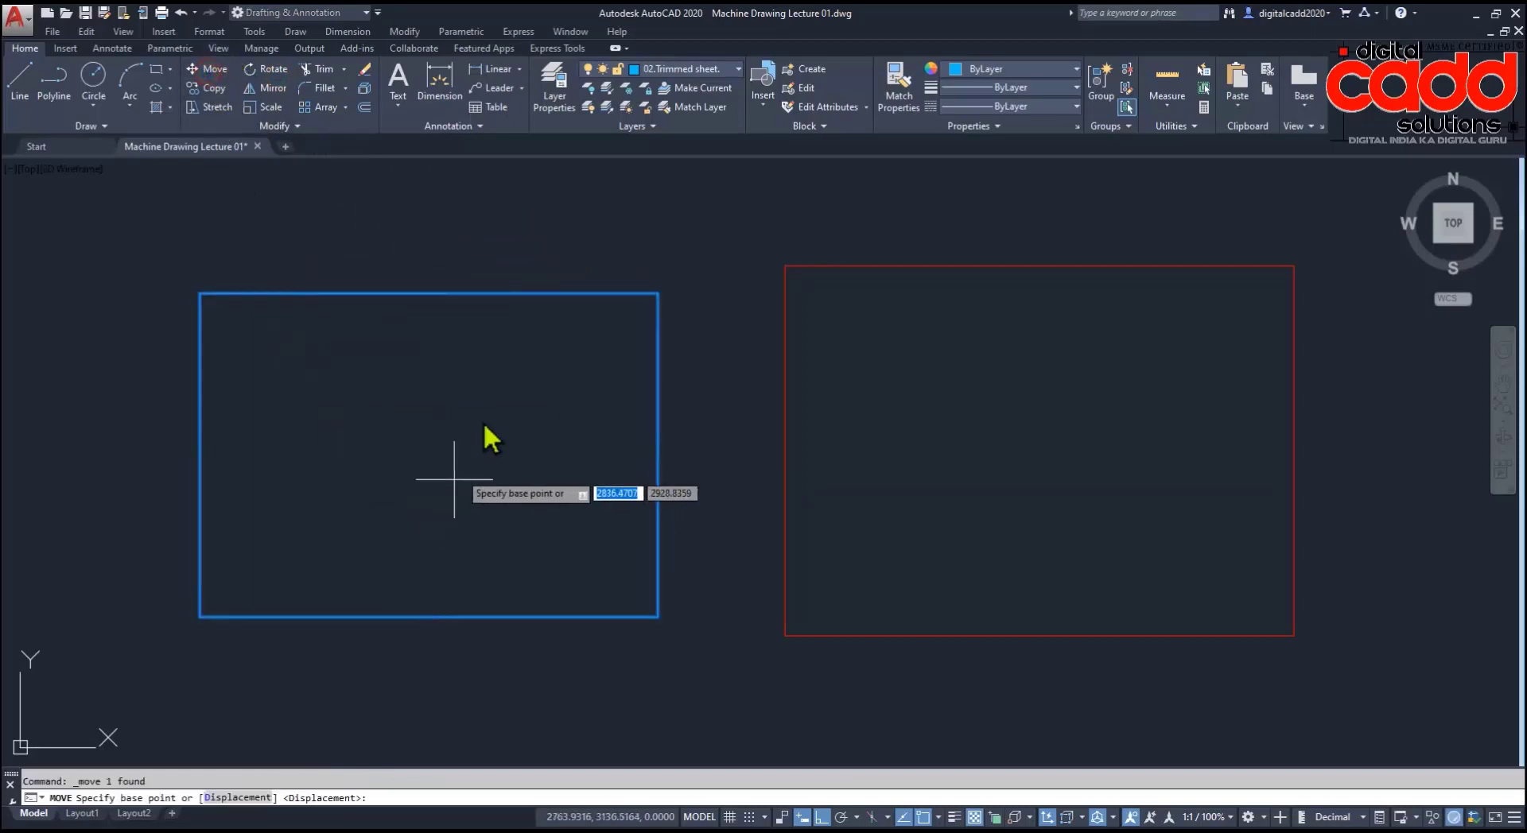
{"action": "left_click", "coordinate": [430, 455]}
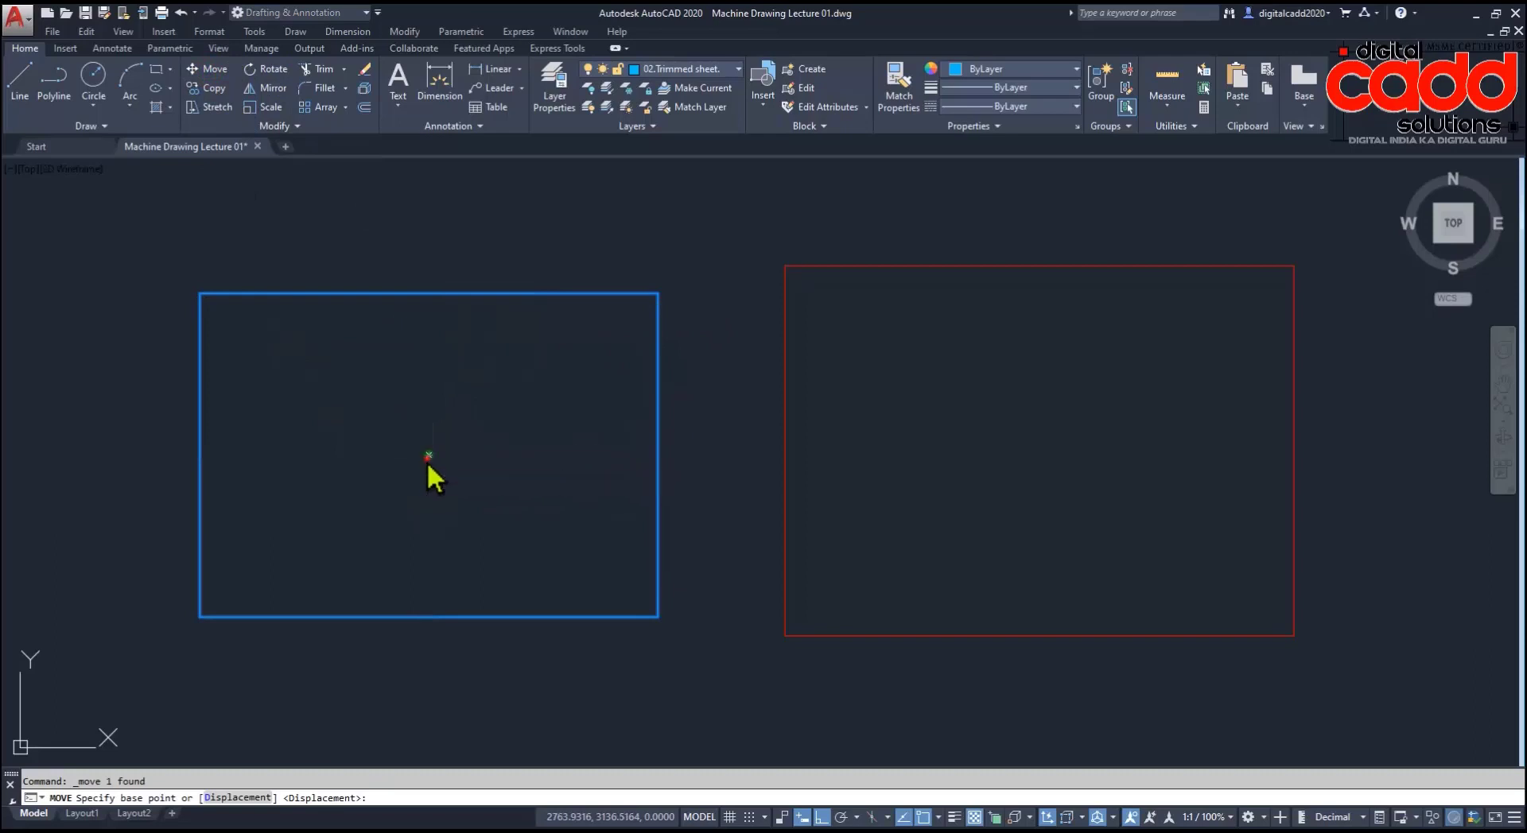
{"action": "left_click", "coordinate": [1046, 455]}
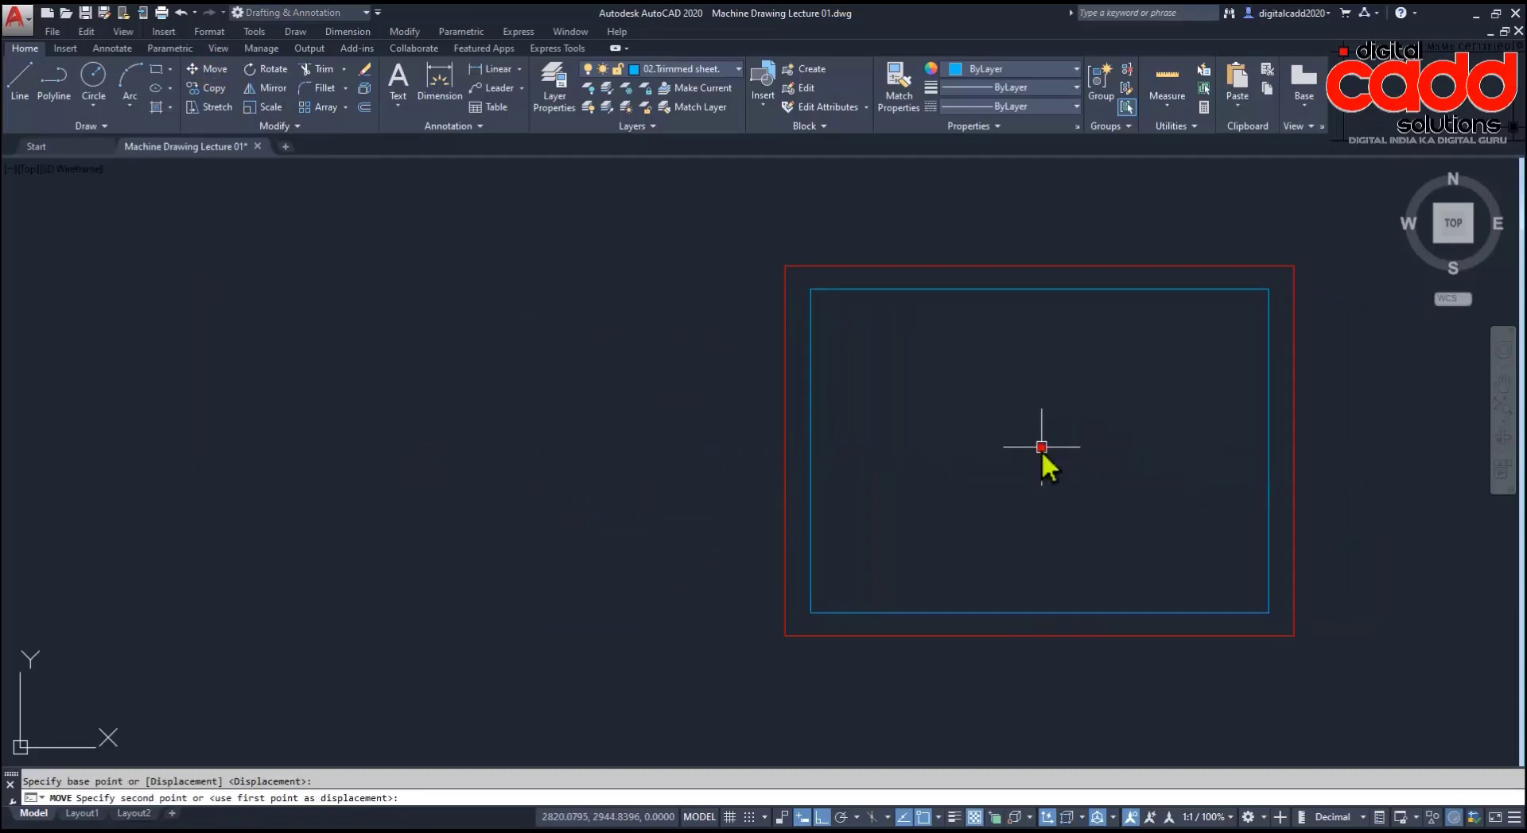
{"action": "middle_click_drag", "start_coordinate": [1033, 466], "coordinate": [711, 494]}
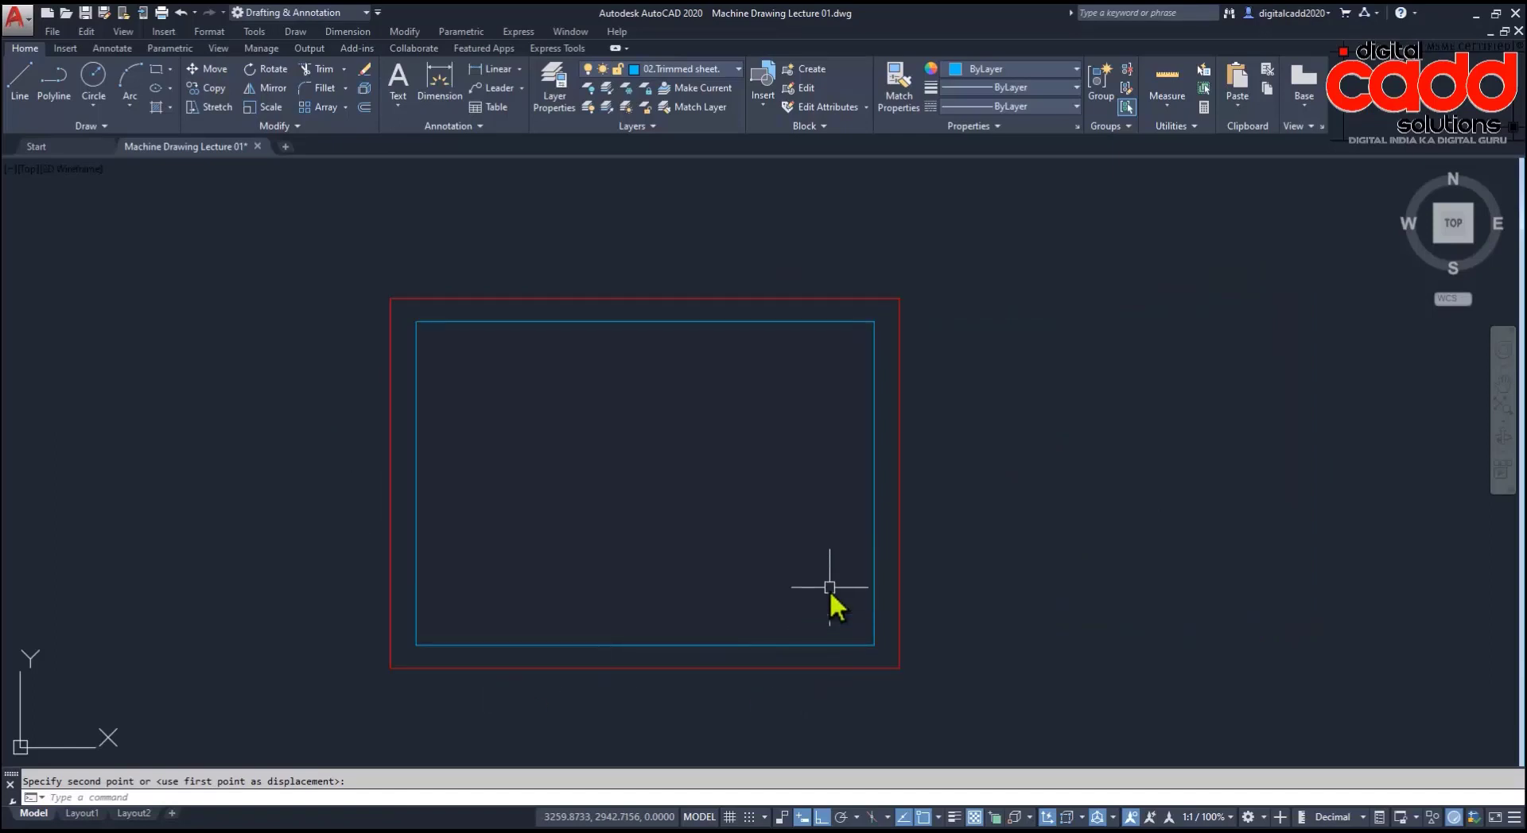
{"action": "middle_click_drag", "start_coordinate": [828, 605], "coordinate": [777, 628]}
{"action": "mouse_move", "coordinate": [684, 624]}
{"action": "middle_mouse_down"}
{"action": "mouse_move", "coordinate": [634, 578]}
{"action": "mouse_move", "coordinate": [561, 564]}
{"action": "mouse_move", "coordinate": [613, 548]}
{"action": "middle_mouse_up"}
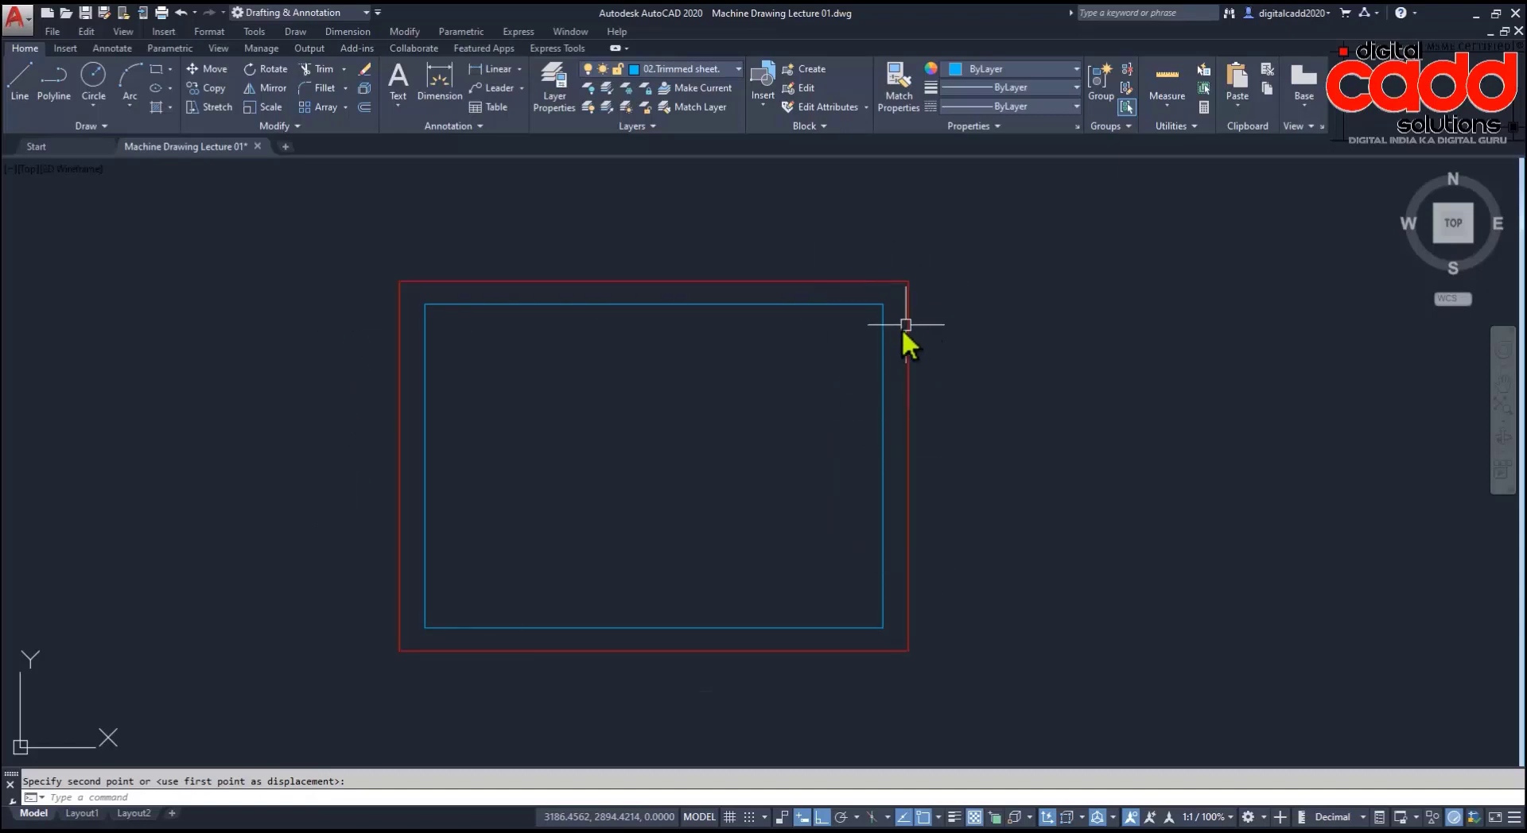
{"action": "scroll", "coordinate": [904, 322], "scroll_direction": "up", "scroll_amount": 4}
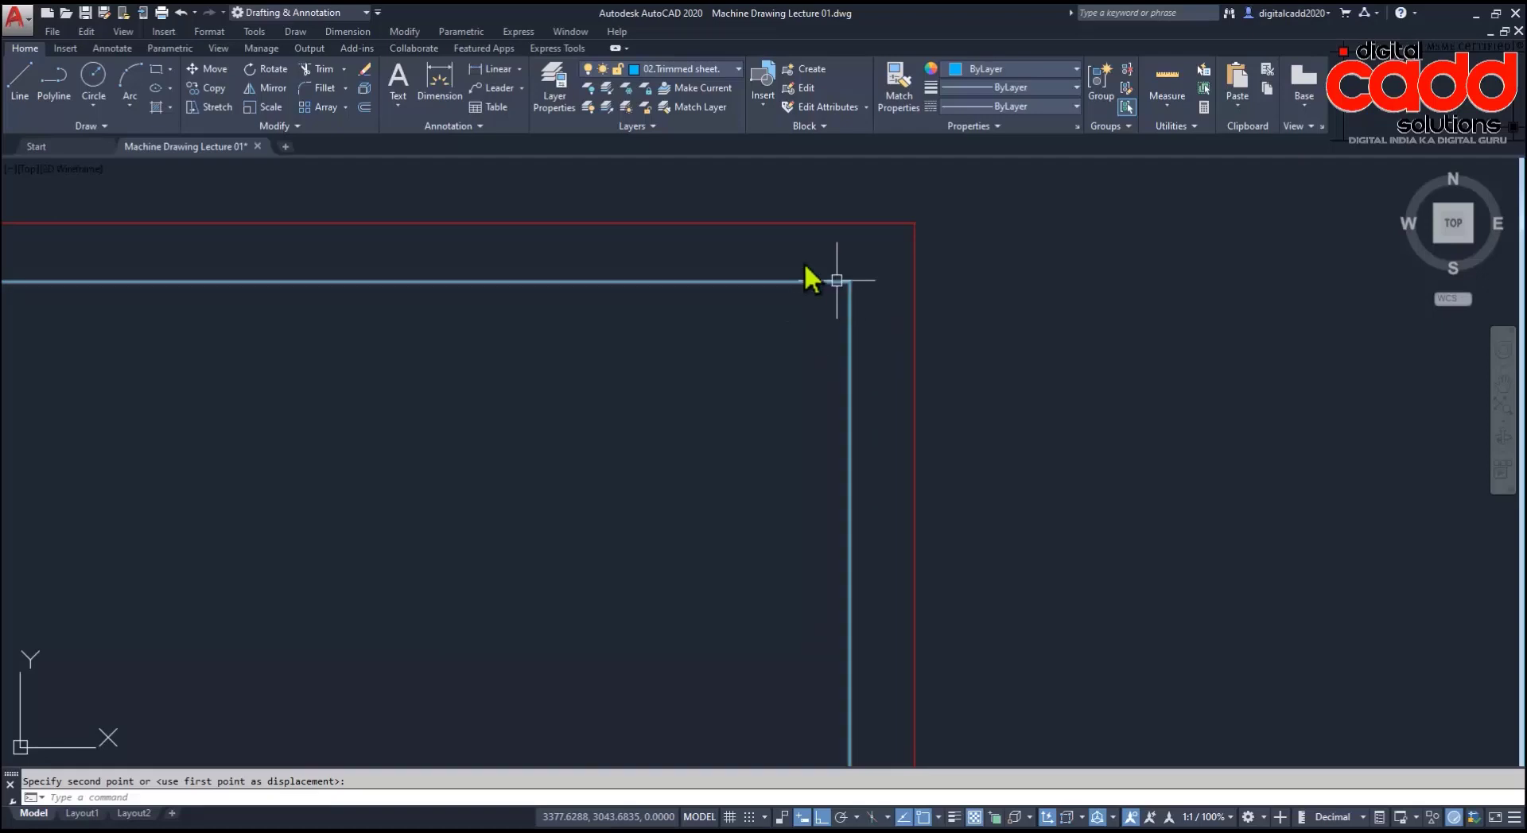
{"action": "left_click", "coordinate": [521, 72]}
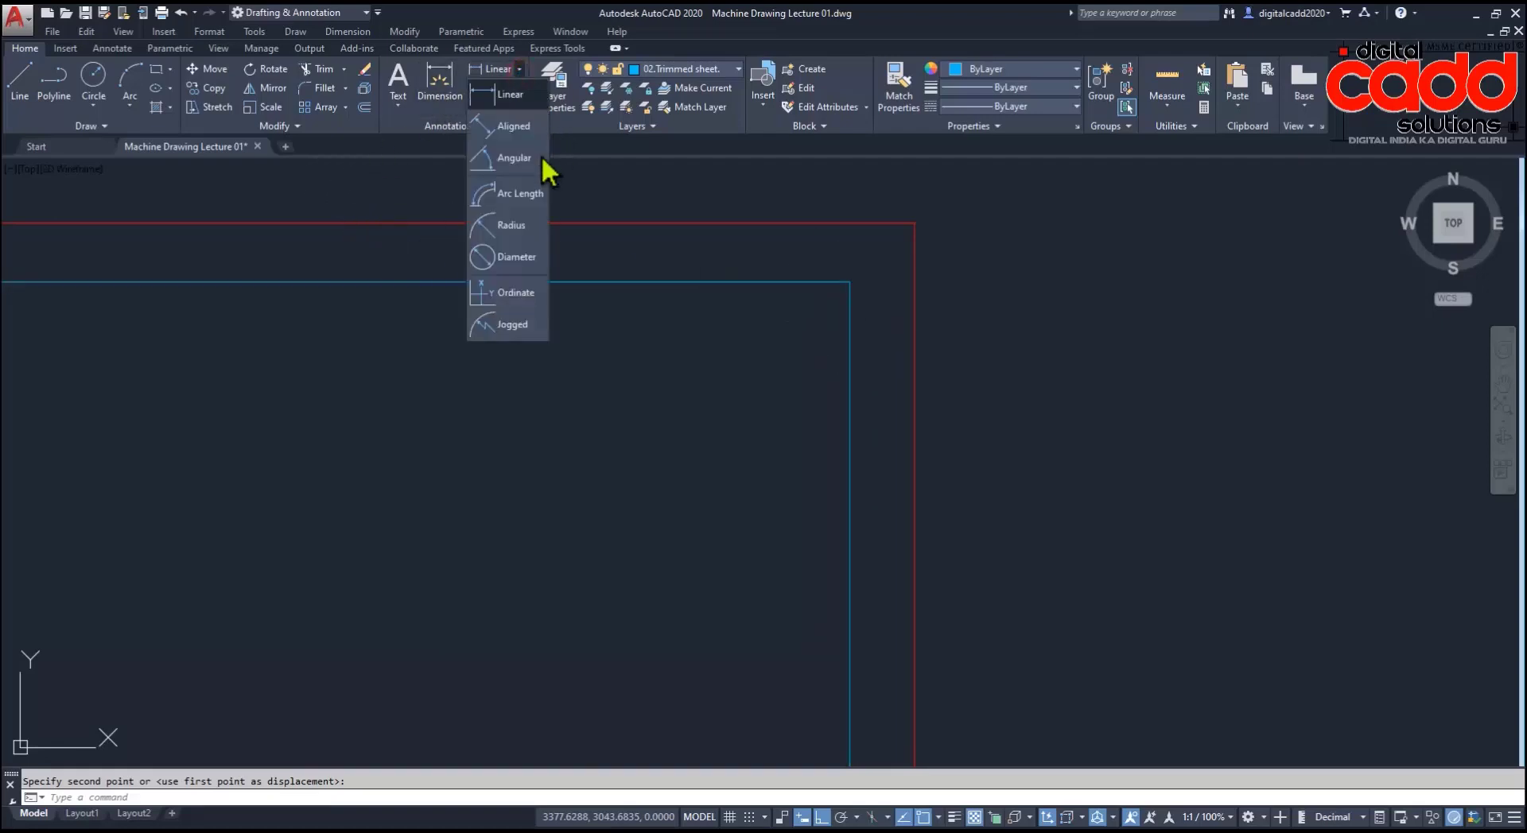
{"action": "left_click", "coordinate": [505, 158]}
{"action": "left_click", "coordinate": [819, 286]}
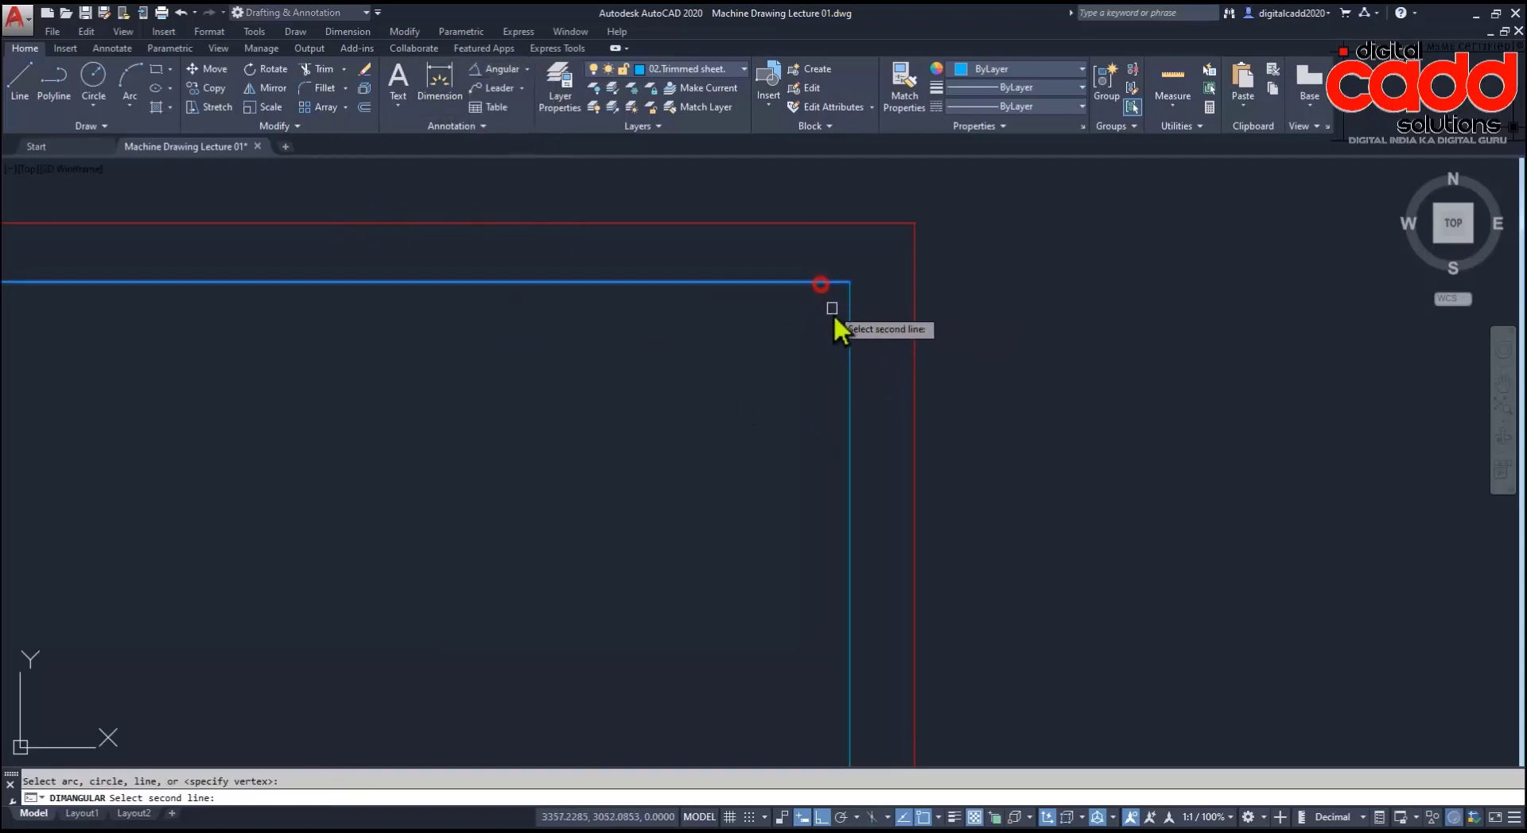
{"action": "left_click", "coordinate": [848, 317]}
{"action": "left_click", "coordinate": [819, 326]}
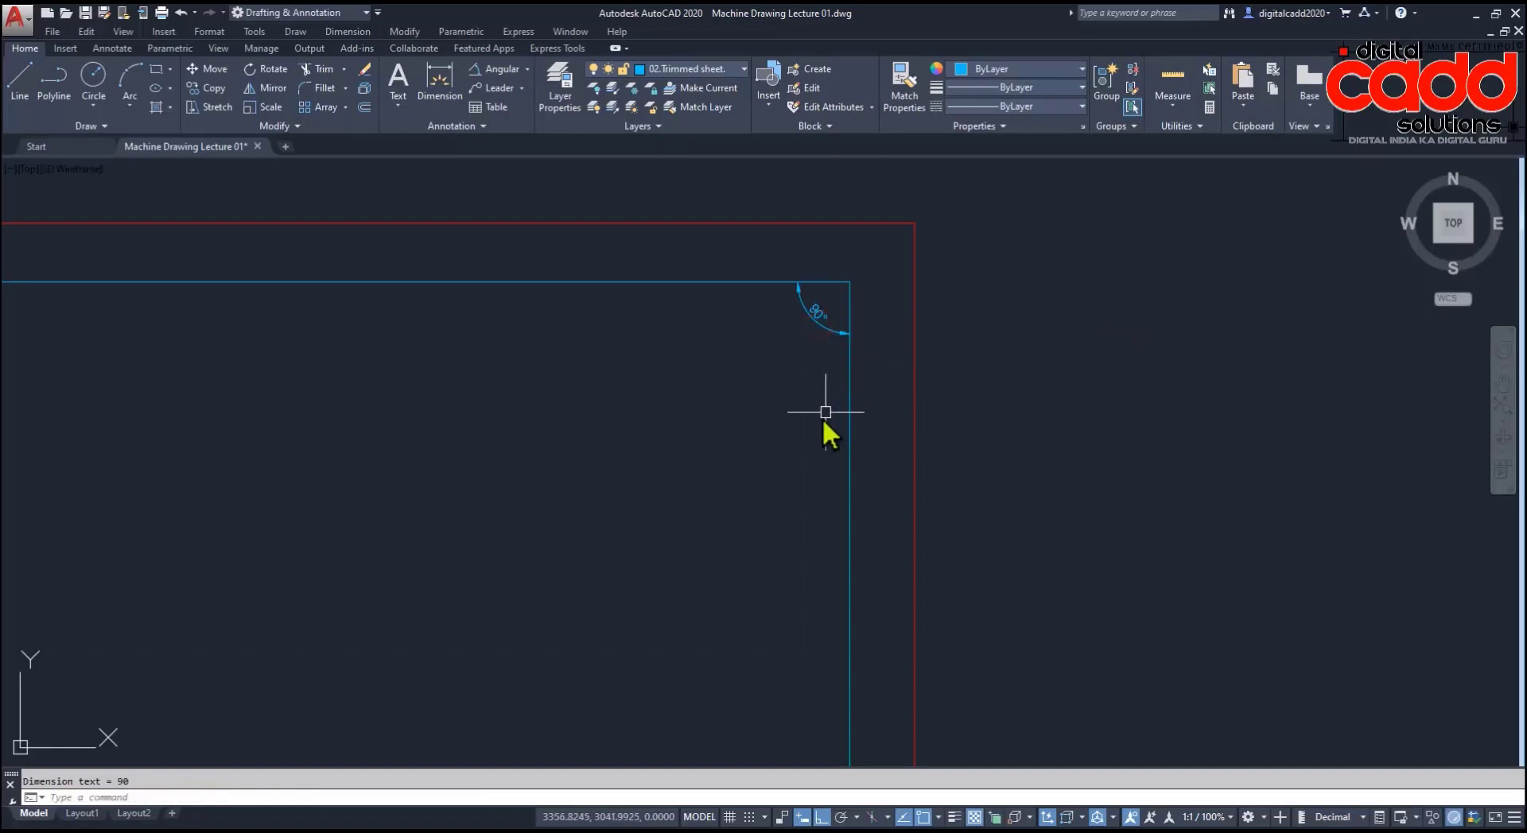
{"action": "middle_click_drag", "start_coordinate": [828, 436], "coordinate": [969, 378]}
{"action": "scroll", "coordinate": [941, 326], "scroll_direction": "down", "scroll_amount": 5}
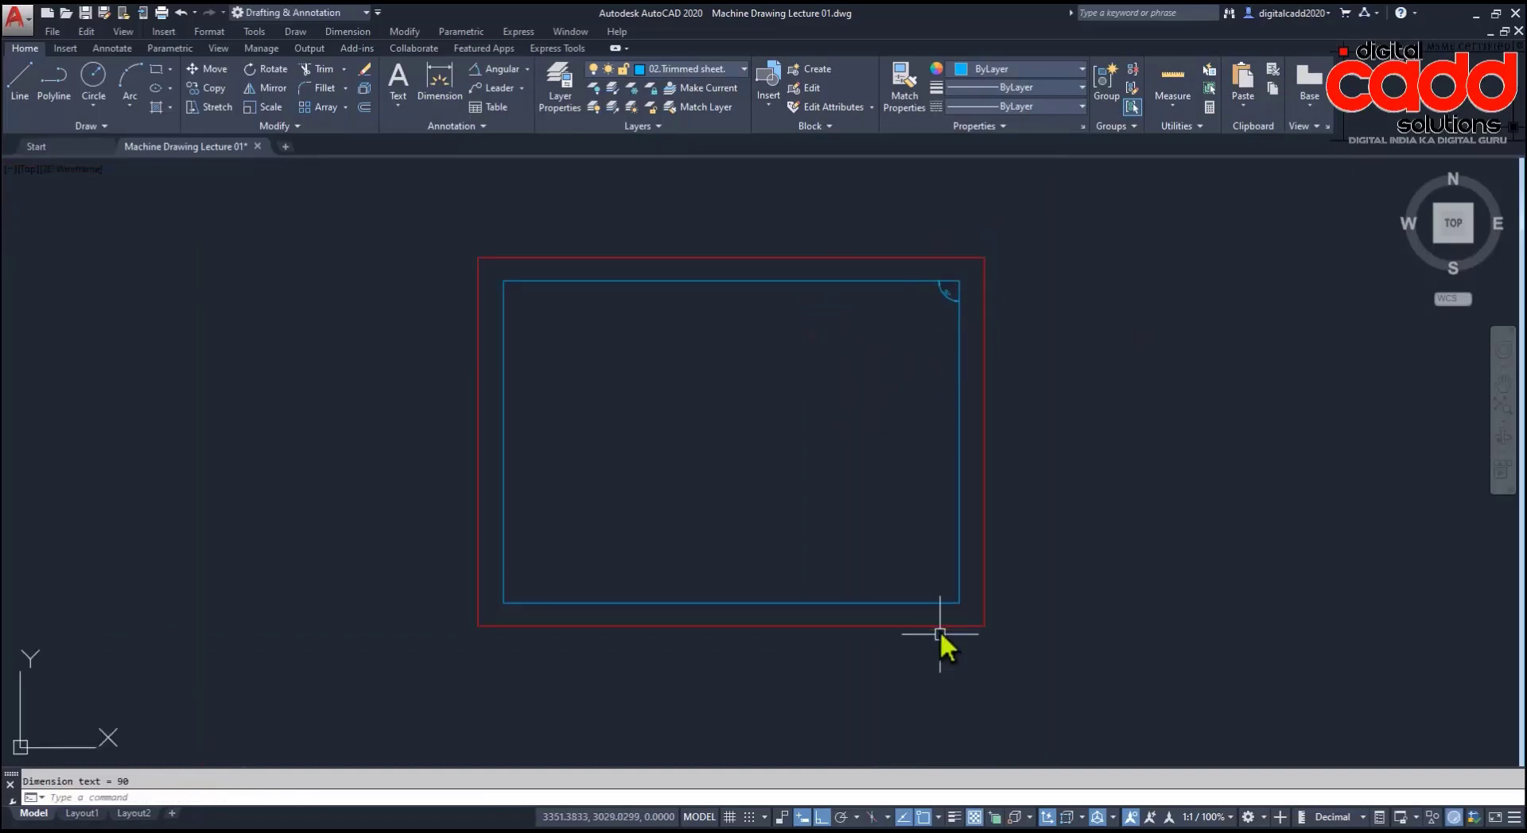
{"action": "scroll", "coordinate": [944, 633], "scroll_direction": "up", "scroll_amount": 3}
{"action": "key", "text": "Return"}
{"action": "left_click", "coordinate": [967, 584]}
{"action": "left_click", "coordinate": [958, 597]}
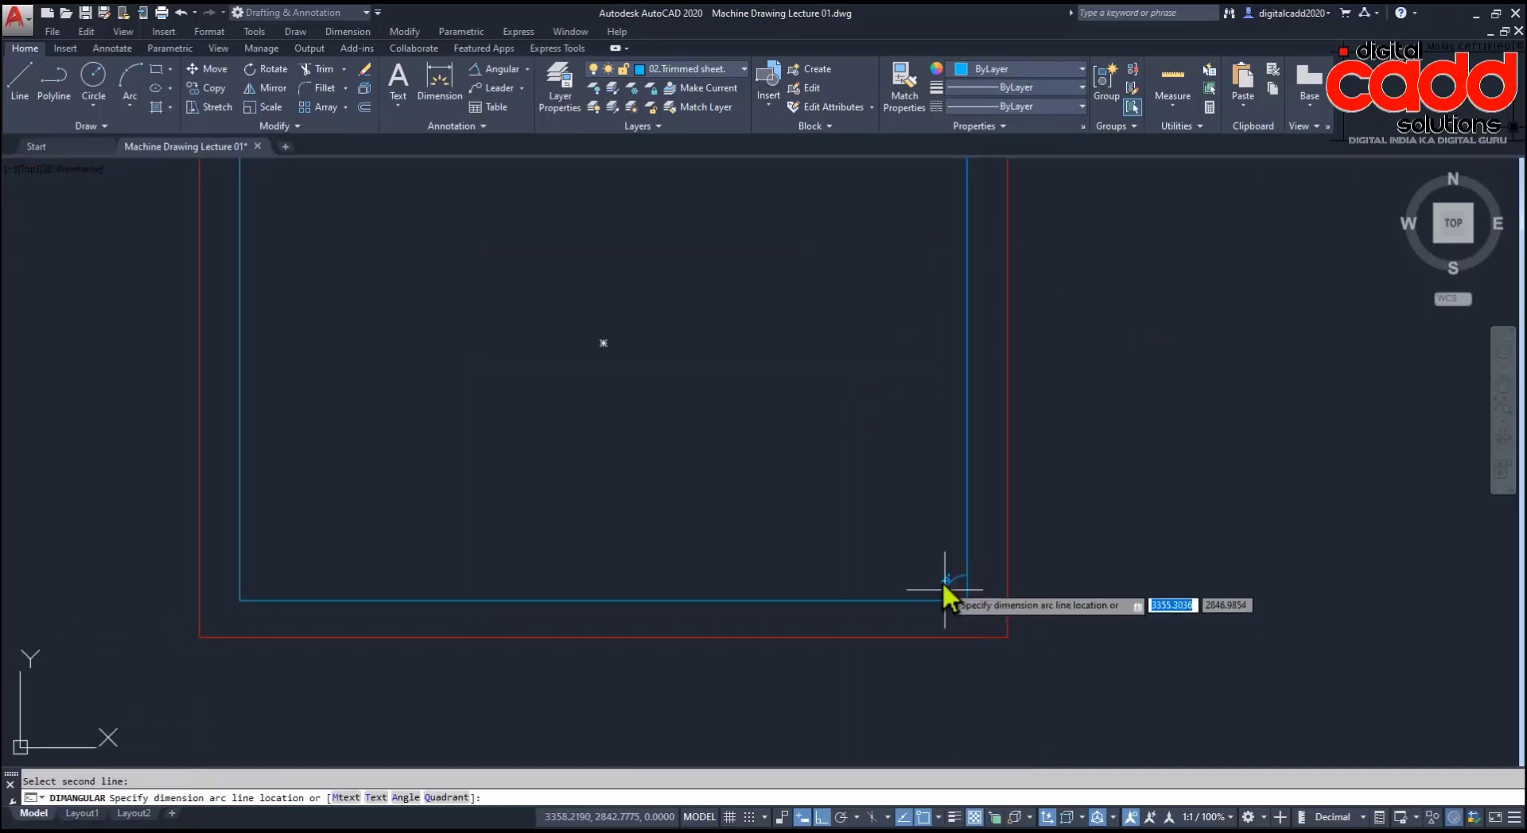
{"action": "left_click", "coordinate": [942, 580]}
{"action": "key", "text": "Return"}
{"action": "left_click", "coordinate": [254, 601]}
{"action": "left_click", "coordinate": [247, 589]}
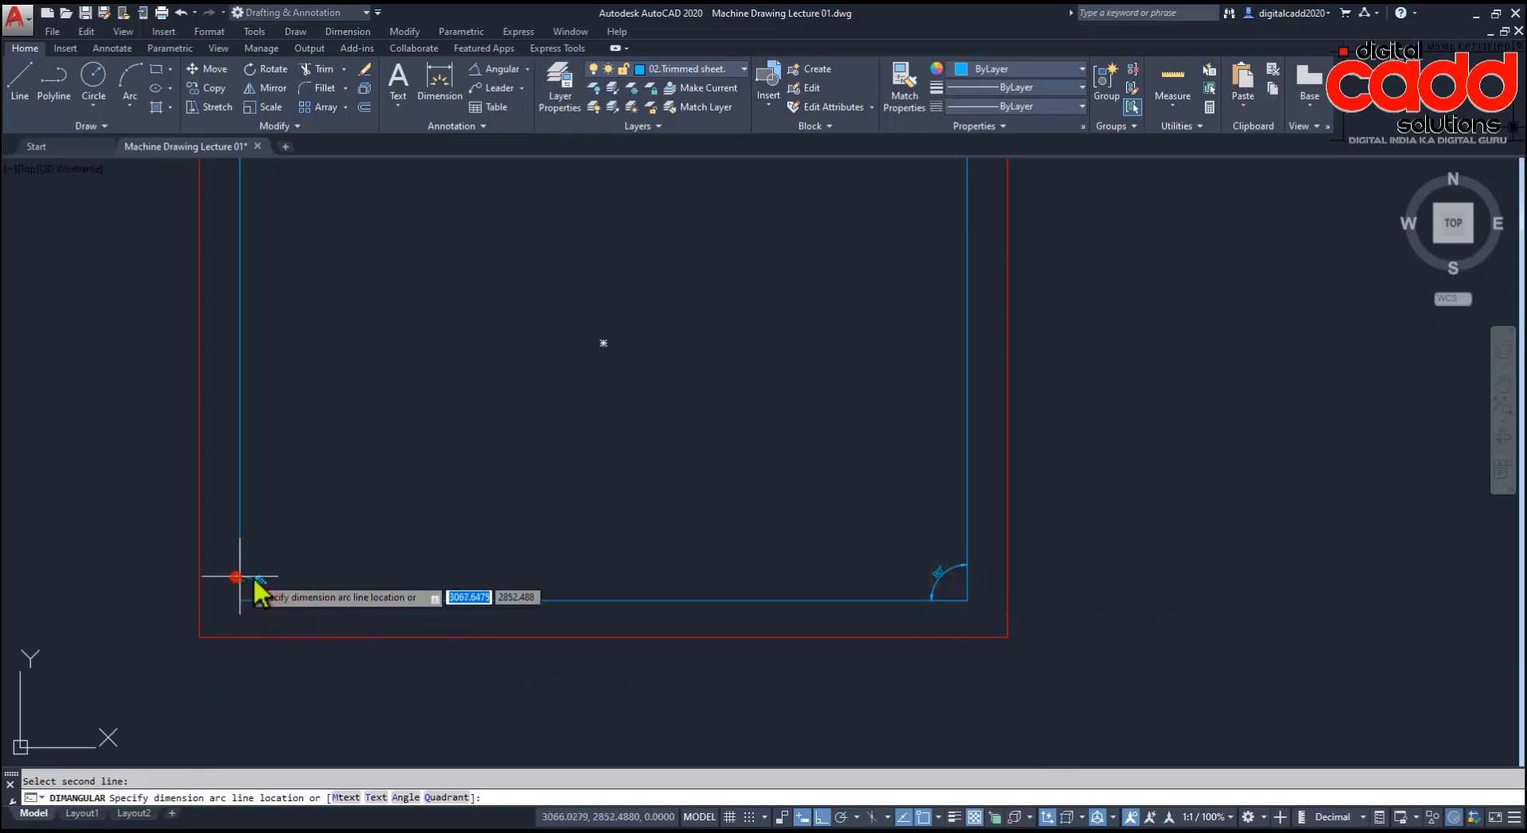
{"action": "left_click", "coordinate": [265, 585]}
{"action": "scroll", "coordinate": [436, 660], "scroll_direction": "down", "scroll_amount": 3}
{"action": "scroll", "coordinate": [401, 415], "scroll_direction": "up", "scroll_amount": 3}
{"action": "key", "text": "Return"}
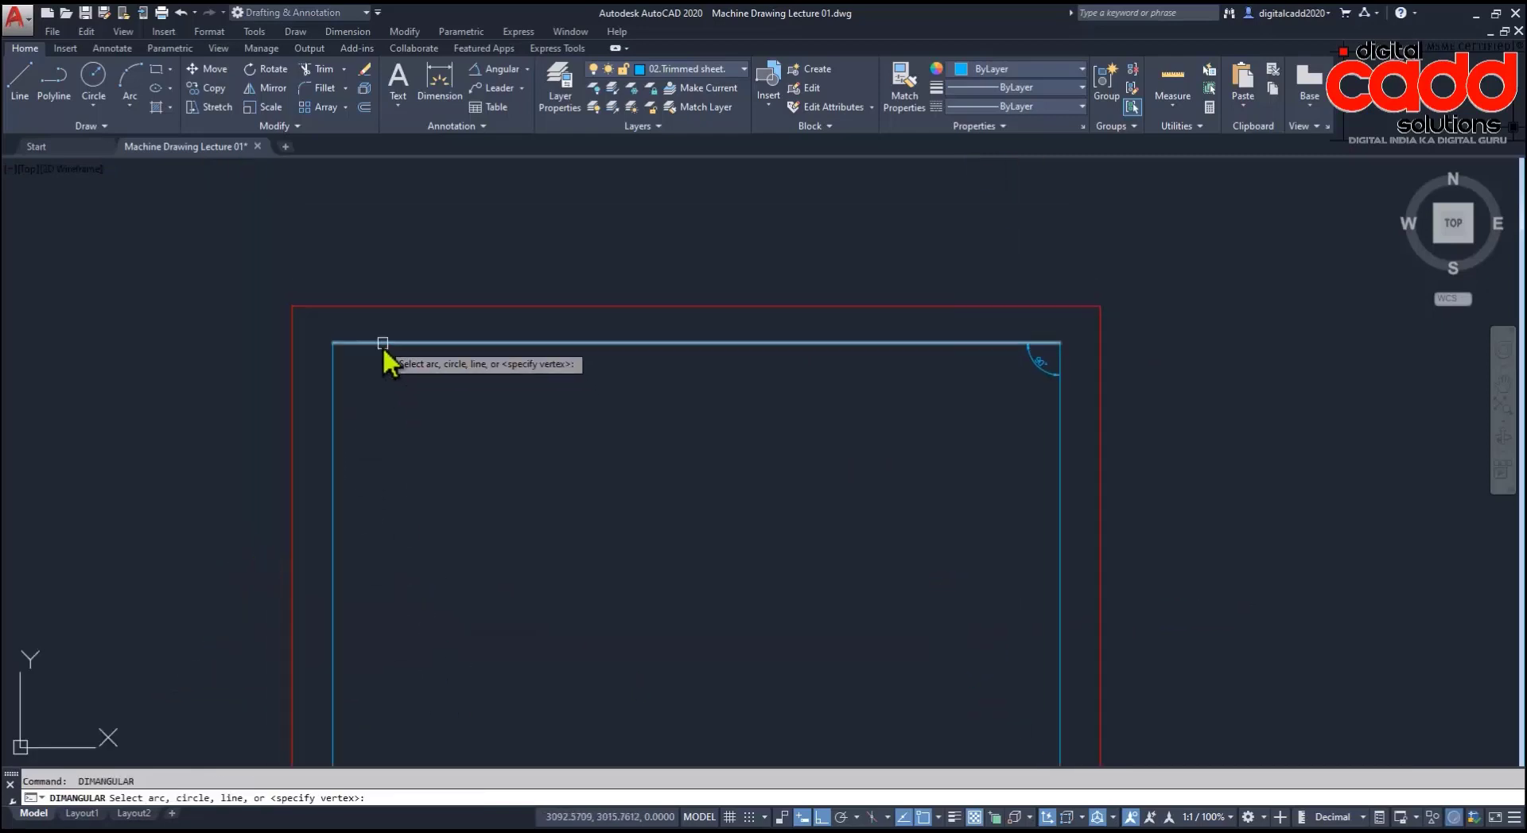
{"action": "left_click", "coordinate": [384, 345]}
{"action": "left_click", "coordinate": [333, 379]}
{"action": "left_click", "coordinate": [350, 388]}
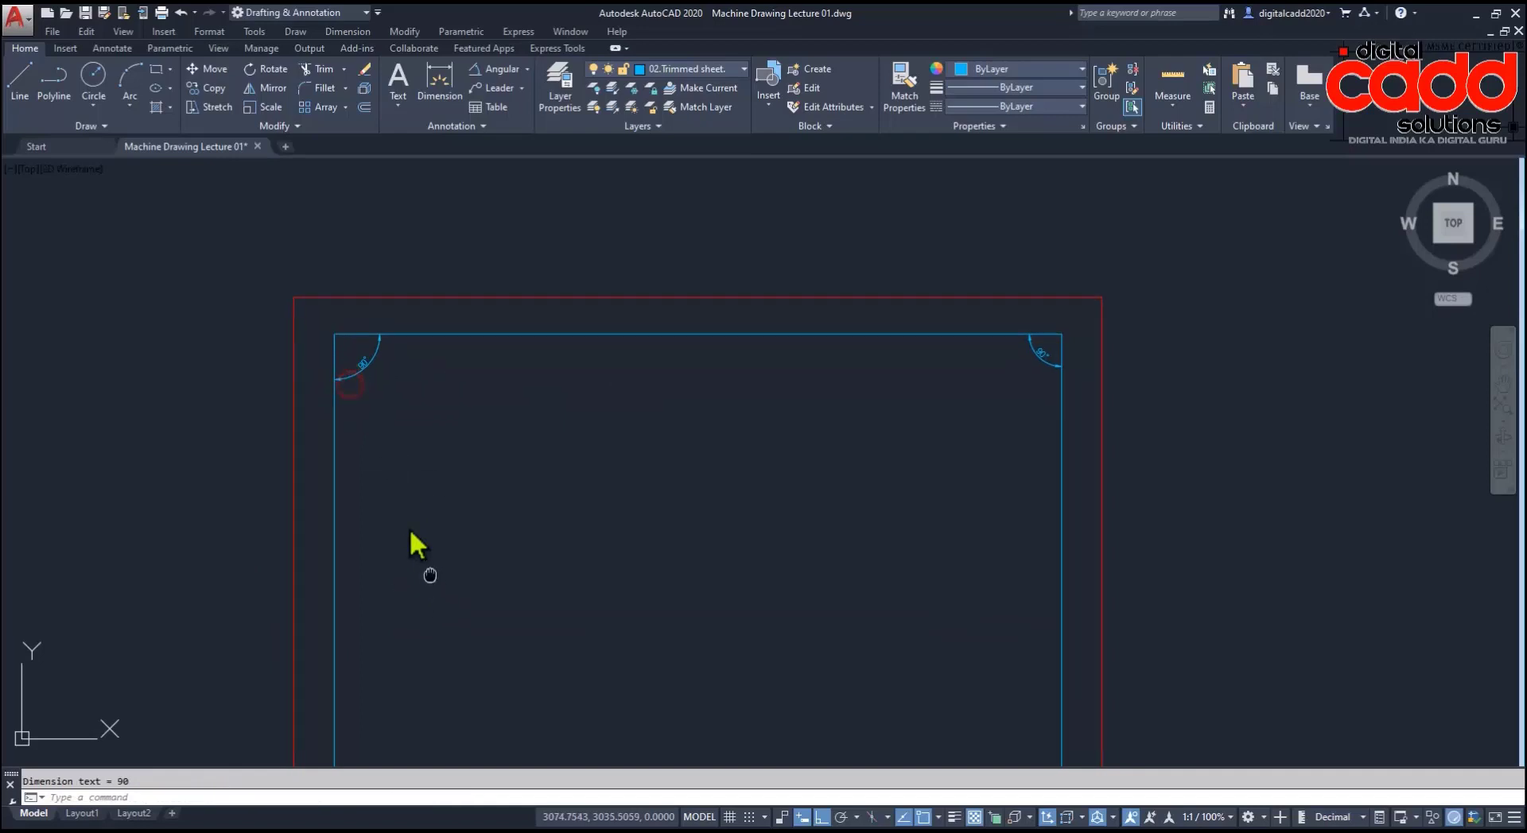
{"action": "middle_click", "coordinate": [408, 528]}
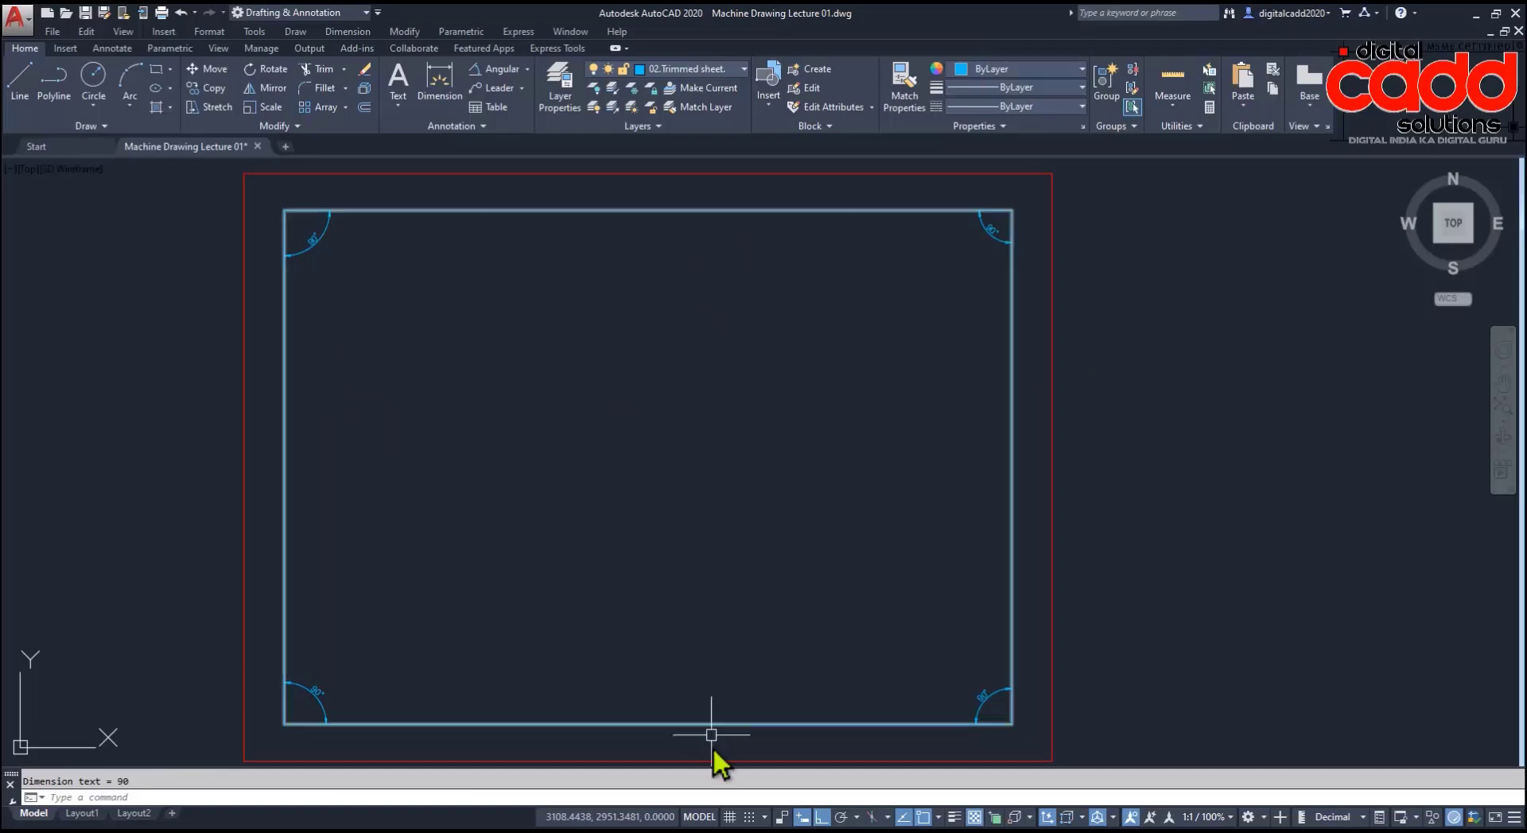
{"action": "middle_click_drag", "start_coordinate": [707, 728], "coordinate": [750, 710]}
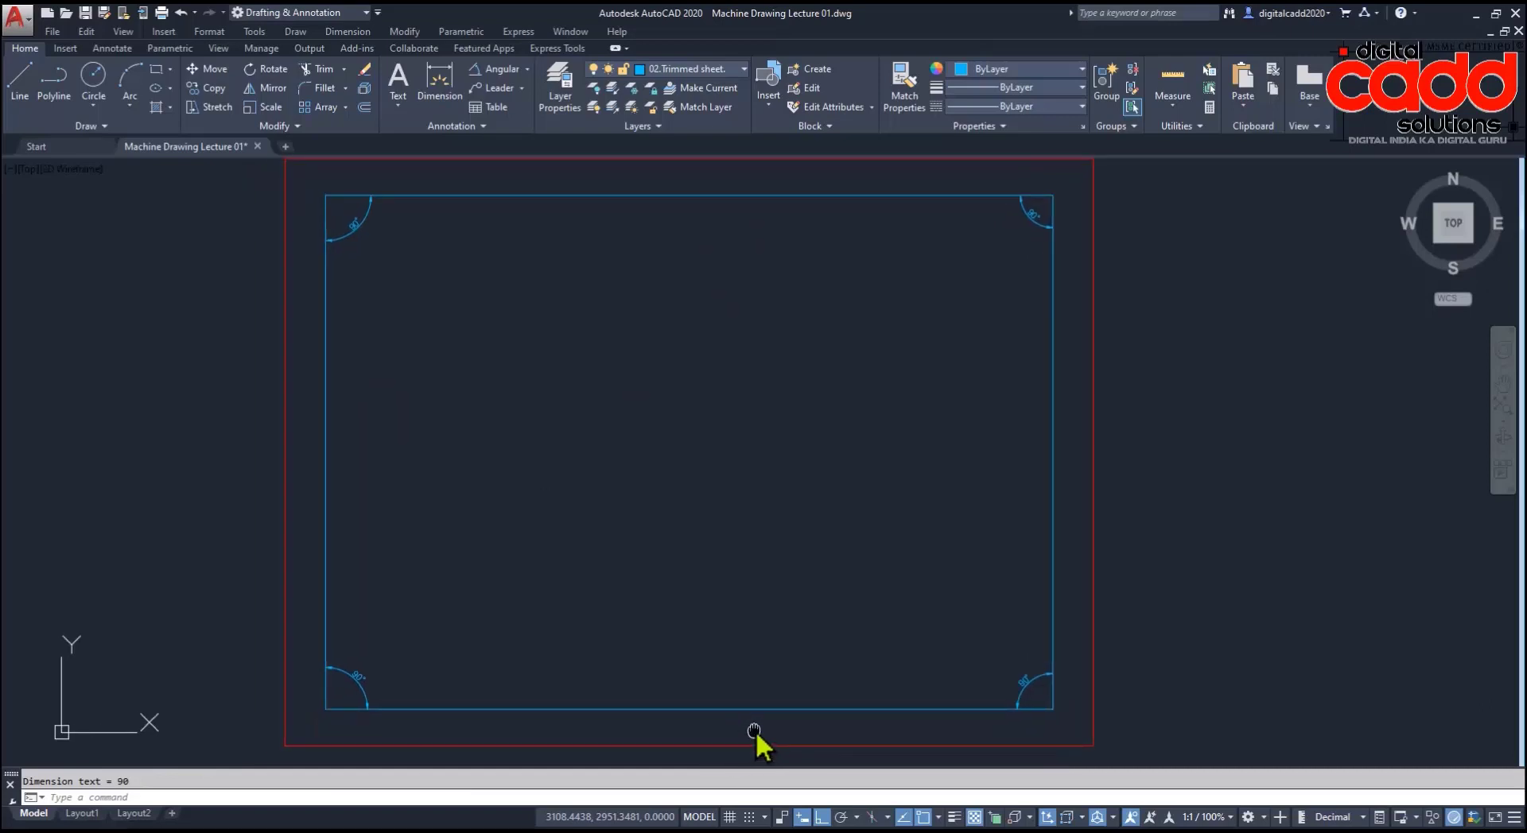
{"action": "left_click", "coordinate": [1027, 683]}
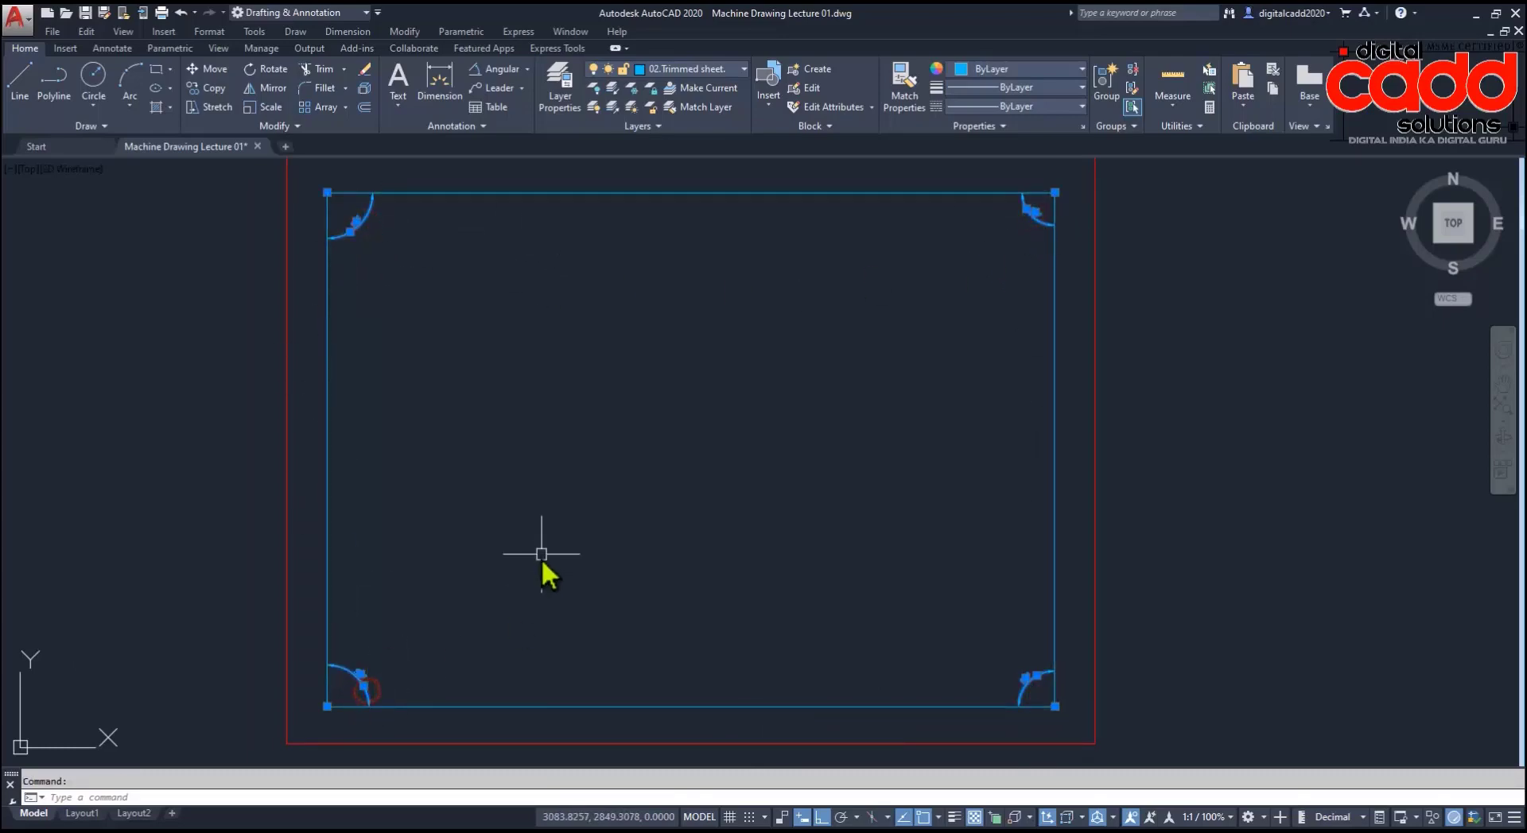
{"action": "key", "text": "Delete"}
{"action": "middle_click_drag", "start_coordinate": [718, 557], "coordinate": [732, 589]}
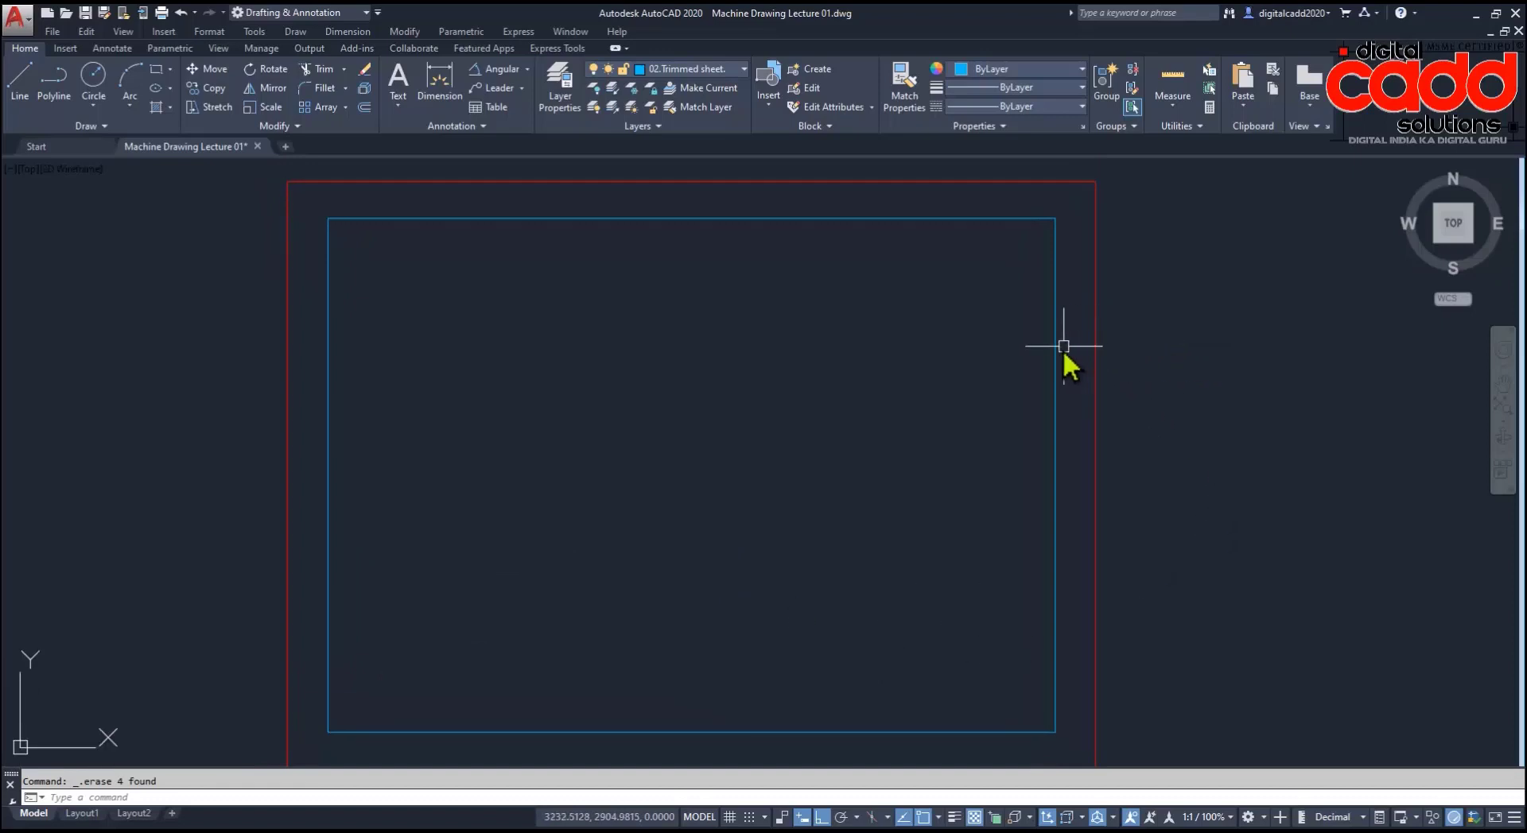
Step: Pan slightly to check the remaining red sheet border and blue margin rectangle
{"action": "middle_click_drag", "start_coordinate": [1047, 378], "coordinate": [1013, 386]}
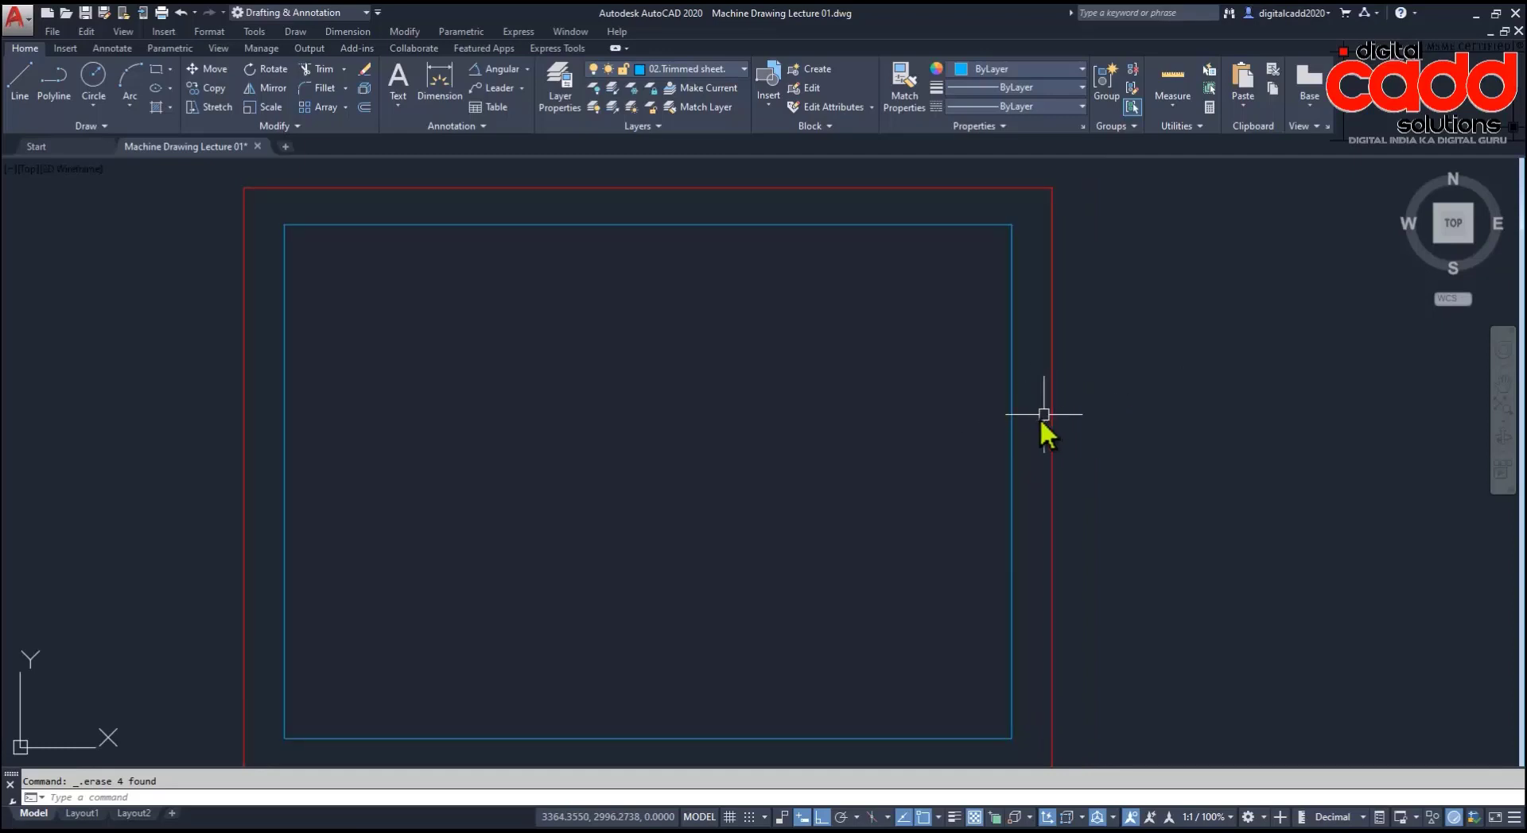
{"action": "middle_click_drag", "start_coordinate": [835, 513], "coordinate": [847, 502]}
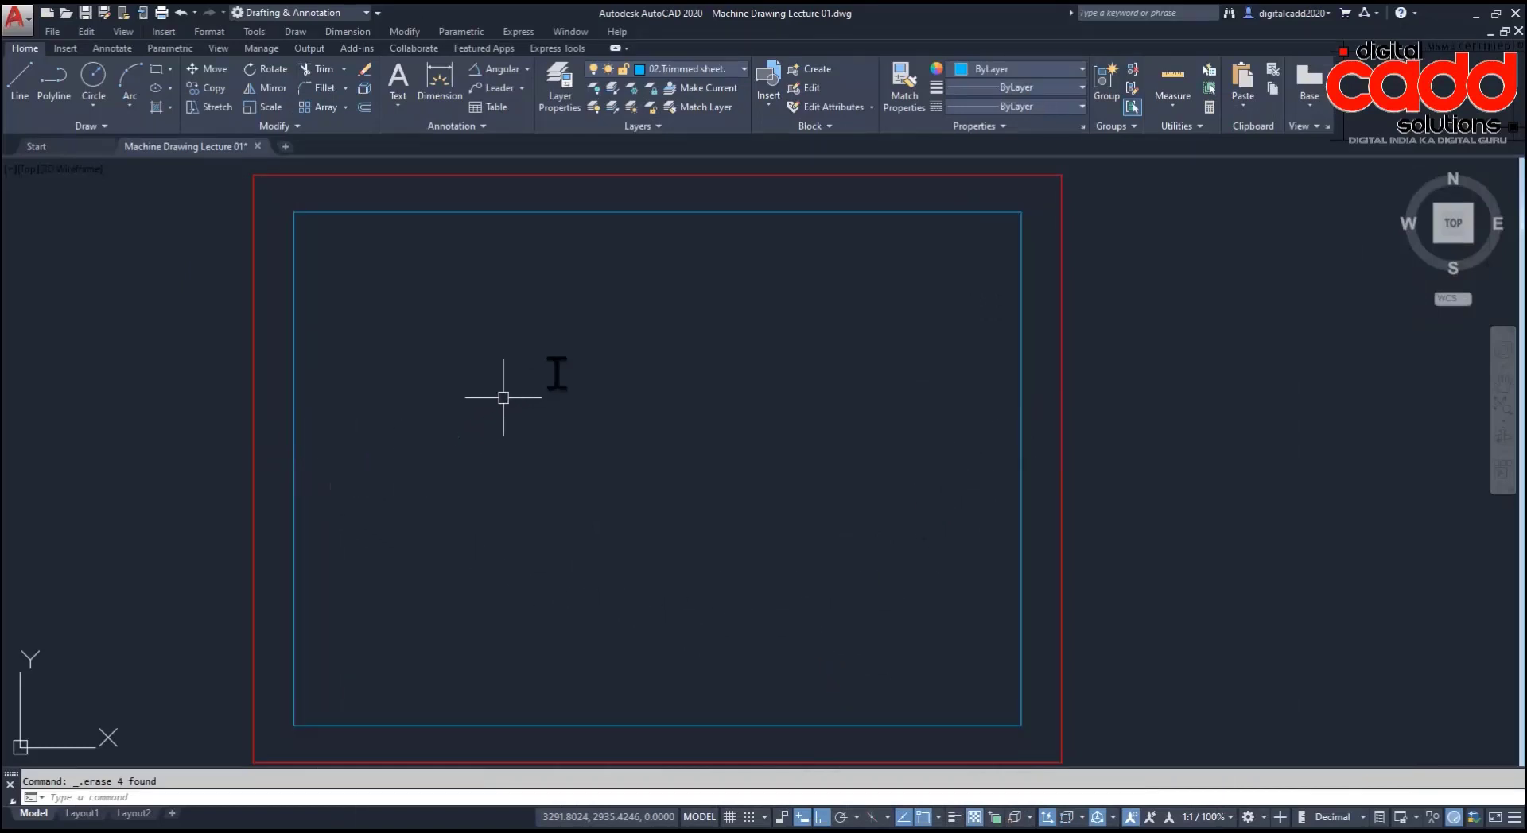
Step: Offset the blue margin rectangle 10 units inward, then grab the copy's left-edge grip
{"action": "left_click", "coordinate": [369, 116]}
{"action": "type", "text": "10"}
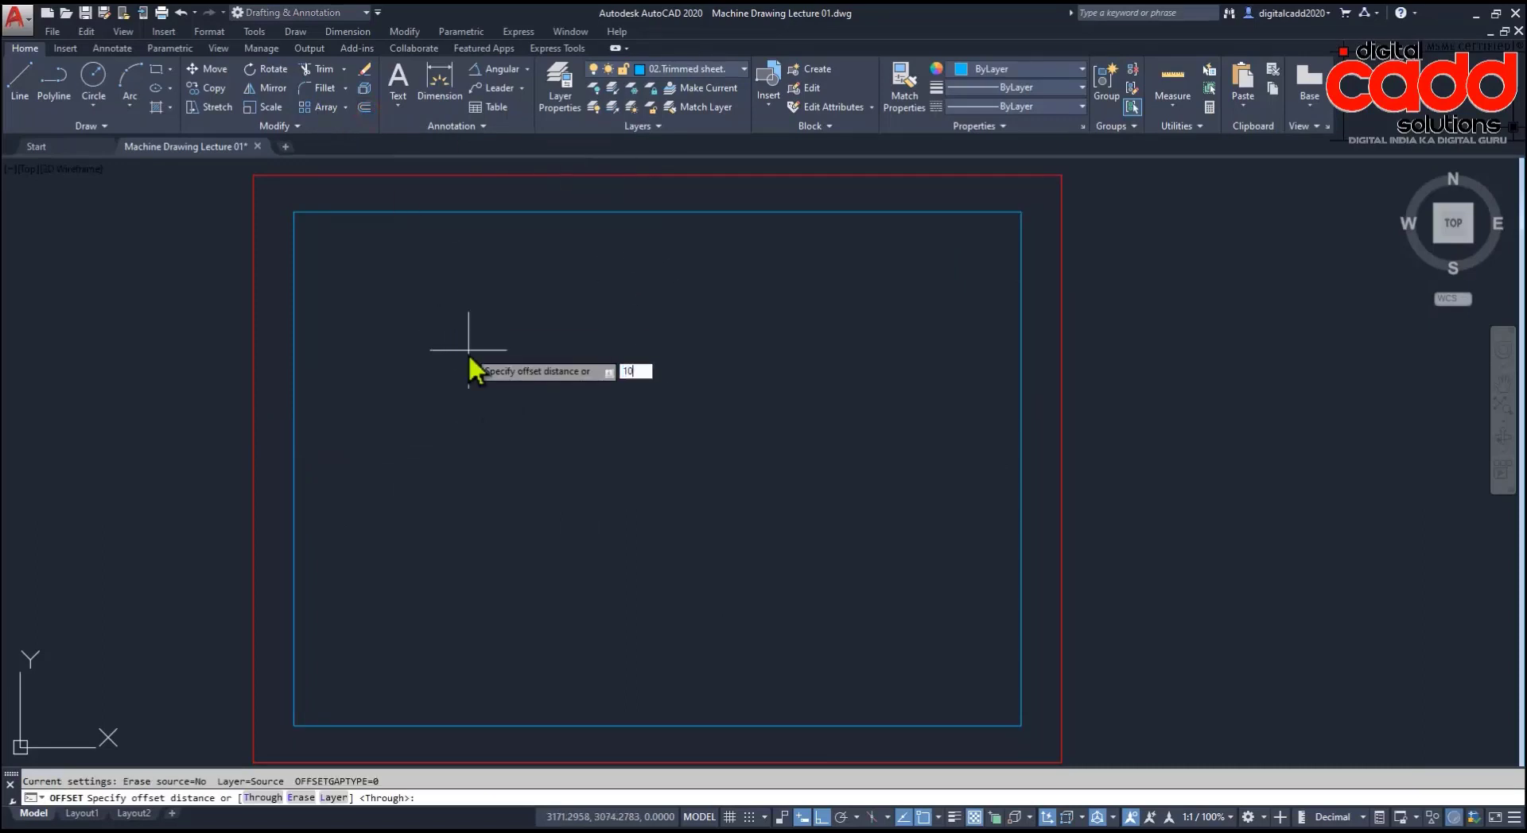
{"action": "key", "text": "Return"}
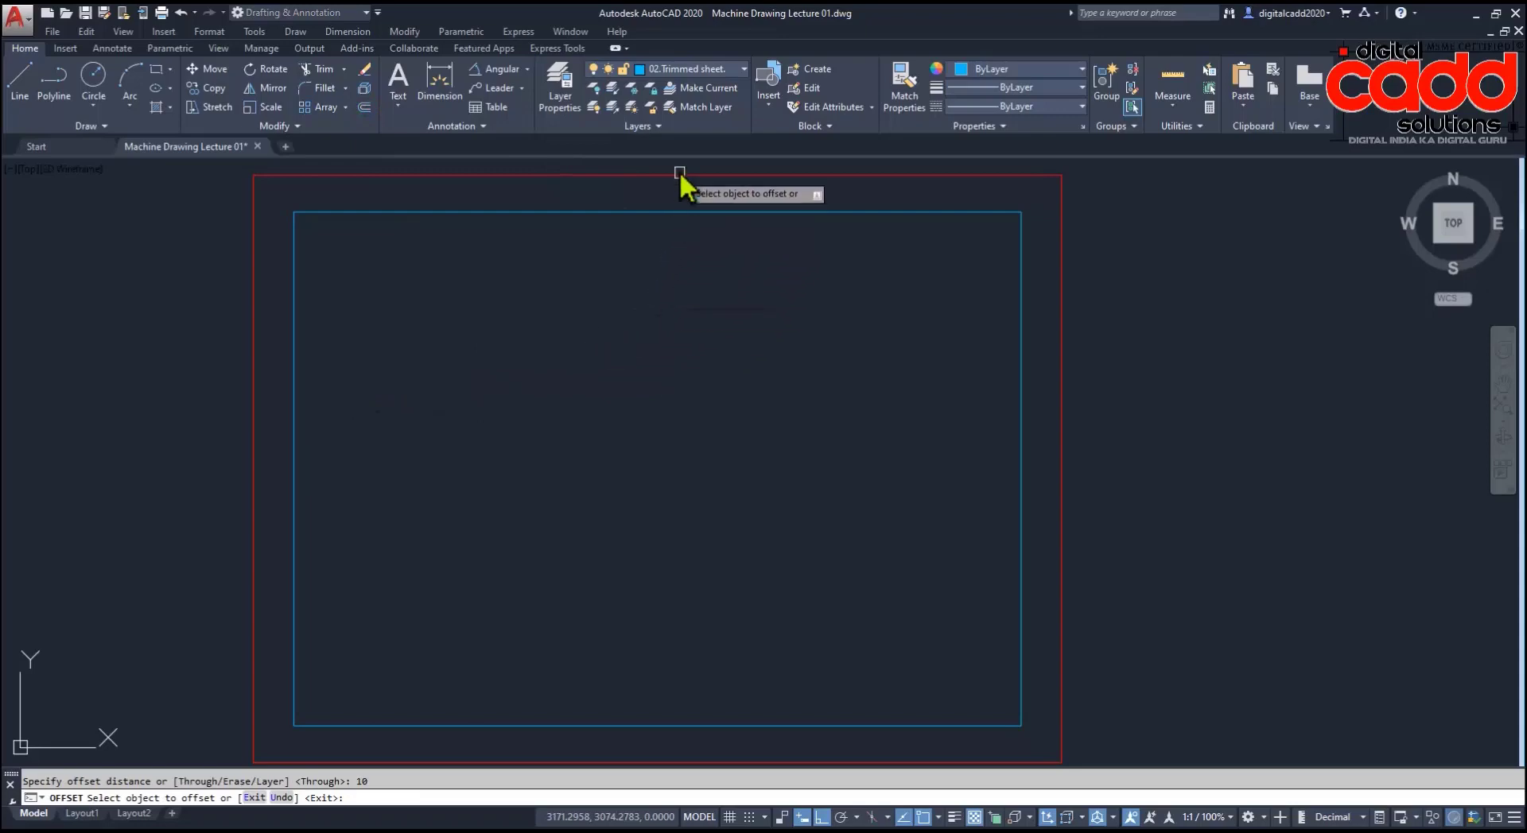
{"action": "left_click", "coordinate": [697, 212]}
{"action": "left_click", "coordinate": [706, 309]}
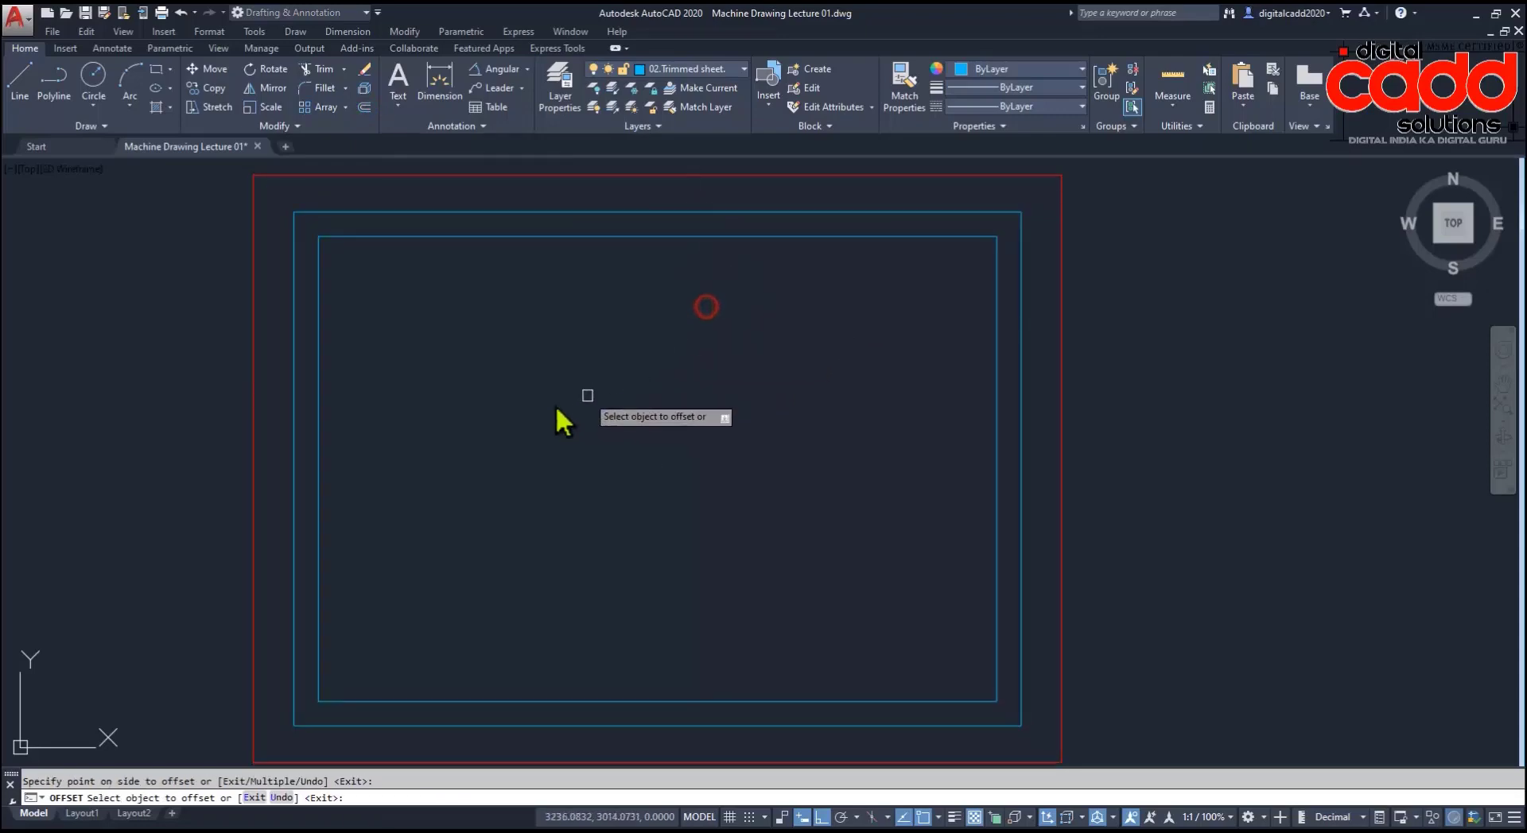
{"action": "key", "text": "Escape"}
{"action": "left_click", "coordinate": [327, 442]}
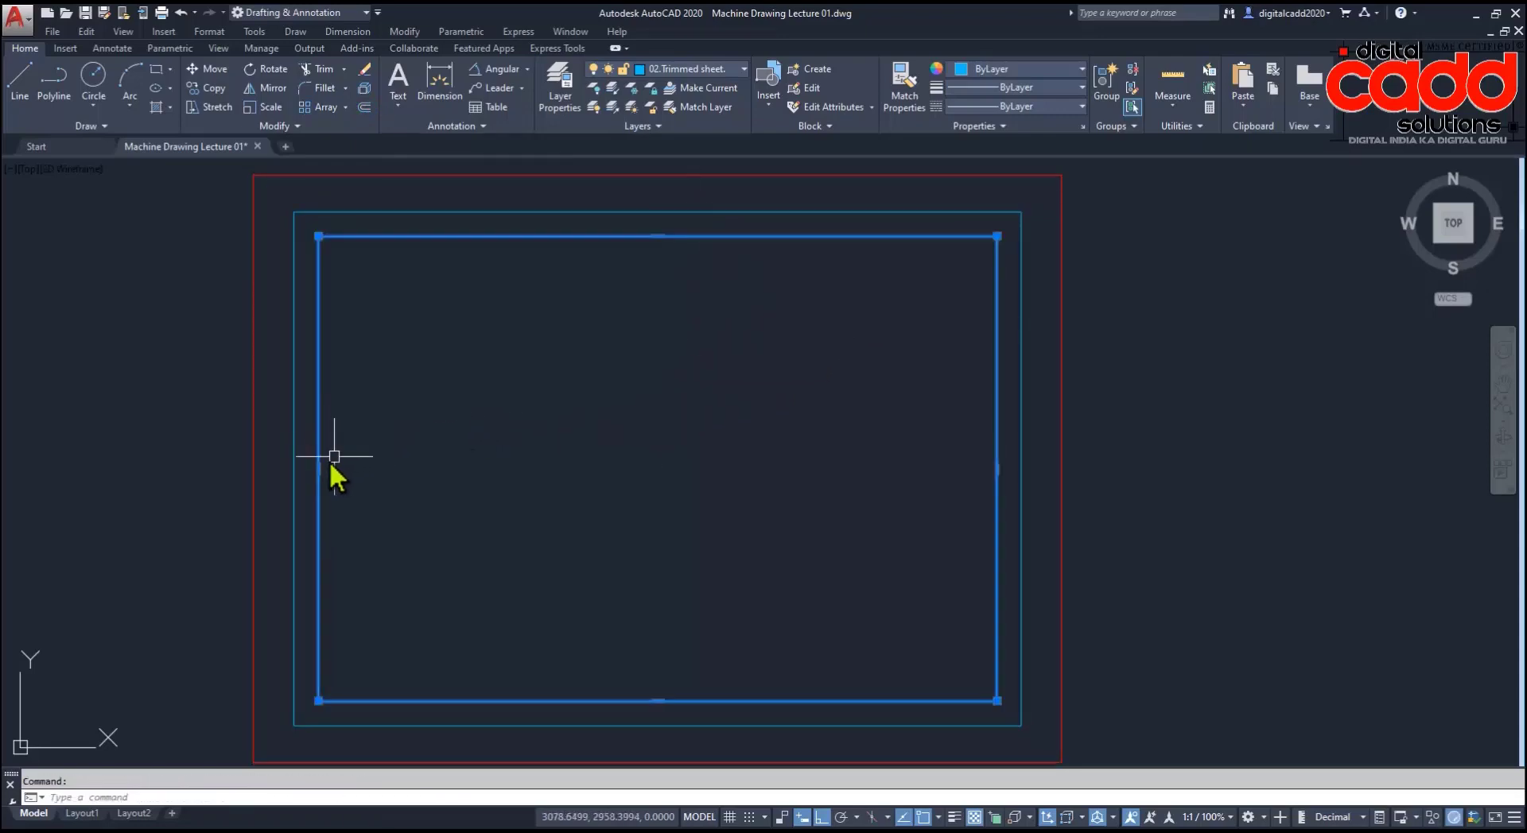
{"action": "left_click", "coordinate": [320, 464]}
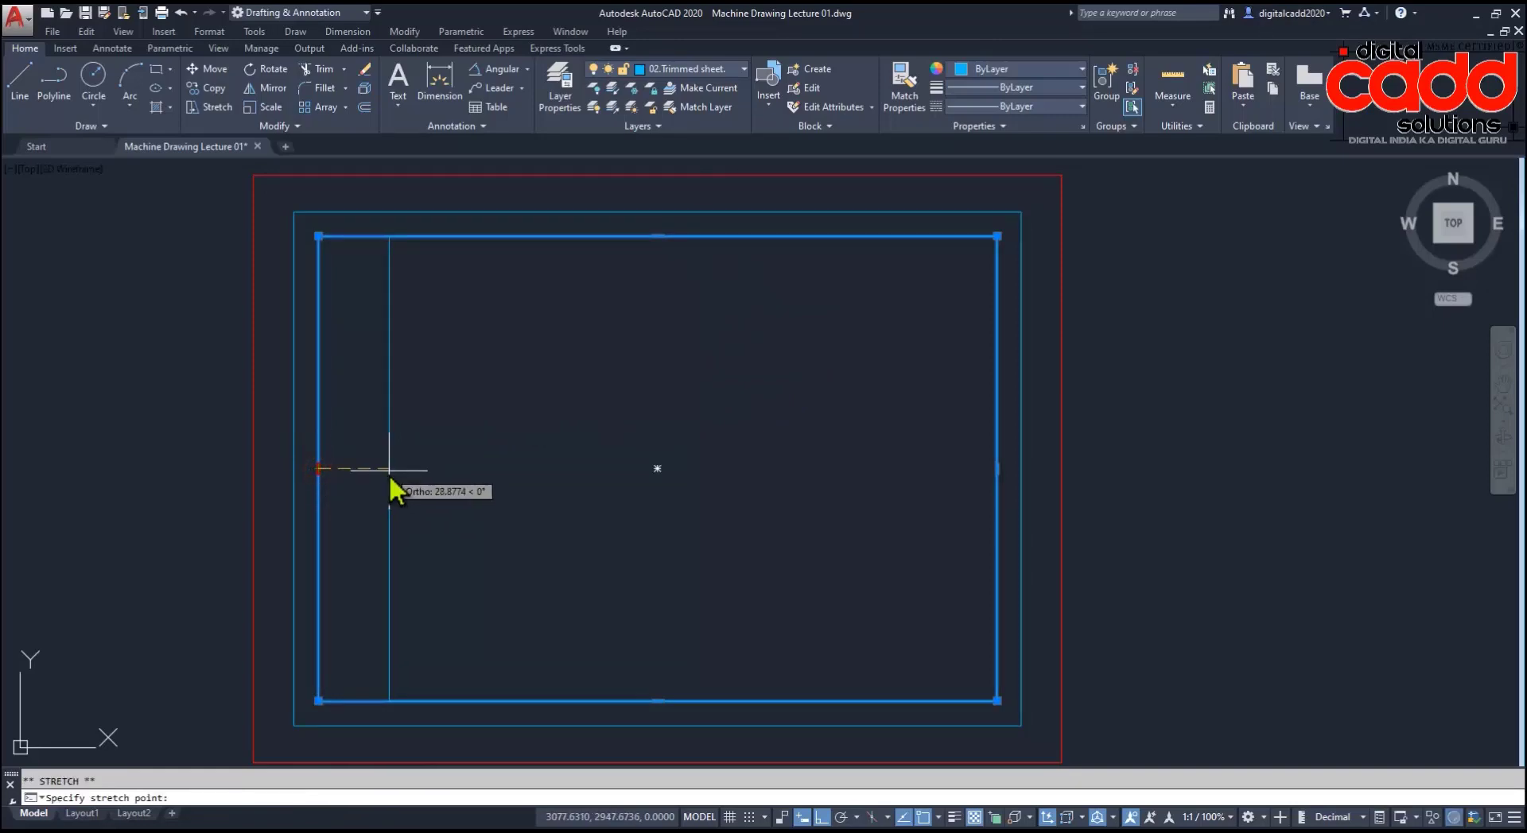
Step: Stretch the inner rectangle's left edge 30 units inward and recentre the sheet
{"action": "type", "text": "30"}
{"action": "key", "text": "Return"}
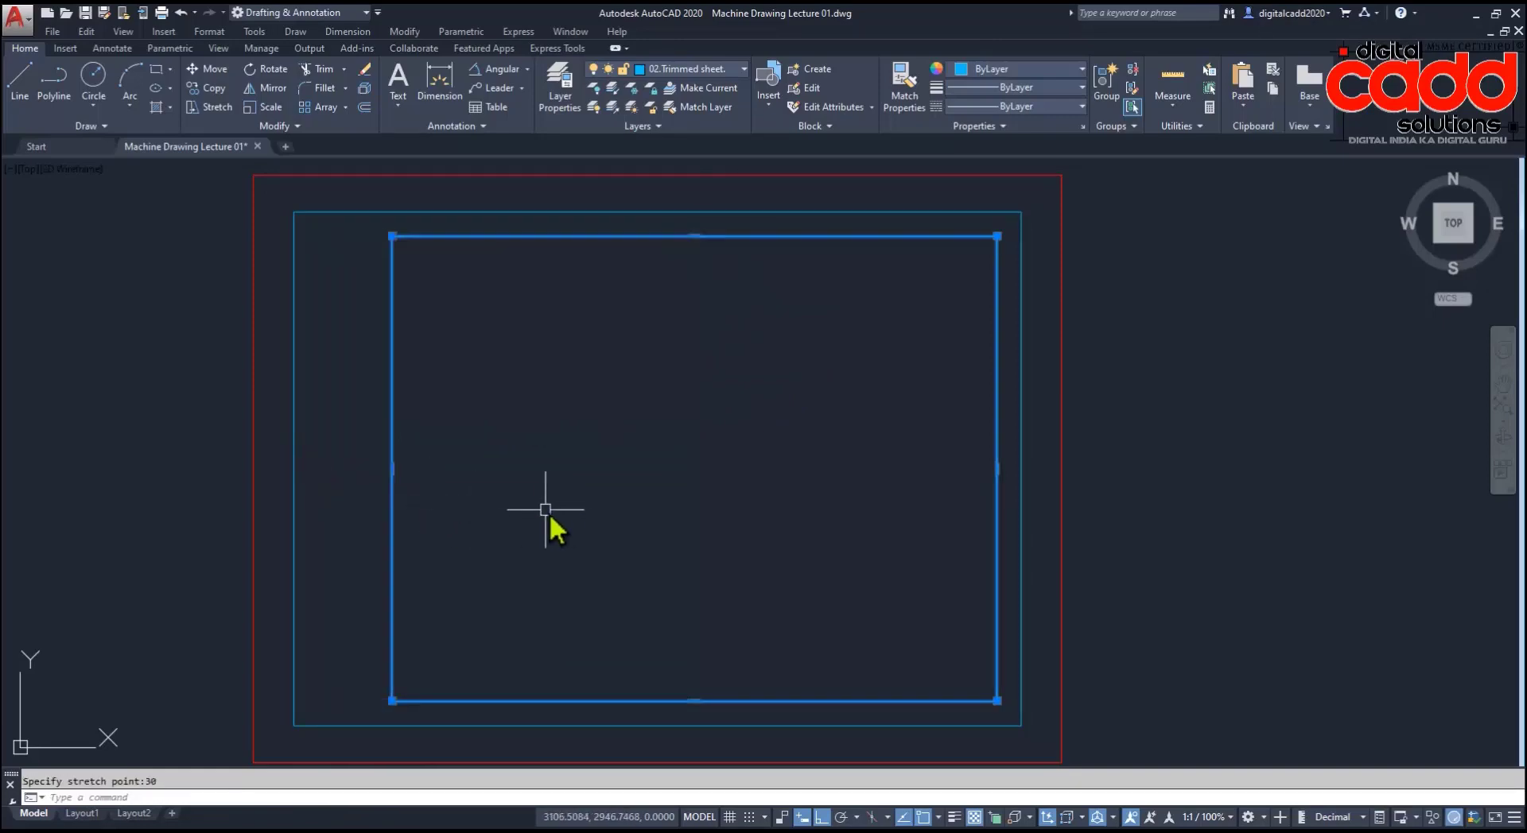
{"action": "key", "text": "Escape"}
{"action": "middle_click_drag", "start_coordinate": [575, 515], "coordinate": [666, 523]}
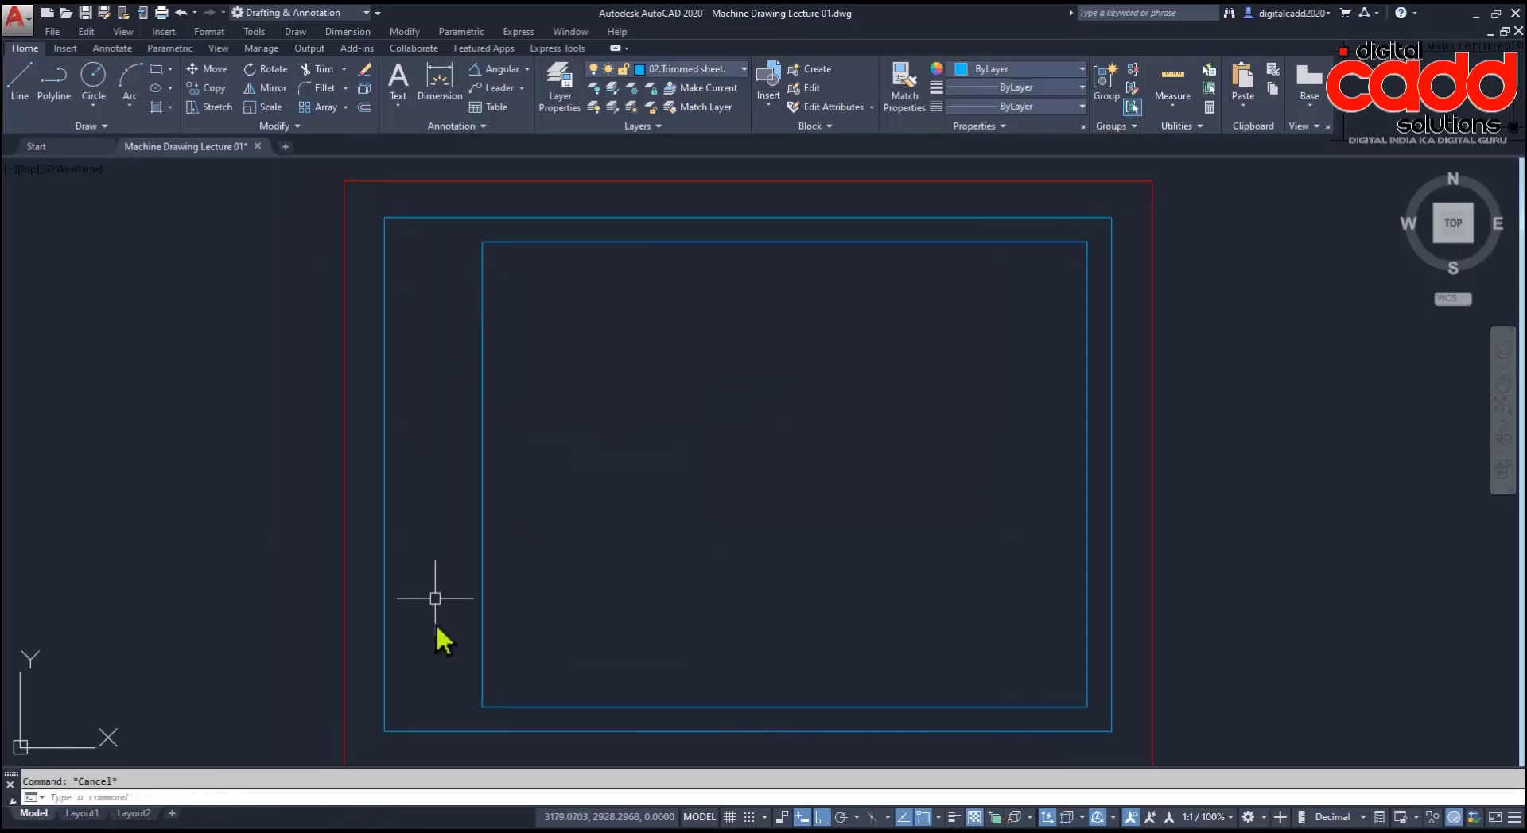
{"action": "middle_click_drag", "start_coordinate": [454, 685], "coordinate": [443, 664]}
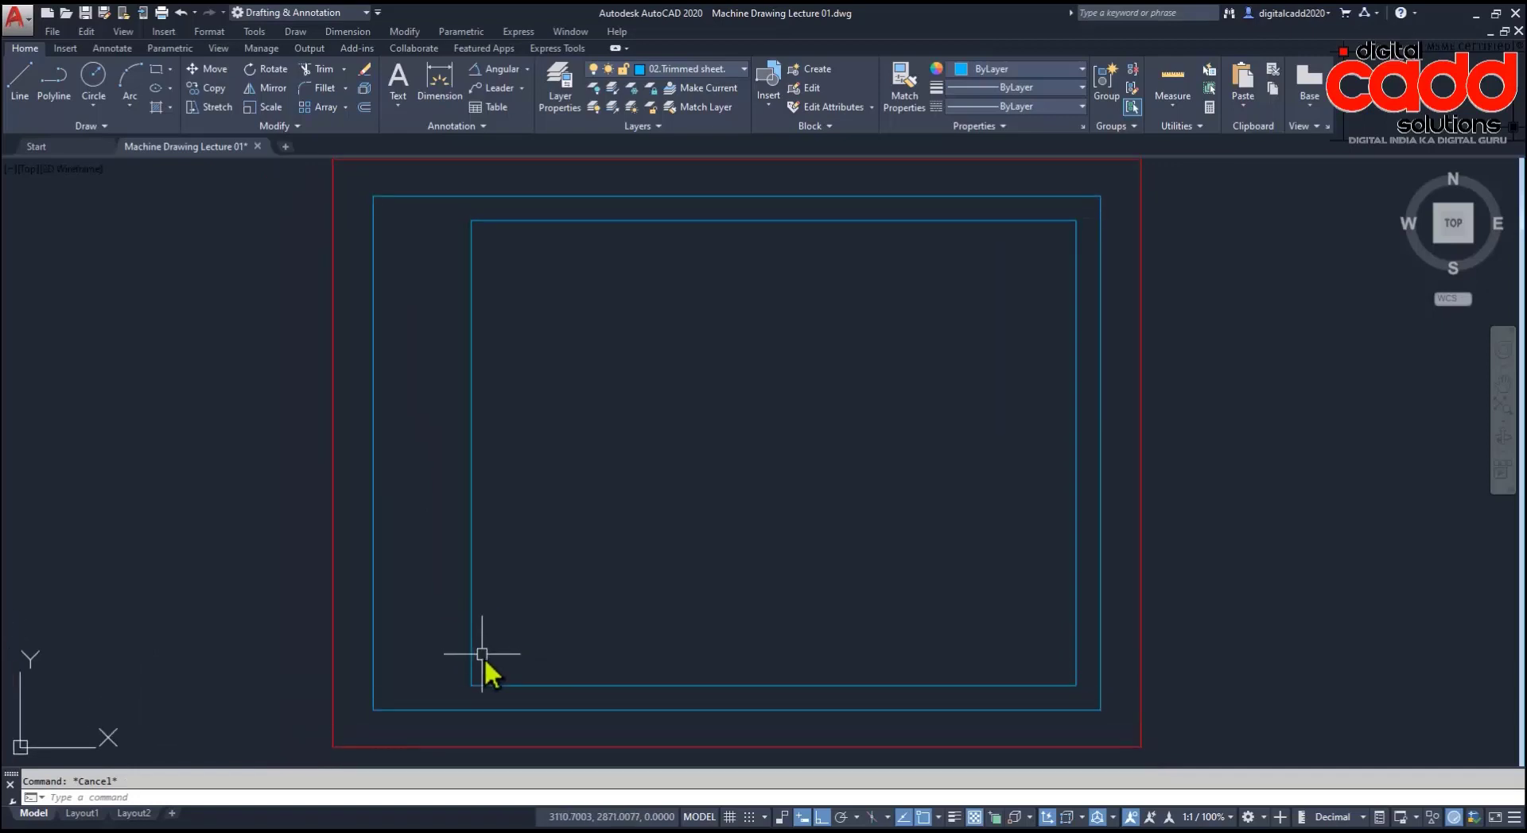
{"action": "middle_click_drag", "start_coordinate": [641, 525], "coordinate": [644, 524]}
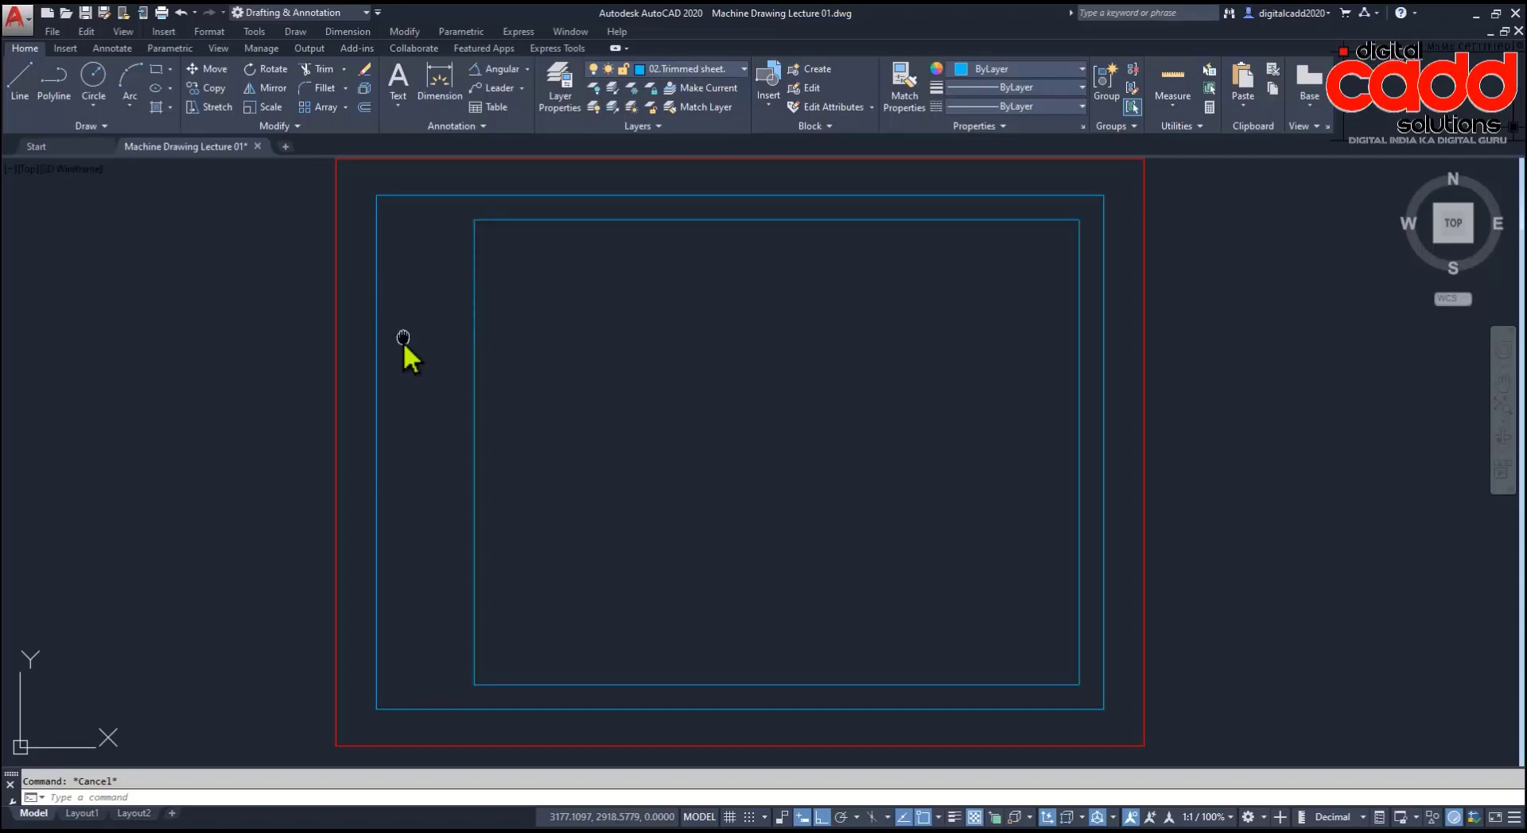
{"action": "middle_click_drag", "start_coordinate": [404, 338], "coordinate": [391, 350]}
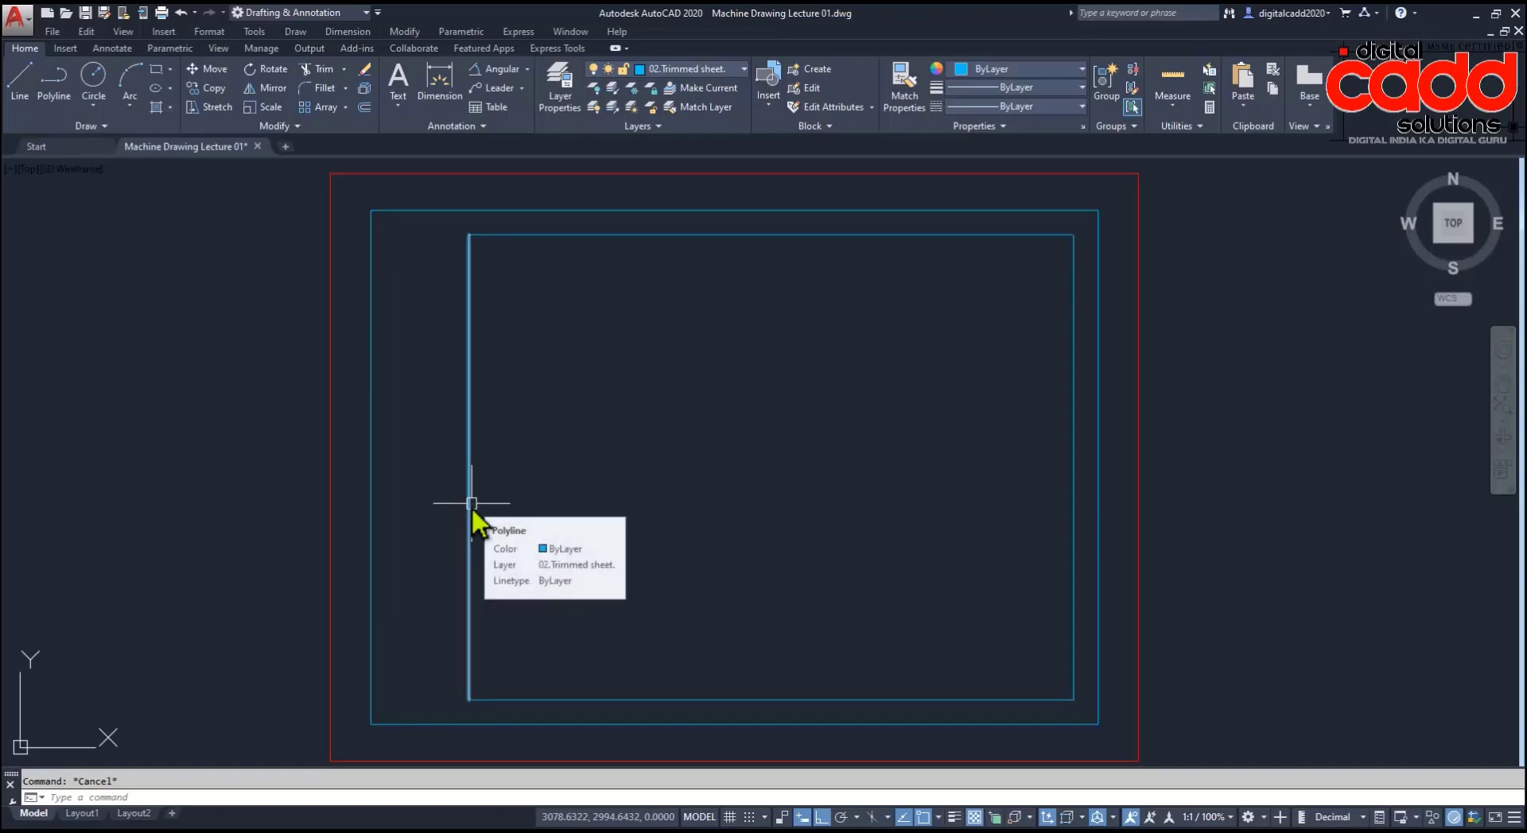
Step: Add linear dimensions for the 10 top gap and 40 left gap between the rectangles
{"action": "left_click", "coordinate": [527, 74]}
{"action": "left_click", "coordinate": [497, 94]}
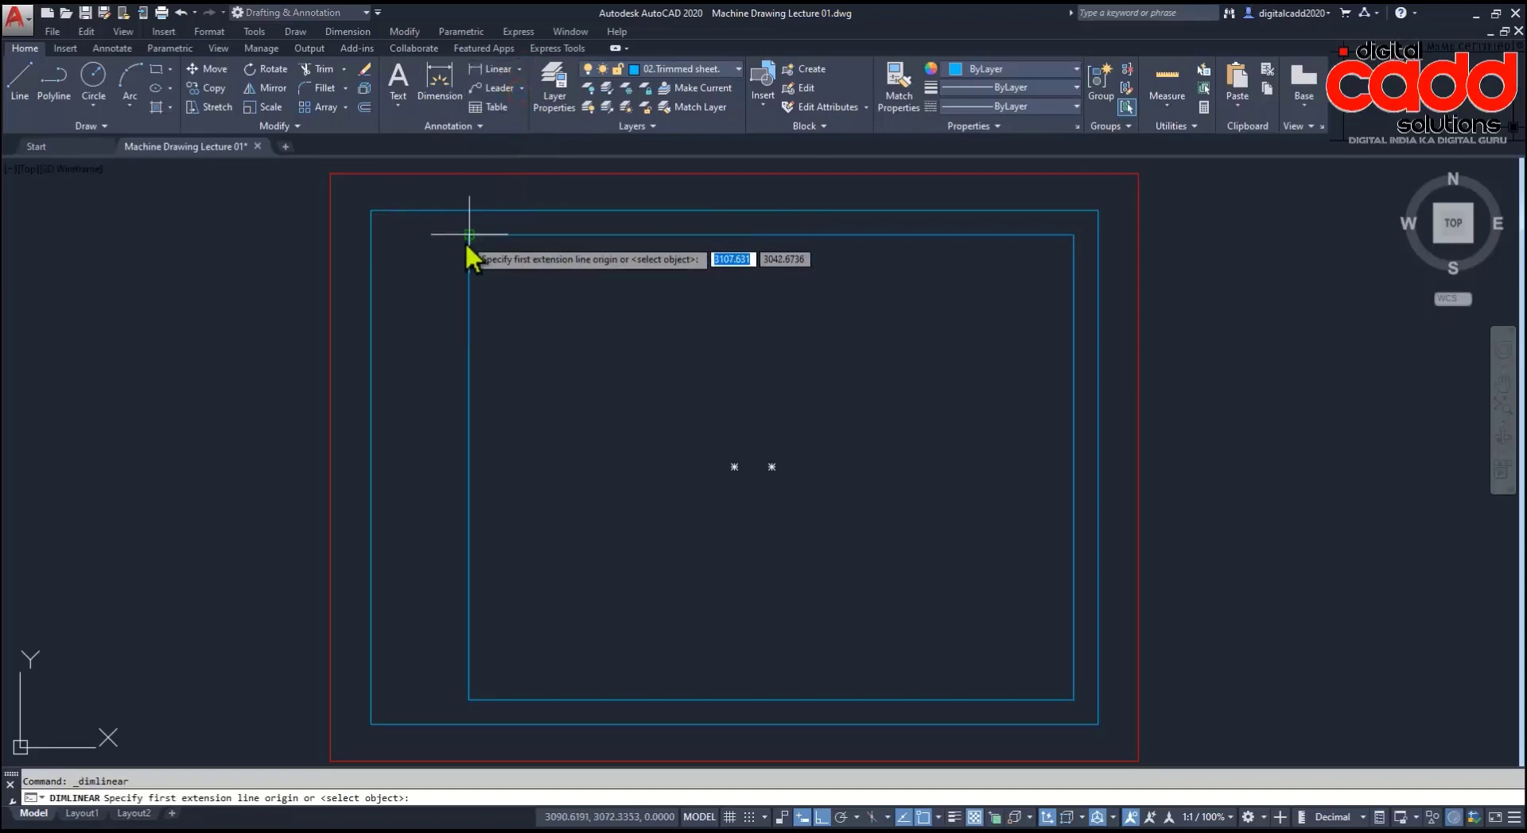
{"action": "left_click", "coordinate": [470, 235]}
{"action": "left_click", "coordinate": [467, 212]}
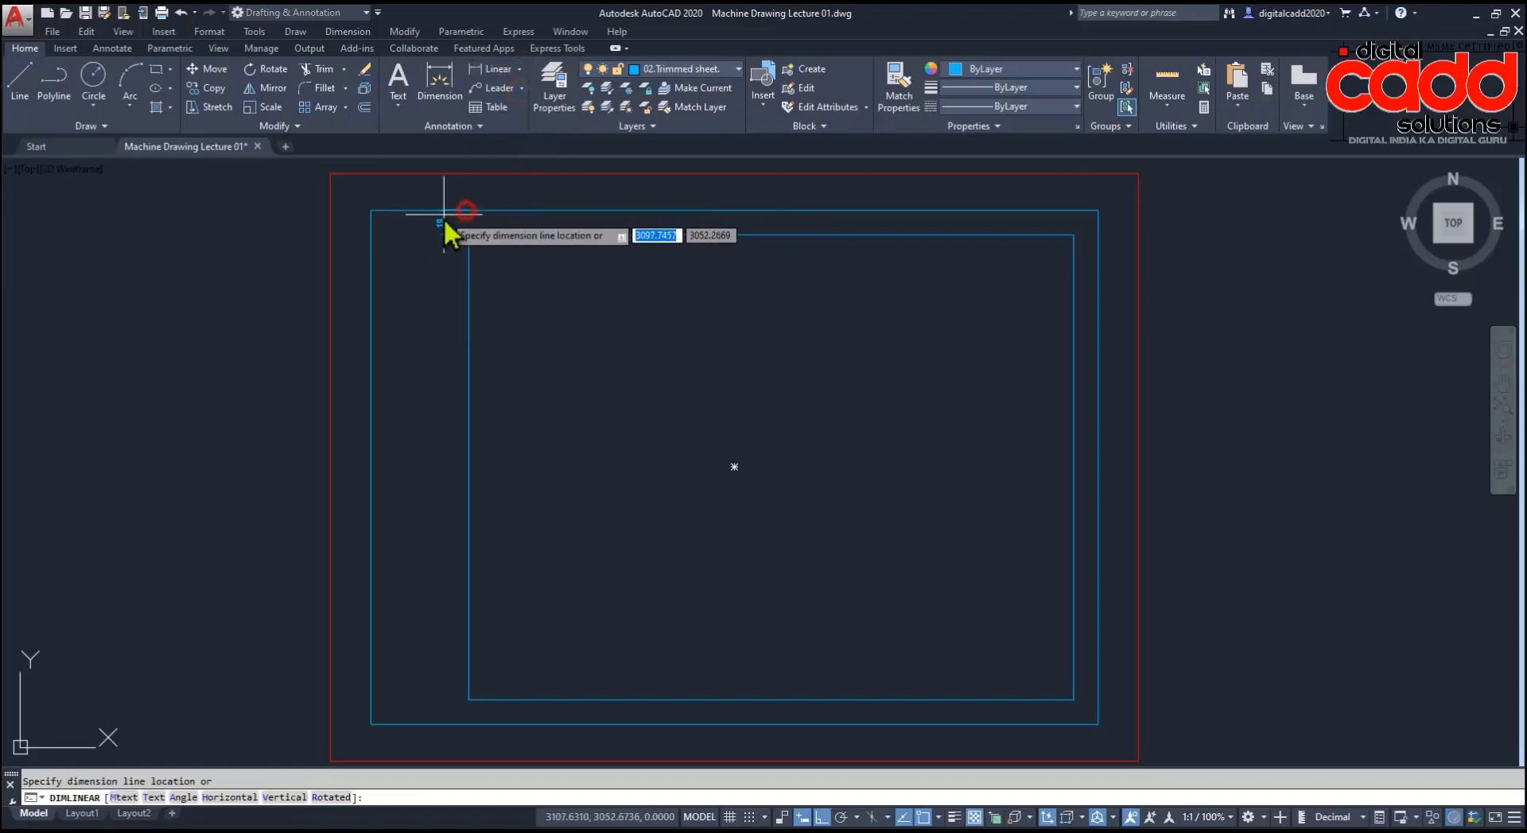
{"action": "scroll", "coordinate": [440, 227], "scroll_direction": "up", "scroll_amount": 3}
{"action": "left_click", "coordinate": [439, 228]}
{"action": "scroll", "coordinate": [422, 365], "scroll_direction": "down", "scroll_amount": 3}
{"action": "key", "text": "Return"}
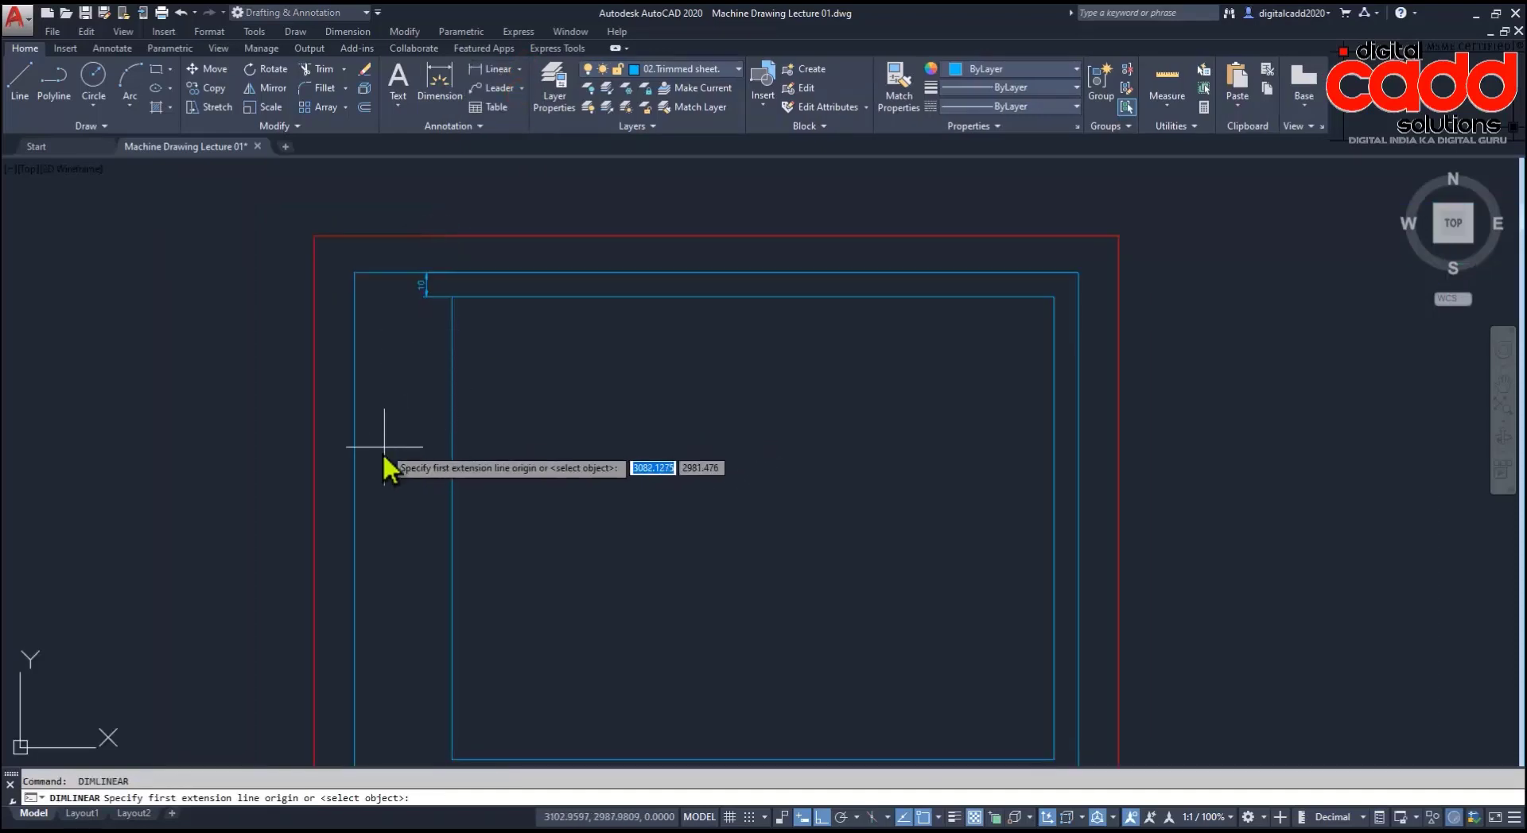
{"action": "left_click", "coordinate": [450, 530]}
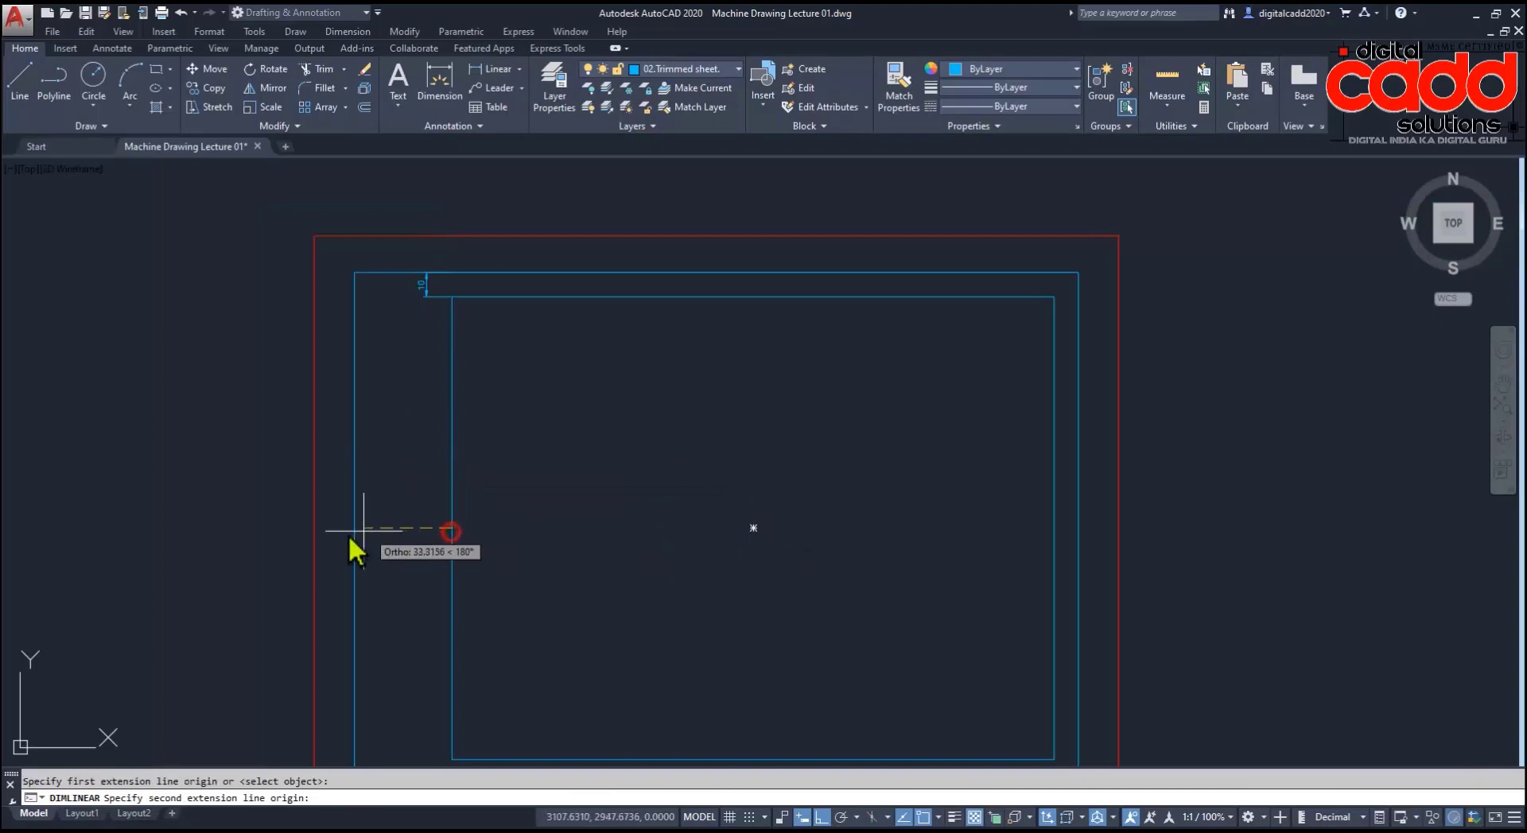
{"action": "left_click", "coordinate": [350, 531]}
{"action": "left_click", "coordinate": [381, 523]}
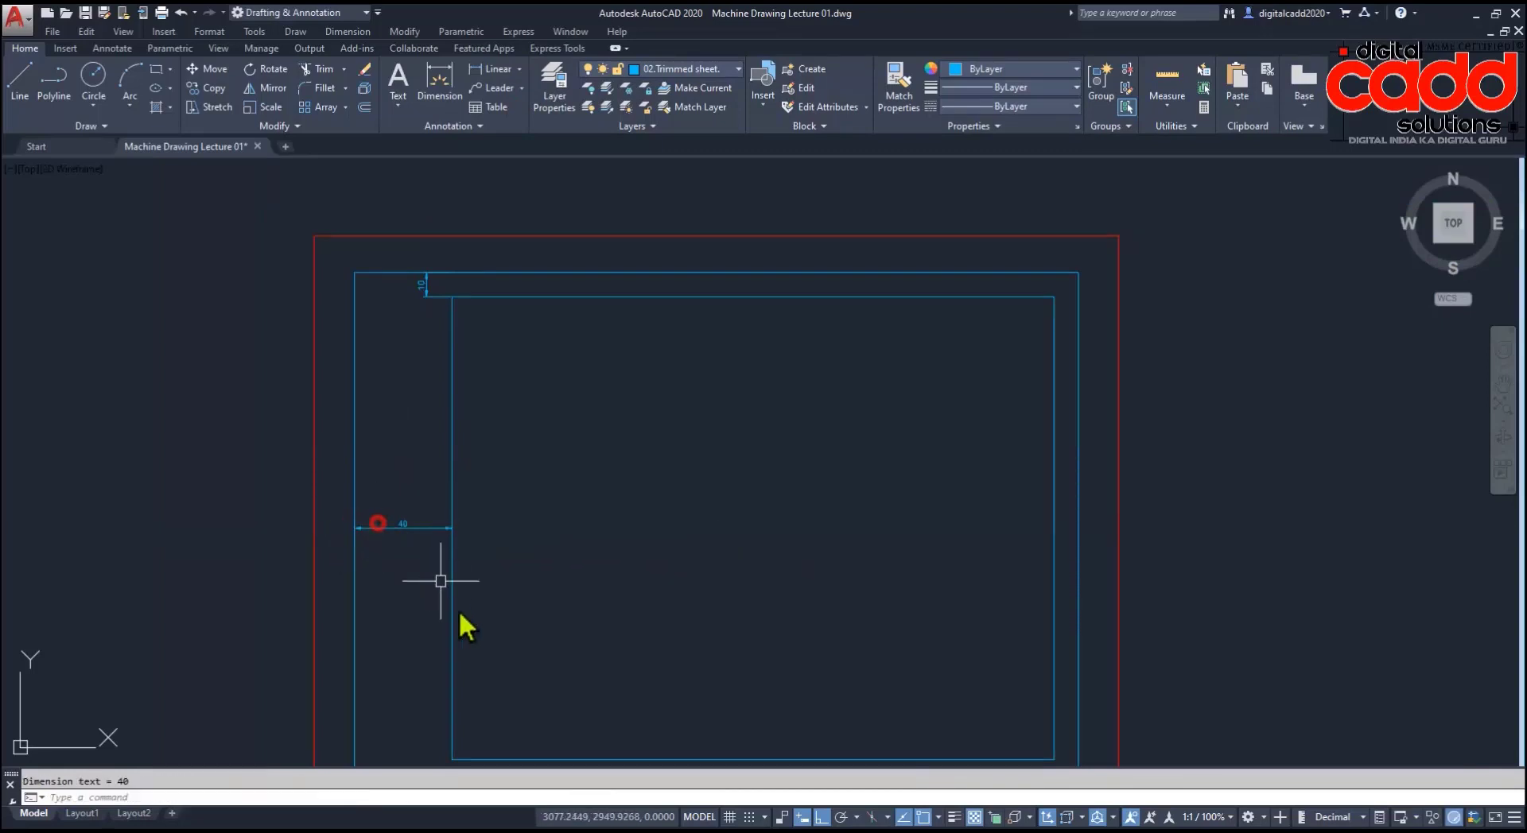
Step: Dimension the 10 bottom and 10 right gaps, then recentre the sheet
{"action": "middle_click_drag", "start_coordinate": [459, 609], "coordinate": [438, 459]}
{"action": "key", "text": "Return"}
{"action": "left_click", "coordinate": [683, 573]}
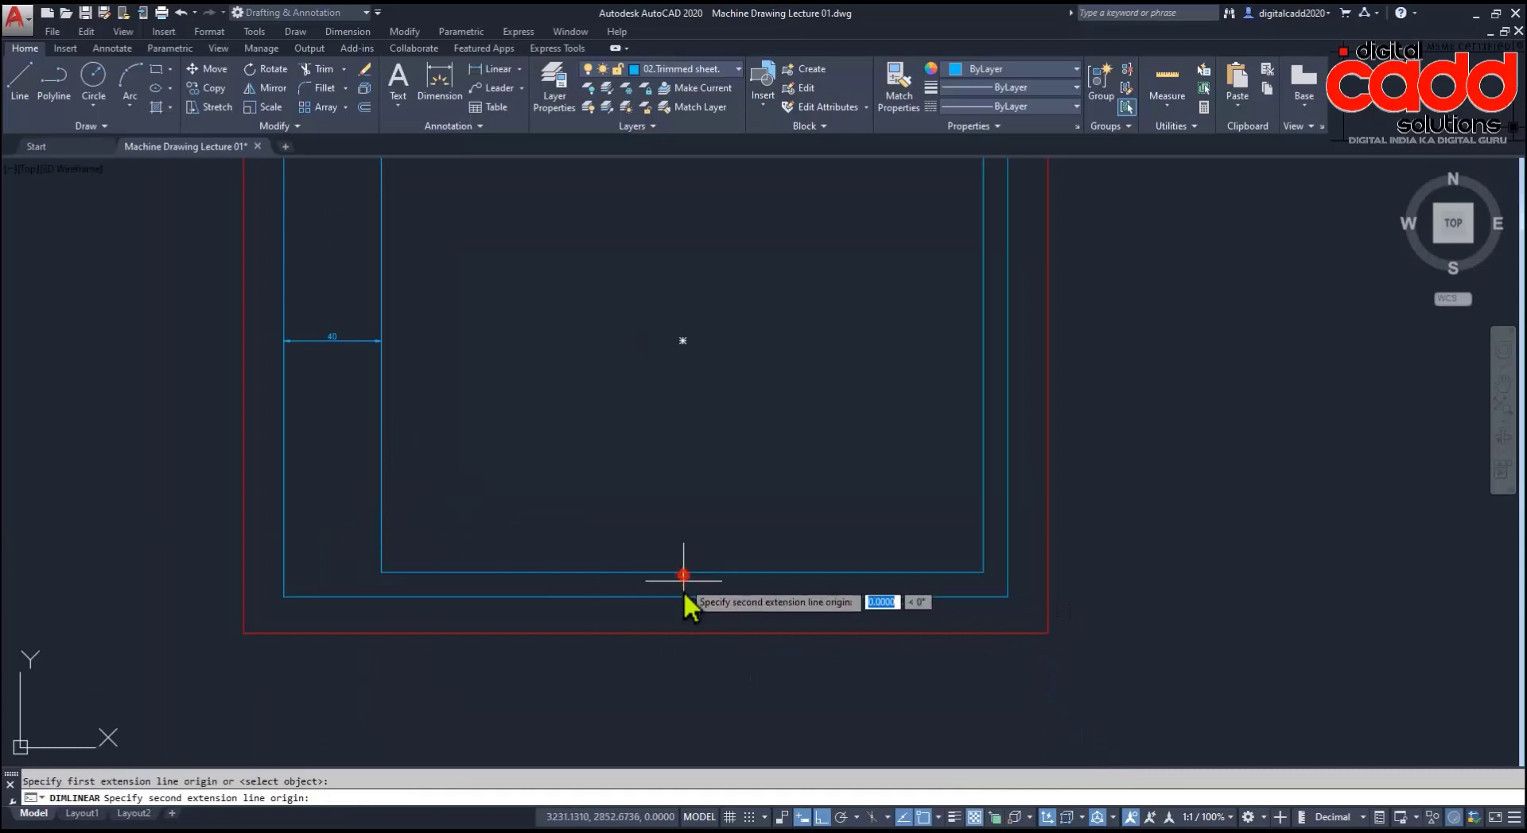
{"action": "scroll", "coordinate": [685, 606], "scroll_direction": "up", "scroll_amount": 3}
{"action": "left_click", "coordinate": [684, 599]}
{"action": "left_click", "coordinate": [684, 600]}
{"action": "scroll", "coordinate": [680, 612], "scroll_direction": "down", "scroll_amount": 6}
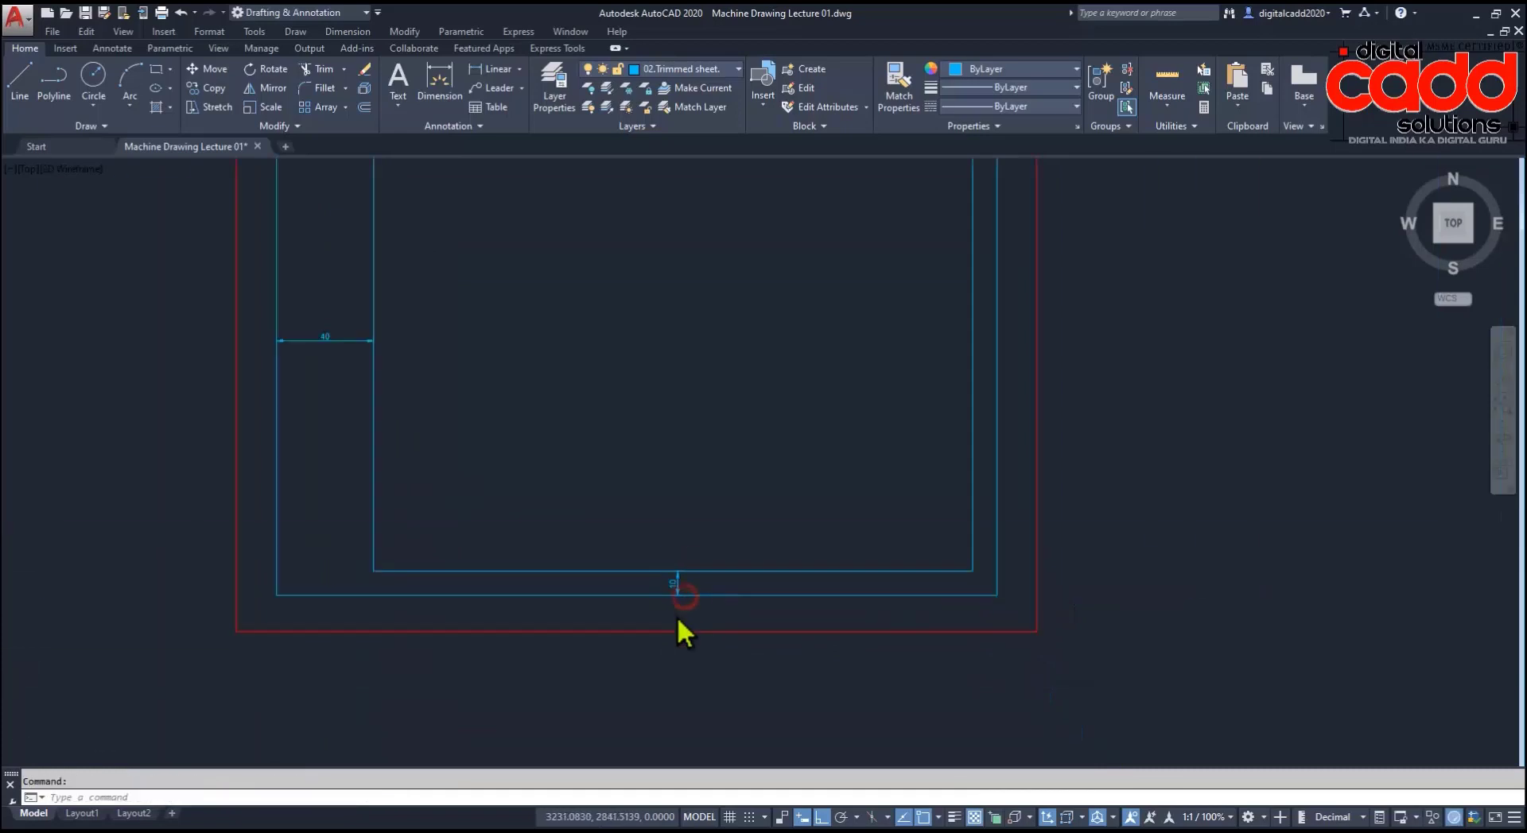
{"action": "scroll", "coordinate": [872, 526], "scroll_direction": "up", "scroll_amount": 2}
{"action": "key", "text": "Return"}
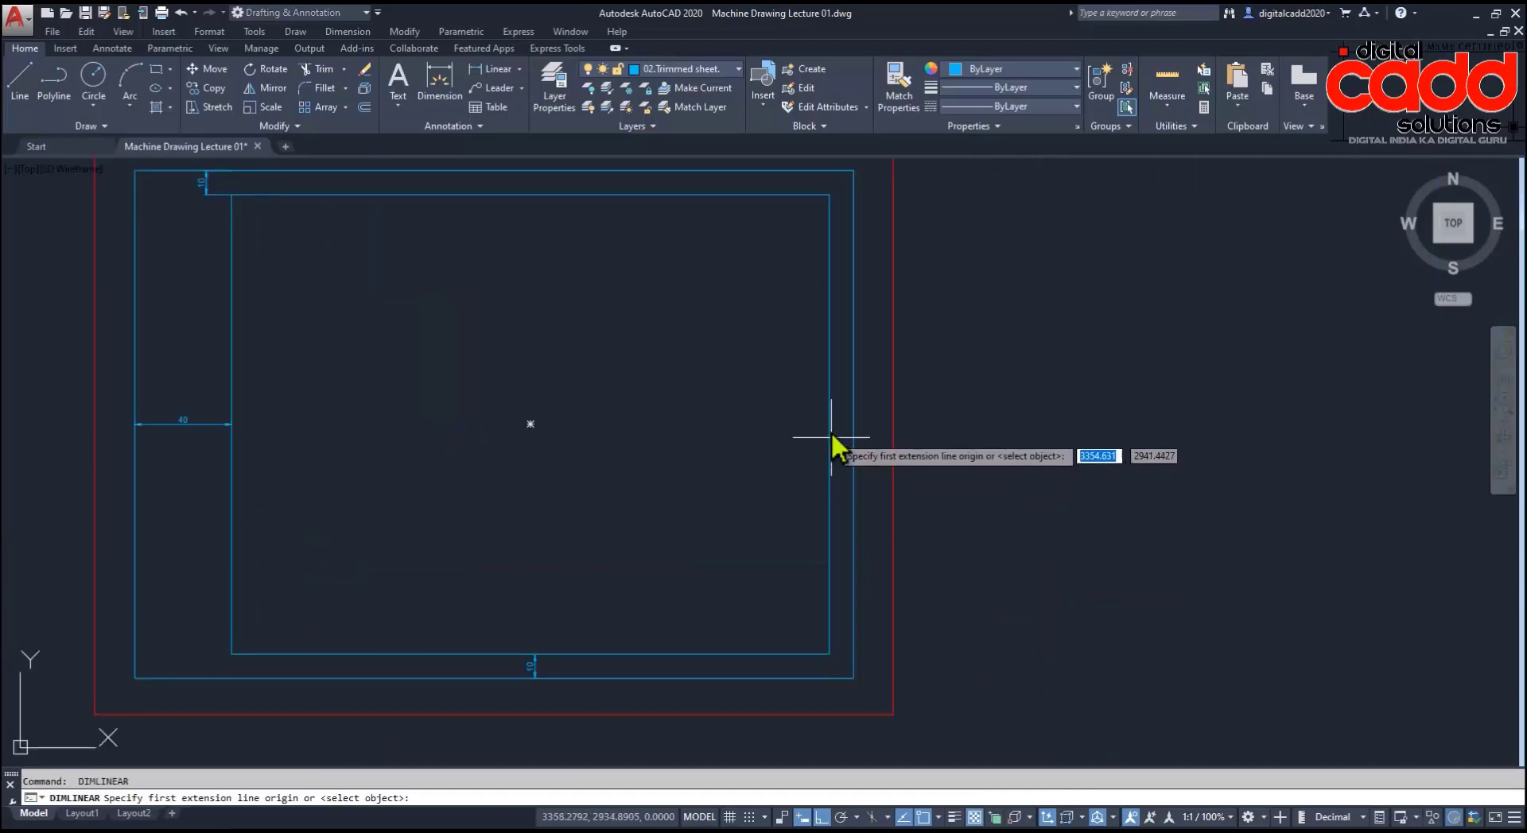
{"action": "left_click", "coordinate": [830, 425]}
{"action": "left_click", "coordinate": [853, 431]}
{"action": "left_click", "coordinate": [851, 428]}
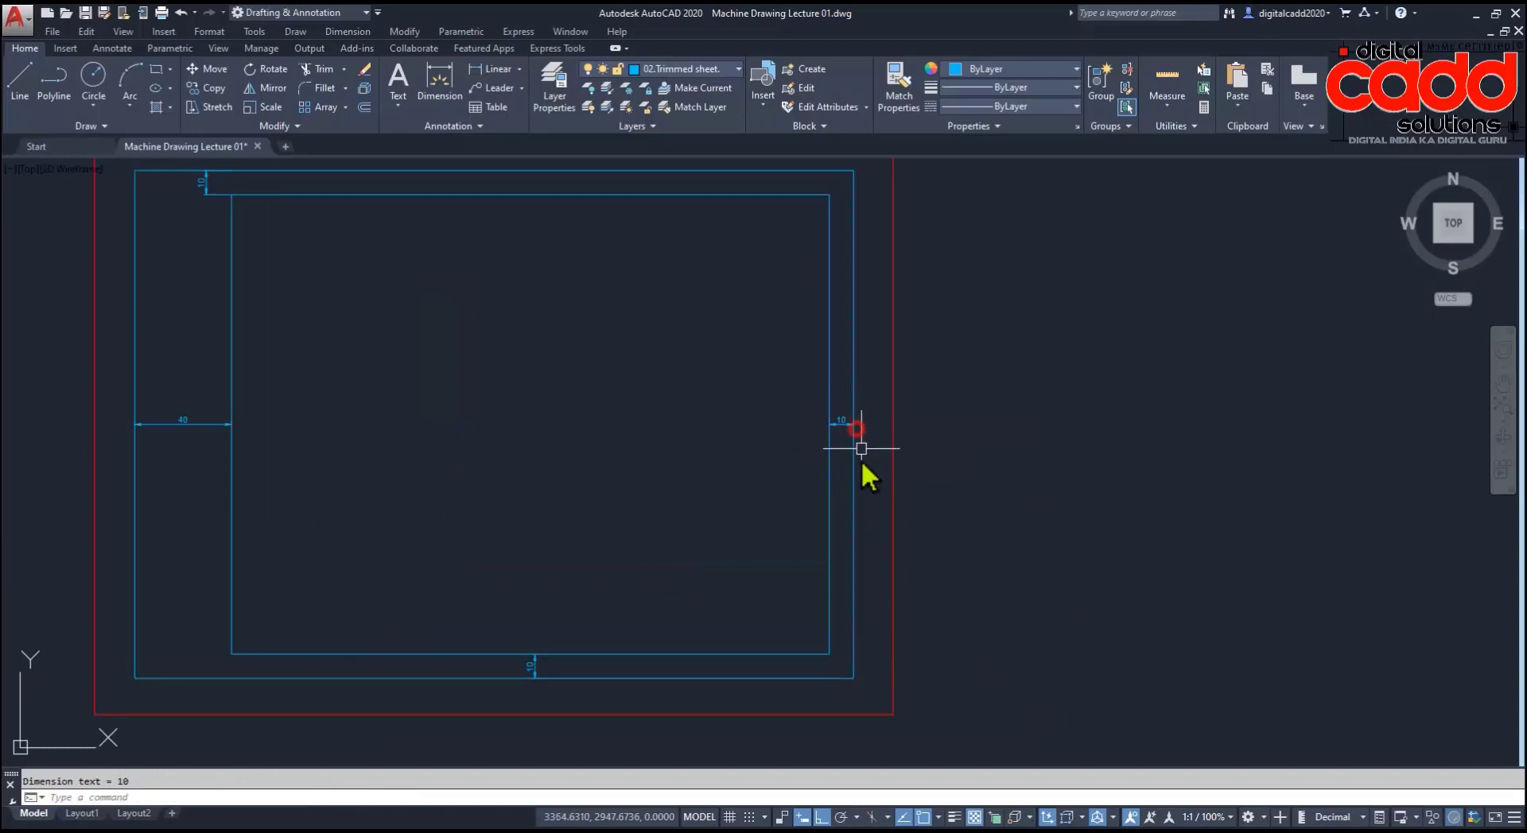
{"action": "scroll", "coordinate": [851, 445], "scroll_direction": "up", "scroll_amount": 3}
{"action": "scroll", "coordinate": [798, 449], "scroll_direction": "down", "scroll_amount": 3}
{"action": "scroll", "coordinate": [795, 454], "scroll_direction": "down", "scroll_amount": 4}
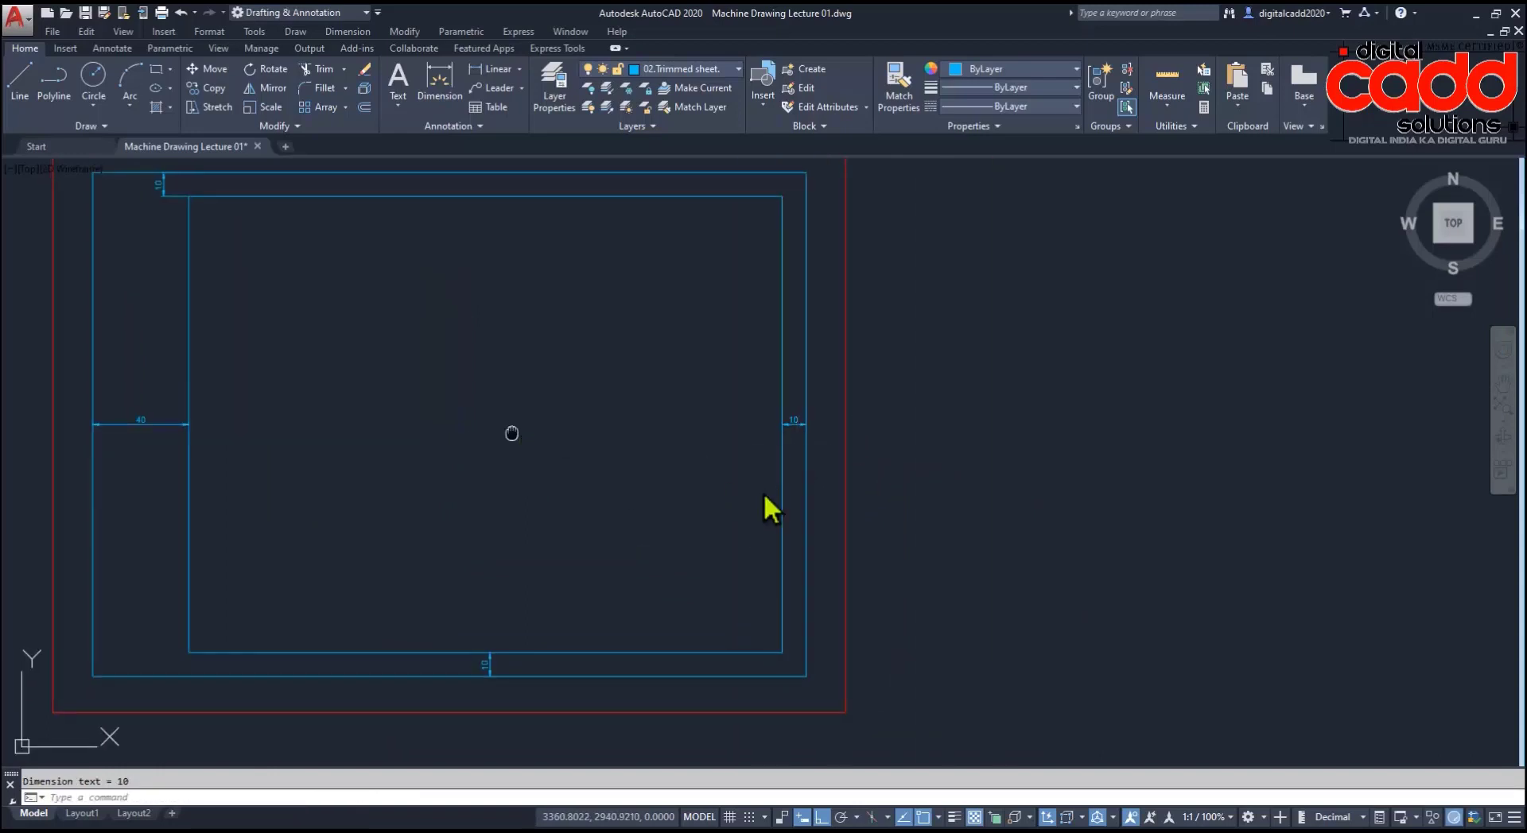
{"action": "scroll", "coordinate": [516, 322], "scroll_direction": "up", "scroll_amount": 4}
{"action": "scroll", "coordinate": [453, 318], "scroll_direction": "down", "scroll_amount": 4}
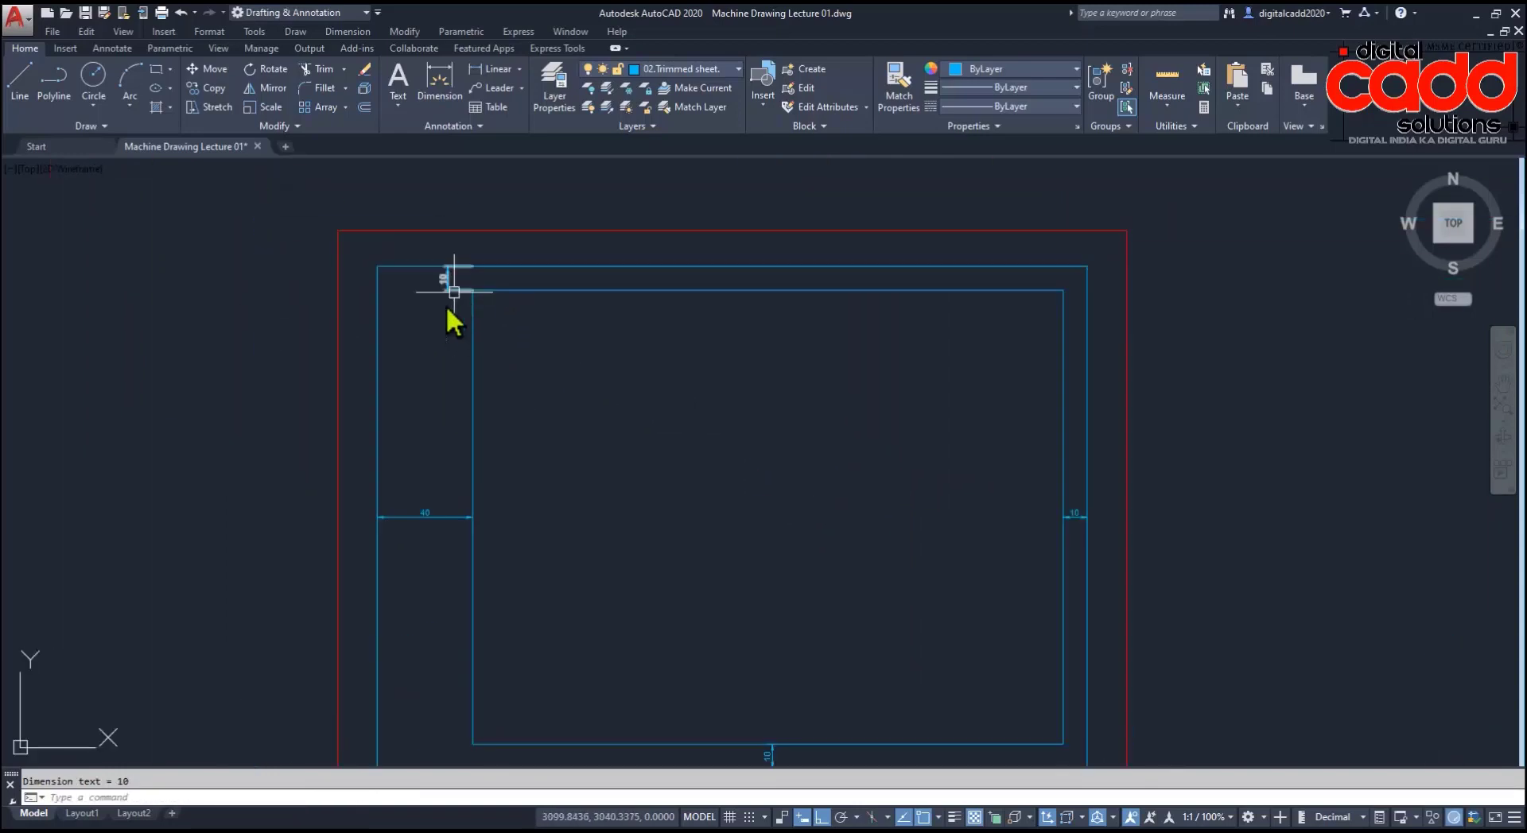
{"action": "middle_click_drag", "start_coordinate": [453, 318], "coordinate": [542, 357]}
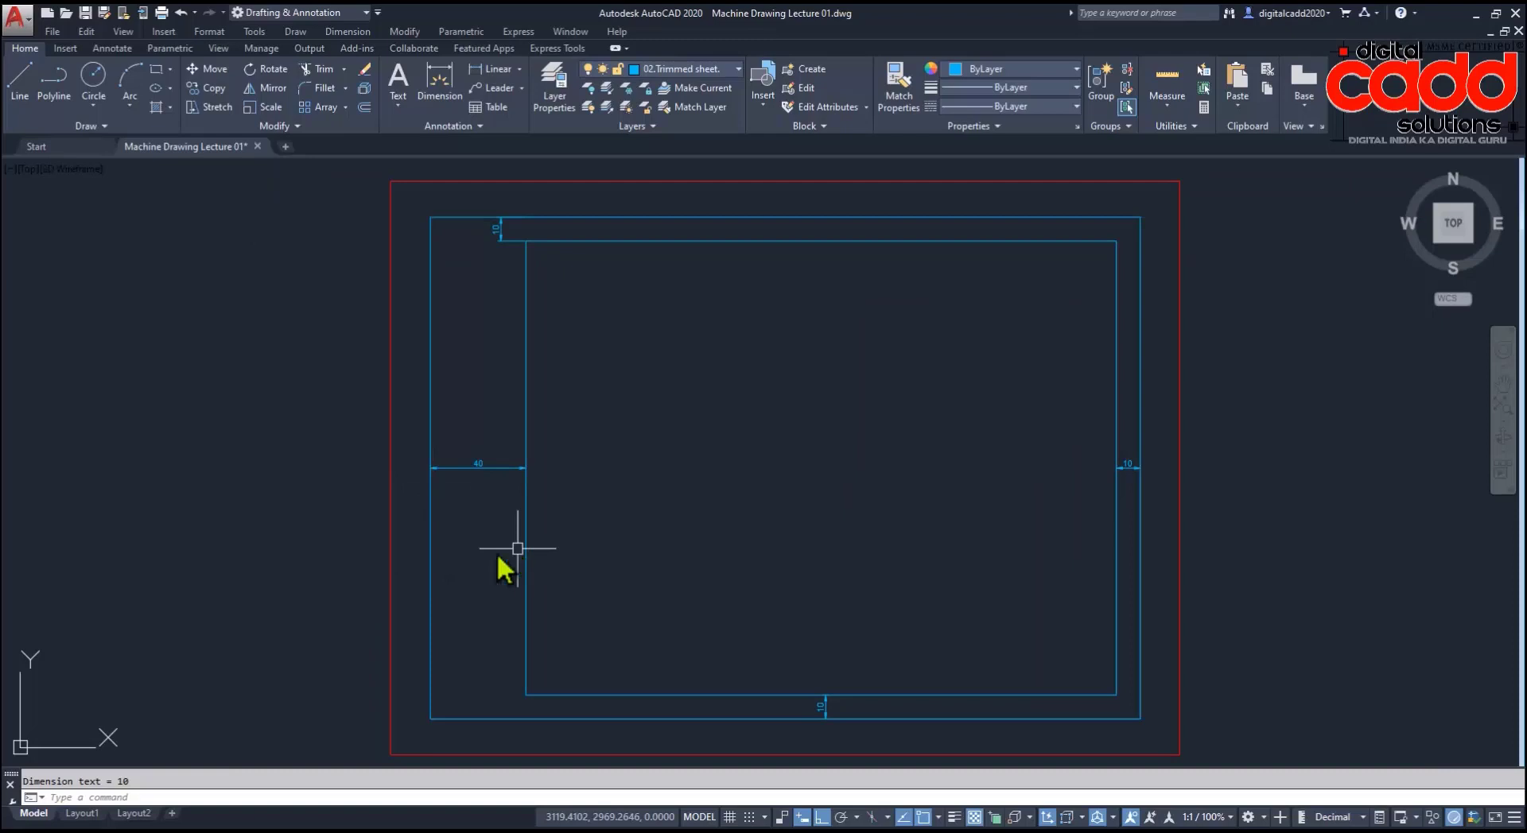
{"action": "mouse_move", "coordinate": [460, 531]}
{"action": "middle_mouse_down"}
{"action": "mouse_move", "coordinate": [504, 518]}
{"action": "mouse_move", "coordinate": [480, 526]}
{"action": "middle_mouse_up"}
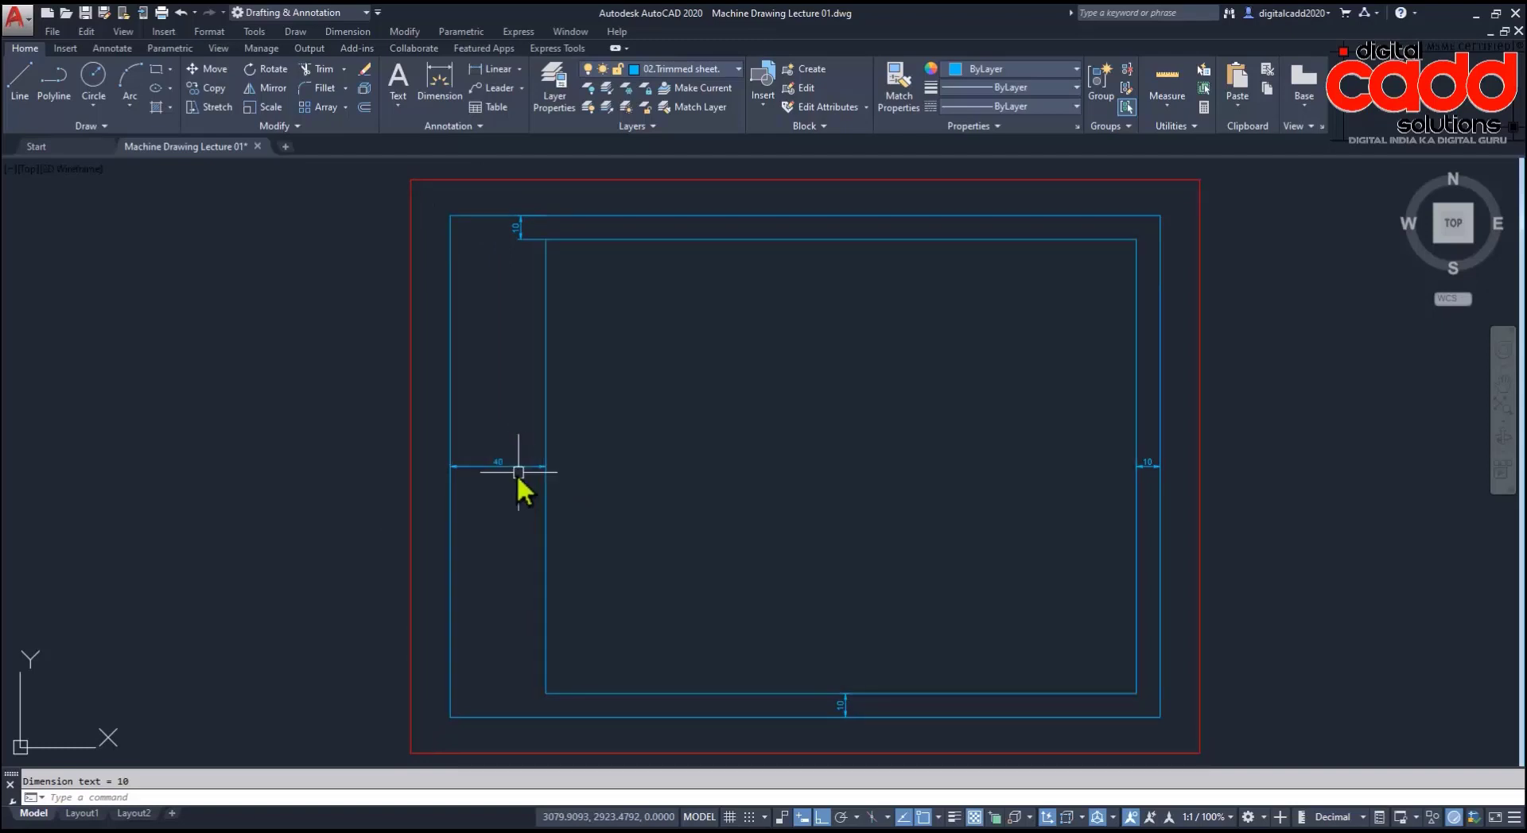
{"action": "left_click", "coordinate": [546, 513]}
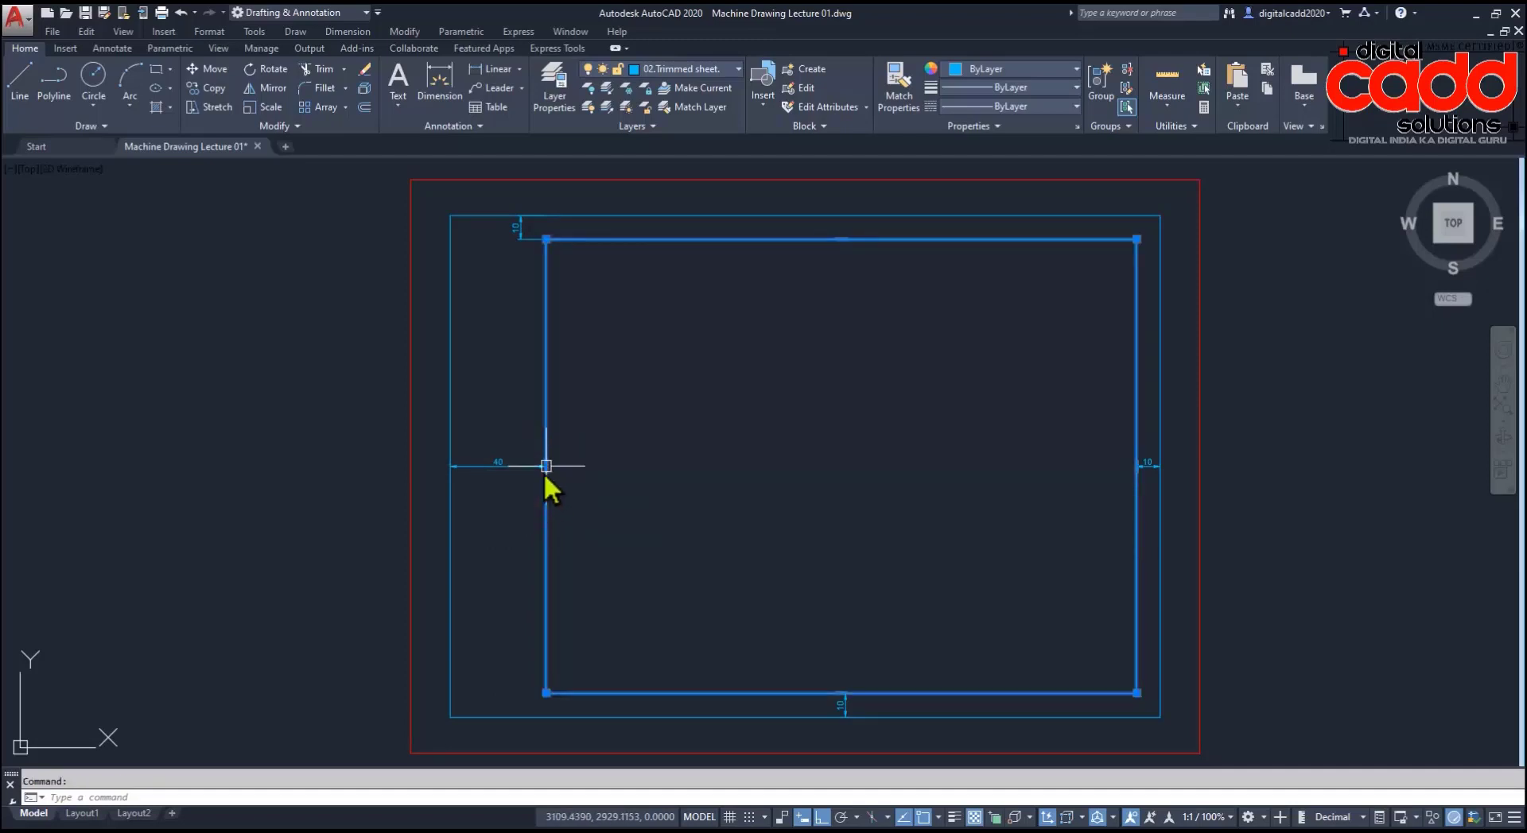
Step: Stretch the inner rectangle's left edge 30 units back outward so every gap is 10
{"action": "left_click", "coordinate": [544, 466]}
{"action": "type", "text": "30"}
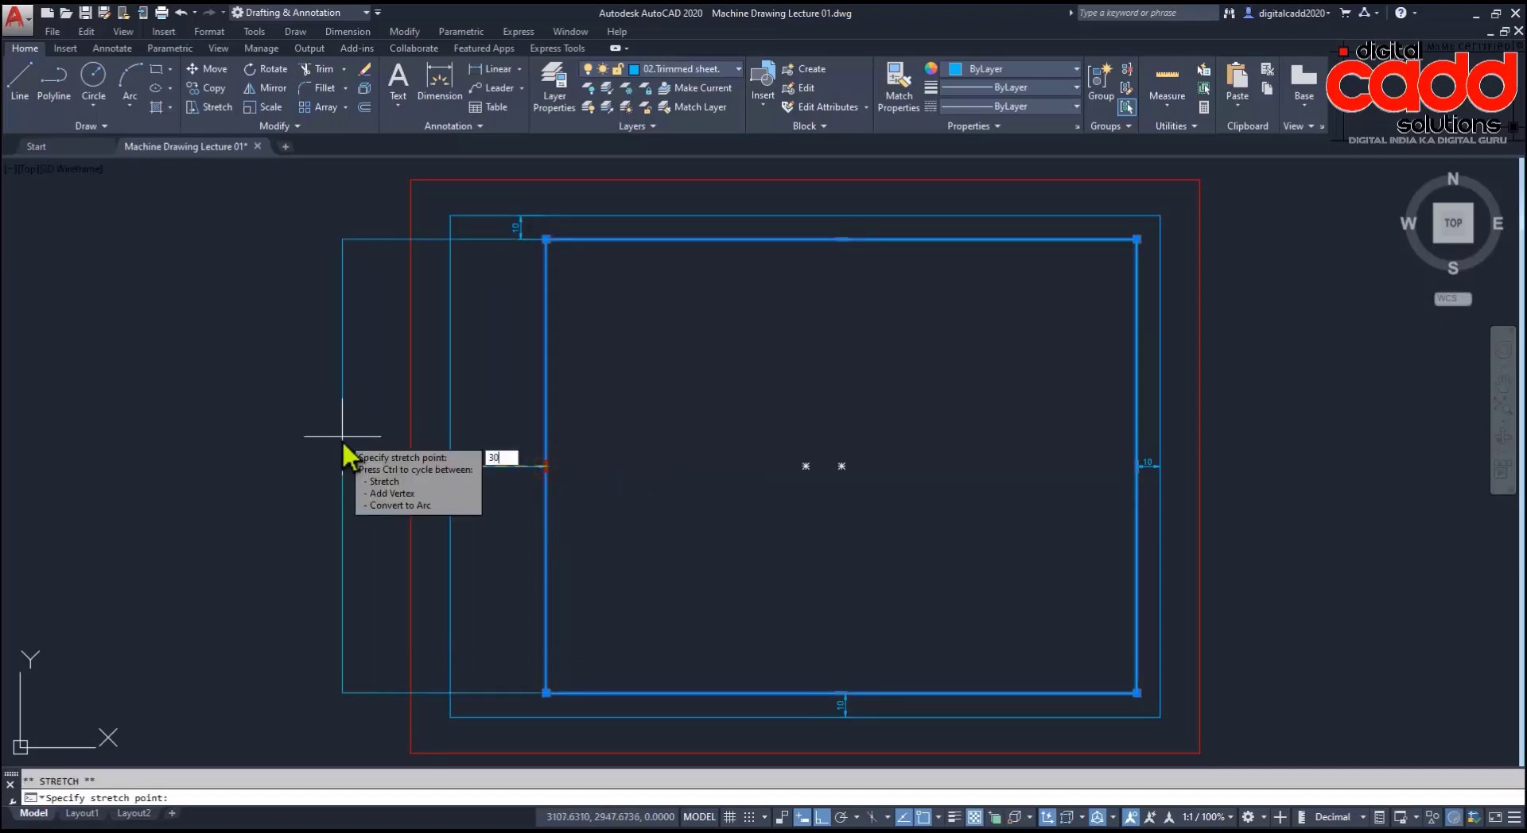
{"action": "key", "text": "Return"}
{"action": "key", "text": "Escape"}
{"action": "scroll", "coordinate": [459, 230], "scroll_direction": "up", "scroll_amount": 4}
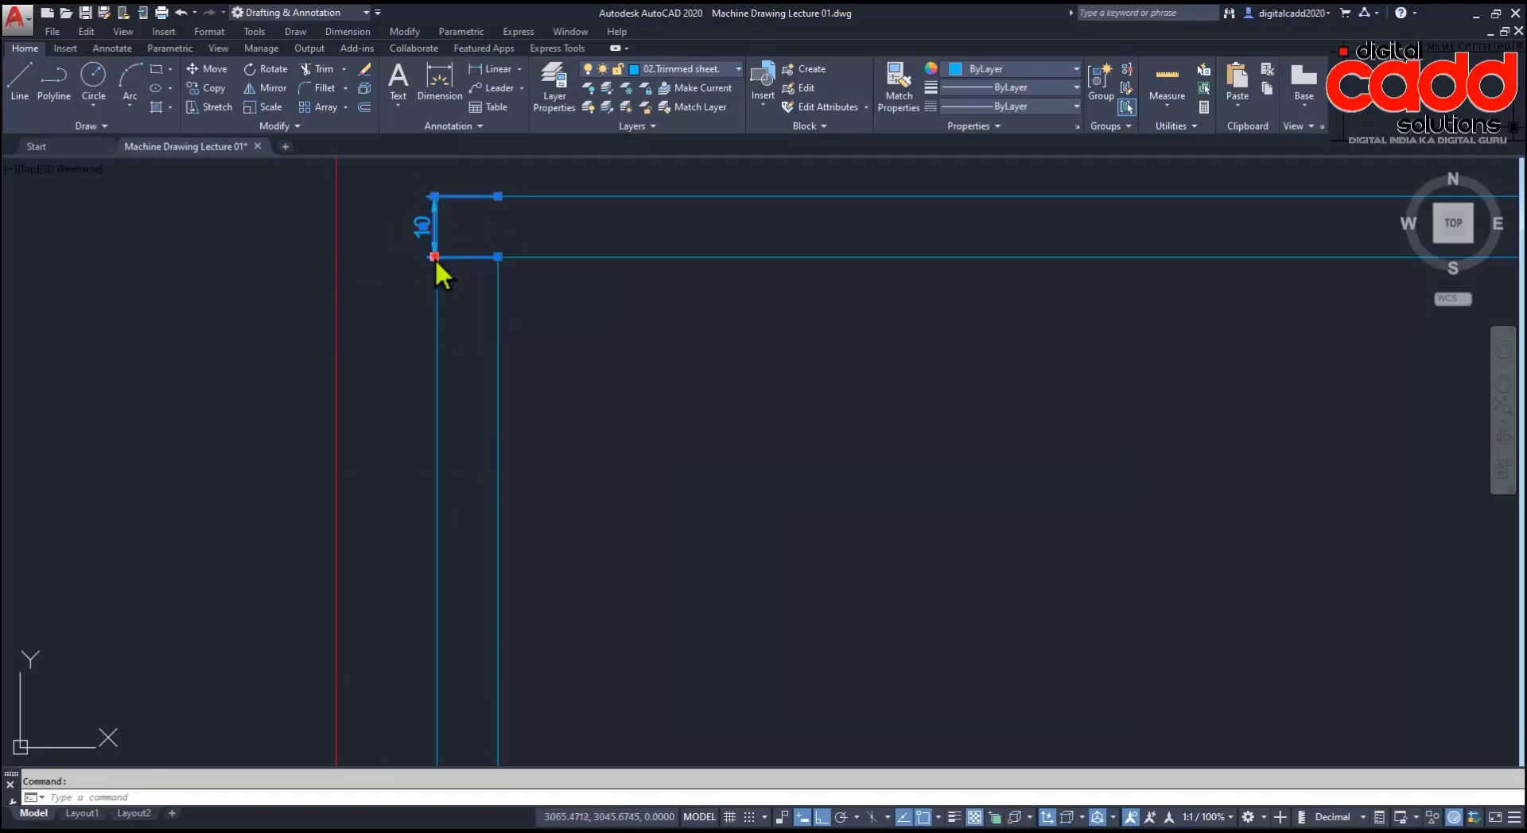
Step: Check the top 10 dimension and recentre the sheet view
{"action": "left_click", "coordinate": [435, 252]}
{"action": "key", "text": "Escape"}
{"action": "scroll", "coordinate": [458, 347], "scroll_direction": "down", "scroll_amount": 4}
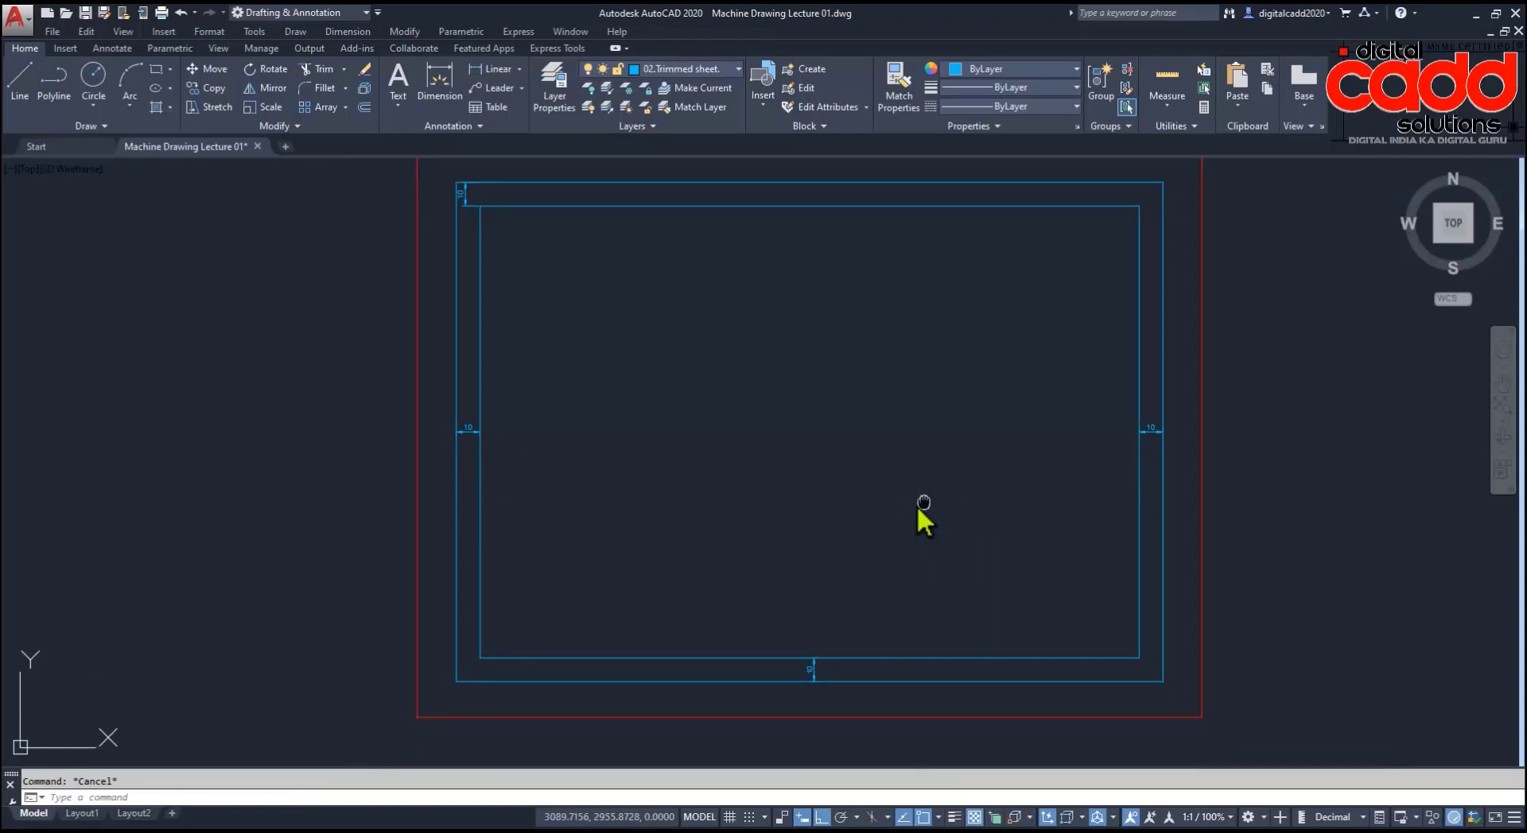
{"action": "mouse_move", "coordinate": [916, 504]}
{"action": "middle_mouse_down"}
{"action": "mouse_move", "coordinate": [762, 554]}
{"action": "mouse_move", "coordinate": [716, 535]}
{"action": "middle_mouse_up"}
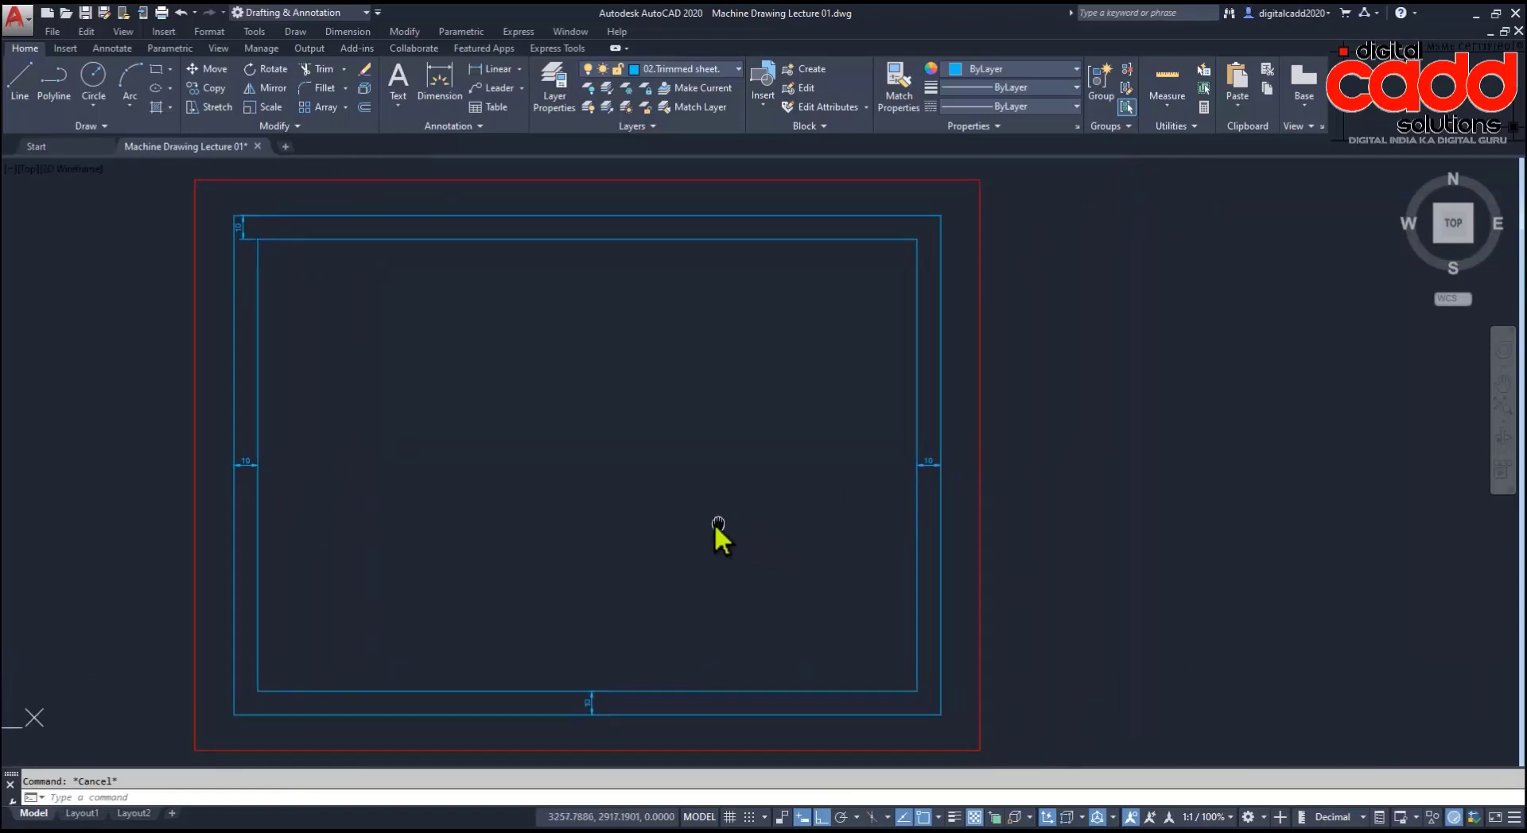
{"action": "mouse_move", "coordinate": [756, 589]}
{"action": "middle_mouse_down"}
{"action": "mouse_move", "coordinate": [798, 562]}
{"action": "mouse_move", "coordinate": [758, 649]}
{"action": "middle_mouse_up"}
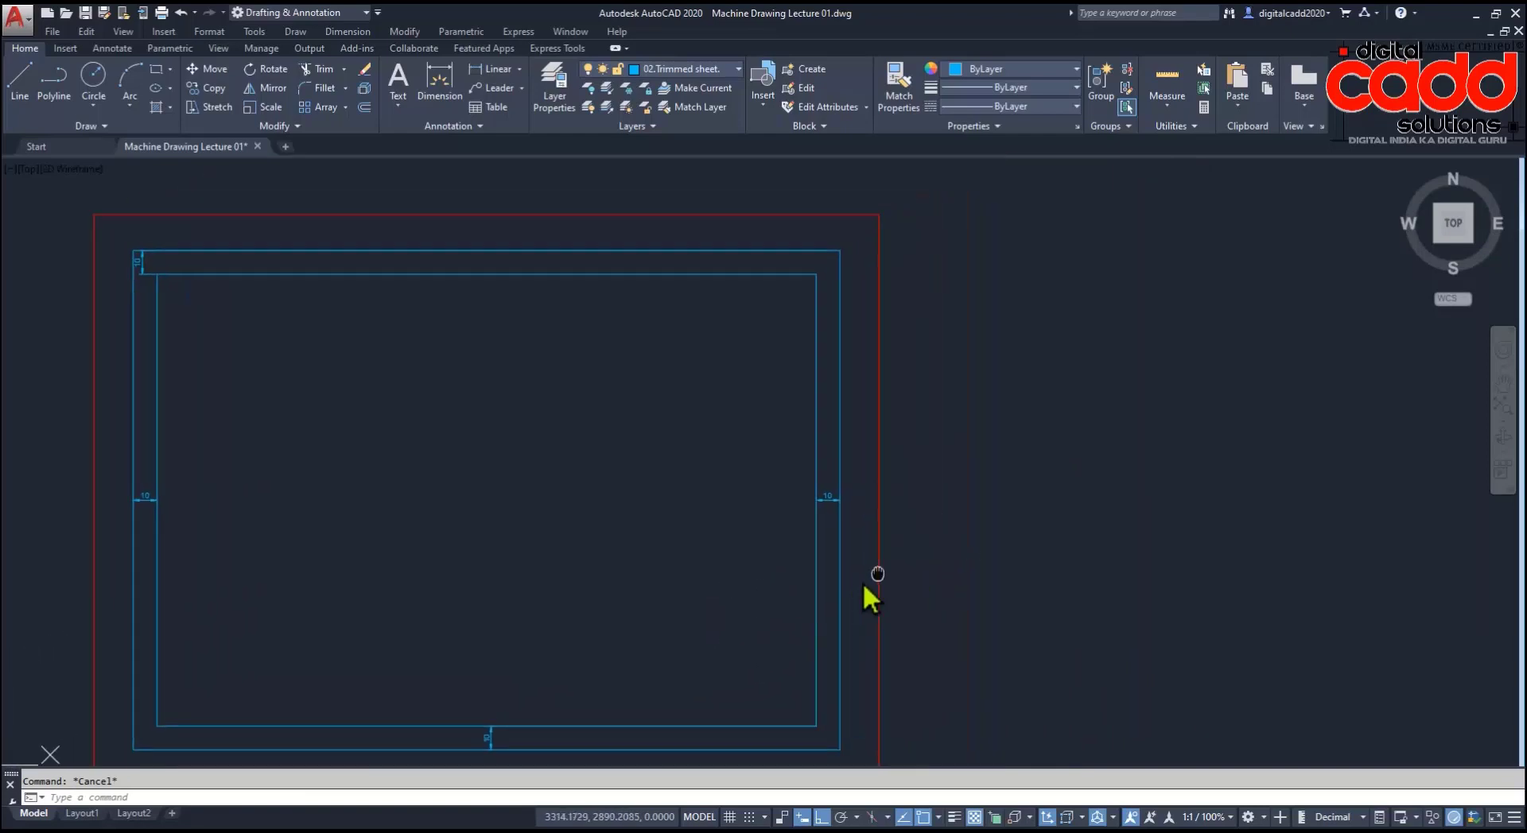
{"action": "left_click", "coordinate": [708, 70]}
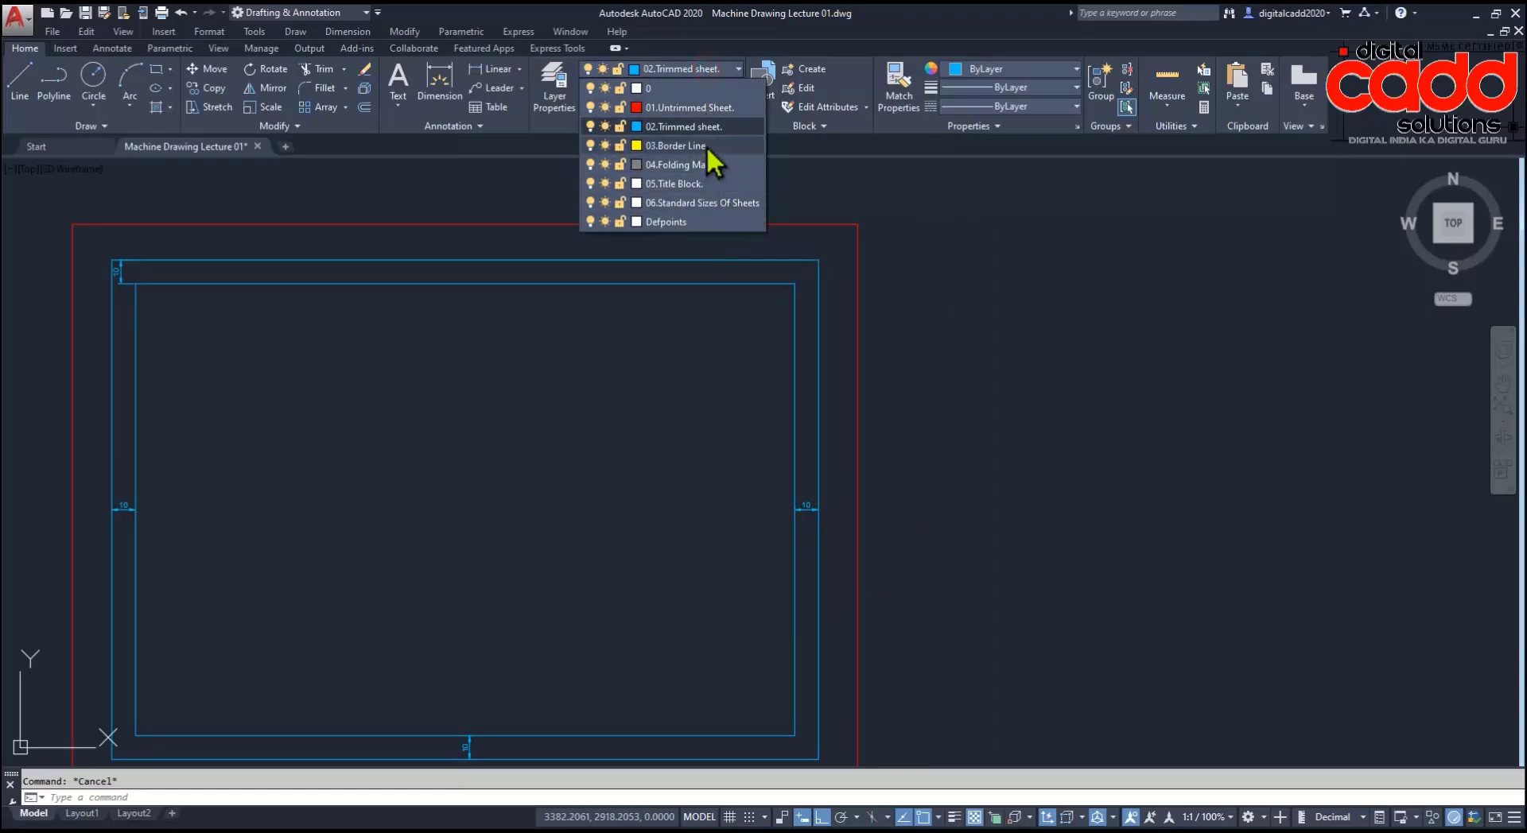
Step: Put the inner rectangle on layer 03.Border Line. and turn on lineweight display
{"action": "left_click", "coordinate": [645, 359]}
{"action": "middle_click_drag", "start_coordinate": [636, 585], "coordinate": [783, 514]}
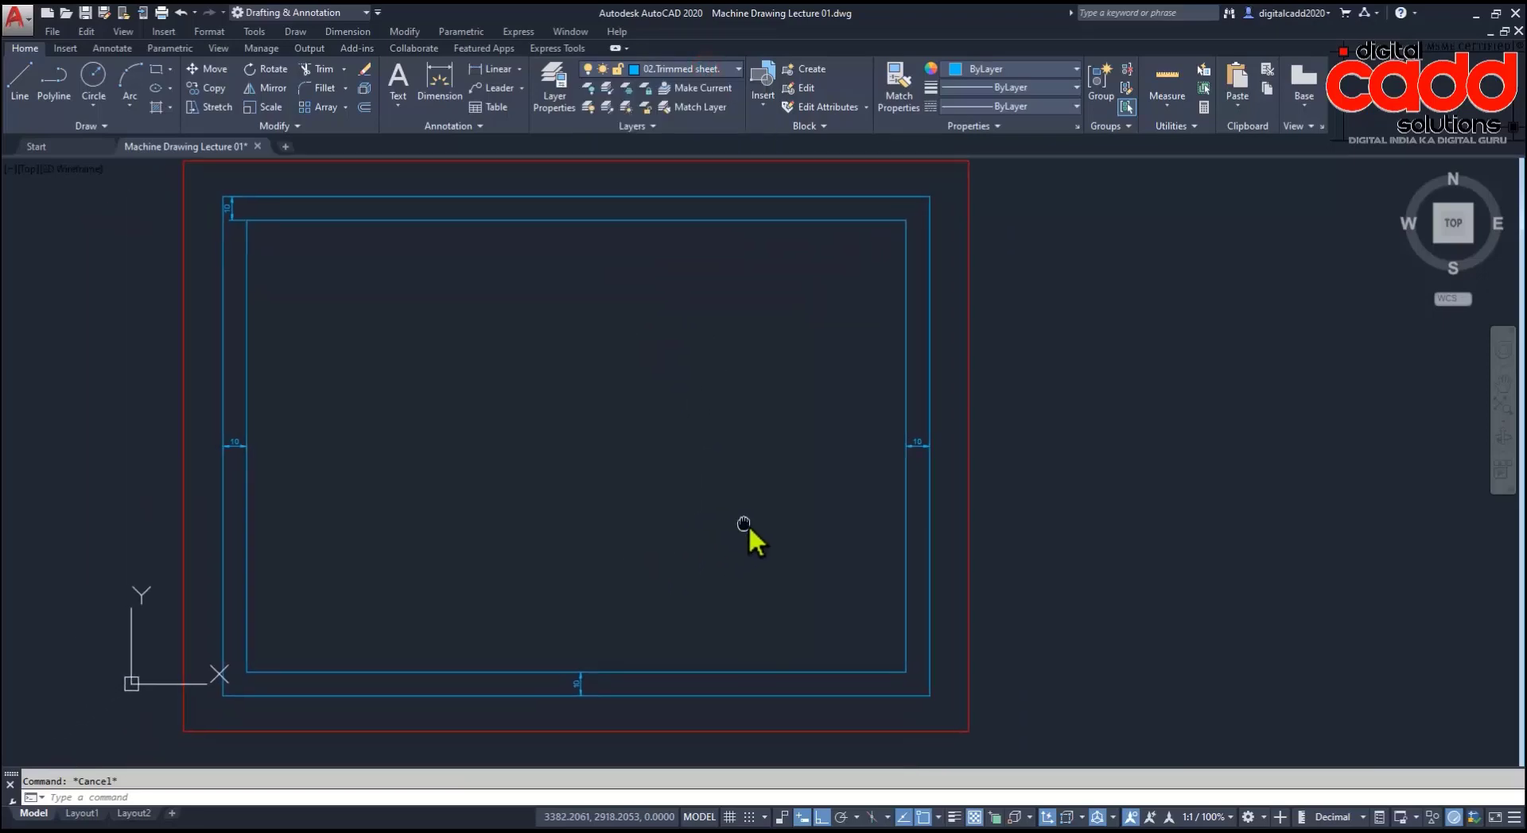
{"action": "left_click", "coordinate": [753, 664]}
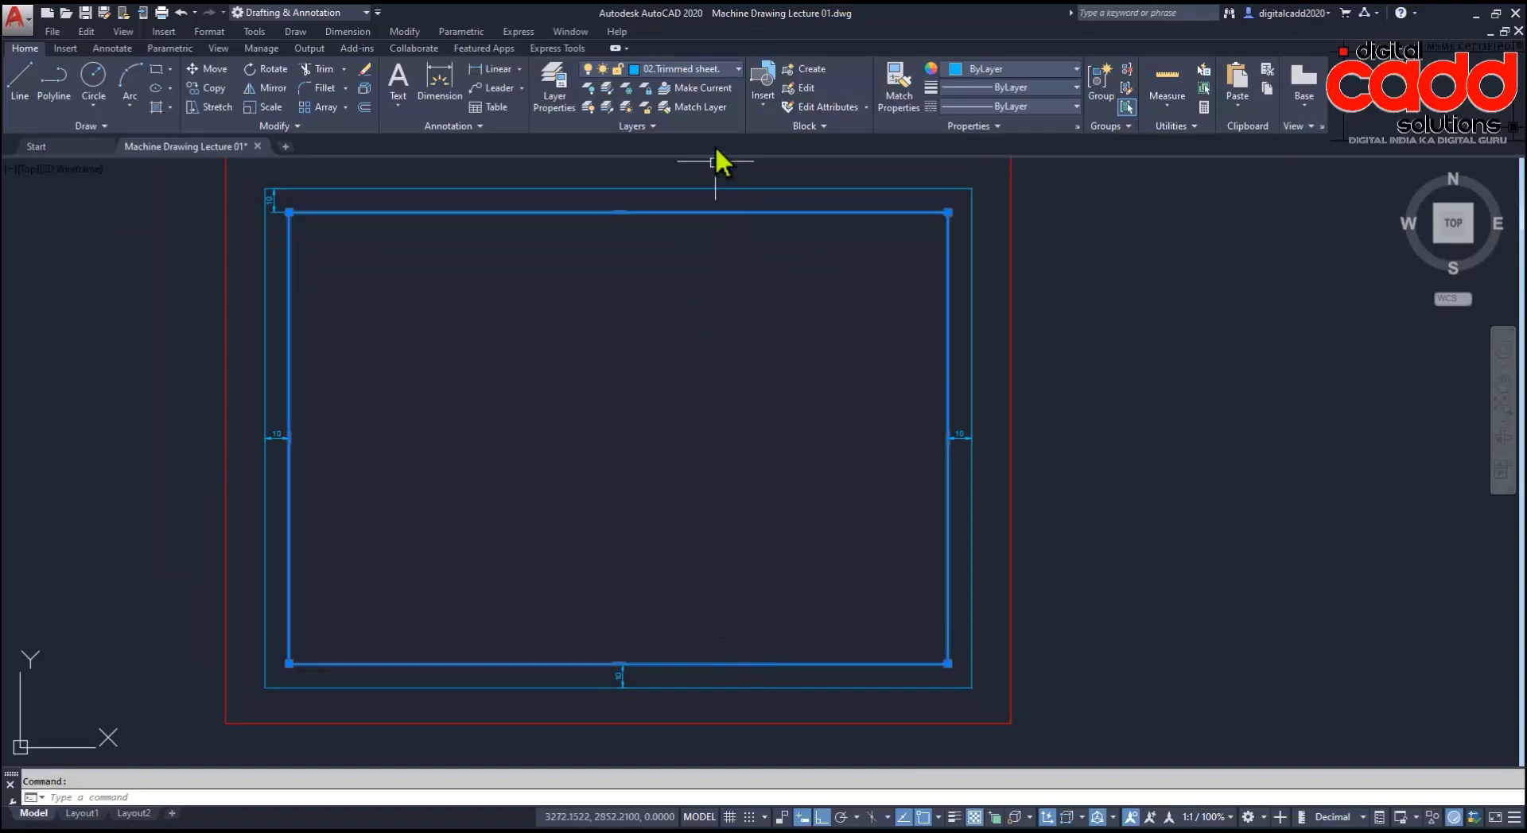
{"action": "left_click", "coordinate": [721, 68]}
{"action": "left_click", "coordinate": [680, 146]}
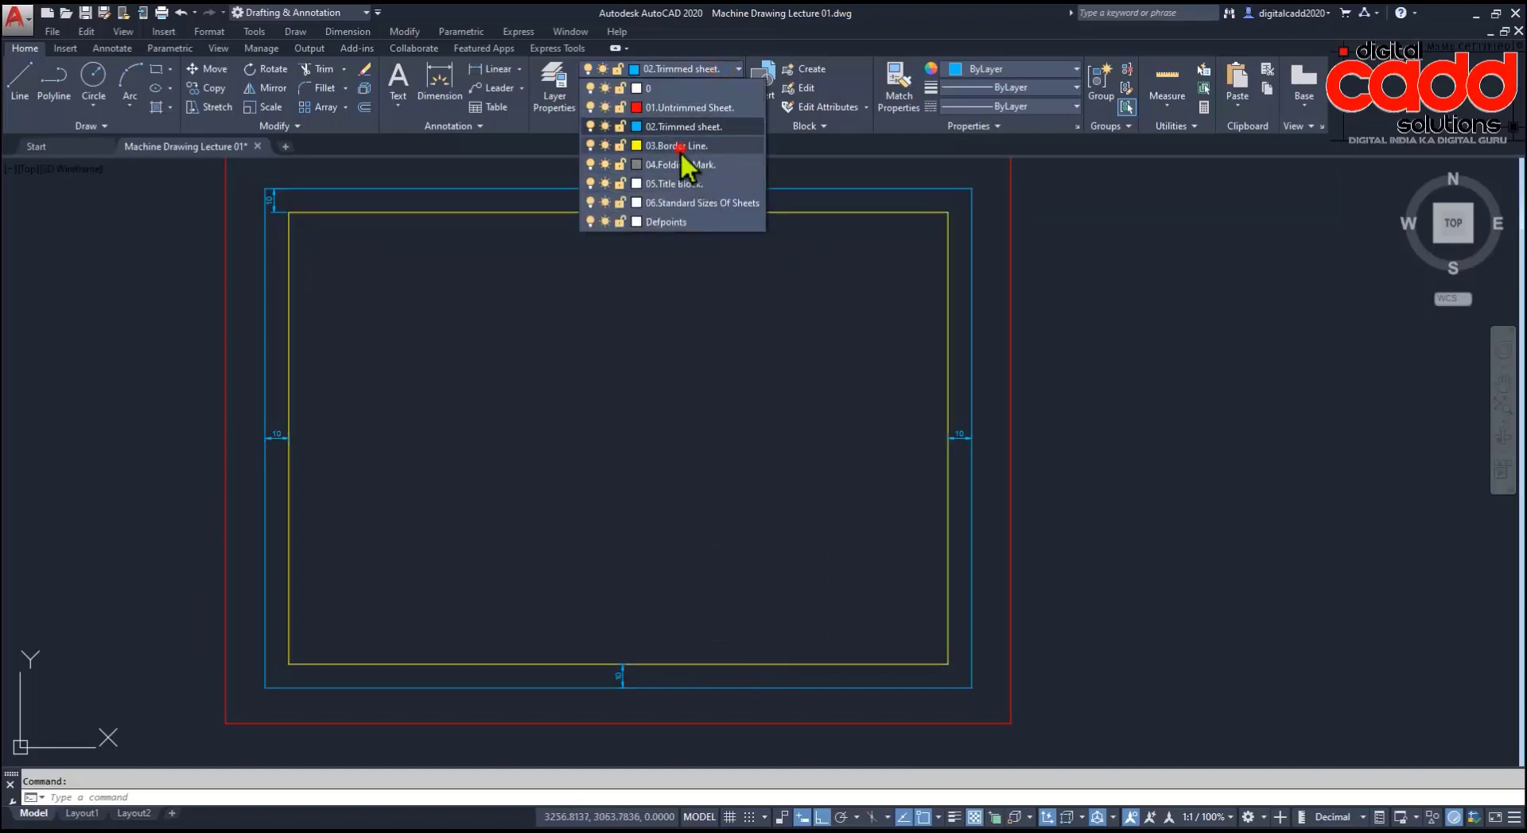
{"action": "left_click", "coordinate": [954, 817]}
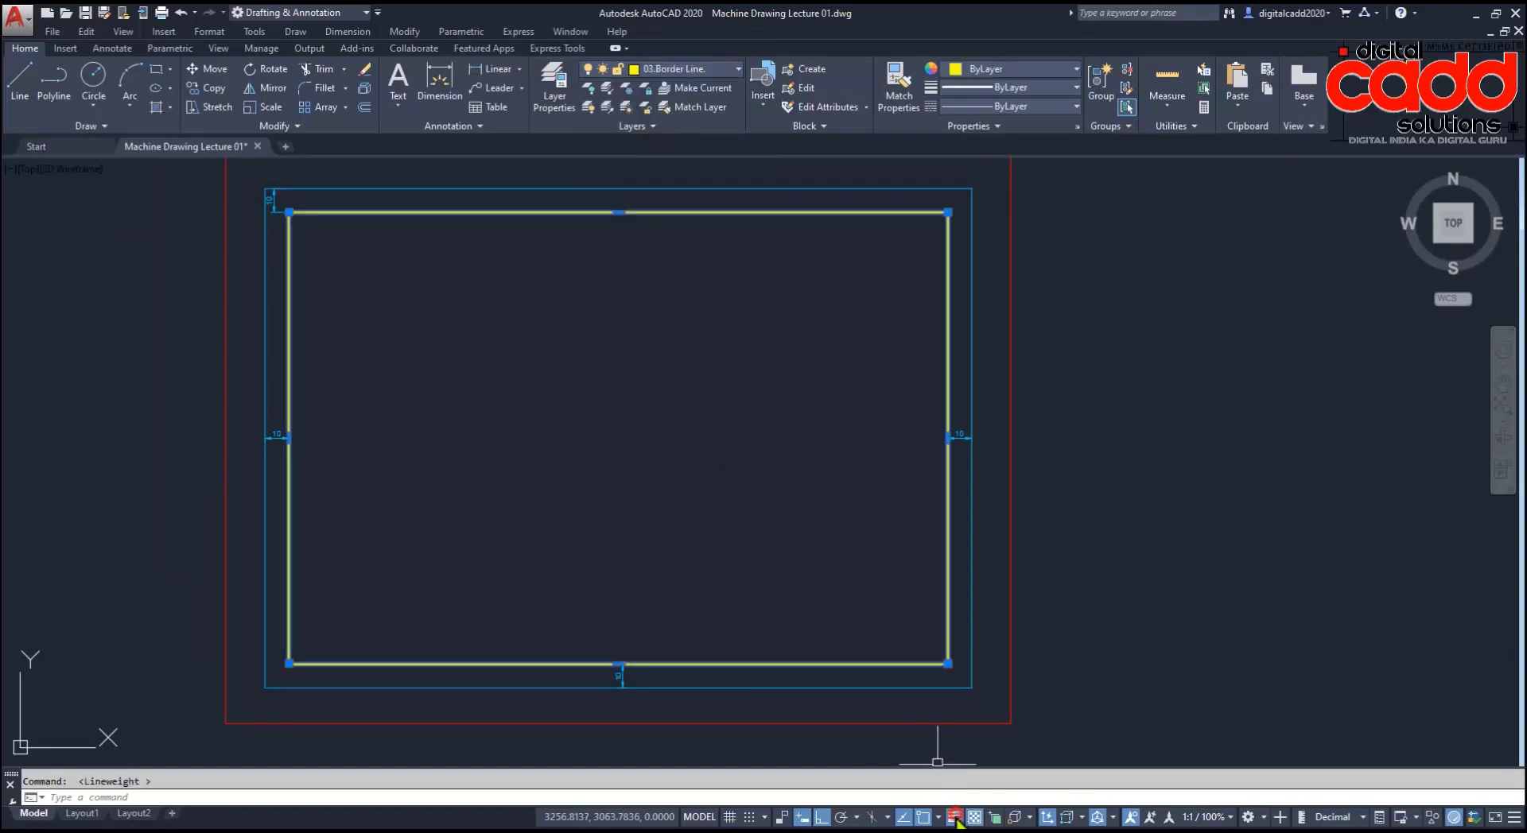
{"action": "key", "text": "Escape"}
Step: Change the 03.Border Line. layer colour to white
{"action": "middle_click_drag", "start_coordinate": [920, 522], "coordinate": [1101, 670]}
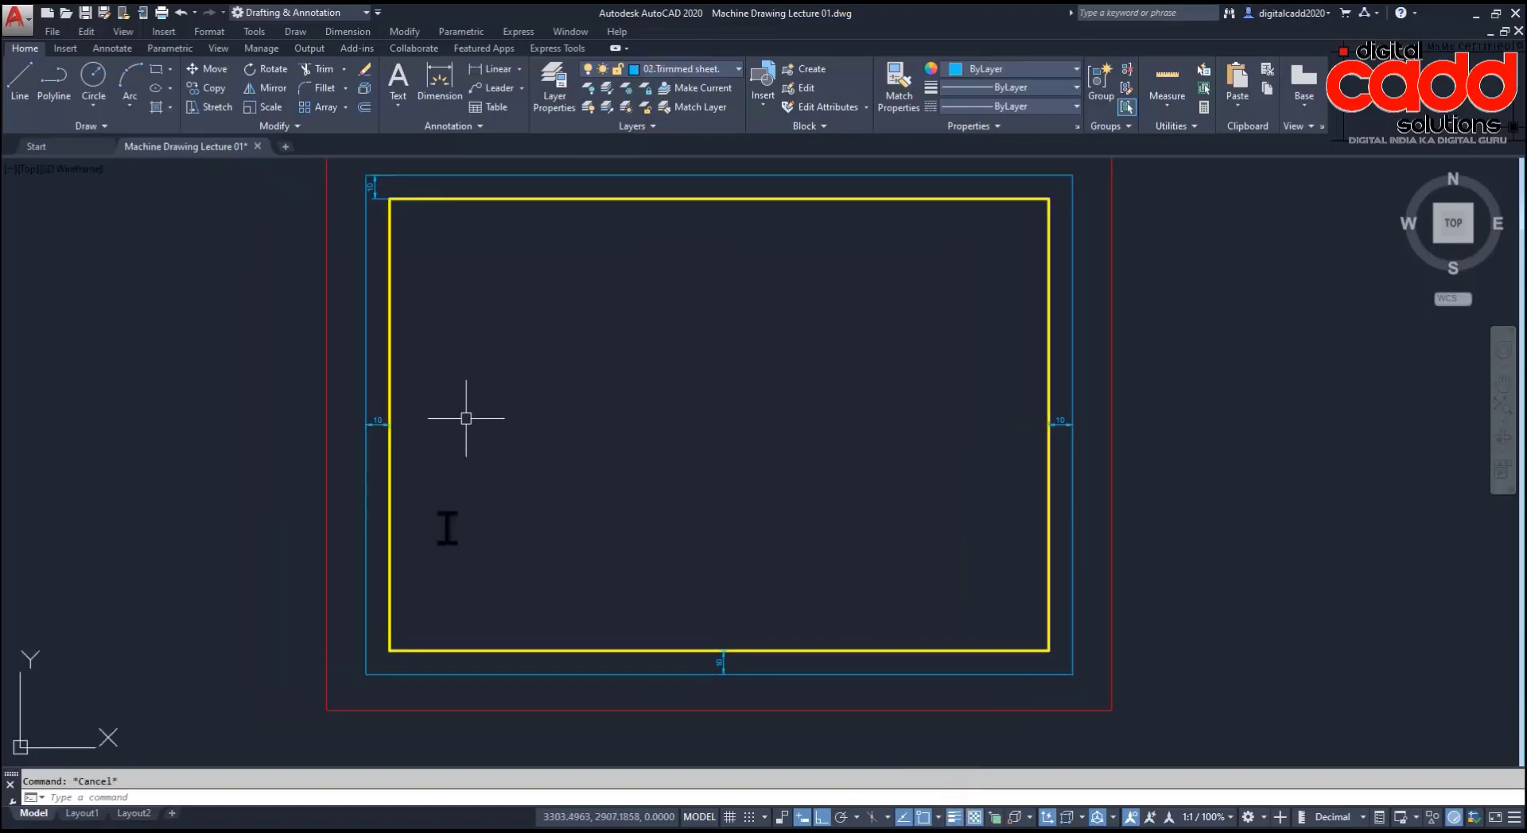
{"action": "left_click", "coordinate": [1025, 650]}
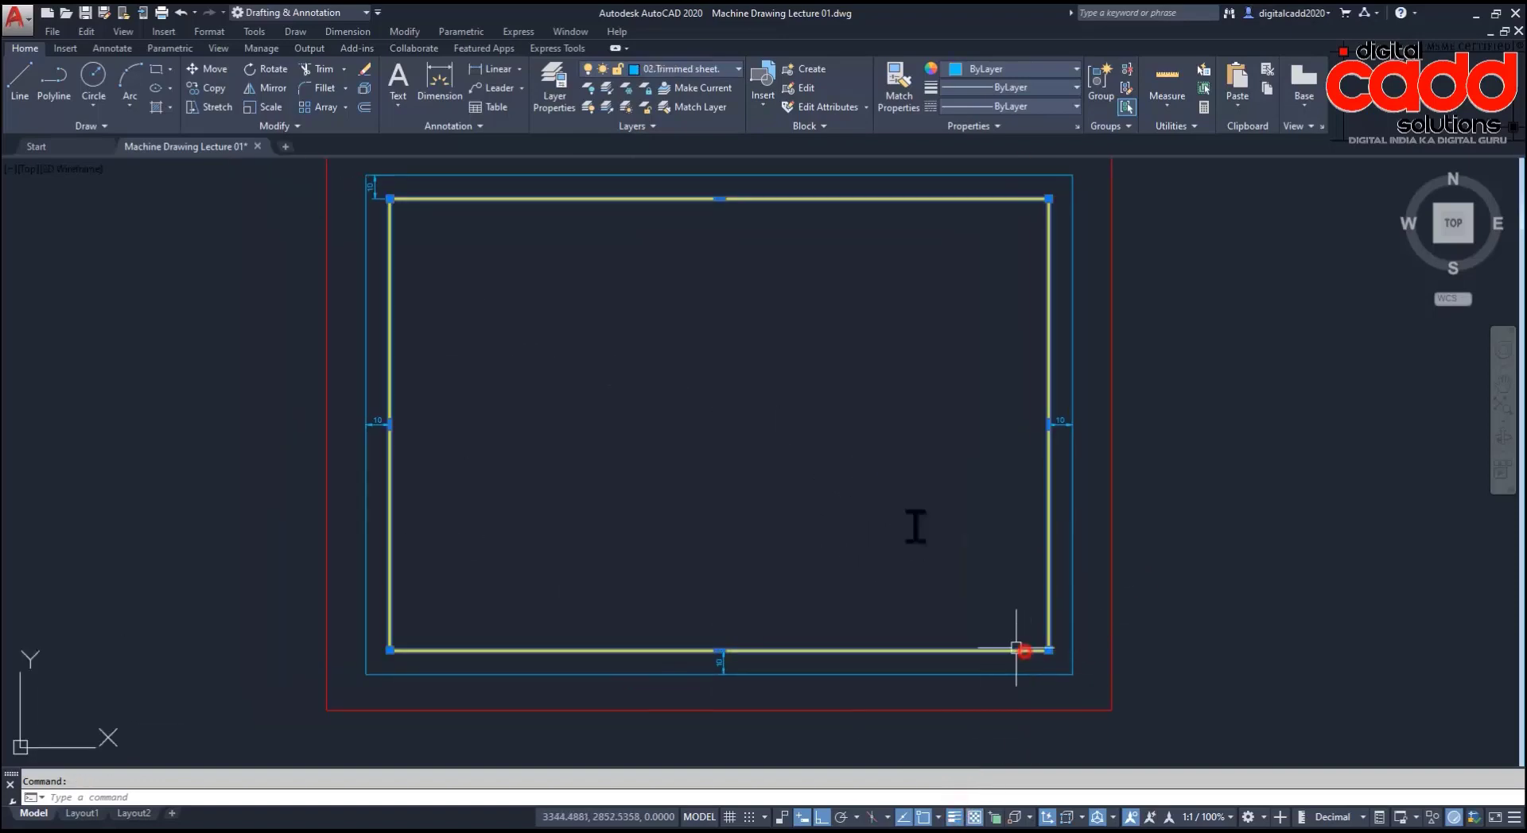
{"action": "left_click", "coordinate": [700, 70]}
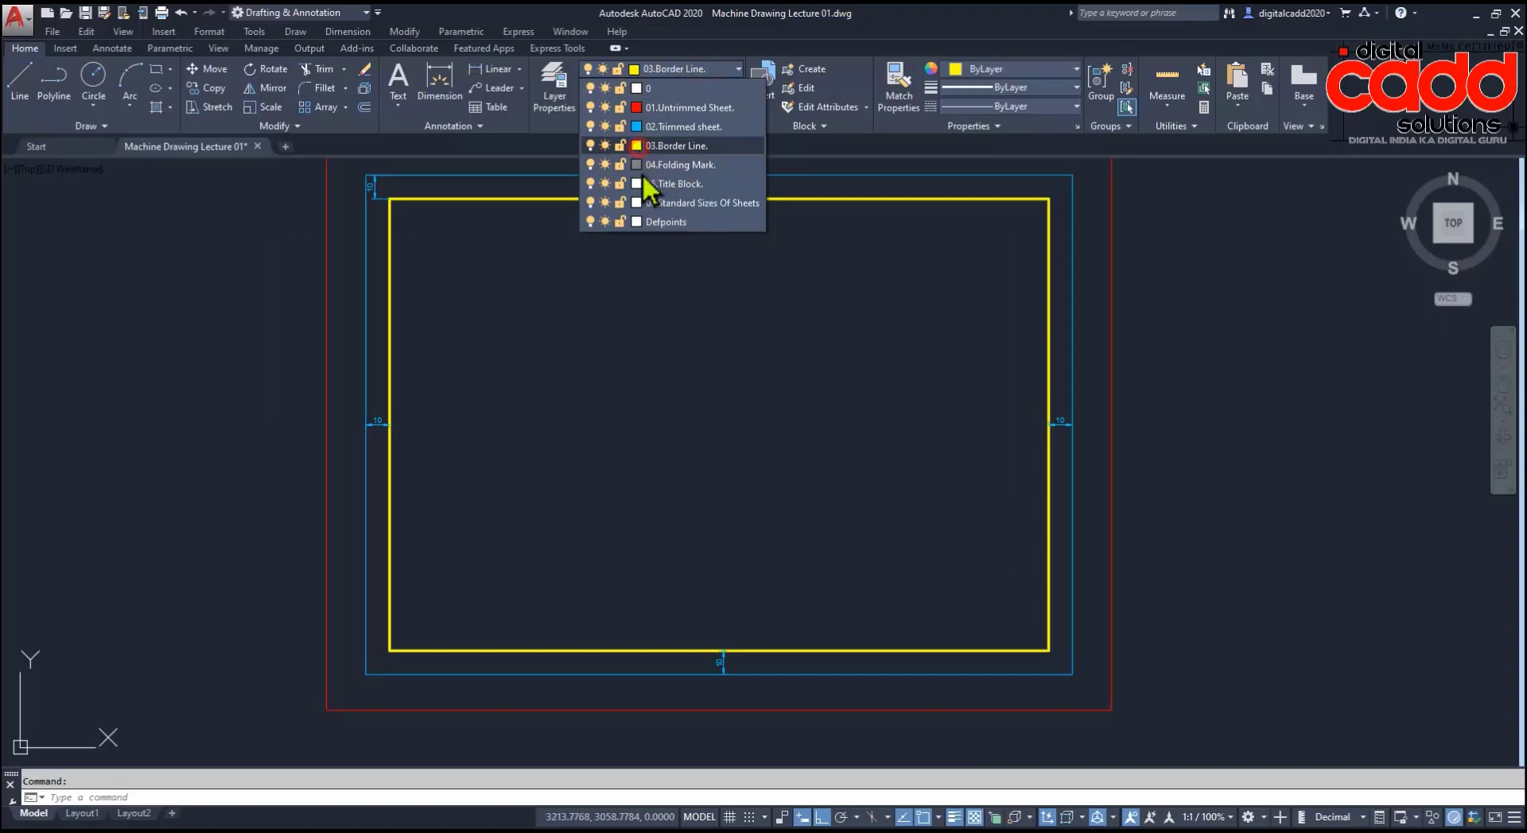
{"action": "left_click", "coordinate": [724, 457]}
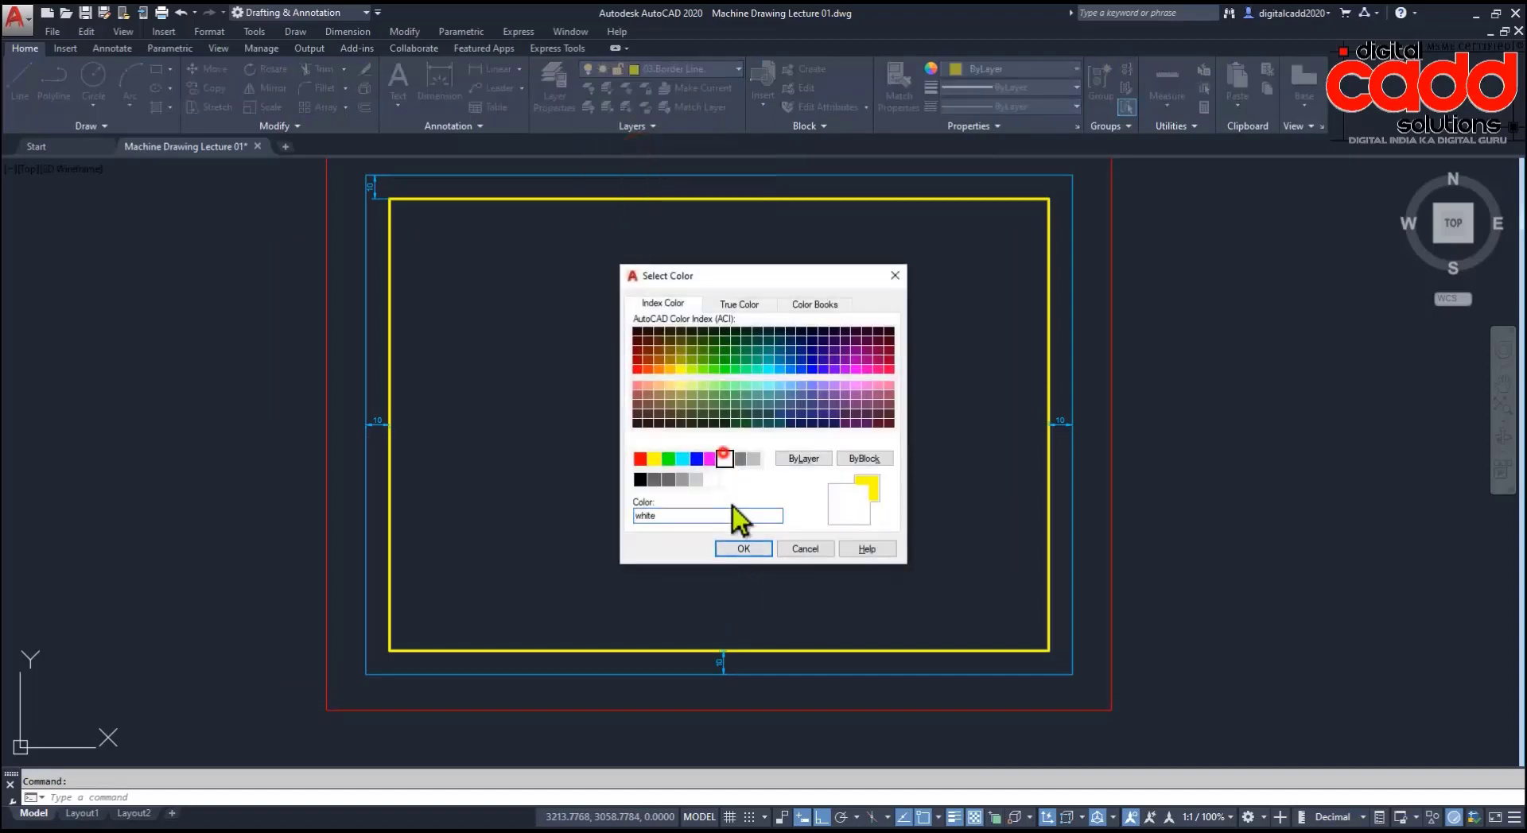
{"action": "left_click", "coordinate": [742, 548]}
{"action": "key", "text": "Escape"}
{"action": "middle_click_drag", "start_coordinate": [845, 569], "coordinate": [762, 600]}
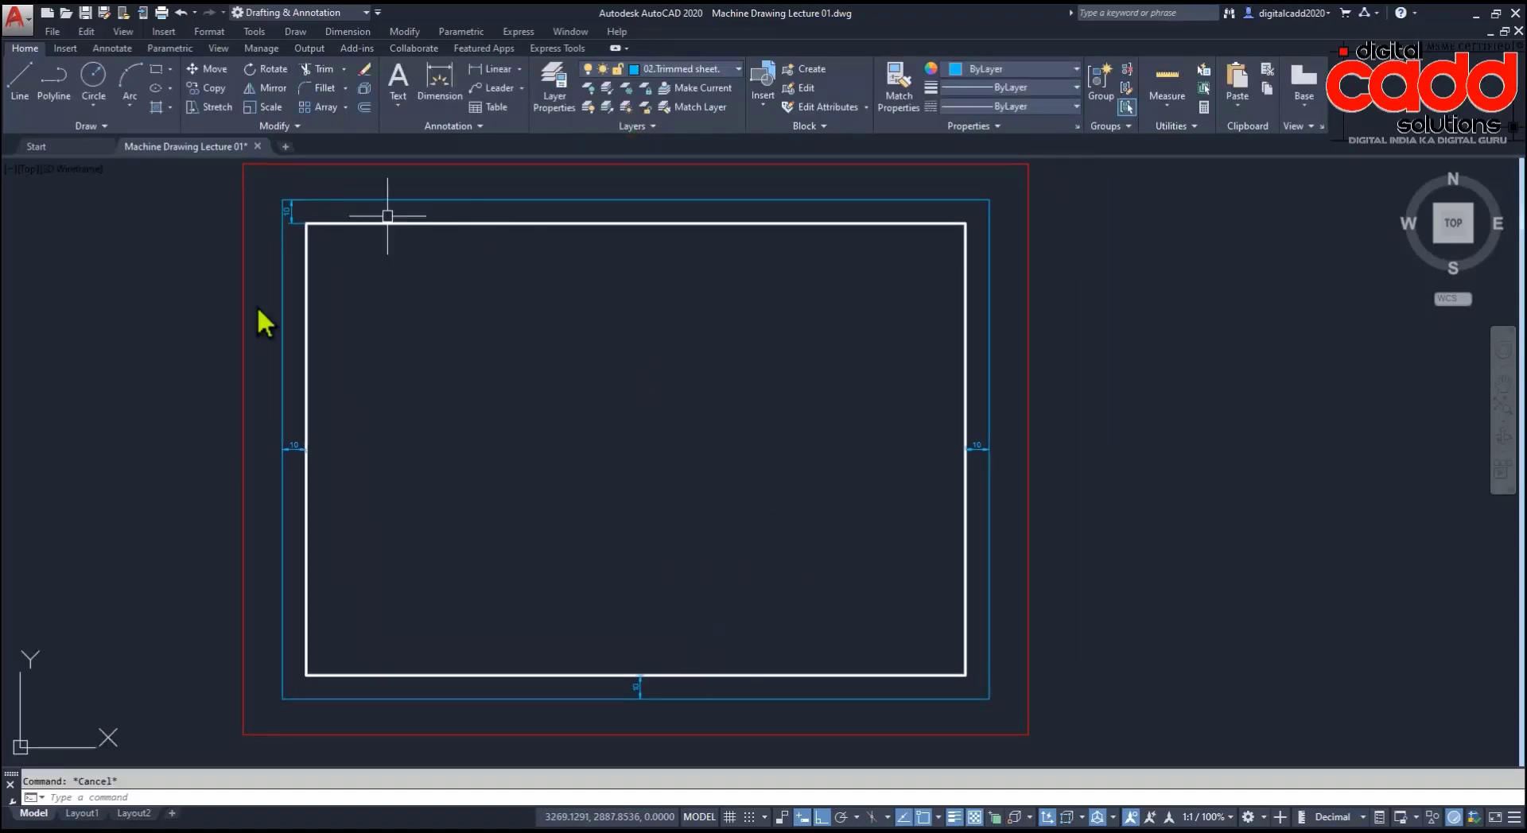
{"action": "middle_click_drag", "start_coordinate": [792, 699], "coordinate": [823, 690]}
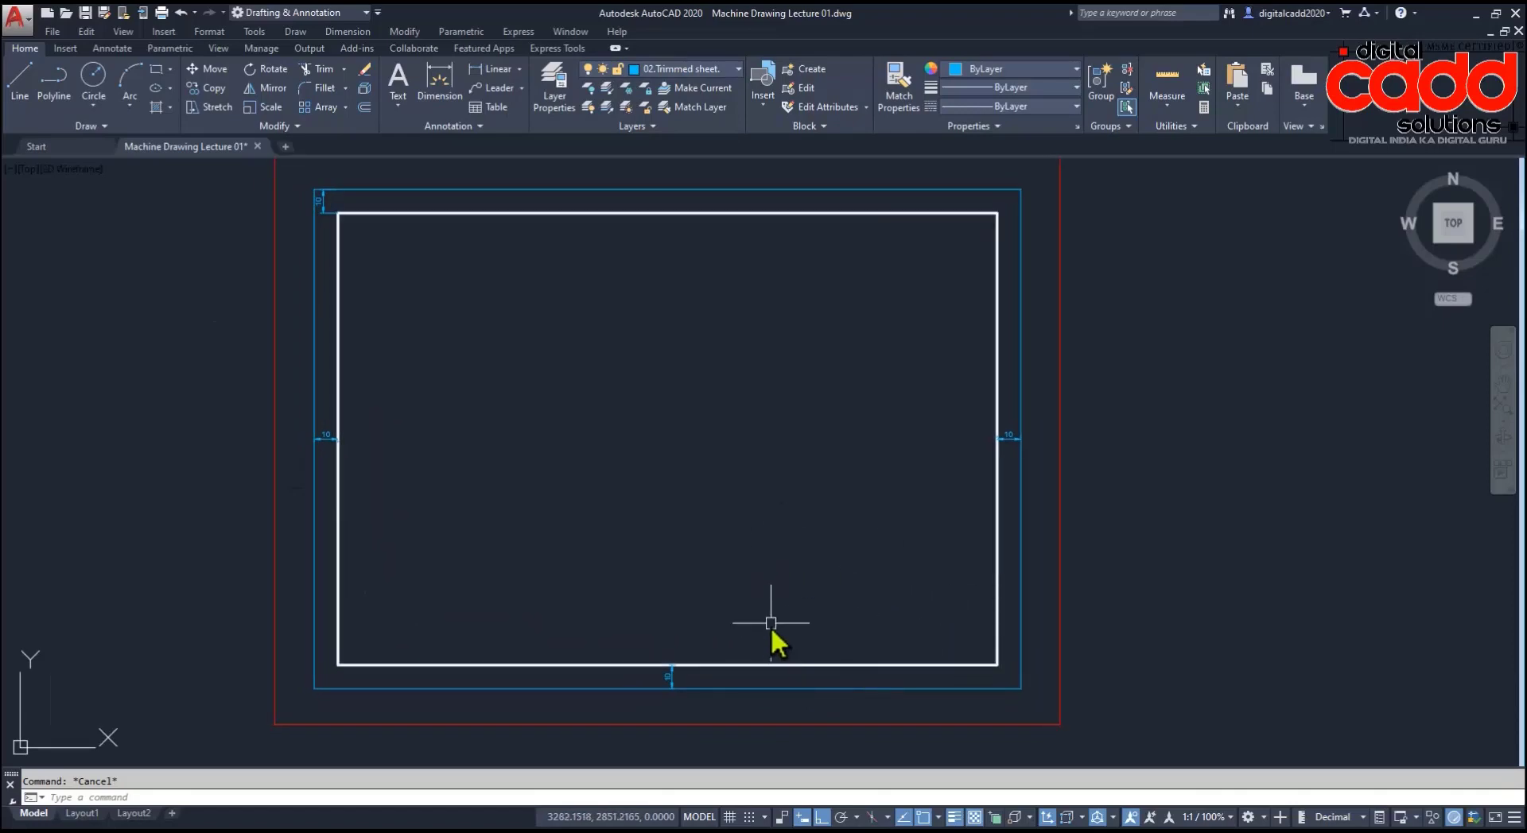
{"action": "middle_click_drag", "start_coordinate": [771, 624], "coordinate": [786, 622]}
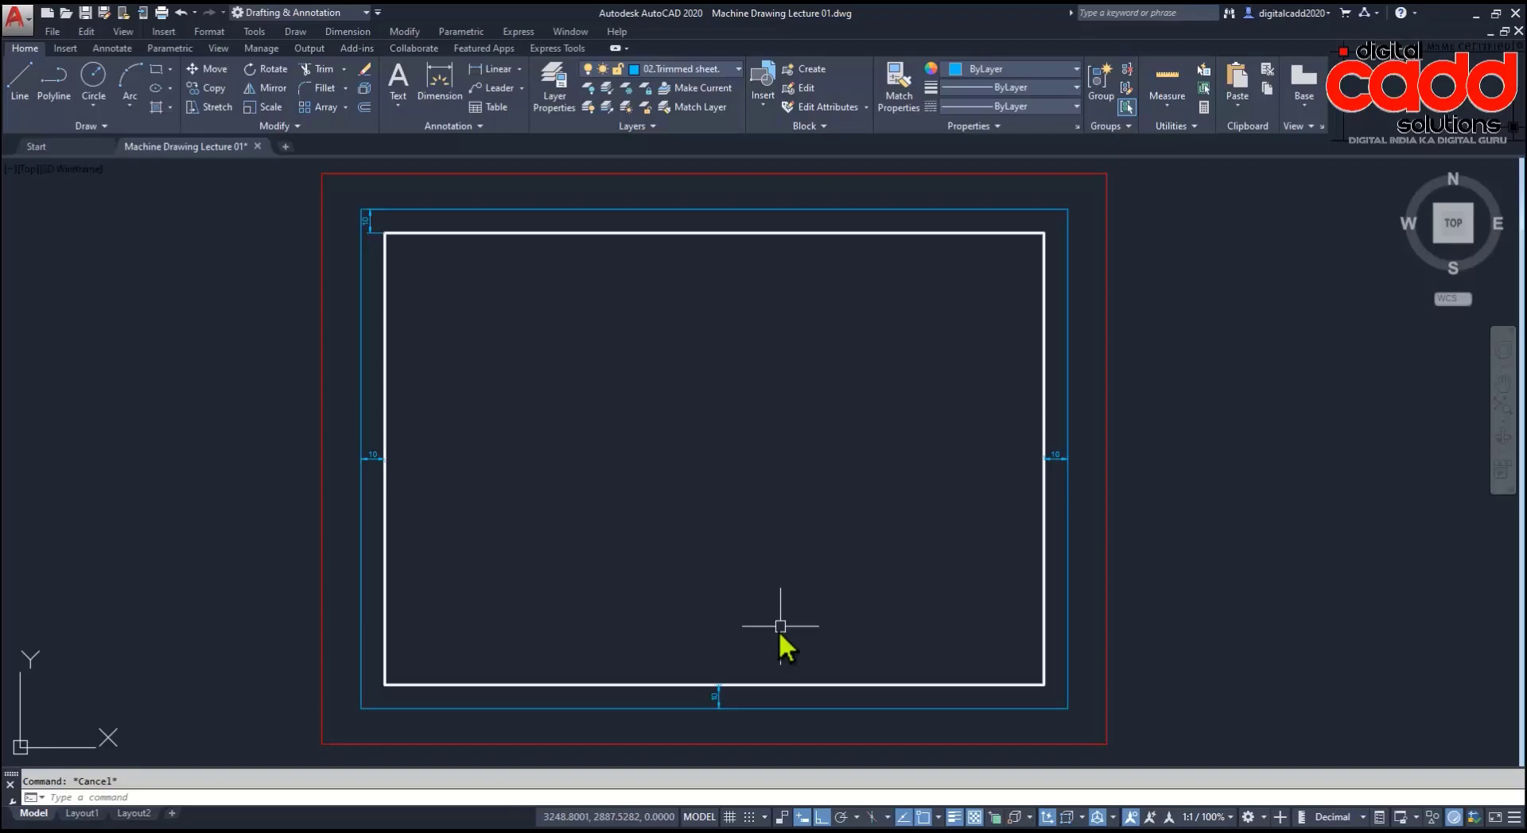
{"action": "middle_click_drag", "start_coordinate": [778, 596], "coordinate": [719, 582]}
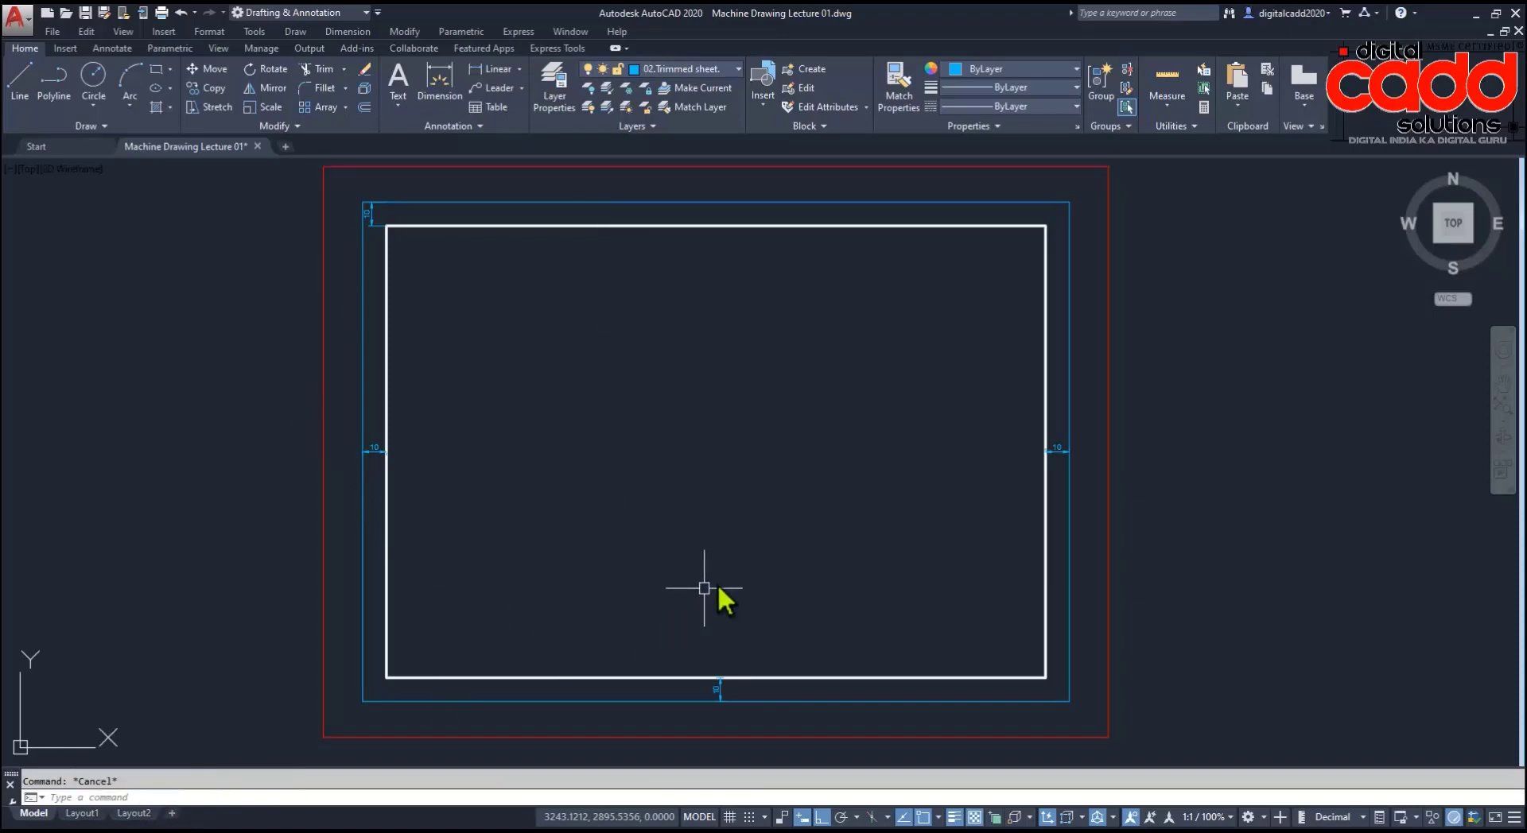
{"action": "middle_click_drag", "start_coordinate": [716, 597], "coordinate": [652, 588]}
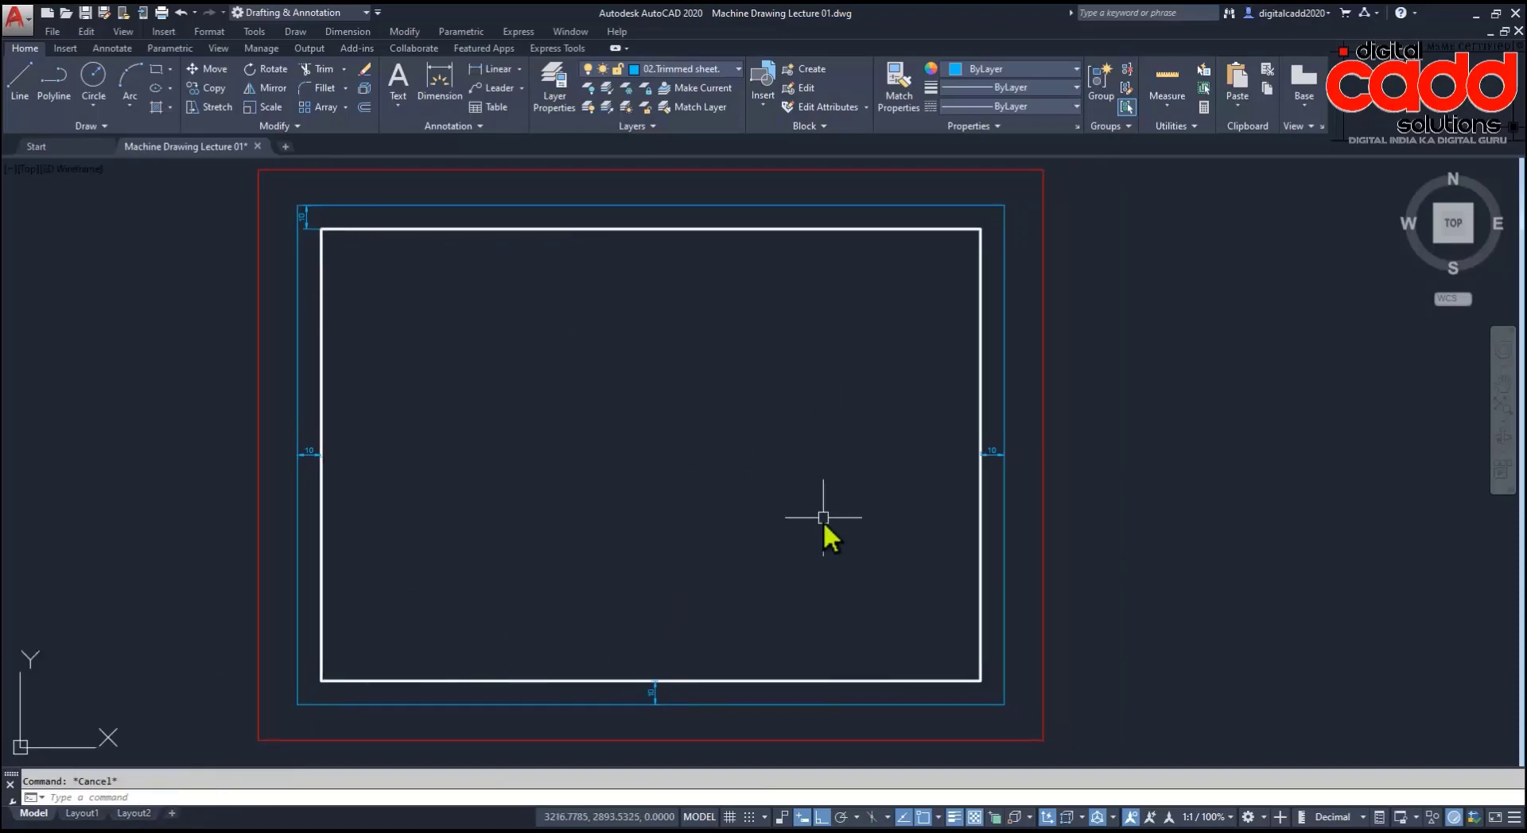
{"action": "middle_click_drag", "start_coordinate": [835, 518], "coordinate": [676, 534]}
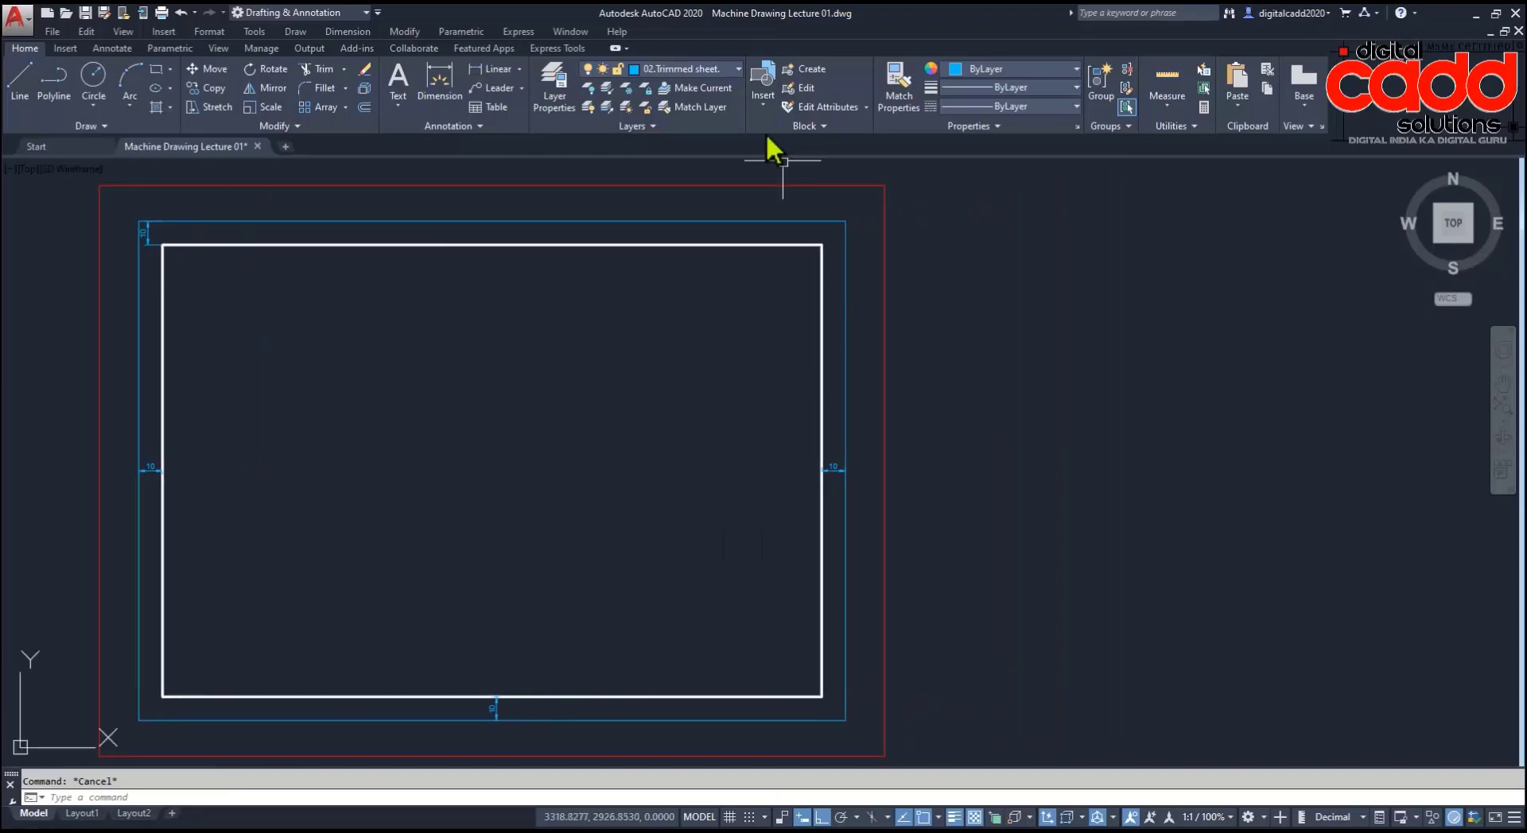
Step: Add leader labels 'Untrimmed Sheet' and 'Trimmed Sheet' pointing at the red and blue outlines
{"action": "left_click", "coordinate": [495, 88]}
{"action": "left_click", "coordinate": [885, 292]}
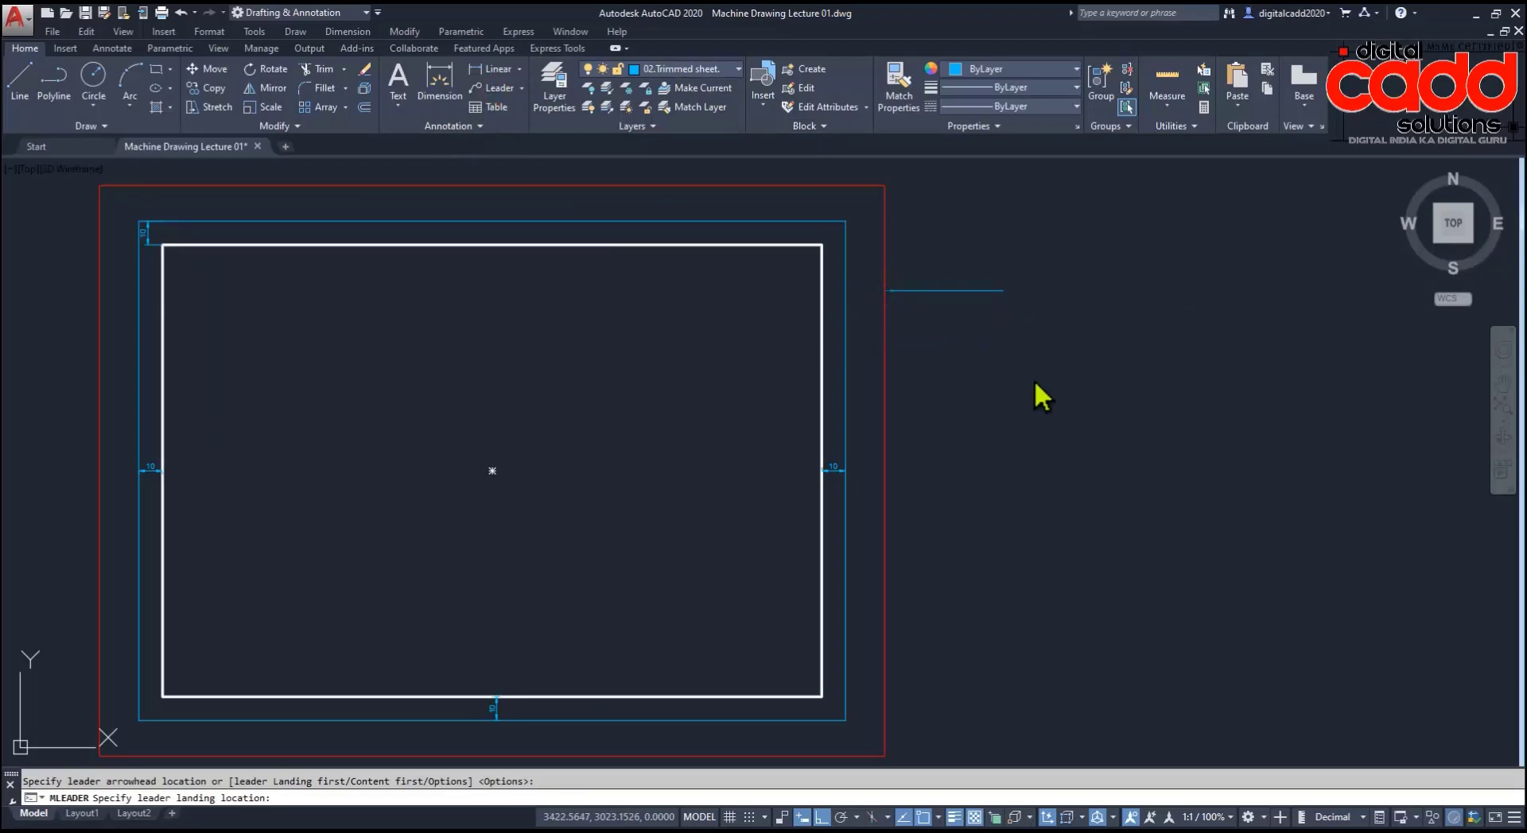
{"action": "left_click", "coordinate": [1003, 292]}
{"action": "type", "text": "Untrim"}
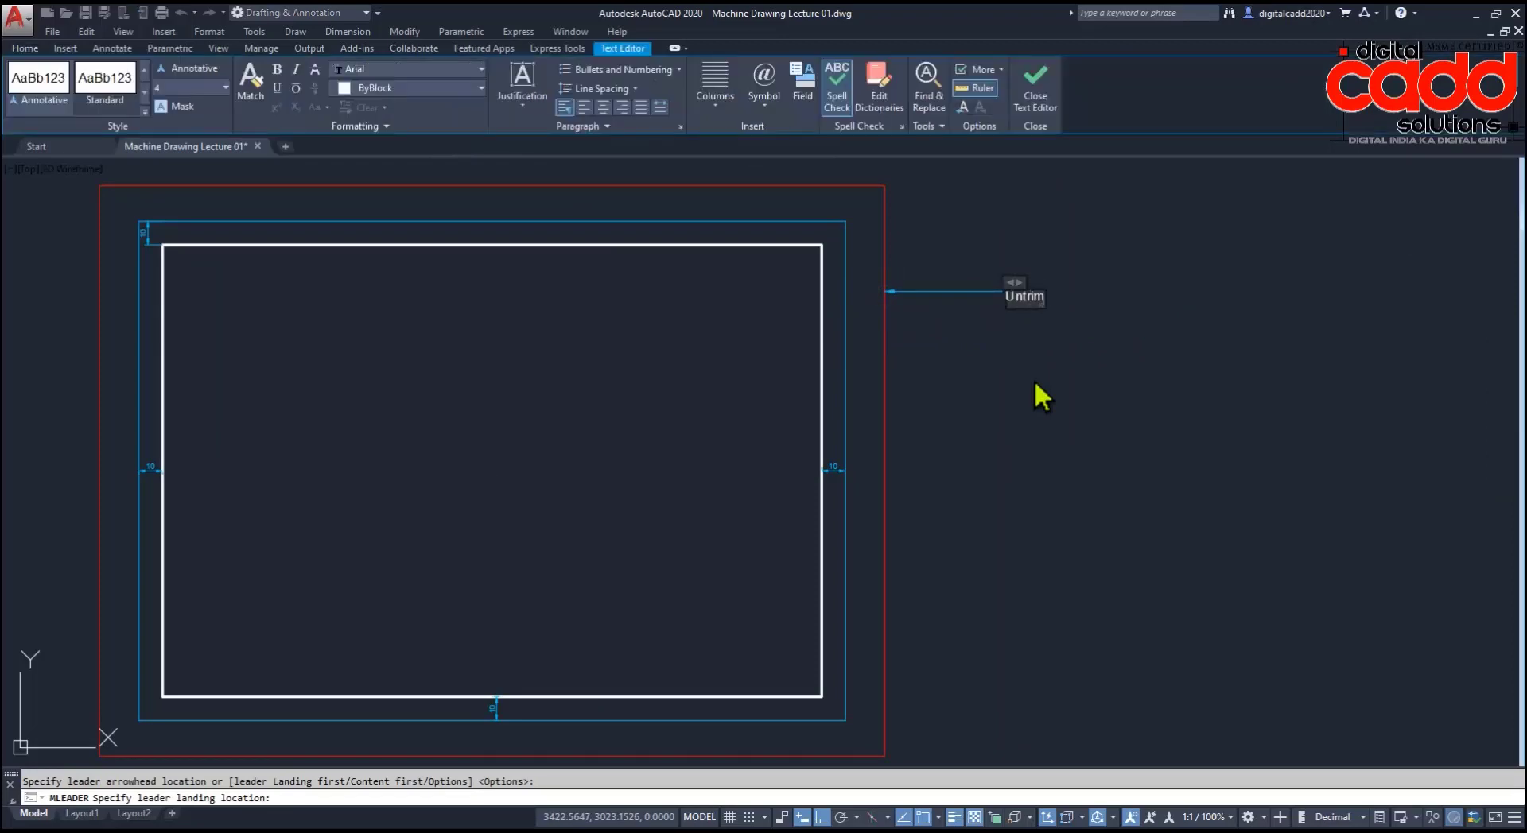
{"action": "type", "text": "med S"}
{"action": "type", "text": "heet"}
{"action": "left_click", "coordinate": [1032, 385]}
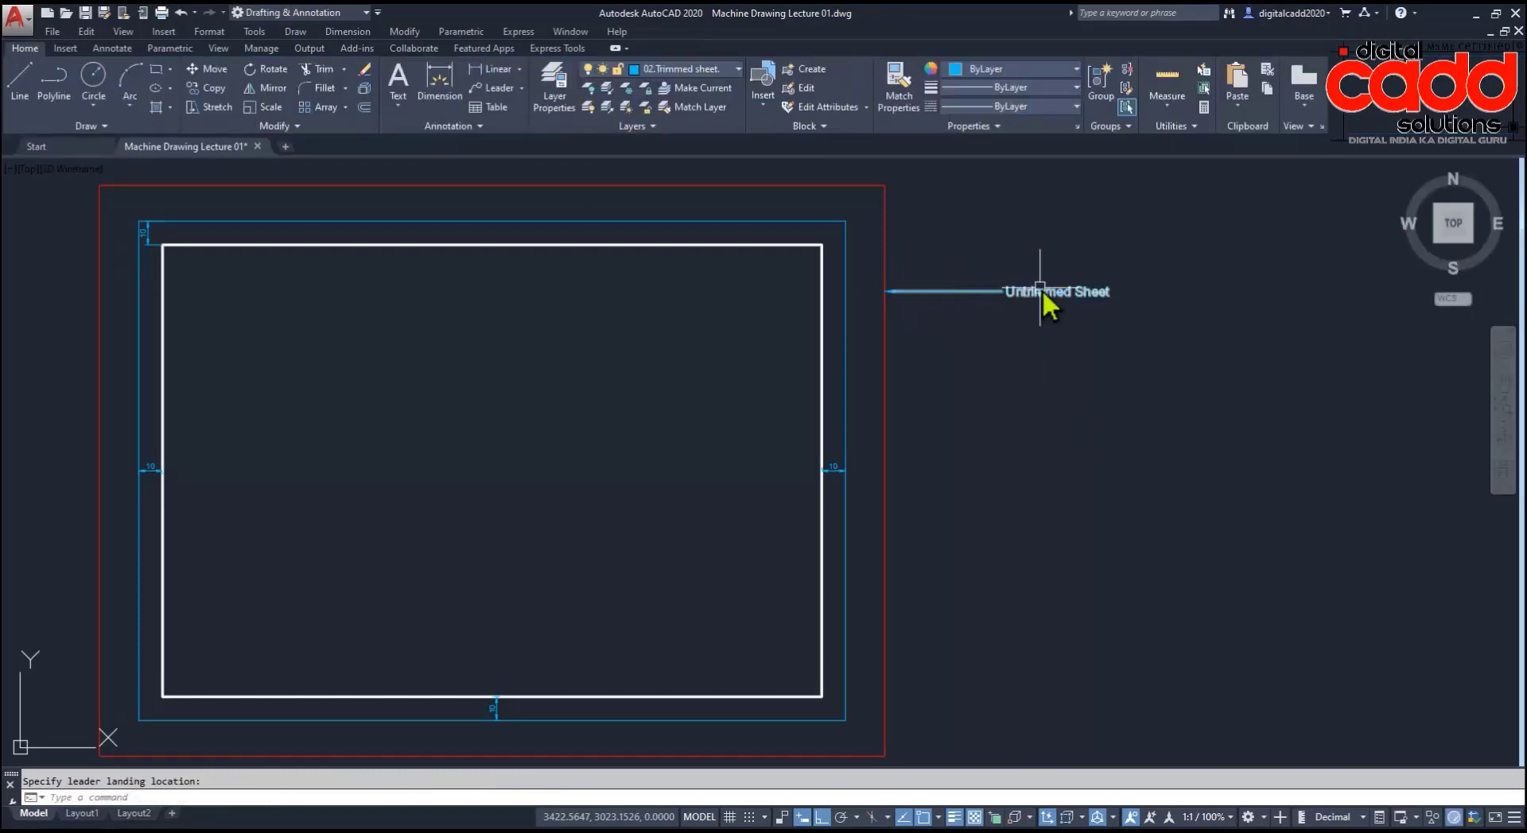
{"action": "key", "text": "Return"}
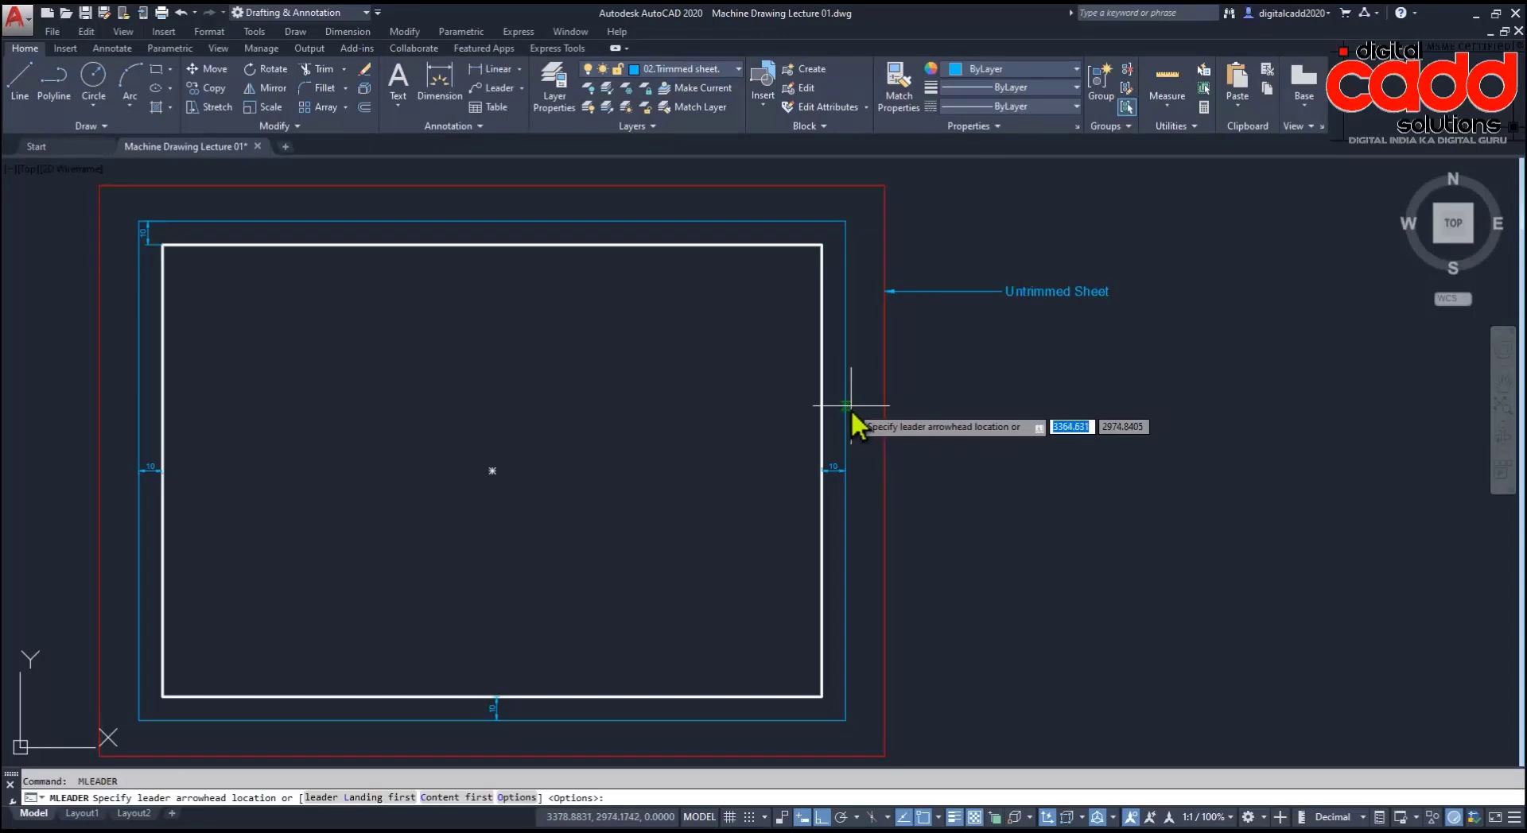
{"action": "left_click", "coordinate": [847, 407]}
{"action": "left_click", "coordinate": [1021, 445]}
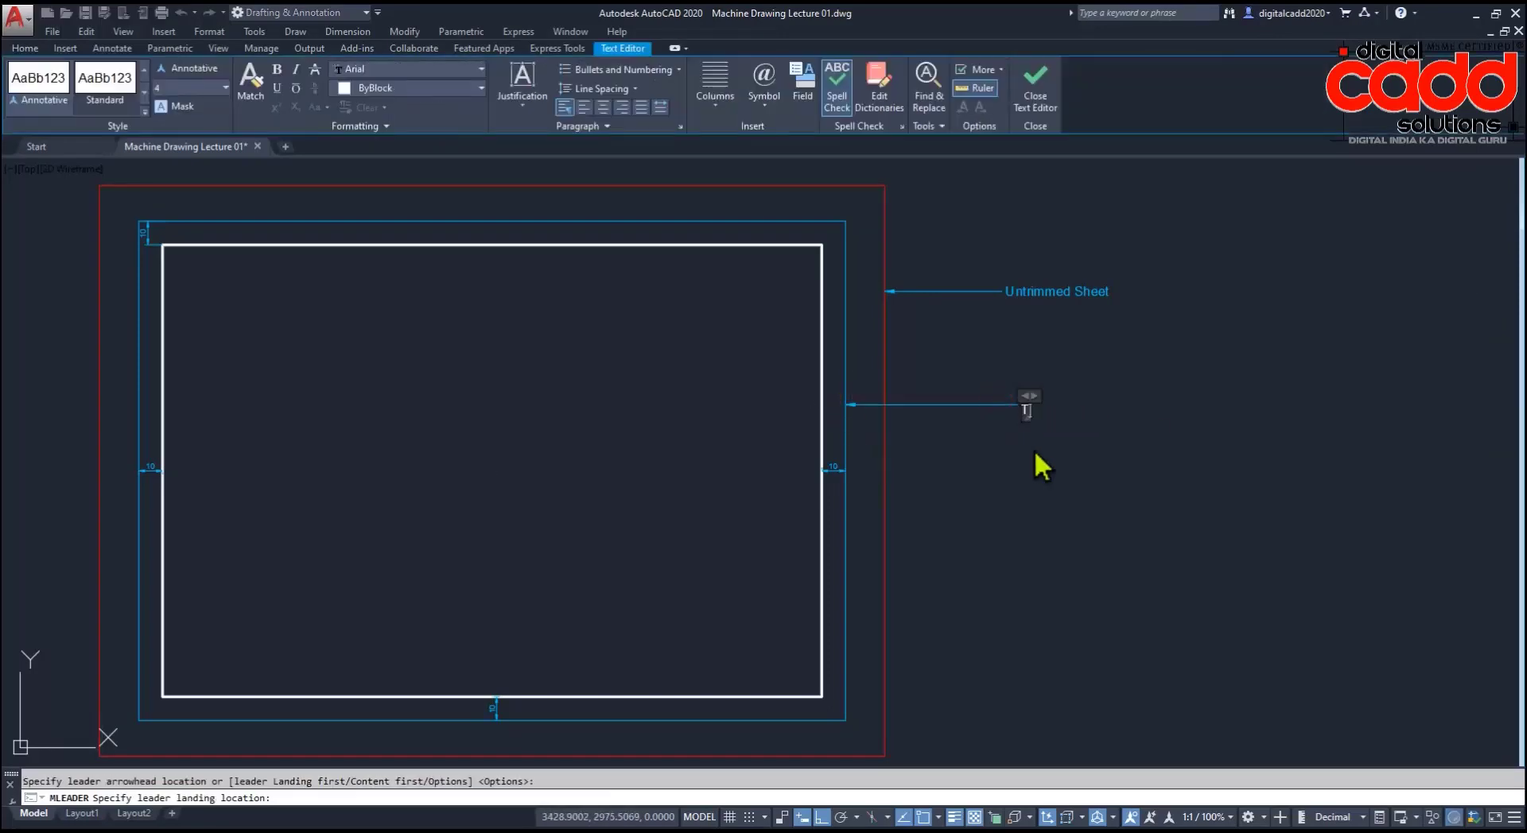
{"action": "type", "text": "Trimmed "}
{"action": "type", "text": "Shee"}
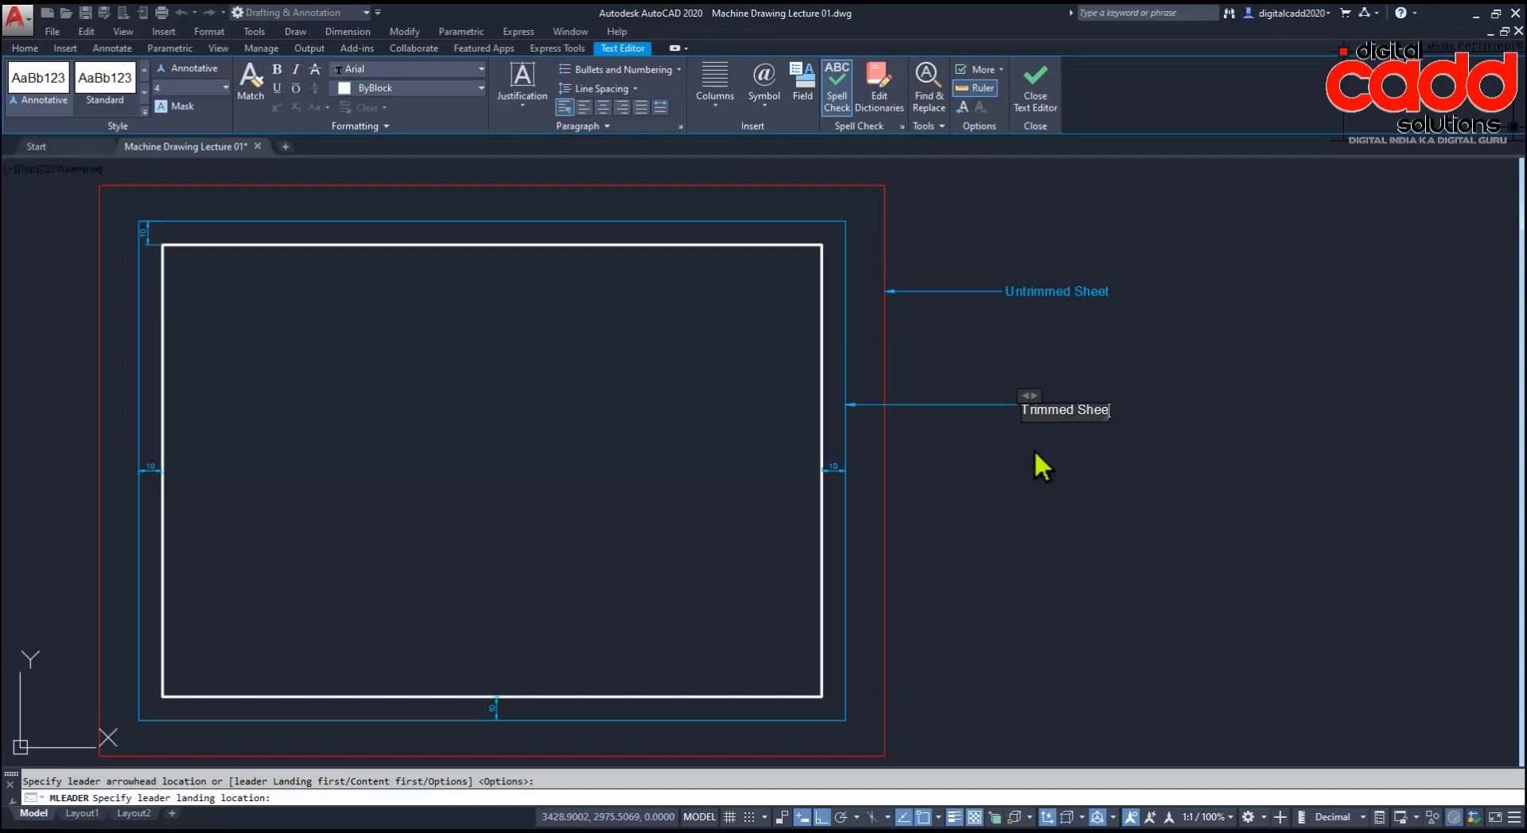
{"action": "type", "text": "t"}
{"action": "left_click", "coordinate": [1147, 437]}
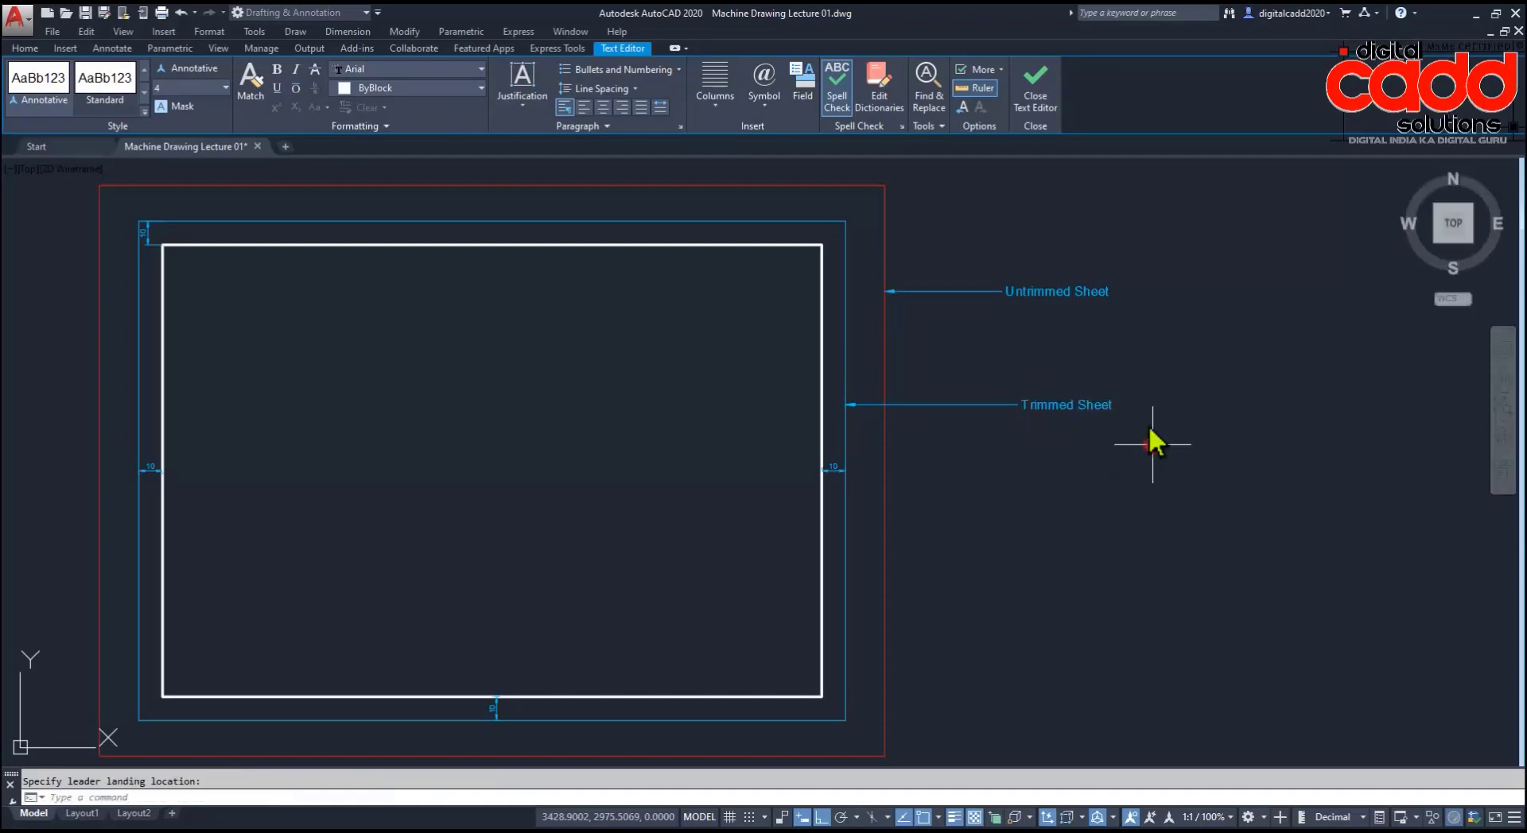
Step: Add leader labels 'Margine' and 'Margine Line' for the margin and border lines
{"action": "key", "text": "Return"}
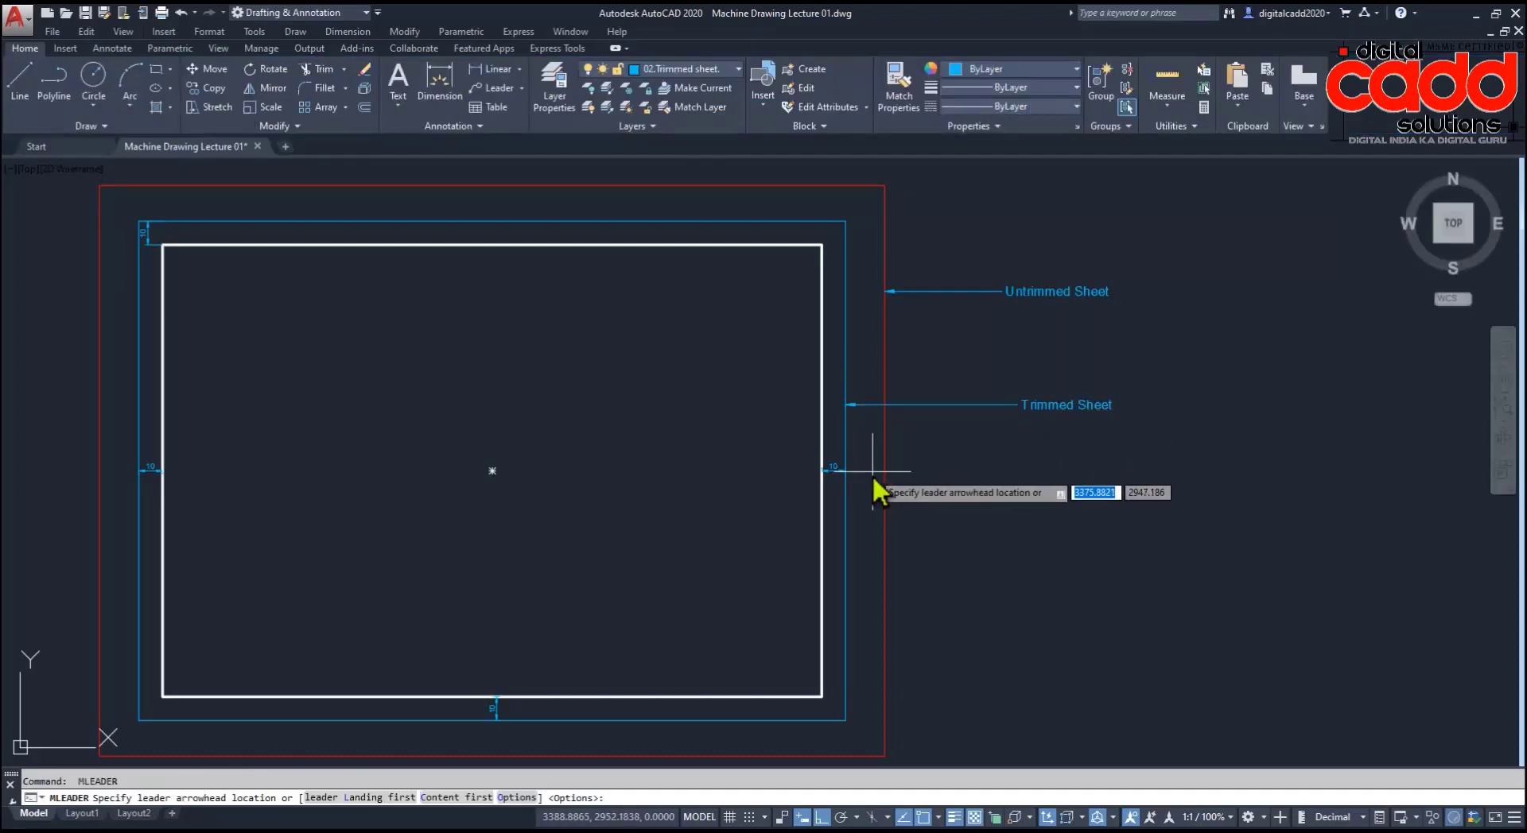
{"action": "left_click", "coordinate": [872, 475]}
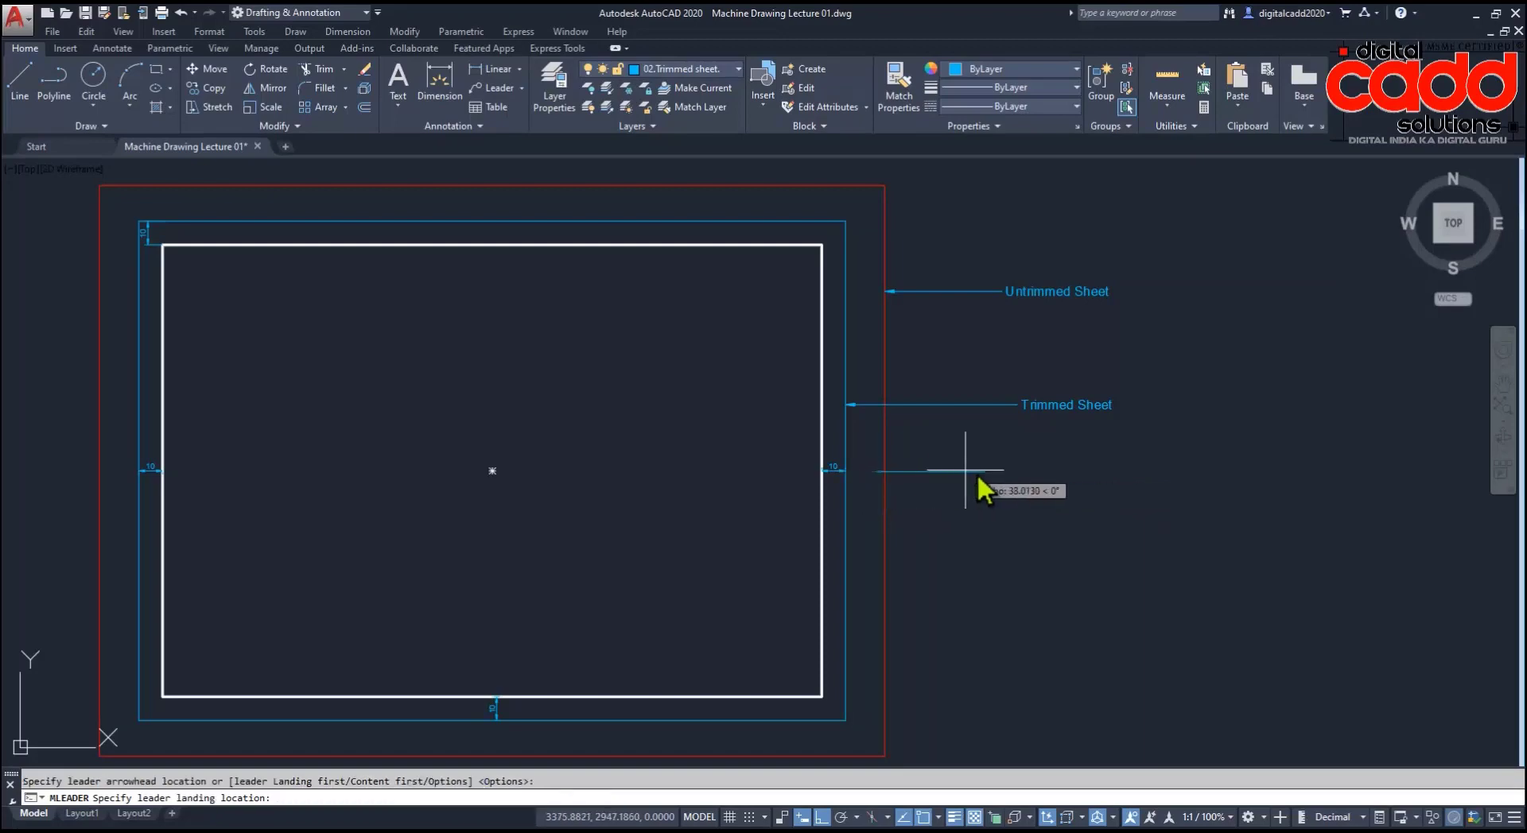
{"action": "left_click", "coordinate": [1042, 471]}
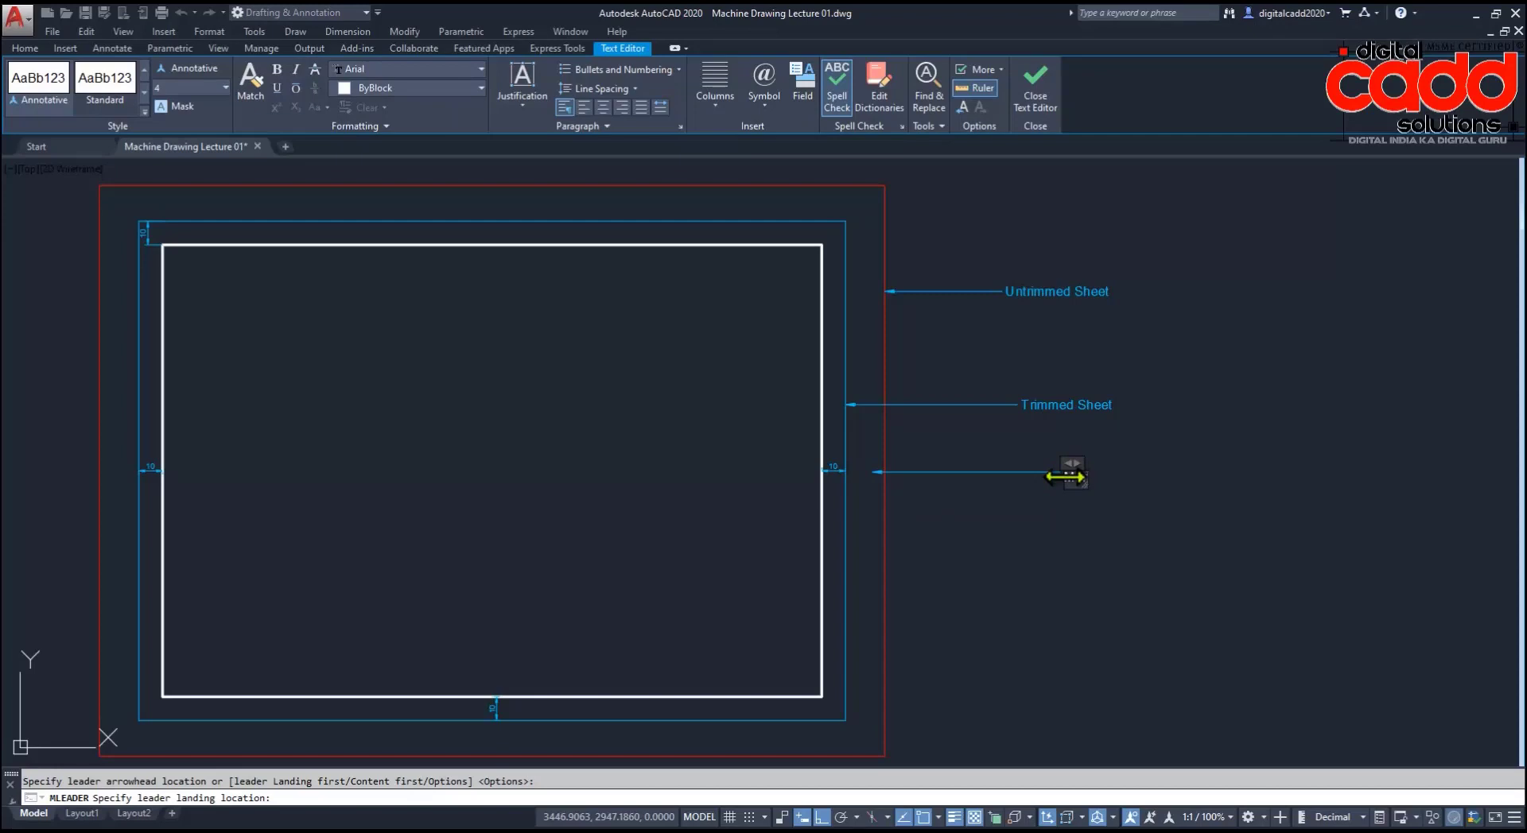
{"action": "type", "text": "Margine"}
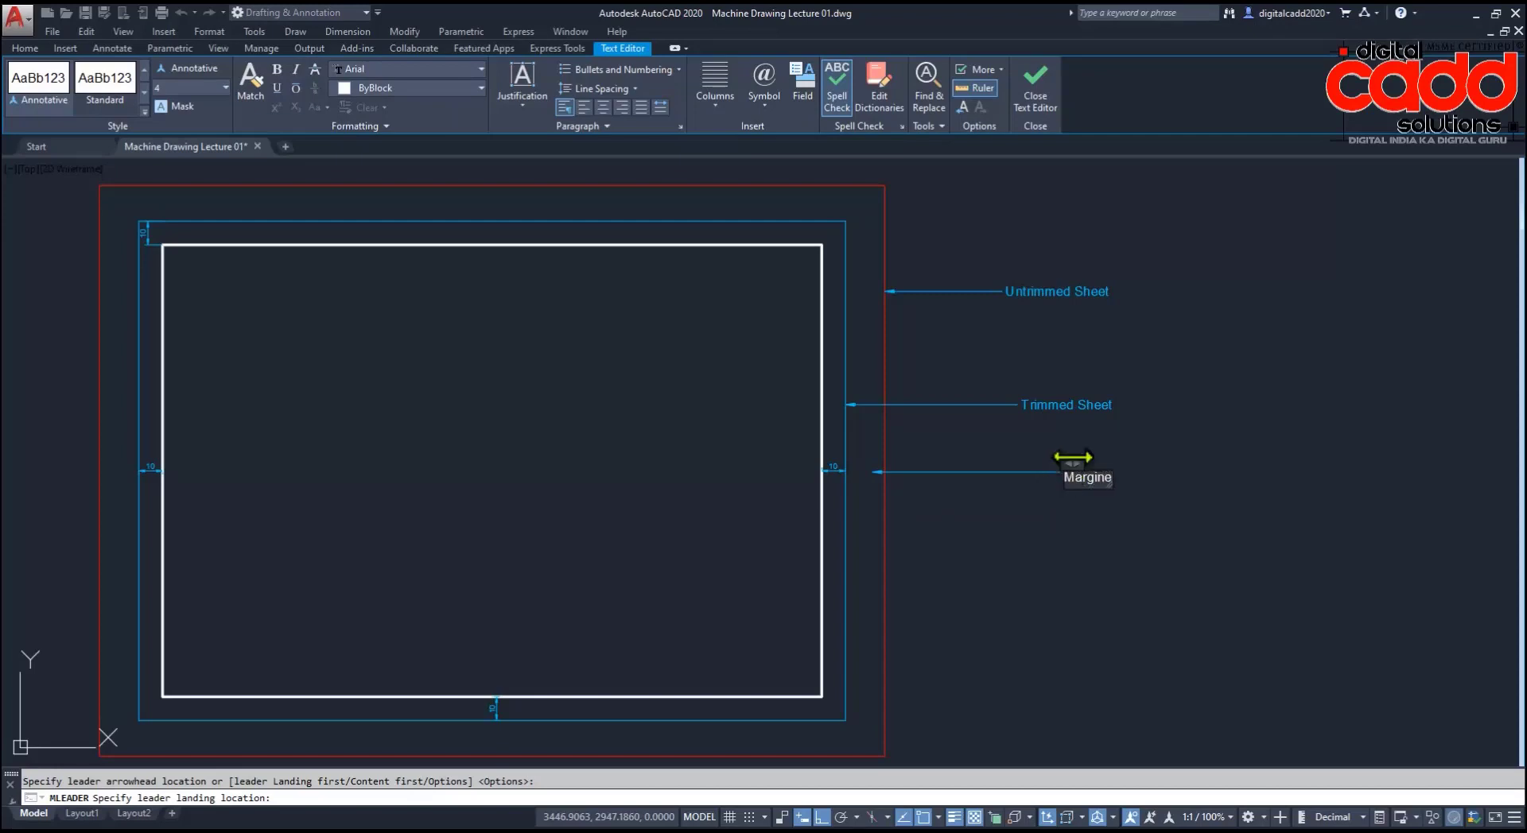
{"action": "left_click", "coordinate": [1209, 499]}
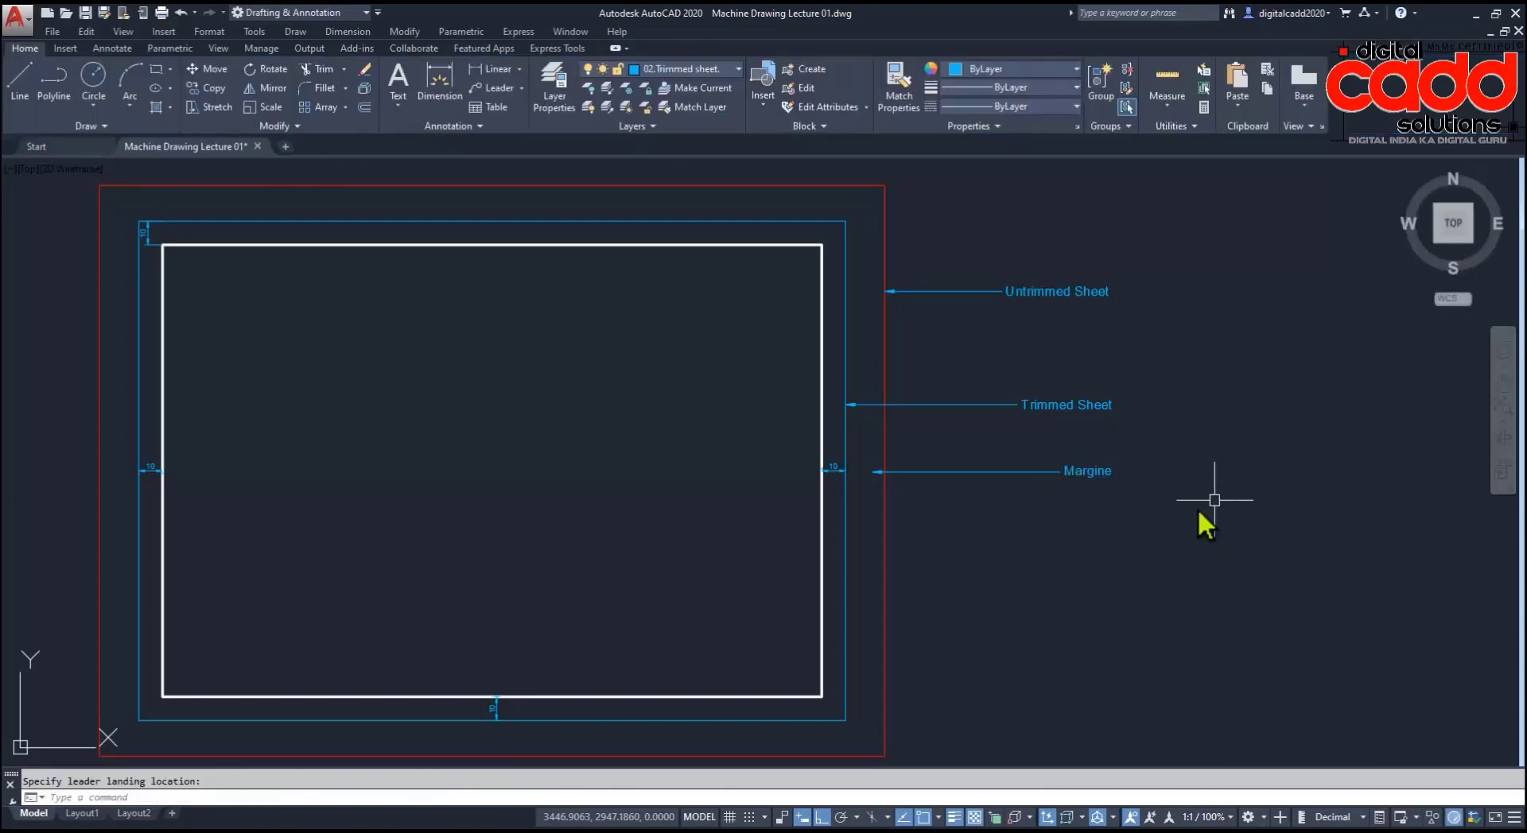
{"action": "key", "text": "Return"}
{"action": "left_click", "coordinate": [847, 518]}
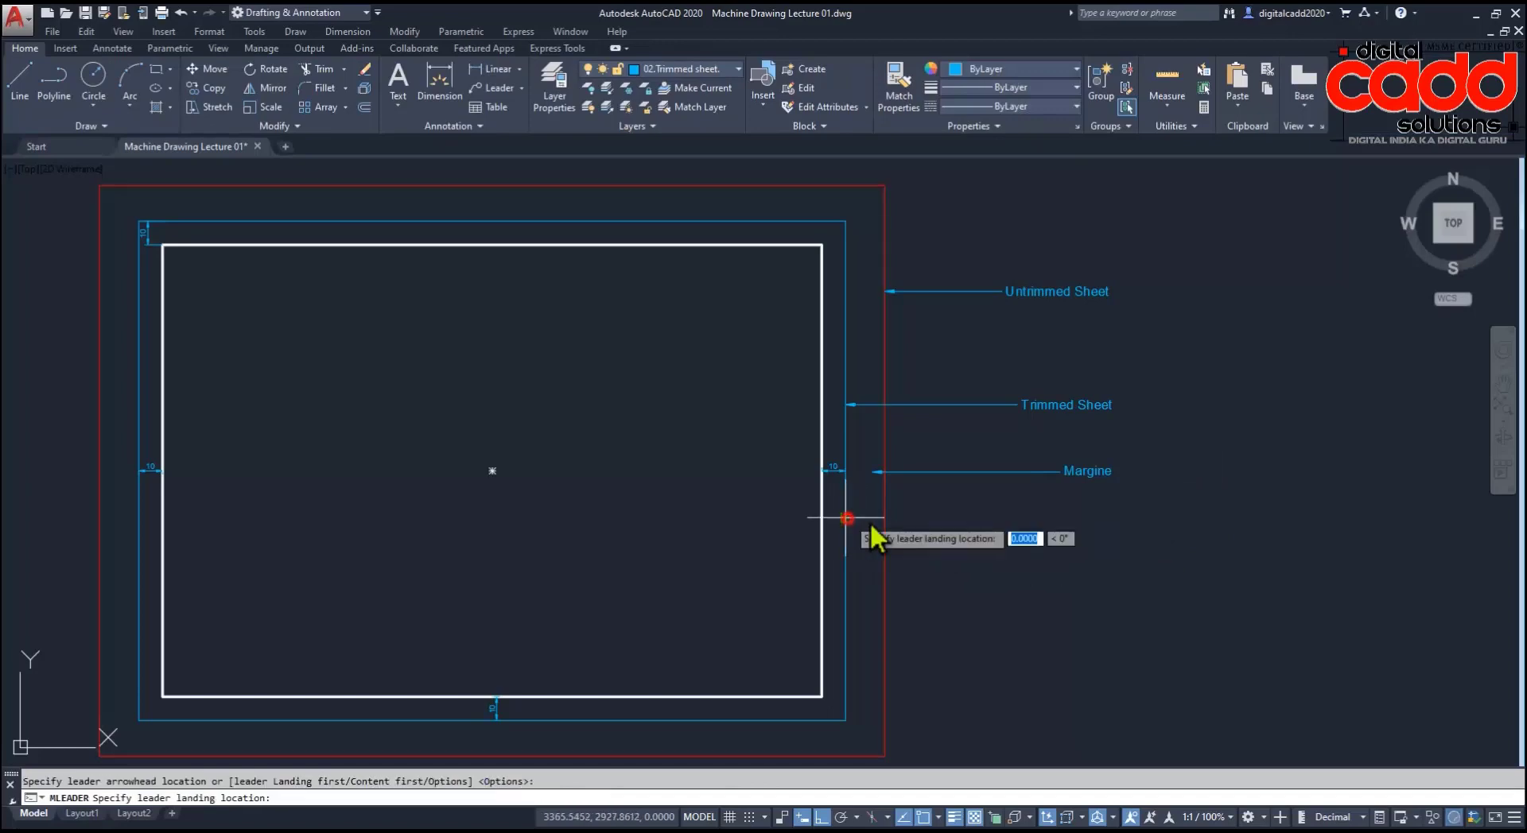
{"action": "left_click", "coordinate": [960, 521]}
{"action": "type", "text": "mnar"}
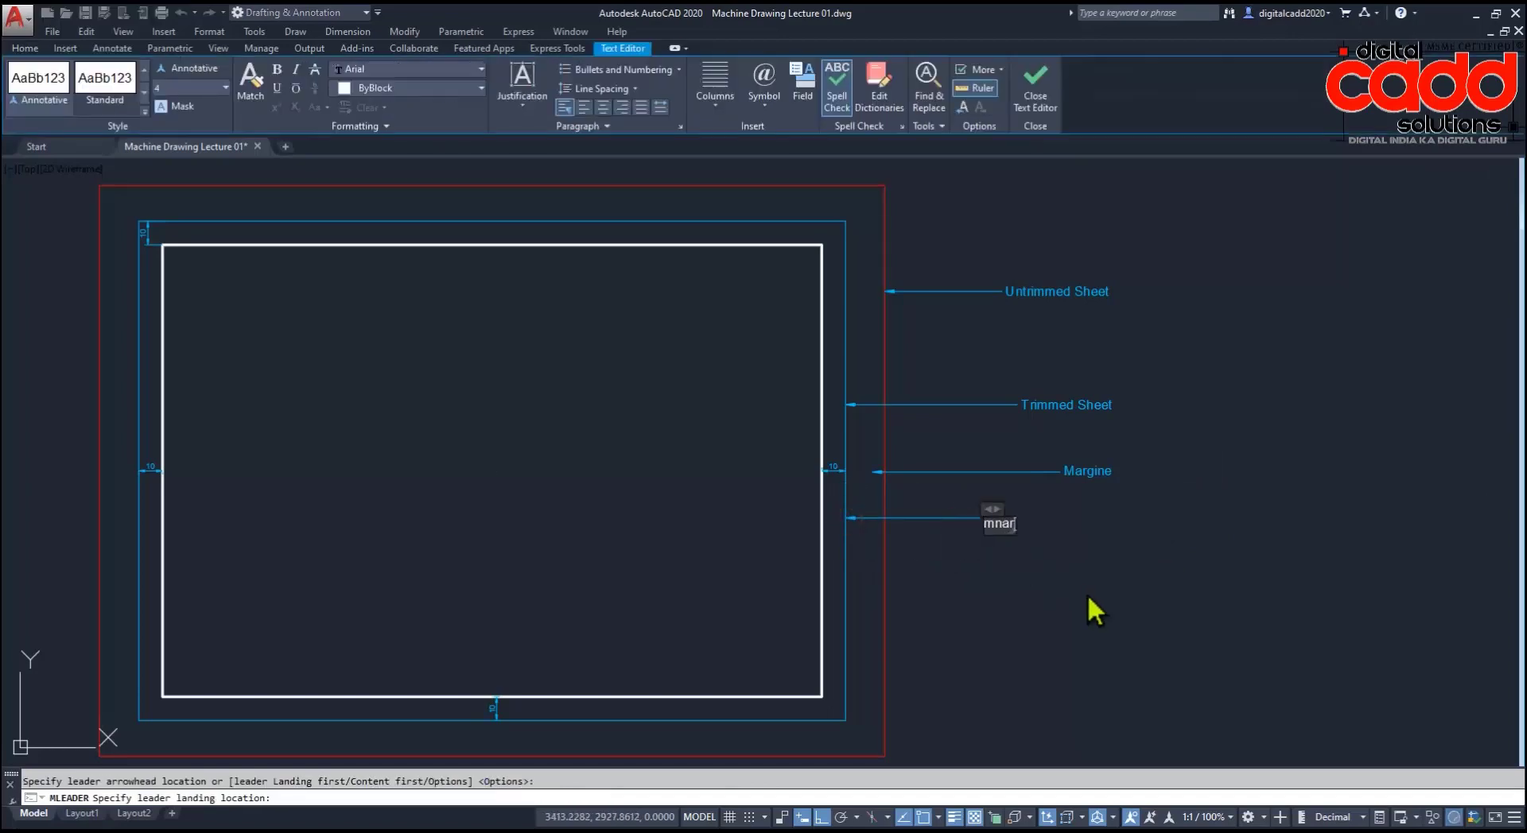
{"action": "type", "text": "gine Li"}
{"action": "type", "text": "ne"}
{"action": "key", "text": "Left"}
{"action": "key", "text": "Left"}
{"action": "key", "text": "Left"}
{"action": "key", "text": "Left"}
{"action": "key", "text": "Left"}
{"action": "key", "text": "Left"}
{"action": "key", "text": "BackSpace"}
{"action": "left_click", "coordinate": [1150, 494]}
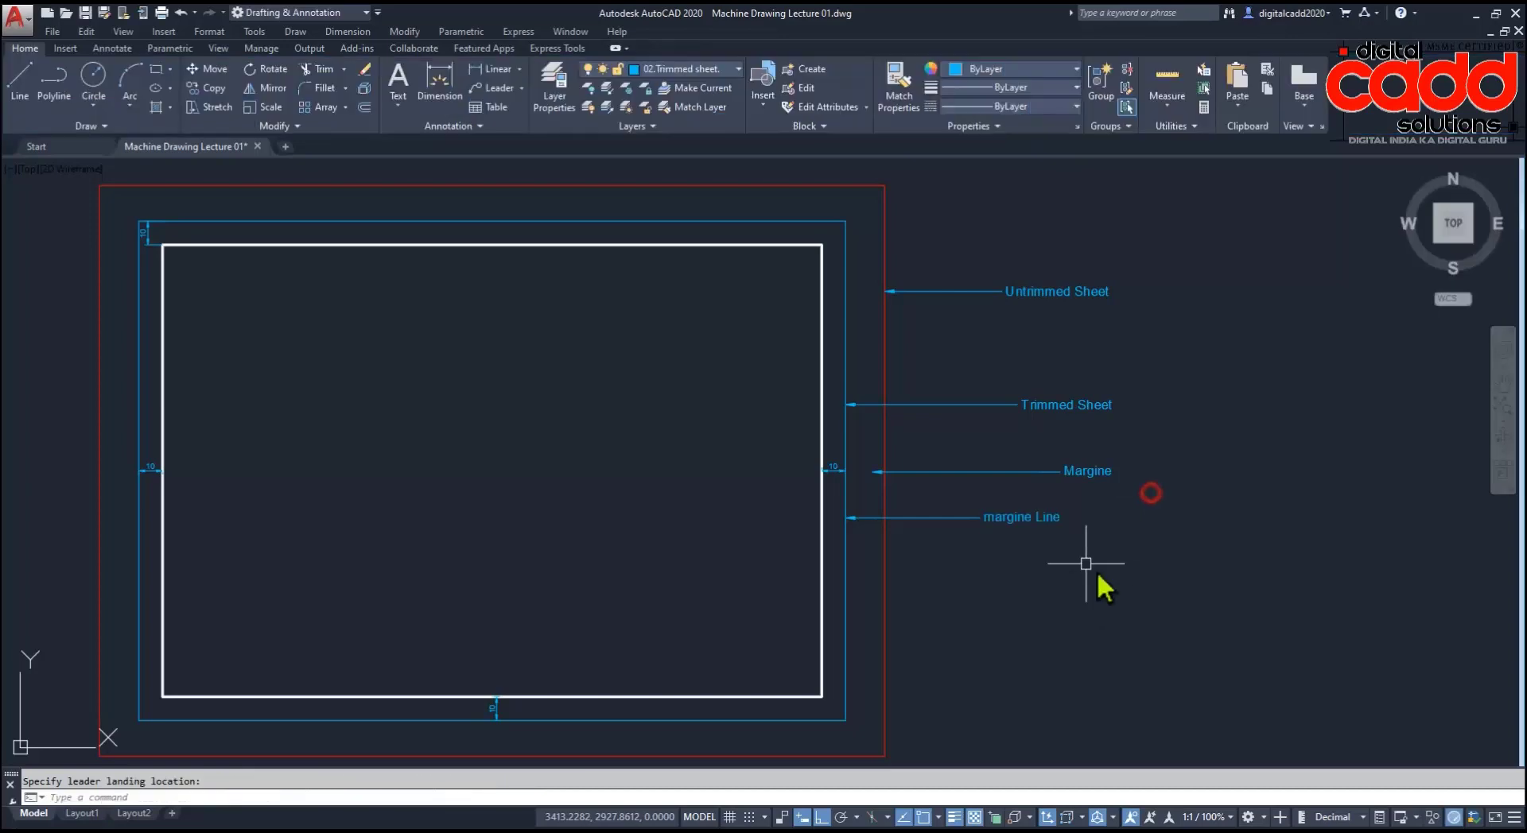
Step: Correct the fourth label's first letter so it reads 'Margine Line'
{"action": "middle_click_drag", "start_coordinate": [1096, 571], "coordinate": [1070, 537]}
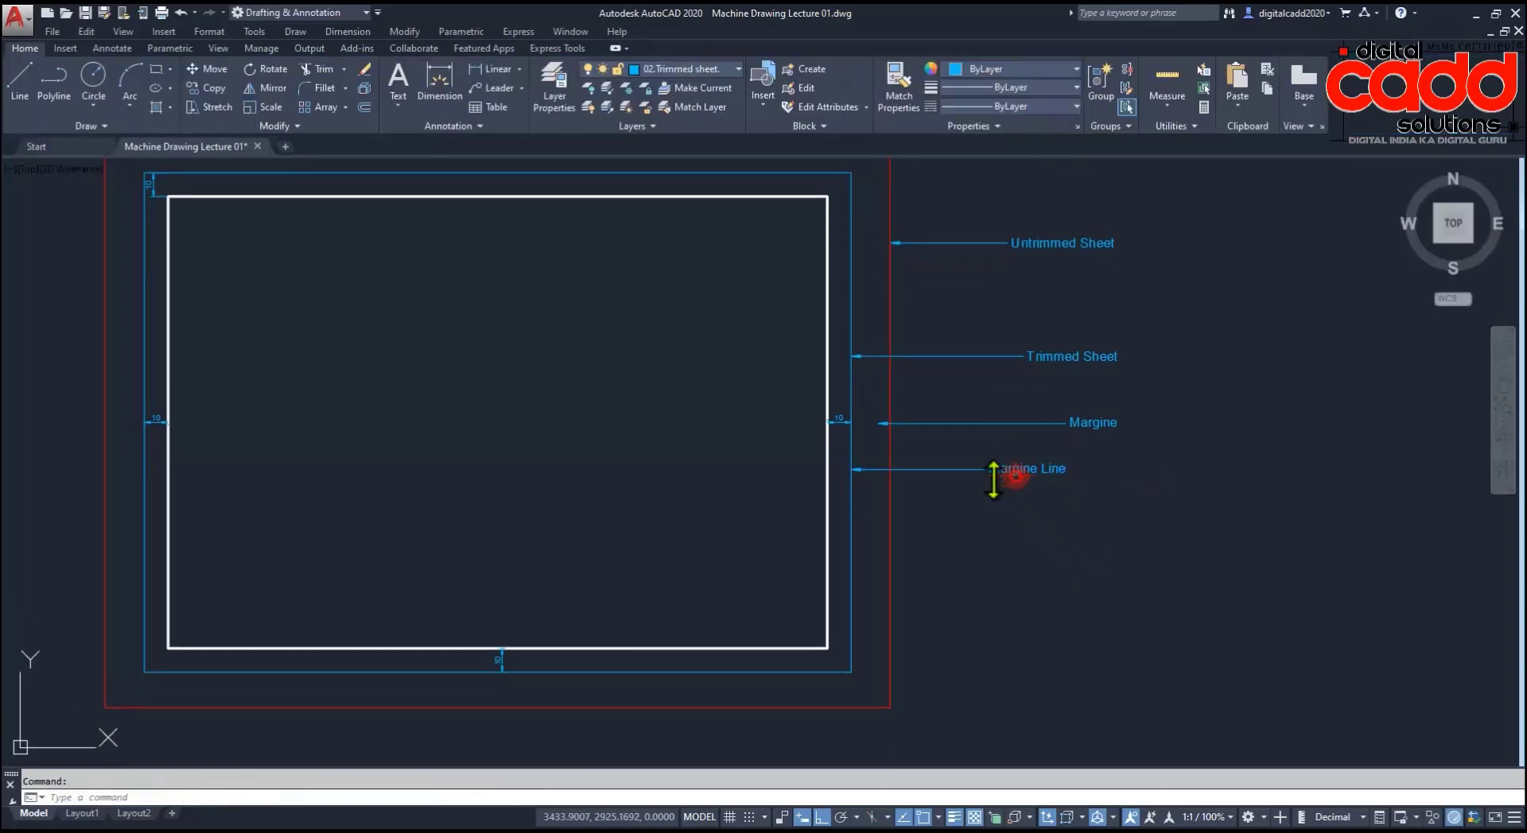
{"action": "double_click", "coordinate": [1015, 477]}
{"action": "key", "text": "Delete"}
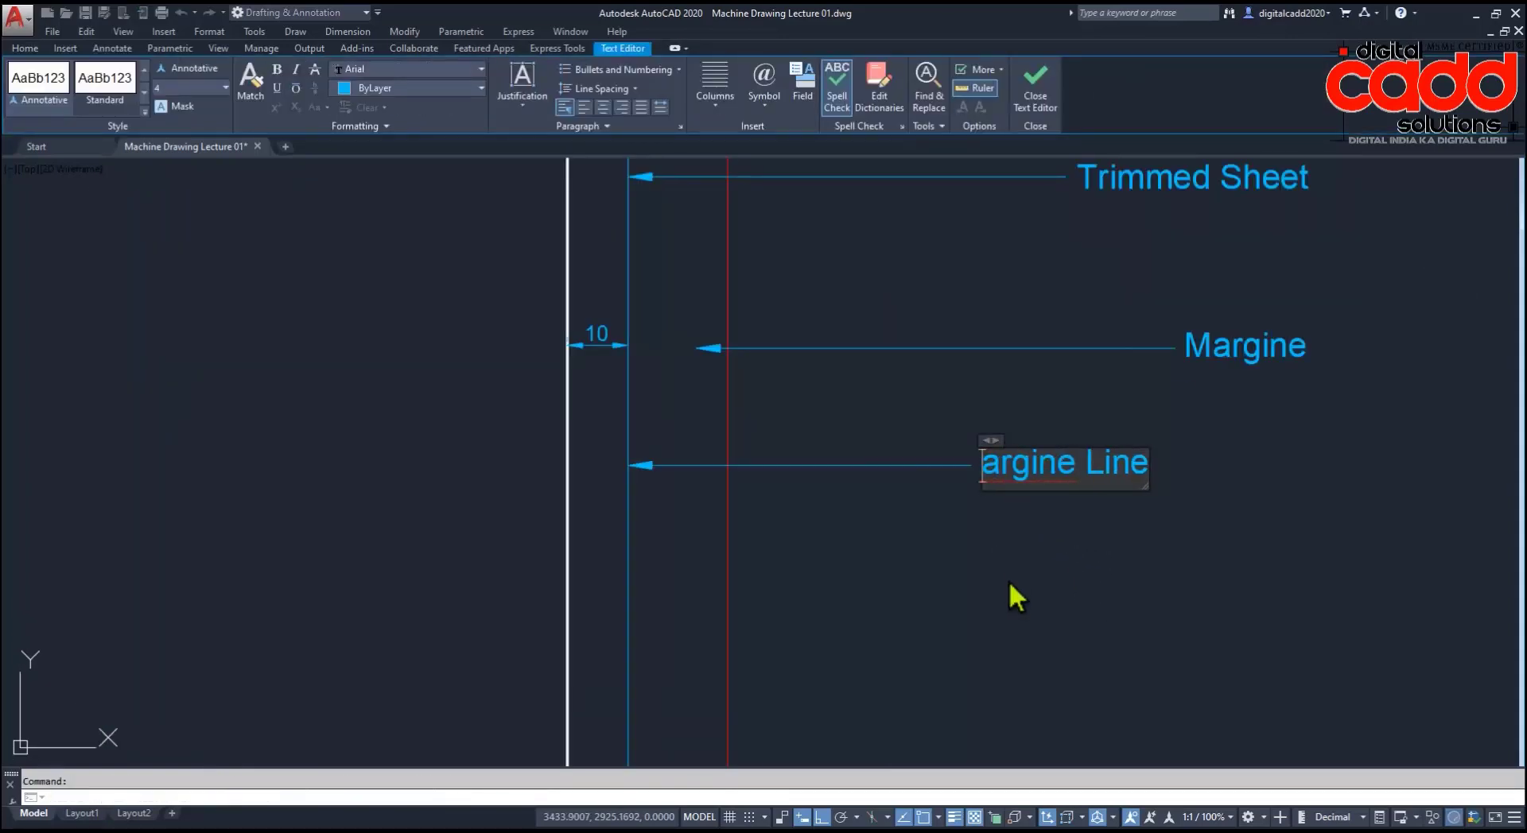
{"action": "type", "text": "M"}
{"action": "left_click", "coordinate": [1008, 581]}
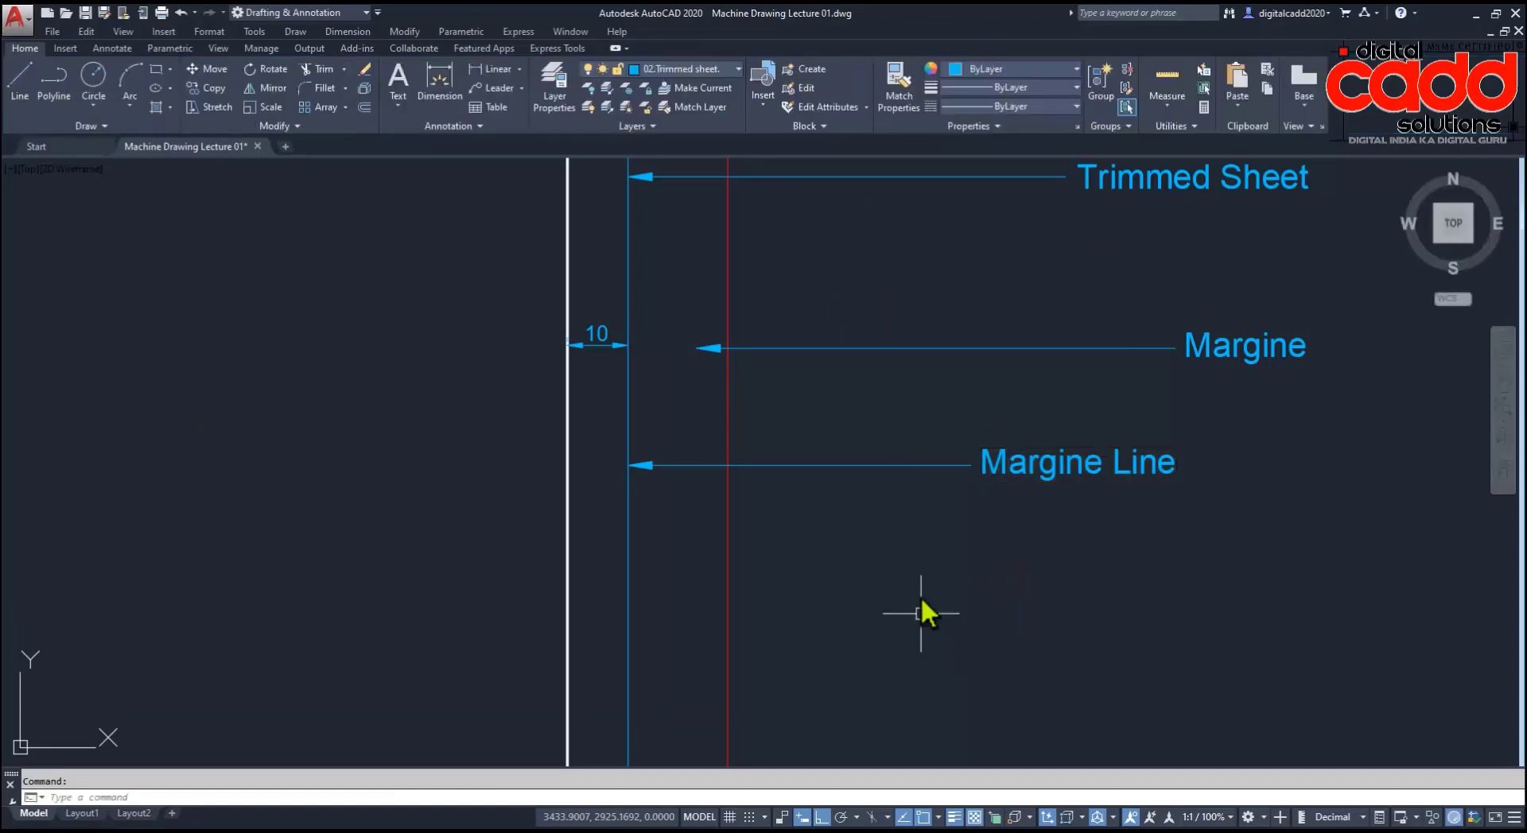
Step: Add a 'Border Line' leader (mld) pointing at the white border
{"action": "scroll", "coordinate": [919, 595], "scroll_direction": "down", "scroll_amount": 4}
{"action": "middle_click_drag", "start_coordinate": [968, 542], "coordinate": [928, 529]}
{"action": "type", "text": "mld"}
{"action": "key", "text": "Return"}
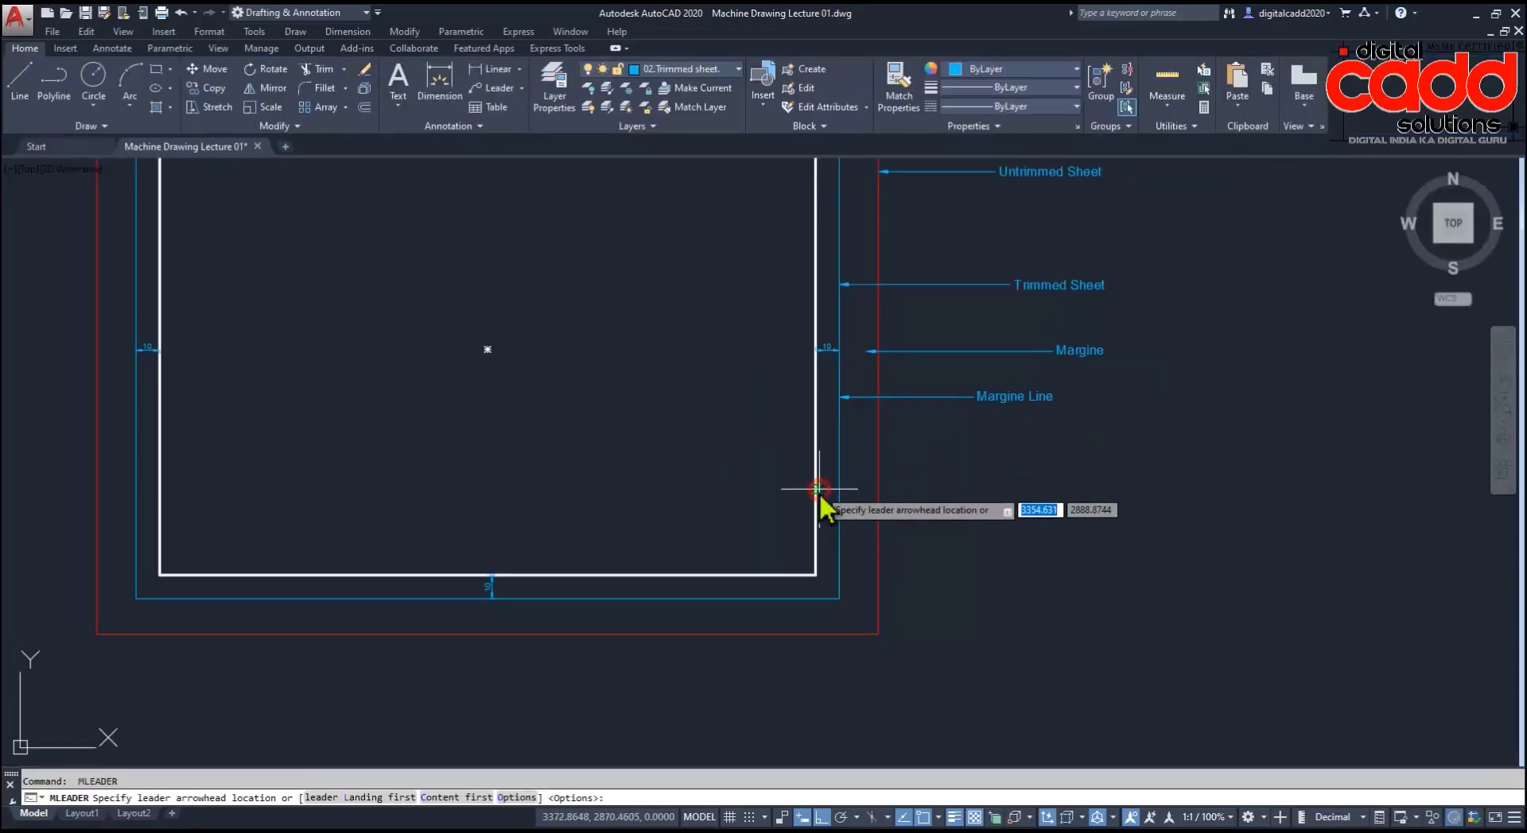
{"action": "left_click", "coordinate": [820, 491]}
{"action": "left_click", "coordinate": [979, 487]}
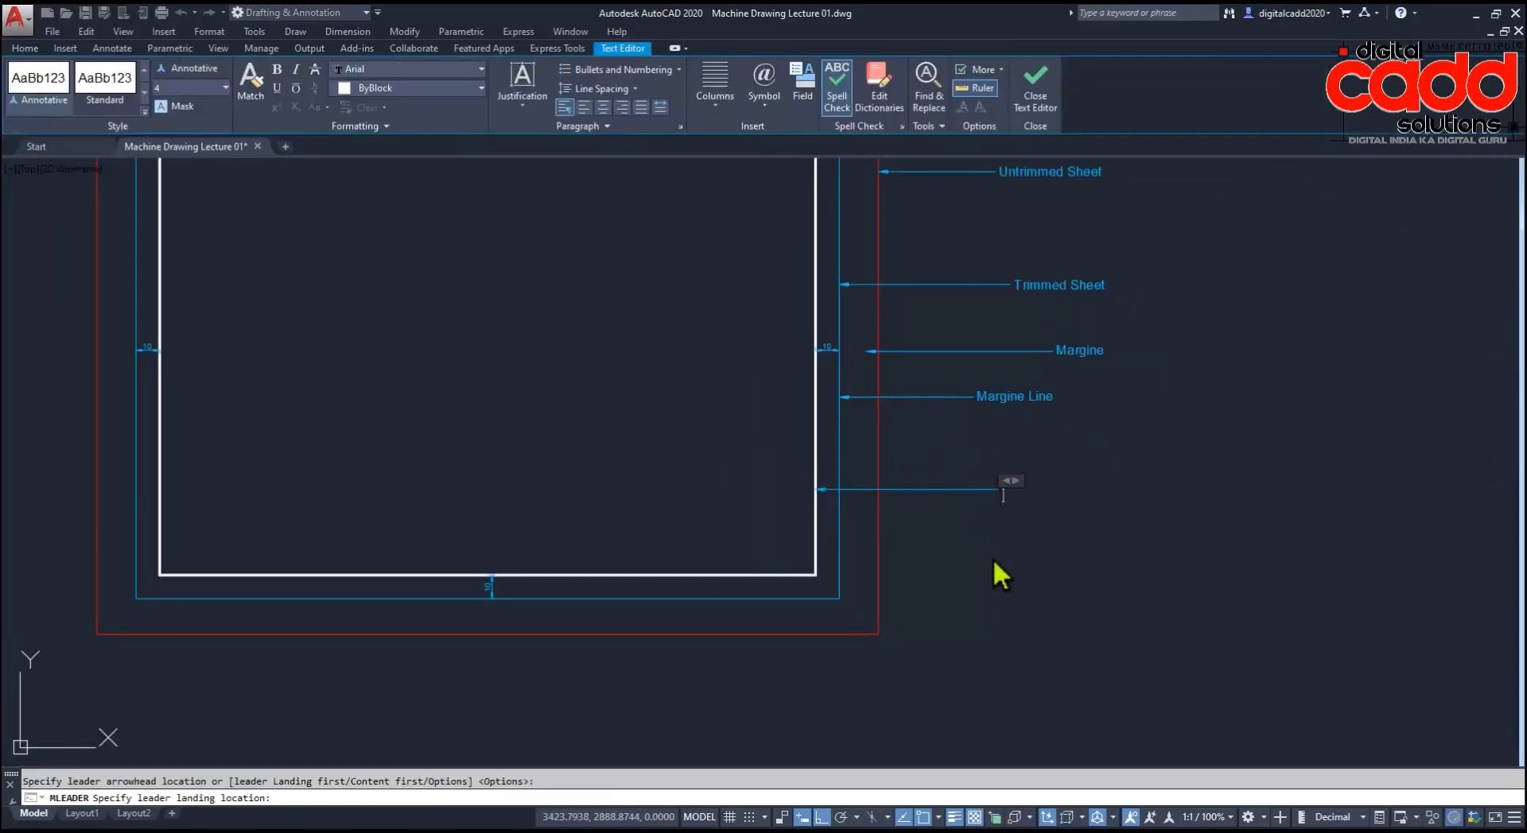
{"action": "type", "text": "Bo"}
{"action": "type", "text": "rder"}
{"action": "type", "text": " Line"}
{"action": "left_click", "coordinate": [1070, 549]}
{"action": "mouse_move", "coordinate": [945, 547]}
{"action": "middle_mouse_down"}
{"action": "mouse_move", "coordinate": [927, 599]}
{"action": "mouse_move", "coordinate": [947, 613]}
{"action": "middle_mouse_up"}
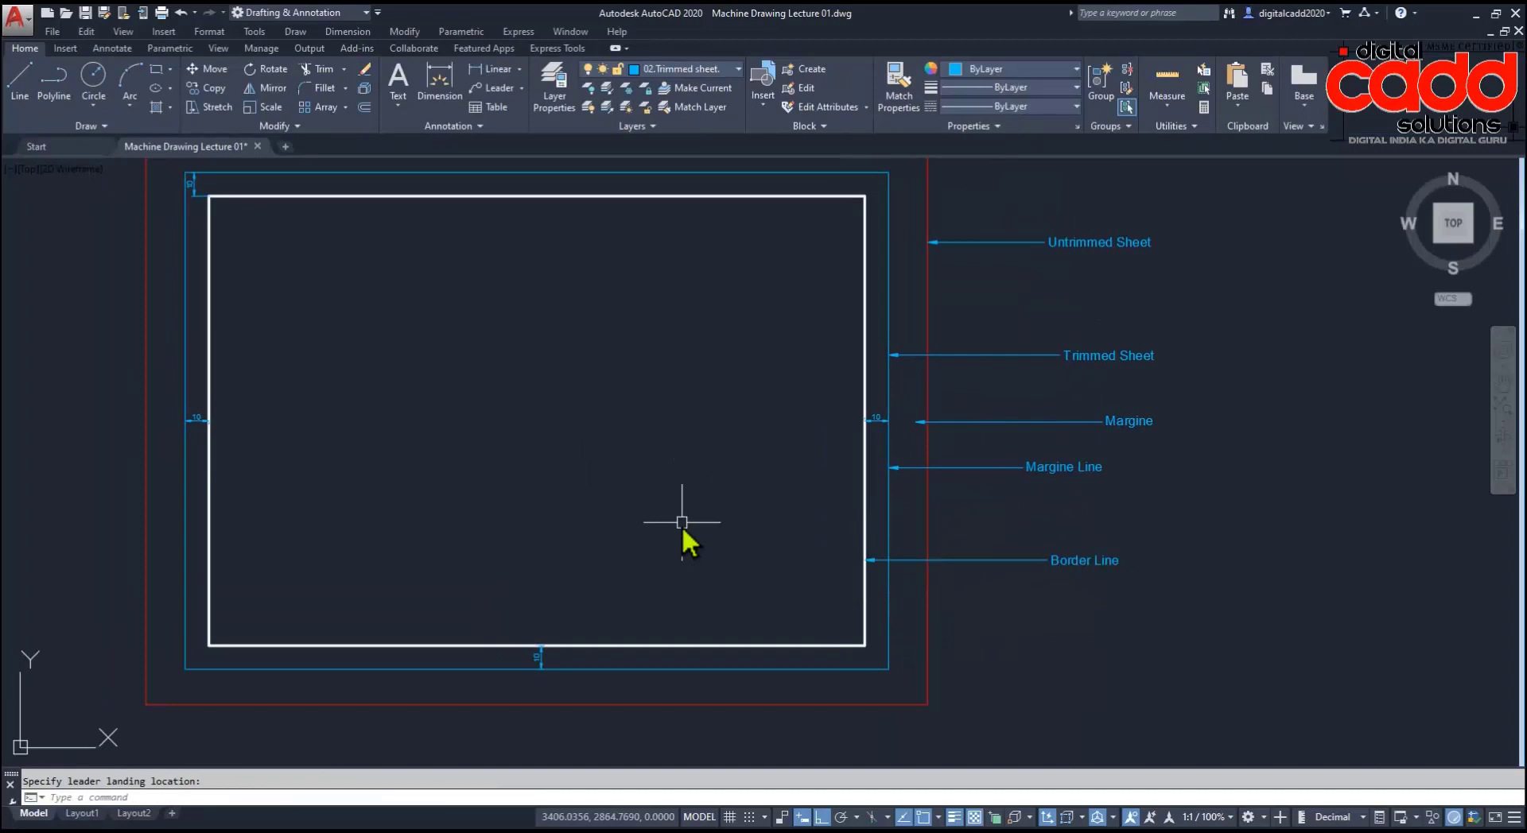
{"action": "mouse_move", "coordinate": [681, 513]}
{"action": "middle_mouse_down"}
{"action": "mouse_move", "coordinate": [726, 502]}
{"action": "mouse_move", "coordinate": [760, 571]}
{"action": "mouse_move", "coordinate": [788, 523]}
{"action": "middle_mouse_up"}
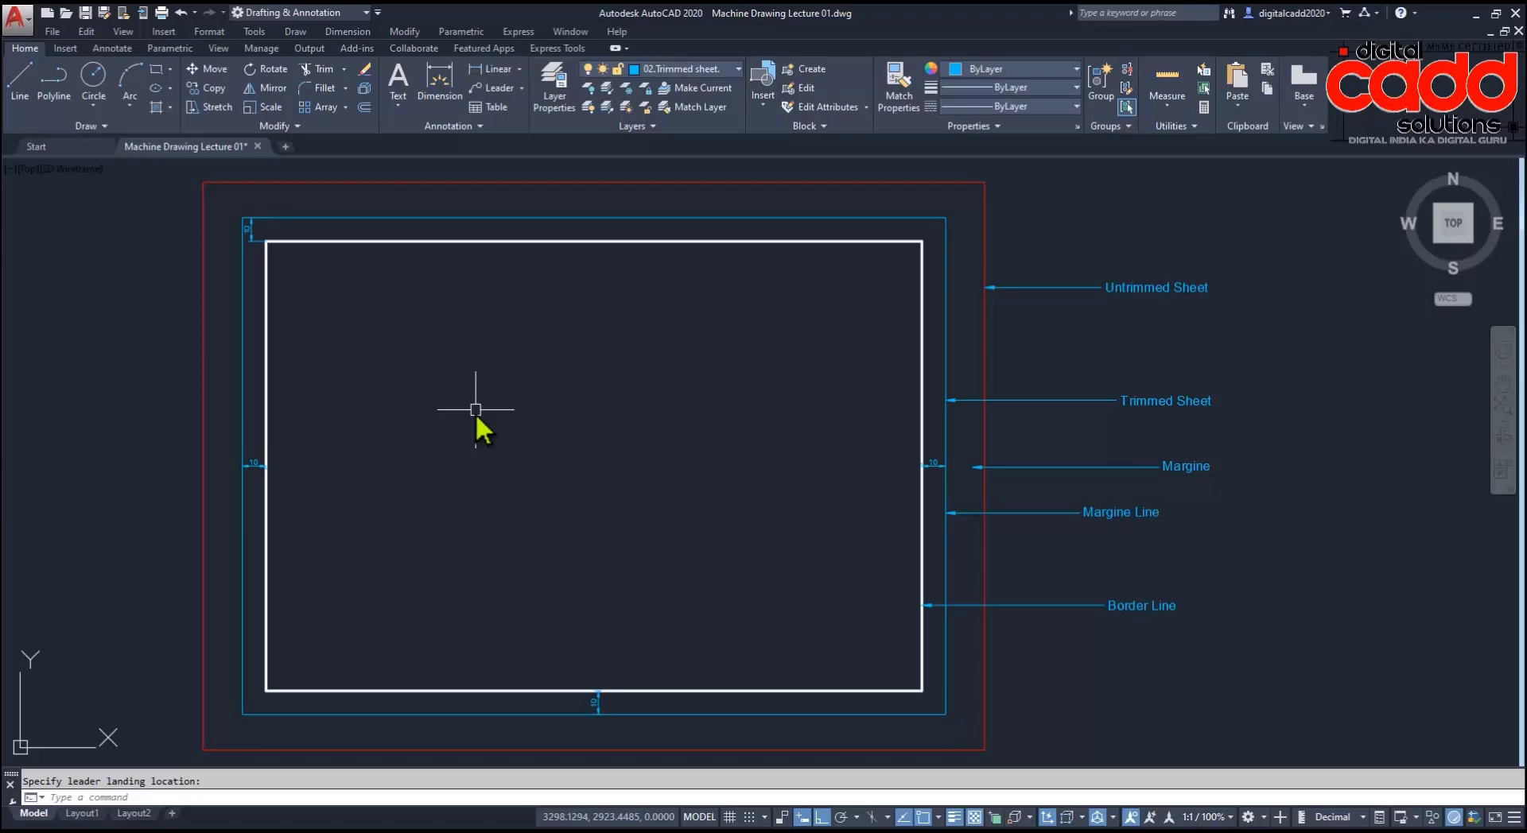
{"action": "middle_click_drag", "start_coordinate": [525, 545], "coordinate": [573, 538]}
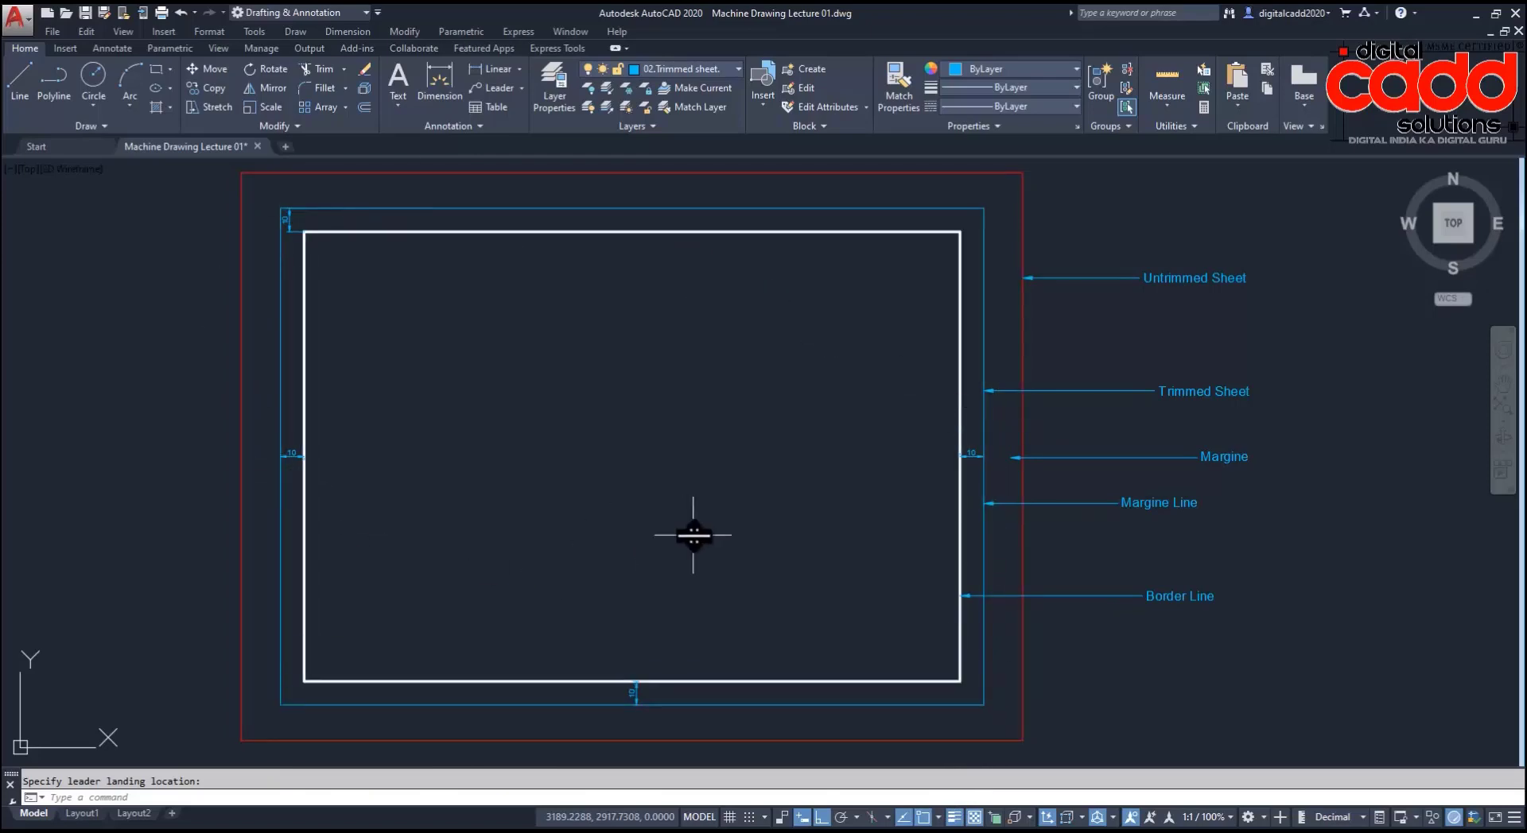
{"action": "middle_click_drag", "start_coordinate": [684, 531], "coordinate": [715, 540]}
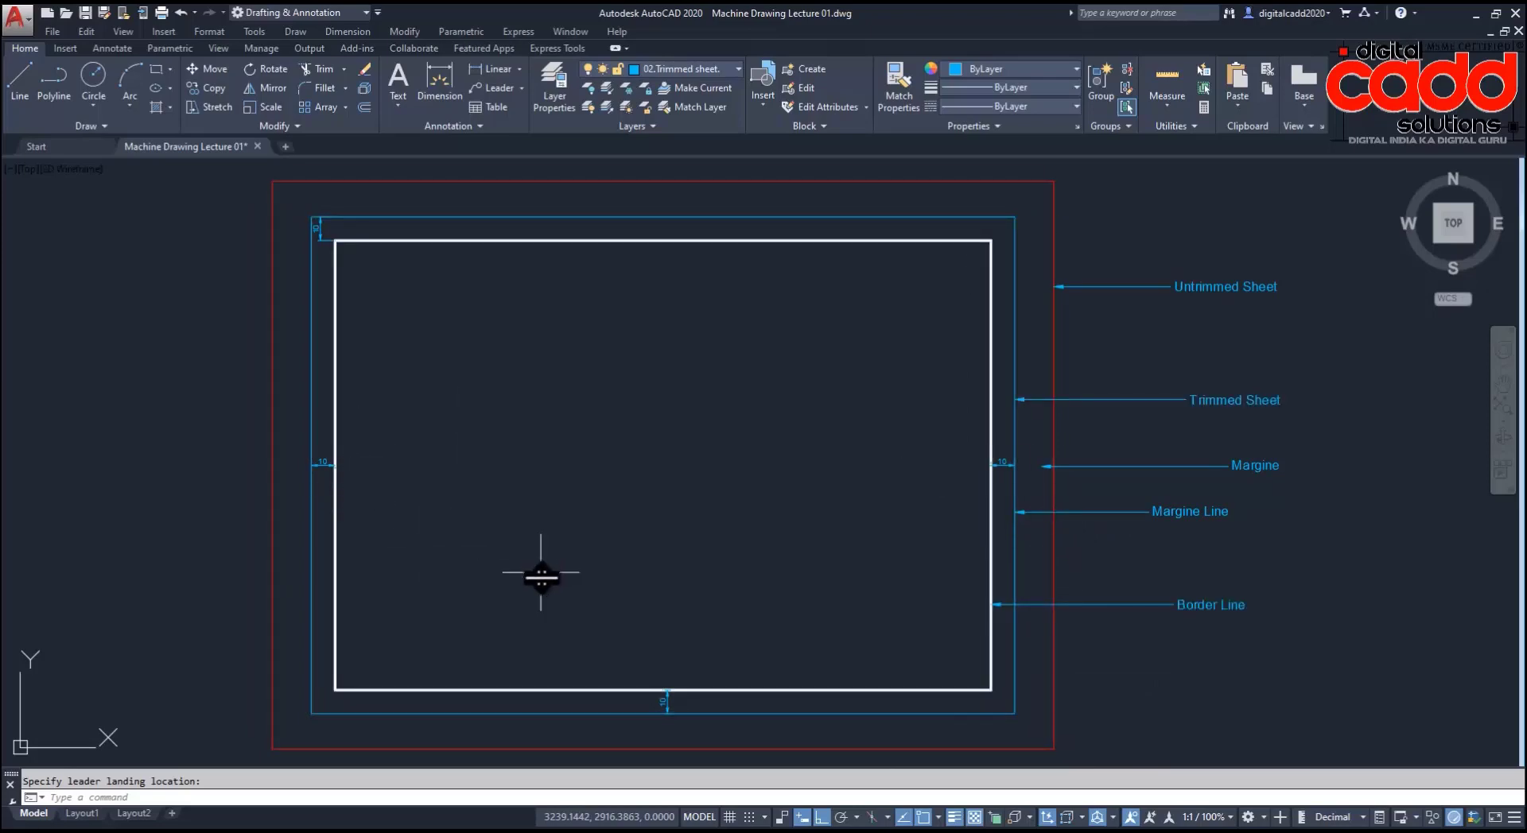
{"action": "mouse_move", "coordinate": [710, 582]}
{"action": "middle_mouse_down"}
{"action": "mouse_move", "coordinate": [637, 562]}
{"action": "mouse_move", "coordinate": [674, 567]}
{"action": "middle_mouse_up"}
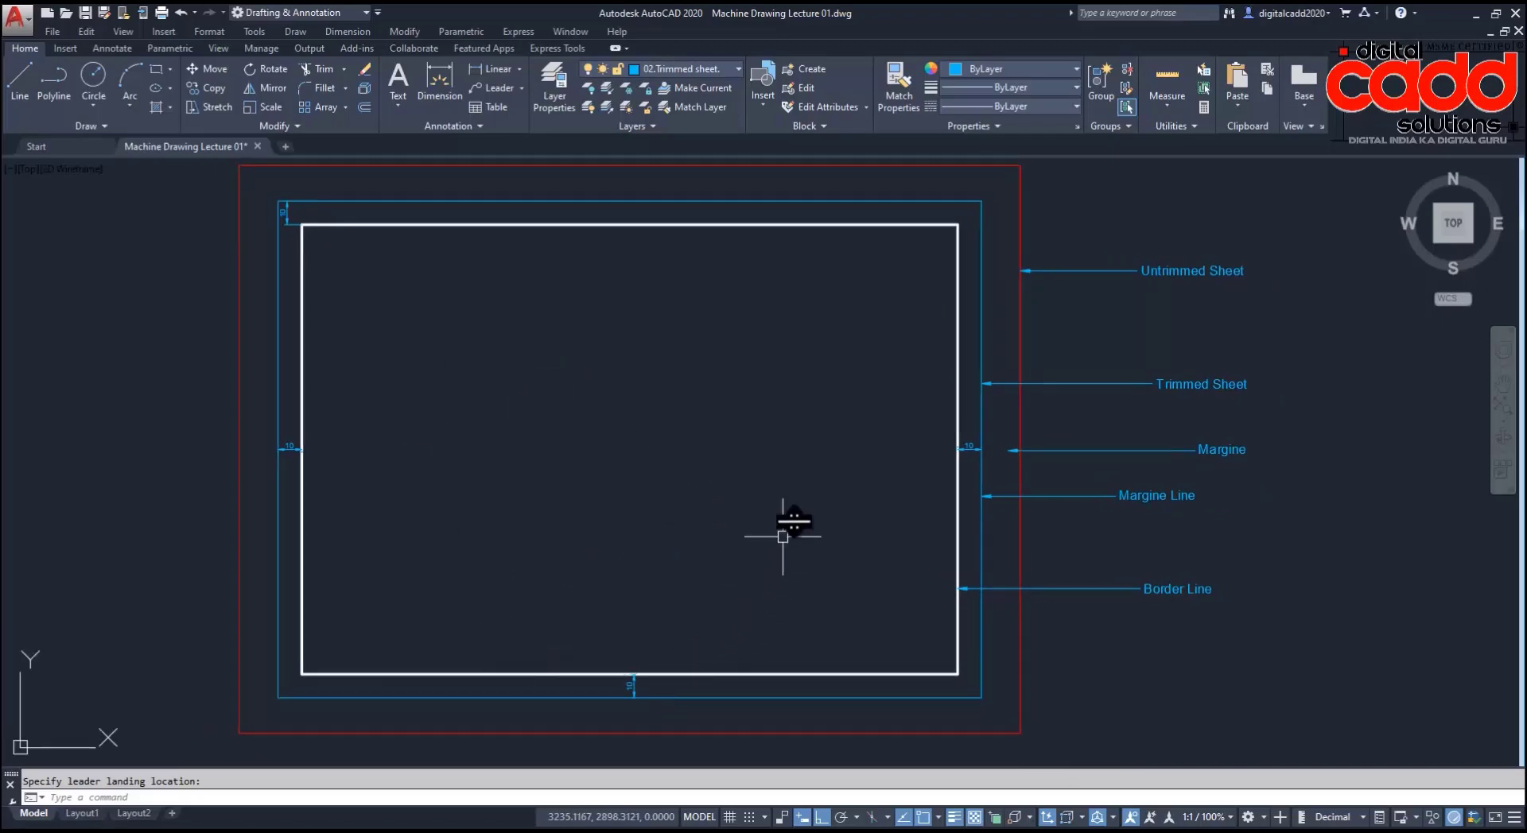
{"action": "key", "text": "Escape"}
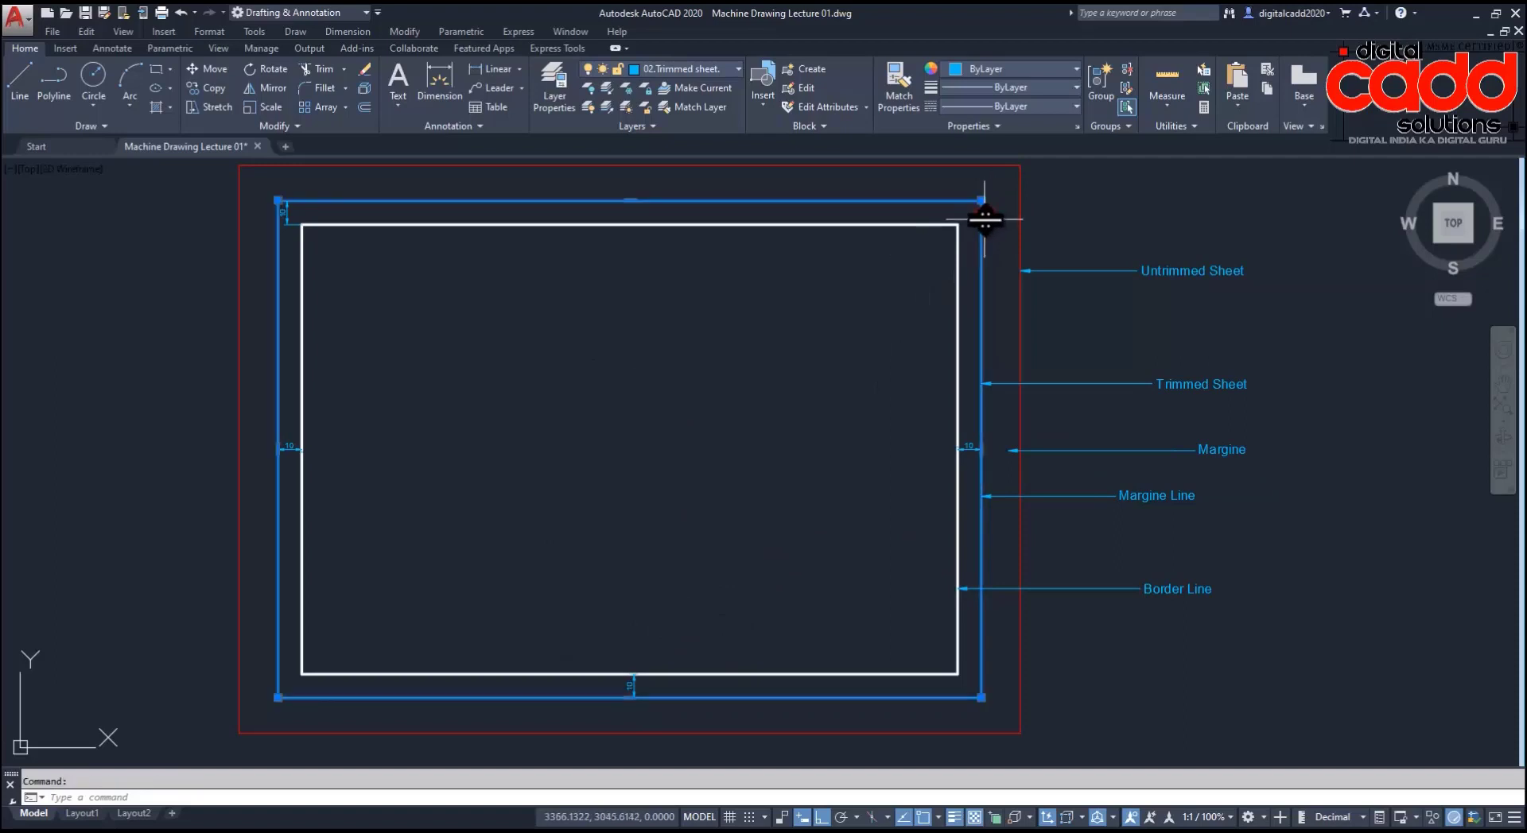
{"action": "left_click", "coordinate": [933, 223]}
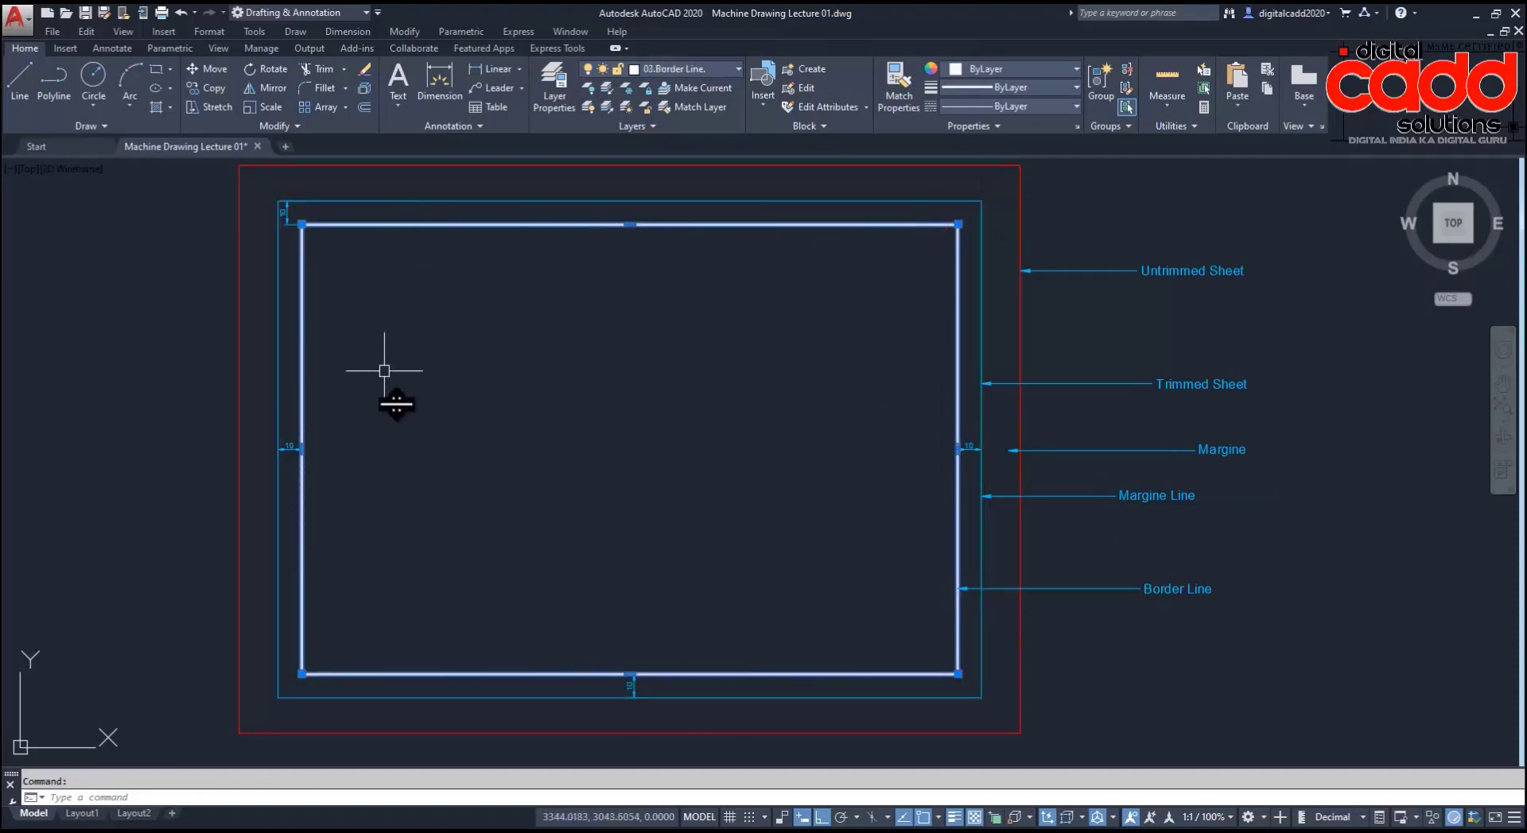
{"action": "key", "text": "Escape"}
{"action": "mouse_move", "coordinate": [767, 596]}
{"action": "middle_mouse_down"}
{"action": "mouse_move", "coordinate": [700, 593]}
{"action": "mouse_move", "coordinate": [742, 592]}
{"action": "middle_mouse_up"}
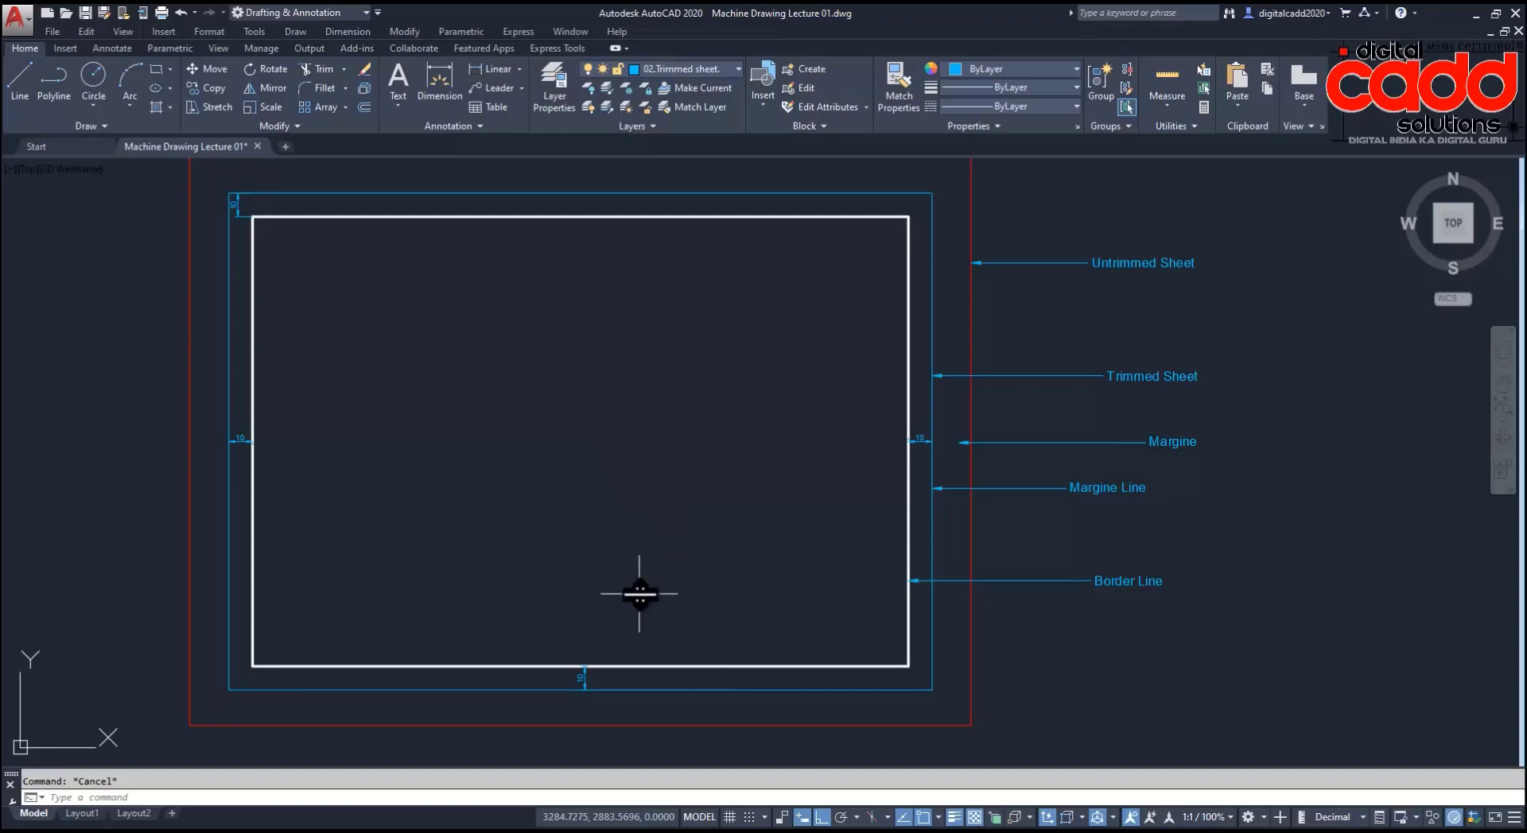
{"action": "key", "text": "alt+Tab"}
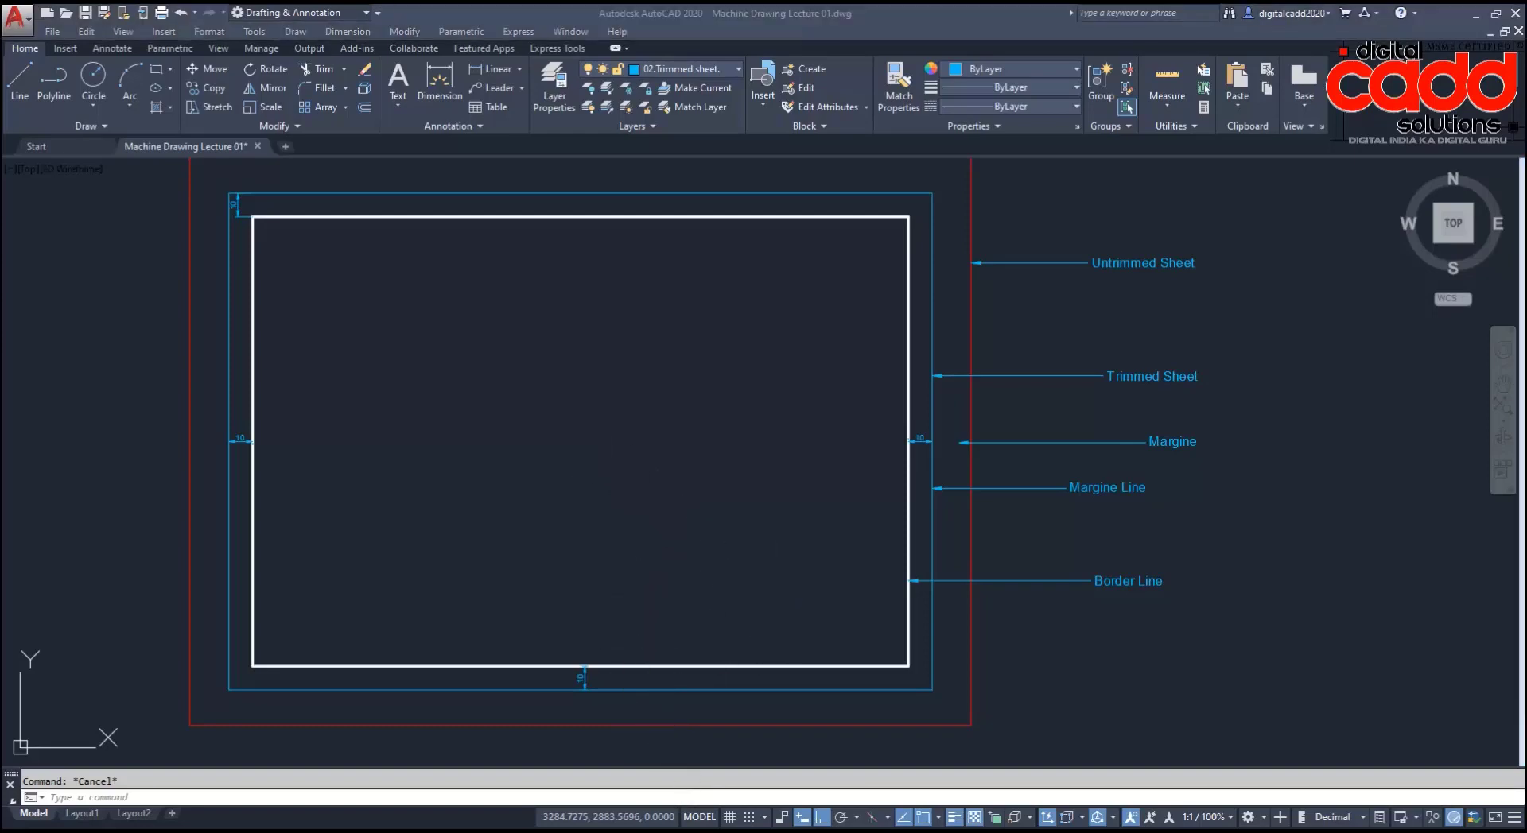
Step: View the Title Block.jpg reference in Photos, then return to the AutoCAD drawing
{"action": "left_click", "coordinate": [1490, 438]}
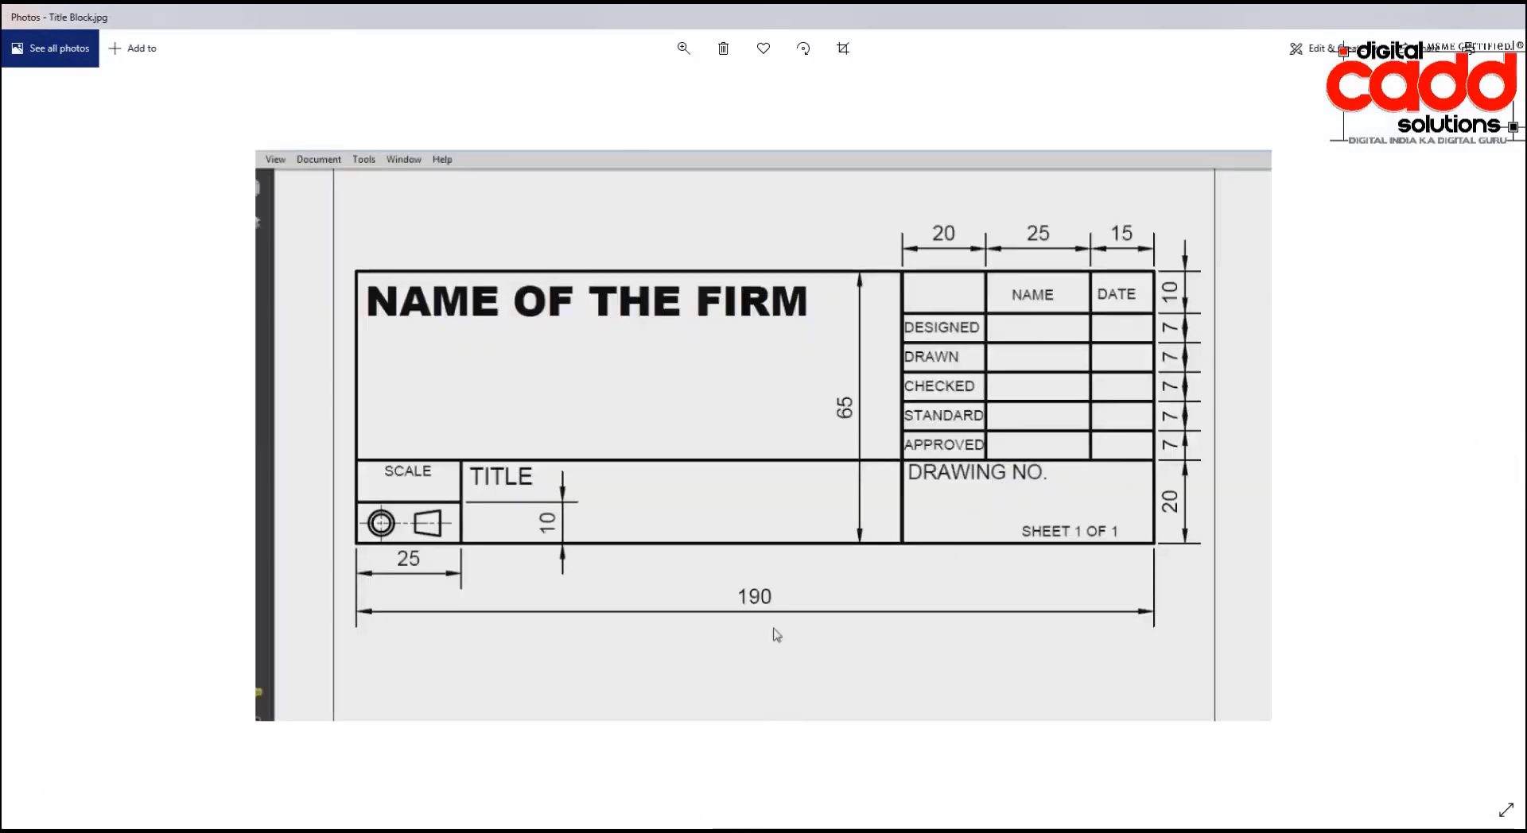
{"action": "key", "text": "alt+Tab"}
{"action": "middle_click_drag", "start_coordinate": [777, 724], "coordinate": [849, 621]}
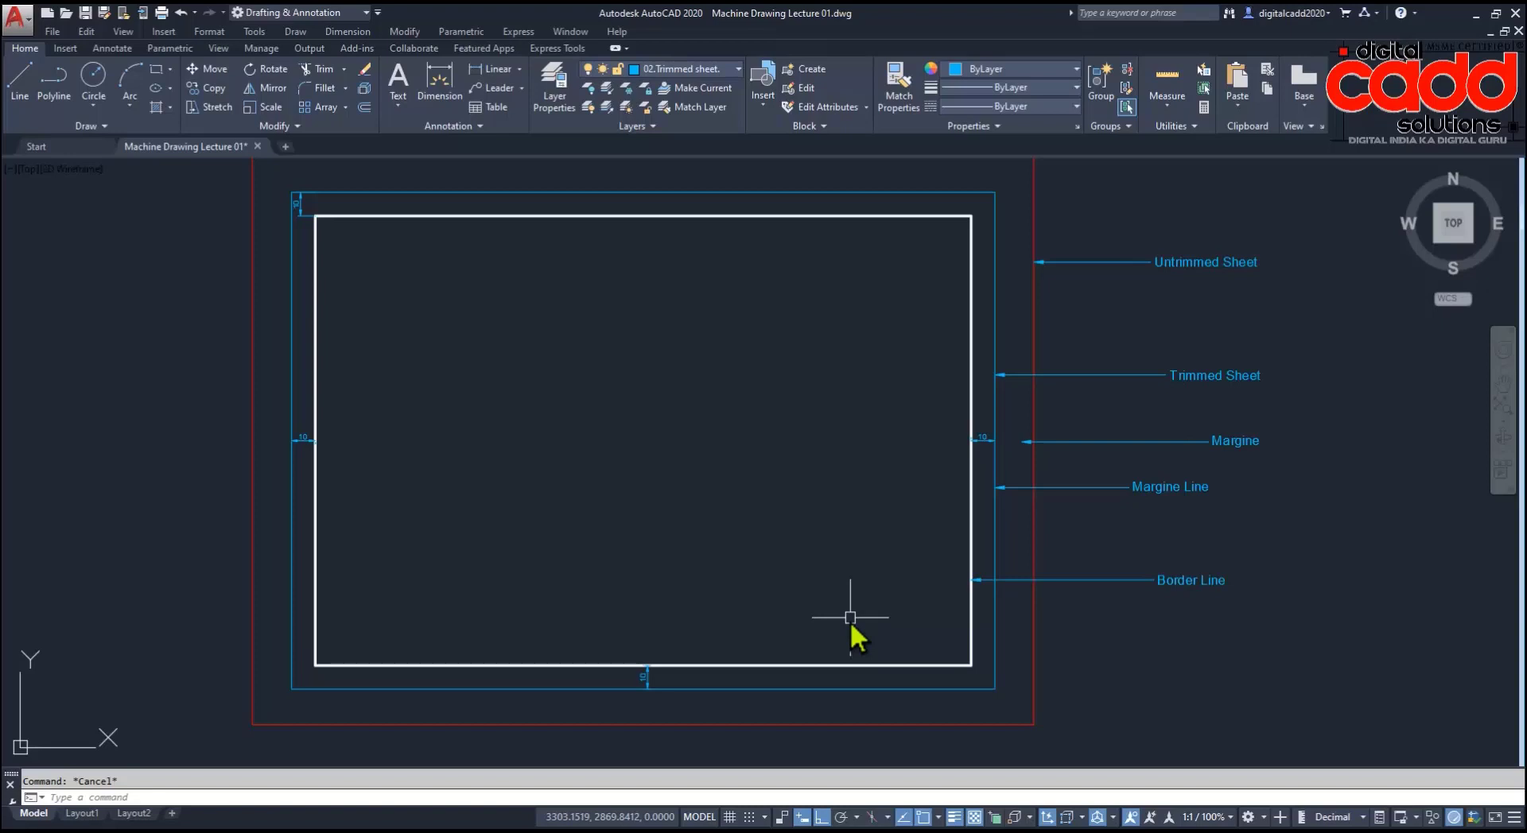
Step: Bring the Title Block.jpg reference image back up in Photos
{"action": "scroll", "coordinate": [825, 585], "scroll_direction": "down", "scroll_amount": 1}
{"action": "scroll", "coordinate": [867, 549], "scroll_direction": "up", "scroll_amount": 1}
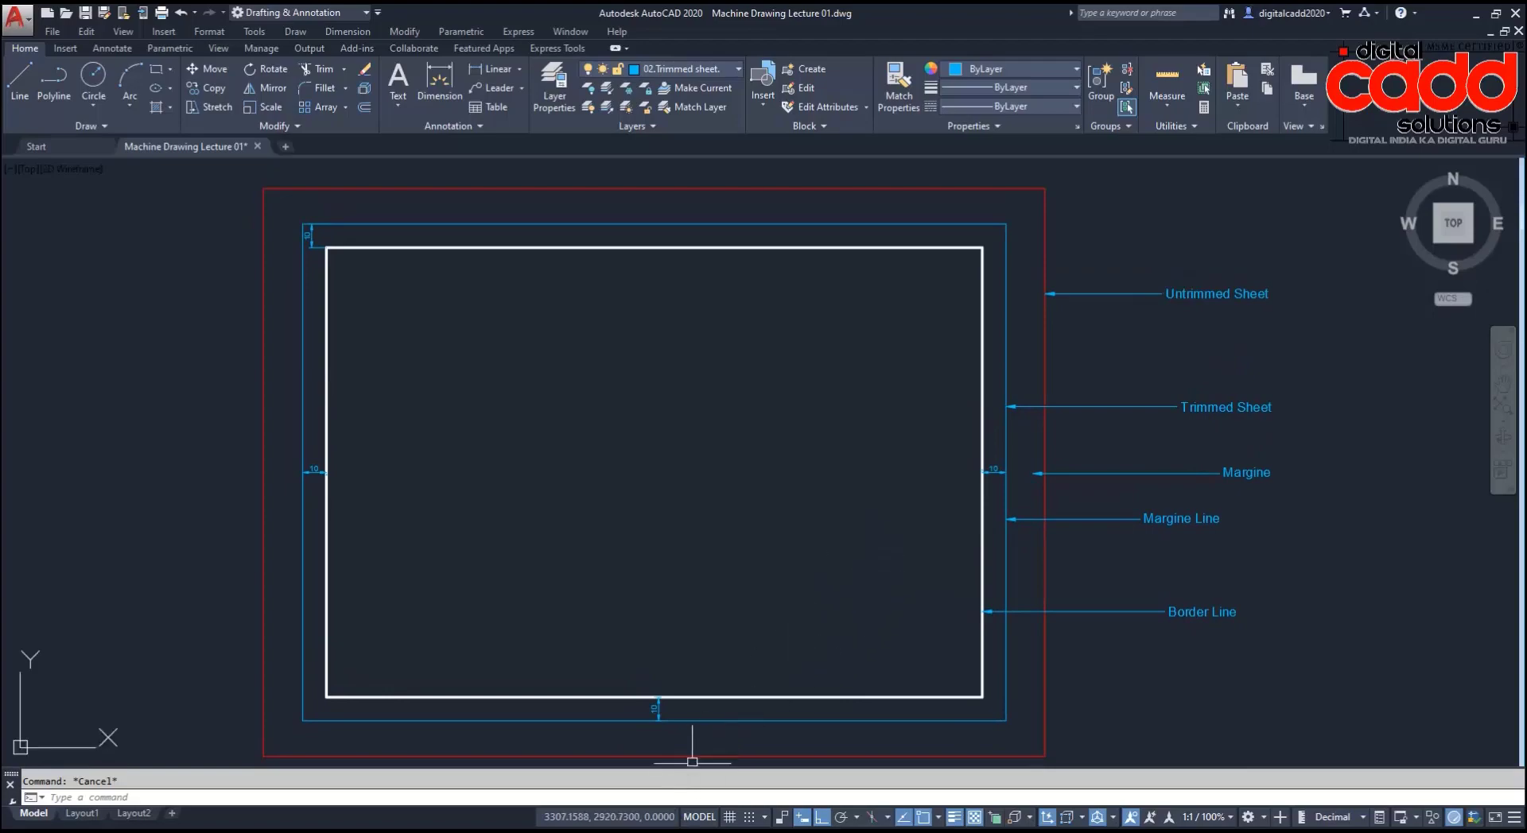
{"action": "left_click", "coordinate": [680, 827]}
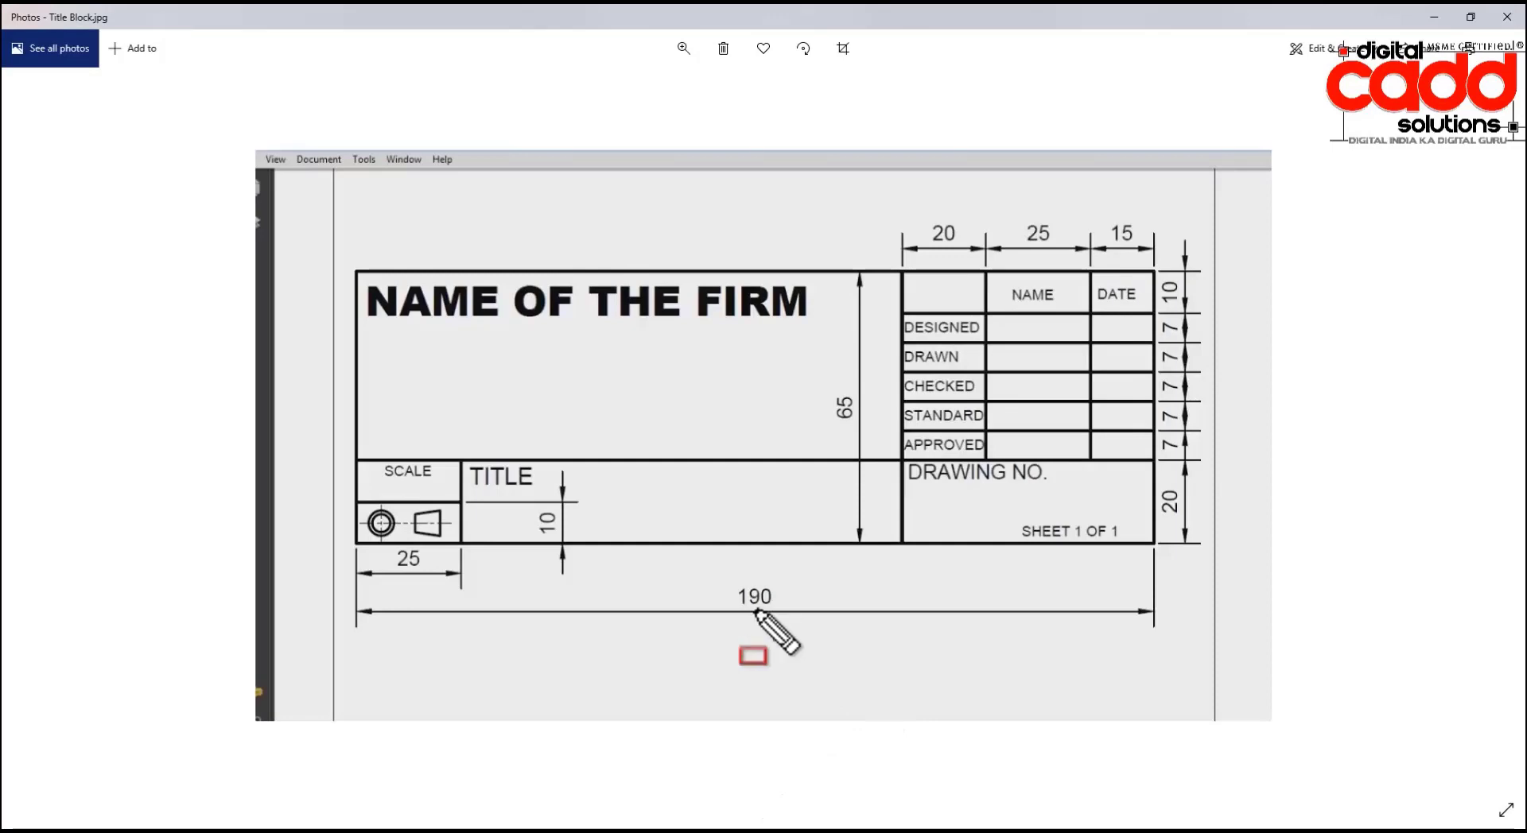
Step: On the reference image, mark the 190 width and 65 height, then box the whole title block
{"action": "left_click_drag", "start_coordinate": [703, 570], "coordinate": [793, 614]}
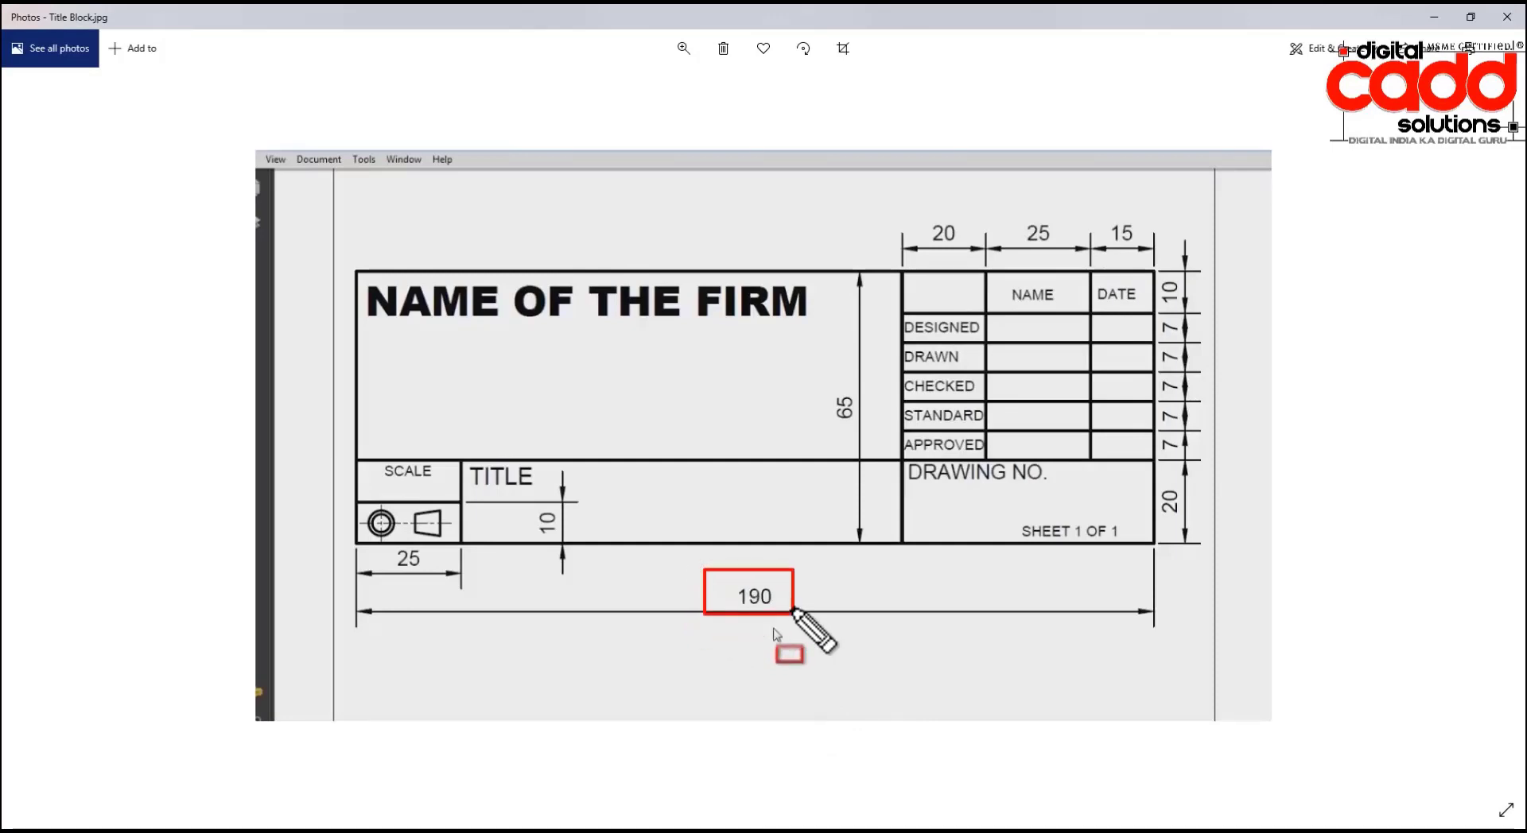
{"action": "left_click_drag", "start_coordinate": [826, 371], "coordinate": [858, 431]}
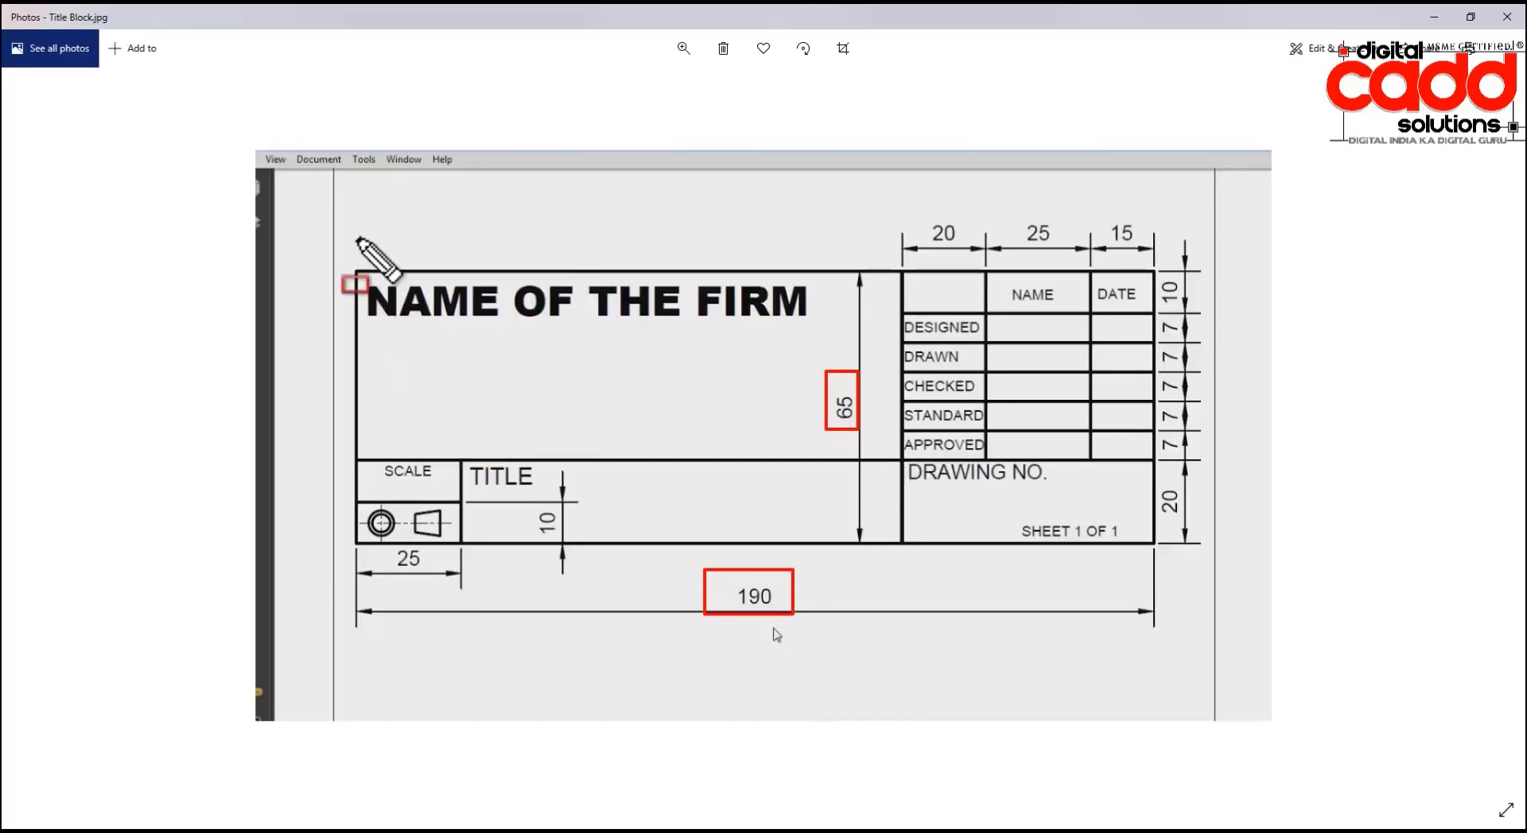
{"action": "left_click_drag", "start_coordinate": [319, 198], "coordinate": [1217, 642]}
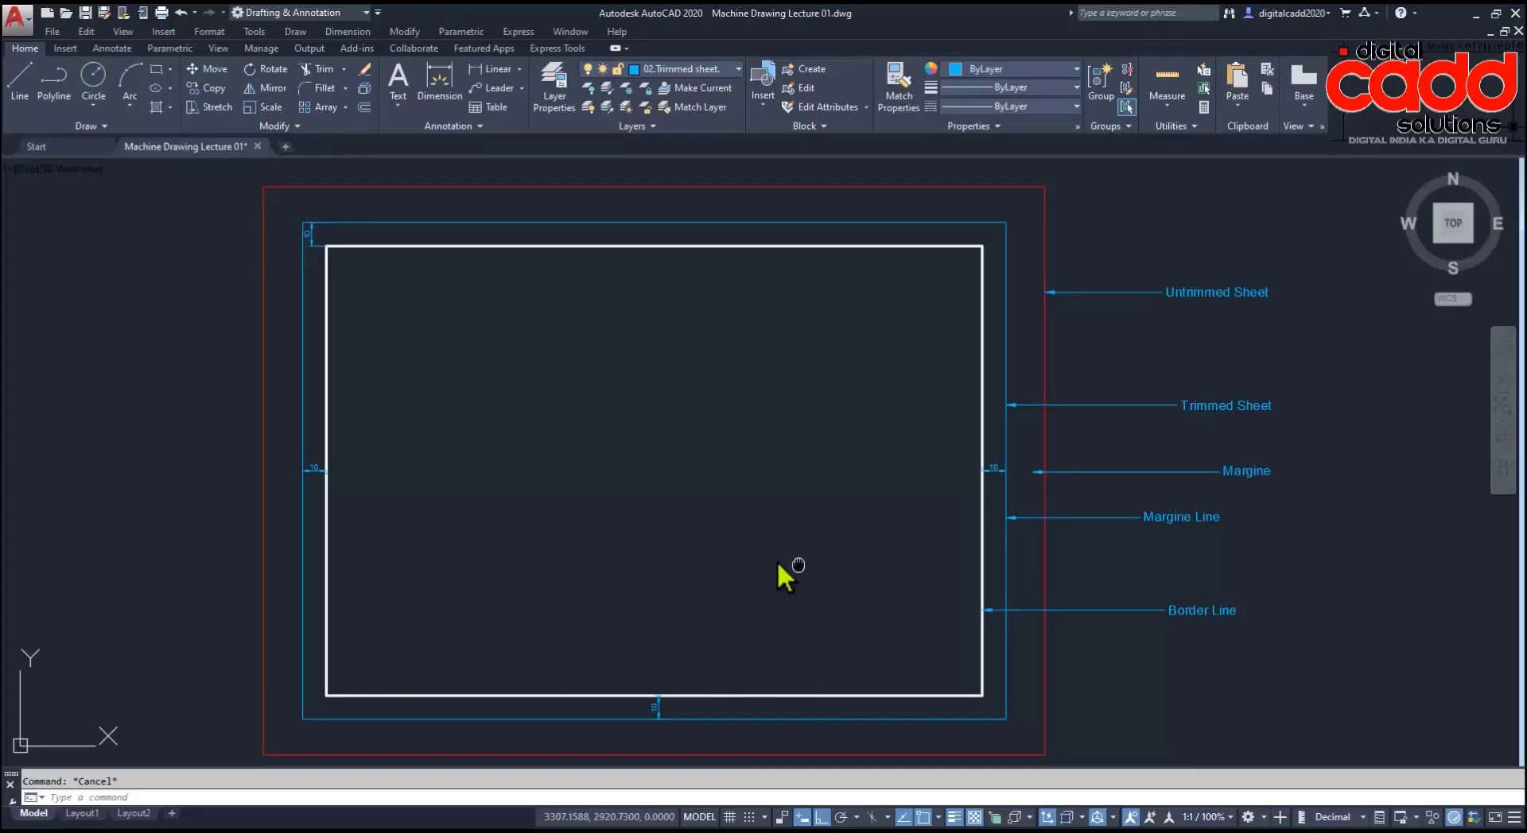
Step: Explode the border rectangle and offset its right and bottom lines 190 inward
{"action": "left_click", "coordinate": [848, 623]}
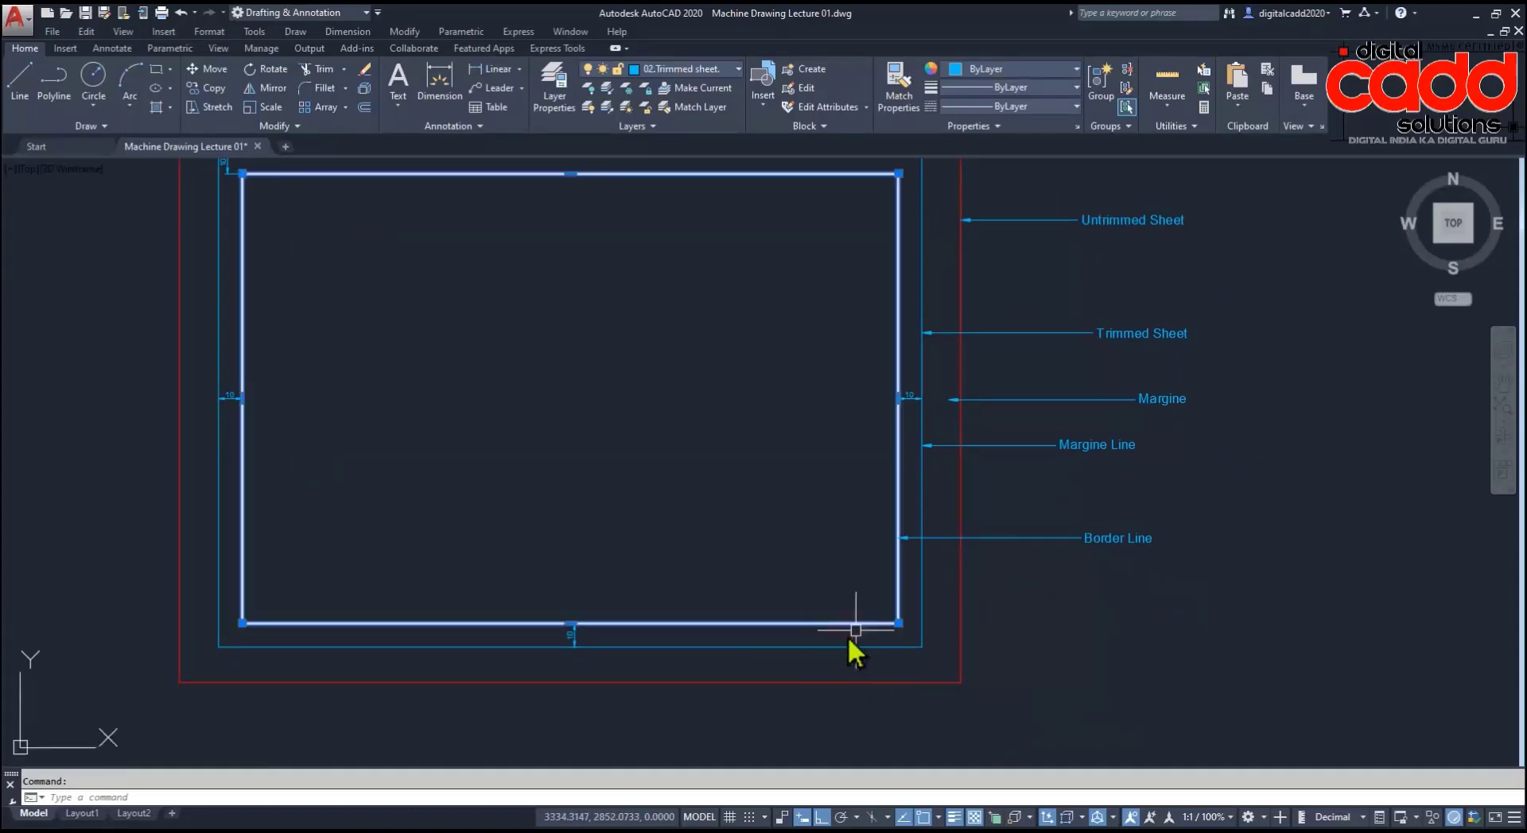
{"action": "left_click", "coordinate": [364, 89]}
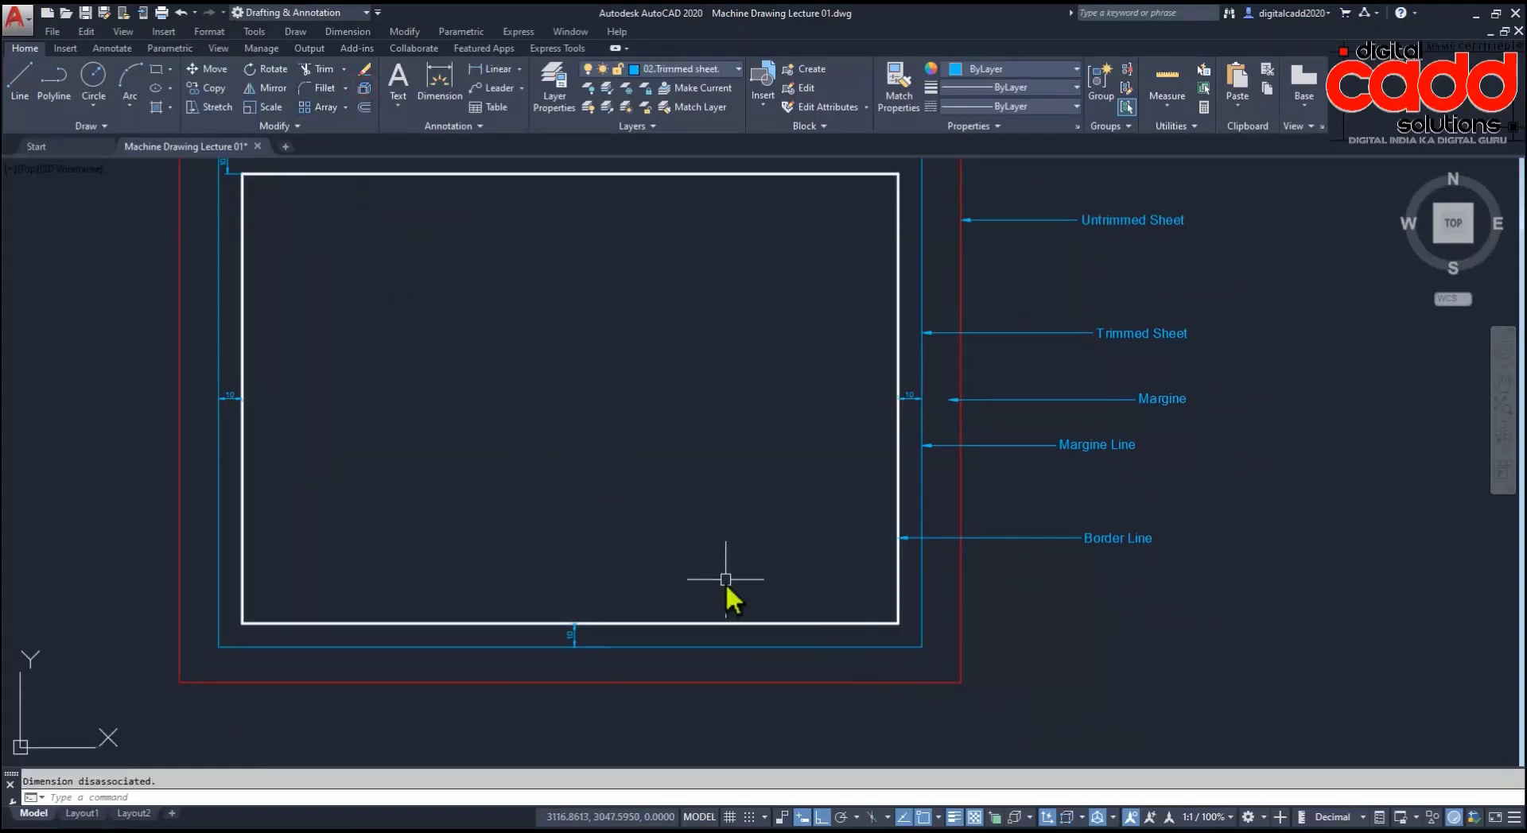
{"action": "type", "text": "o"}
{"action": "key", "text": "Return"}
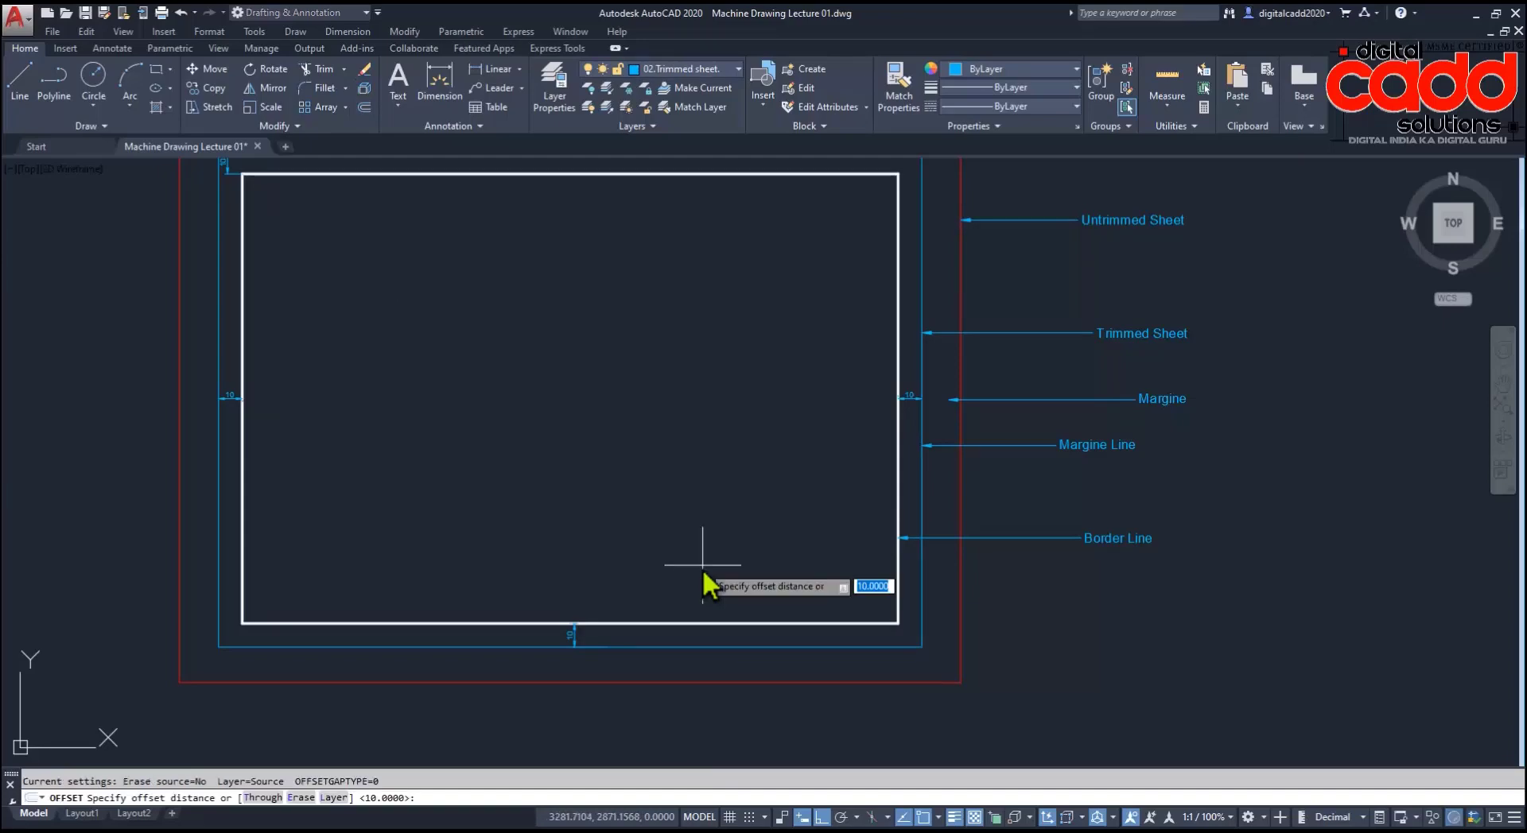
{"action": "type", "text": "190"}
{"action": "key", "text": "Return"}
{"action": "left_click", "coordinate": [899, 565]}
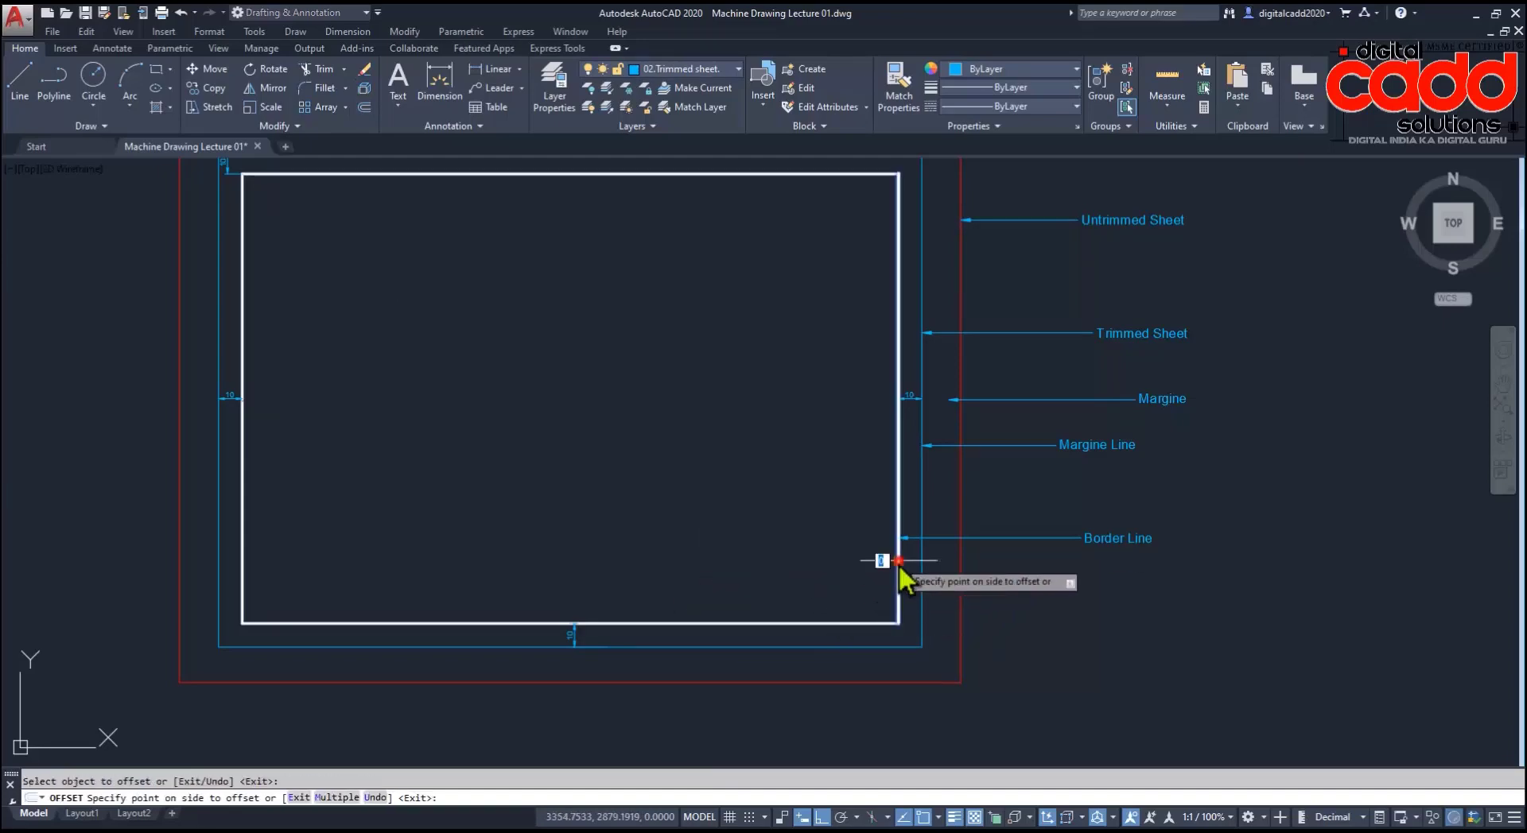
{"action": "left_click", "coordinate": [699, 542]}
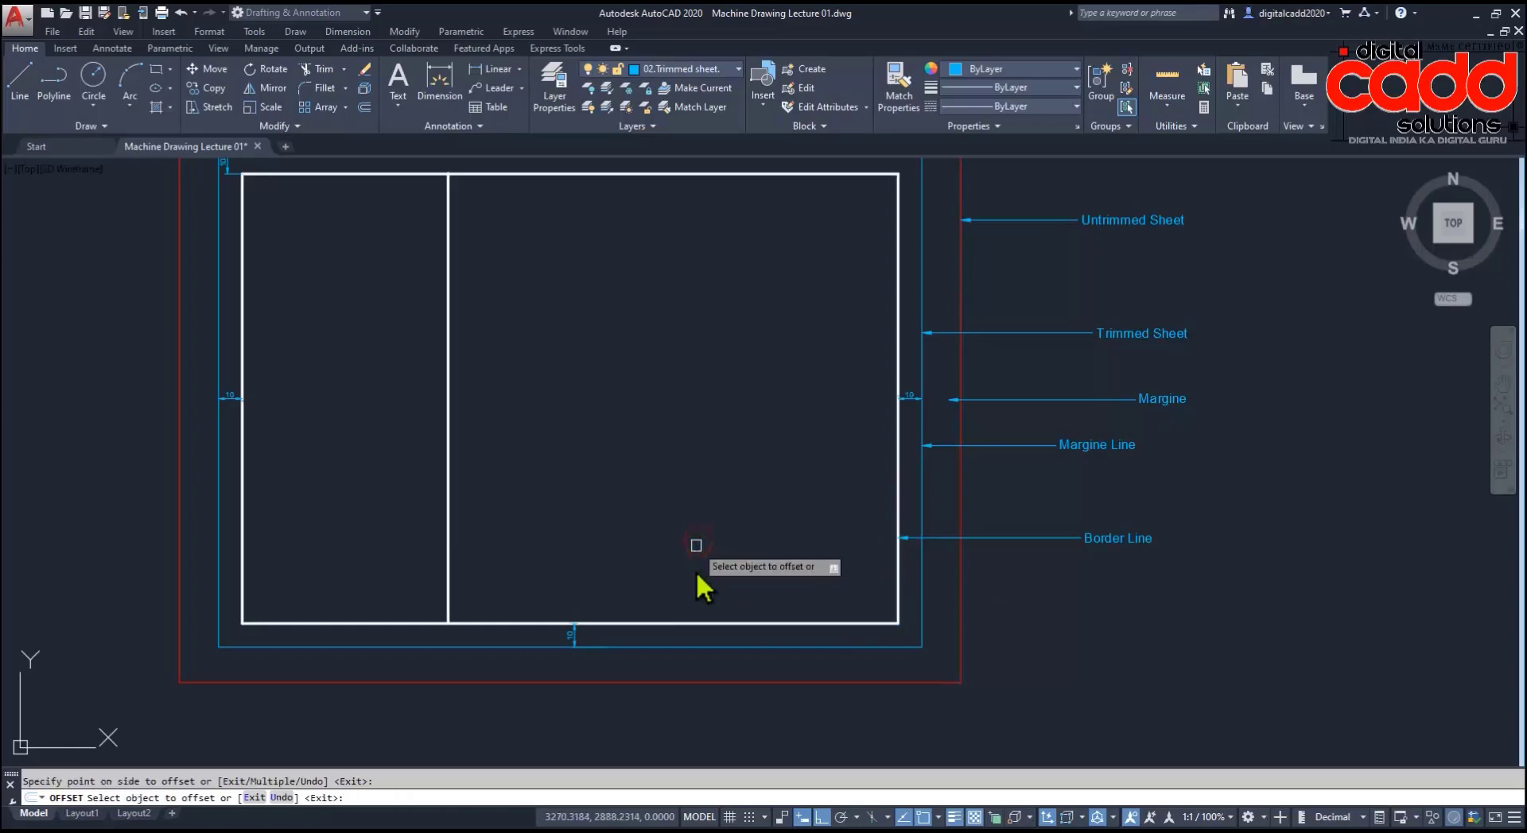
{"action": "left_click", "coordinate": [697, 624]}
{"action": "left_click", "coordinate": [705, 529]}
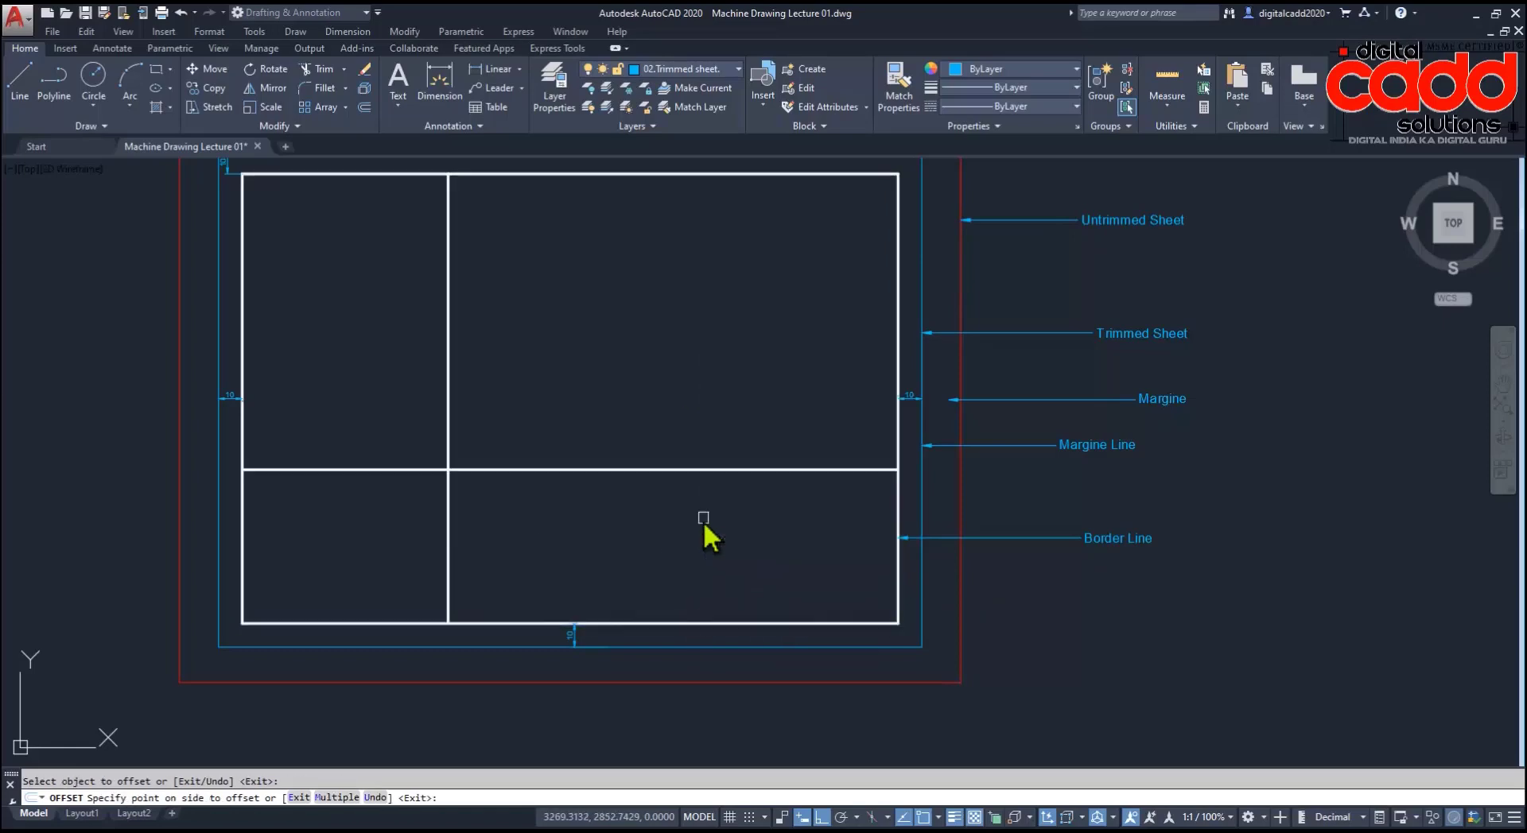
{"action": "key", "text": "Return"}
{"action": "middle_click_drag", "start_coordinate": [712, 524], "coordinate": [743, 593]}
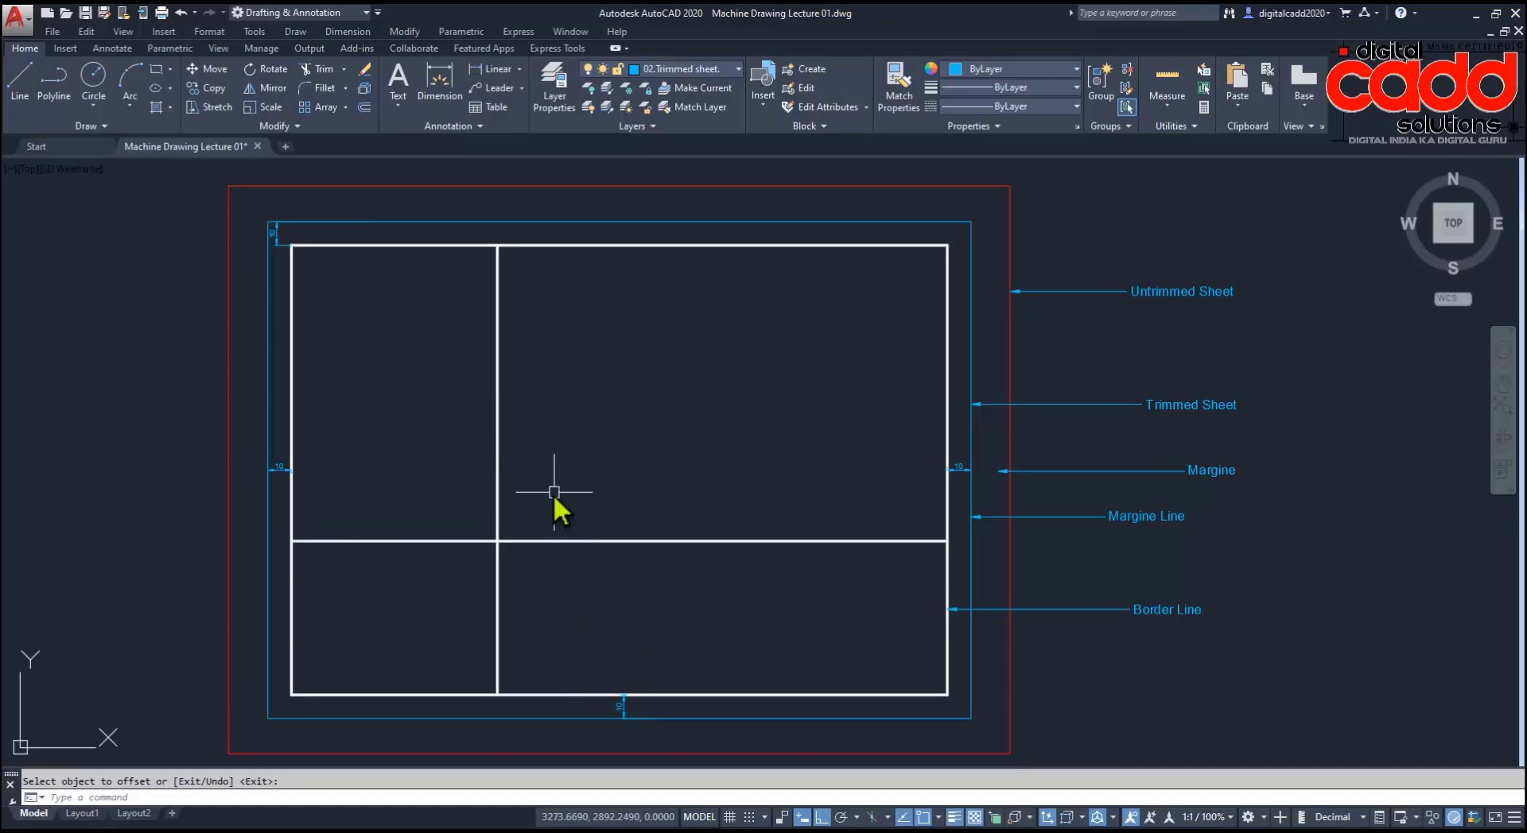
Step: Trim the crossing lines into the lower-right title-block rectangle, then bring up the Title Block.jpg reference
{"action": "key", "text": "Return"}
{"action": "left_click", "coordinate": [494, 525]}
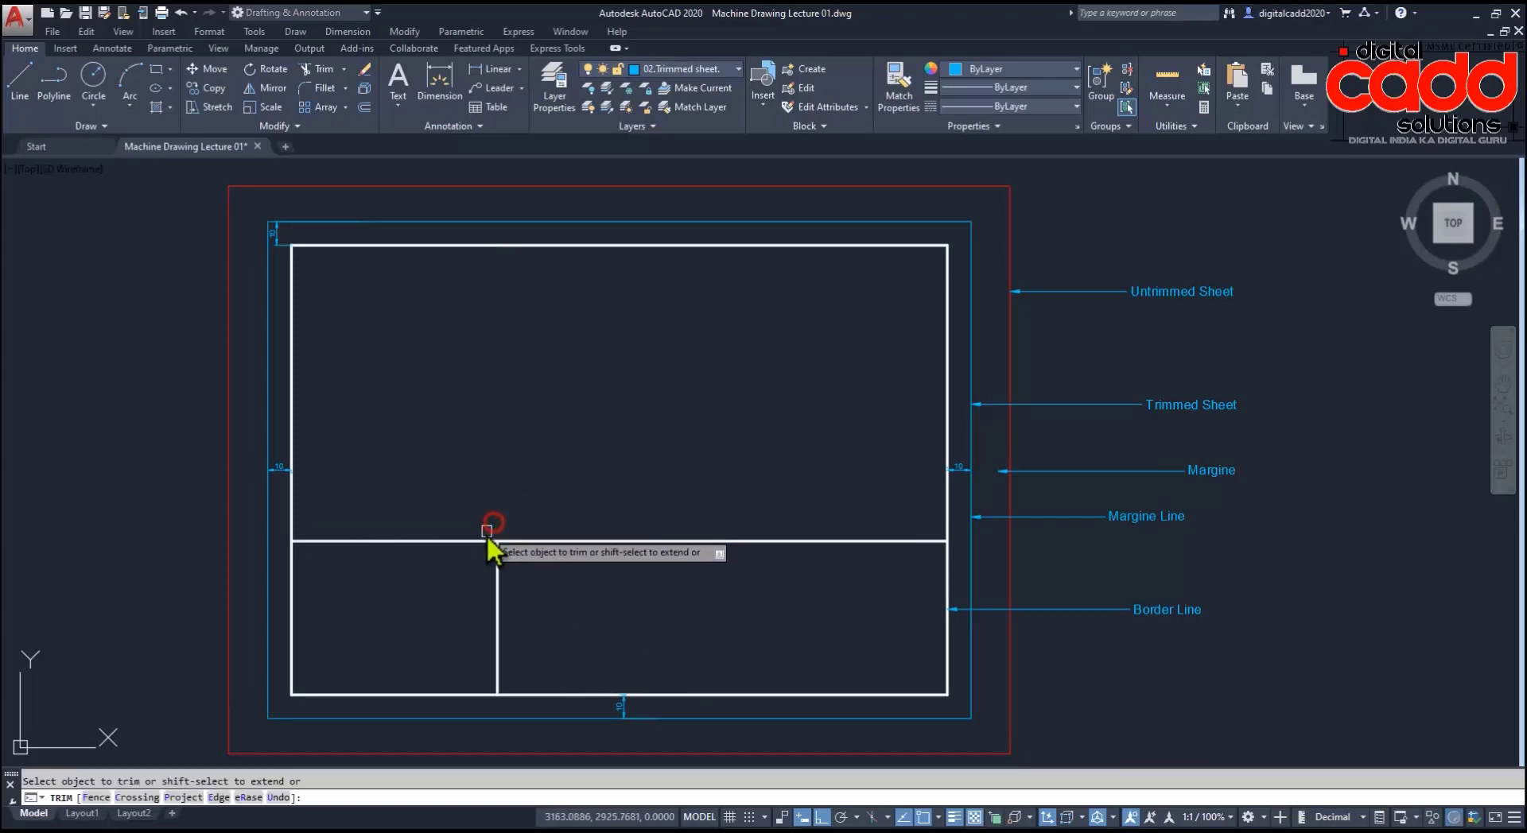
{"action": "left_click", "coordinate": [484, 538]}
{"action": "key", "text": "Return"}
{"action": "middle_click_drag", "start_coordinate": [670, 598], "coordinate": [736, 580]}
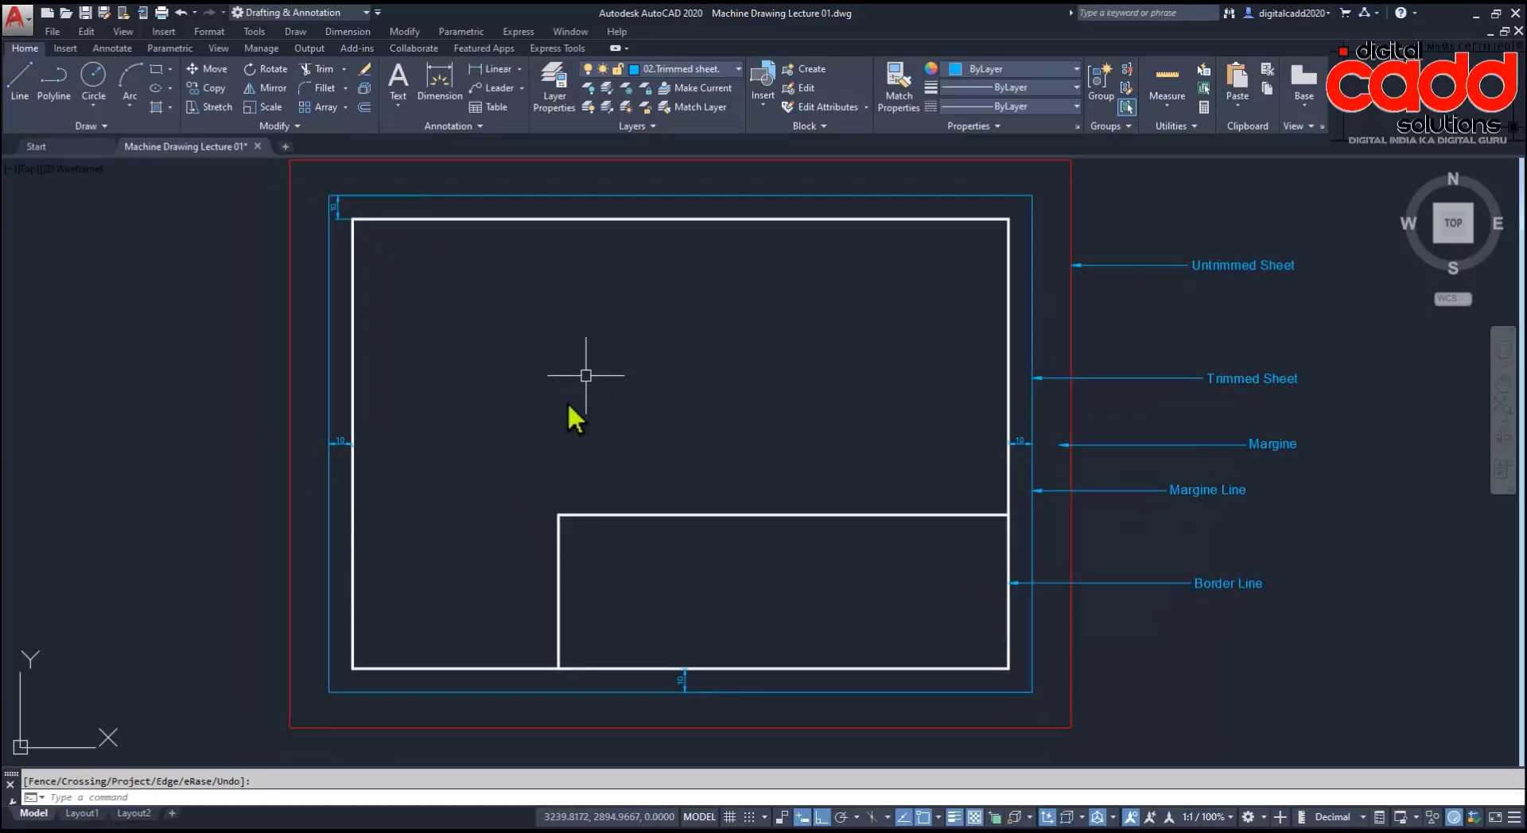
{"action": "middle_click_drag", "start_coordinate": [596, 586], "coordinate": [550, 571]}
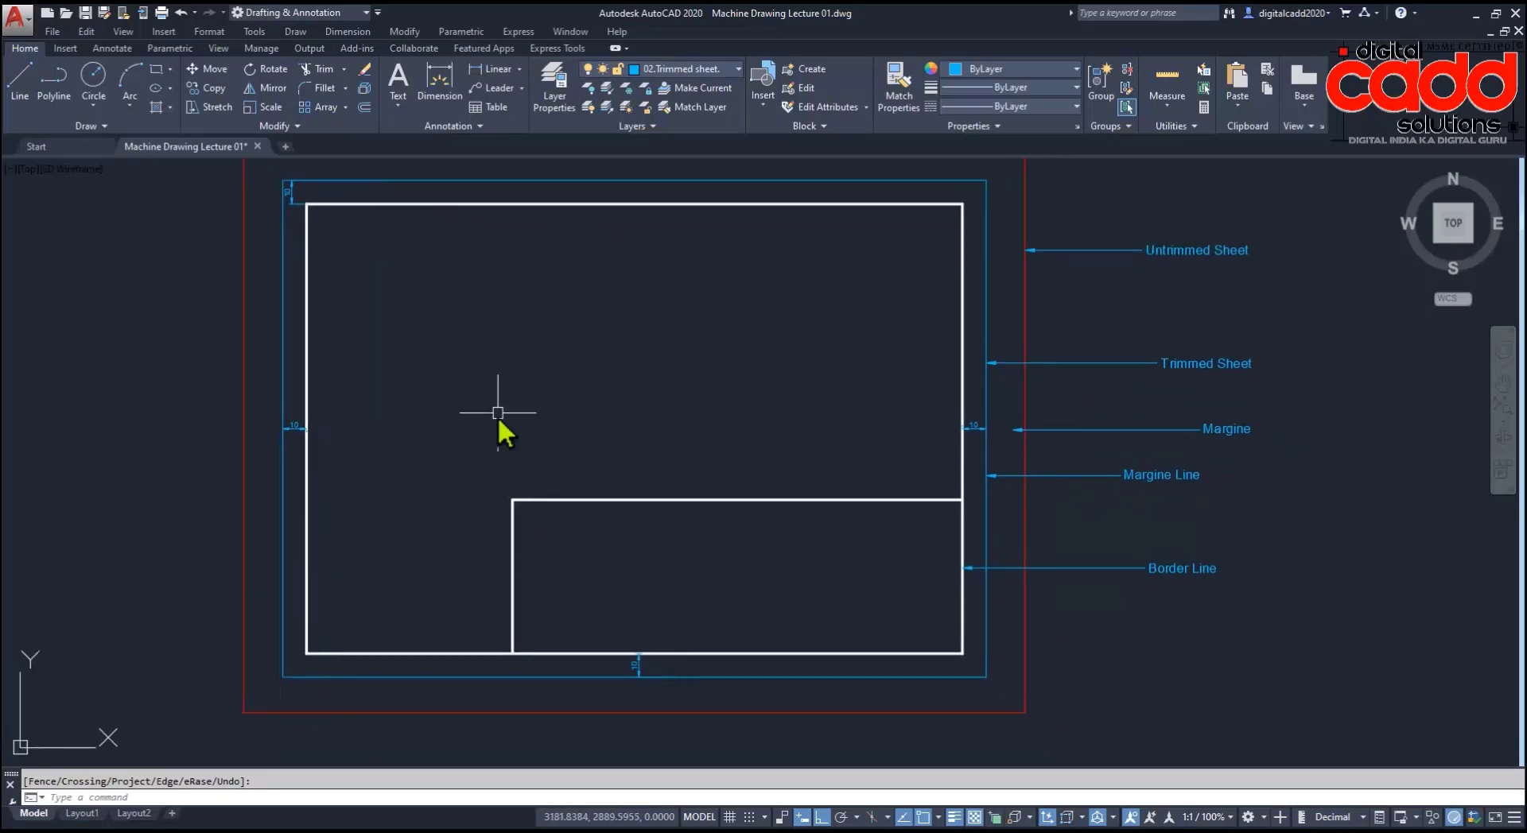
{"action": "mouse_move", "coordinate": [683, 630]}
{"action": "middle_mouse_down"}
{"action": "mouse_move", "coordinate": [627, 629]}
{"action": "mouse_move", "coordinate": [602, 608]}
{"action": "middle_mouse_up"}
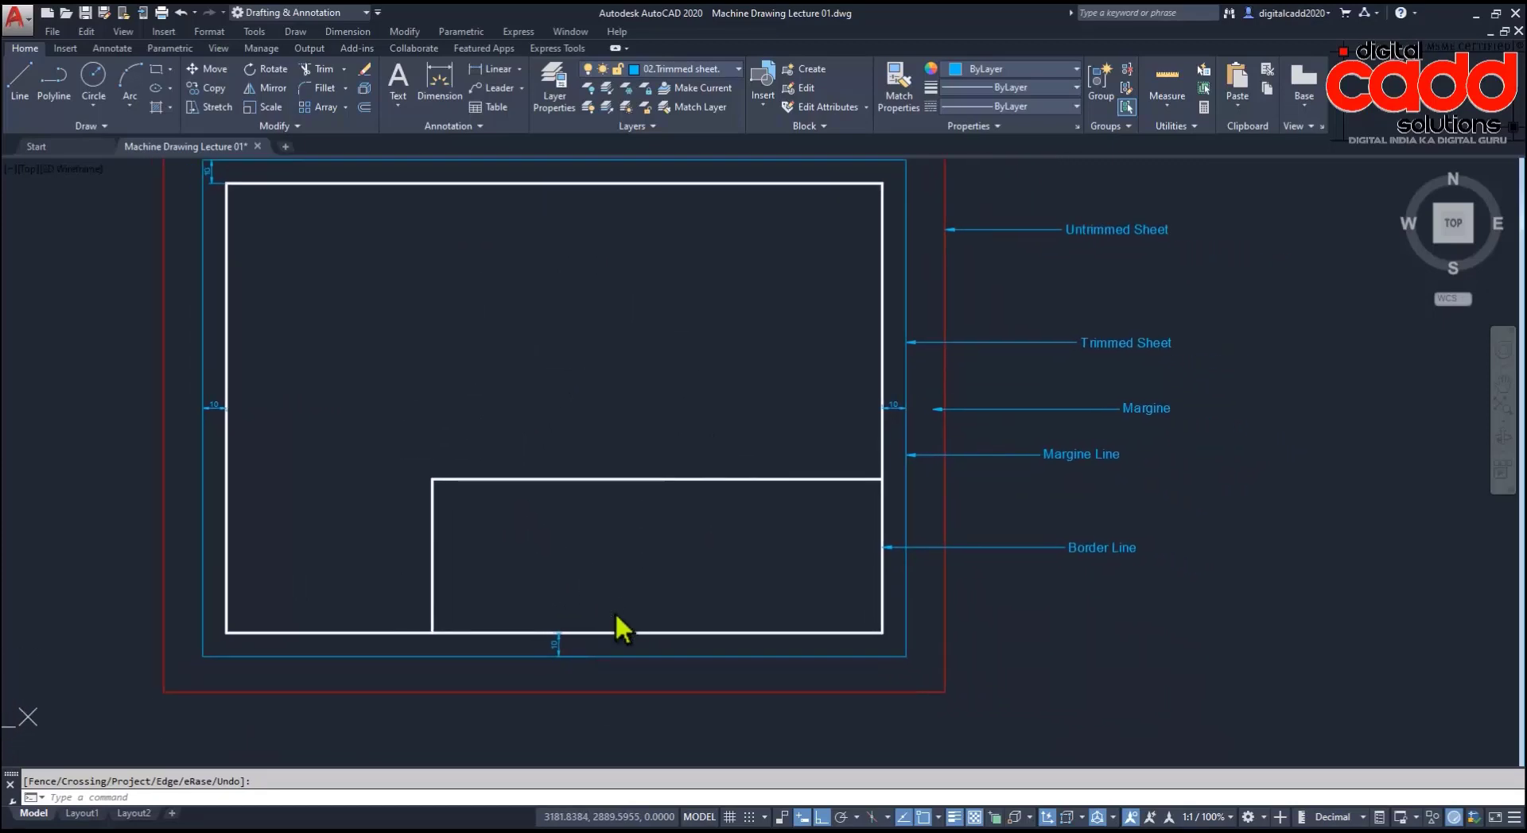
{"action": "key", "text": "alt+Tab"}
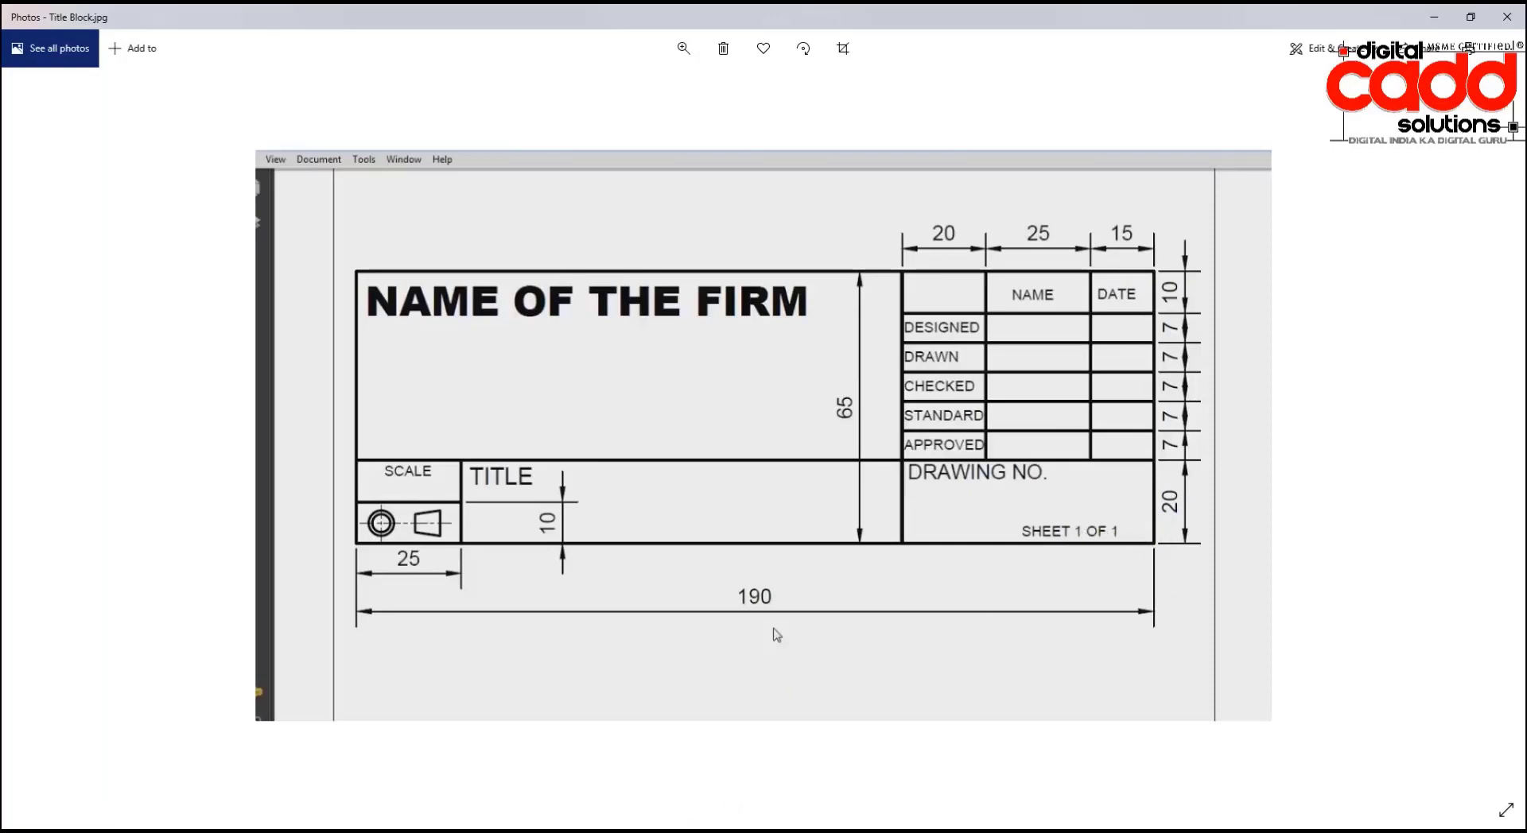
Step: Offset the bottom border line 20 upward and start trimming it to the title block width
{"action": "key", "text": "alt+Tab"}
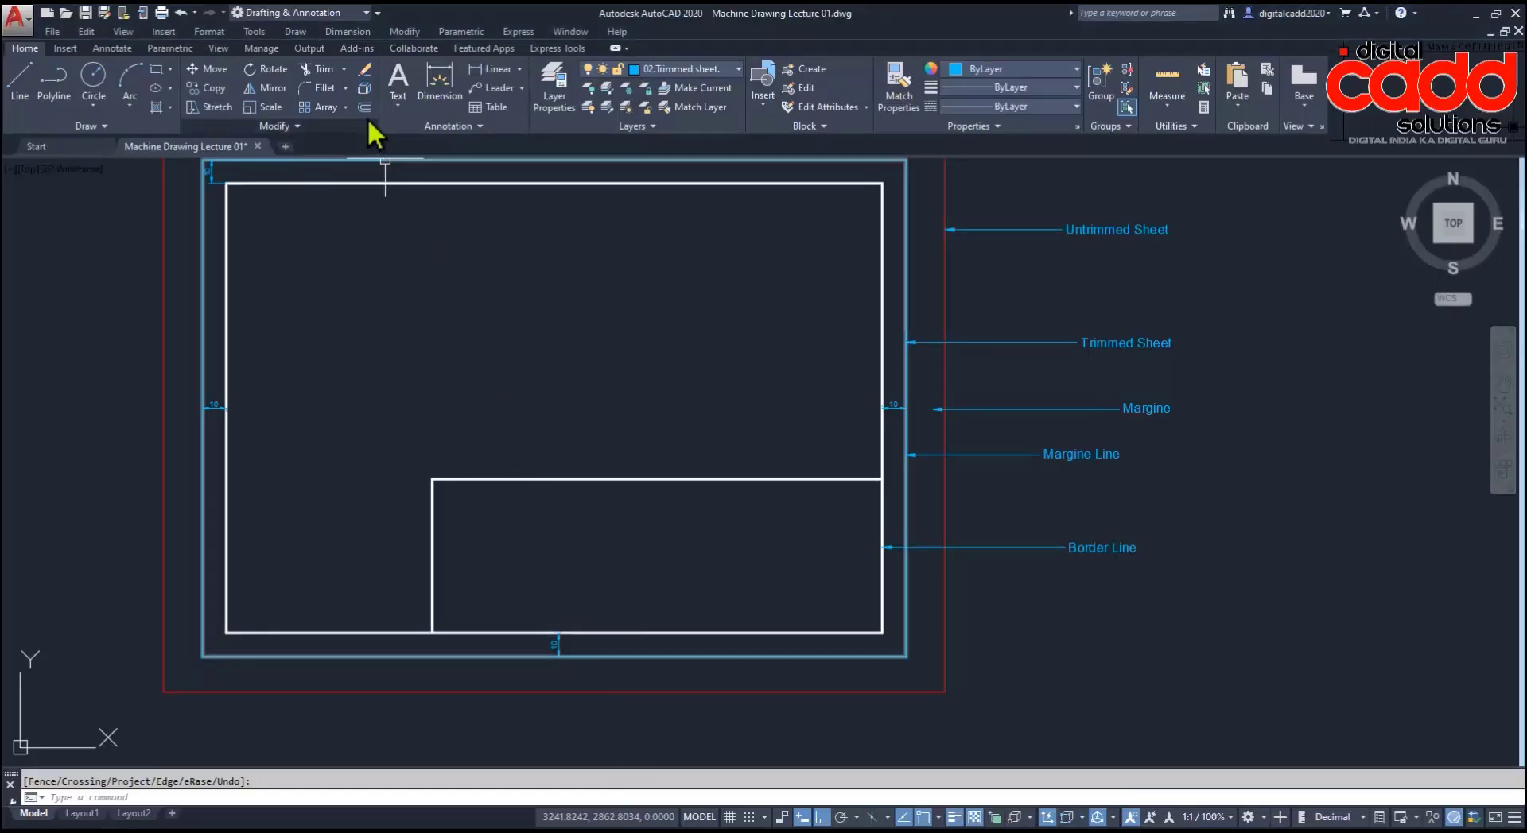
{"action": "left_click", "coordinate": [367, 116]}
{"action": "type", "text": "20"}
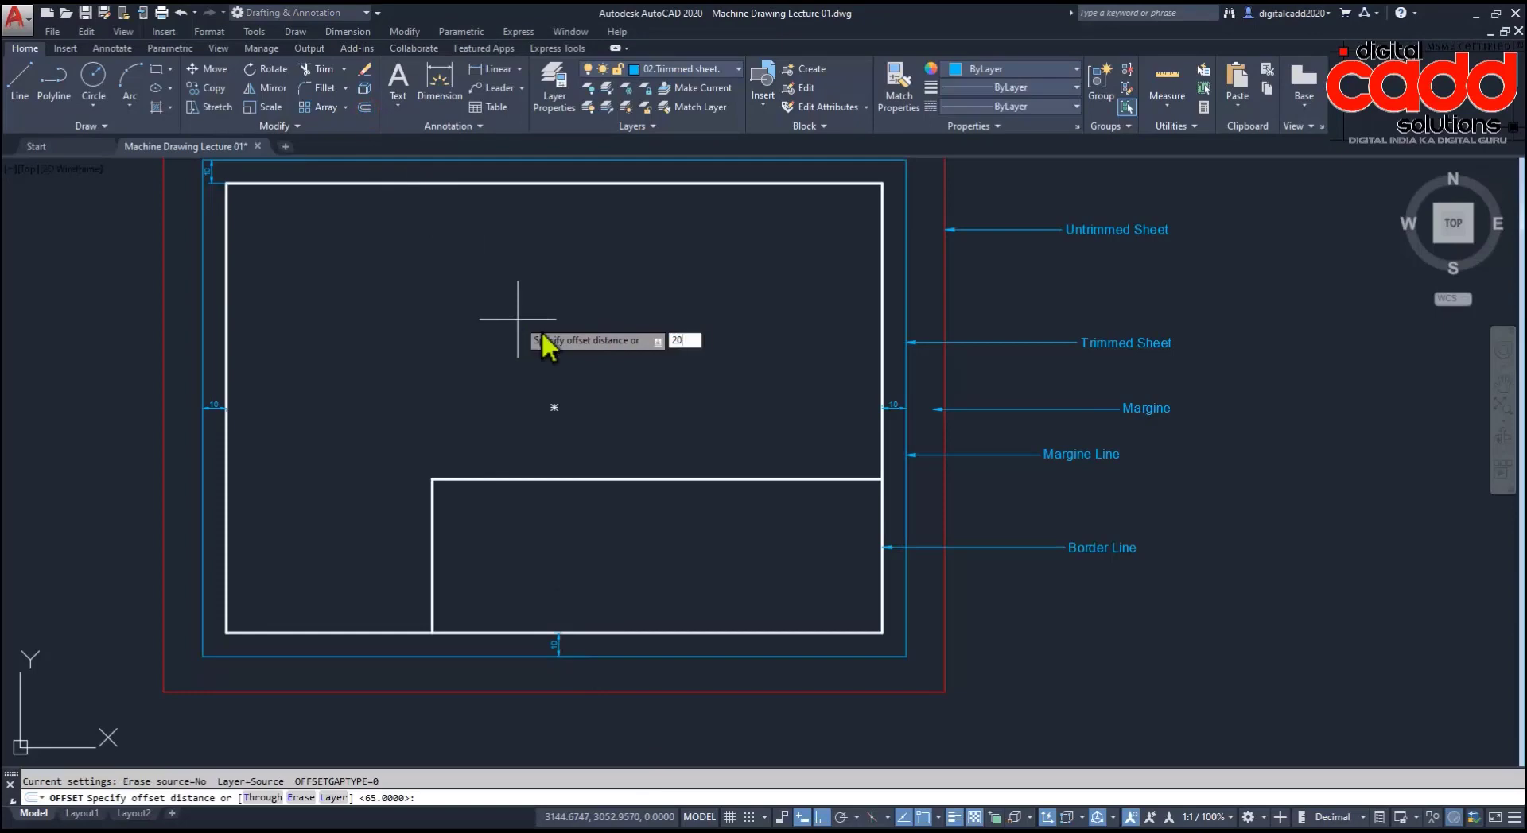
{"action": "key", "text": "Return"}
{"action": "left_click", "coordinate": [792, 633]}
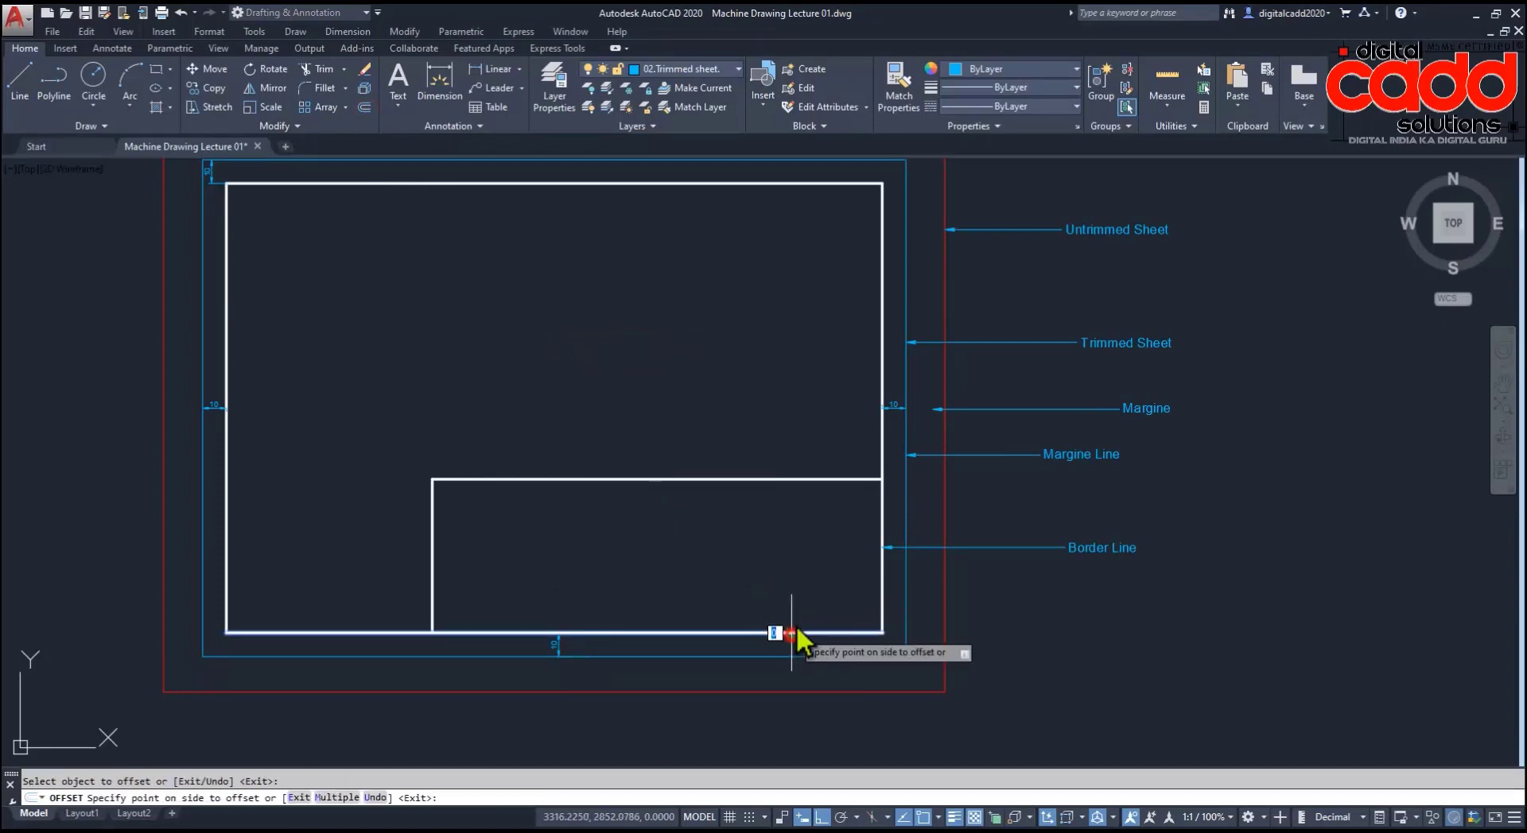
{"action": "left_click", "coordinate": [799, 608]}
{"action": "key", "text": "Return"}
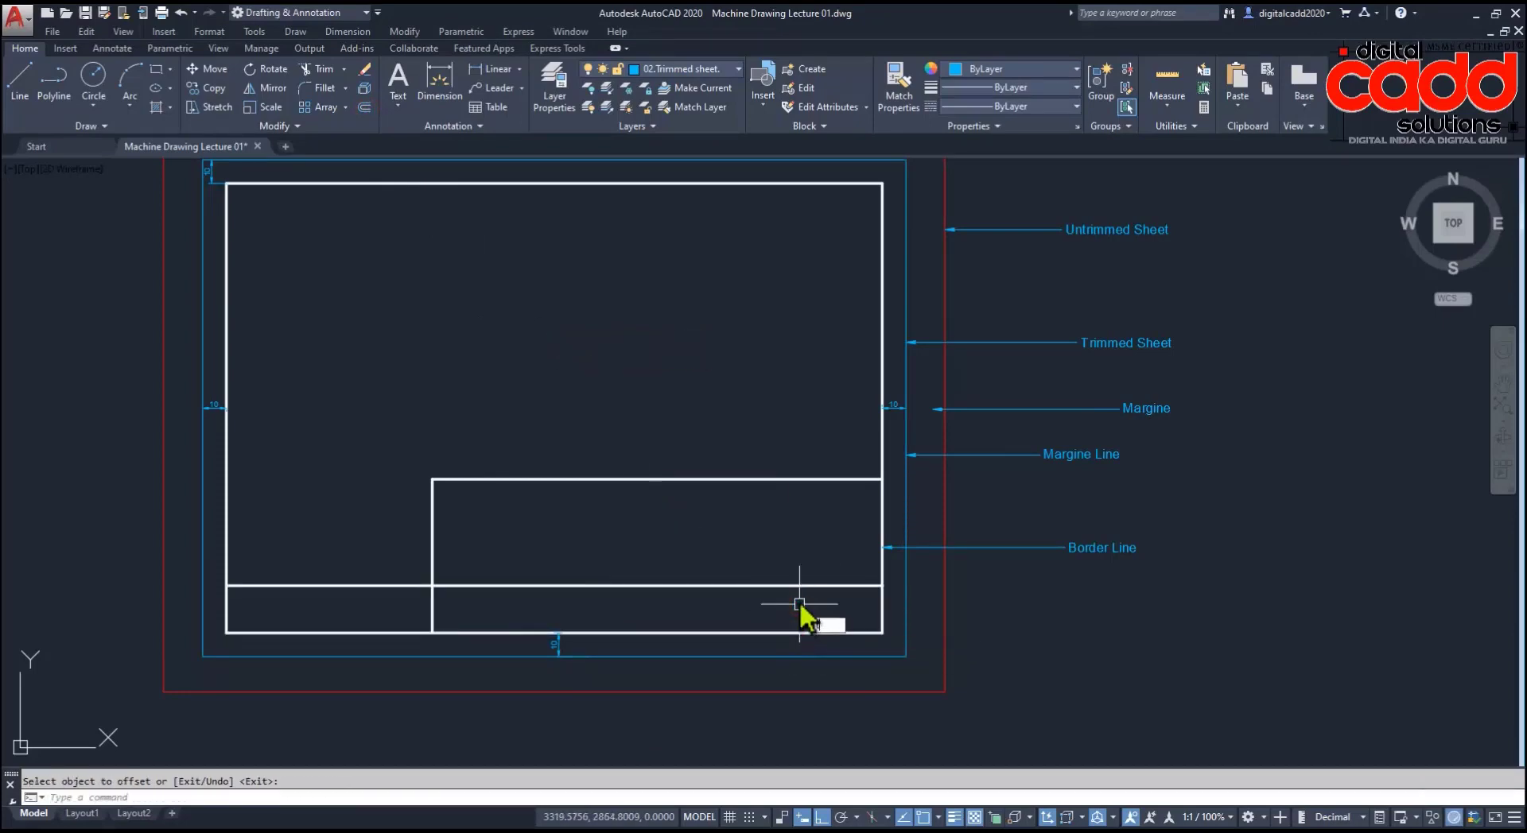
{"action": "key", "text": "Return"}
{"action": "type", "text": "tr"}
{"action": "key", "text": "Return"}
{"action": "key", "text": "Return"}
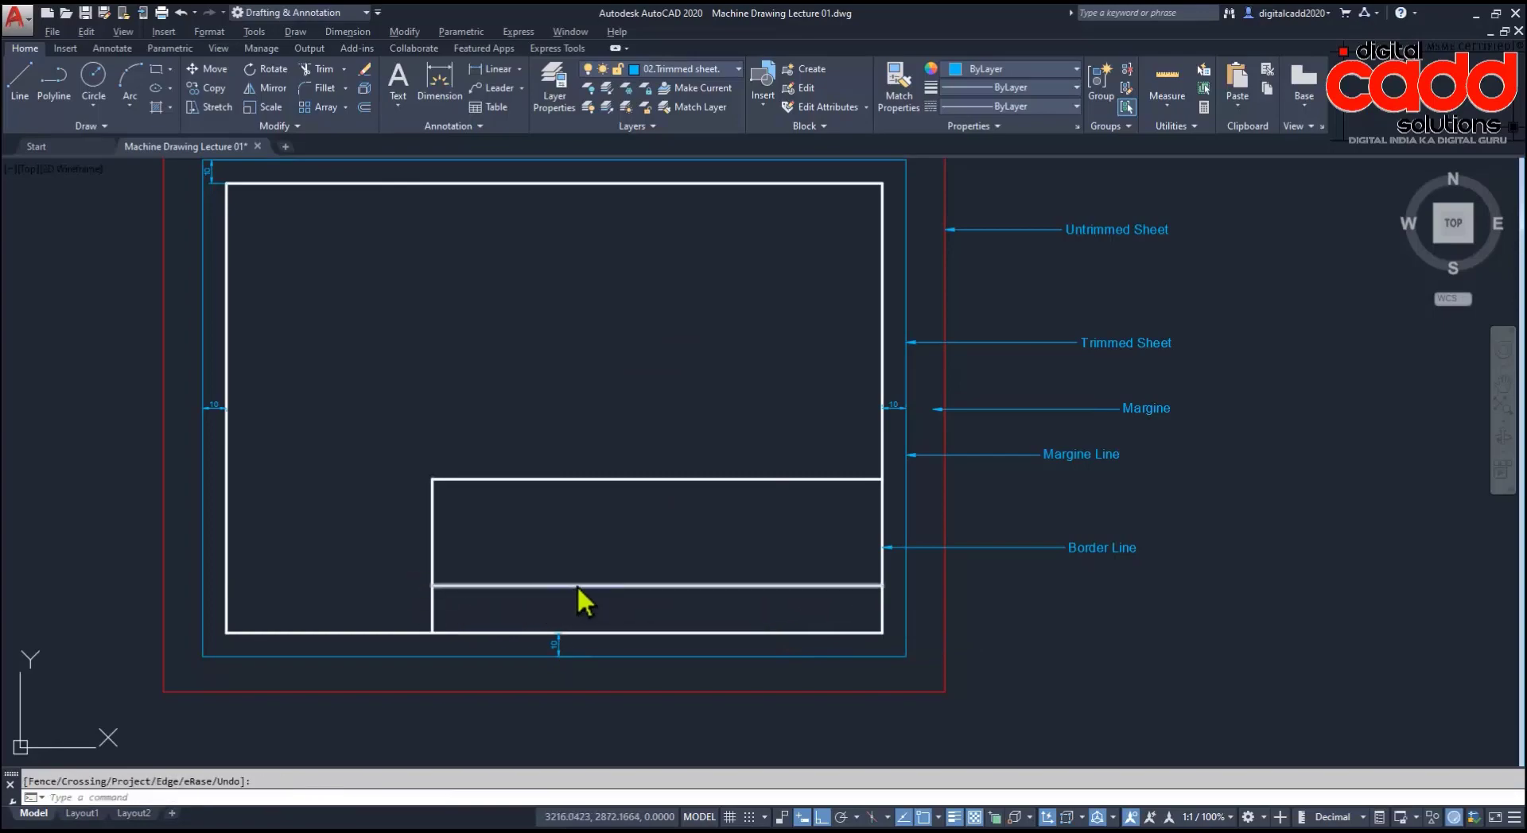
Step: After checking the reference, stack five lines 7 apart above the 20 line using Multiple offset
{"action": "key", "text": "alt+Tab"}
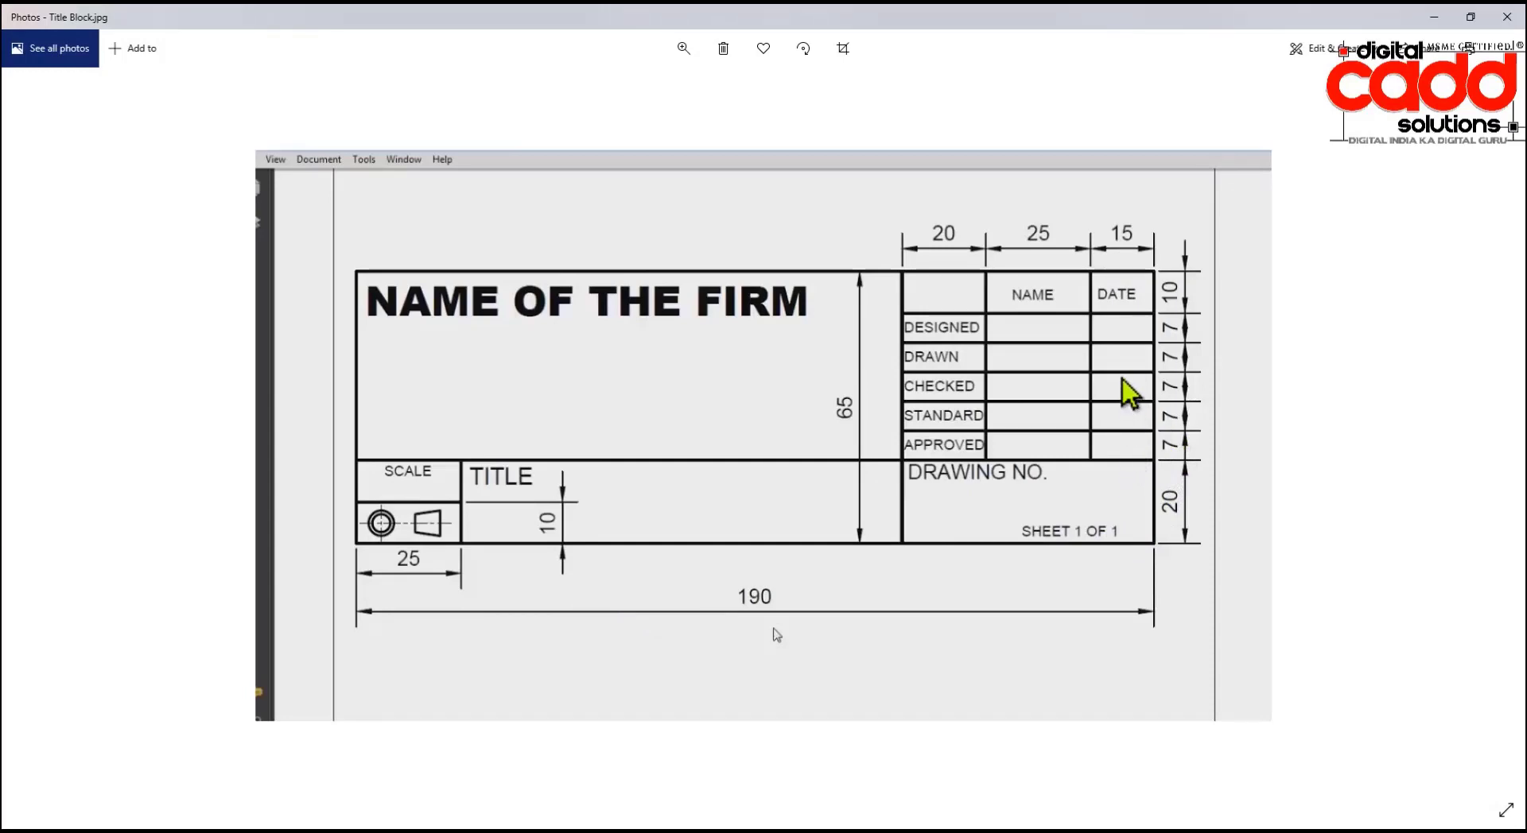
{"action": "key", "text": "alt+Tab"}
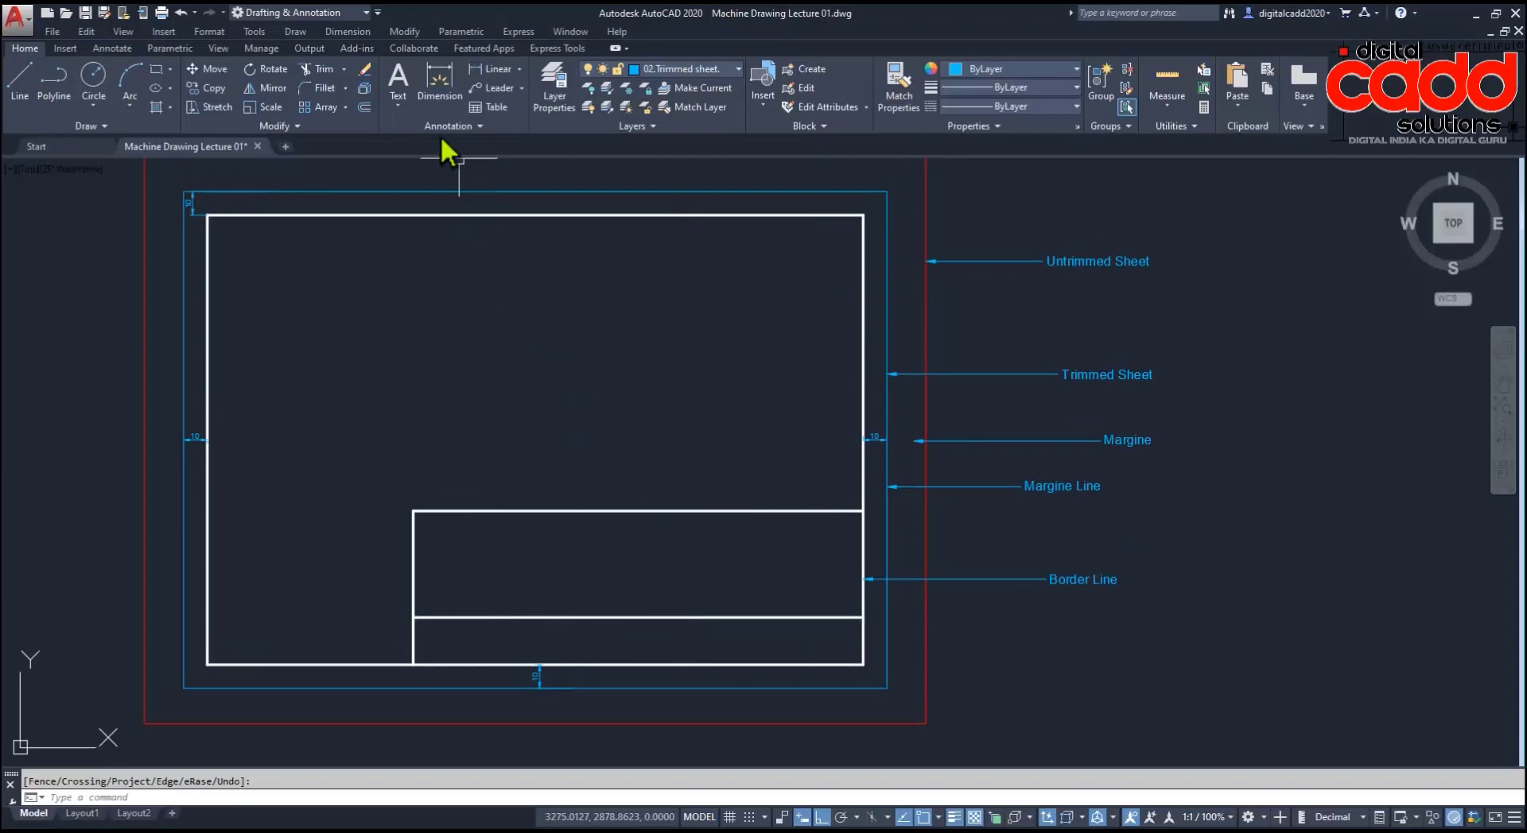
{"action": "left_click", "coordinate": [365, 106]}
{"action": "type", "text": "7"}
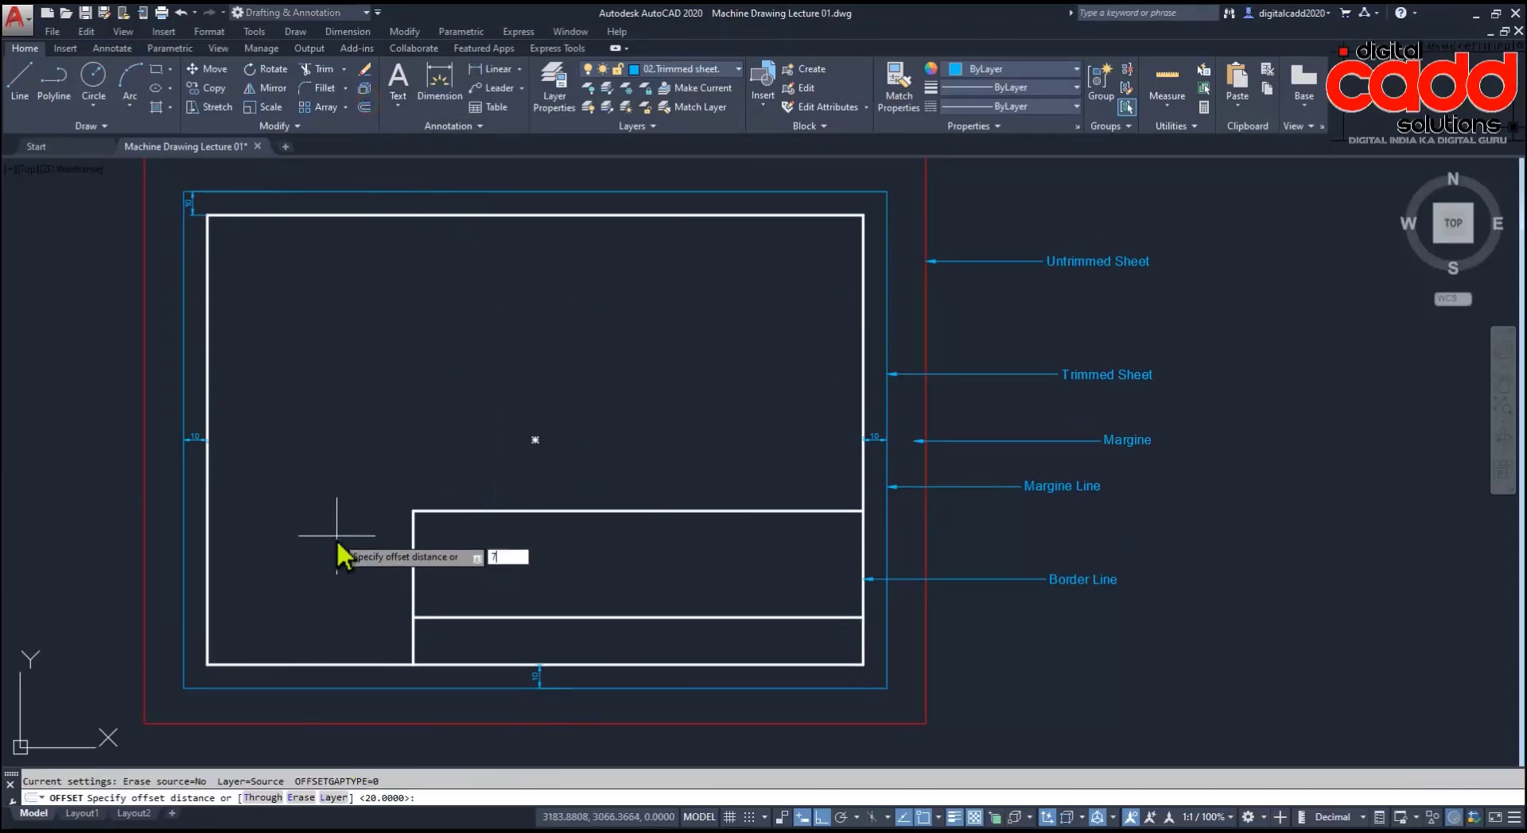
{"action": "key", "text": "Return"}
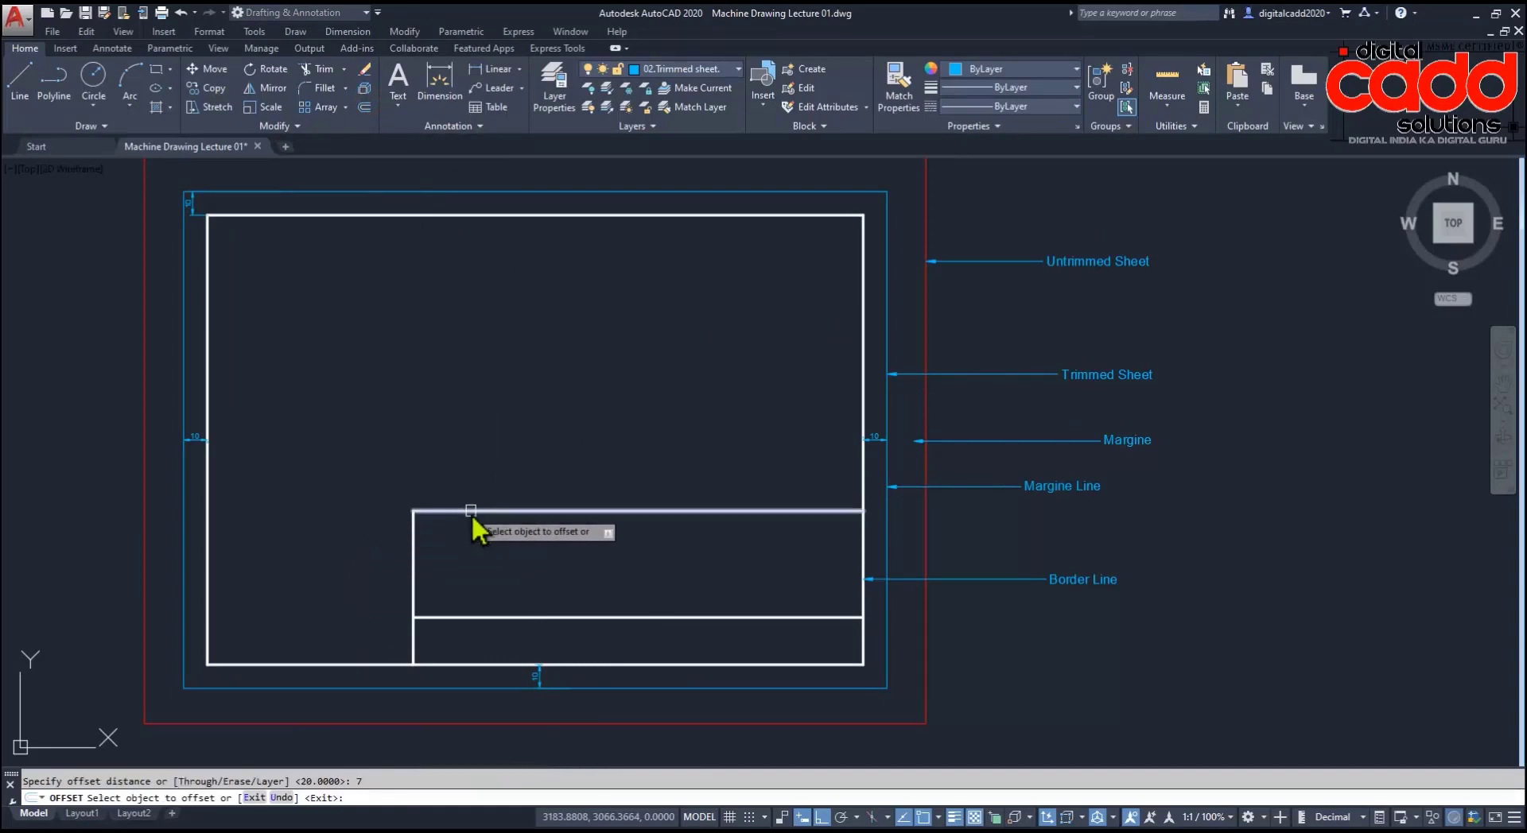
{"action": "left_click", "coordinate": [513, 618]}
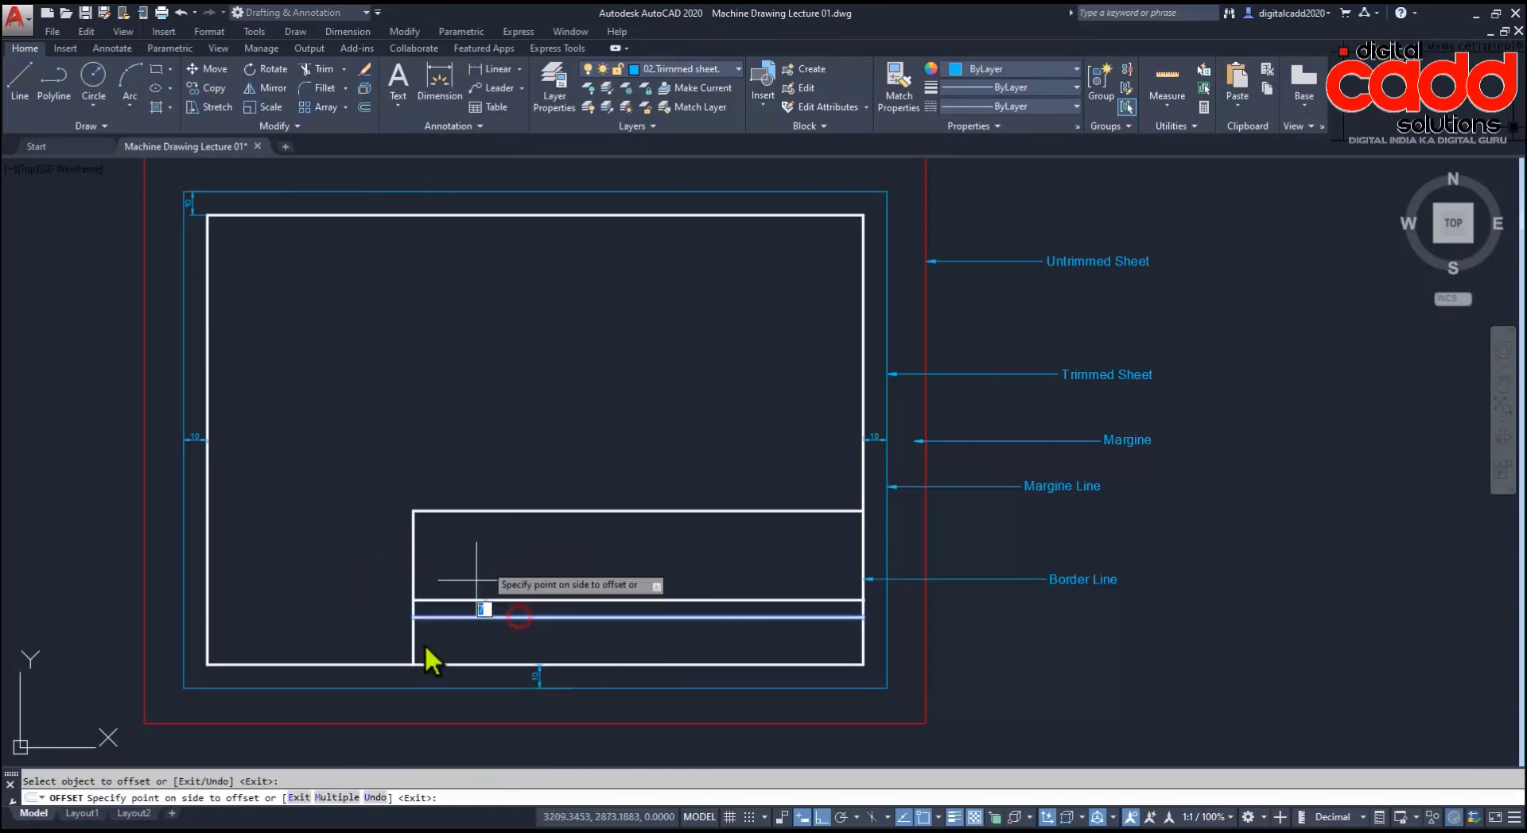
{"action": "left_click", "coordinate": [337, 798]}
{"action": "left_click", "coordinate": [643, 436]}
{"action": "left_click", "coordinate": [646, 425]}
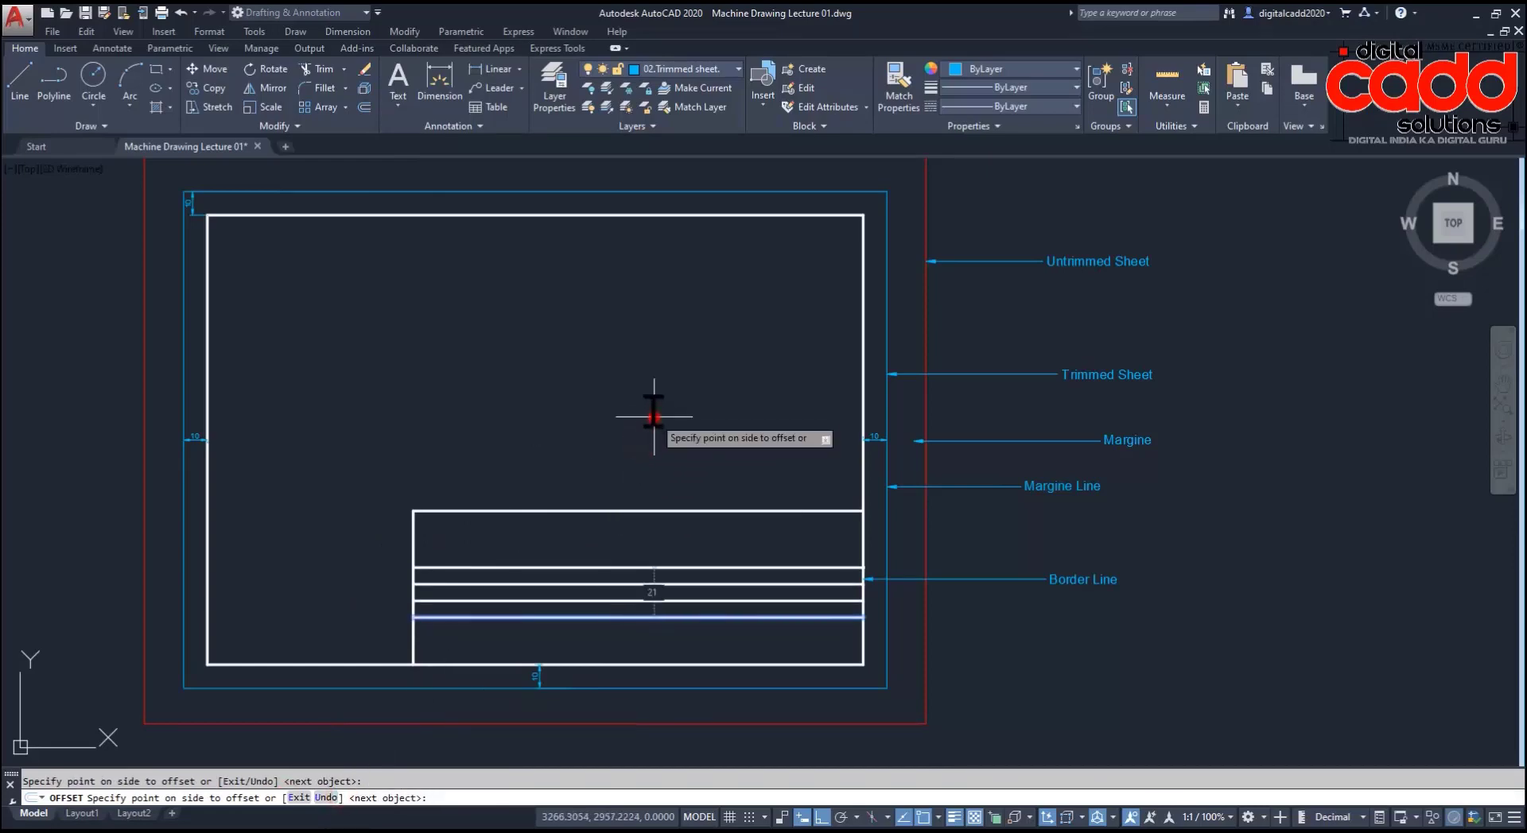
{"action": "left_click", "coordinate": [647, 402]}
{"action": "left_click", "coordinate": [651, 380]}
{"action": "left_click", "coordinate": [655, 350]}
{"action": "key", "text": "Return"}
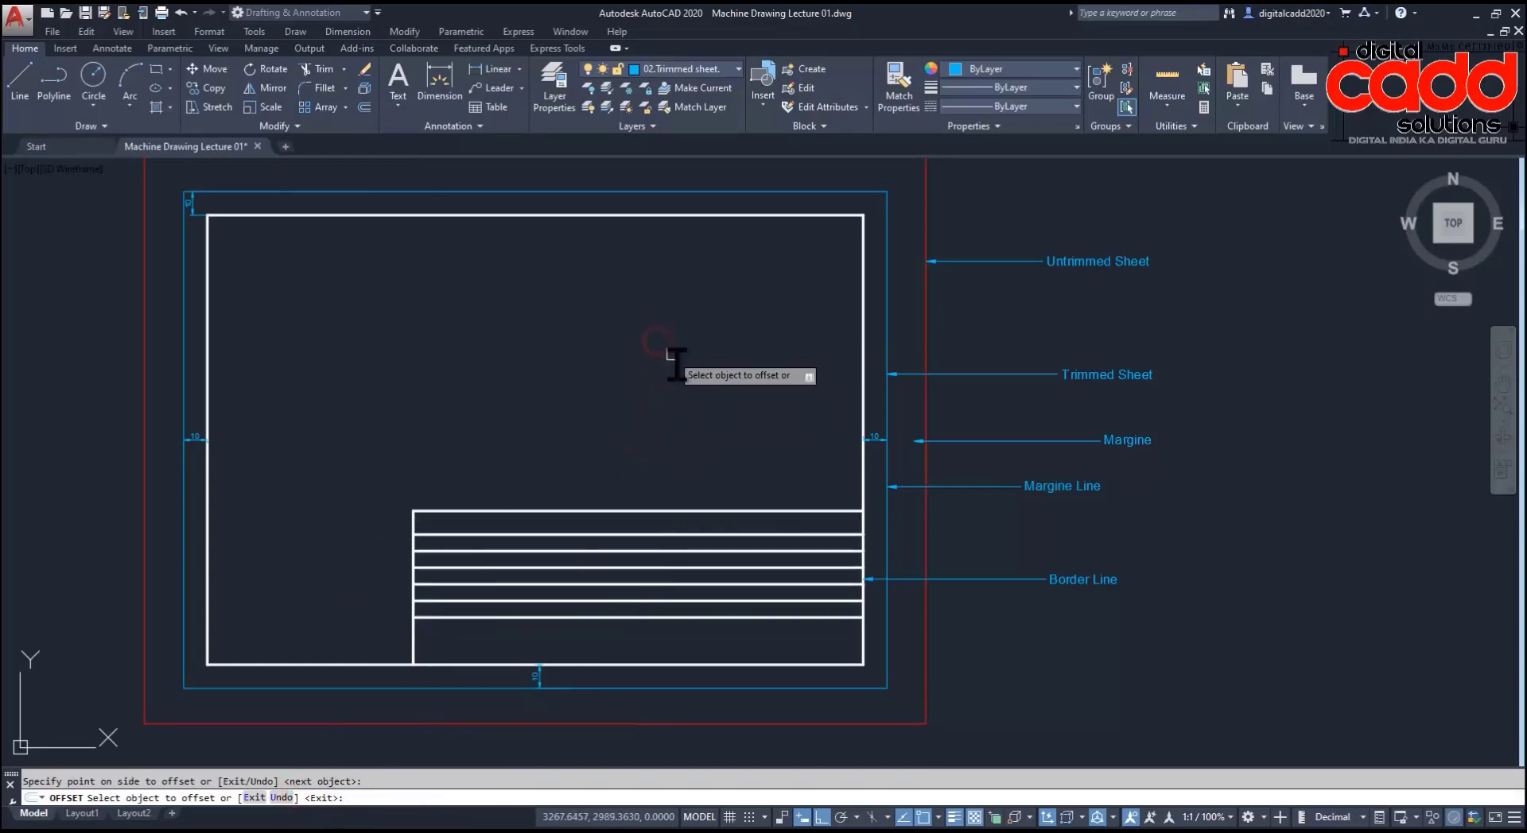
{"action": "middle_click_drag", "start_coordinate": [761, 585], "coordinate": [767, 505]}
{"action": "scroll", "coordinate": [795, 477], "scroll_direction": "up", "scroll_amount": 2}
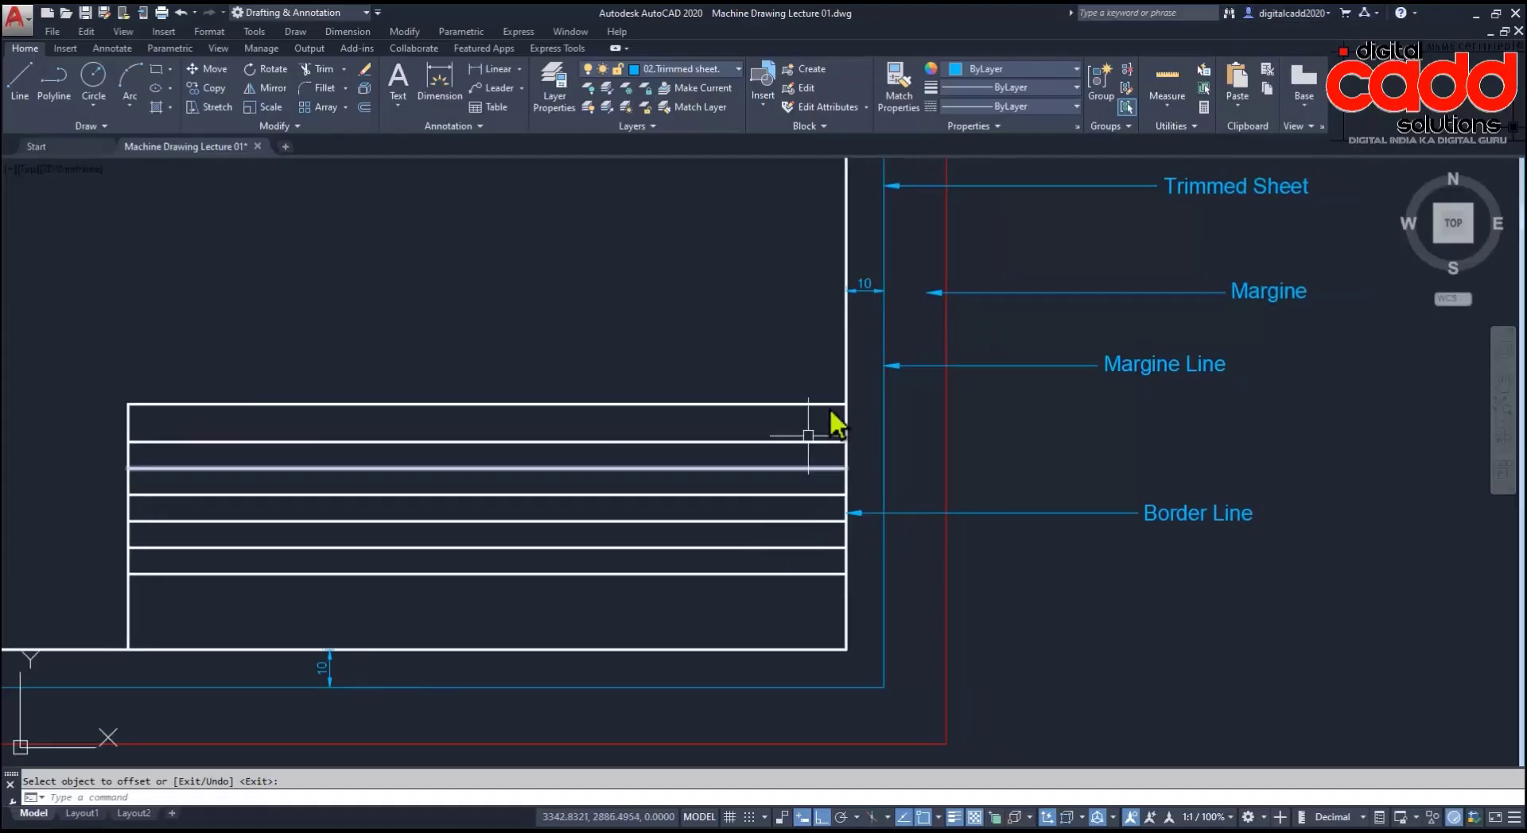
{"action": "left_click", "coordinate": [1167, 105]}
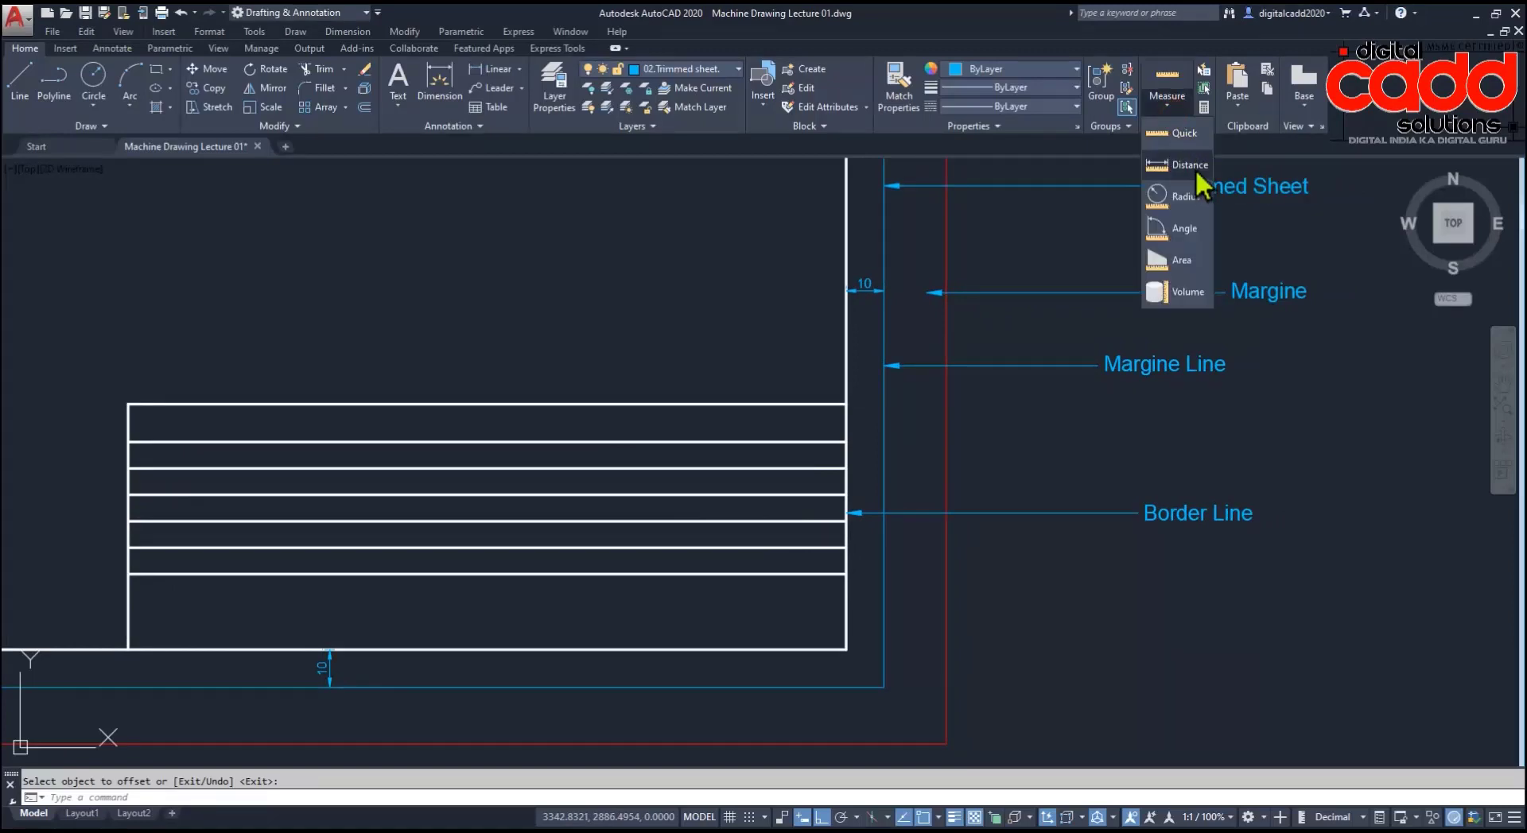
{"action": "left_click", "coordinate": [1169, 159]}
{"action": "left_click", "coordinate": [846, 403]}
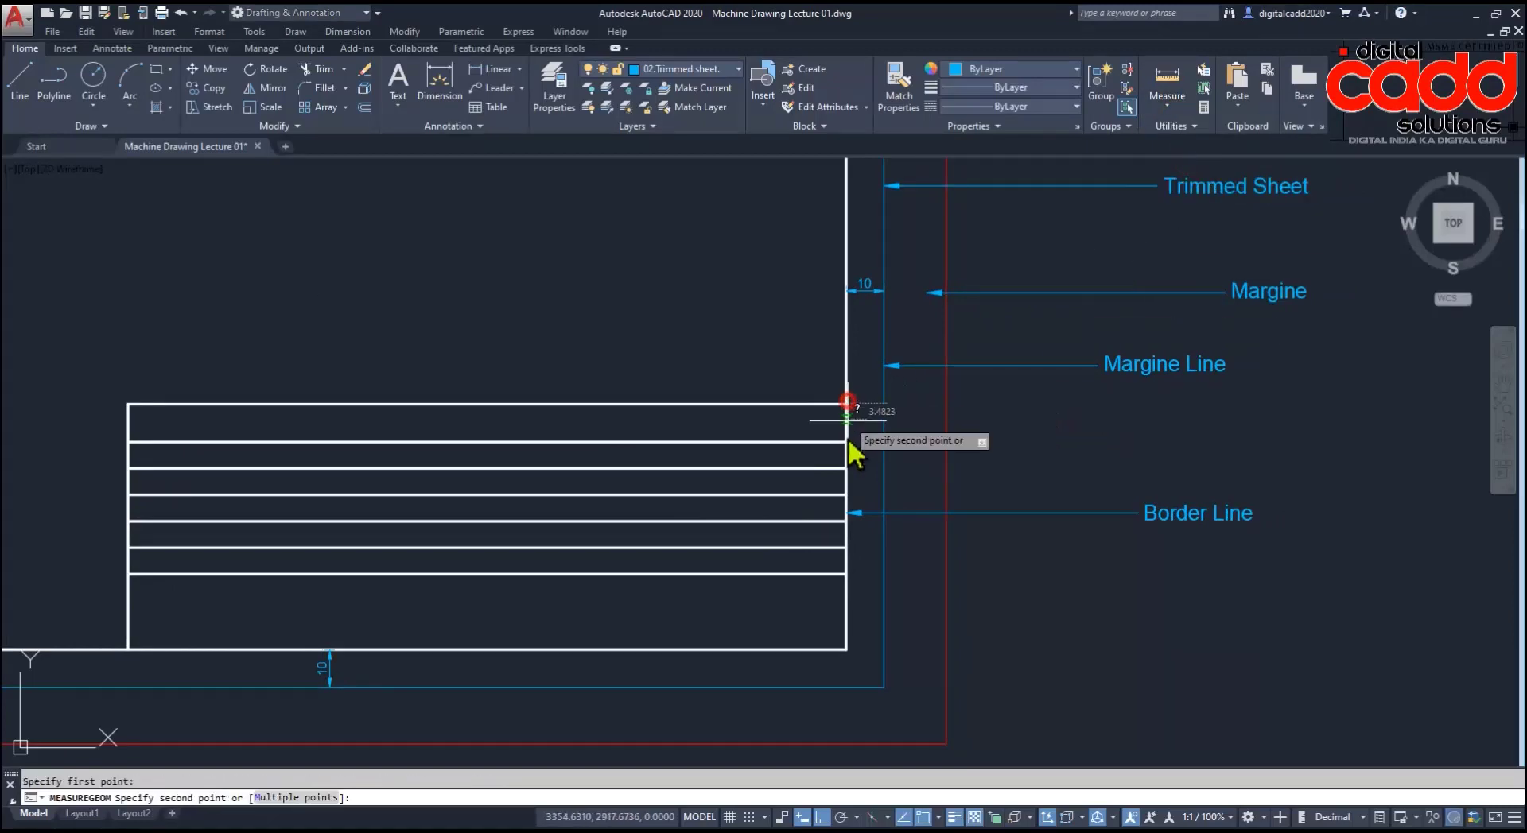
{"action": "left_click", "coordinate": [846, 442]}
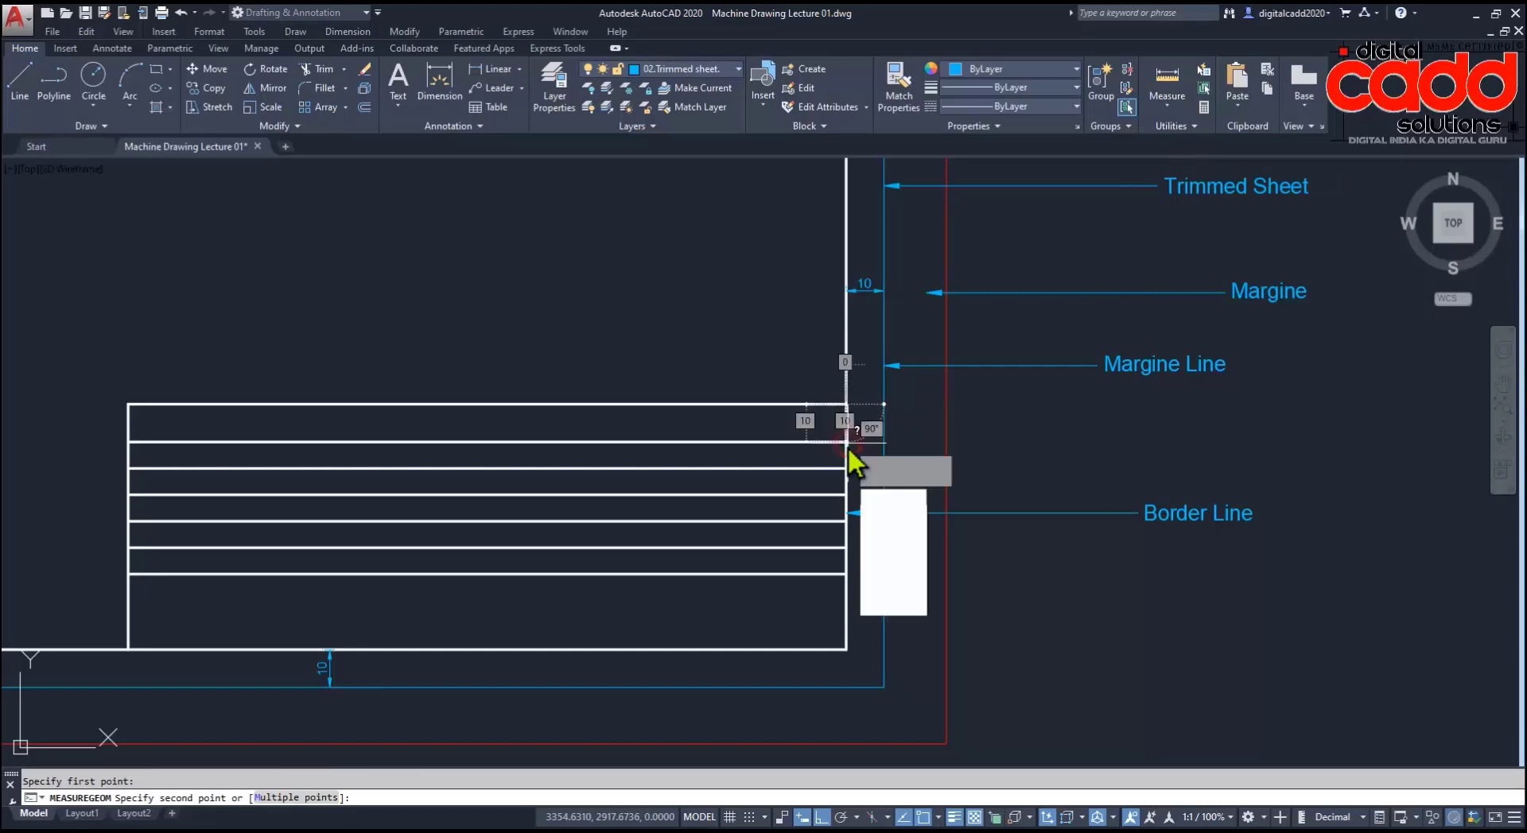
{"action": "left_click", "coordinate": [887, 497]}
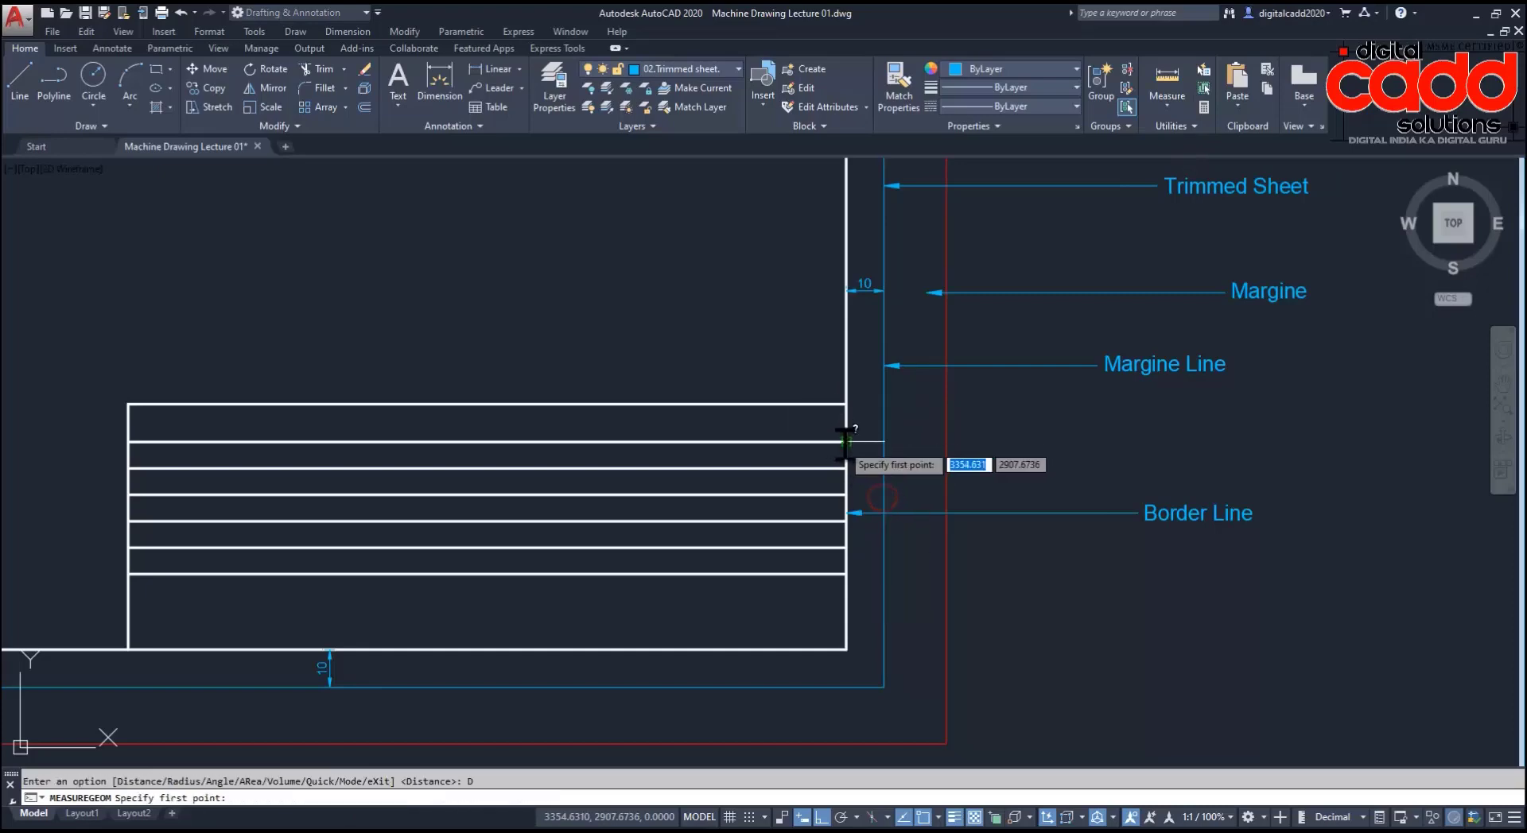
{"action": "left_click", "coordinate": [847, 442]}
{"action": "key", "text": "Escape"}
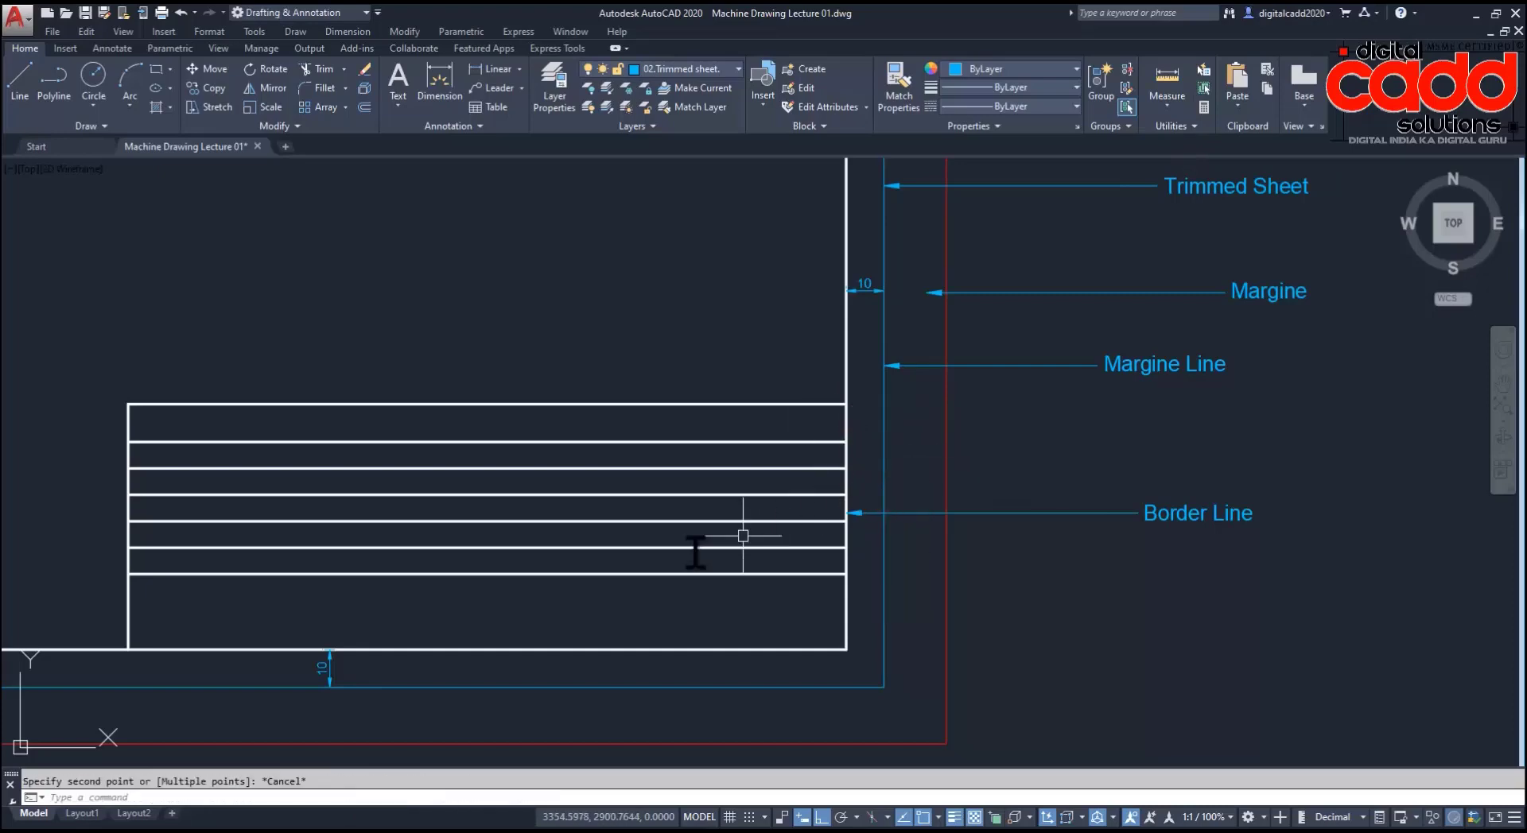
{"action": "middle_click_drag", "start_coordinate": [638, 593], "coordinate": [849, 601]}
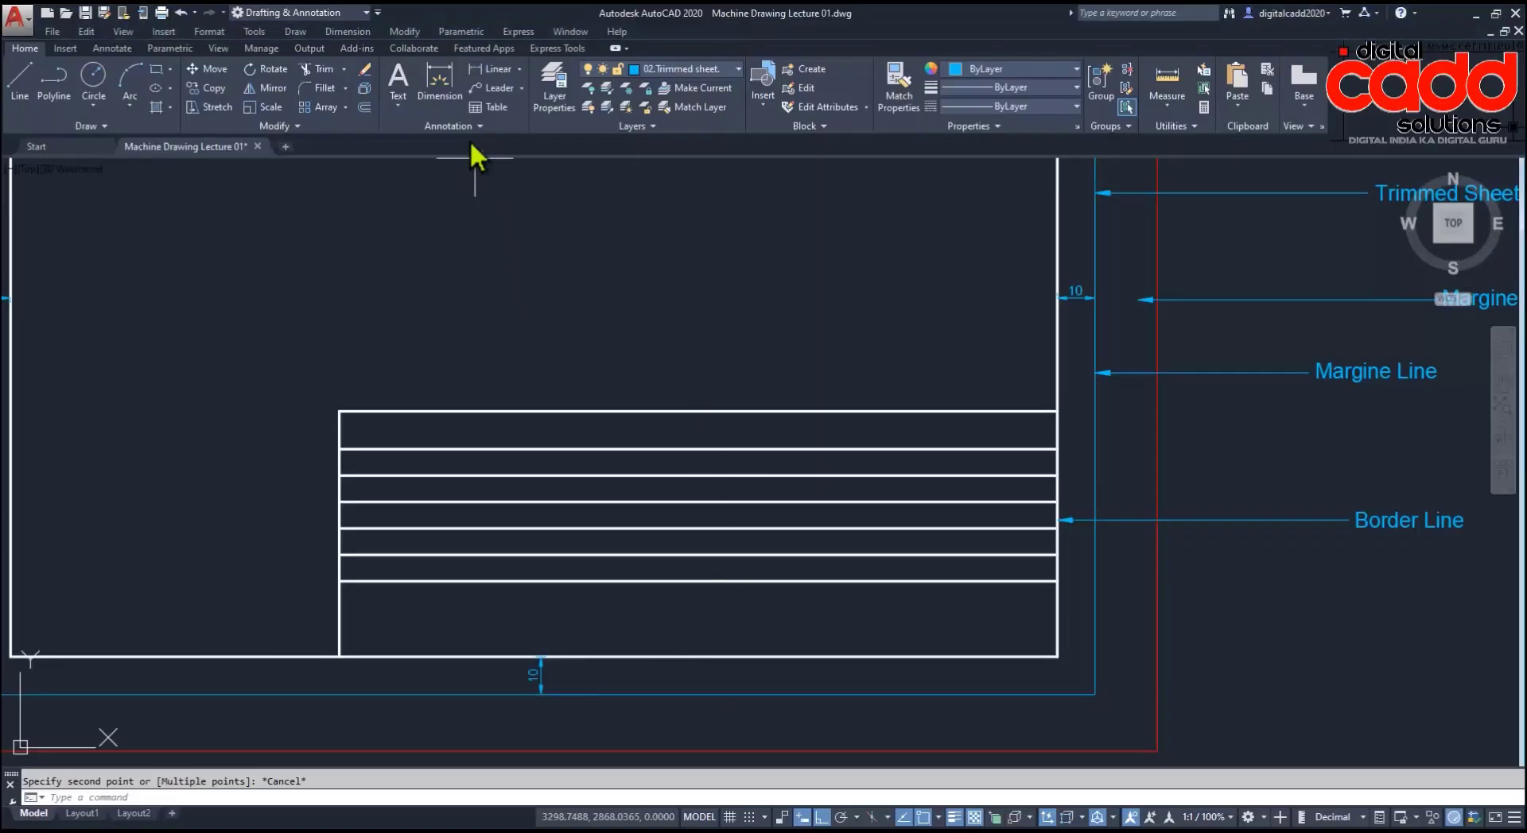
Step: Offset the title block's right border line 15 to the left
{"action": "left_click", "coordinate": [359, 110]}
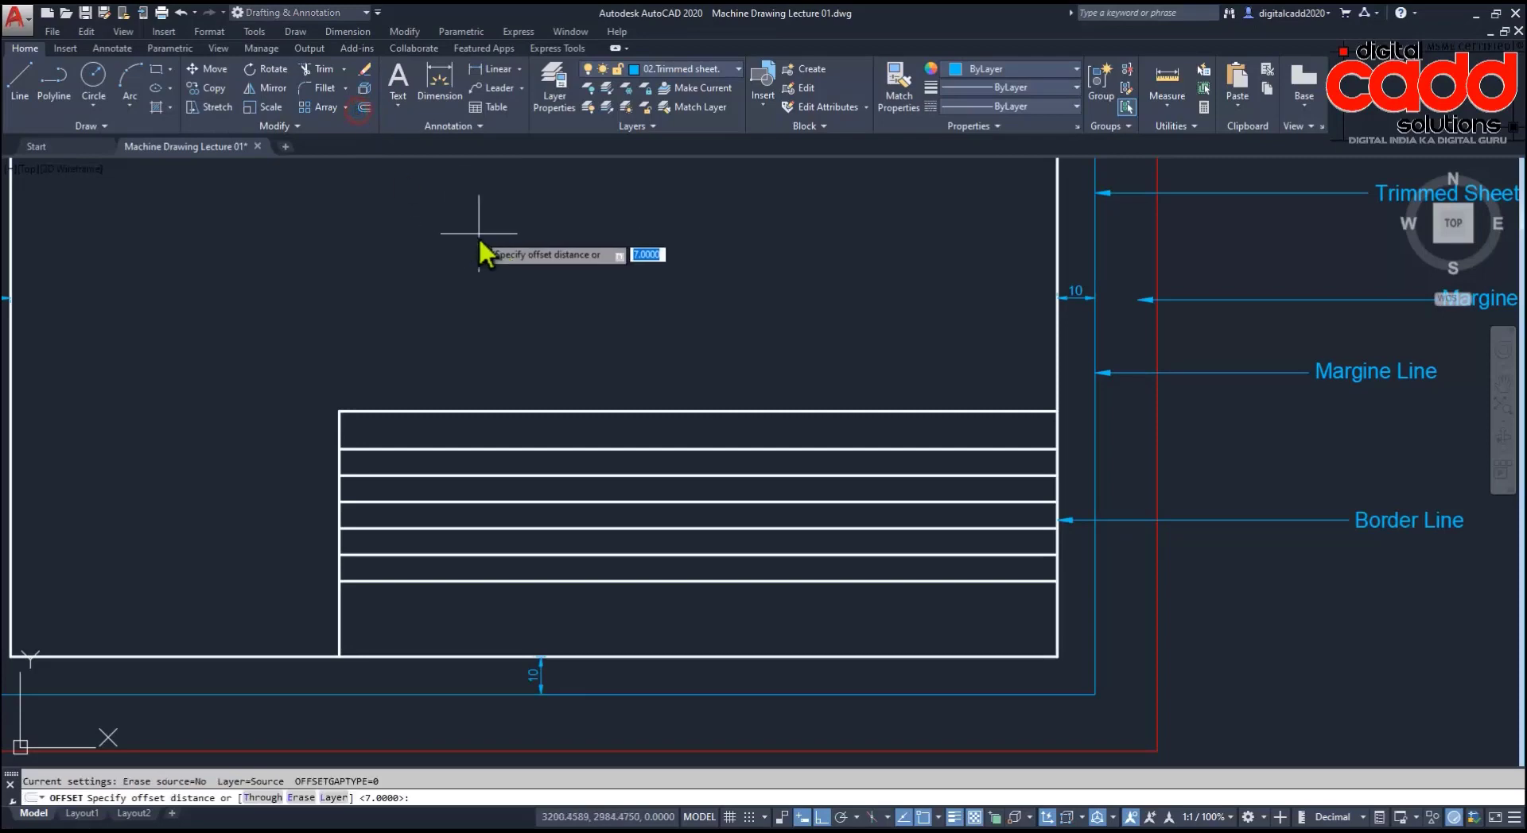
{"action": "type", "text": "15"}
{"action": "key", "text": "Return"}
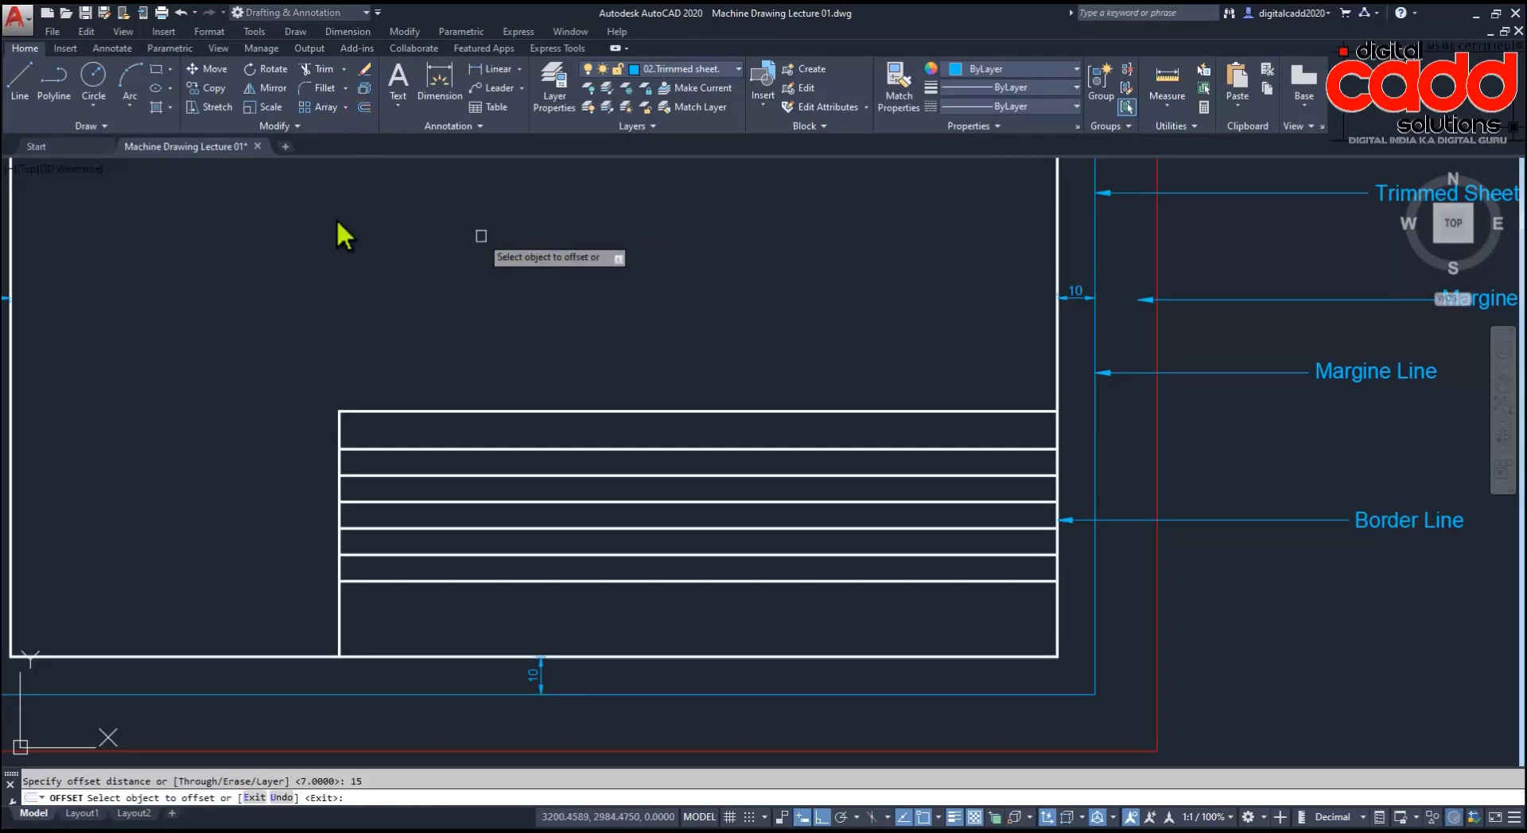
{"action": "left_click", "coordinate": [1056, 330]}
{"action": "left_click", "coordinate": [948, 333]}
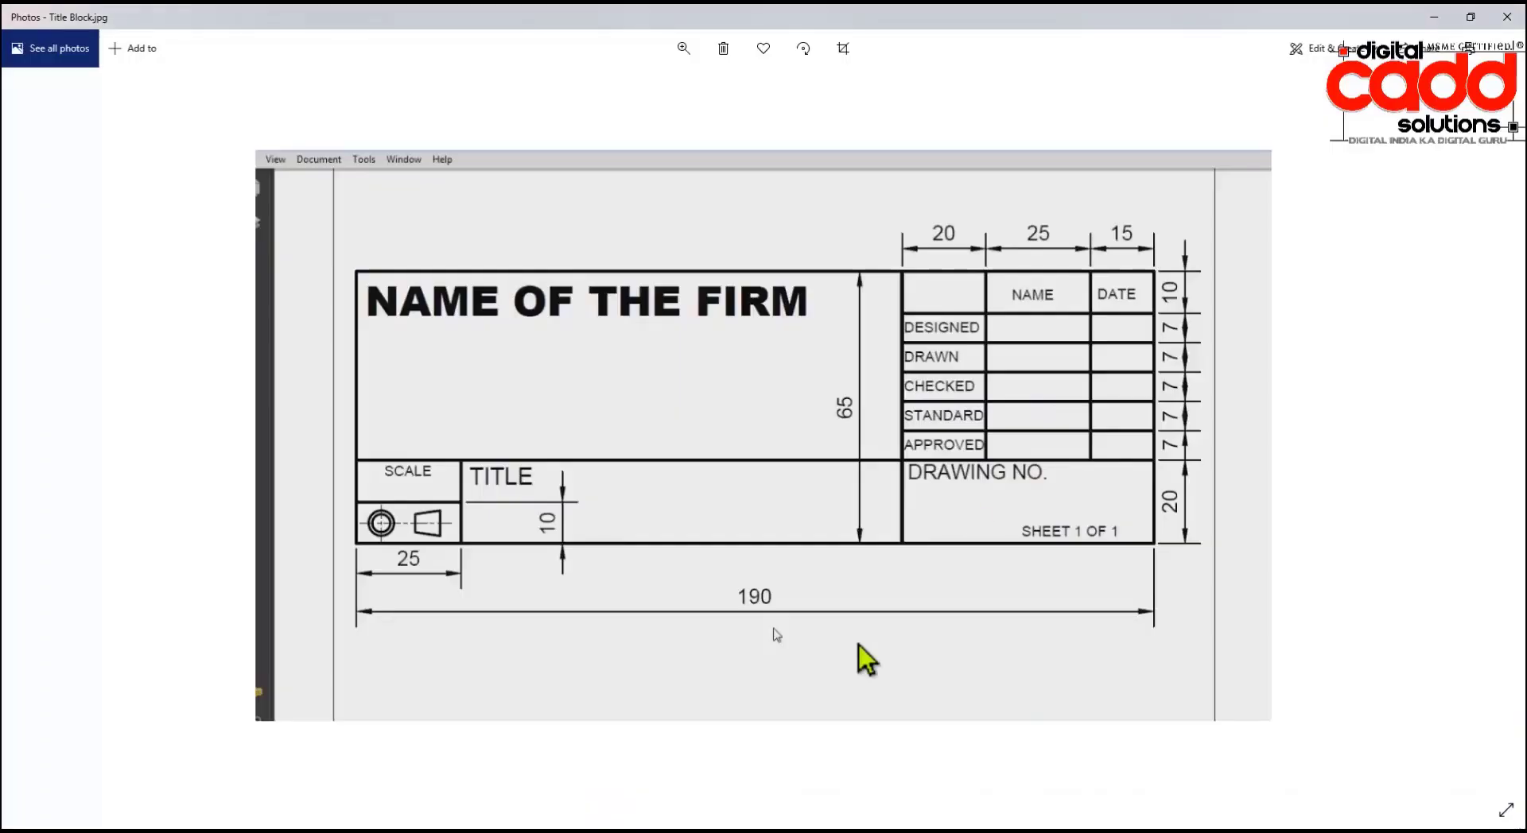
{"action": "key", "text": "alt+Tab"}
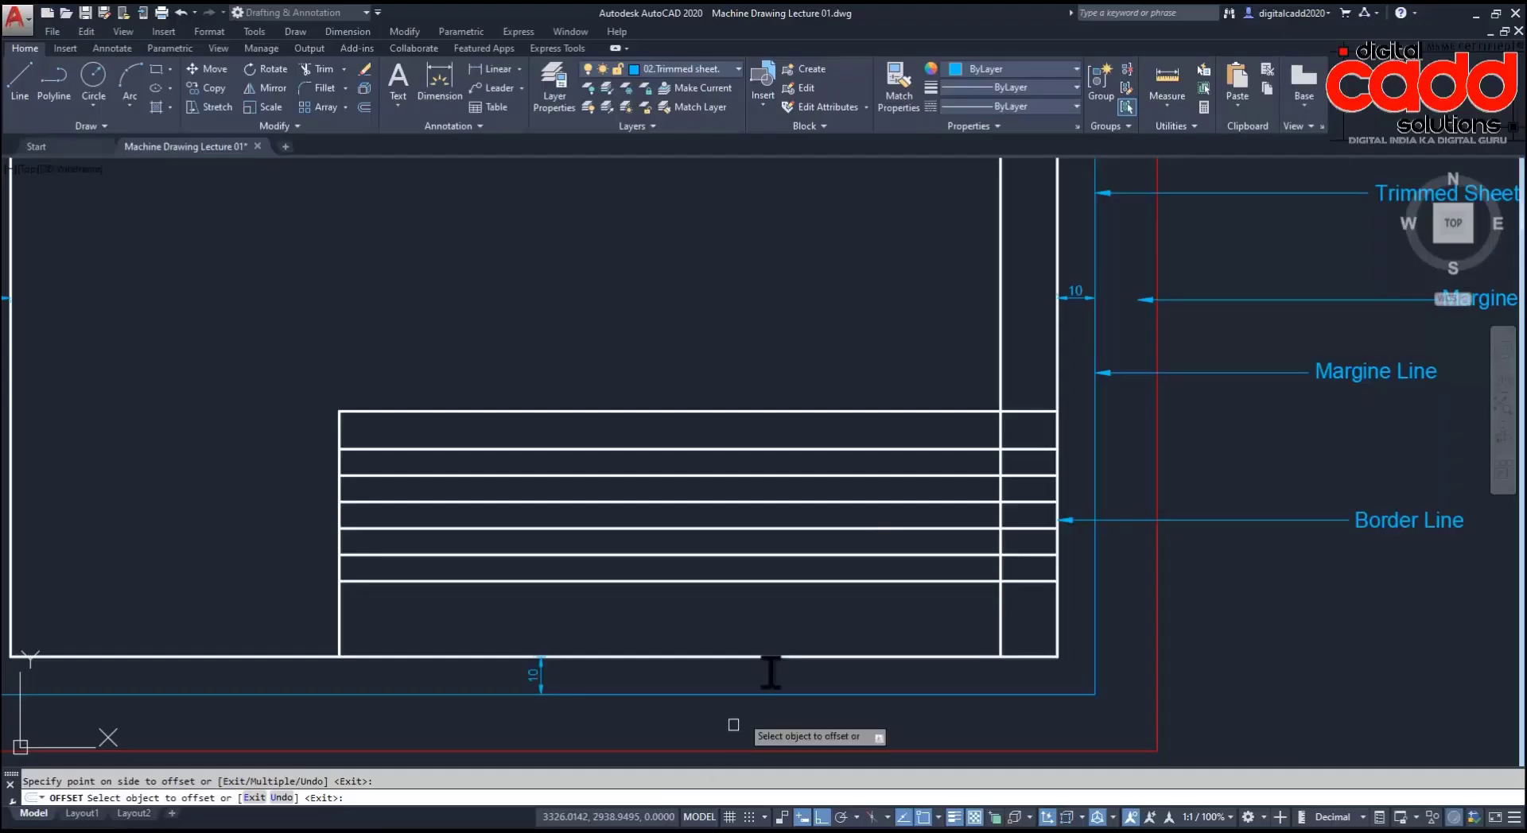
Step: Offset further vertical column lines 25 and 20 to the left, then start TRIM
{"action": "left_click", "coordinate": [1000, 380]}
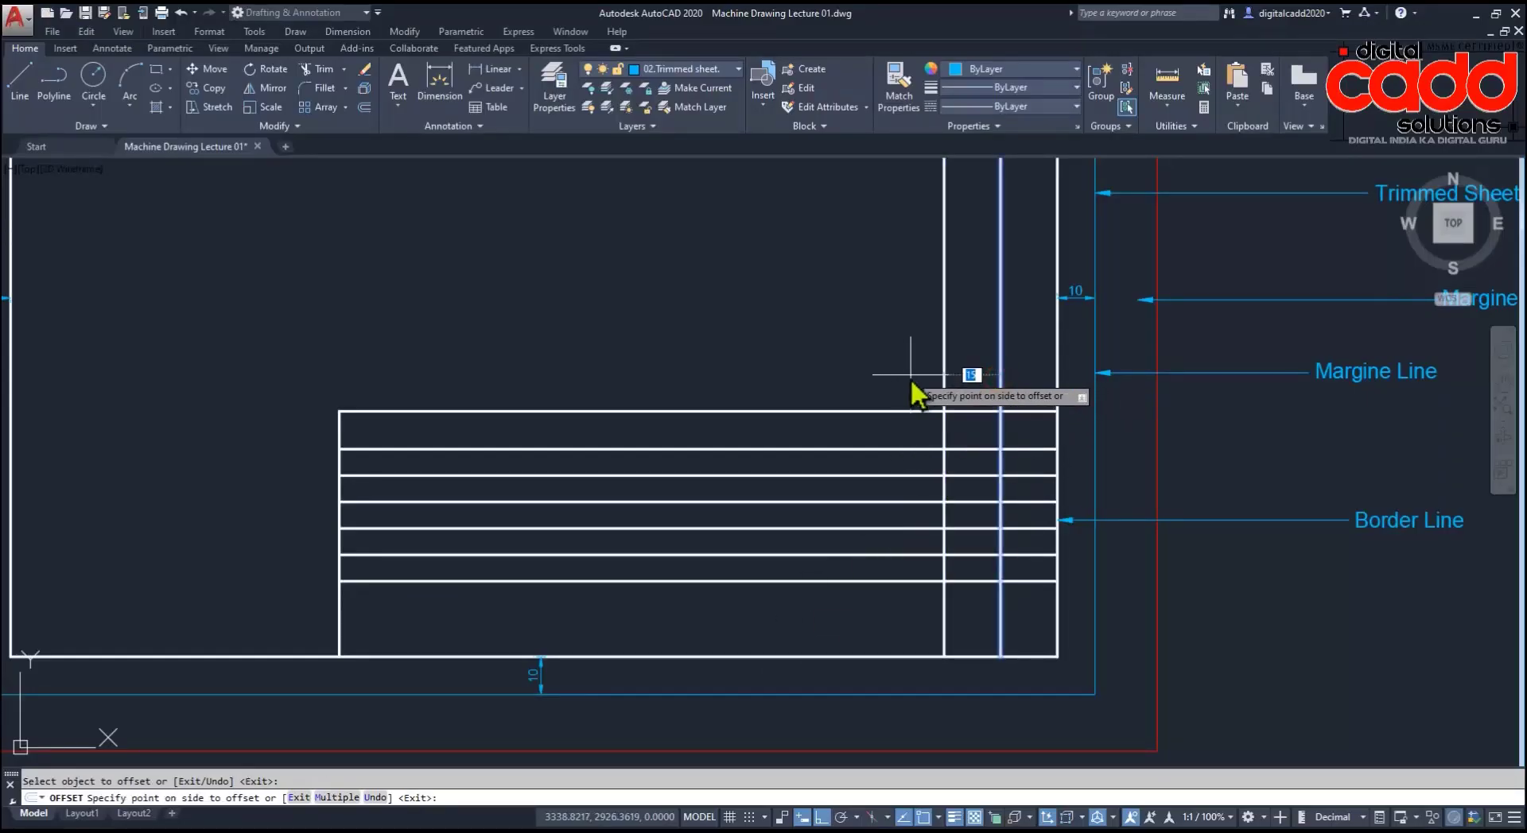
{"action": "left_click", "coordinate": [913, 390]}
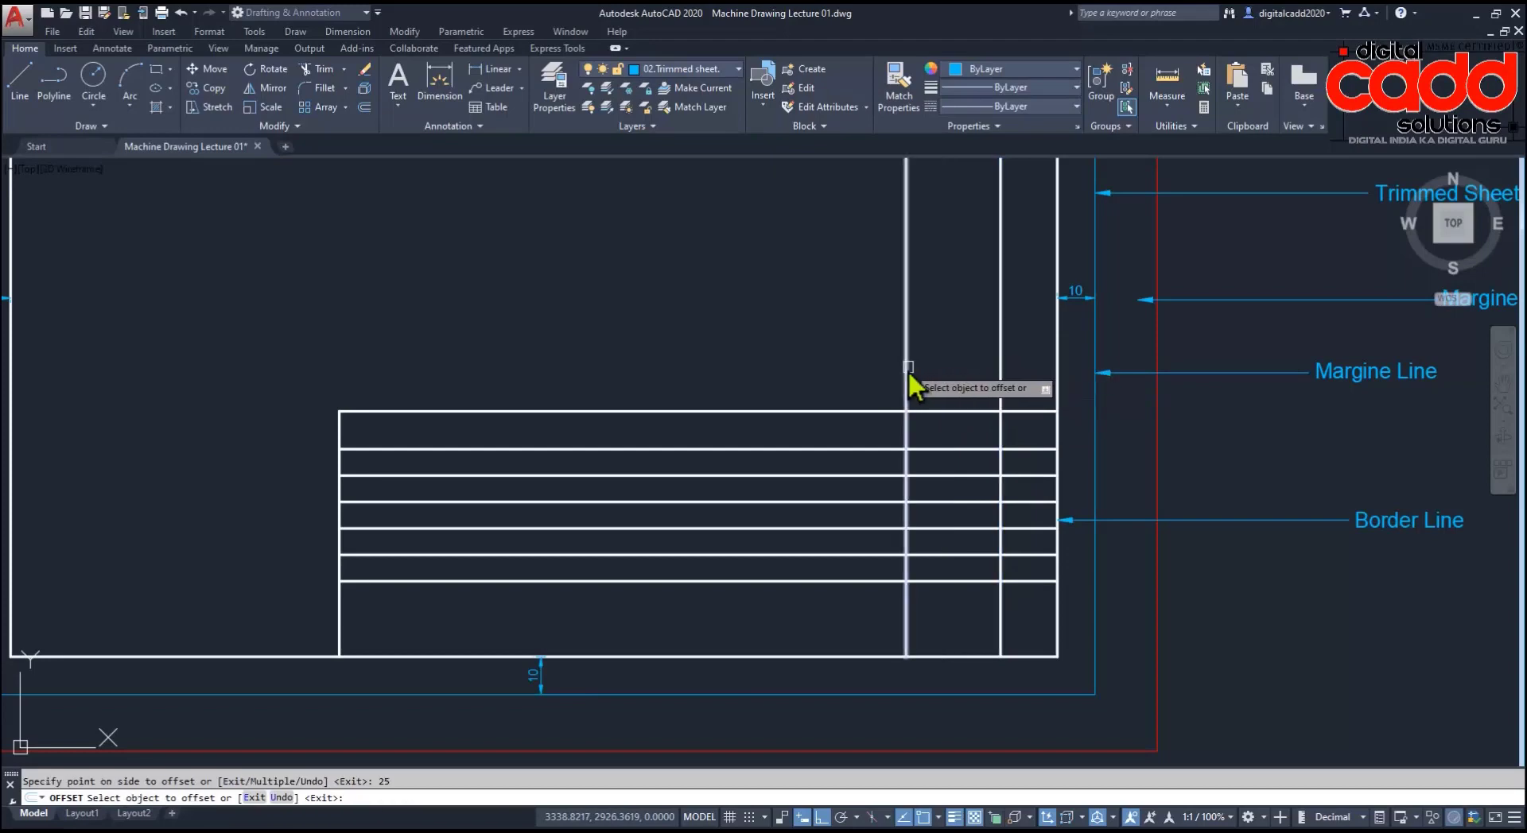
{"action": "left_click", "coordinate": [908, 371]}
{"action": "type", "text": "20"}
{"action": "key", "text": "Return"}
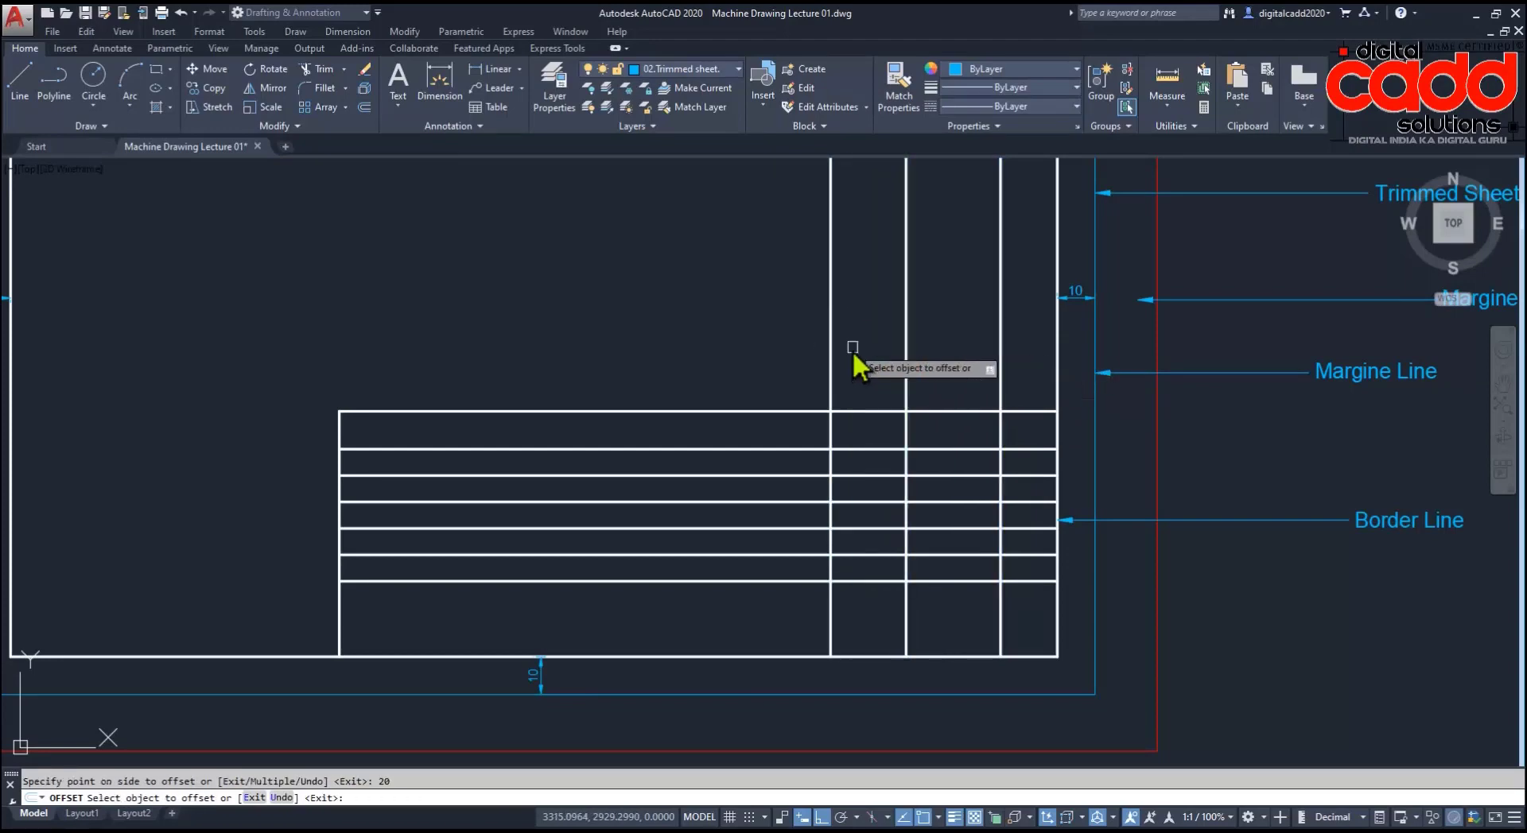
{"action": "key", "text": "Return"}
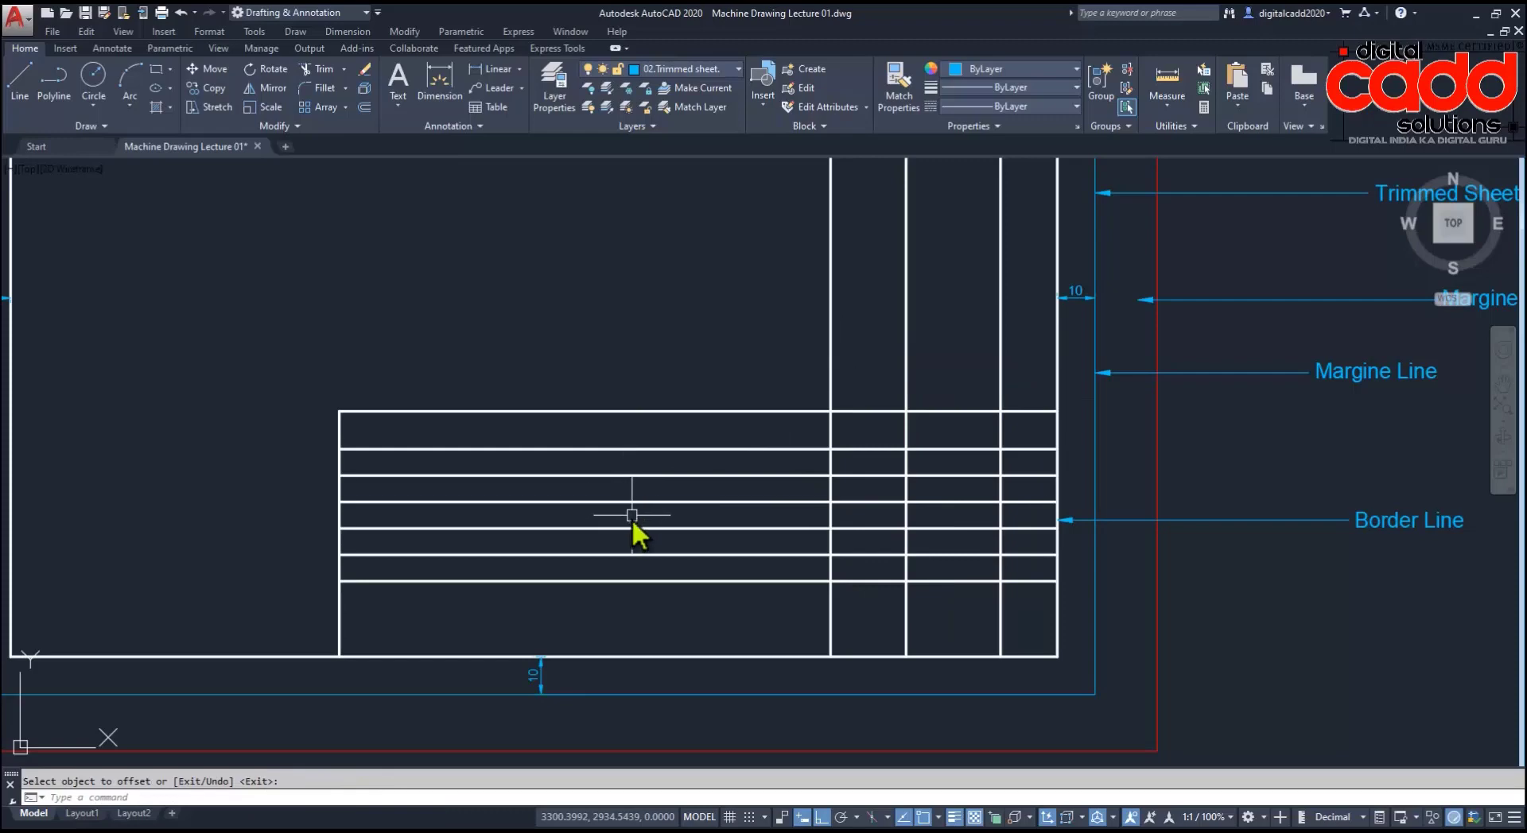
{"action": "key", "text": "Escape"}
{"action": "type", "text": "tr"}
{"action": "key", "text": "Return"}
Step: Trim the row lines left of the new column and the column lines above the table
{"action": "left_click_drag", "start_coordinate": [699, 571], "coordinate": [661, 438]}
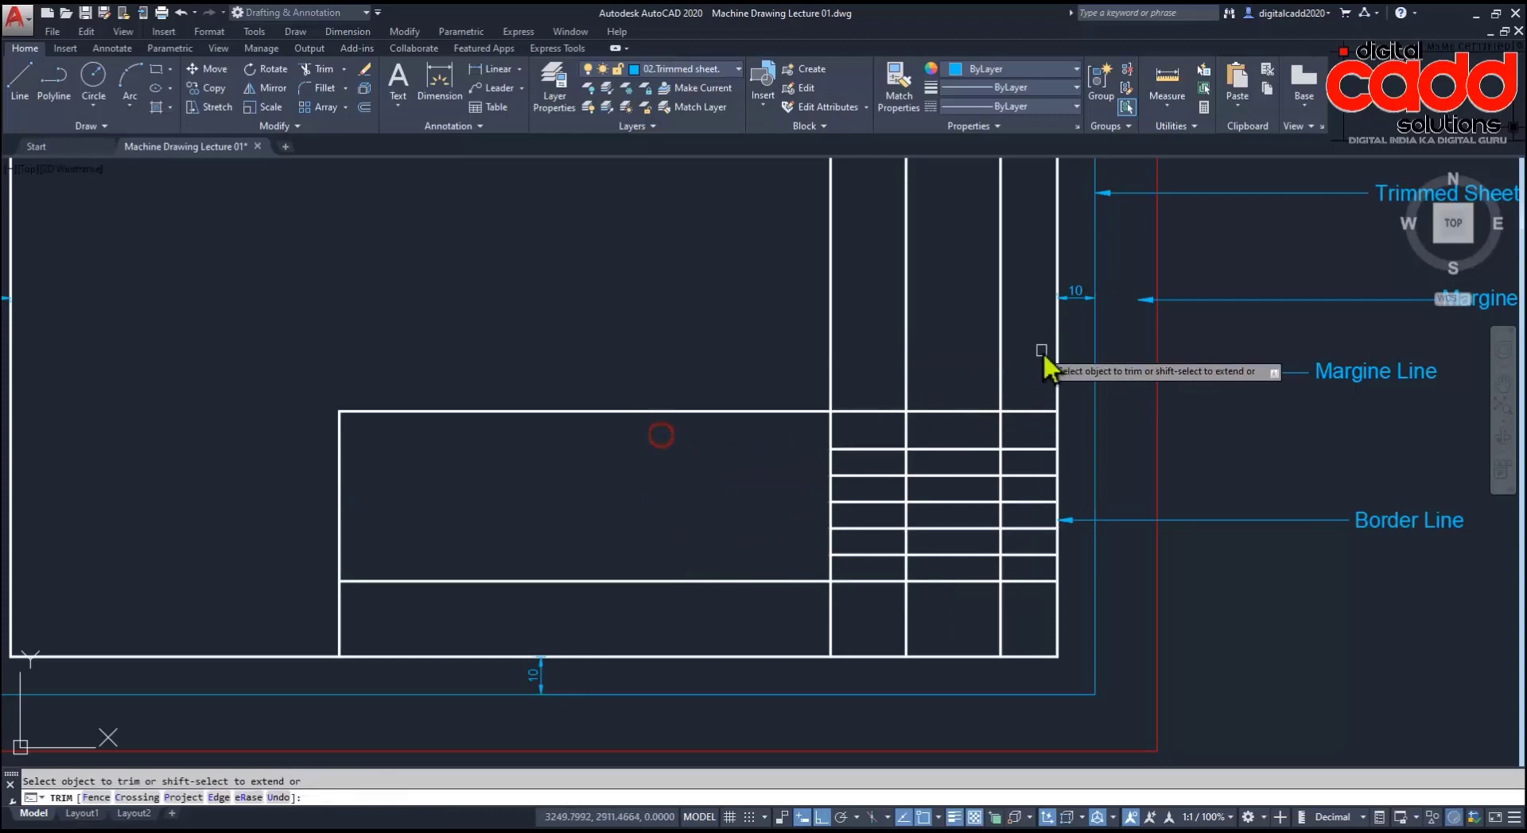
{"action": "left_click_drag", "start_coordinate": [1043, 350], "coordinate": [799, 394]}
{"action": "key", "text": "Return"}
Step: Trim the inner column lines out of the 20-high bottom strip and bring up the reference image
{"action": "middle_click_drag", "start_coordinate": [744, 526], "coordinate": [742, 472]}
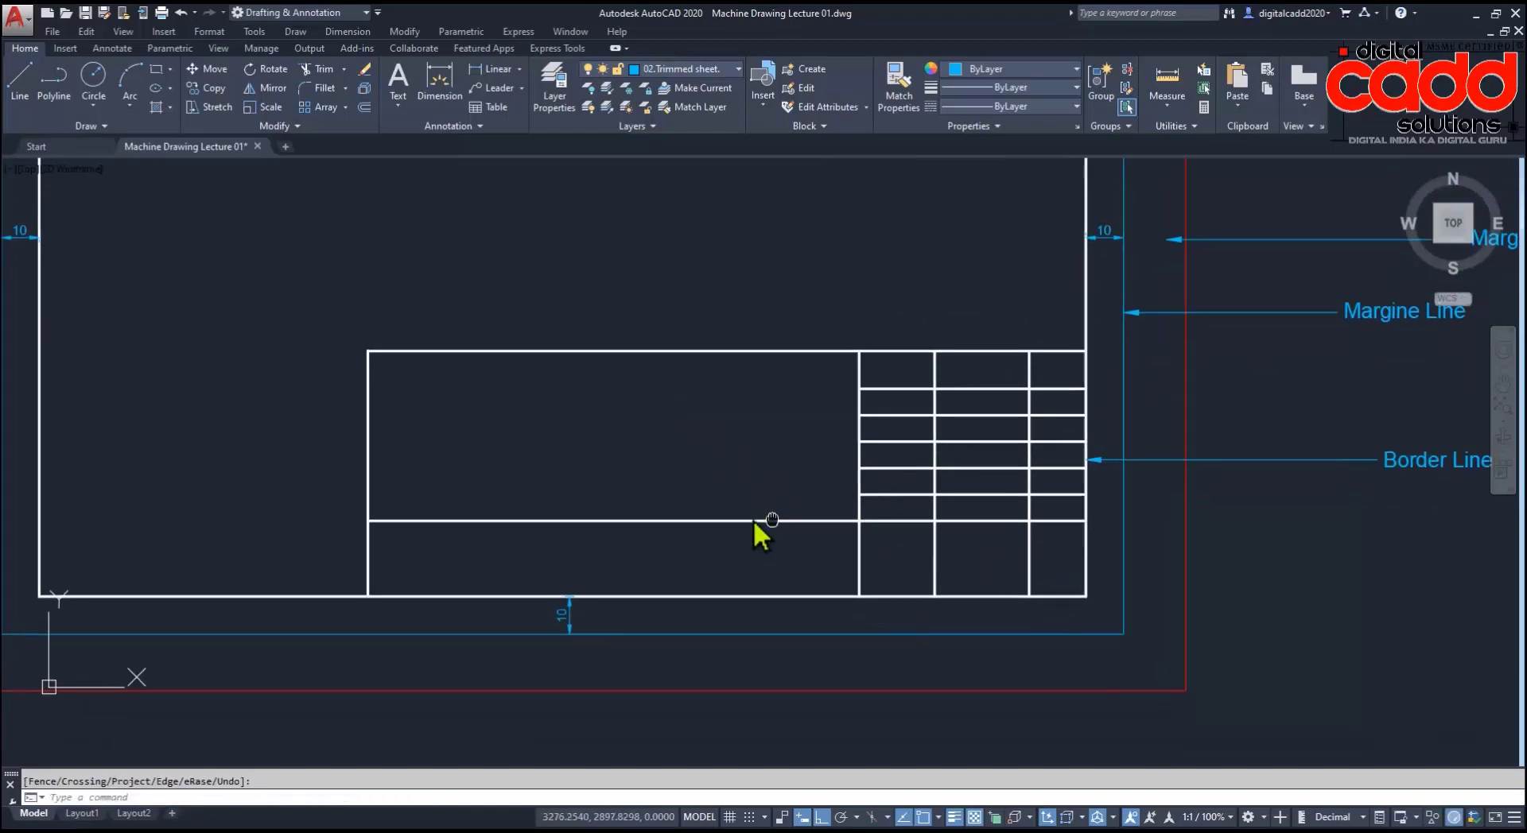
{"action": "type", "text": "tr"}
{"action": "left_click", "coordinate": [1021, 553]}
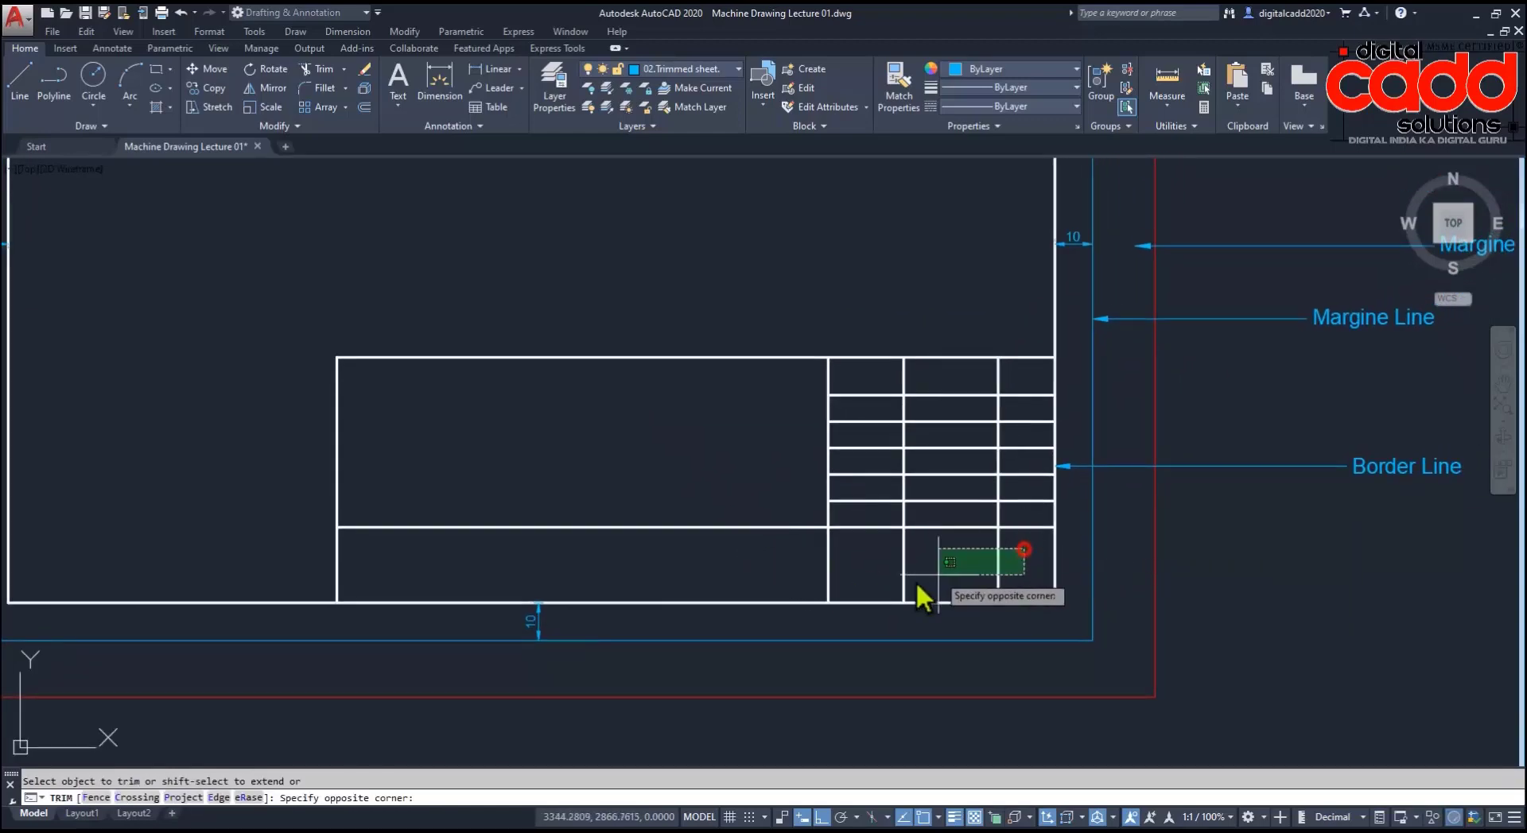
{"action": "left_click", "coordinate": [899, 582]}
{"action": "middle_click_drag", "start_coordinate": [875, 584], "coordinate": [798, 585]}
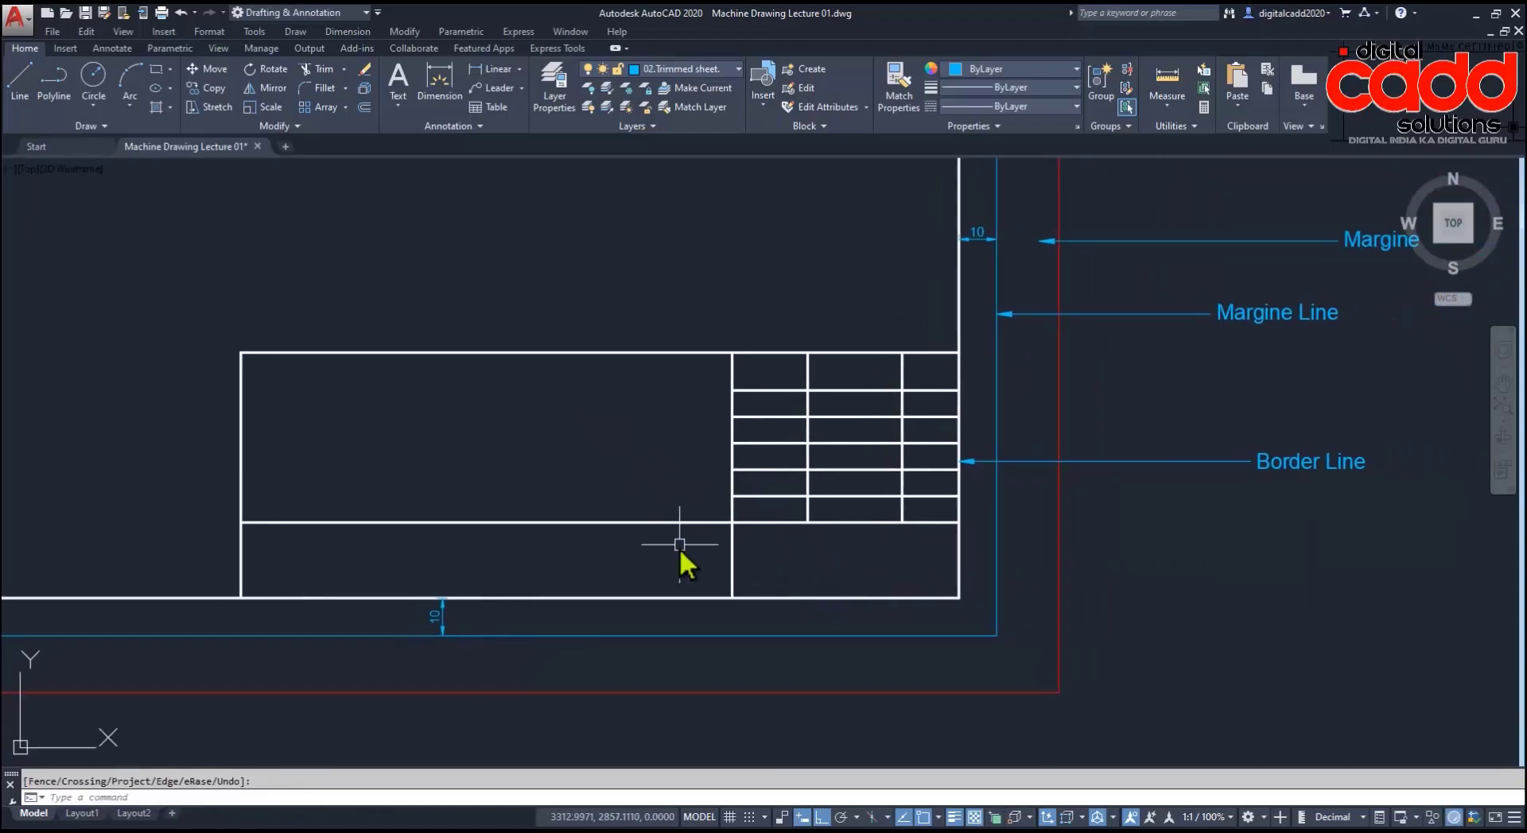
{"action": "middle_click_drag", "start_coordinate": [676, 548], "coordinate": [732, 569]}
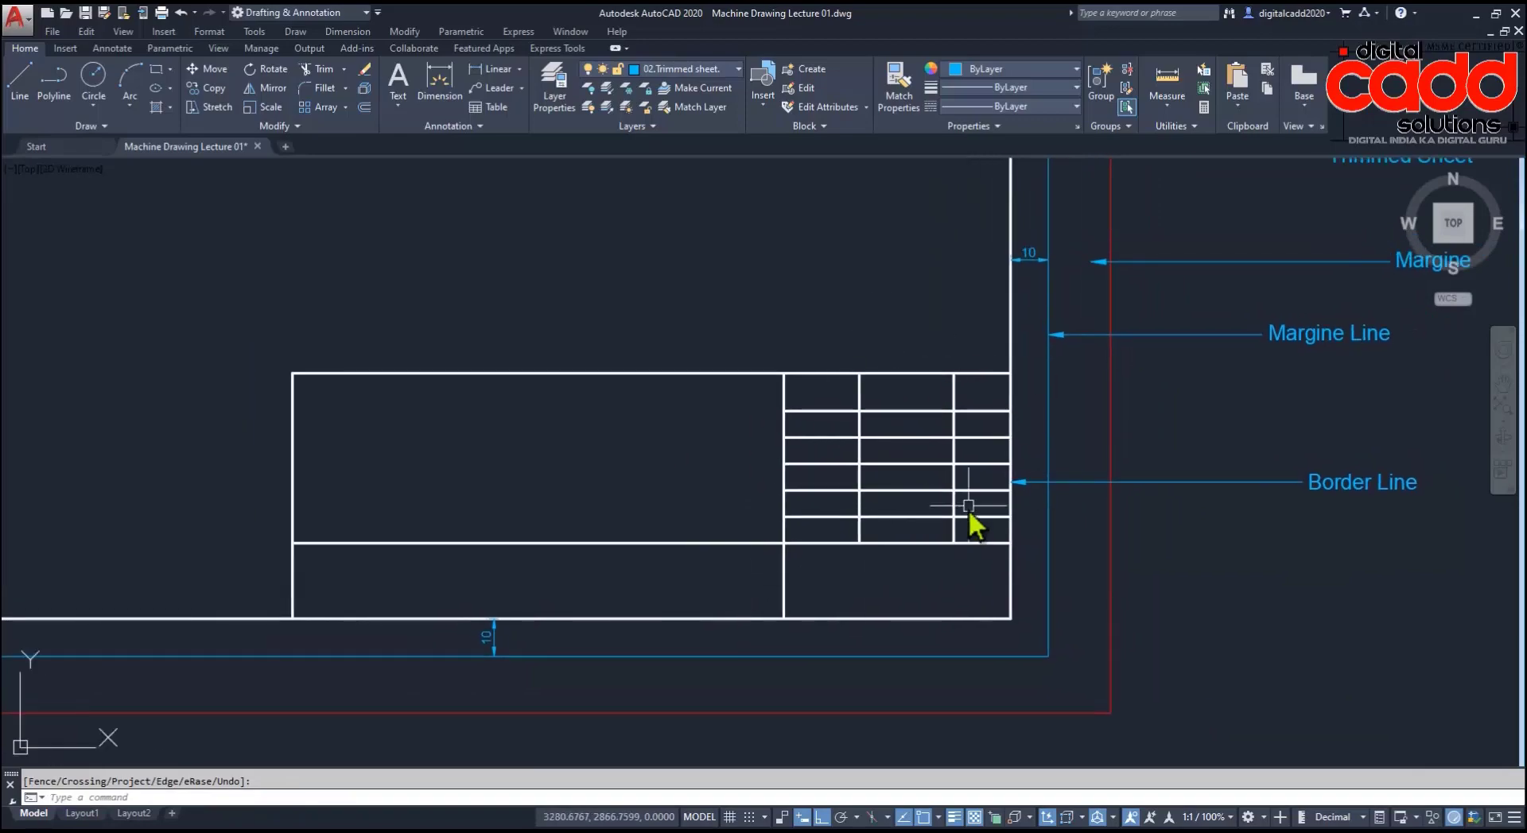
{"action": "key", "text": "alt+Tab"}
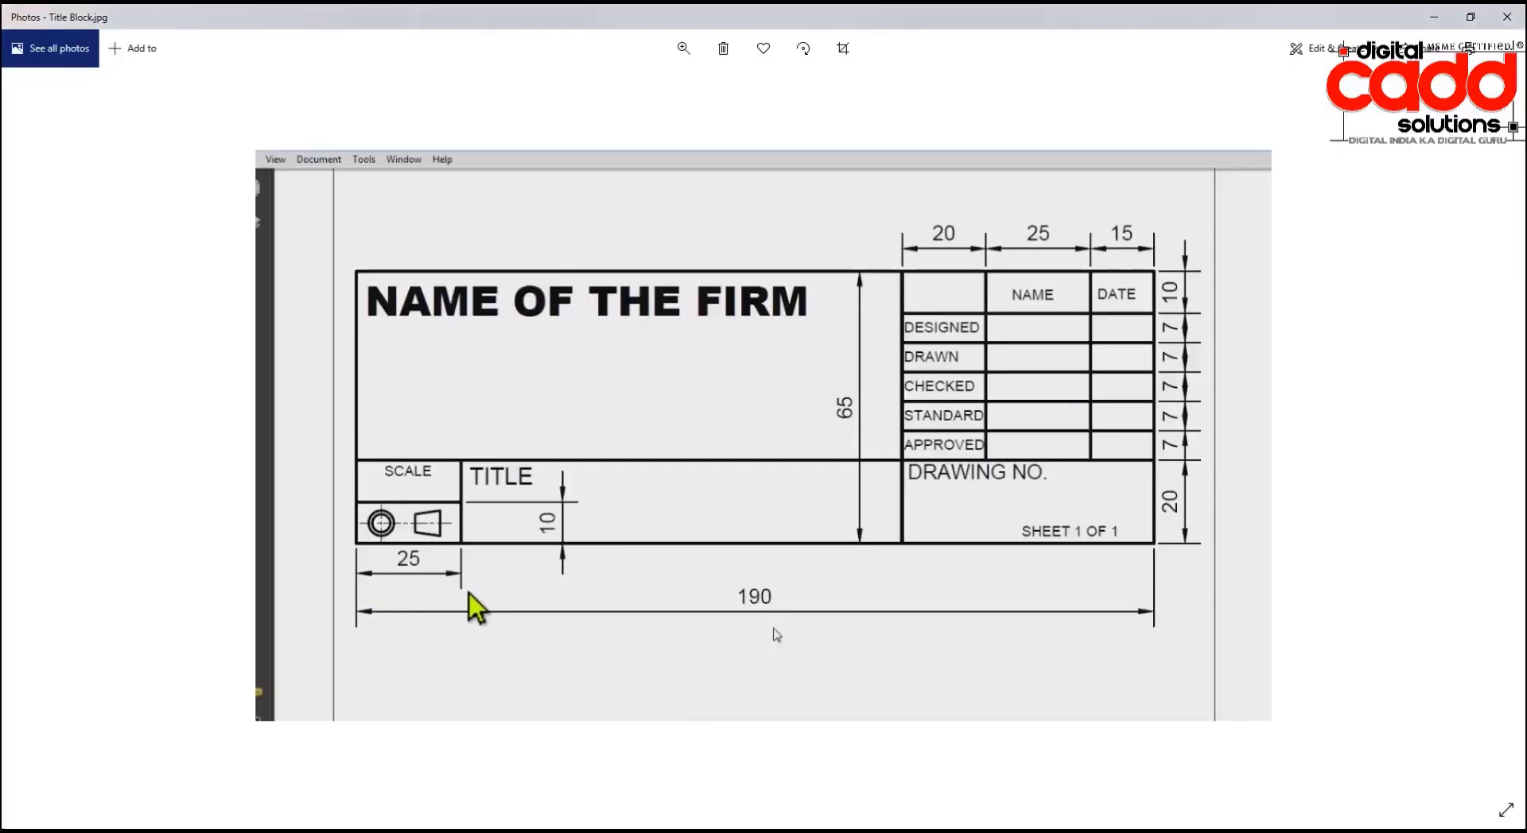
Step: Offset the title block's left line 25 to the right and trim it above the horizontal line
{"action": "key", "text": "alt+Tab"}
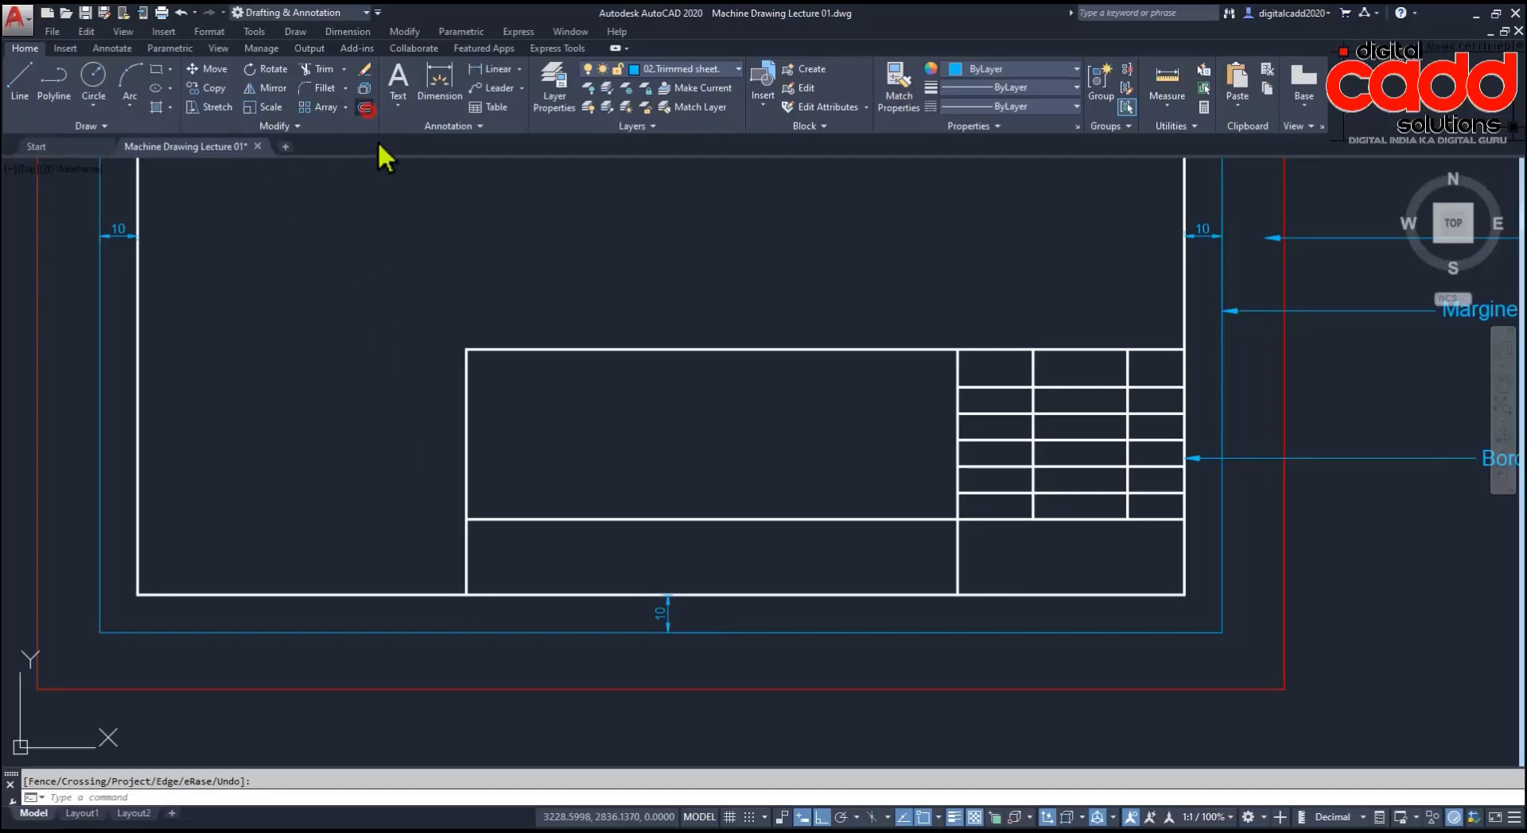
{"action": "type", "text": "25"}
{"action": "key", "text": "Return"}
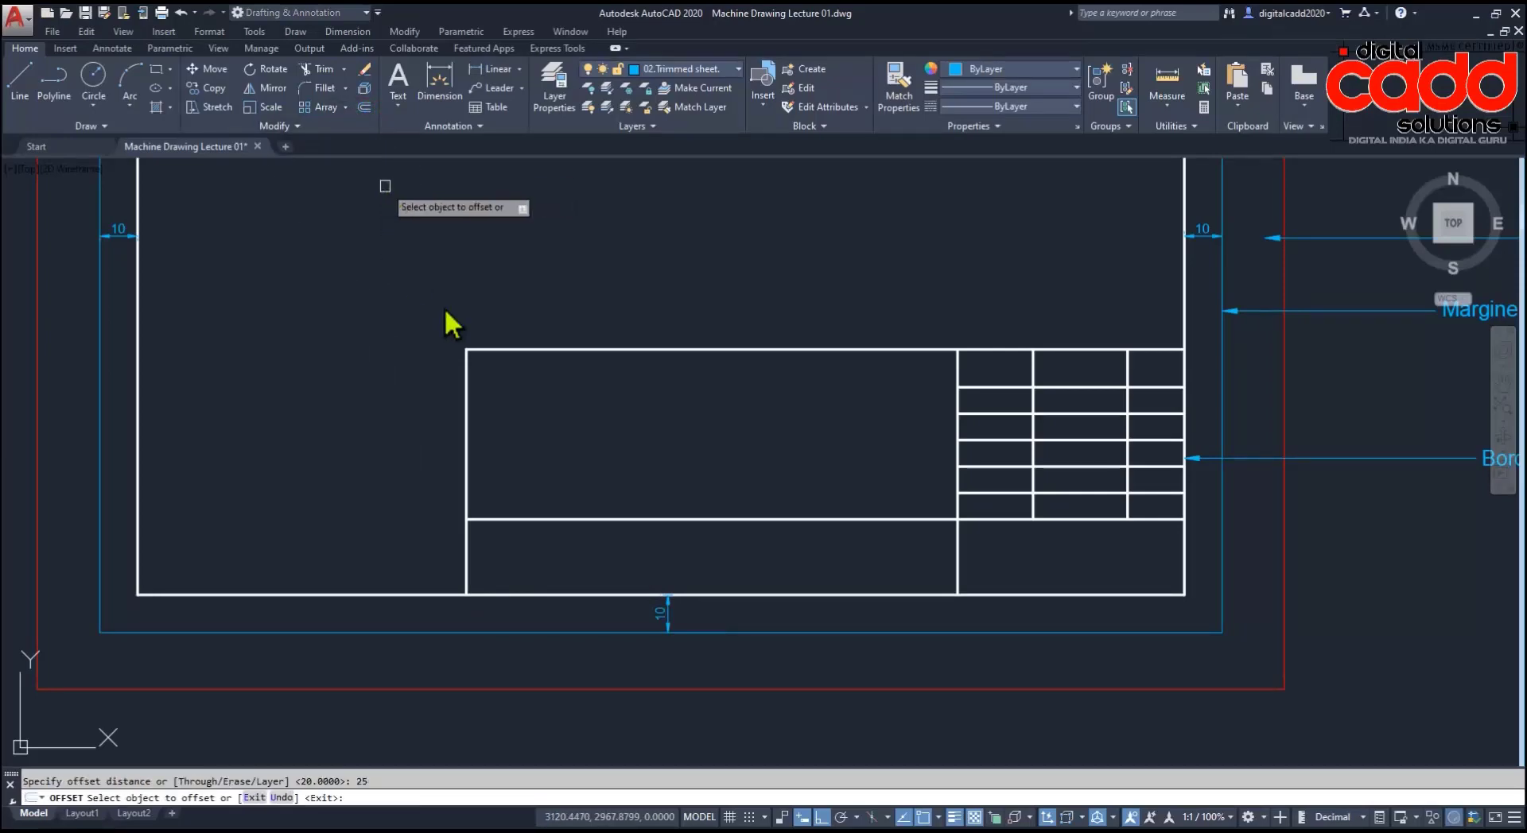
{"action": "left_click", "coordinate": [465, 450]}
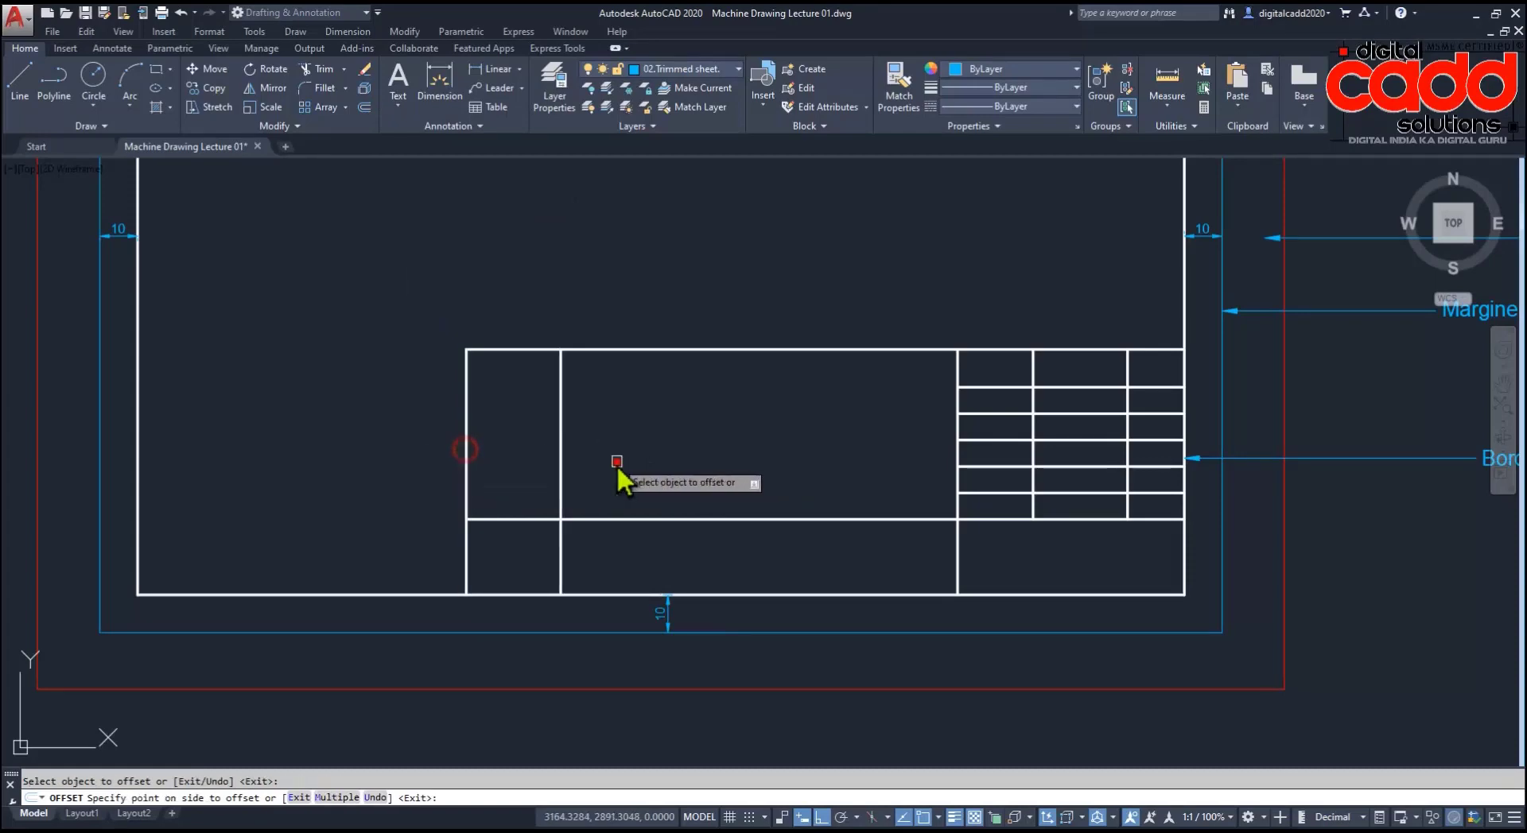
{"action": "left_click", "coordinate": [618, 464]}
{"action": "key", "text": "Return"}
{"action": "key", "text": "Return"}
{"action": "key", "text": "Return"}
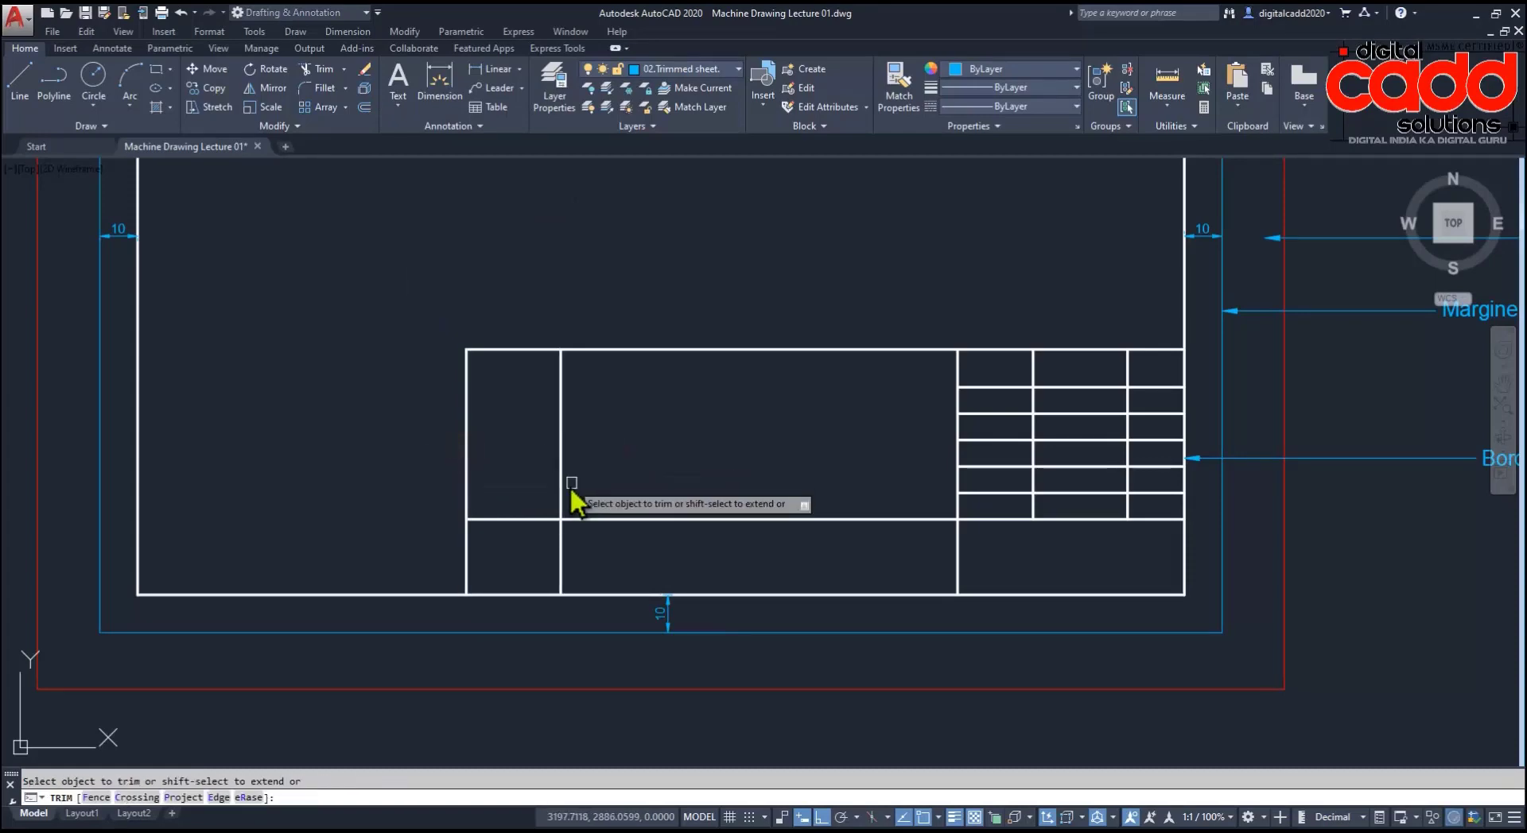
{"action": "left_click", "coordinate": [561, 486]}
{"action": "key", "text": "Escape"}
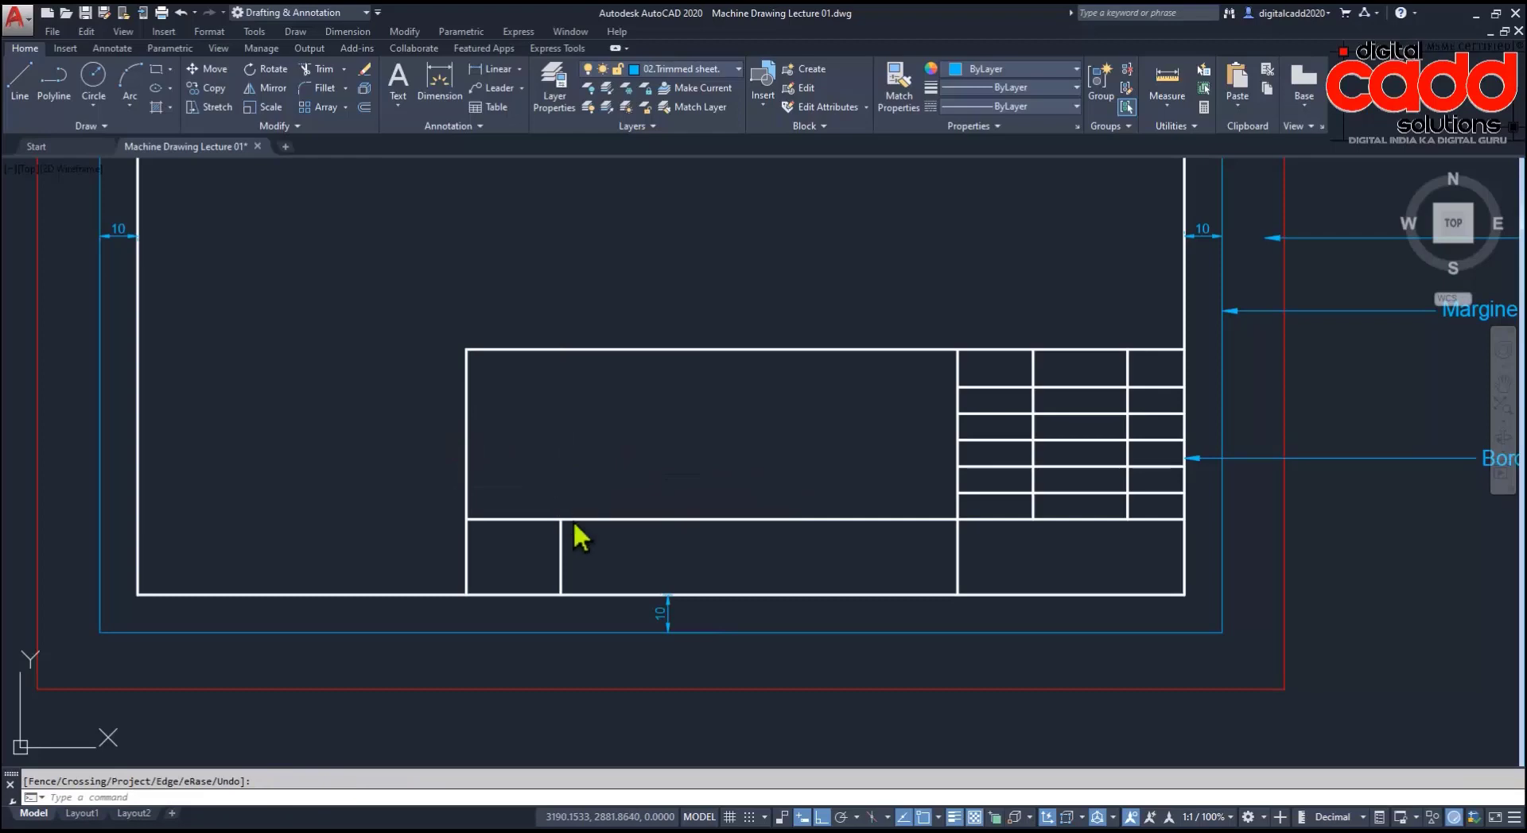
Step: Draw a horizontal line across the 25-wide cell and match it to the white lines
{"action": "type", "text": "l"}
{"action": "key", "text": "Return"}
{"action": "left_click", "coordinate": [561, 556]}
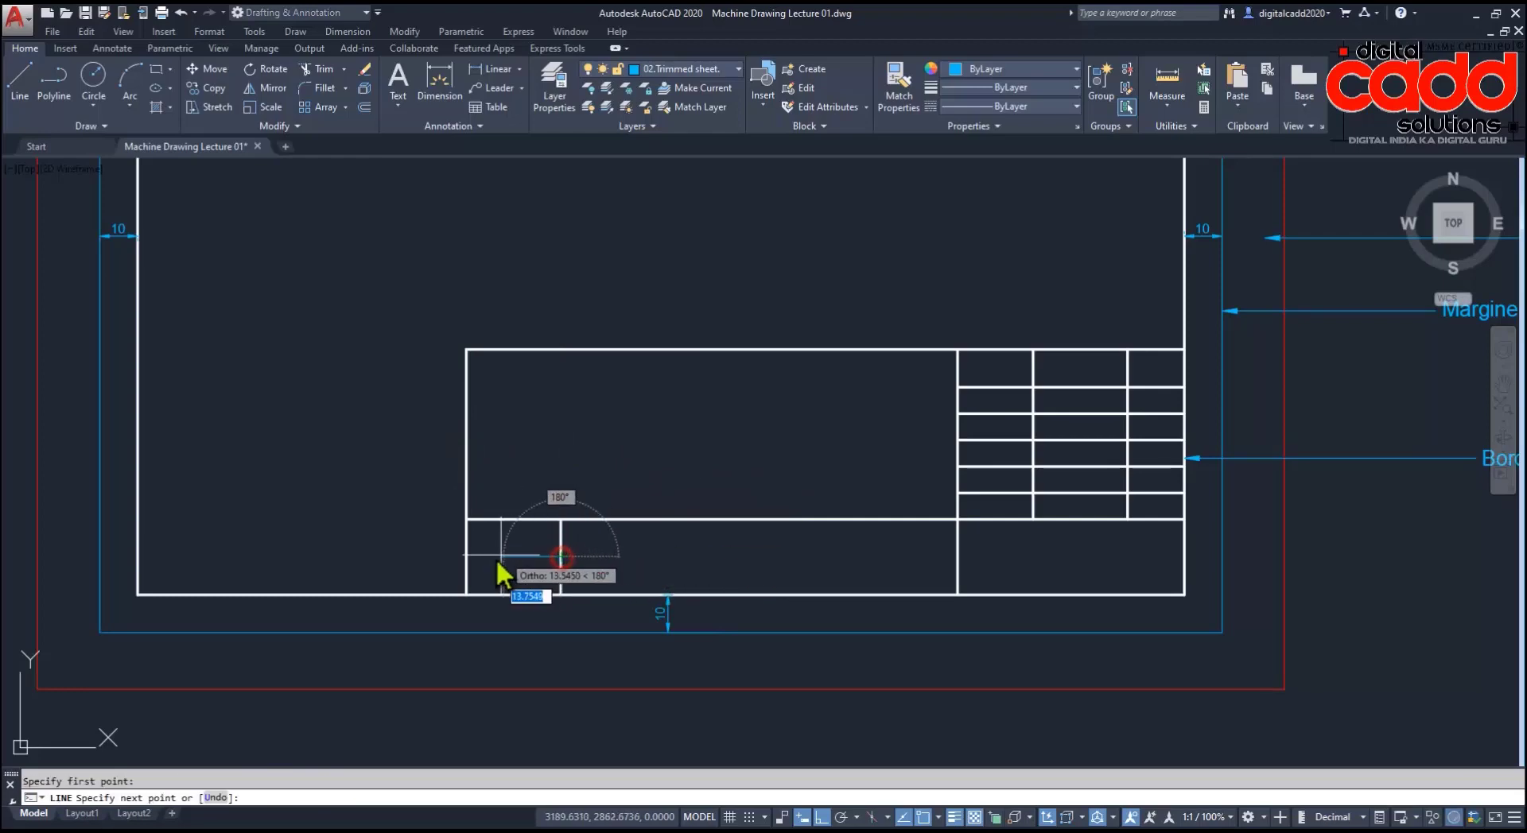
{"action": "left_click", "coordinate": [480, 554]}
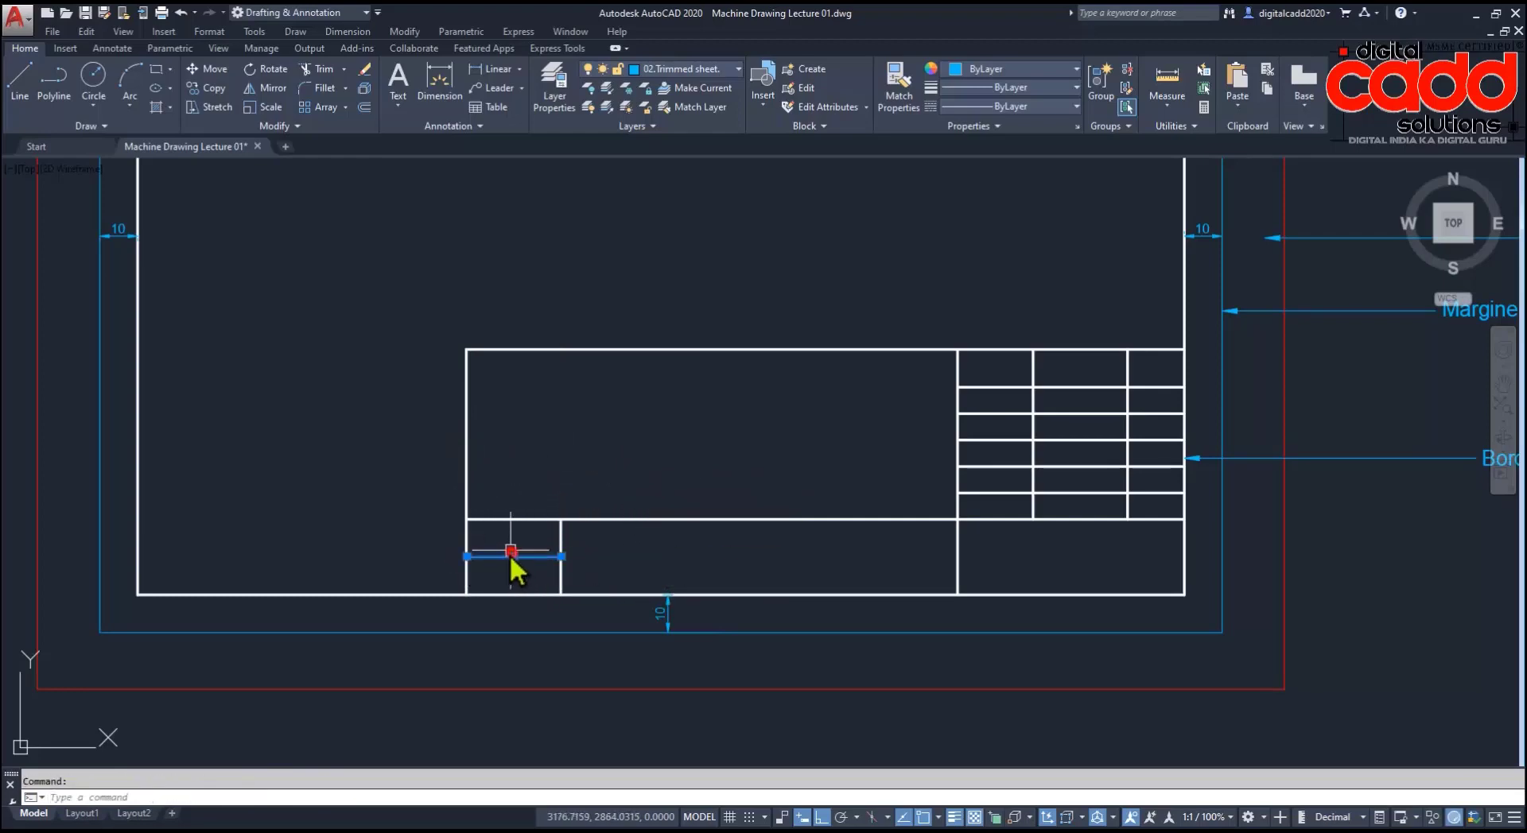
{"action": "key", "text": "Escape"}
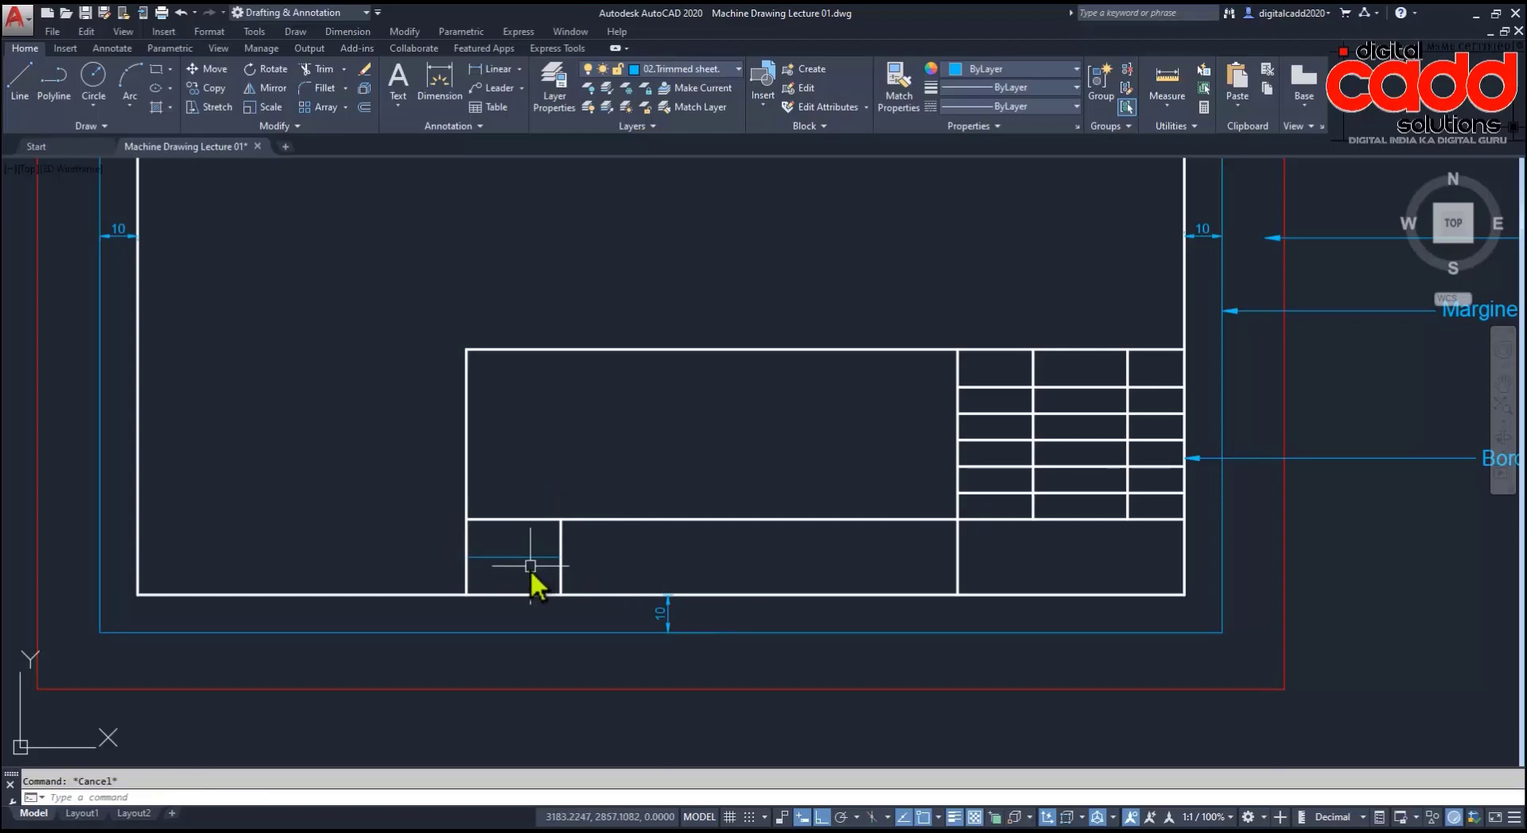
{"action": "type", "text": "ma"}
{"action": "key", "text": "Return"}
{"action": "left_click", "coordinate": [560, 531]}
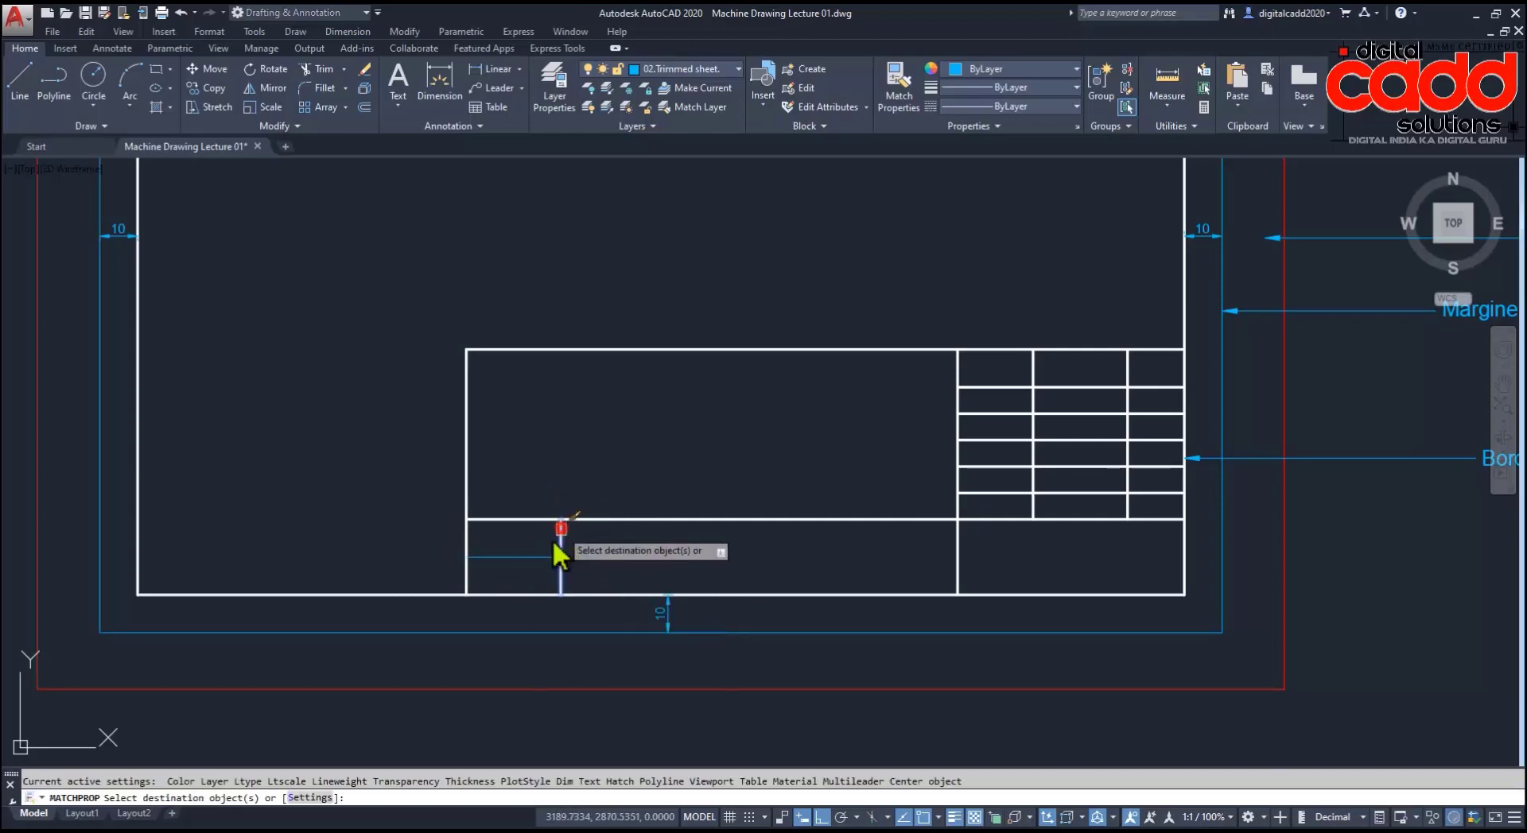
{"action": "left_click", "coordinate": [537, 558]}
{"action": "middle_click_drag", "start_coordinate": [566, 585], "coordinate": [552, 675]}
Step: Center the sheet with its finished title-block grid and save Machine Drawing Lecture 01 with Ctrl+S
{"action": "scroll", "coordinate": [552, 674], "scroll_direction": "down", "scroll_amount": 4}
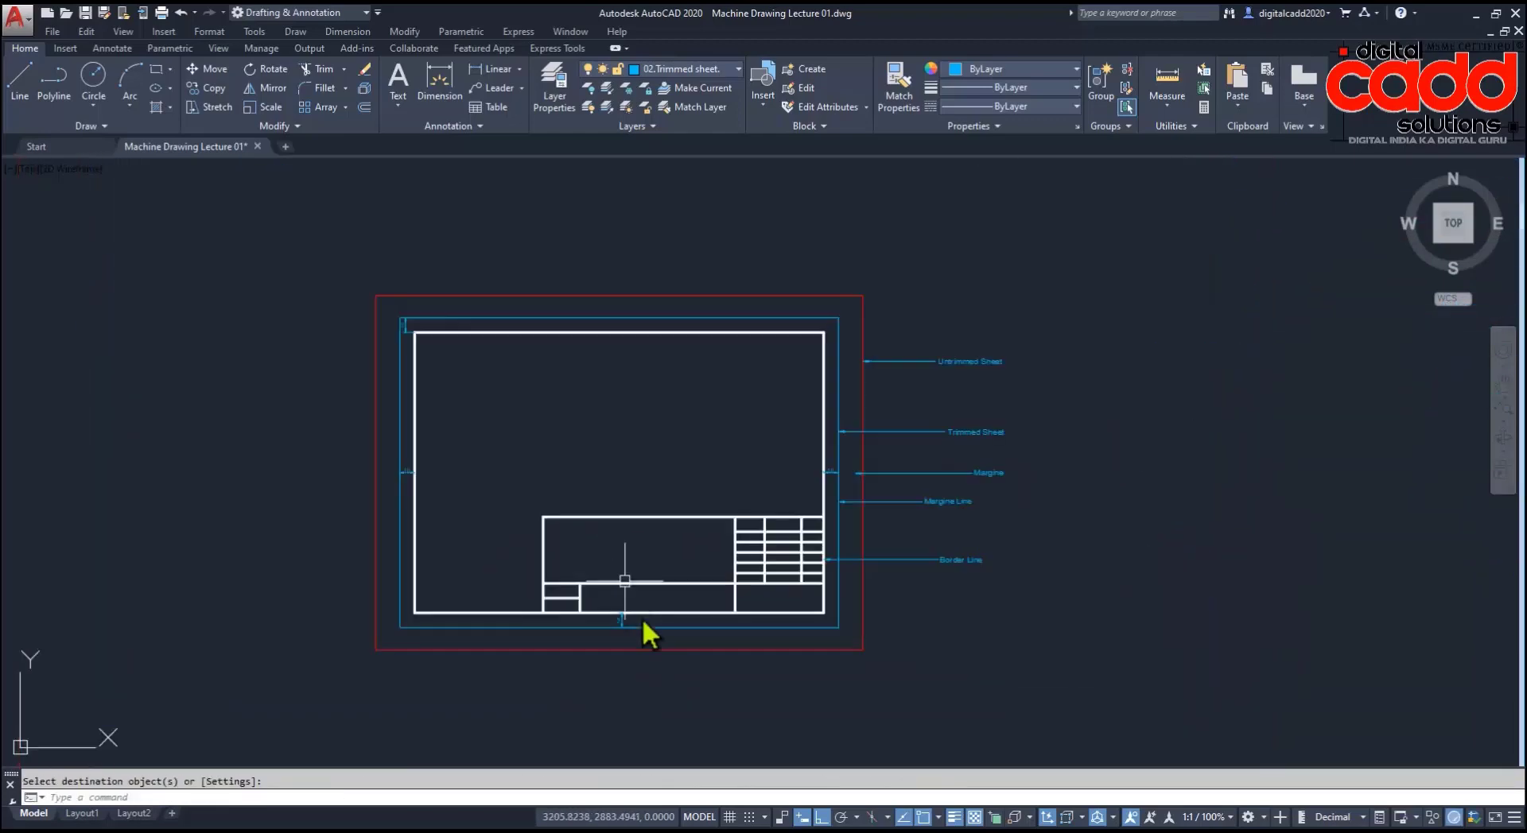
{"action": "scroll", "coordinate": [696, 642], "scroll_direction": "up", "scroll_amount": 2}
{"action": "middle_click_drag", "start_coordinate": [694, 487], "coordinate": [715, 531]}
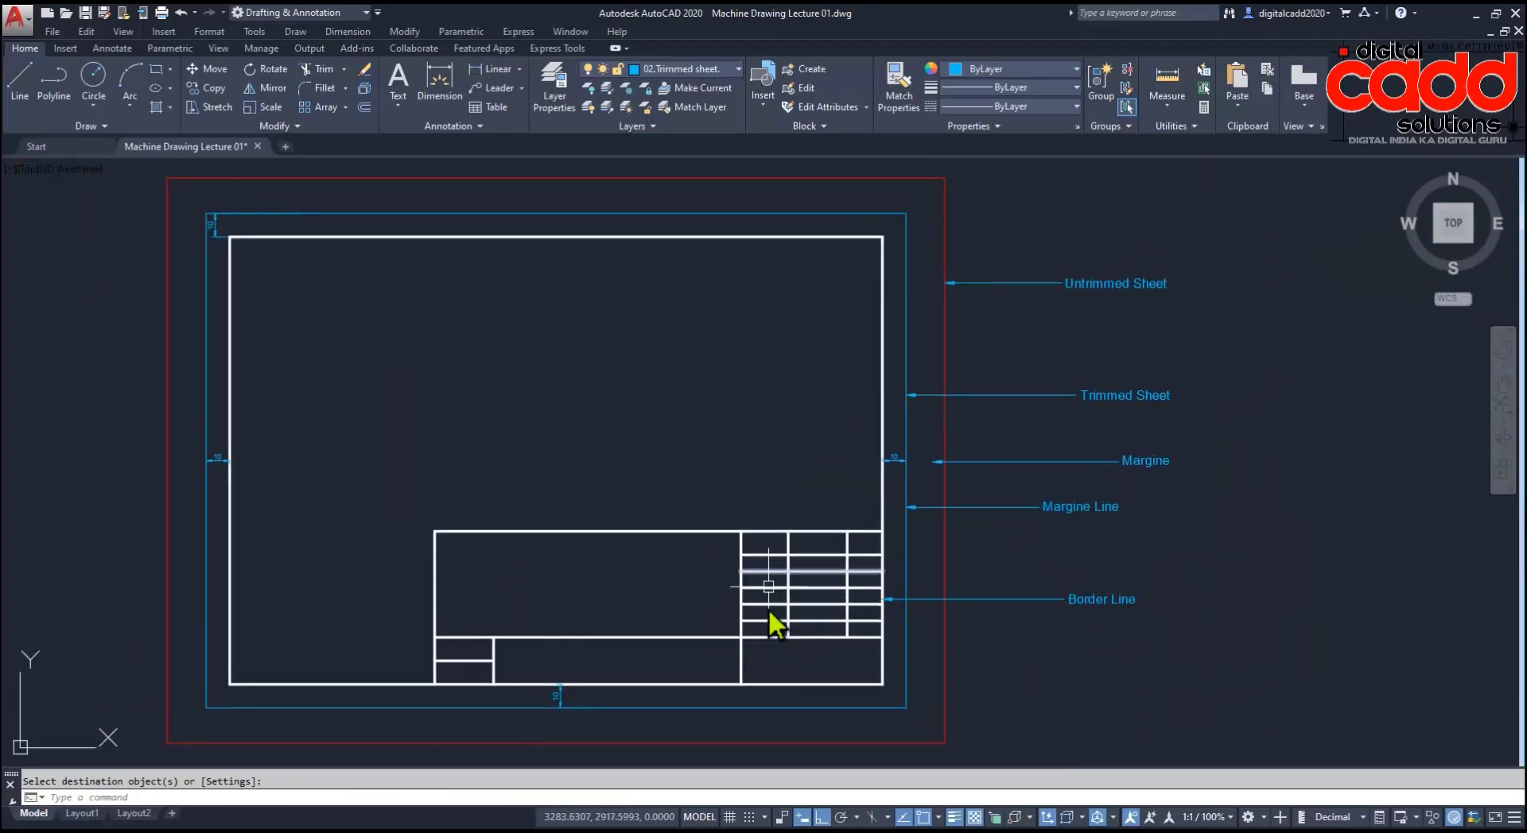
{"action": "middle_click_drag", "start_coordinate": [769, 609], "coordinate": [823, 599]}
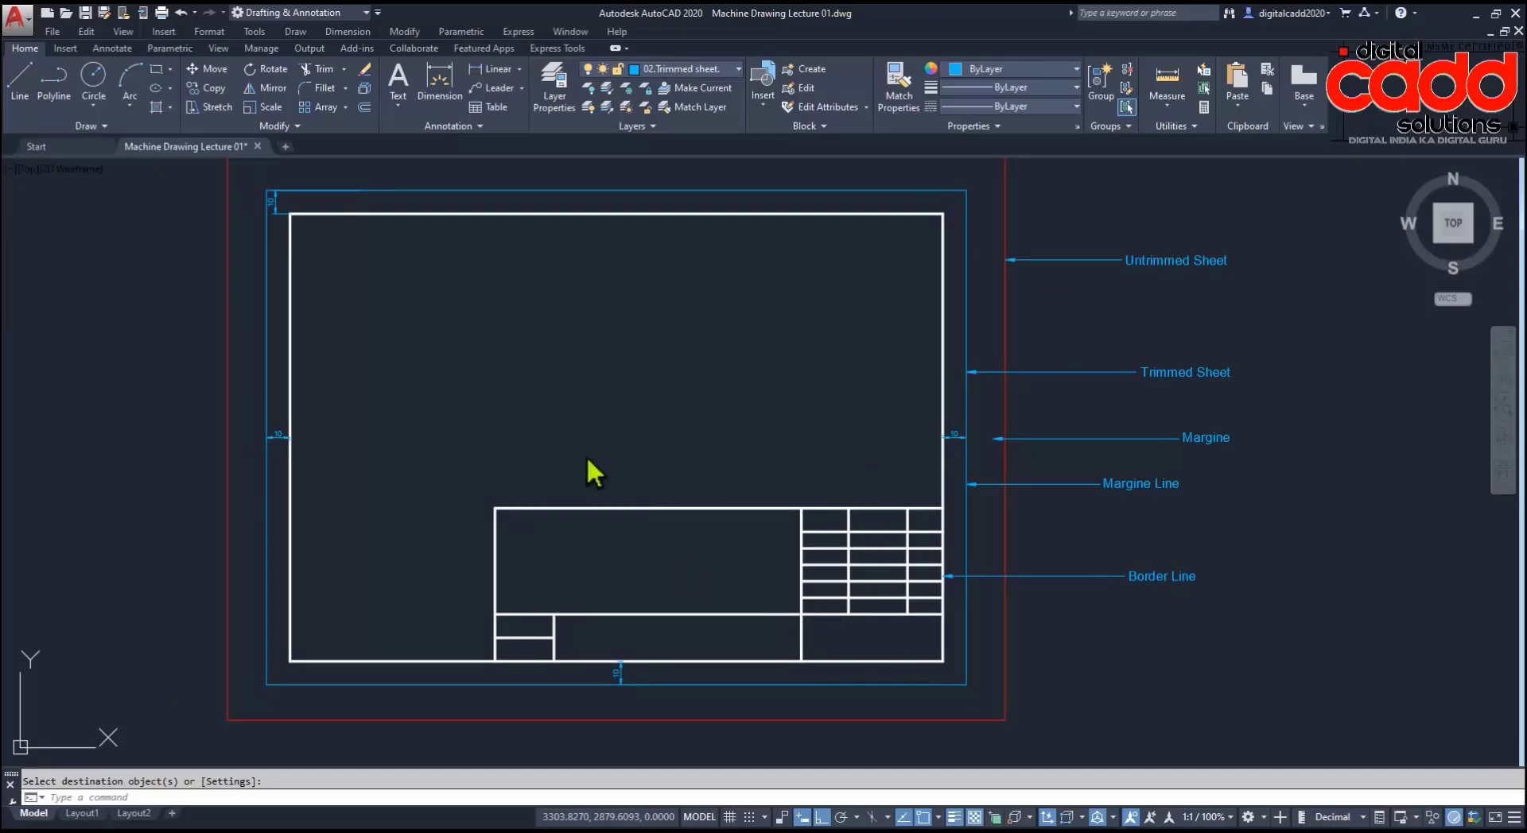
{"action": "key", "text": "ctrl+s"}
{"action": "mouse_move", "coordinate": [545, 504]}
{"action": "middle_mouse_down"}
{"action": "mouse_move", "coordinate": [654, 600]}
{"action": "mouse_move", "coordinate": [724, 592]}
{"action": "middle_mouse_up"}
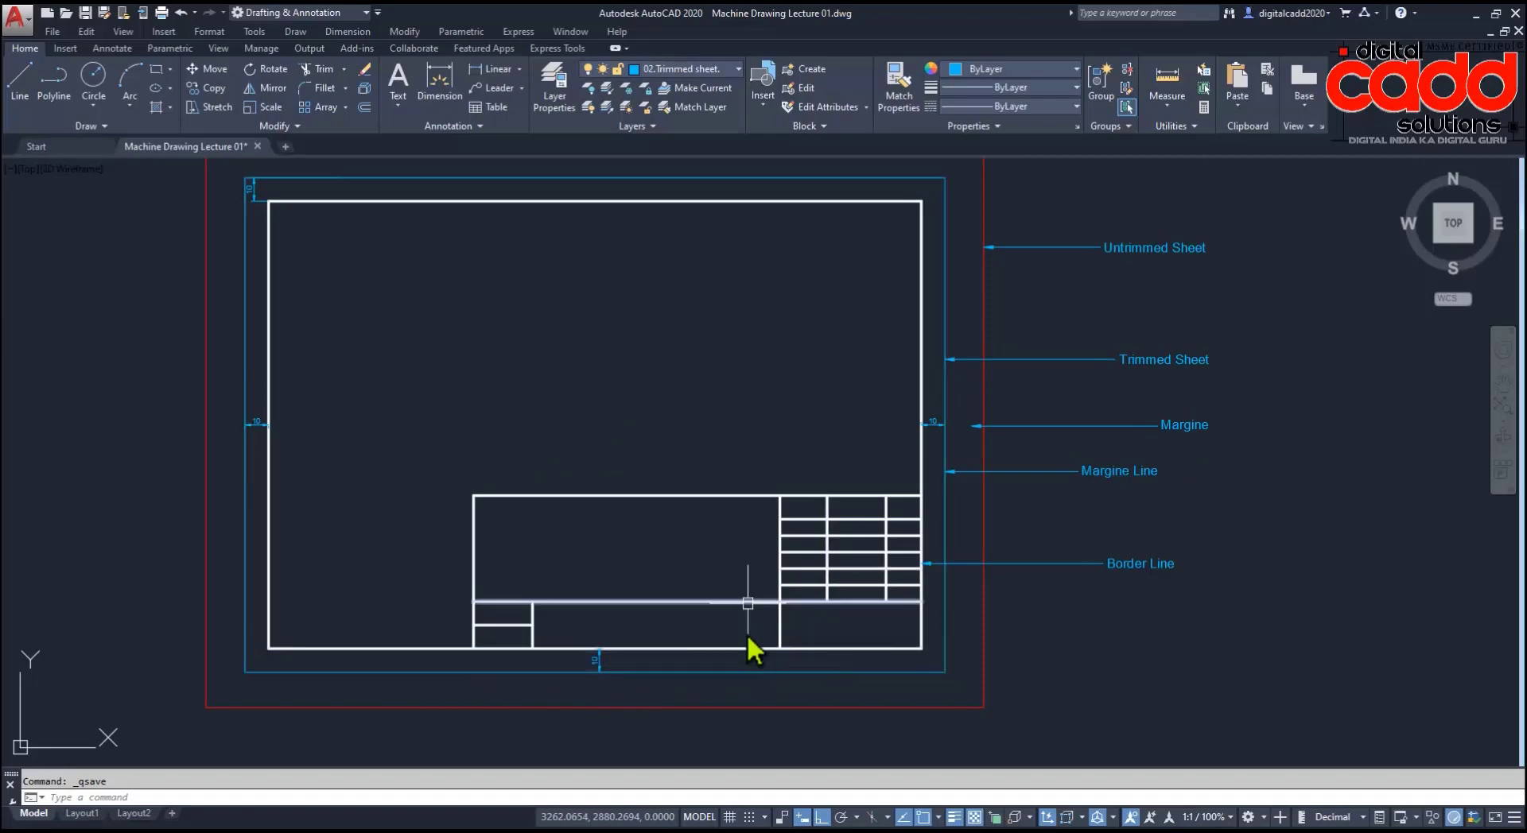
{"action": "middle_click_drag", "start_coordinate": [738, 637], "coordinate": [746, 616]}
{"action": "scroll", "coordinate": [833, 461], "scroll_direction": "up", "scroll_amount": 4}
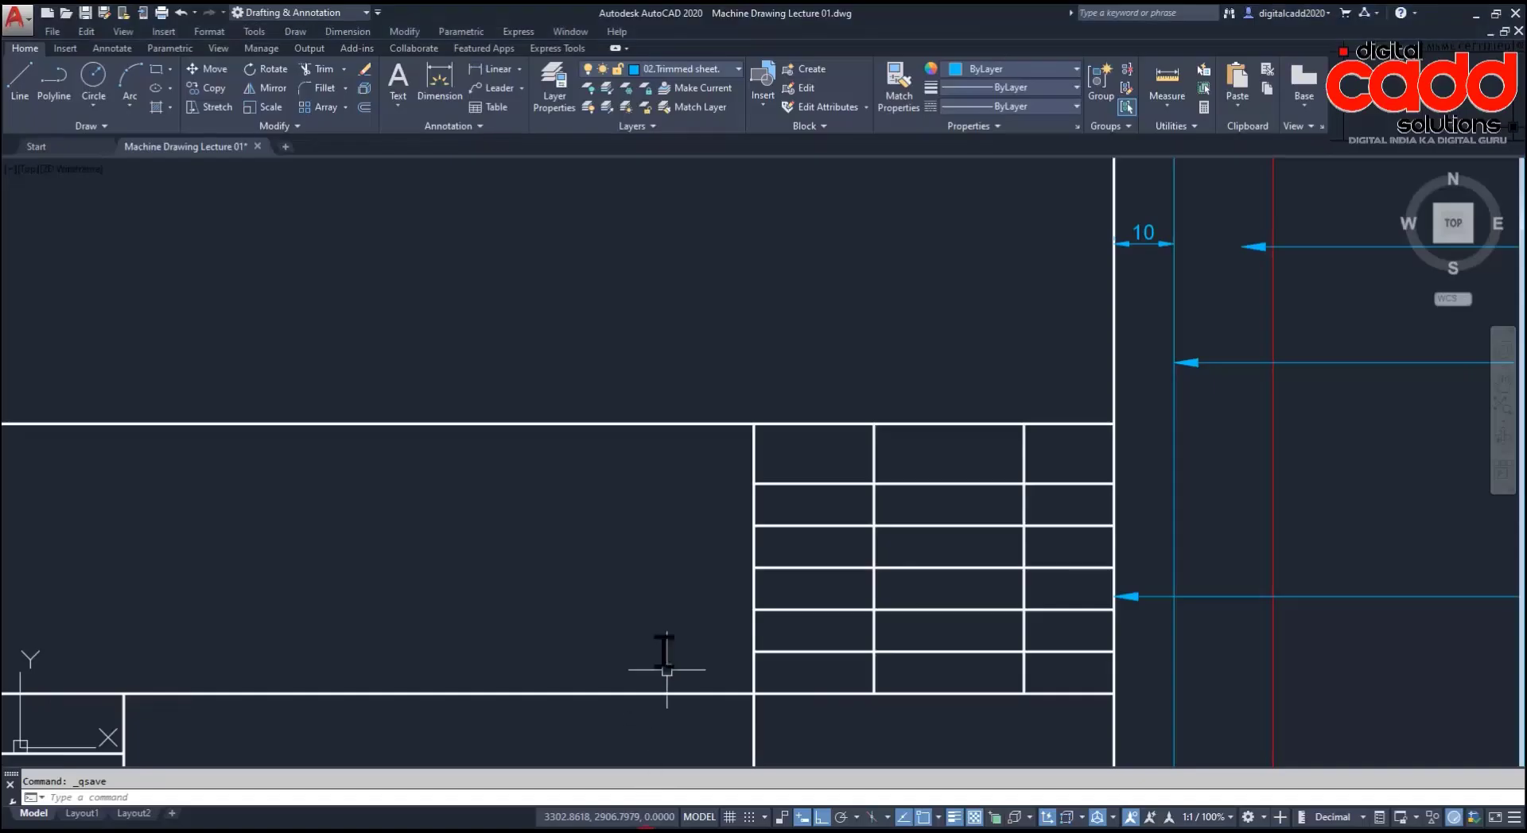
Step: Centre the whole sheet in view and make 03.Border Line the current layer
{"action": "scroll", "coordinate": [978, 466], "scroll_direction": "down", "scroll_amount": 2}
{"action": "middle_click_drag", "start_coordinate": [607, 425], "coordinate": [606, 467]}
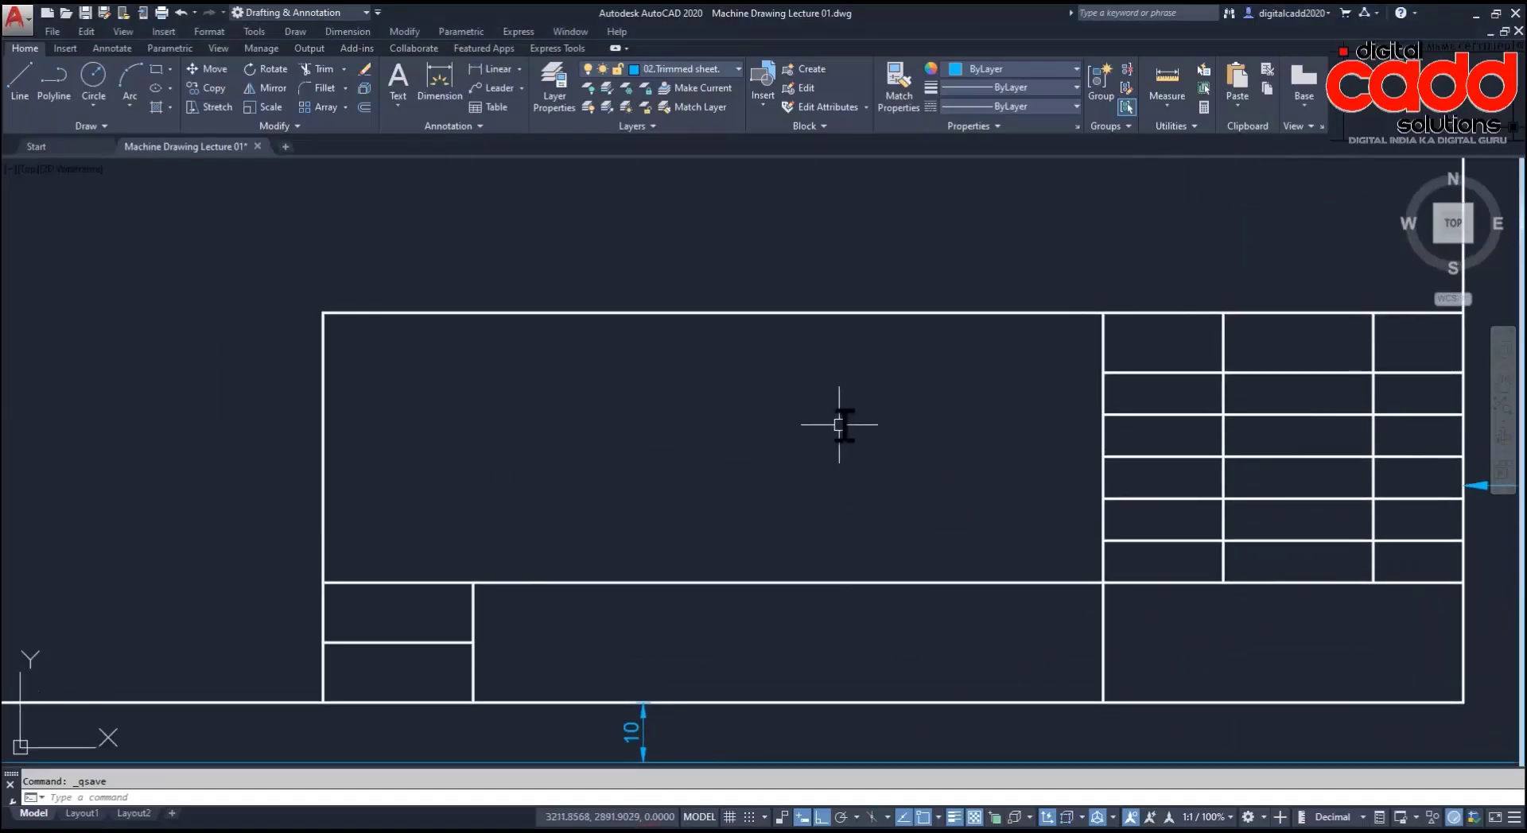
{"action": "scroll", "coordinate": [694, 598], "scroll_direction": "down", "scroll_amount": 5}
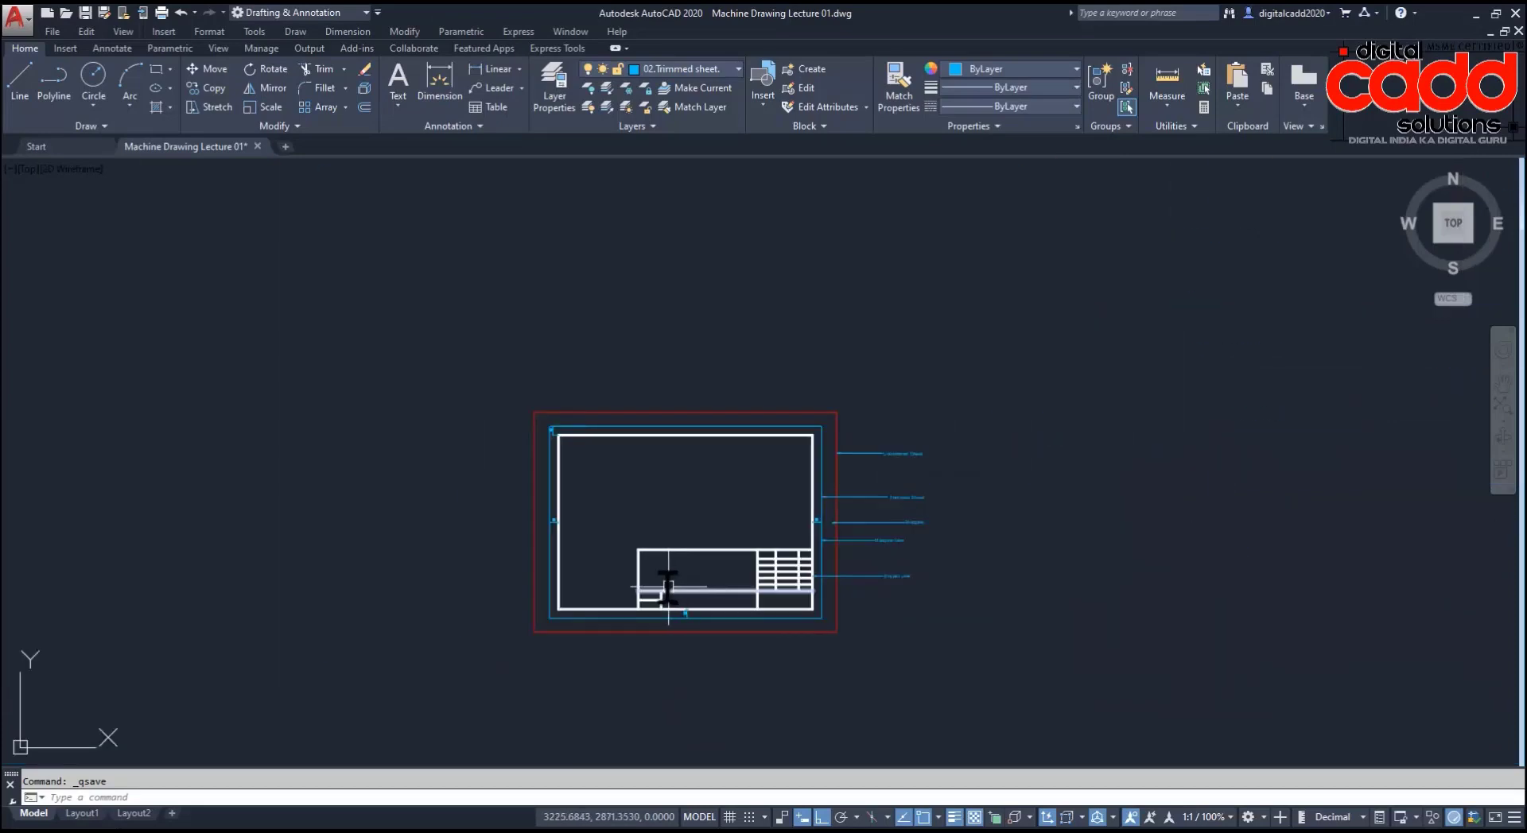
{"action": "scroll", "coordinate": [676, 601], "scroll_direction": "up", "scroll_amount": 2}
{"action": "scroll", "coordinate": [703, 580], "scroll_direction": "up", "scroll_amount": 2}
{"action": "mouse_move", "coordinate": [702, 587]}
{"action": "middle_mouse_down"}
{"action": "mouse_move", "coordinate": [636, 602]}
{"action": "mouse_move", "coordinate": [656, 591]}
{"action": "middle_mouse_up"}
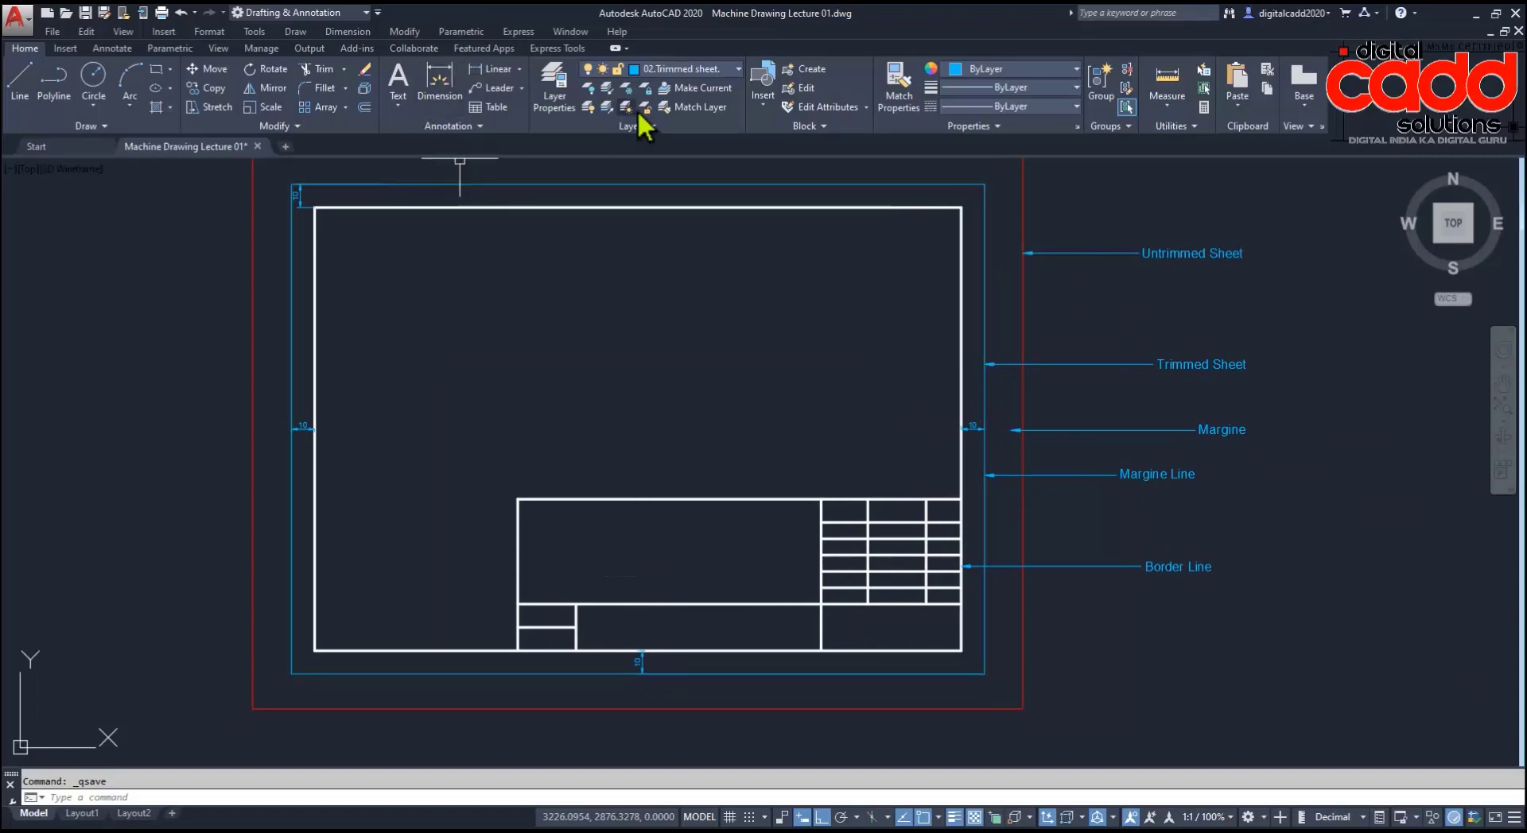
{"action": "left_click", "coordinate": [665, 68]}
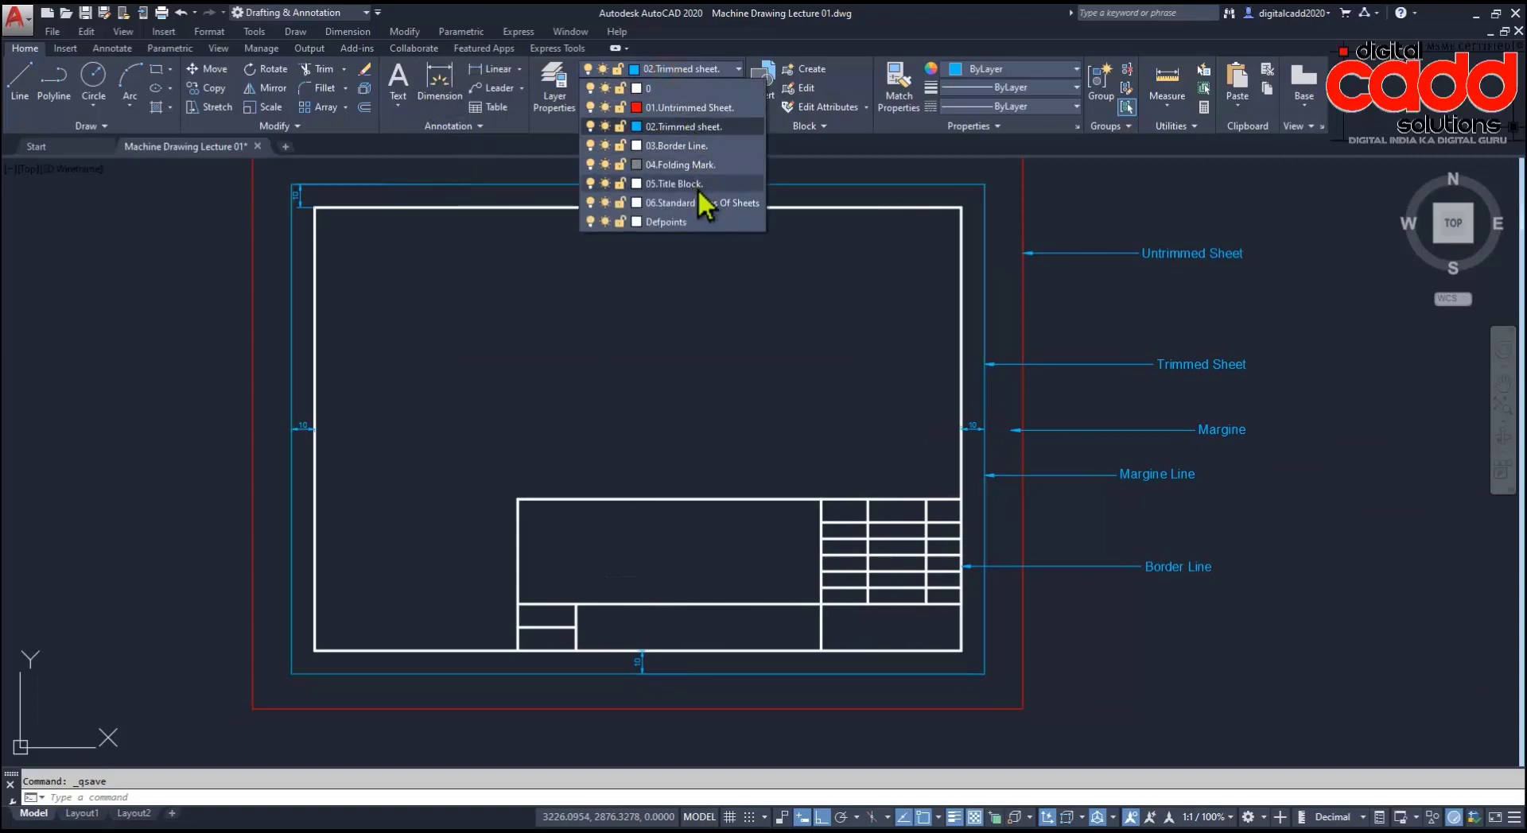
{"action": "left_click", "coordinate": [668, 147]}
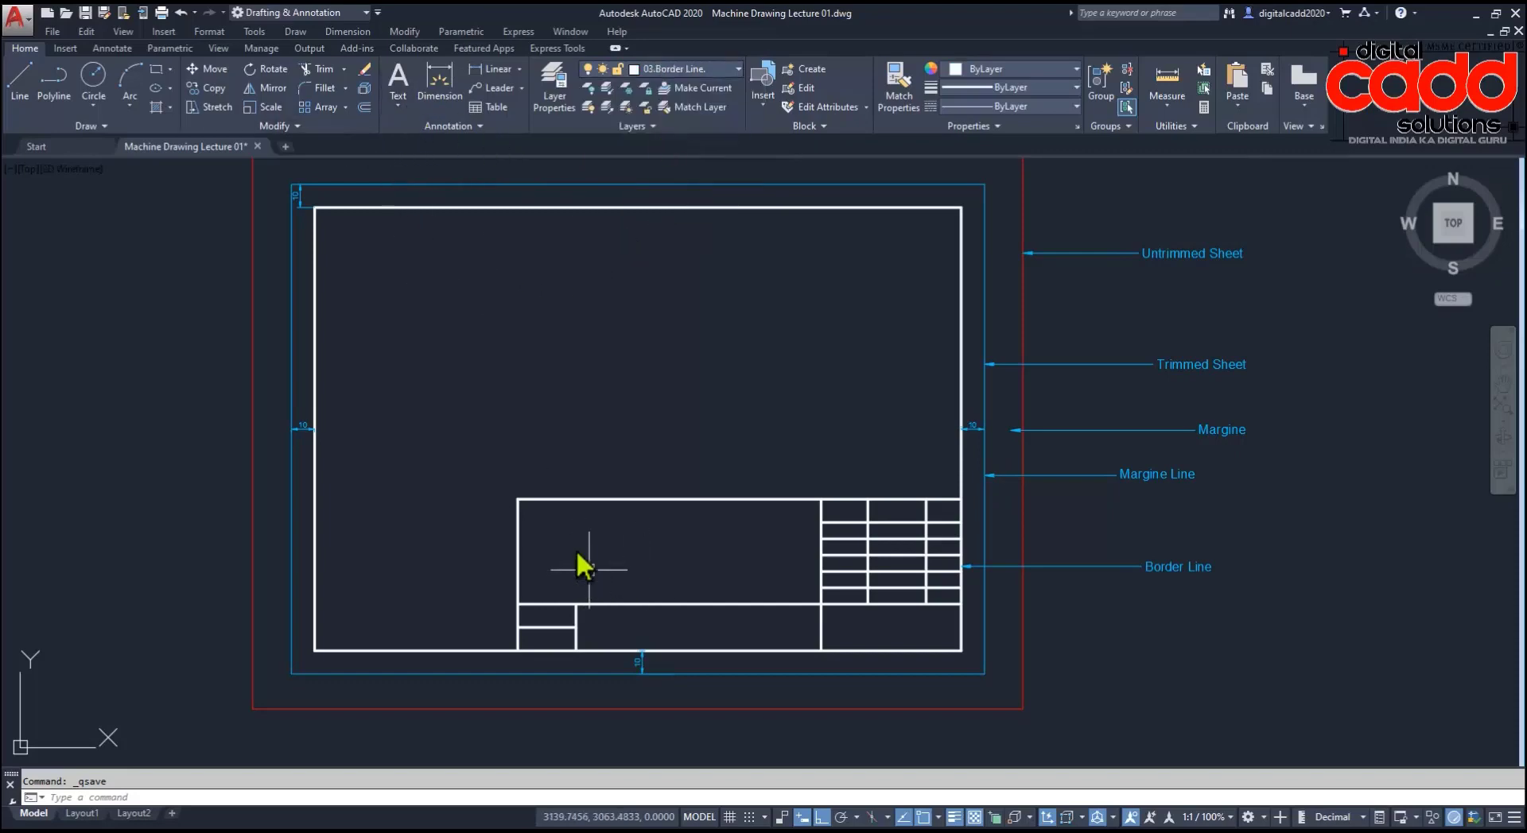
Step: Make 05.Title Block the current layer and begin a multiline text
{"action": "left_click", "coordinate": [680, 69]}
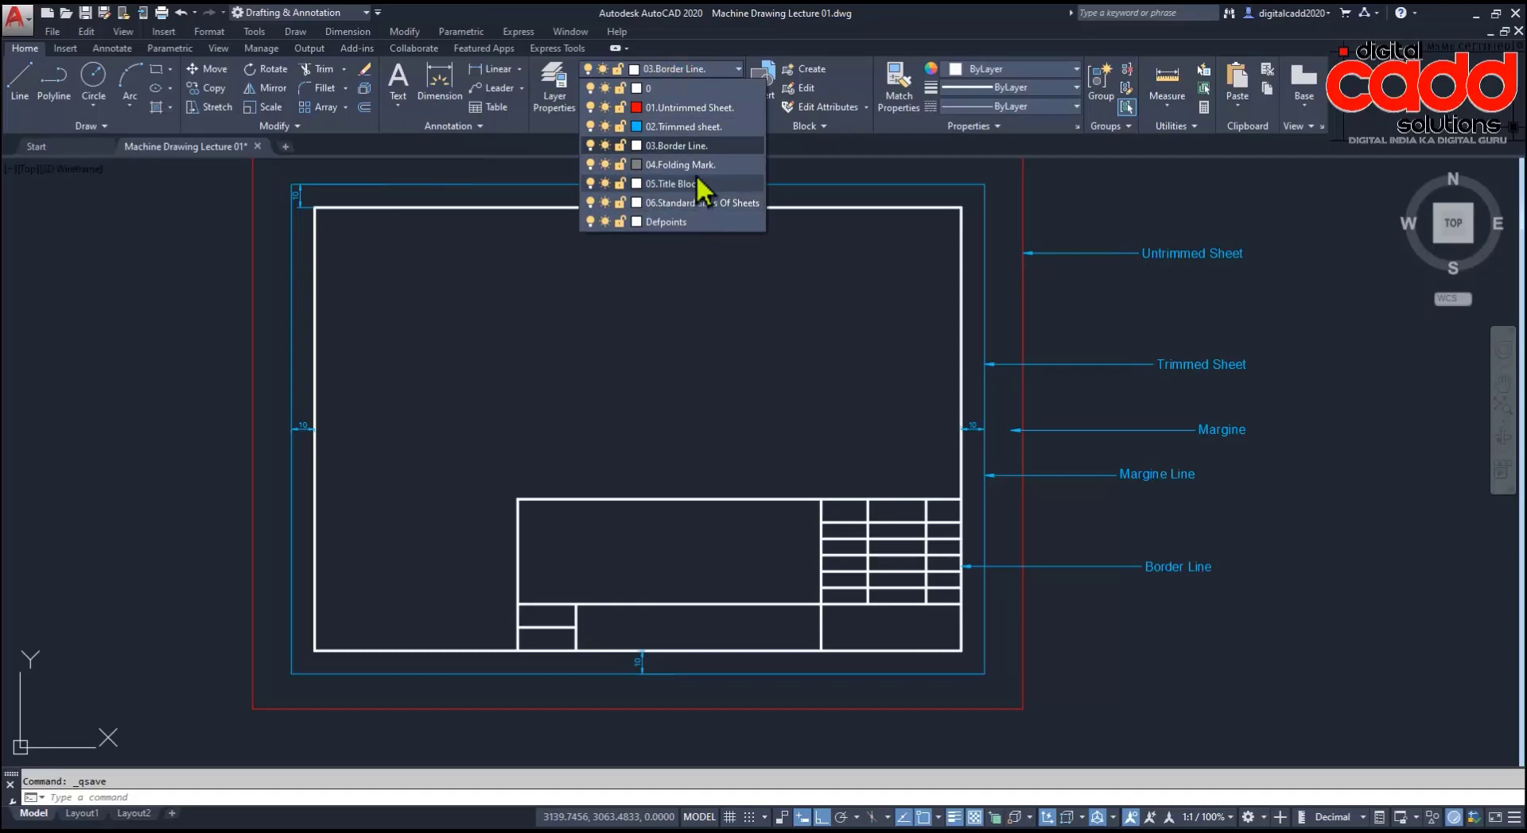
{"action": "left_click", "coordinate": [699, 186]}
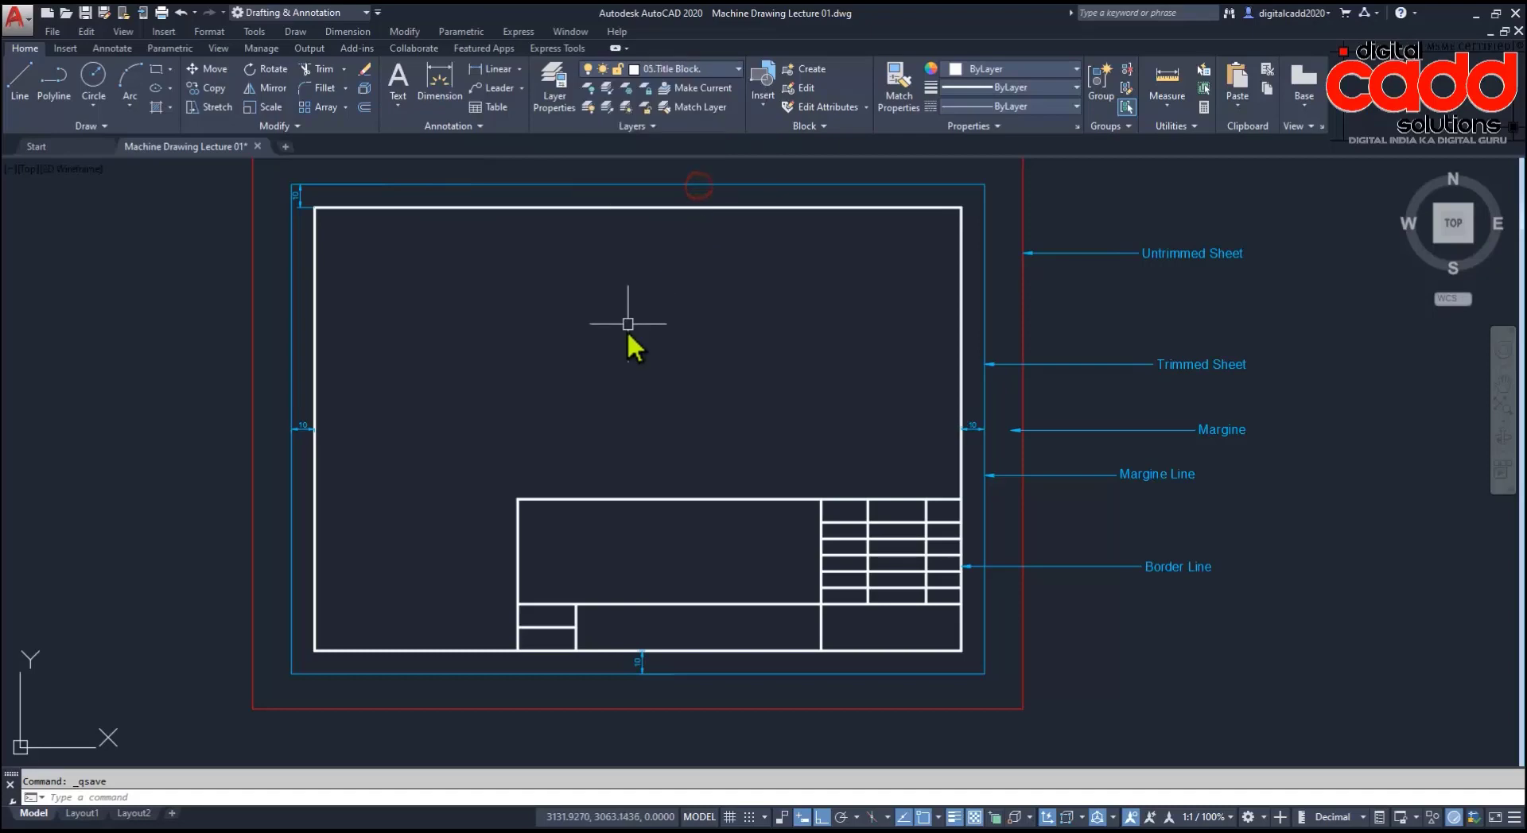
{"action": "left_click", "coordinate": [398, 77]}
{"action": "scroll", "coordinate": [547, 549], "scroll_direction": "up", "scroll_amount": 4}
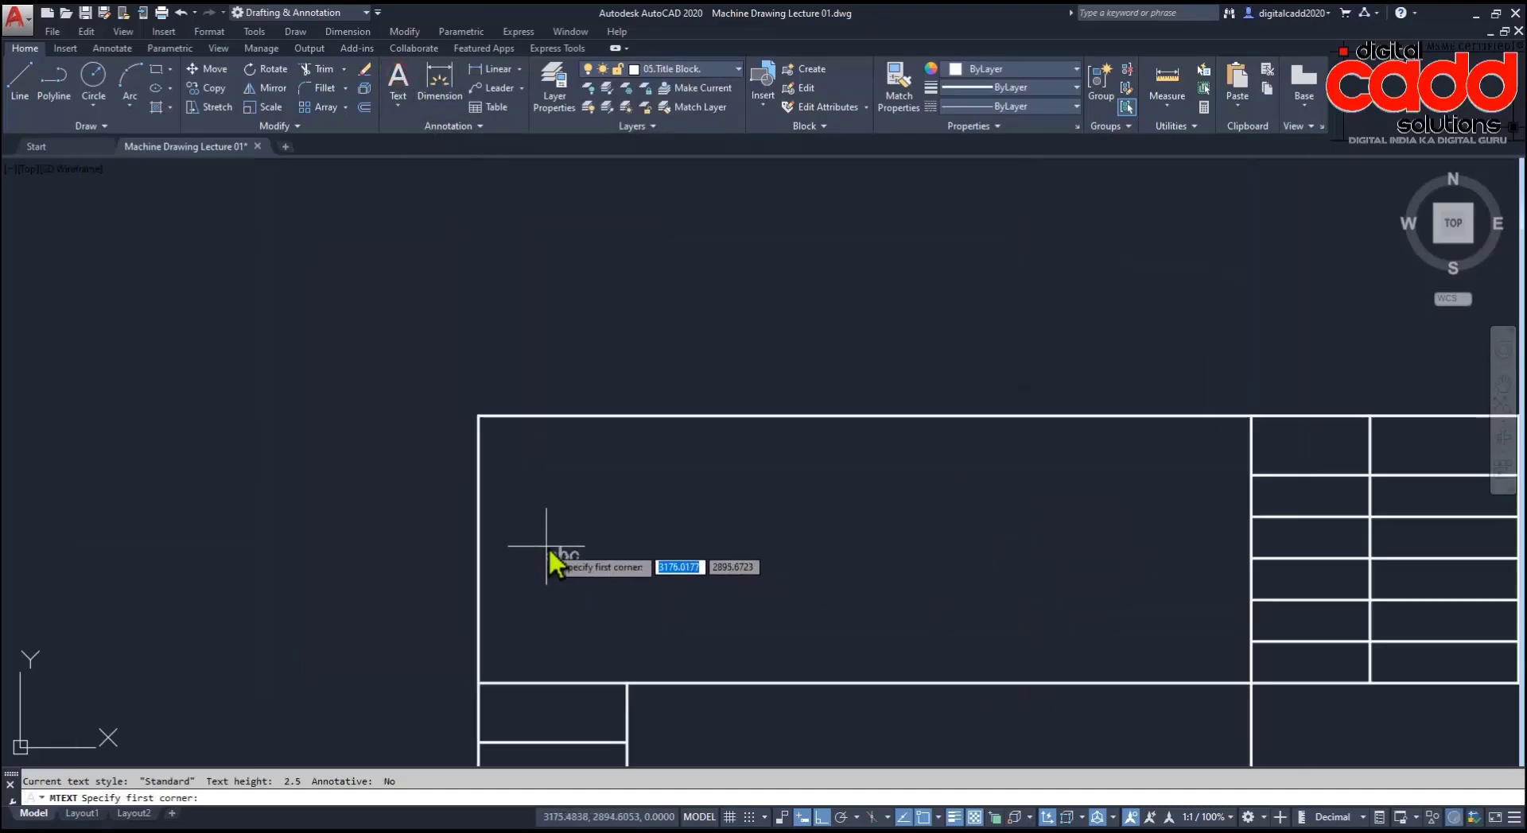
Step: Draw a text area in the title block and type 'Digital CADD Solutions', fixing the capital O
{"action": "left_click", "coordinate": [561, 469]}
{"action": "left_click", "coordinate": [1088, 551]}
{"action": "type", "text": "Digital CADD SOlutions"}
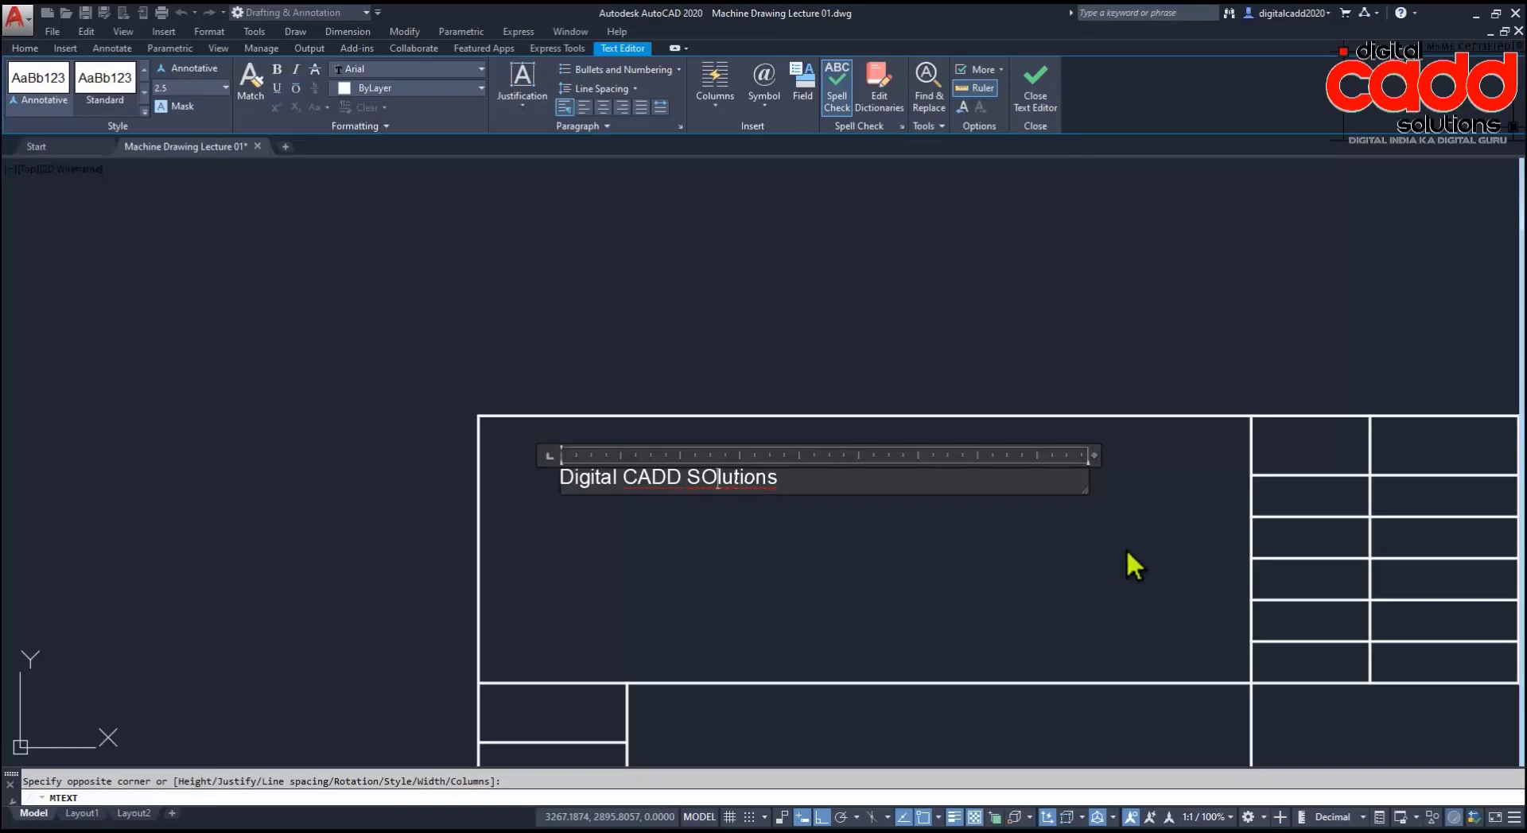
{"action": "key", "text": "BackSpace"}
{"action": "type", "text": "o"}
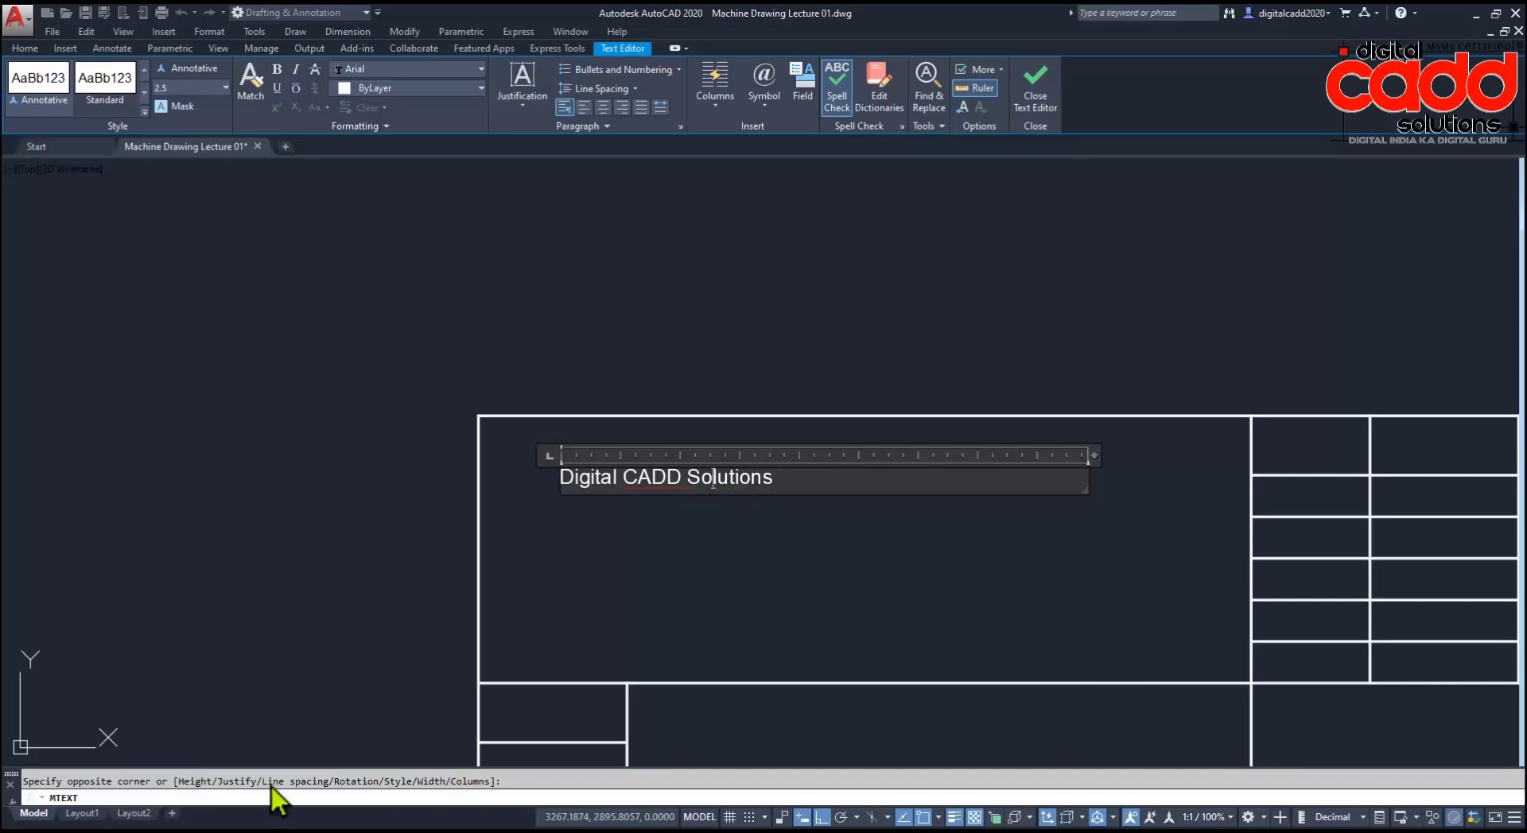
Step: Try heading heights 25, 10 and 6, resizing the text area and centring the heading
{"action": "left_click_drag", "start_coordinate": [794, 477], "coordinate": [554, 491]}
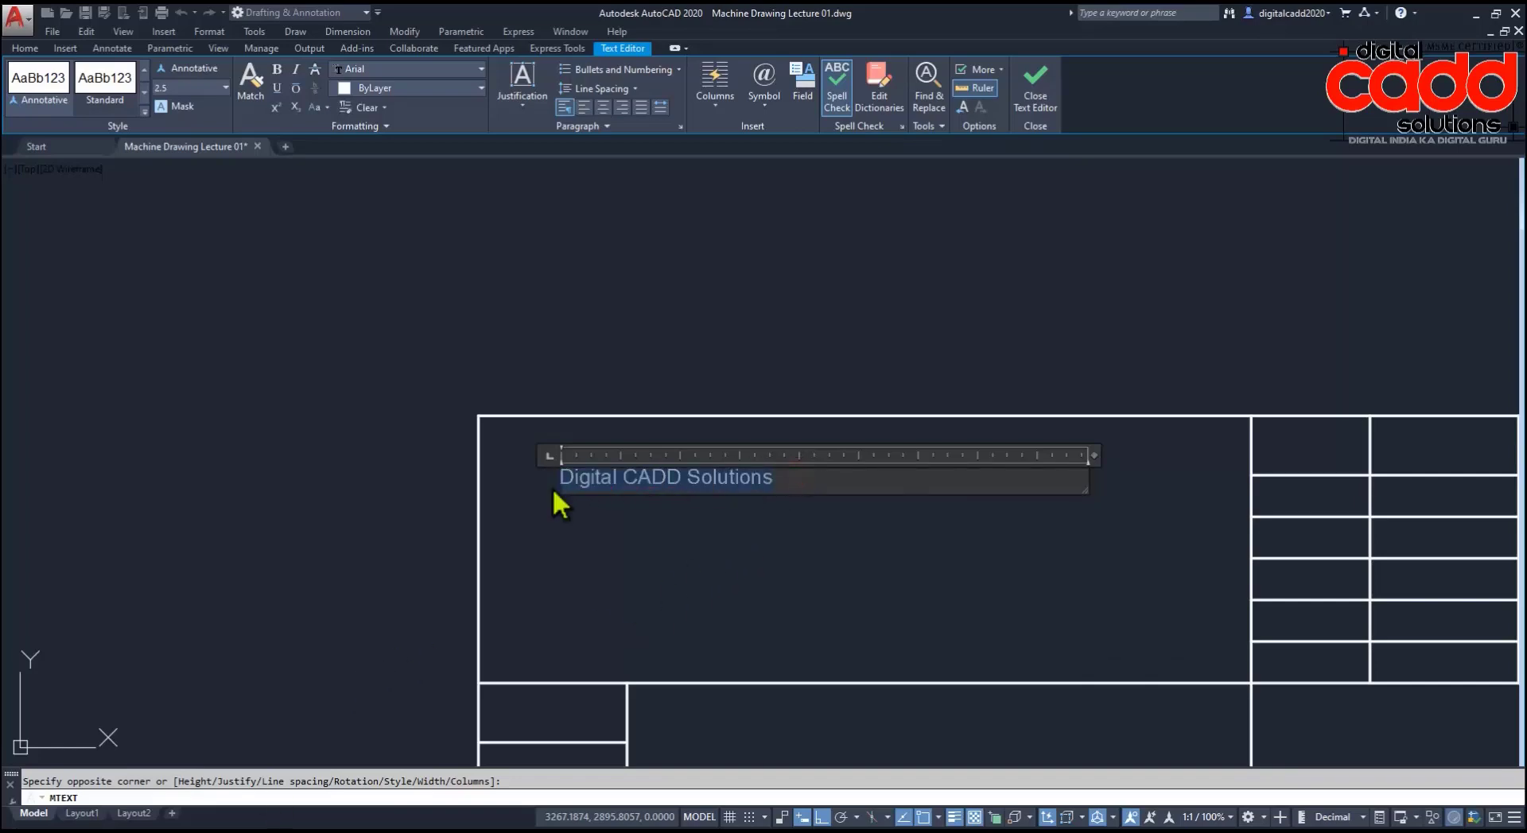
{"action": "left_click", "coordinate": [205, 85]}
{"action": "type", "text": "25"}
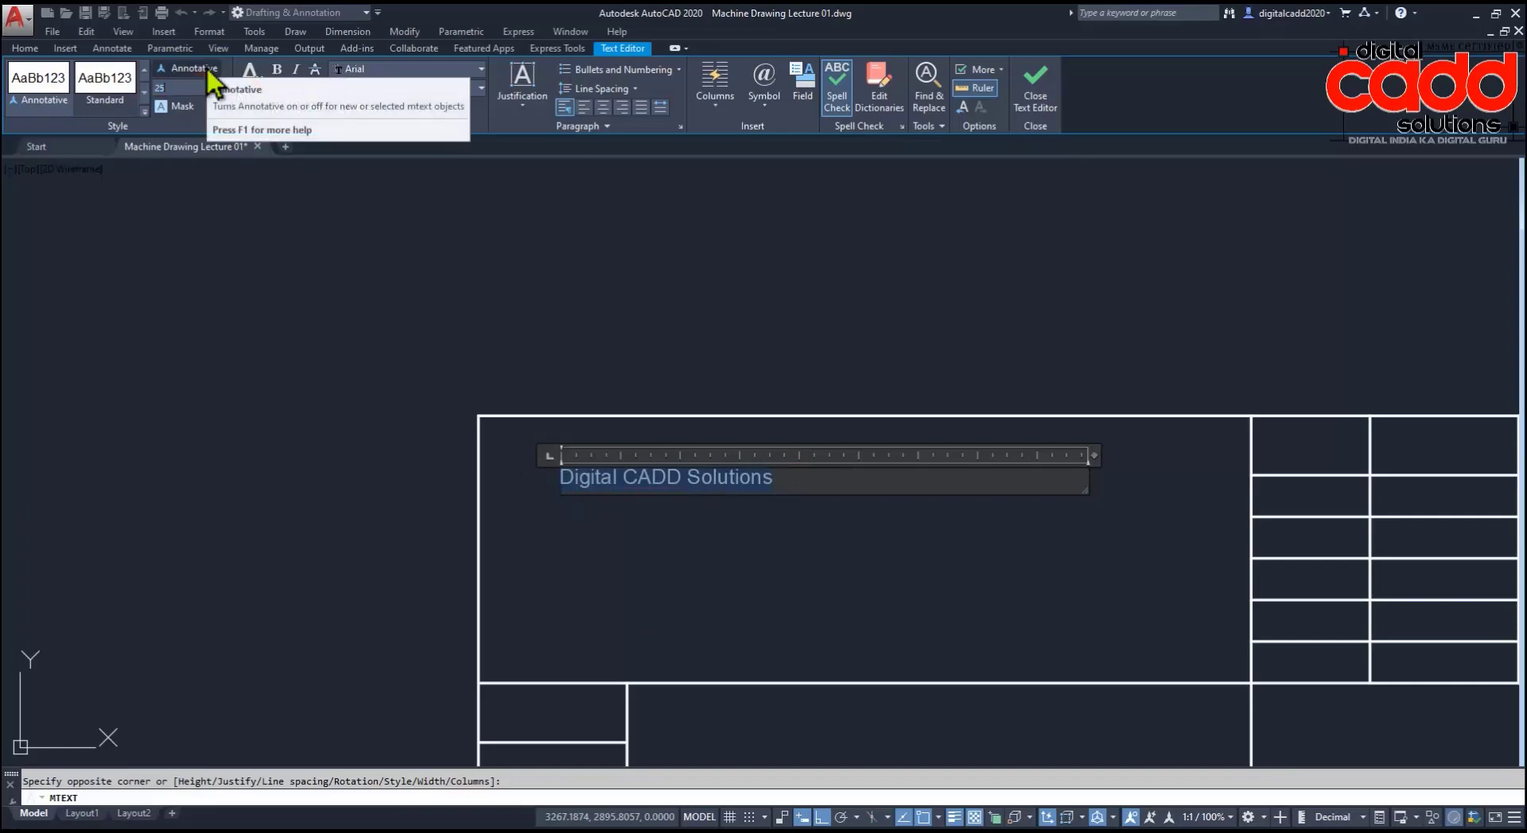
{"action": "key", "text": "Return"}
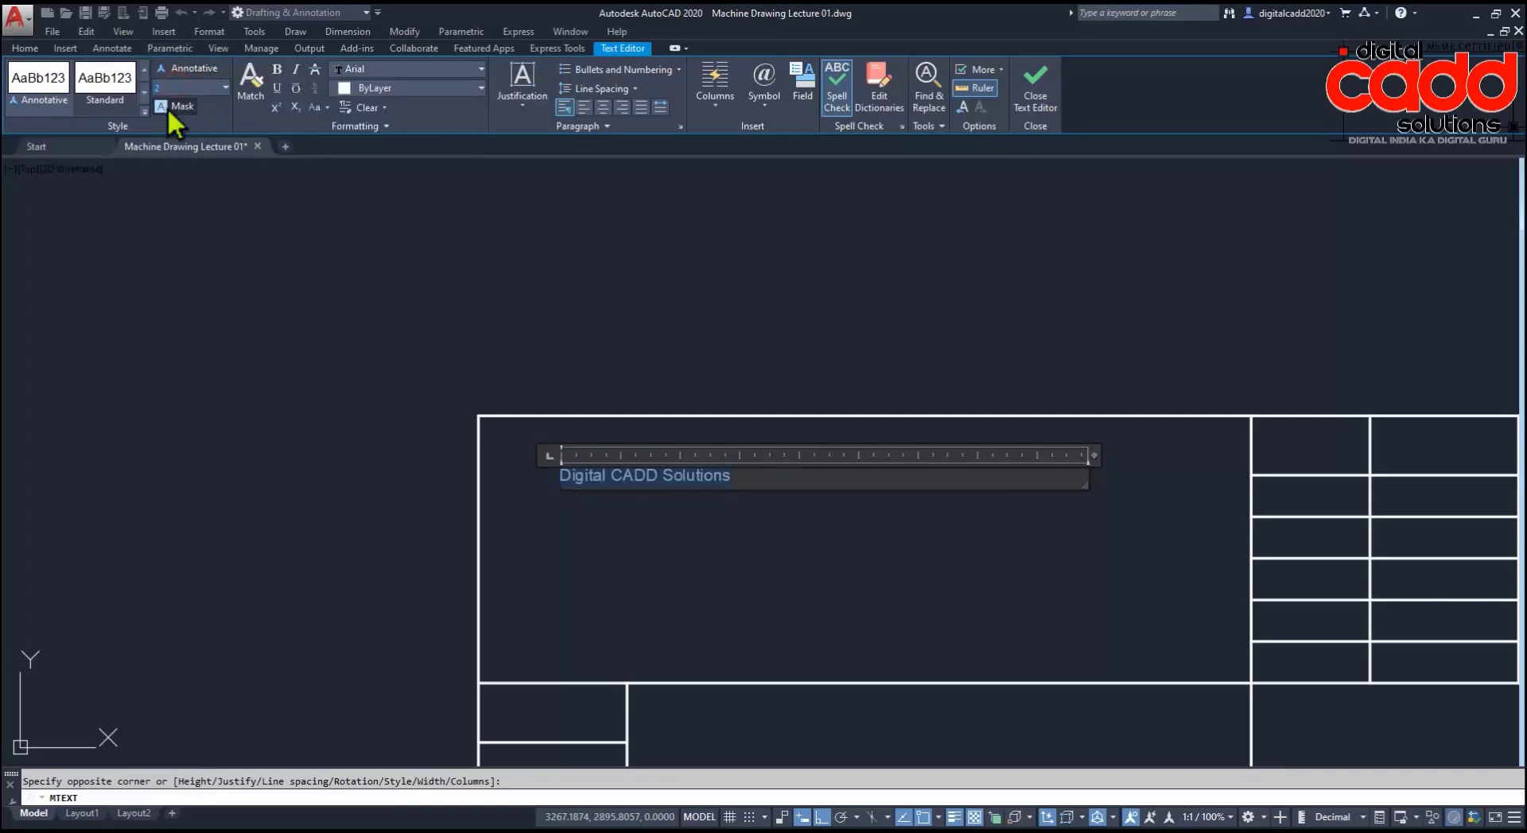
{"action": "type", "text": "10"}
{"action": "key", "text": "Return"}
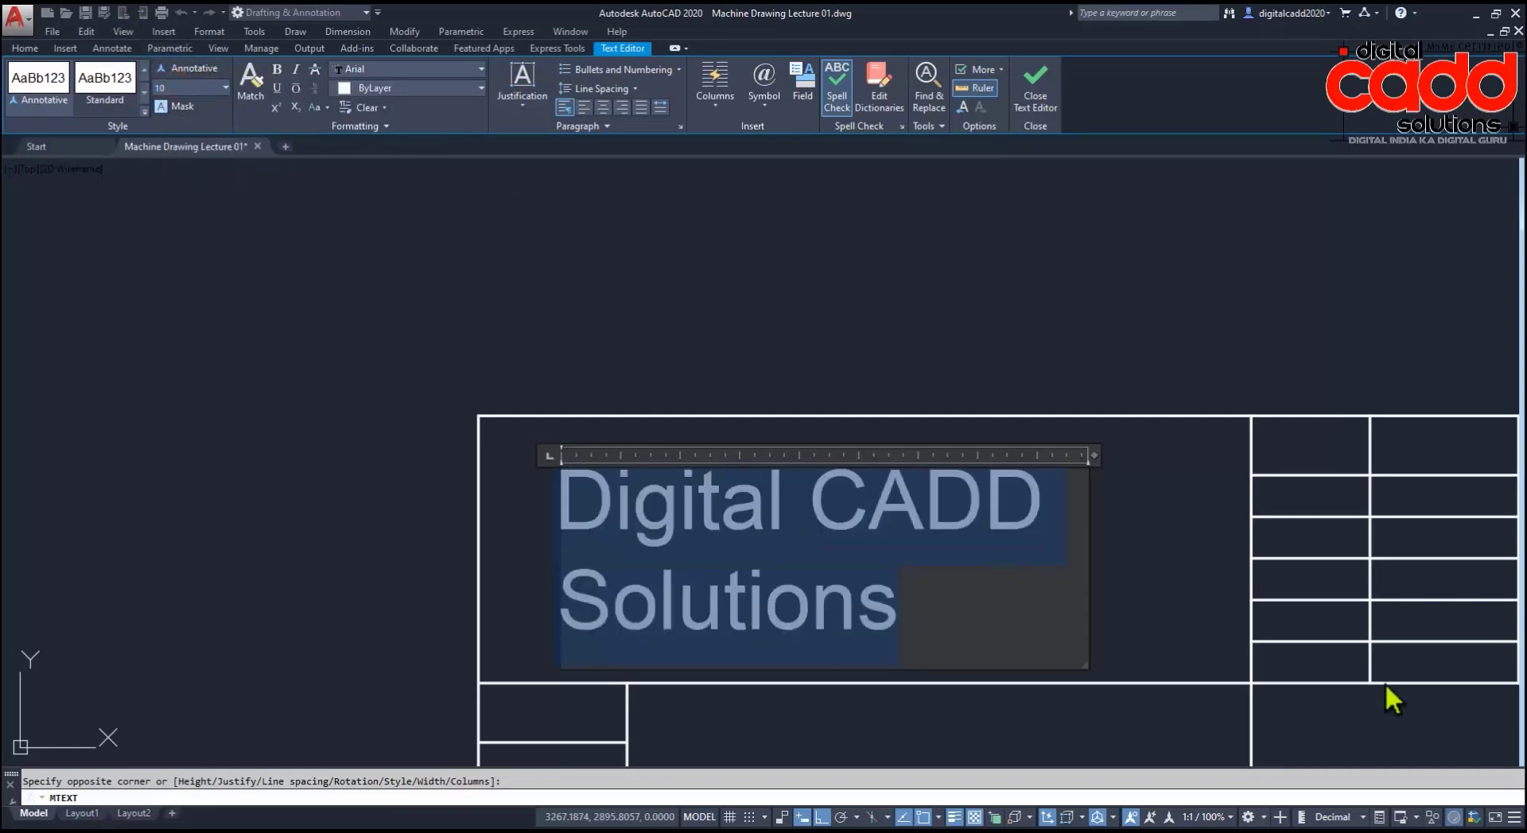
{"action": "left_click_drag", "start_coordinate": [1094, 456], "coordinate": [1470, 457]}
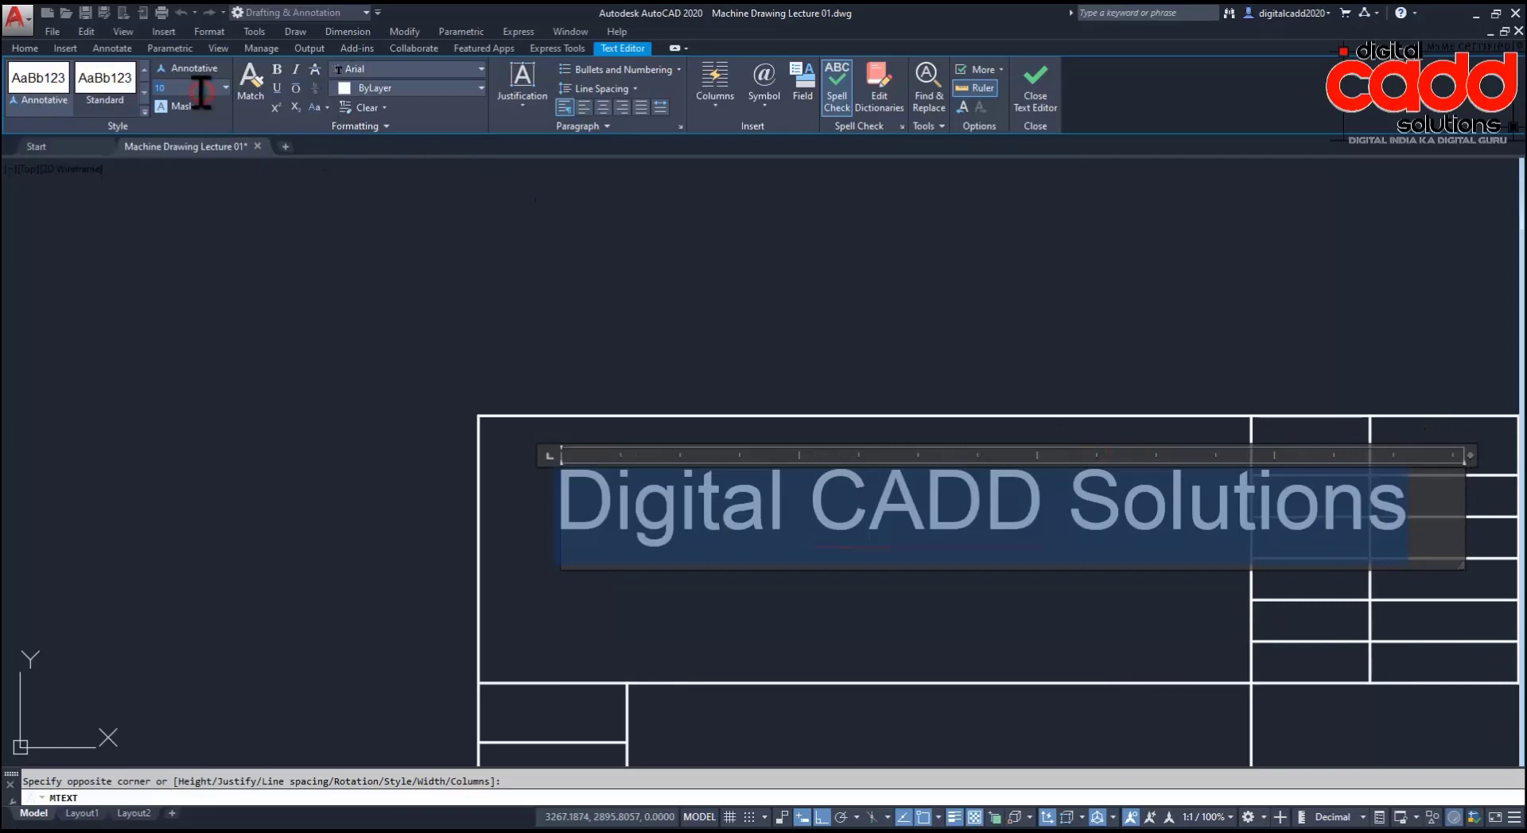
{"action": "key", "text": "Return"}
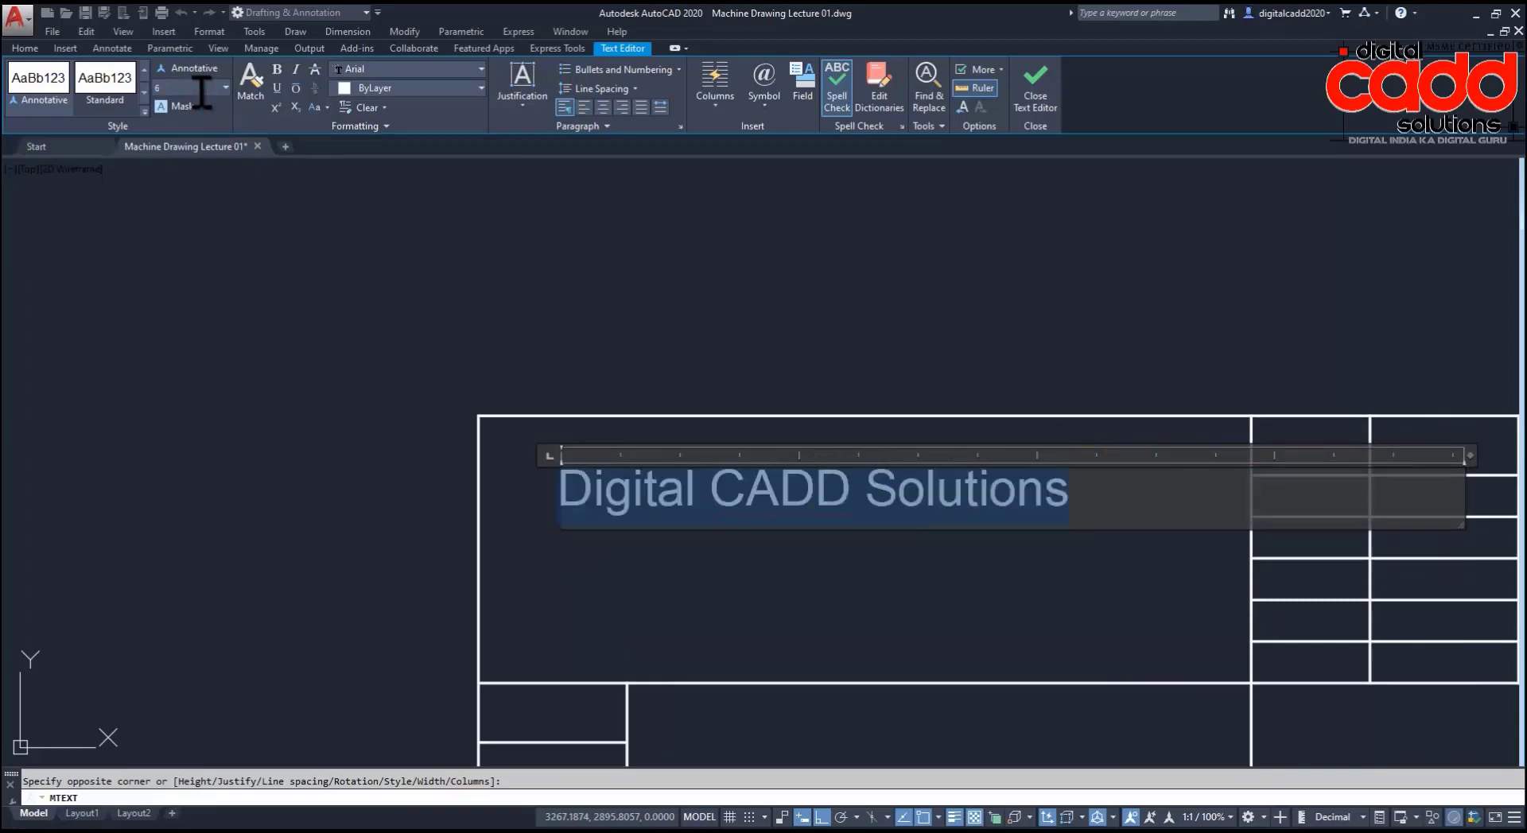
{"action": "left_click", "coordinate": [603, 108]}
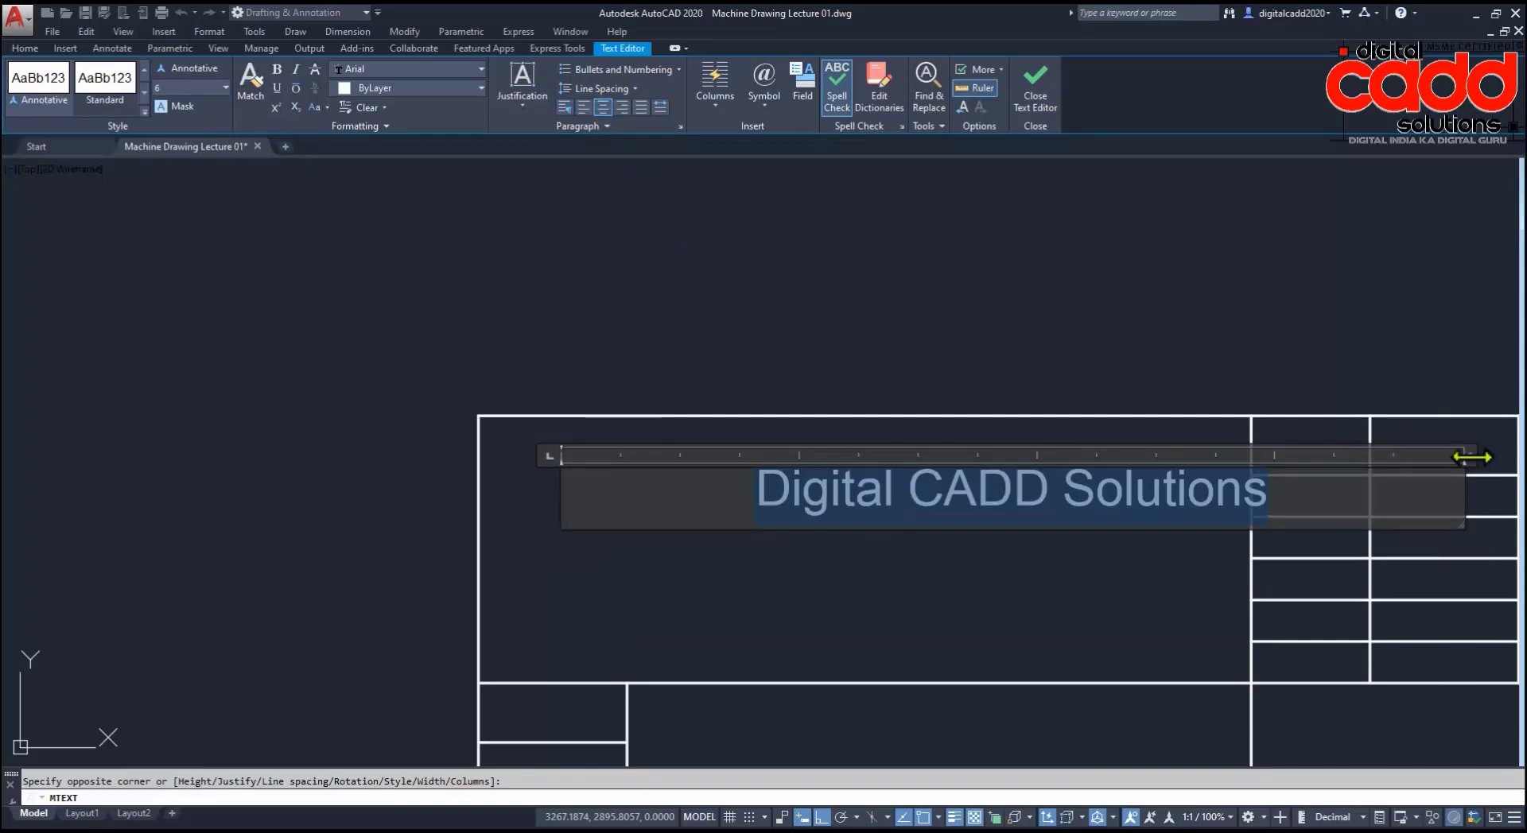
{"action": "left_click_drag", "start_coordinate": [1470, 455], "coordinate": [1209, 455]}
Step: Set the whole heading to height 8 and widen the area to fit one line
{"action": "key", "text": "ctrl+a"}
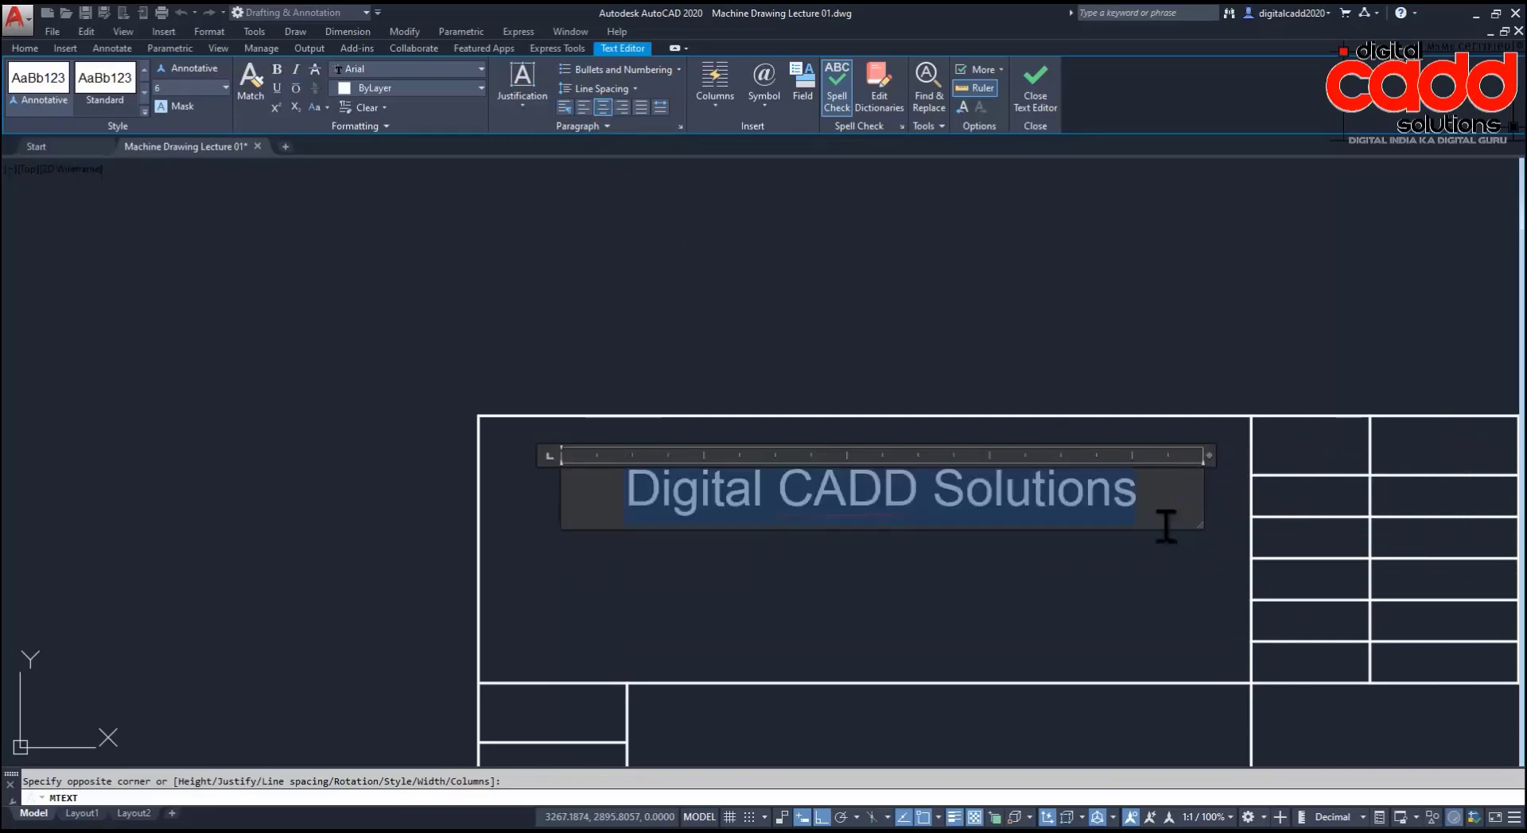
{"action": "left_click", "coordinate": [160, 88]}
{"action": "type", "text": "8"}
{"action": "key", "text": "Return"}
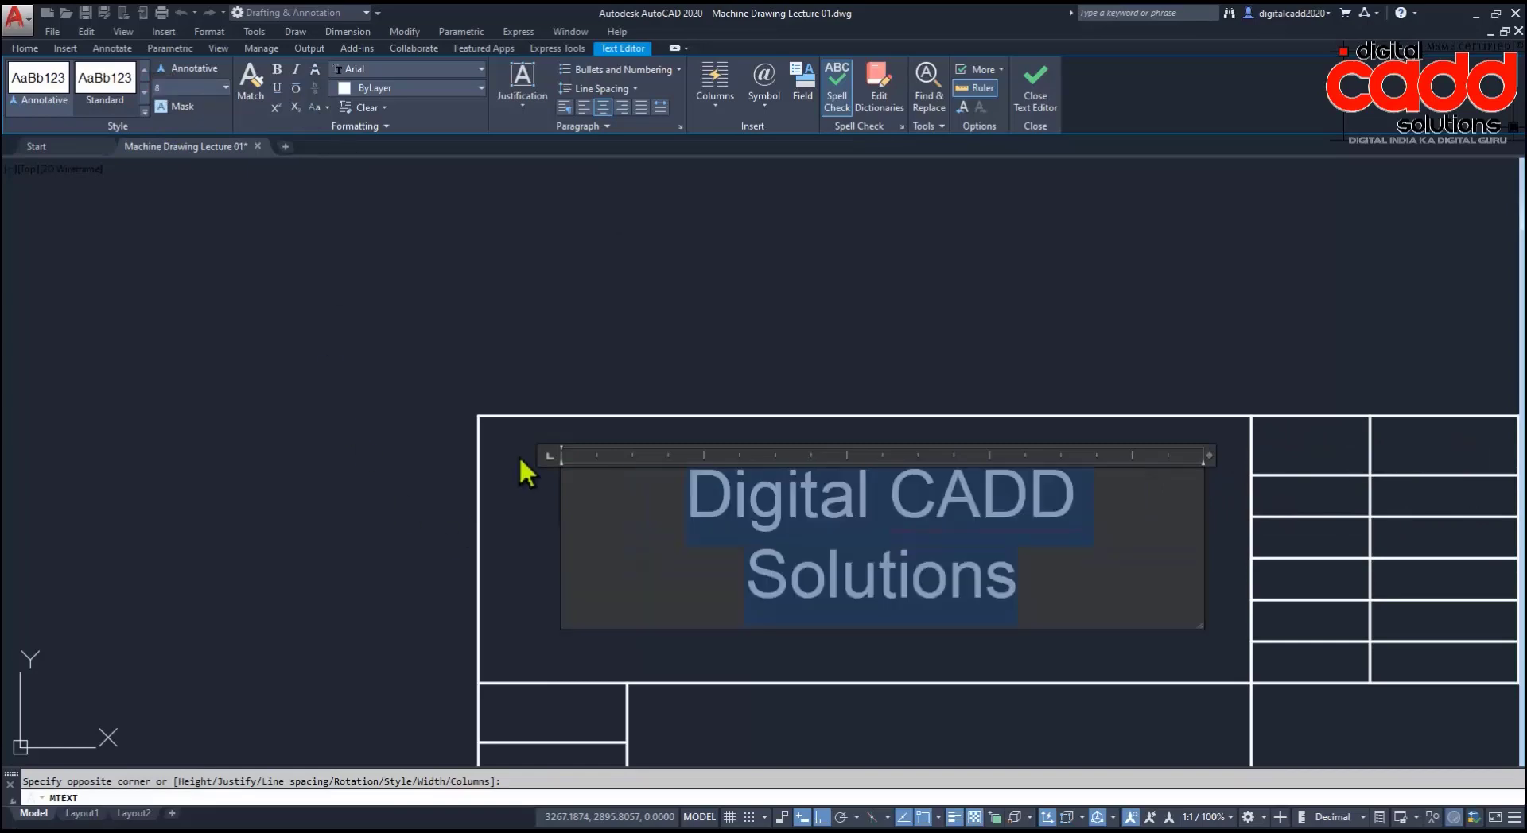
{"action": "left_click_drag", "start_coordinate": [1209, 454], "coordinate": [1307, 460]}
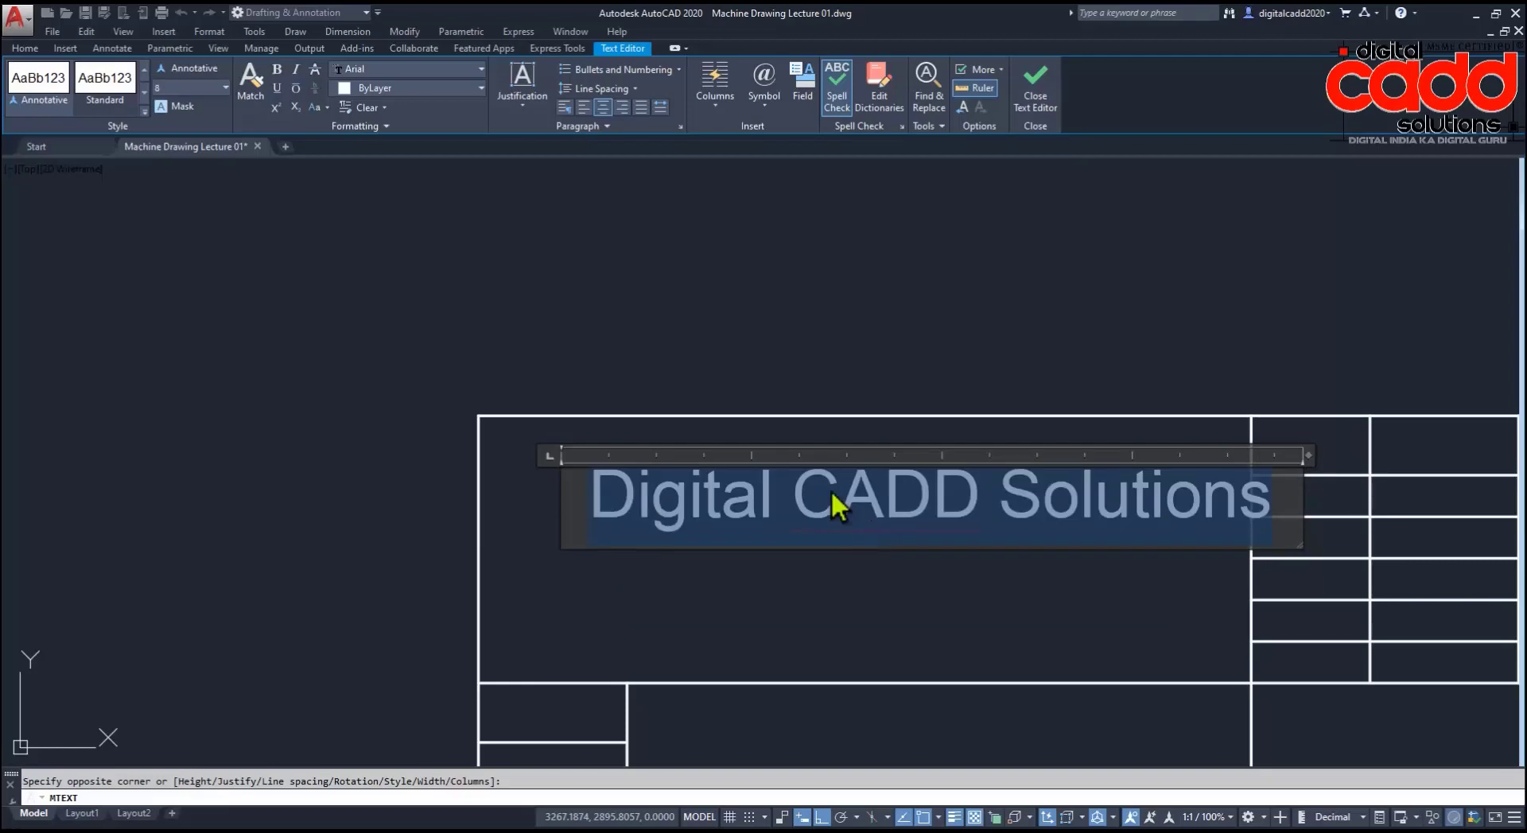
Step: Make the heading bold and underlined, then move it up to the title block's top edge
{"action": "left_click", "coordinate": [282, 73]}
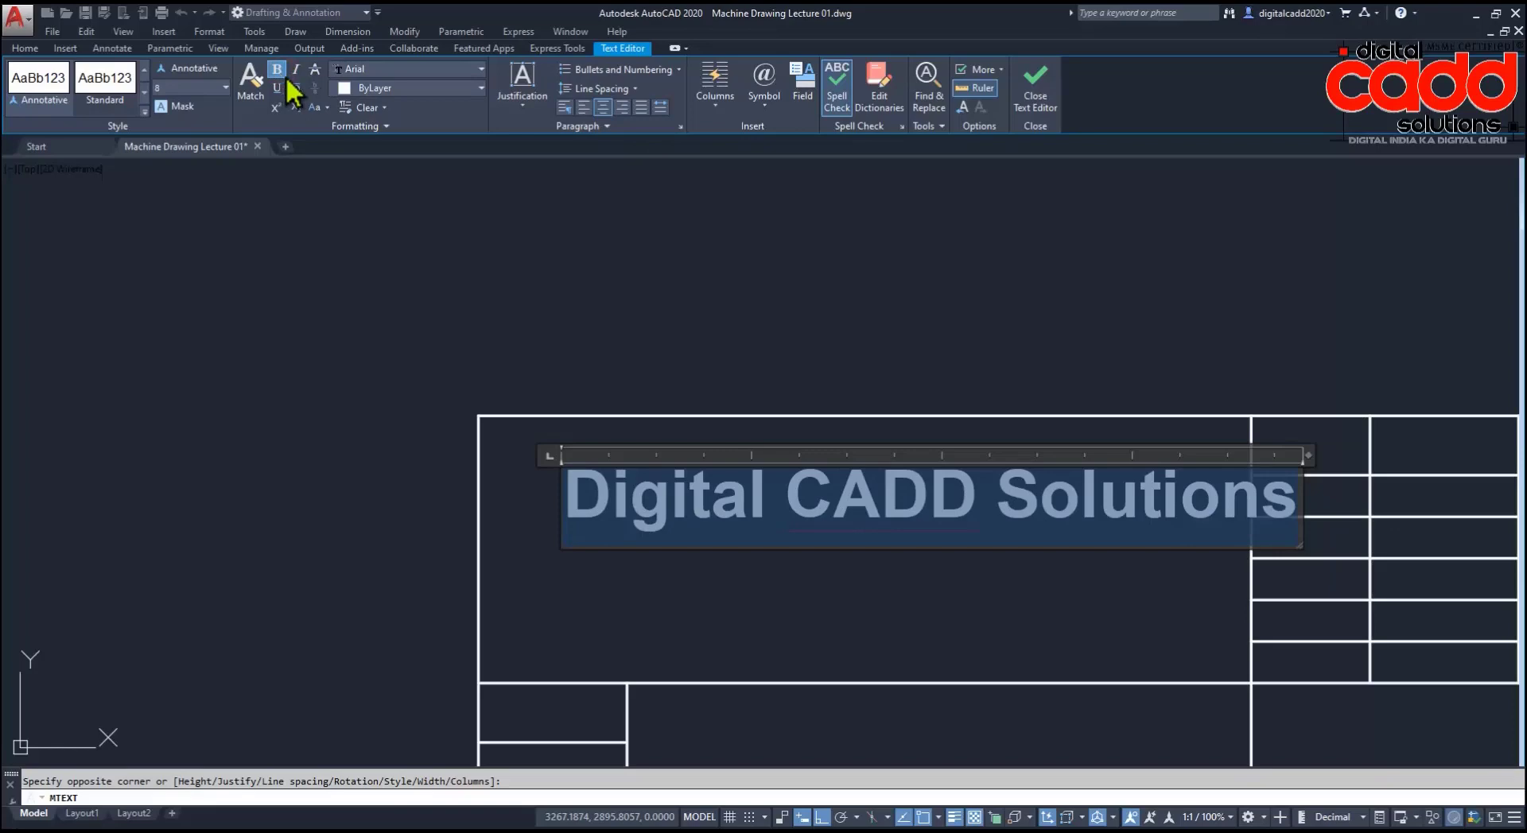
{"action": "left_click", "coordinate": [278, 89]}
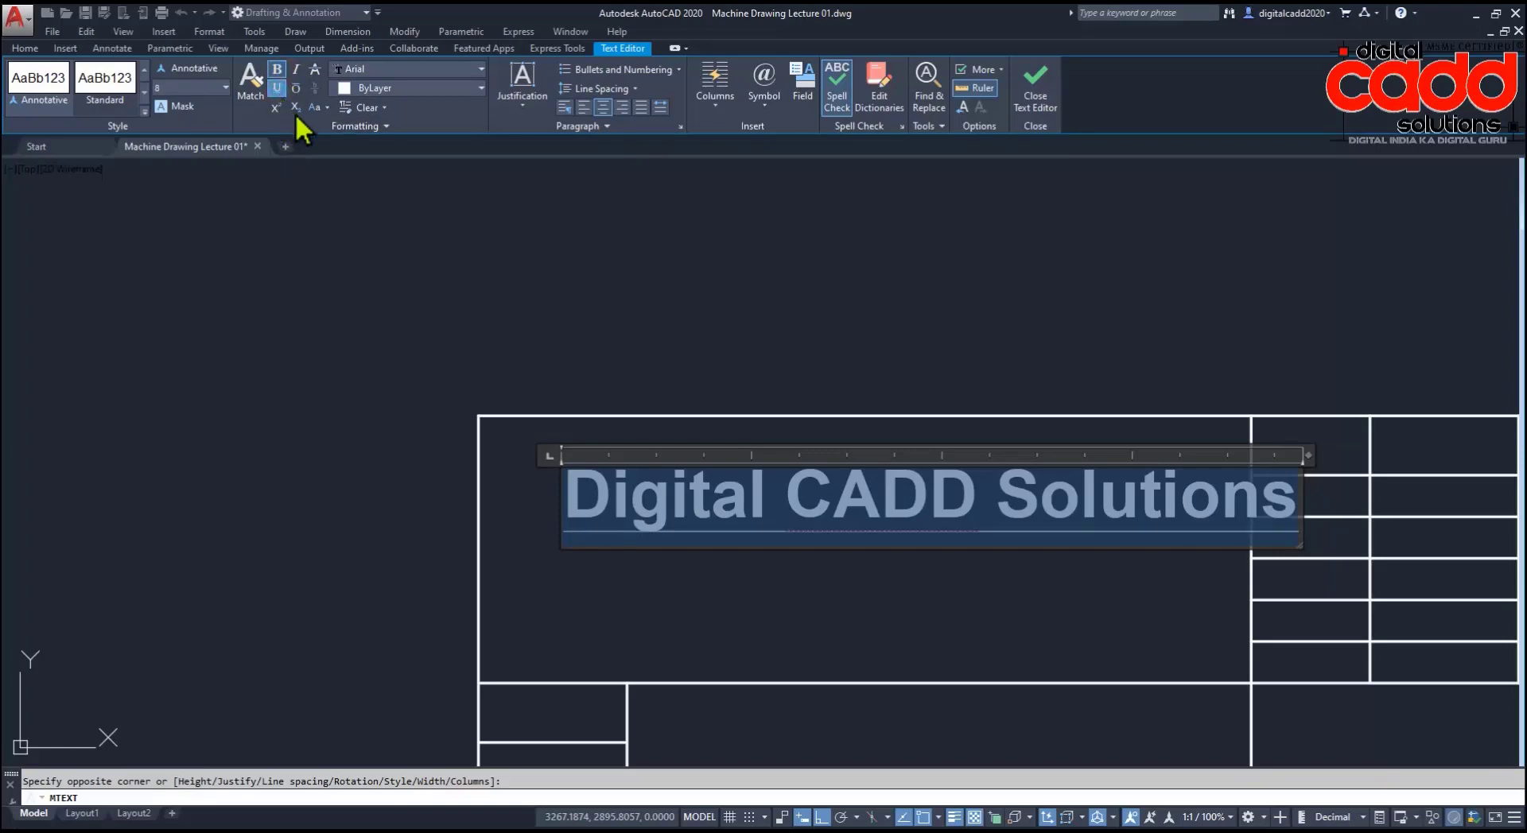
{"action": "left_click", "coordinate": [1032, 107]}
{"action": "left_click", "coordinate": [1053, 512]}
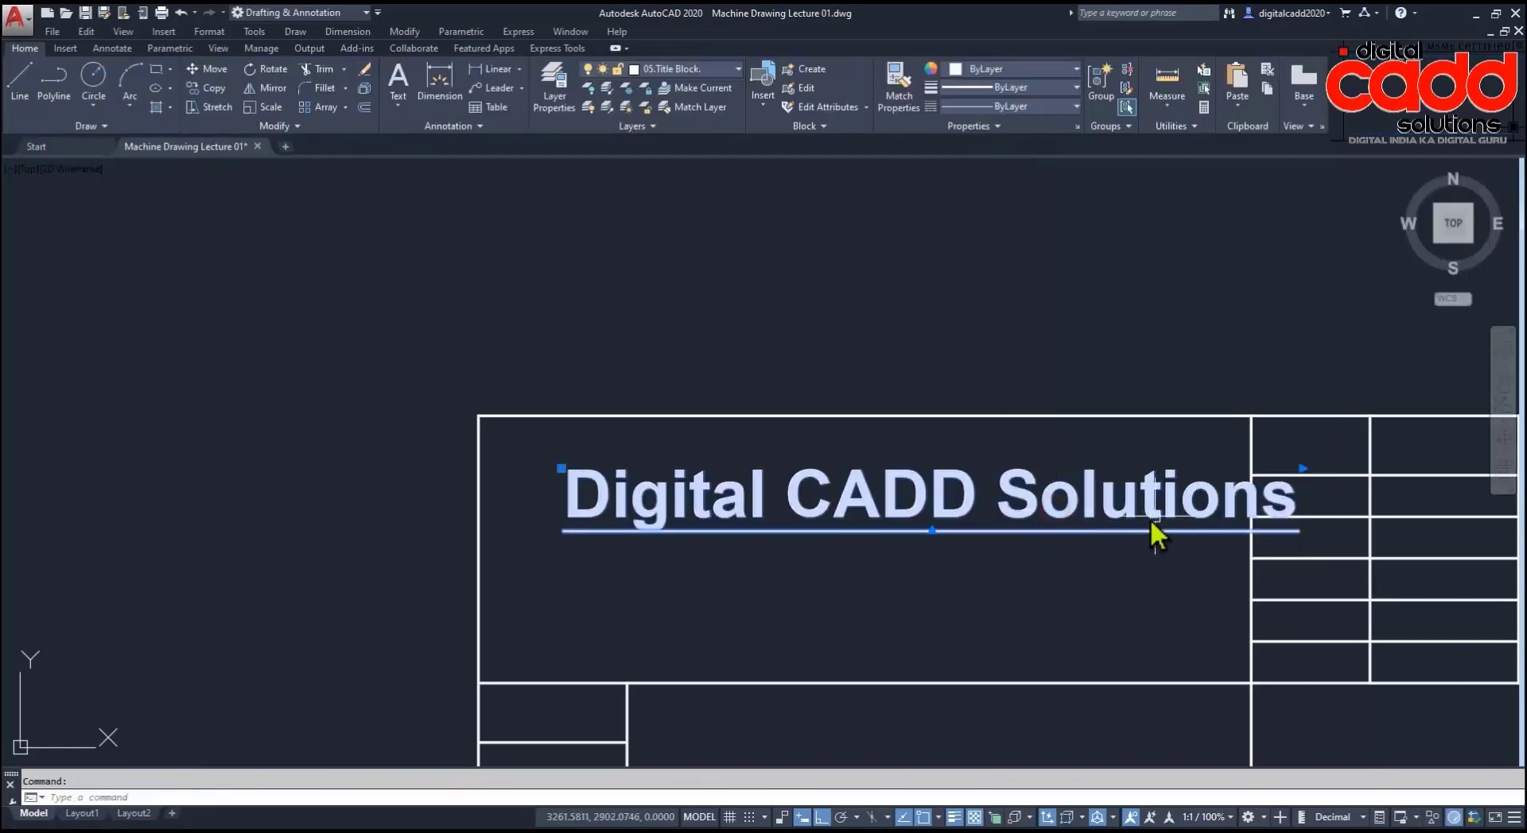
{"action": "mouse_move", "coordinate": [1151, 525]}
{"action": "left_mouse_down"}
{"action": "mouse_move", "coordinate": [1088, 501]}
{"action": "mouse_move", "coordinate": [1085, 478]}
{"action": "left_mouse_up"}
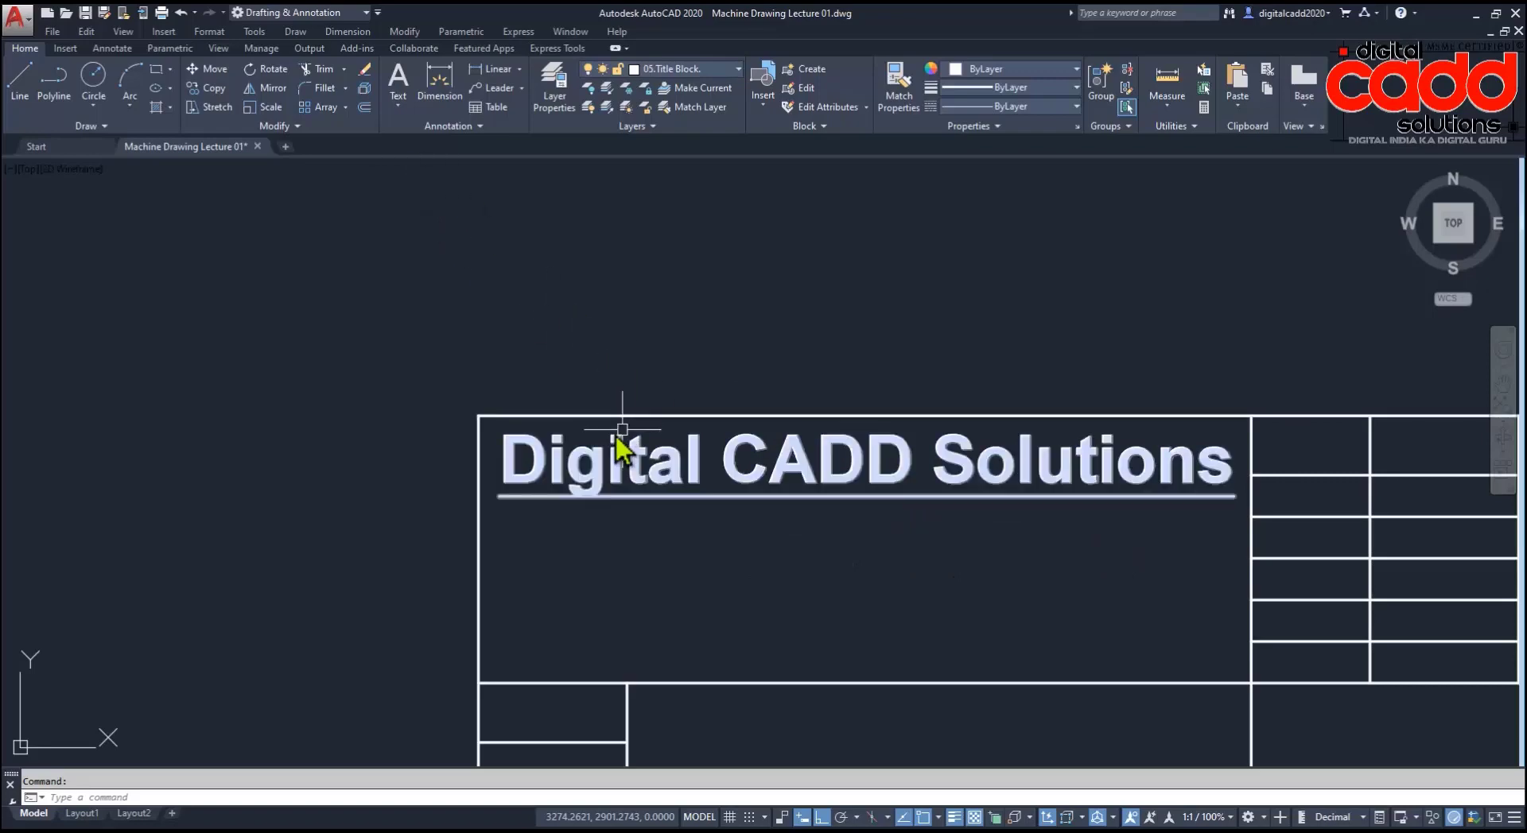
Step: Create a multiline text below the heading reading 'Digital INDIA Ka Digital Guru!'
{"action": "type", "text": "t"}
{"action": "key", "text": "Return"}
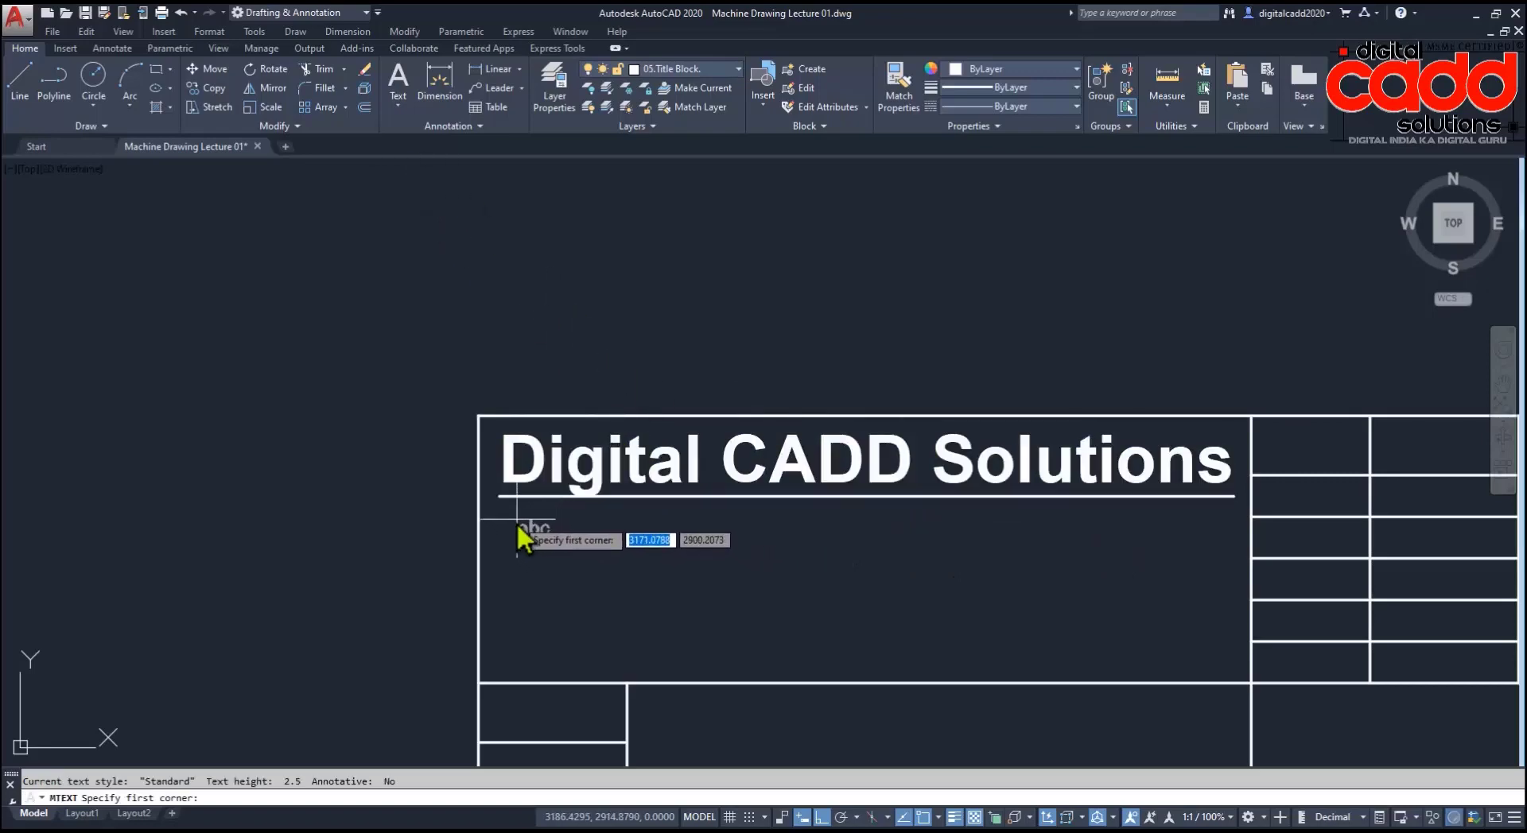
{"action": "left_click", "coordinate": [515, 517]}
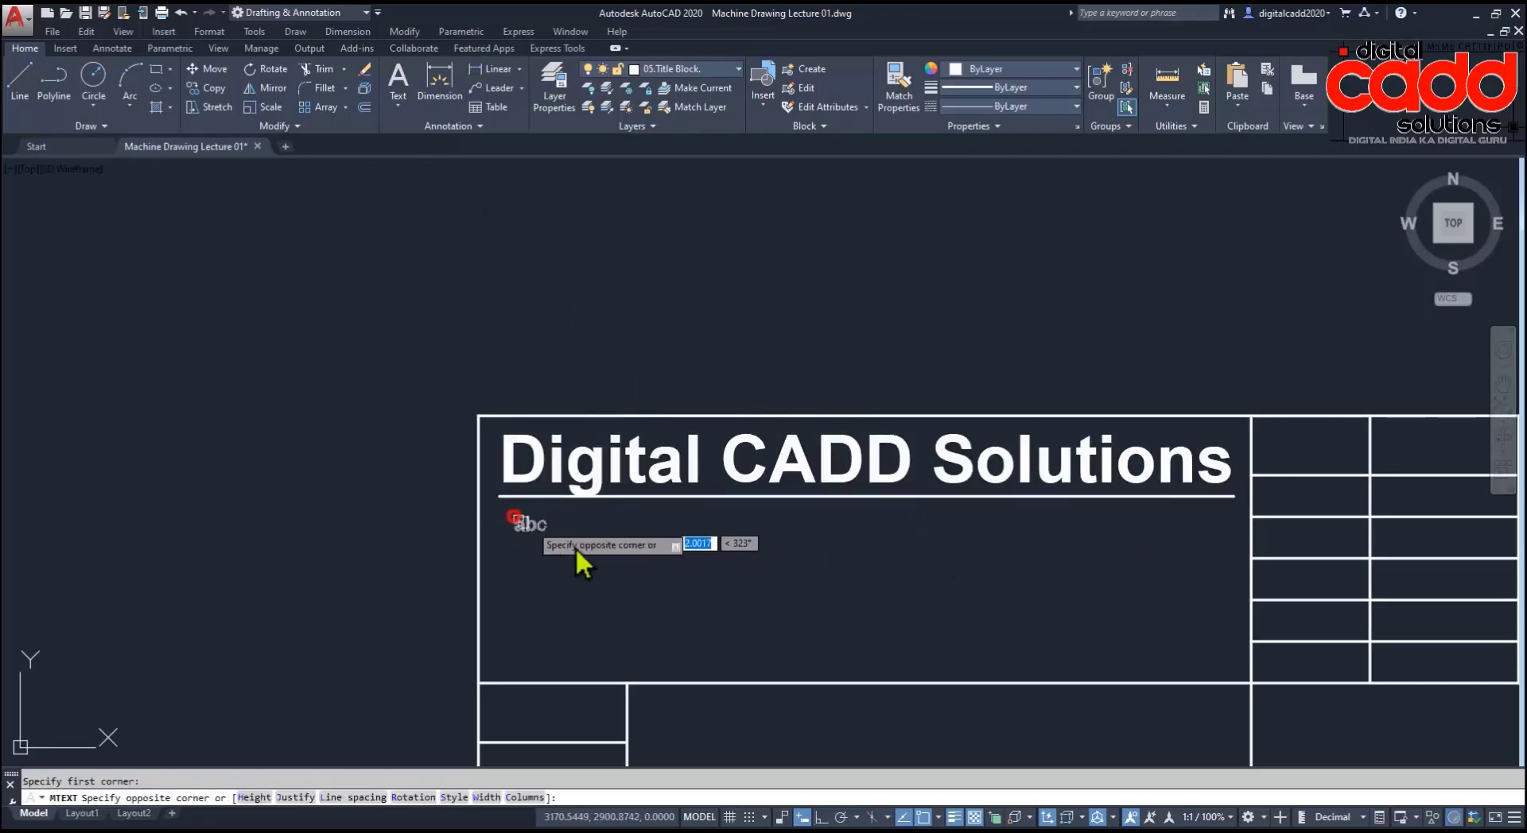
{"action": "left_click", "coordinate": [1230, 549]}
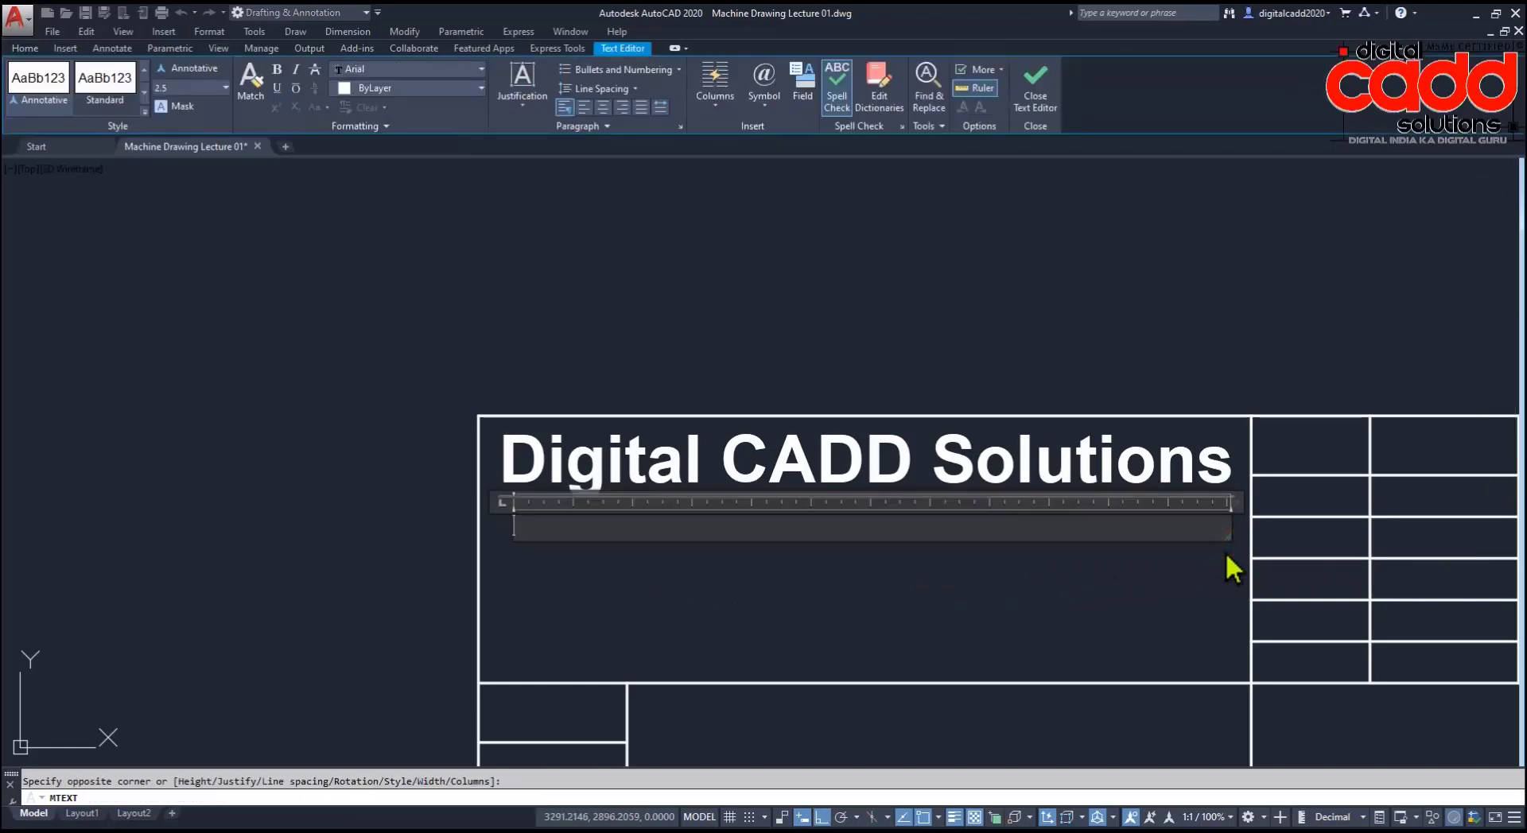
{"action": "type", "text": "Digital INDIA K"}
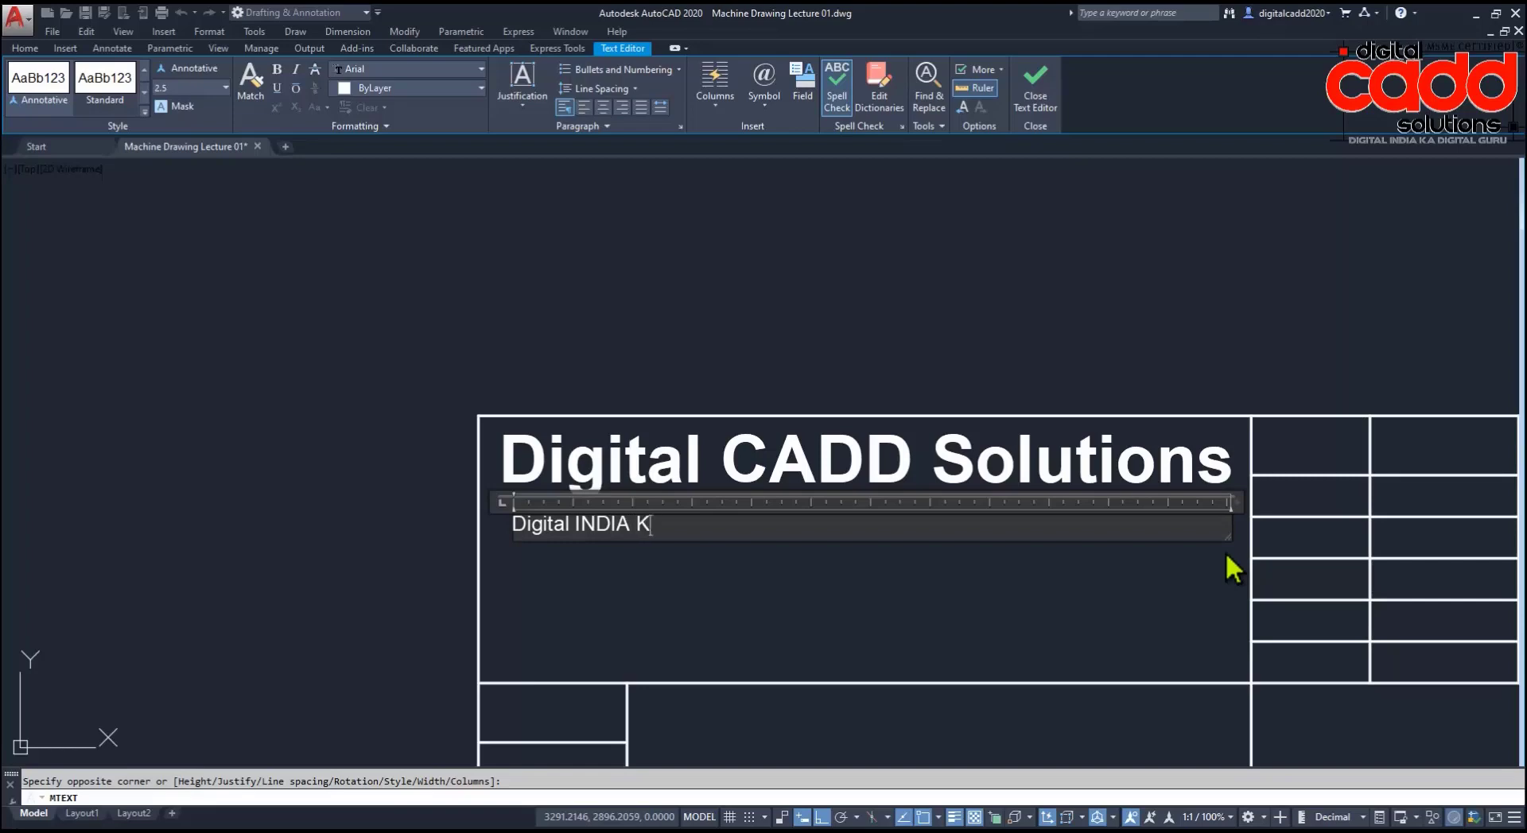
{"action": "type", "text": "a D"}
{"action": "type", "text": "igital Guru!"}
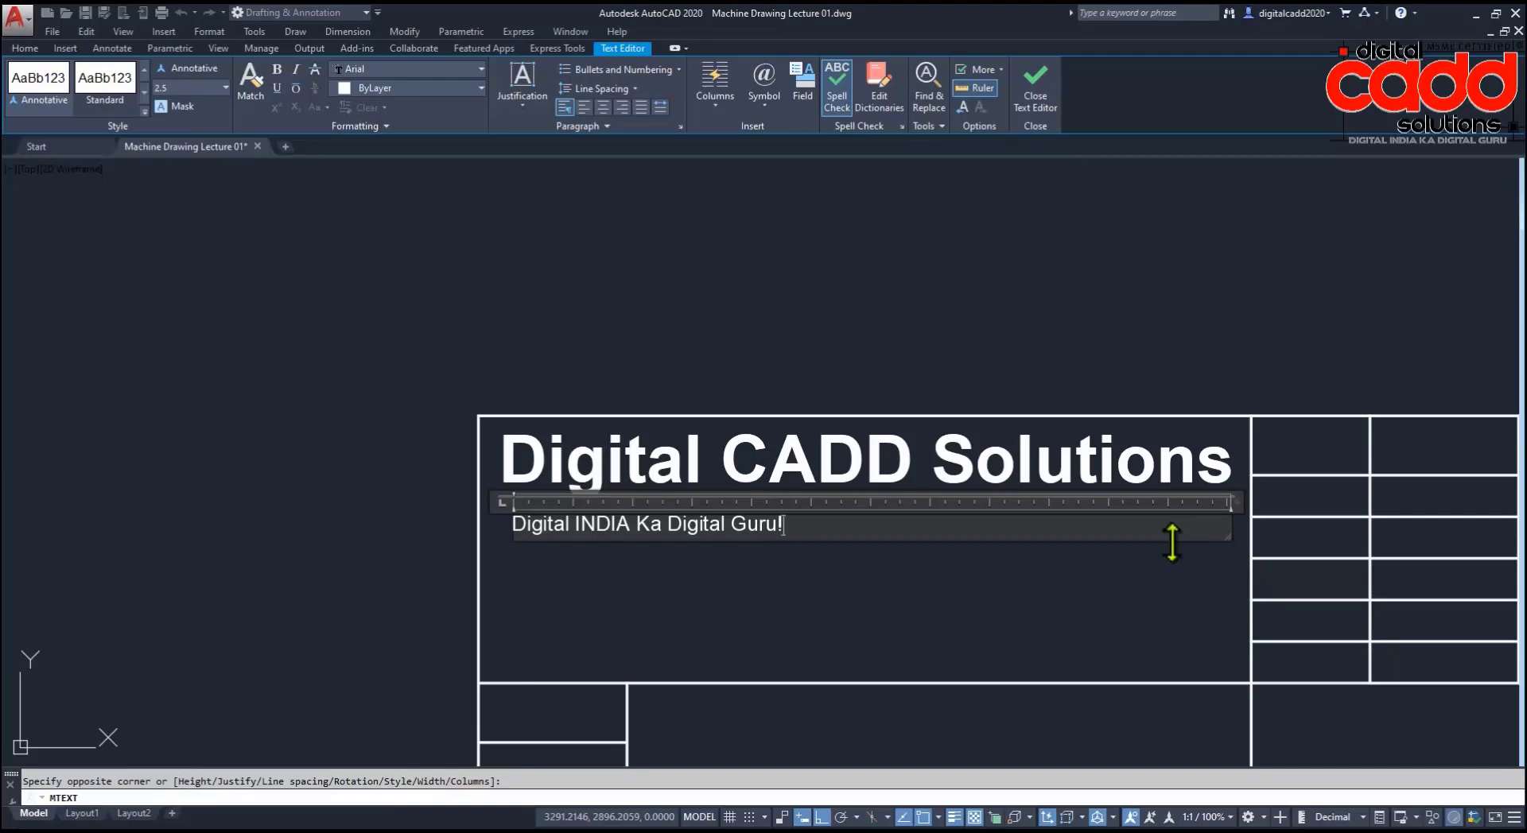
Step: Adjust the tagline height from 12 through 6 and 7 to 6.5, and centre it
{"action": "key", "text": "ctrl+a"}
{"action": "left_click", "coordinate": [185, 87]}
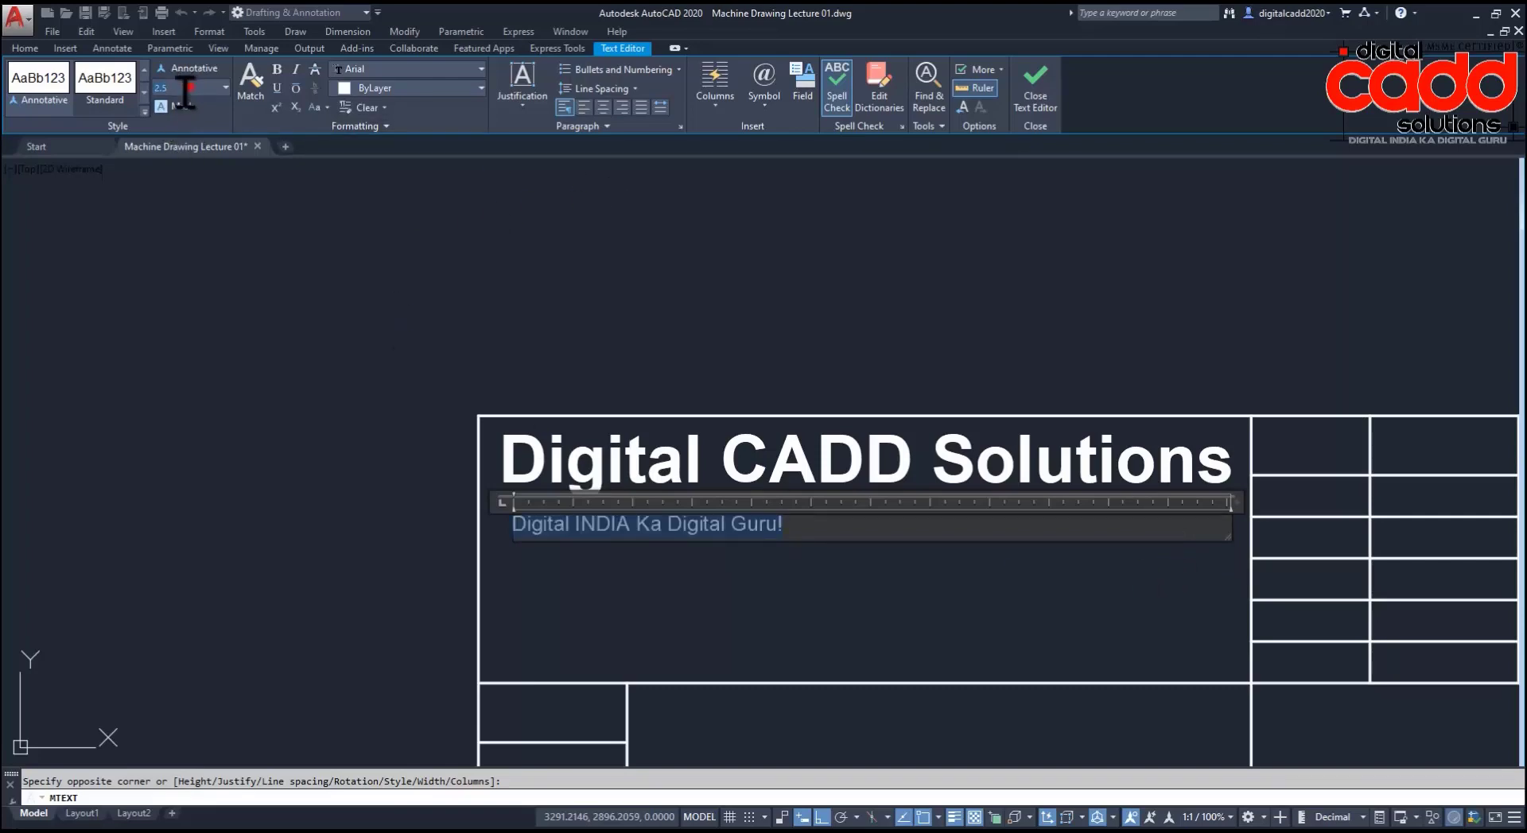
{"action": "type", "text": "10"}
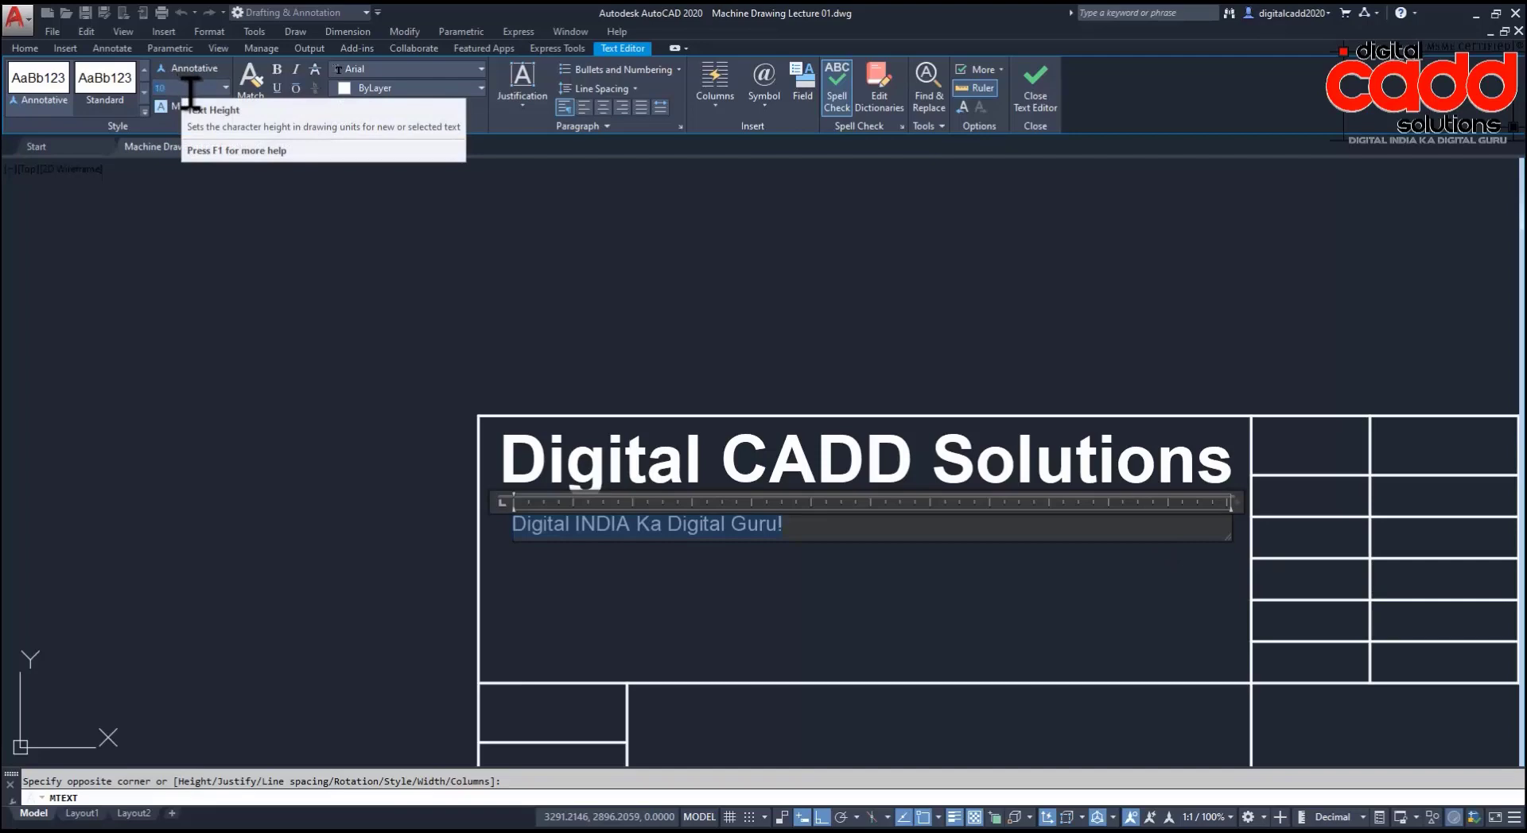
{"action": "type", "text": "2"}
{"action": "key", "text": "Return"}
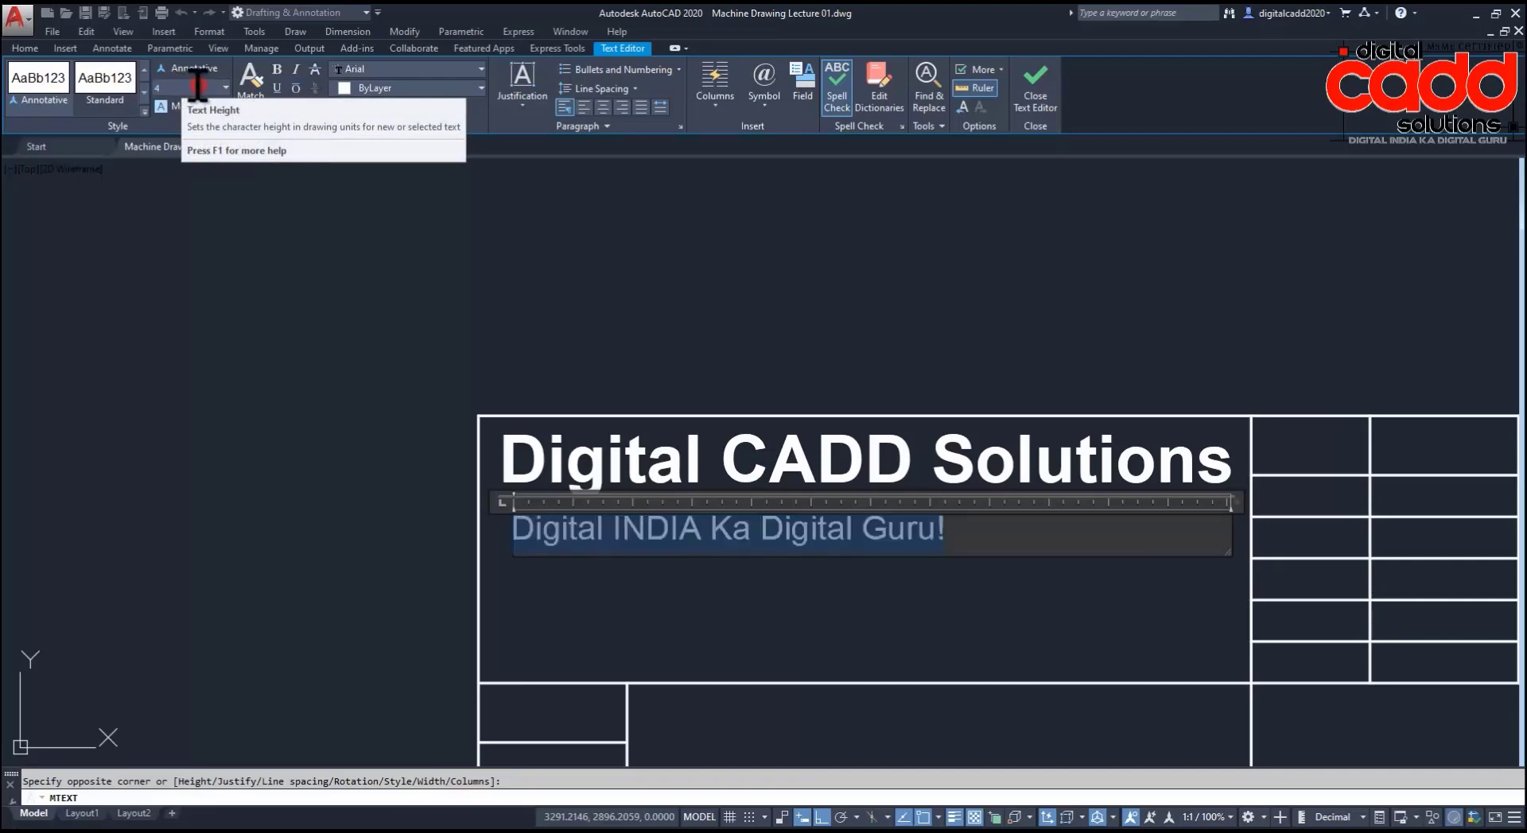
{"action": "left_click", "coordinate": [198, 85]}
{"action": "type", "text": "7"}
{"action": "key", "text": "Return"}
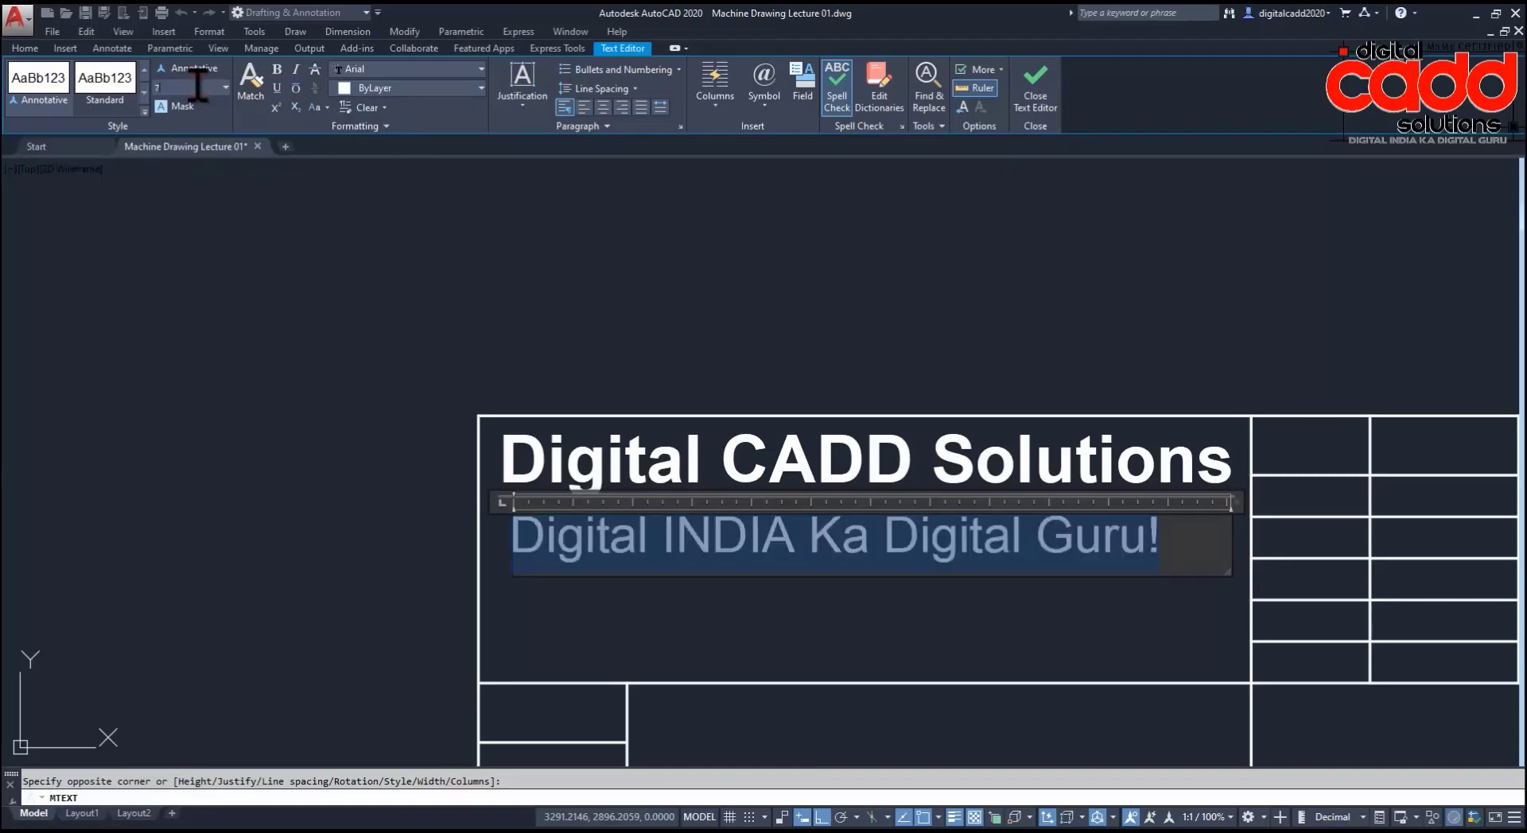
{"action": "key", "text": "Return"}
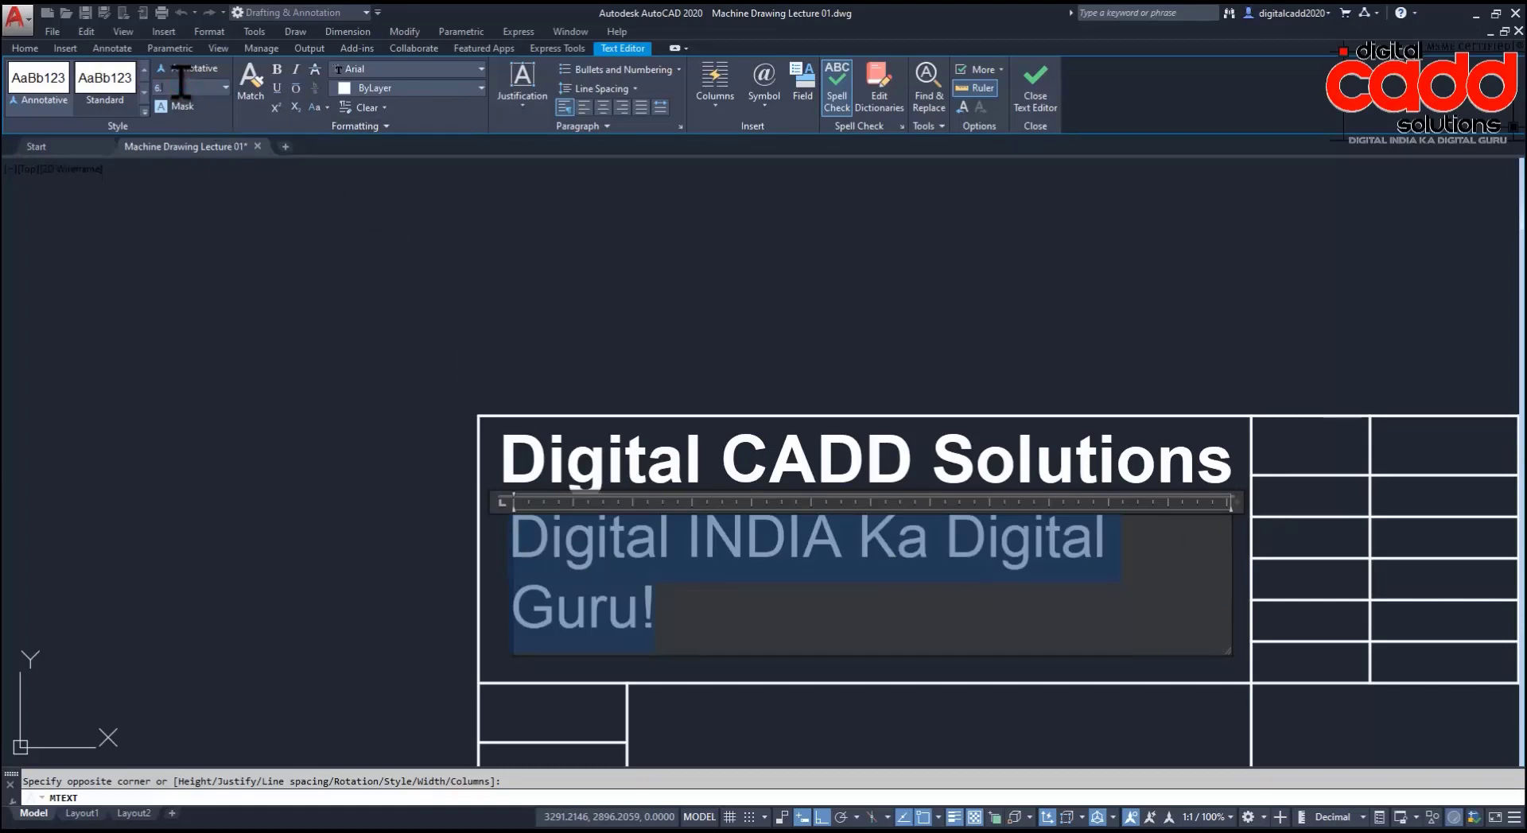
{"action": "type", "text": "5"}
{"action": "key", "text": "Return"}
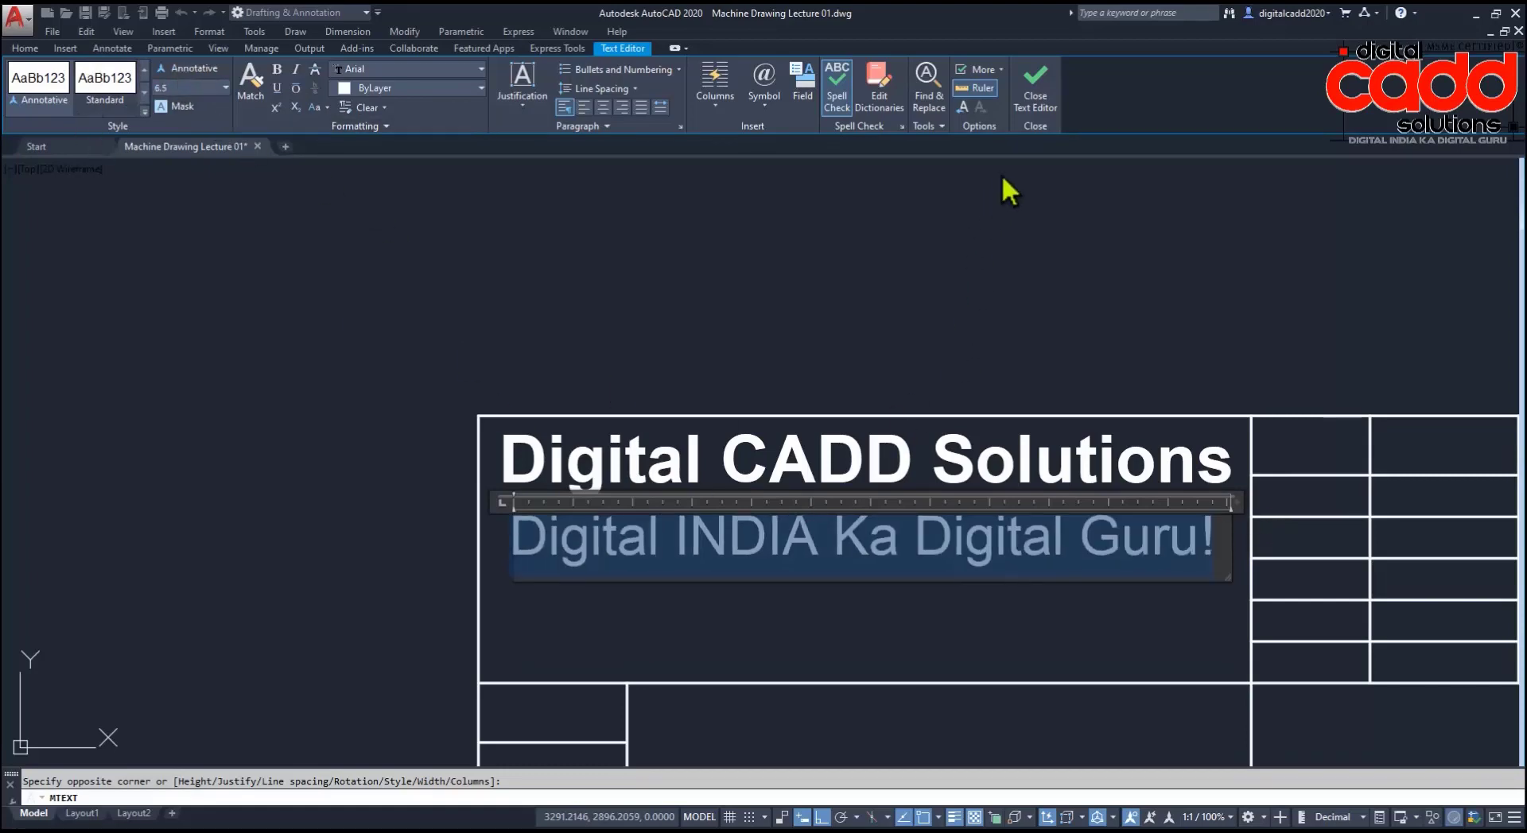
{"action": "left_click", "coordinate": [605, 108]}
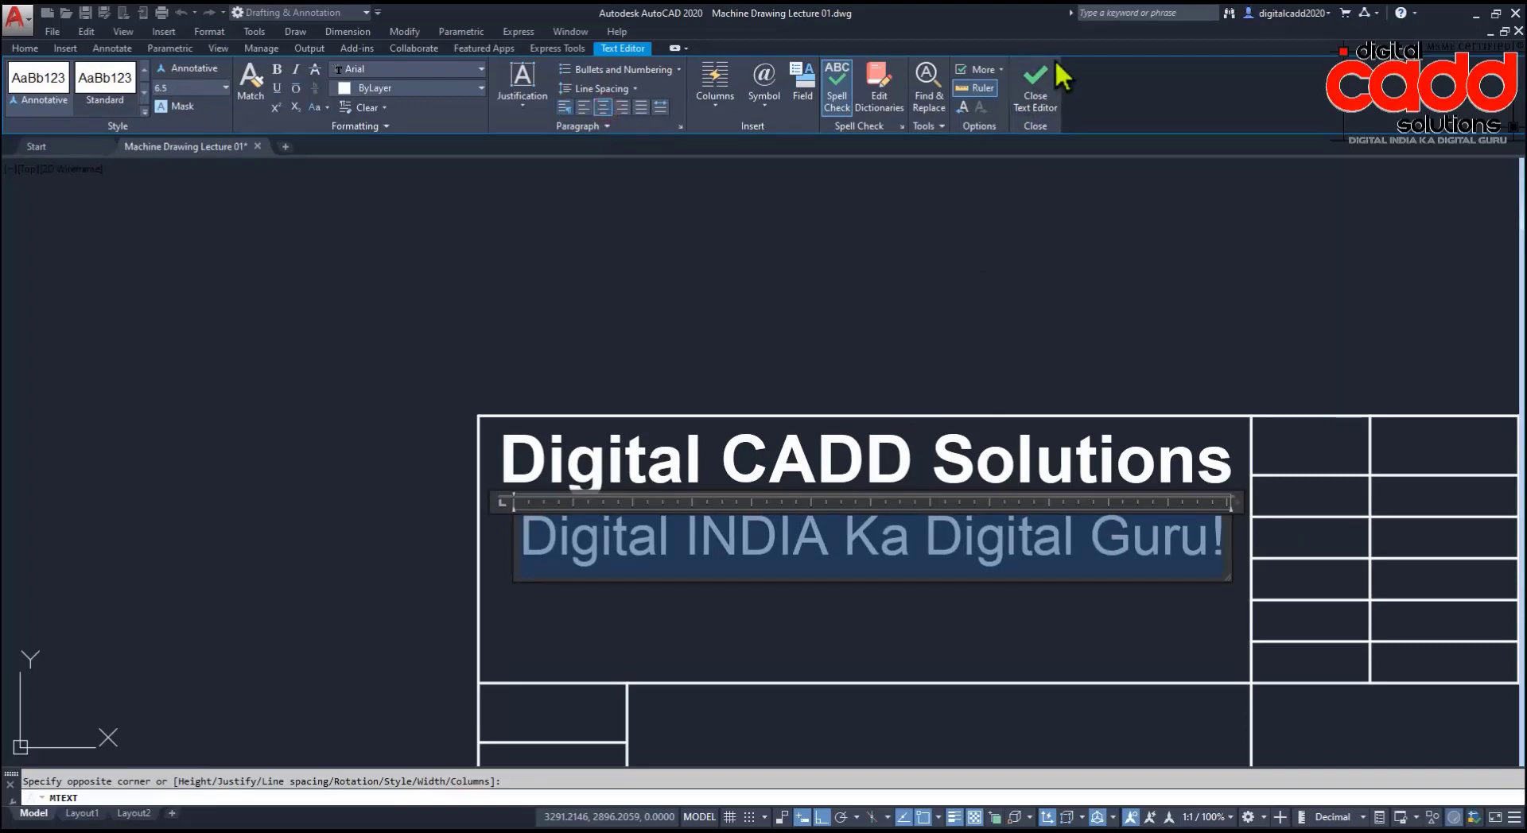
{"action": "left_click", "coordinate": [1037, 107]}
Step: Zoom in on the title-block table and start a single-line text
{"action": "mouse_move", "coordinate": [988, 617]}
{"action": "middle_mouse_down"}
{"action": "mouse_move", "coordinate": [955, 477]}
{"action": "mouse_move", "coordinate": [862, 521]}
{"action": "middle_mouse_up"}
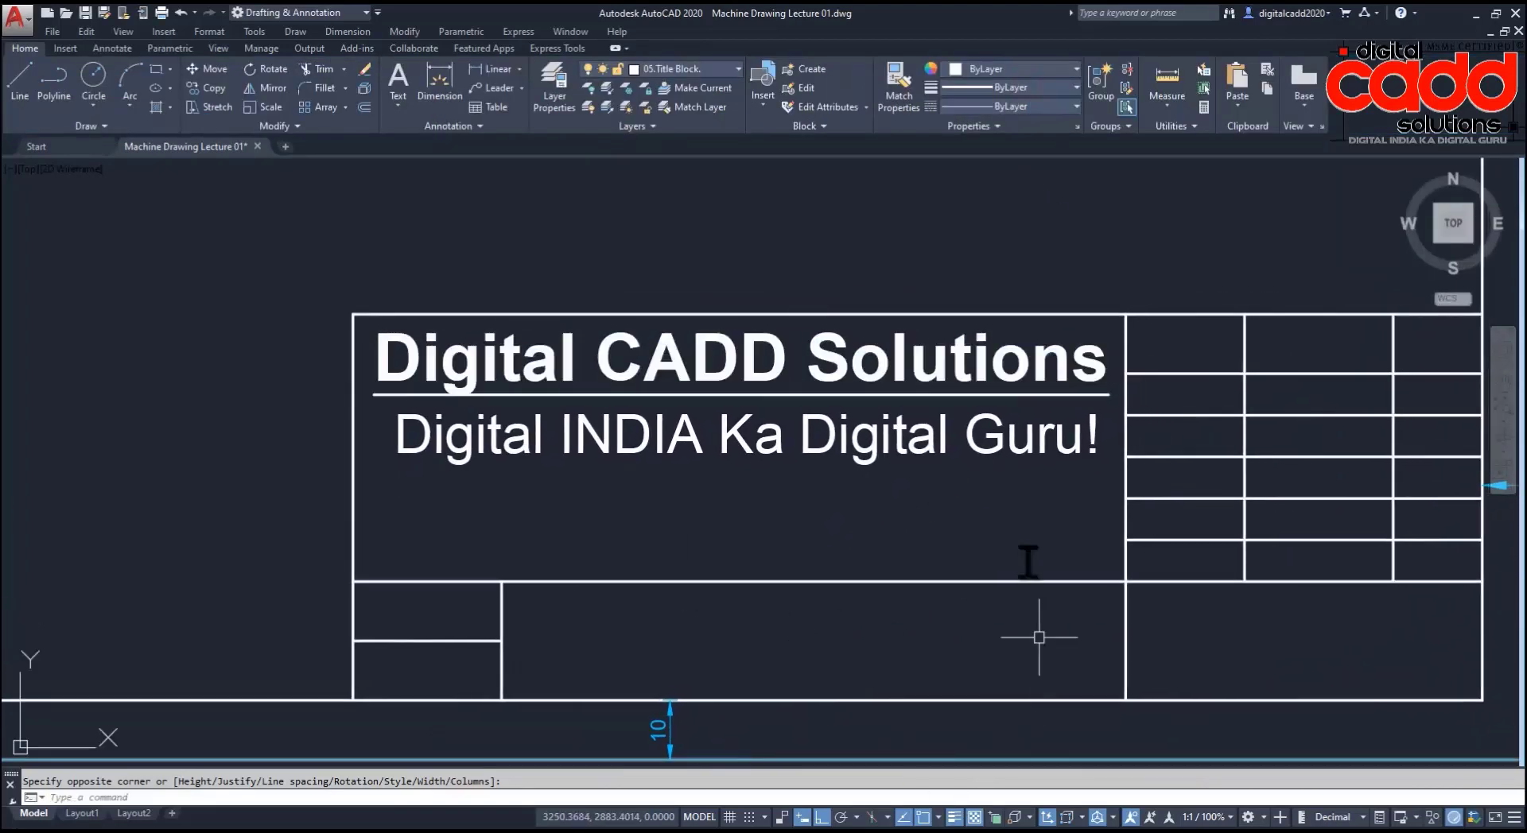
{"action": "middle_click_drag", "start_coordinate": [988, 541], "coordinate": [689, 516]}
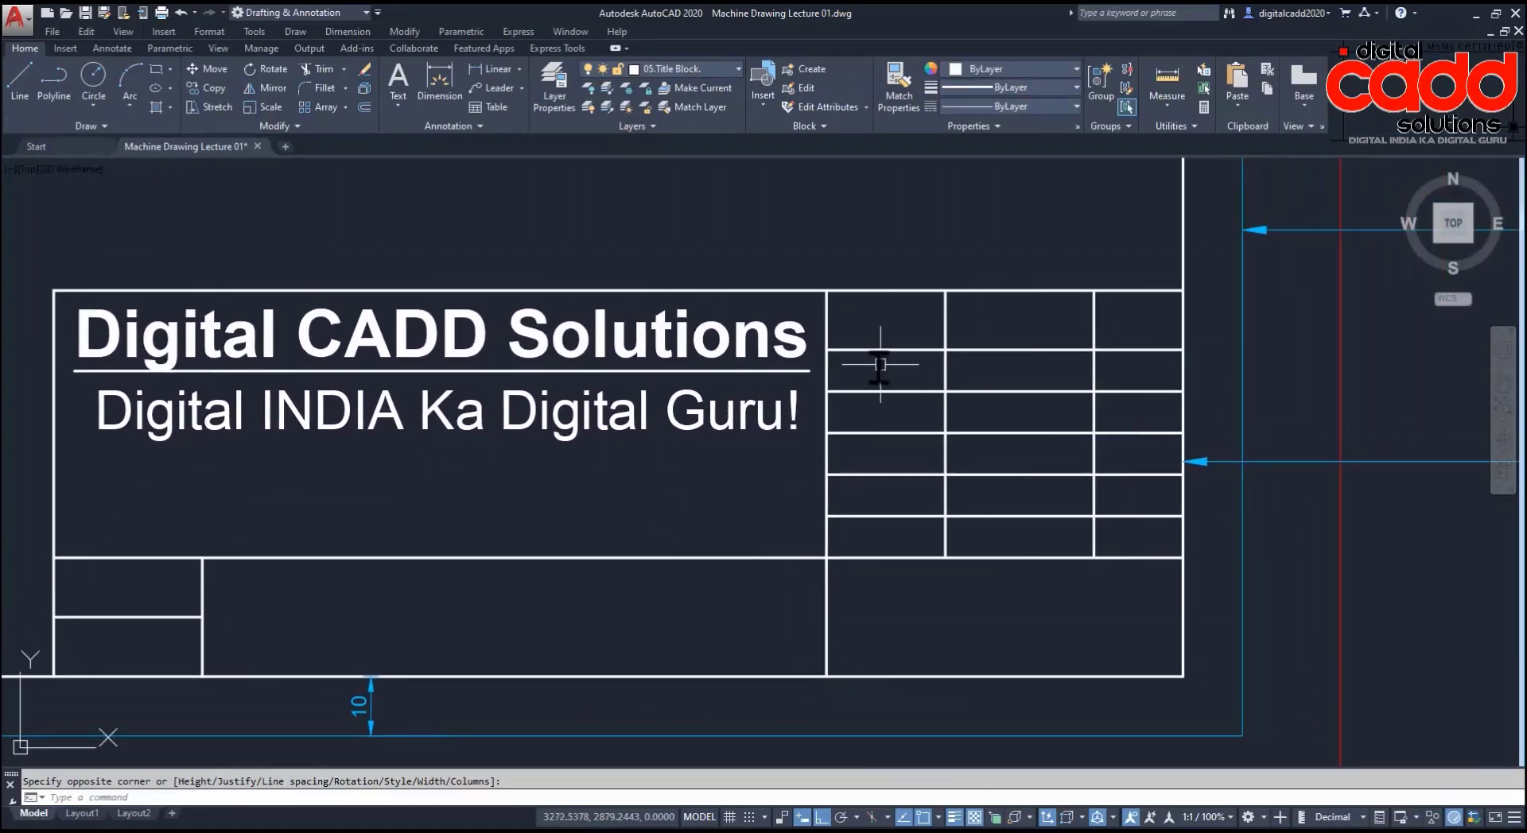
{"action": "scroll", "coordinate": [879, 360], "scroll_direction": "up", "scroll_amount": 2}
{"action": "scroll", "coordinate": [875, 360], "scroll_direction": "up", "scroll_amount": 2}
{"action": "scroll", "coordinate": [872, 361], "scroll_direction": "up", "scroll_amount": 2}
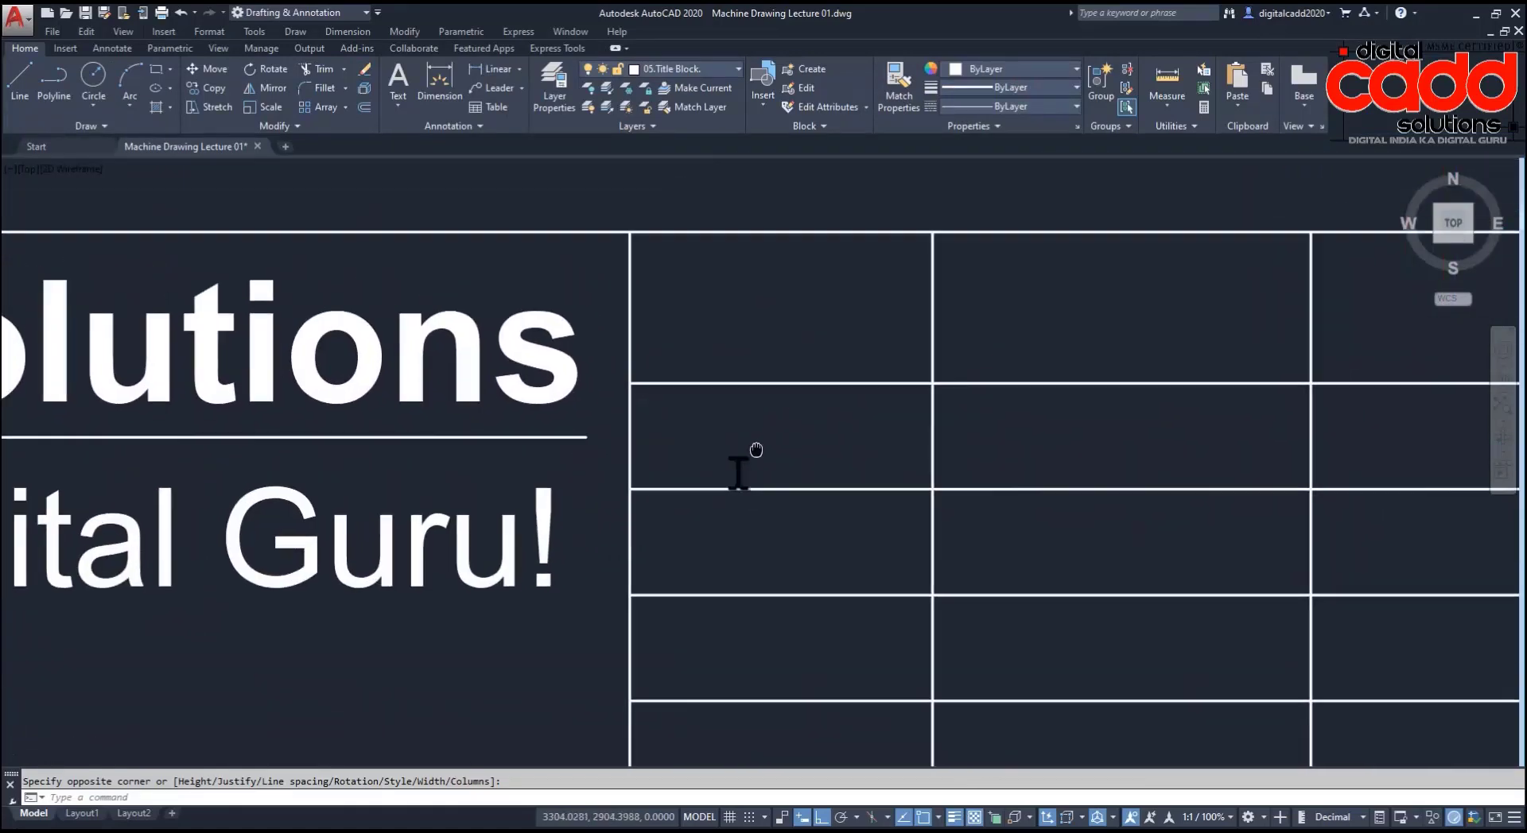
{"action": "middle_click_drag", "start_coordinate": [755, 450], "coordinate": [733, 486]}
{"action": "left_click", "coordinate": [400, 111]}
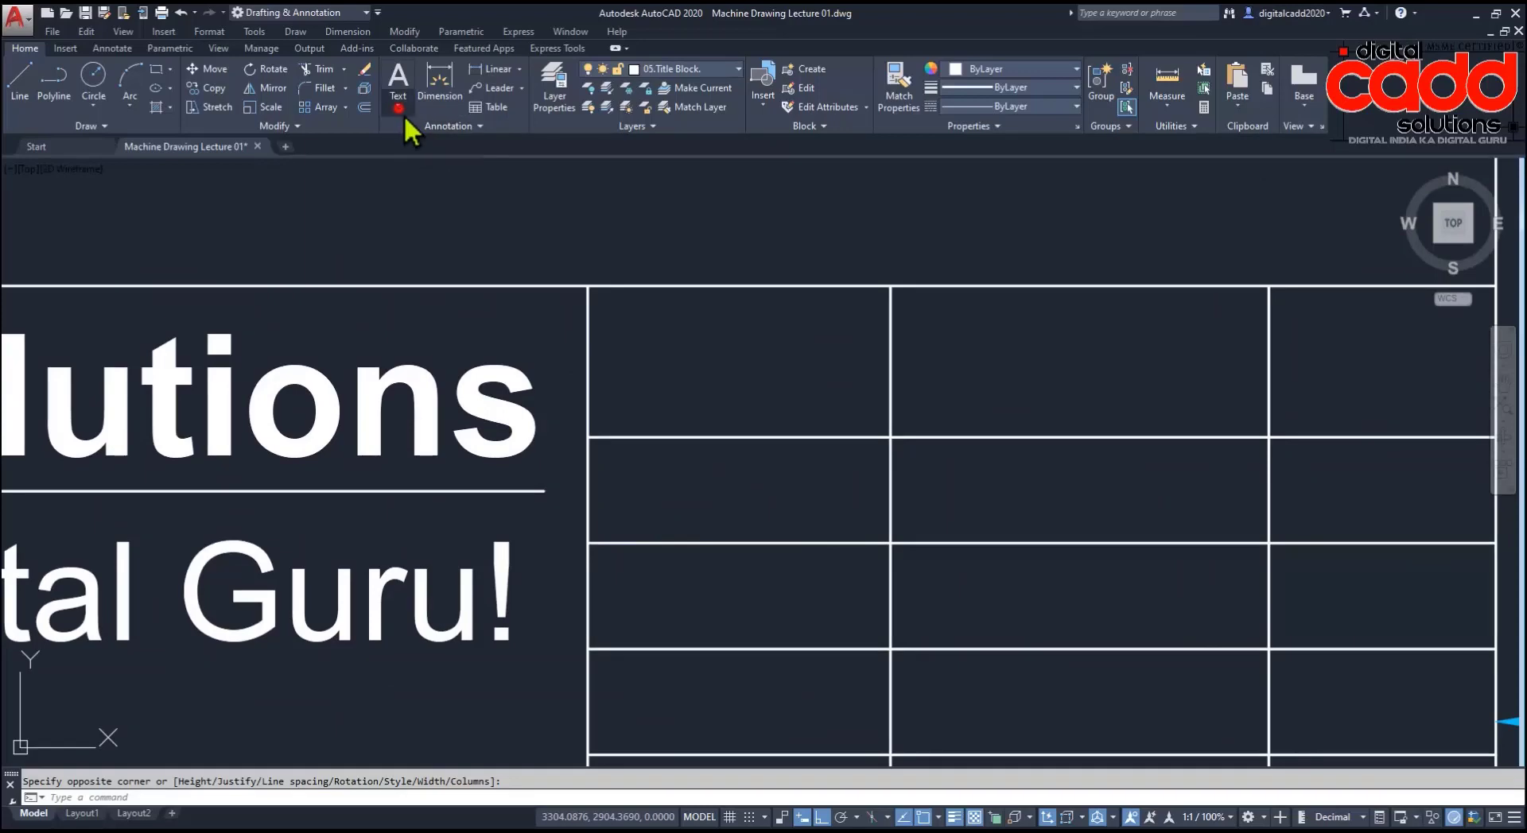
{"action": "left_click", "coordinate": [426, 165]}
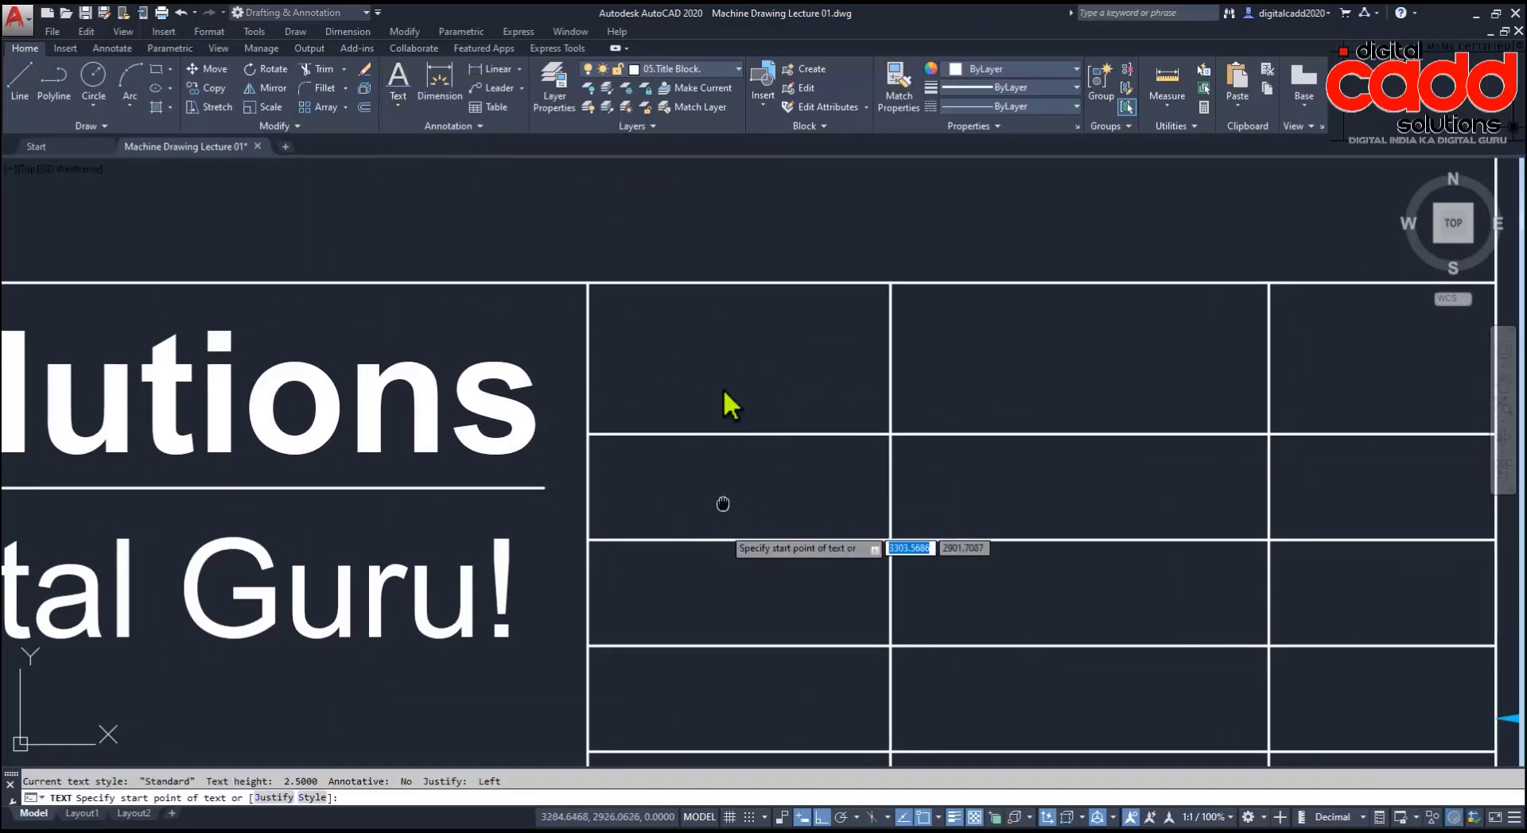
{"action": "middle_click_drag", "start_coordinate": [553, 718], "coordinate": [555, 512]}
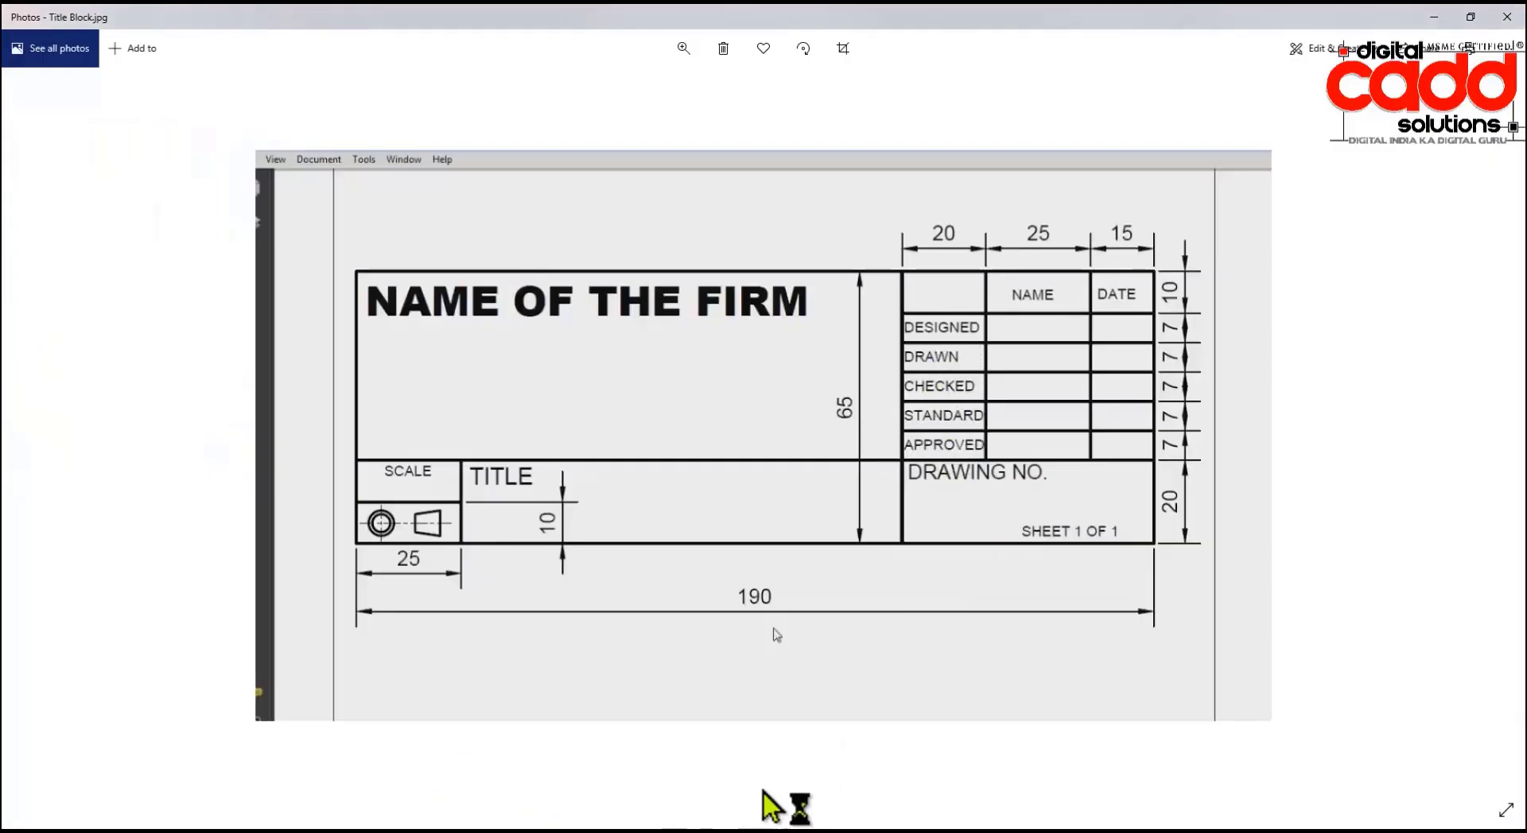
{"action": "scroll", "coordinate": [625, 303], "scroll_direction": "up", "scroll_amount": 2}
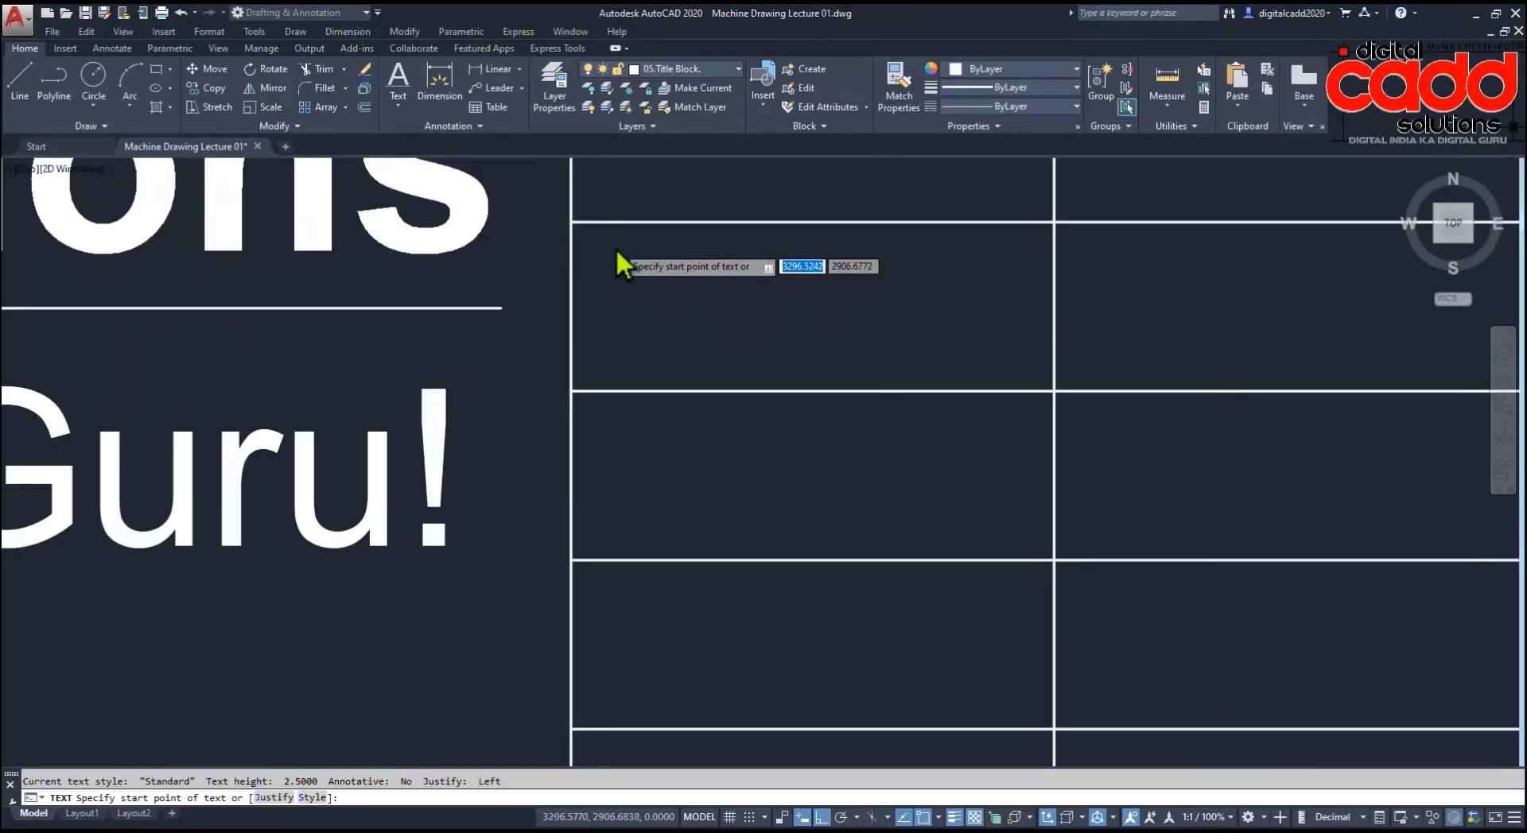
{"action": "scroll", "coordinate": [620, 263], "scroll_direction": "up", "scroll_amount": 2}
Step: Place single-line text 'Designed' in the first table column at zero rotation and show its properties
{"action": "left_click", "coordinate": [565, 461]}
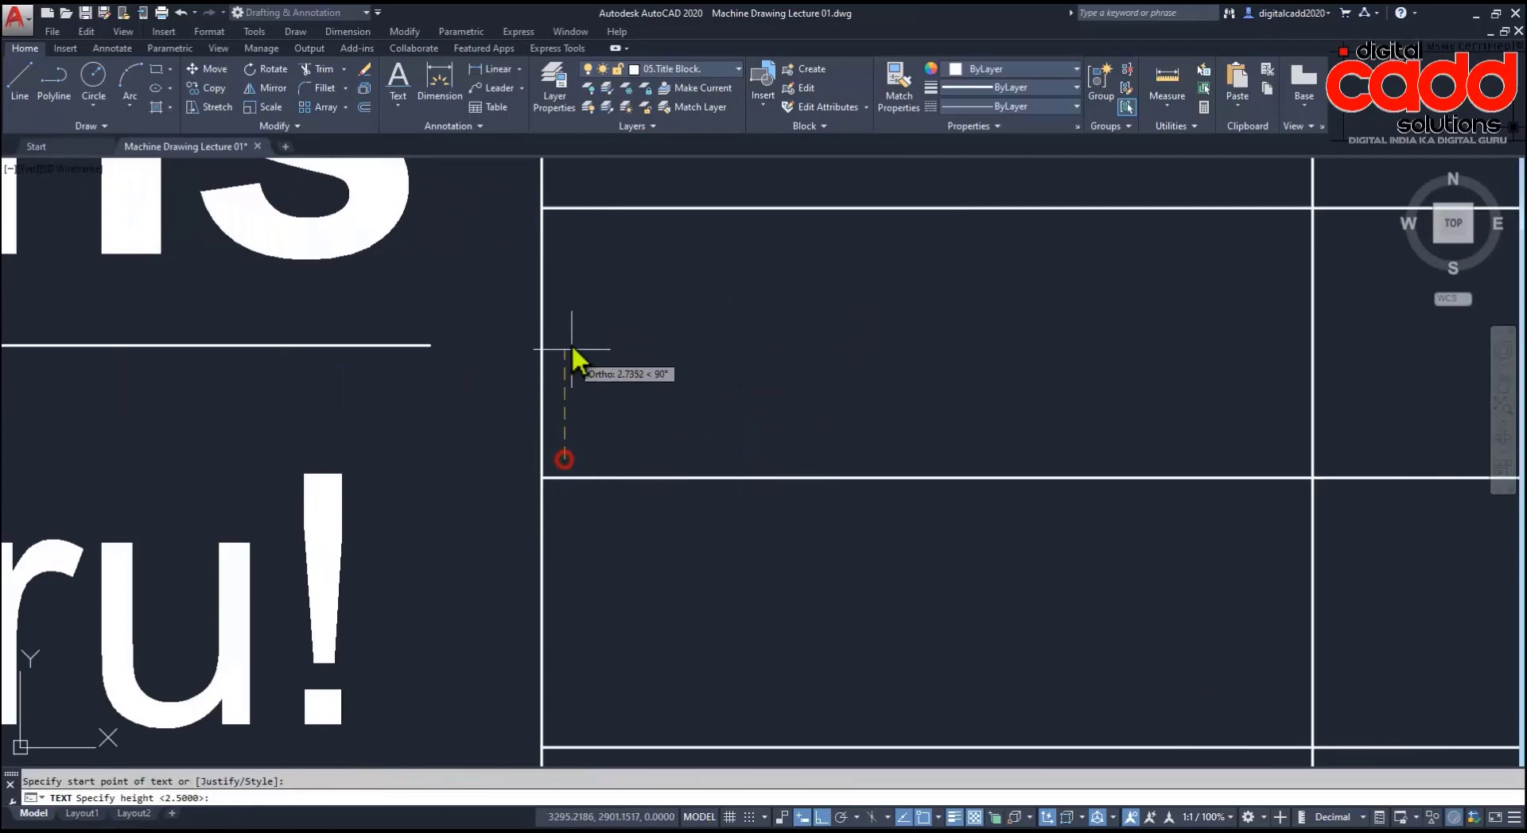
{"action": "left_click", "coordinate": [564, 288]}
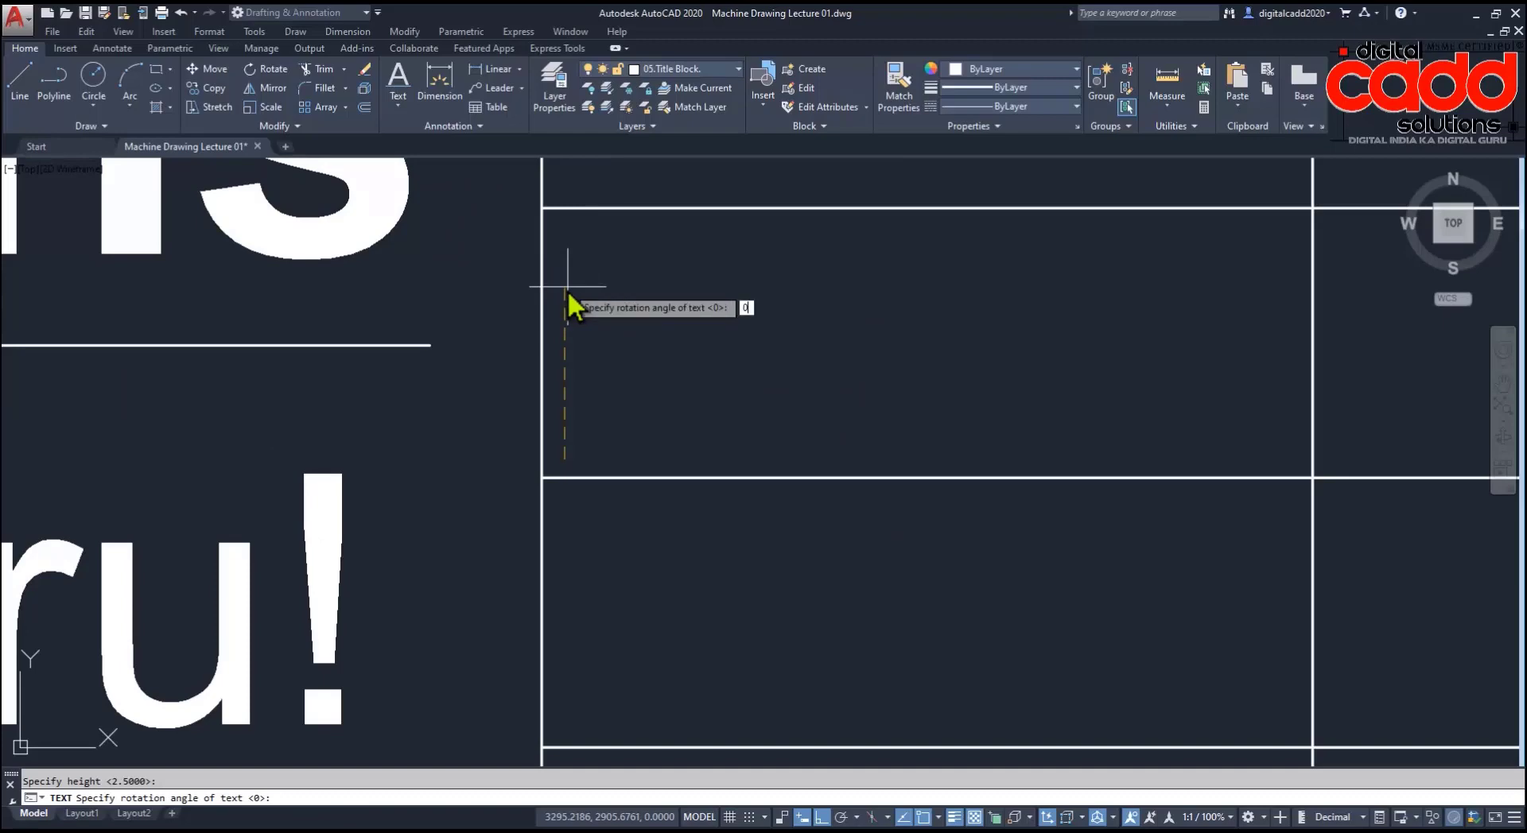
{"action": "key", "text": "Return"}
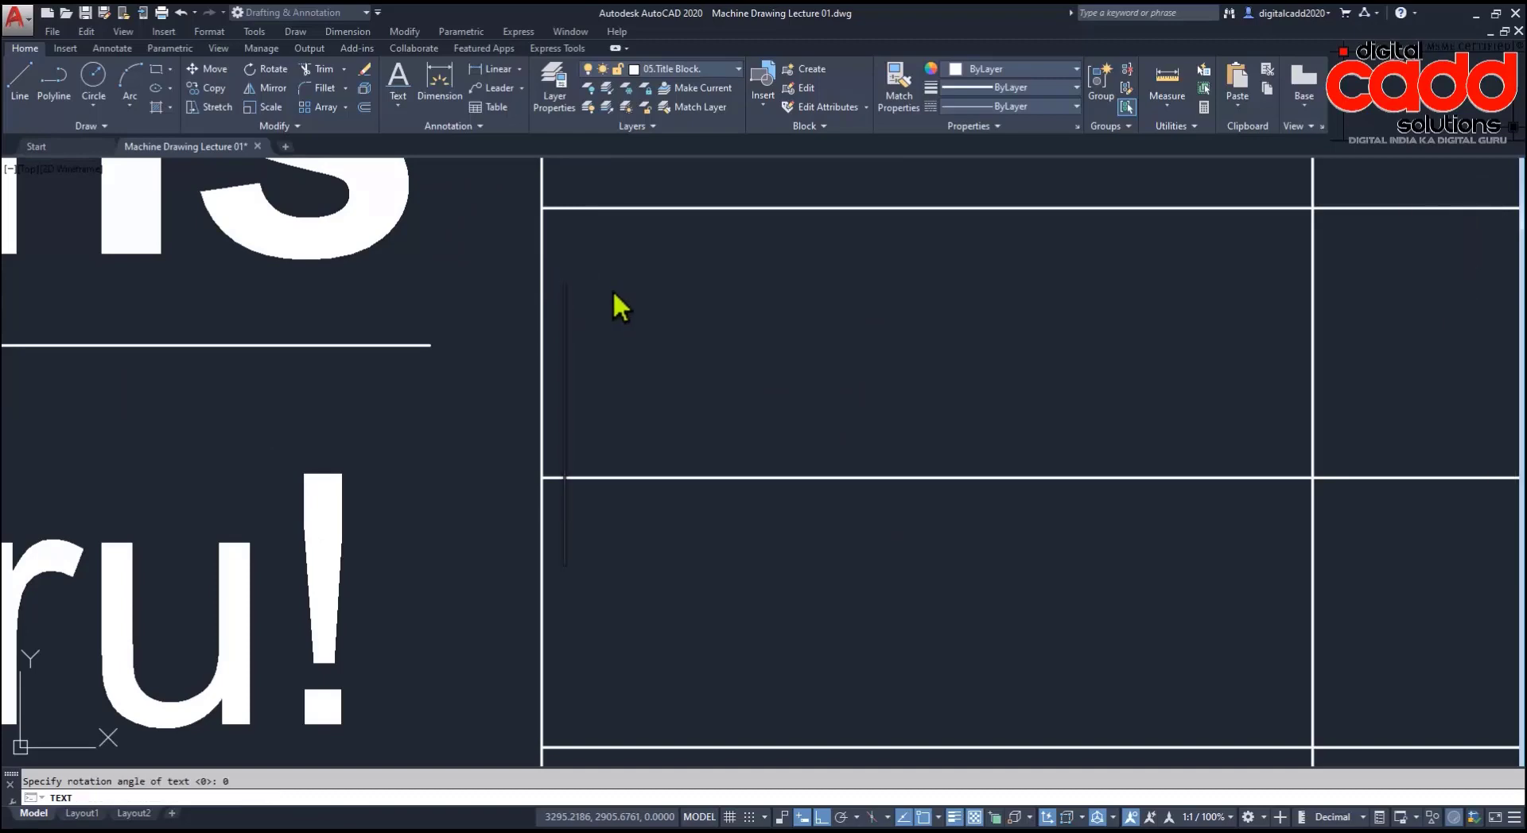
{"action": "type", "text": "Desi"}
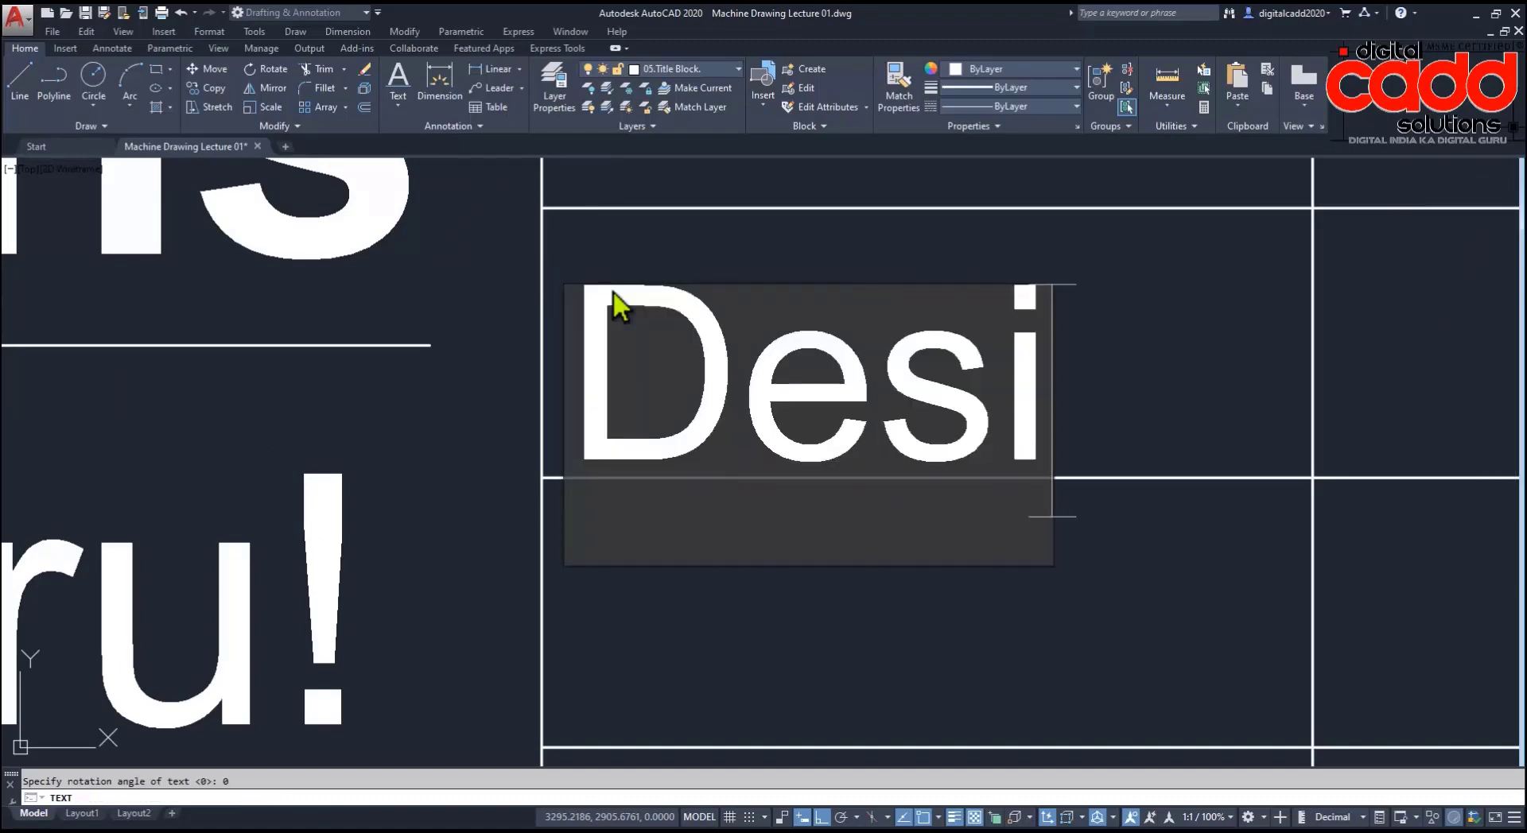
{"action": "type", "text": "gned"}
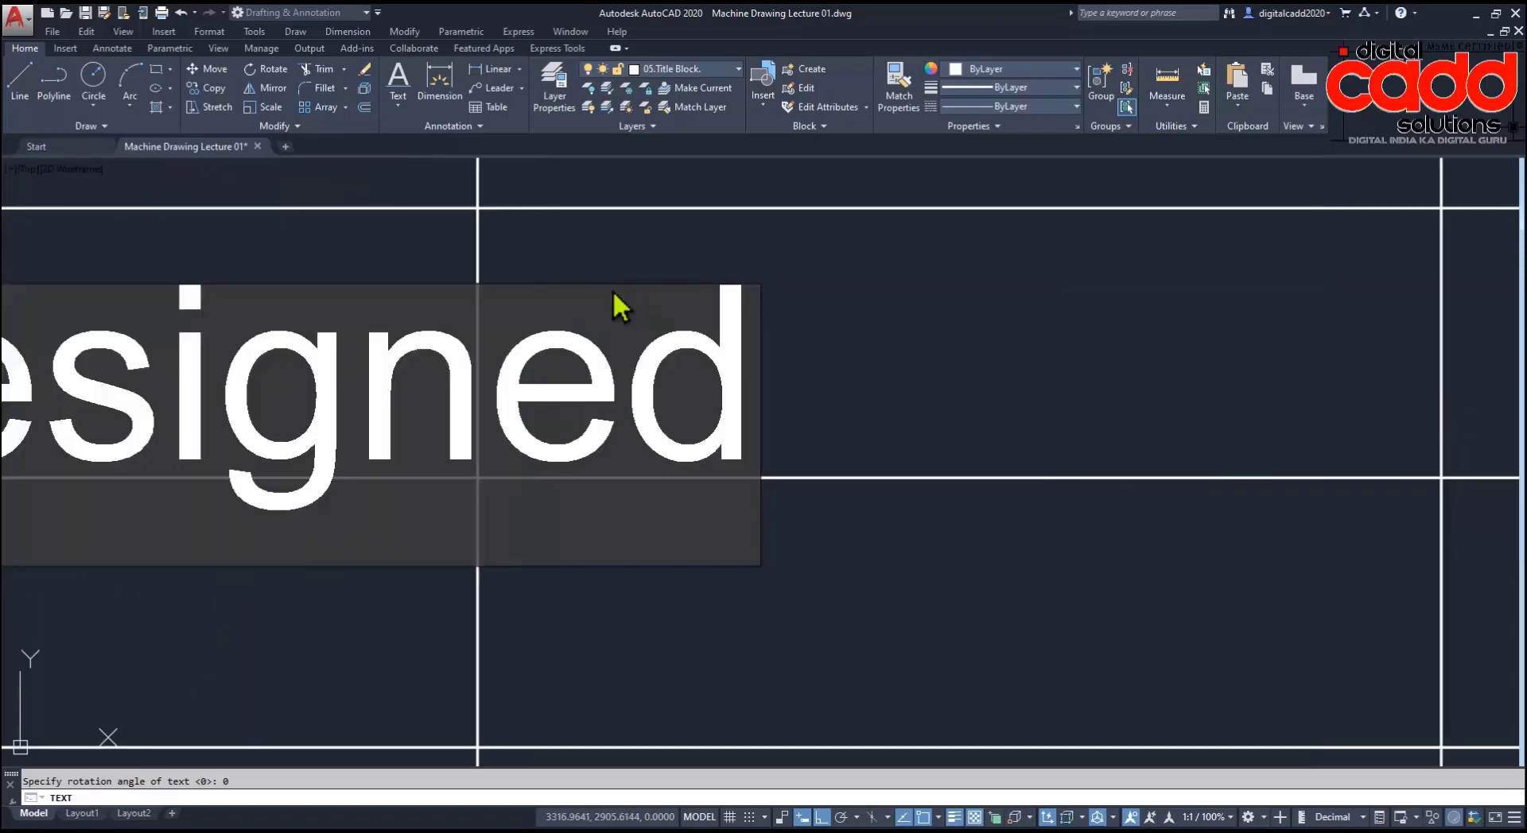
{"action": "left_click", "coordinate": [742, 377]}
{"action": "left_click_drag", "start_coordinate": [660, 378], "coordinate": [27, 340]}
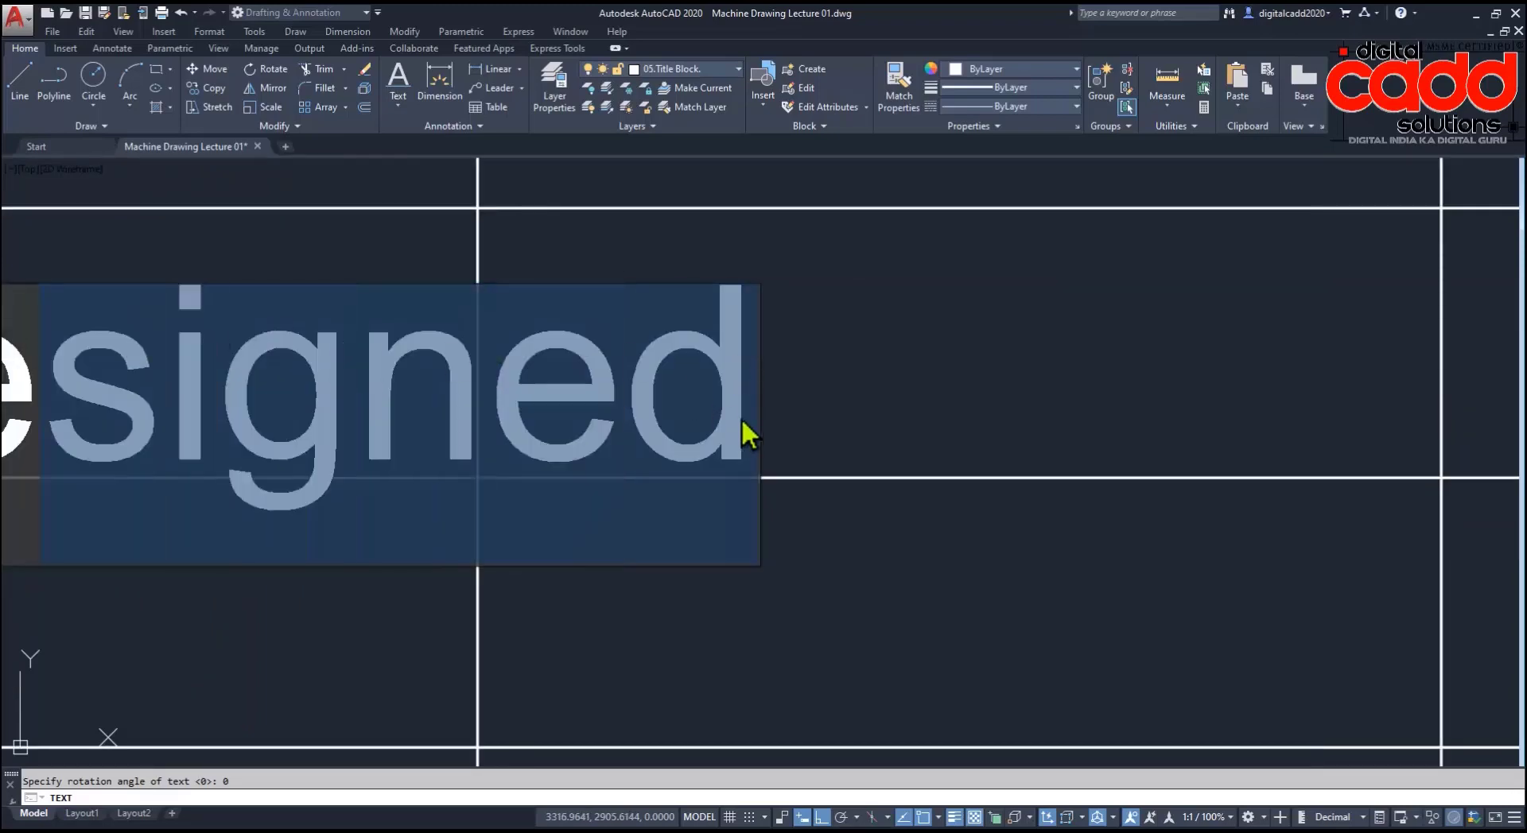
{"action": "scroll", "coordinate": [743, 432], "scroll_direction": "down", "scroll_amount": 3}
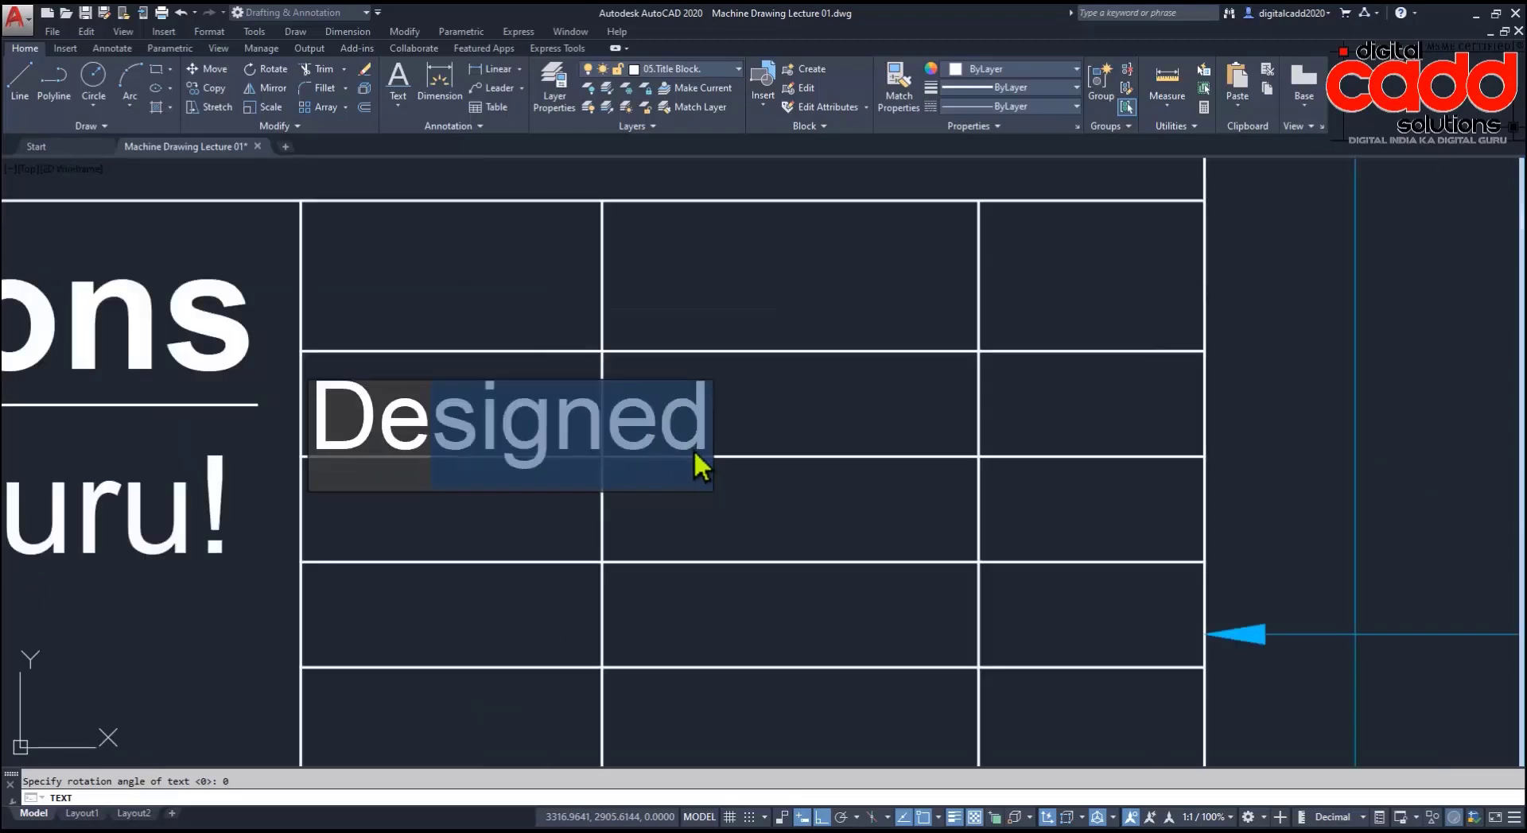
{"action": "left_click", "coordinate": [1275, 419]}
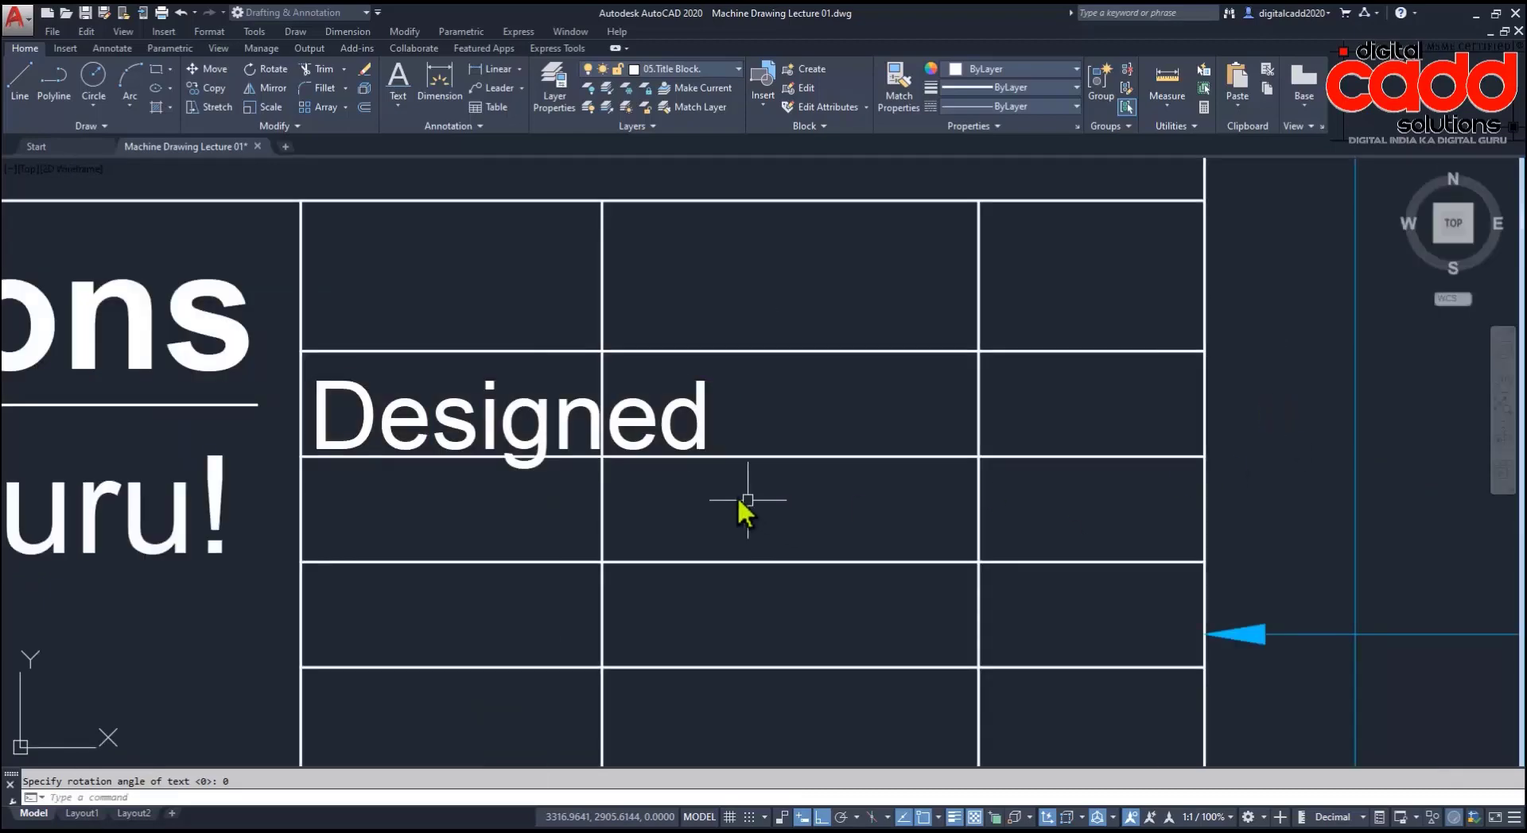
{"action": "left_click", "coordinate": [689, 441]}
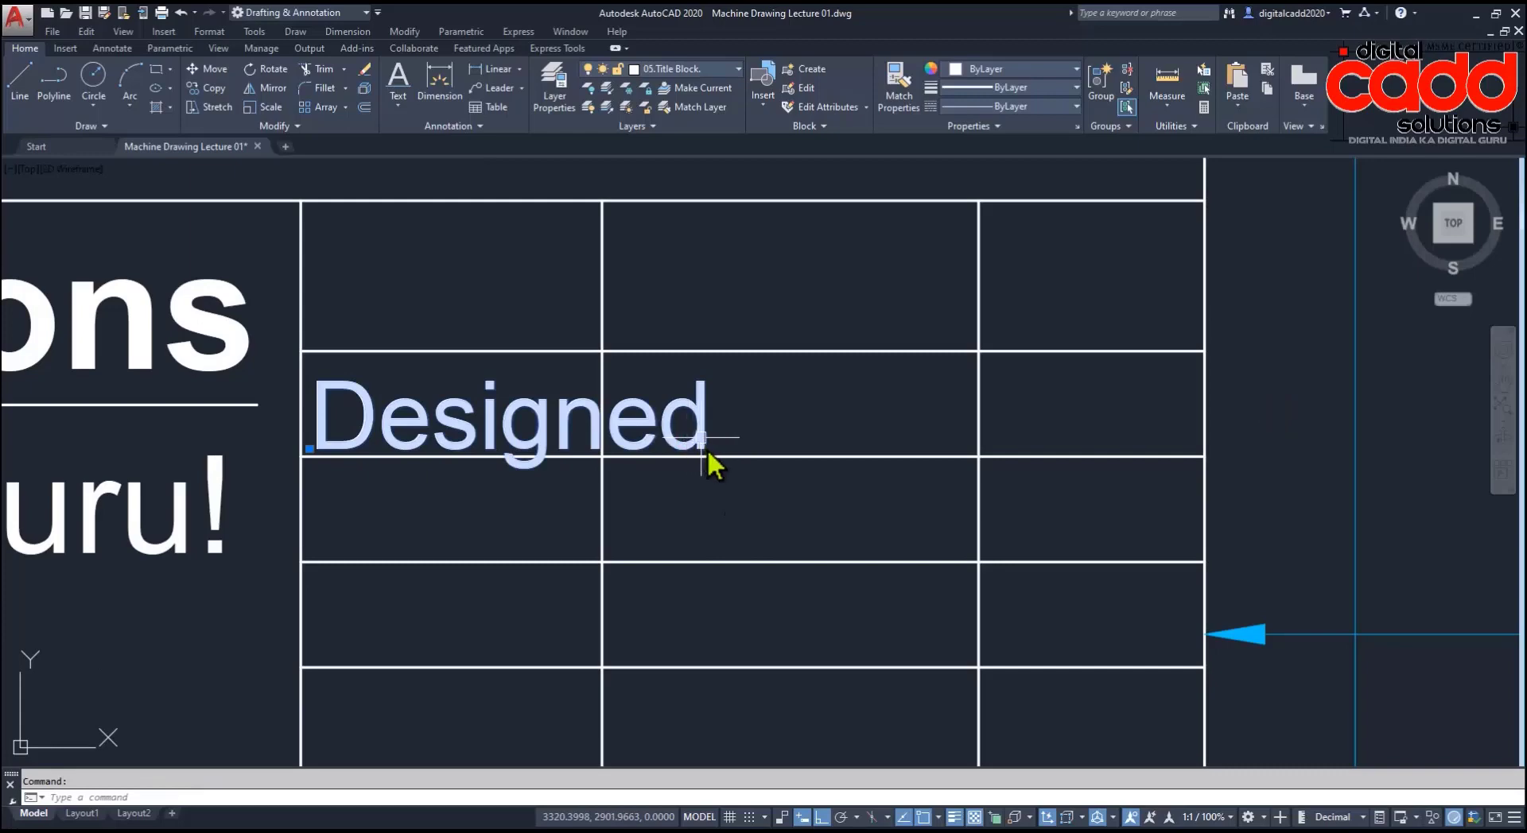
{"action": "key", "text": "ctrl+1"}
Step: Change the Designed text height to 3 in the Properties palette
{"action": "middle_click_drag", "start_coordinate": [716, 590], "coordinate": [895, 560]}
{"action": "left_click", "coordinate": [293, 351]}
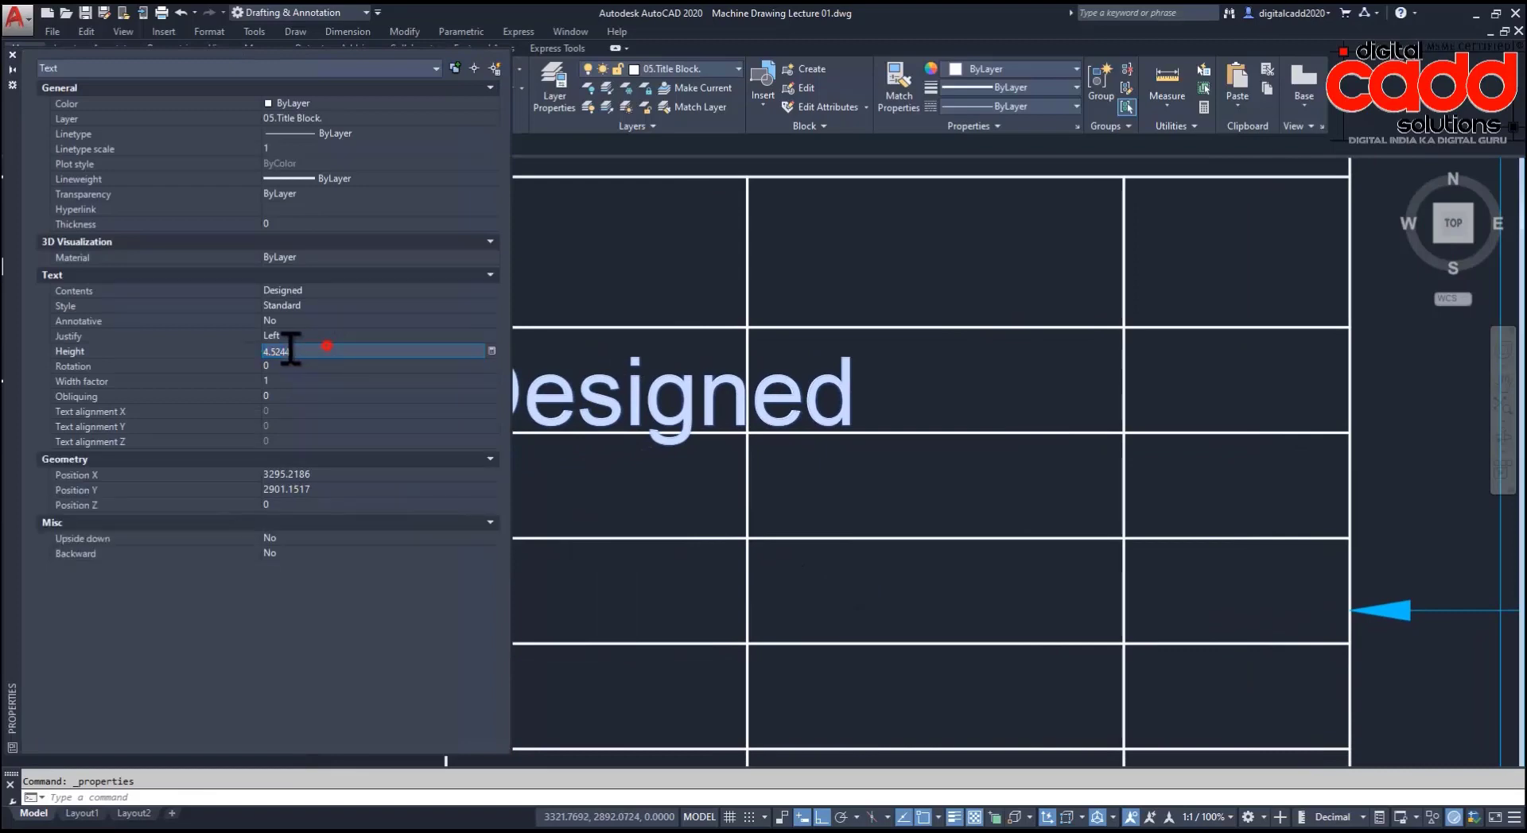
{"action": "type", "text": "3"}
{"action": "key", "text": "Return"}
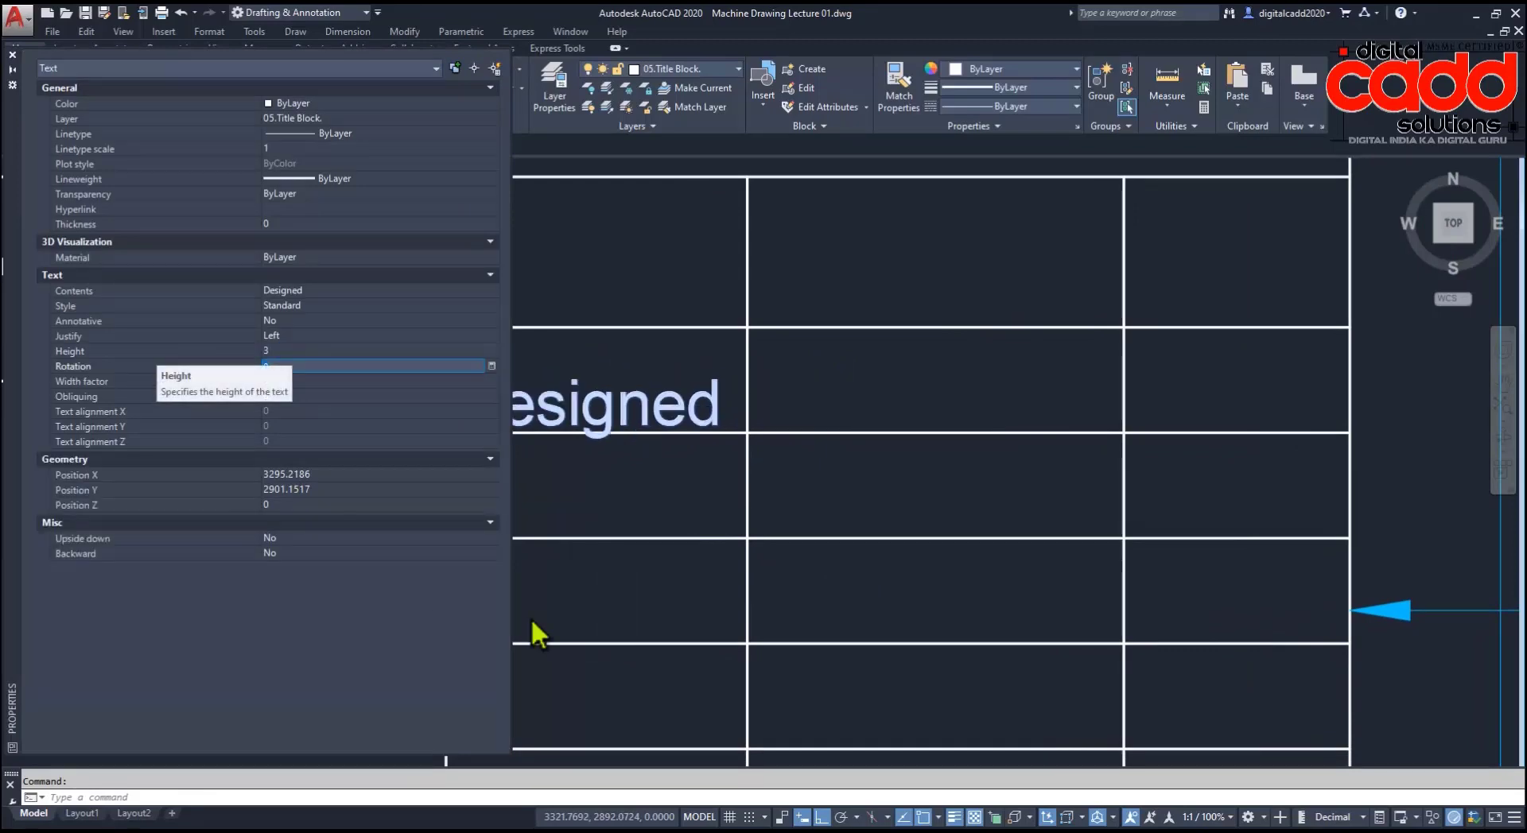
{"action": "left_click", "coordinate": [12, 55]}
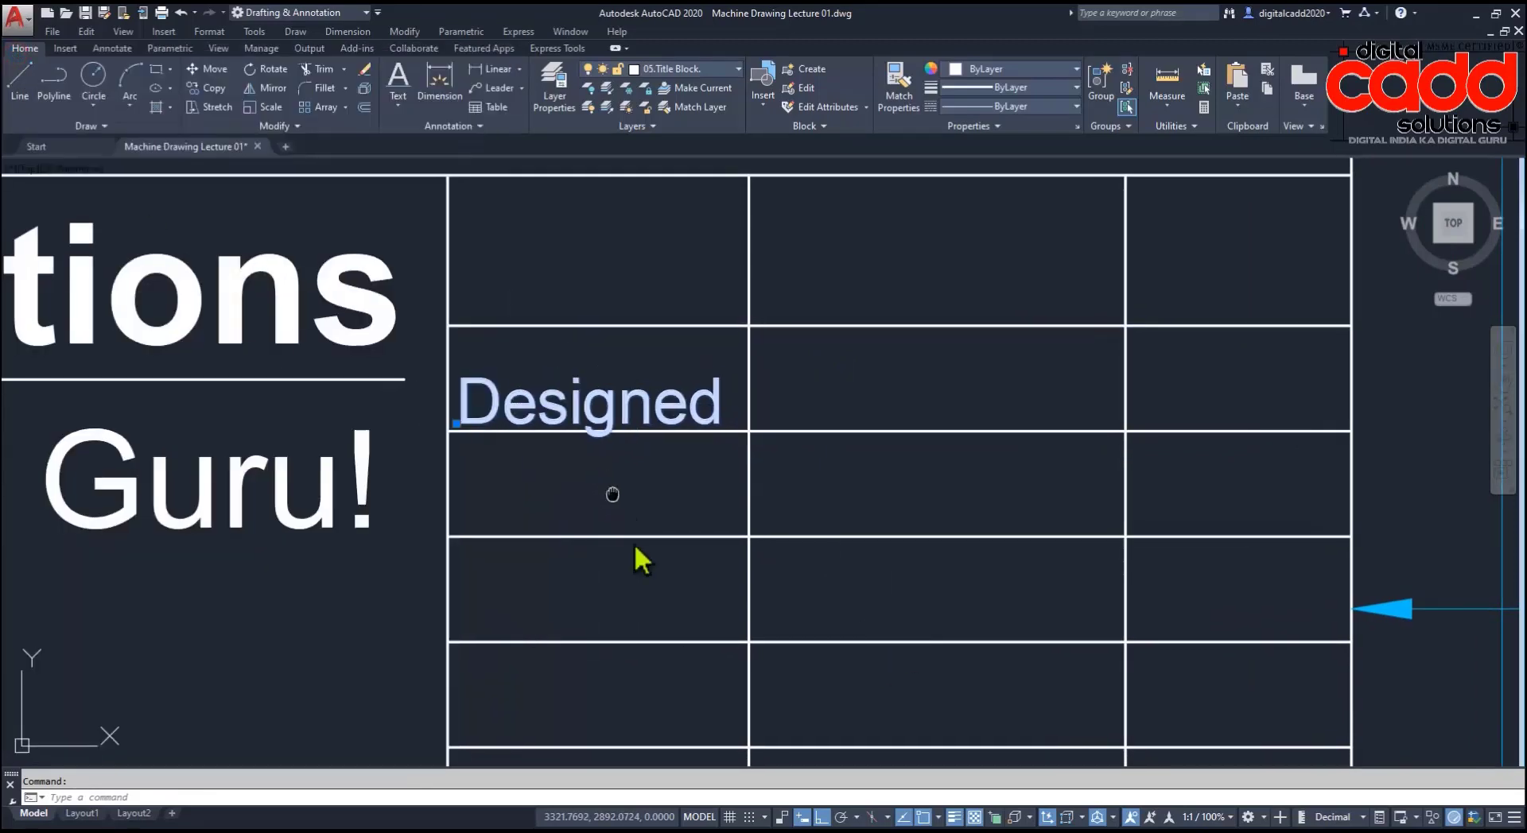
Step: Move the Designed text with M so it sits inside its cell
{"action": "middle_click_drag", "start_coordinate": [640, 561], "coordinate": [674, 629]}
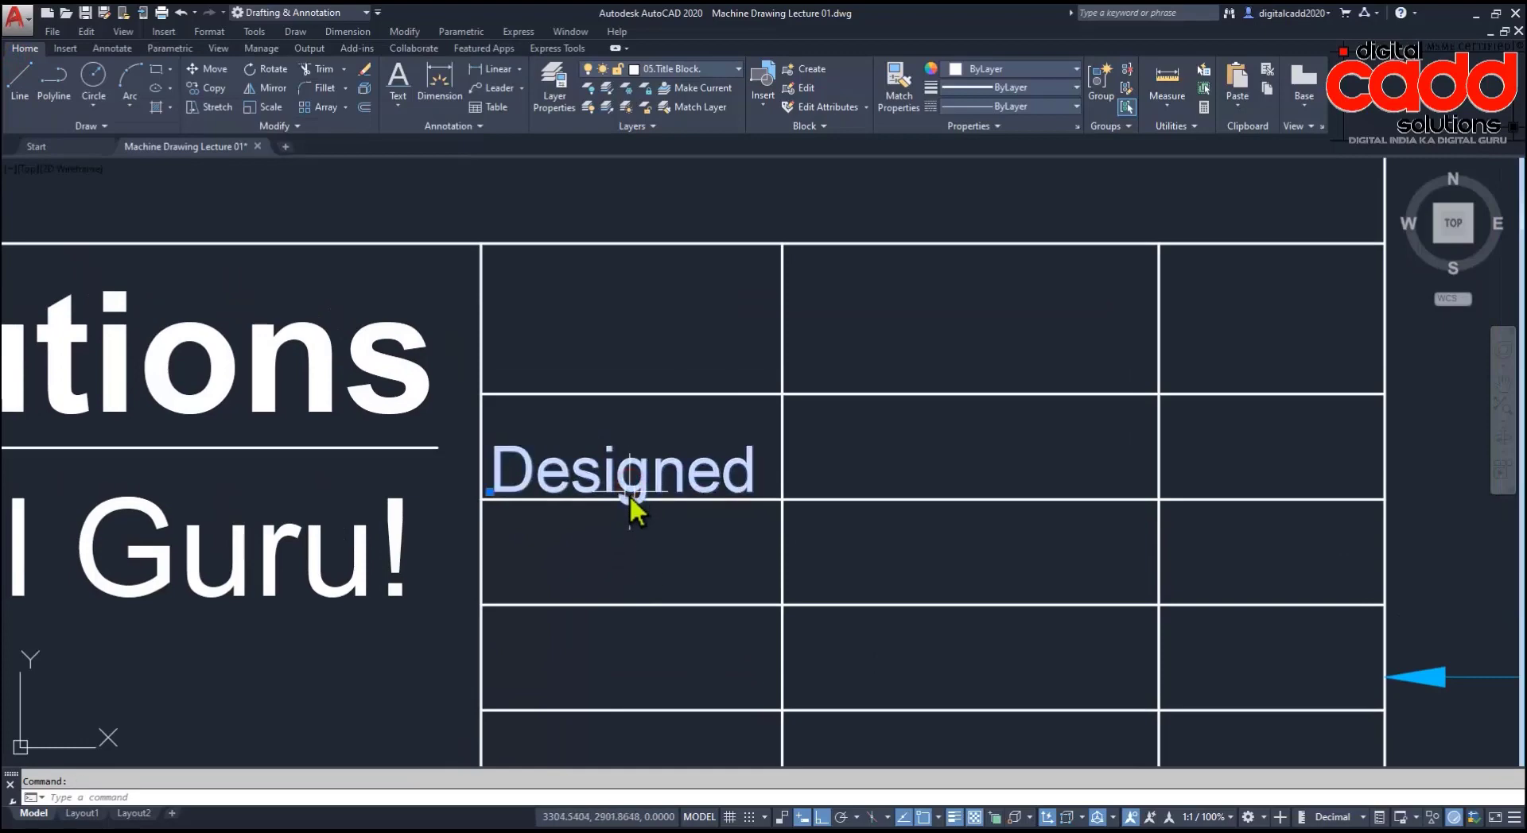
{"action": "type", "text": "m"}
{"action": "key", "text": "Return"}
{"action": "left_click", "coordinate": [869, 568]}
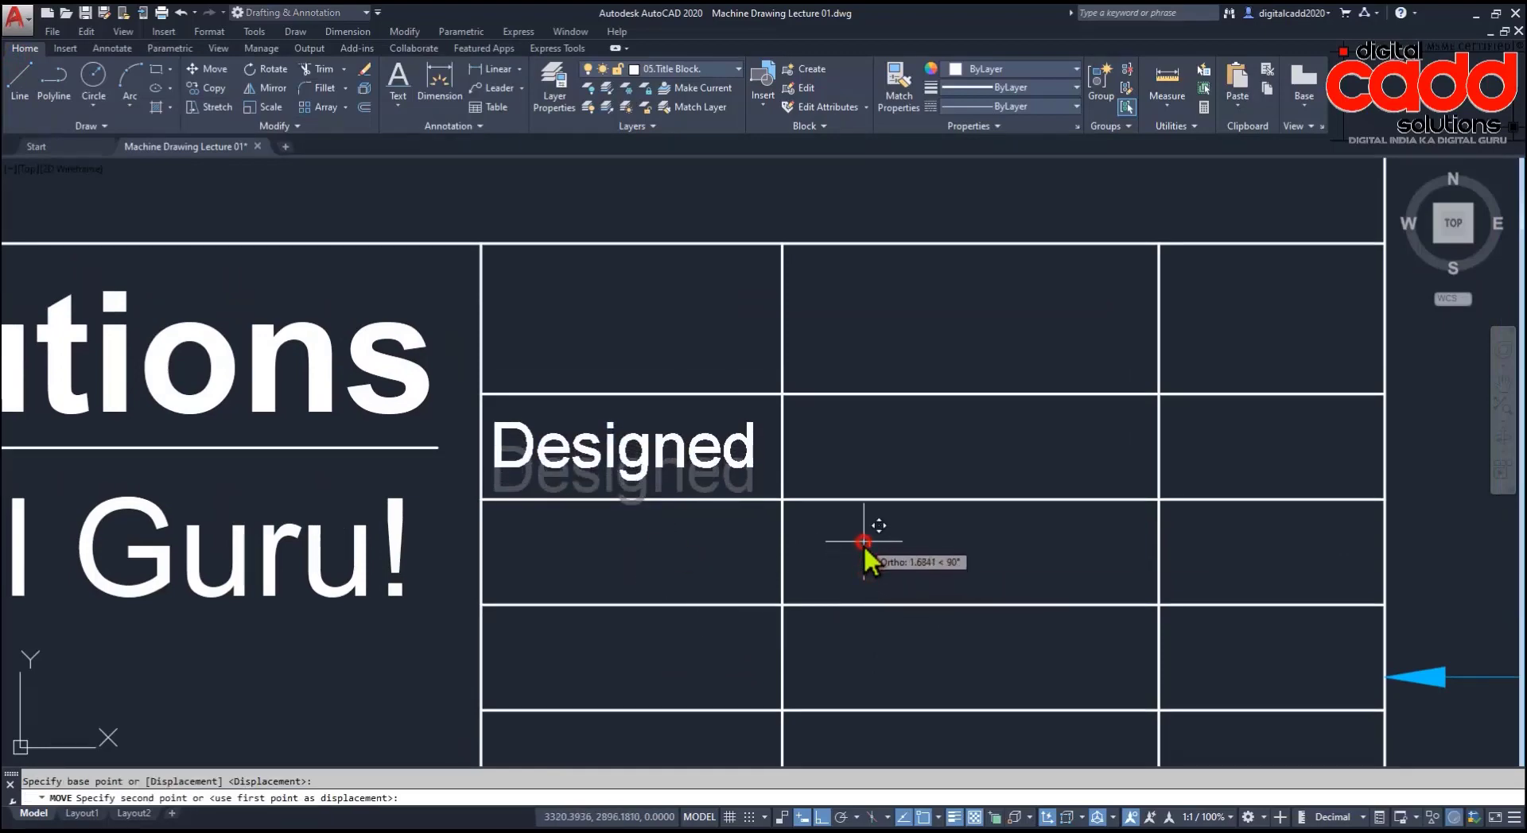
{"action": "left_click", "coordinate": [867, 545]}
{"action": "middle_click_drag", "start_coordinate": [663, 551], "coordinate": [676, 497]}
Step: Copy 'Designed' into the next four rows of the first column
{"action": "left_click", "coordinate": [641, 423]}
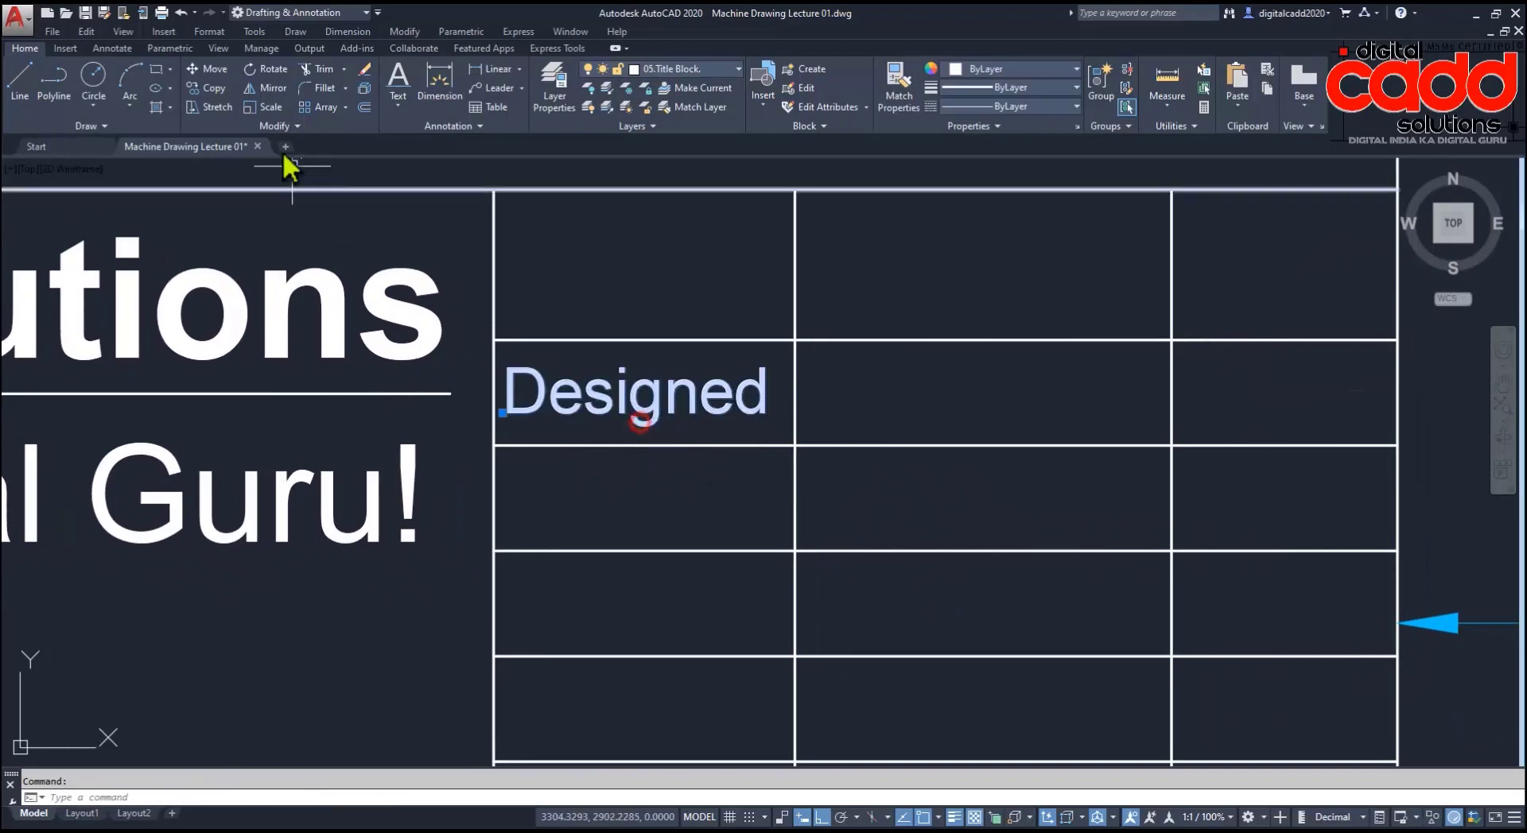
{"action": "left_click", "coordinate": [209, 87]}
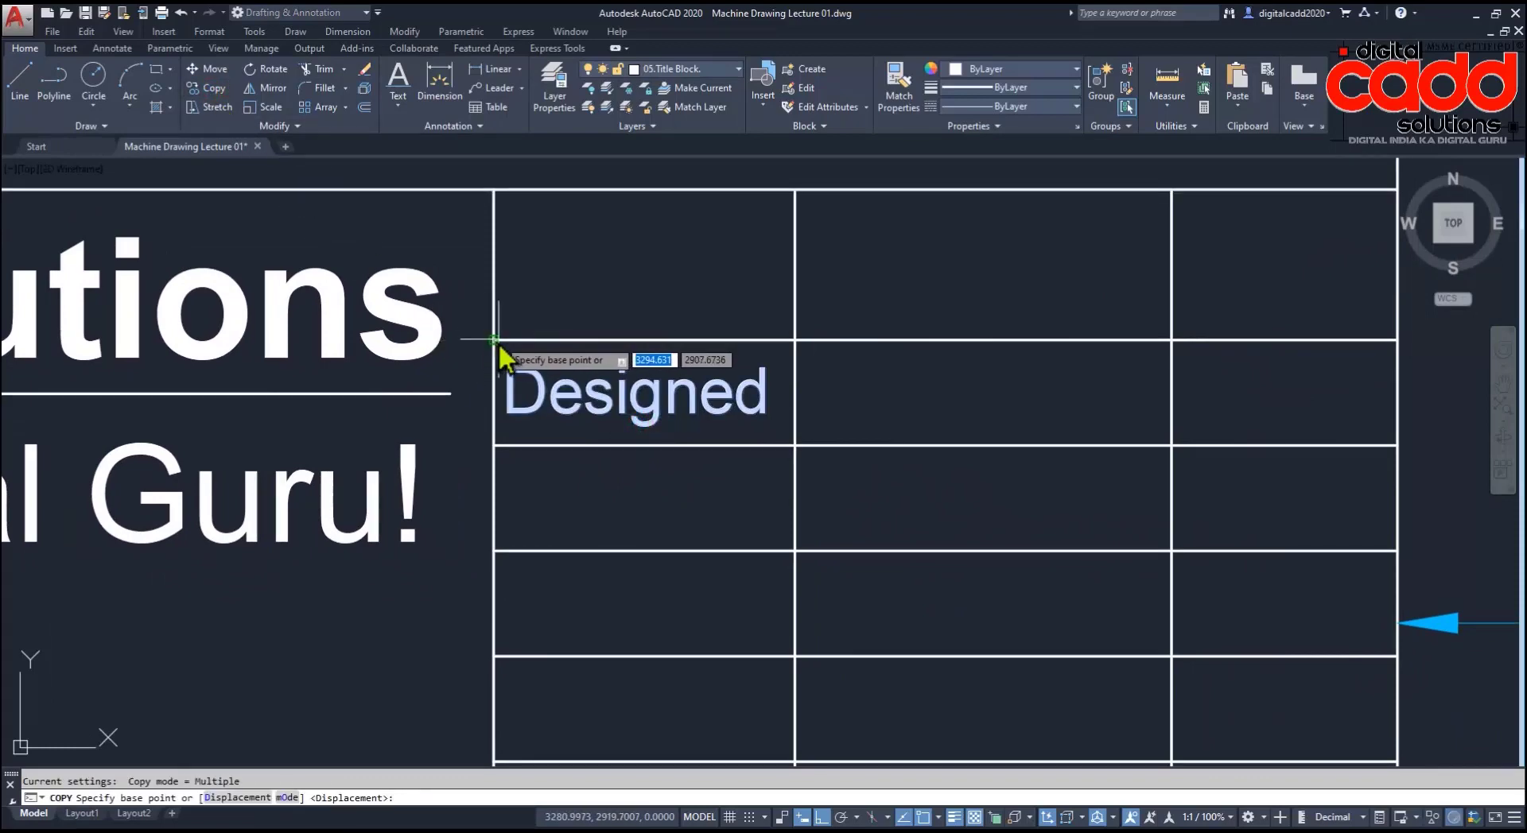
{"action": "left_click", "coordinate": [493, 332]}
{"action": "left_click", "coordinate": [493, 456]}
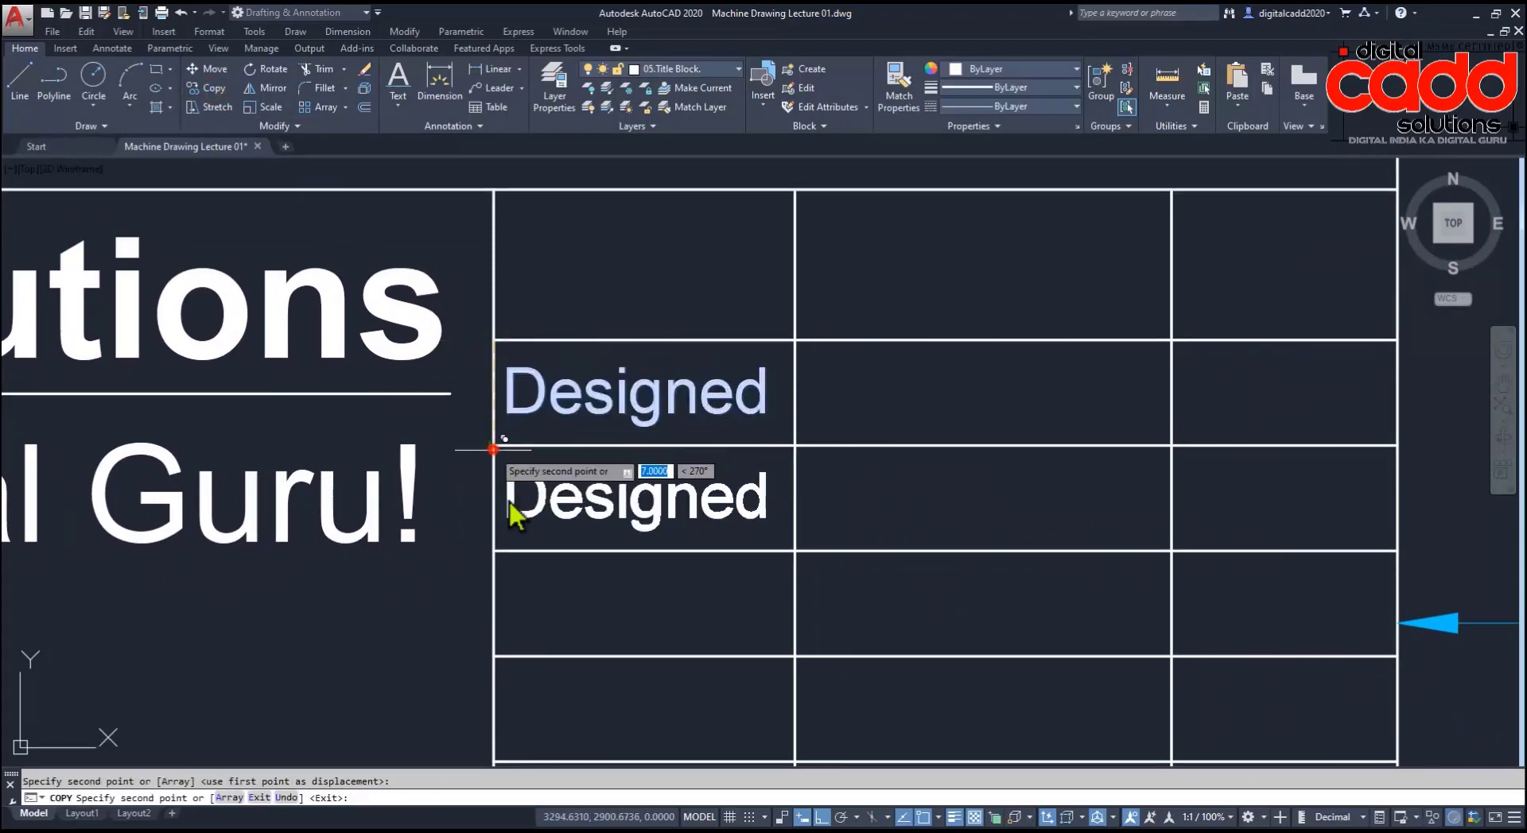
{"action": "middle_click_drag", "start_coordinate": [532, 633], "coordinate": [533, 478]}
{"action": "left_click", "coordinate": [494, 392]}
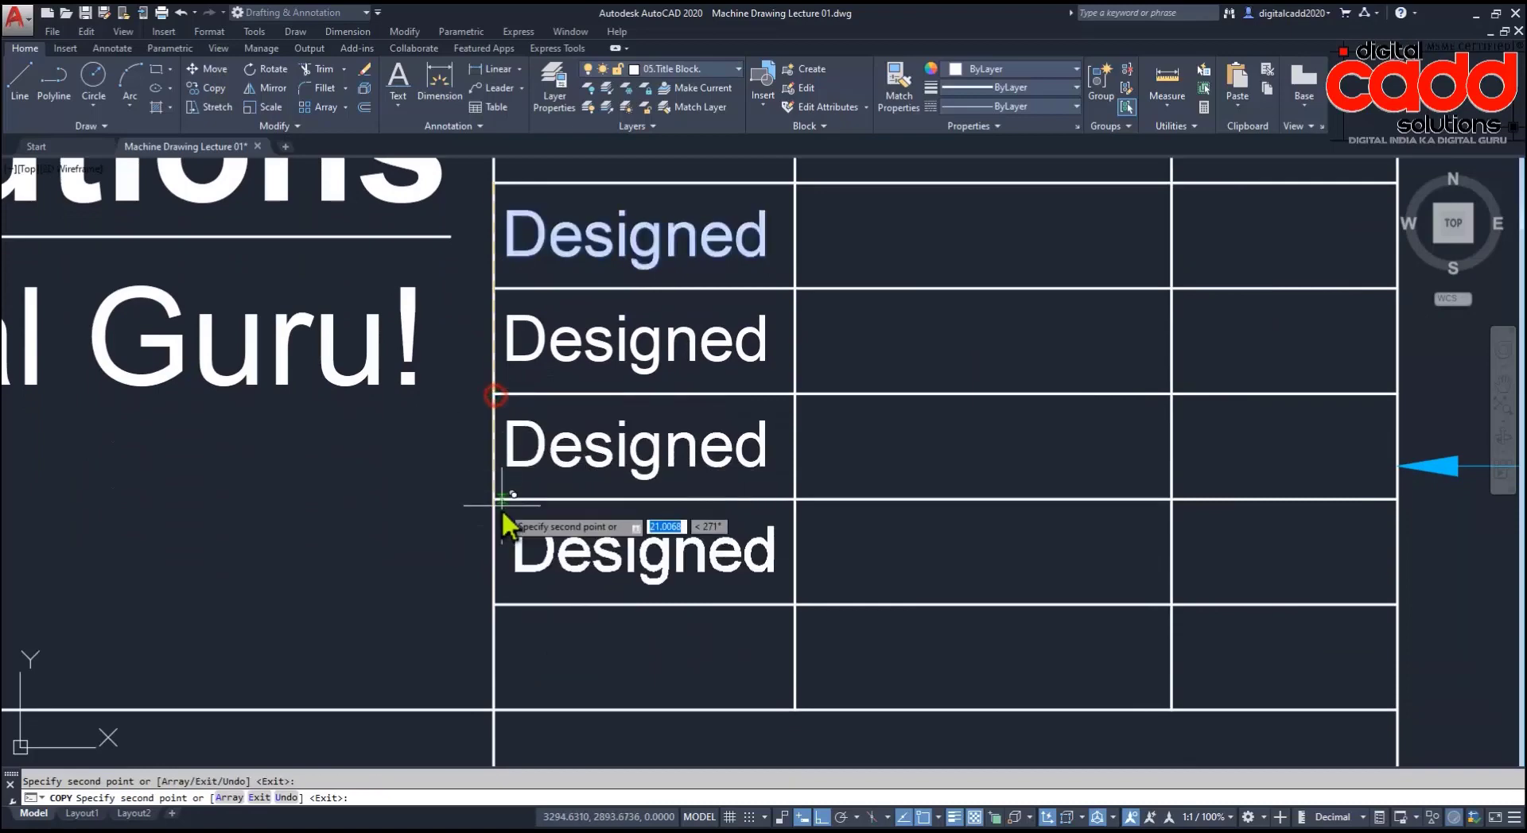
{"action": "left_click", "coordinate": [491, 498]}
{"action": "left_click", "coordinate": [494, 586]}
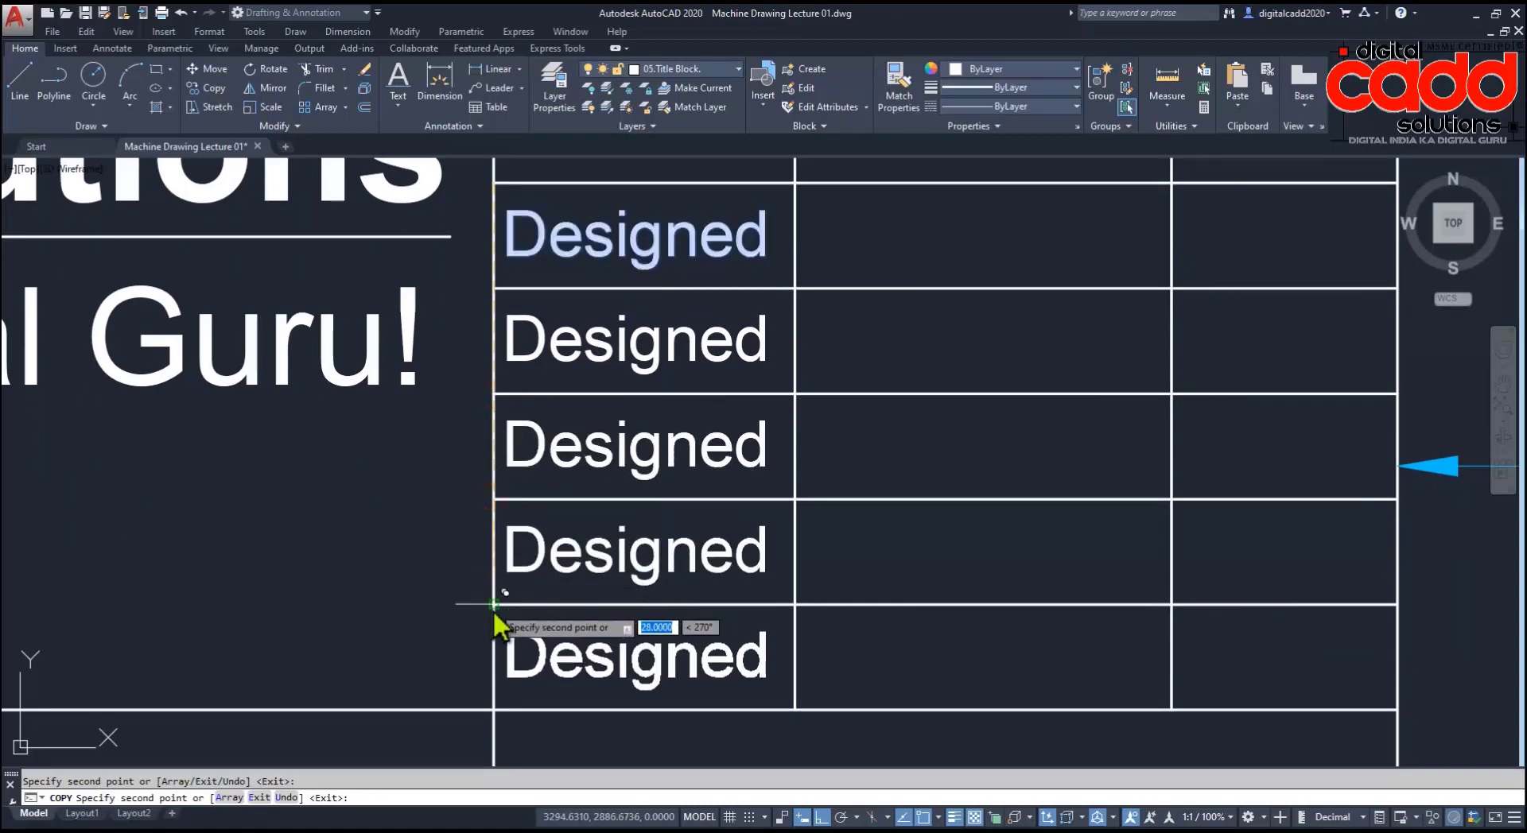
{"action": "key", "text": "Return"}
Step: Copy 'Designed' into the top-middle and top-right header cells
{"action": "scroll", "coordinate": [517, 628], "scroll_direction": "down", "scroll_amount": 5}
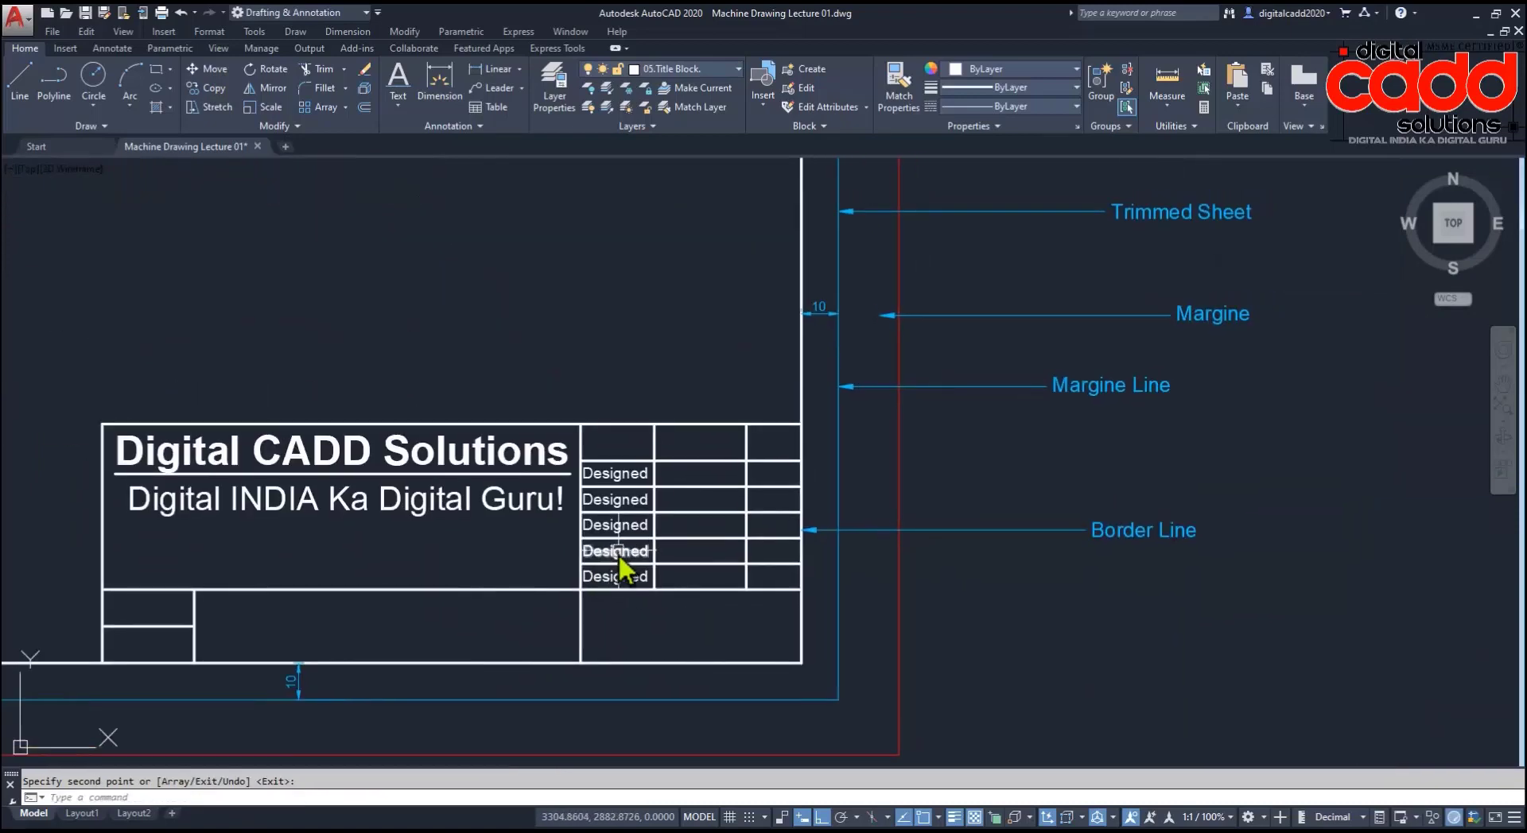
{"action": "scroll", "coordinate": [622, 553], "scroll_direction": "up", "scroll_amount": 2}
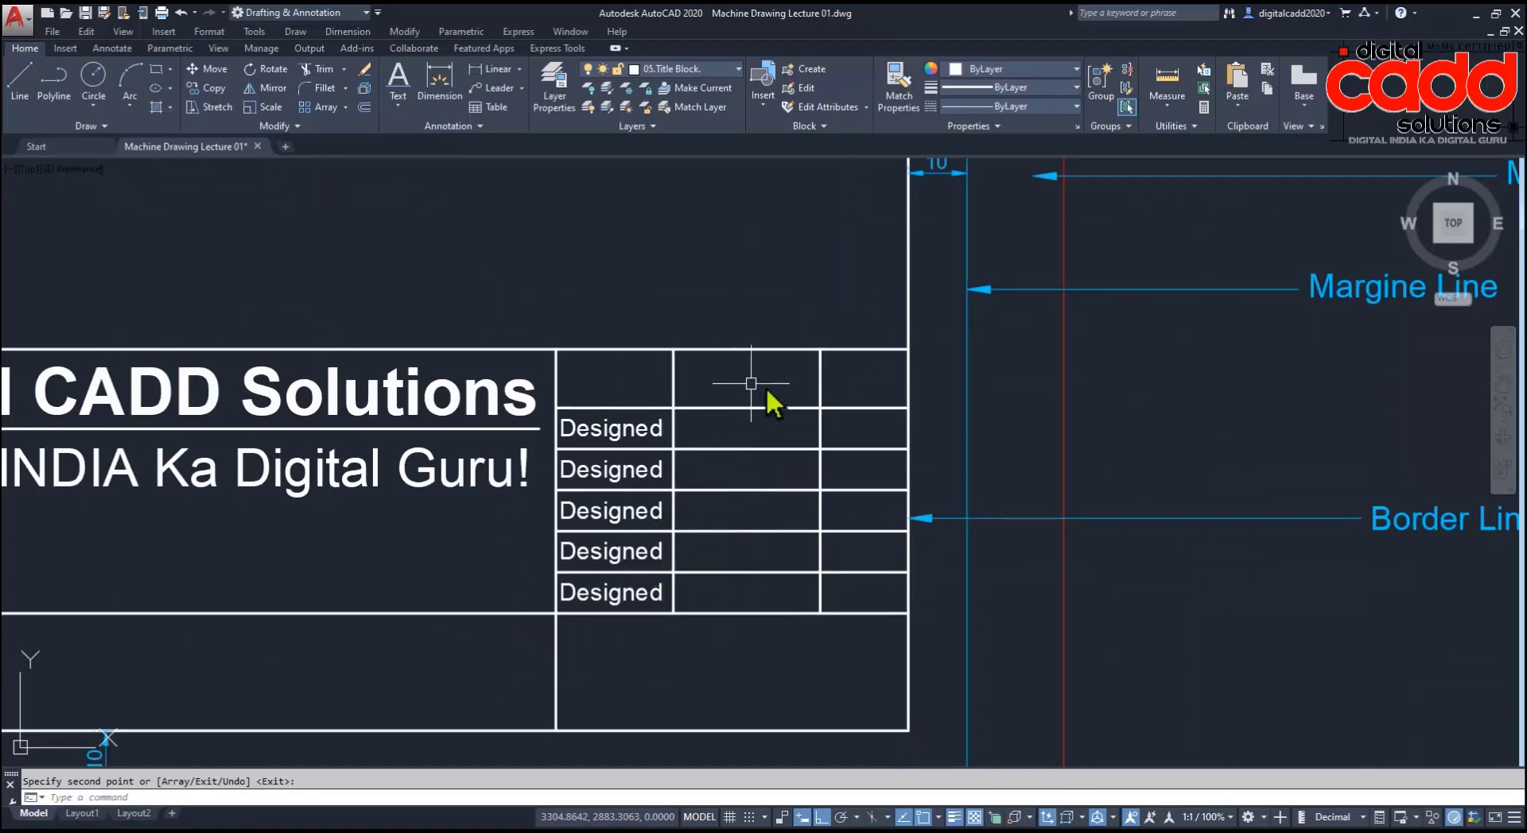
{"action": "scroll", "coordinate": [853, 387], "scroll_direction": "up", "scroll_amount": 2}
{"action": "left_click", "coordinate": [485, 474]}
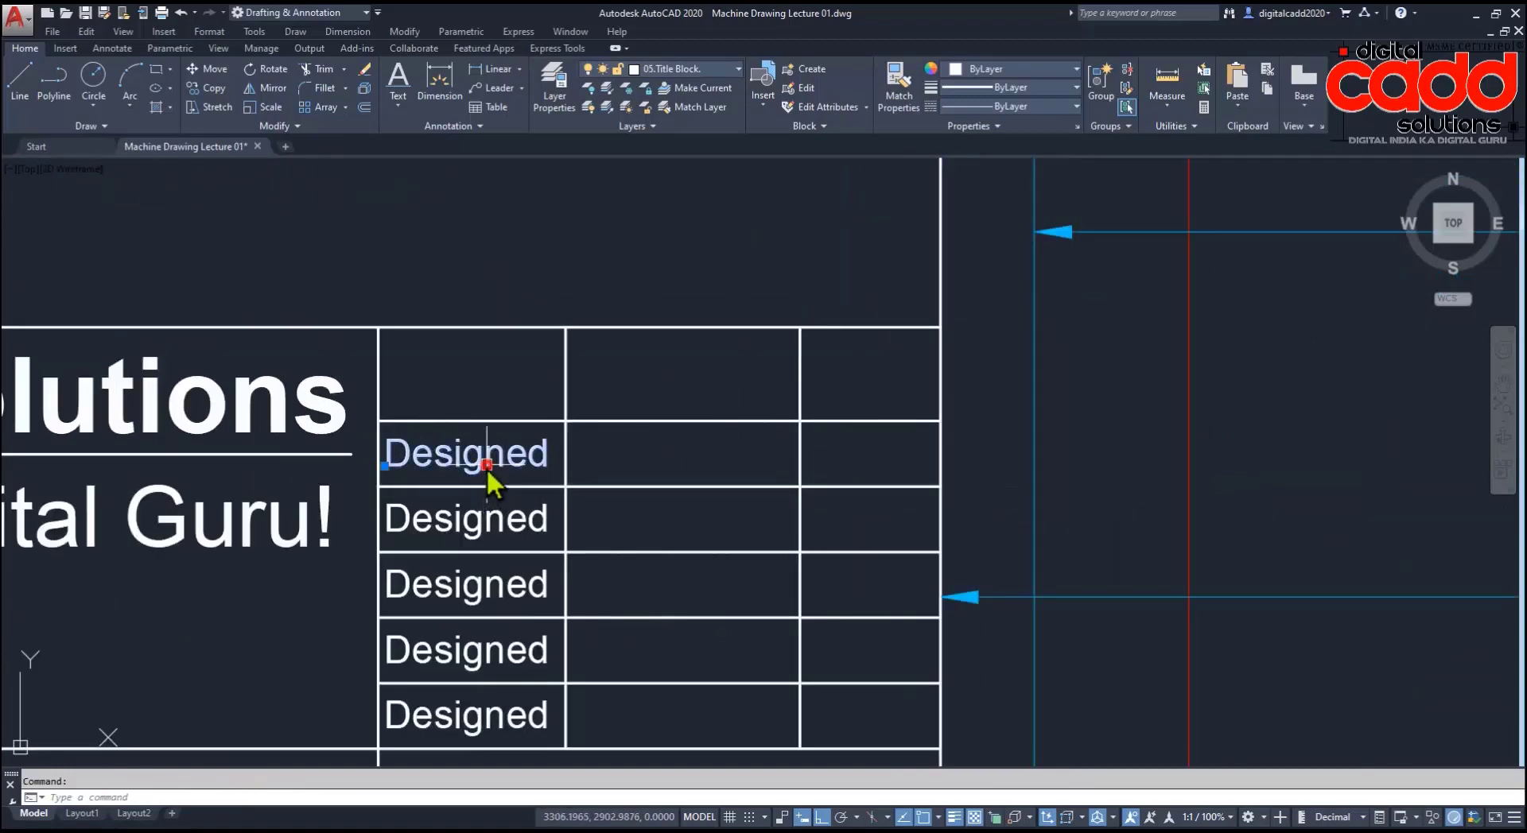
{"action": "left_click", "coordinate": [208, 88]}
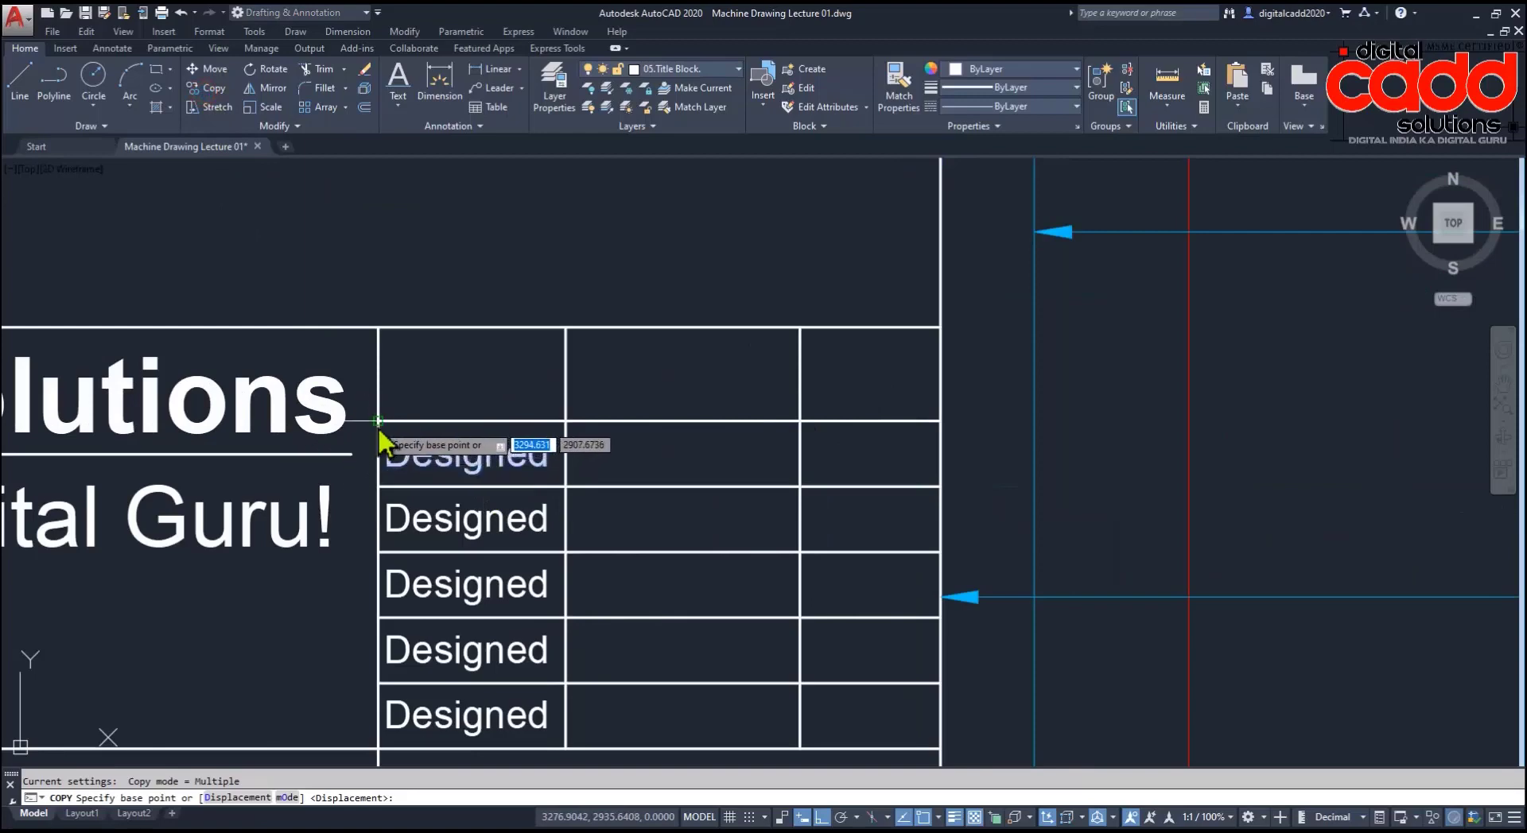
{"action": "left_click", "coordinate": [381, 422]}
{"action": "left_click", "coordinate": [568, 326]}
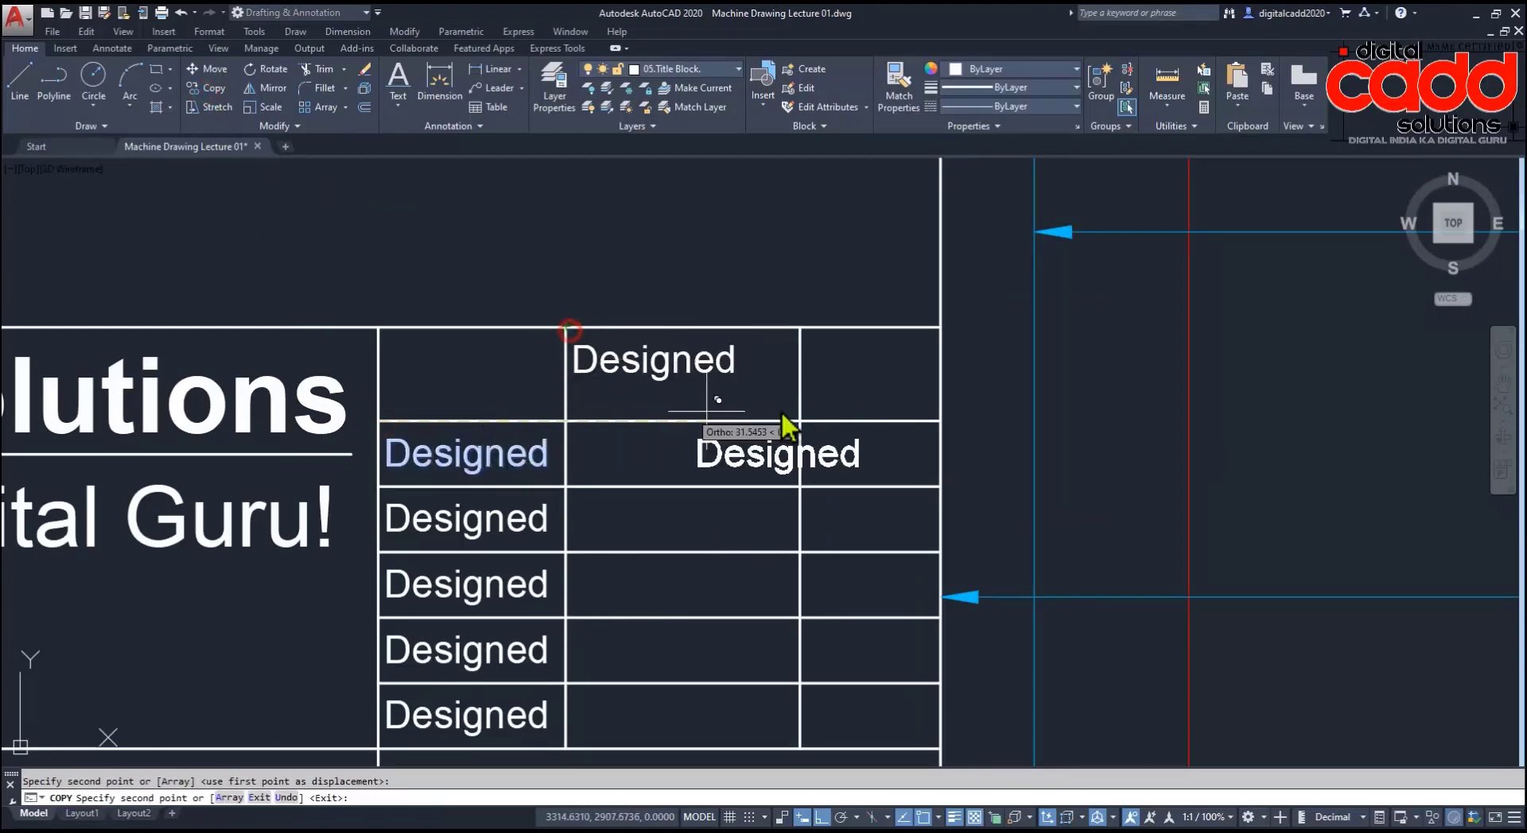
{"action": "left_click", "coordinate": [801, 326]}
{"action": "key", "text": "Return"}
Step: Edit the two header copies to read 'Name' and 'Date'
{"action": "double_click", "coordinate": [660, 366]}
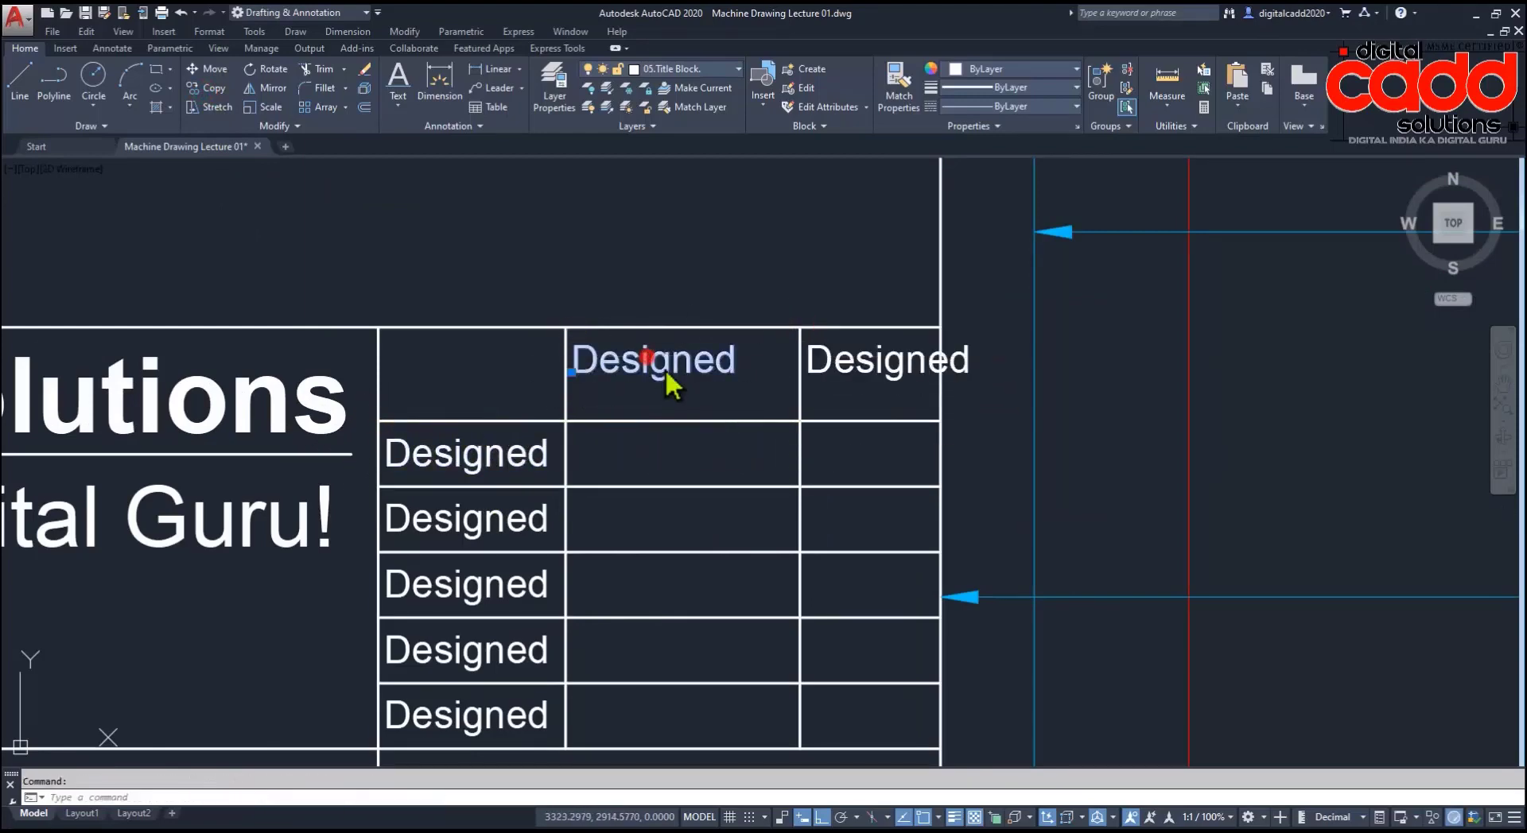
{"action": "type", "text": "N"}
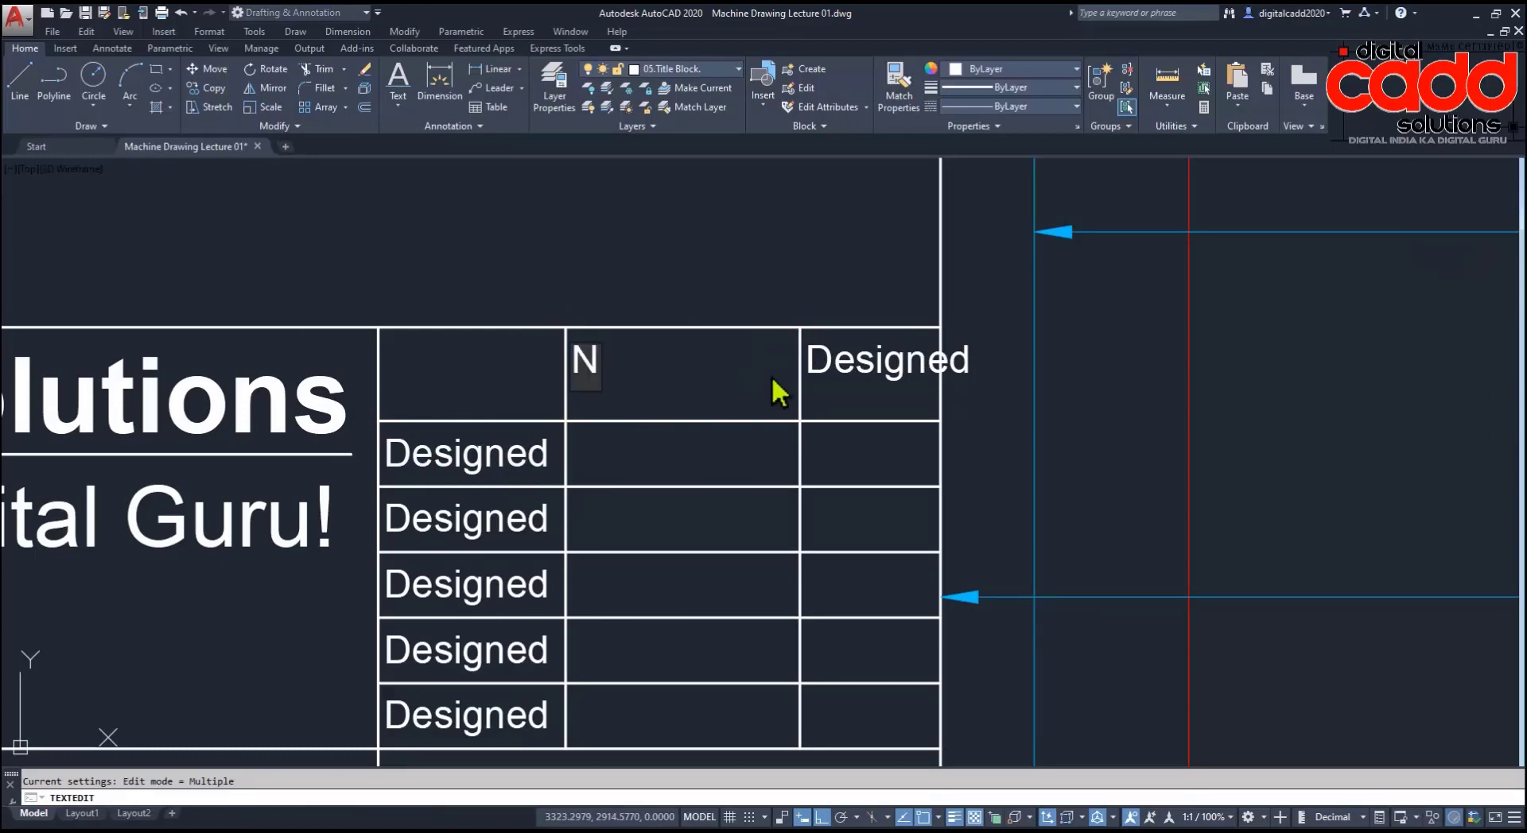
{"action": "type", "text": "ame4"}
{"action": "key", "text": "BackSpace"}
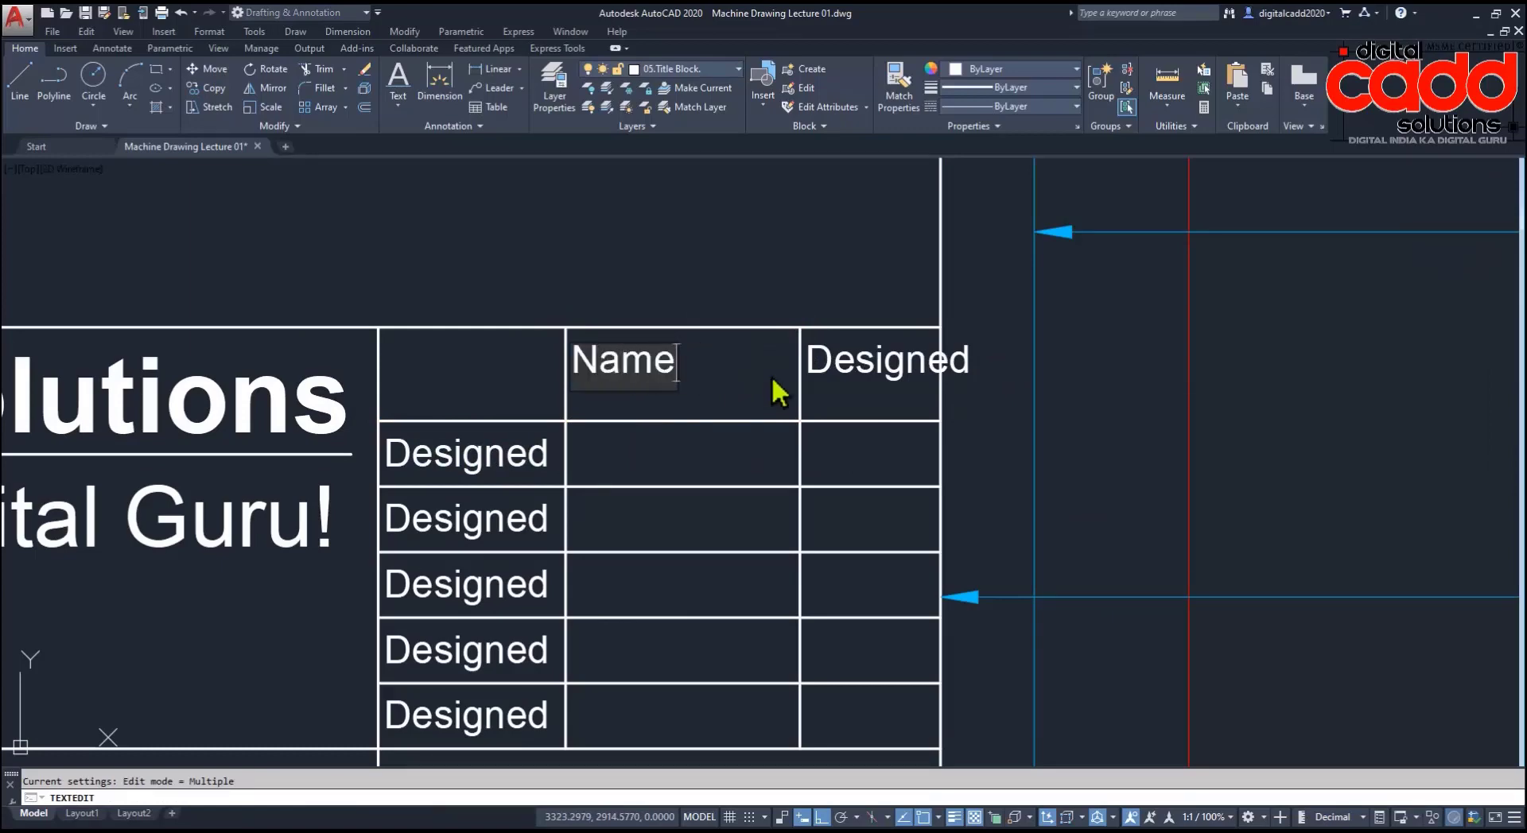
{"action": "left_click", "coordinate": [1092, 432]}
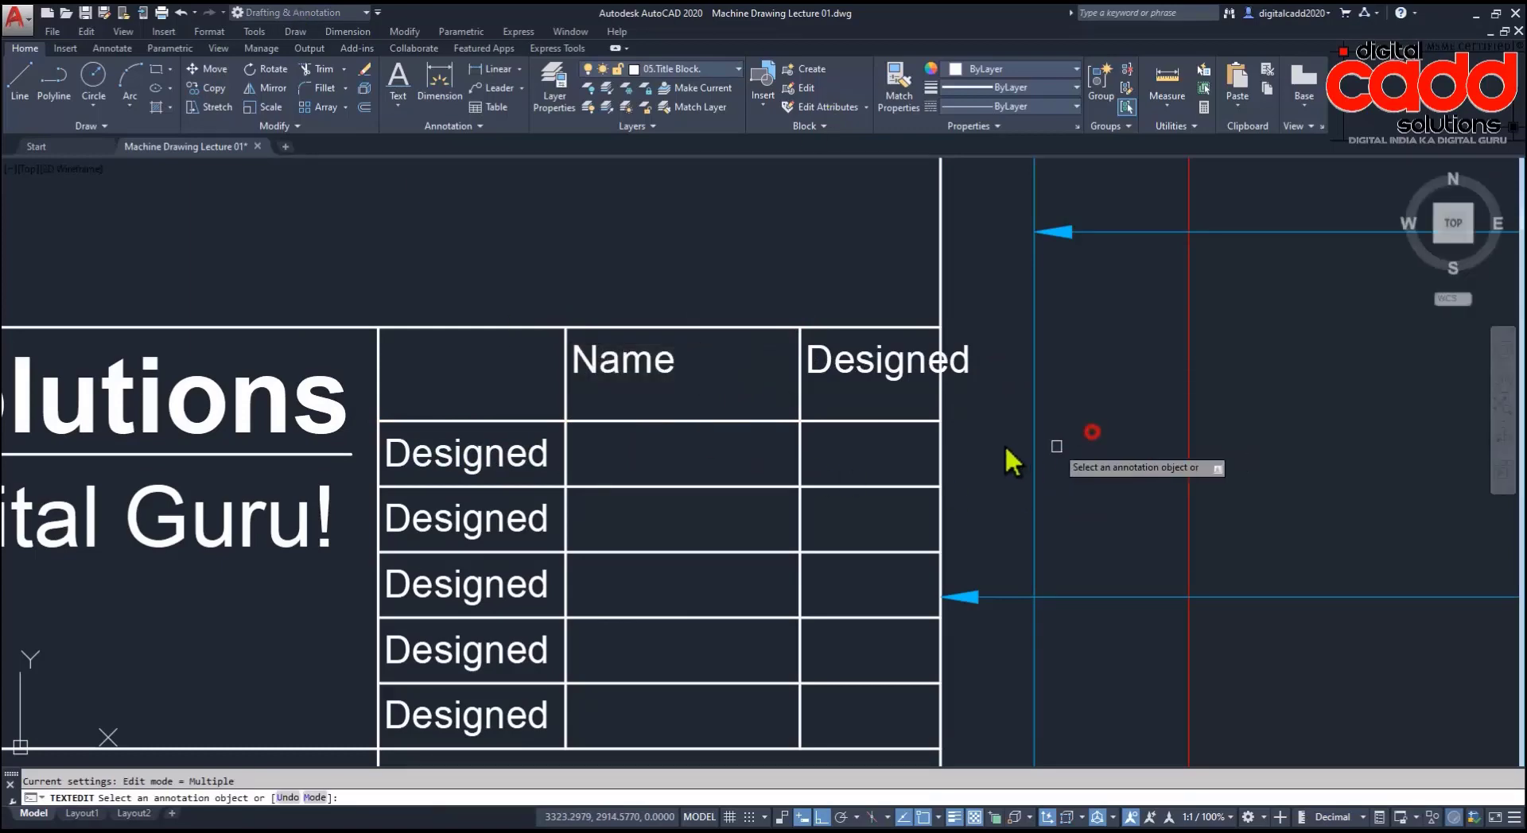
{"action": "left_click", "coordinate": [952, 376]}
{"action": "type", "text": "D"}
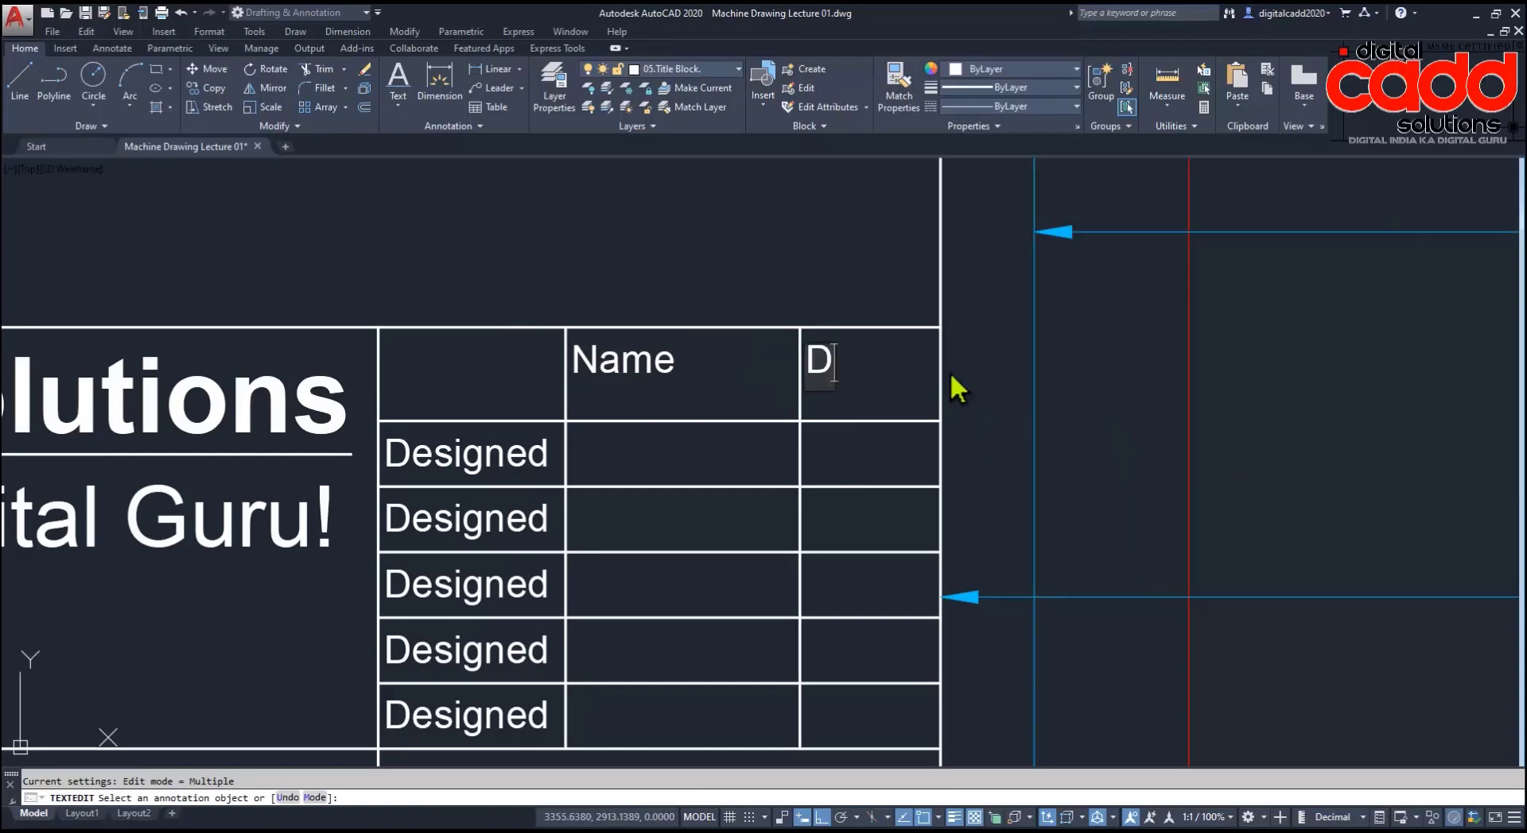
{"action": "type", "text": "ate"}
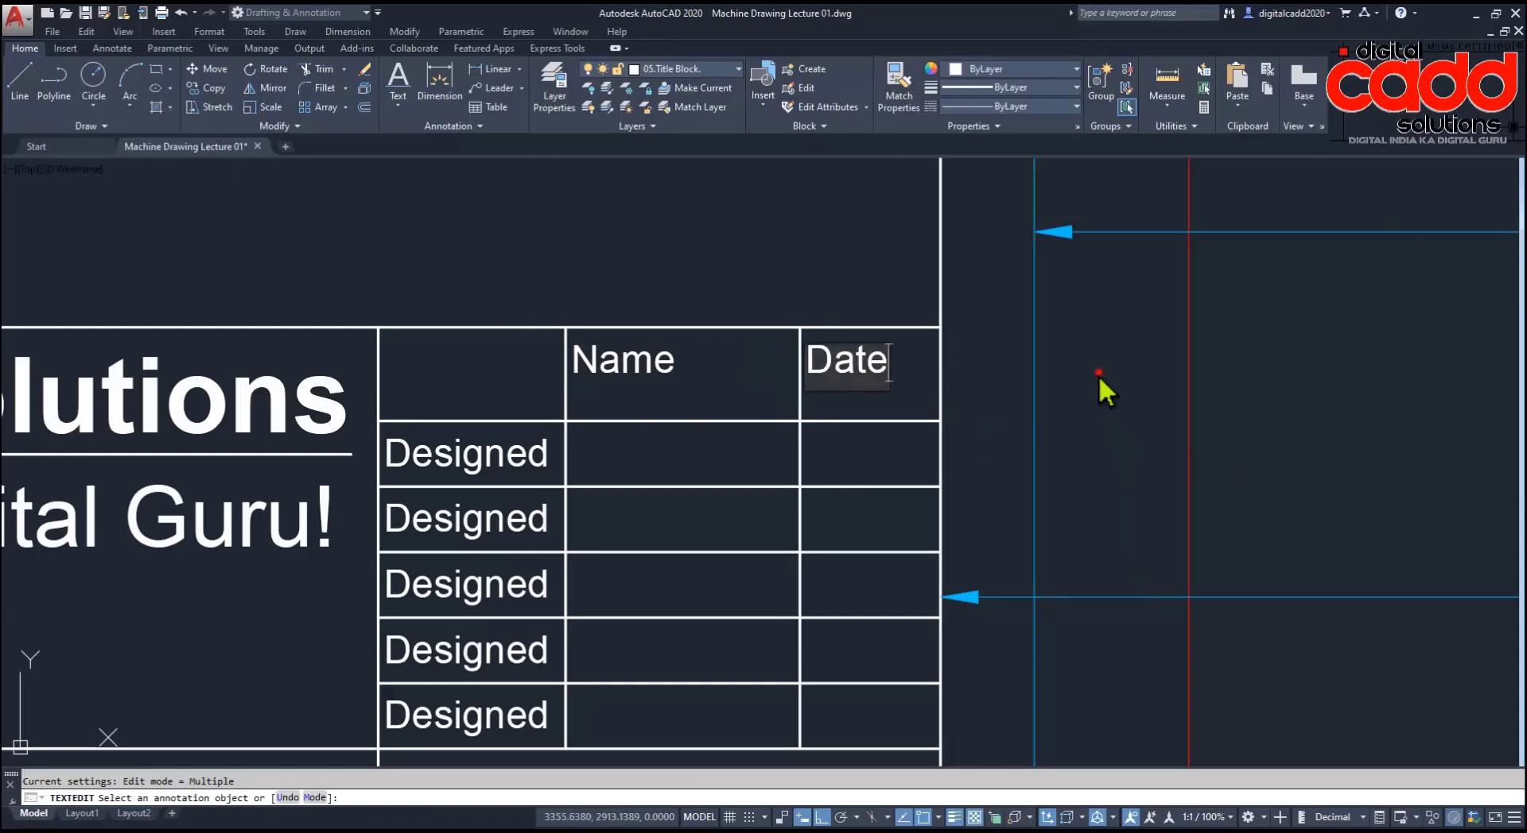
{"action": "left_click", "coordinate": [1099, 374]}
{"action": "key", "text": "Escape"}
Step: Move the Name and Date labels toward the centres of their cells
{"action": "left_click", "coordinate": [661, 356]}
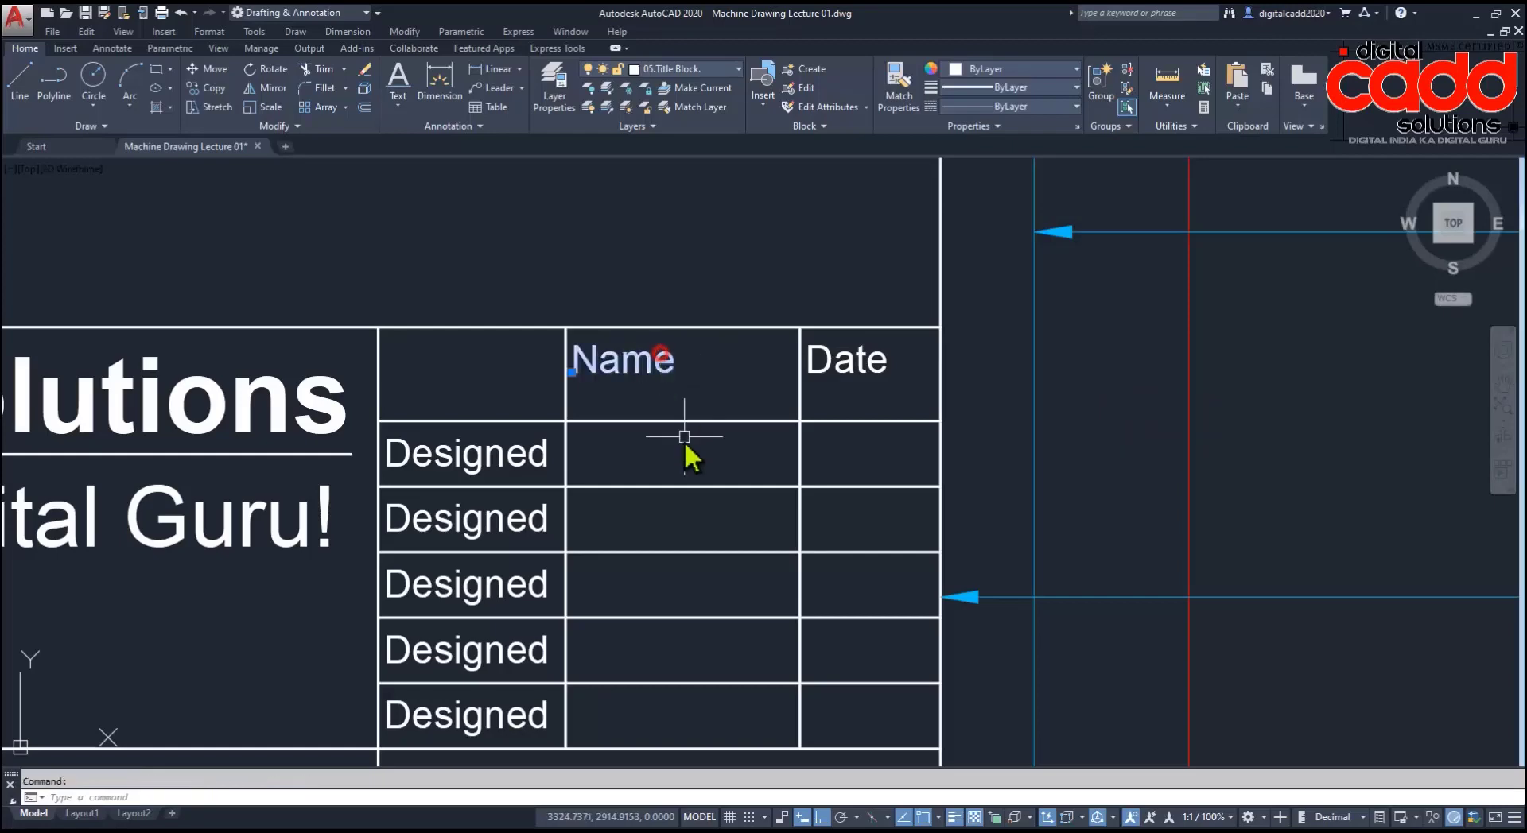
{"action": "type", "text": "m"}
{"action": "key", "text": "Return"}
{"action": "left_click", "coordinate": [651, 450]}
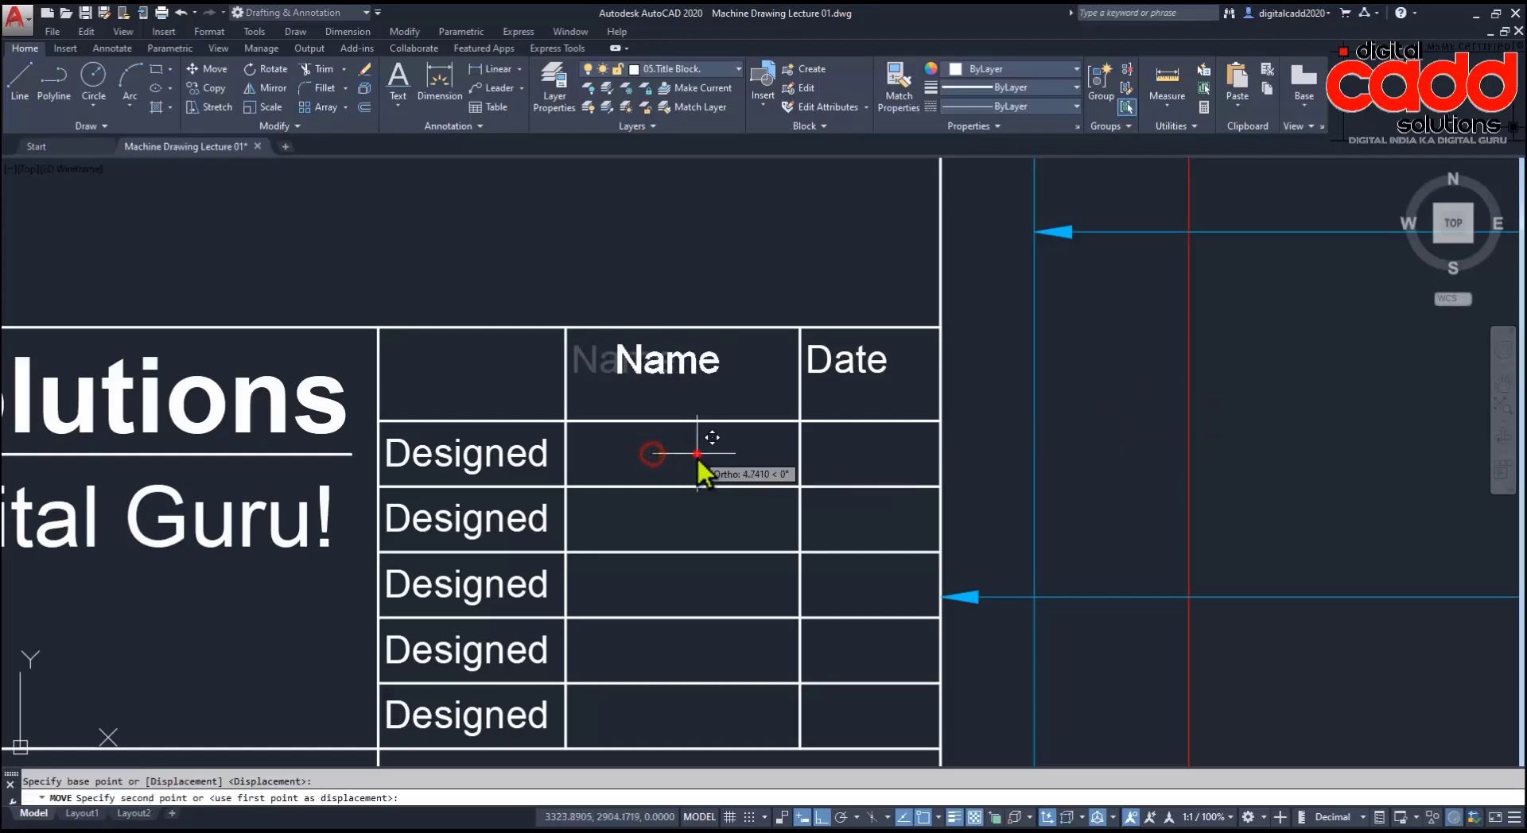
{"action": "left_click", "coordinate": [695, 452]}
{"action": "key", "text": "Return"}
{"action": "left_click", "coordinate": [869, 376]}
{"action": "key", "text": "Return"}
{"action": "left_click", "coordinate": [871, 460]}
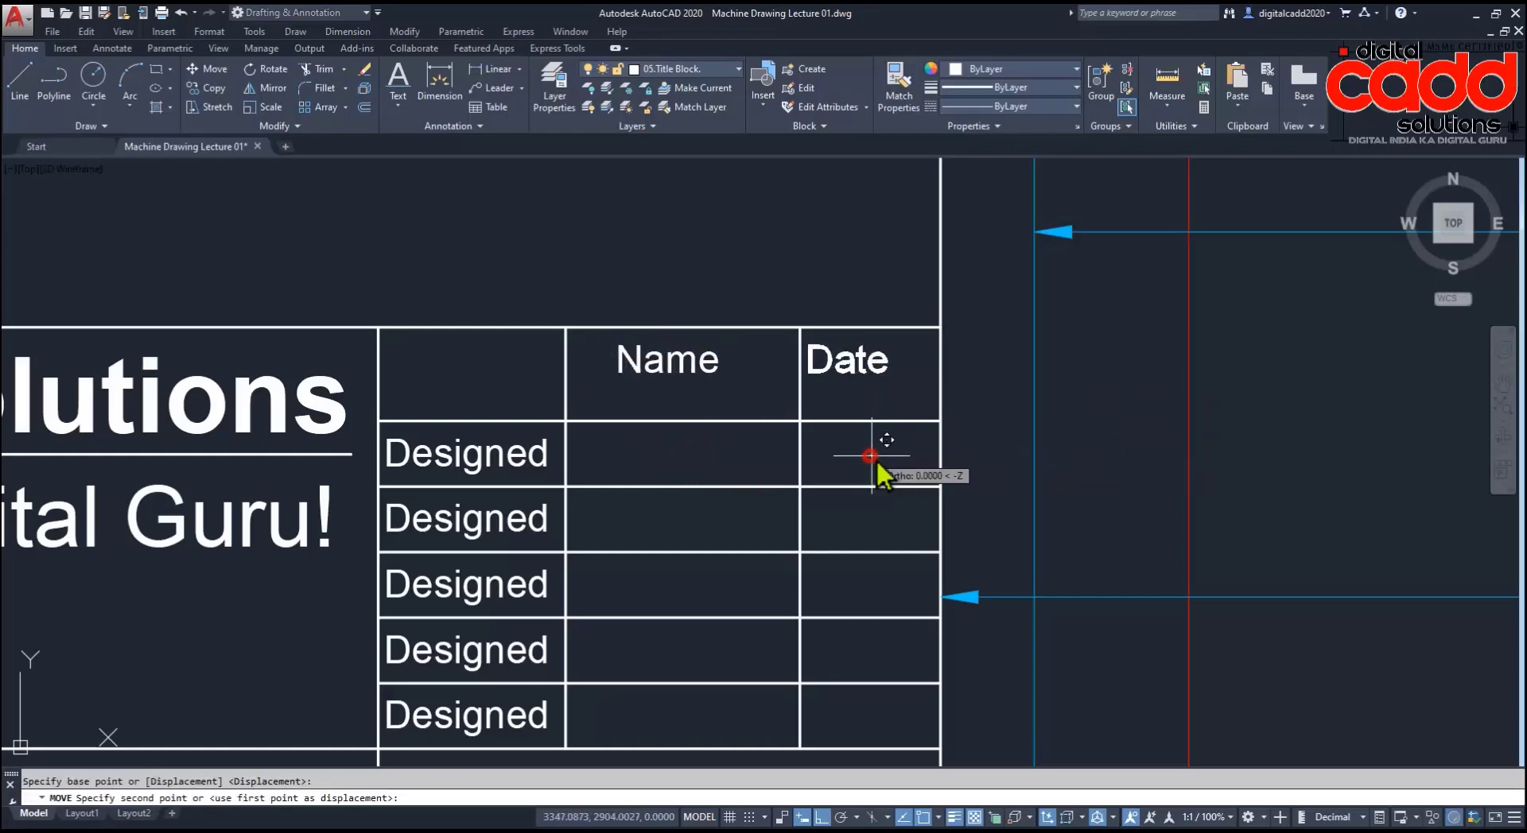
{"action": "left_click", "coordinate": [885, 459]}
{"action": "mouse_move", "coordinate": [864, 459]}
{"action": "middle_mouse_down"}
{"action": "mouse_move", "coordinate": [710, 406]}
{"action": "mouse_move", "coordinate": [738, 495]}
{"action": "middle_mouse_up"}
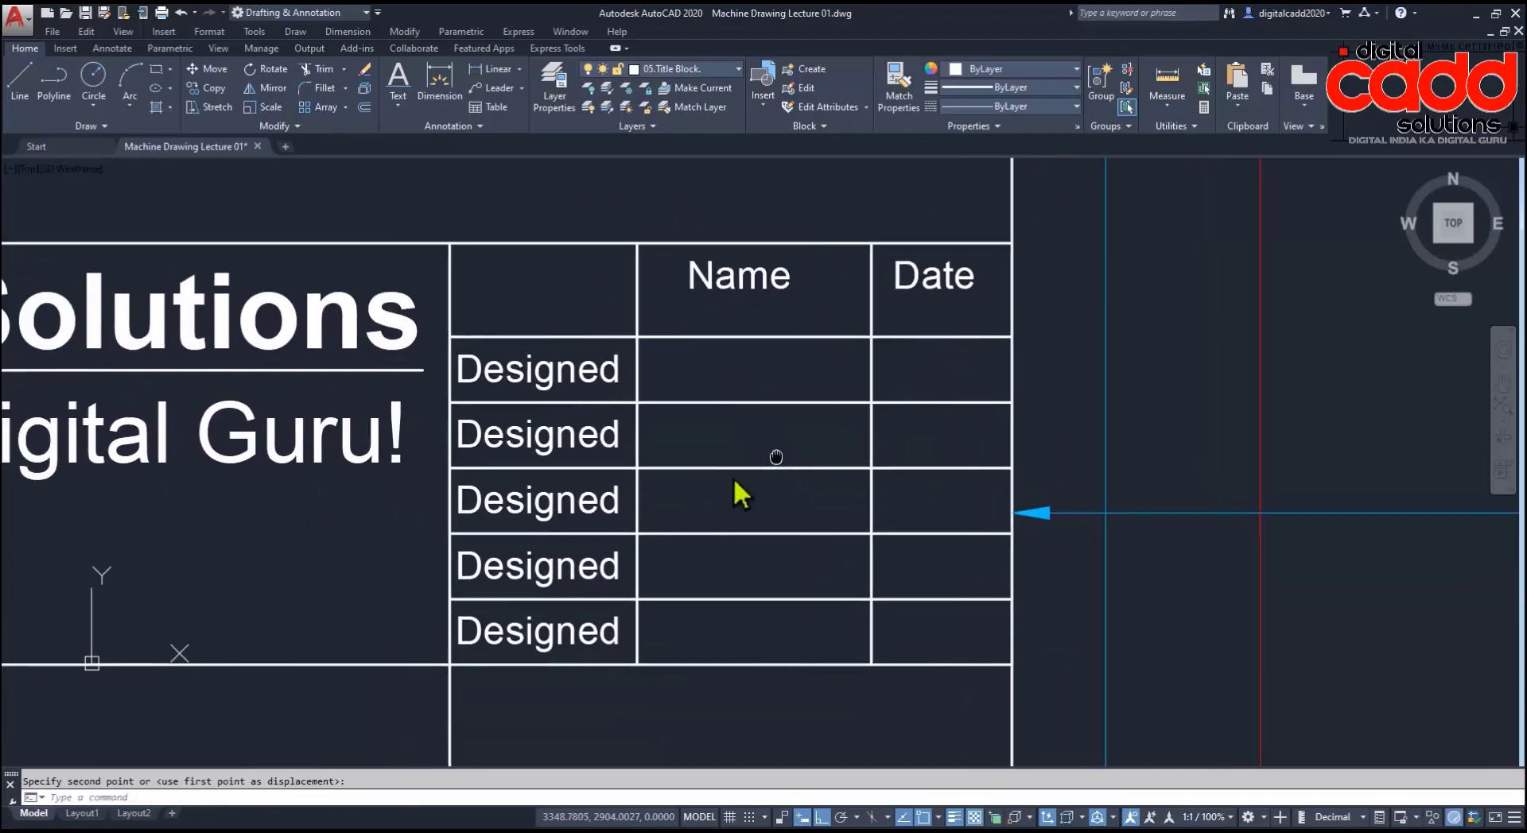
Step: Relabel the second and third title-block rows as Drawn and Checked
{"action": "key", "text": "alt+Tab"}
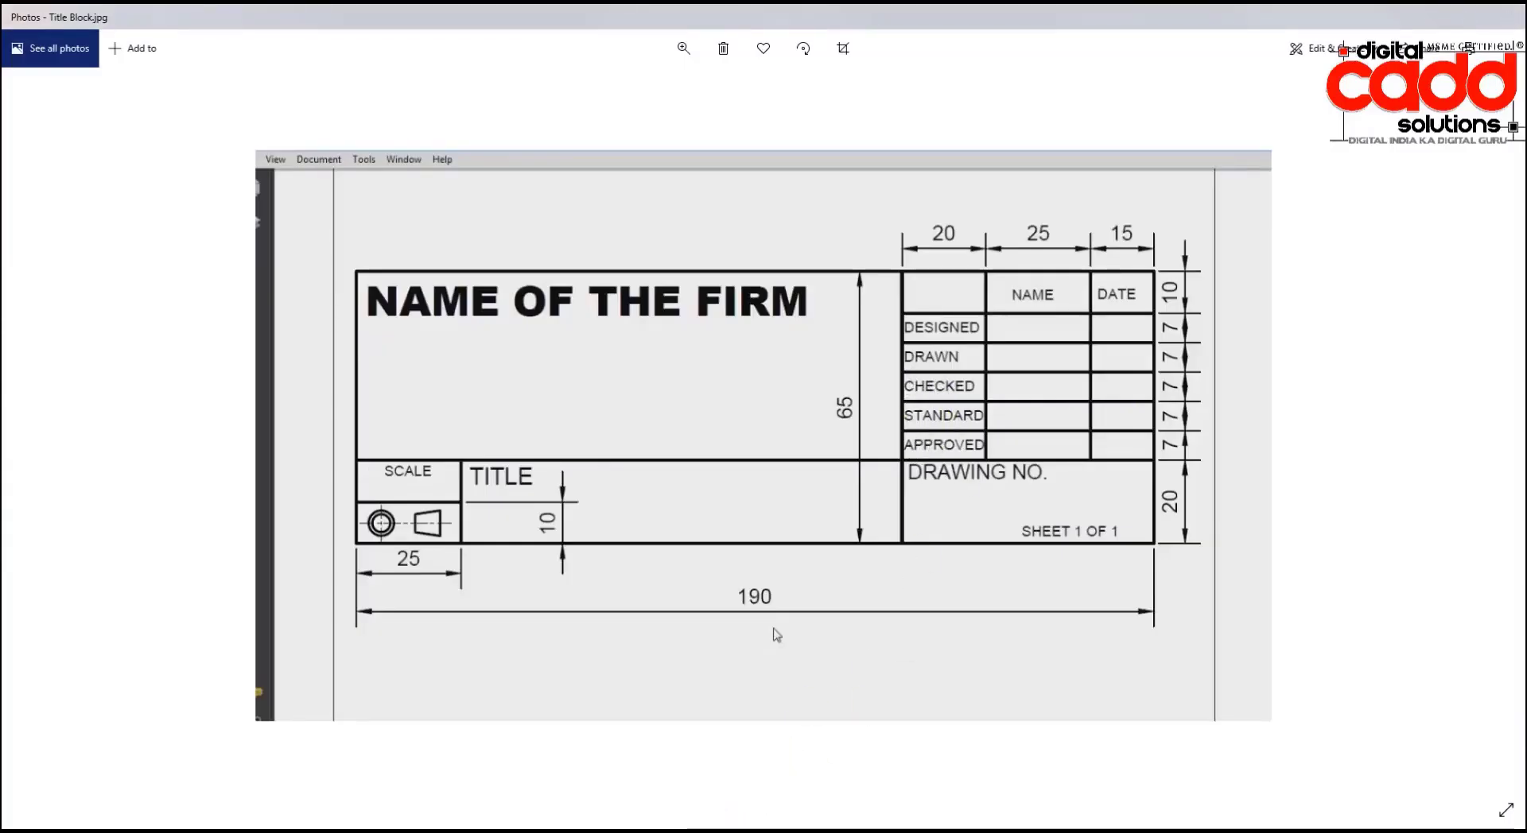
{"action": "key", "text": "alt+Tab"}
{"action": "double_click", "coordinate": [558, 445]}
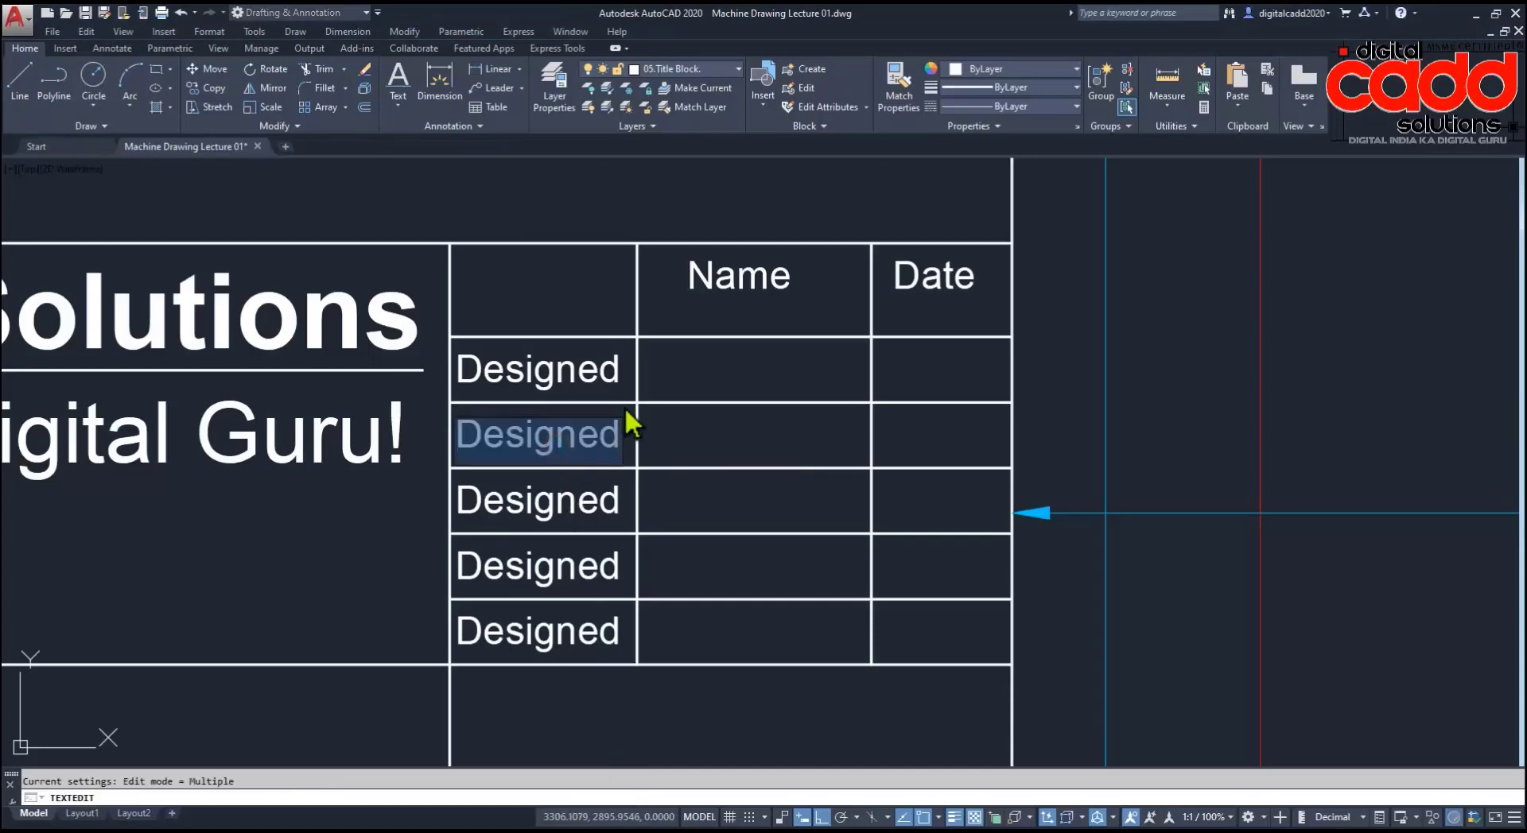
{"action": "type", "text": "Draw"}
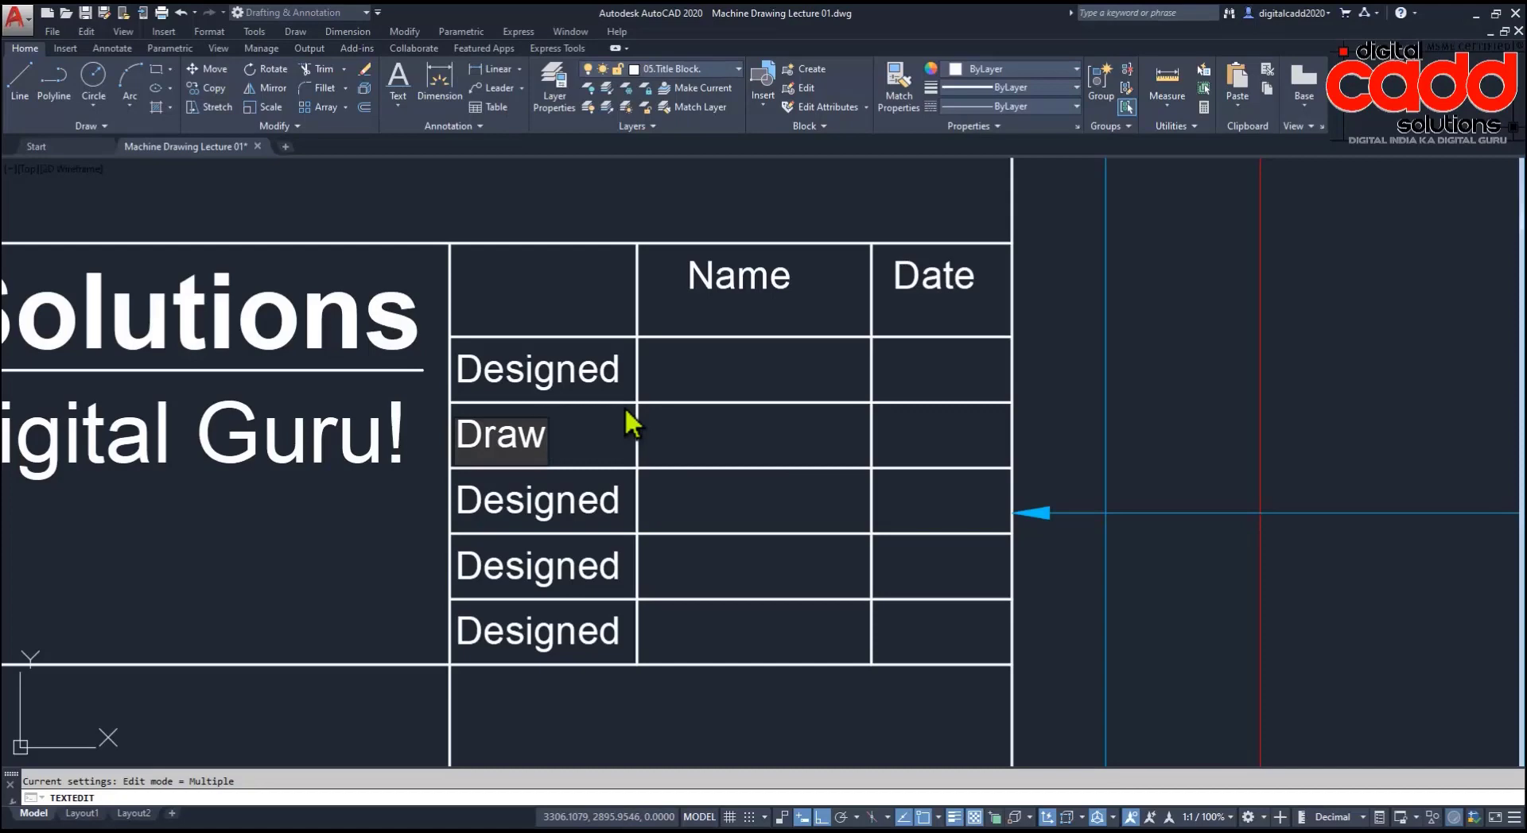
{"action": "type", "text": "n"}
{"action": "left_click", "coordinate": [733, 426]}
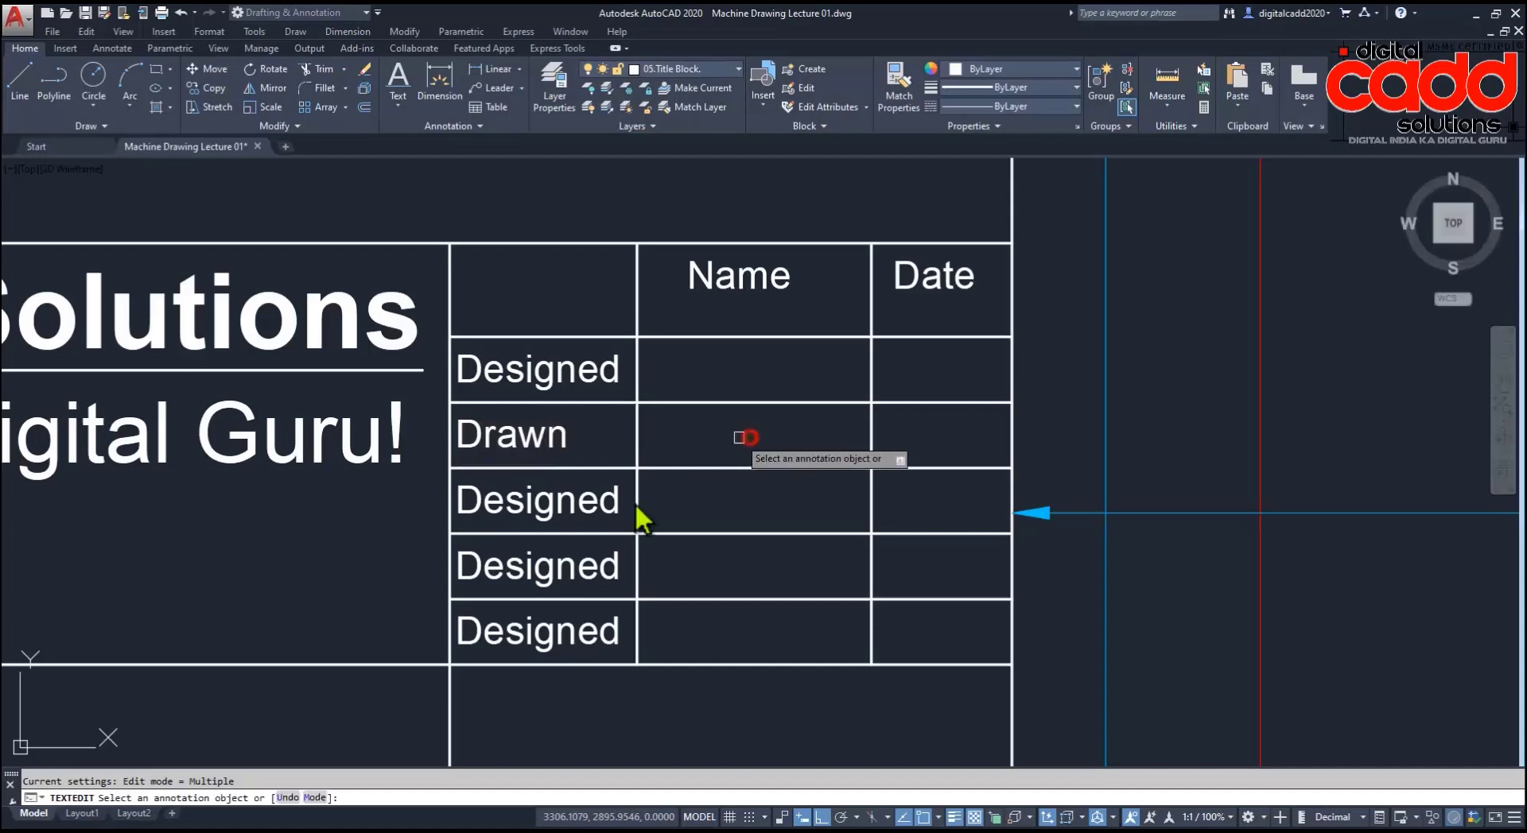
{"action": "left_click", "coordinate": [589, 512]}
{"action": "type", "text": "Che"}
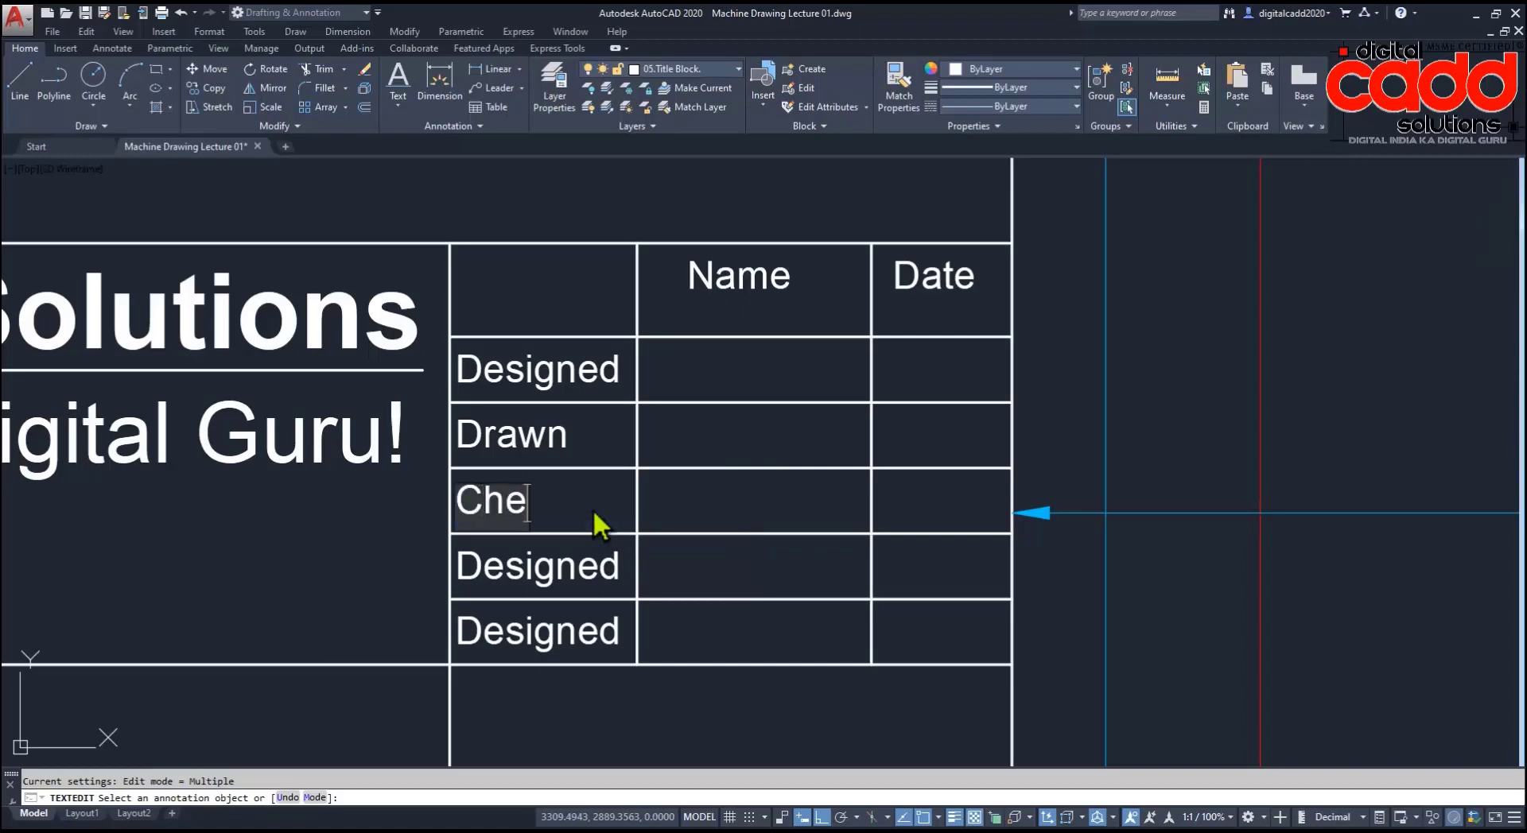
{"action": "type", "text": "ckedf"}
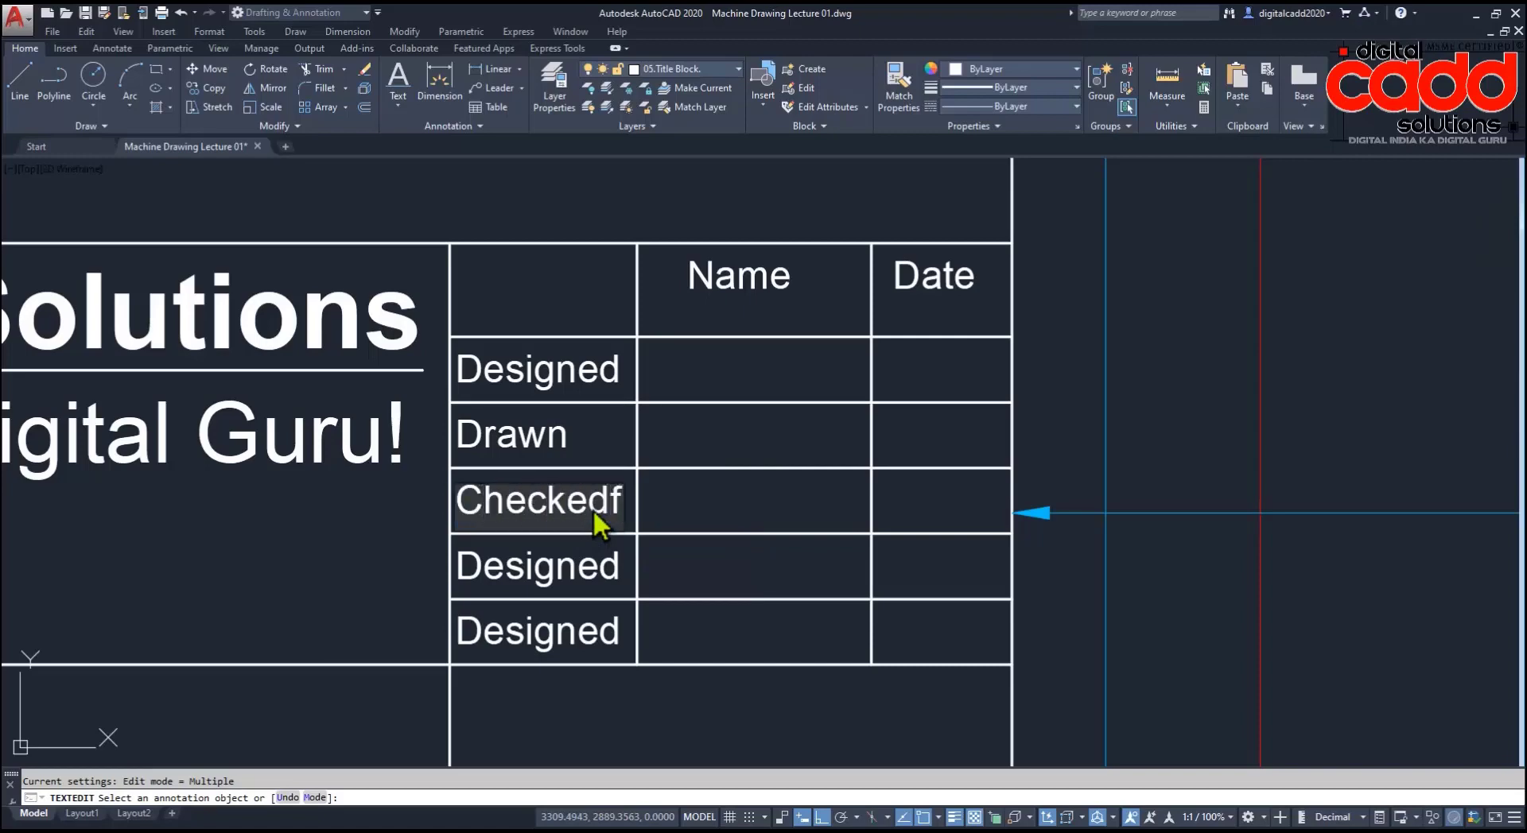
{"action": "key", "text": "BackSpace"}
{"action": "left_click", "coordinate": [817, 510]}
Step: Relabel the fourth and fifth rows as Aprved and Std., then end text editing
{"action": "left_click", "coordinate": [538, 571]}
{"action": "type", "text": "A"}
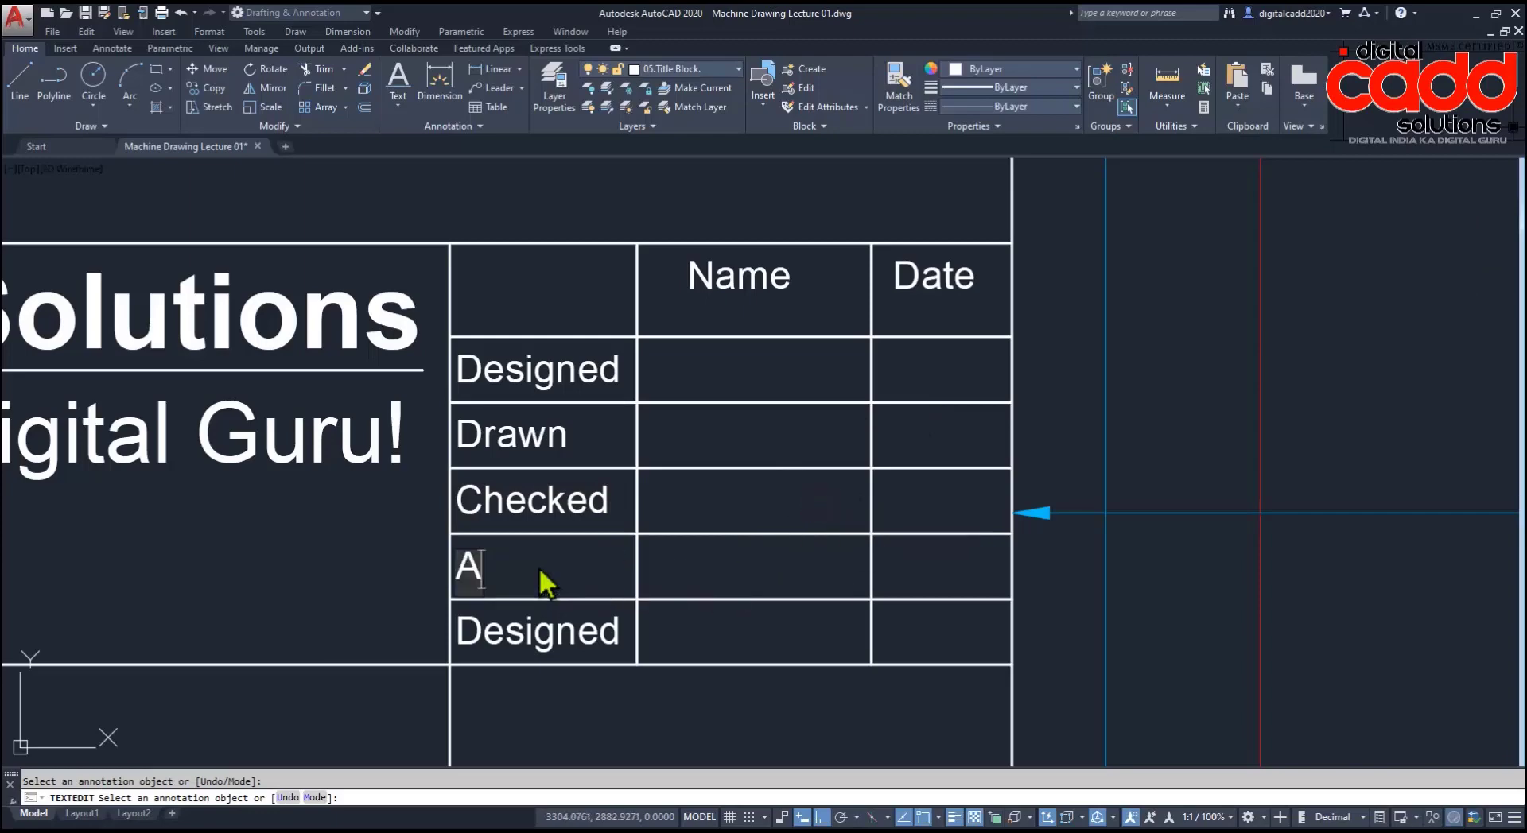
{"action": "type", "text": "ppv"}
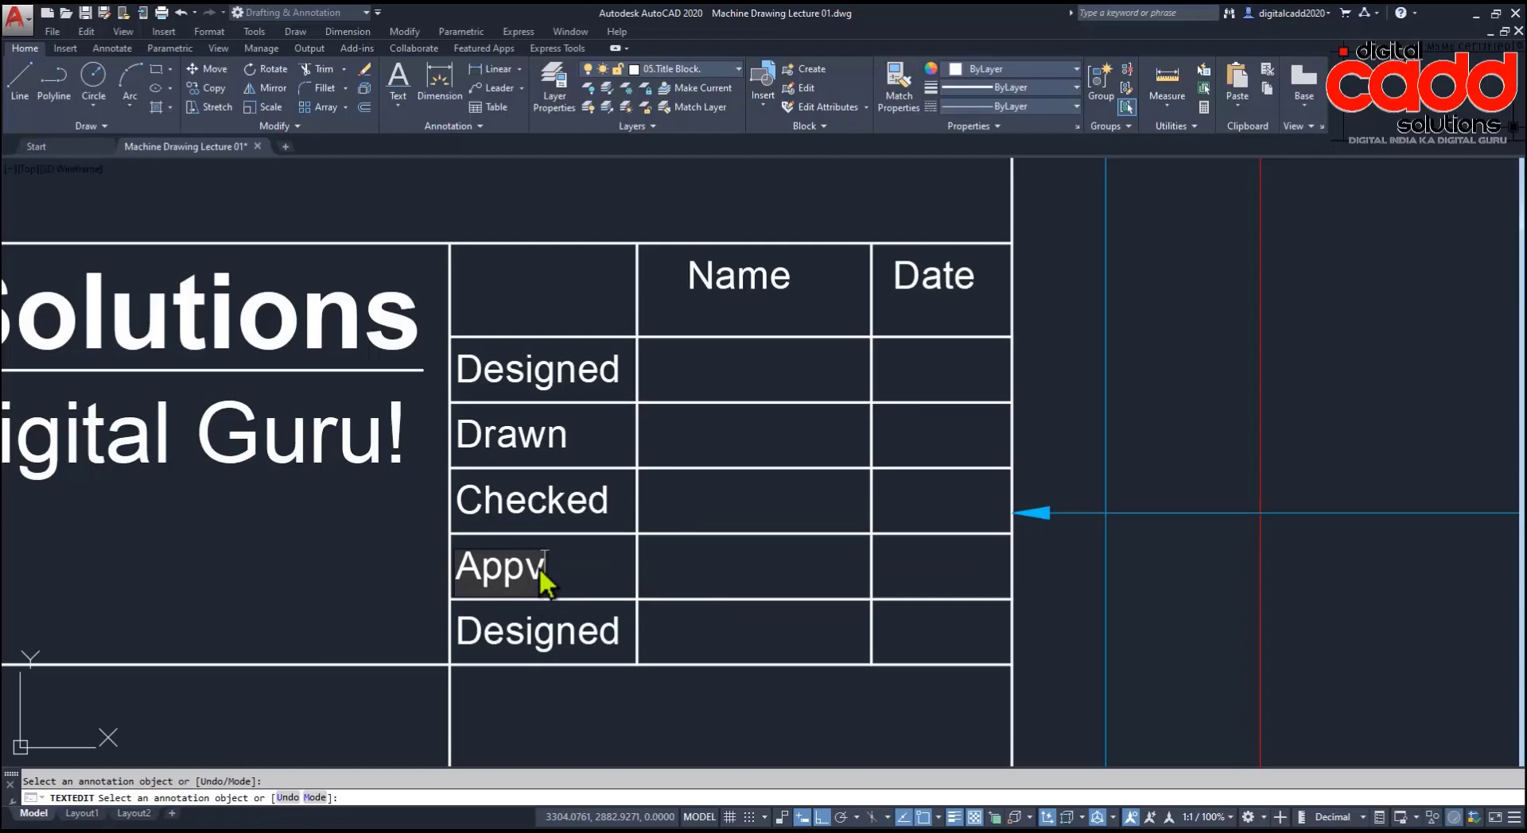
{"action": "type", "text": "ed"}
{"action": "key", "text": "Left"}
{"action": "key", "text": "Left"}
{"action": "key", "text": "Left"}
{"action": "key", "text": "BackSpace"}
{"action": "type", "text": "r"}
{"action": "left_click", "coordinate": [753, 566]}
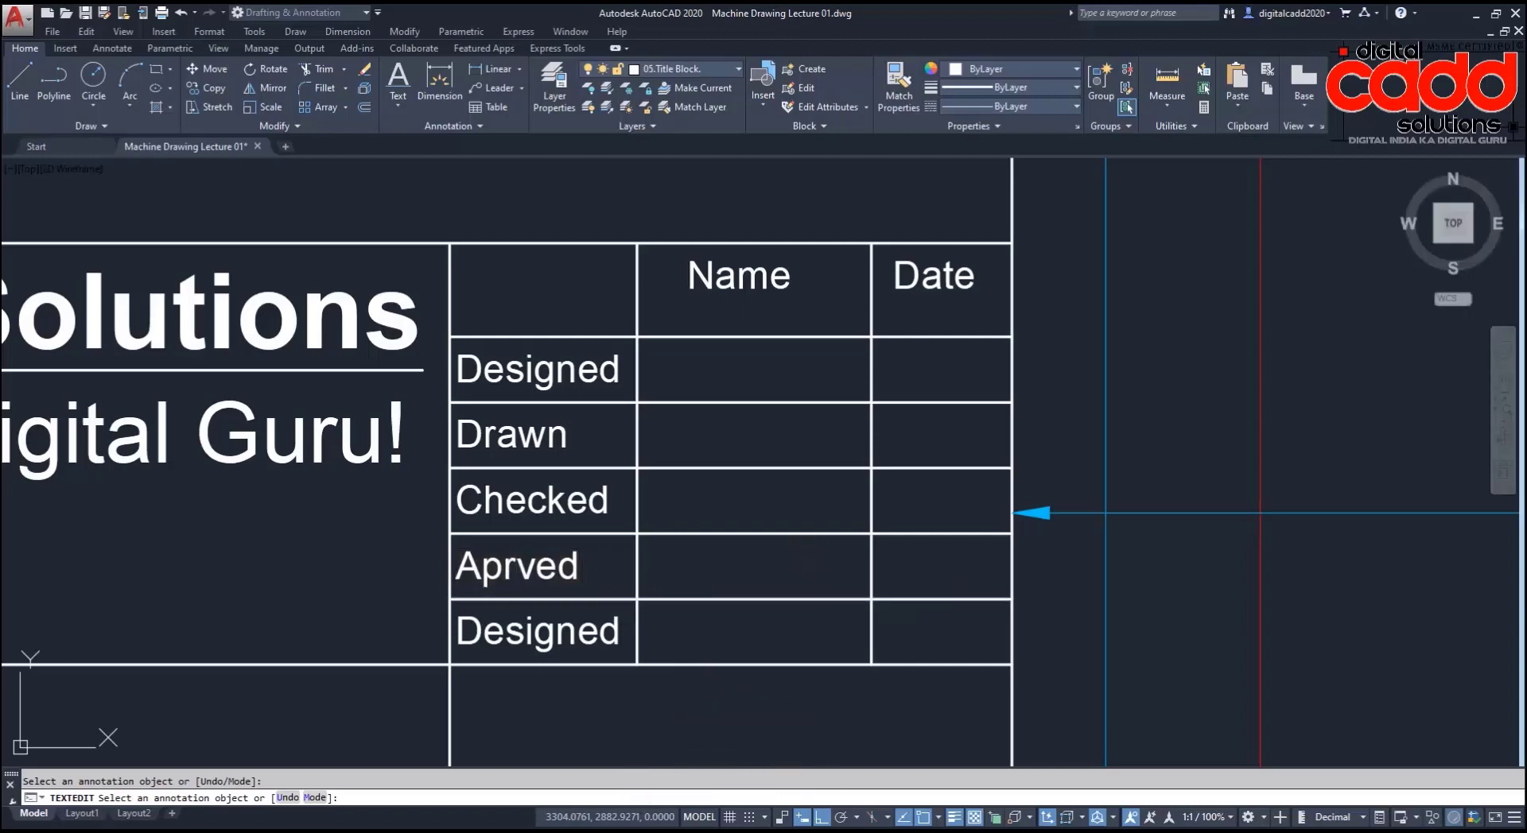
{"action": "key", "text": "alt+Tab"}
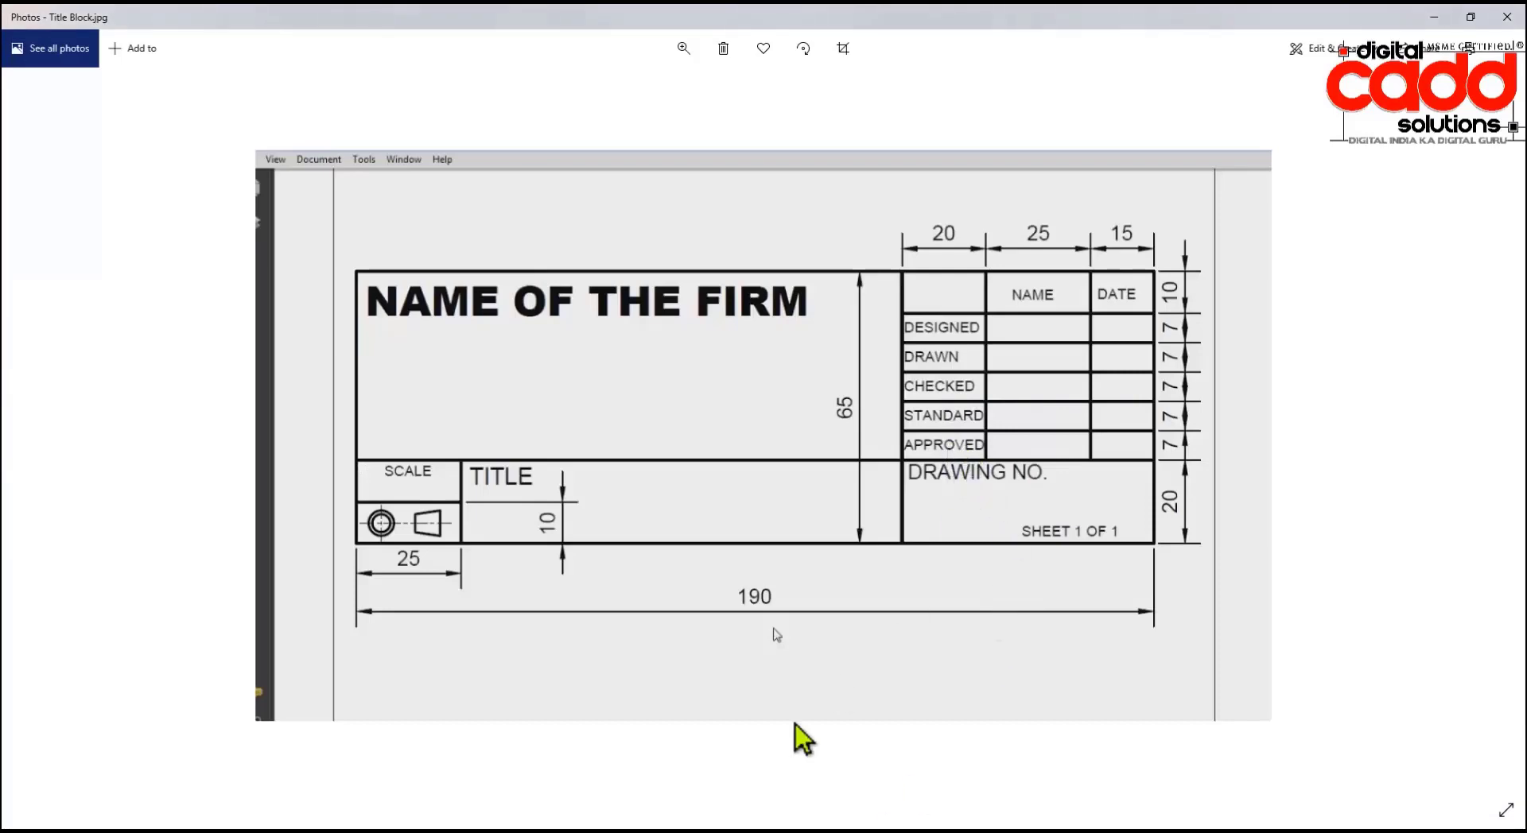
{"action": "key", "text": "alt+Tab"}
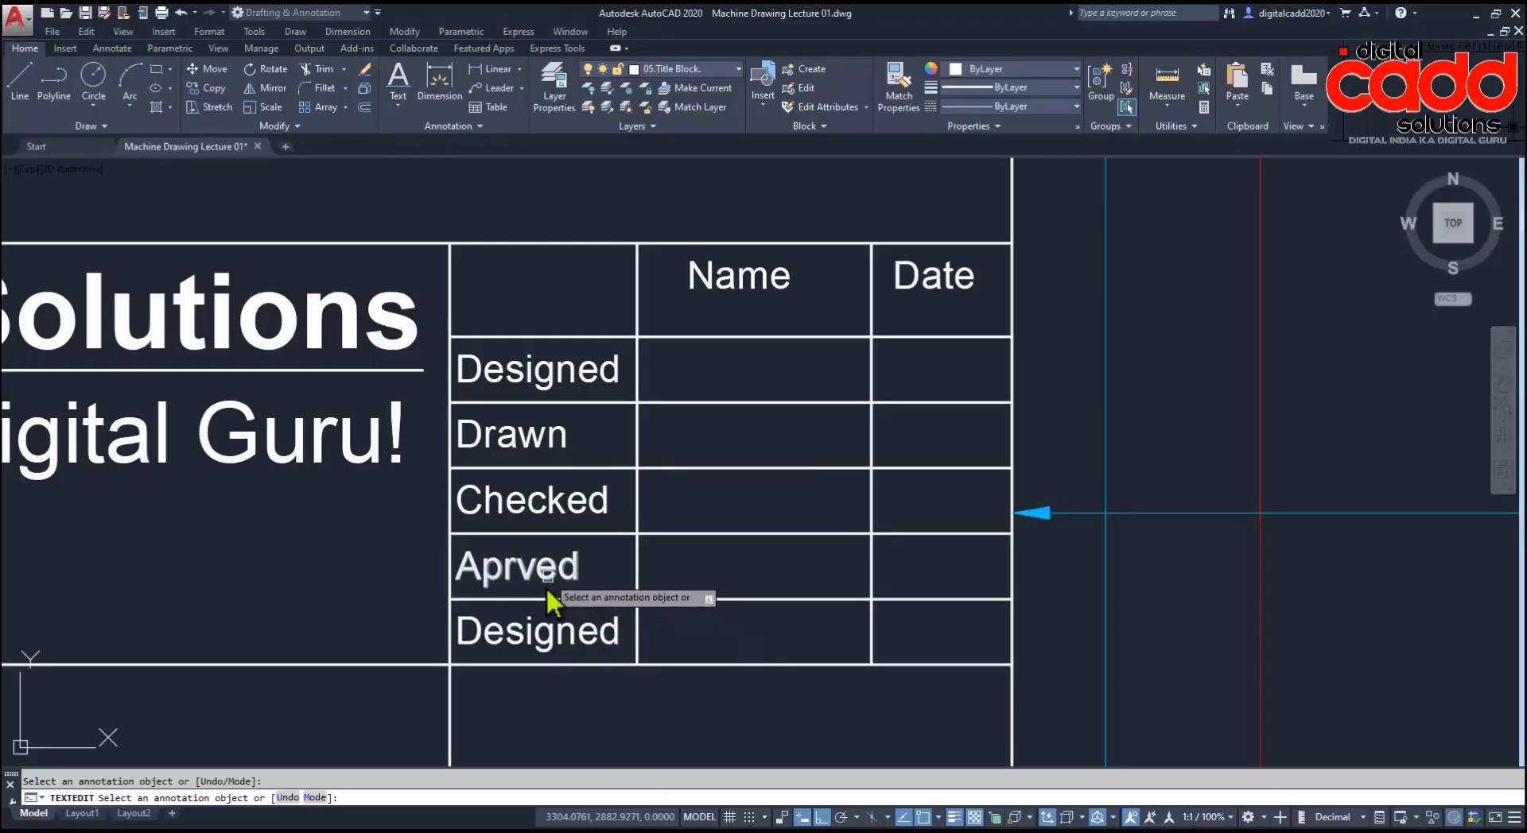
{"action": "left_click", "coordinate": [546, 637]}
{"action": "type", "text": "Std."}
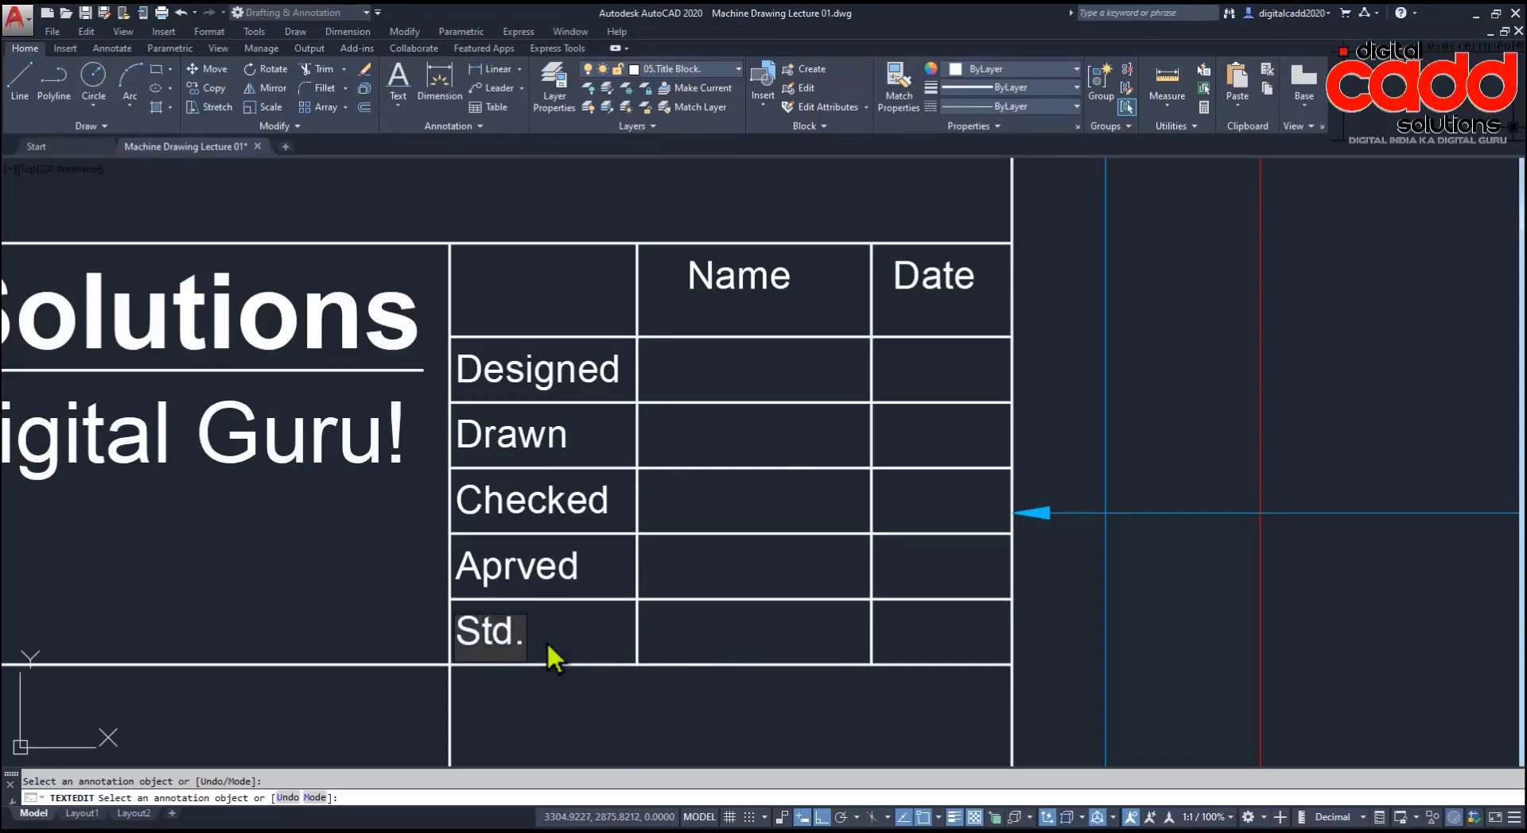
{"action": "left_click", "coordinate": [546, 641]}
{"action": "key", "text": "Escape"}
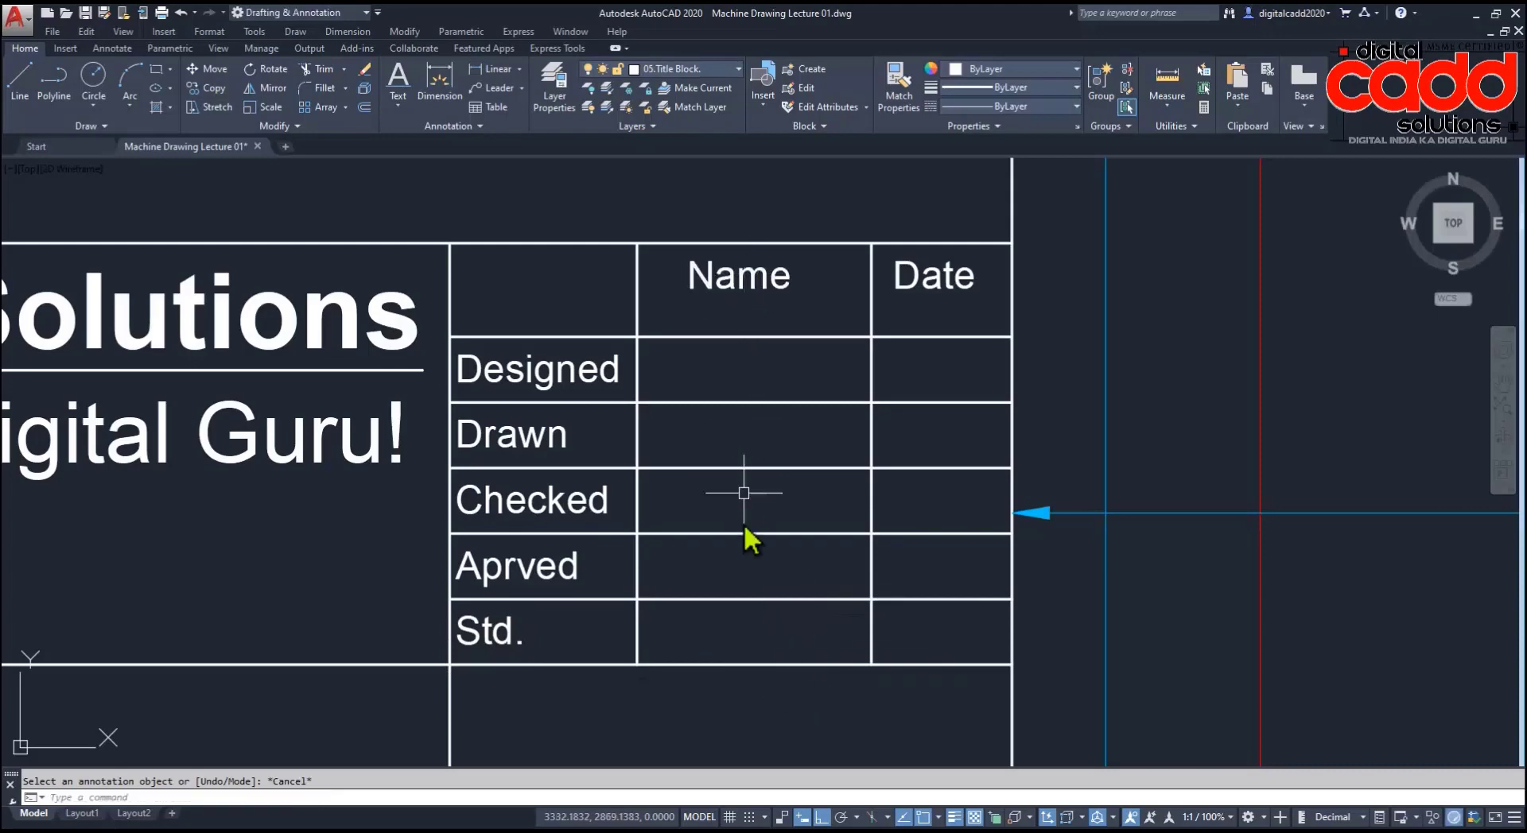
{"action": "scroll", "coordinate": [784, 630], "scroll_direction": "down", "scroll_amount": 4}
{"action": "middle_click_drag", "start_coordinate": [814, 593], "coordinate": [920, 477]}
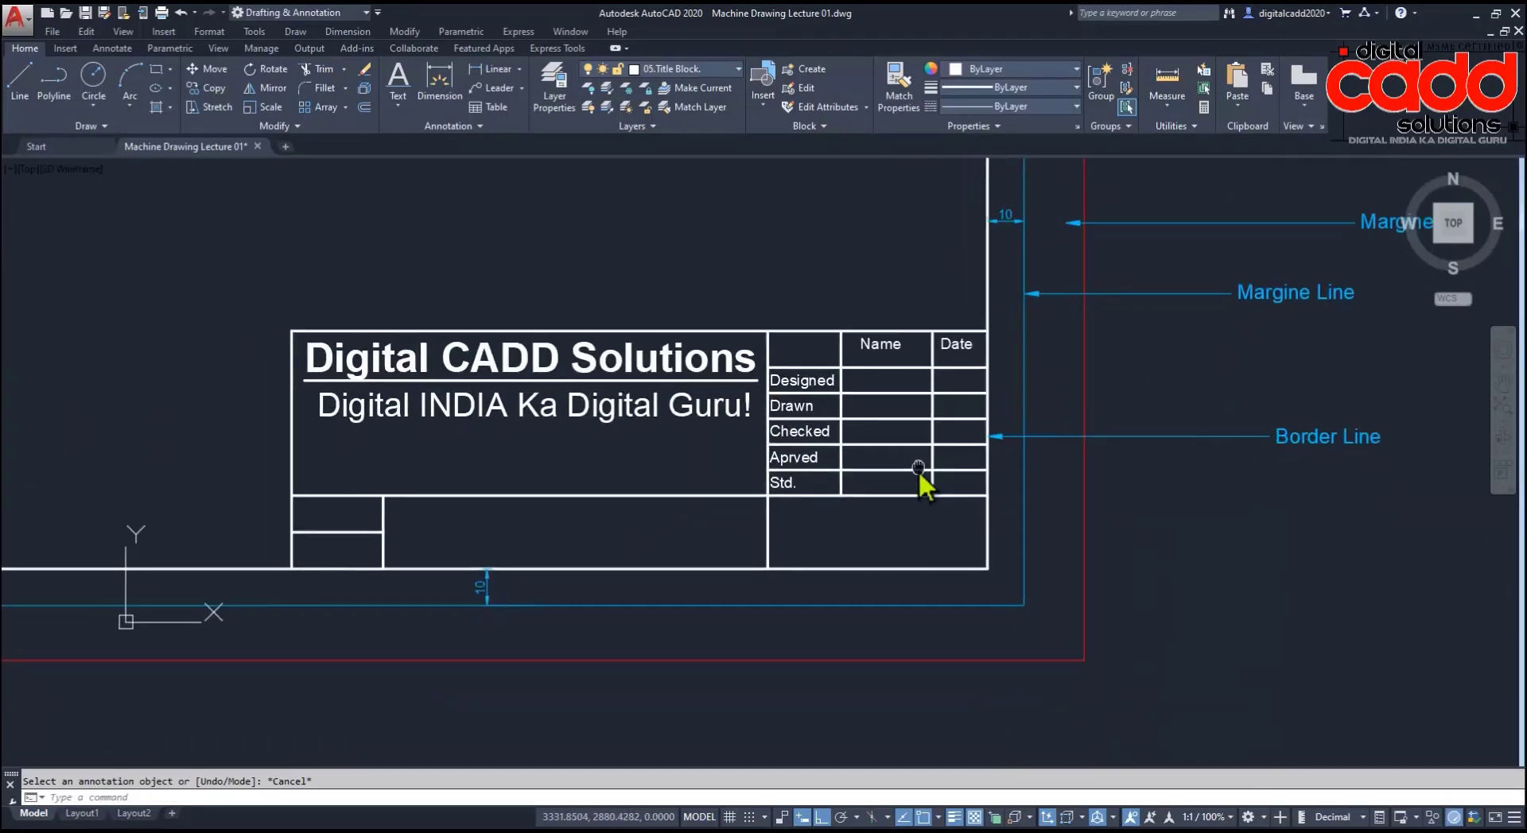
{"action": "scroll", "coordinate": [210, 550], "scroll_direction": "up", "scroll_amount": 2}
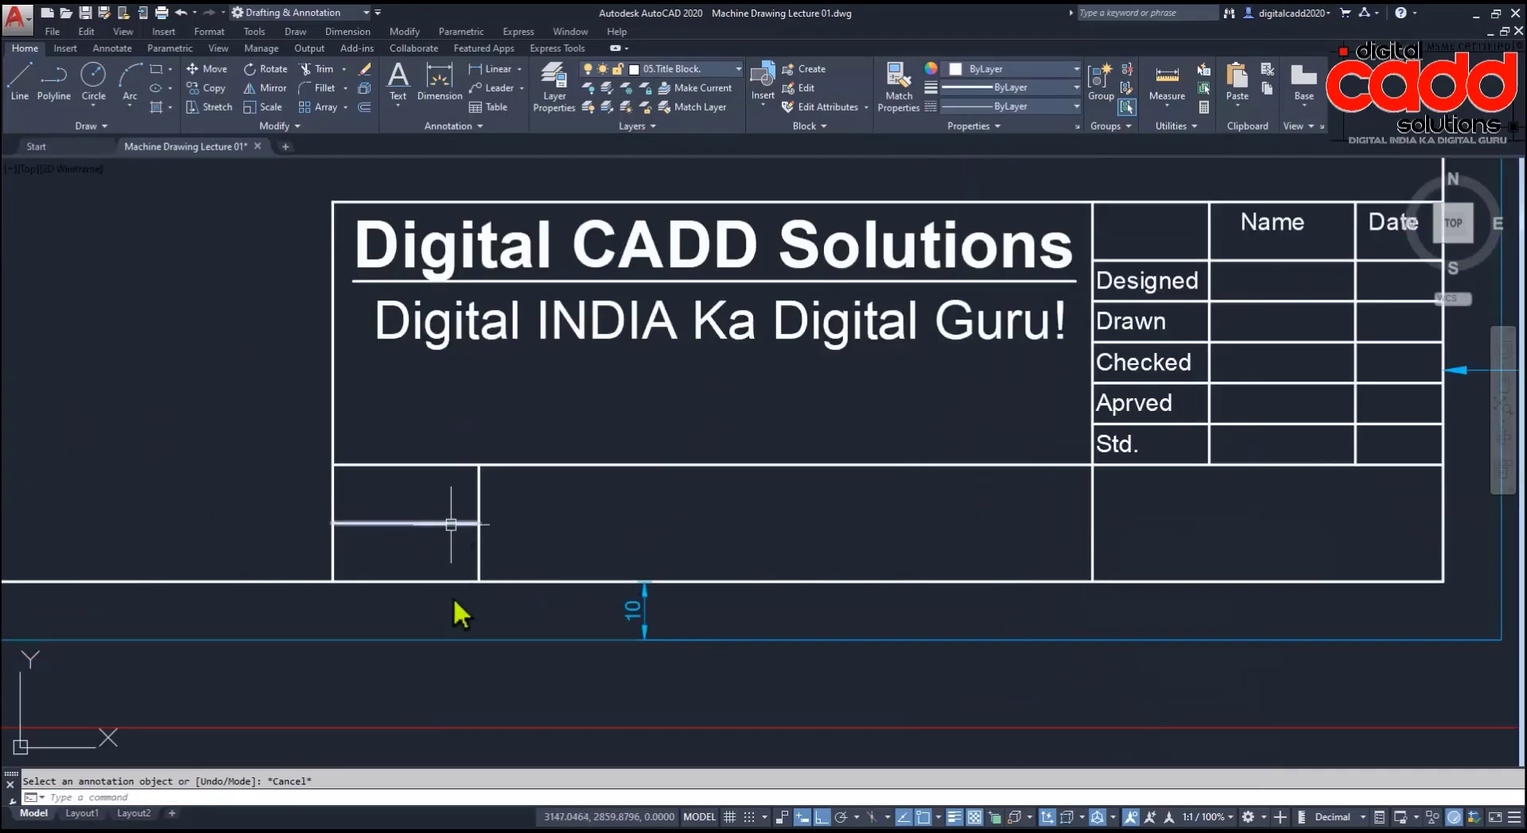
{"action": "key", "text": "alt+Tab"}
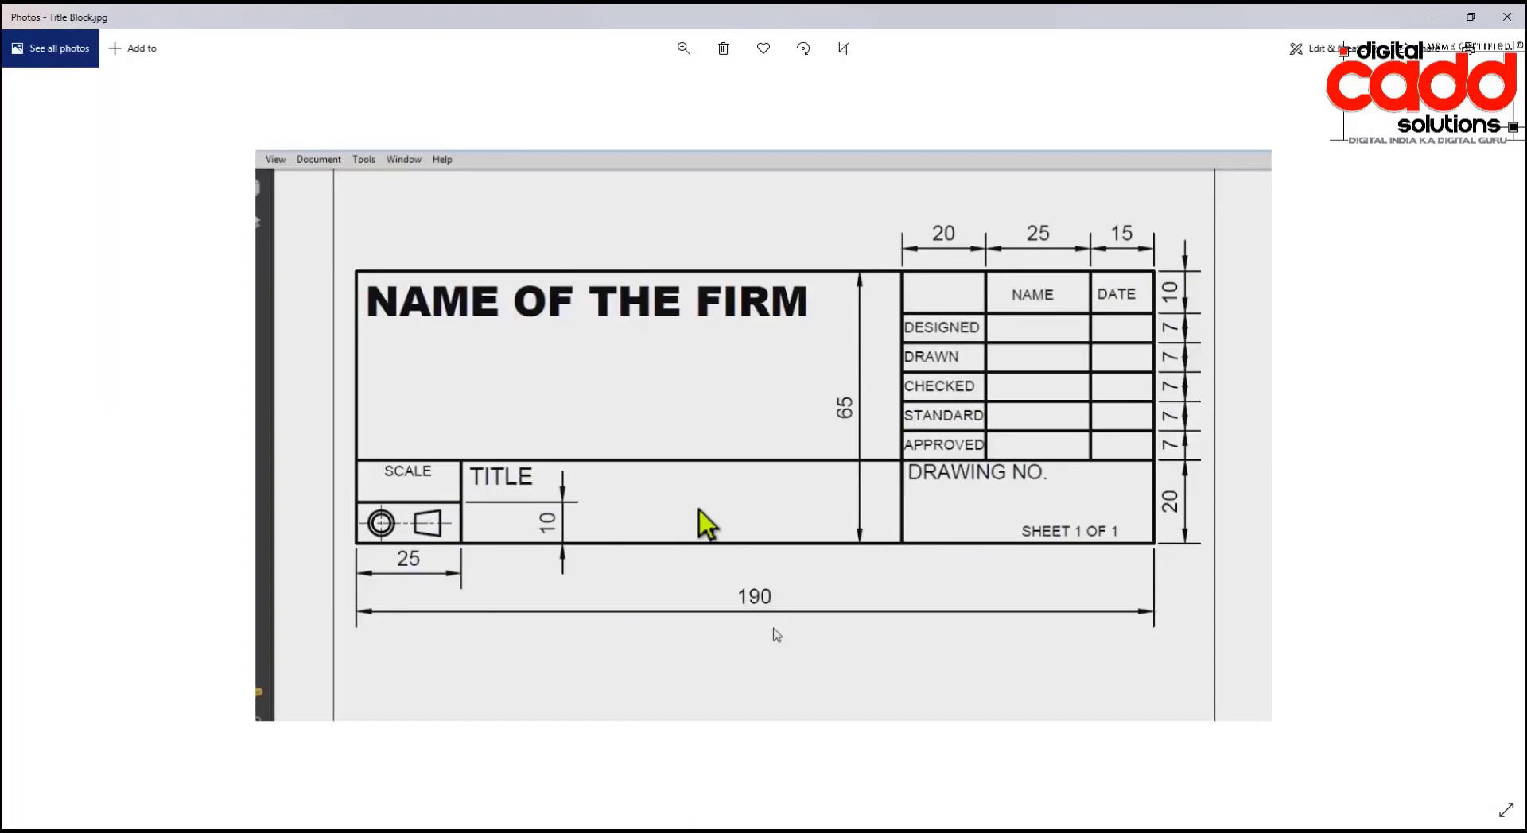
{"action": "key", "text": "alt+Tab"}
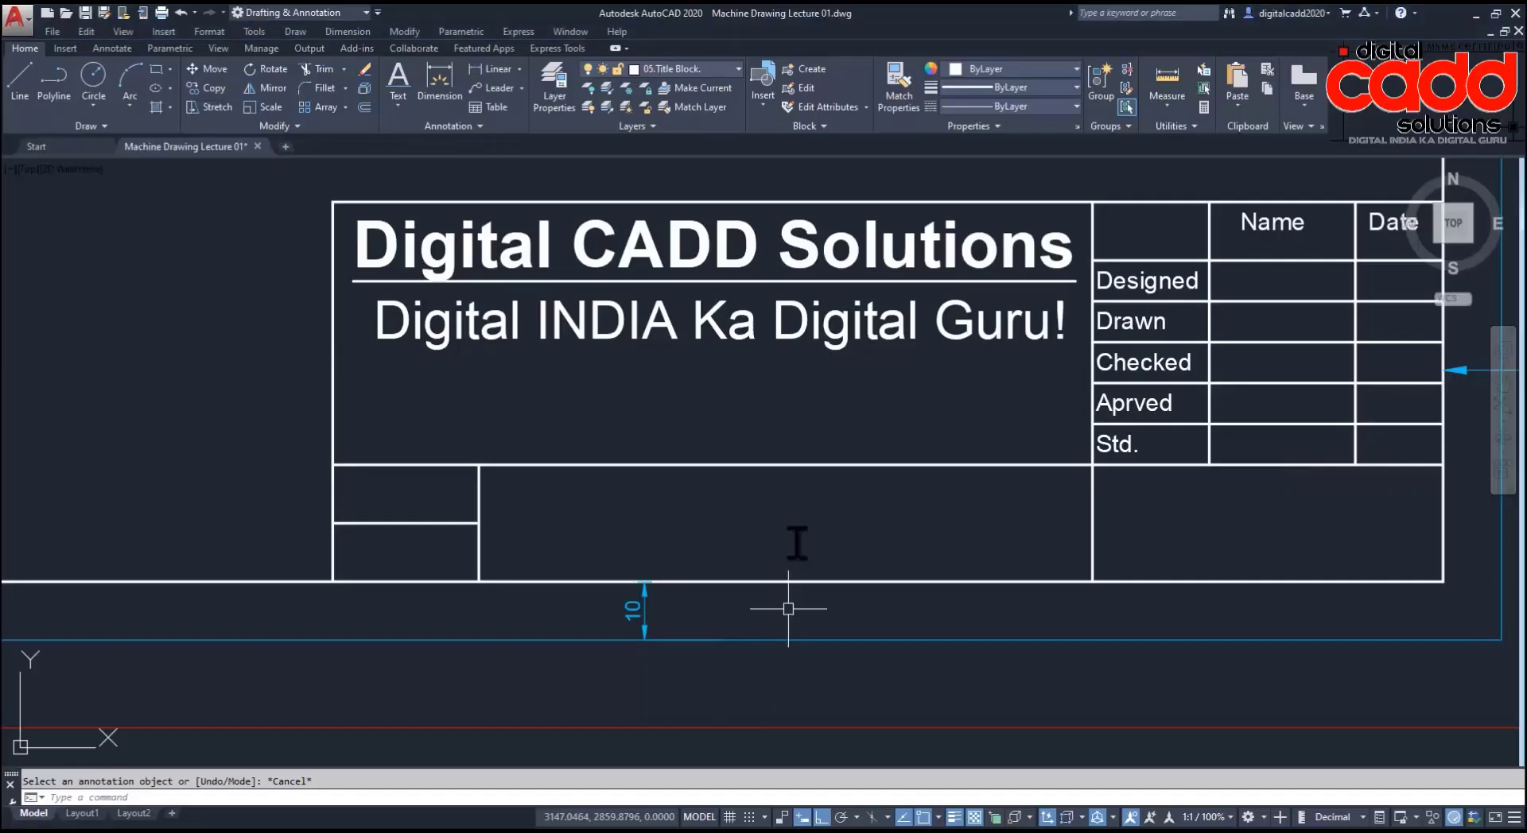
{"action": "scroll", "coordinate": [792, 509], "scroll_direction": "down", "scroll_amount": 3}
{"action": "scroll", "coordinate": [811, 430], "scroll_direction": "down", "scroll_amount": 2}
{"action": "middle_click_drag", "start_coordinate": [832, 382], "coordinate": [555, 436]}
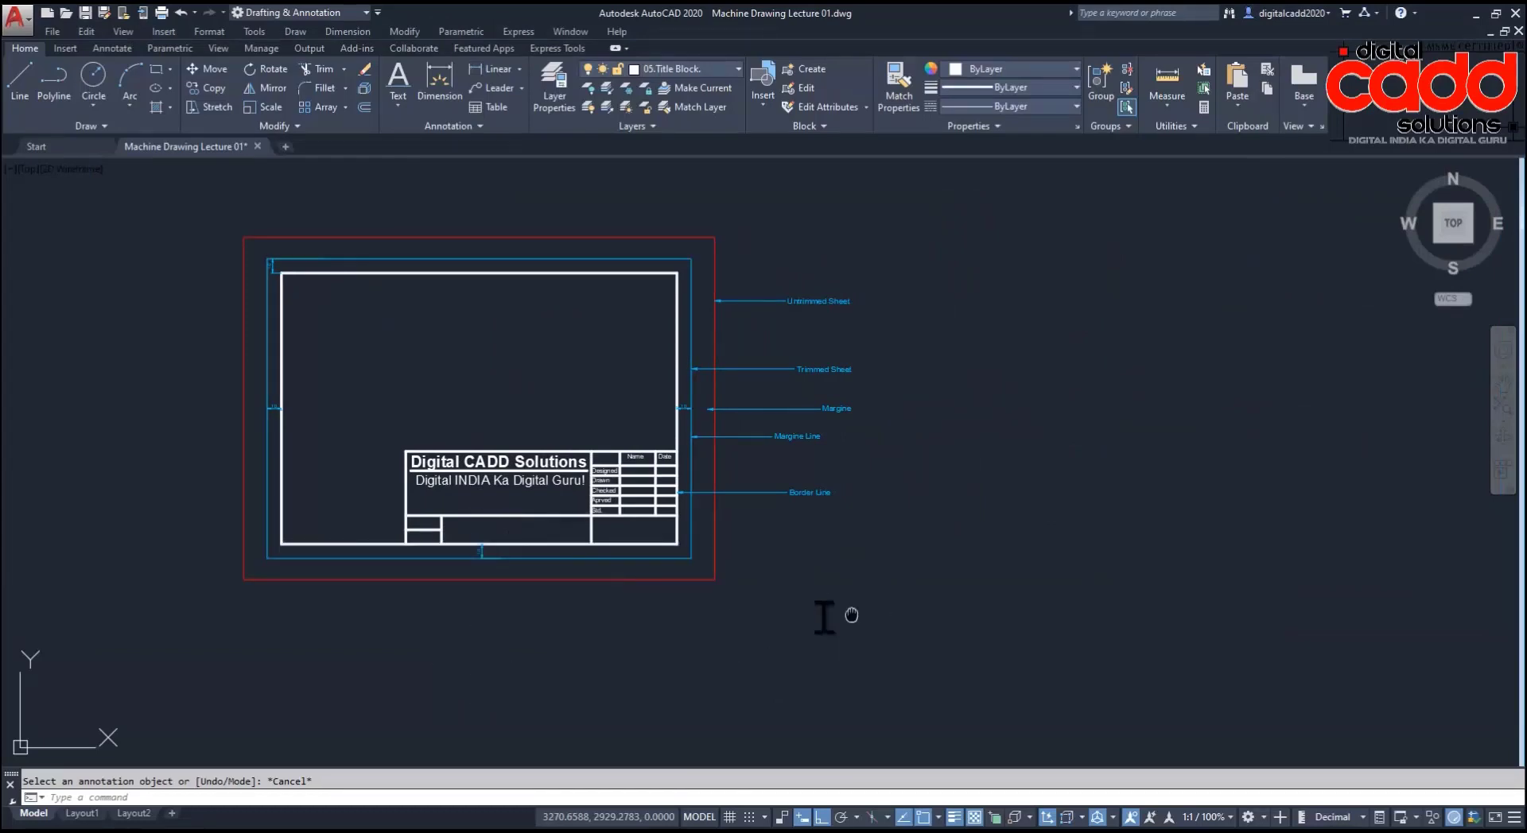
{"action": "middle_click_drag", "start_coordinate": [825, 617], "coordinate": [708, 621]}
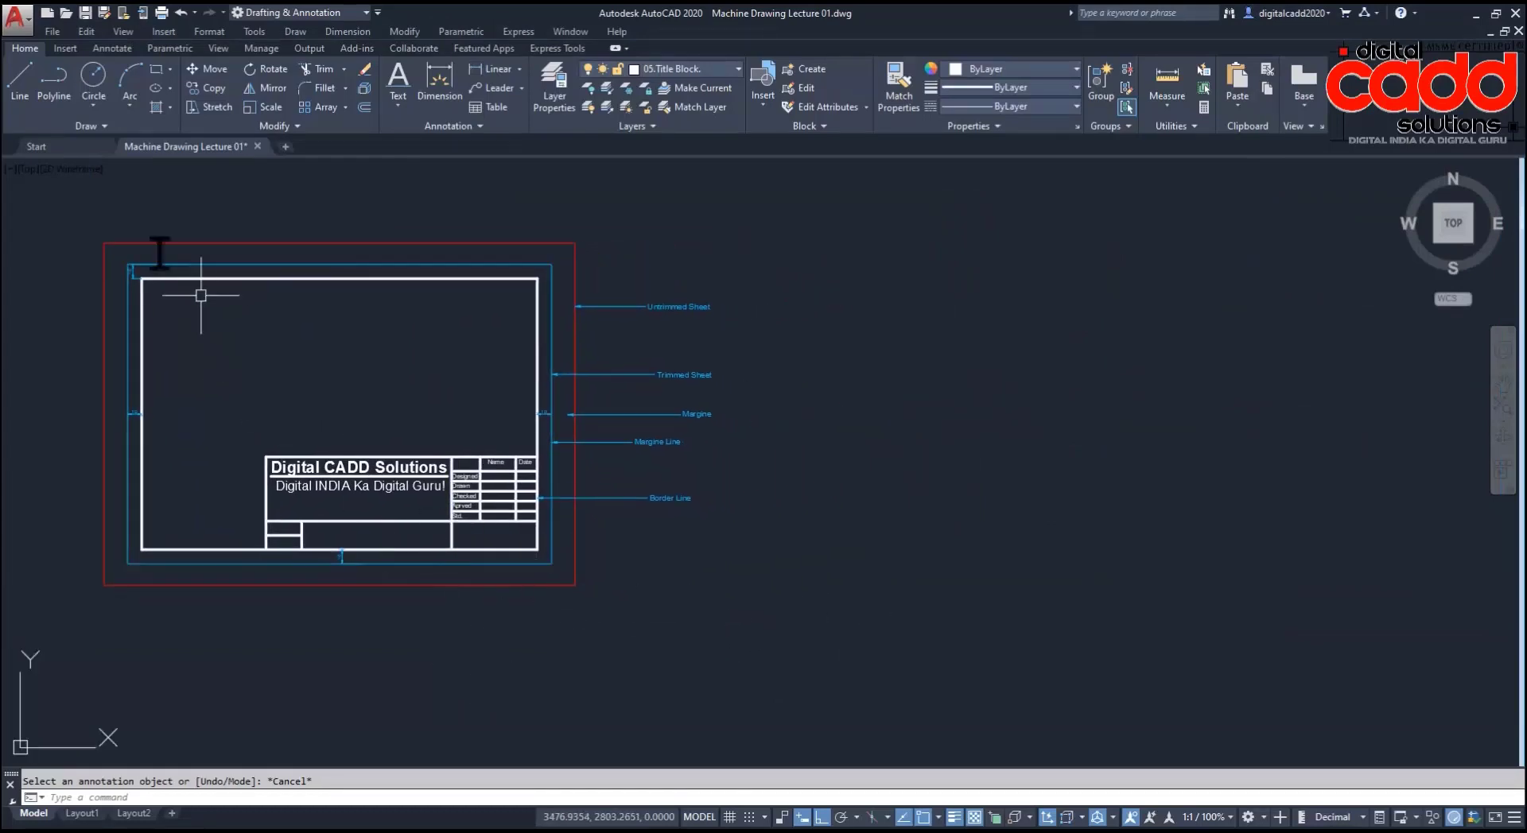
{"action": "left_click", "coordinate": [83, 221]}
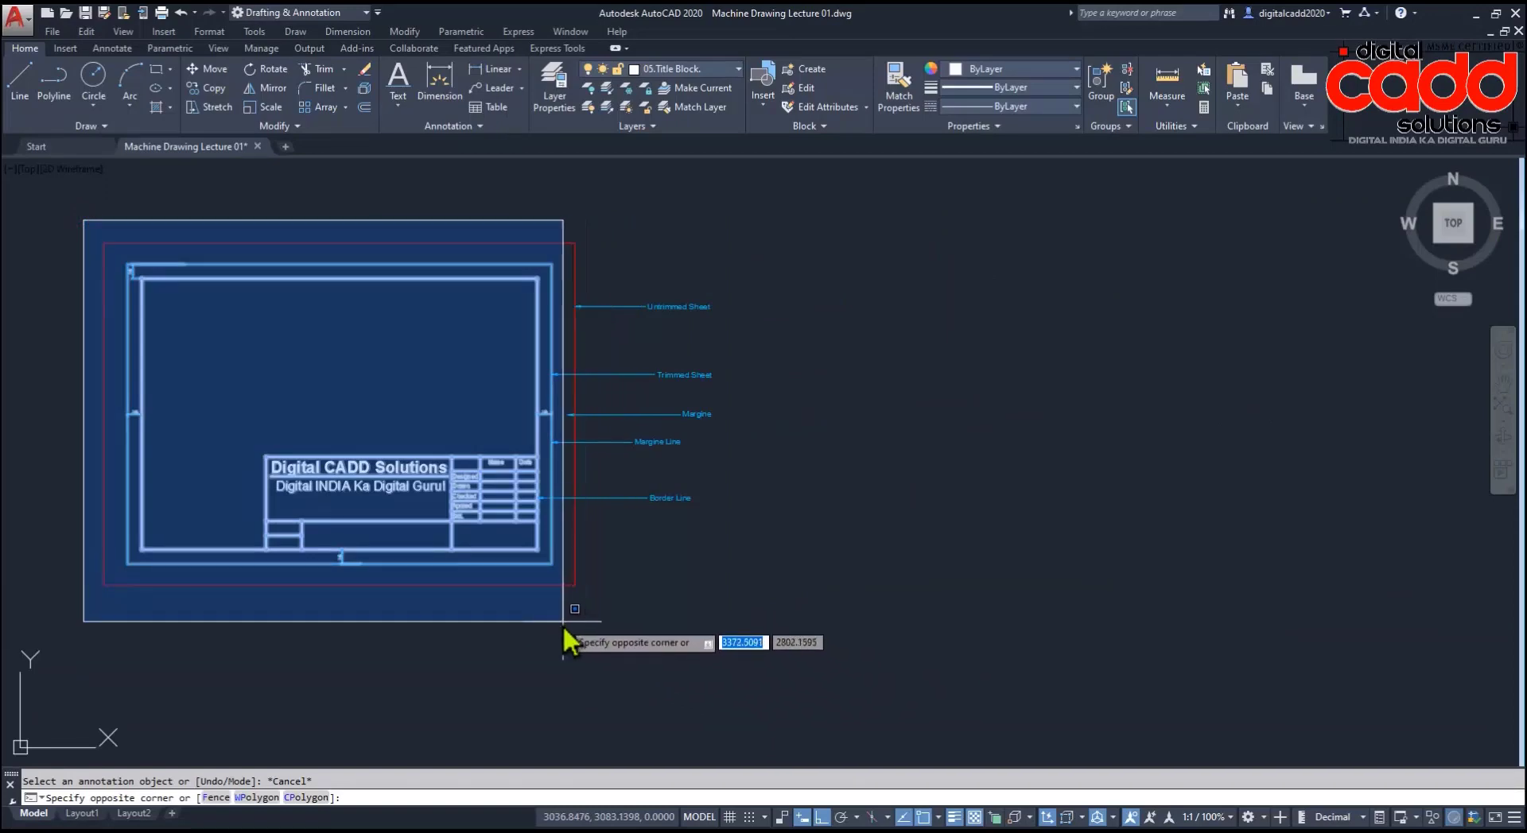
Step: Window-select the whole title-block sheet and copy it to the right
{"action": "key", "text": "Escape"}
{"action": "left_click", "coordinate": [115, 225]}
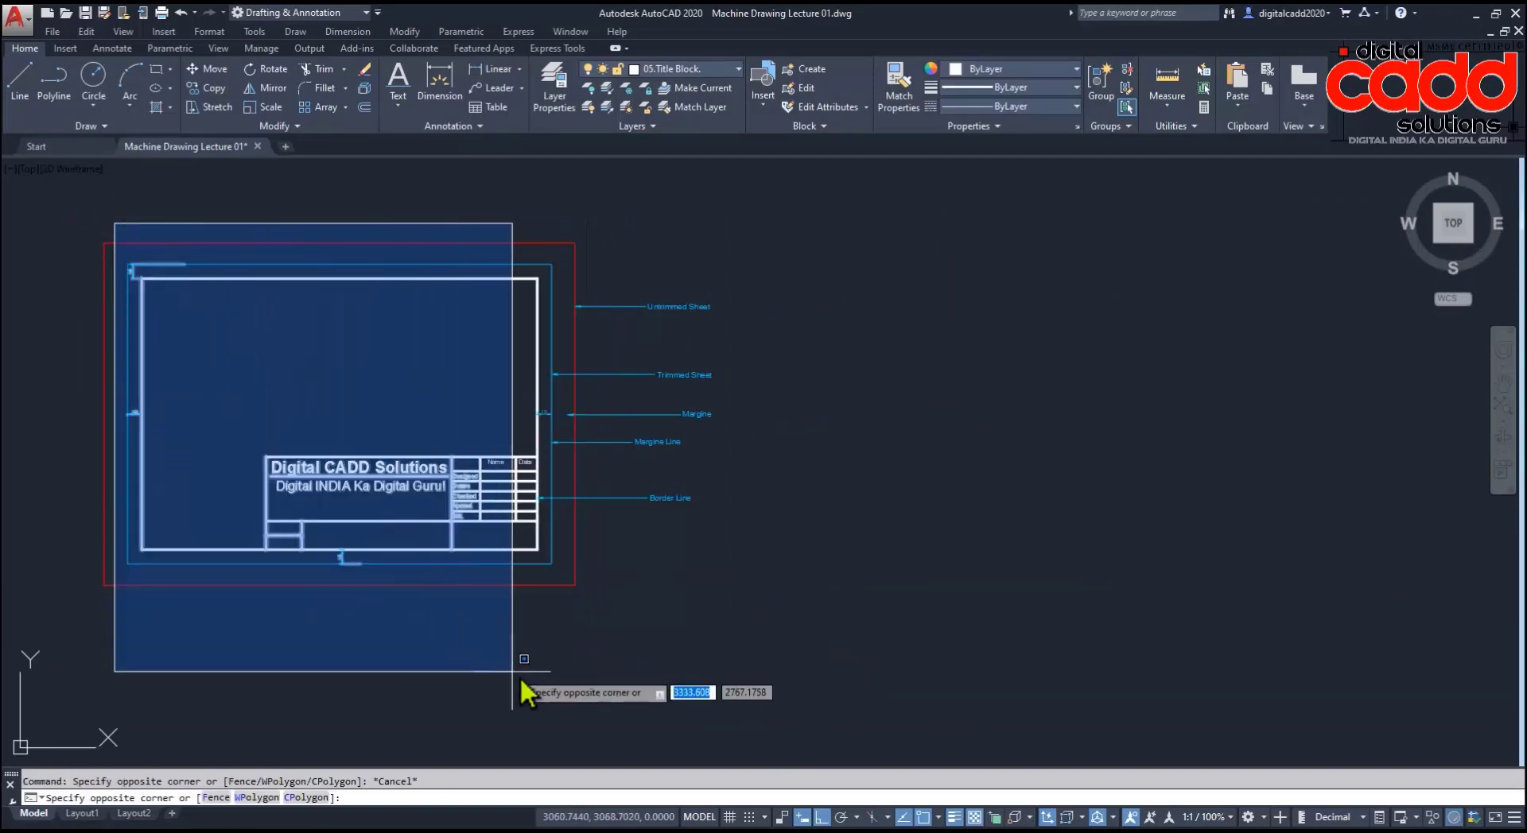
{"action": "left_click", "coordinate": [565, 675]}
{"action": "left_click", "coordinate": [199, 88]}
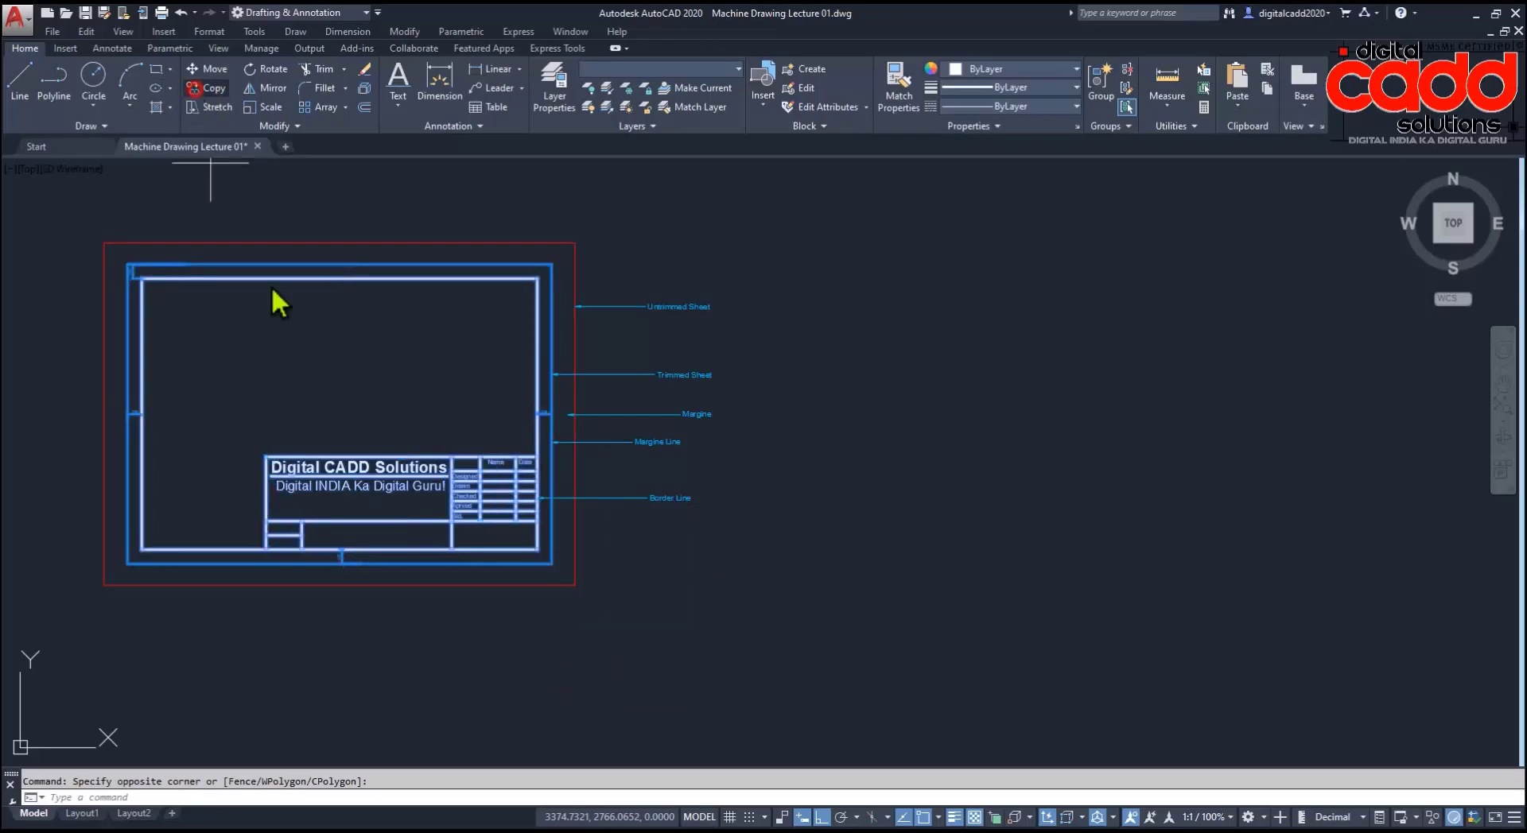
{"action": "left_click", "coordinate": [436, 658]}
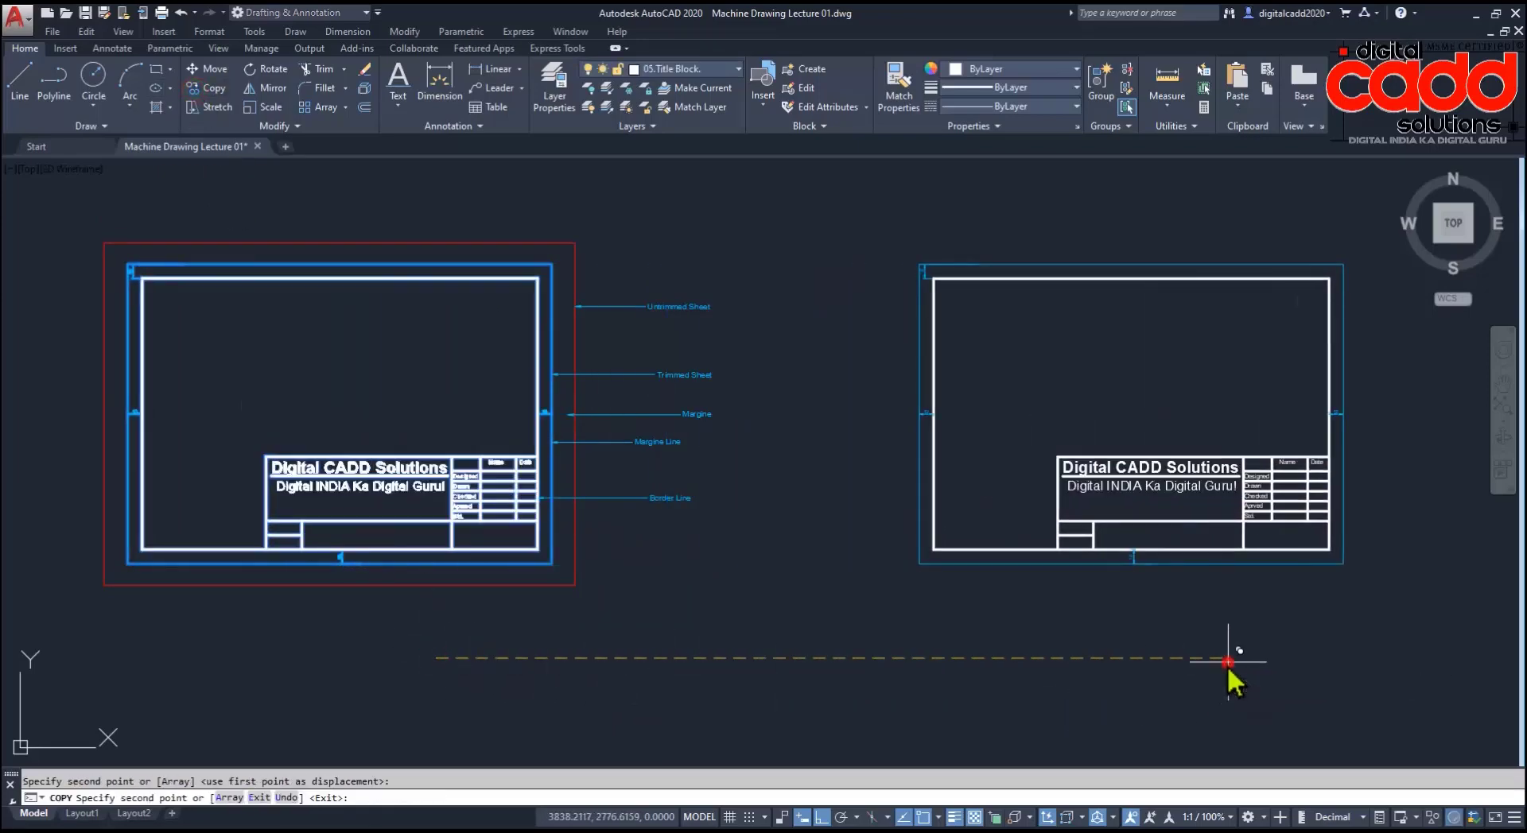
{"action": "left_click", "coordinate": [1225, 668]}
{"action": "middle_click_drag", "start_coordinate": [381, 582], "coordinate": [445, 610]}
Step: Add a multiline 'A4' label in the original sheet's upper-left area at text height 30
{"action": "type", "text": "t"}
{"action": "key", "text": "Return"}
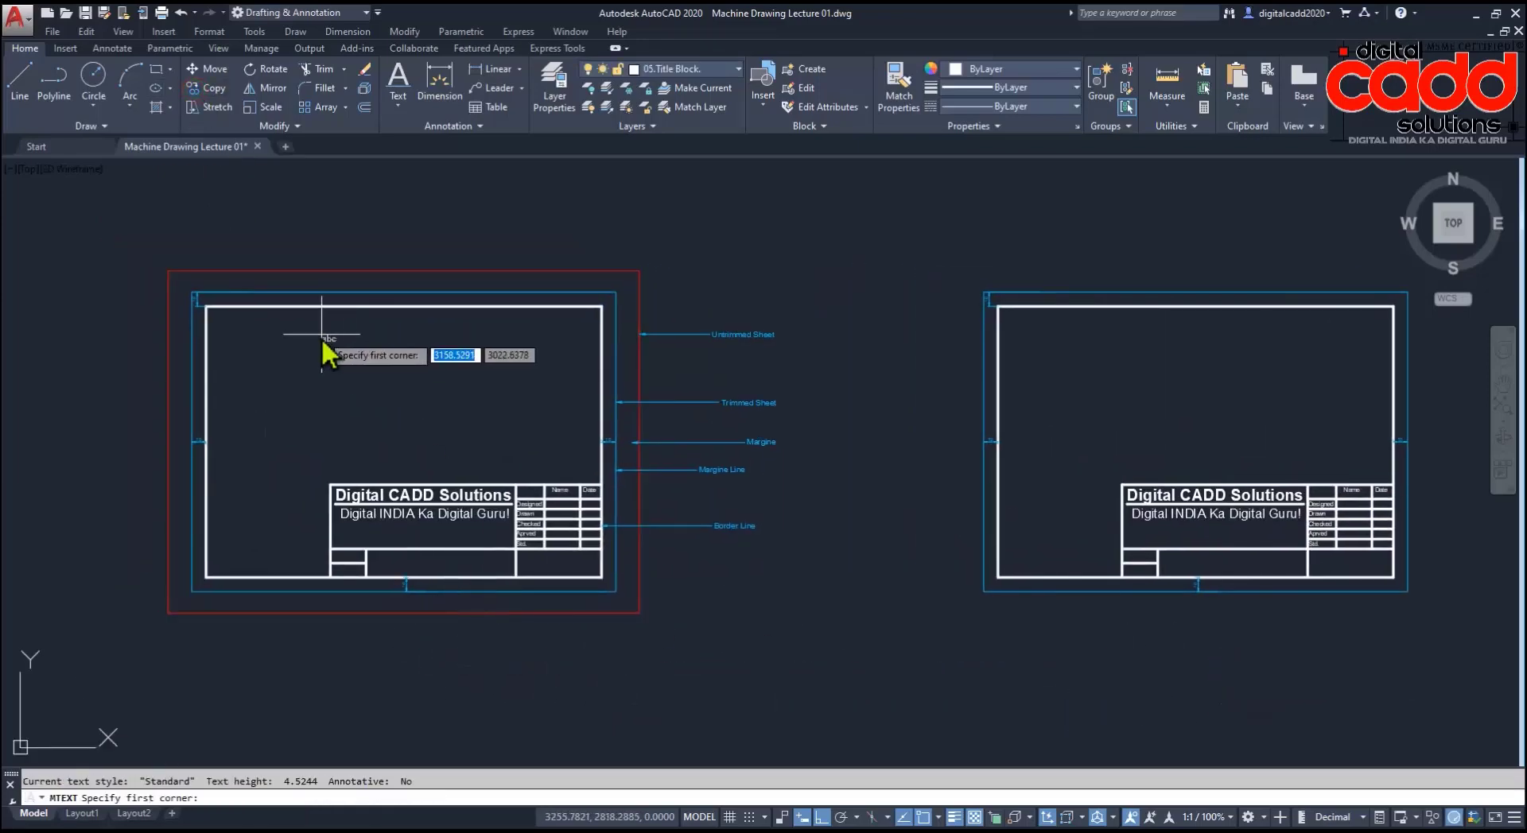
{"action": "left_click", "coordinate": [322, 338]}
{"action": "left_click", "coordinate": [450, 428]}
{"action": "type", "text": "A4"}
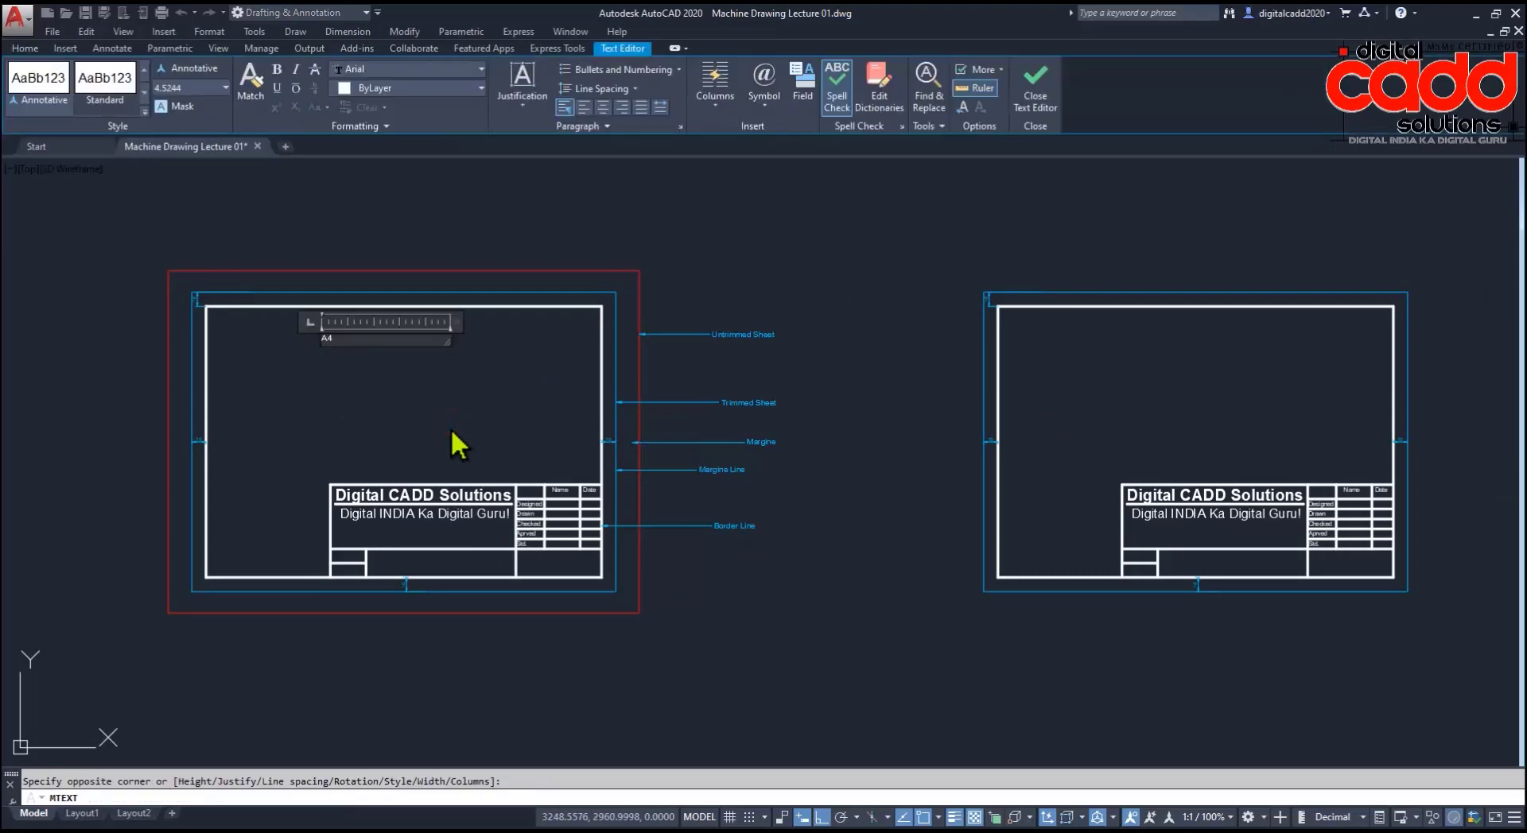
{"action": "key", "text": "ctrl+a"}
{"action": "type", "text": "0"}
{"action": "key", "text": "Return"}
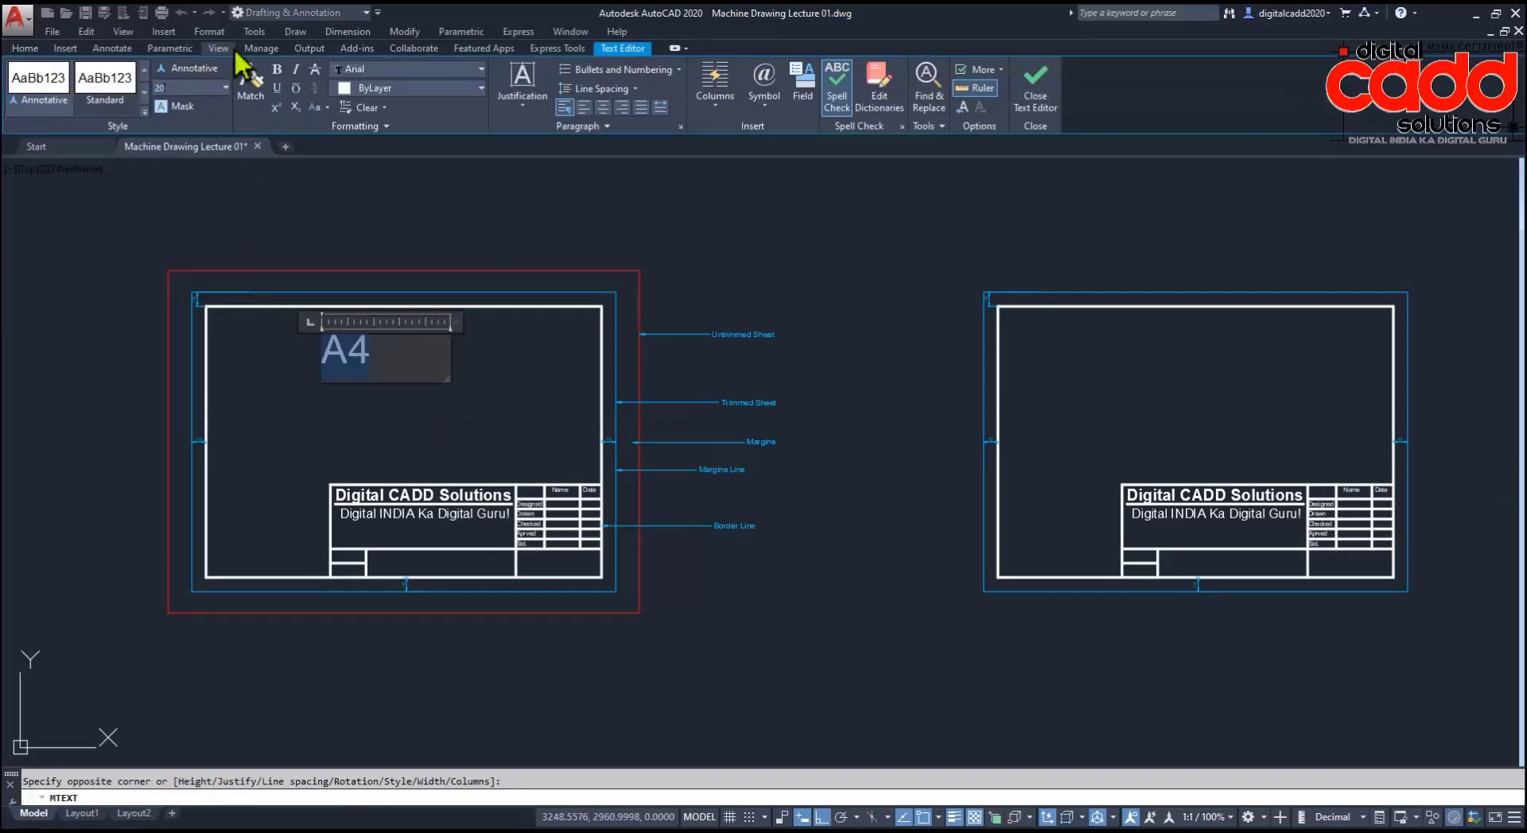
{"action": "left_click", "coordinate": [192, 90]}
{"action": "type", "text": "30"}
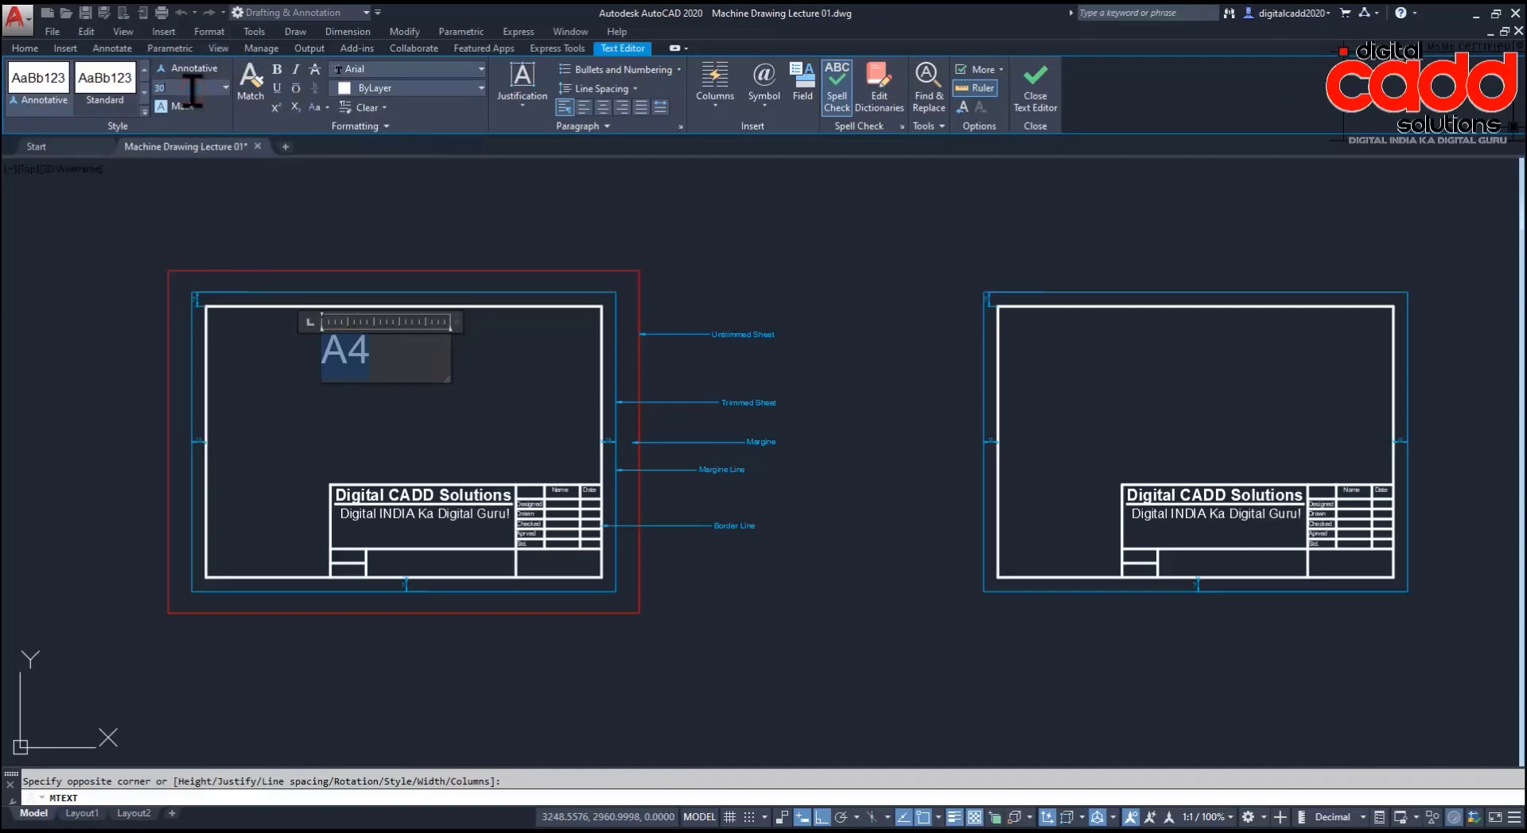
{"action": "key", "text": "Return"}
{"action": "left_click", "coordinate": [915, 265]}
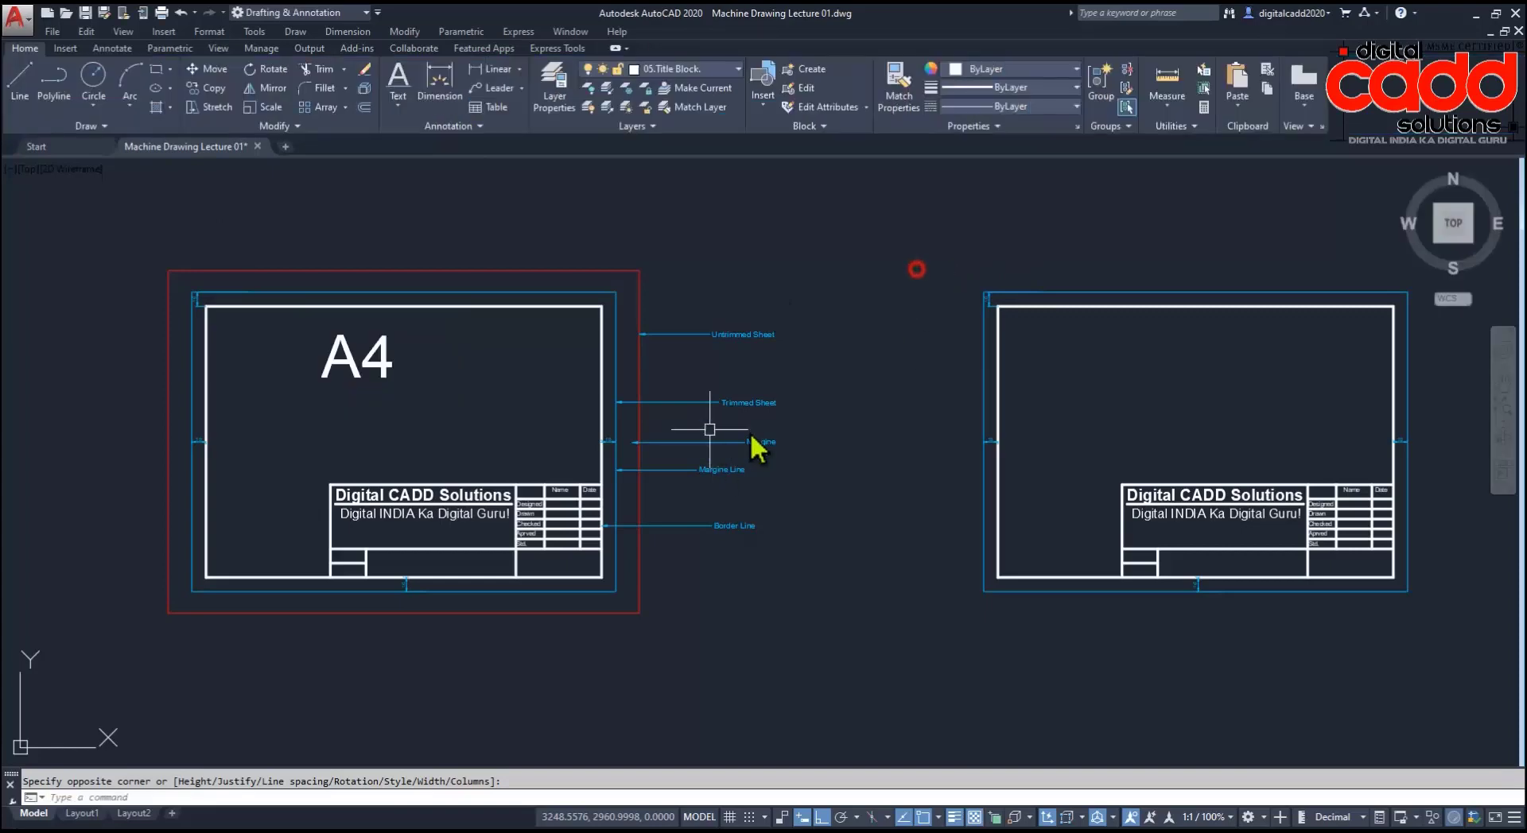
{"action": "middle_click_drag", "start_coordinate": [860, 570], "coordinate": [507, 556]}
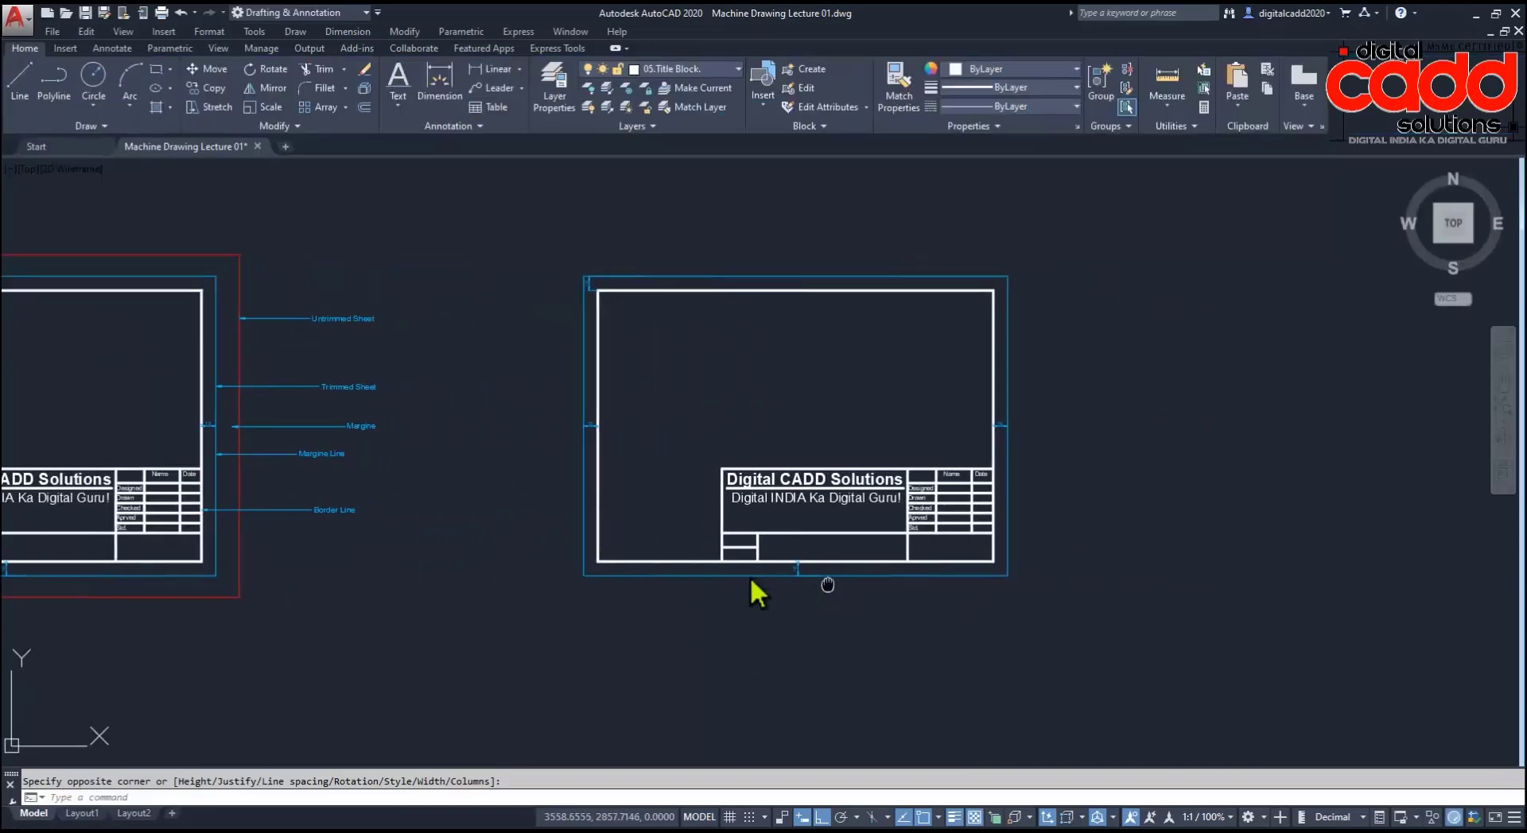
Step: Pan to the copied sheet, clear the selection, and switch to Title Block.jpg in Photos
{"action": "middle_click_drag", "start_coordinate": [750, 576], "coordinate": [623, 568]}
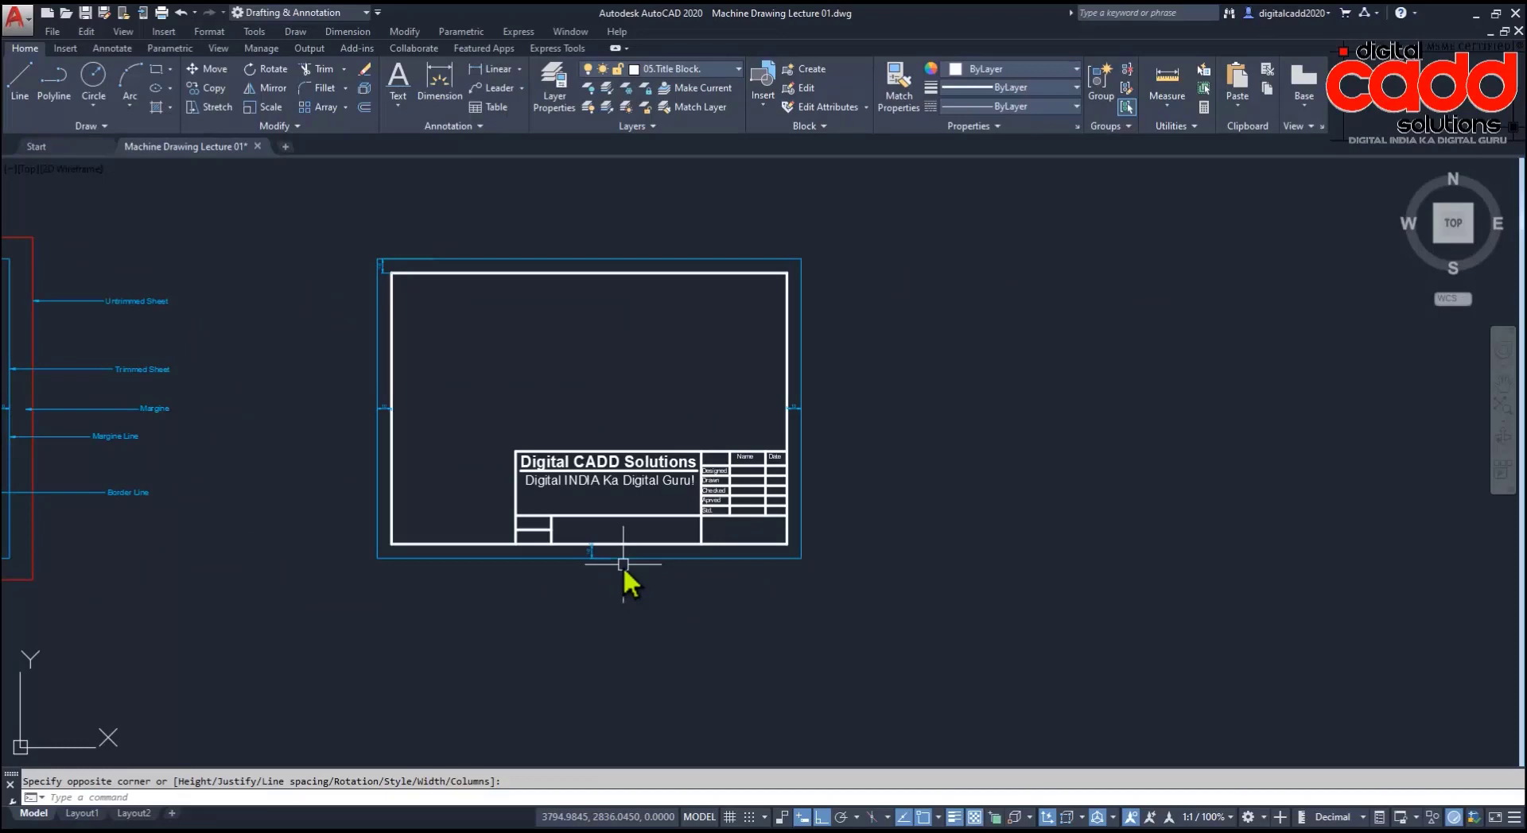
{"action": "middle_click_drag", "start_coordinate": [670, 523], "coordinate": [777, 573]}
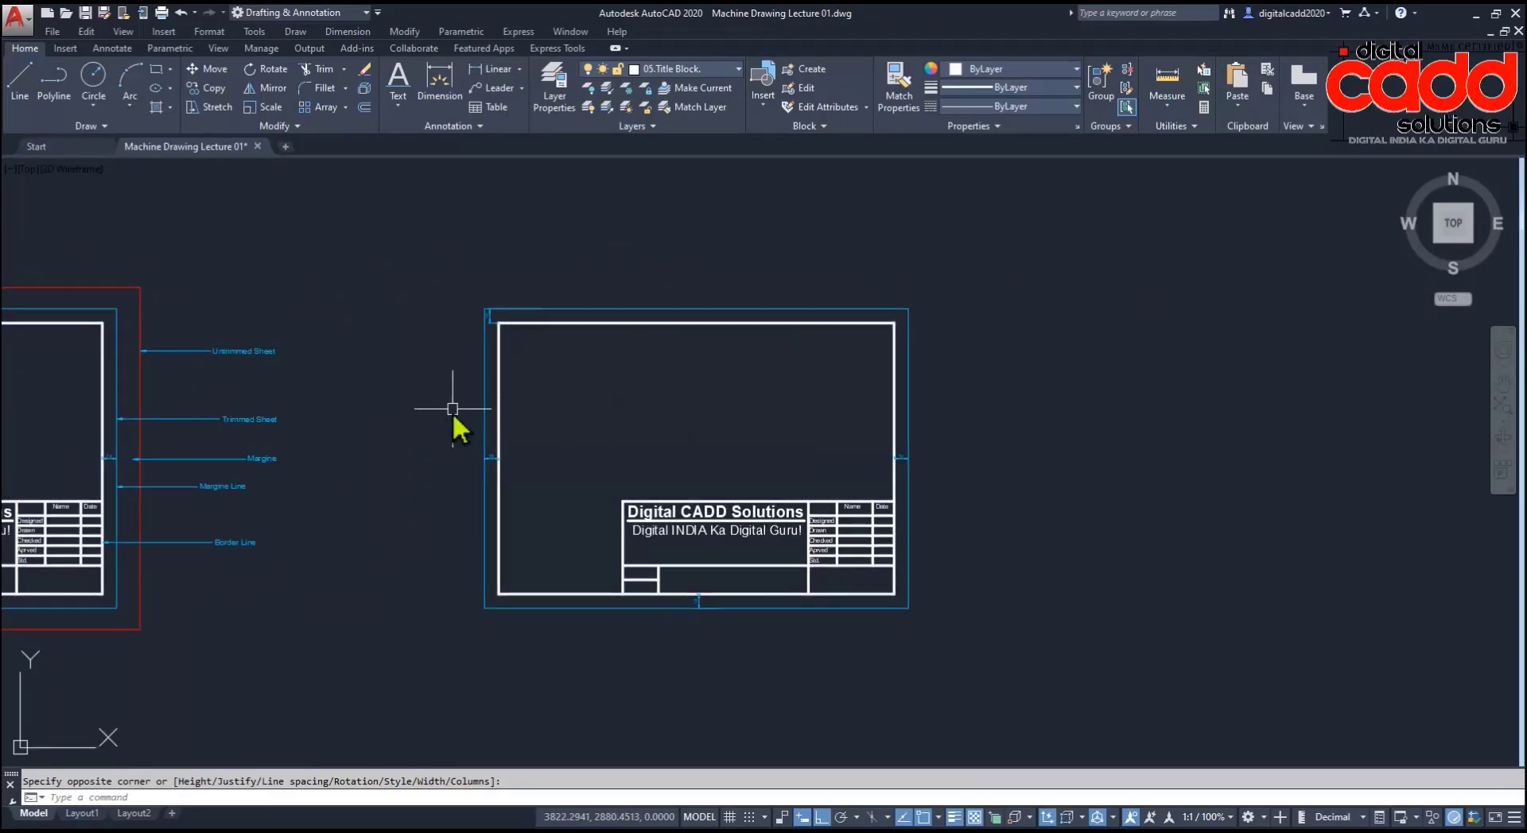
{"action": "middle_click_drag", "start_coordinate": [453, 409], "coordinate": [507, 374]}
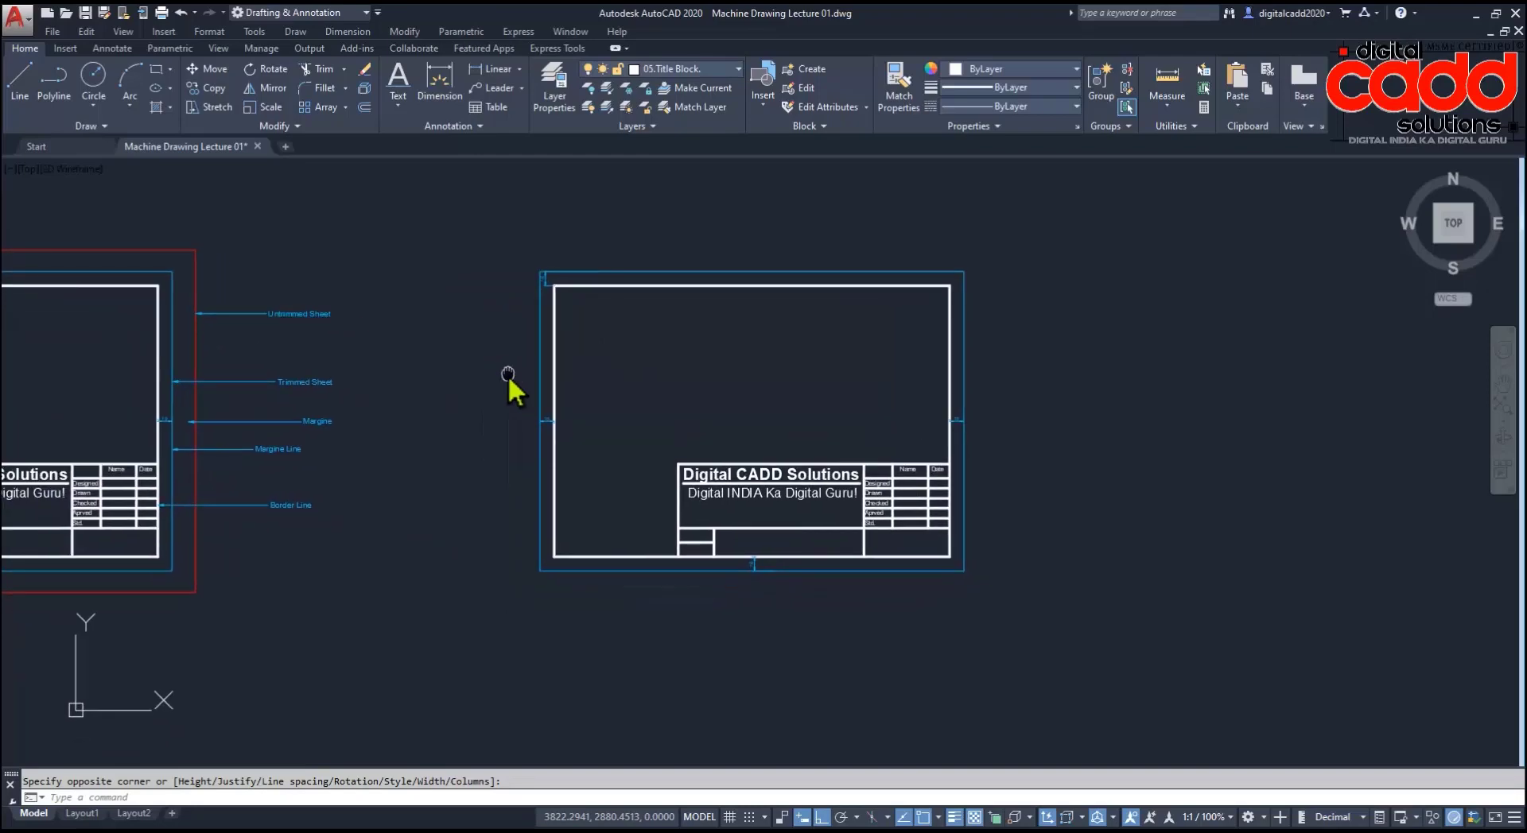
{"action": "middle_click_drag", "start_coordinate": [509, 375], "coordinate": [540, 374]}
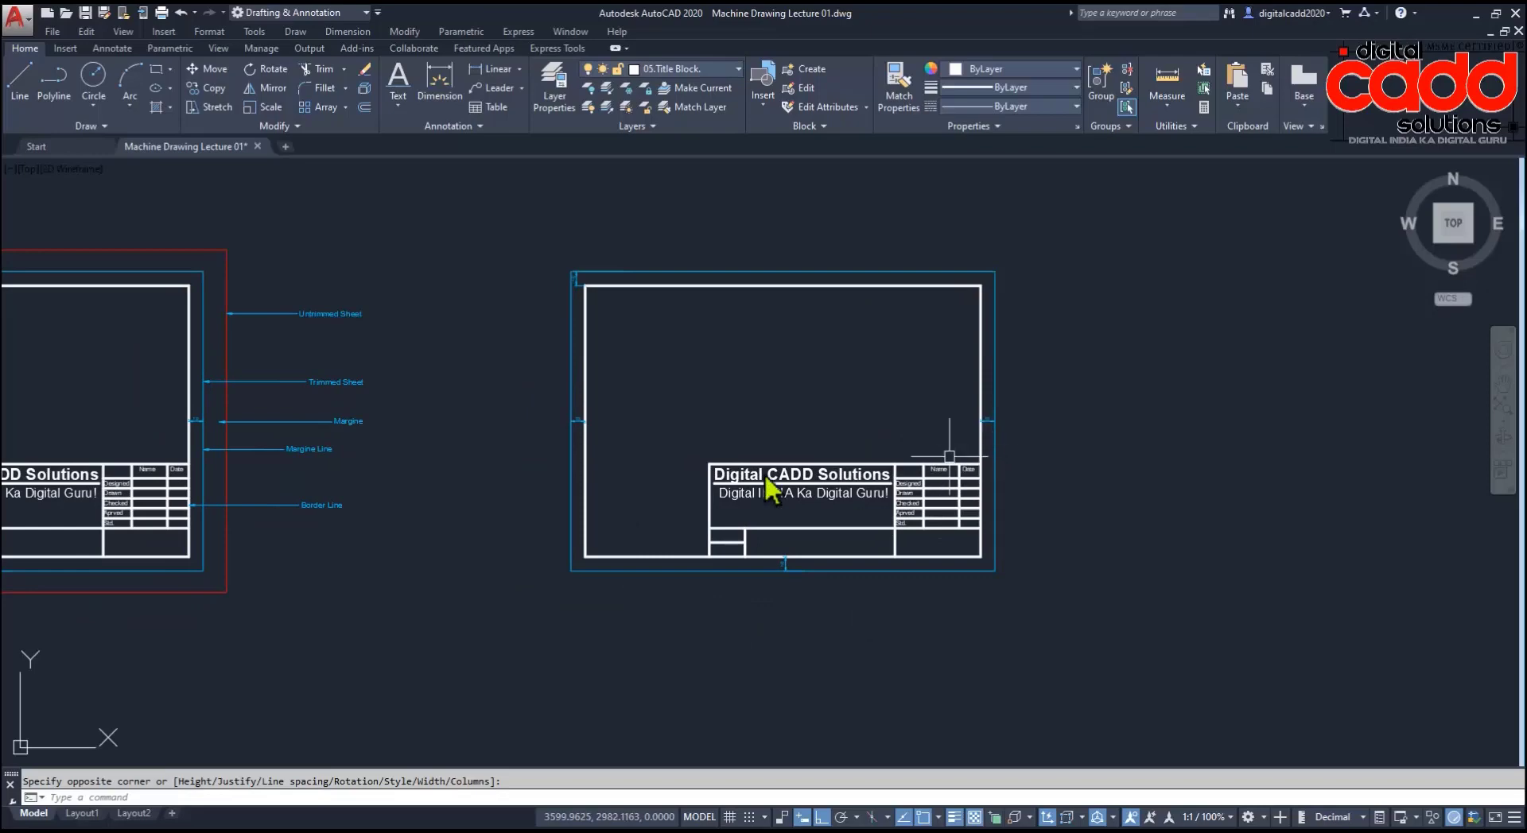
{"action": "key", "text": "Escape"}
{"action": "left_click", "coordinate": [995, 360]}
{"action": "scroll", "coordinate": [1014, 423], "scroll_direction": "up", "scroll_amount": 2}
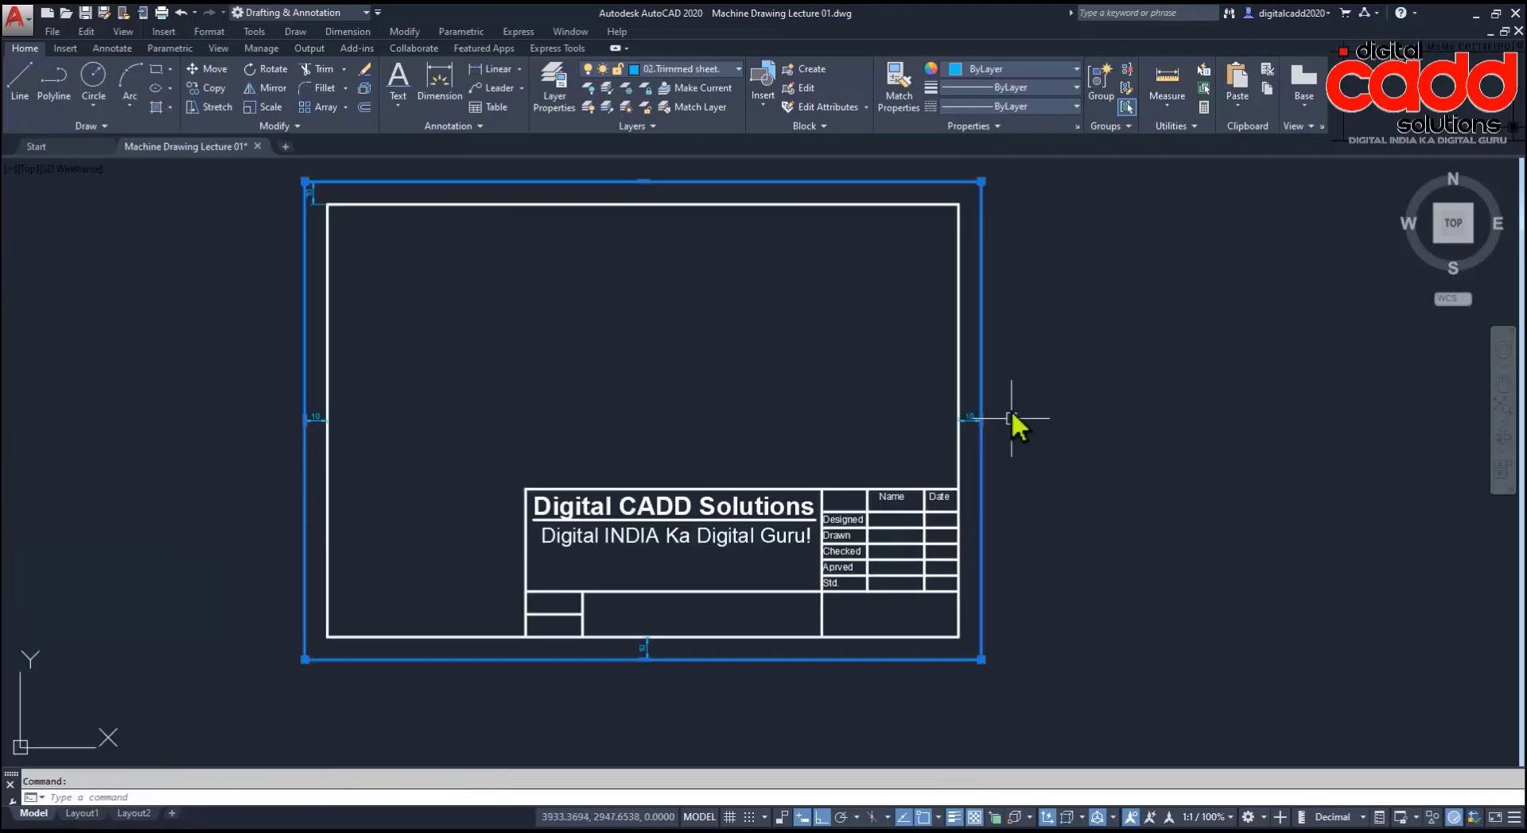
{"action": "key", "text": "Escape"}
{"action": "middle_click_drag", "start_coordinate": [393, 487], "coordinate": [413, 509]}
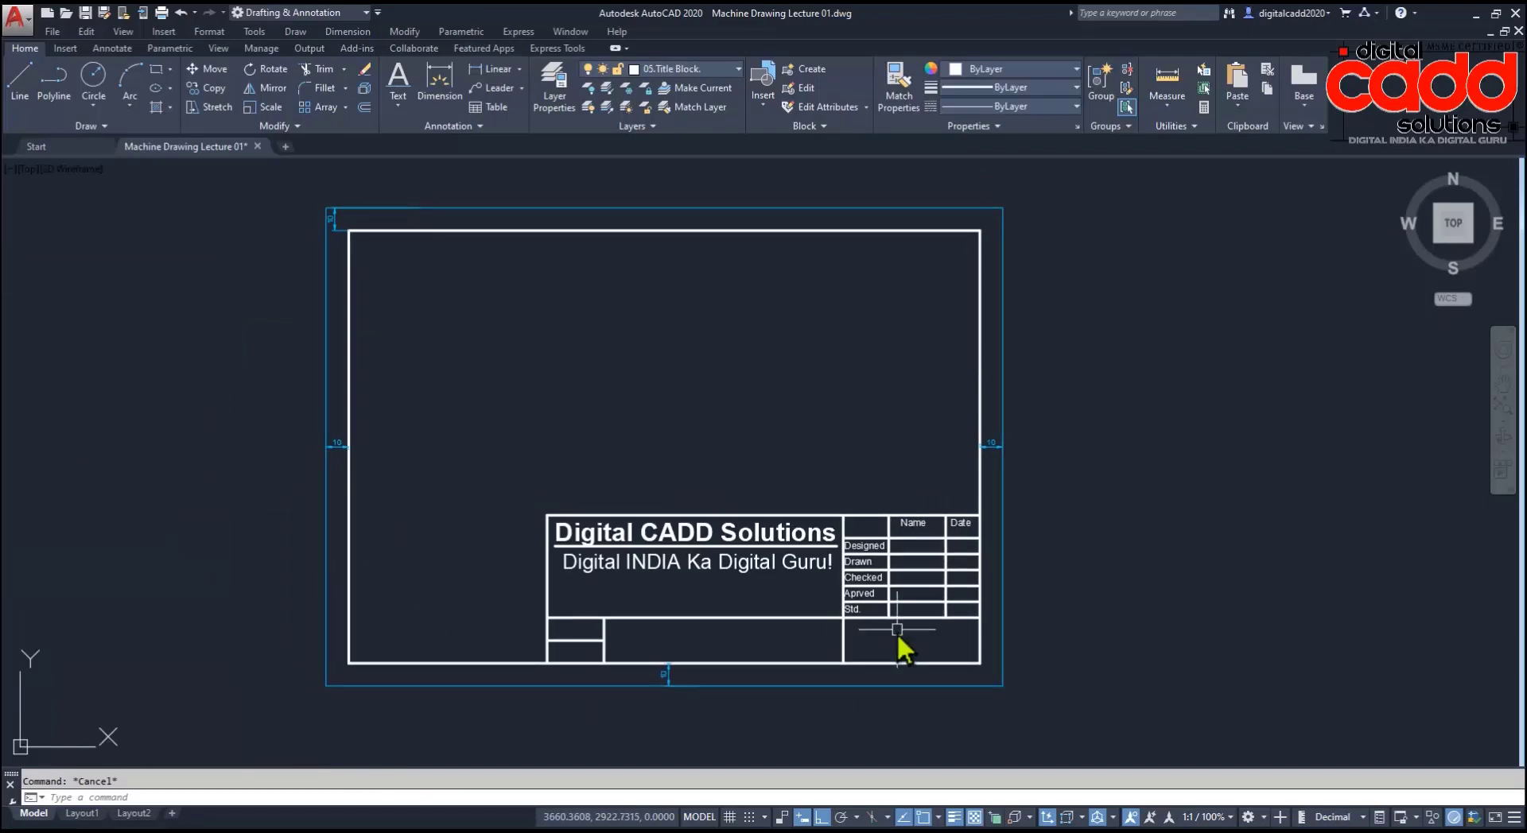
{"action": "scroll", "coordinate": [899, 637], "scroll_direction": "down", "scroll_amount": 1}
{"action": "key", "text": "alt+Tab"}
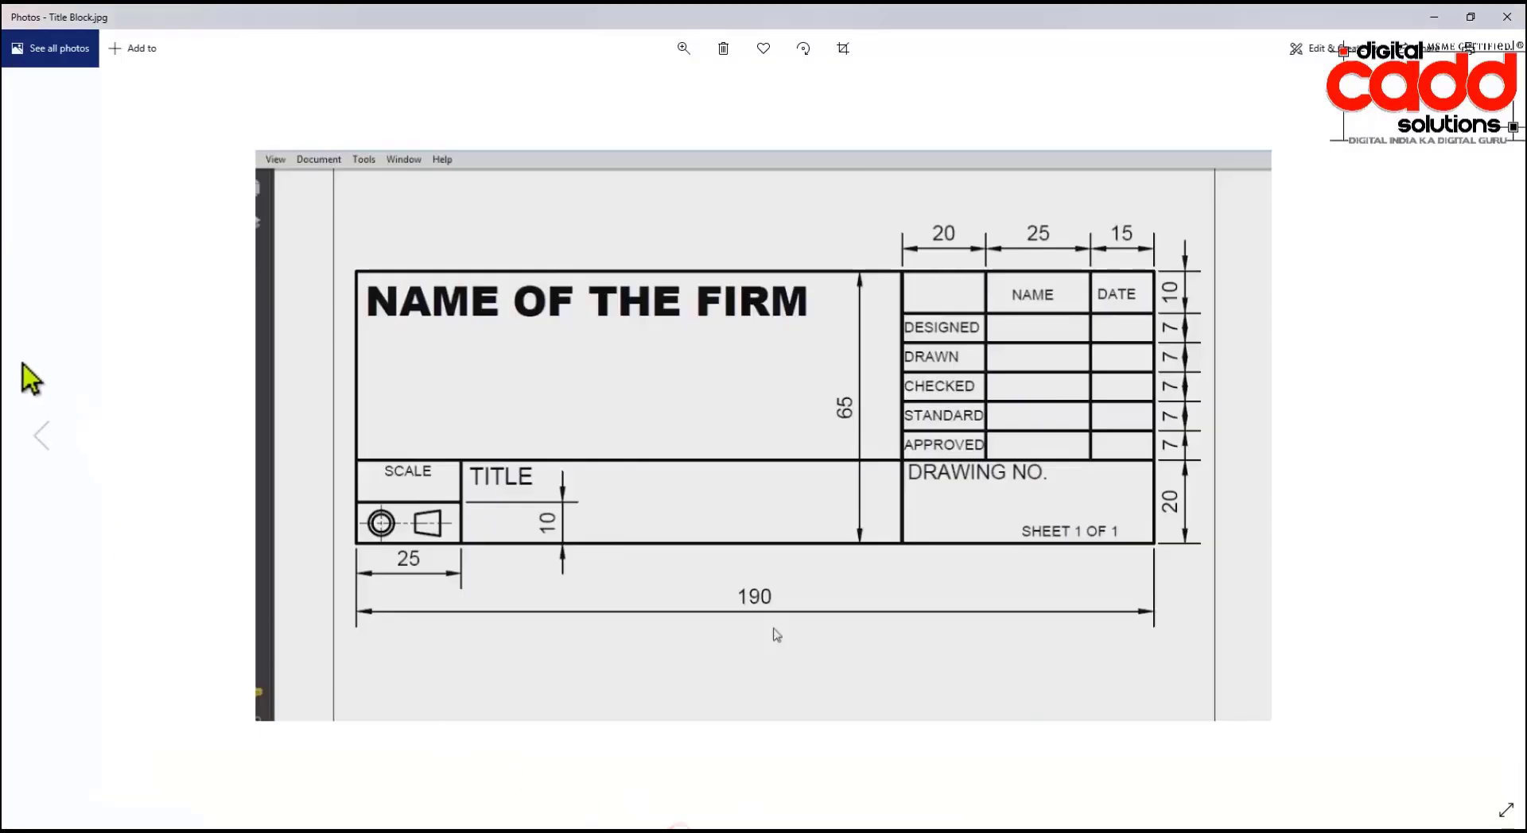
Step: Show Sheet sizes.jpg and draw red arrows tracing A4 doubling to A3 and A2
{"action": "left_click", "coordinate": [39, 441]}
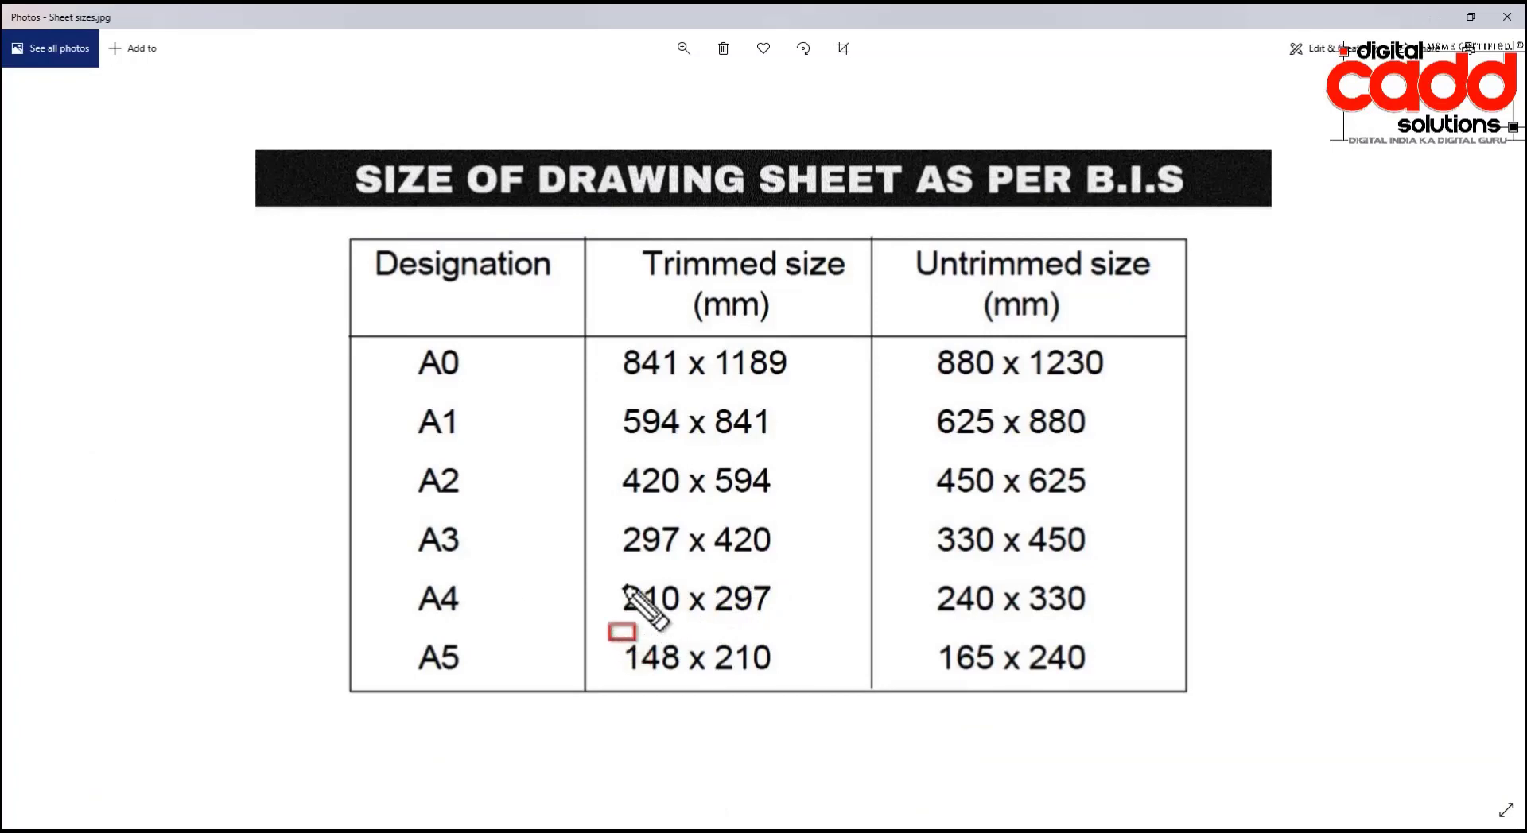
{"action": "left_click_drag", "start_coordinate": [614, 569], "coordinate": [679, 625]}
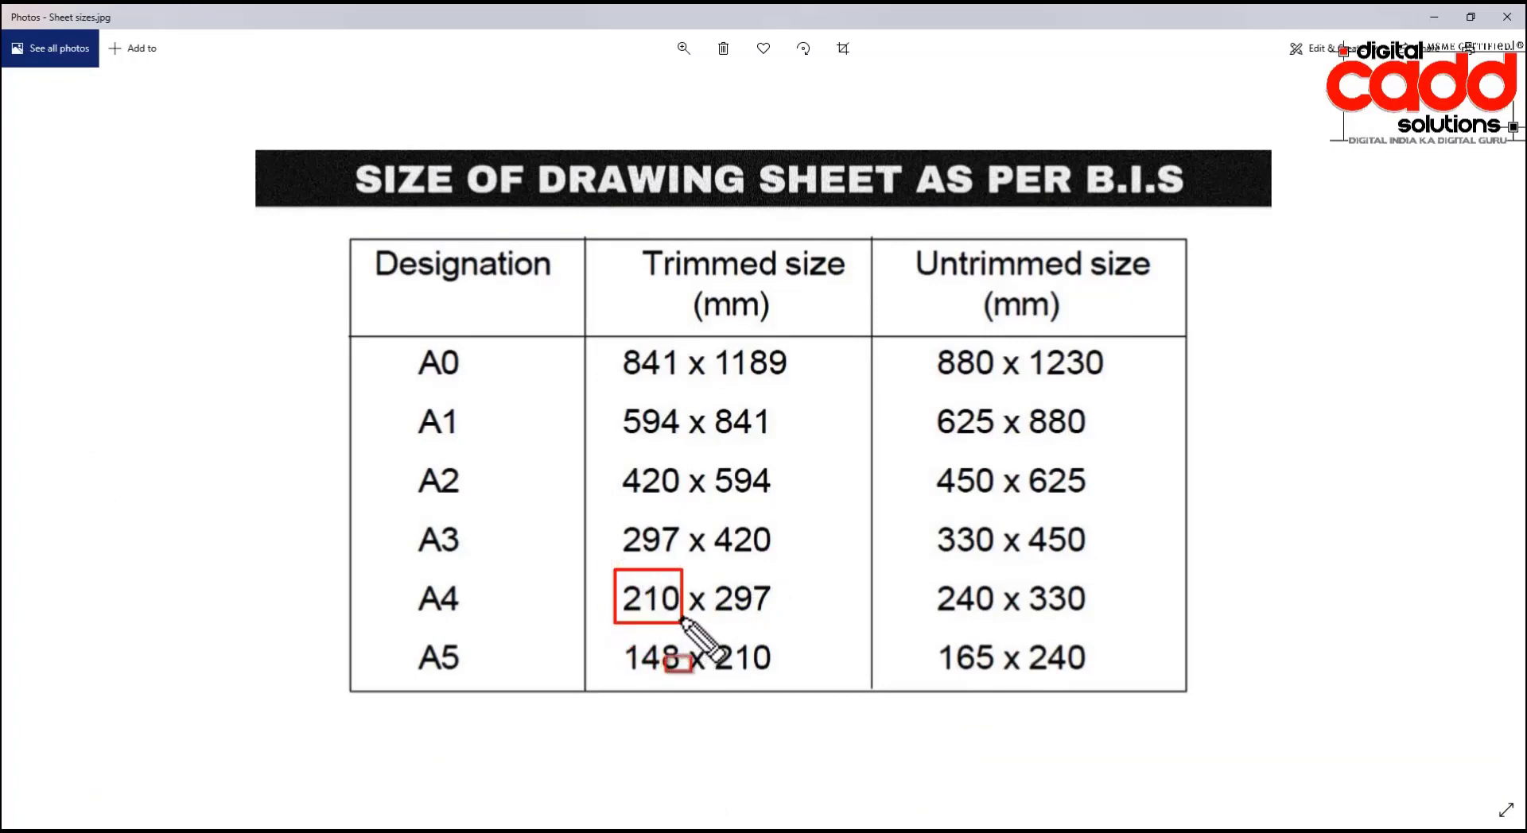
{"action": "left_click_drag", "start_coordinate": [670, 588], "coordinate": [728, 553]}
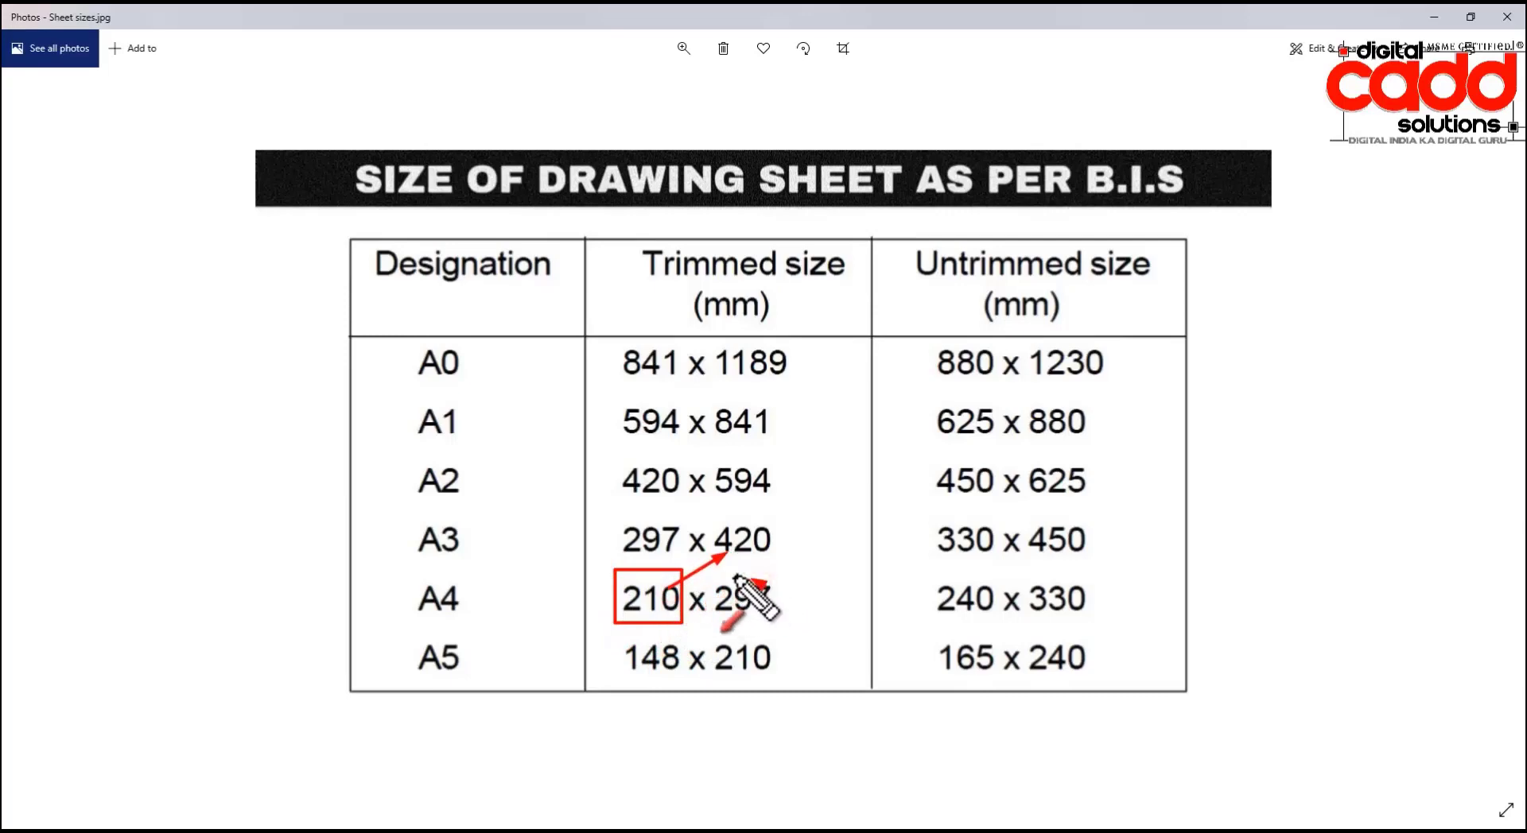
{"action": "left_click_drag", "start_coordinate": [756, 583], "coordinate": [672, 549]}
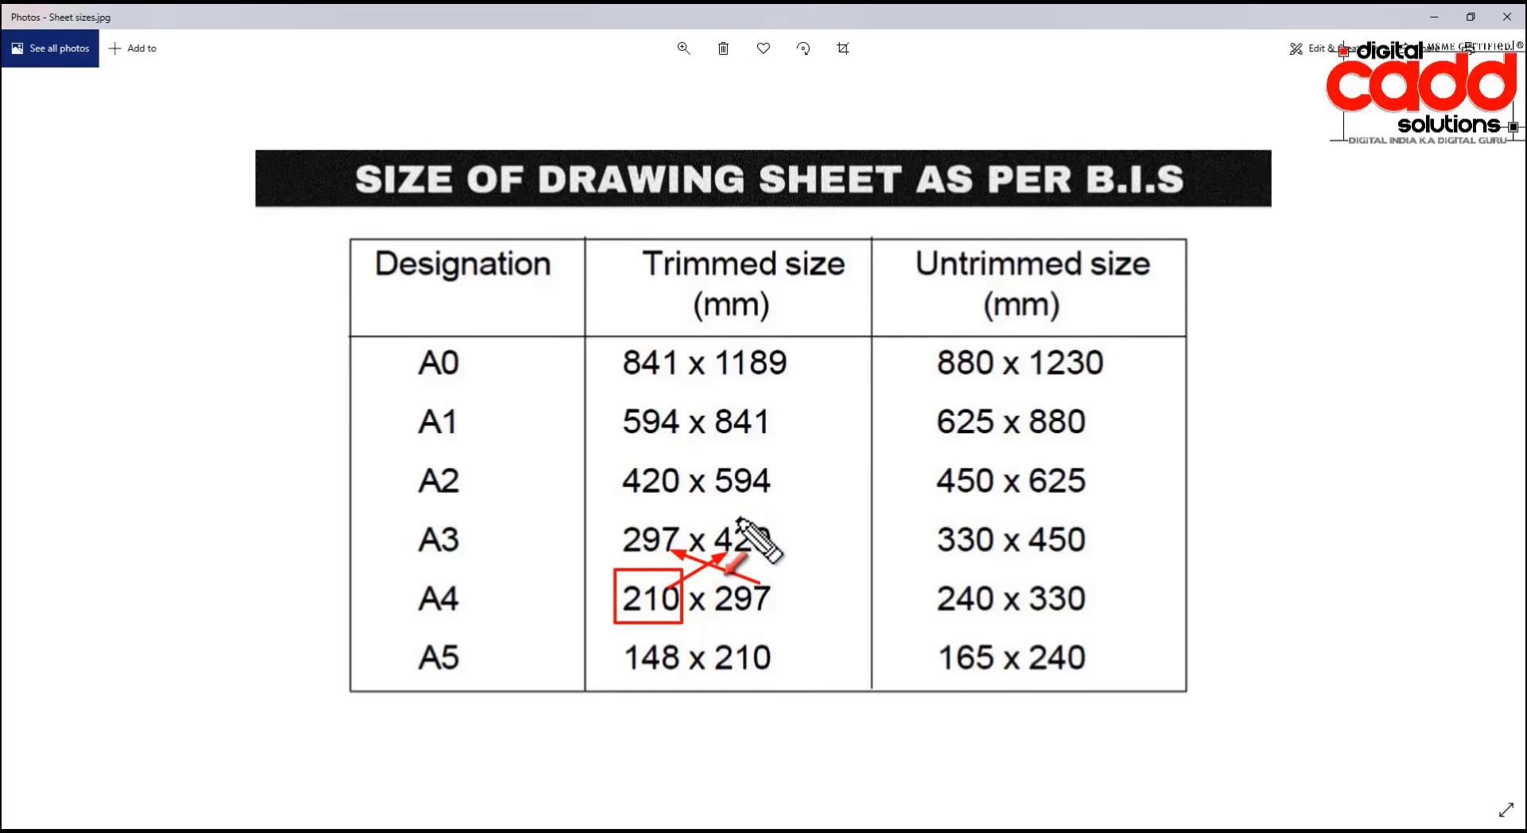
{"action": "left_click_drag", "start_coordinate": [738, 517], "coordinate": [672, 493]}
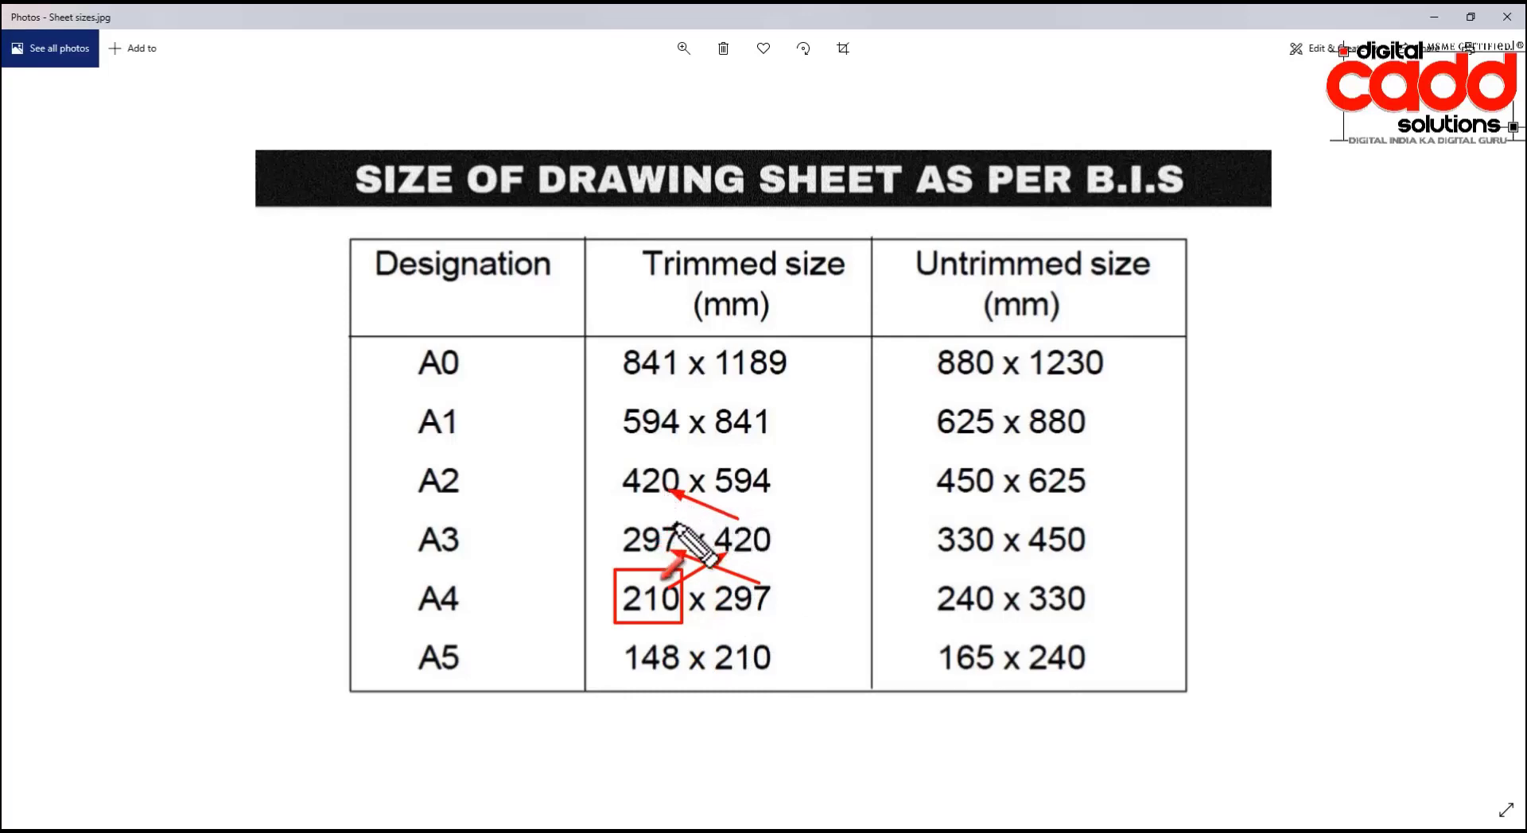
{"action": "left_click_drag", "start_coordinate": [673, 568], "coordinate": [741, 495]}
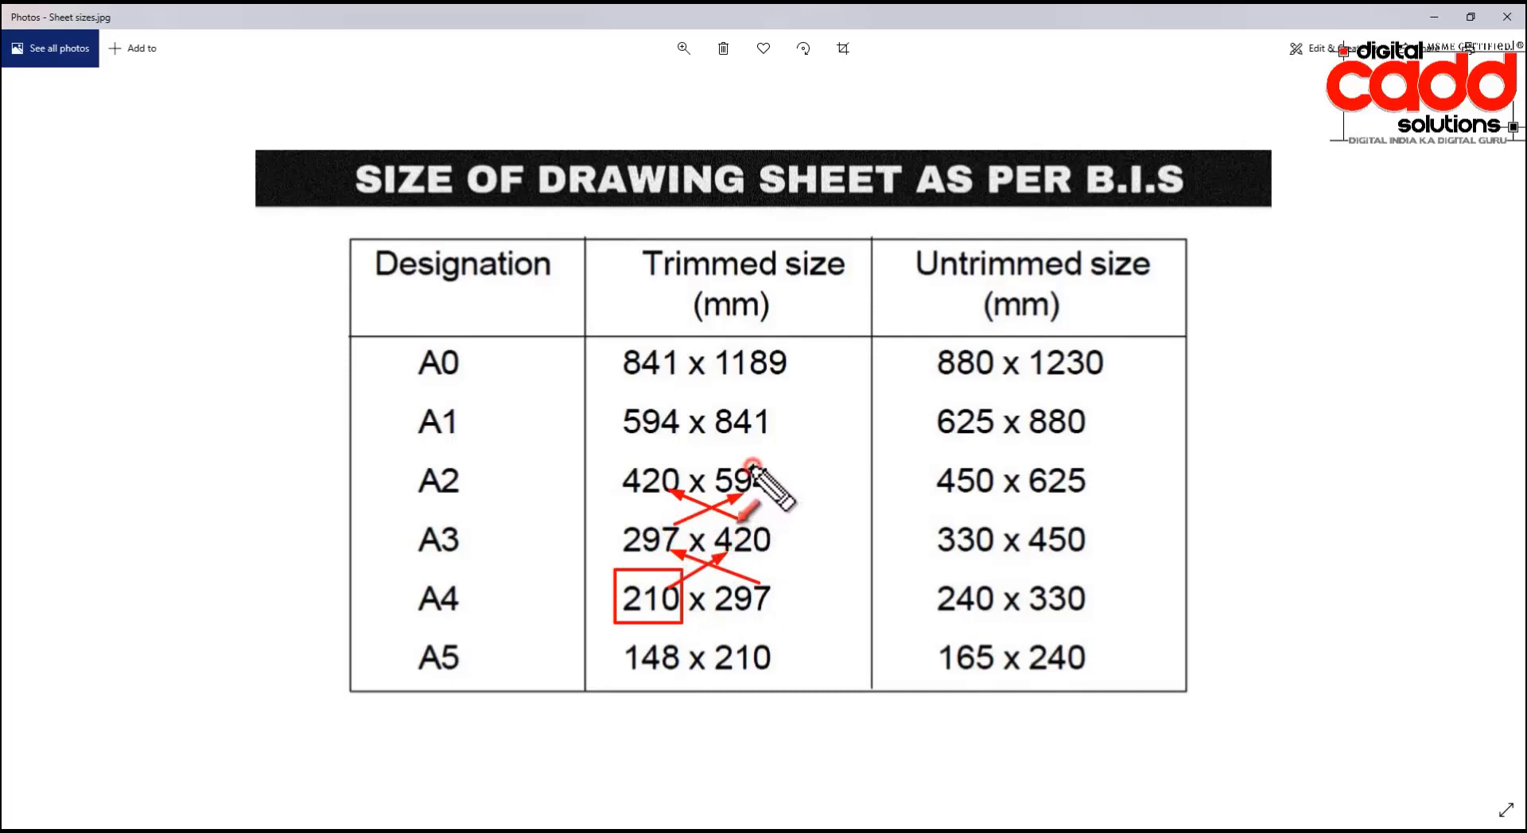
Step: Continue the arrows from A2 to A1 (594×841) and A0 (841×1189), then clear the ink
{"action": "left_click_drag", "start_coordinate": [752, 465], "coordinate": [661, 429]}
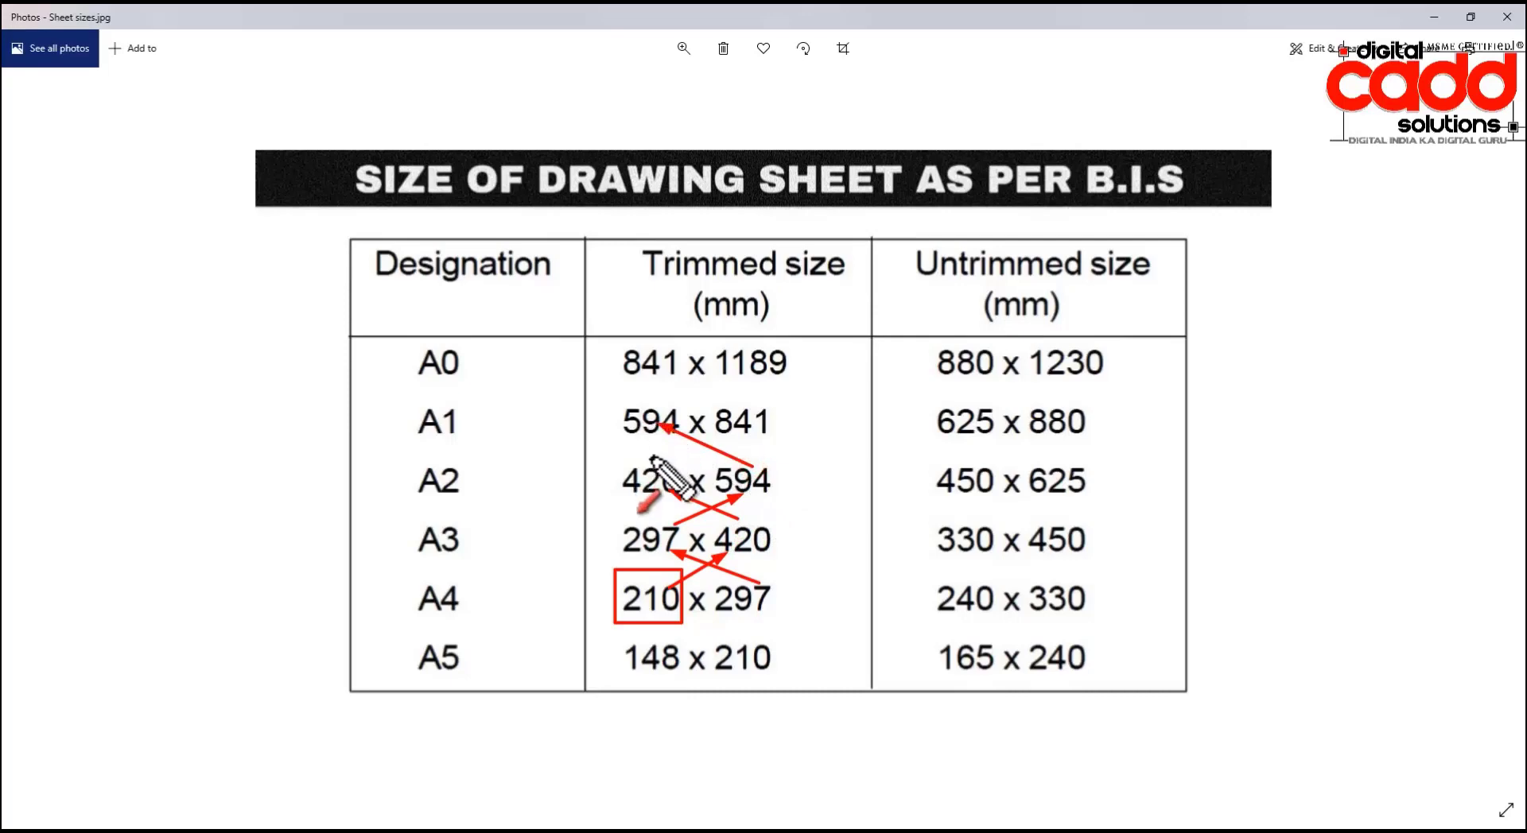
{"action": "left_click_drag", "start_coordinate": [651, 463], "coordinate": [728, 428]}
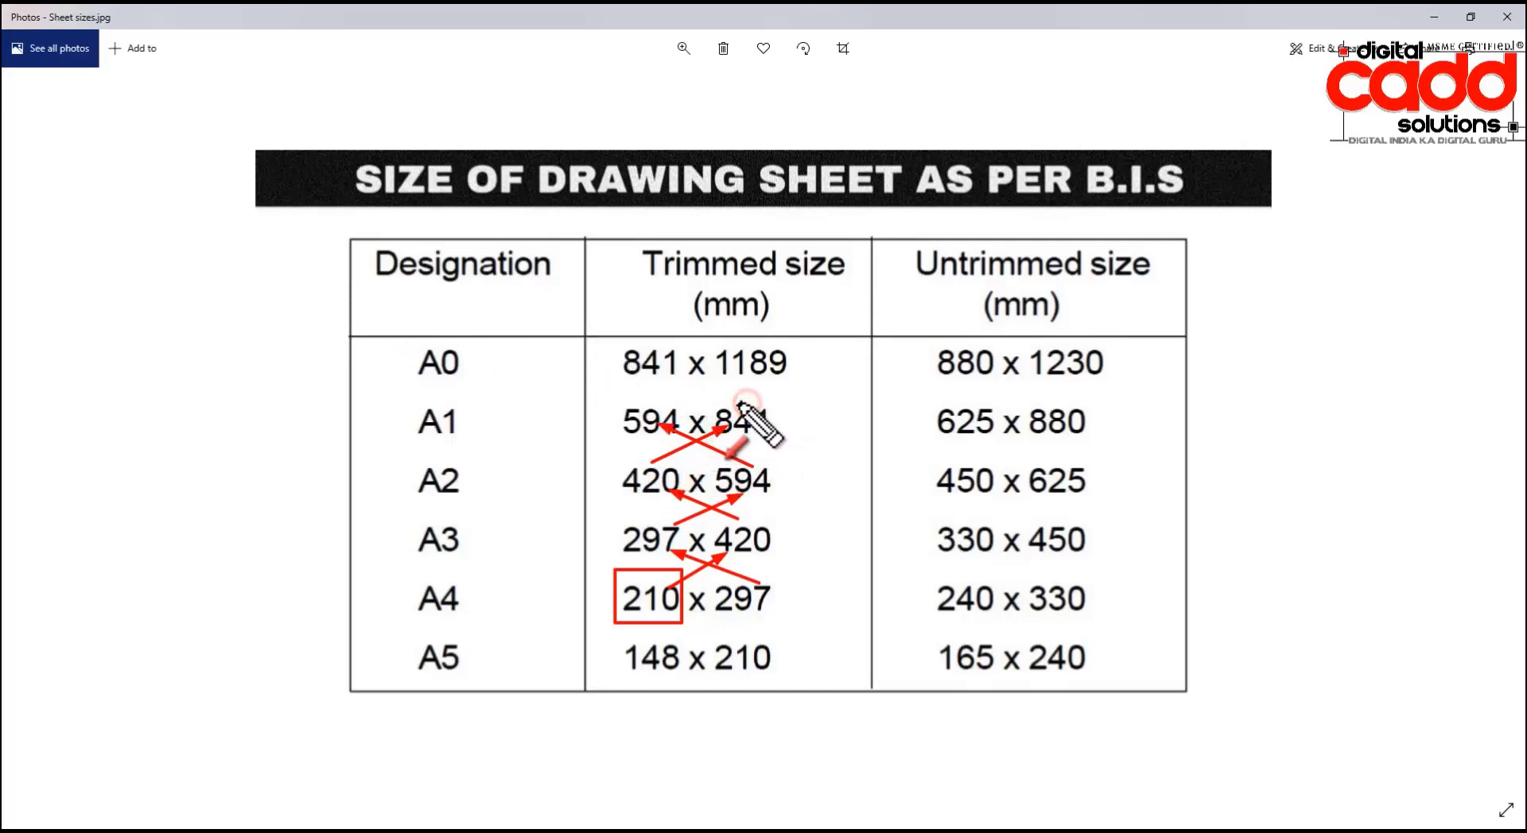
{"action": "left_click_drag", "start_coordinate": [746, 401], "coordinate": [665, 380]}
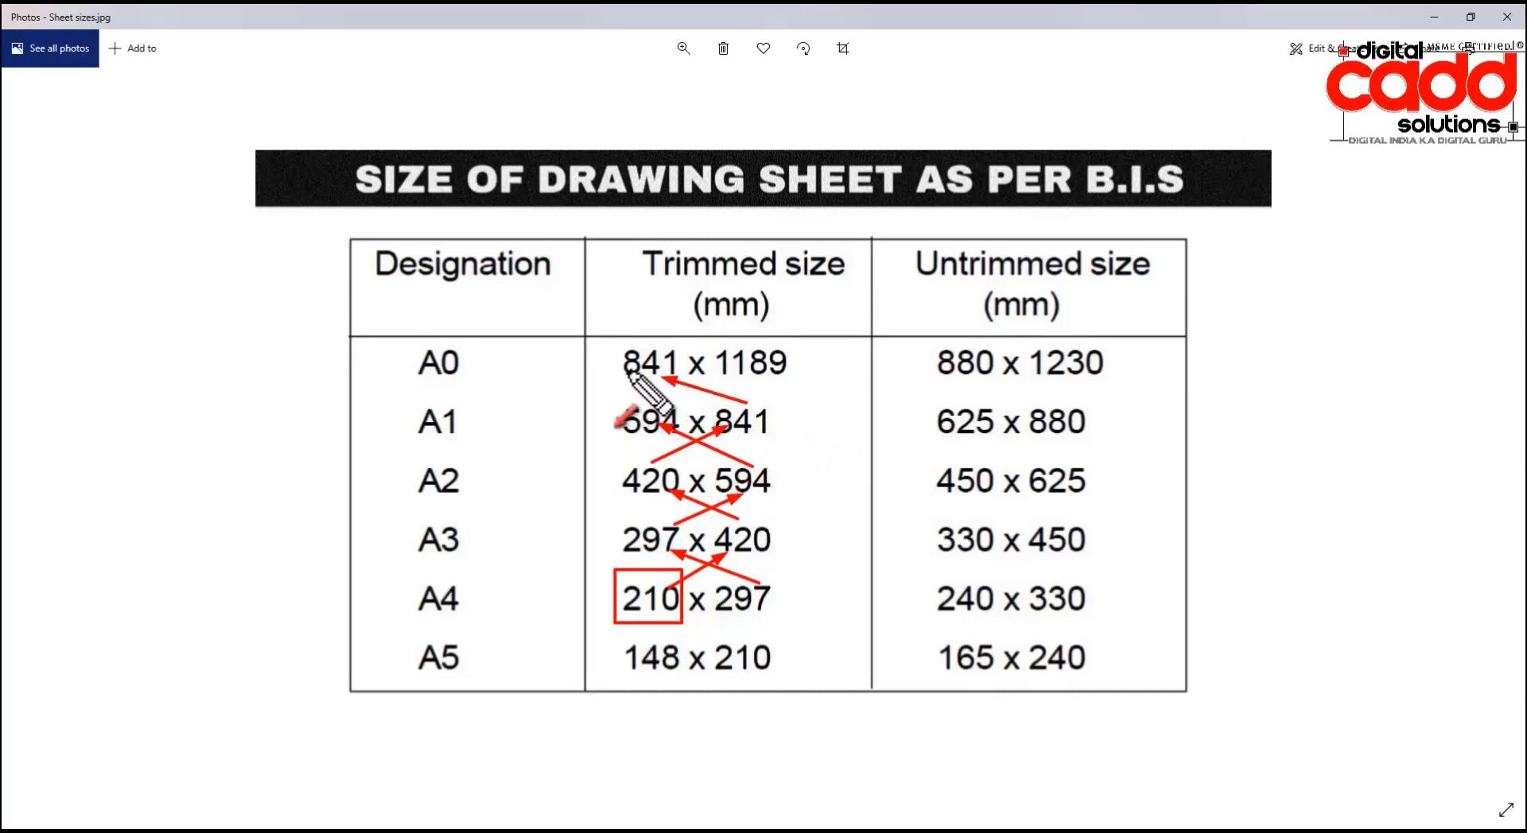
{"action": "left_click_drag", "start_coordinate": [656, 404], "coordinate": [741, 383]}
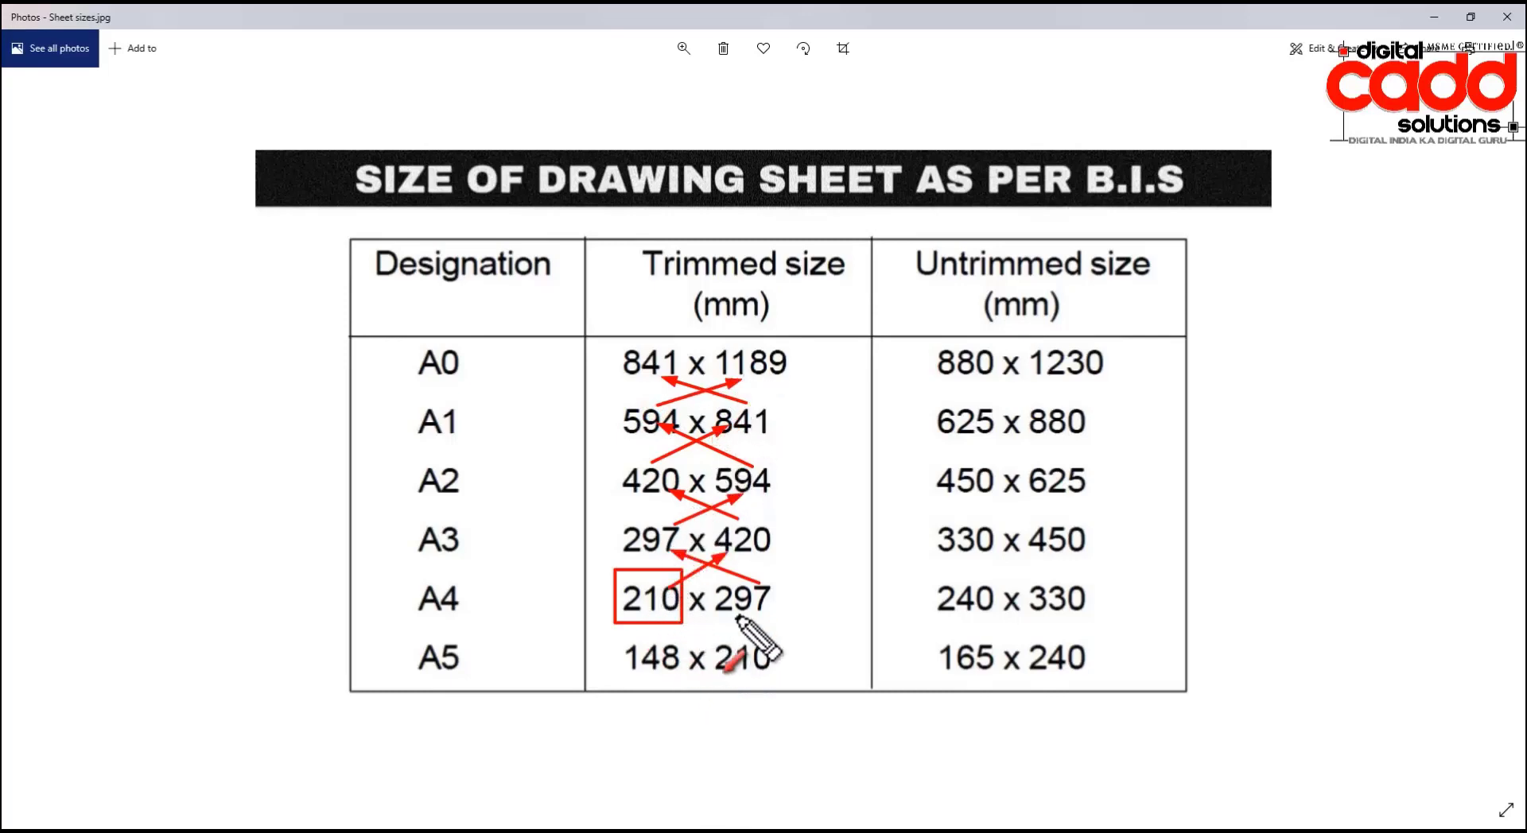
{"action": "key", "text": "Escape"}
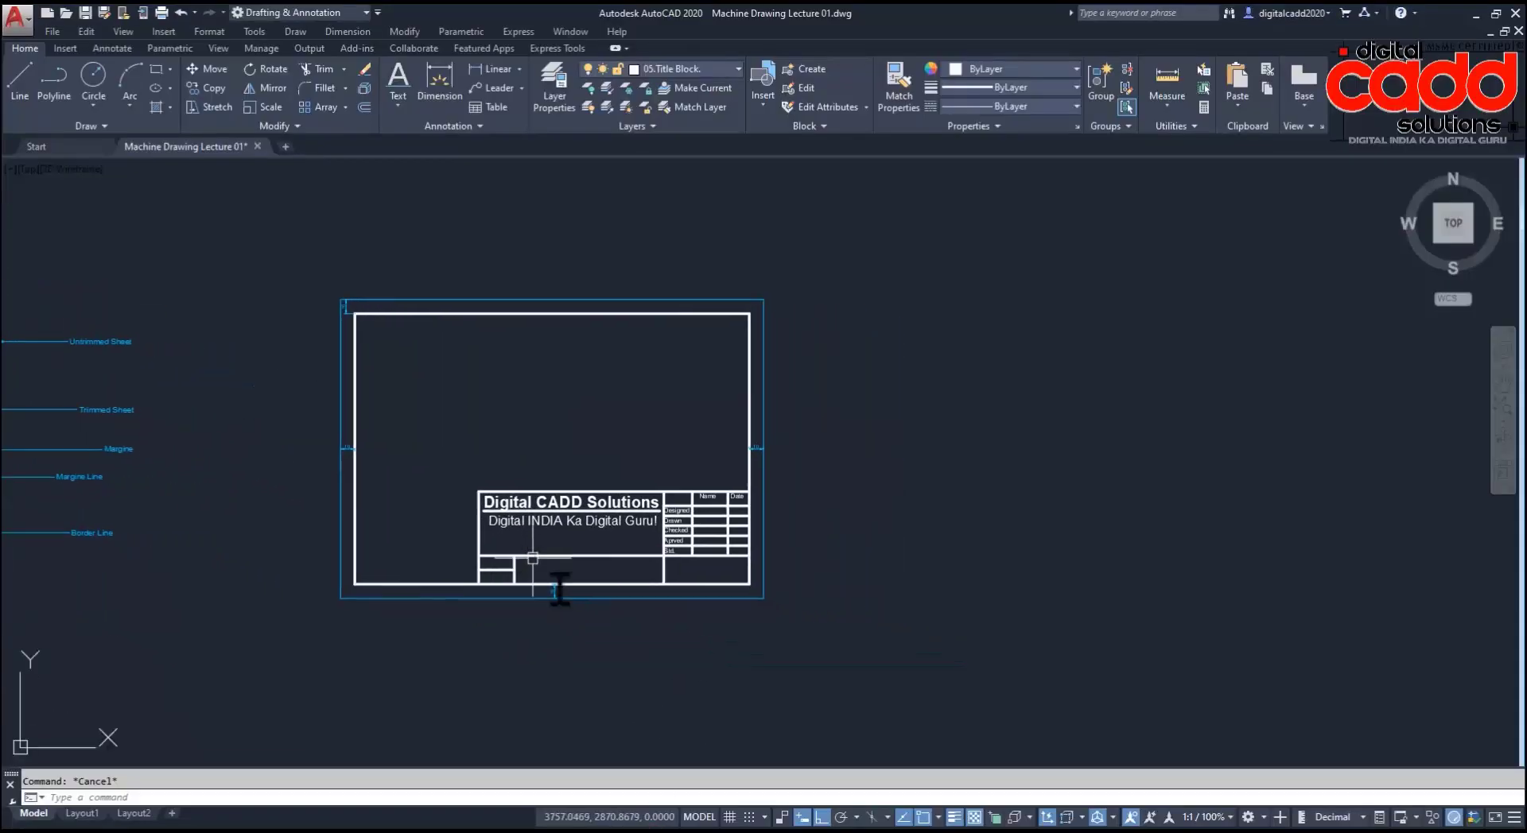
Step: Centre the copied sheet and zoom in on its title block
{"action": "mouse_move", "coordinate": [1034, 582]}
{"action": "middle_mouse_down"}
{"action": "mouse_move", "coordinate": [733, 579]}
{"action": "mouse_move", "coordinate": [534, 599]}
{"action": "mouse_move", "coordinate": [907, 617]}
{"action": "middle_mouse_up"}
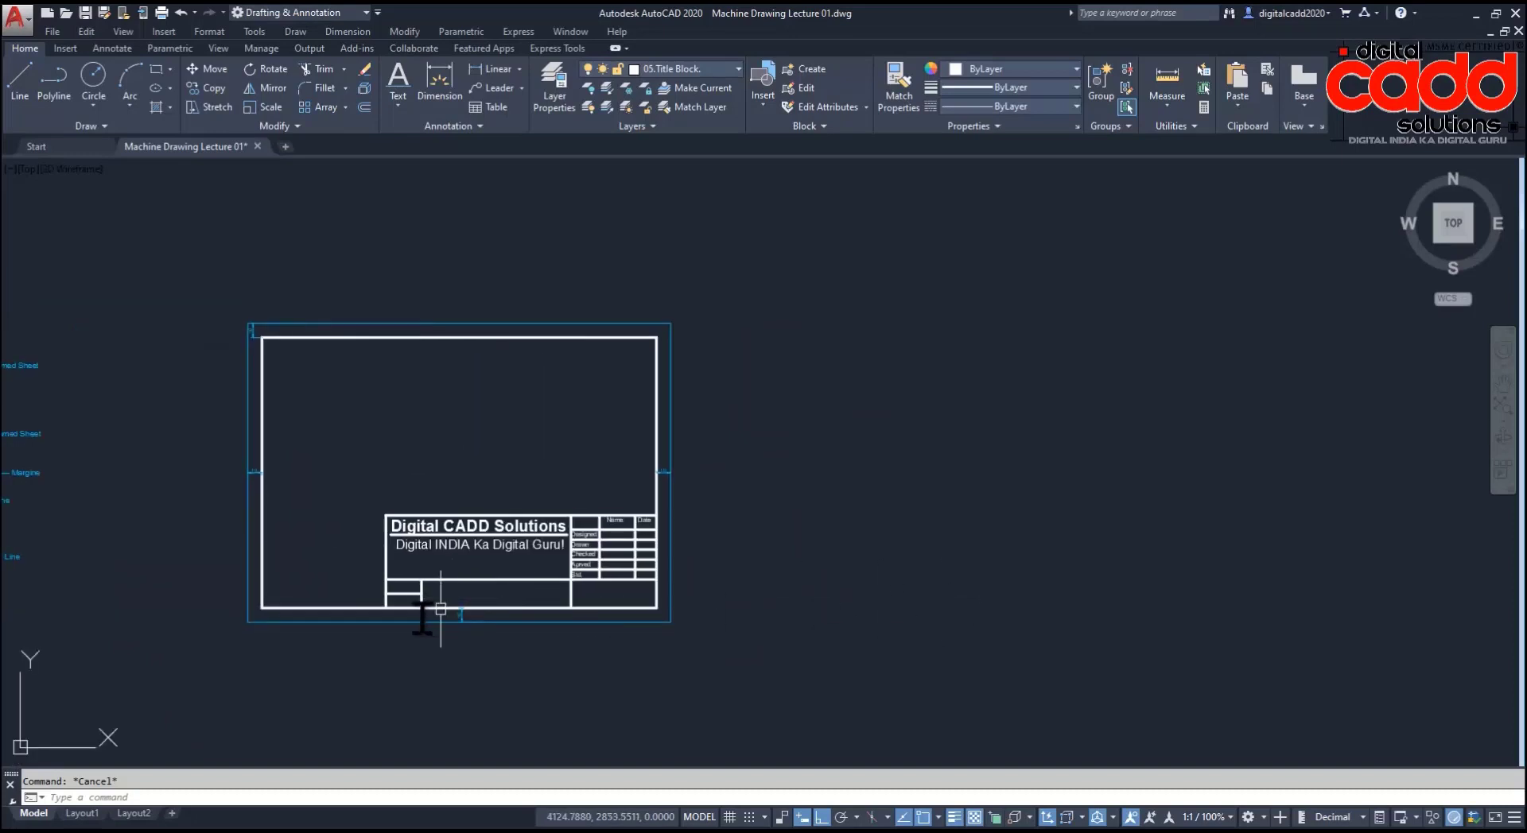
{"action": "scroll", "coordinate": [360, 603], "scroll_direction": "up", "scroll_amount": 2}
{"action": "left_click", "coordinate": [375, 408]}
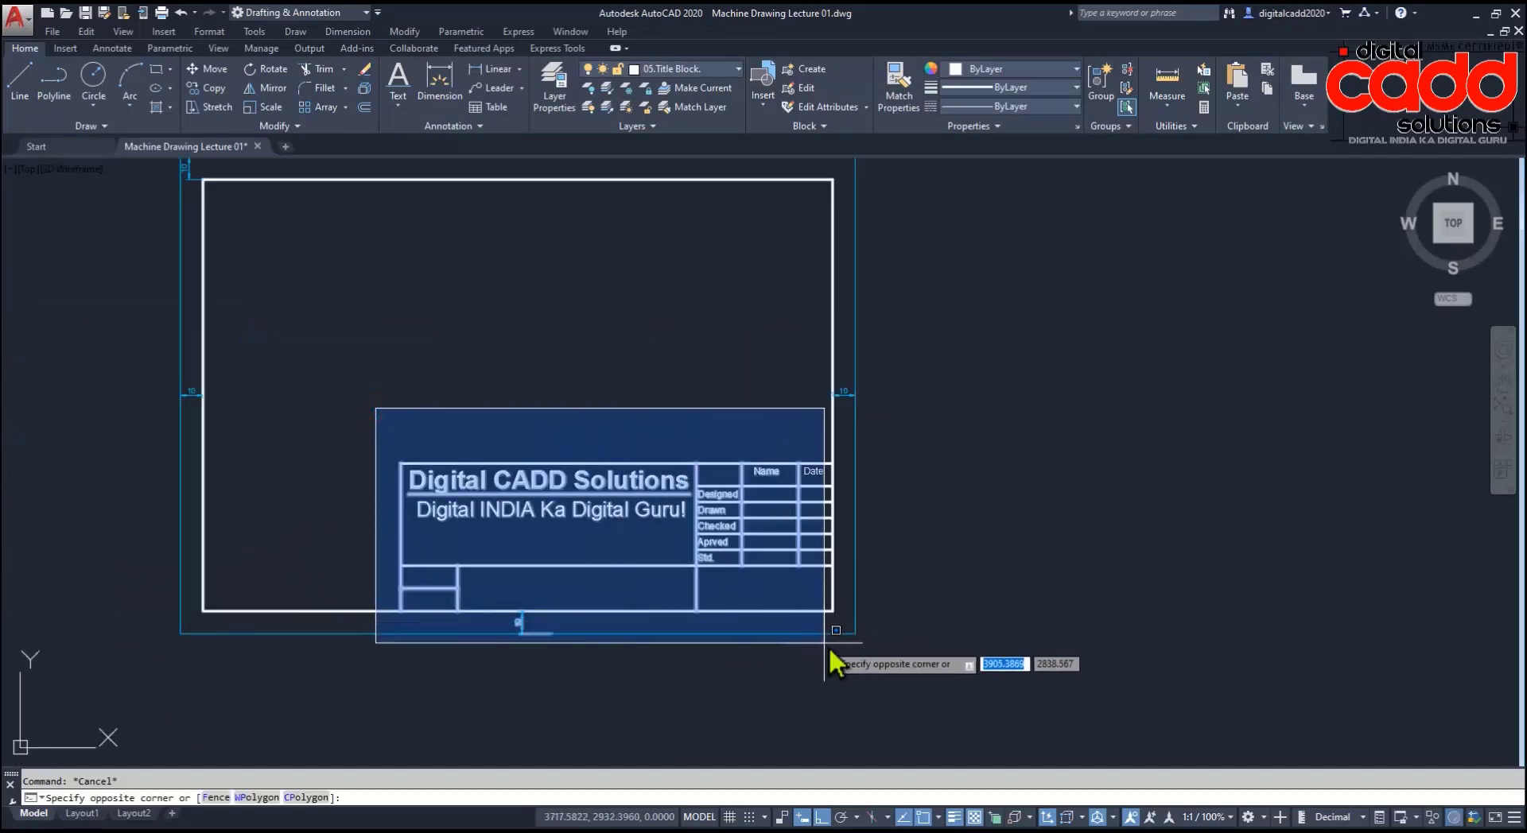
Step: Copy the title block's lines and text out to the right
{"action": "left_click", "coordinate": [850, 644]}
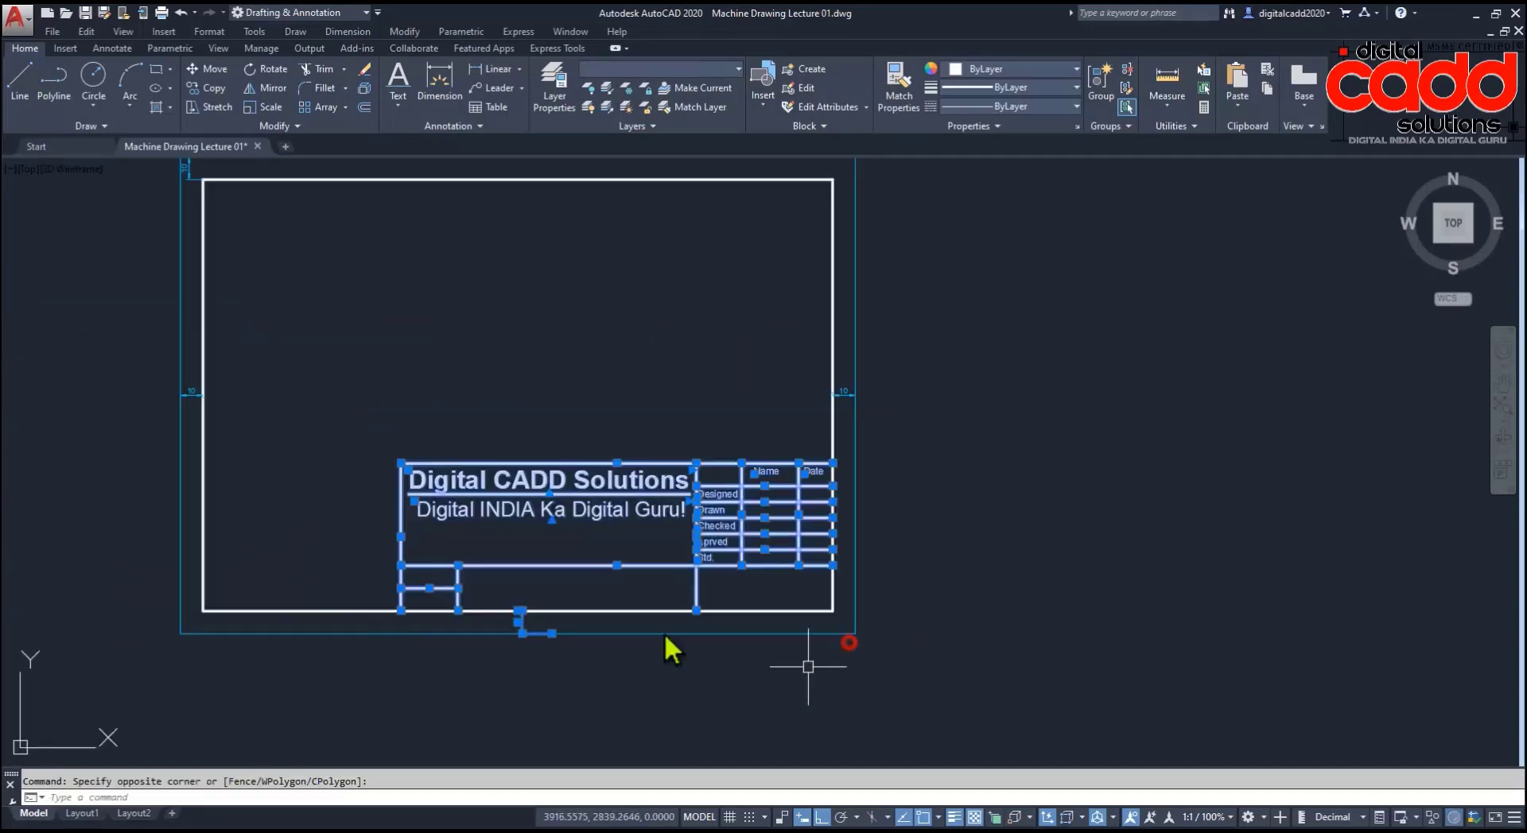
{"action": "left_click", "coordinate": [213, 88]}
{"action": "scroll", "coordinate": [317, 413], "scroll_direction": "down", "scroll_amount": 3}
{"action": "left_click", "coordinate": [433, 612]}
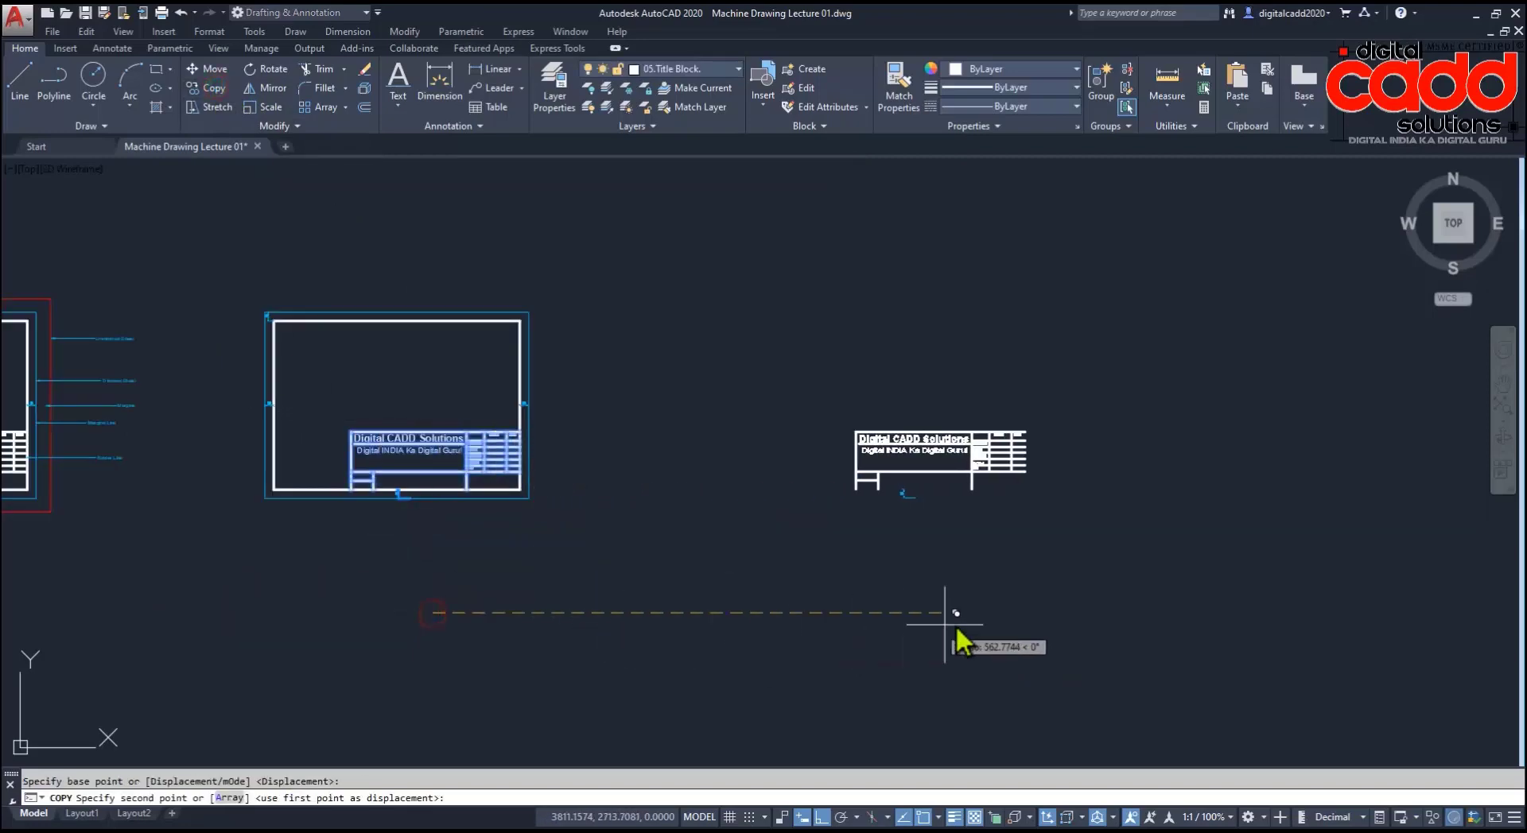
{"action": "left_click", "coordinate": [989, 628]}
{"action": "key", "text": "Return"}
{"action": "scroll", "coordinate": [1034, 491], "scroll_direction": "up", "scroll_amount": 2}
{"action": "scroll", "coordinate": [1022, 485], "scroll_direction": "up", "scroll_amount": 2}
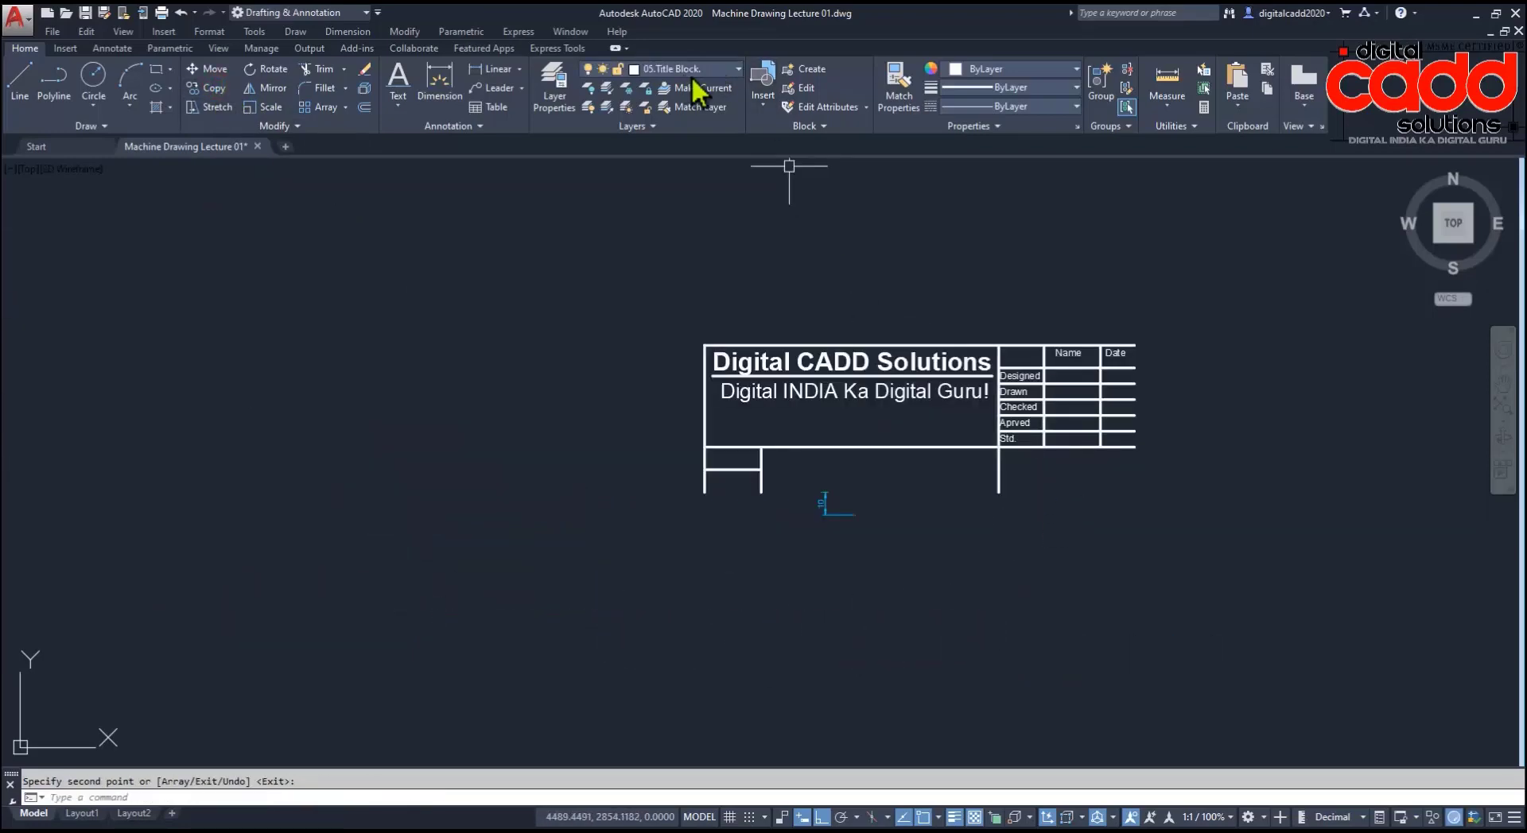
Step: Start a line from the title block's top-right corner, then cancel it and delete the stray marker
{"action": "type", "text": "l"}
{"action": "key", "text": "Return"}
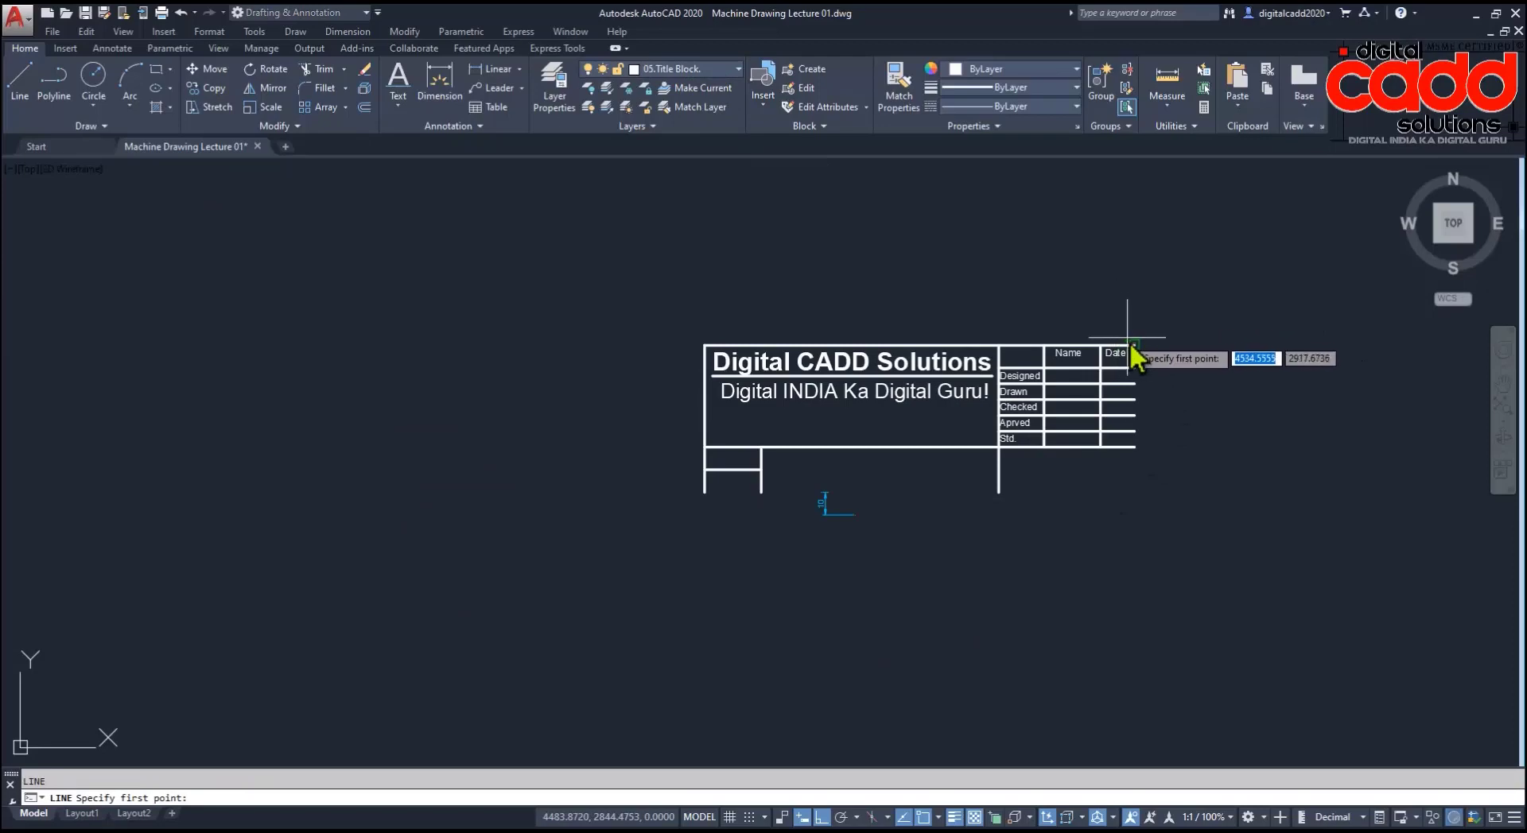
{"action": "left_click", "coordinate": [1135, 345]}
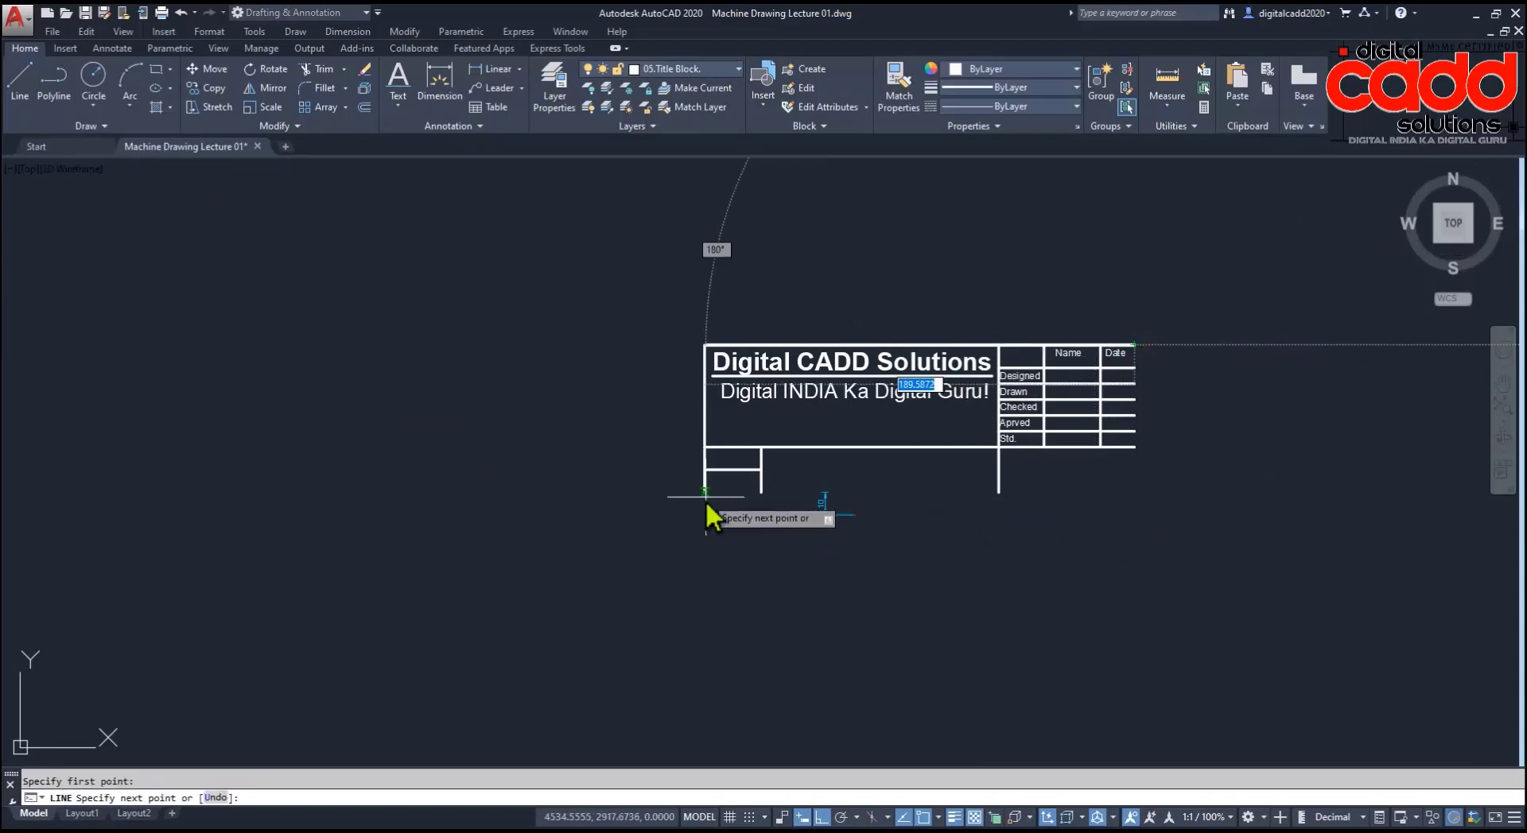
{"action": "left_click", "coordinate": [1124, 505]}
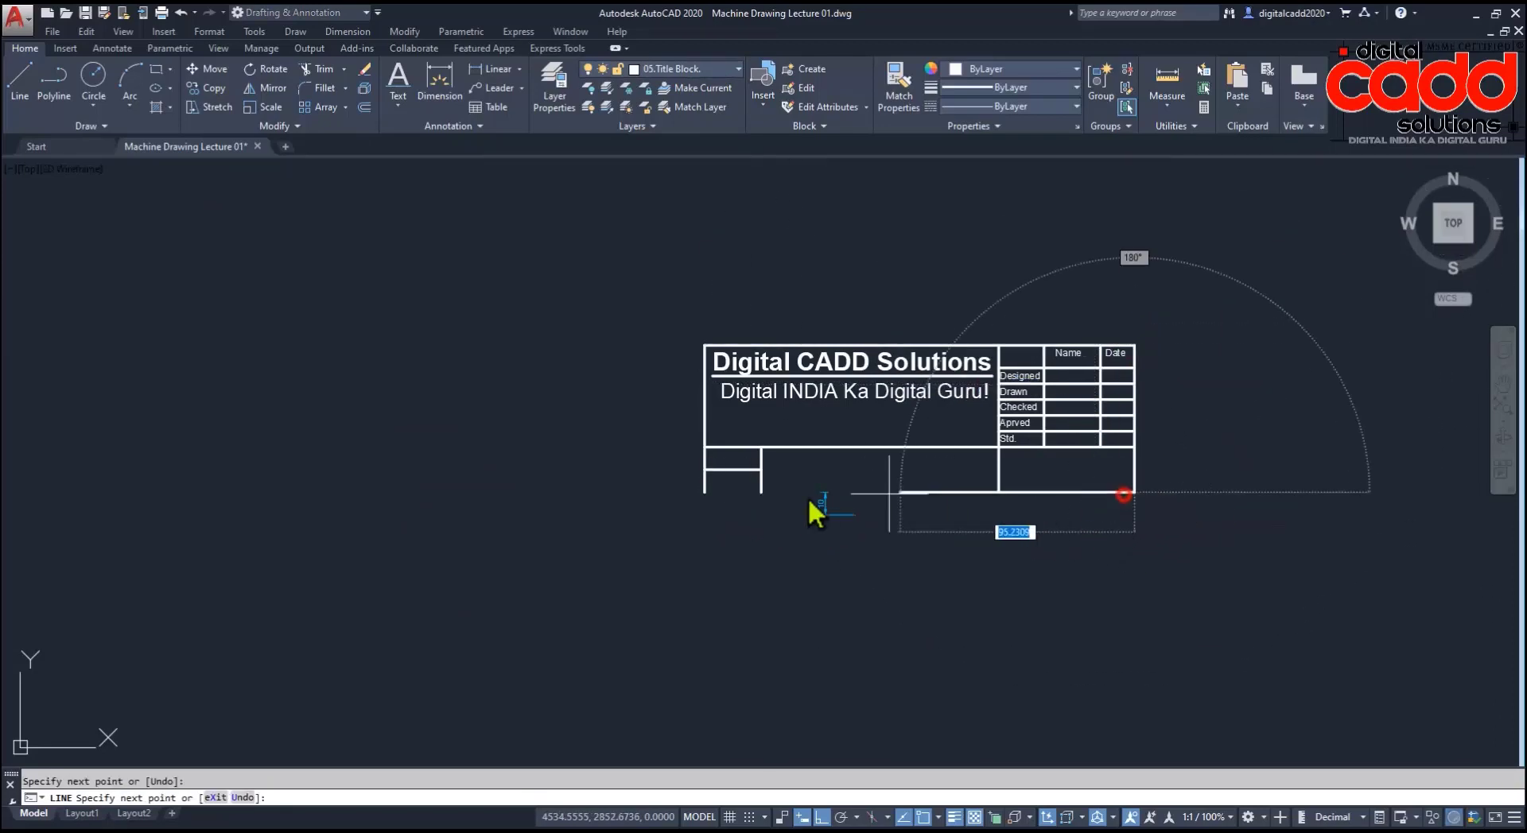
{"action": "left_click", "coordinate": [704, 494]}
{"action": "key", "text": "Escape"}
{"action": "left_click", "coordinate": [839, 514]}
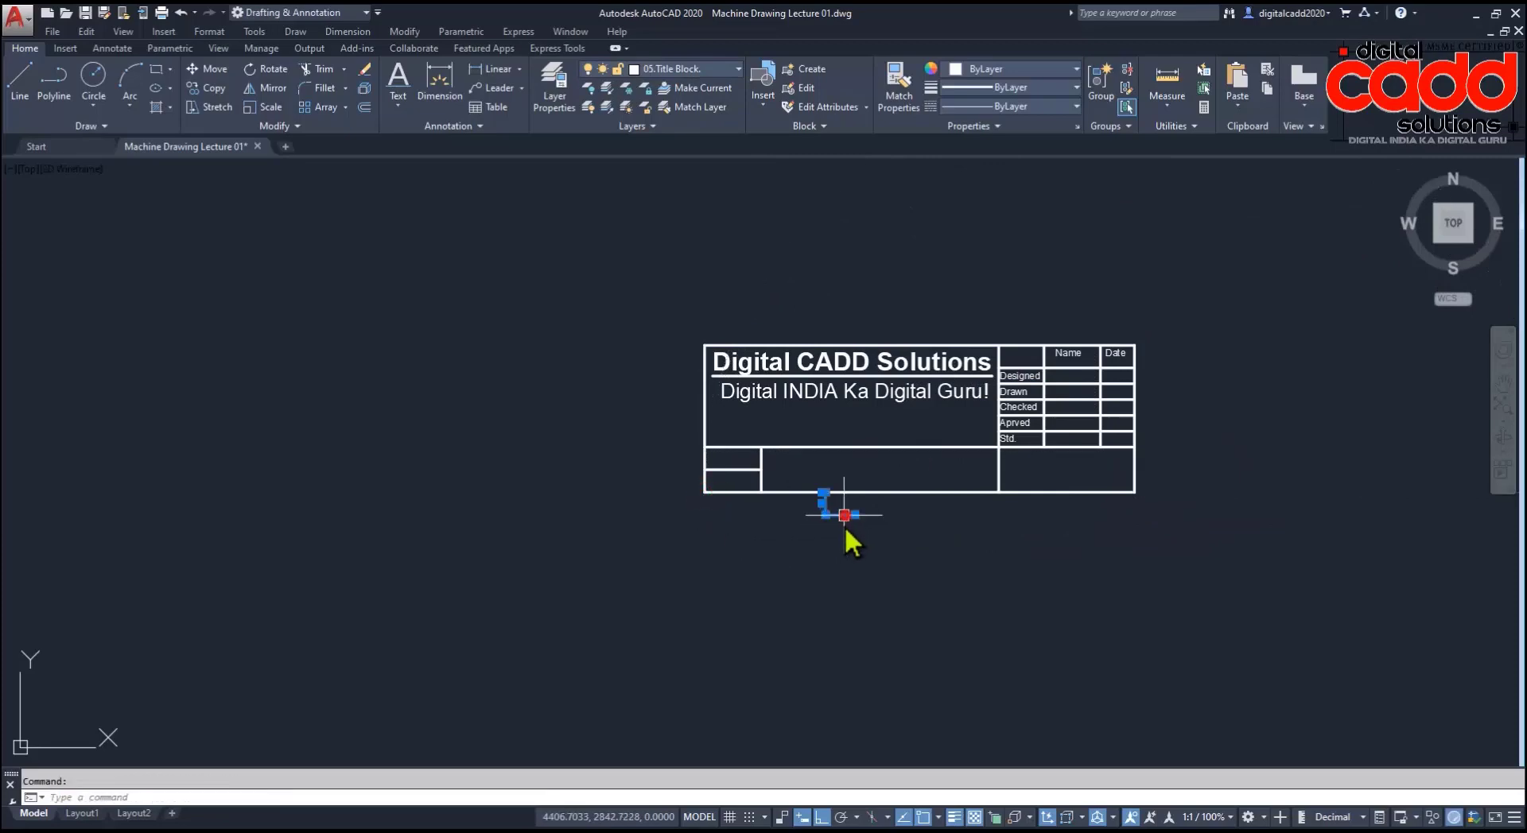
{"action": "key", "text": "Delete"}
Step: Erase the extra frame copy and switch to the Sheet sizes.jpg chart
{"action": "scroll", "coordinate": [914, 590], "scroll_direction": "down", "scroll_amount": 4}
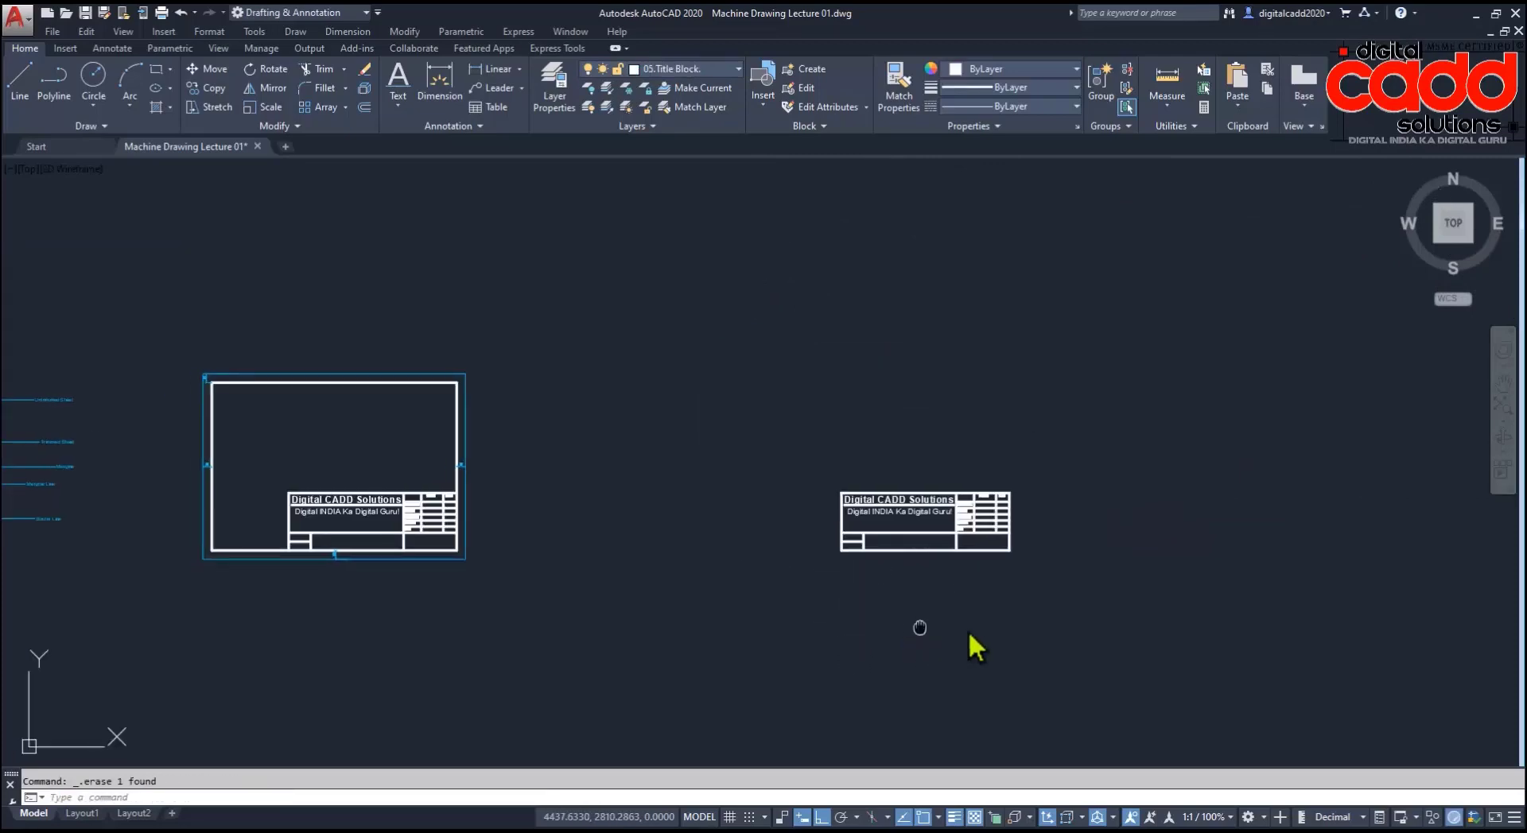
{"action": "left_click", "coordinate": [584, 257]}
{"action": "left_click", "coordinate": [275, 612]}
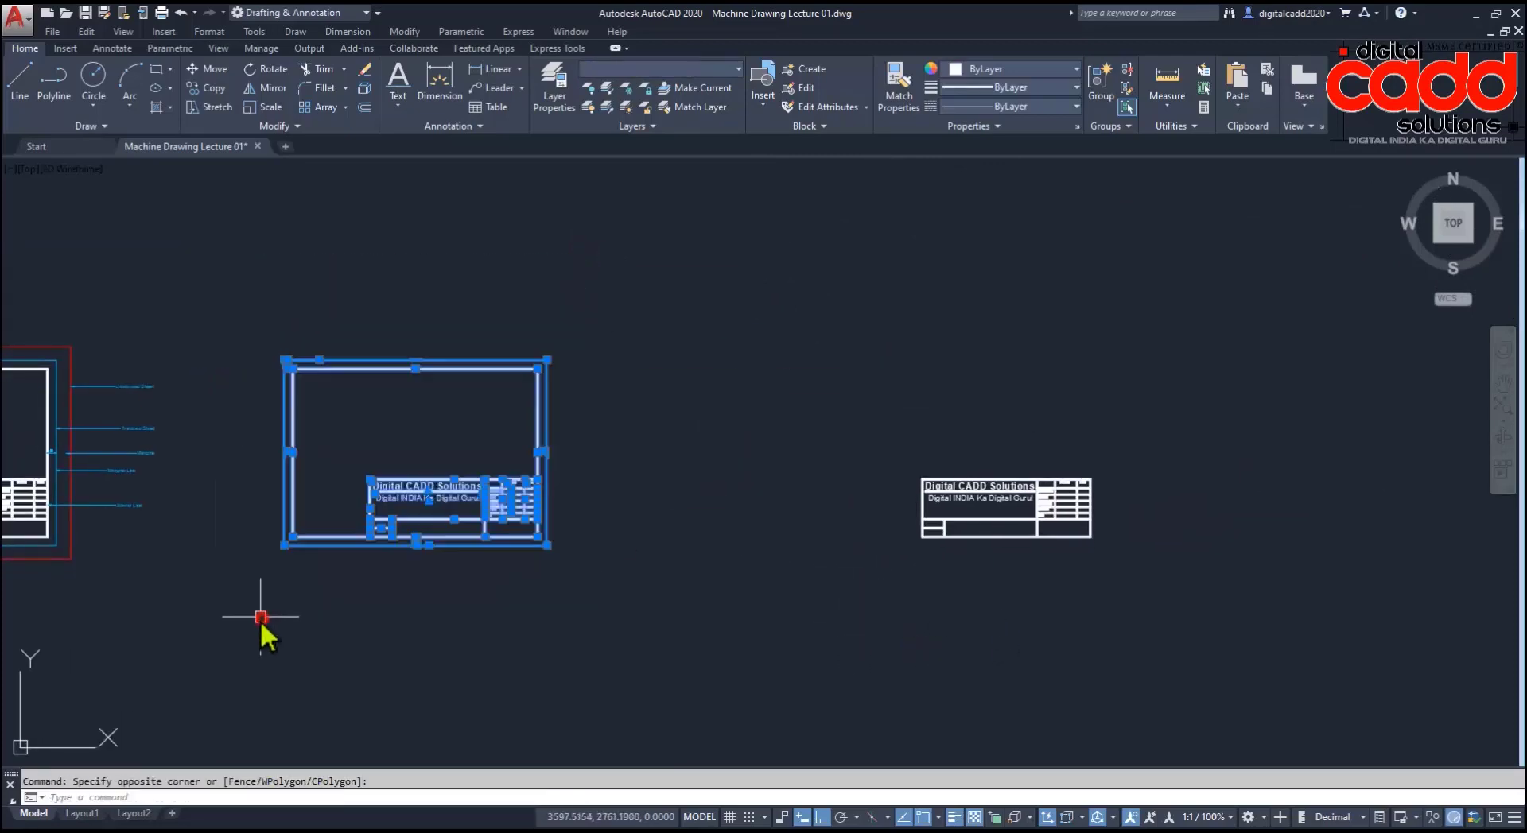
{"action": "type", "text": "c"}
{"action": "key", "text": "Return"}
{"action": "scroll", "coordinate": [1069, 541], "scroll_direction": "up", "scroll_amount": 2}
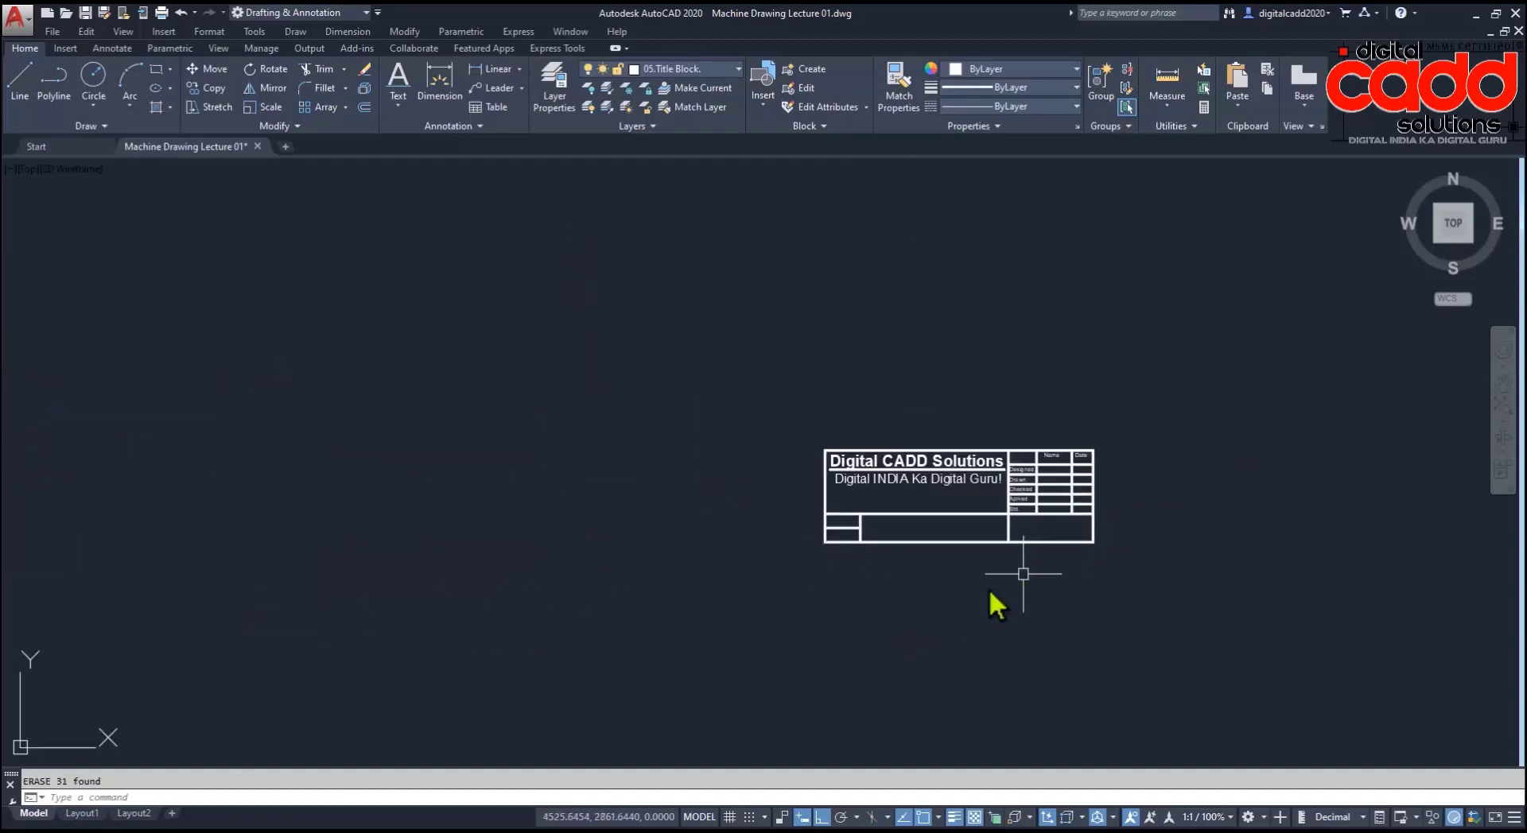
{"action": "key", "text": "alt+Tab"}
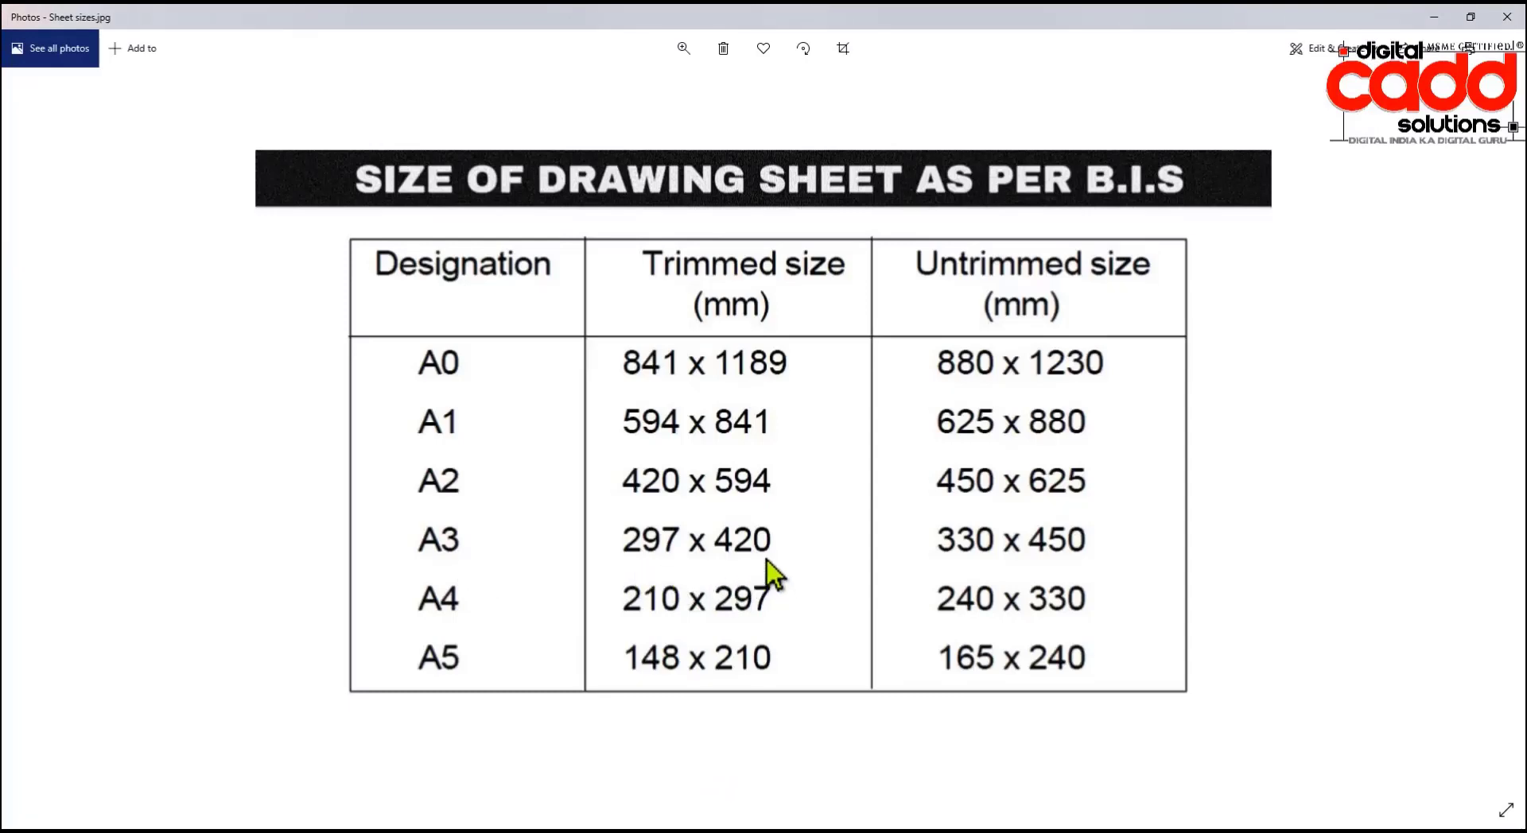
Step: Offset the title block's right edge 420 to the left and its bottom line 297 upward
{"action": "key", "text": "alt+Tab"}
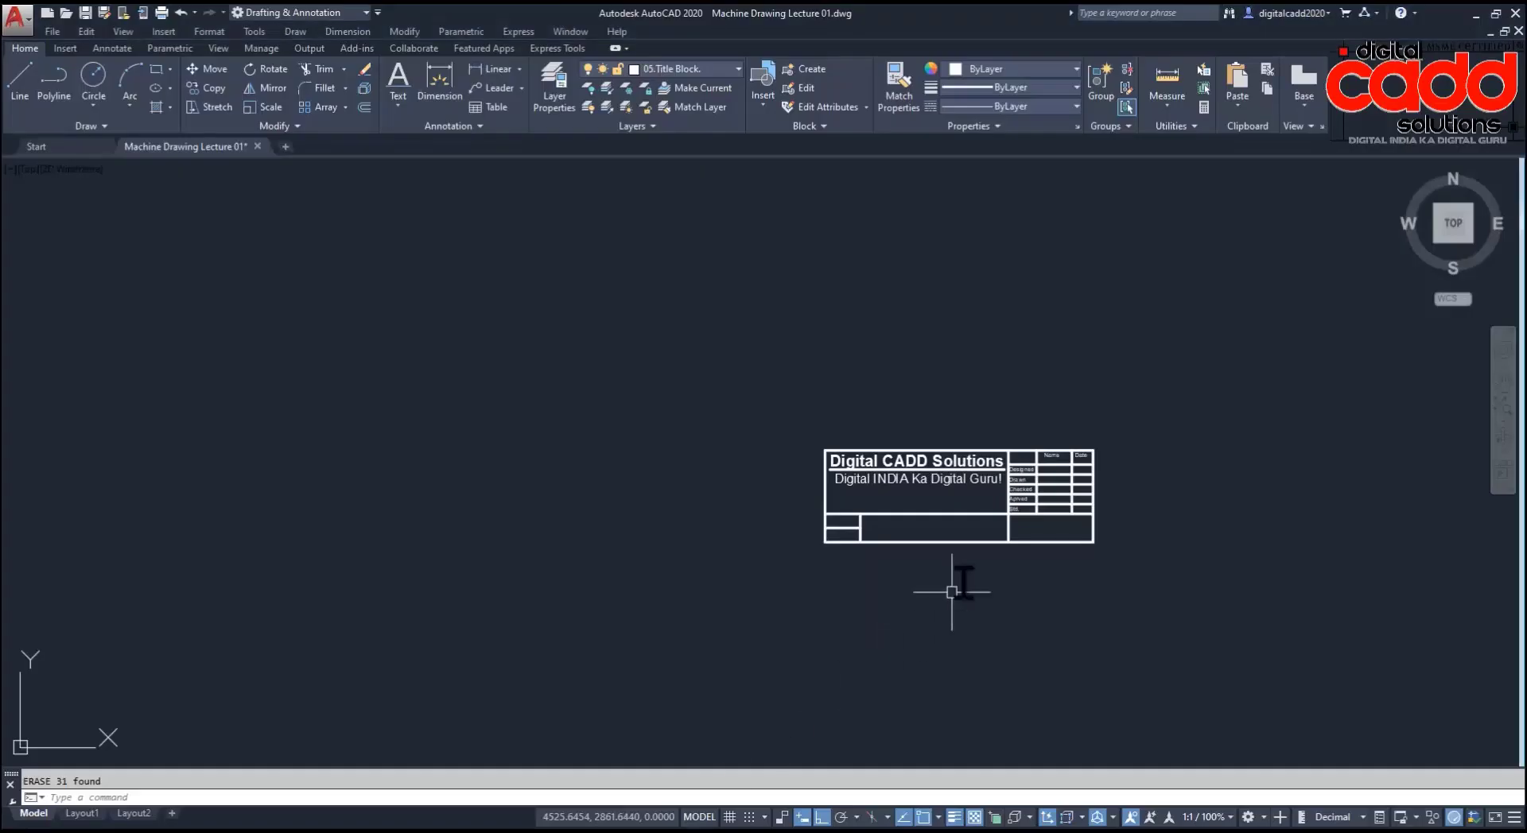
{"action": "type", "text": "o"}
{"action": "key", "text": "Return"}
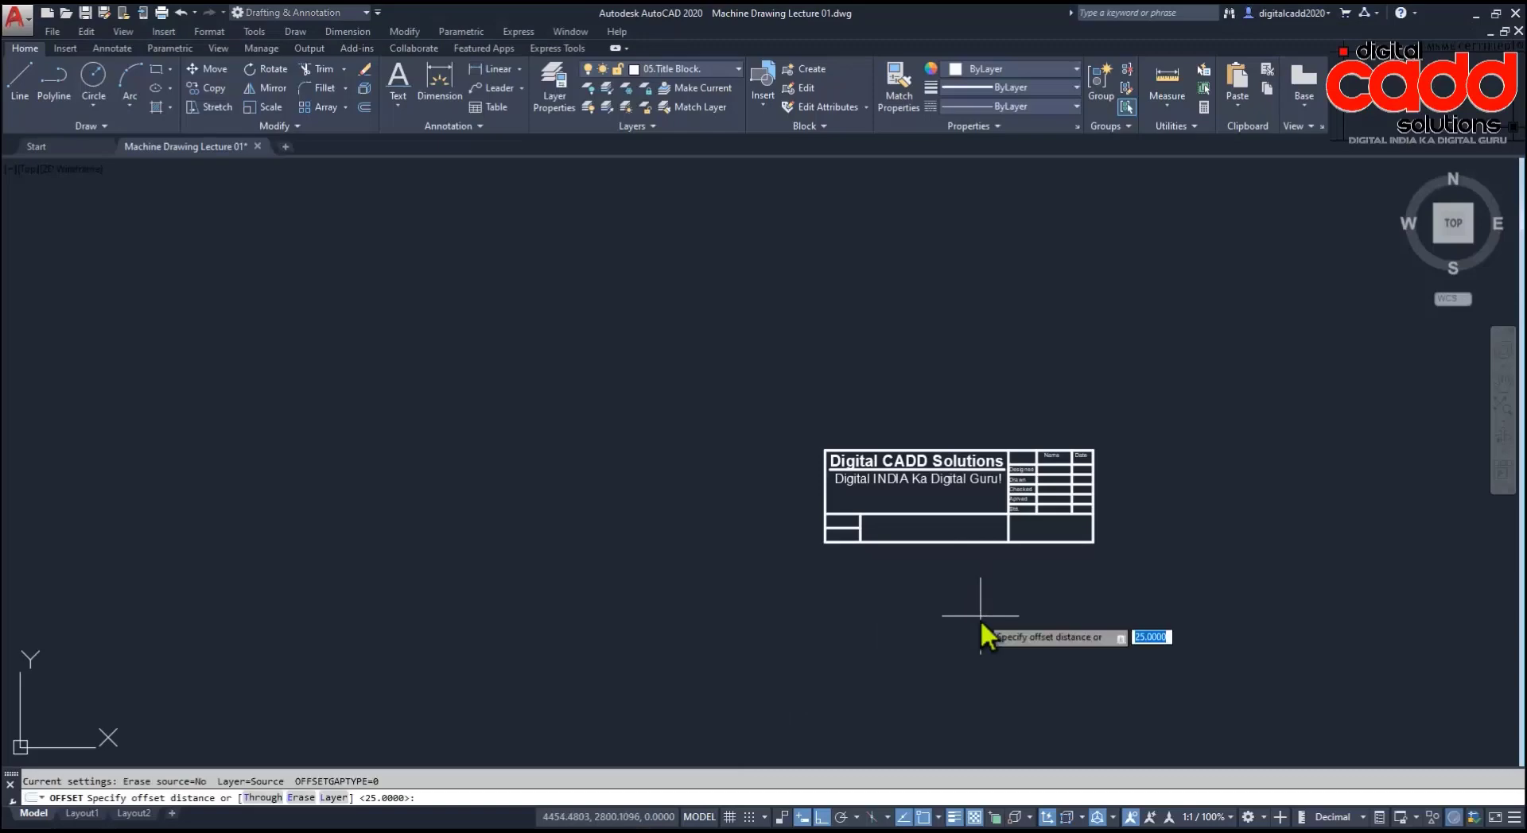
{"action": "type", "text": "420"}
{"action": "key", "text": "Return"}
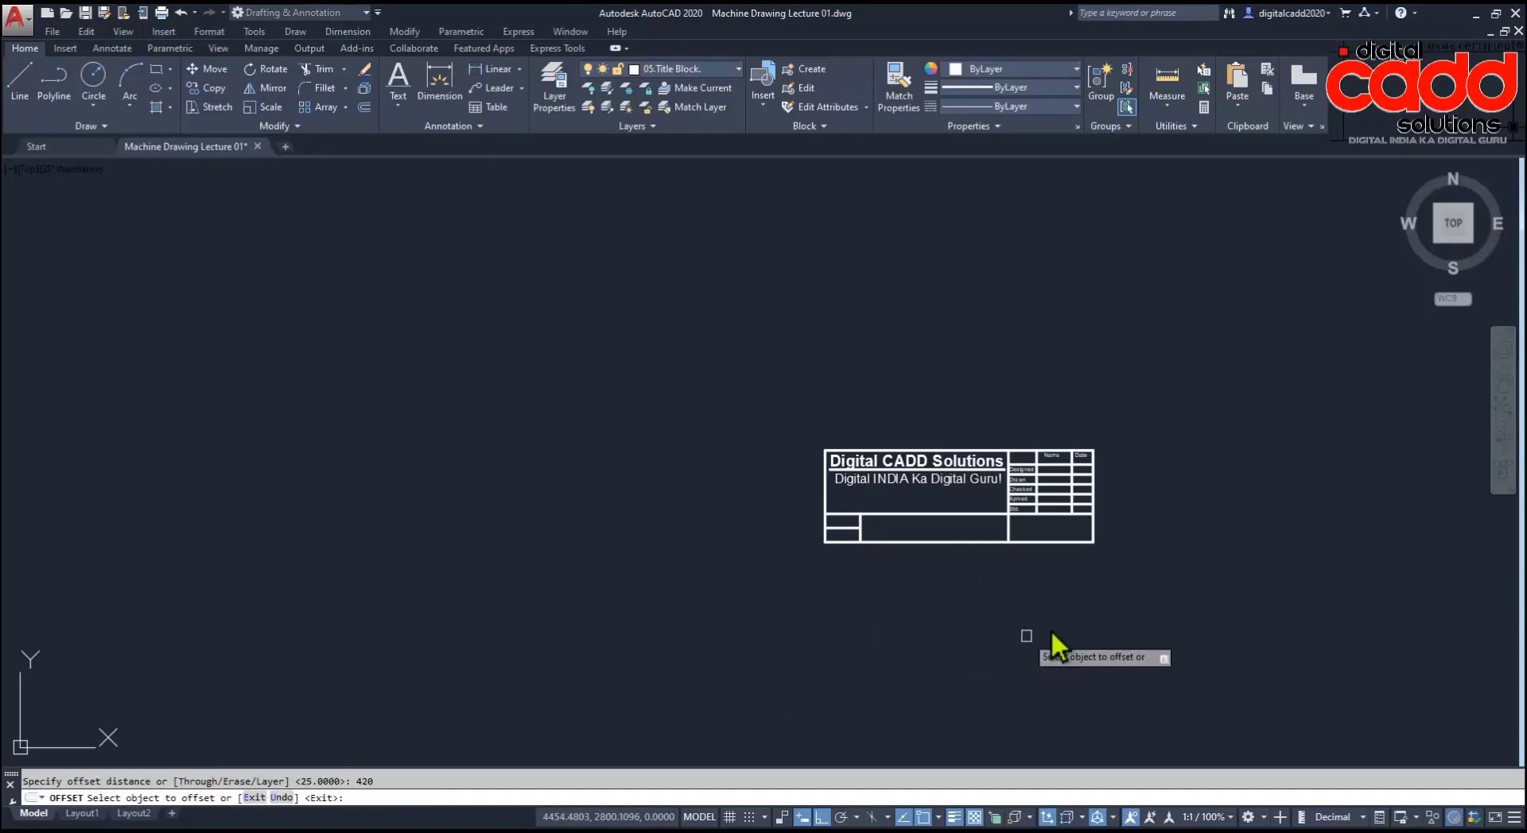
{"action": "left_click", "coordinate": [1089, 537]}
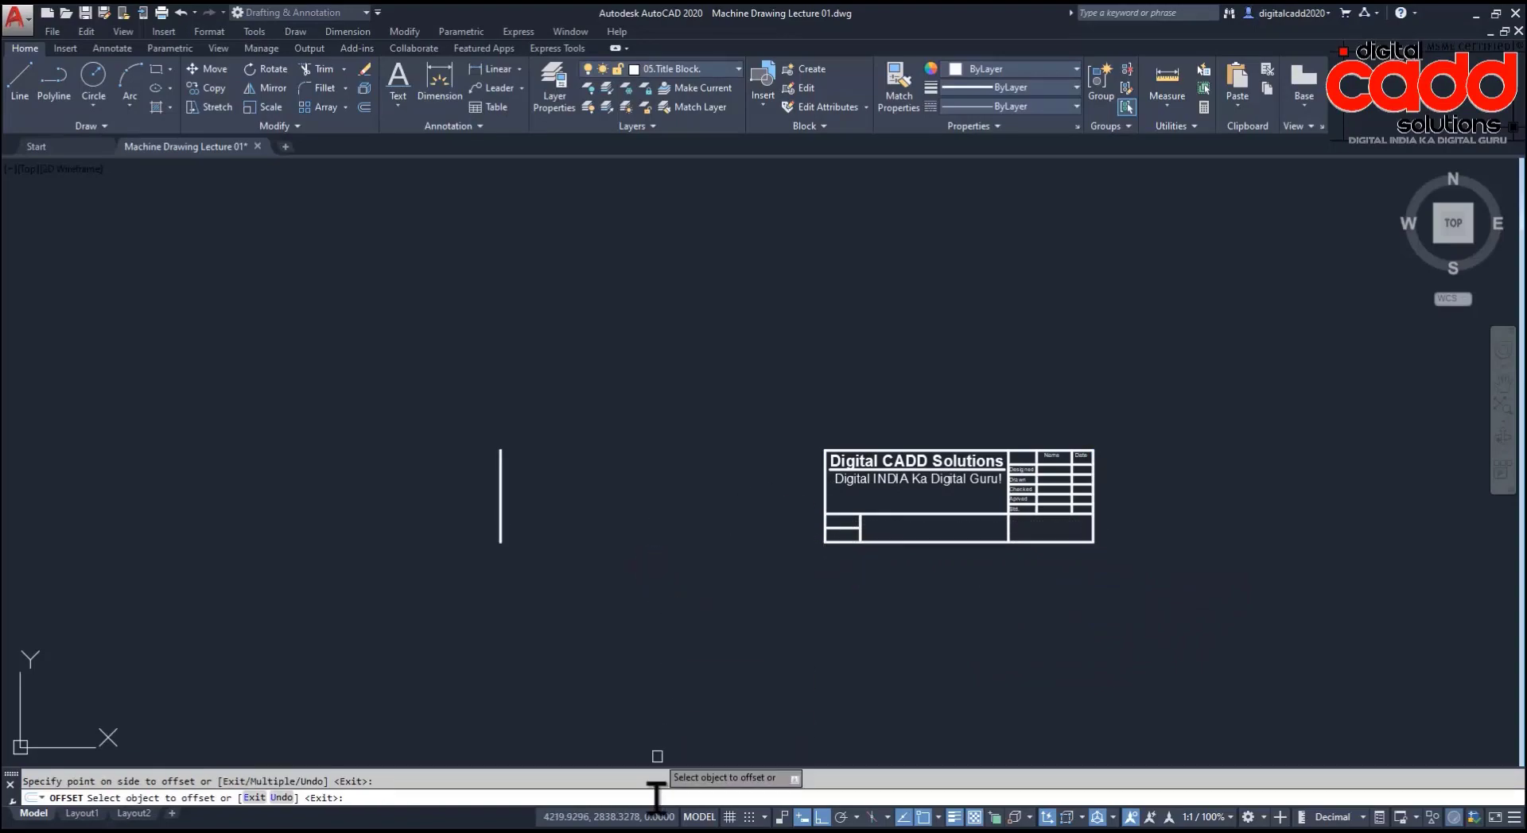
{"action": "left_click", "coordinate": [678, 830]}
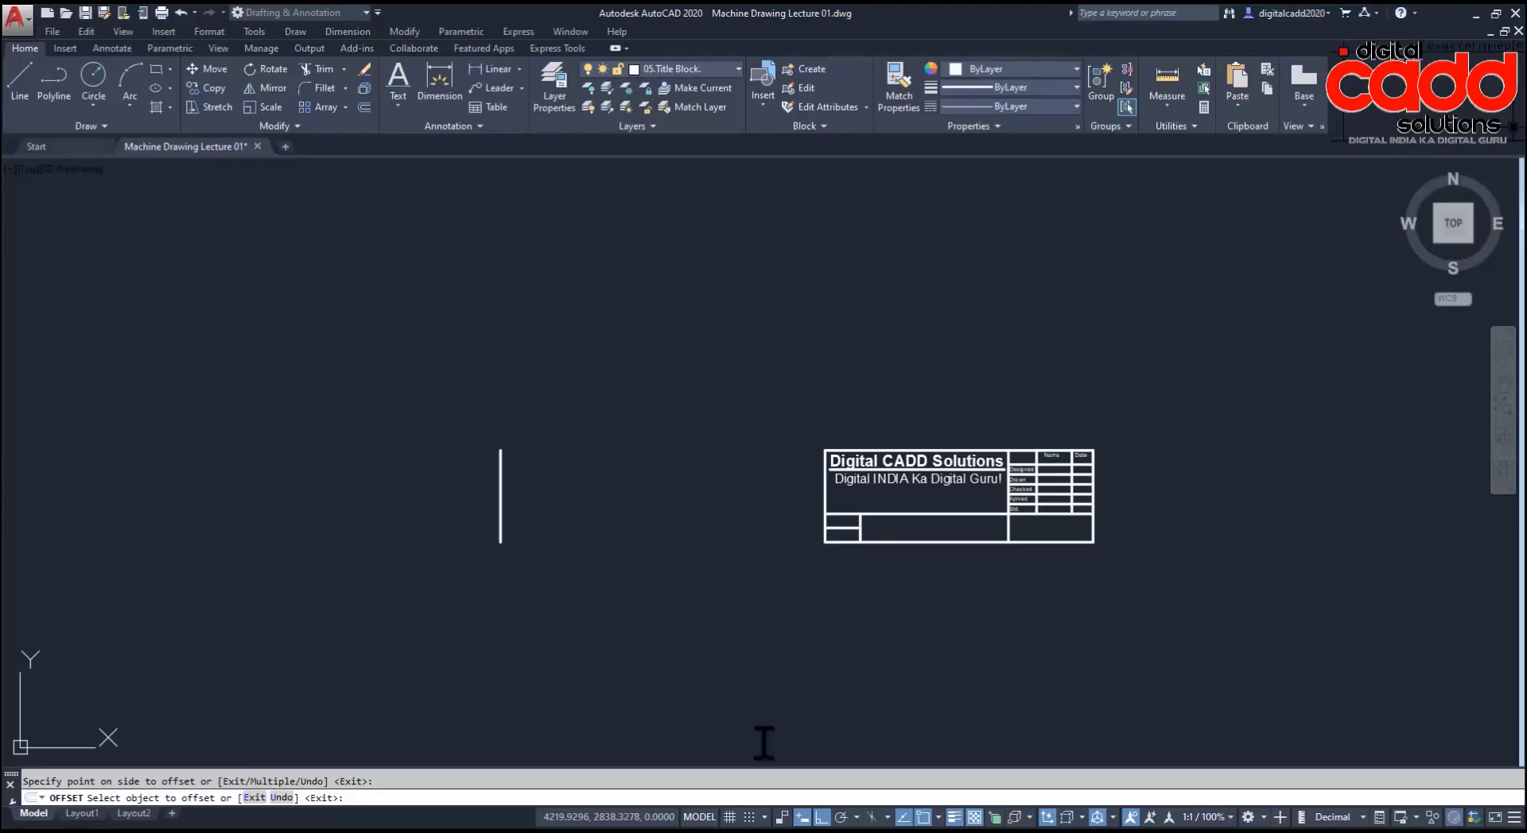
{"action": "left_click", "coordinate": [660, 827]}
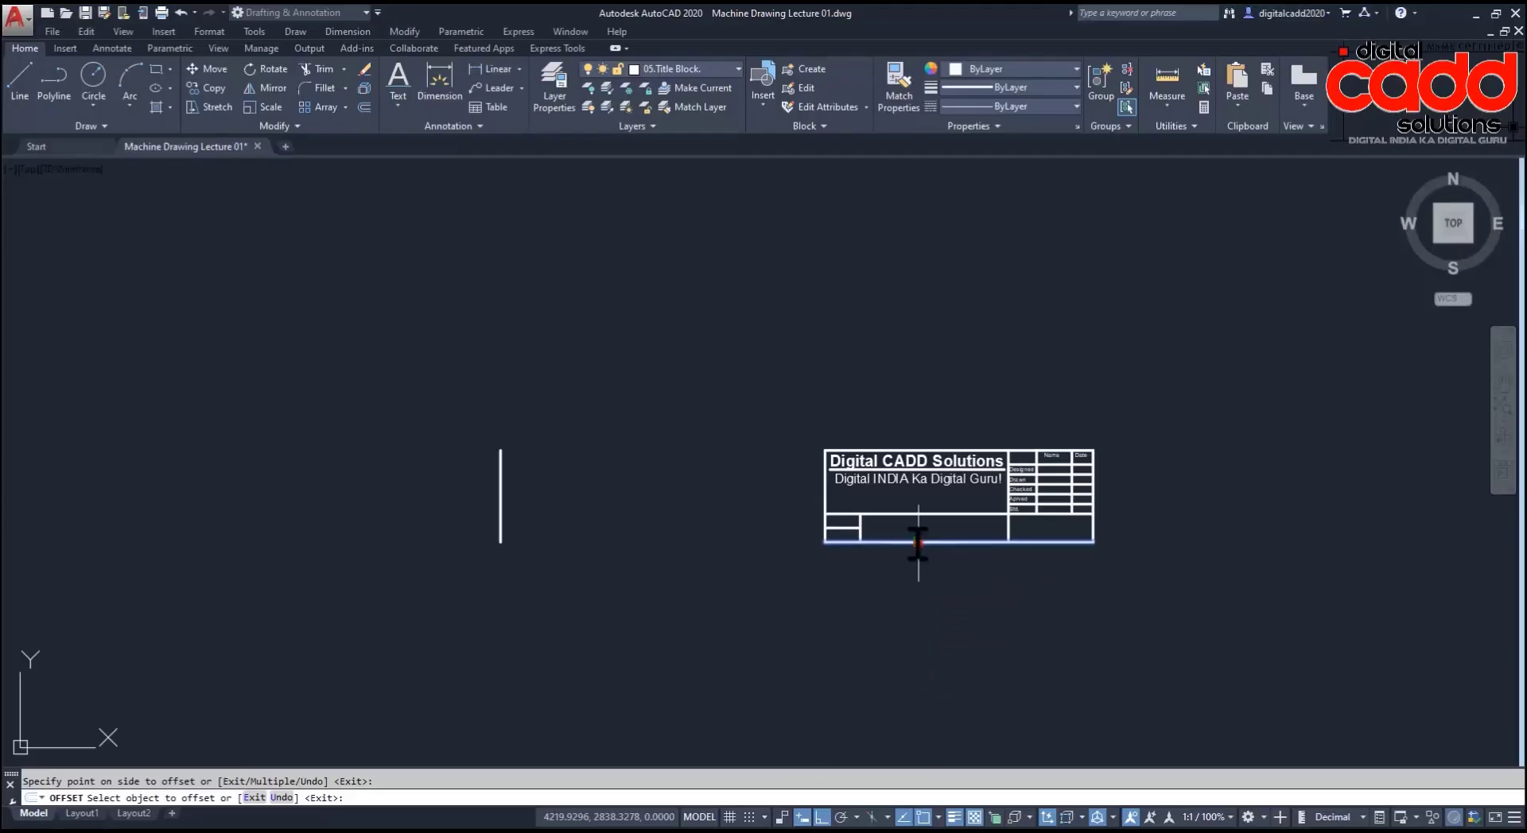
{"action": "left_click", "coordinate": [918, 543]}
{"action": "type", "text": "297"}
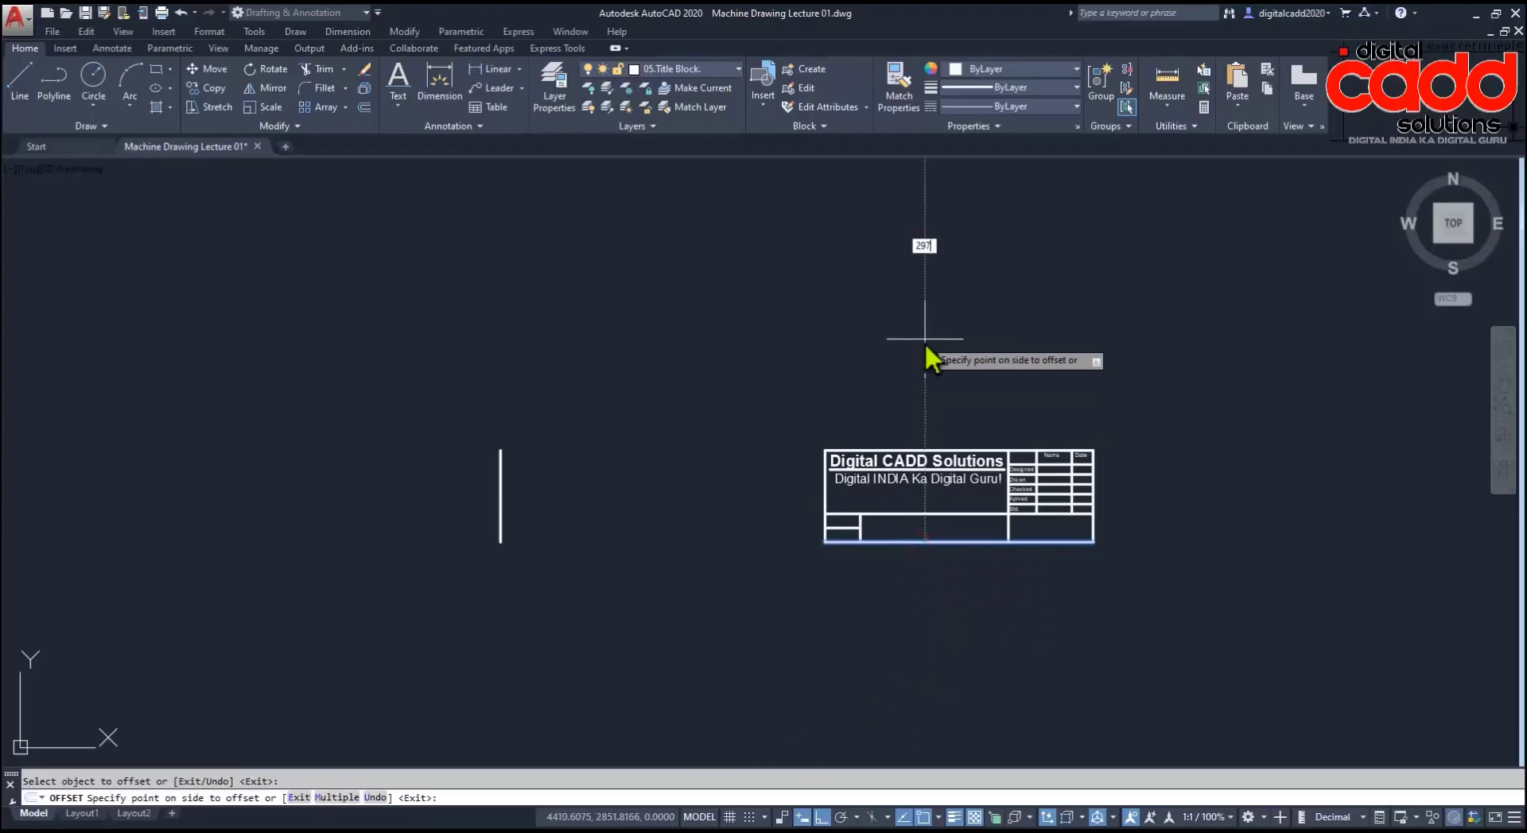
{"action": "key", "text": "Return"}
{"action": "key", "text": "Return"}
{"action": "scroll", "coordinate": [906, 342], "scroll_direction": "down", "scroll_amount": 2}
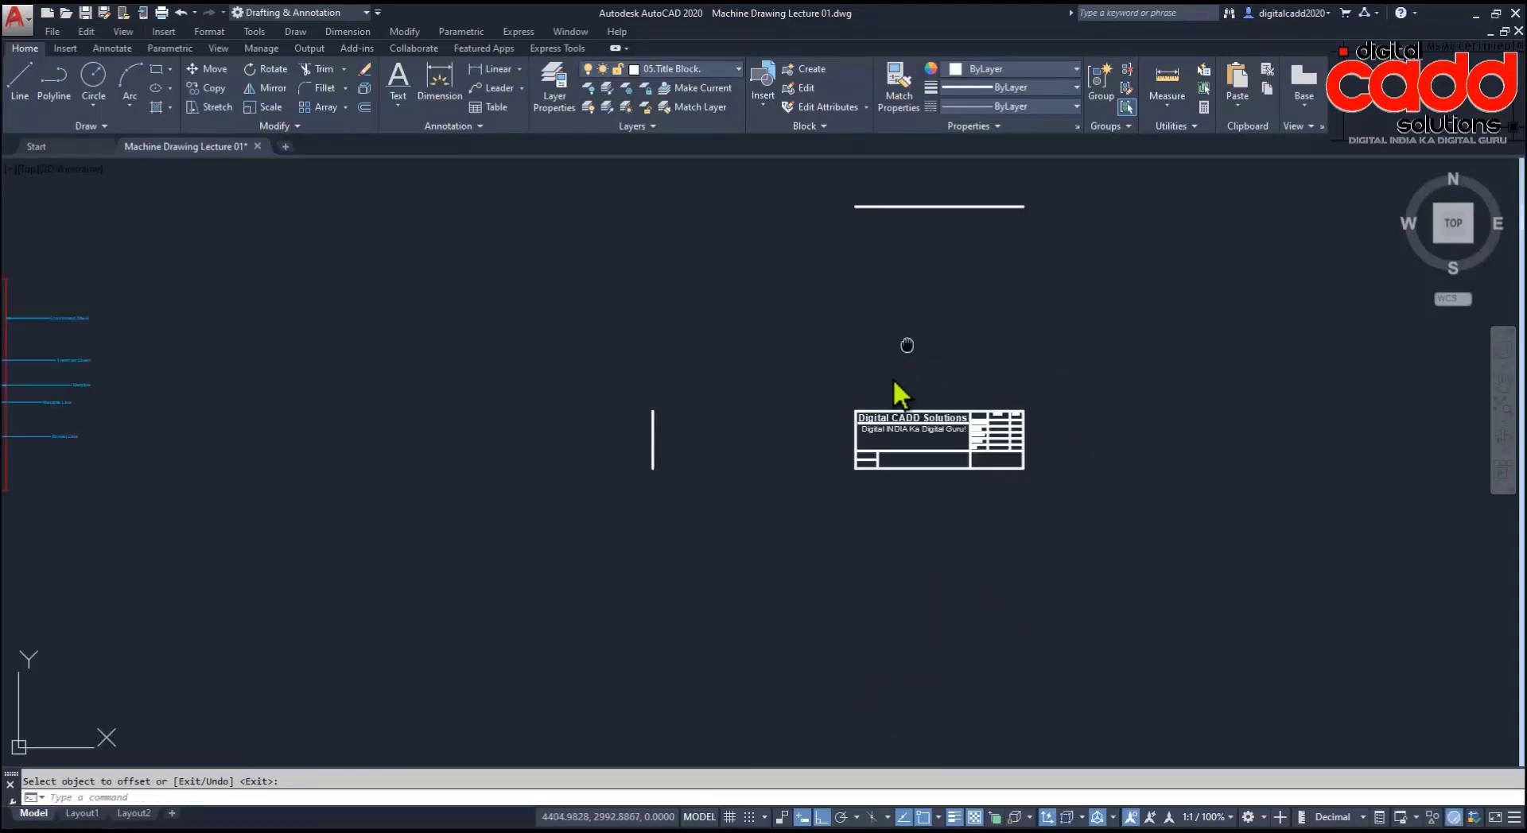
{"action": "middle_click_drag", "start_coordinate": [907, 341], "coordinate": [844, 428]}
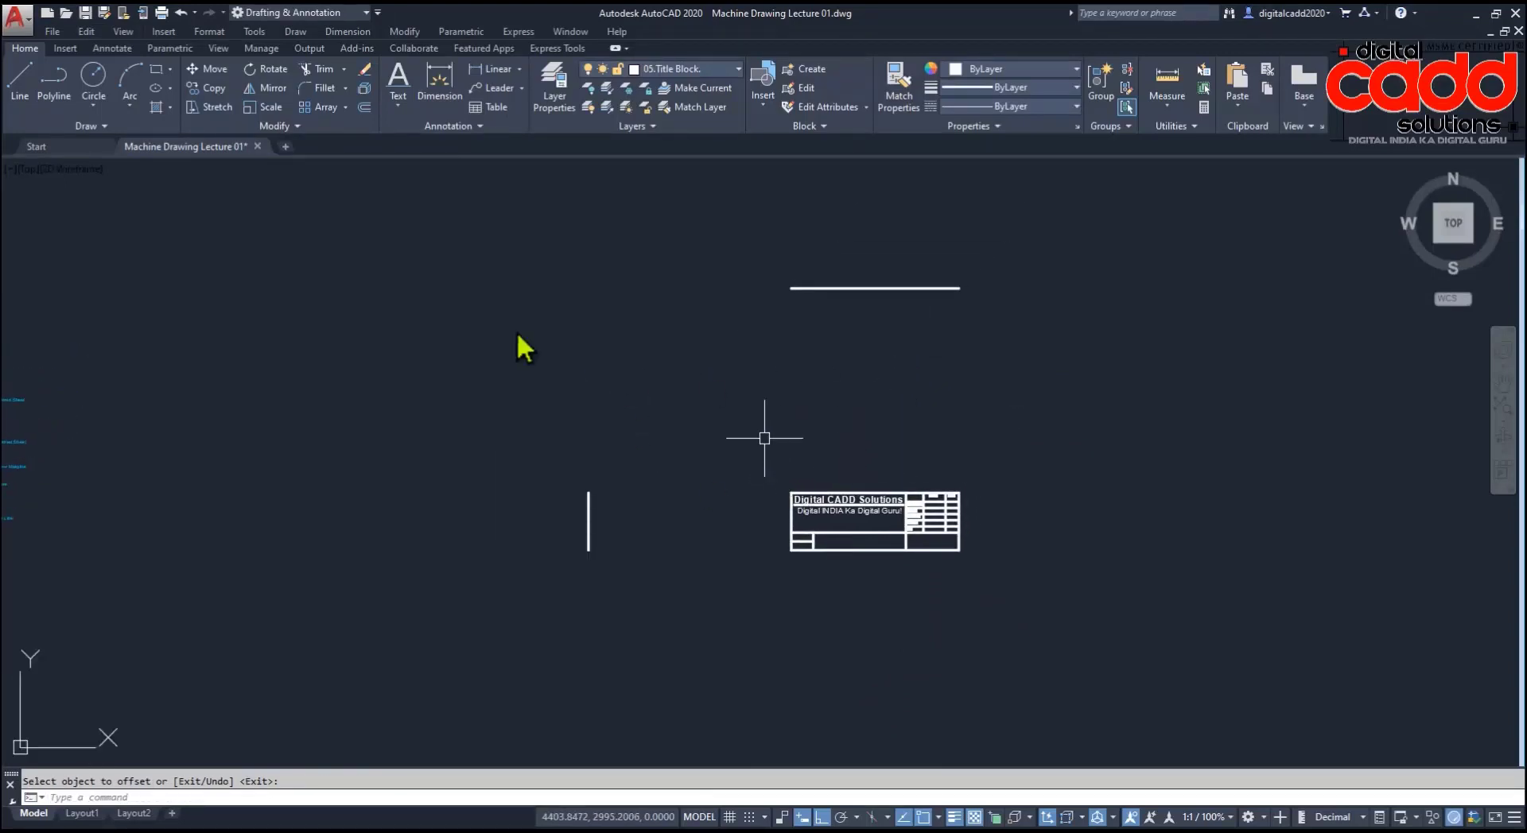
{"action": "left_click", "coordinate": [322, 89]}
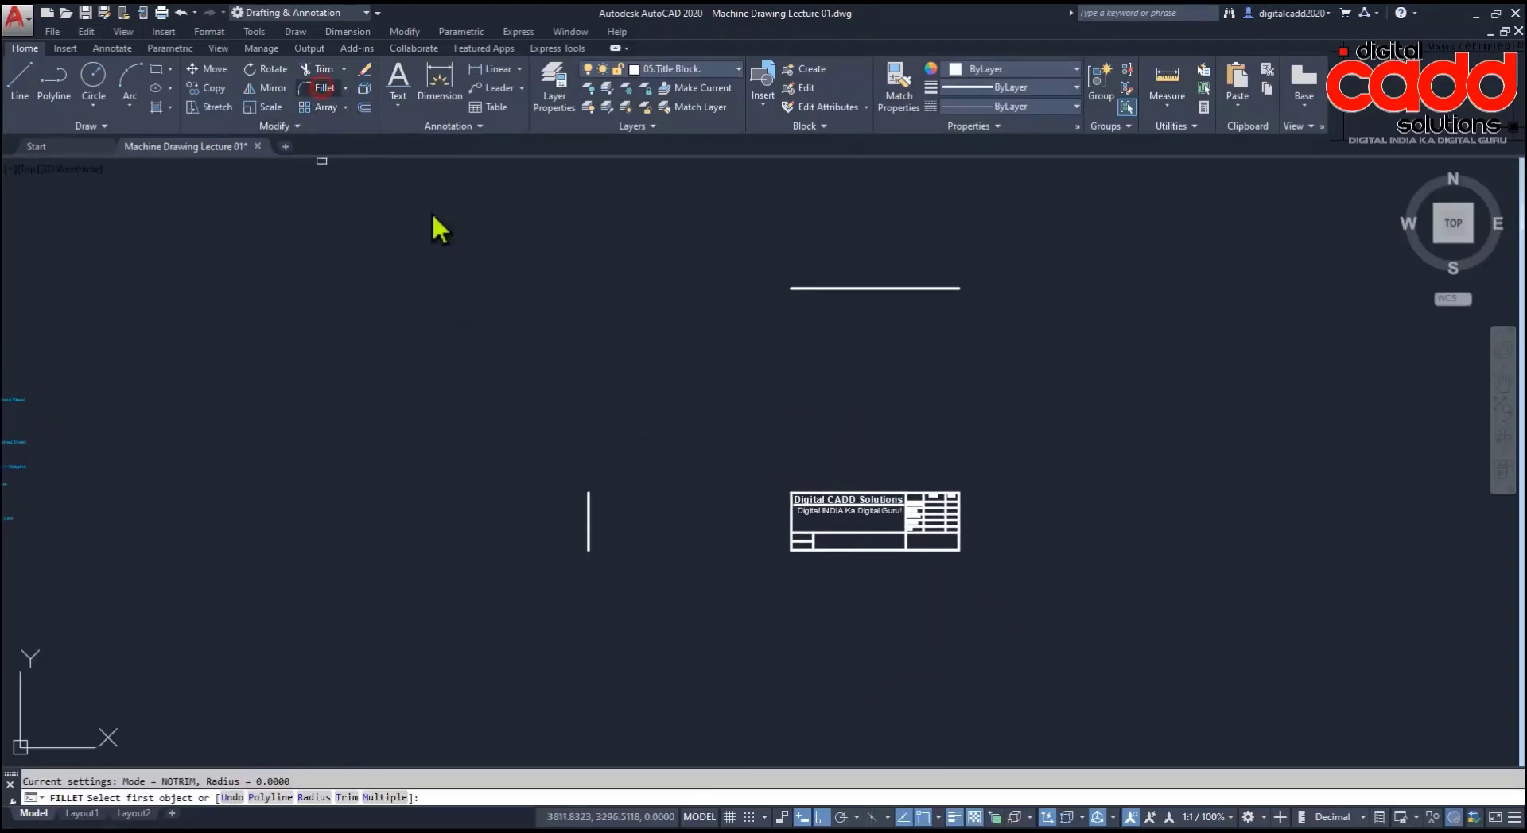
{"action": "type", "text": "m"}
{"action": "key", "text": "Return"}
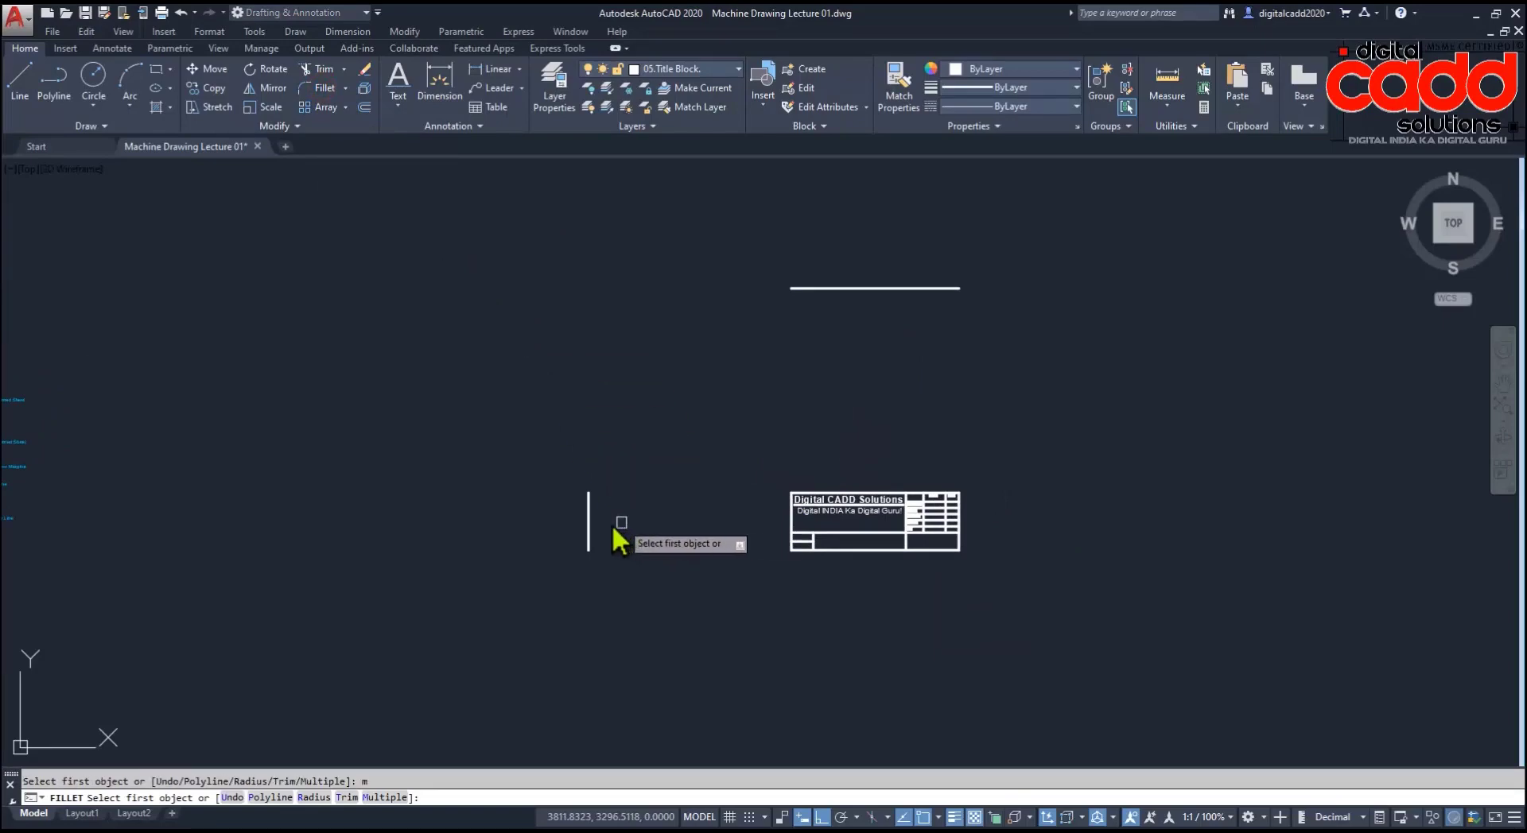
{"action": "left_click", "coordinate": [588, 517]}
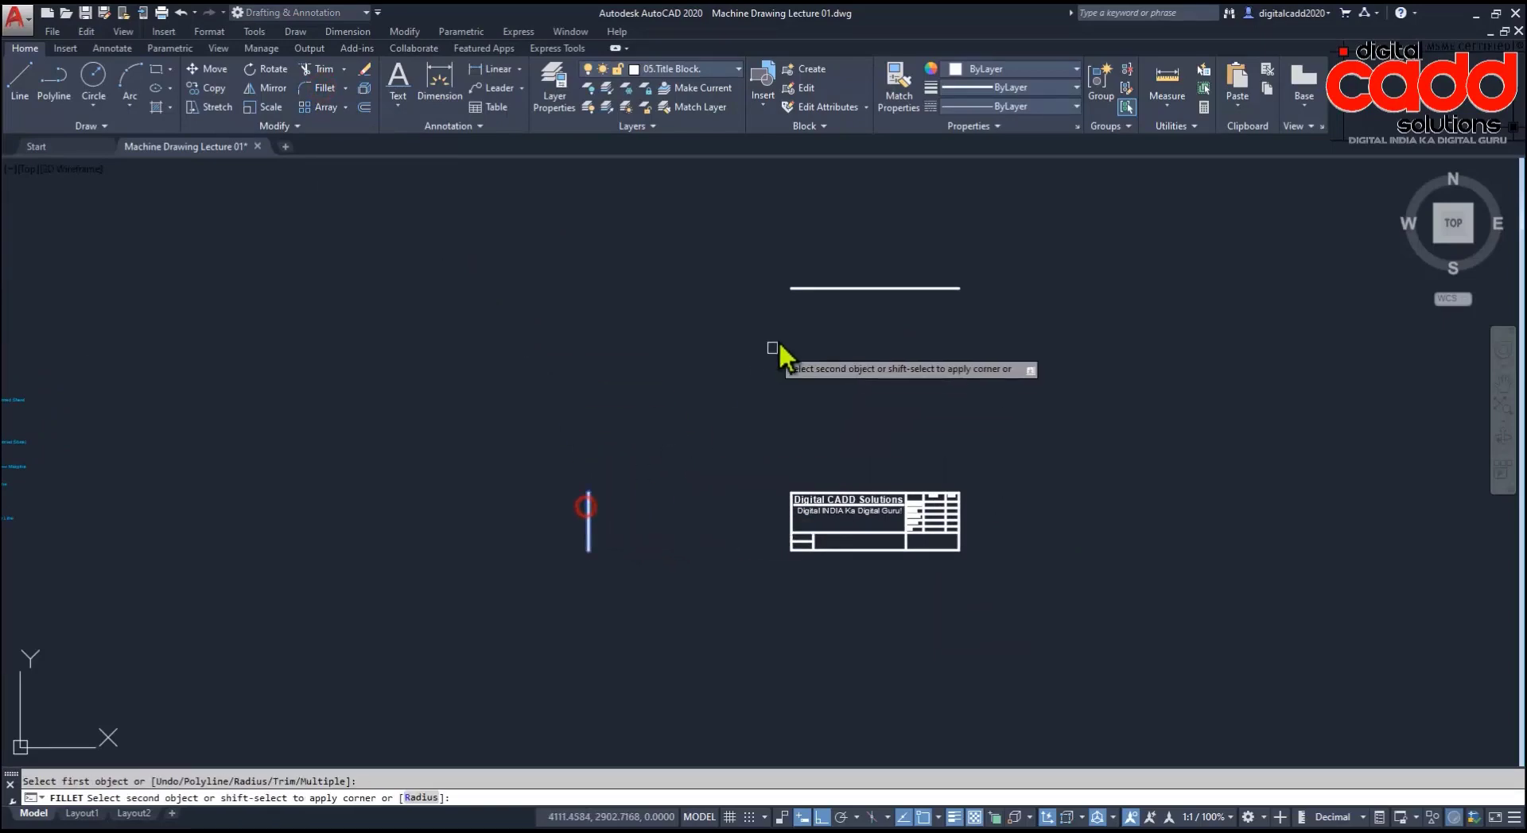
{"action": "left_click", "coordinate": [798, 290]}
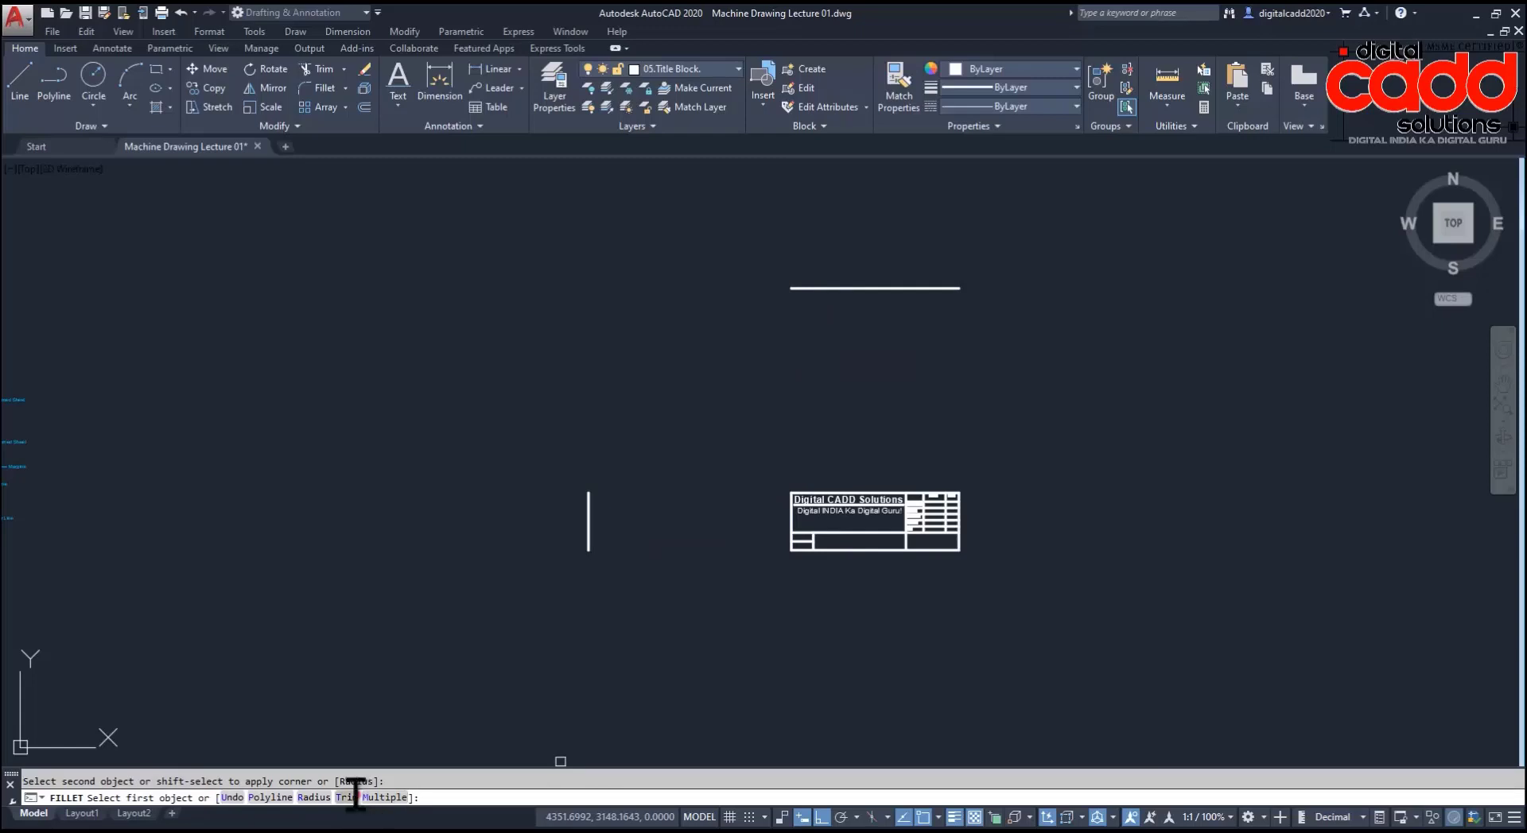
{"action": "left_click", "coordinate": [347, 797]}
{"action": "left_click", "coordinate": [403, 780]}
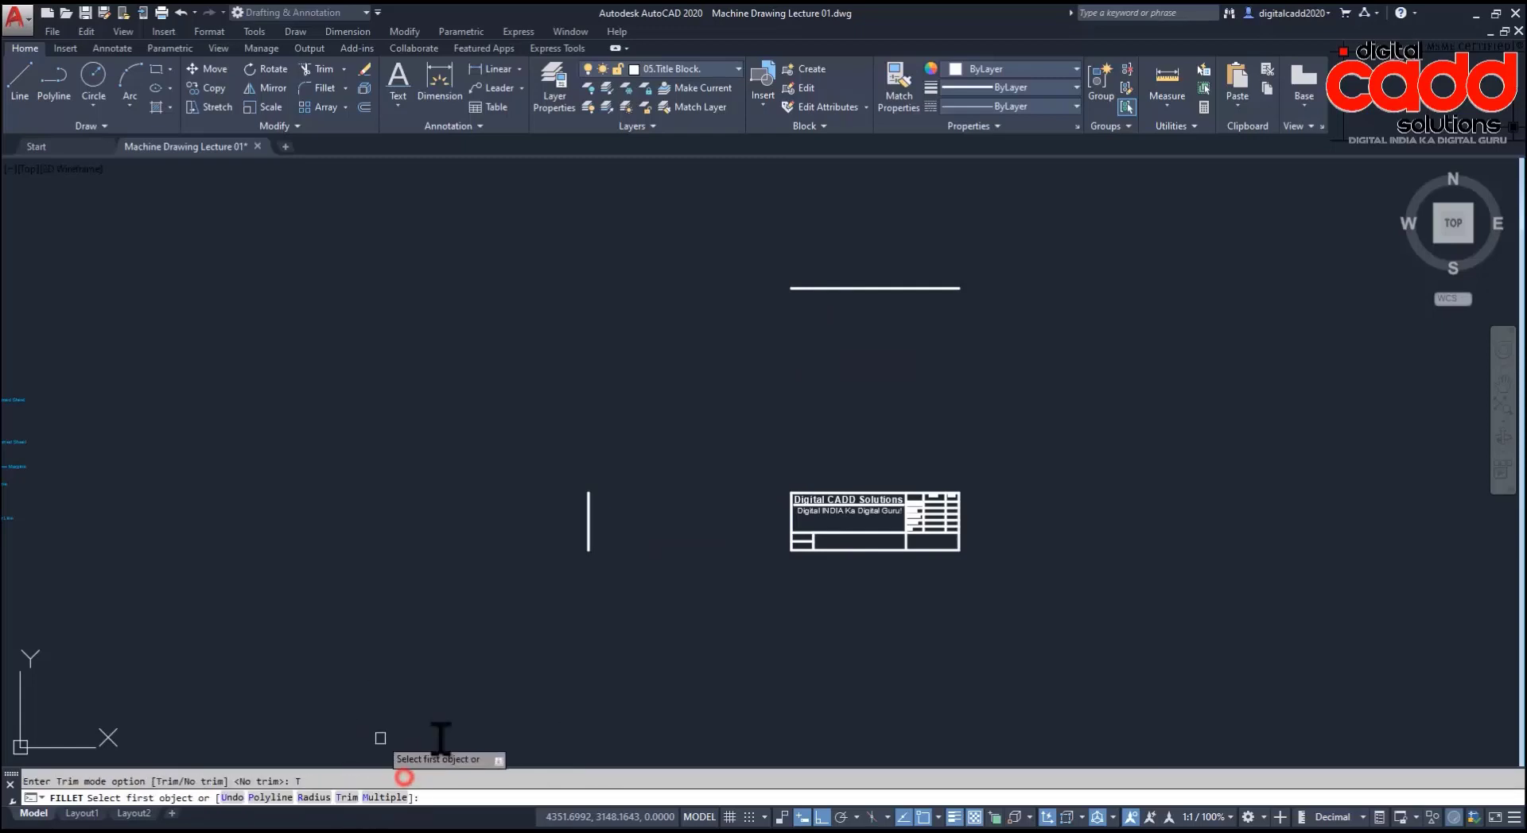
{"action": "left_click", "coordinate": [863, 550]}
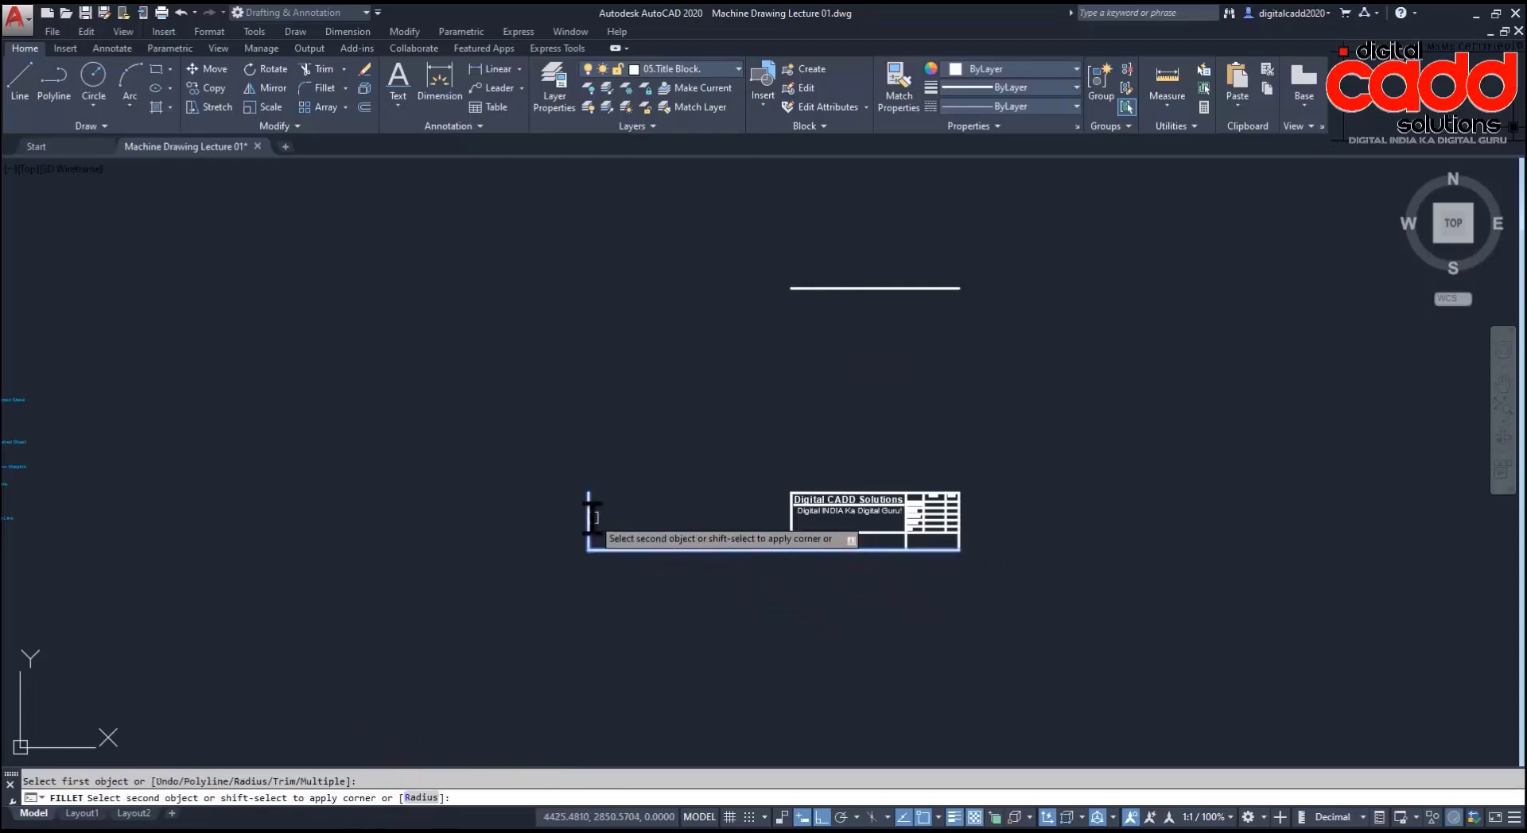
{"action": "left_click", "coordinate": [590, 517]}
{"action": "left_click", "coordinate": [590, 513]}
{"action": "left_click", "coordinate": [808, 291]}
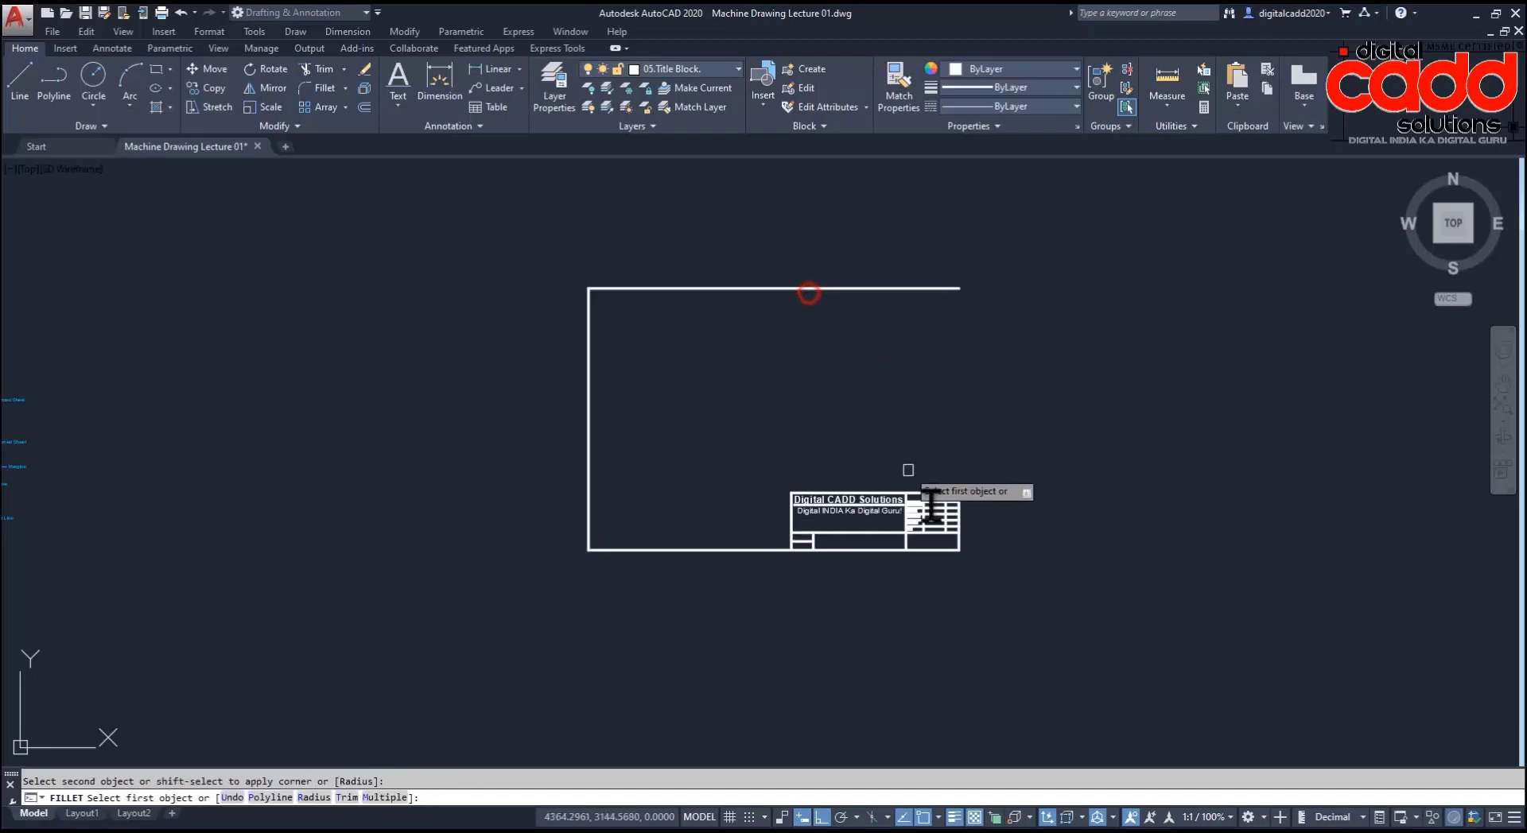
{"action": "left_click", "coordinate": [958, 541]}
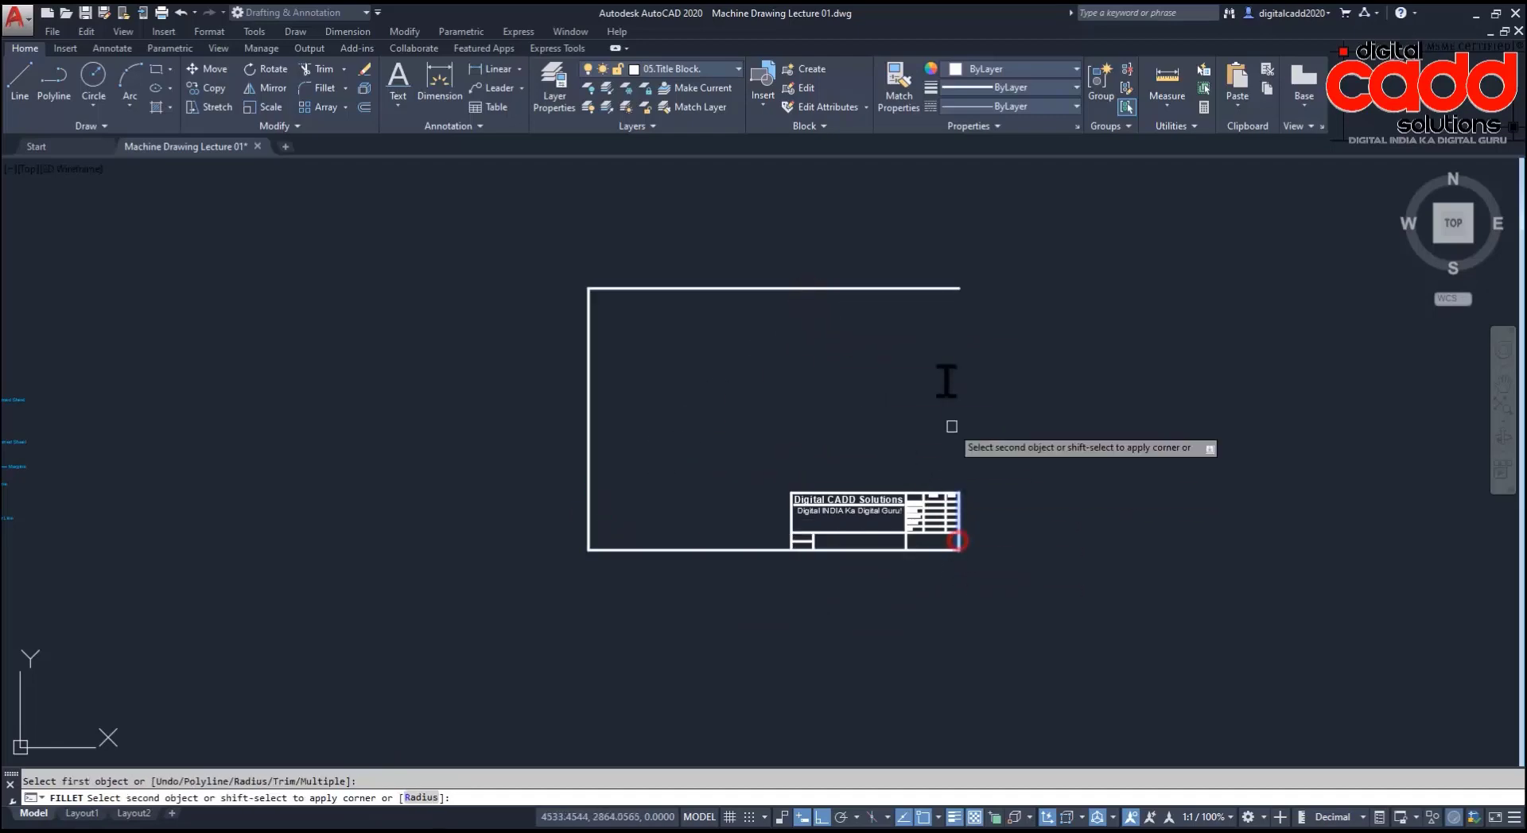
{"action": "left_click", "coordinate": [919, 288]}
{"action": "scroll", "coordinate": [852, 423], "scroll_direction": "up", "scroll_amount": 2}
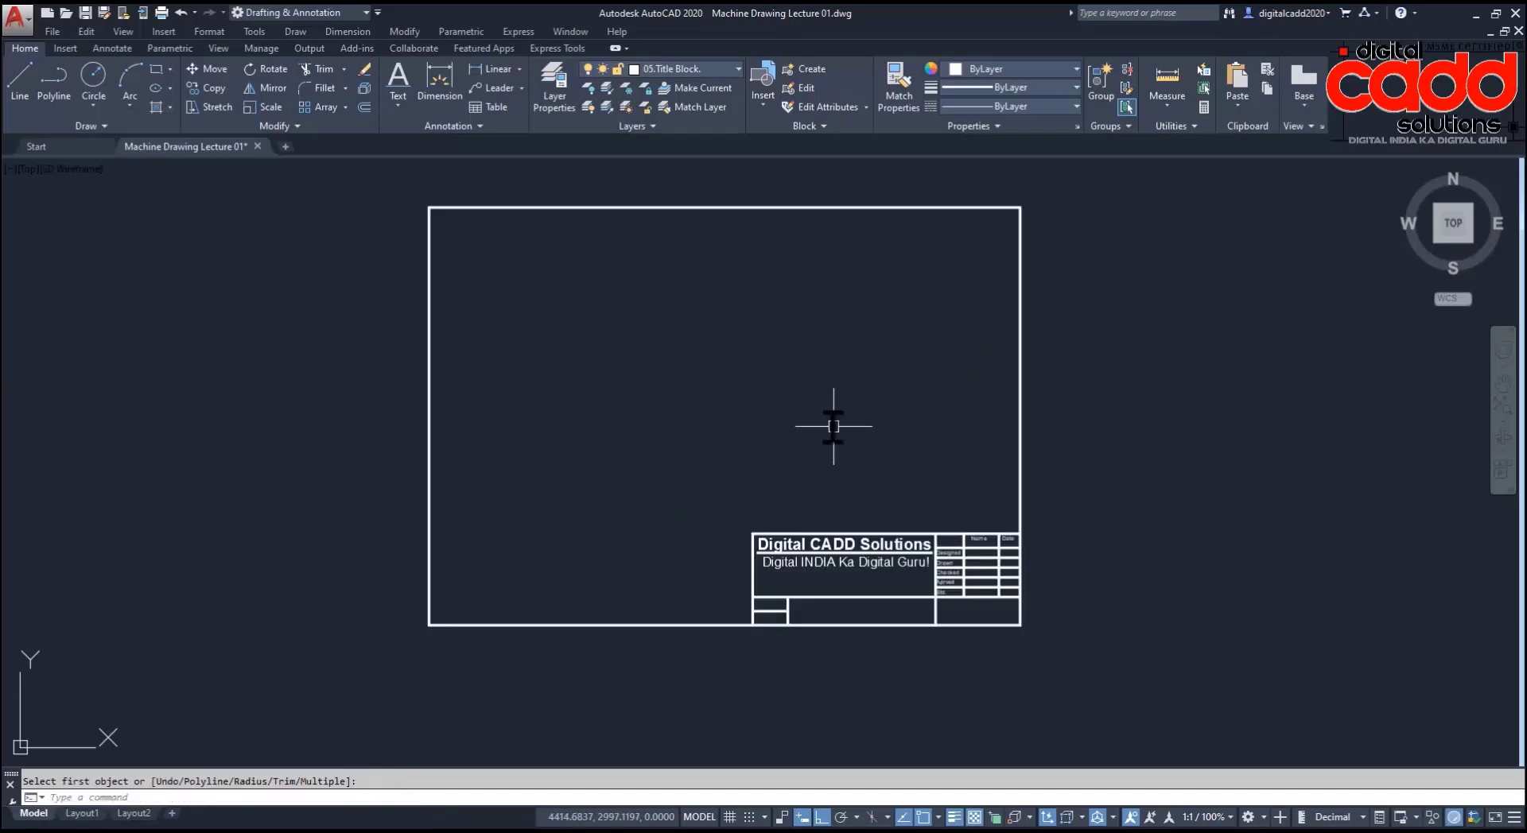
{"action": "middle_click_drag", "start_coordinate": [836, 422], "coordinate": [836, 487]}
{"action": "middle_click_drag", "start_coordinate": [752, 536], "coordinate": [957, 474]}
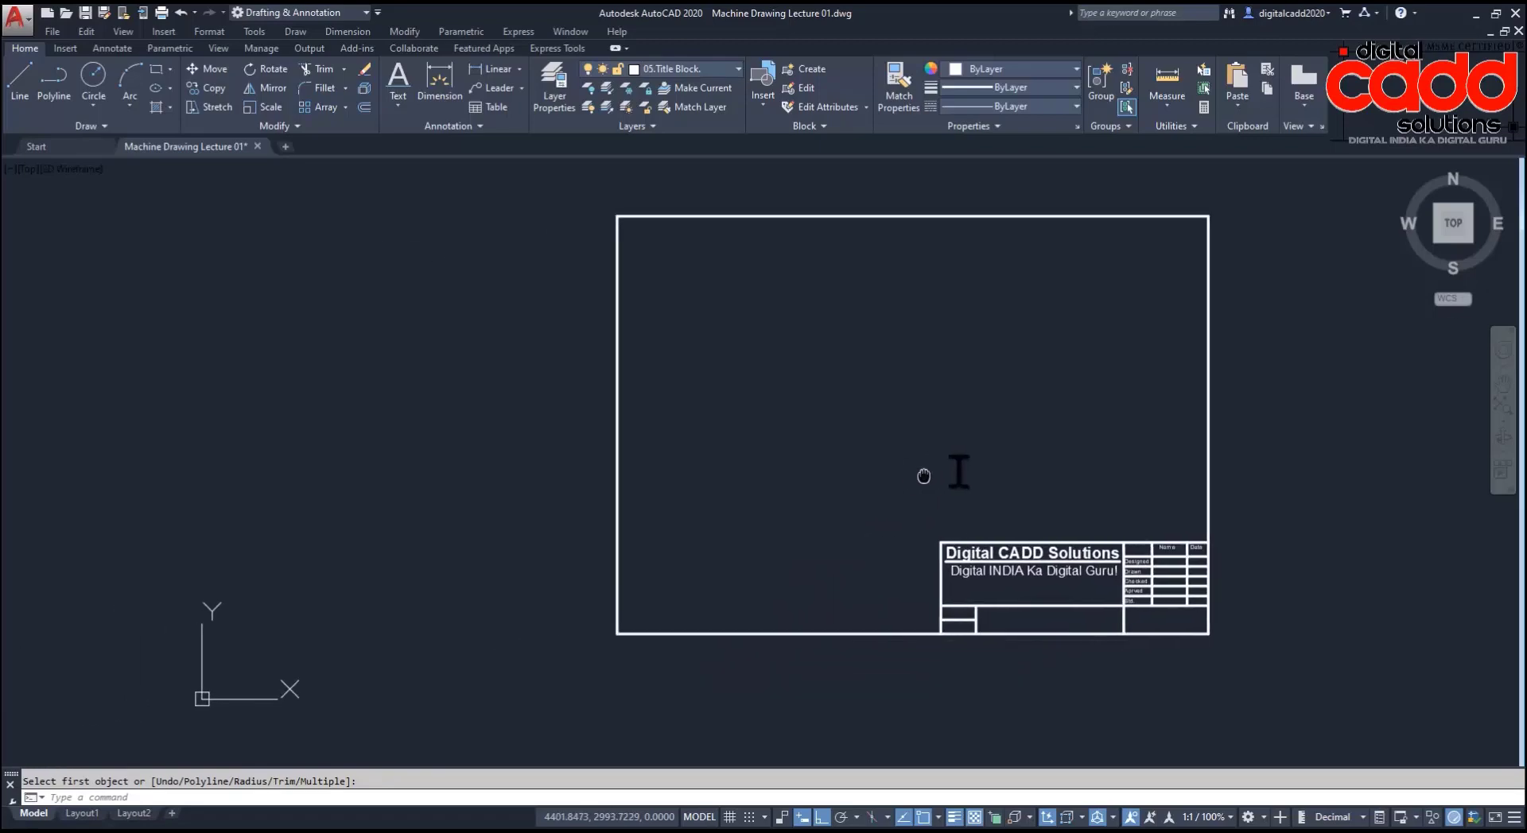
{"action": "scroll", "coordinate": [862, 443], "scroll_direction": "down", "scroll_amount": 1}
{"action": "scroll", "coordinate": [862, 494], "scroll_direction": "down", "scroll_amount": 2}
{"action": "mouse_move", "coordinate": [862, 494]}
{"action": "middle_mouse_down"}
{"action": "mouse_move", "coordinate": [1186, 541]}
{"action": "mouse_move", "coordinate": [961, 488]}
{"action": "middle_mouse_up"}
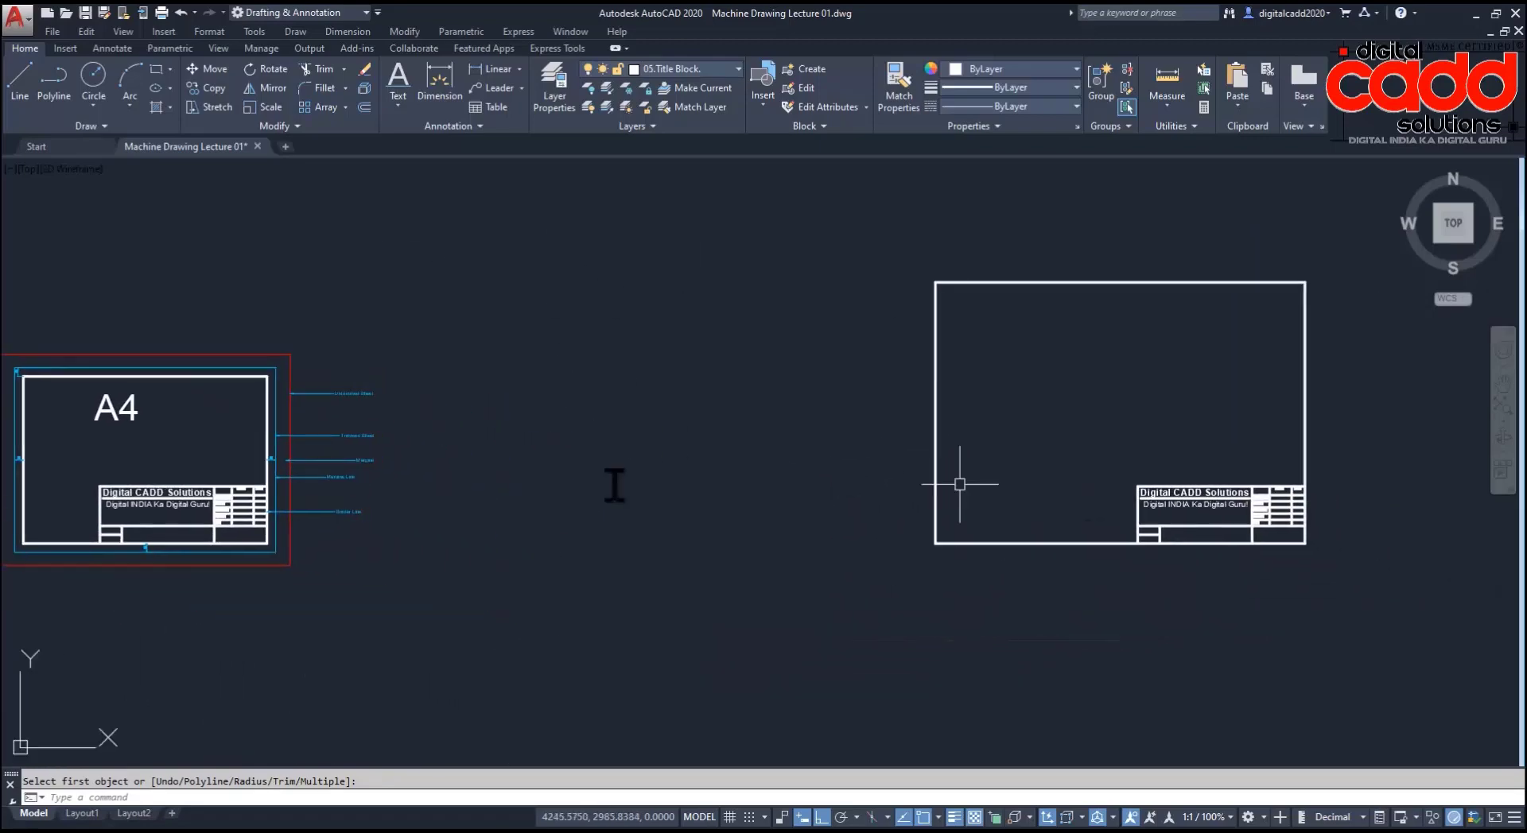
{"action": "middle_click_drag", "start_coordinate": [45, 478], "coordinate": [212, 437]}
{"action": "scroll", "coordinate": [239, 477], "scroll_direction": "up", "scroll_amount": 2}
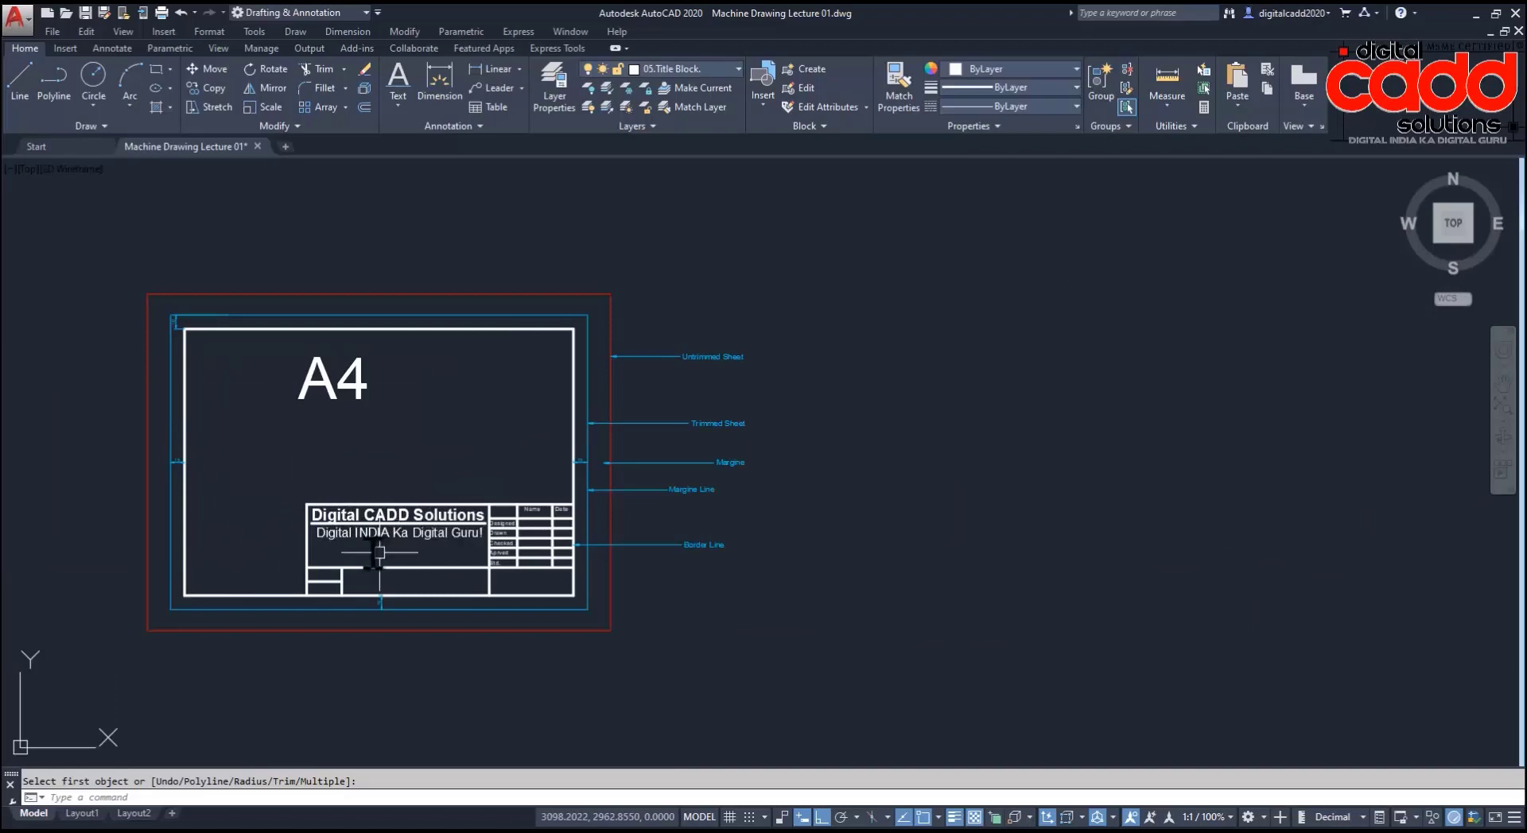
{"action": "scroll", "coordinate": [350, 494], "scroll_direction": "up", "scroll_amount": 2}
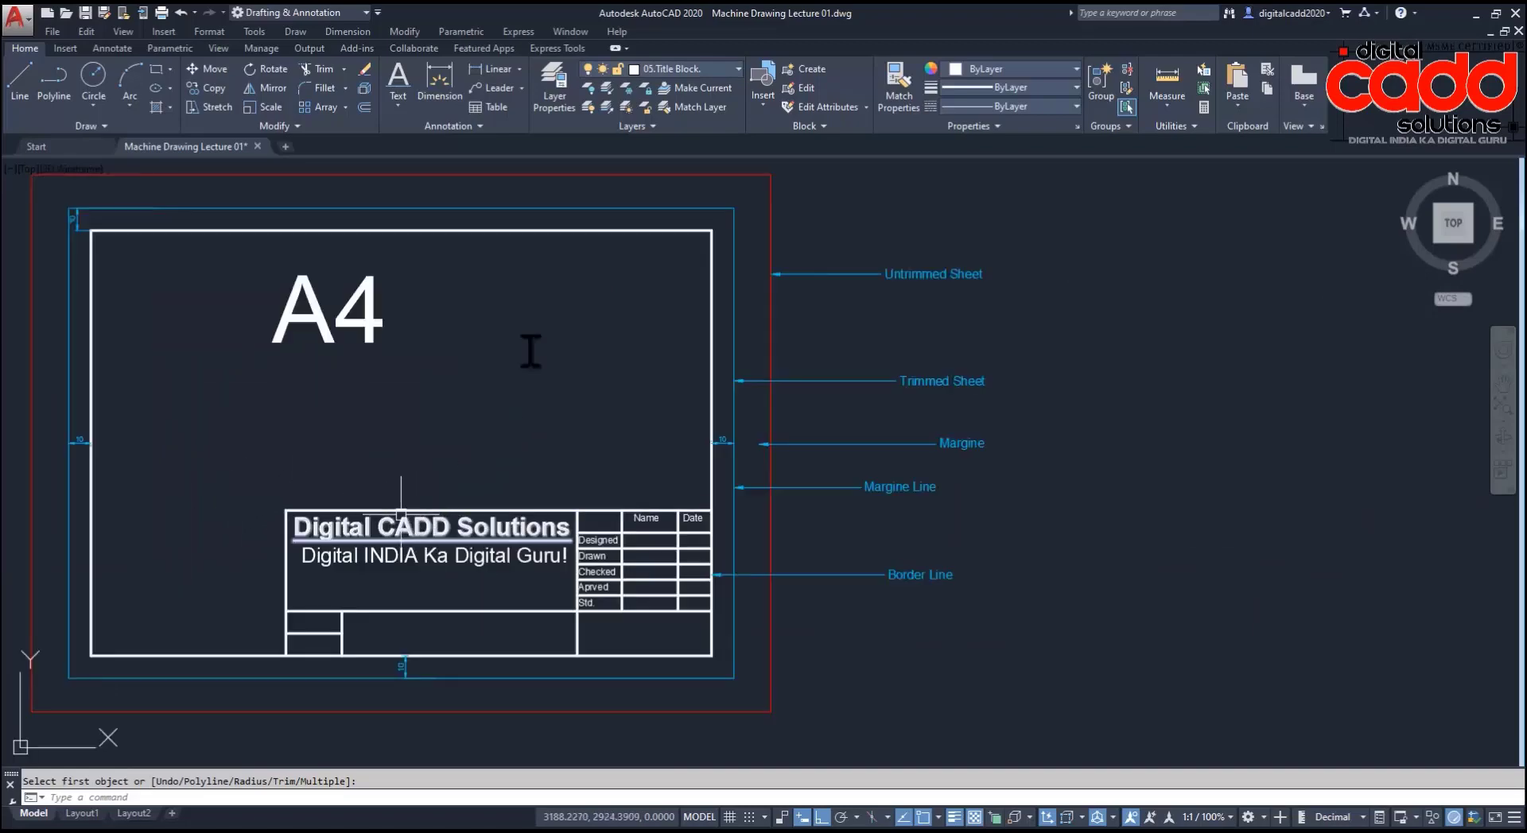
{"action": "scroll", "coordinate": [397, 413], "scroll_direction": "down", "scroll_amount": 2}
{"action": "scroll", "coordinate": [390, 429], "scroll_direction": "down", "scroll_amount": 2}
{"action": "middle_click_drag", "start_coordinate": [825, 521], "coordinate": [294, 566]}
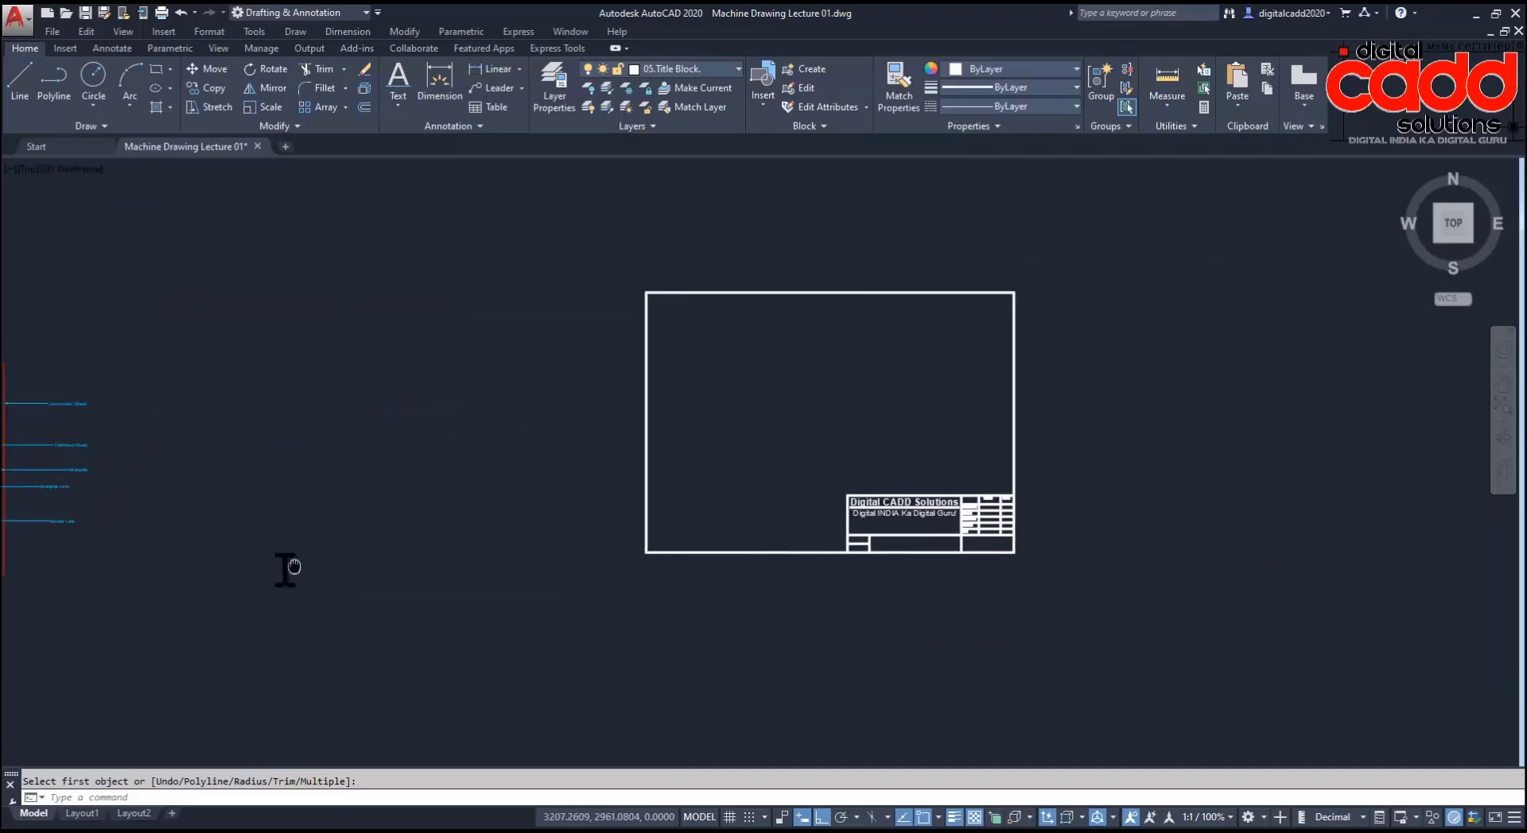
{"action": "scroll", "coordinate": [866, 476], "scroll_direction": "up", "scroll_amount": 2}
{"action": "middle_click_drag", "start_coordinate": [865, 476], "coordinate": [685, 522]}
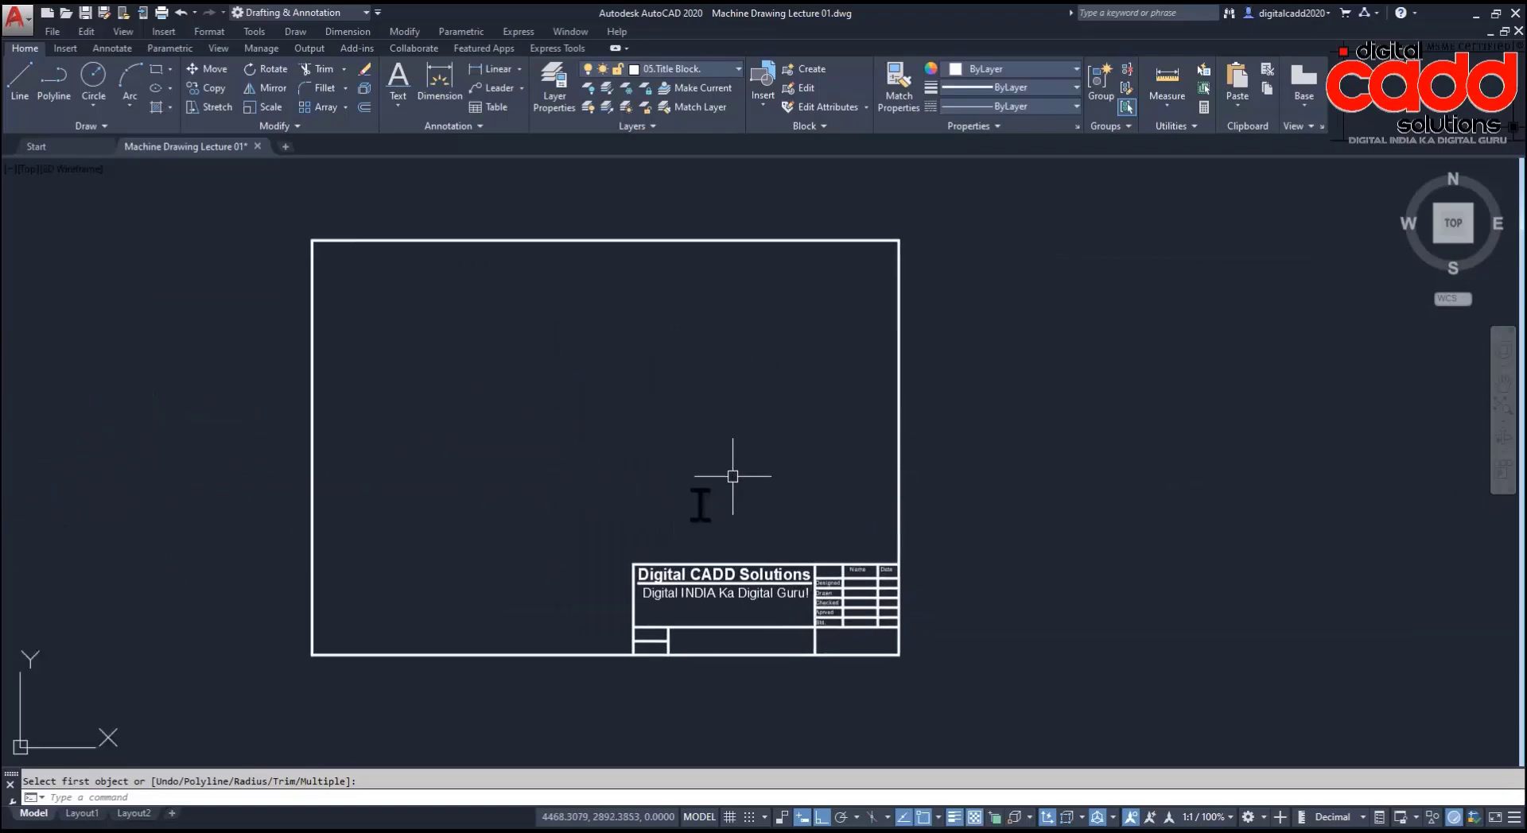
{"action": "scroll", "coordinate": [706, 478], "scroll_direction": "down", "scroll_amount": 2}
{"action": "mouse_move", "coordinate": [699, 600]}
{"action": "middle_mouse_down"}
{"action": "mouse_move", "coordinate": [750, 586]}
{"action": "mouse_move", "coordinate": [657, 590]}
{"action": "mouse_move", "coordinate": [633, 612]}
{"action": "middle_mouse_up"}
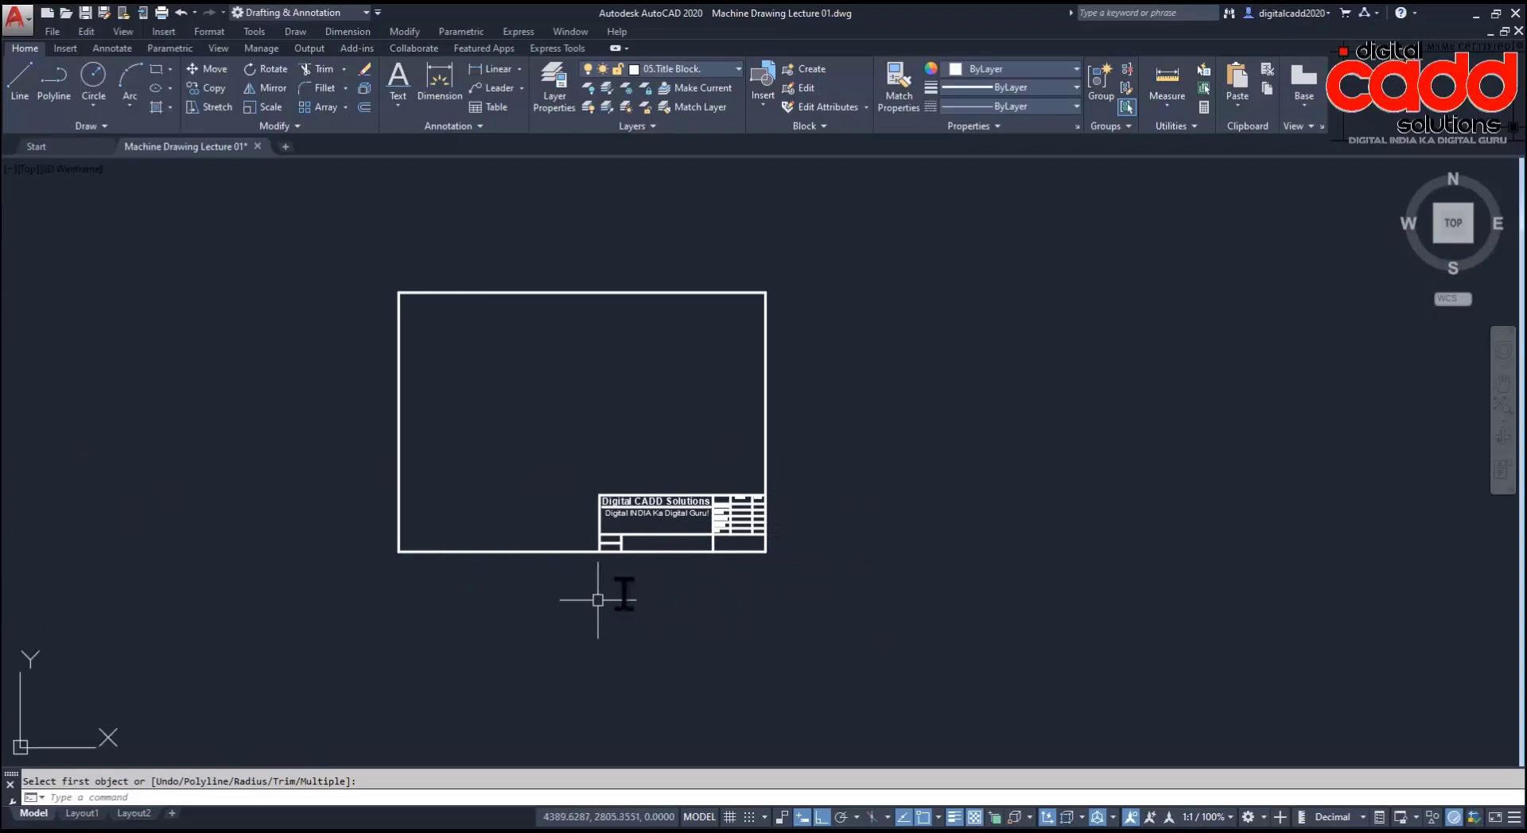
Step: Copy the A4 border rectangle off to the right of the titled sheet
{"action": "left_click", "coordinate": [568, 449]}
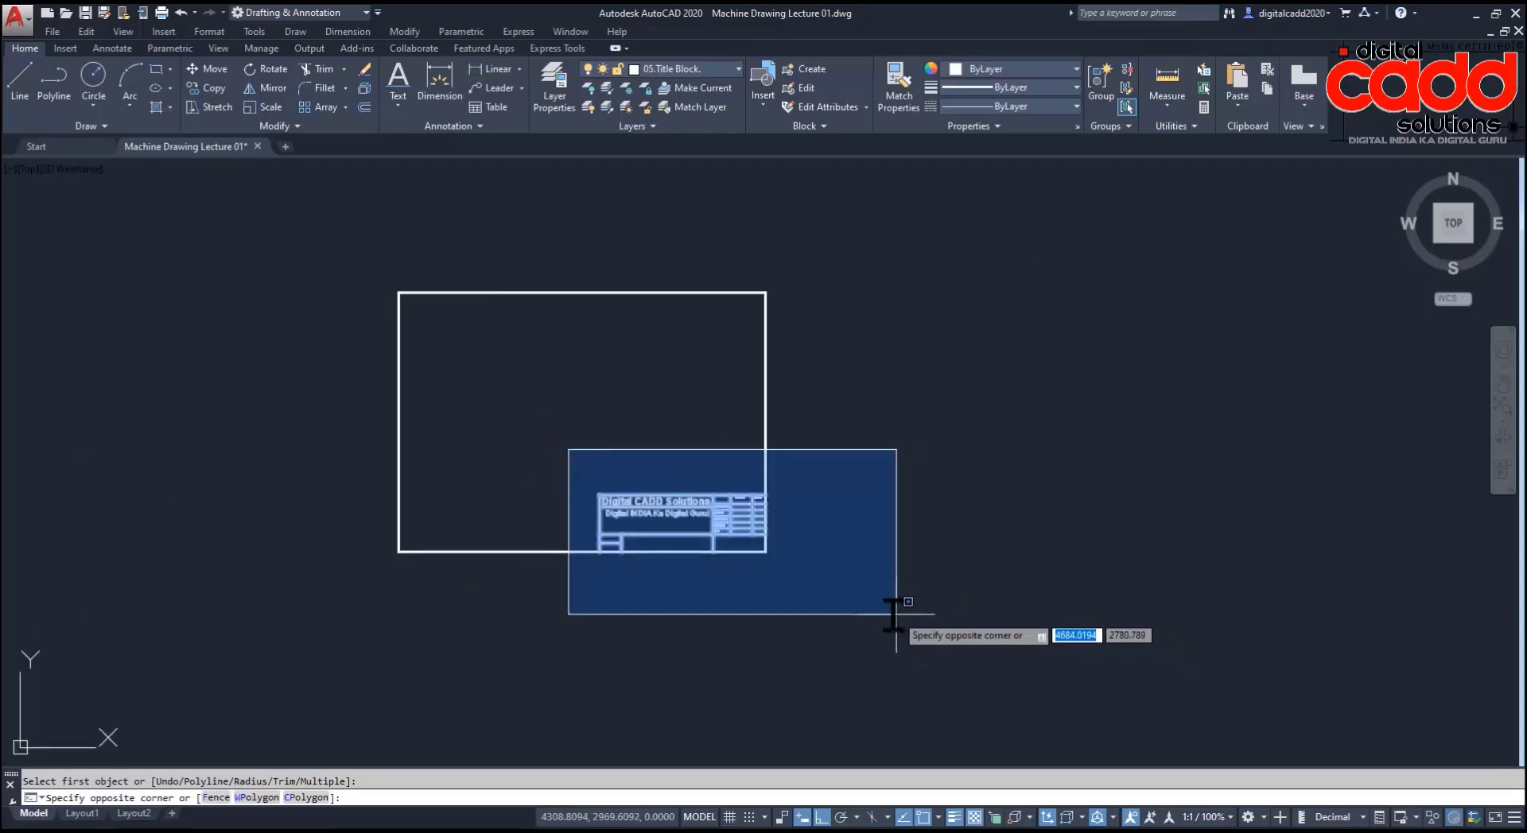
{"action": "key", "text": "Escape"}
{"action": "left_click", "coordinate": [421, 280]}
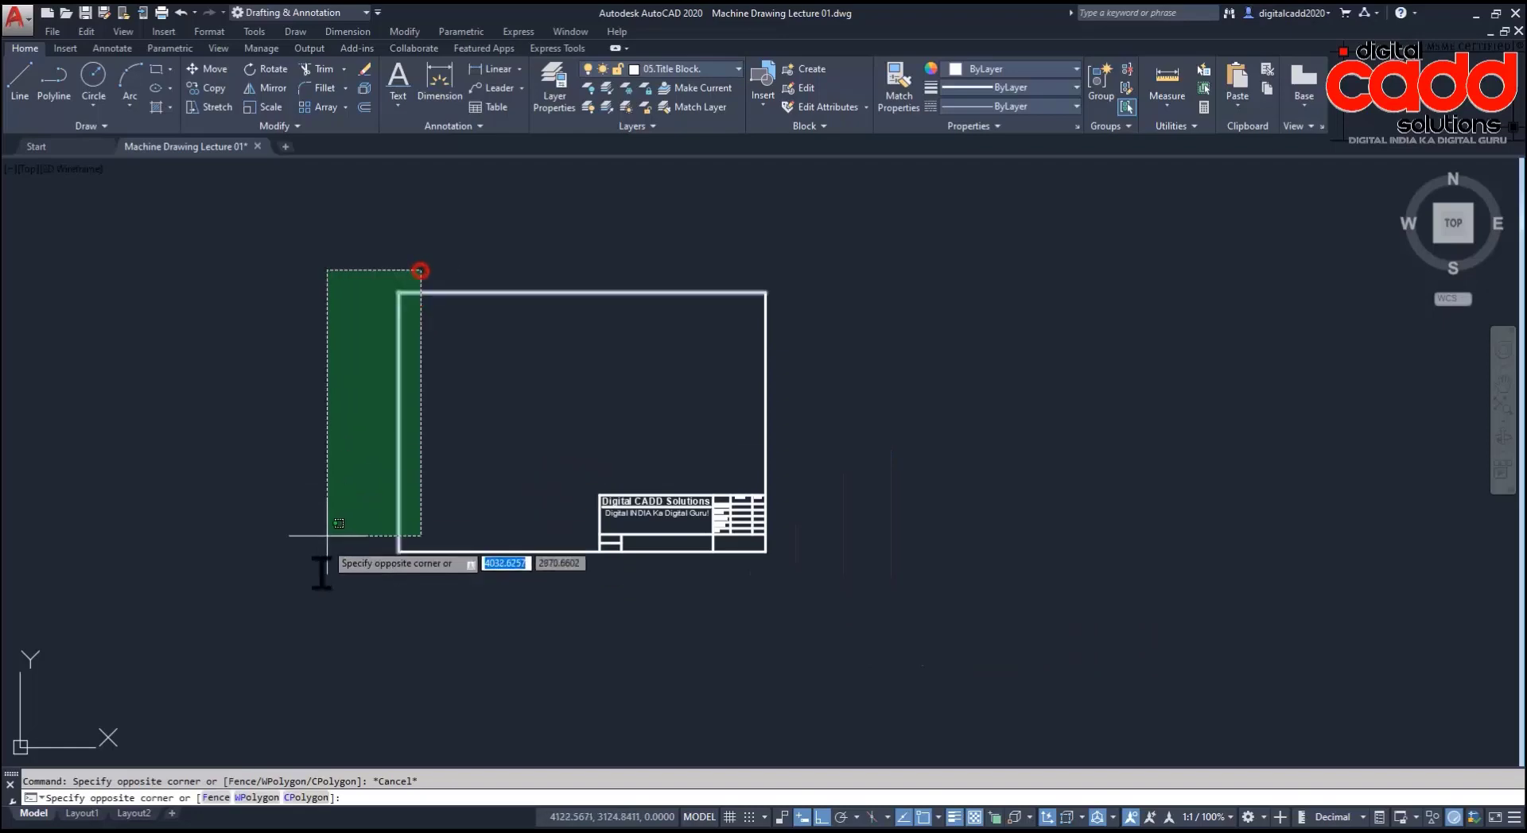
{"action": "left_click", "coordinate": [317, 613]}
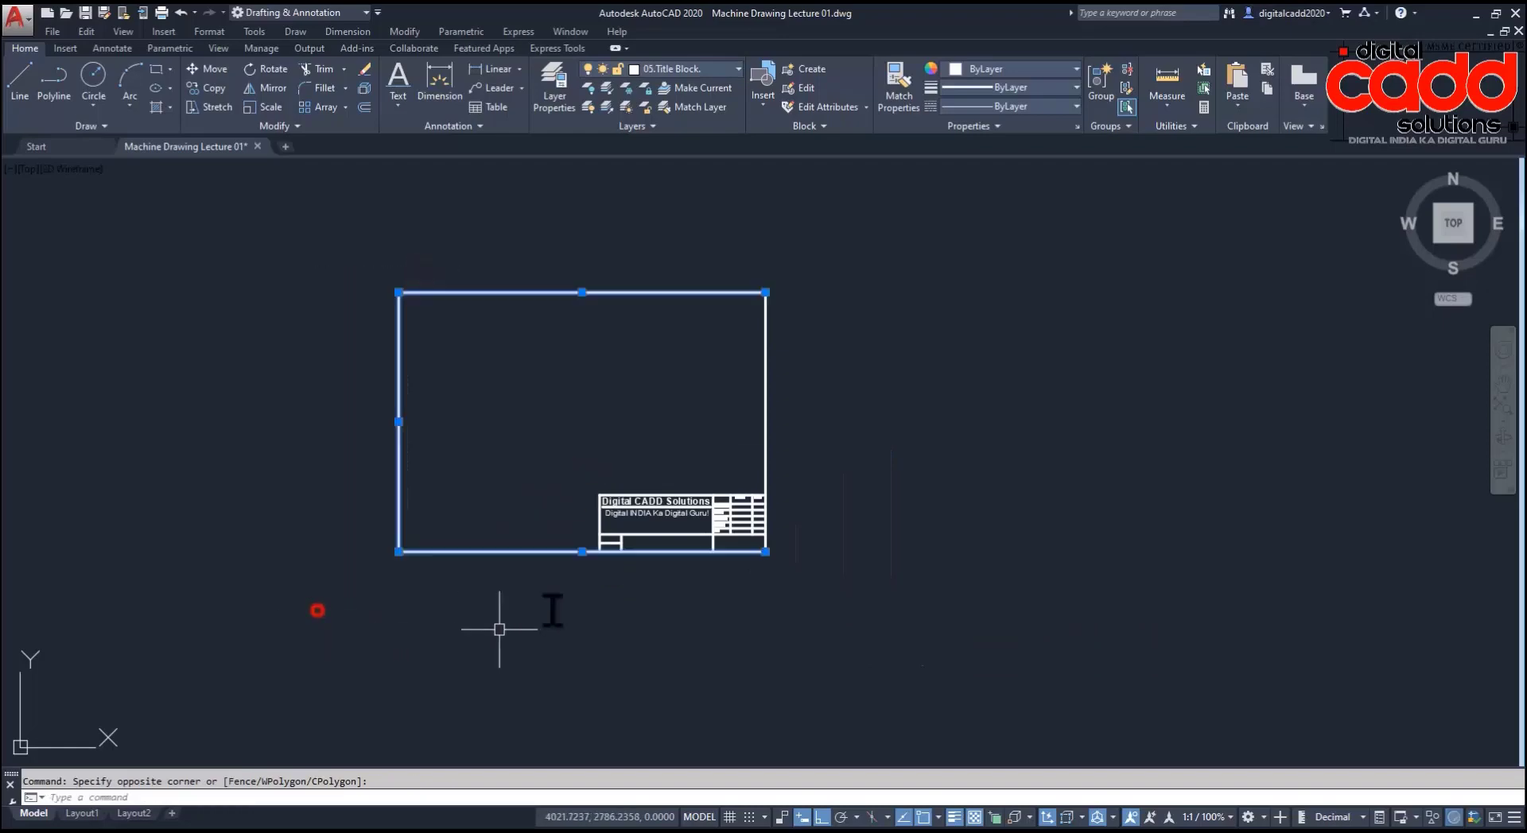
{"action": "left_click", "coordinate": [210, 87]}
{"action": "left_click", "coordinate": [493, 704]}
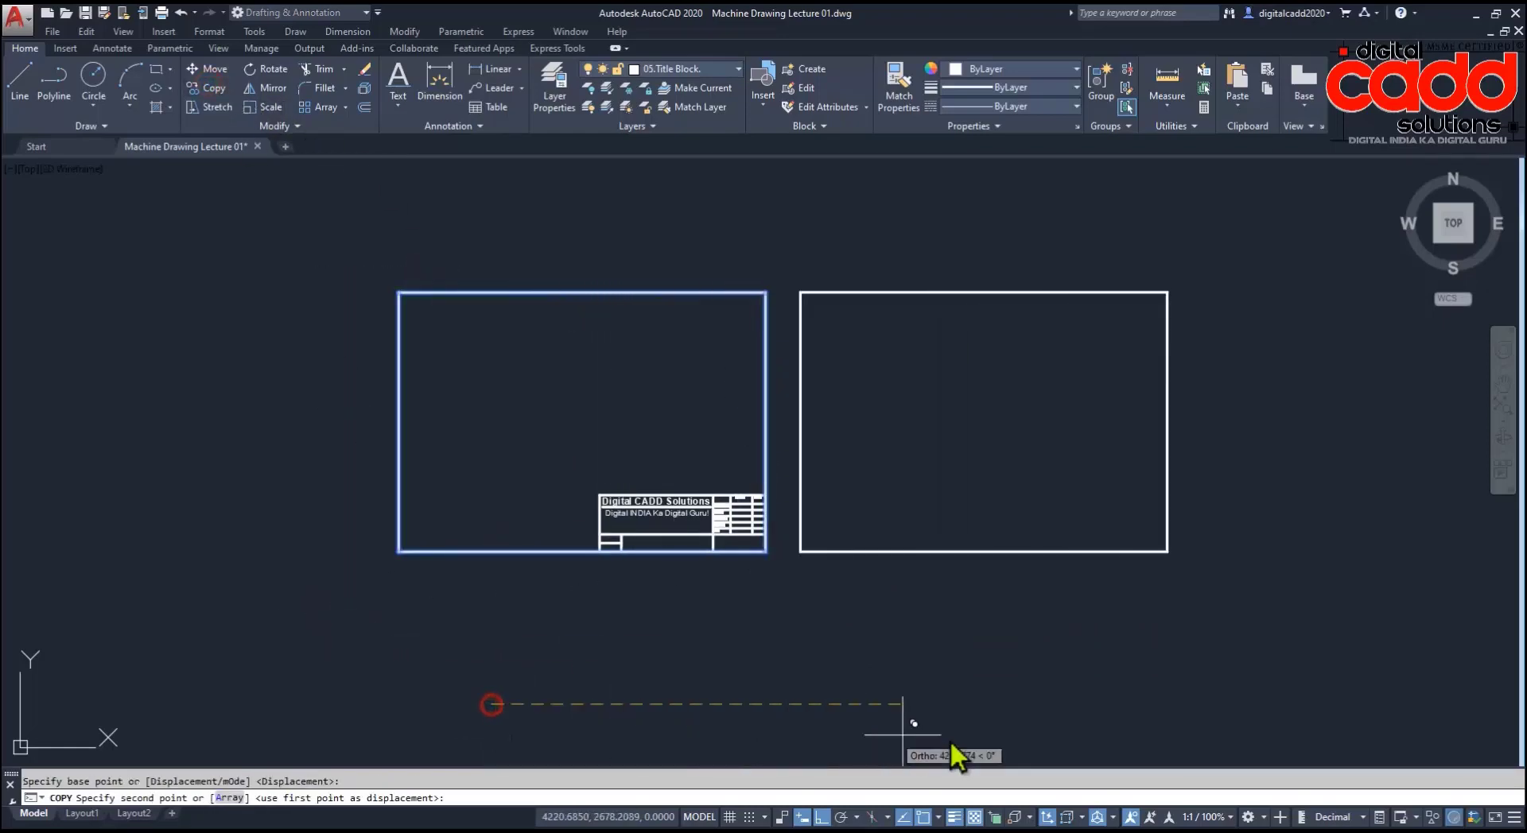
{"action": "left_click", "coordinate": [1213, 716]}
{"action": "key", "text": "Escape"}
{"action": "middle_click_drag", "start_coordinate": [1229, 696], "coordinate": [643, 609]}
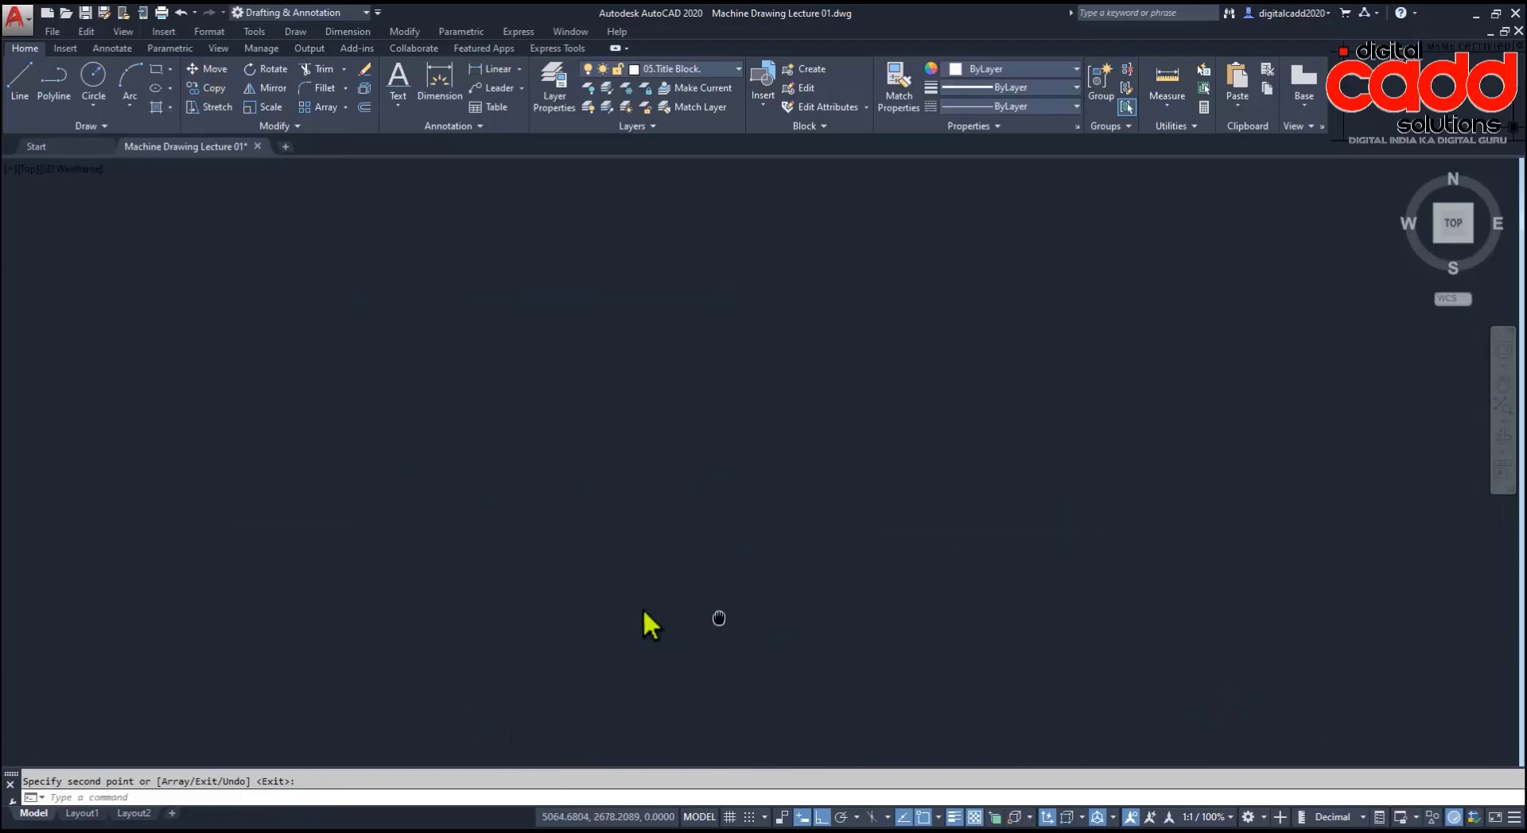
Step: Copy the new rectangle directly below itself, snapping at its top-right corner
{"action": "left_click", "coordinate": [875, 188]}
{"action": "left_click", "coordinate": [396, 573]}
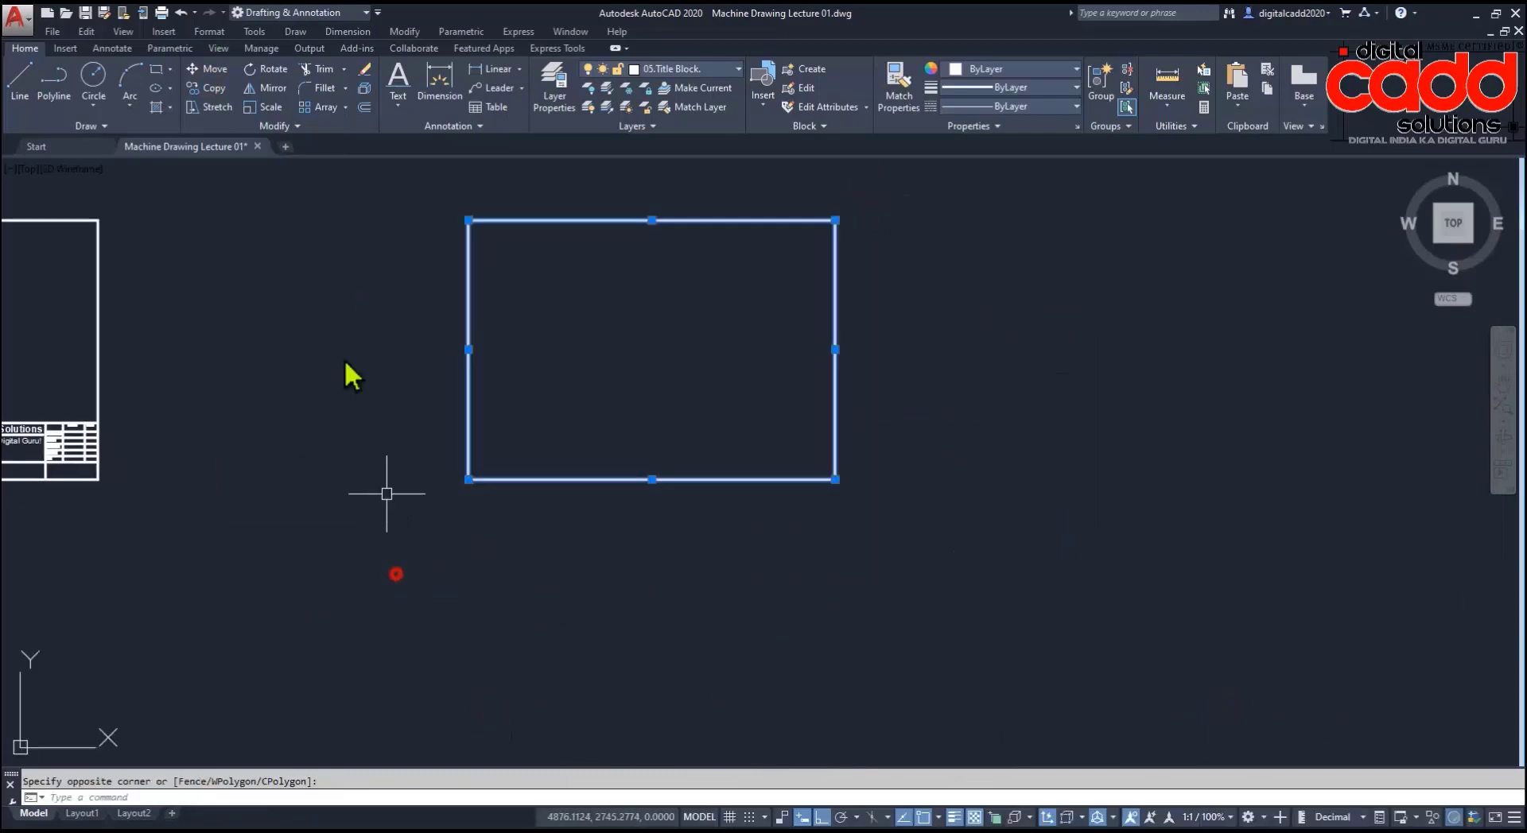
{"action": "left_click", "coordinate": [212, 89]}
{"action": "left_click", "coordinate": [832, 222]}
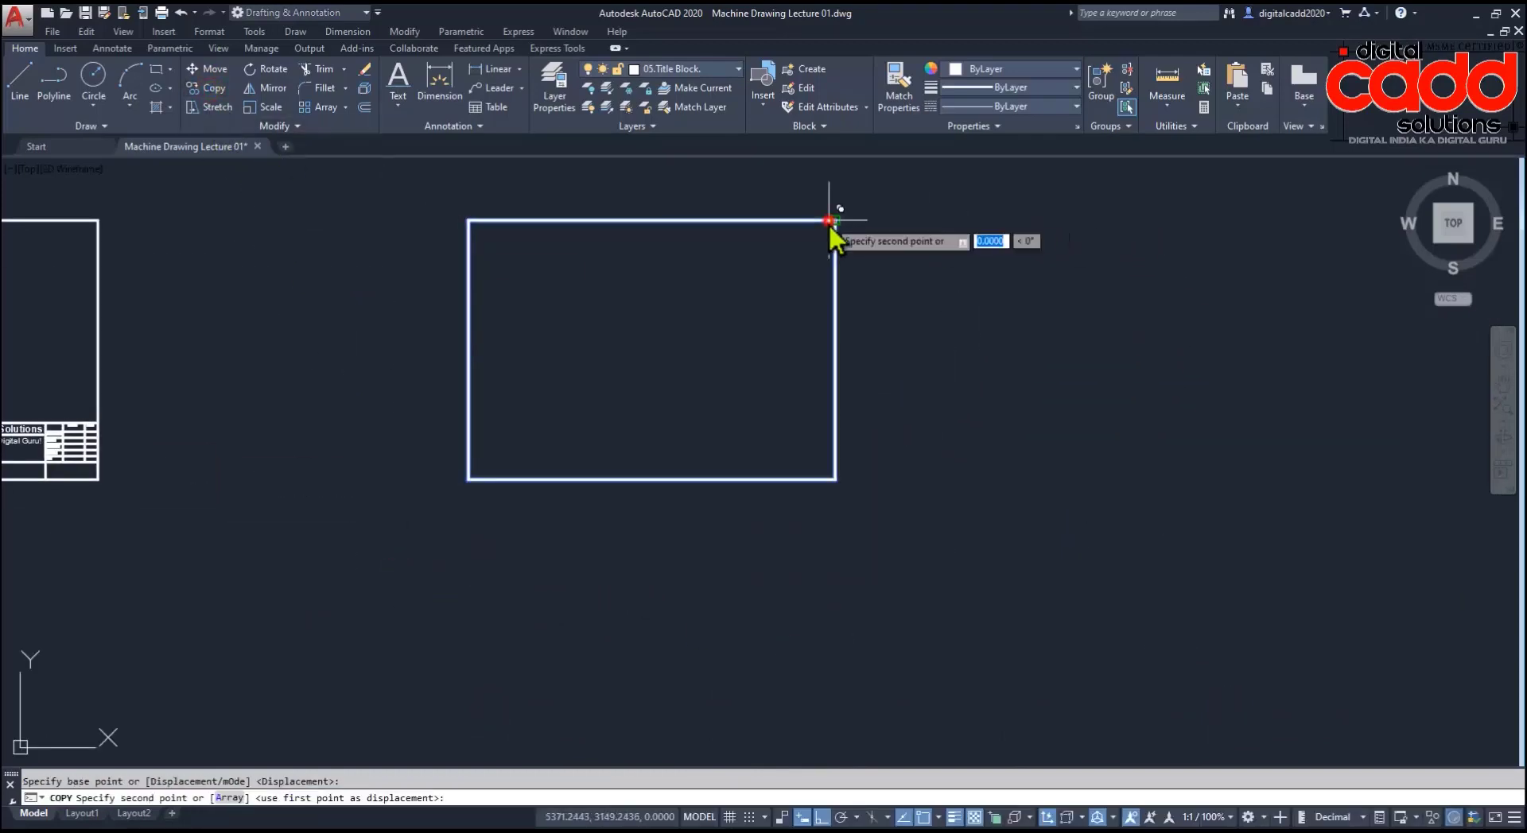
{"action": "left_click", "coordinate": [835, 481]}
{"action": "key", "text": "Escape"}
{"action": "scroll", "coordinate": [742, 590], "scroll_direction": "down", "scroll_amount": 4}
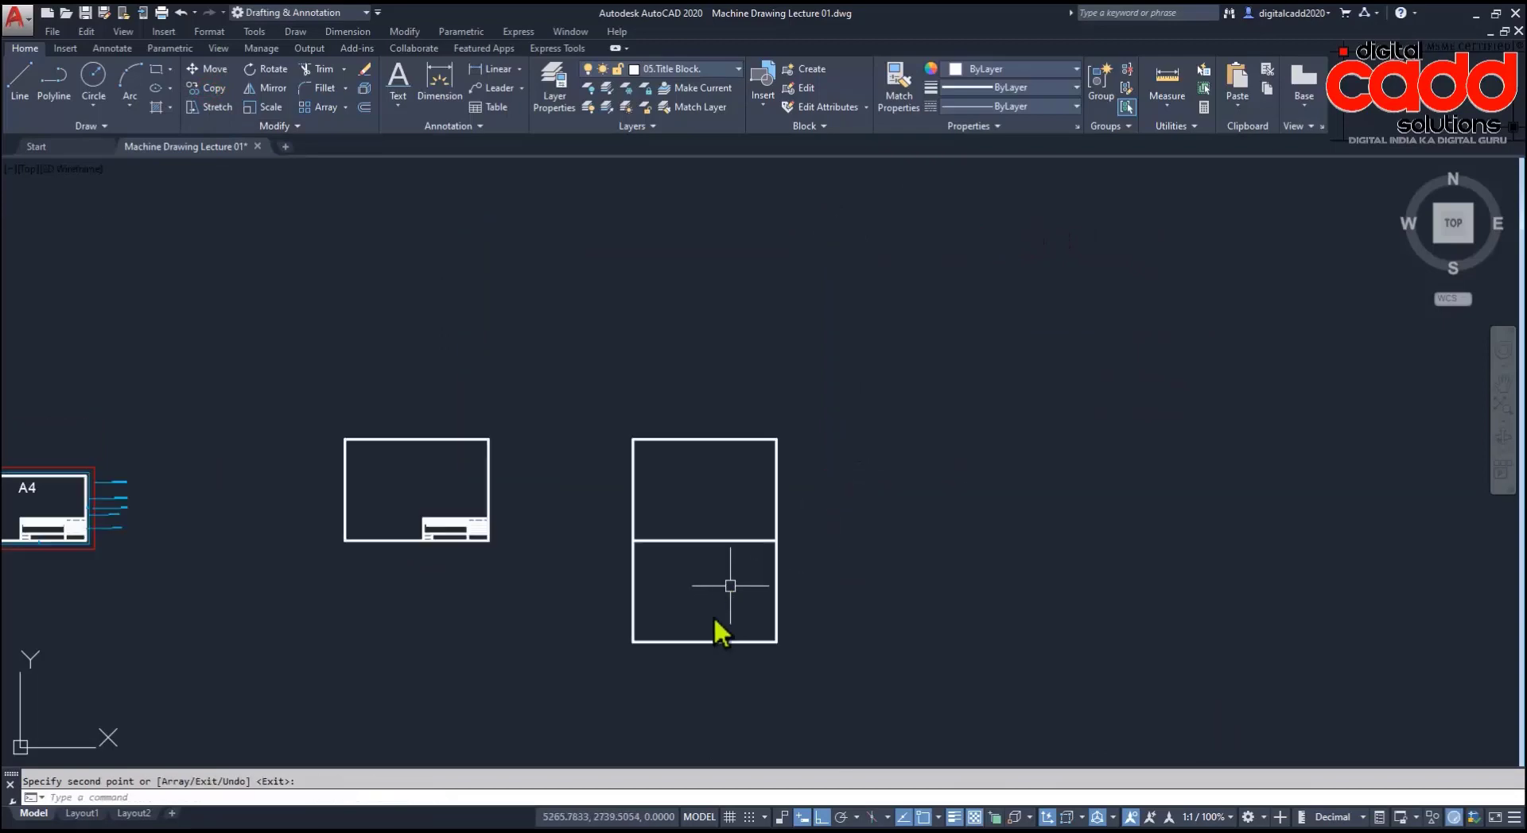
{"action": "scroll", "coordinate": [719, 590], "scroll_direction": "up", "scroll_amount": 2}
{"action": "middle_click_drag", "start_coordinate": [733, 576], "coordinate": [919, 552]}
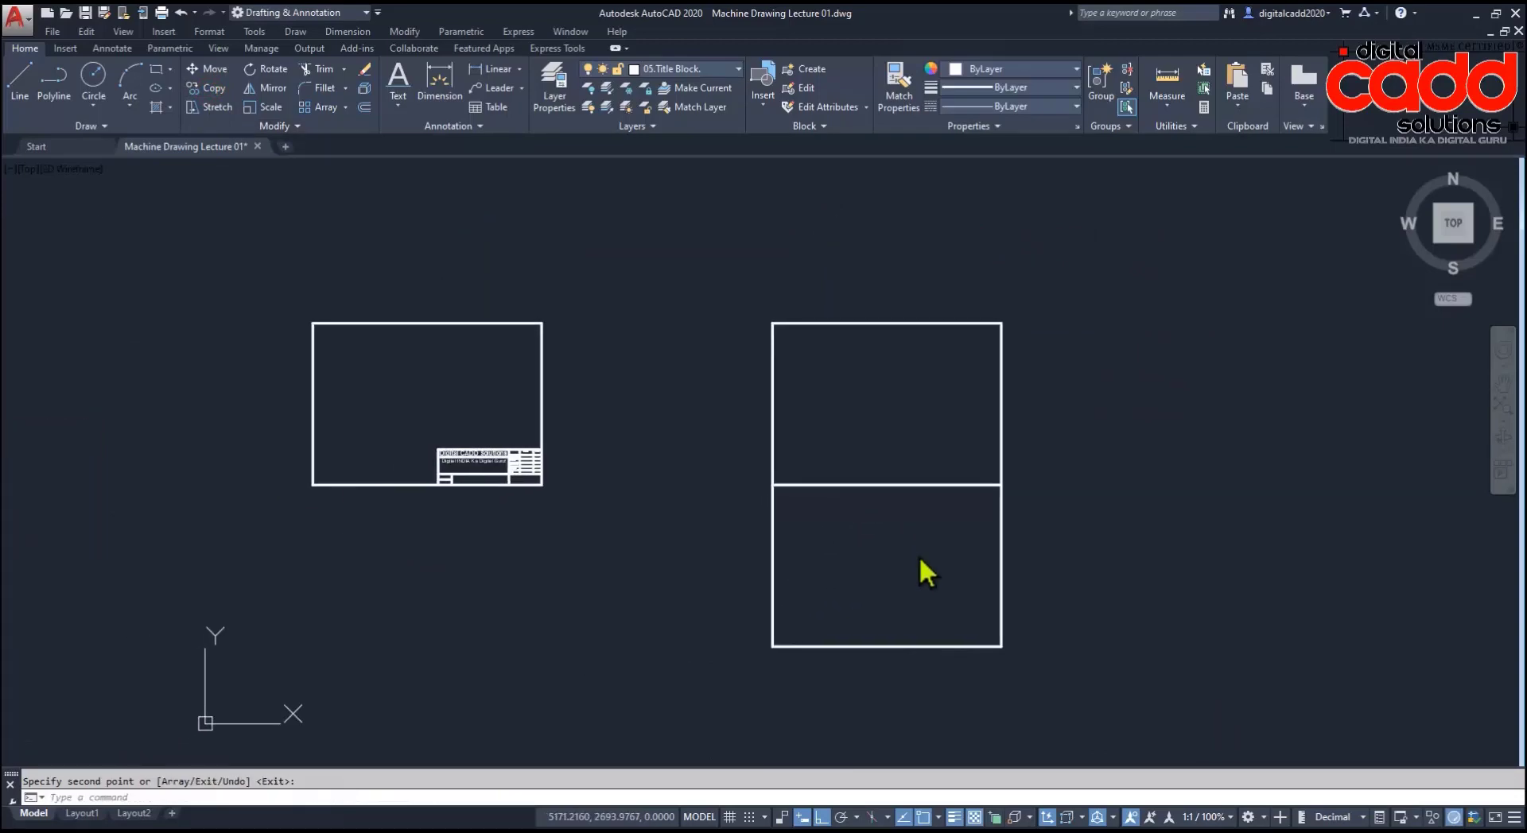
Step: Copy the two stacked rectangles beside themselves to form a 2×2 grid
{"action": "left_click", "coordinate": [1062, 287]}
{"action": "left_click", "coordinate": [937, 614]}
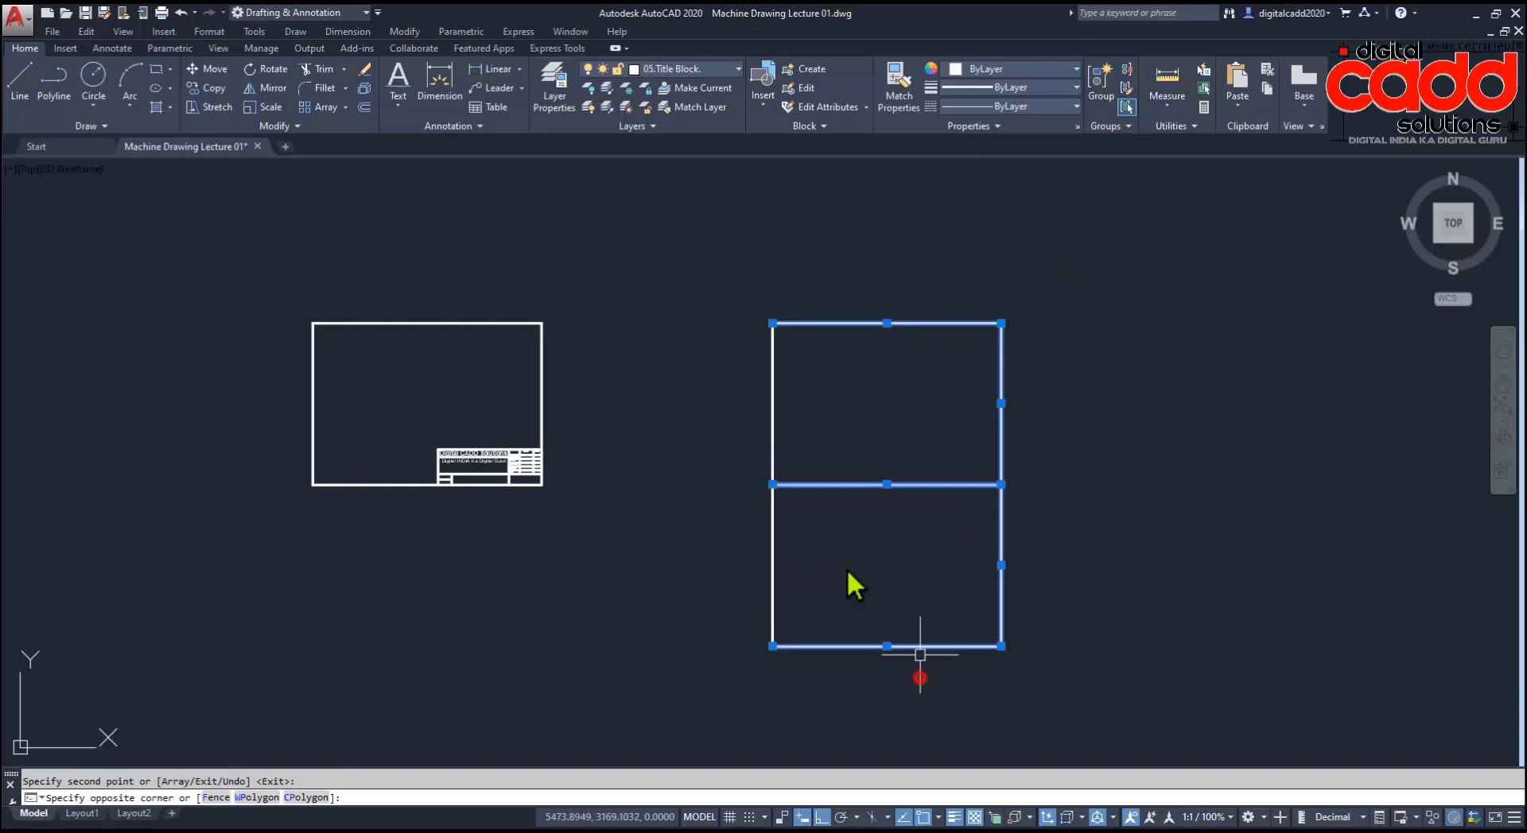
{"action": "left_click", "coordinate": [208, 89]}
{"action": "key", "text": "Escape"}
{"action": "left_click", "coordinate": [1114, 272]}
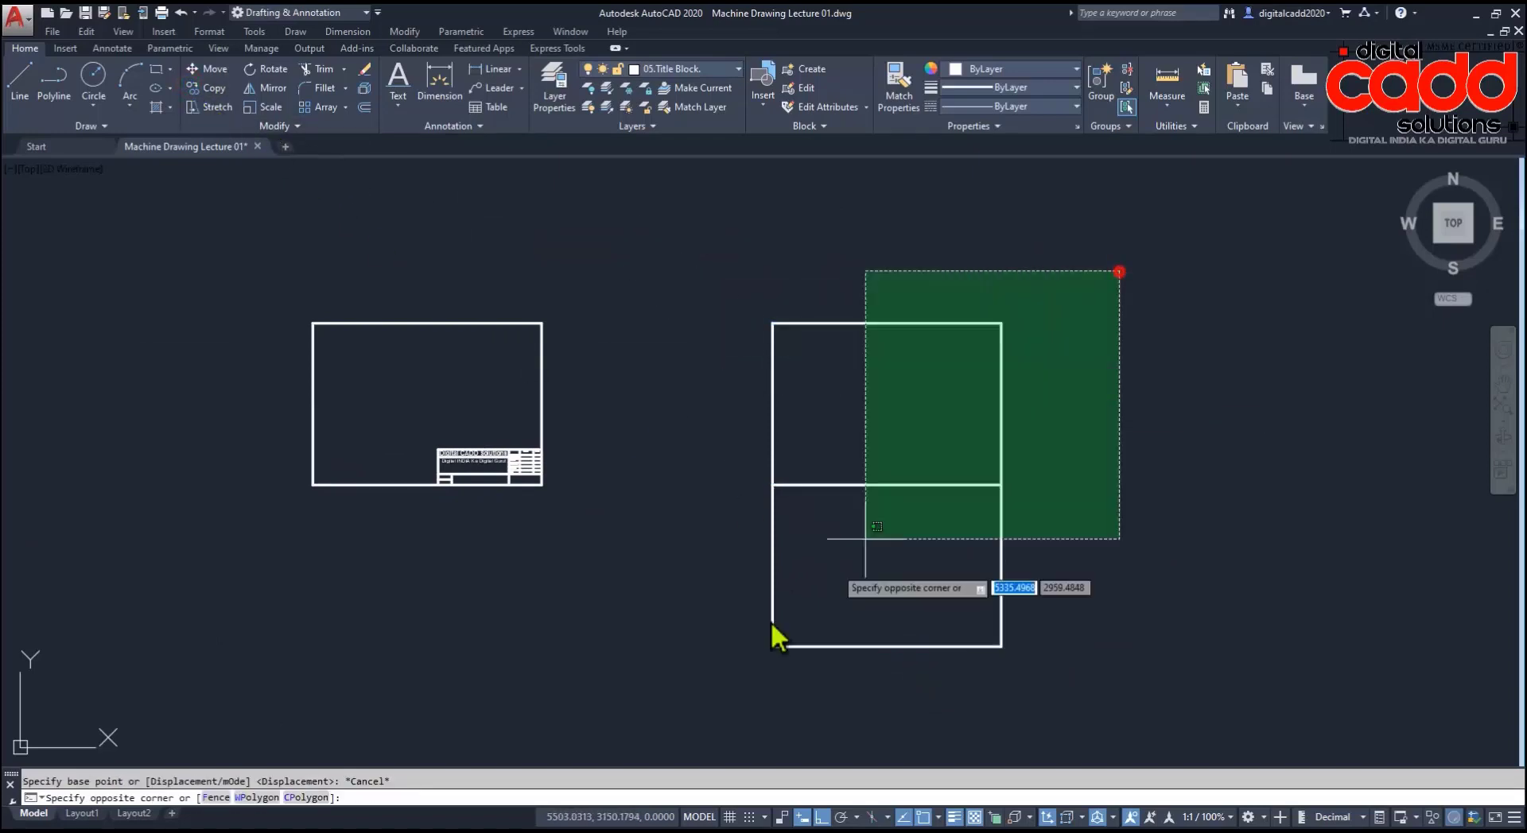
{"action": "left_click", "coordinate": [699, 725]}
{"action": "left_click", "coordinate": [200, 90]}
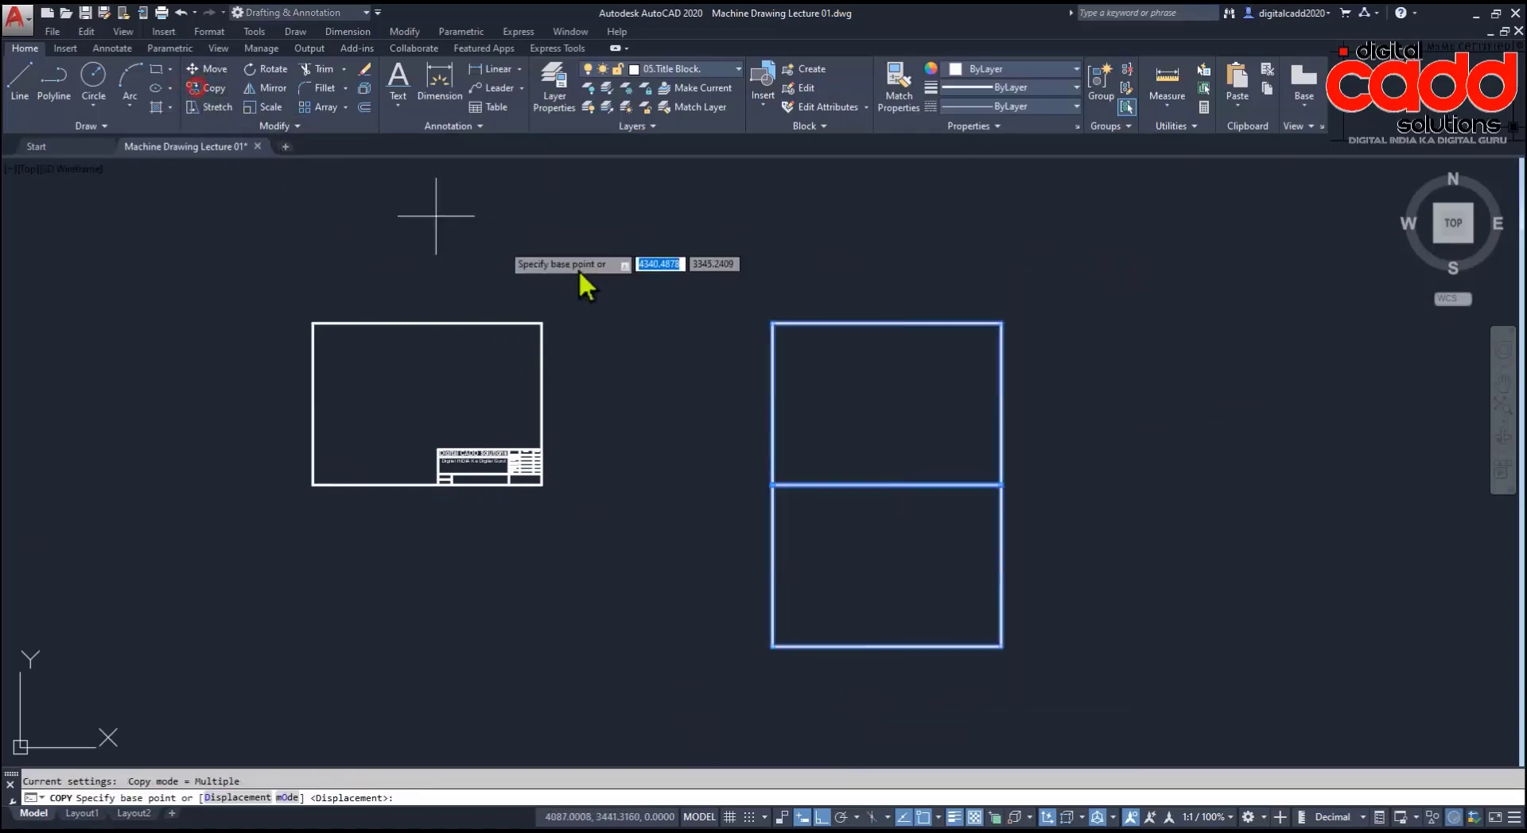
{"action": "left_click", "coordinate": [772, 323]}
{"action": "left_click", "coordinate": [999, 325]}
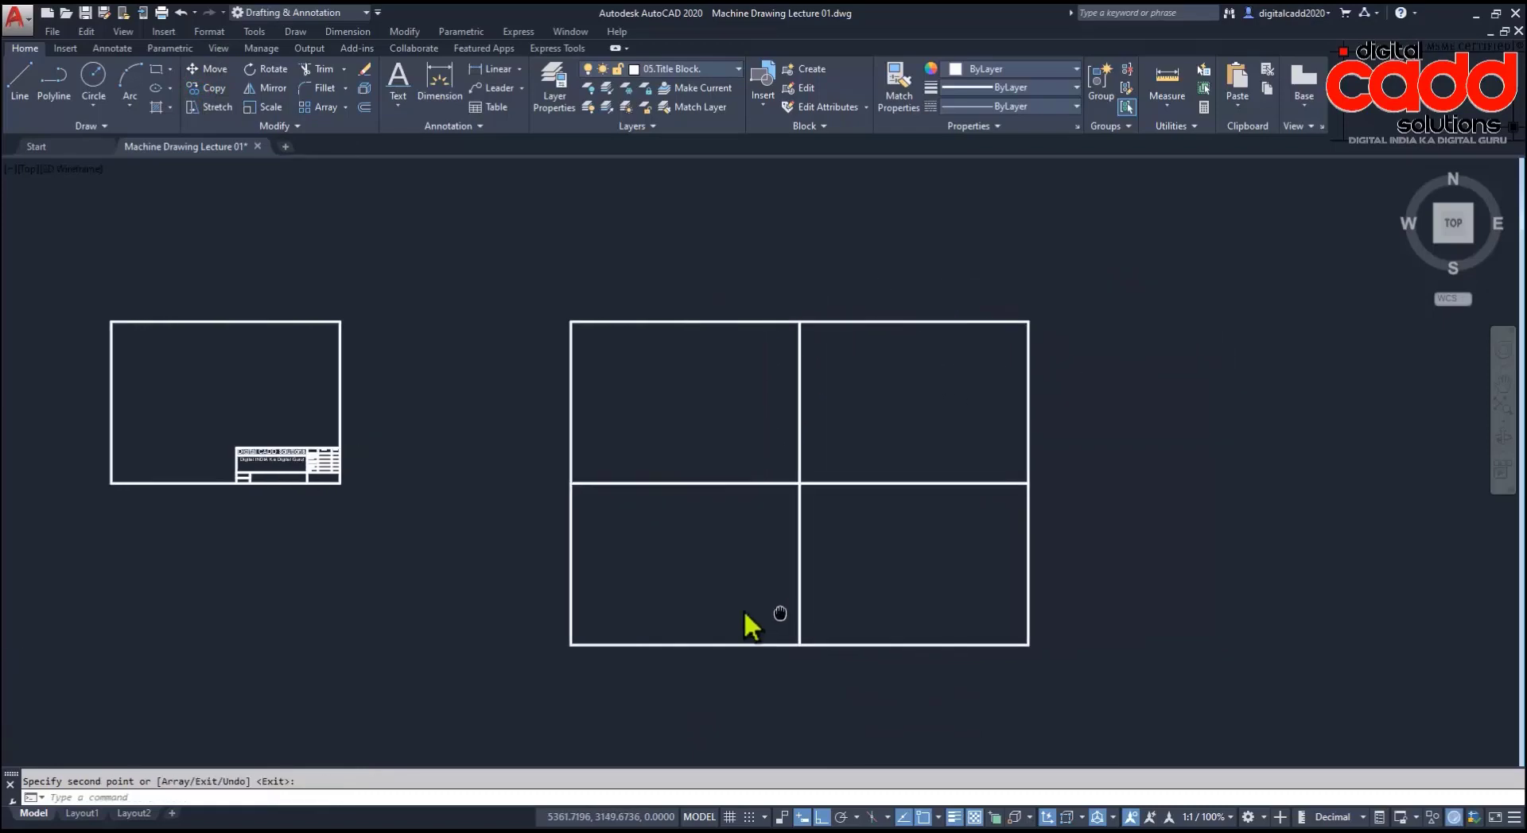
{"action": "middle_click_drag", "start_coordinate": [986, 614], "coordinate": [734, 546]}
{"action": "scroll", "coordinate": [734, 546], "scroll_direction": "down", "scroll_amount": 2}
Step: Copy all four rectangles upward on top of the grid, making two across and four high
{"action": "key", "text": "Return"}
{"action": "key", "text": "Return"}
{"action": "left_click", "coordinate": [949, 334]}
{"action": "left_click", "coordinate": [504, 653]}
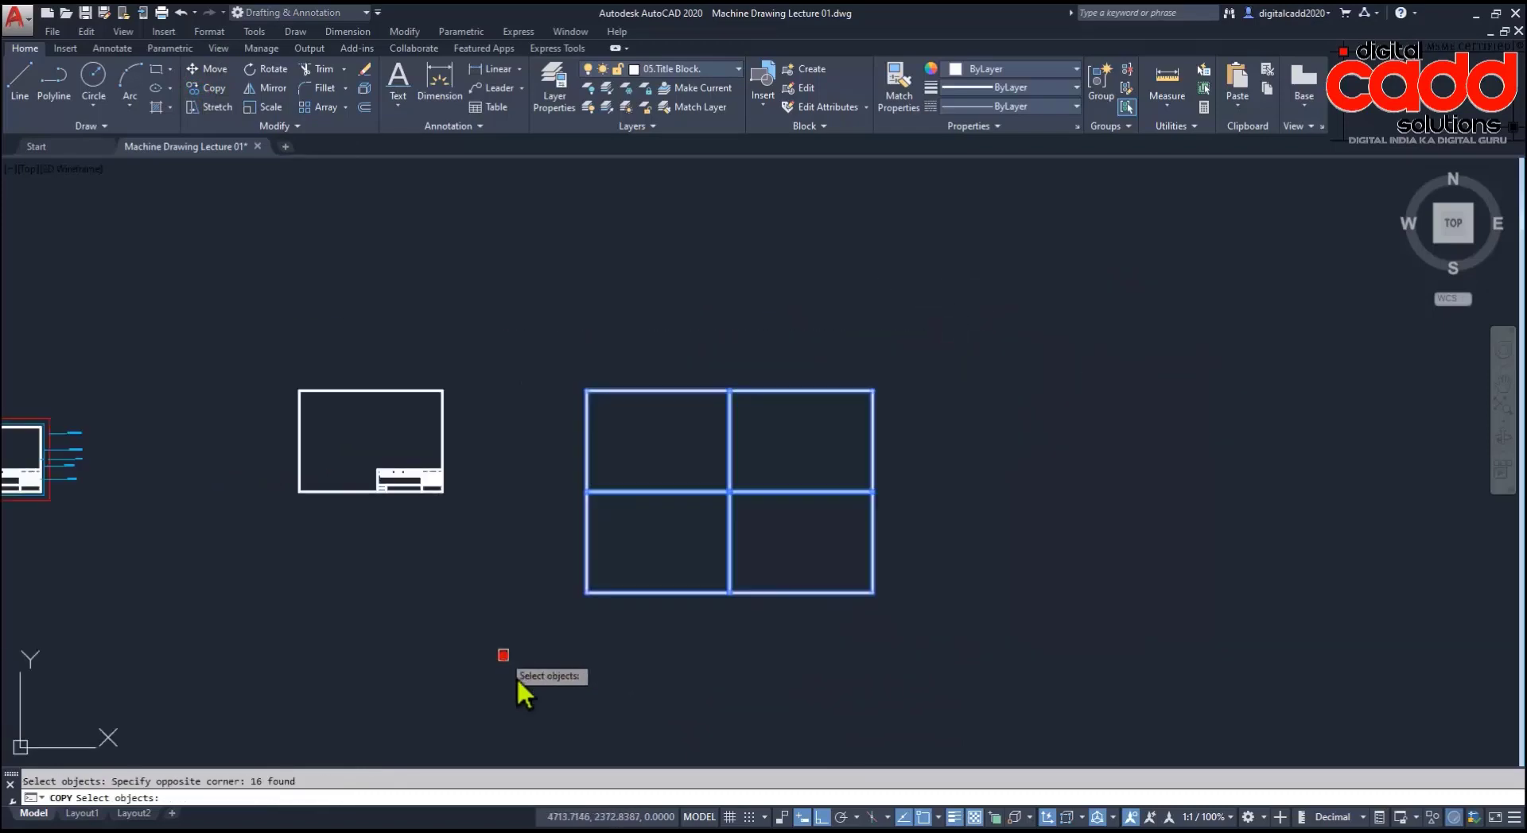
{"action": "key", "text": "Return"}
{"action": "left_click", "coordinate": [873, 595]}
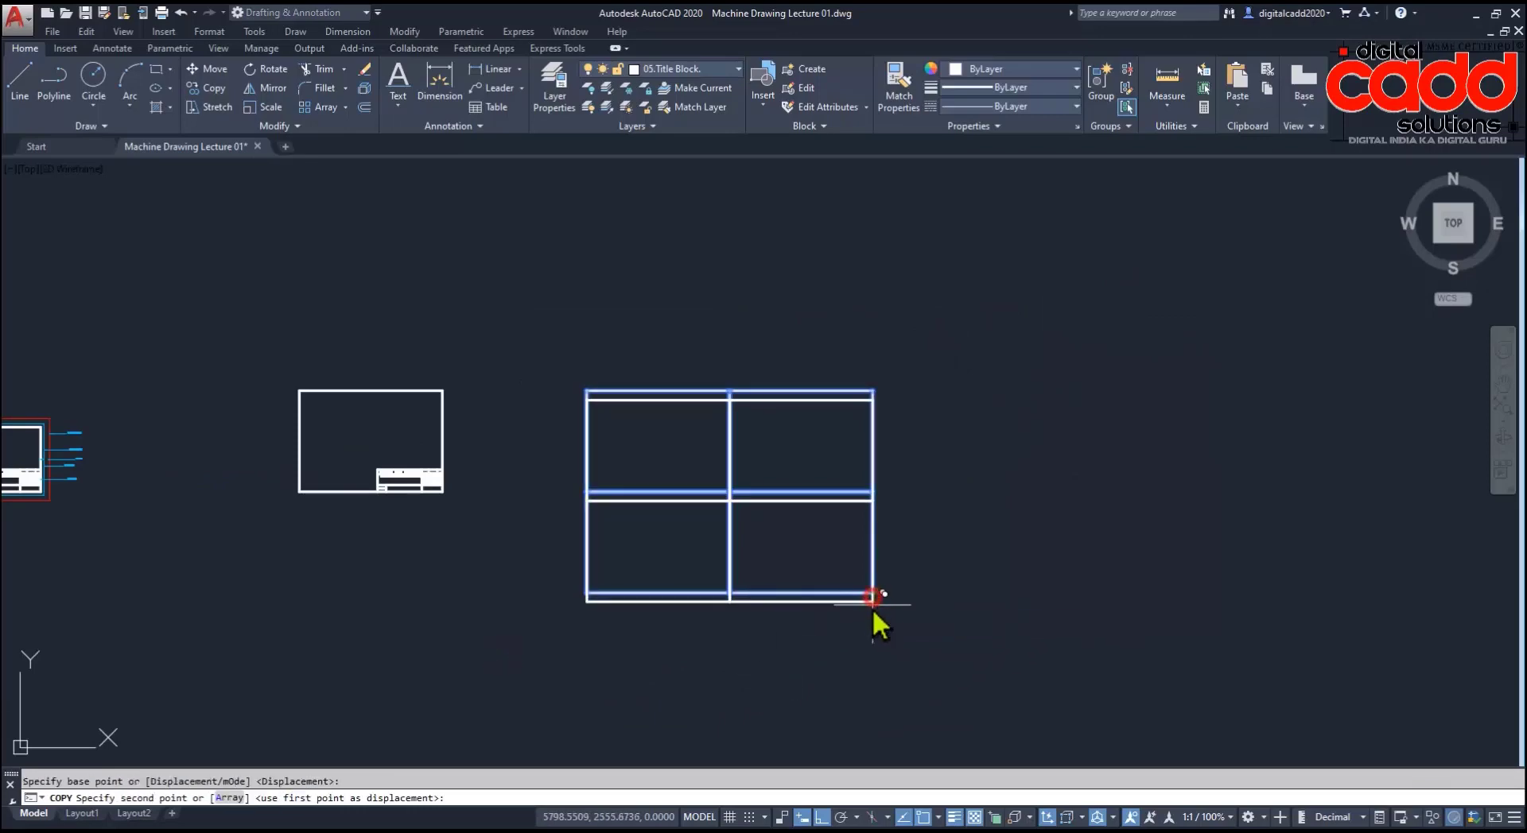
{"action": "left_click", "coordinate": [872, 392]}
{"action": "key", "text": "Return"}
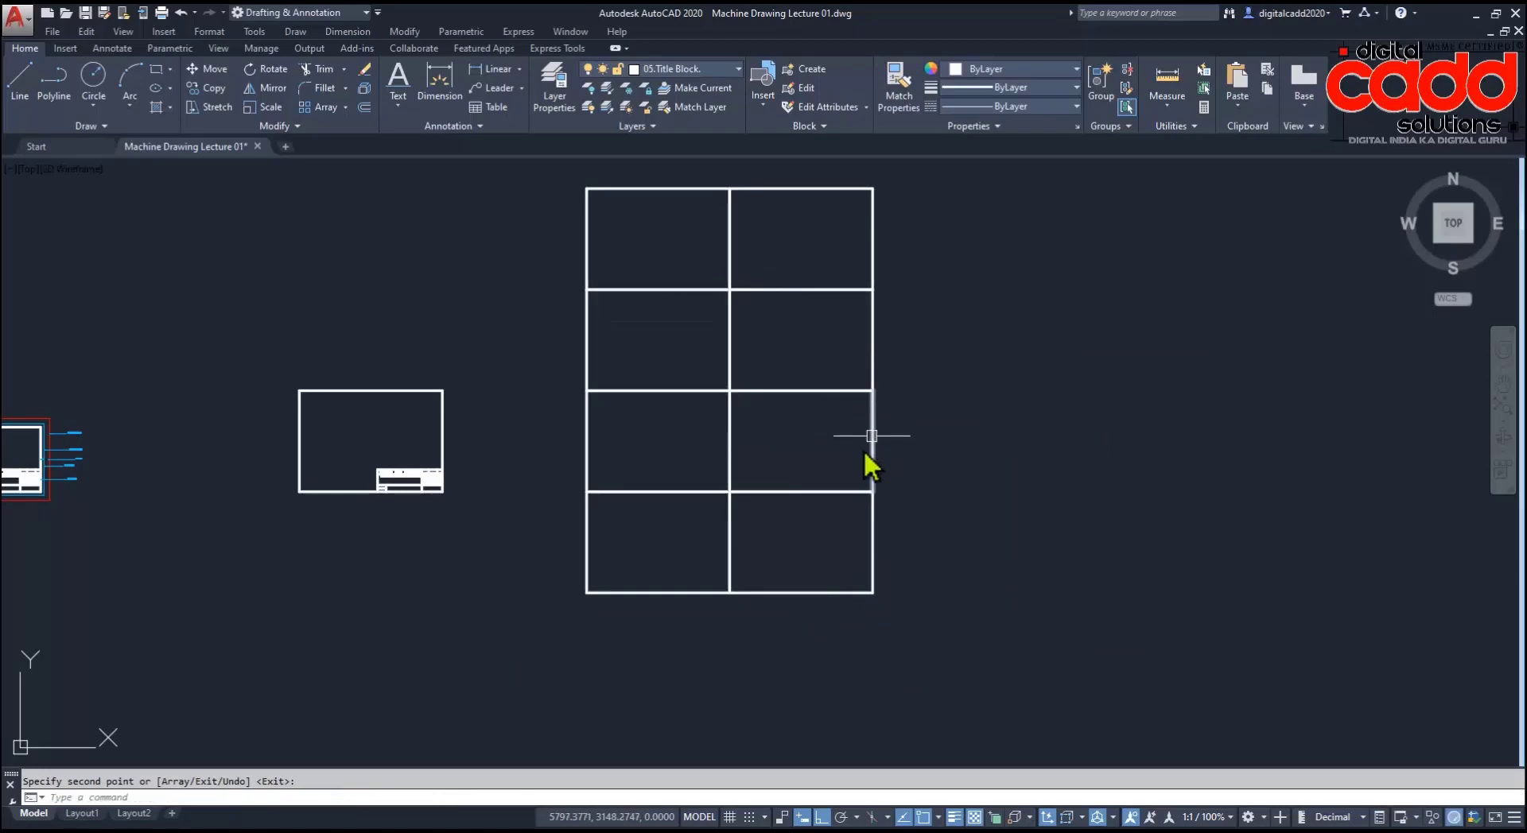
{"action": "middle_click_drag", "start_coordinate": [863, 450], "coordinate": [1119, 560]}
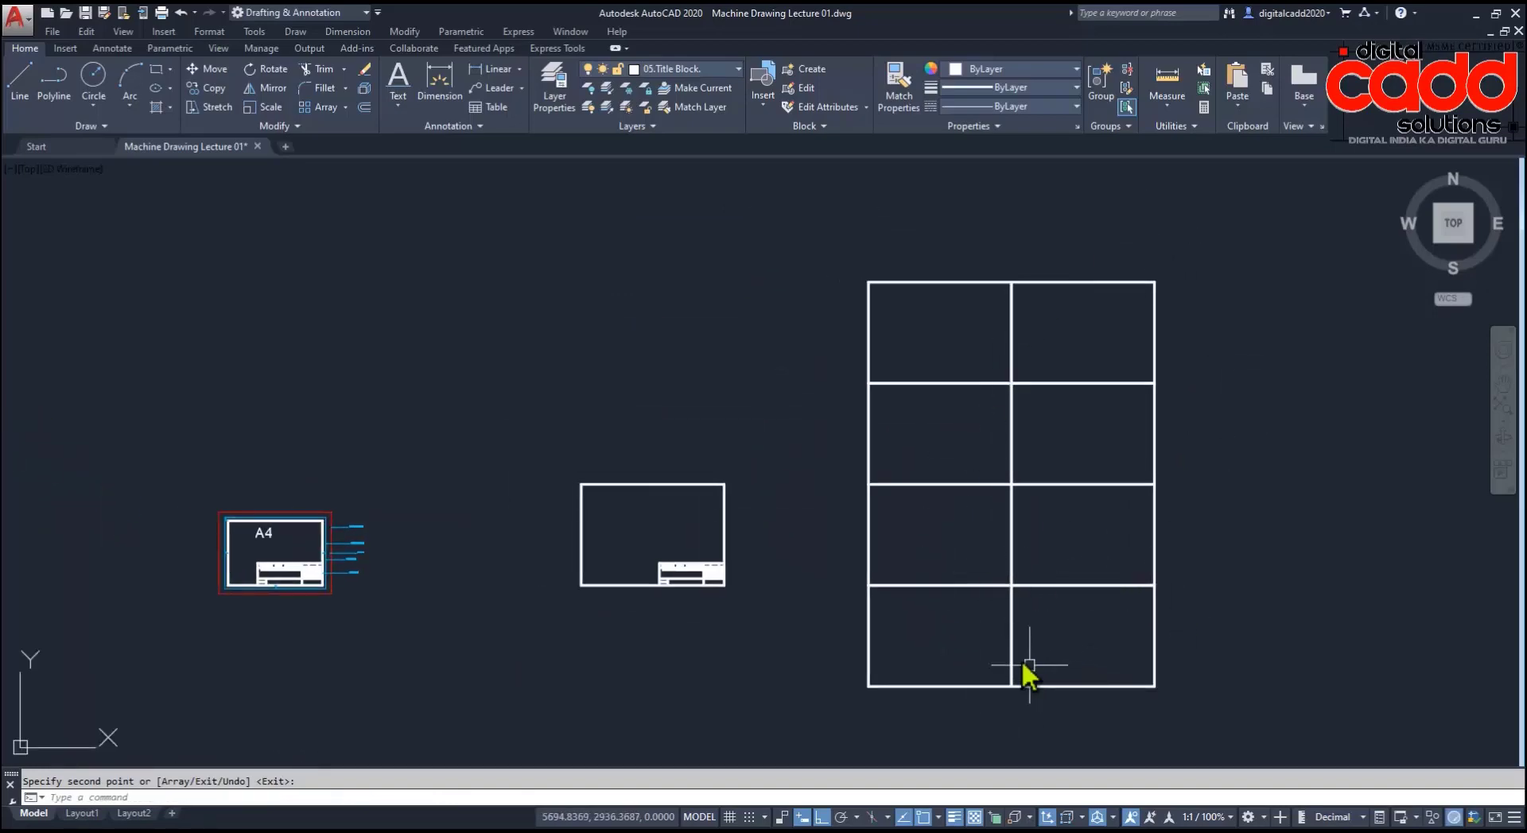
Step: Undo the four rectangle copies and bring the view back to the A4 sheet
{"action": "key", "text": "ctrl+z"}
{"action": "key", "text": "ctrl+z"}
{"action": "key", "text": "ctrl+z"}
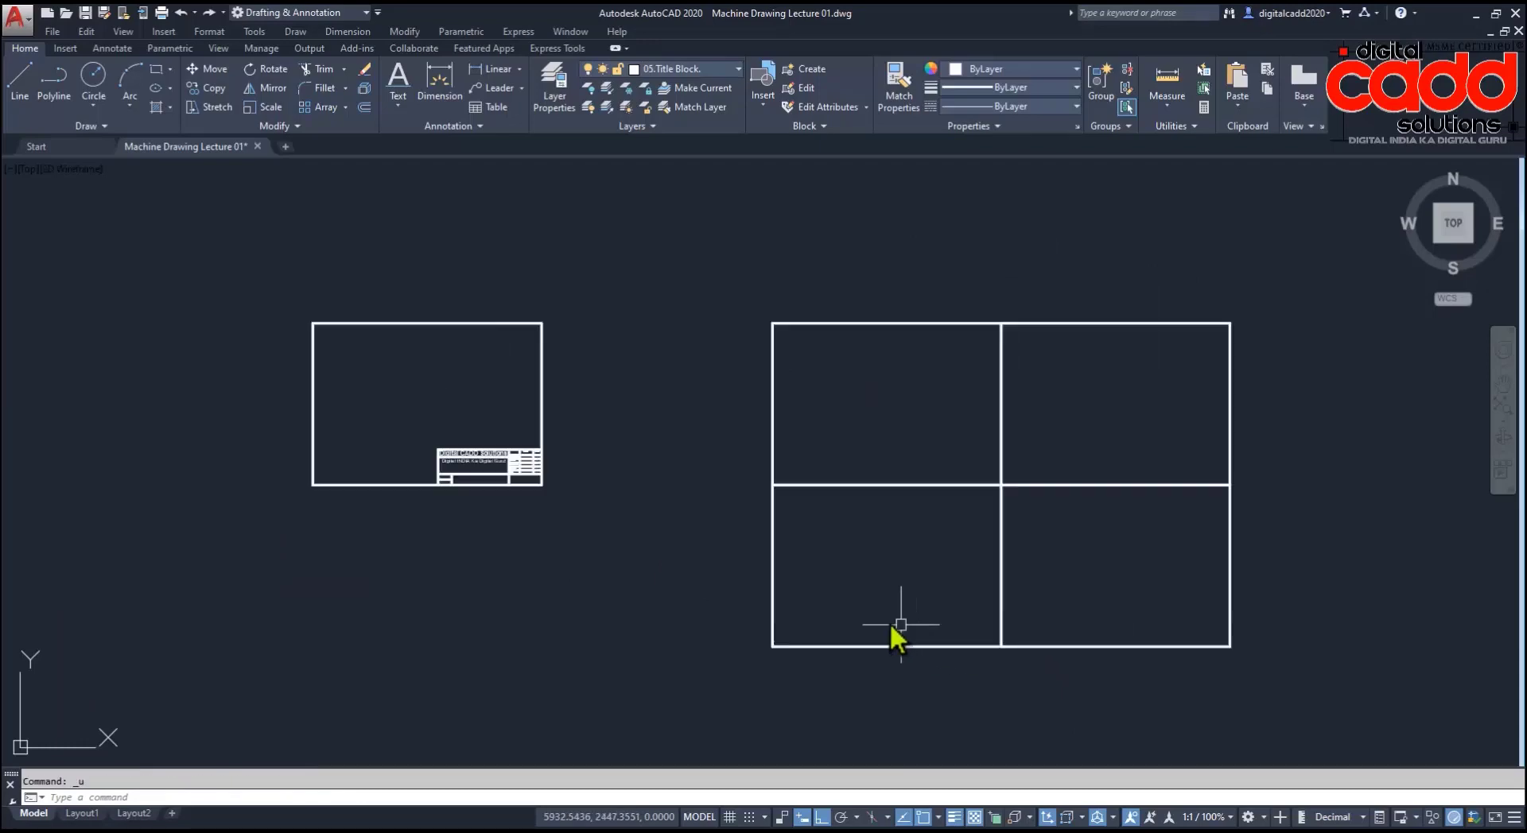
{"action": "key", "text": "ctrl+z"}
{"action": "key", "text": "ctrl+z"}
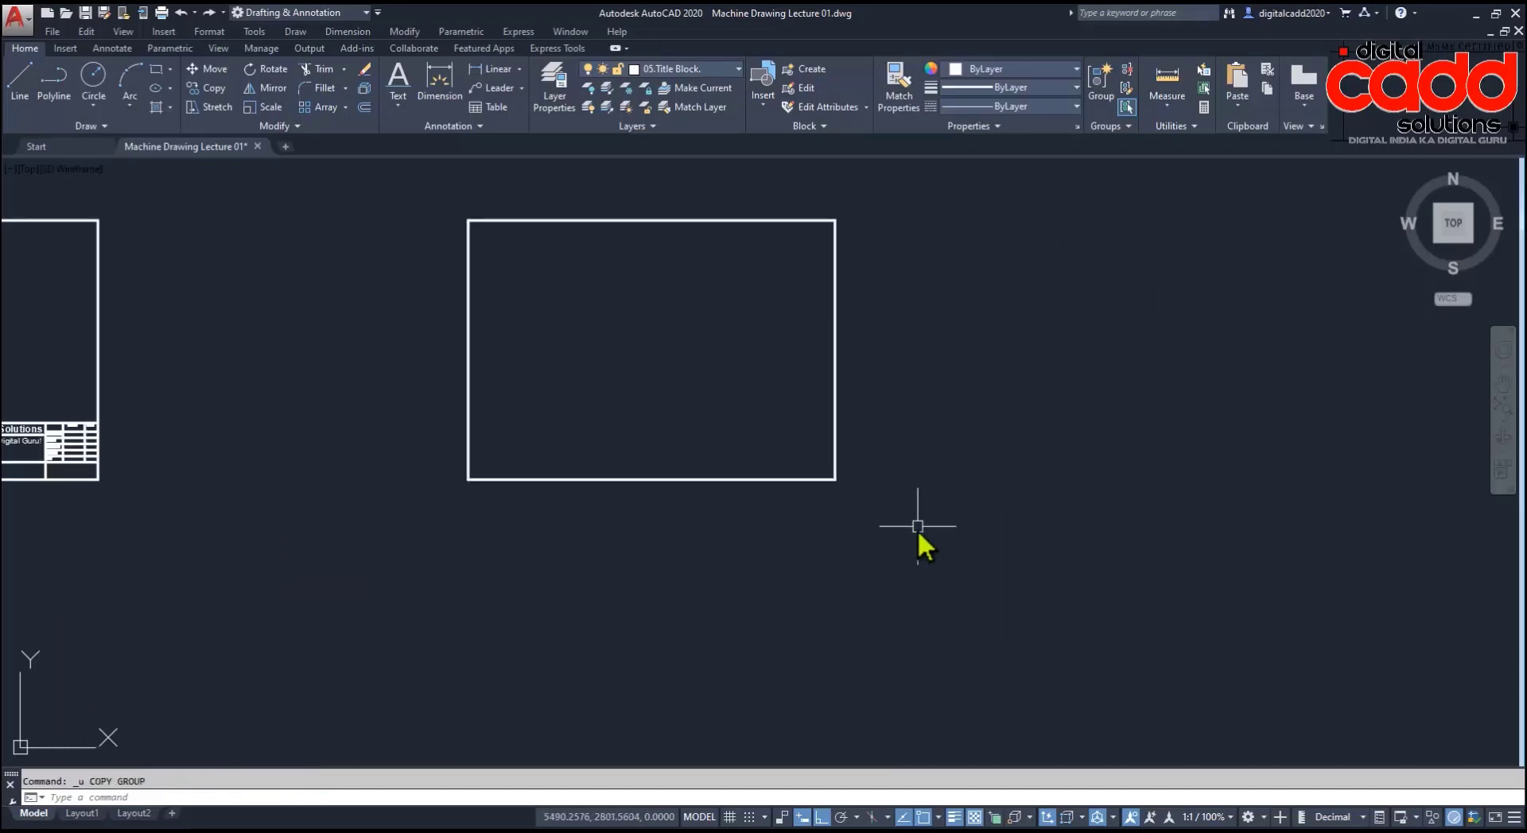
{"action": "key", "text": "ctrl+z"}
{"action": "key", "text": "ctrl+z"}
{"action": "key", "text": "ctrl+z"}
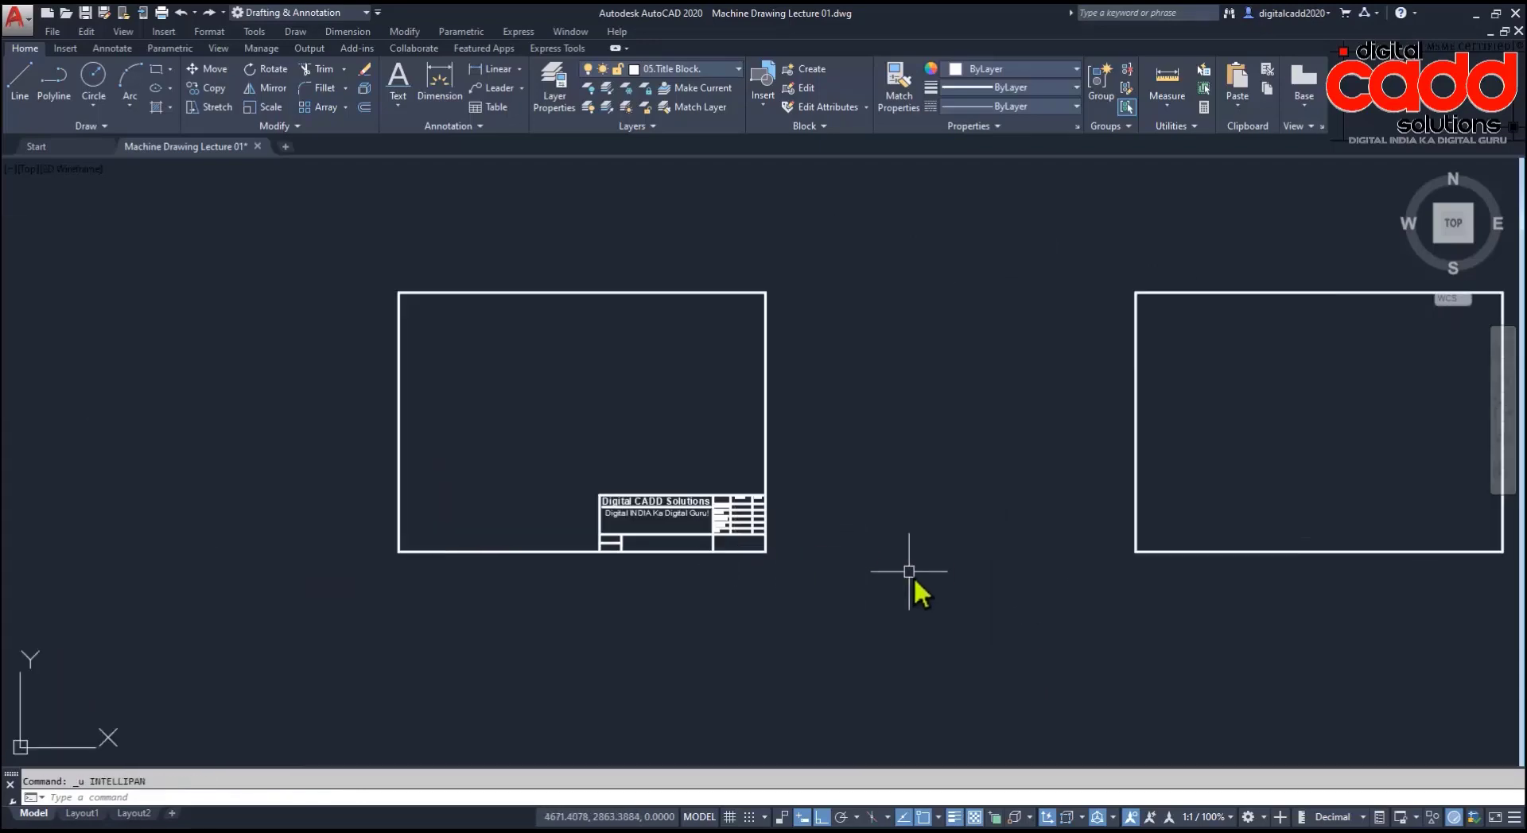
{"action": "key", "text": "ctrl+z"}
{"action": "scroll", "coordinate": [566, 426], "scroll_direction": "up", "scroll_amount": 2}
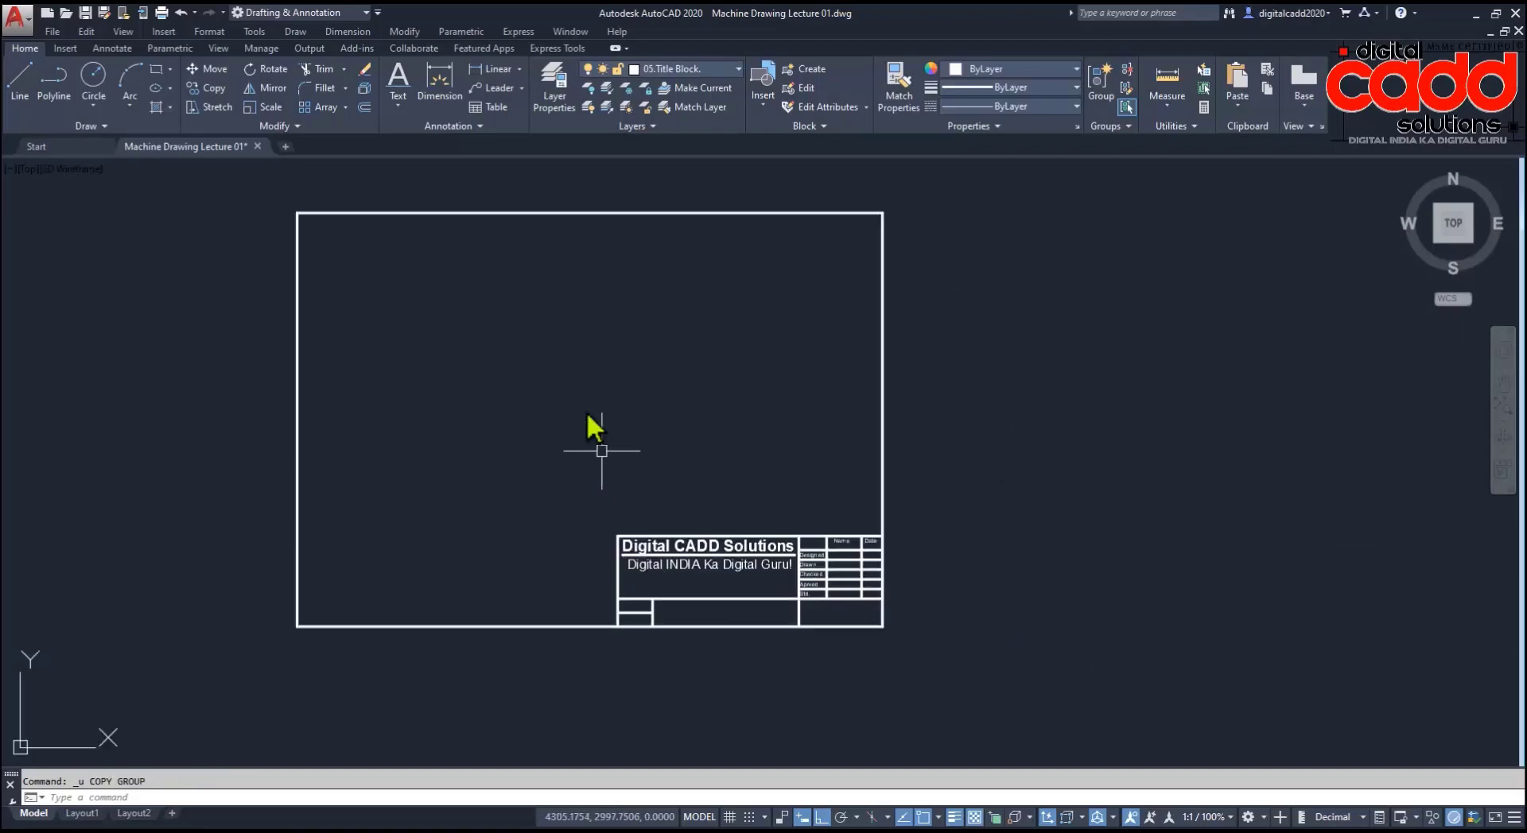
{"action": "middle_click_drag", "start_coordinate": [528, 422], "coordinate": [528, 565]}
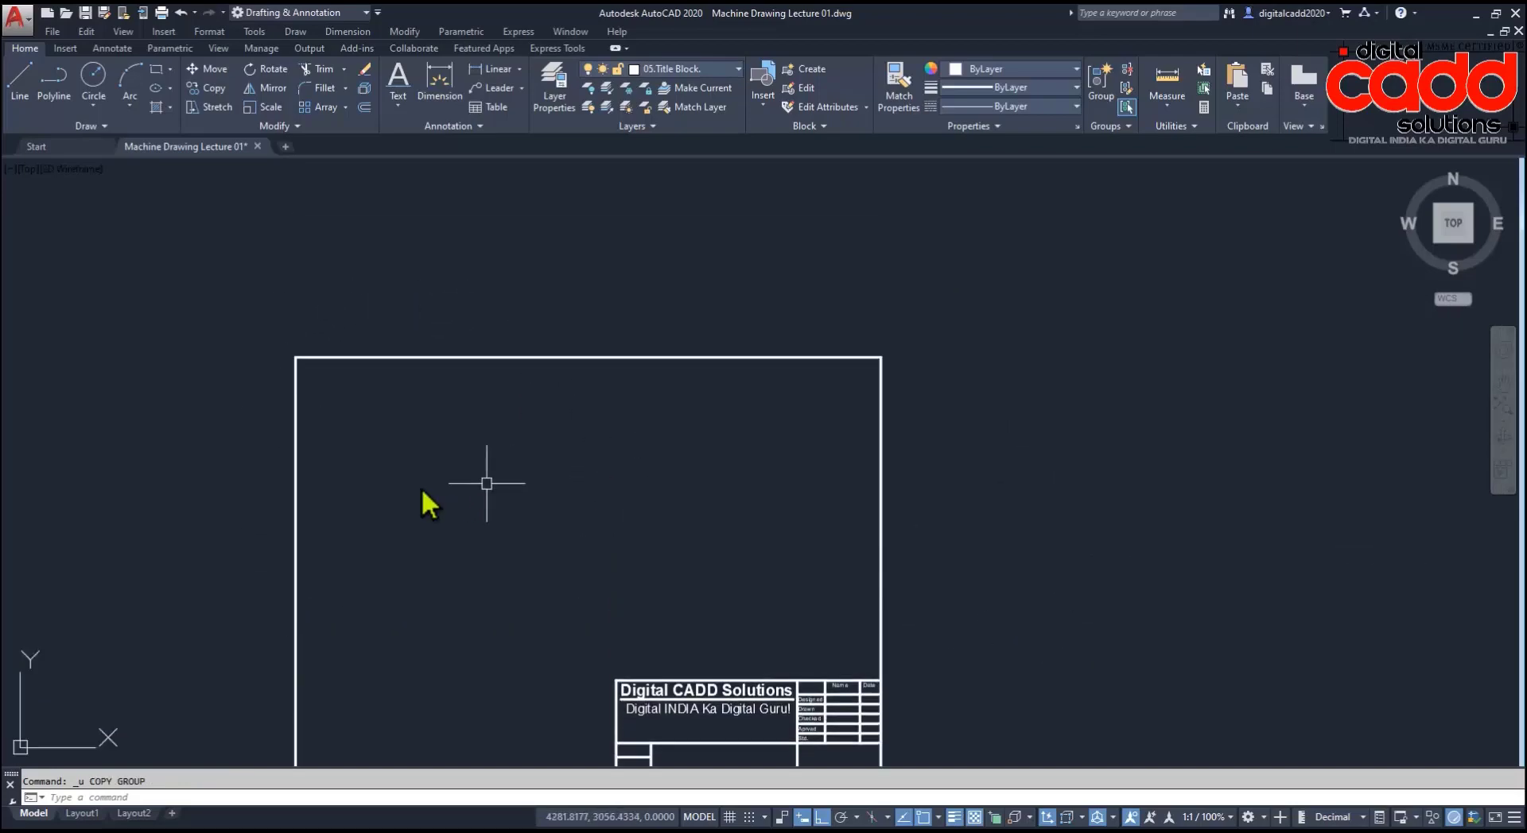
{"action": "scroll", "coordinate": [334, 493], "scroll_direction": "down", "scroll_amount": 5}
{"action": "scroll", "coordinate": [263, 497], "scroll_direction": "up", "scroll_amount": 4}
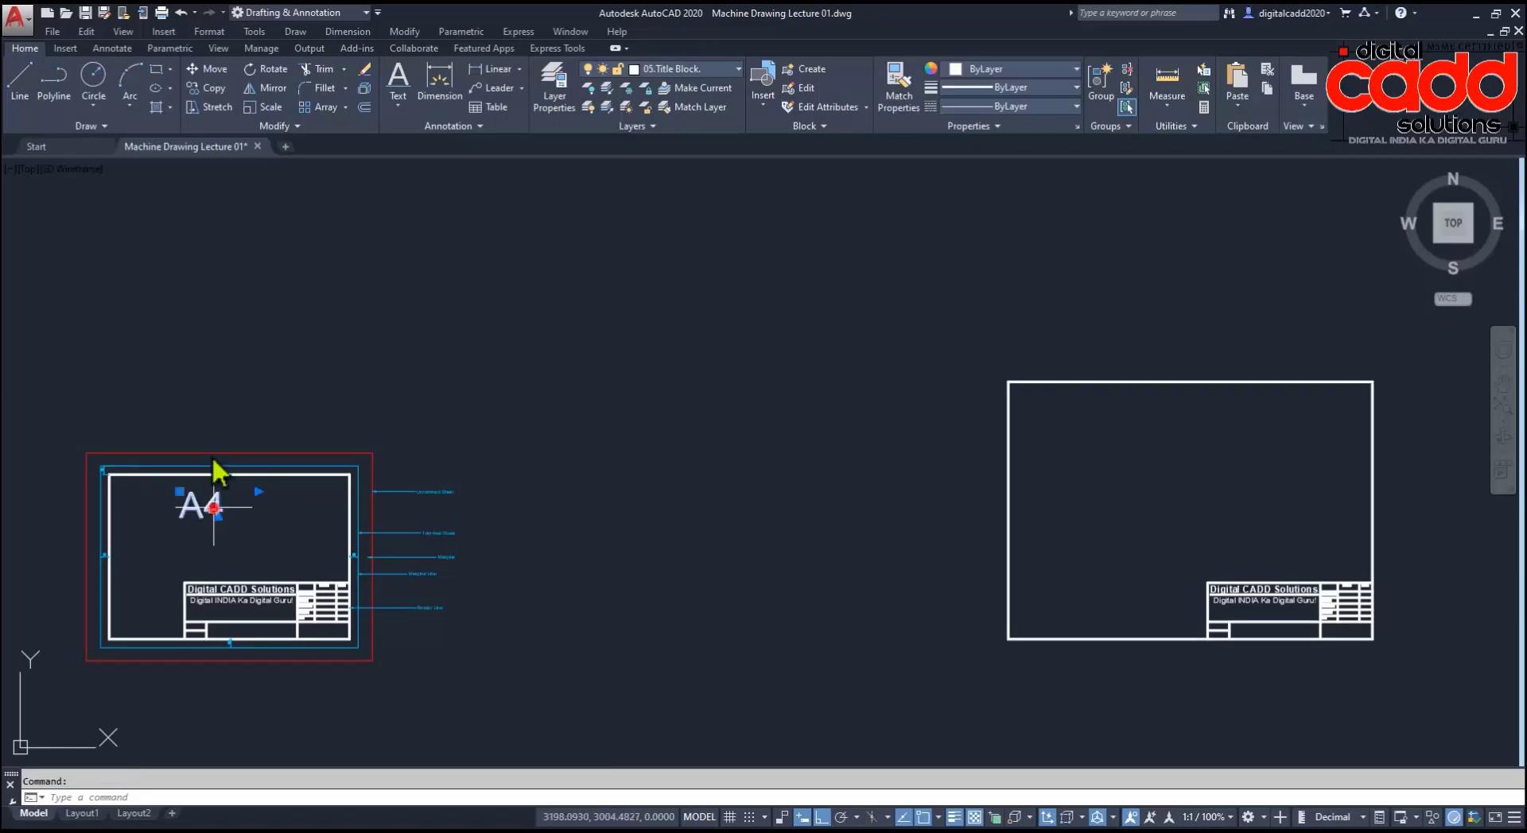
Step: Copy the A4 label from the A4 sheet into the titled sheet
{"action": "left_click", "coordinate": [191, 88]}
{"action": "left_click", "coordinate": [193, 543]}
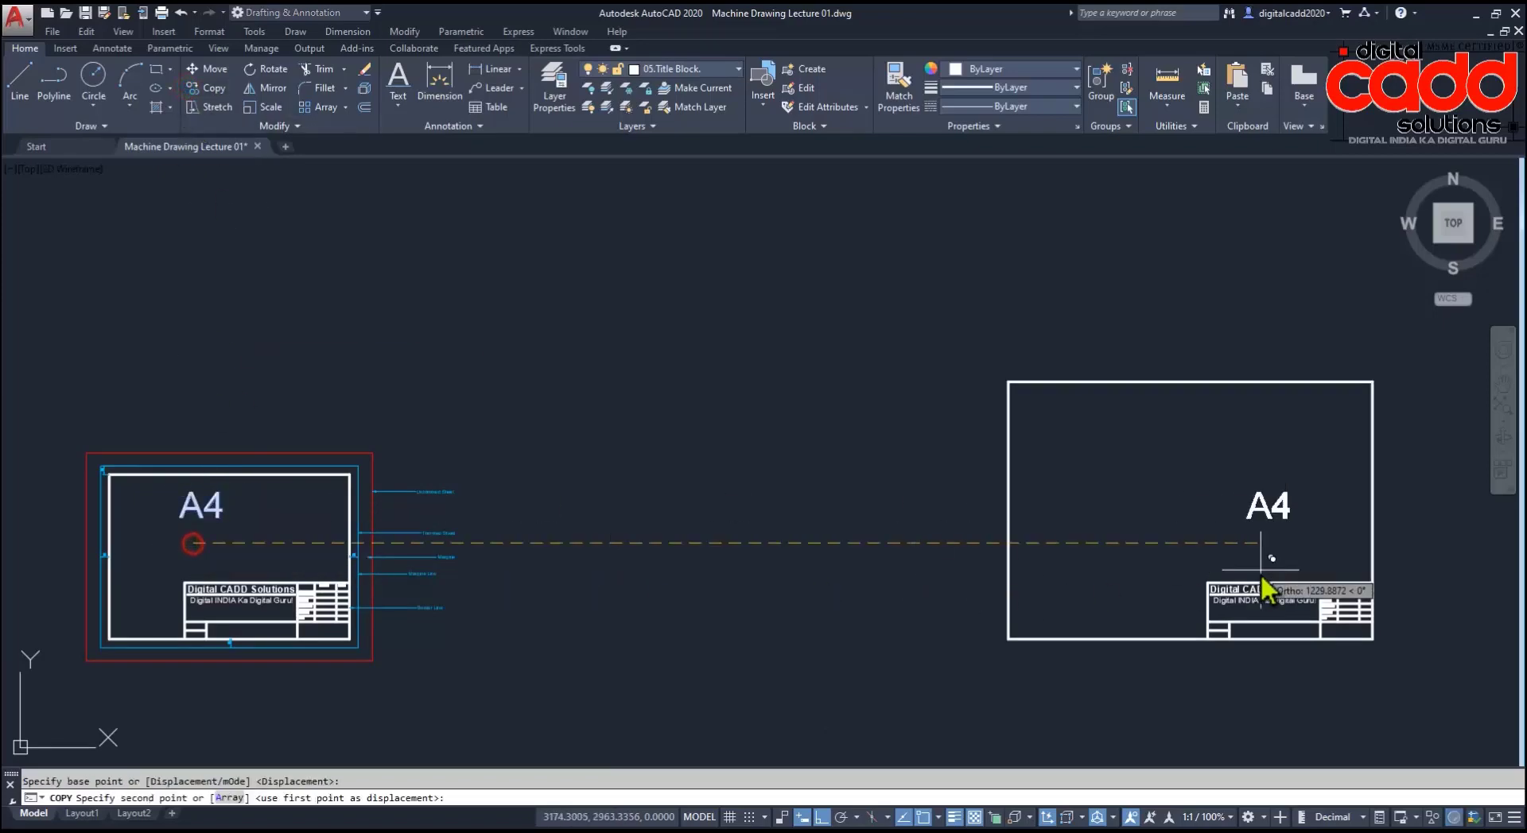
{"action": "left_click", "coordinate": [1176, 524]}
{"action": "scroll", "coordinate": [1228, 529], "scroll_direction": "up", "scroll_amount": 4}
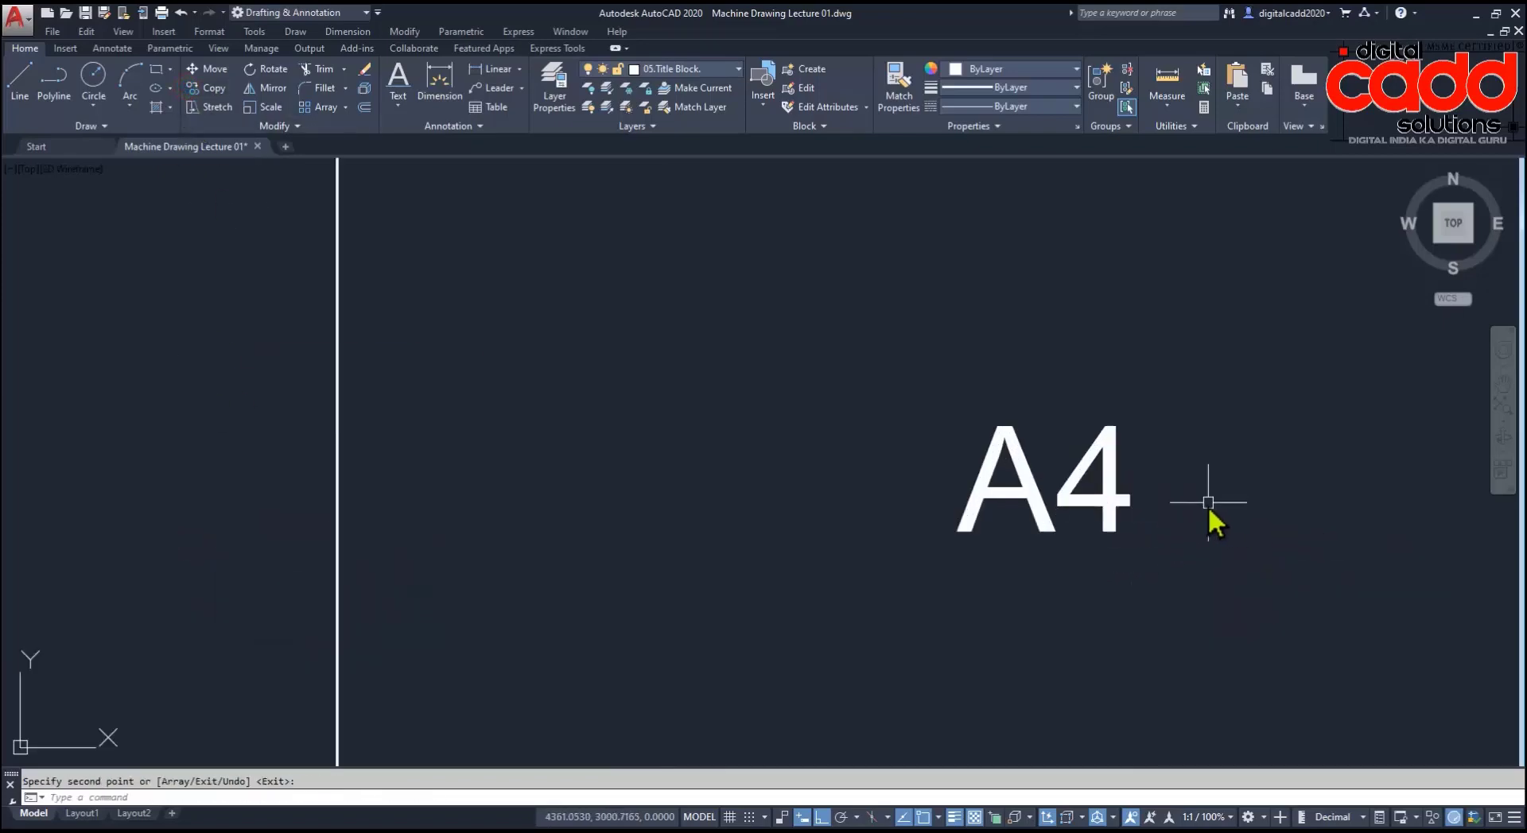
{"action": "middle_click_drag", "start_coordinate": [1218, 519], "coordinate": [753, 525]}
{"action": "key", "text": "Escape"}
Step: Edit the copied label so it reads A3 instead of A4
{"action": "left_click", "coordinate": [668, 501]}
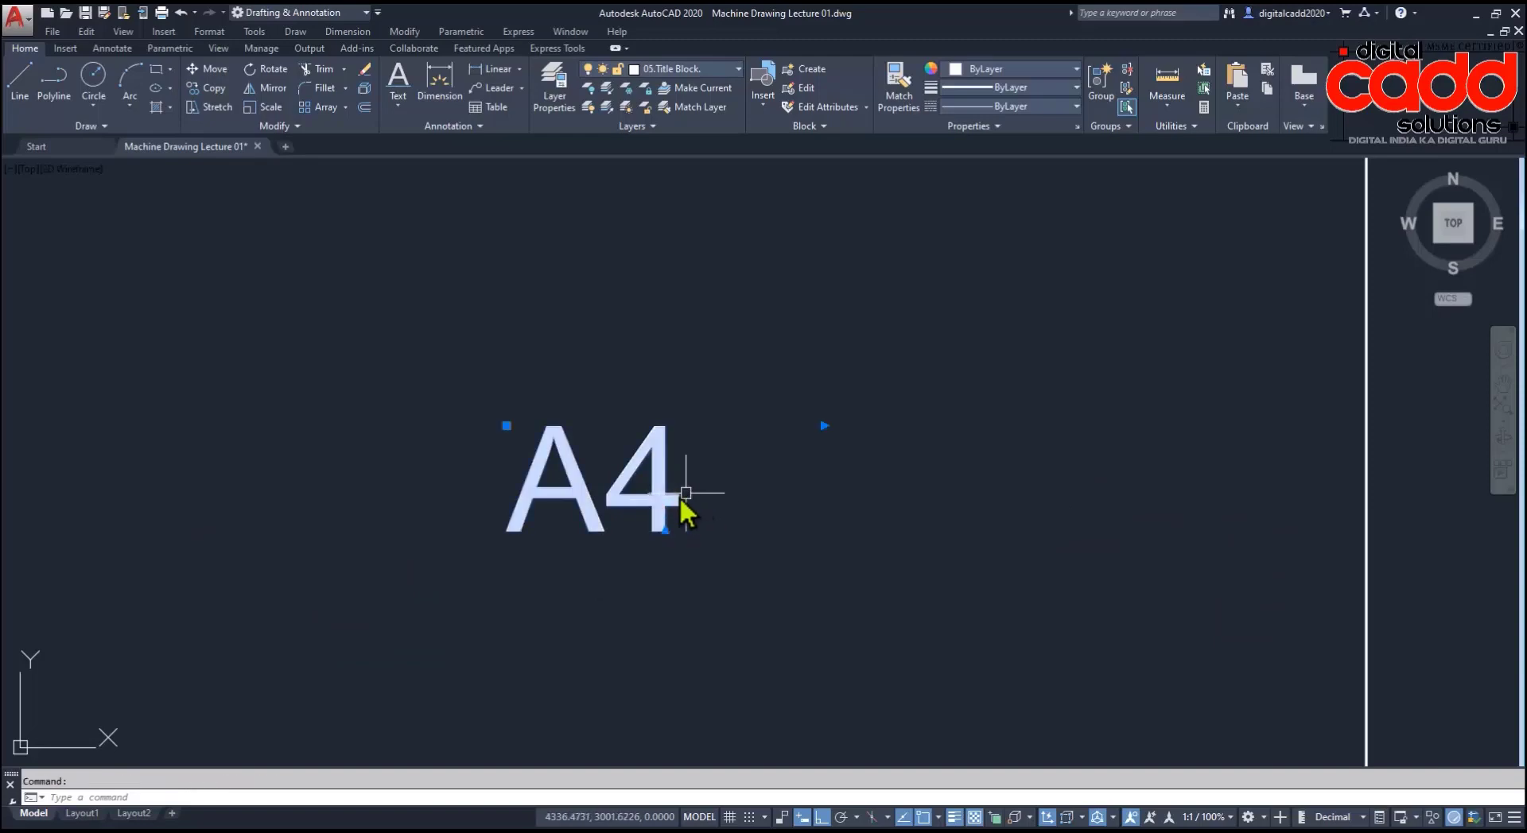
{"action": "double_click", "coordinate": [689, 503]}
{"action": "key", "text": "shift+Left"}
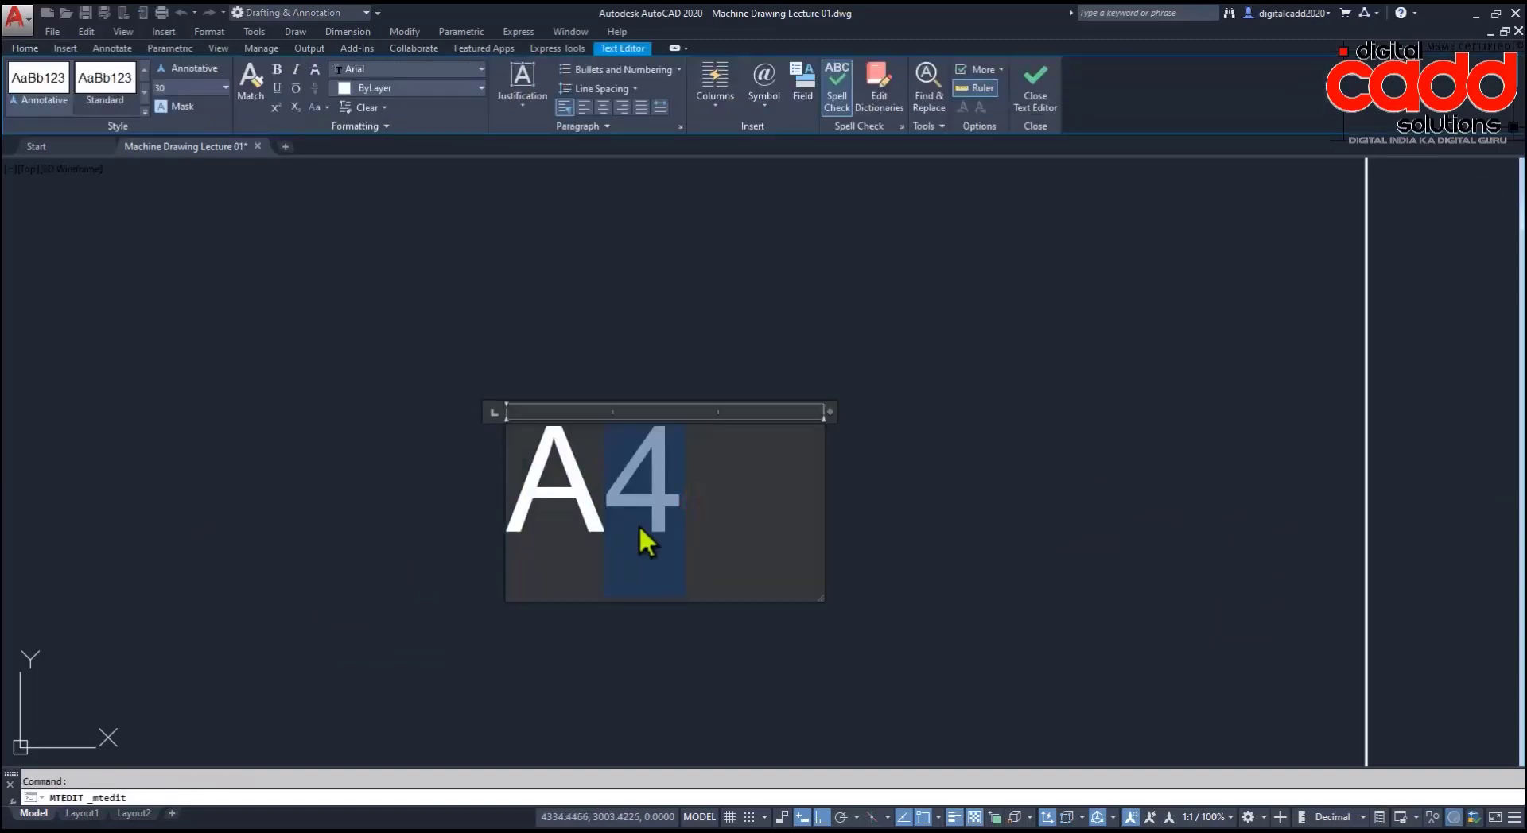
{"action": "type", "text": "3"}
{"action": "left_click", "coordinate": [921, 441]}
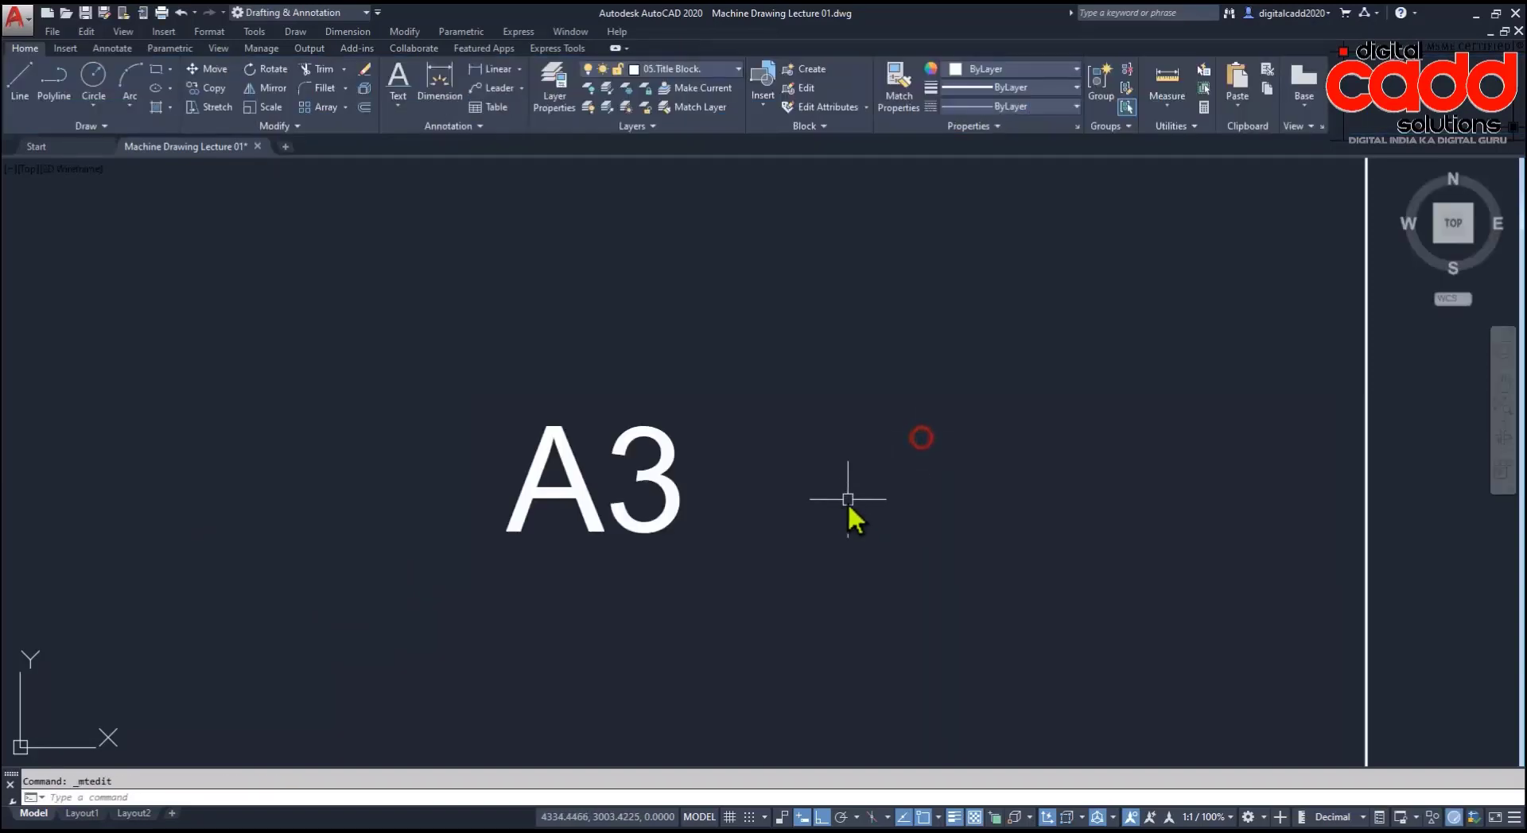
{"action": "scroll", "coordinate": [835, 549], "scroll_direction": "down", "scroll_amount": 5}
{"action": "middle_click_drag", "start_coordinate": [818, 569], "coordinate": [739, 527]}
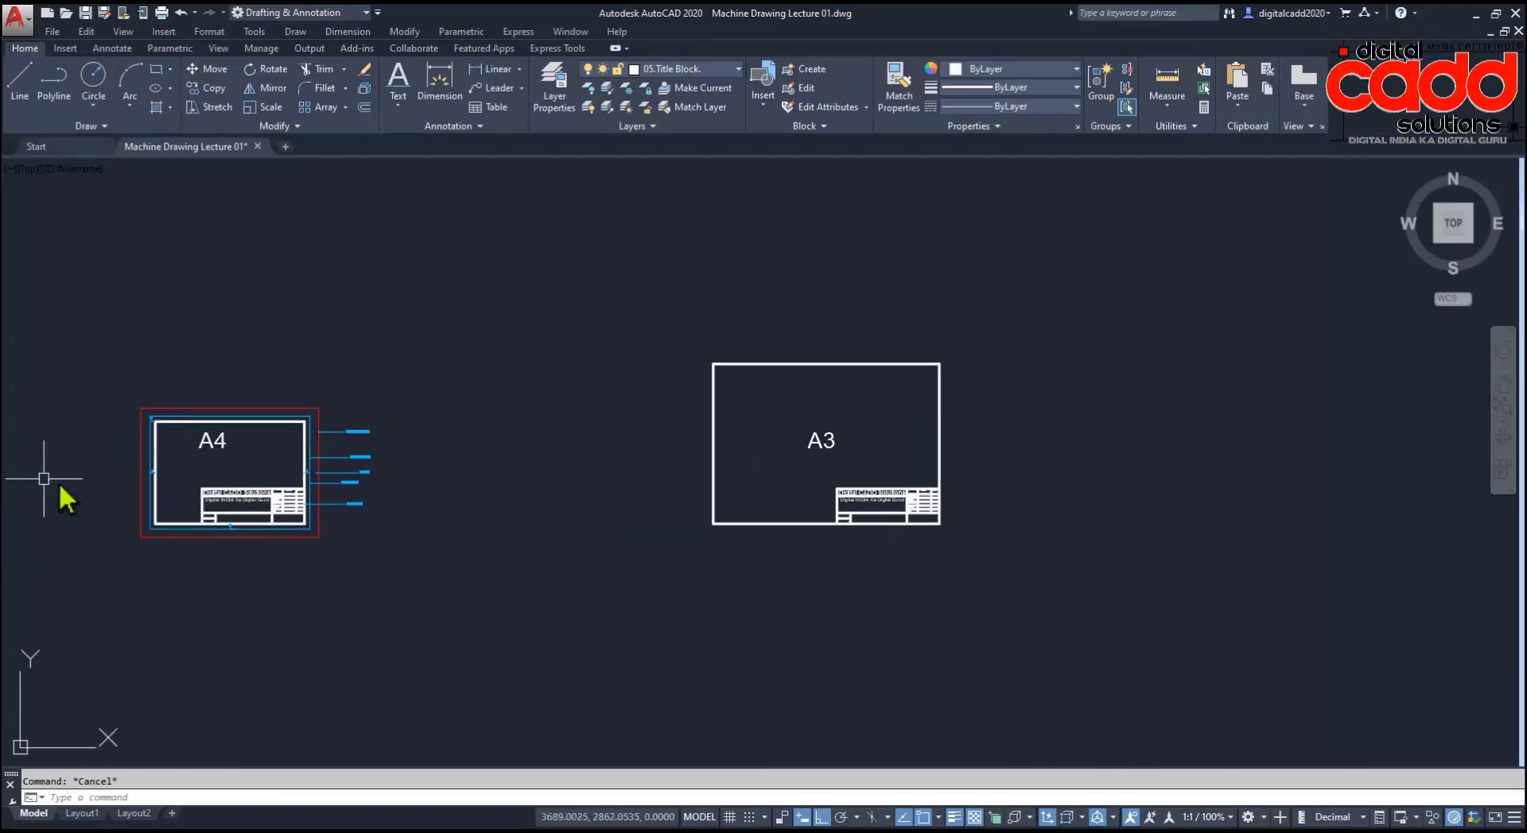
Step: Centre the A3 sheet, then window-select its large A3 label and delete it
{"action": "scroll", "coordinate": [110, 481], "scroll_direction": "up", "scroll_amount": 4}
{"action": "scroll", "coordinate": [430, 485], "scroll_direction": "down", "scroll_amount": 4}
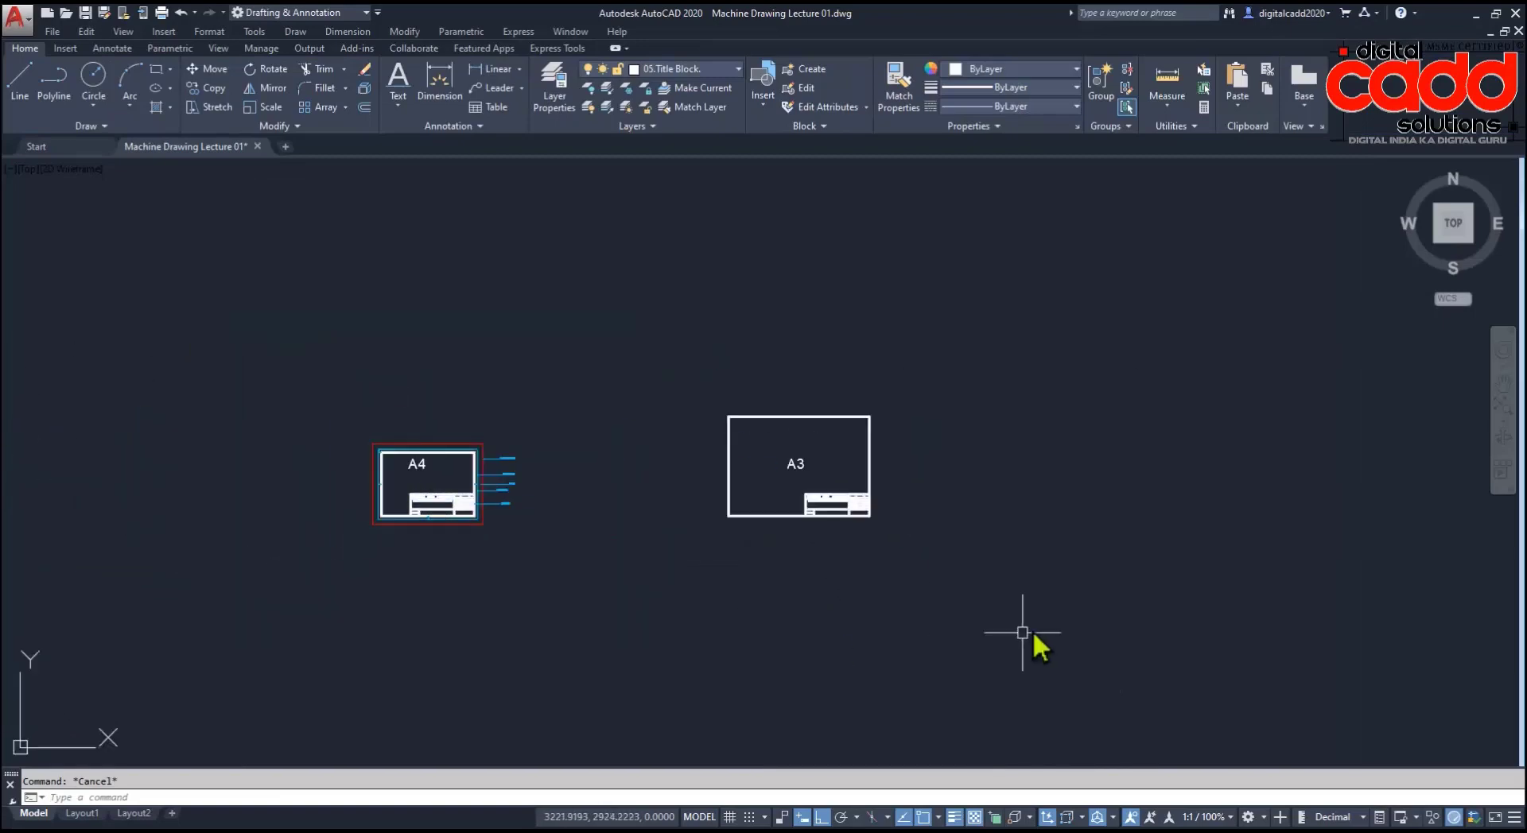
{"action": "scroll", "coordinate": [849, 481], "scroll_direction": "up", "scroll_amount": 2}
{"action": "scroll", "coordinate": [766, 522], "scroll_direction": "up", "scroll_amount": 4}
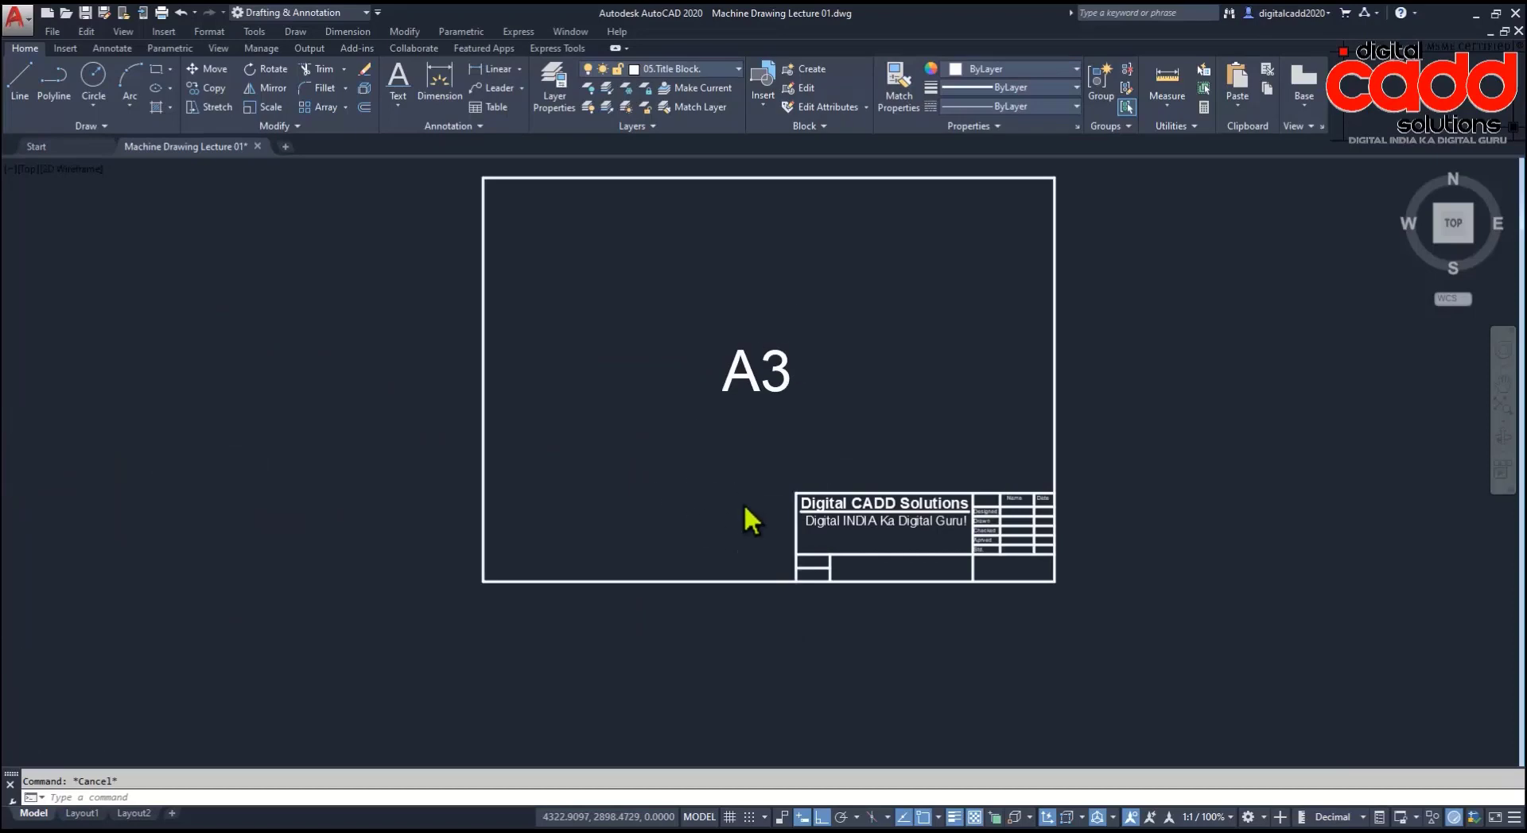
{"action": "scroll", "coordinate": [760, 497], "scroll_direction": "down", "scroll_amount": 4}
{"action": "scroll", "coordinate": [765, 488], "scroll_direction": "up", "scroll_amount": 2}
{"action": "middle_click_drag", "start_coordinate": [770, 488], "coordinate": [623, 501]}
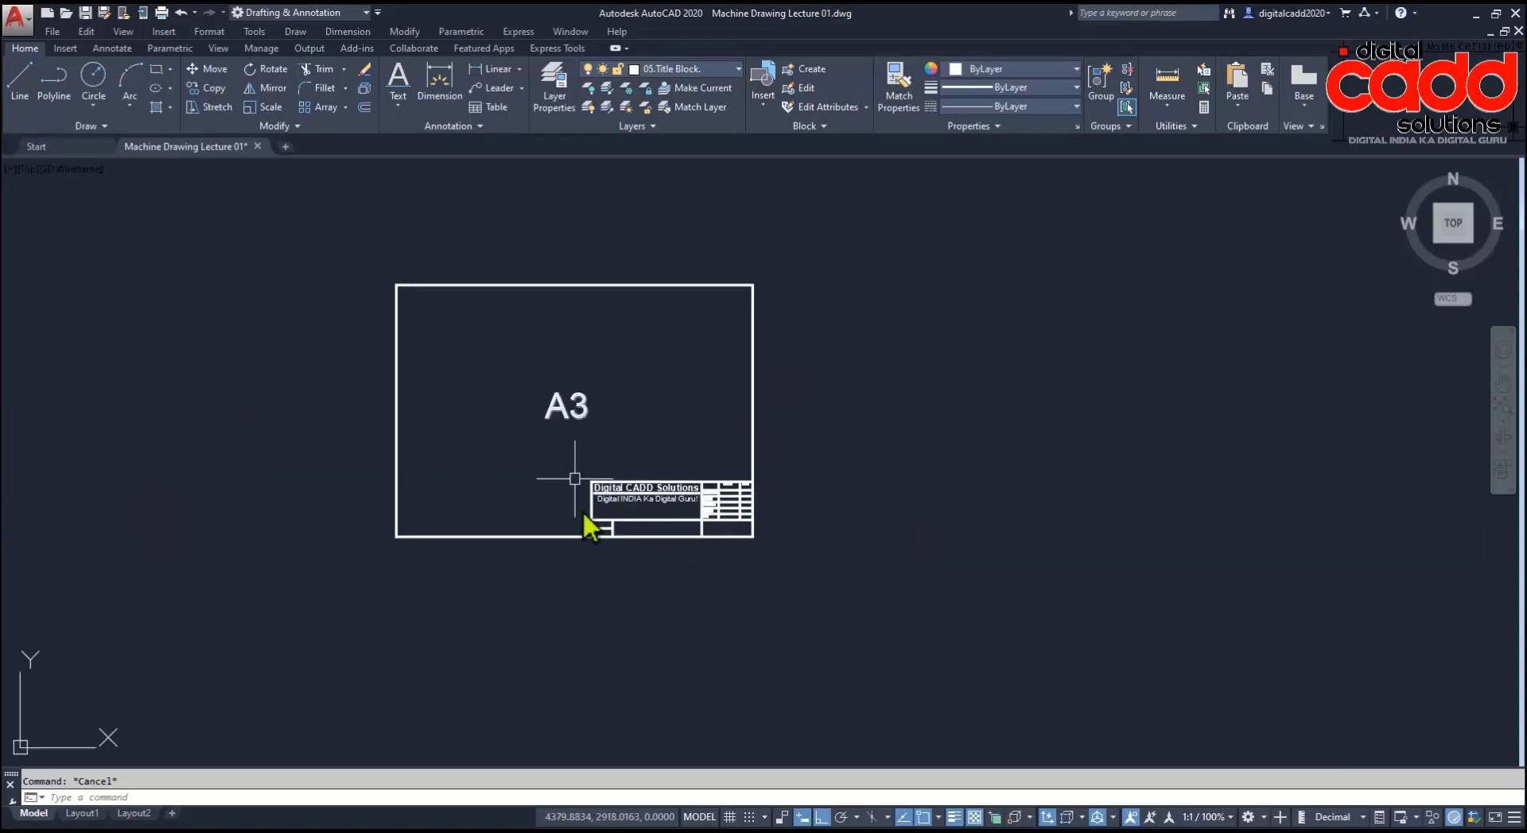
{"action": "scroll", "coordinate": [665, 495], "scroll_direction": "up", "scroll_amount": 4}
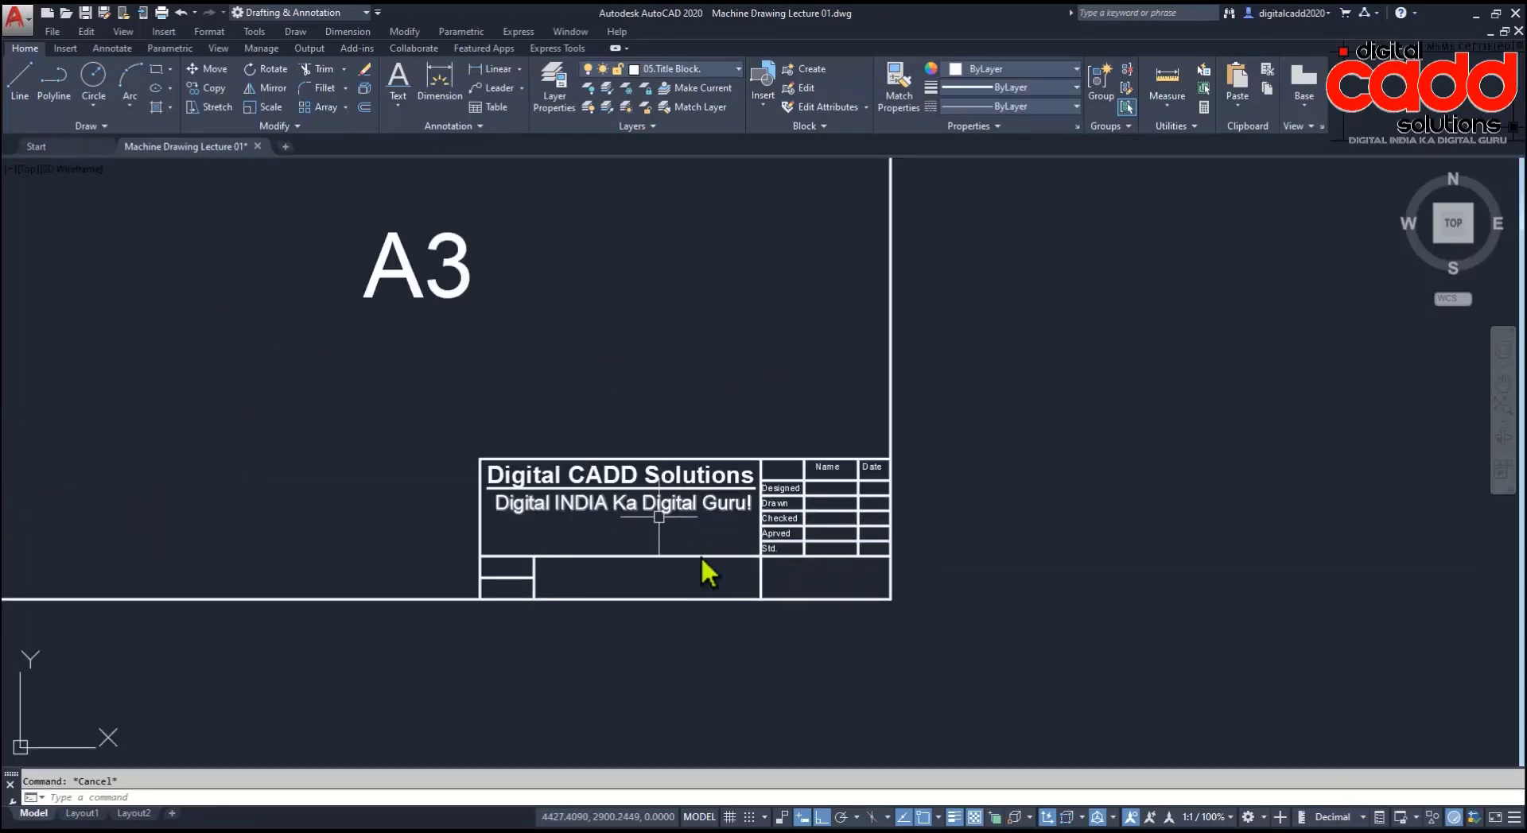
{"action": "scroll", "coordinate": [602, 537], "scroll_direction": "down", "scroll_amount": 4}
{"action": "middle_click_drag", "start_coordinate": [504, 555], "coordinate": [756, 565]}
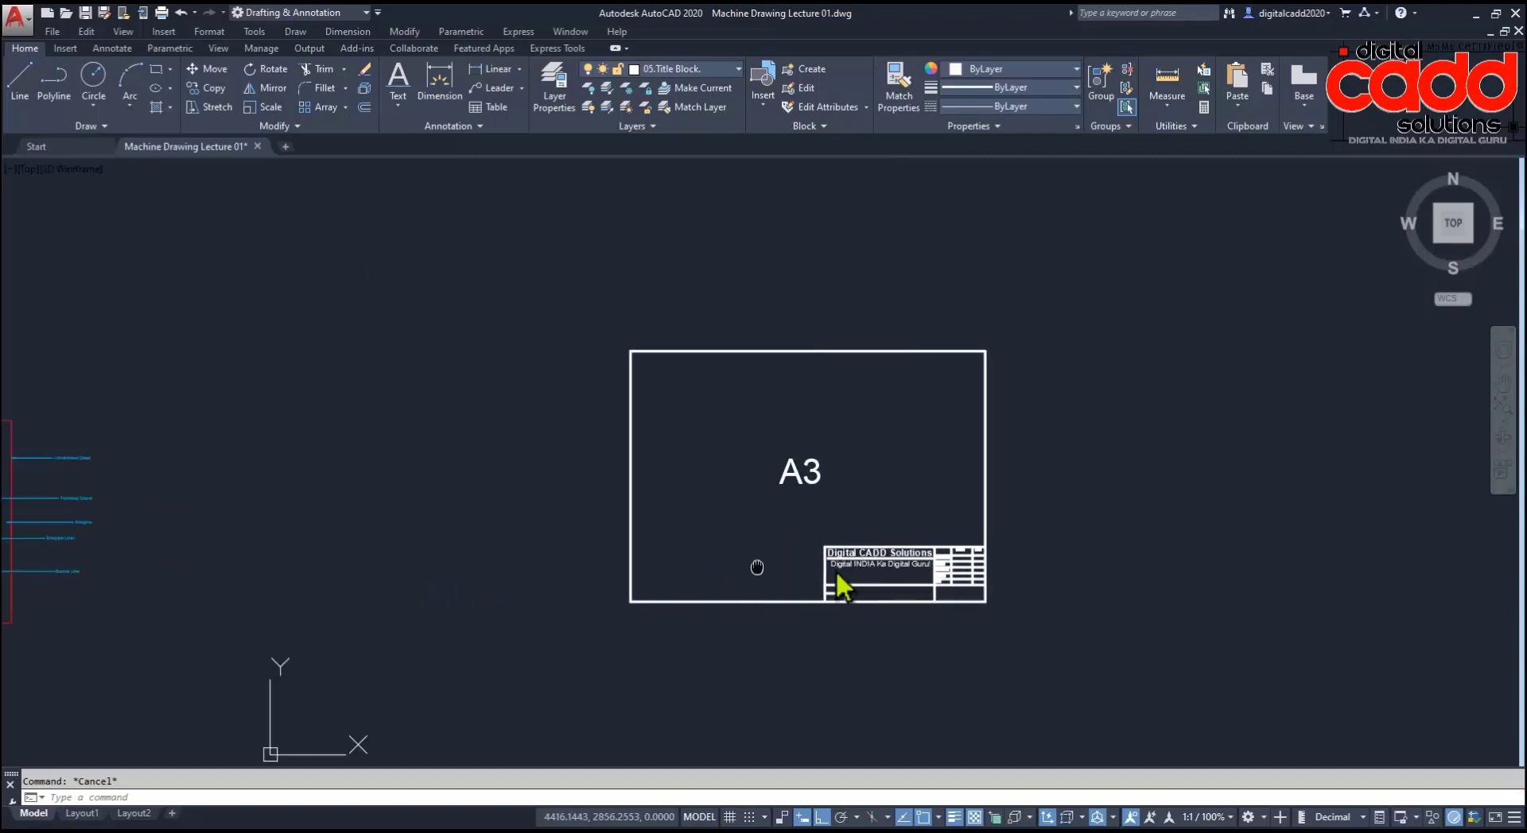
{"action": "middle_click_drag", "start_coordinate": [509, 561], "coordinate": [744, 517]}
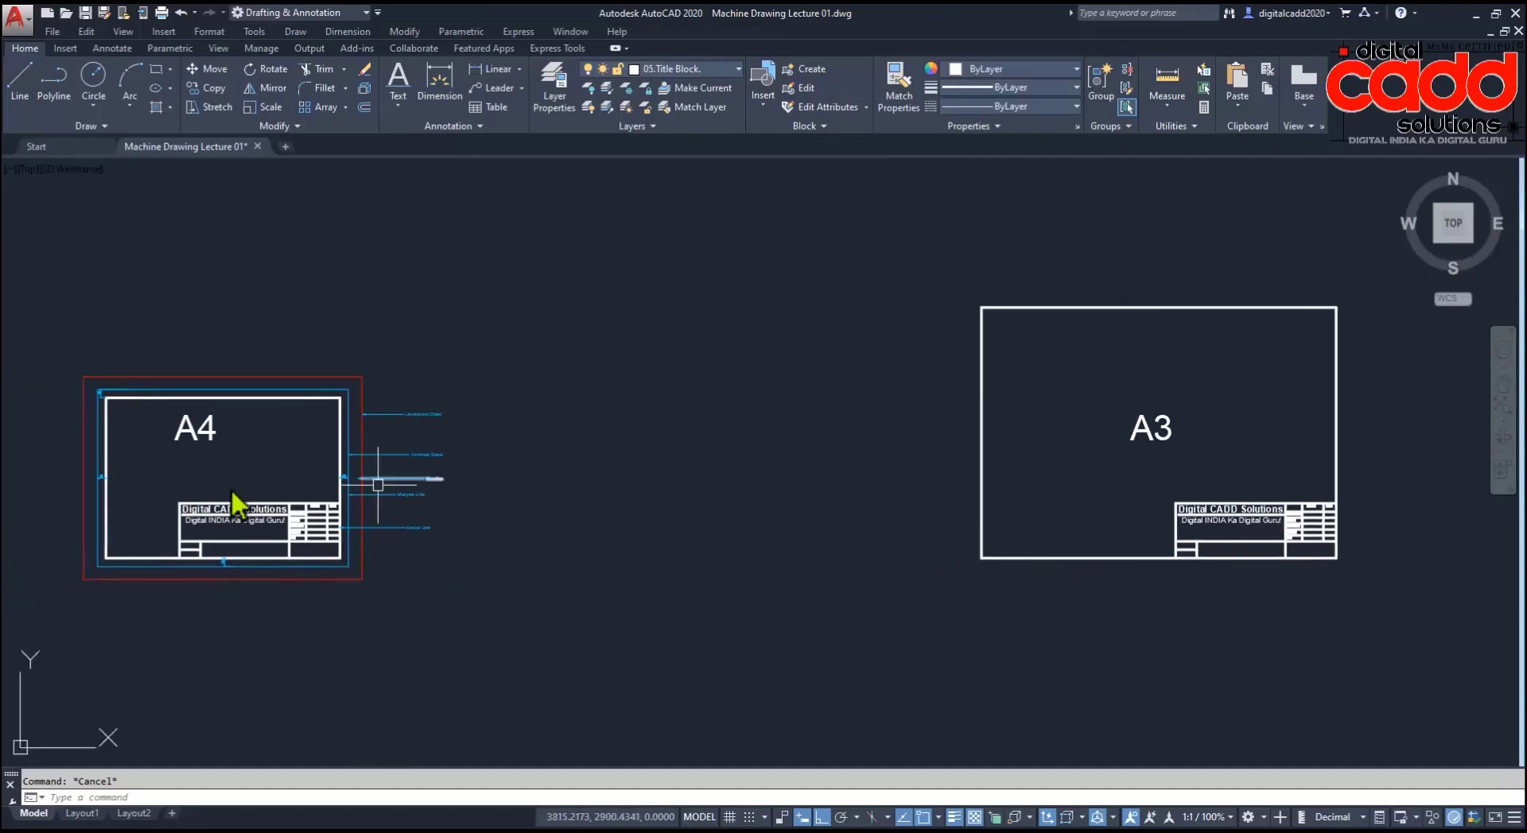
{"action": "middle_click_drag", "start_coordinate": [1138, 455], "coordinate": [784, 492]}
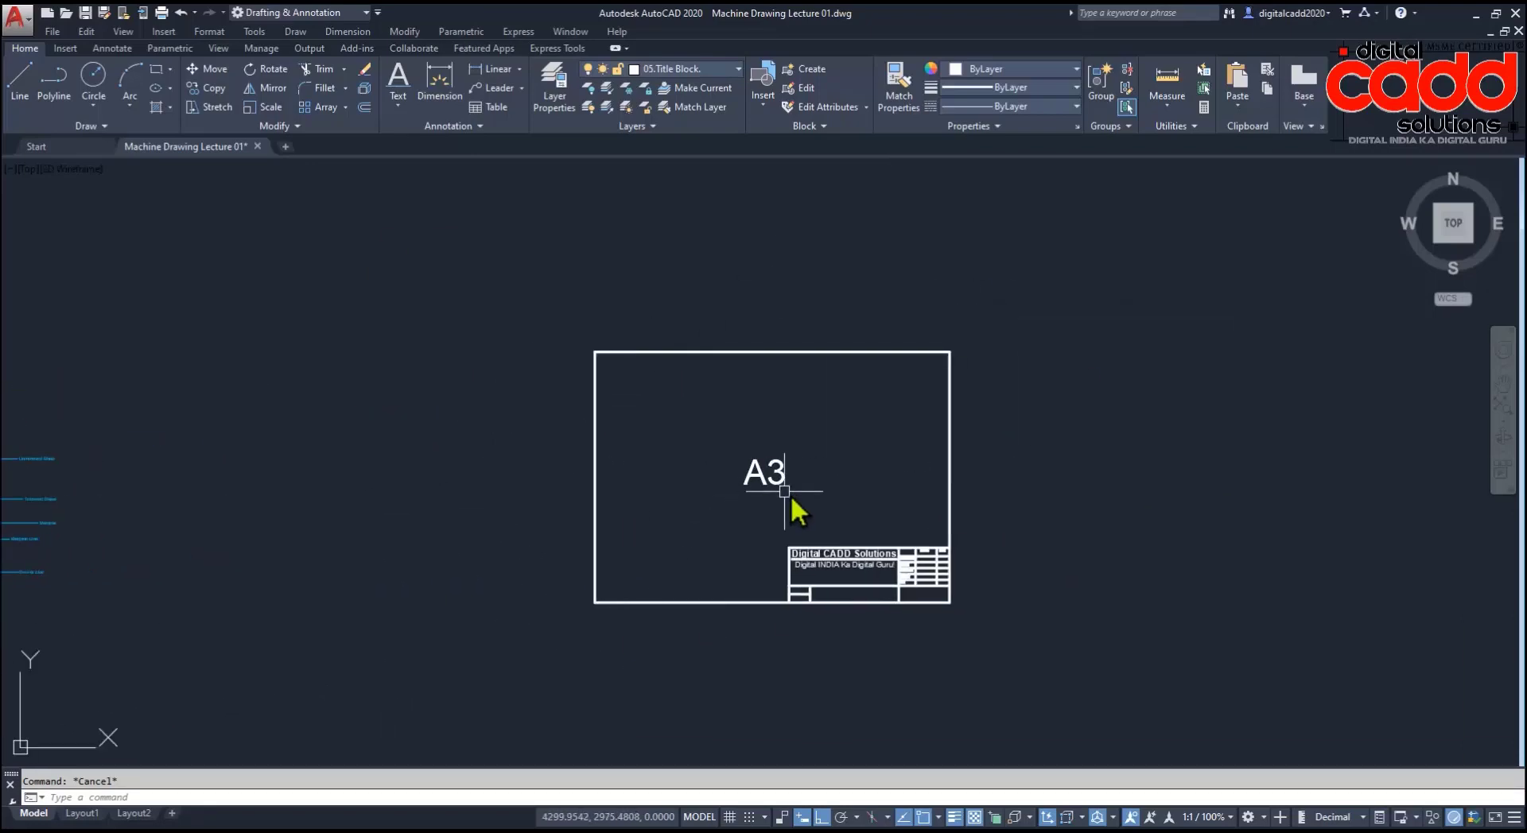
{"action": "left_click", "coordinate": [835, 441]}
{"action": "left_click", "coordinate": [686, 514]}
{"action": "key", "text": "Delete"}
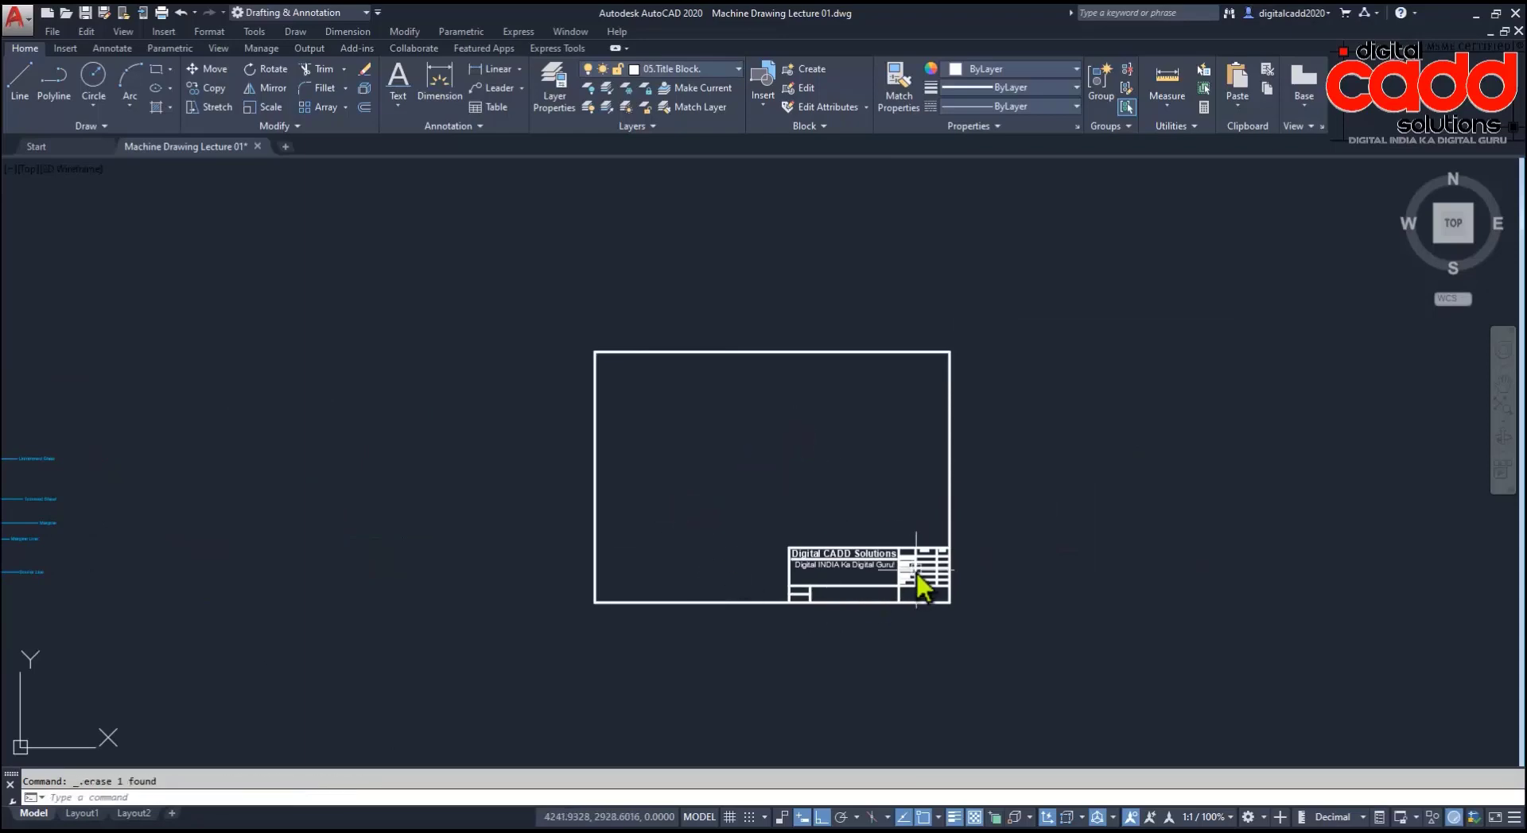
{"action": "scroll", "coordinate": [919, 566], "scroll_direction": "up", "scroll_amount": 4}
{"action": "scroll", "coordinate": [732, 569], "scroll_direction": "down", "scroll_amount": 4}
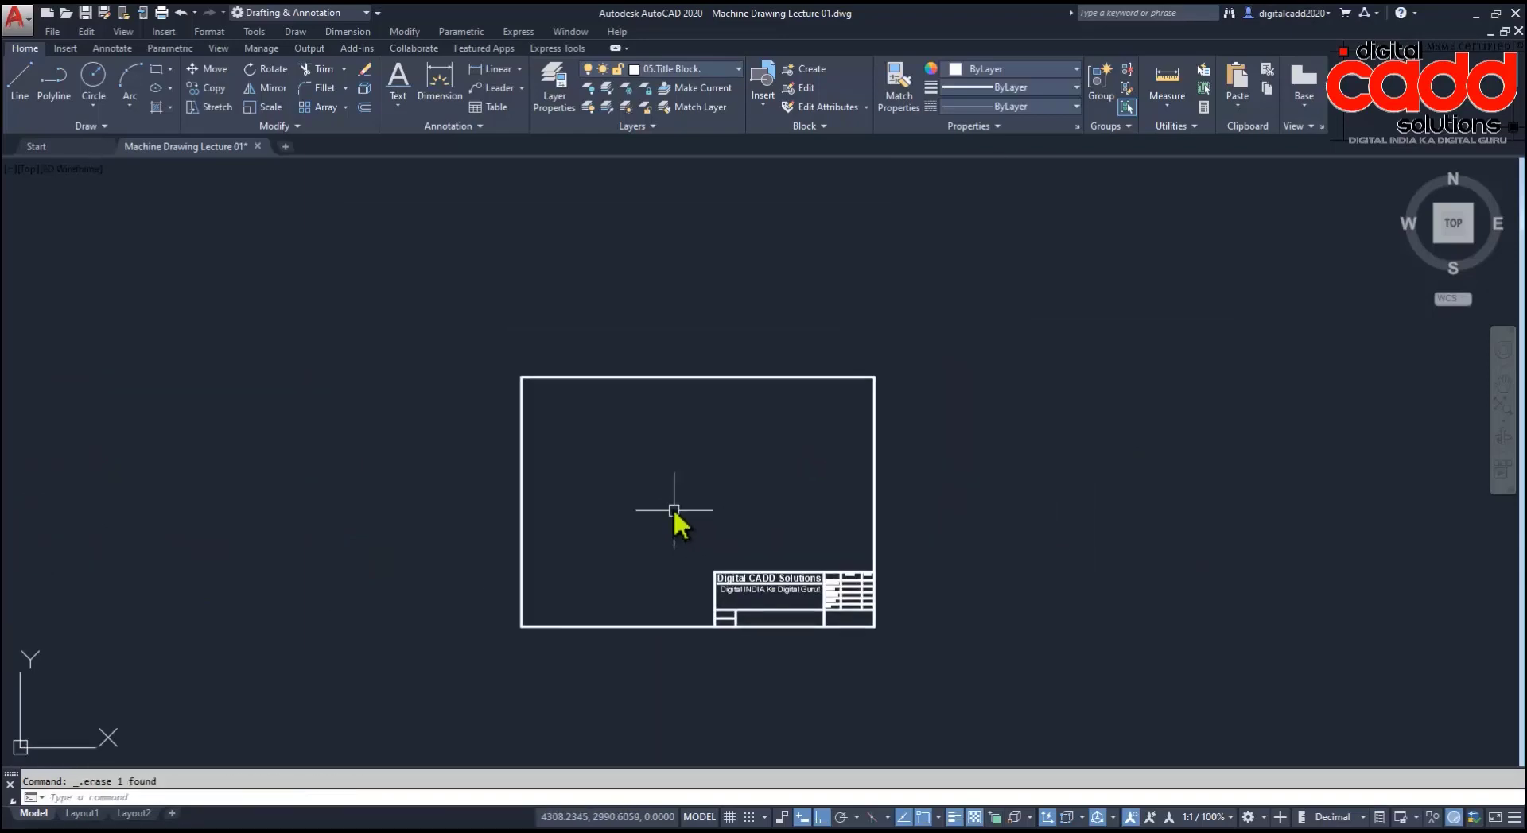
{"action": "scroll", "coordinate": [674, 510], "scroll_direction": "up", "scroll_amount": 2}
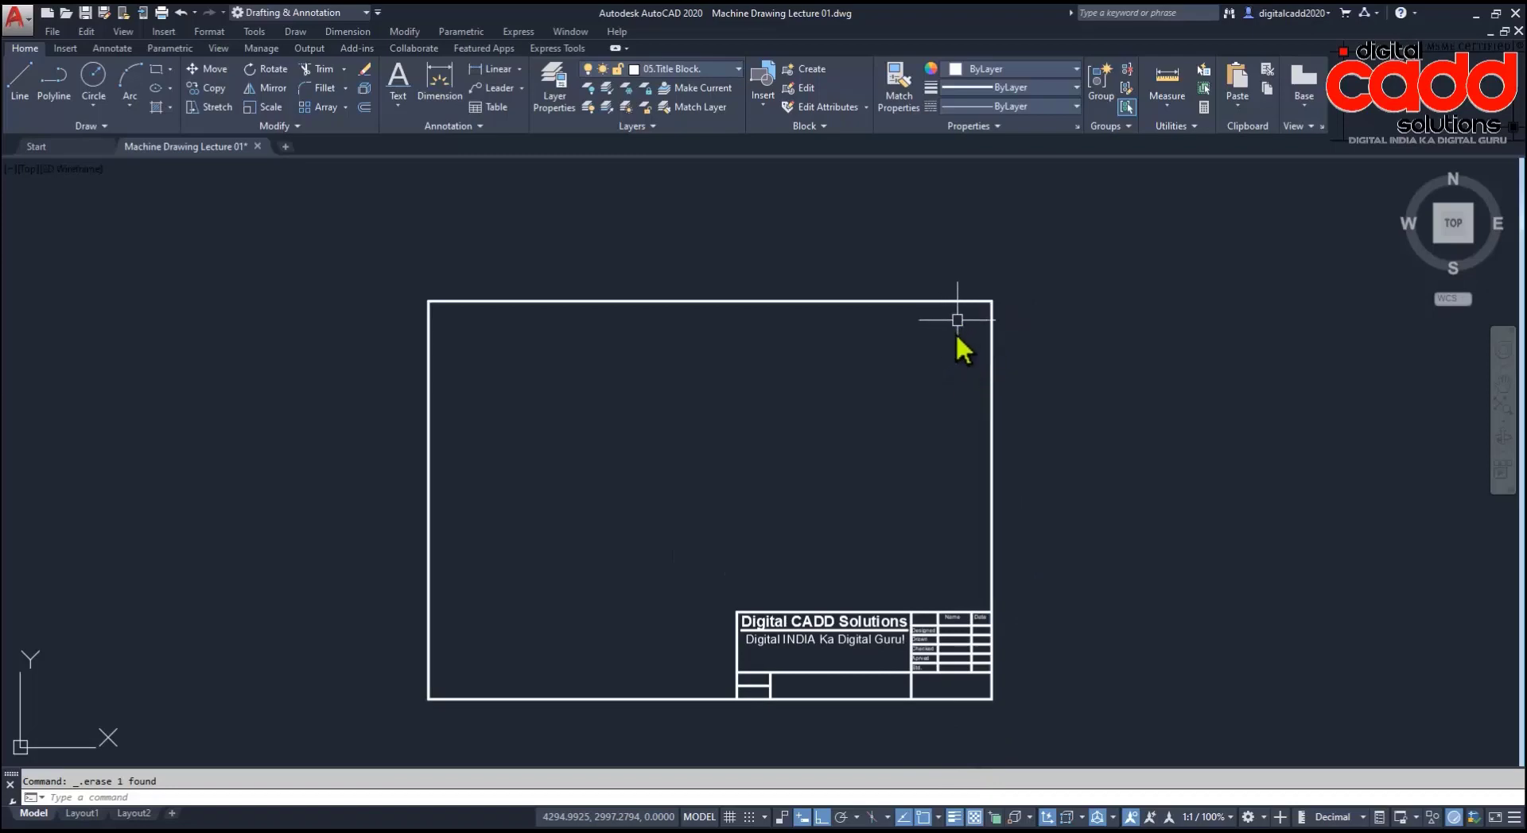
Step: Offset the right, top, left and bottom border lines outward at distance 10
{"action": "type", "text": "o"}
{"action": "key", "text": "Return"}
{"action": "key", "text": "Return"}
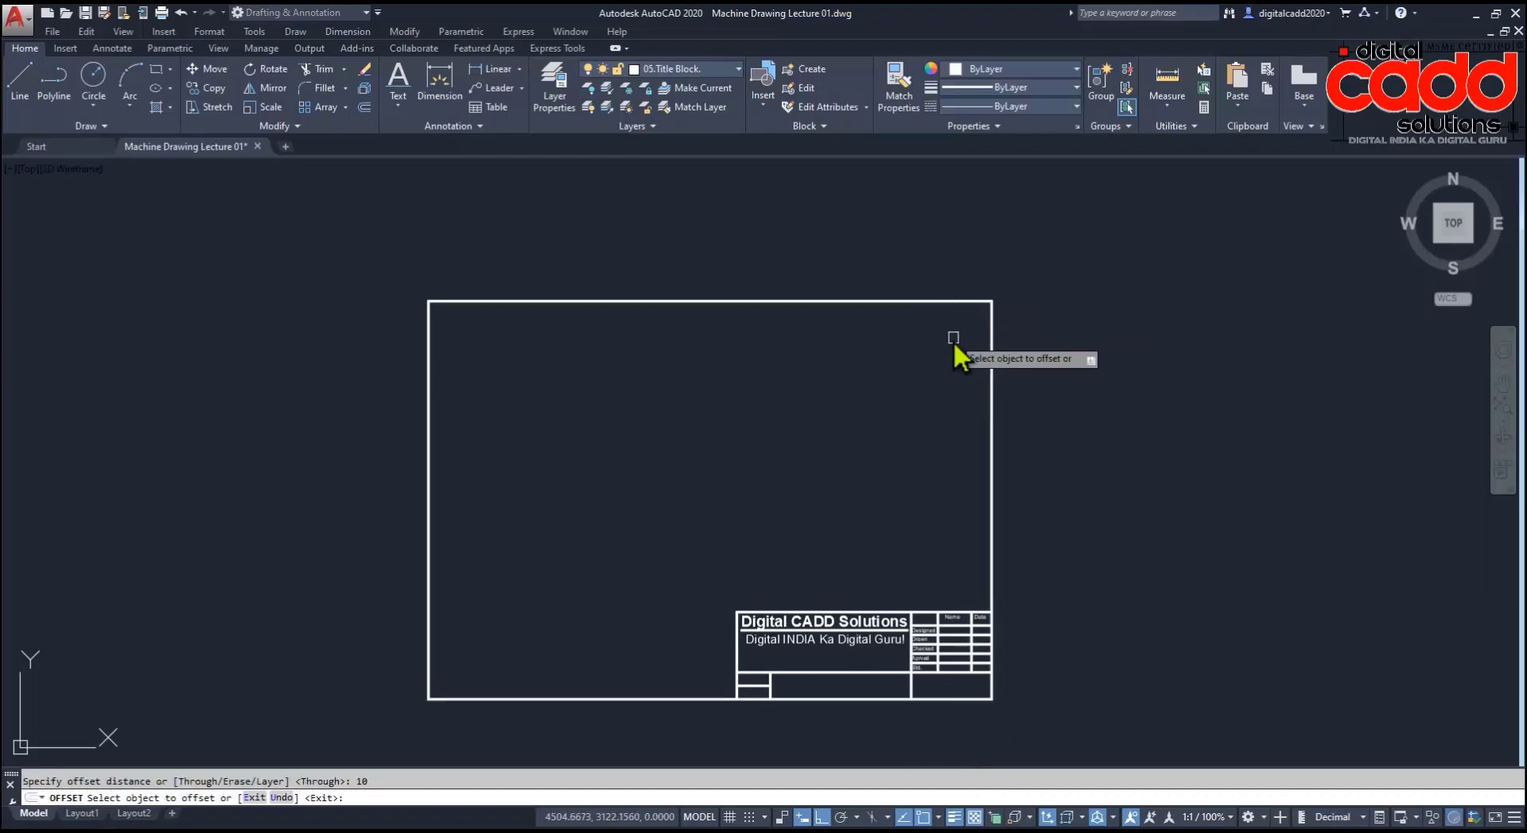
{"action": "left_click", "coordinate": [991, 347]}
{"action": "left_click", "coordinate": [1033, 347]}
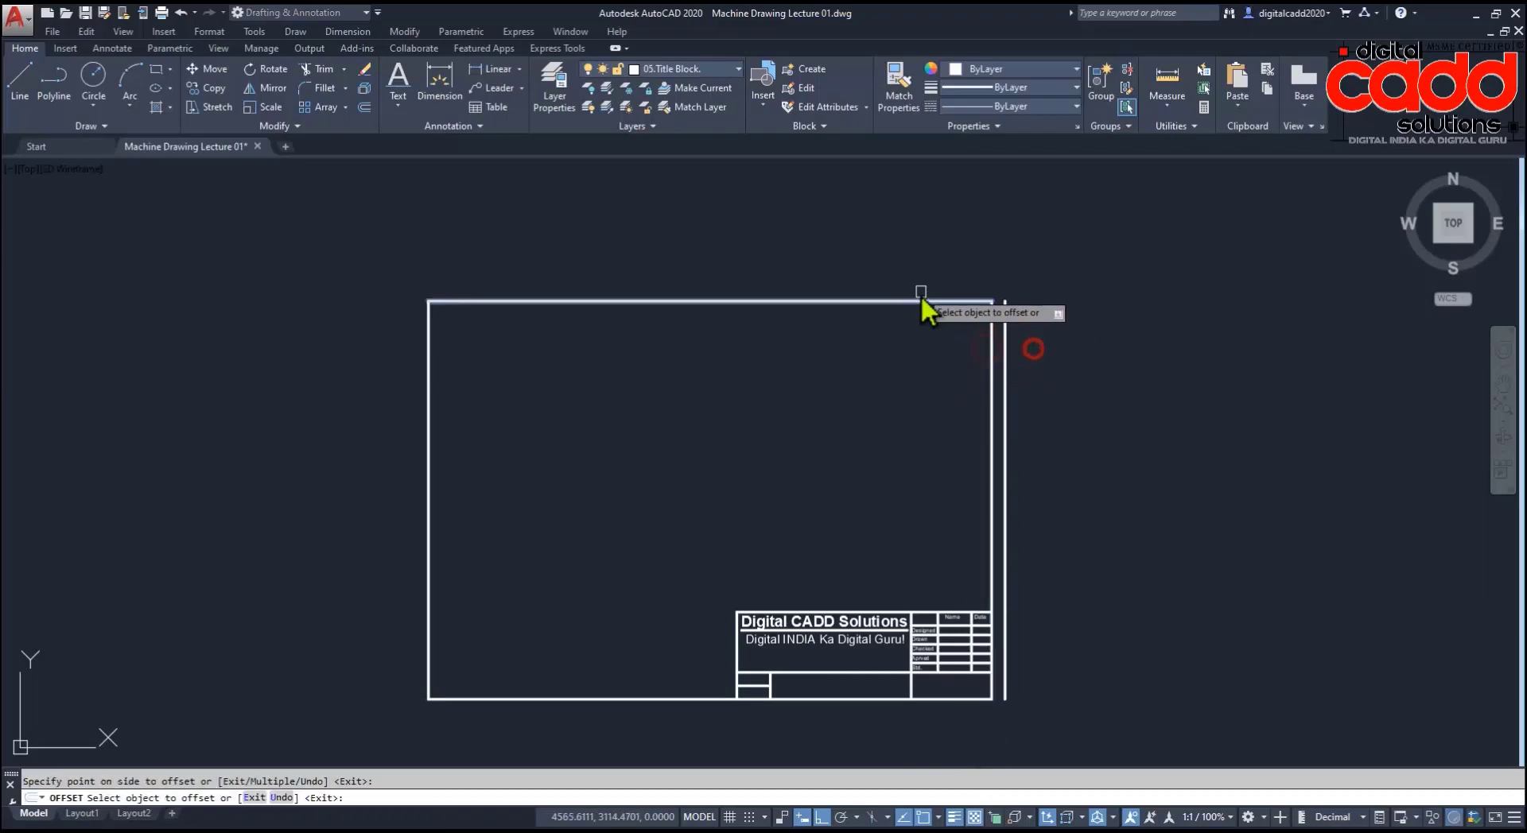
{"action": "left_click", "coordinate": [918, 301]}
{"action": "left_click", "coordinate": [918, 286]}
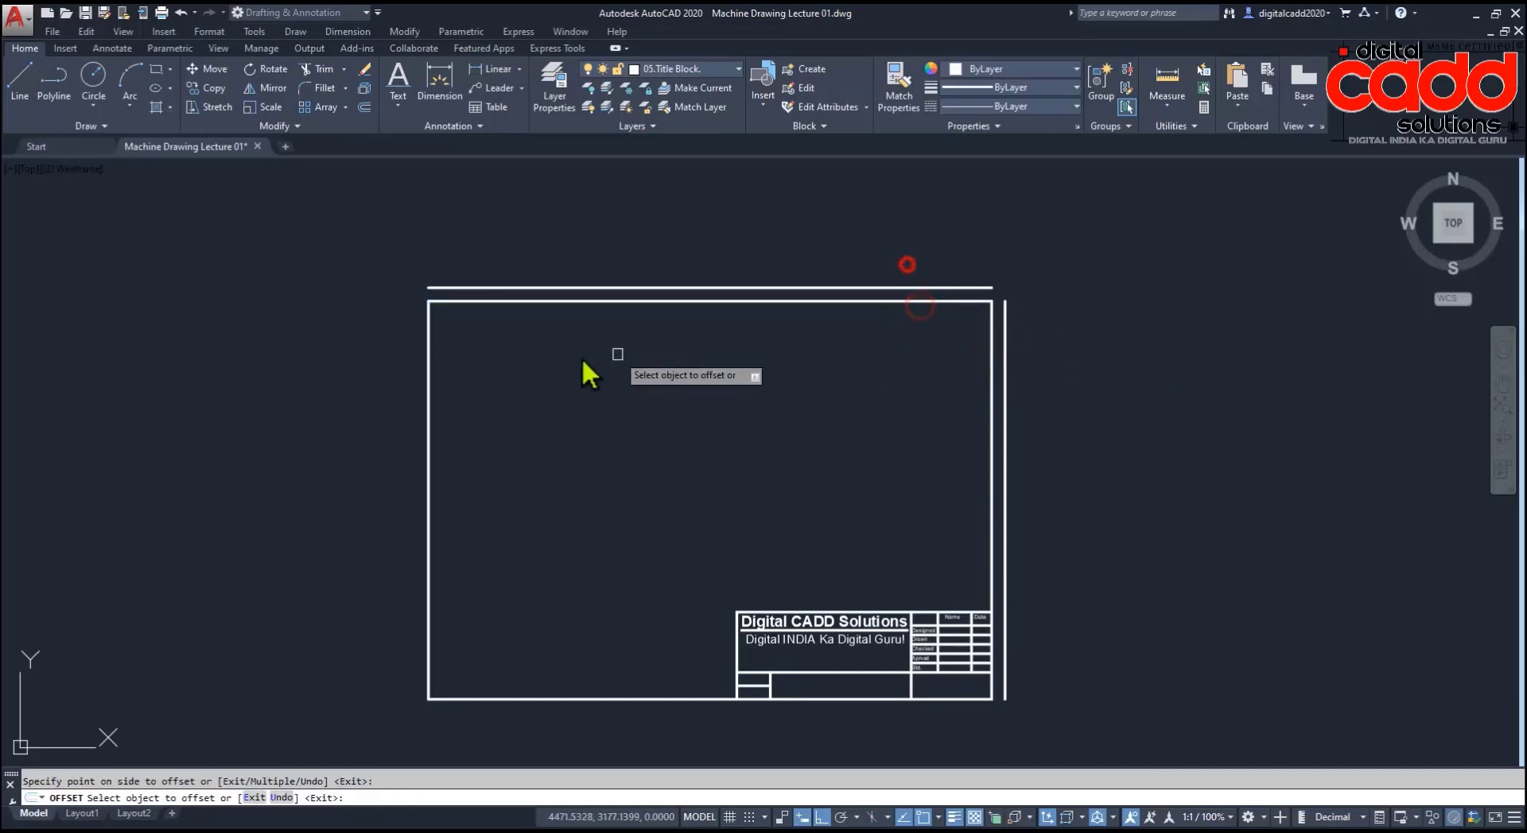
{"action": "left_click", "coordinate": [426, 332]}
{"action": "left_click", "coordinate": [316, 350]}
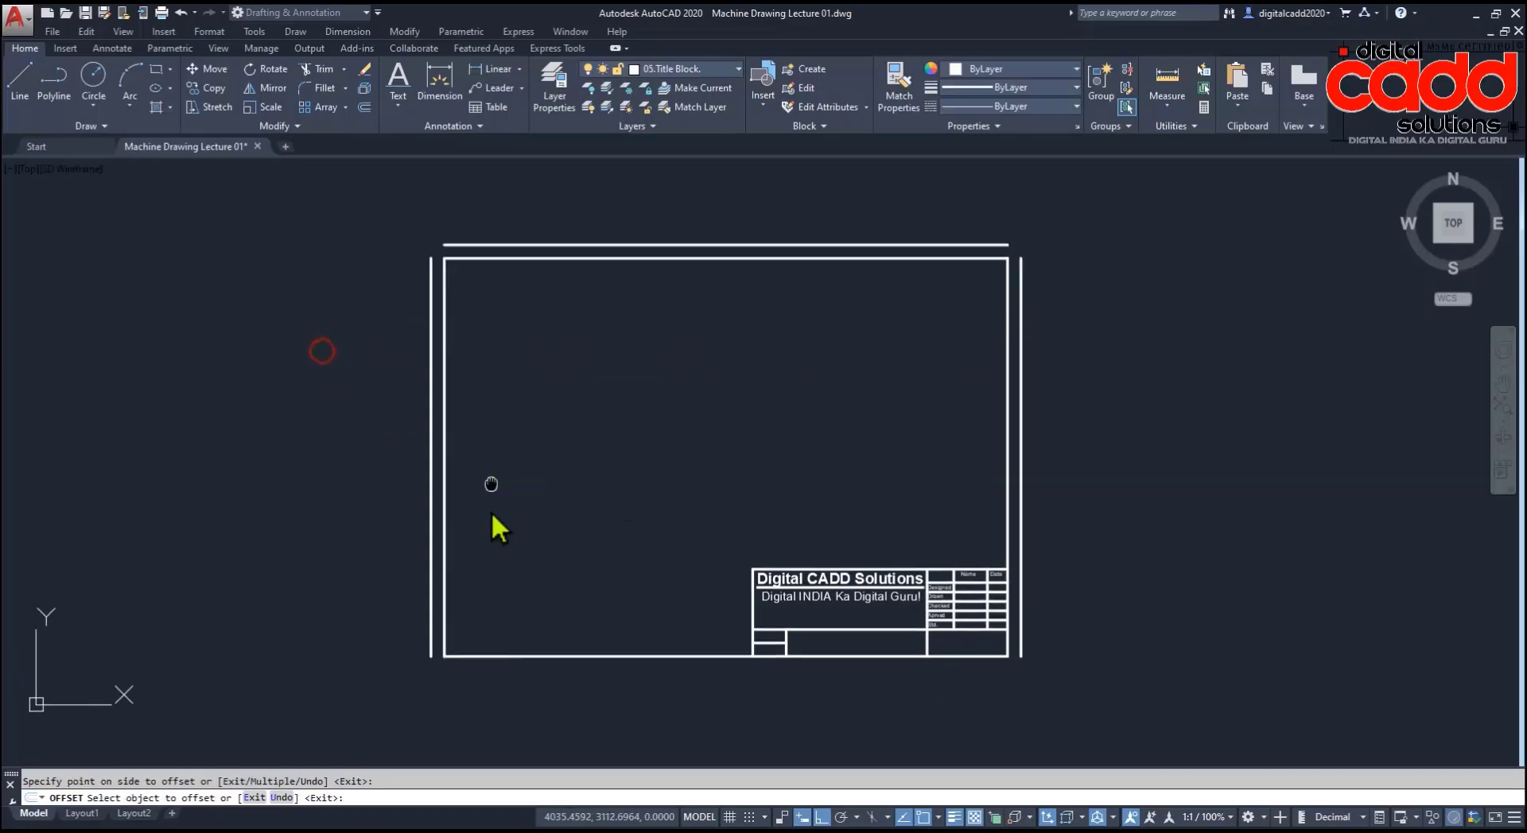
{"action": "left_click", "coordinate": [579, 657]}
{"action": "left_click", "coordinate": [582, 714]}
Step: Fillet the four outer-line corners with radius 0 into a closed rectangle
{"action": "key", "text": "Escape"}
{"action": "type", "text": "f"}
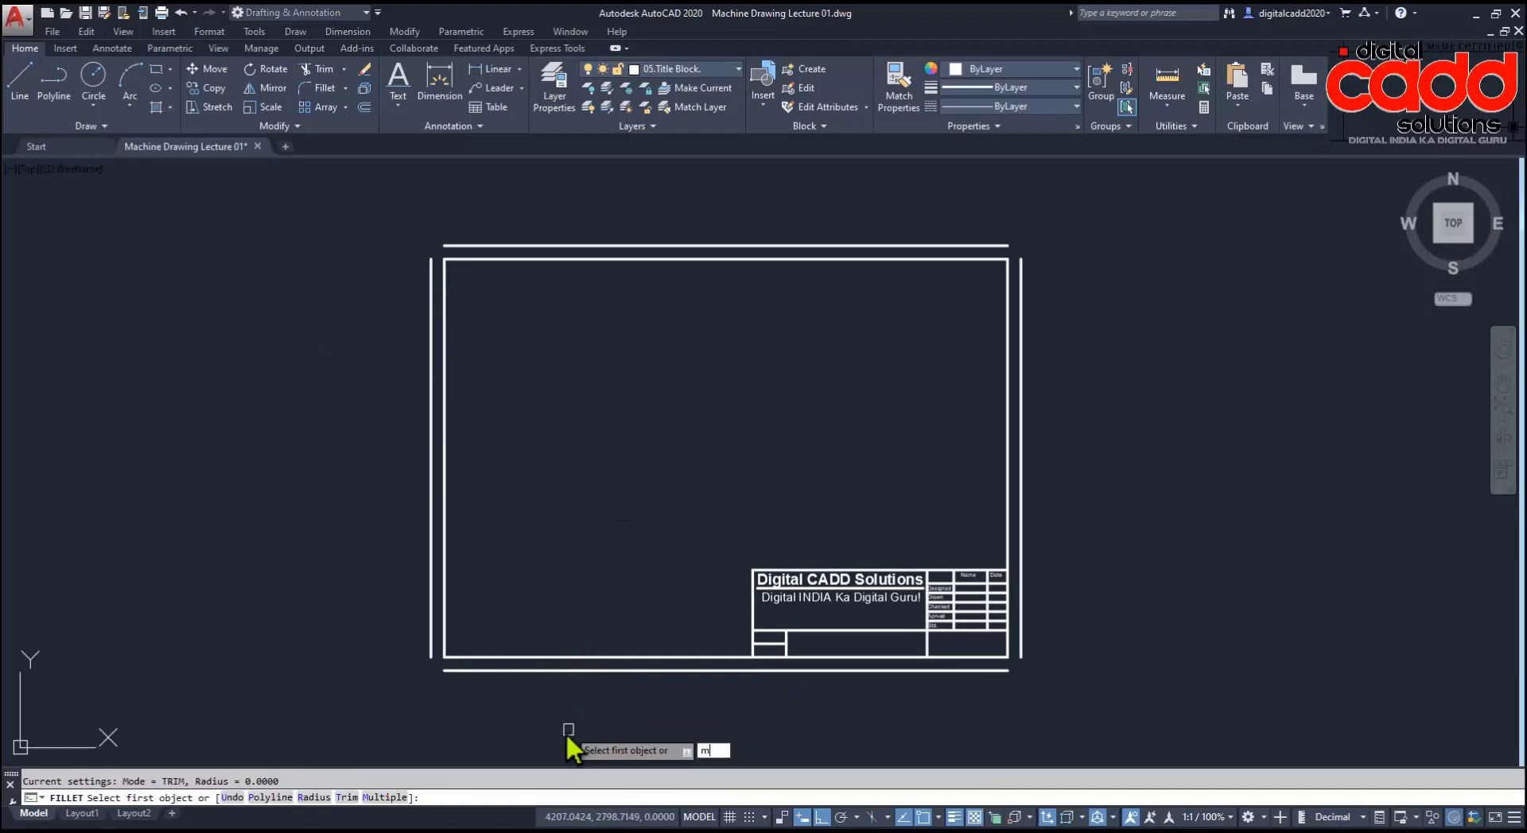
{"action": "key", "text": "Return"}
{"action": "left_click", "coordinate": [529, 670]}
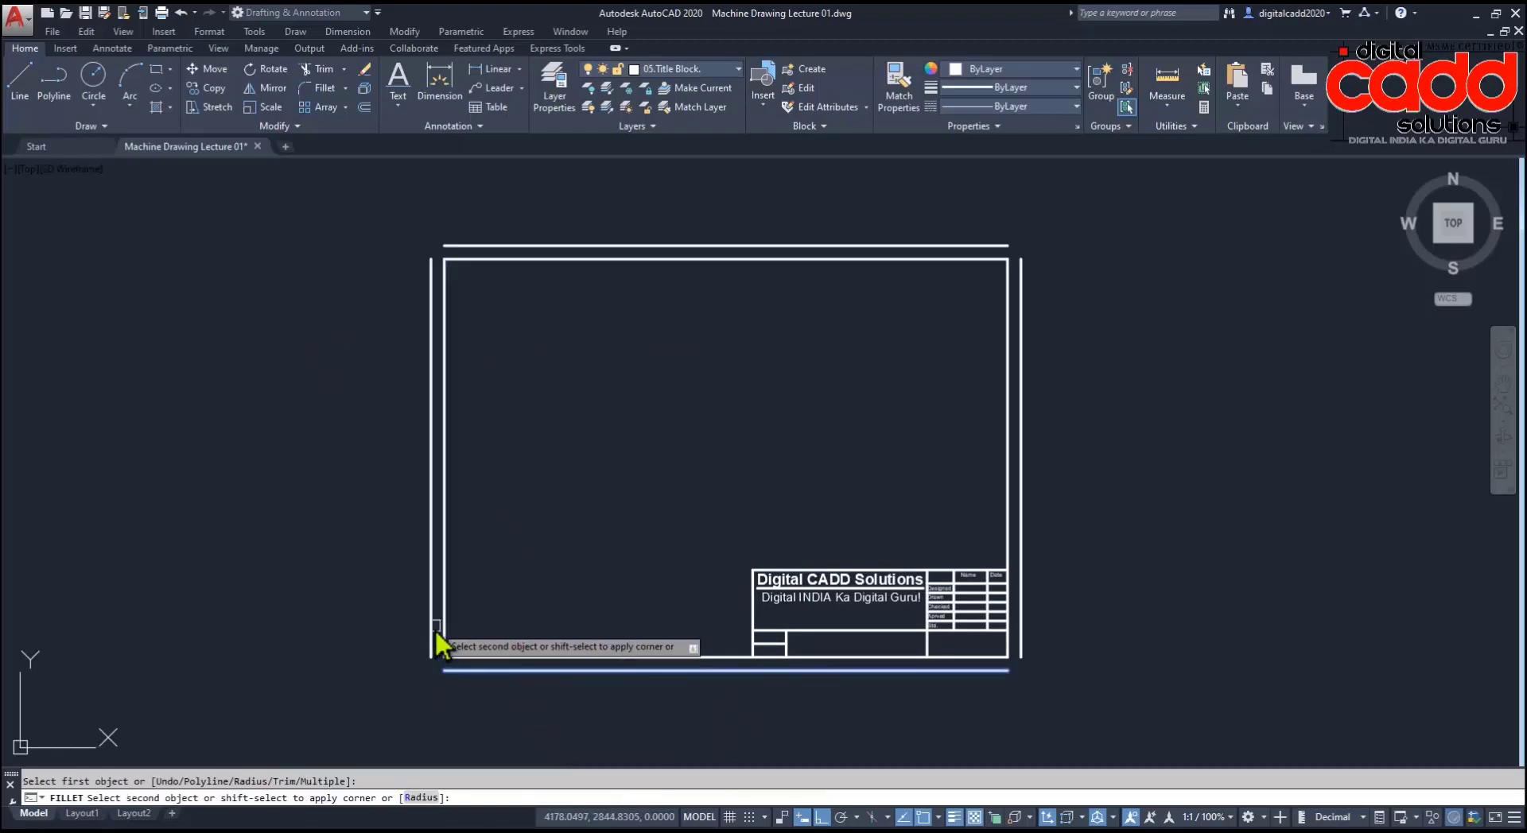
{"action": "left_click", "coordinate": [430, 629]}
{"action": "key", "text": "Return"}
{"action": "left_click", "coordinate": [465, 246]}
{"action": "left_click", "coordinate": [432, 279]}
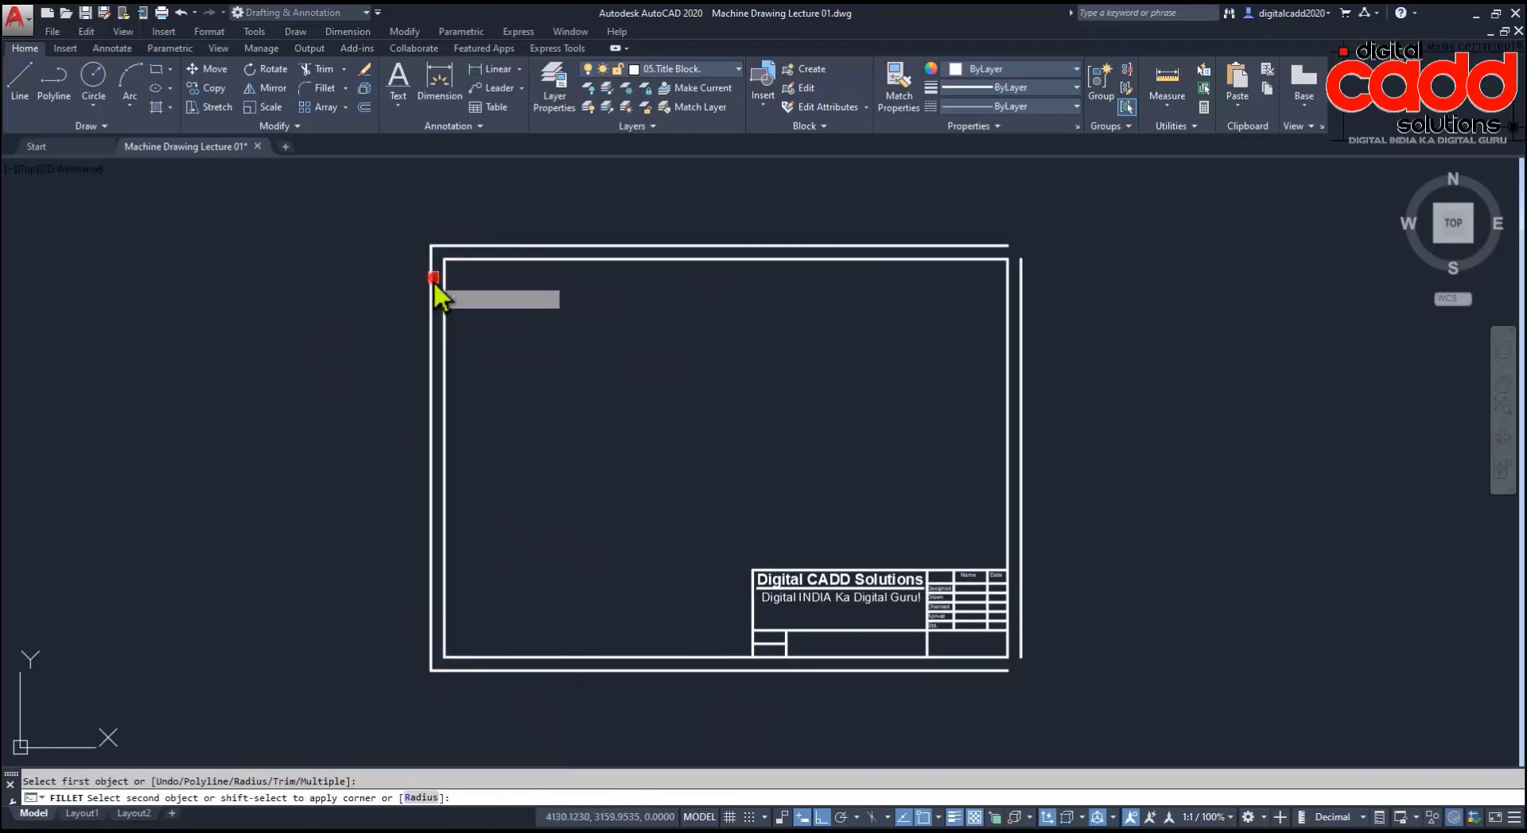
{"action": "key", "text": "Return"}
{"action": "left_click", "coordinate": [1015, 252]}
{"action": "left_click", "coordinate": [1019, 278]}
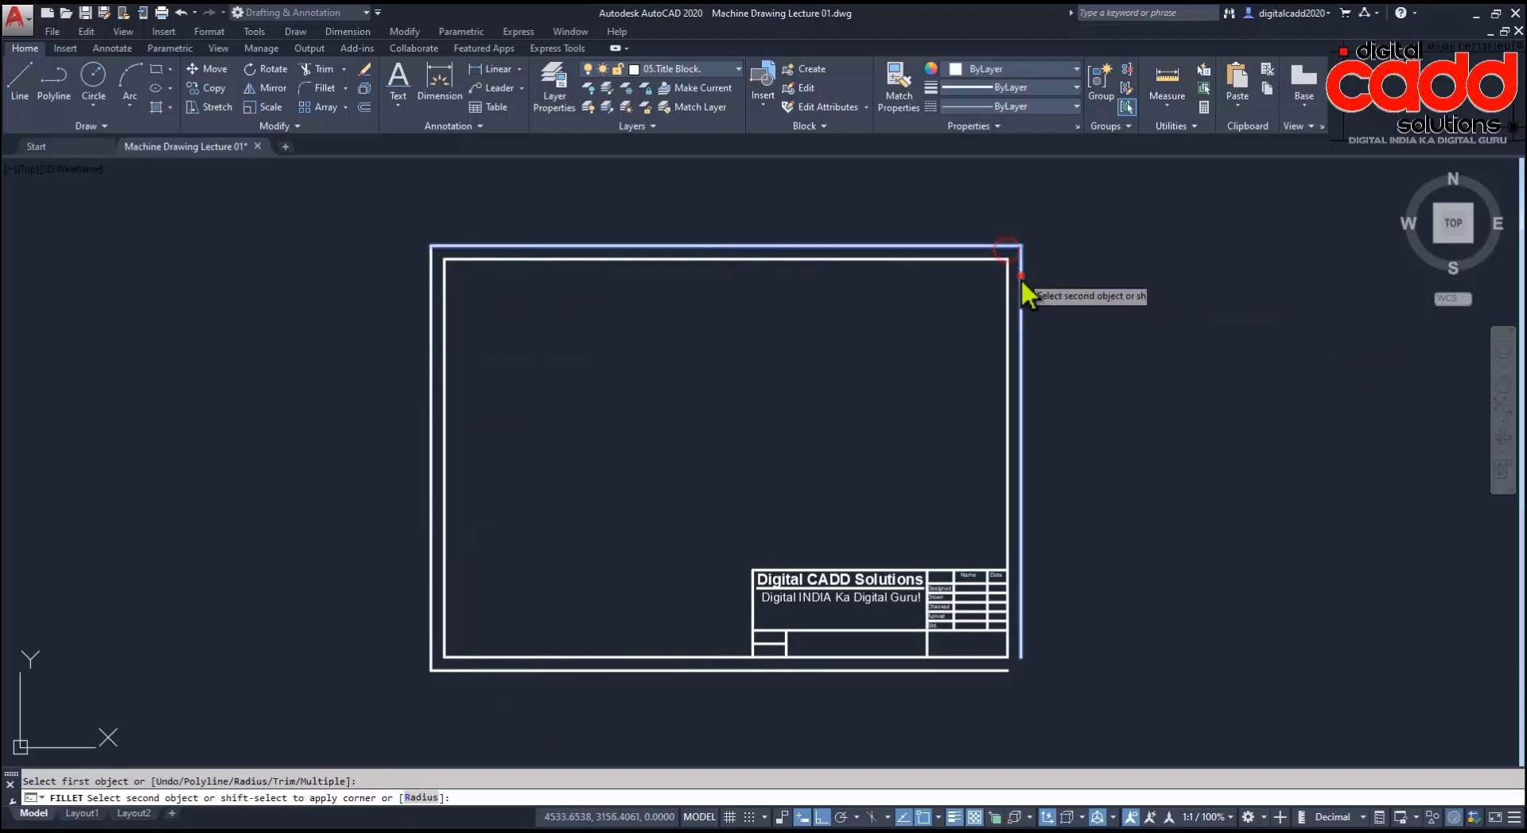
{"action": "key", "text": "Return"}
{"action": "left_click", "coordinate": [1025, 661]}
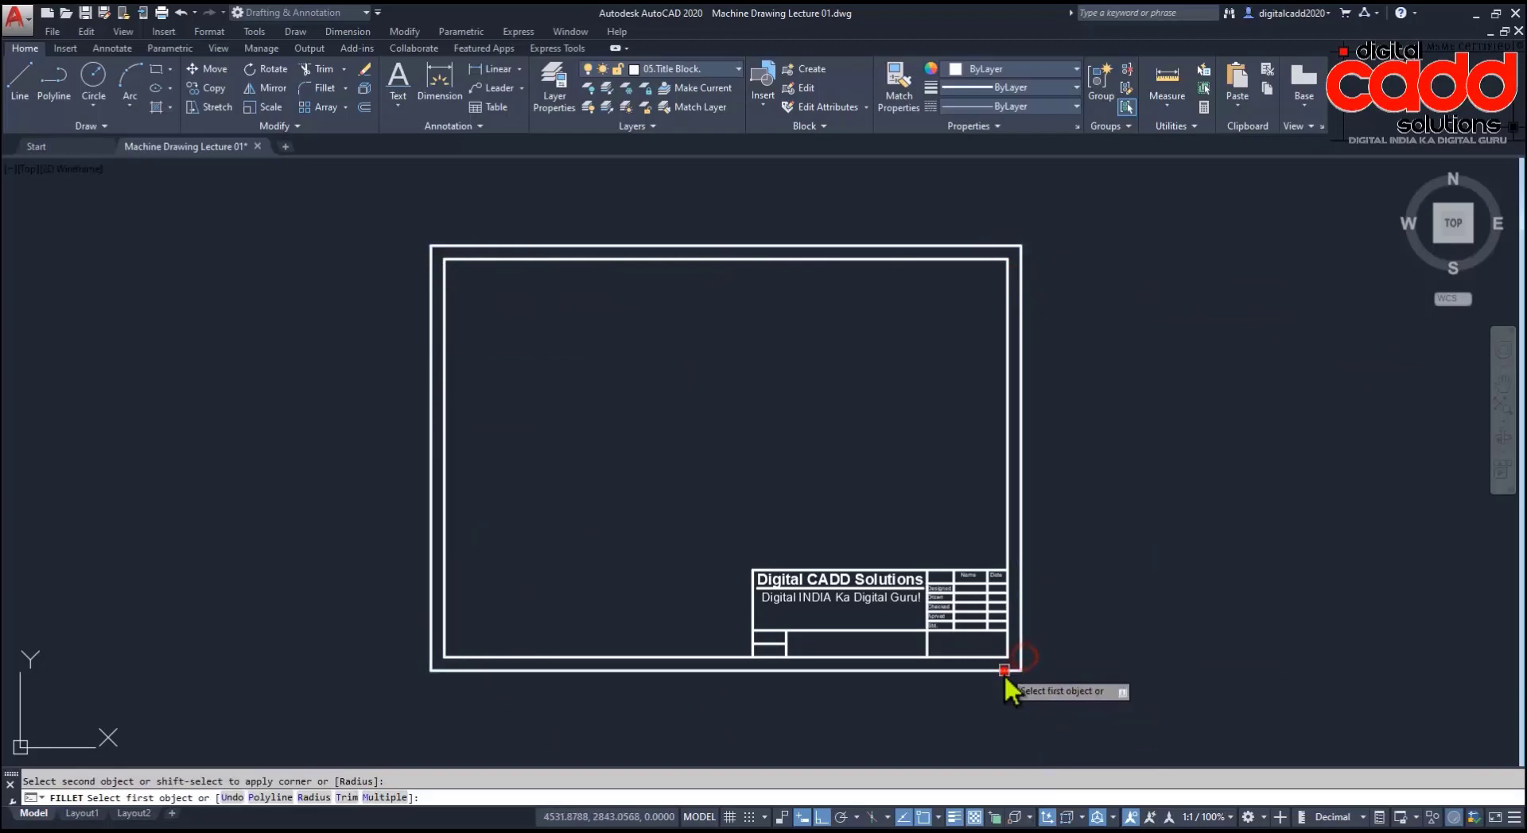
{"action": "left_click", "coordinate": [1003, 672]}
{"action": "key", "text": "Return"}
Step: Move the four outer outline lines onto the 02.Trimmed sheet layer
{"action": "left_click", "coordinate": [1033, 658]}
{"action": "left_click", "coordinate": [976, 662]}
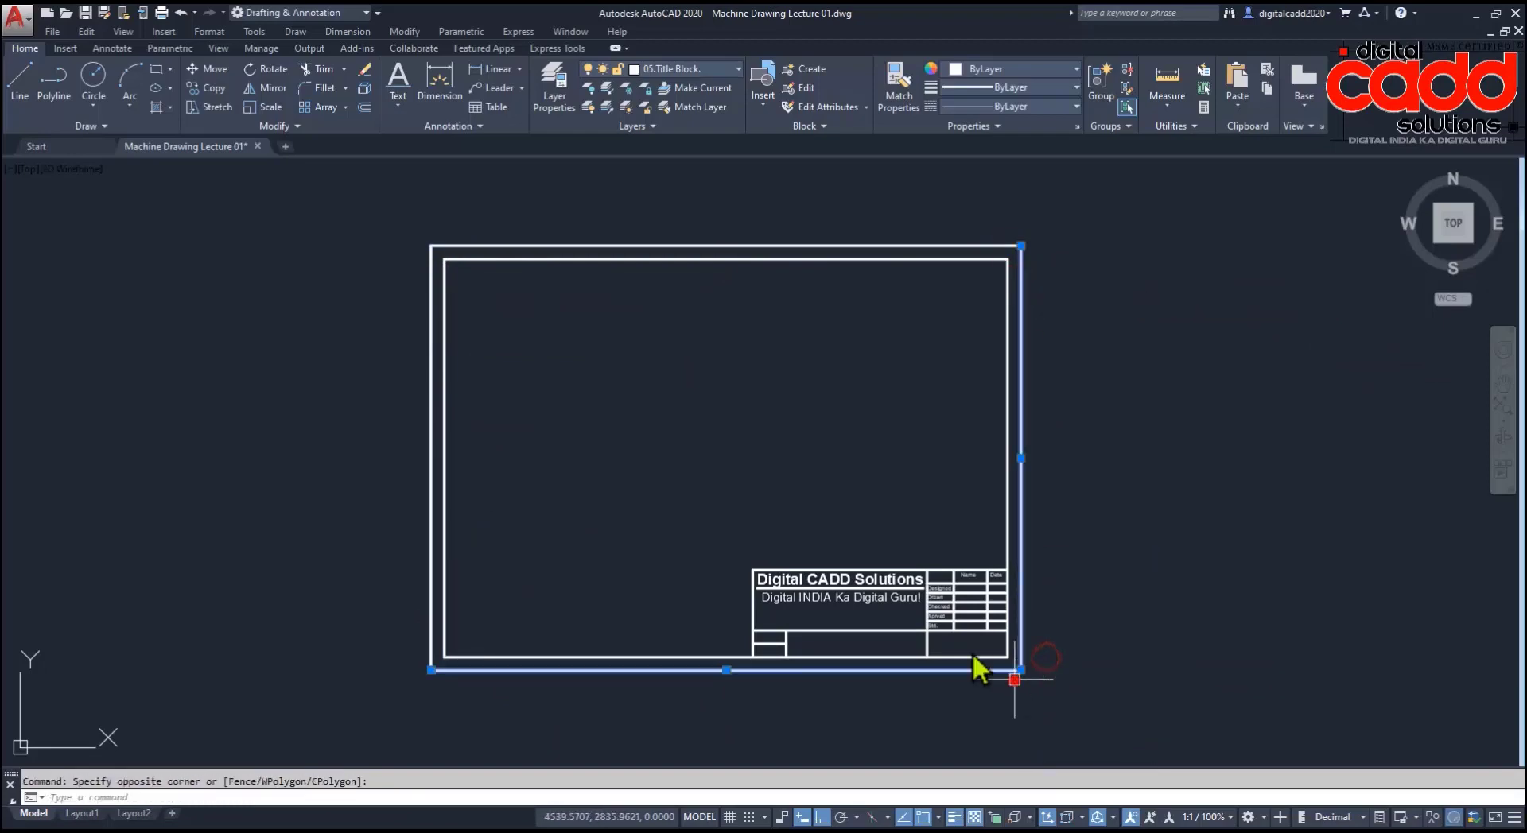
{"action": "left_click", "coordinate": [435, 224]}
{"action": "left_click", "coordinate": [412, 273]}
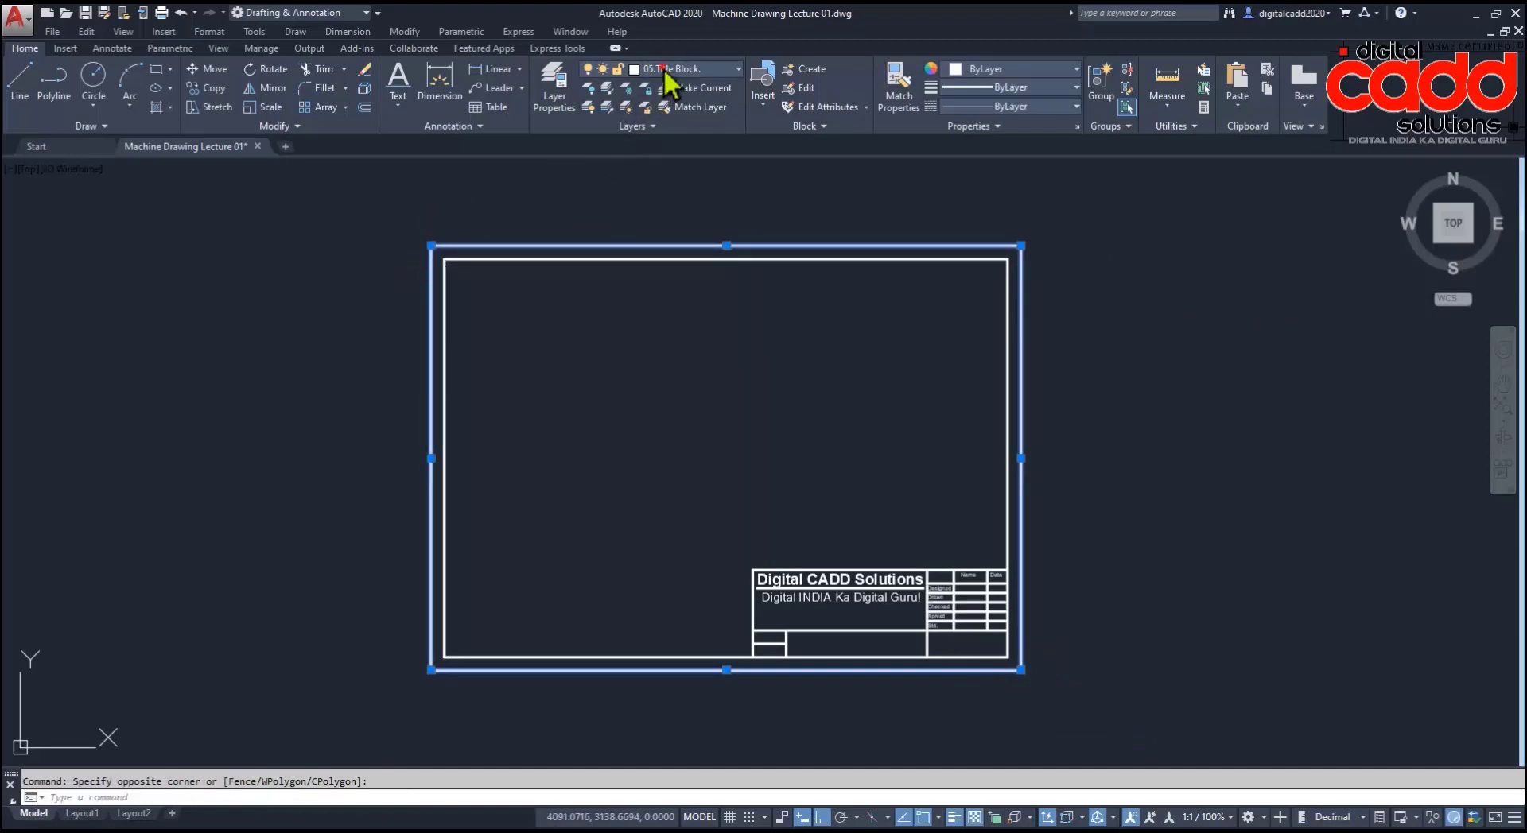
{"action": "left_click", "coordinate": [667, 70]}
{"action": "left_click", "coordinate": [686, 130]}
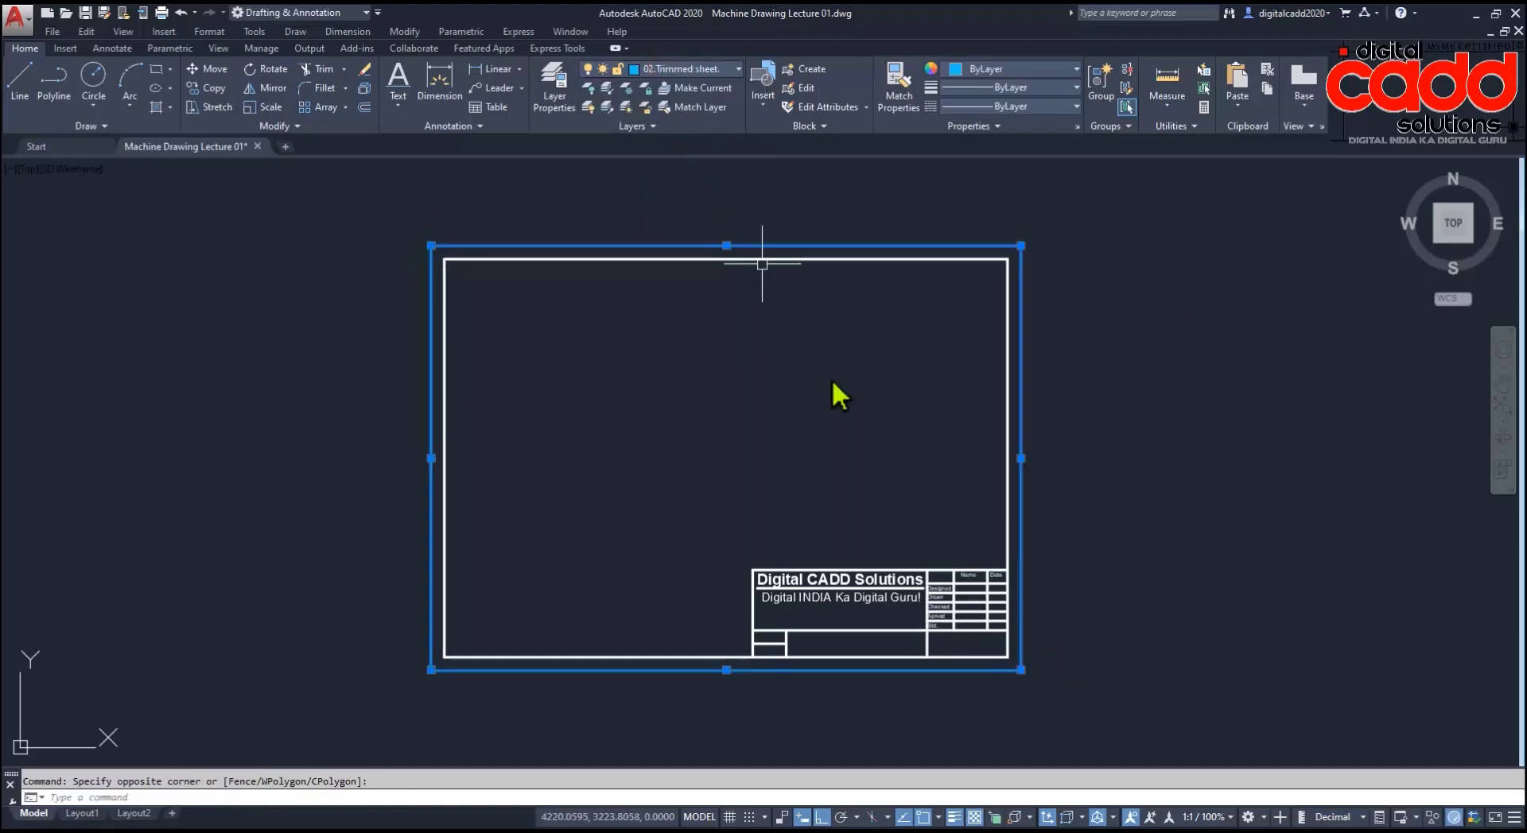
{"action": "key", "text": "Escape"}
{"action": "middle_click_drag", "start_coordinate": [982, 613], "coordinate": [903, 597]}
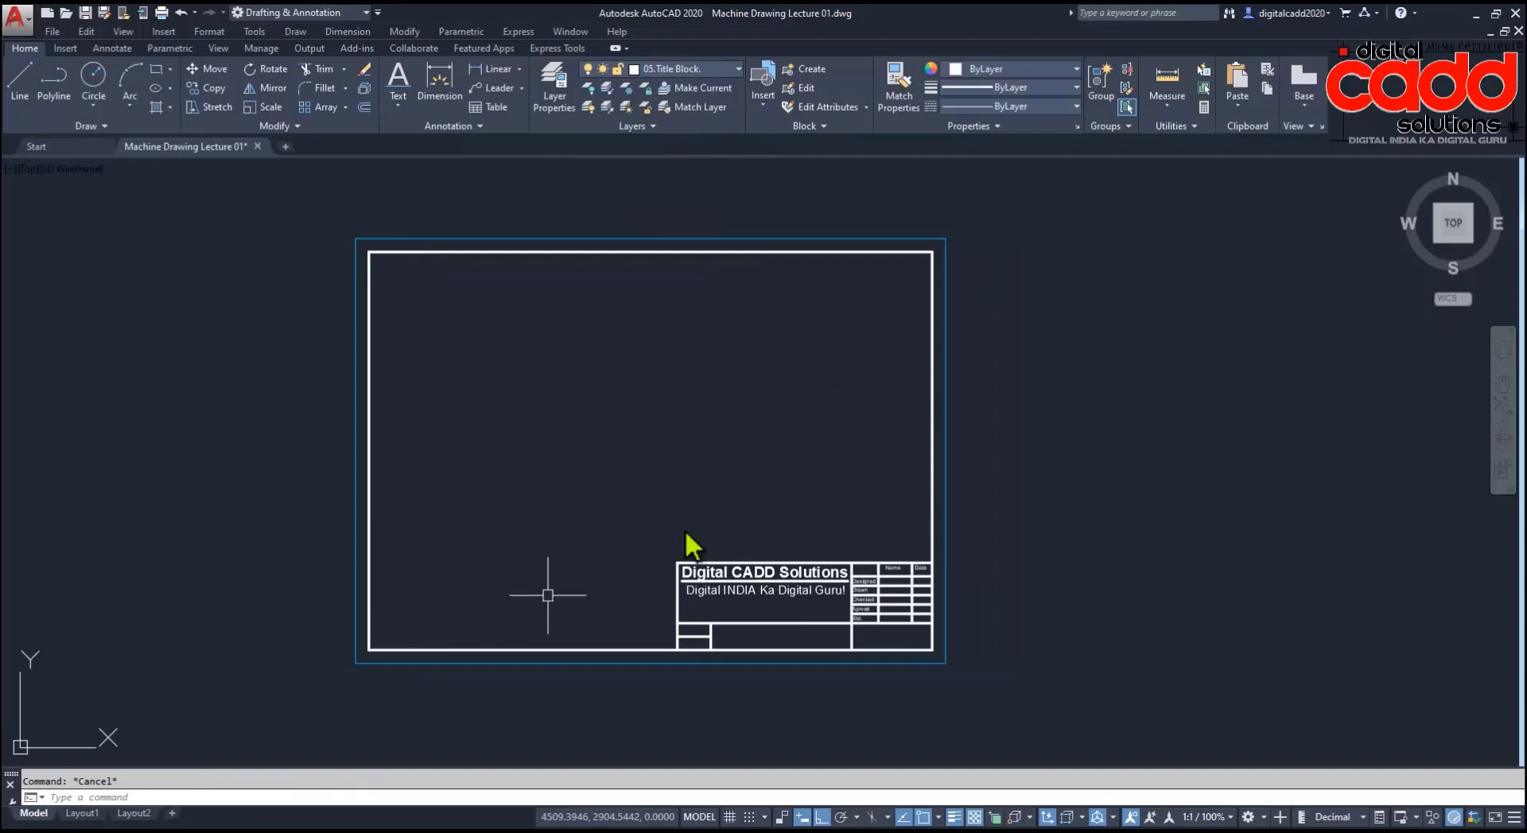
{"action": "middle_click_drag", "start_coordinate": [649, 461], "coordinate": [634, 449]}
{"action": "middle_click_drag", "start_coordinate": [491, 442], "coordinate": [512, 443]}
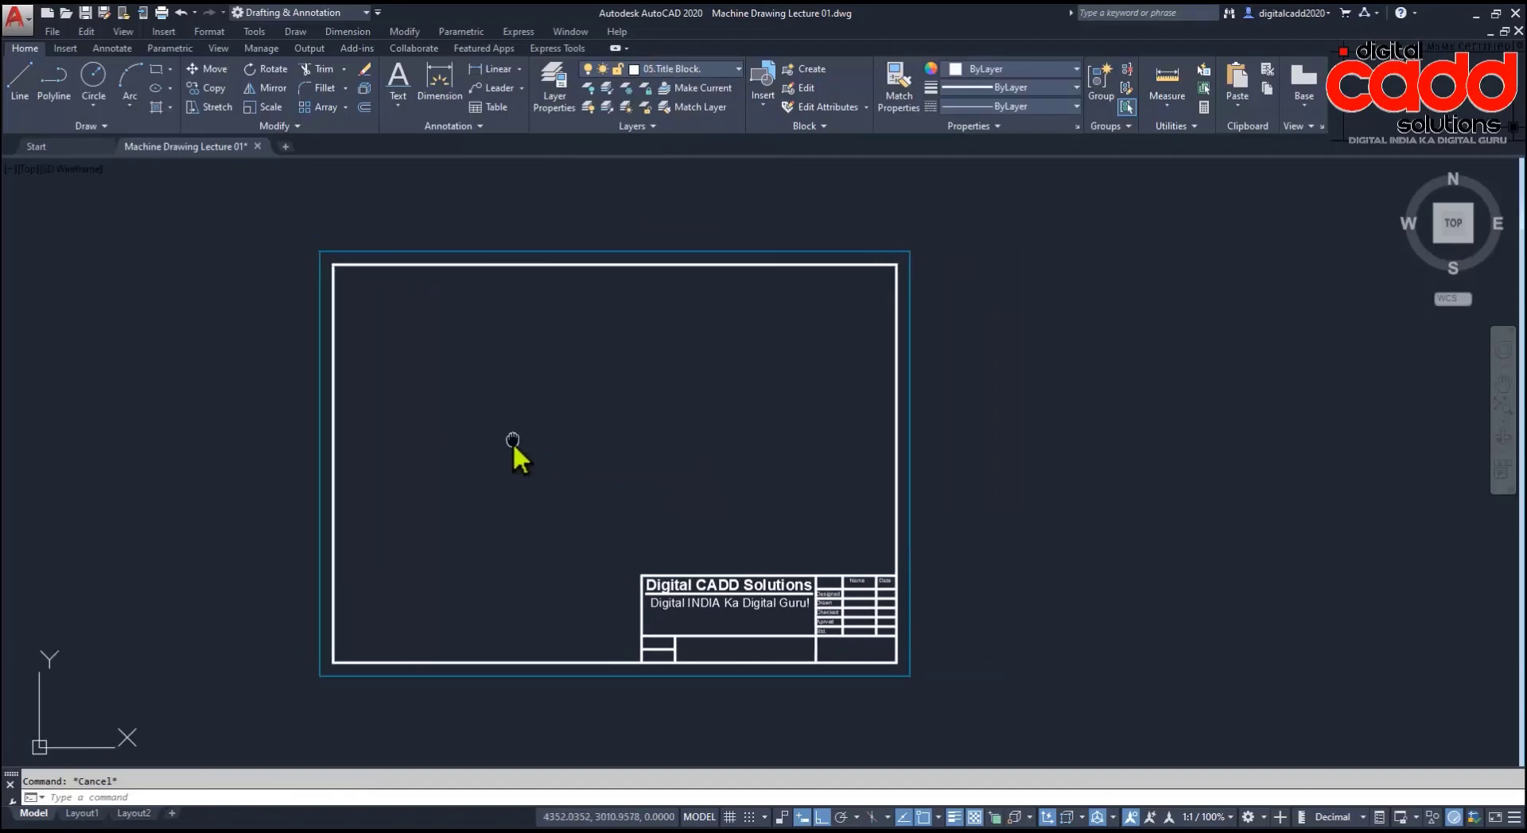
Step: Draw centring marks at the left and top border midpoints
{"action": "type", "text": "l"}
{"action": "key", "text": "Return"}
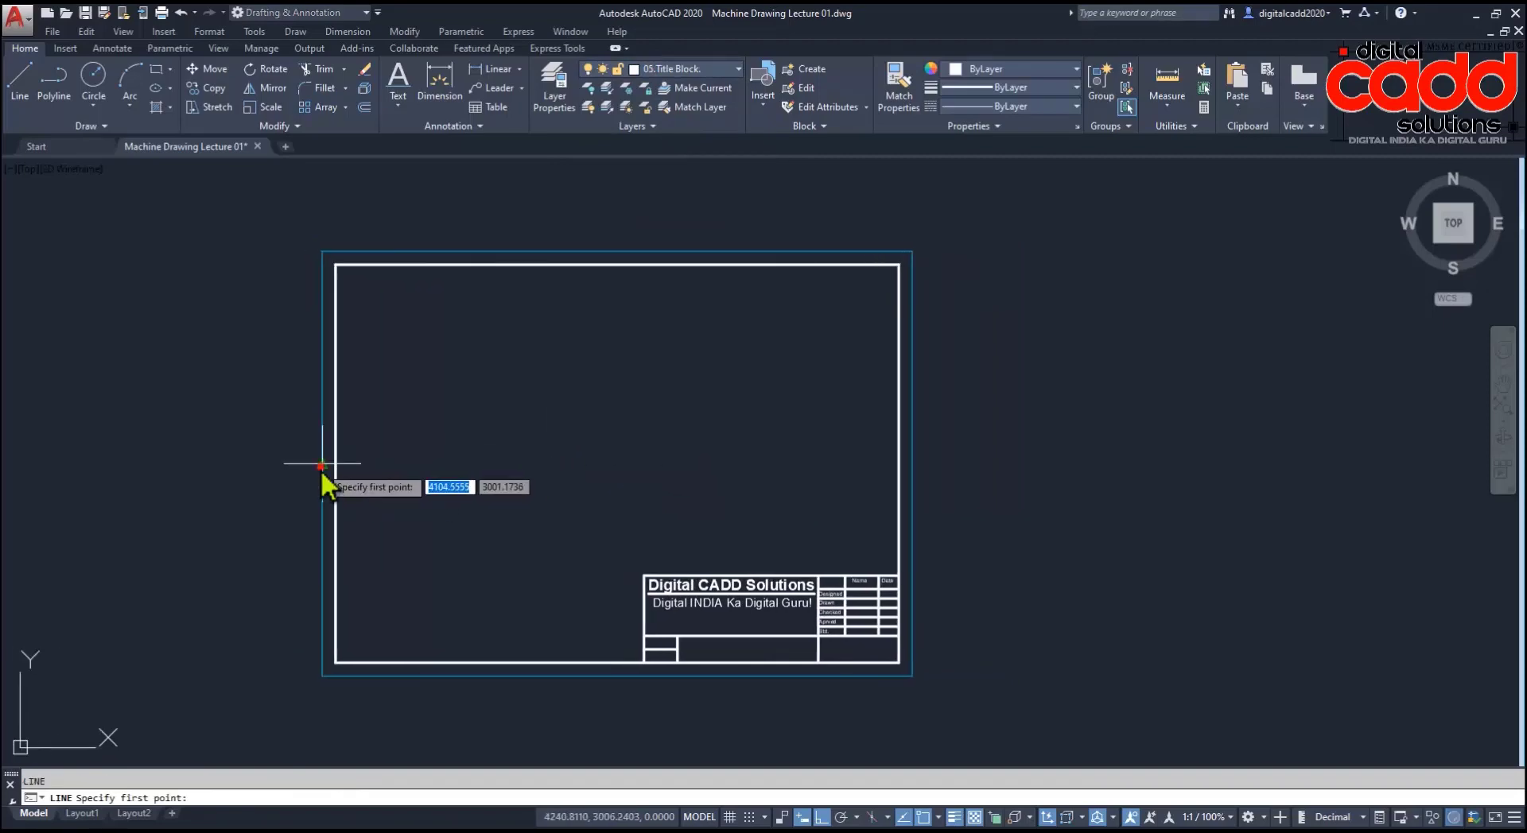
{"action": "left_click", "coordinate": [340, 468]}
{"action": "key", "text": "Return"}
{"action": "key", "text": "Return"}
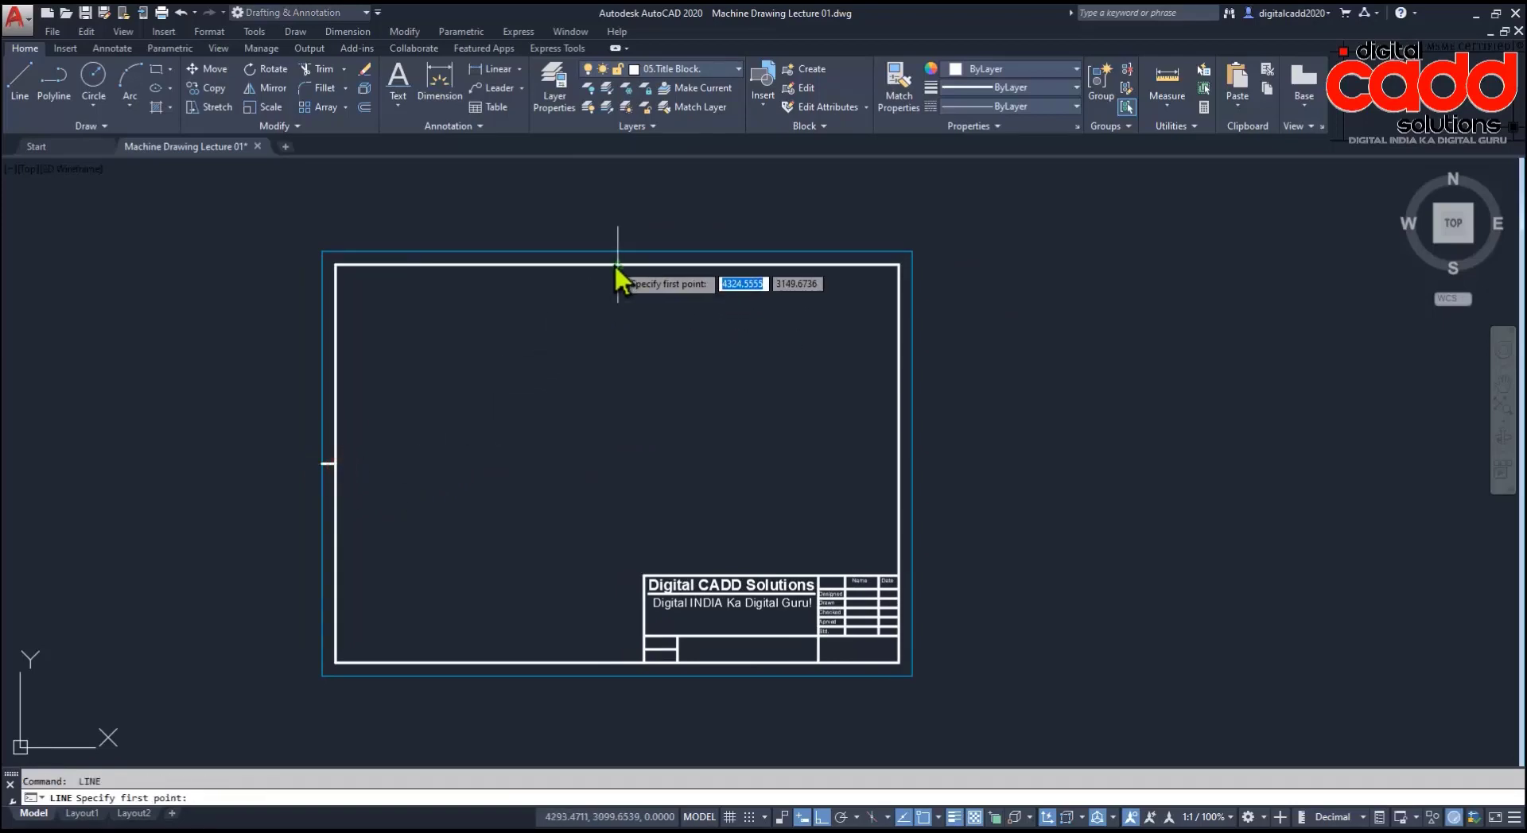
{"action": "left_click", "coordinate": [616, 259]}
{"action": "key", "text": "Return"}
{"action": "key", "text": "Return"}
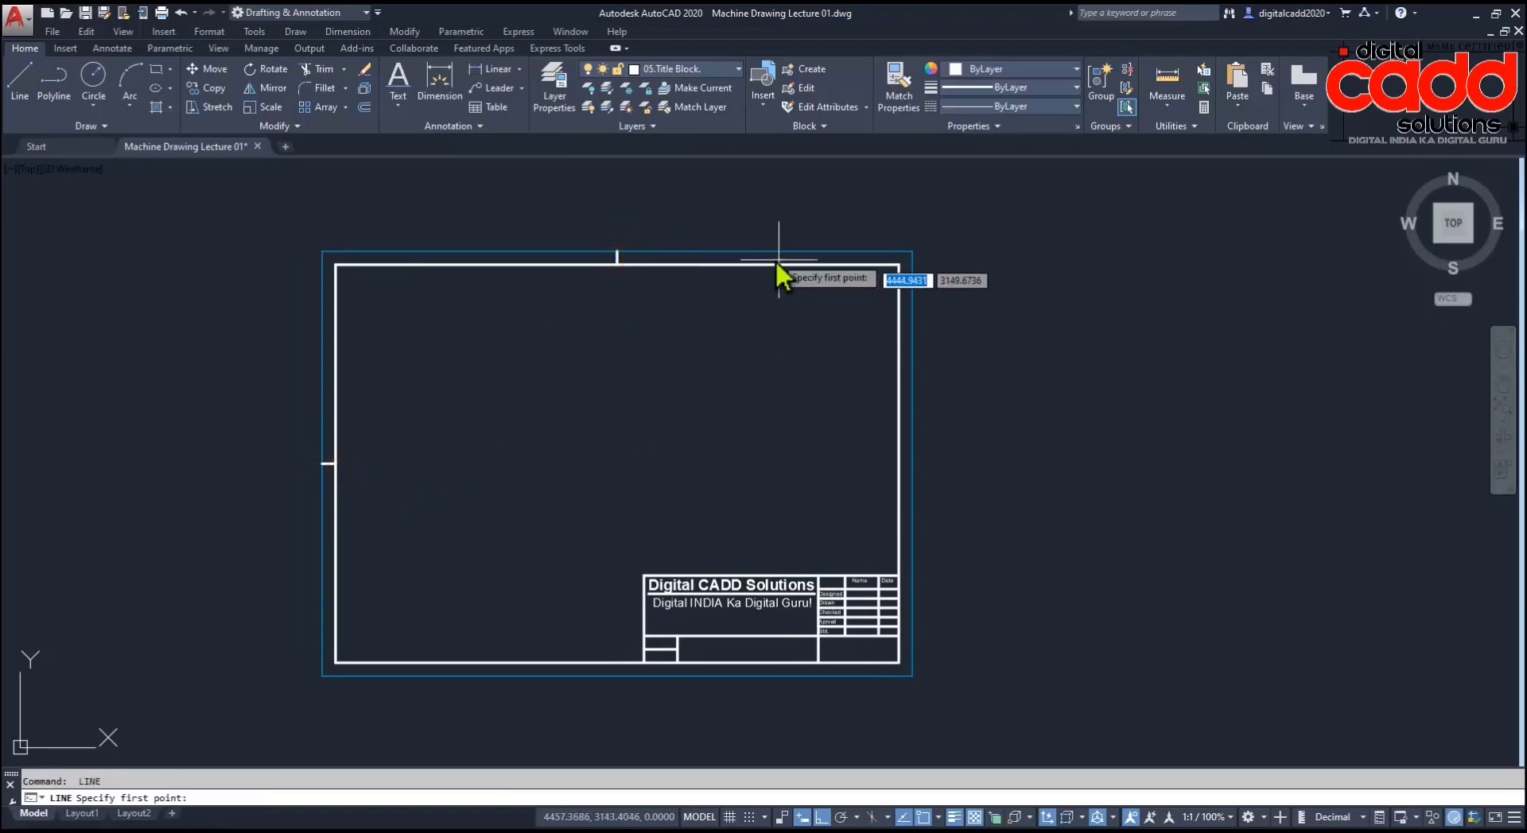
Step: Draw the right and bottom centring marks out to the outer outline, then select the top mark
{"action": "left_click", "coordinate": [899, 466]}
{"action": "left_click", "coordinate": [912, 466]}
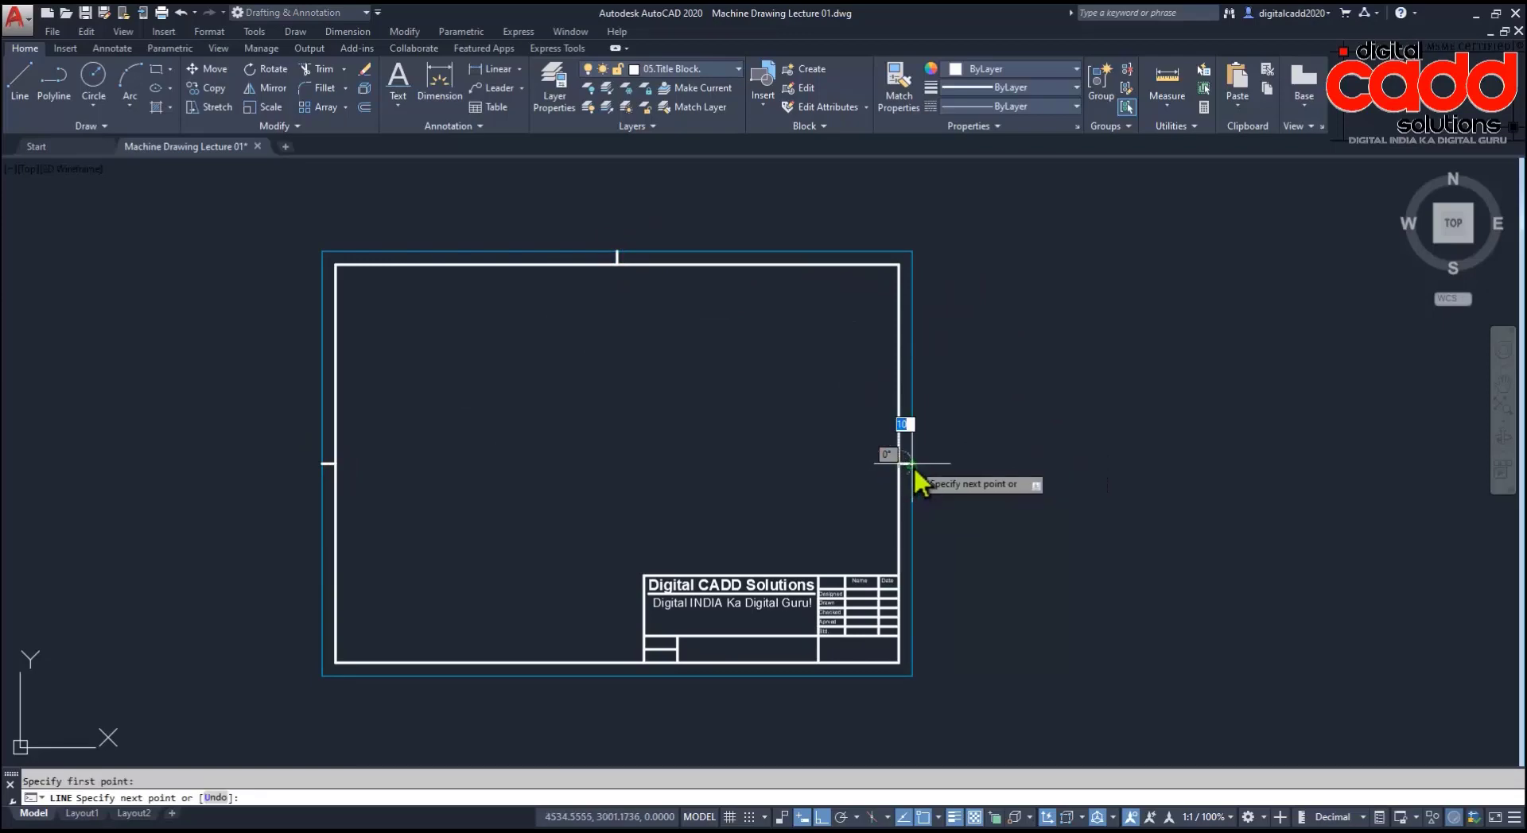
{"action": "key", "text": "Return"}
{"action": "key", "text": "Return"}
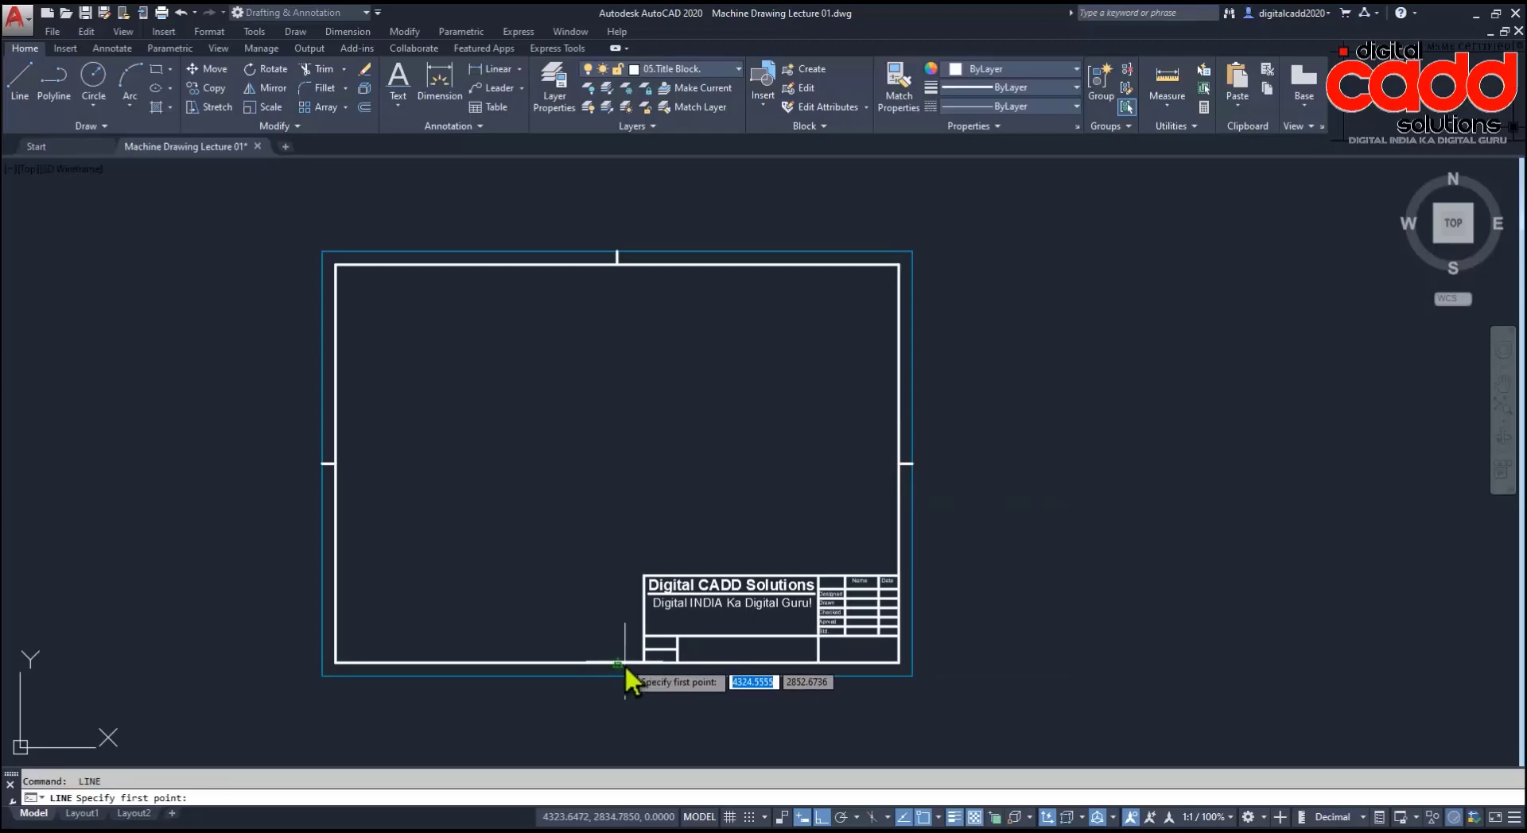
{"action": "left_click", "coordinate": [617, 665]}
{"action": "left_click", "coordinate": [617, 676]}
{"action": "key", "text": "Return"}
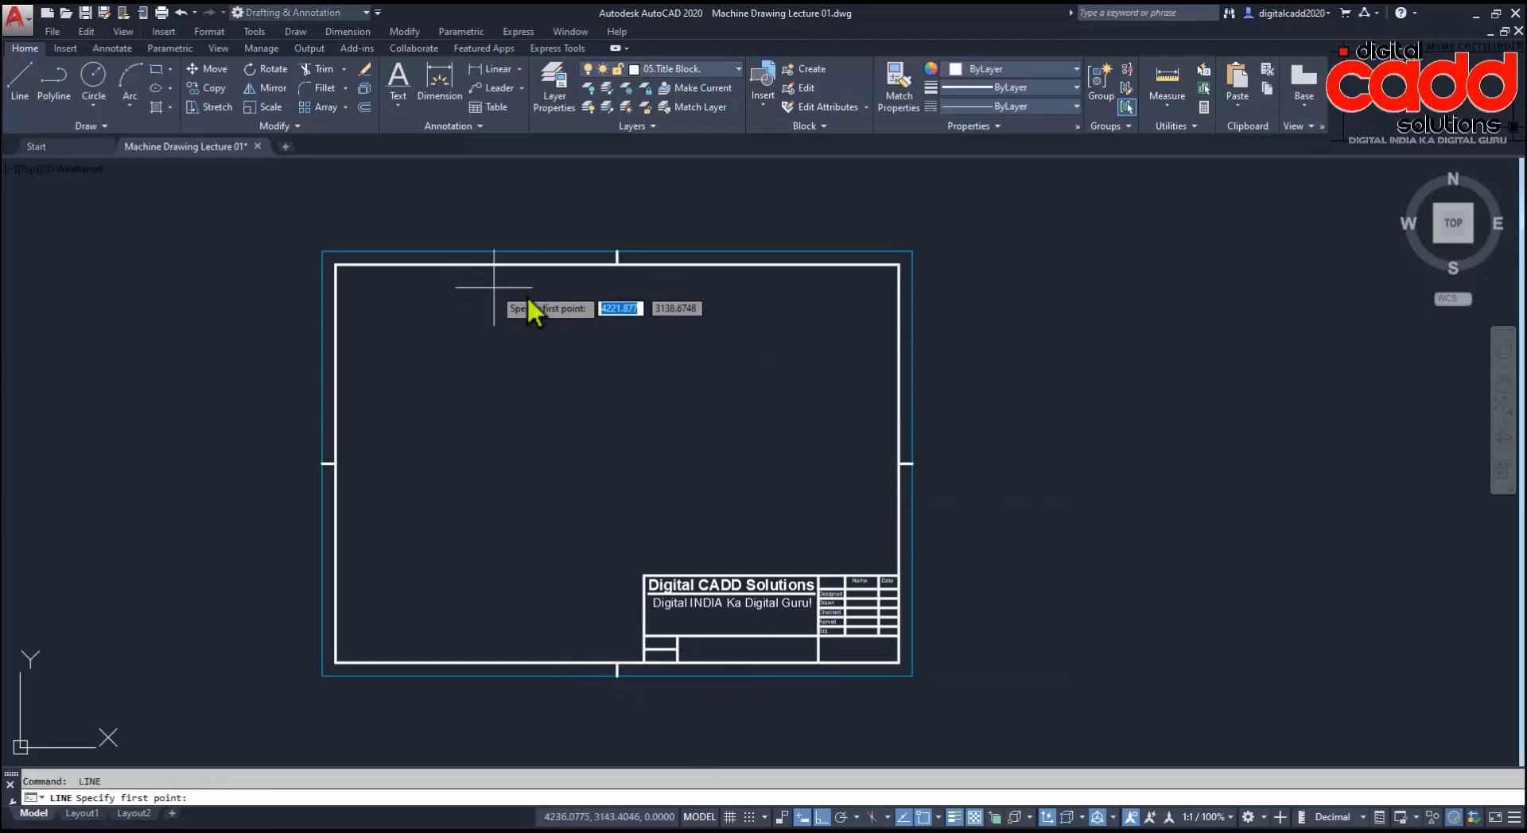
{"action": "left_click", "coordinate": [577, 228]}
{"action": "left_click", "coordinate": [693, 351]}
Step: Copy the top and bottom centre ticks to positions left and right of centre
{"action": "left_click", "coordinate": [600, 608]}
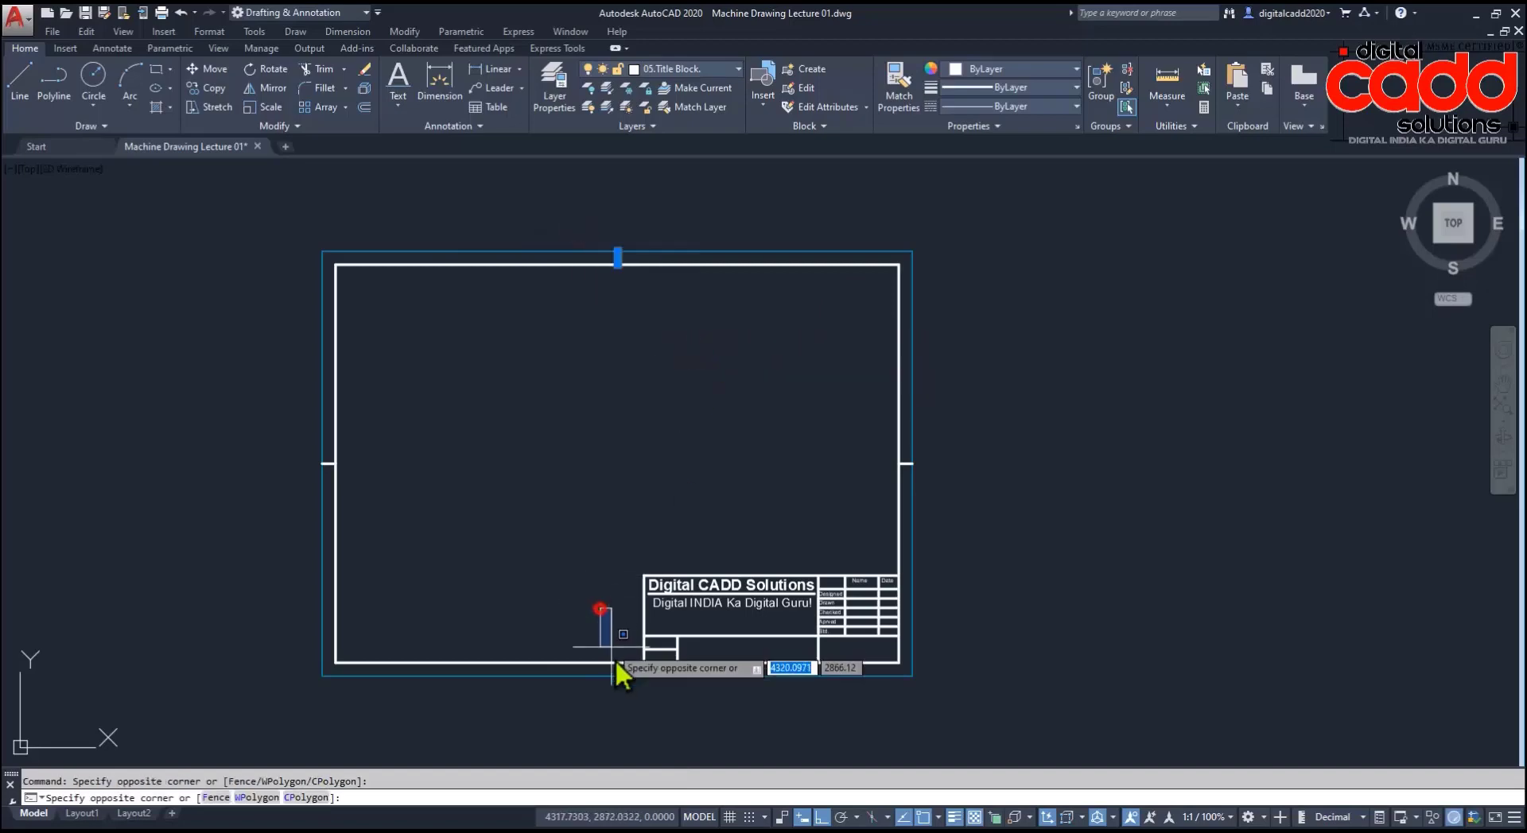
{"action": "left_click", "coordinate": [642, 711]}
{"action": "type", "text": "co"}
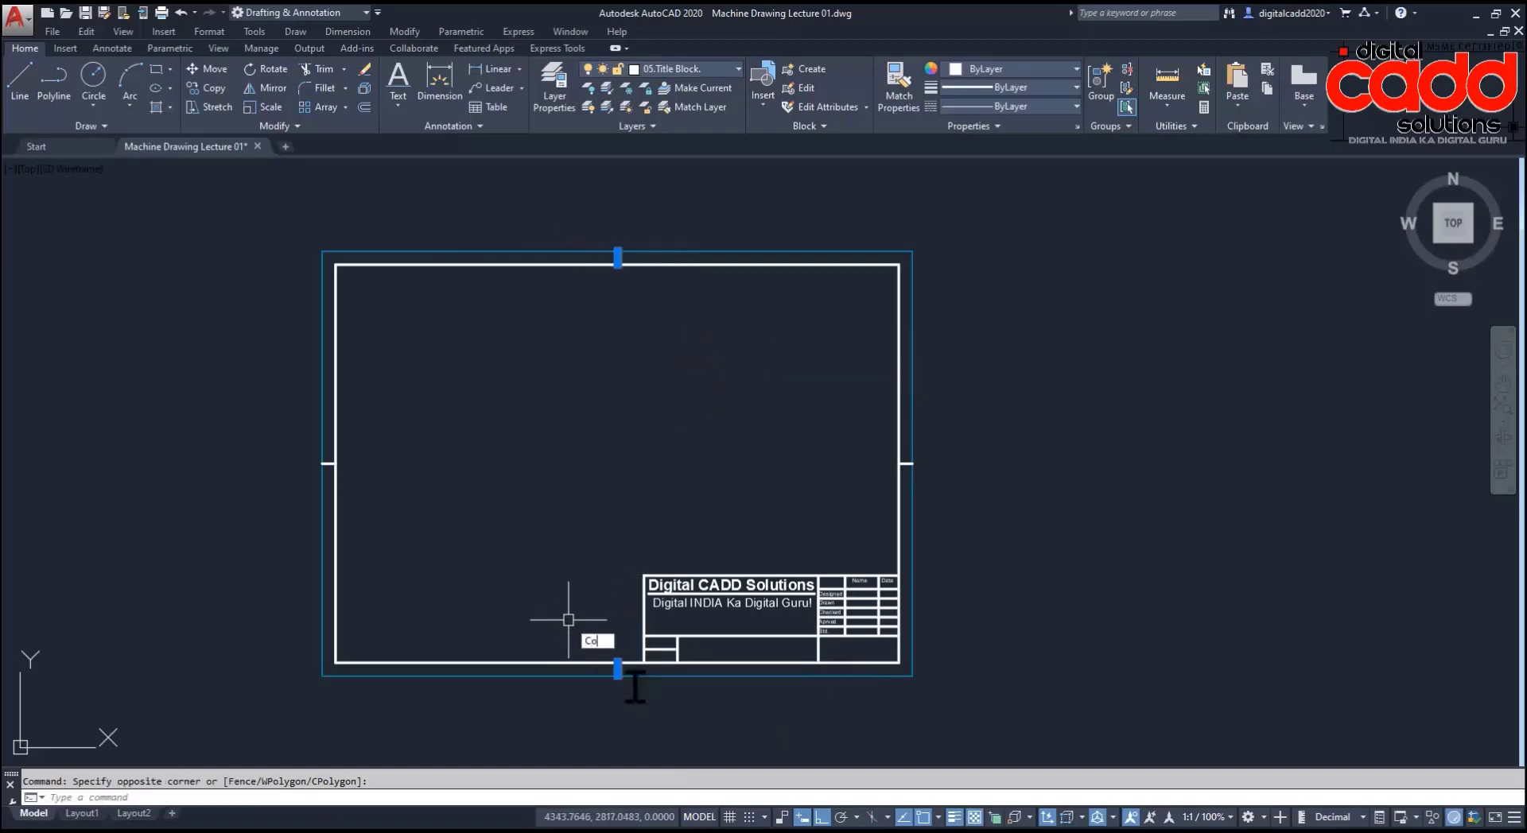
{"action": "key", "text": "Return"}
{"action": "left_click", "coordinate": [689, 728]}
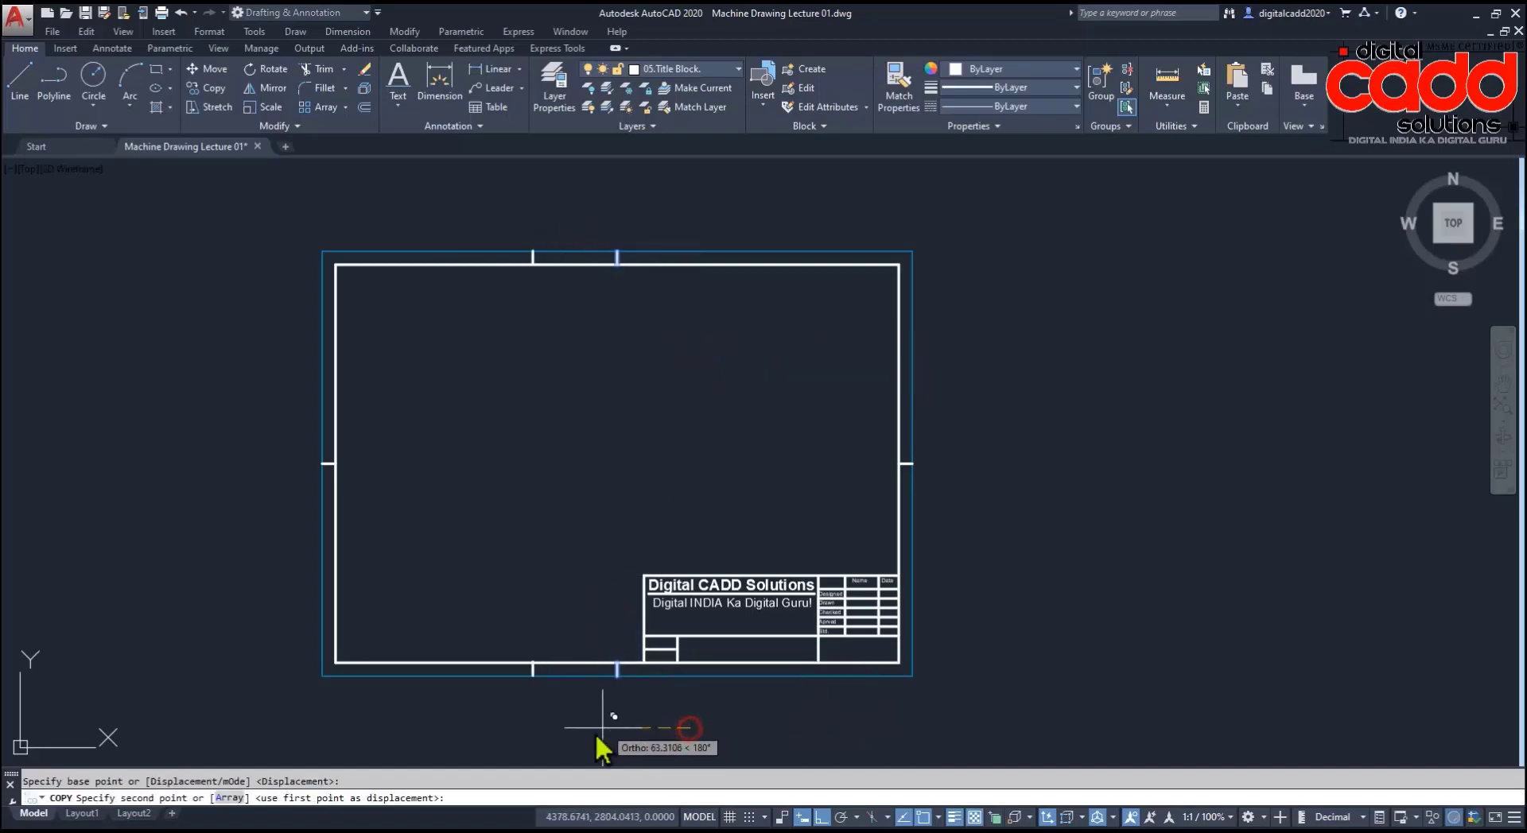
{"action": "left_click", "coordinate": [526, 728]}
{"action": "left_click", "coordinate": [847, 739]}
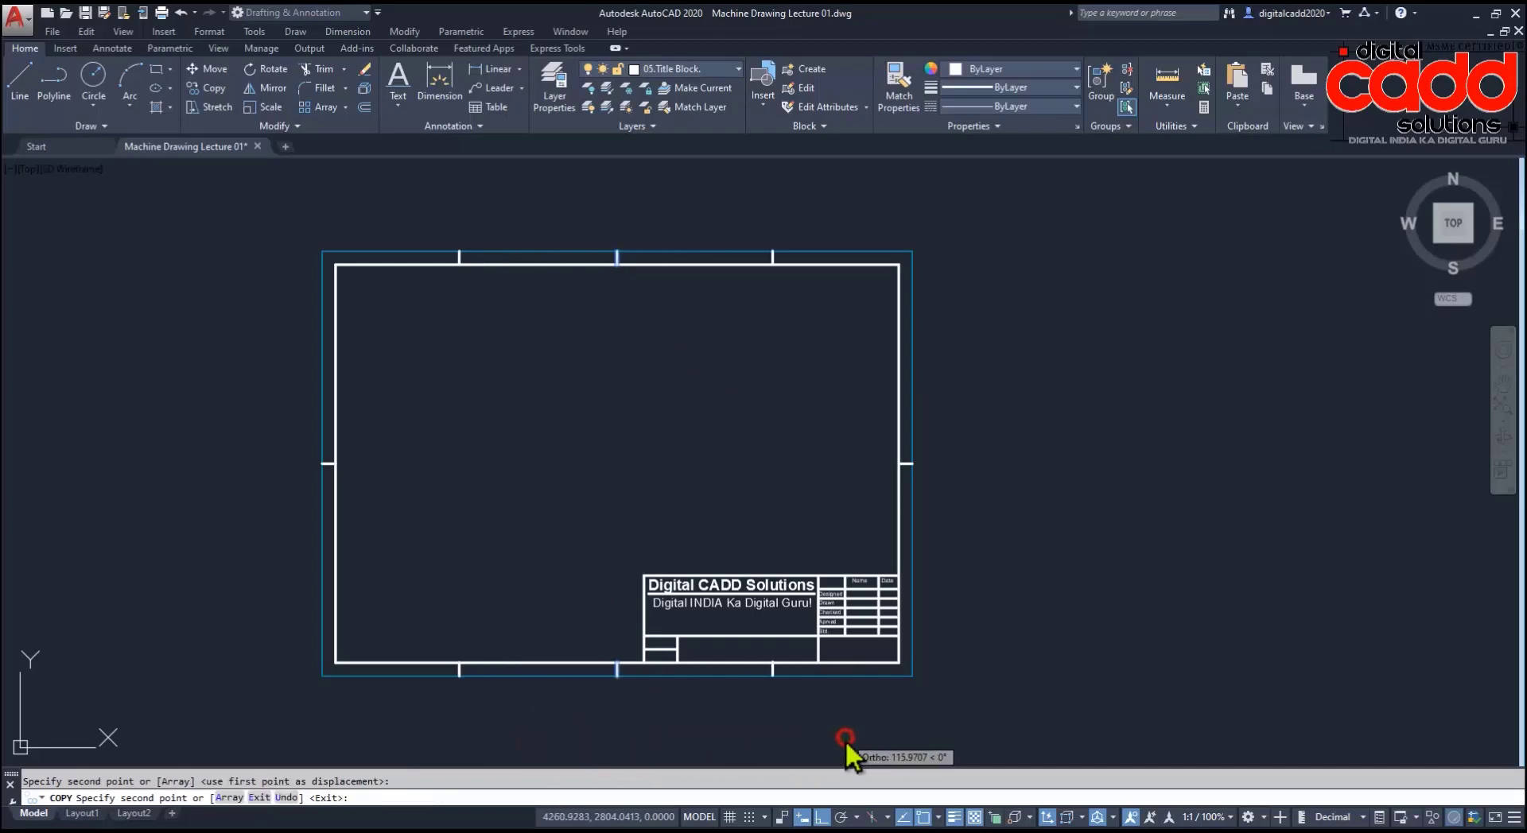
{"action": "key", "text": "Return"}
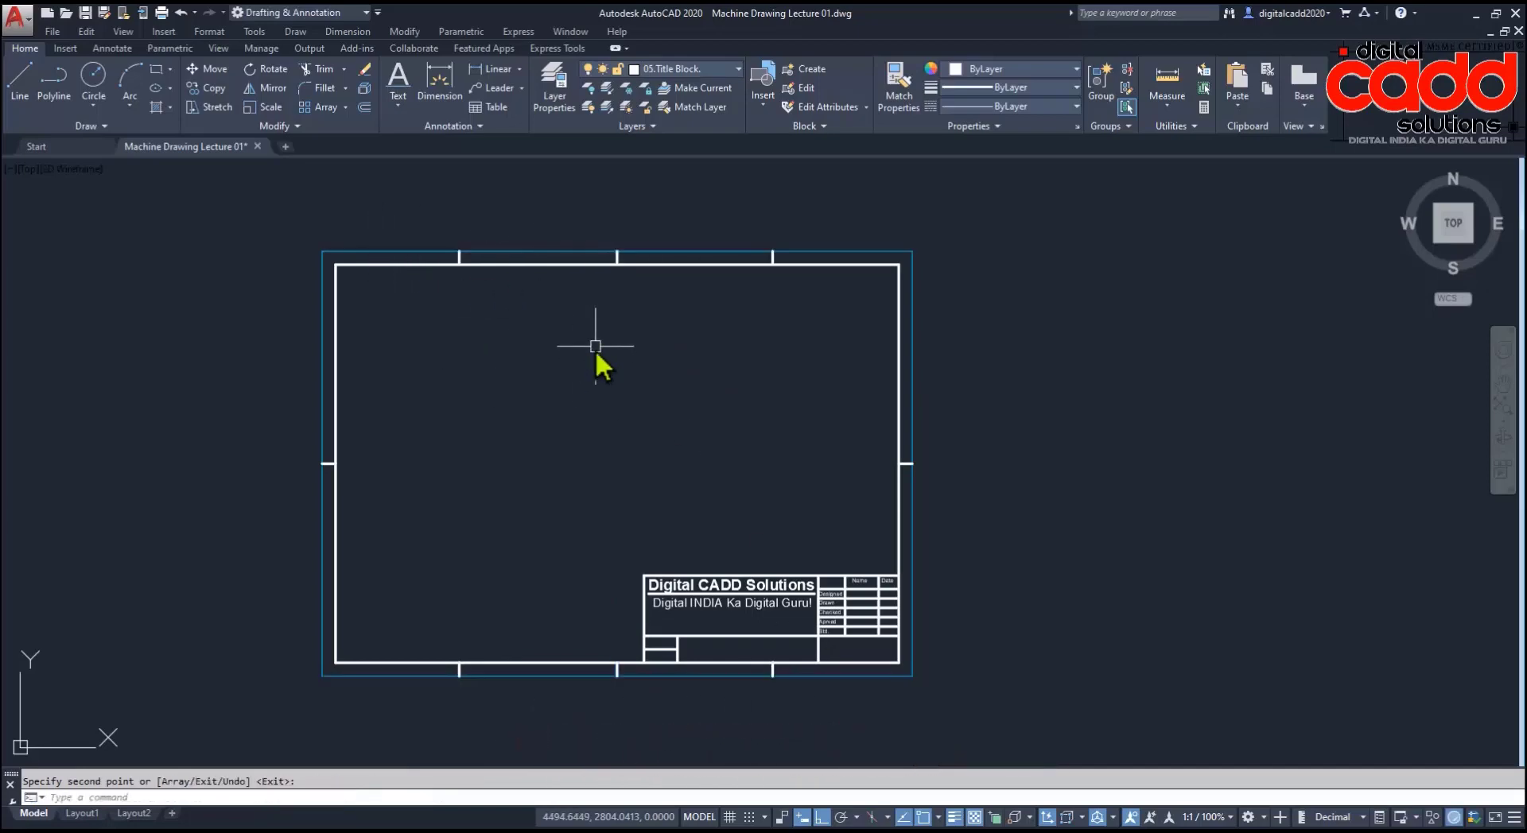
{"action": "mouse_move", "coordinate": [551, 361]}
{"action": "middle_mouse_down"}
{"action": "mouse_move", "coordinate": [596, 382]}
{"action": "mouse_move", "coordinate": [641, 378]}
{"action": "middle_mouse_up"}
{"action": "middle_click_drag", "start_coordinate": [624, 528], "coordinate": [599, 525]}
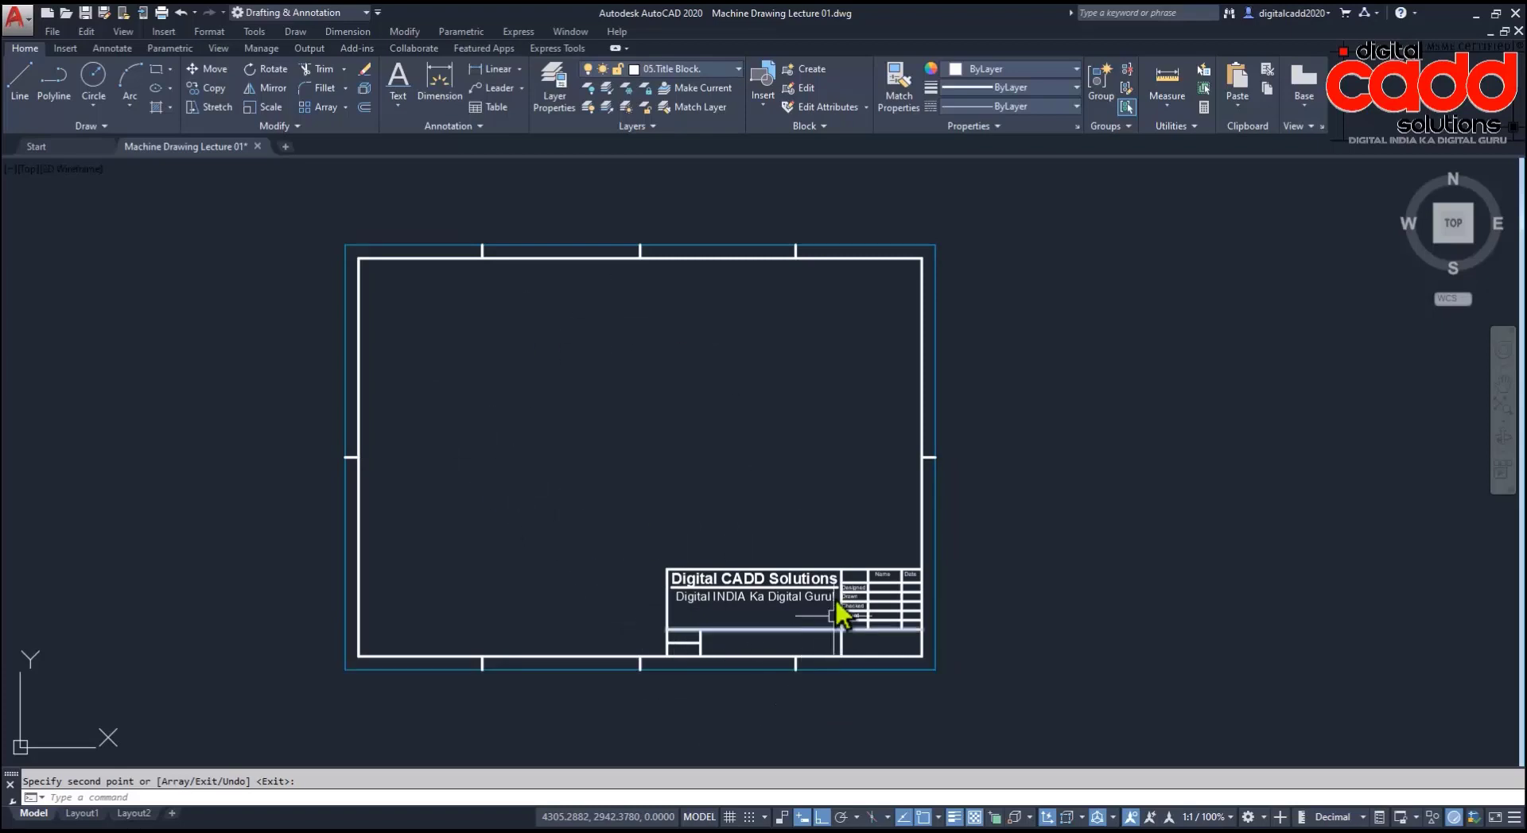
Step: Load Digital CADD official Lecture 16.dwg into the Blocks palette as a block source
{"action": "left_click", "coordinate": [764, 73]}
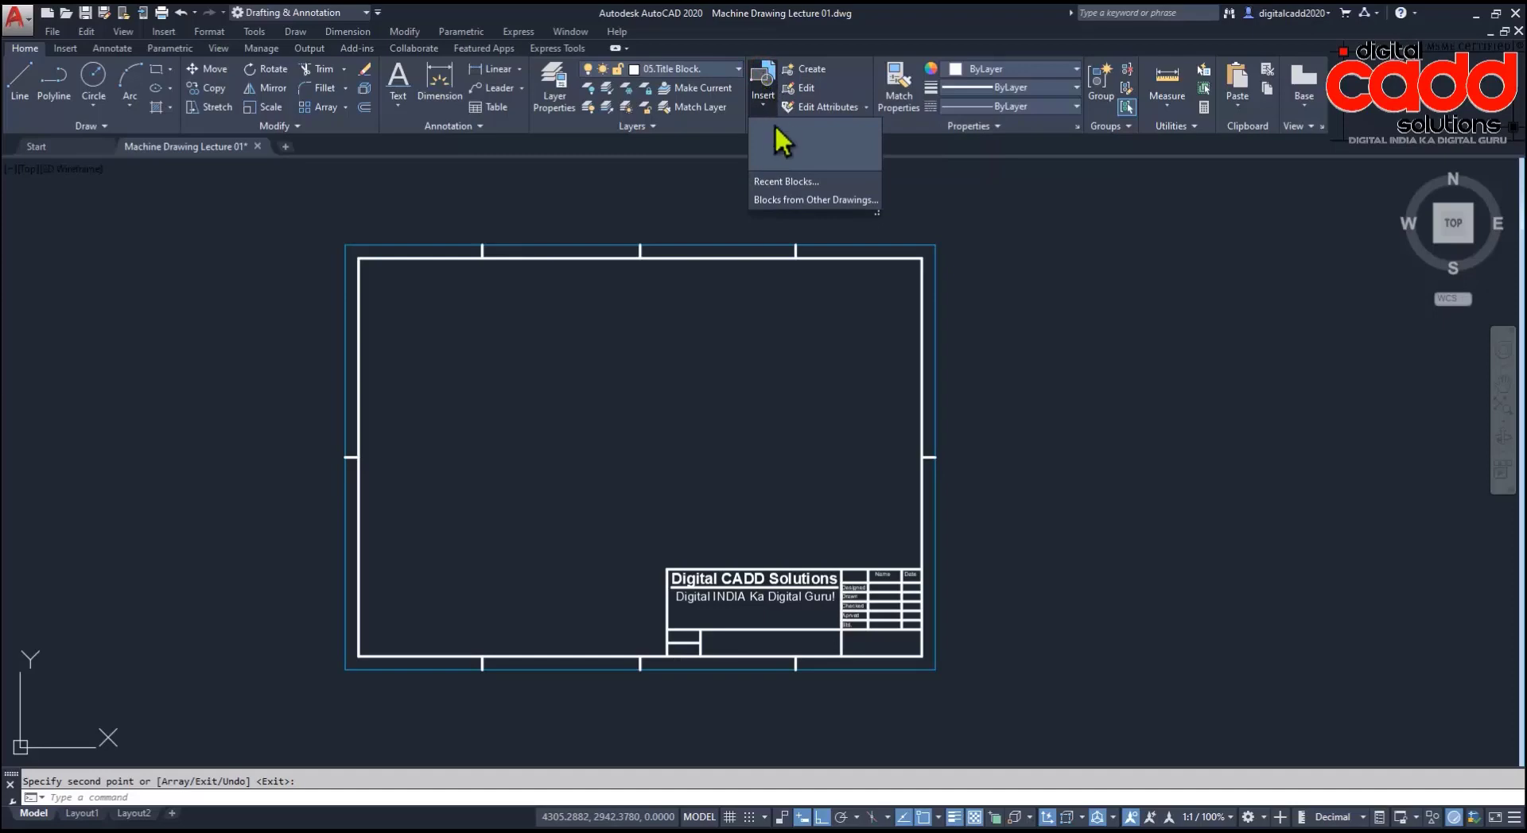
{"action": "left_click", "coordinate": [779, 188]}
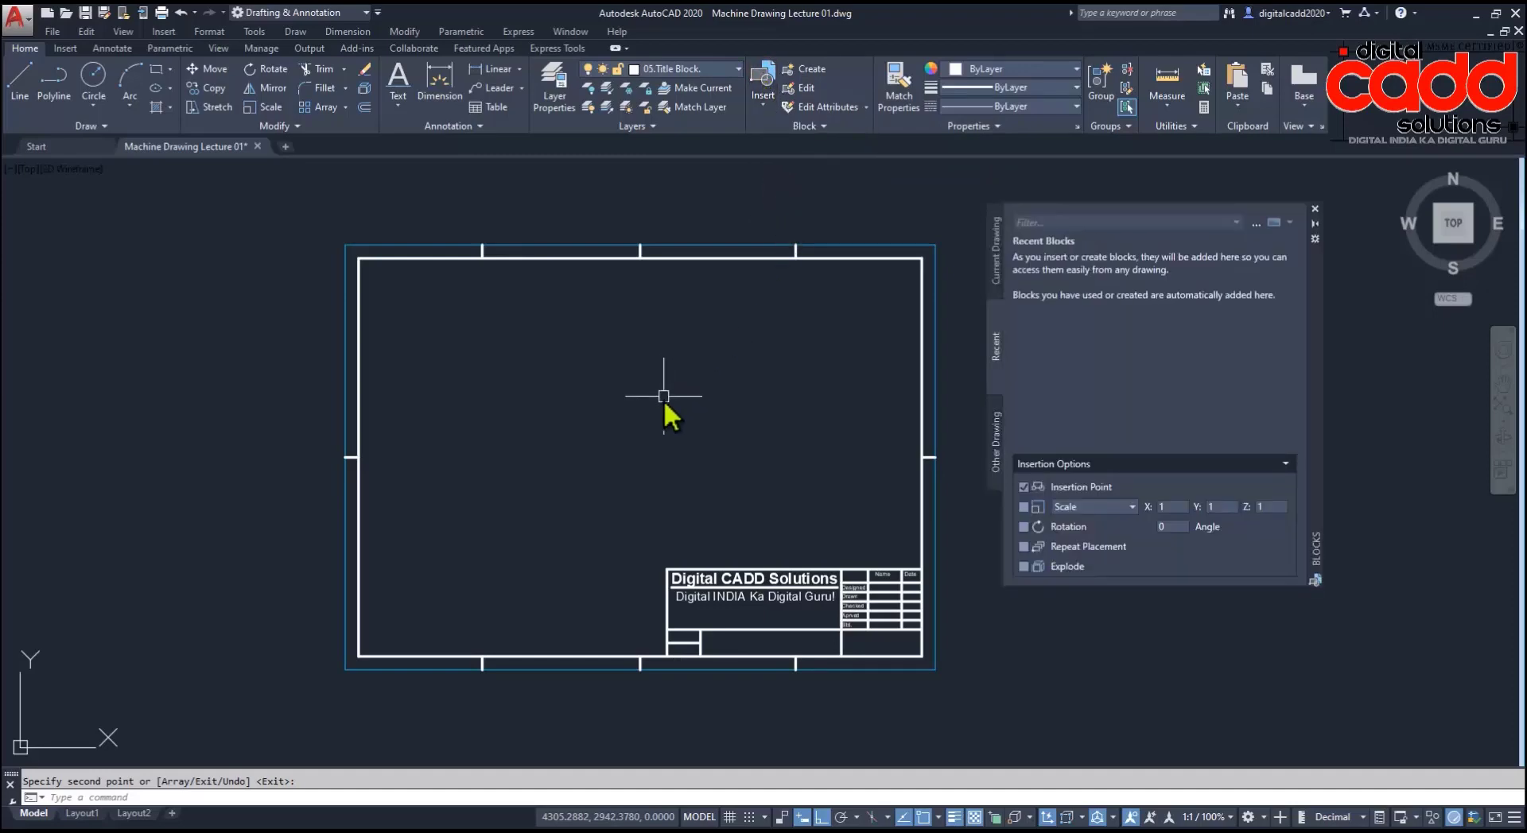
{"action": "left_click", "coordinate": [997, 275]}
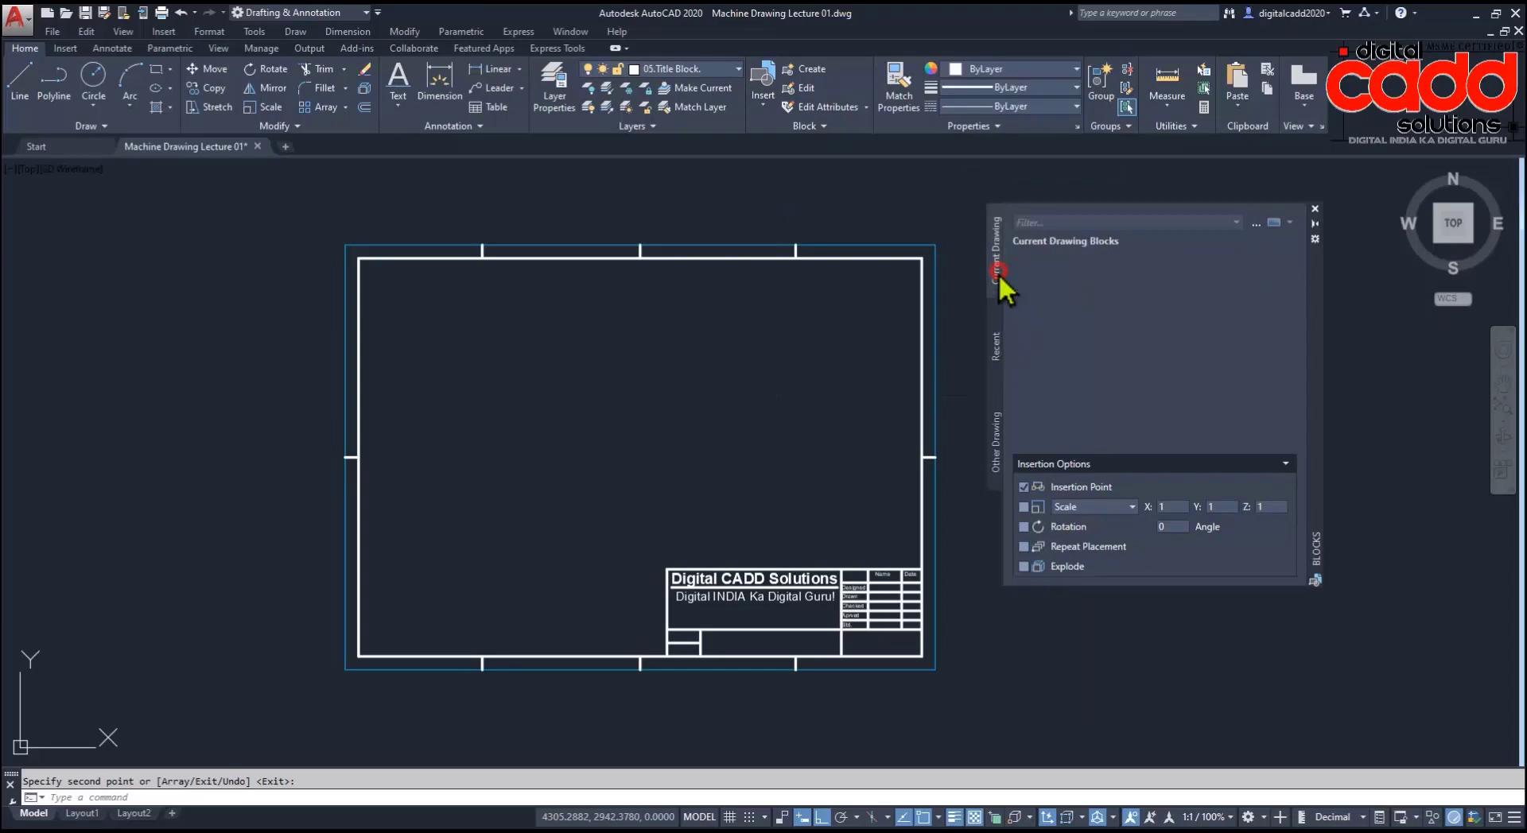
{"action": "left_click", "coordinate": [1255, 226]}
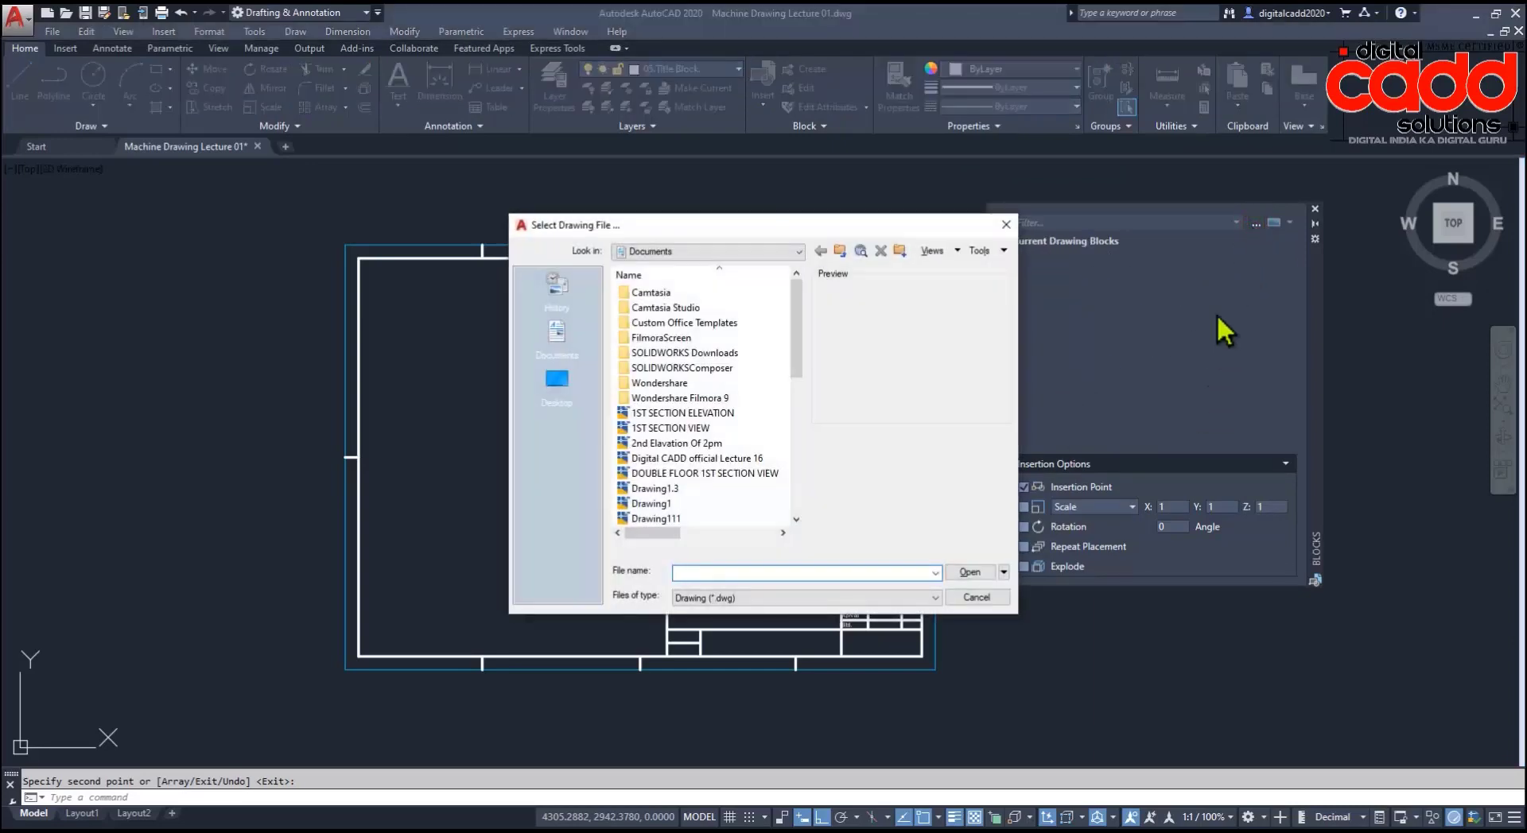
{"action": "left_click", "coordinate": [720, 414]}
{"action": "left_click", "coordinate": [708, 427]}
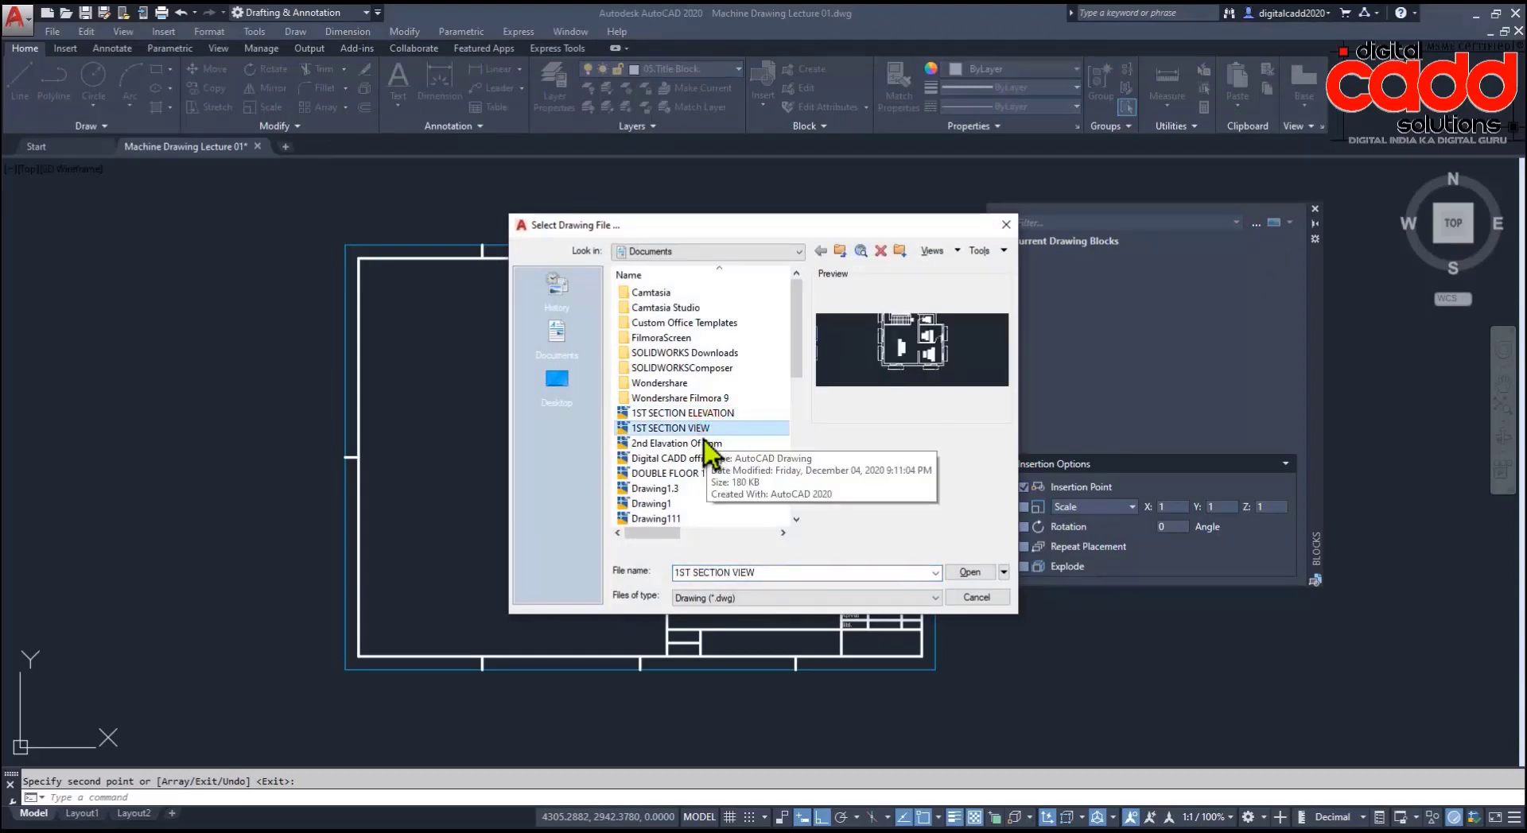
{"action": "left_click", "coordinate": [697, 443]}
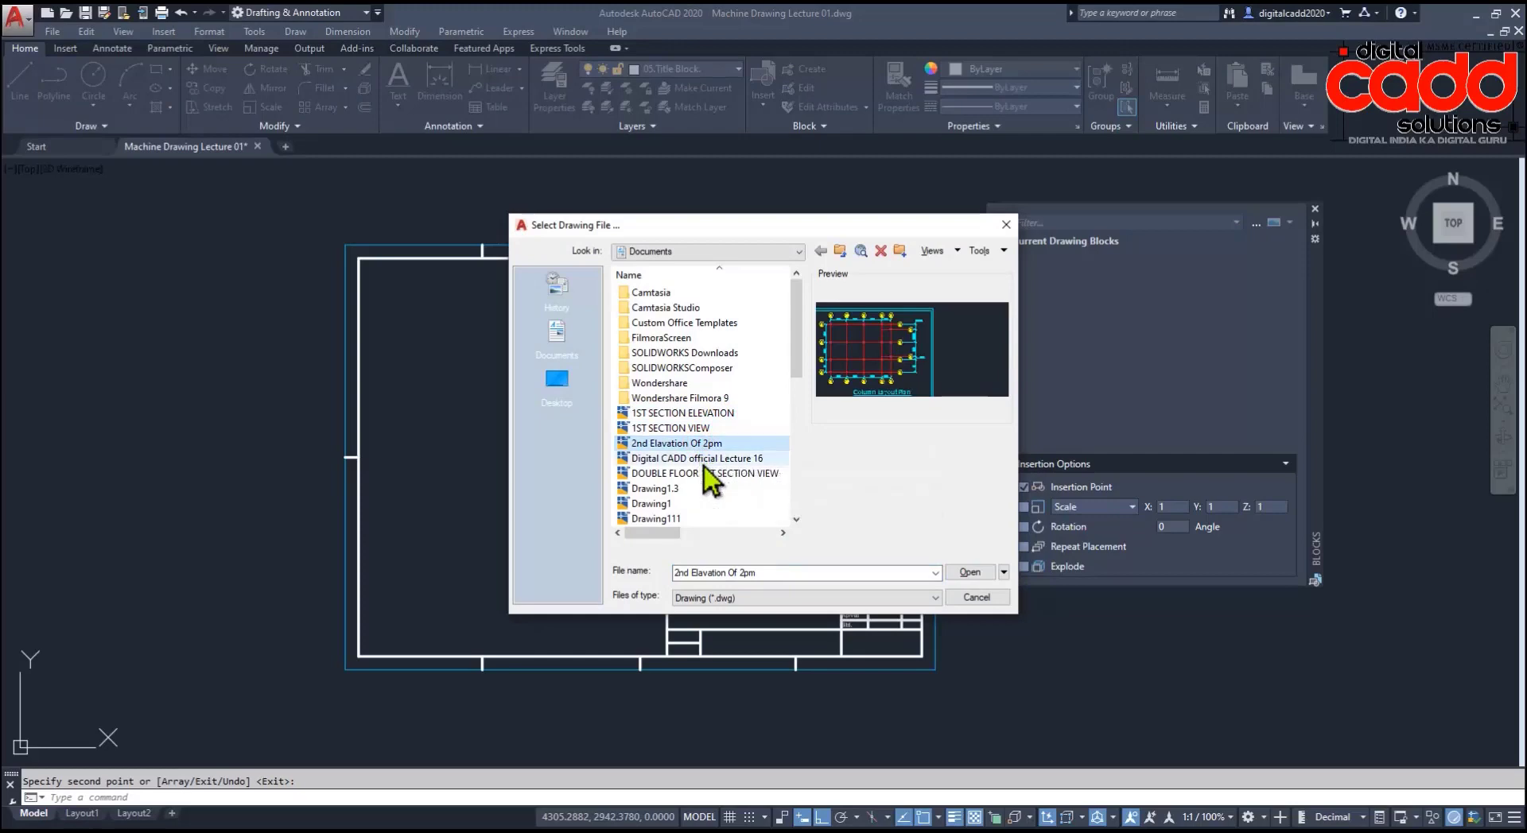
{"action": "left_click", "coordinate": [702, 459]}
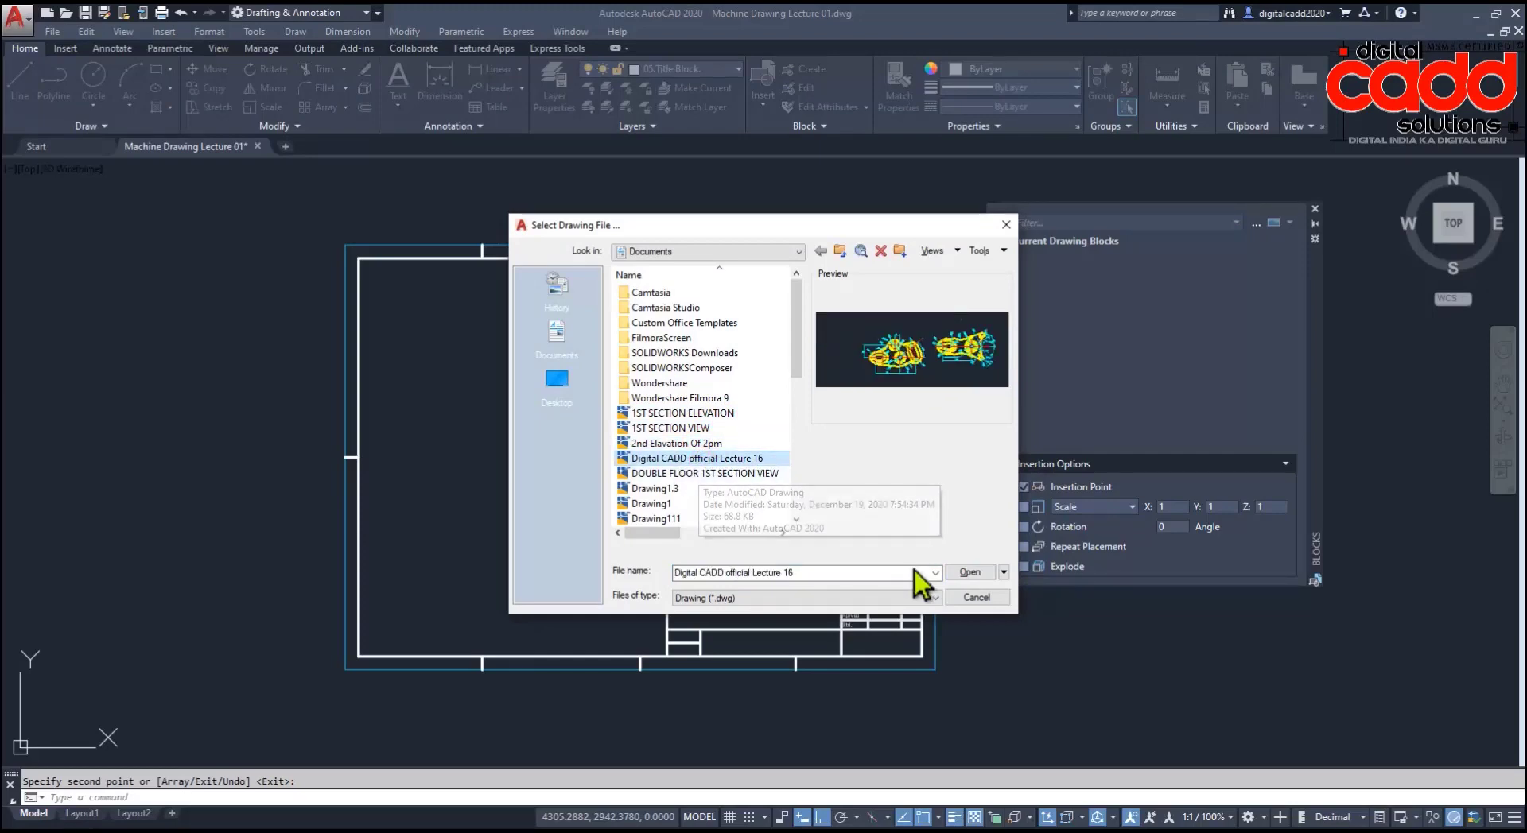
{"action": "left_click", "coordinate": [966, 573]}
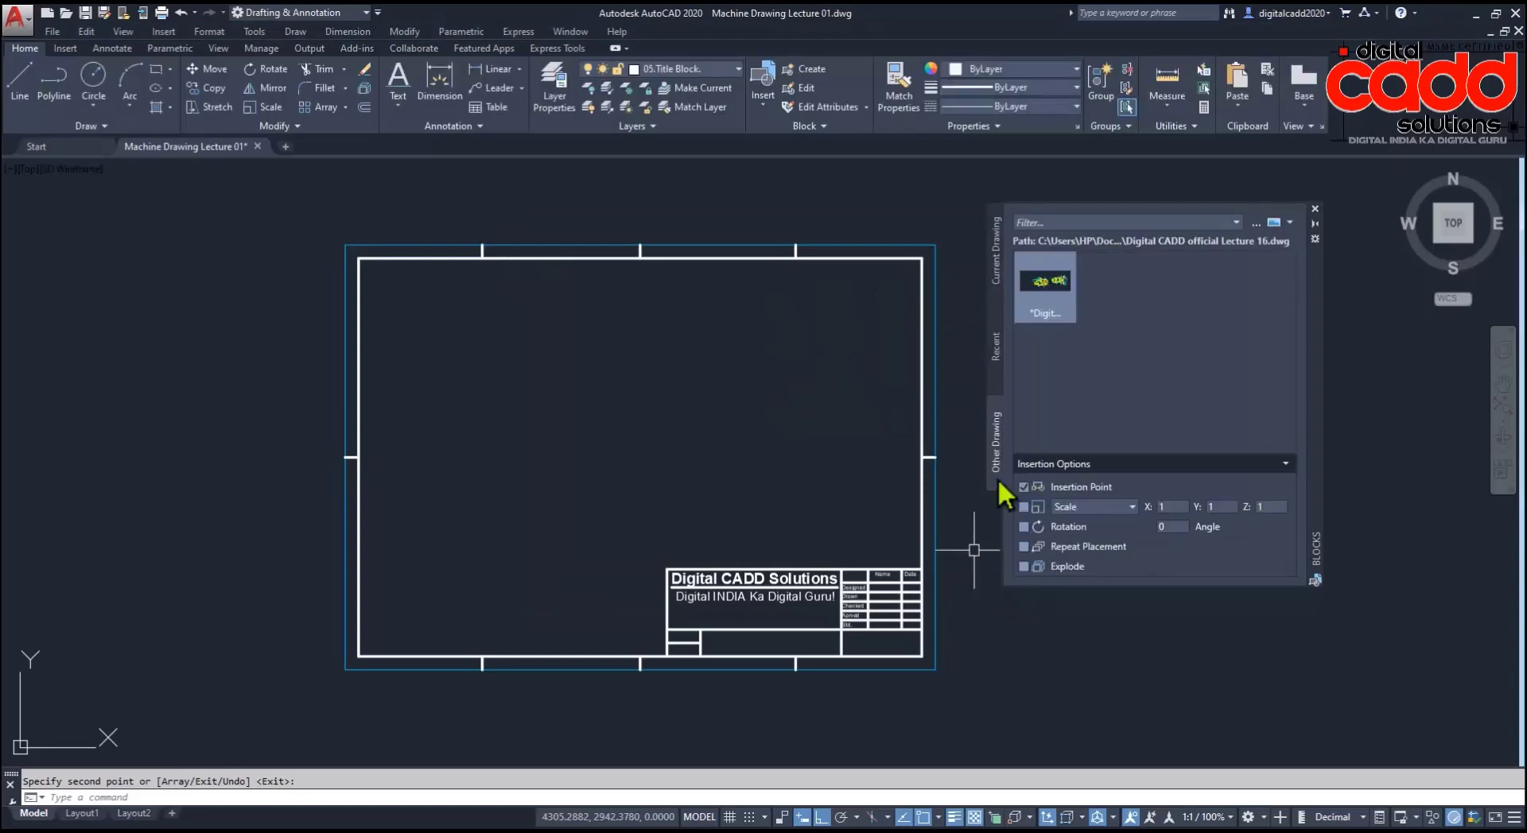
Step: Place the Lecture 16 block beside the frame and close the Blocks palette
{"action": "left_click", "coordinate": [1026, 317]}
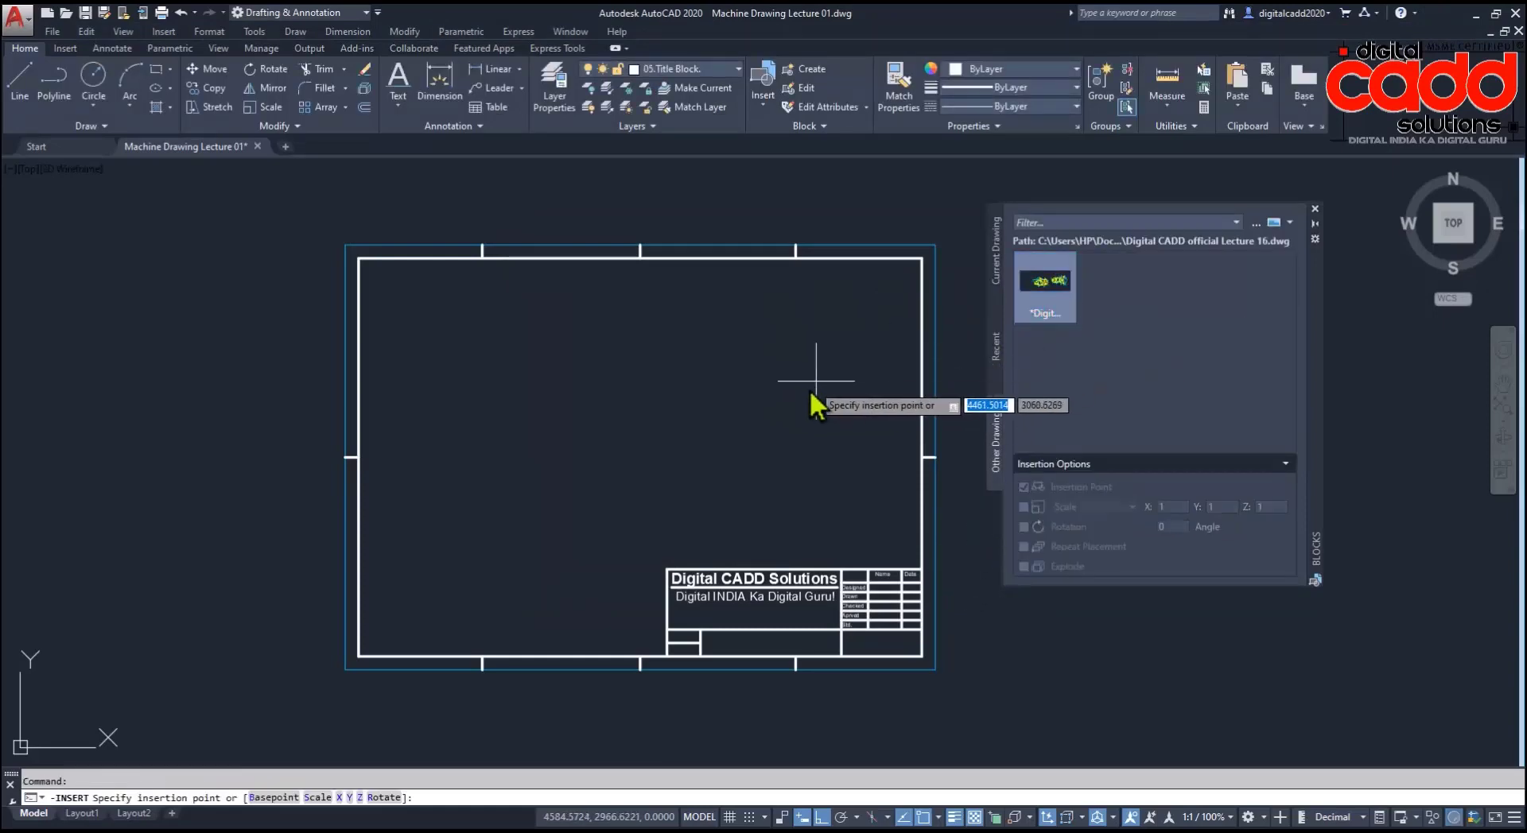
{"action": "left_click", "coordinate": [487, 421]}
{"action": "scroll", "coordinate": [614, 445], "scroll_direction": "down", "scroll_amount": 8}
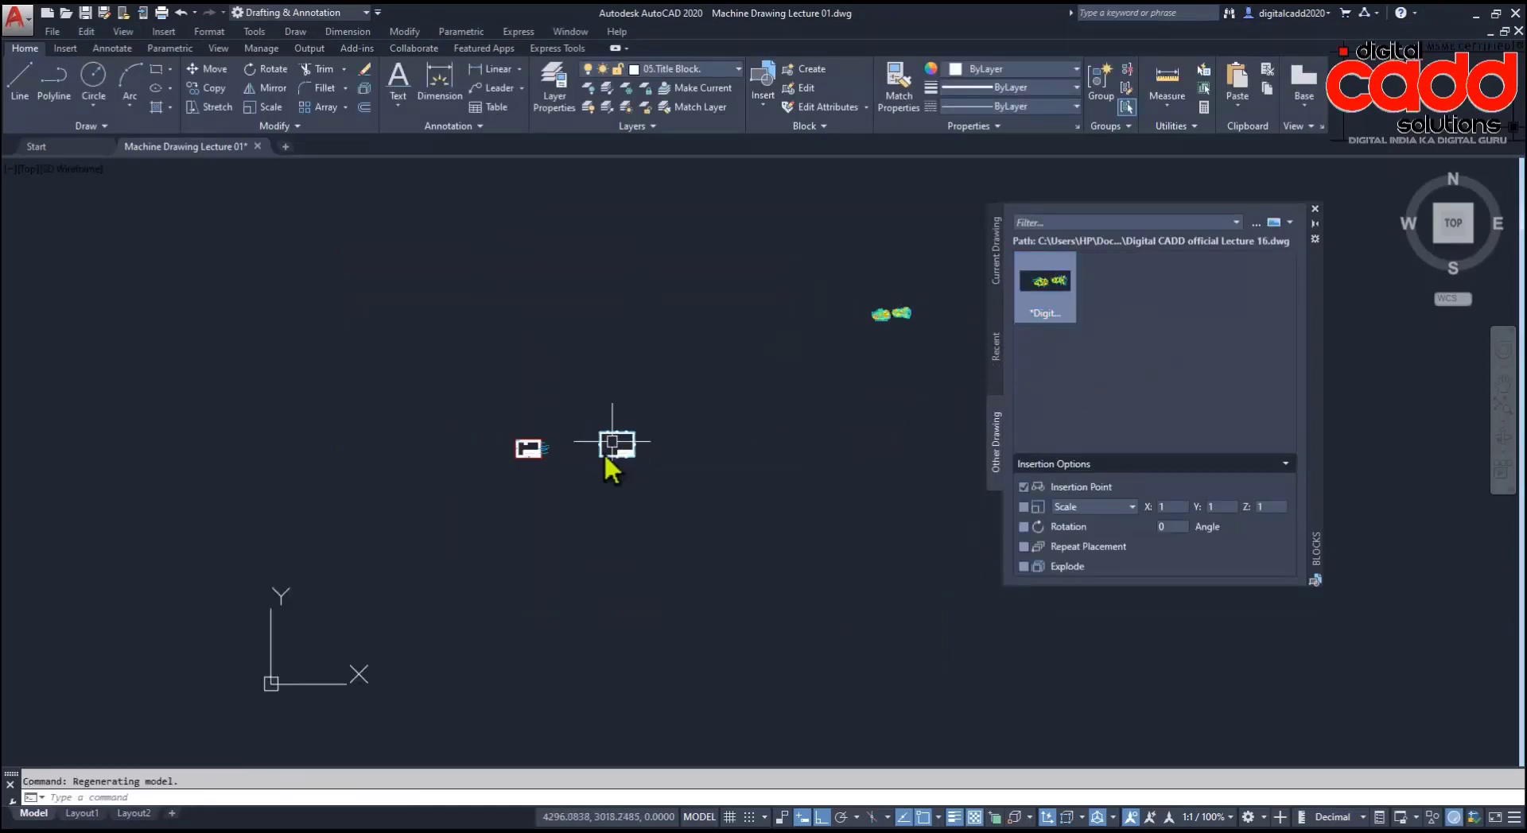
{"action": "middle_click_drag", "start_coordinate": [825, 365], "coordinate": [743, 450]}
{"action": "scroll", "coordinate": [788, 416], "scroll_direction": "up", "scroll_amount": 5}
{"action": "scroll", "coordinate": [766, 433], "scroll_direction": "up", "scroll_amount": 3}
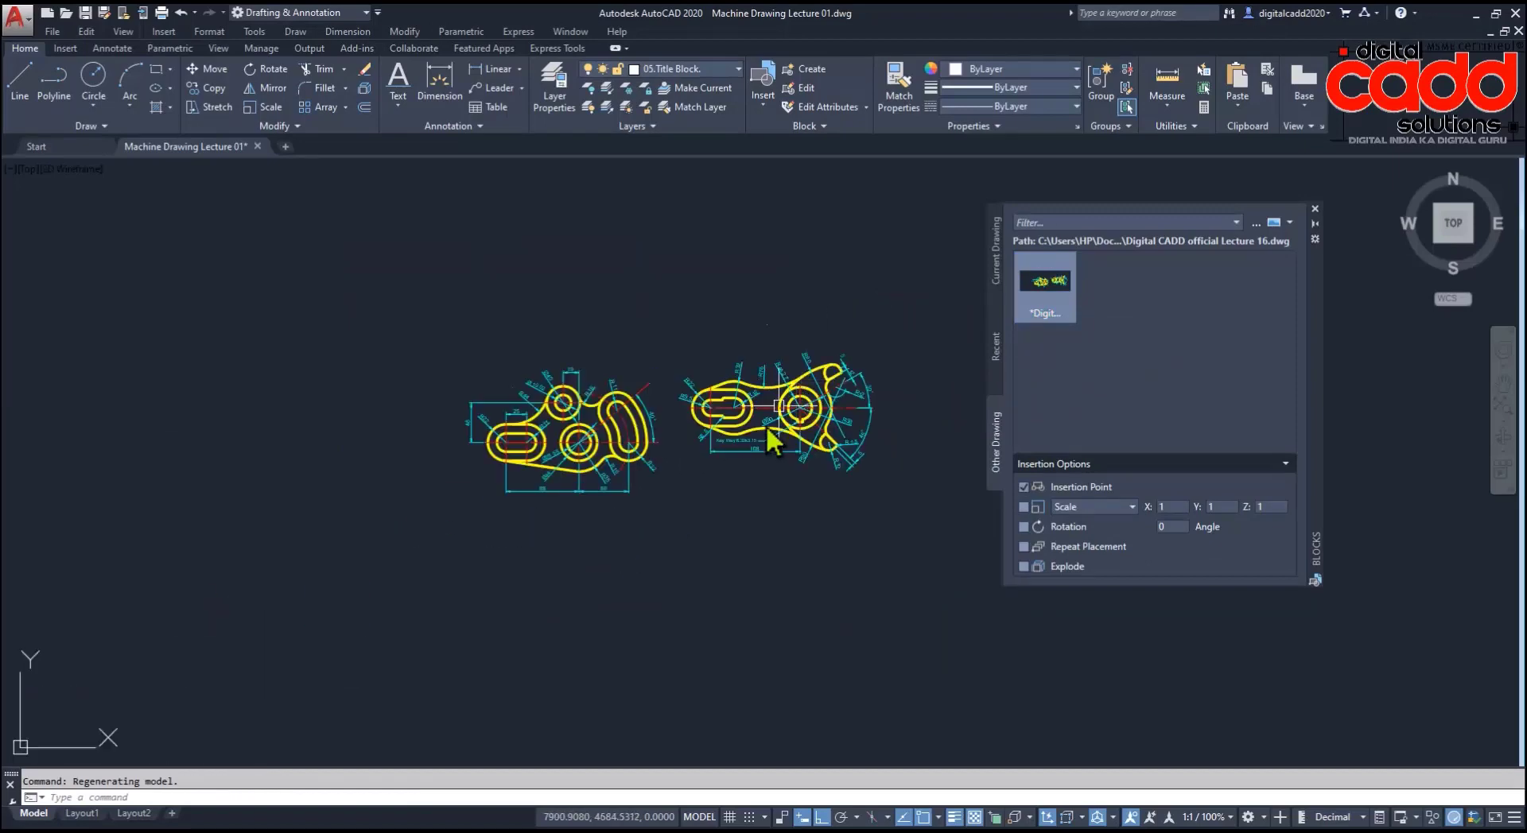
{"action": "scroll", "coordinate": [748, 461], "scroll_direction": "up", "scroll_amount": 3}
{"action": "scroll", "coordinate": [739, 466], "scroll_direction": "down", "scroll_amount": 2}
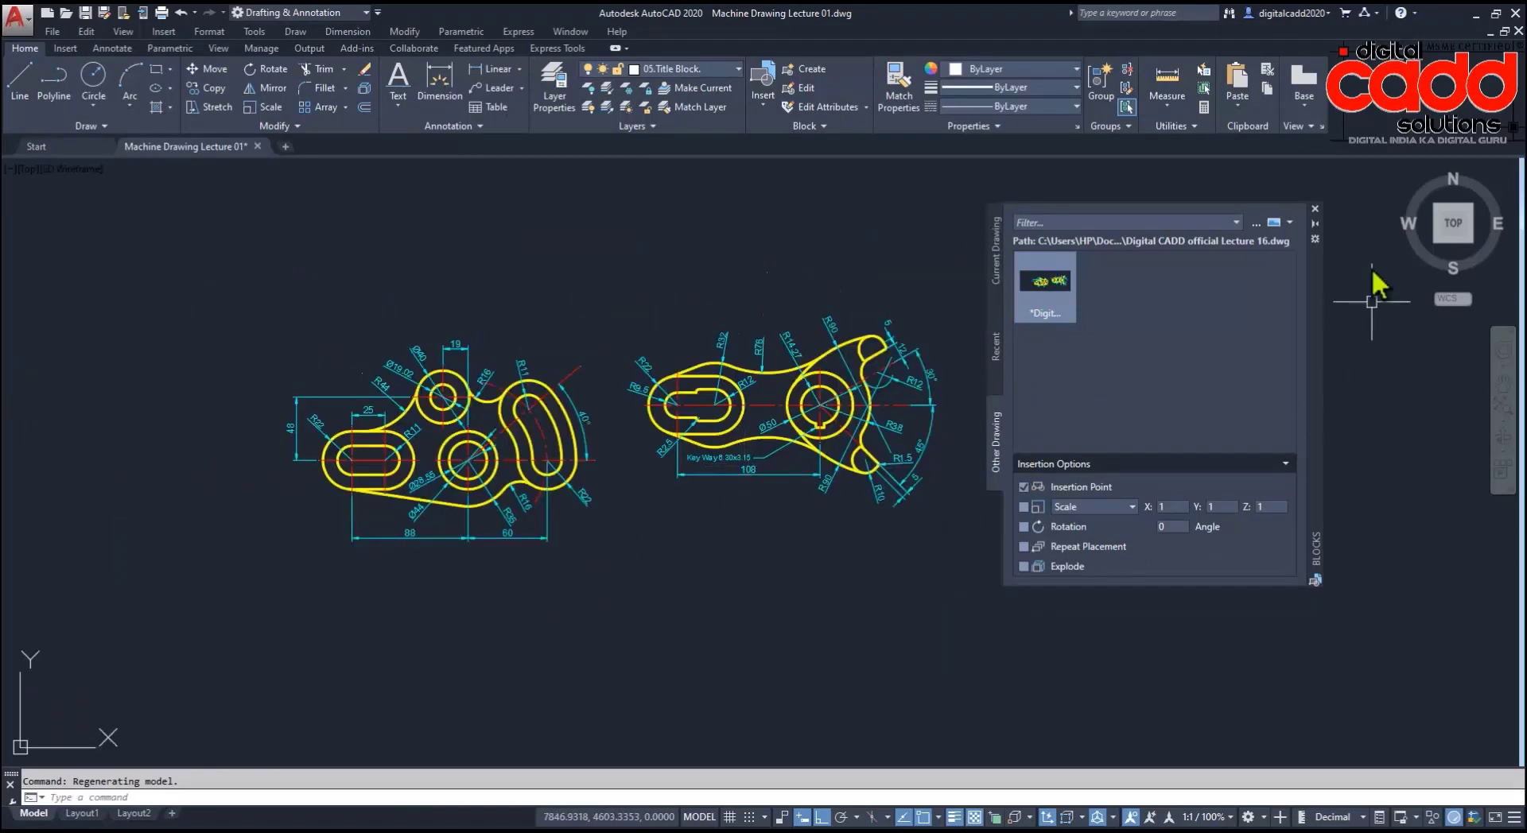
{"action": "left_click", "coordinate": [1315, 209]}
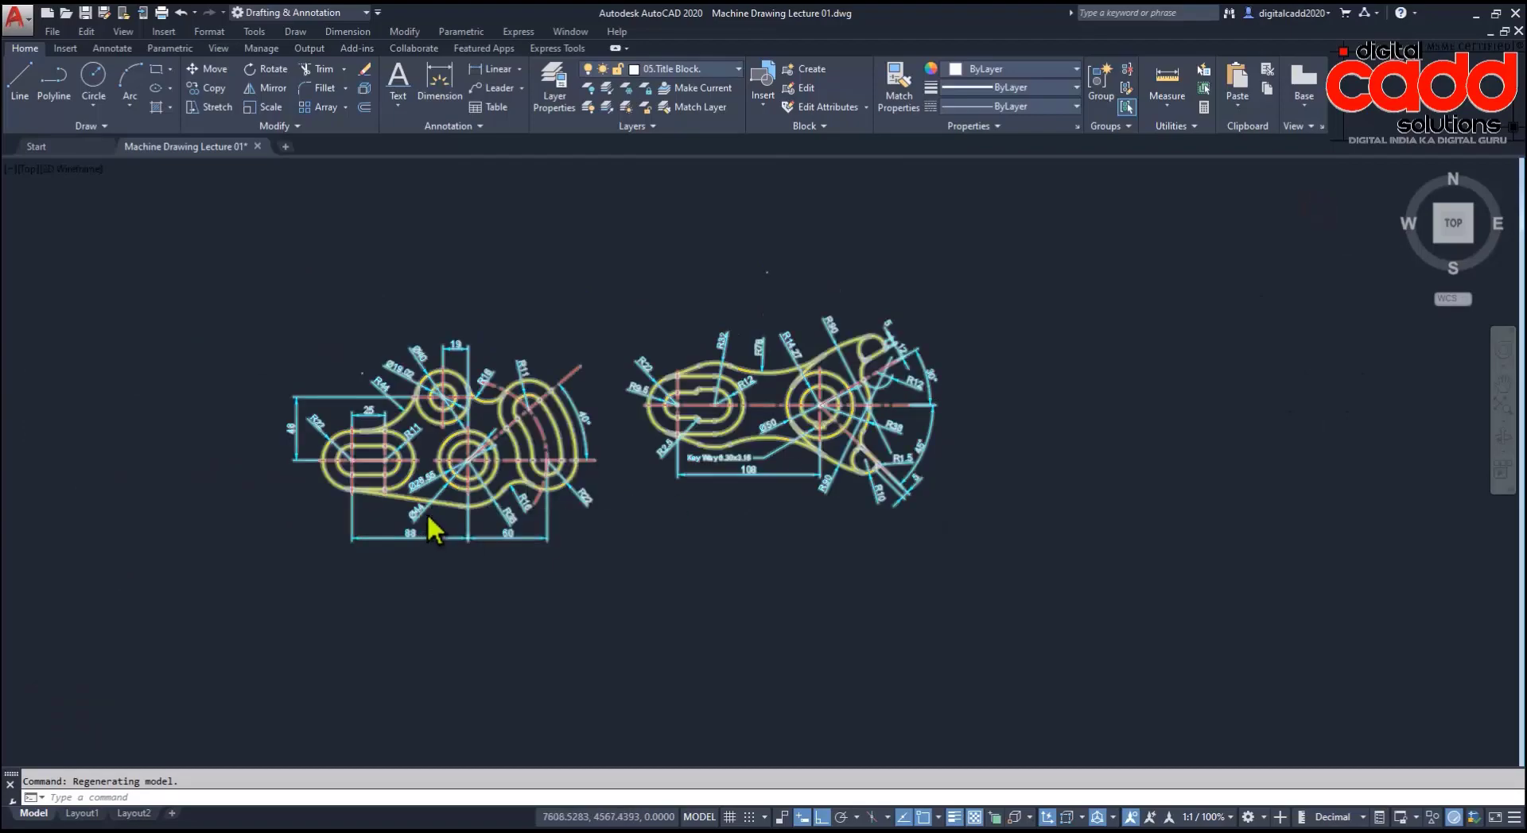
{"action": "scroll", "coordinate": [433, 528], "scroll_direction": "up", "scroll_amount": 4}
{"action": "scroll", "coordinate": [170, 421], "scroll_direction": "down", "scroll_amount": 1}
{"action": "scroll", "coordinate": [208, 536], "scroll_direction": "down", "scroll_amount": 1}
{"action": "scroll", "coordinate": [851, 384], "scroll_direction": "down", "scroll_amount": 3}
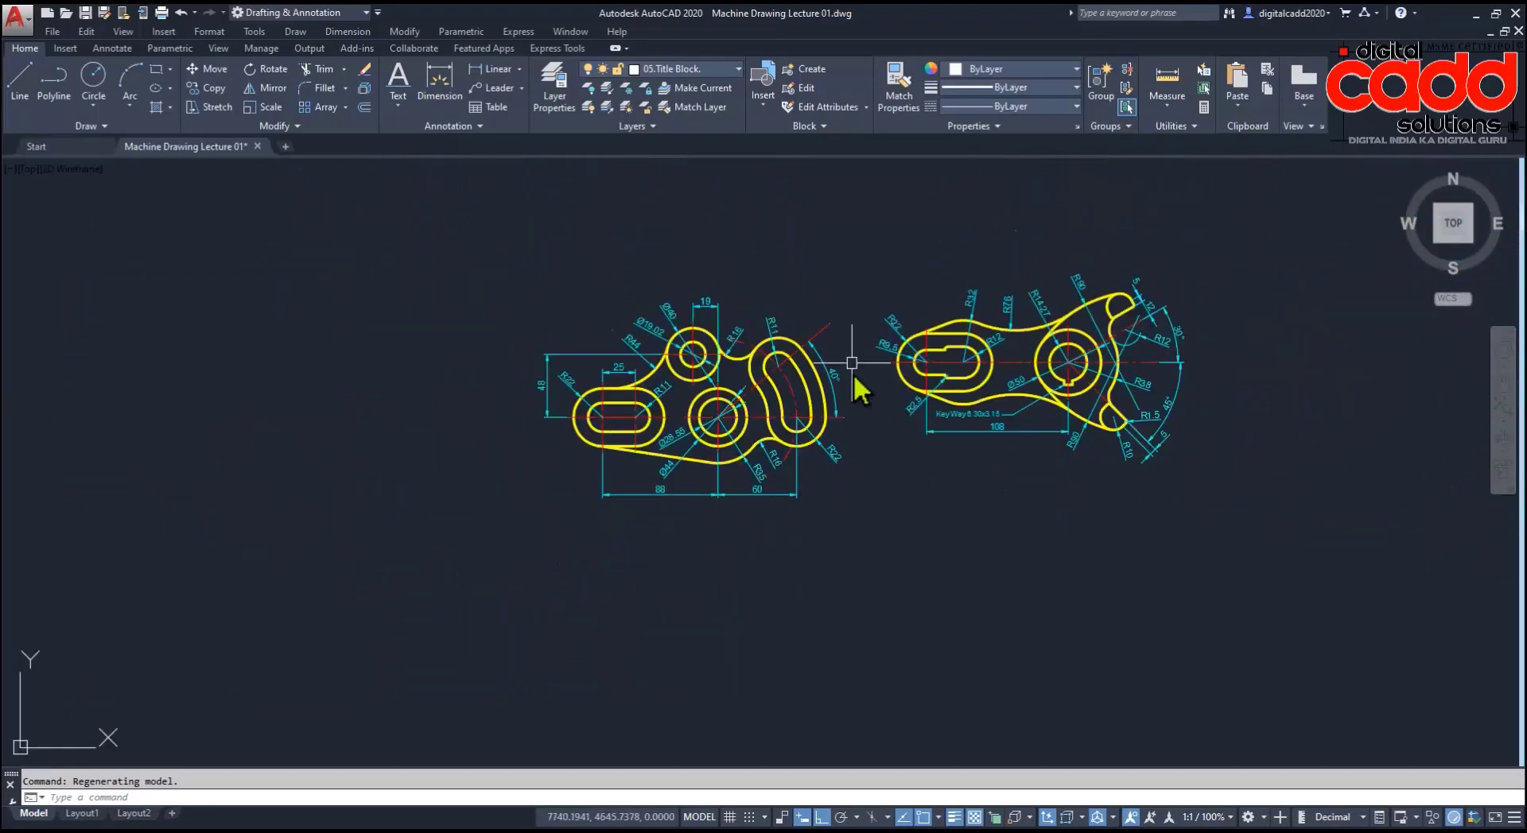
{"action": "scroll", "coordinate": [936, 445], "scroll_direction": "down", "scroll_amount": 4}
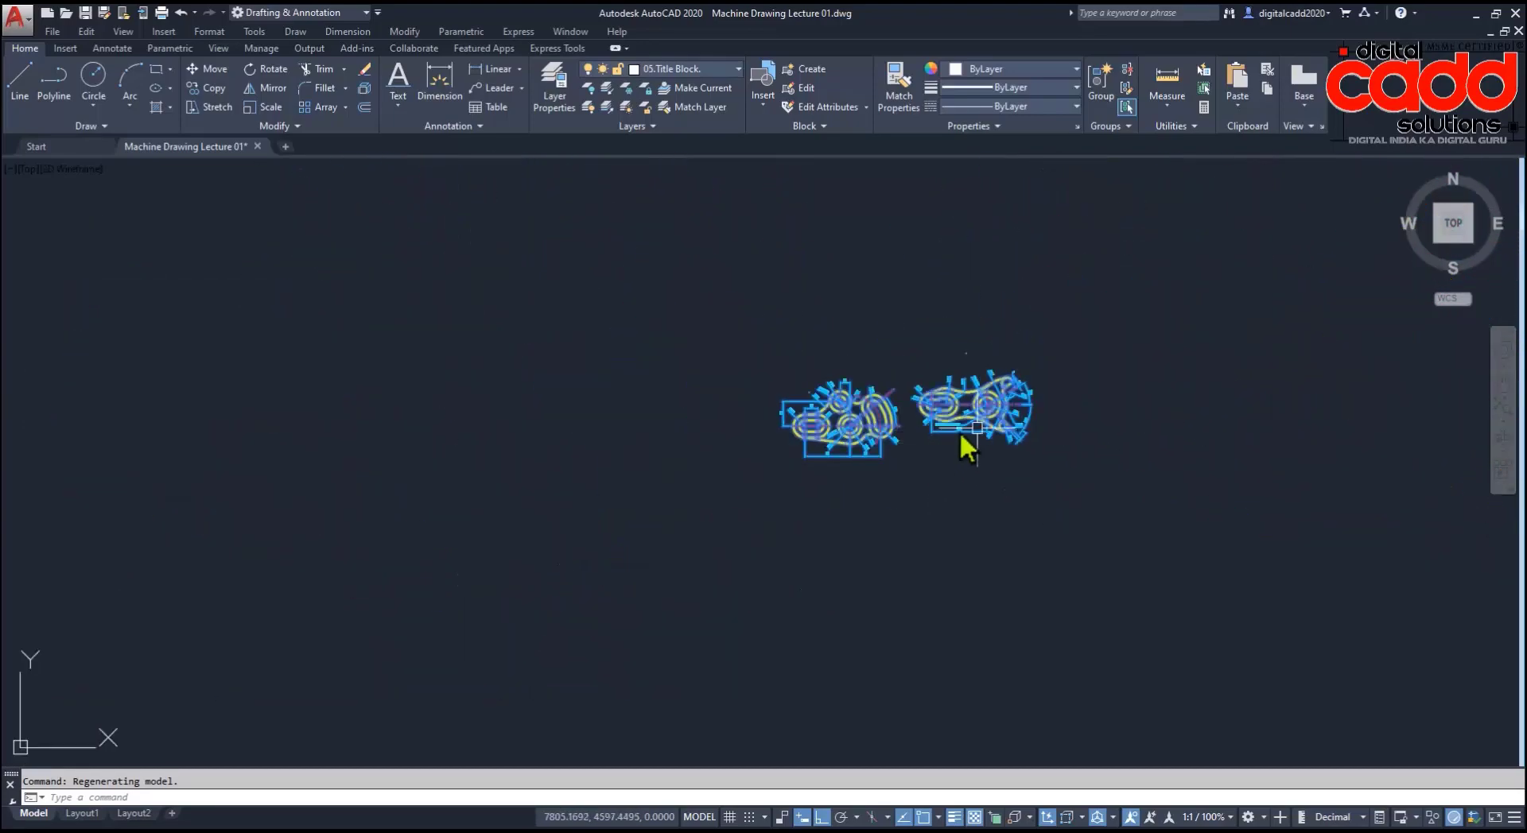
{"action": "type", "text": "m"}
Step: Move the two part views, with Ortho off, into the frame above the title block
{"action": "key", "text": "Return"}
{"action": "left_click", "coordinate": [1043, 490]}
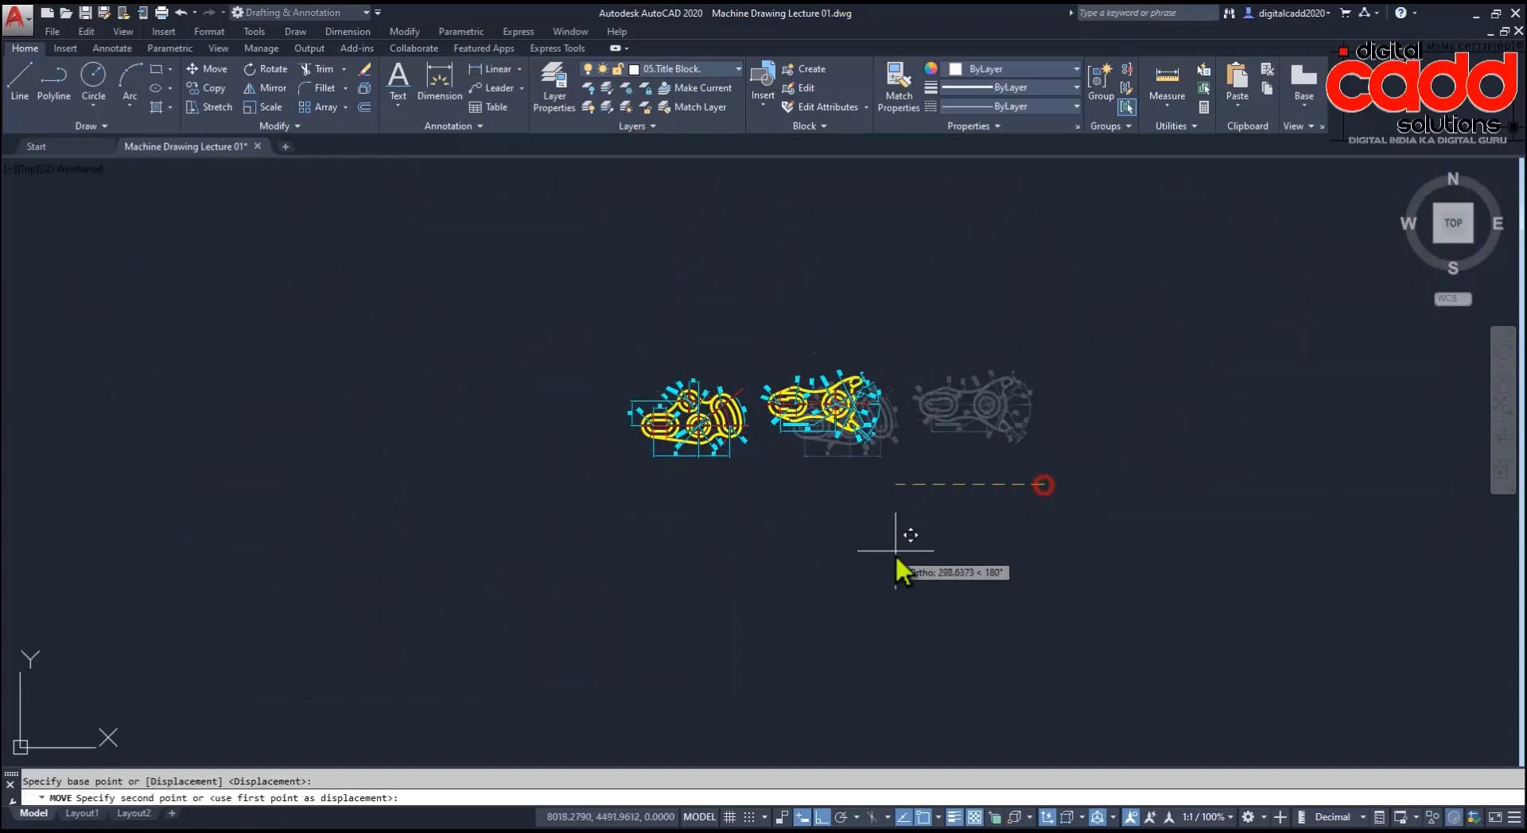
{"action": "left_click", "coordinate": [824, 819]}
{"action": "scroll", "coordinate": [989, 392], "scroll_direction": "down", "scroll_amount": 3}
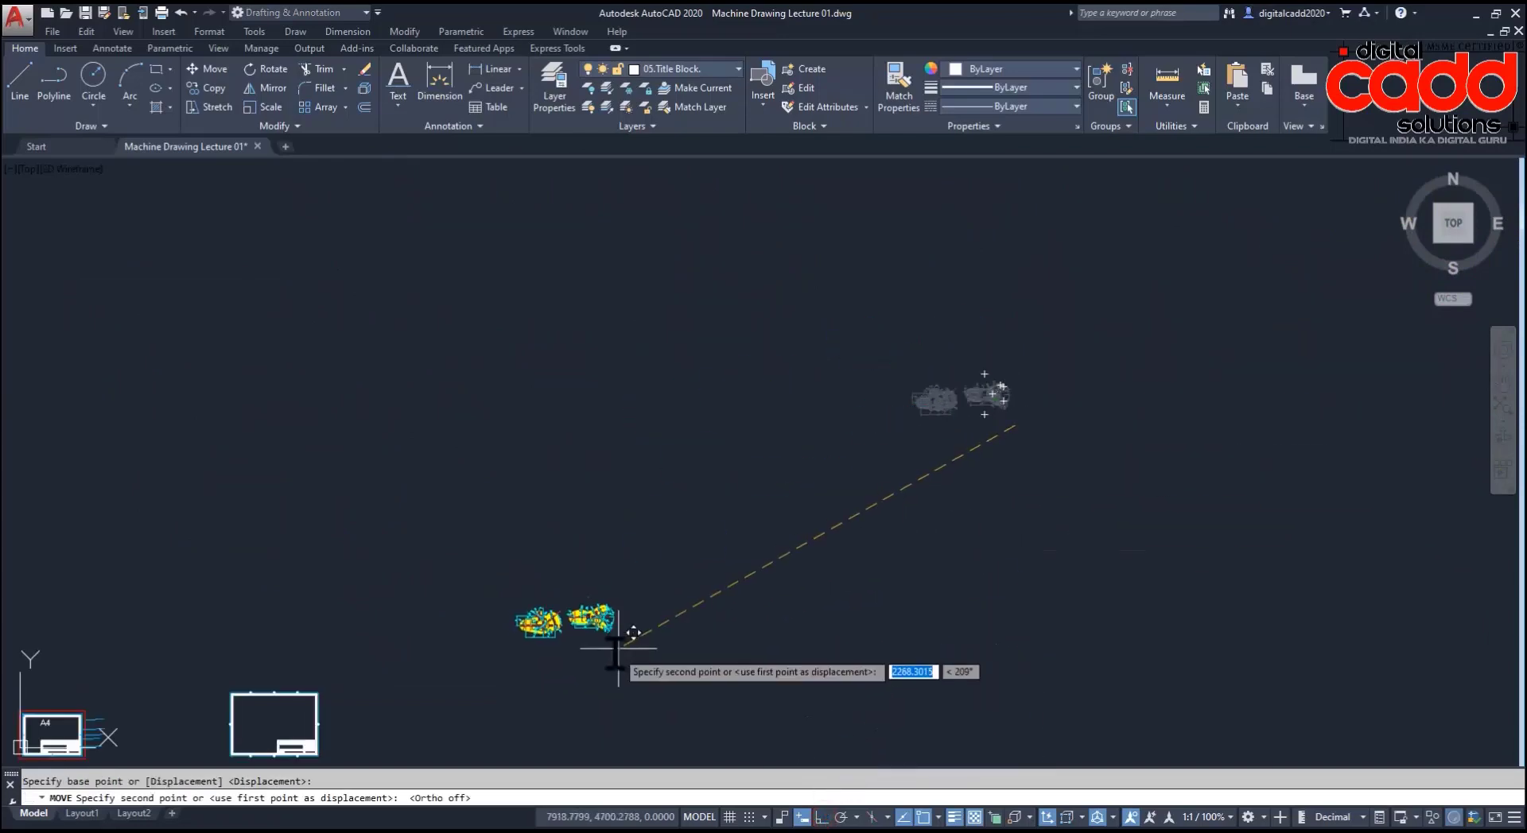
{"action": "scroll", "coordinate": [692, 568], "scroll_direction": "up", "scroll_amount": 1}
{"action": "scroll", "coordinate": [581, 585], "scroll_direction": "up", "scroll_amount": 5}
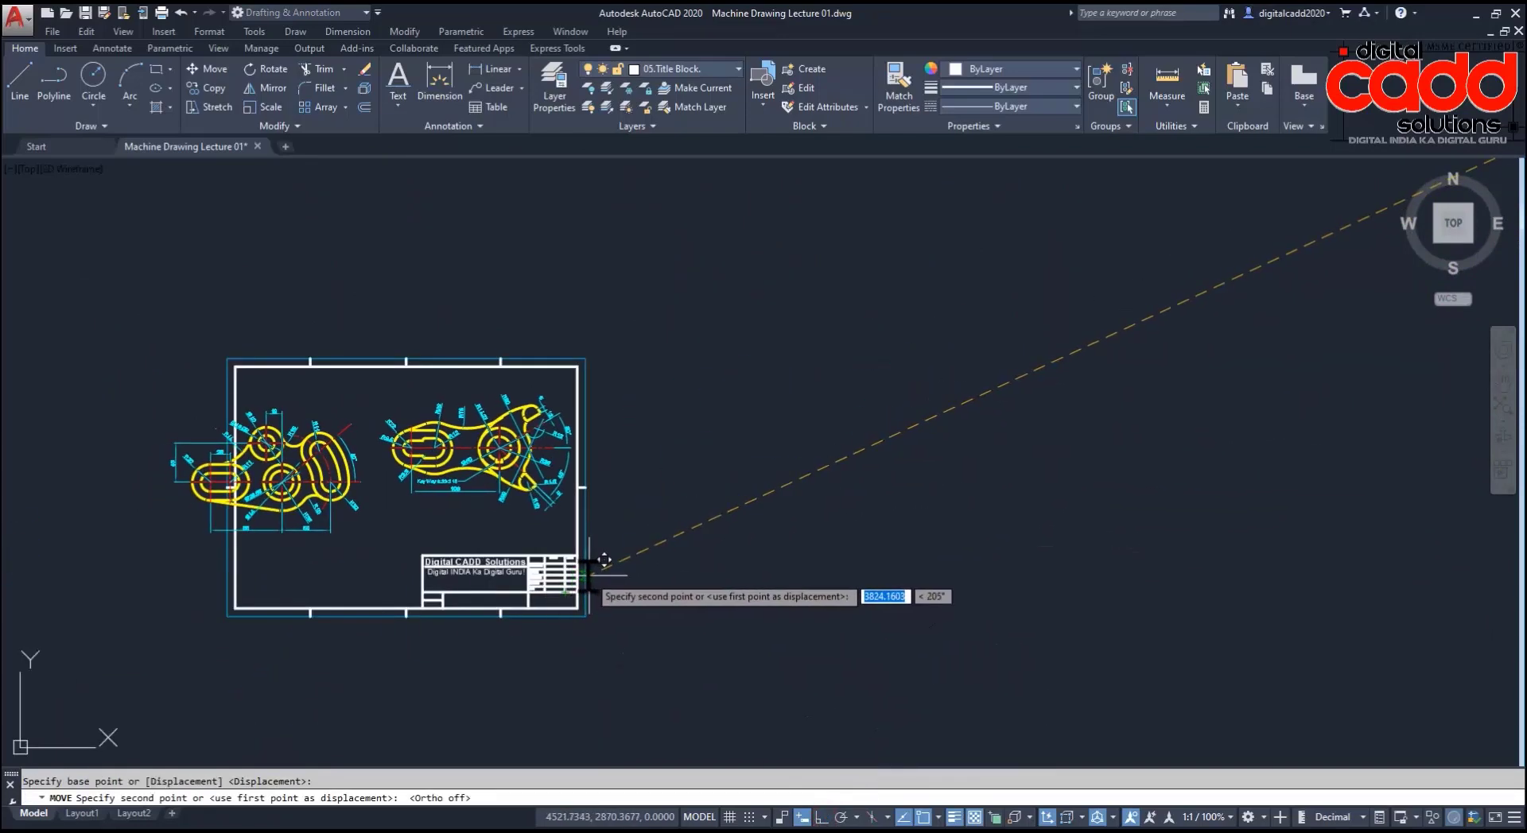
{"action": "left_click", "coordinate": [605, 560]}
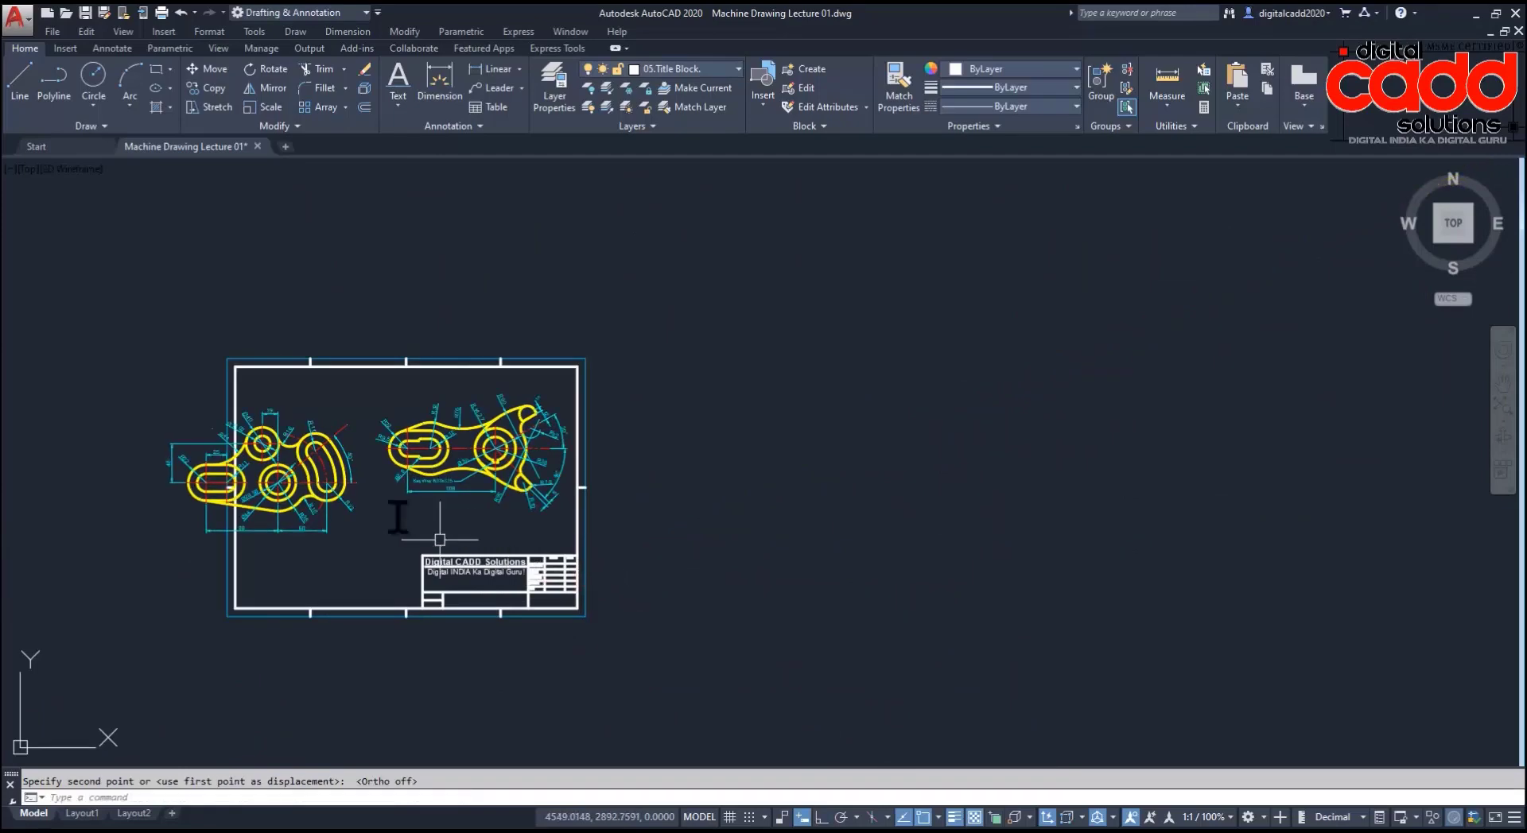
{"action": "scroll", "coordinate": [366, 521], "scroll_direction": "up", "scroll_amount": 4}
{"action": "scroll", "coordinate": [509, 509], "scroll_direction": "down", "scroll_amount": 2}
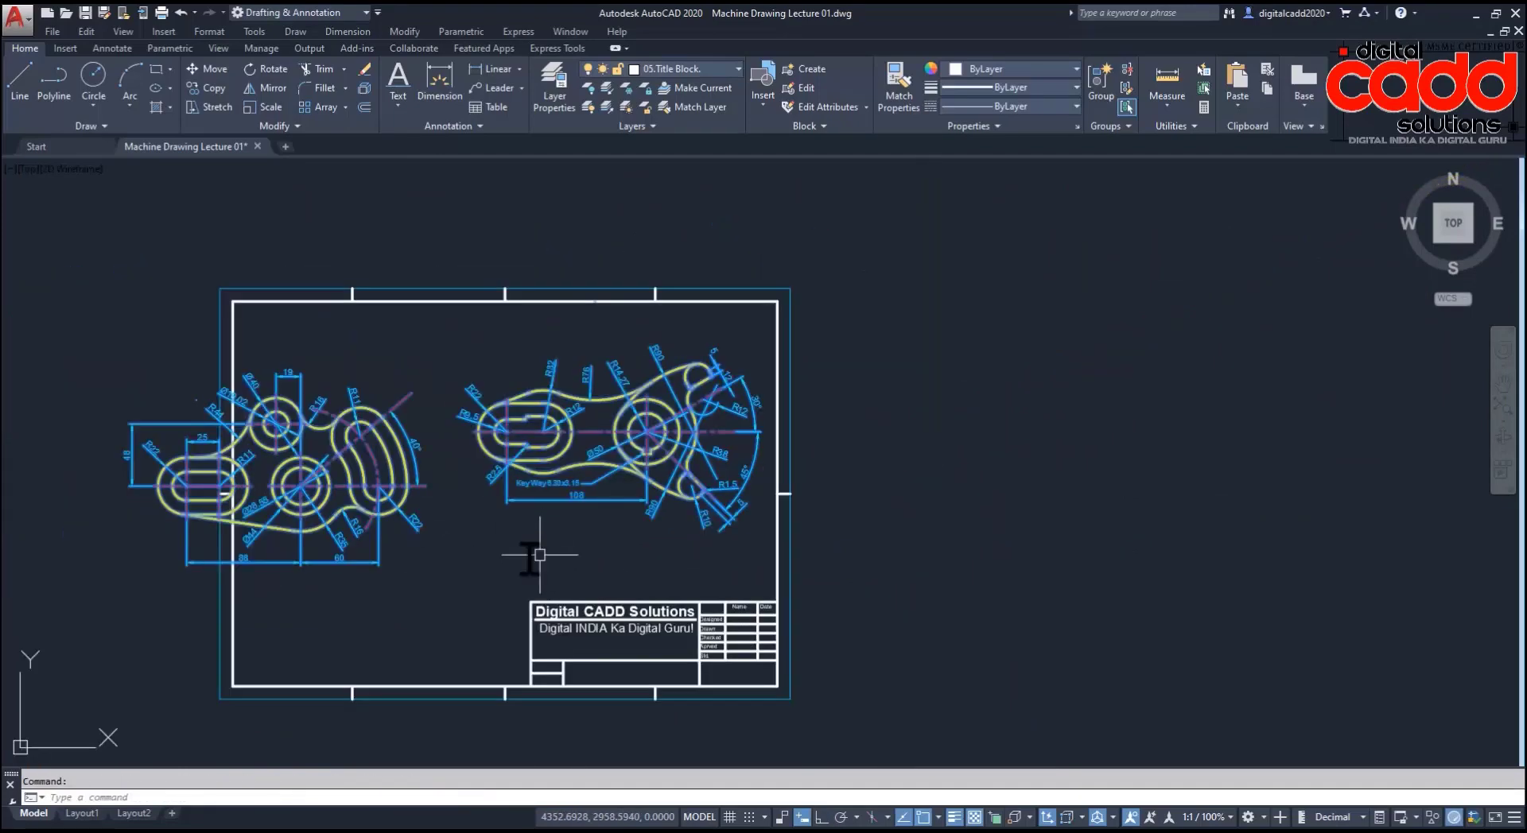
{"action": "scroll", "coordinate": [549, 537], "scroll_direction": "down", "scroll_amount": 1}
{"action": "scroll", "coordinate": [556, 549], "scroll_direction": "up", "scroll_amount": 1}
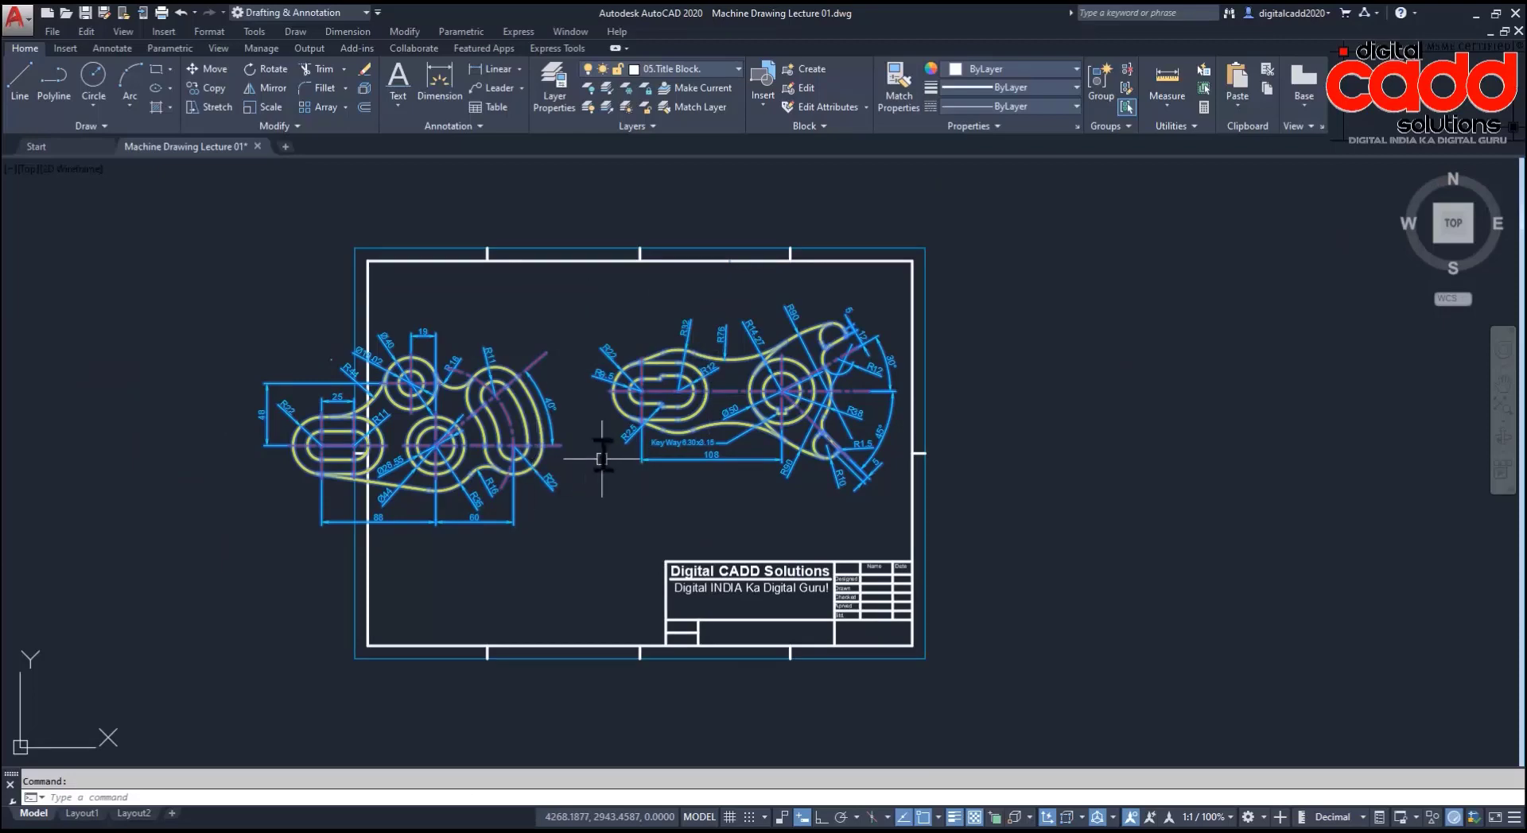
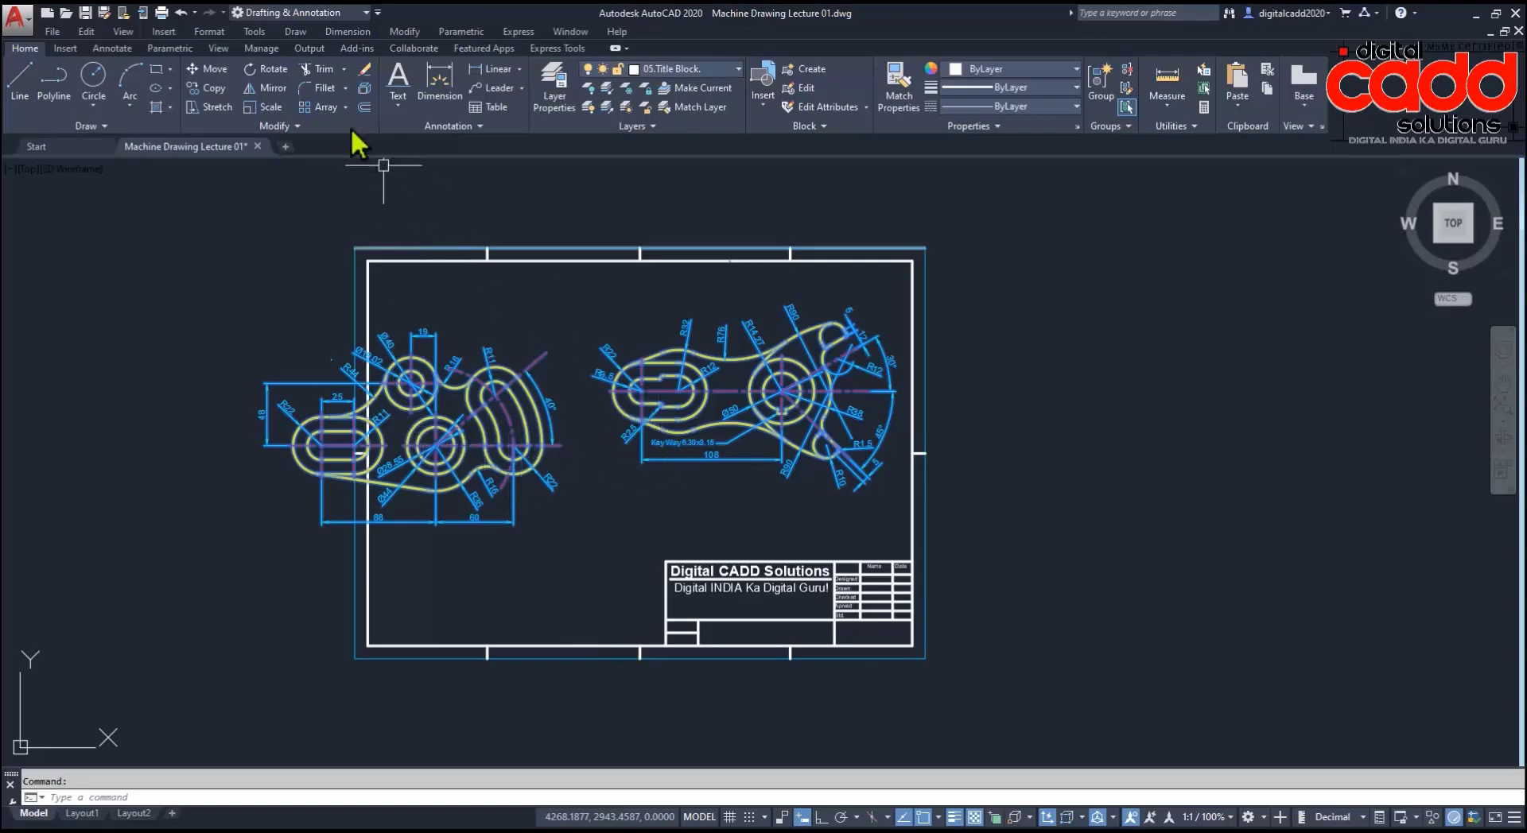
Step: Explode the drawing block and group all objects of the left part
{"action": "left_click", "coordinate": [364, 92]}
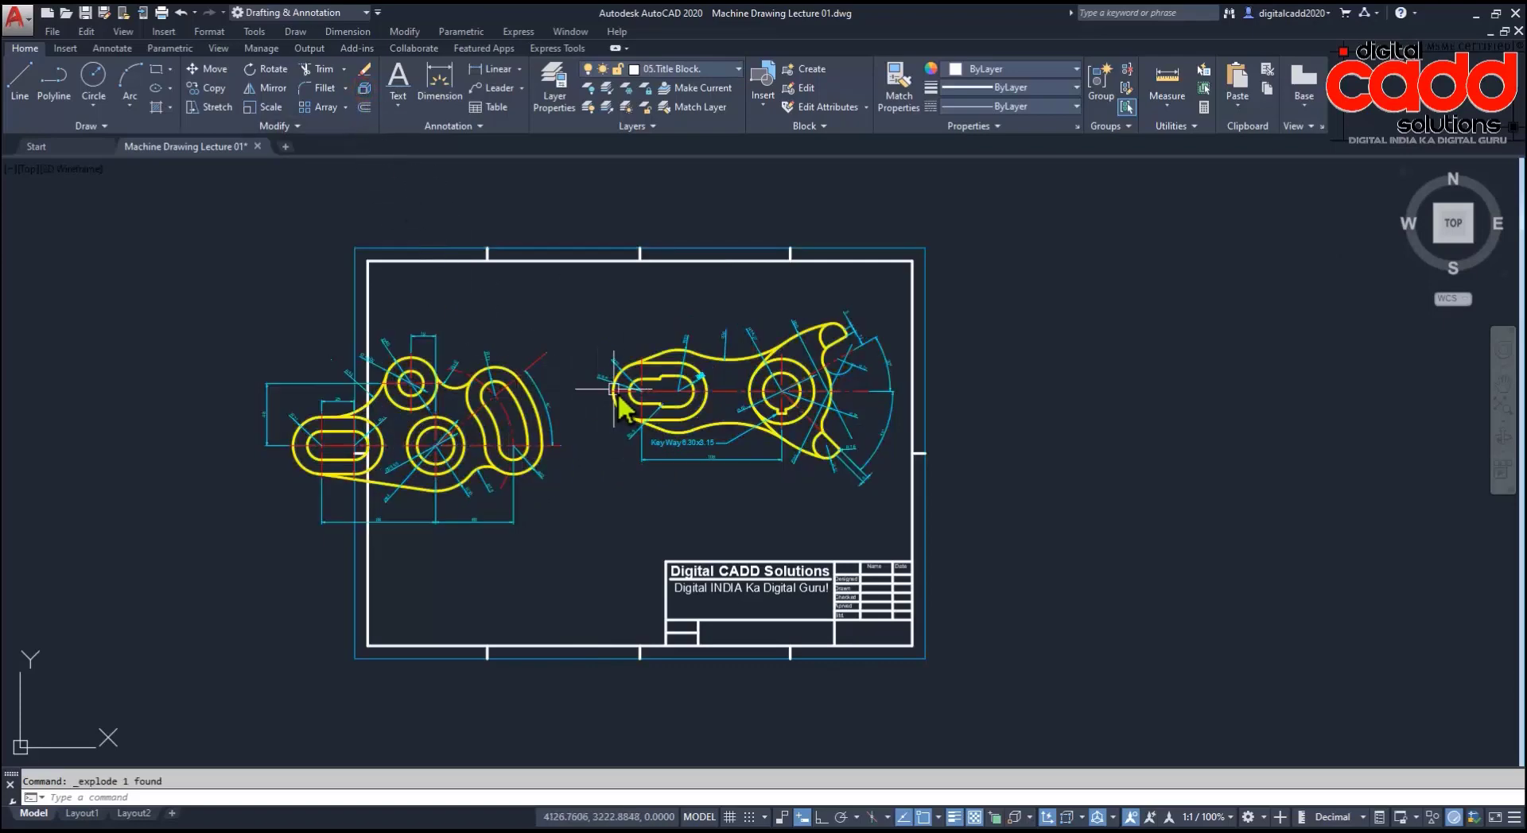
{"action": "scroll", "coordinate": [676, 414], "scroll_direction": "up", "scroll_amount": 2}
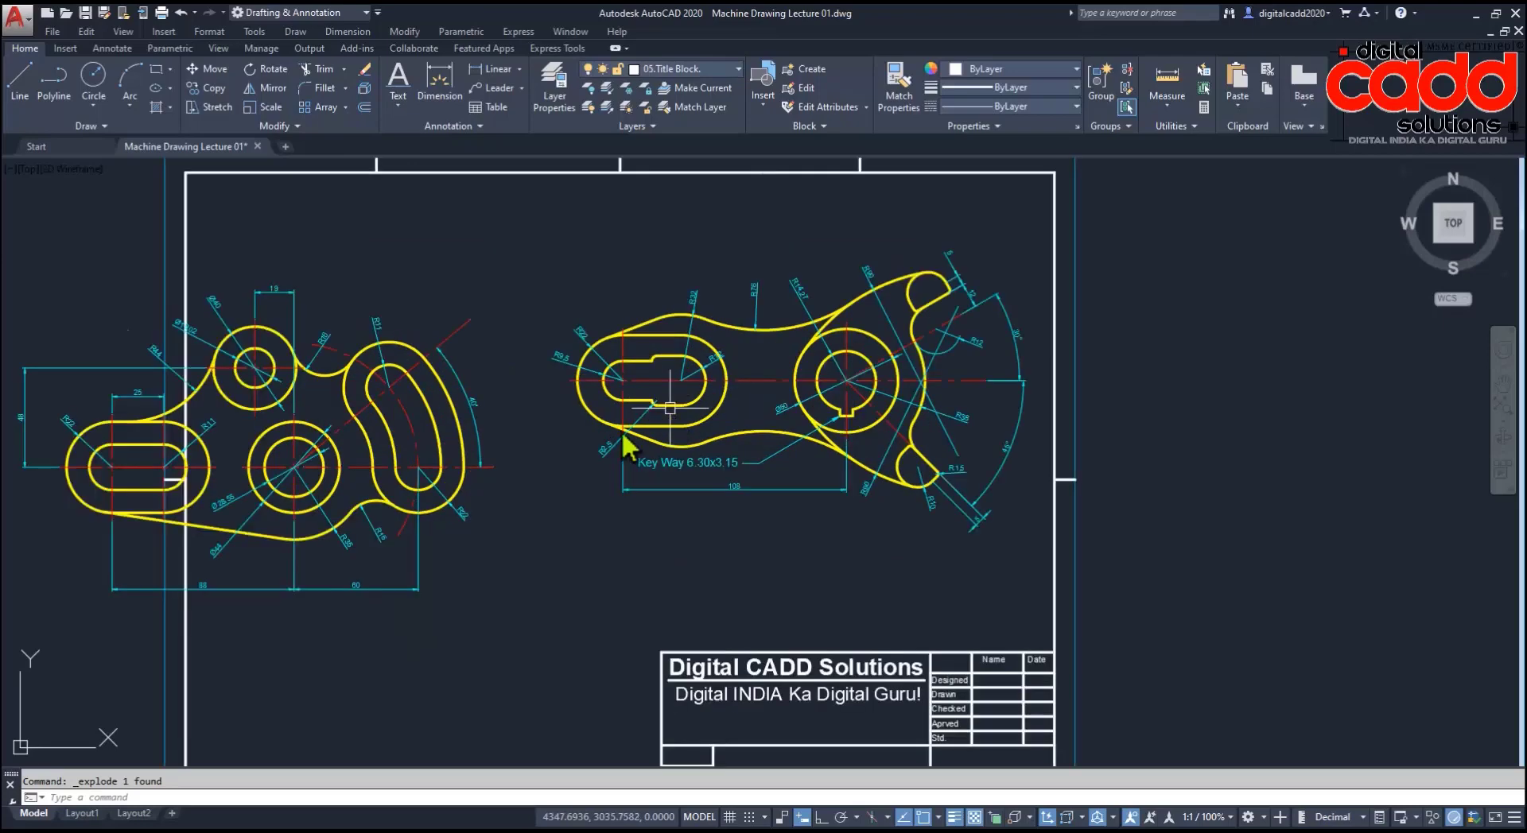
{"action": "middle_click_drag", "start_coordinate": [382, 465], "coordinate": [585, 470]}
{"action": "left_click", "coordinate": [169, 223]}
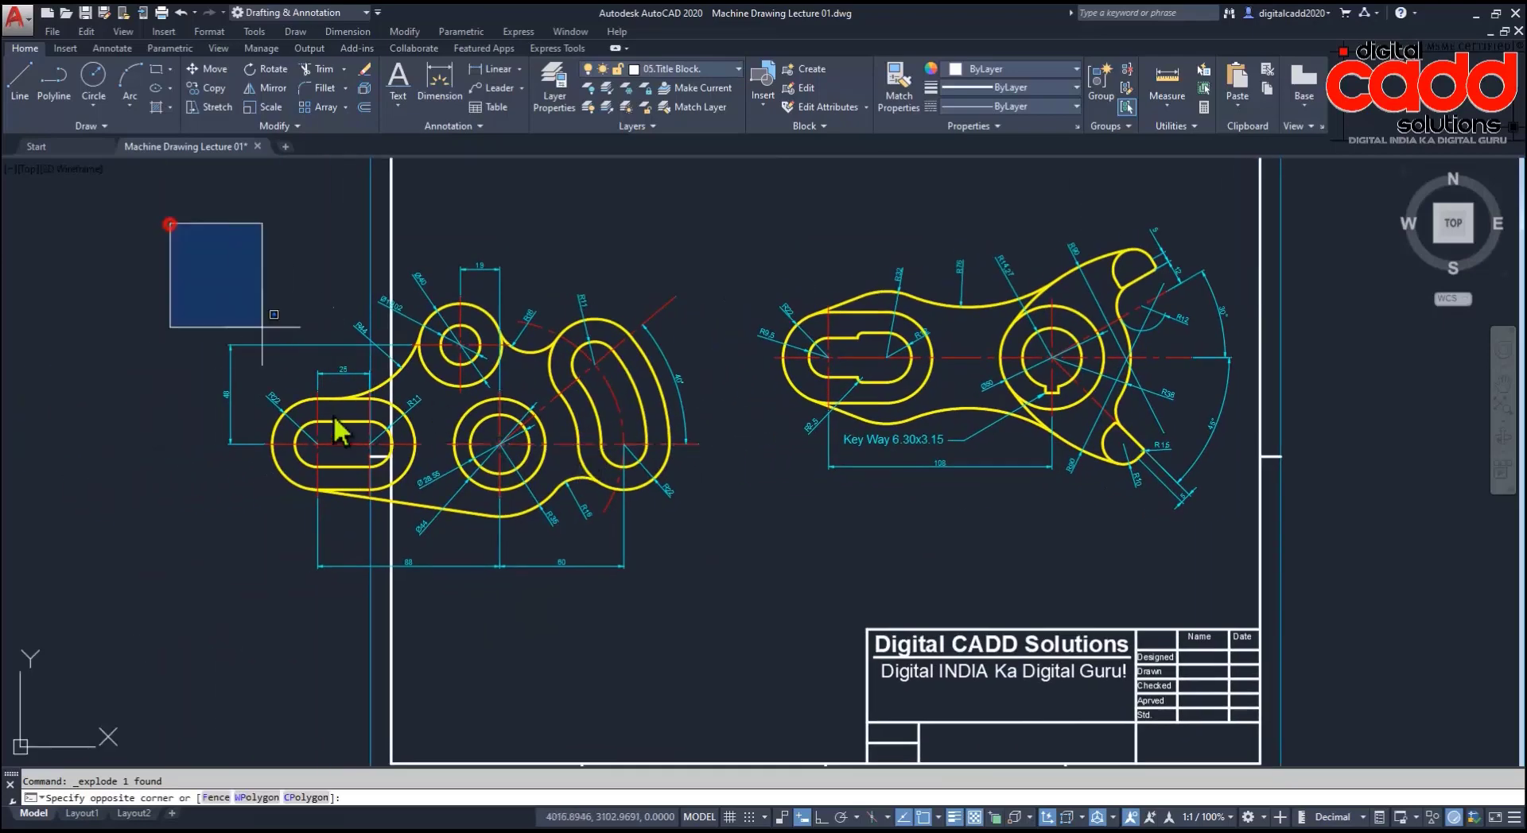
{"action": "left_click", "coordinate": [740, 633]}
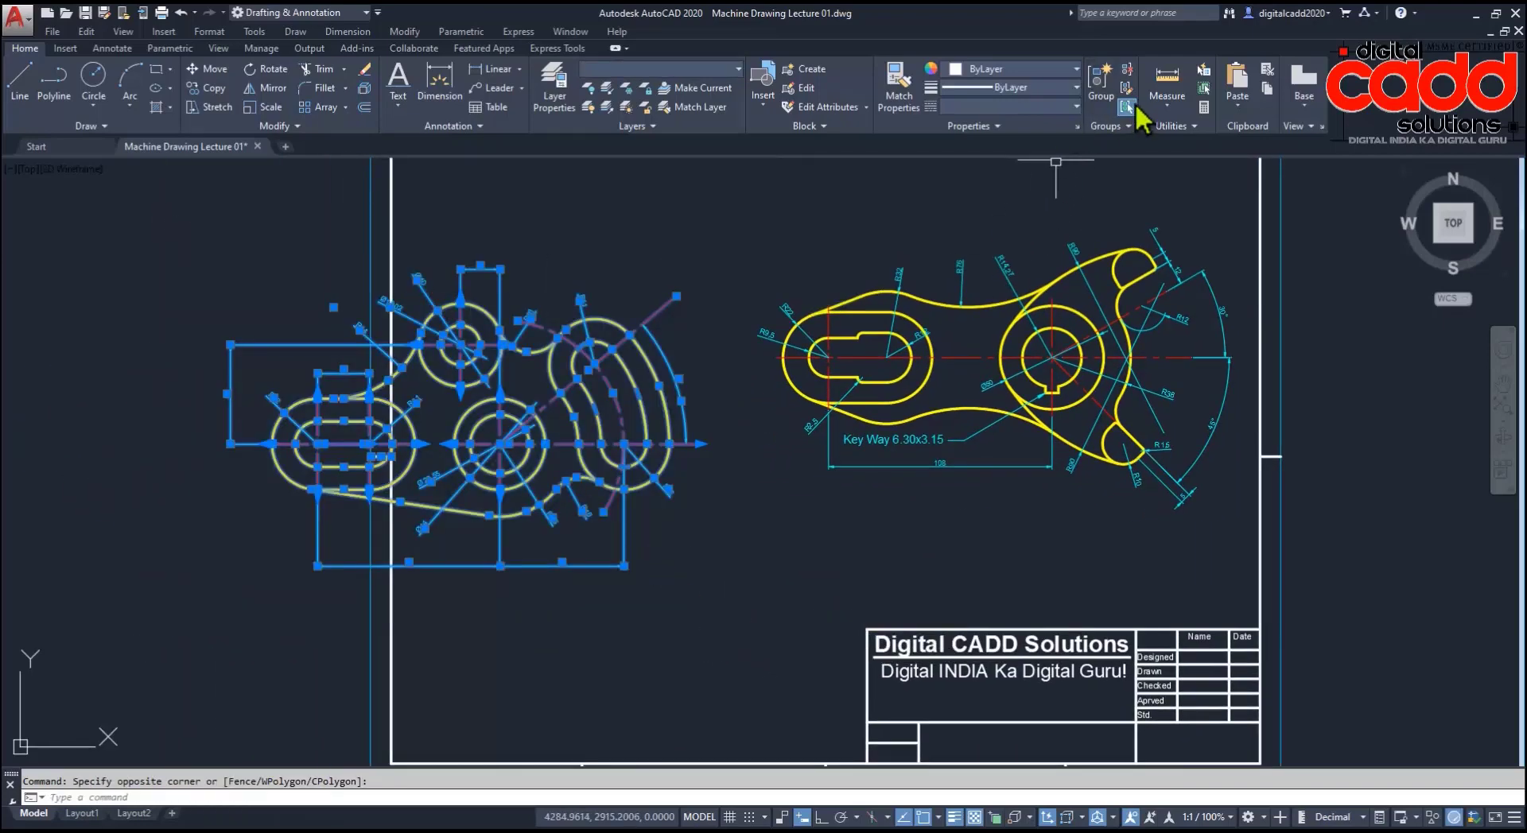
{"action": "left_click", "coordinate": [1101, 84]}
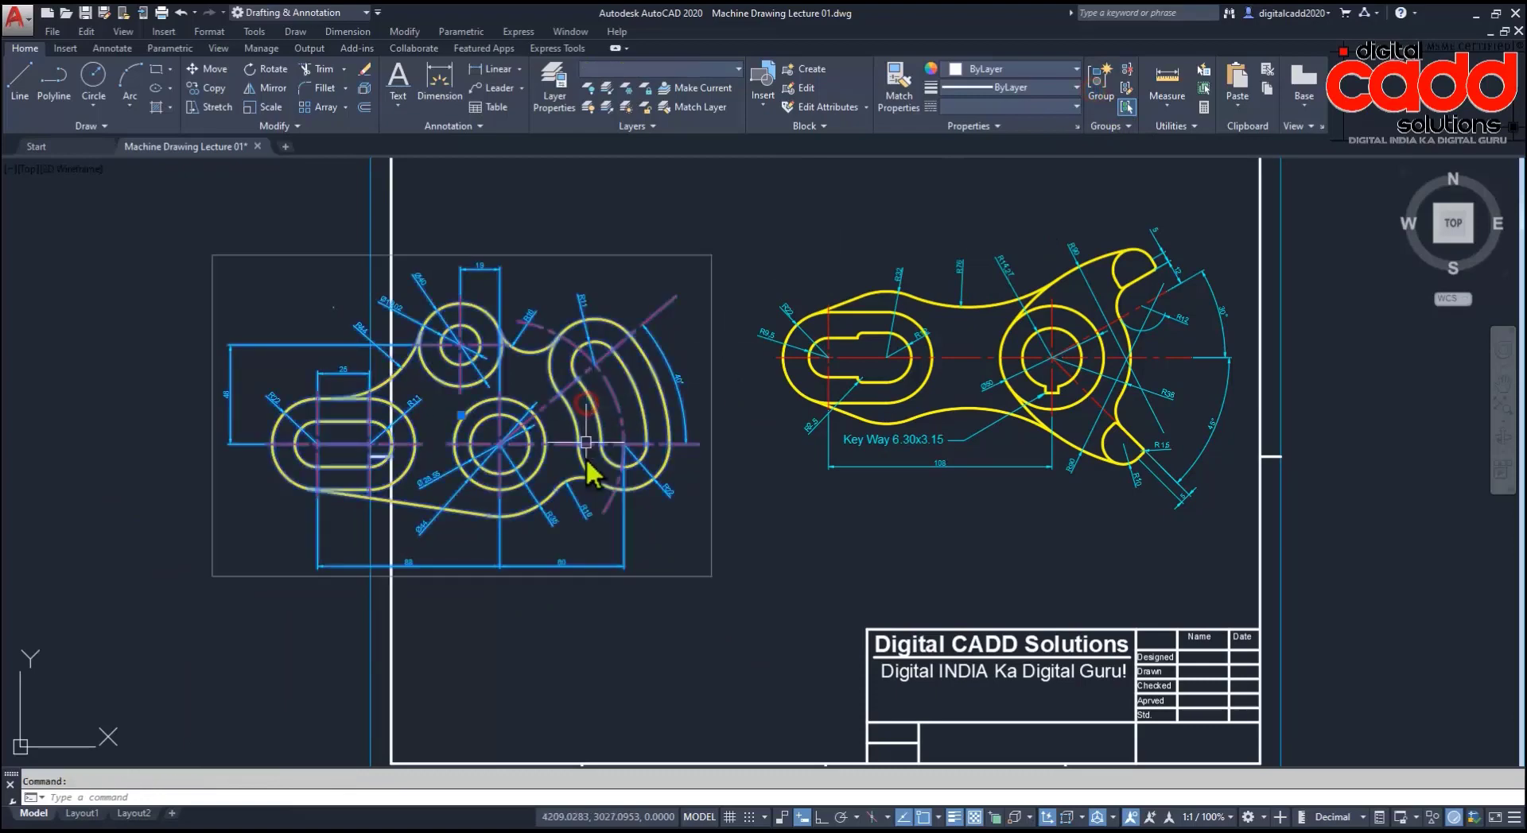
Step: Move the left part to a new position, then start a second move and cancel it
{"action": "type", "text": "m"}
{"action": "key", "text": "Return"}
{"action": "left_click", "coordinate": [665, 656]}
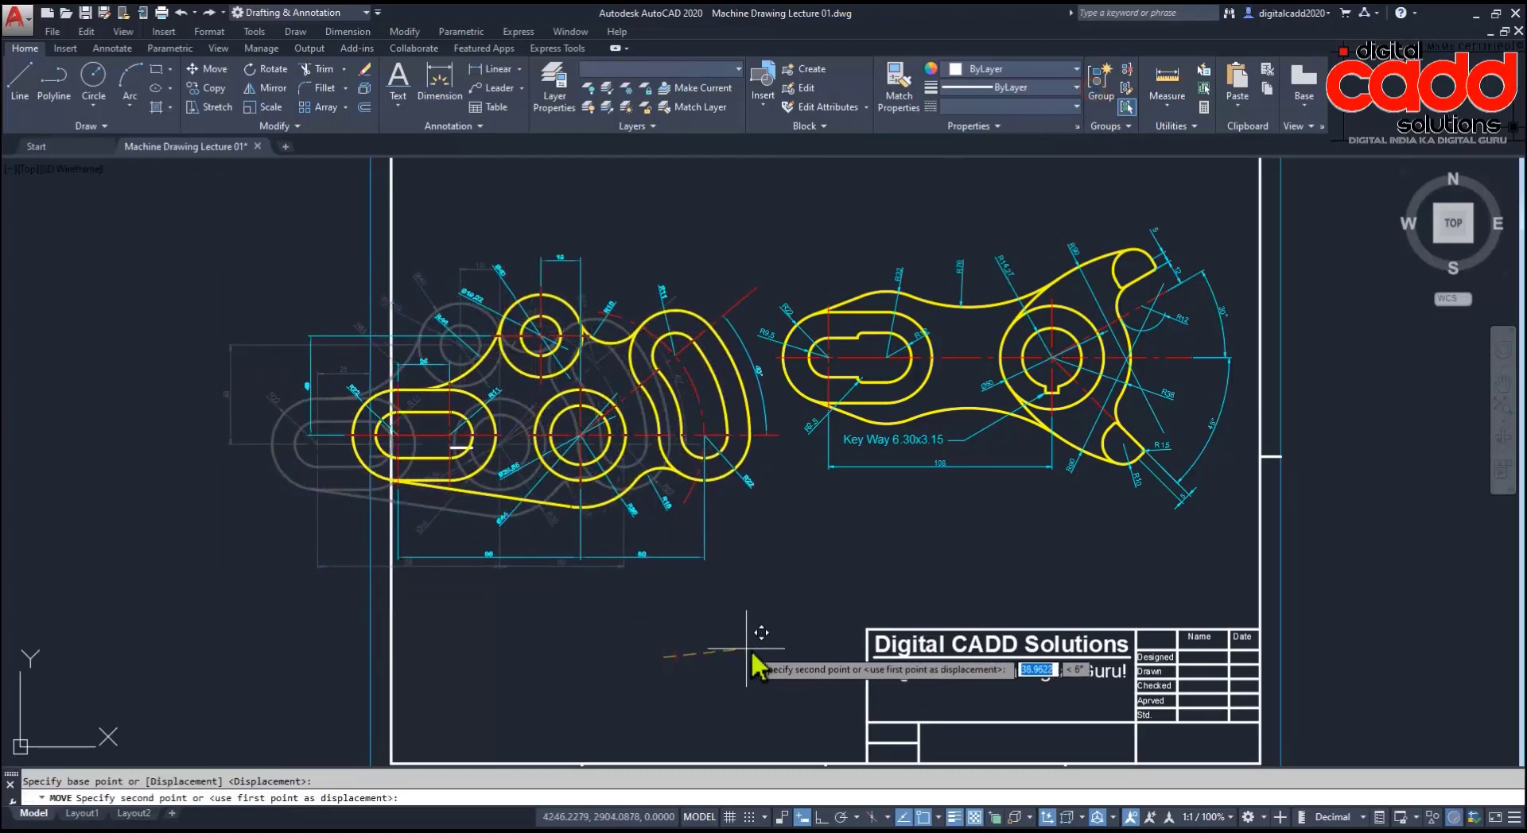
{"action": "left_click", "coordinate": [768, 649]}
{"action": "key", "text": "Return"}
{"action": "left_click", "coordinate": [707, 477]}
{"action": "key", "text": "Return"}
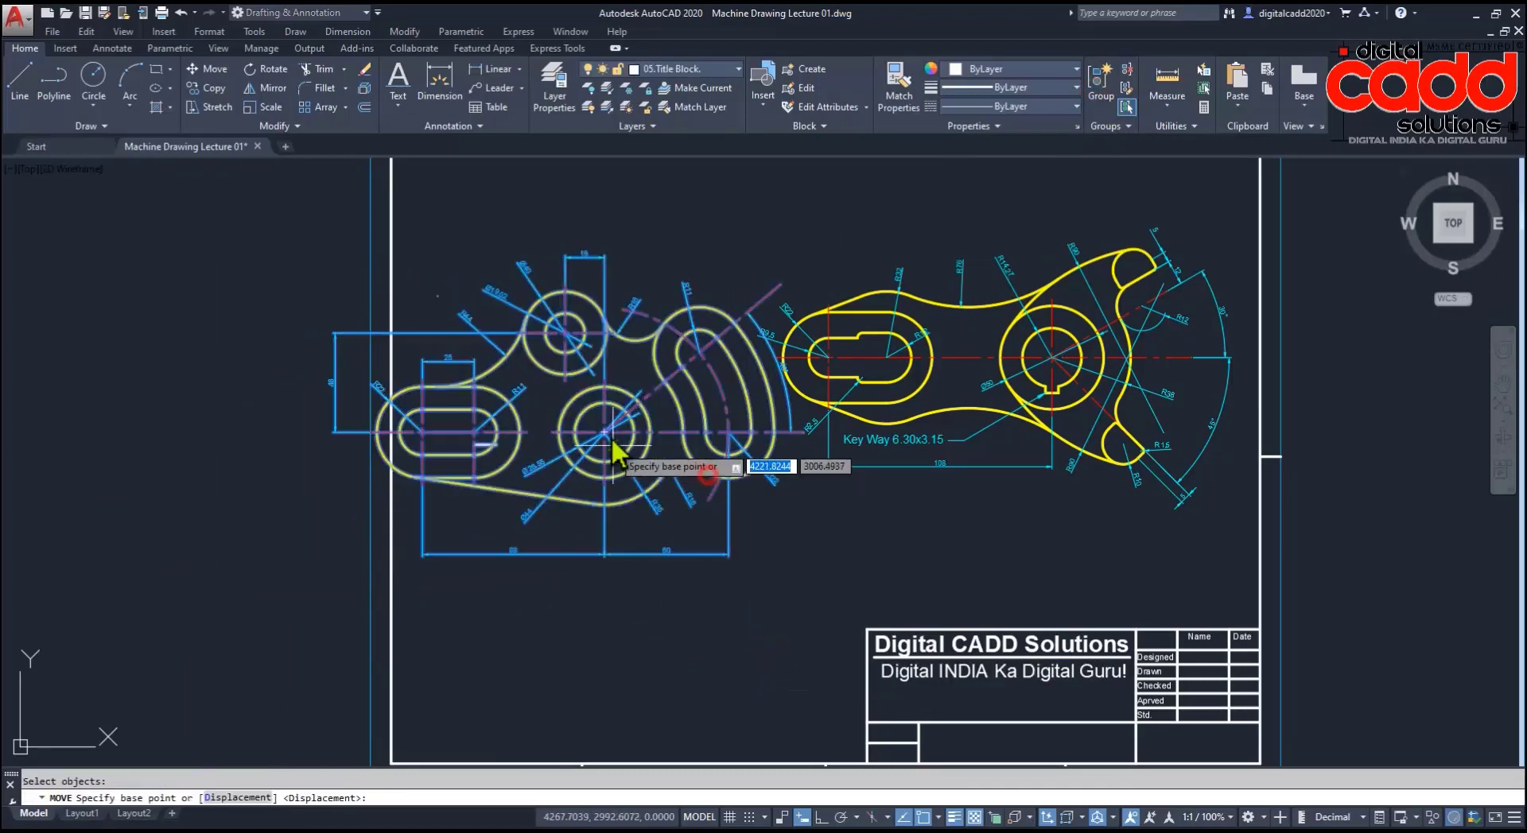
{"action": "left_click", "coordinate": [610, 442]}
{"action": "key", "text": "Escape"}
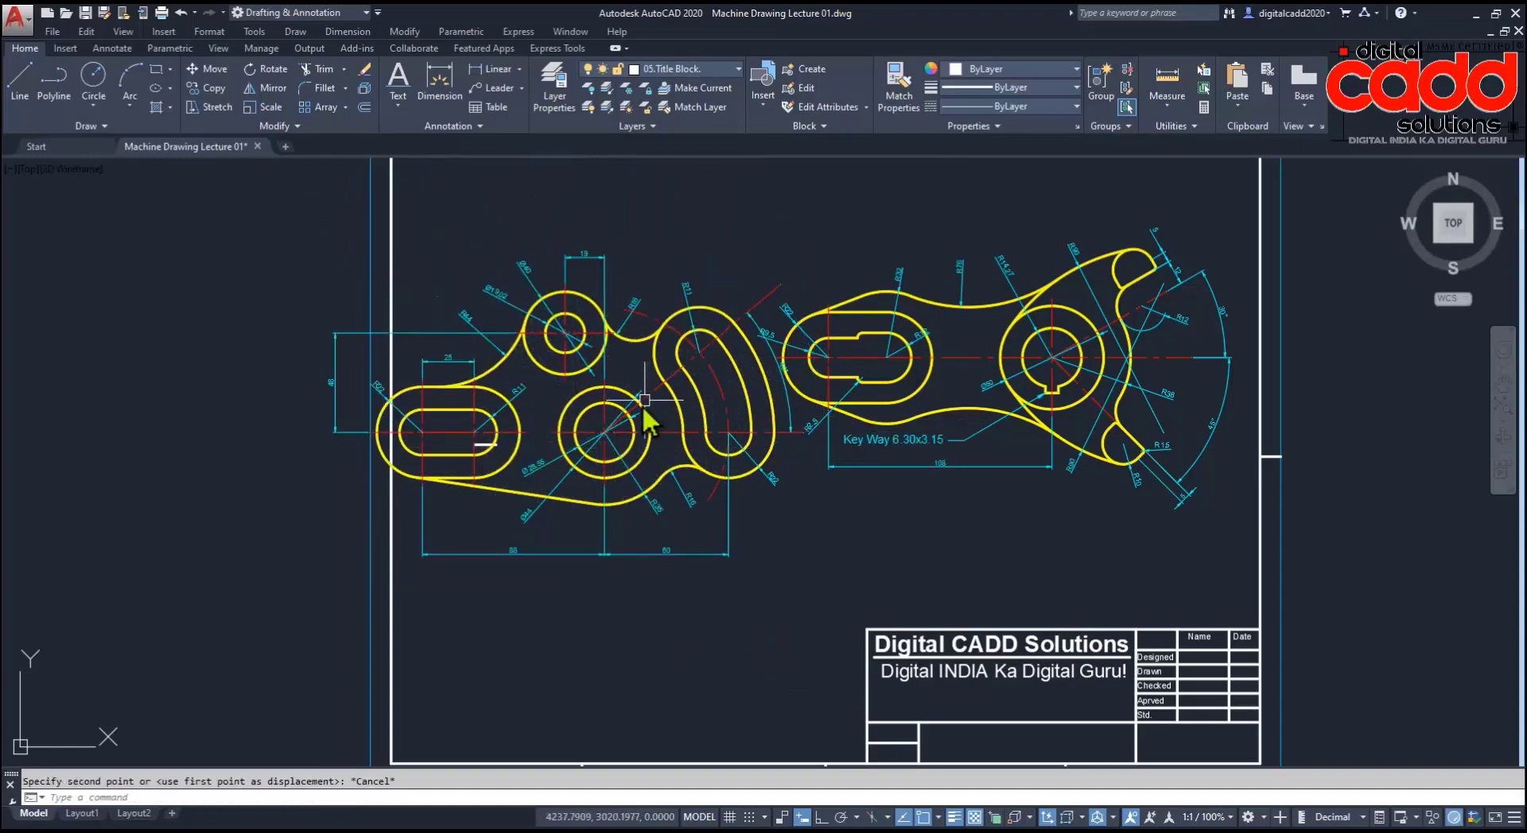
Step: Try rotating the left part about its circle centre, cancel, and undo the earlier move
{"action": "left_click", "coordinate": [643, 404]}
{"action": "left_click", "coordinate": [266, 69]}
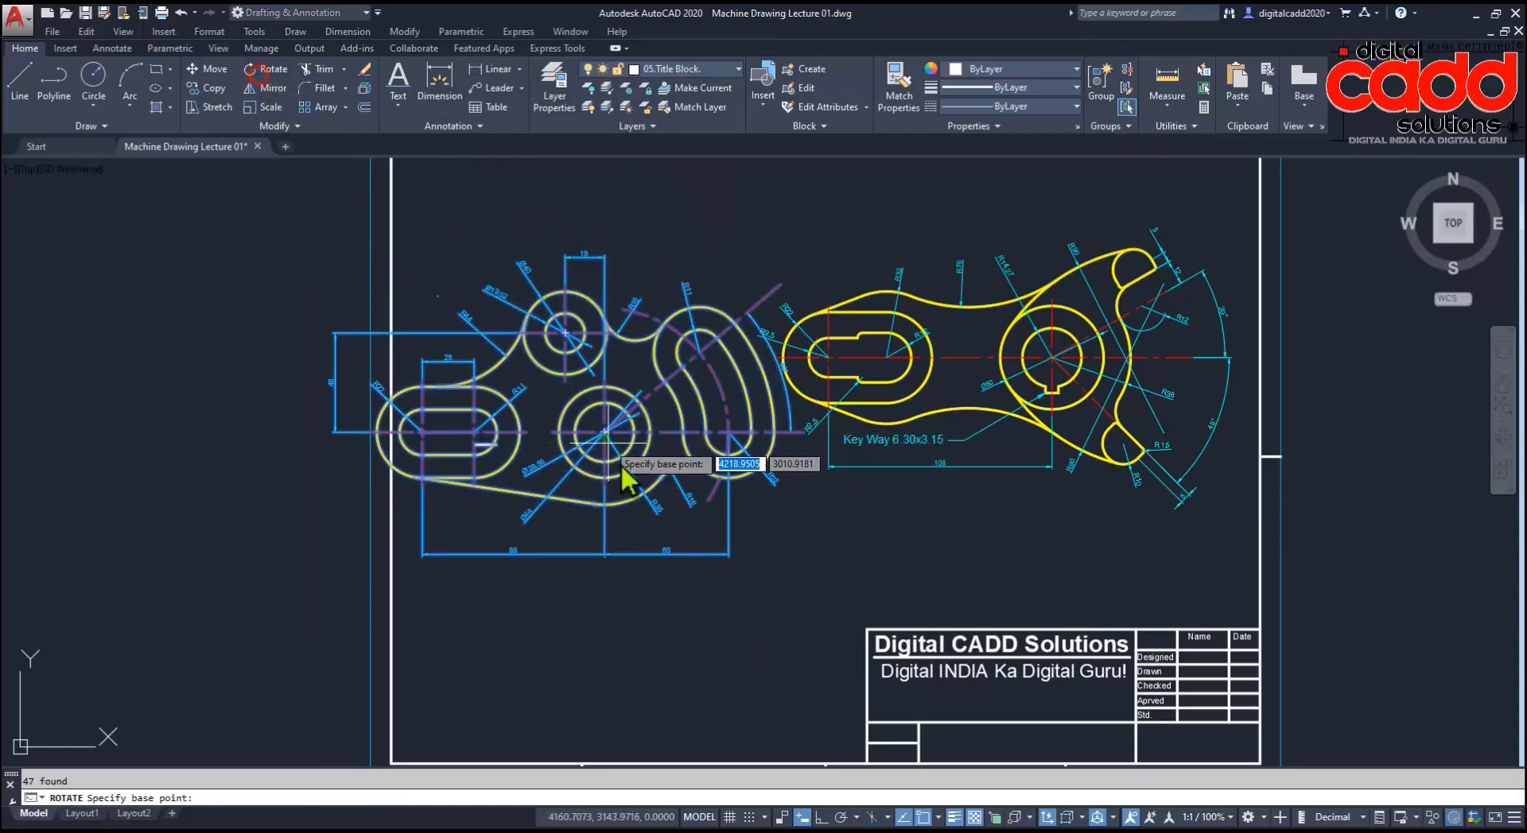
{"action": "left_click", "coordinate": [605, 432]}
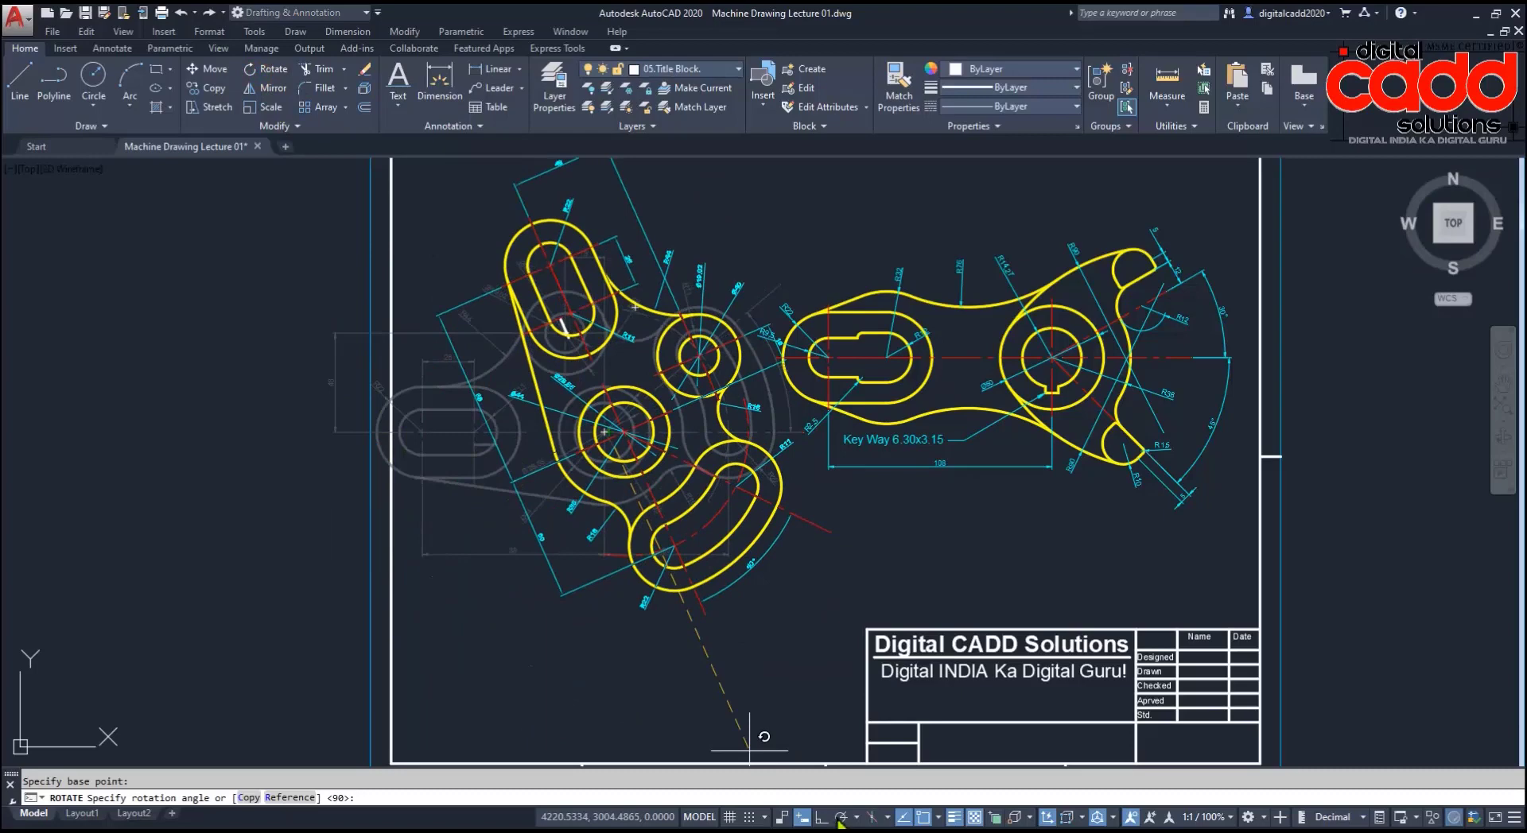
{"action": "key", "text": "F8"}
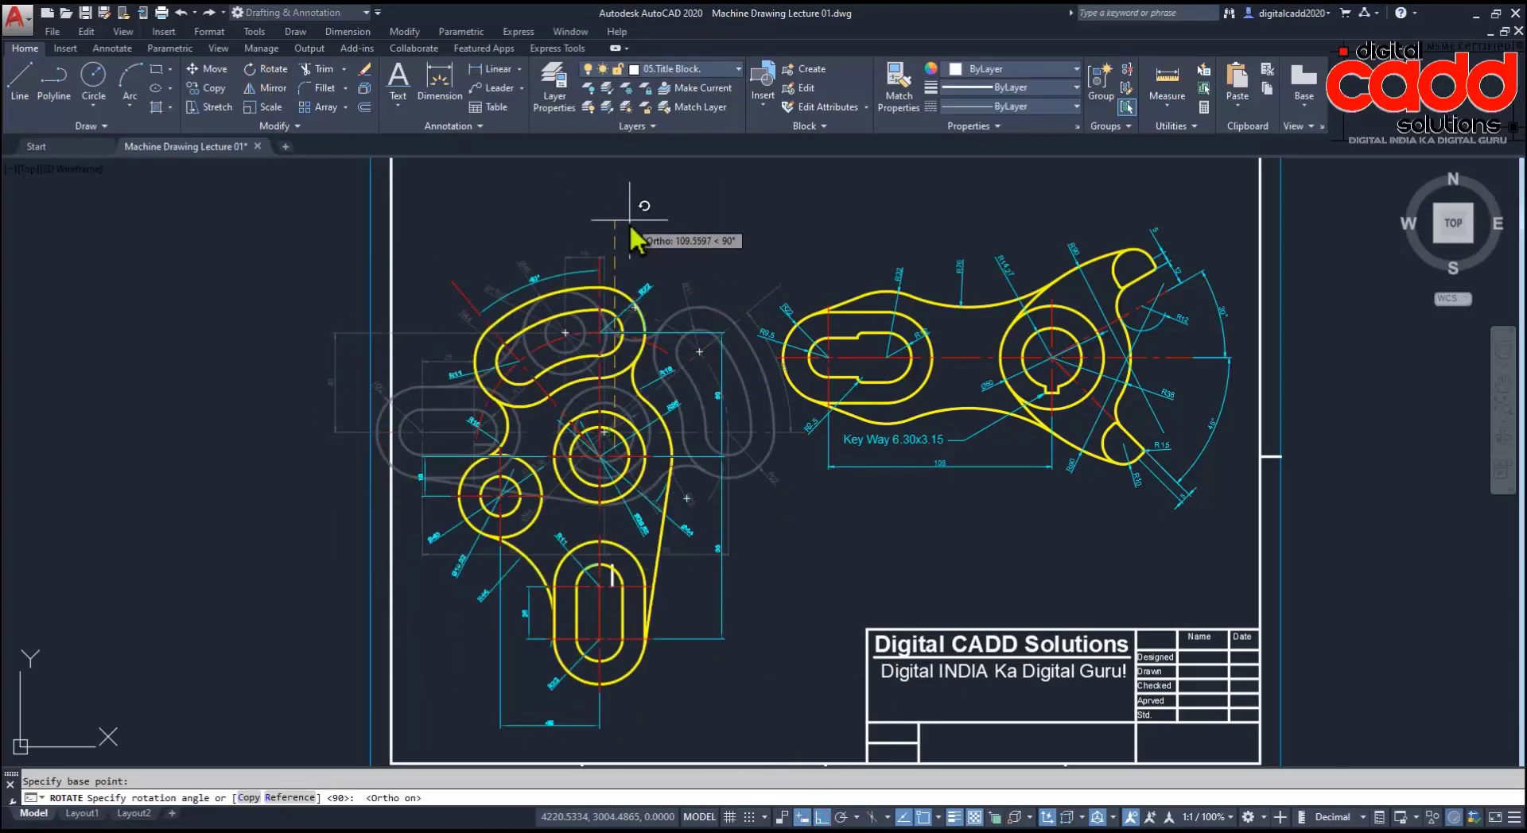
{"action": "key", "text": "Escape"}
{"action": "scroll", "coordinate": [612, 407], "scroll_direction": "down", "scroll_amount": 2}
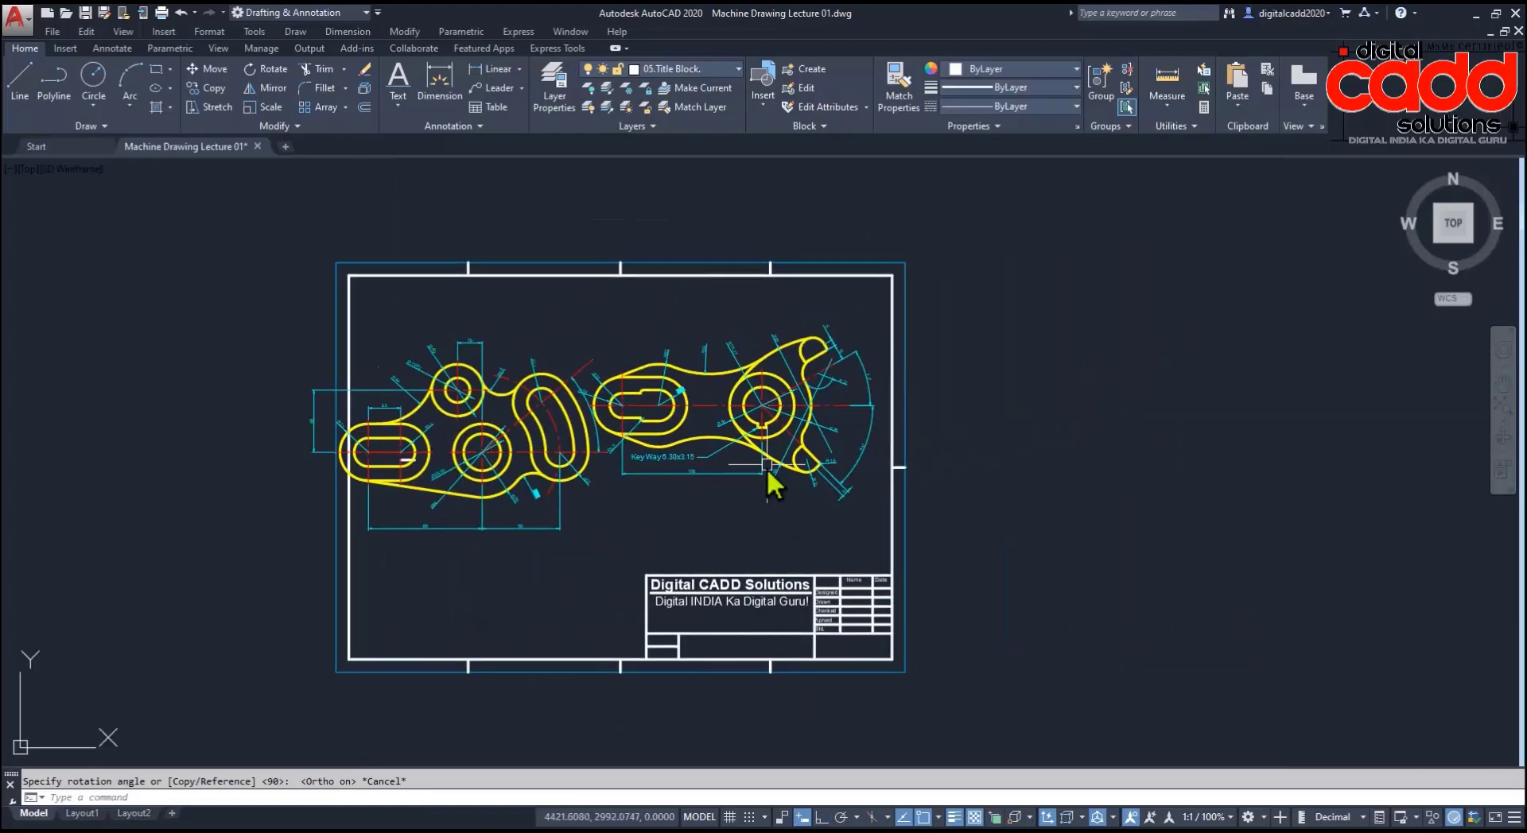
{"action": "scroll", "coordinate": [620, 436], "scroll_direction": "up", "scroll_amount": 2}
{"action": "scroll", "coordinate": [622, 436], "scroll_direction": "down", "scroll_amount": 2}
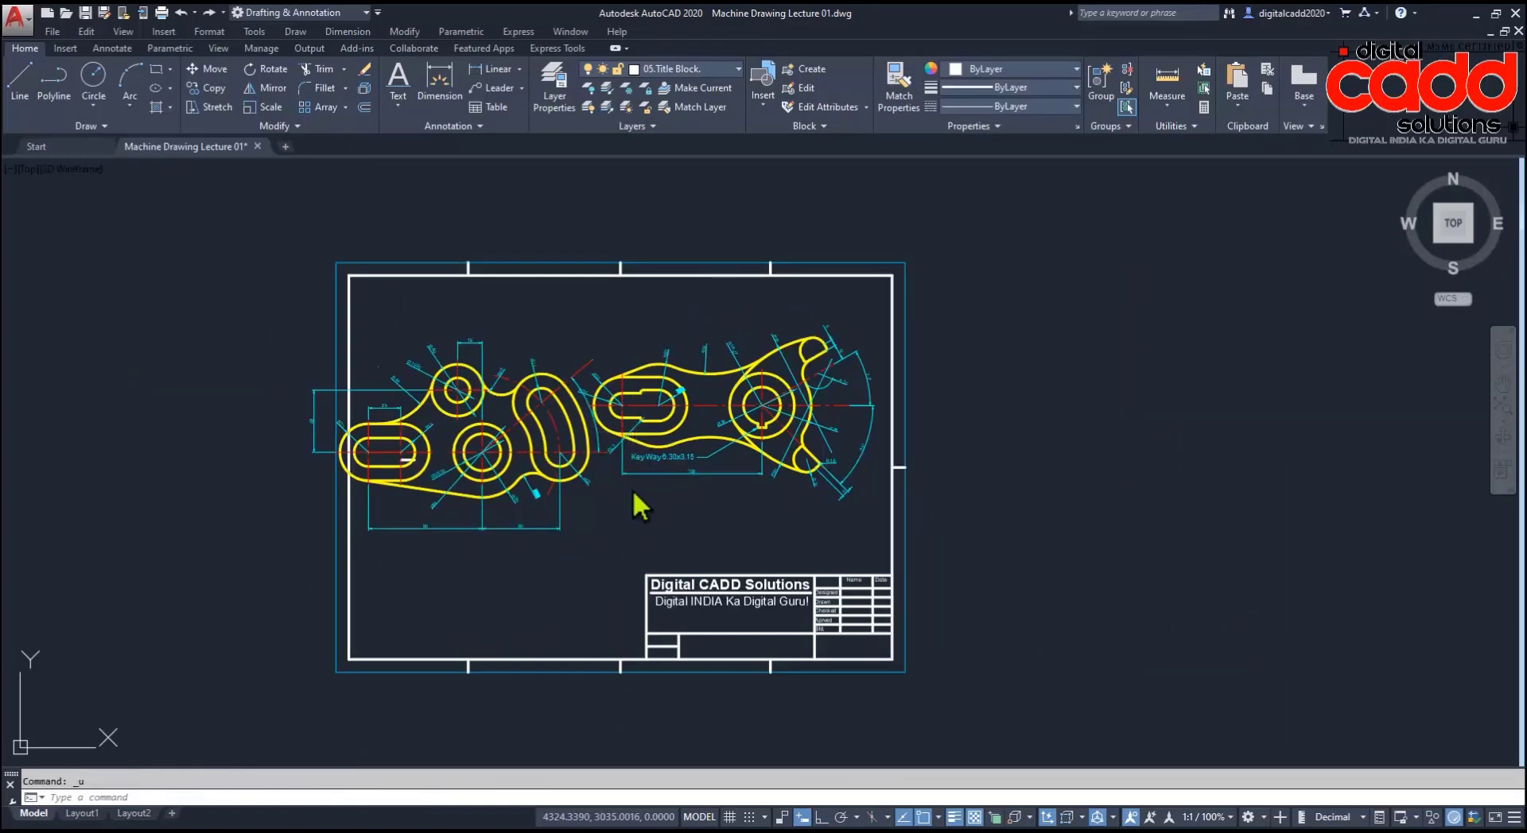
{"action": "scroll", "coordinate": [638, 503], "scroll_direction": "up", "scroll_amount": 2}
{"action": "key", "text": "ctrl+z"}
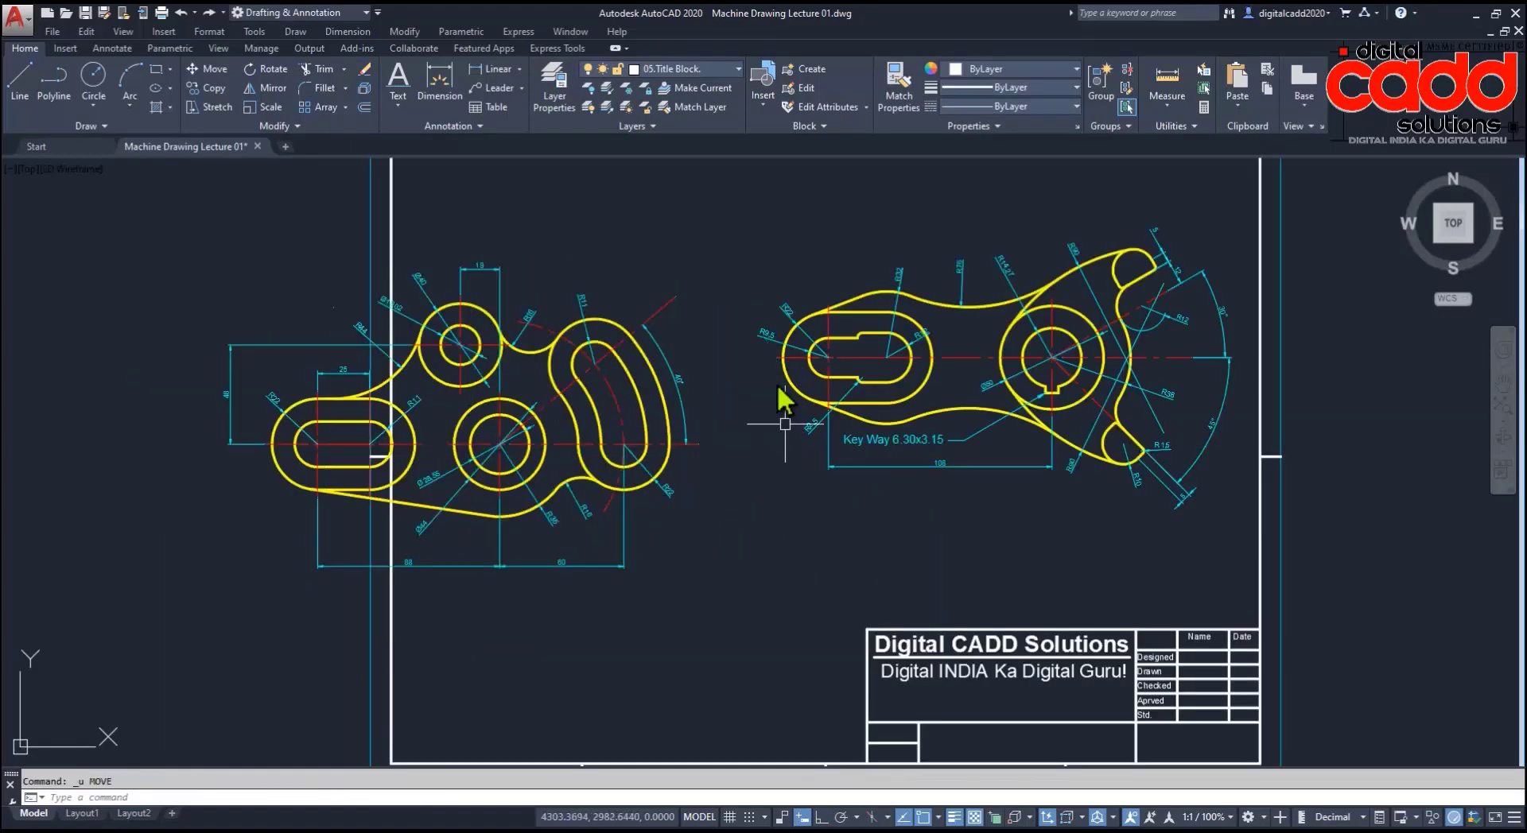
Step: Group the right part's objects and move it higher up on the sheet
{"action": "left_click", "coordinate": [740, 215]}
{"action": "left_click", "coordinate": [1344, 573]}
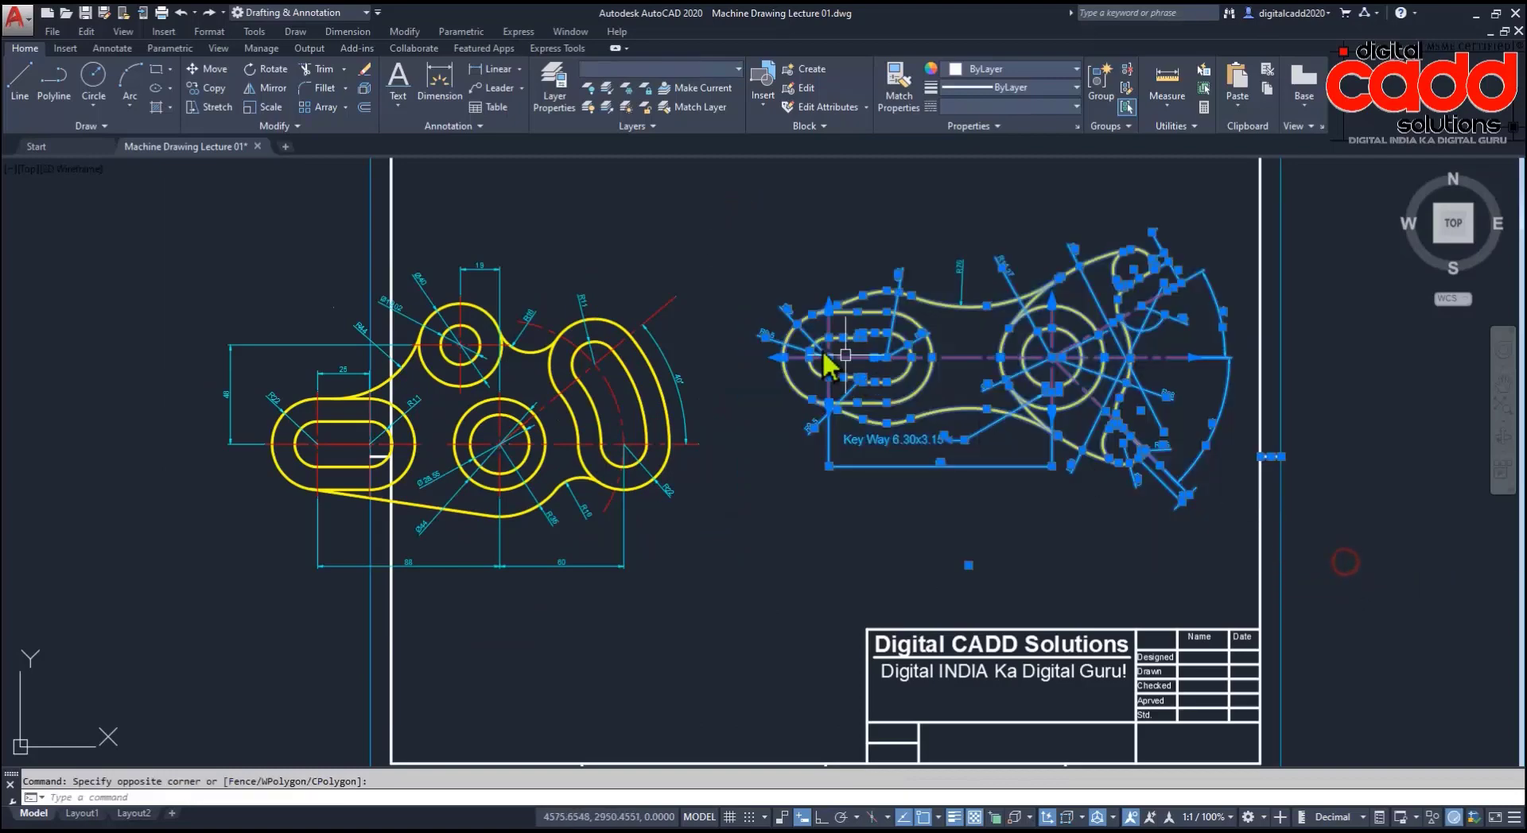
{"action": "middle_click_drag", "start_coordinate": [829, 441], "coordinate": [746, 469]}
{"action": "left_click", "coordinate": [1101, 77]}
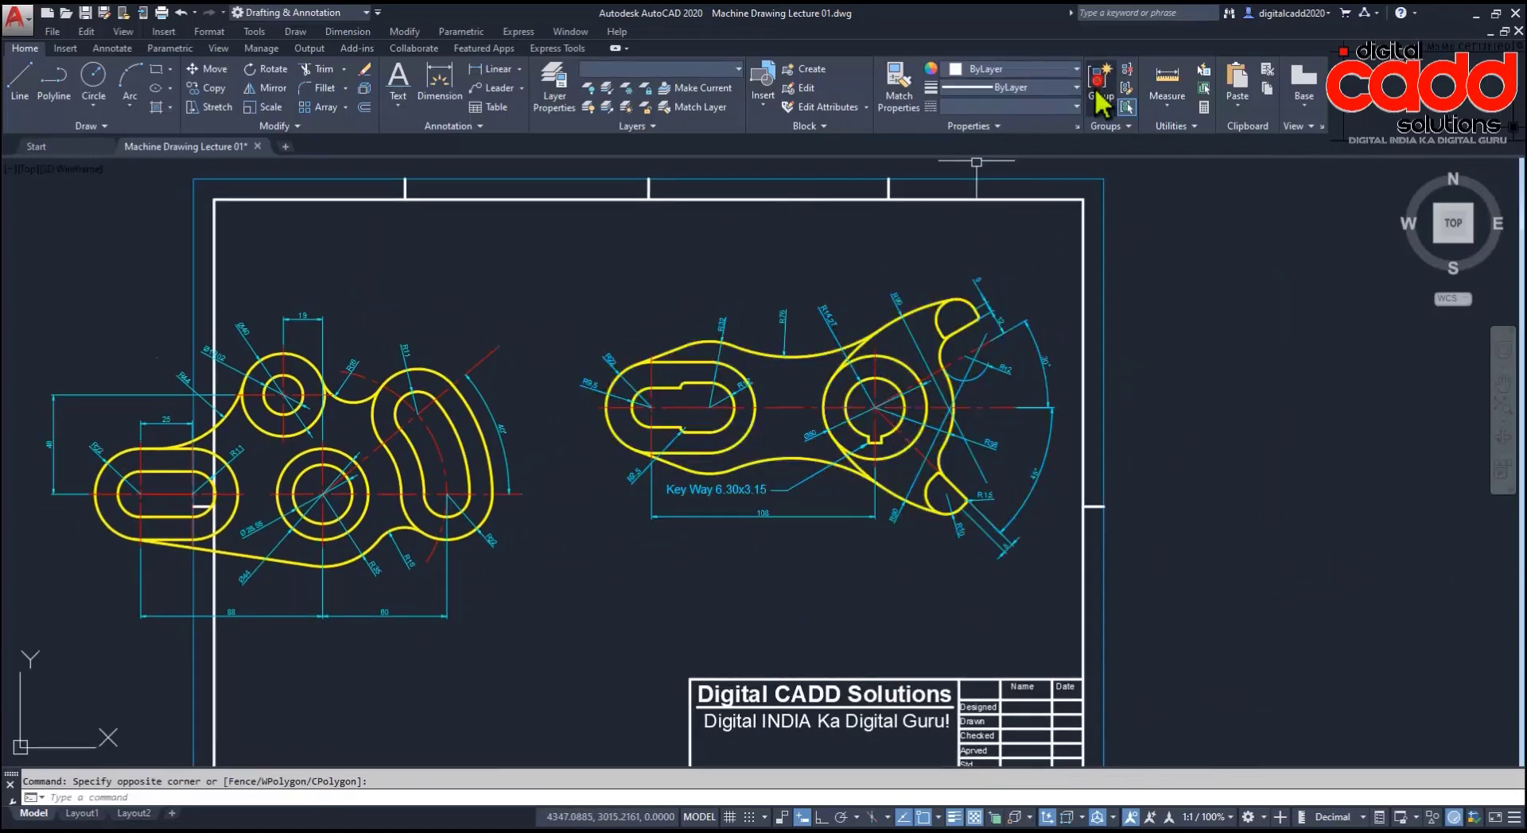
{"action": "left_click", "coordinate": [918, 360]}
{"action": "key", "text": "Return"}
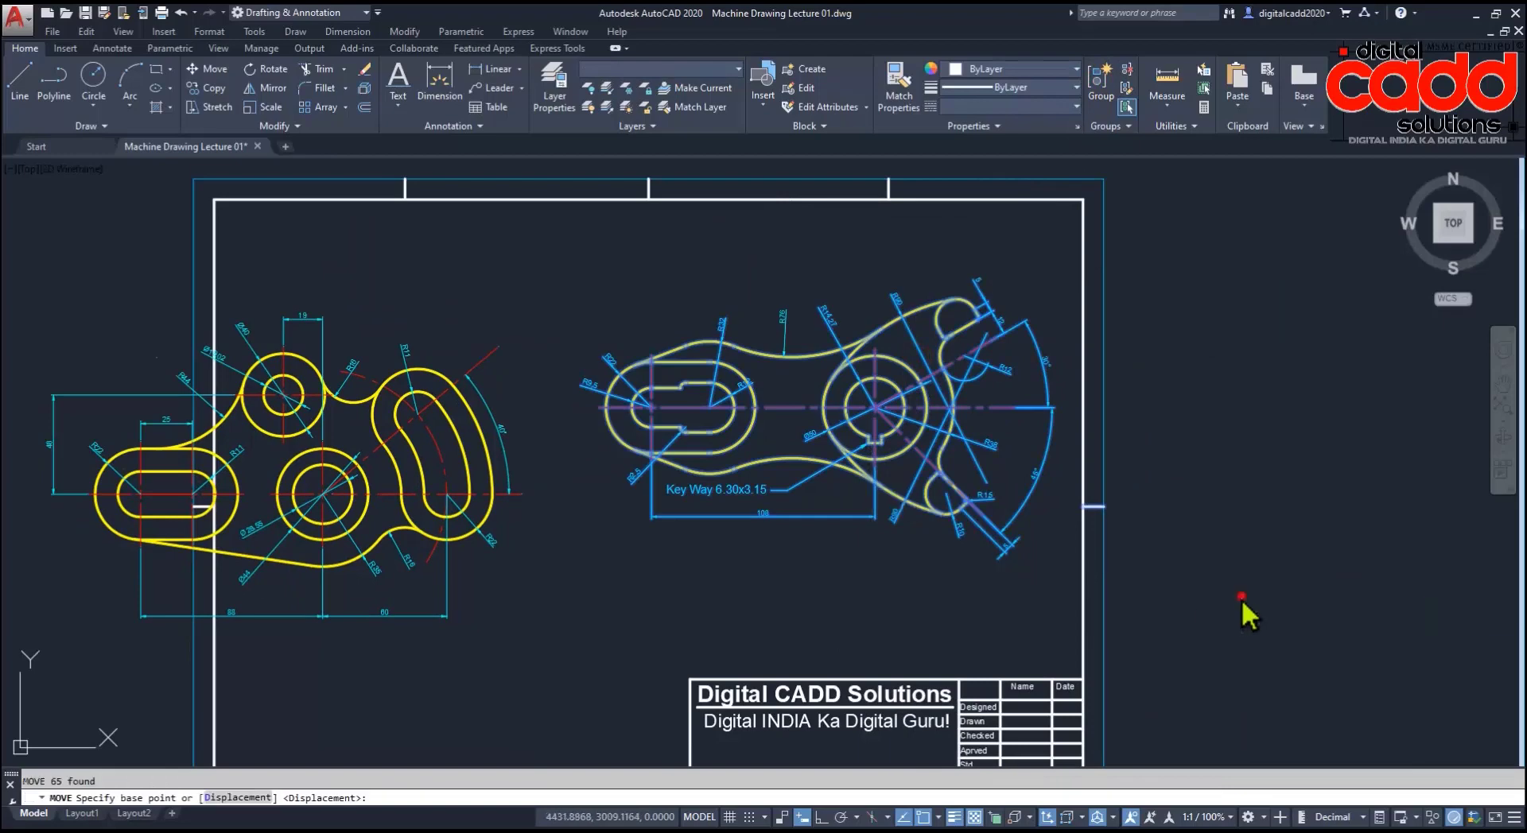
{"action": "left_click", "coordinate": [1243, 599]}
{"action": "left_click", "coordinate": [1252, 527]}
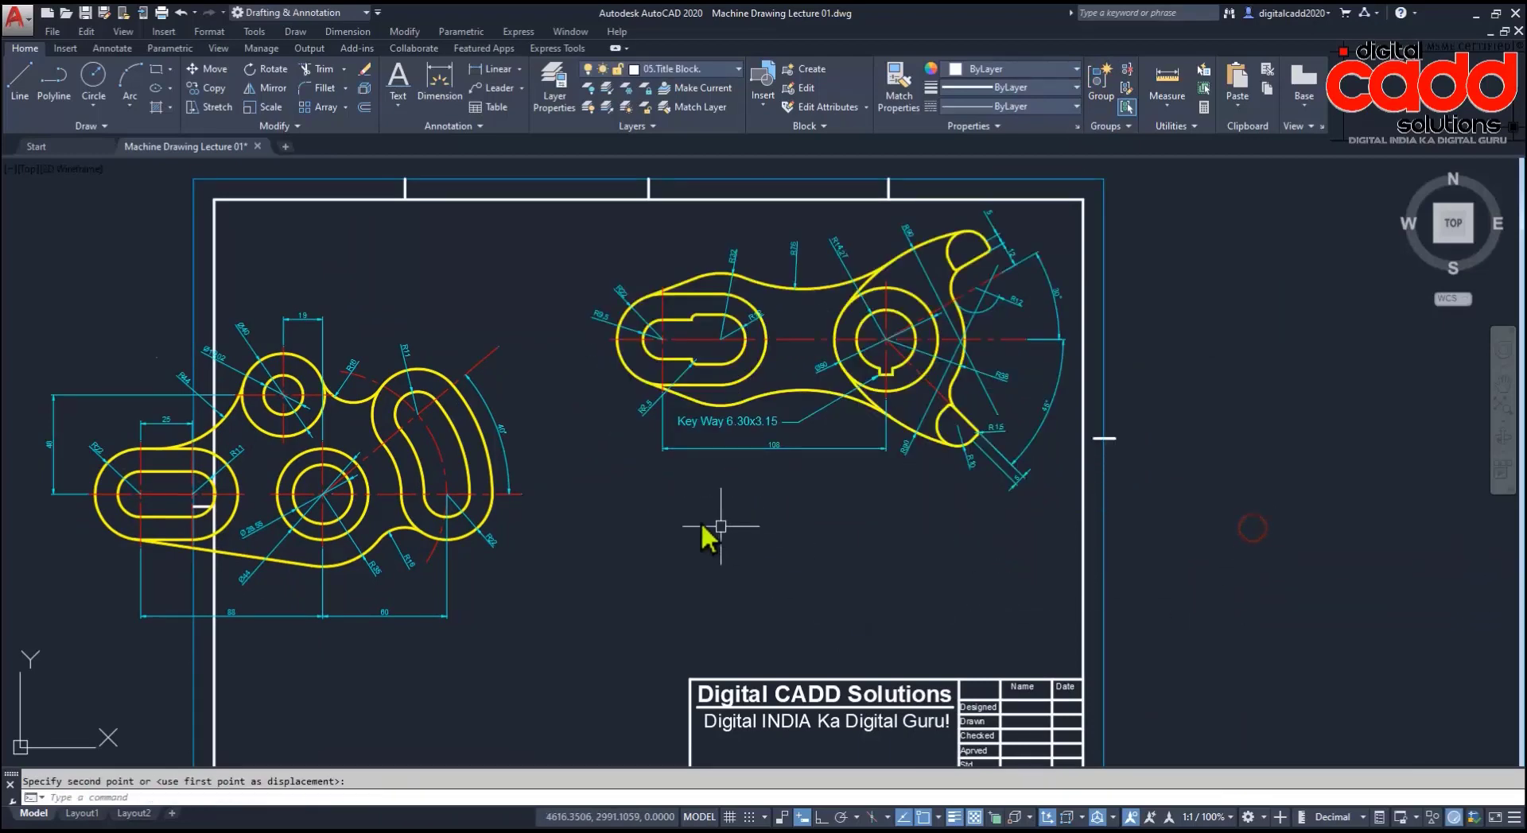
Step: Move the grouped left part into the sheet's lower left, framing both parts and title block
{"action": "left_click", "coordinate": [460, 385]}
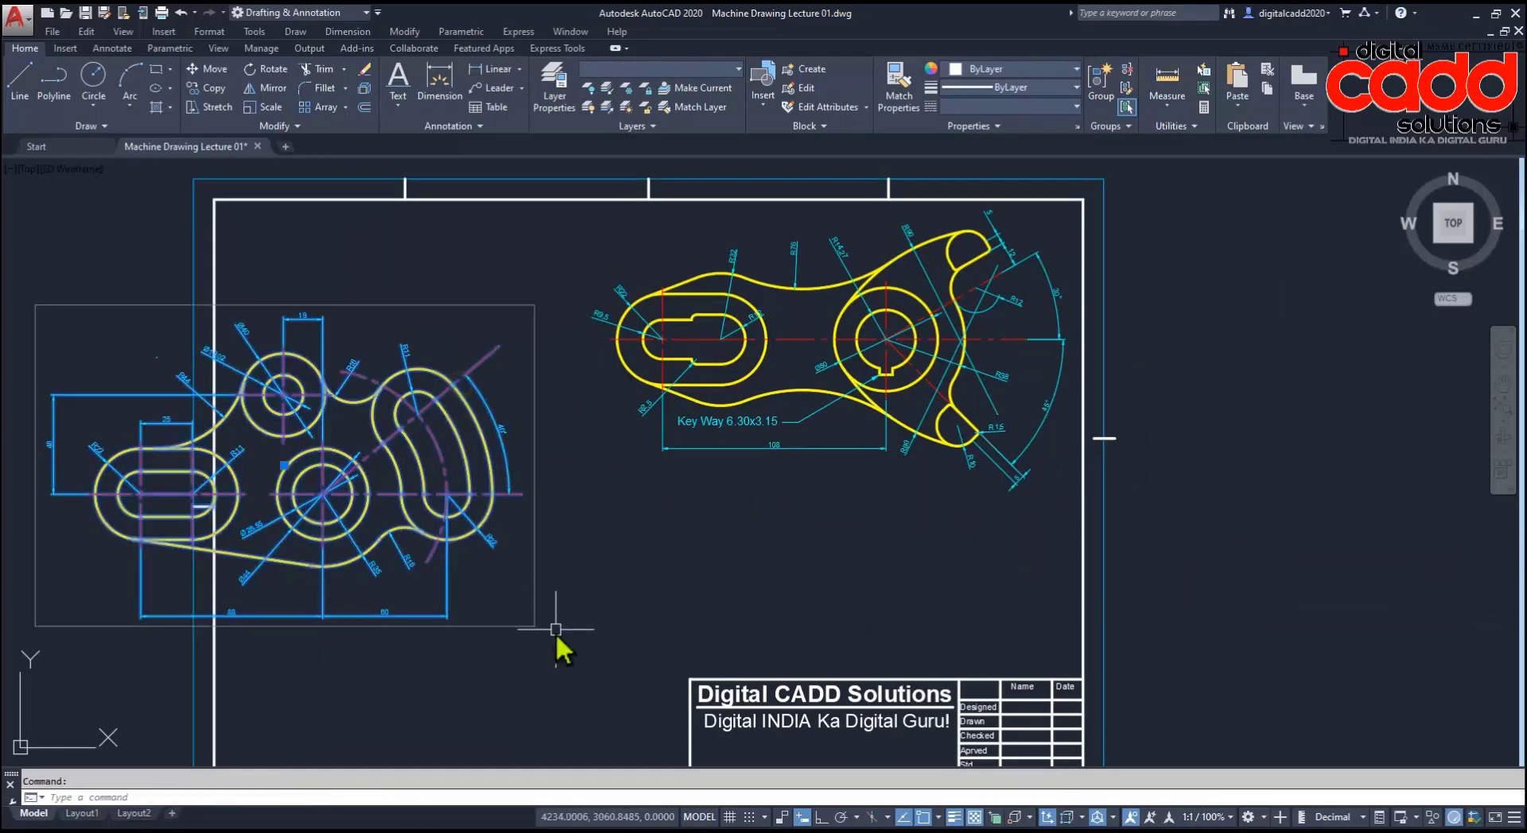
{"action": "key", "text": "Return"}
{"action": "left_click", "coordinate": [556, 665]}
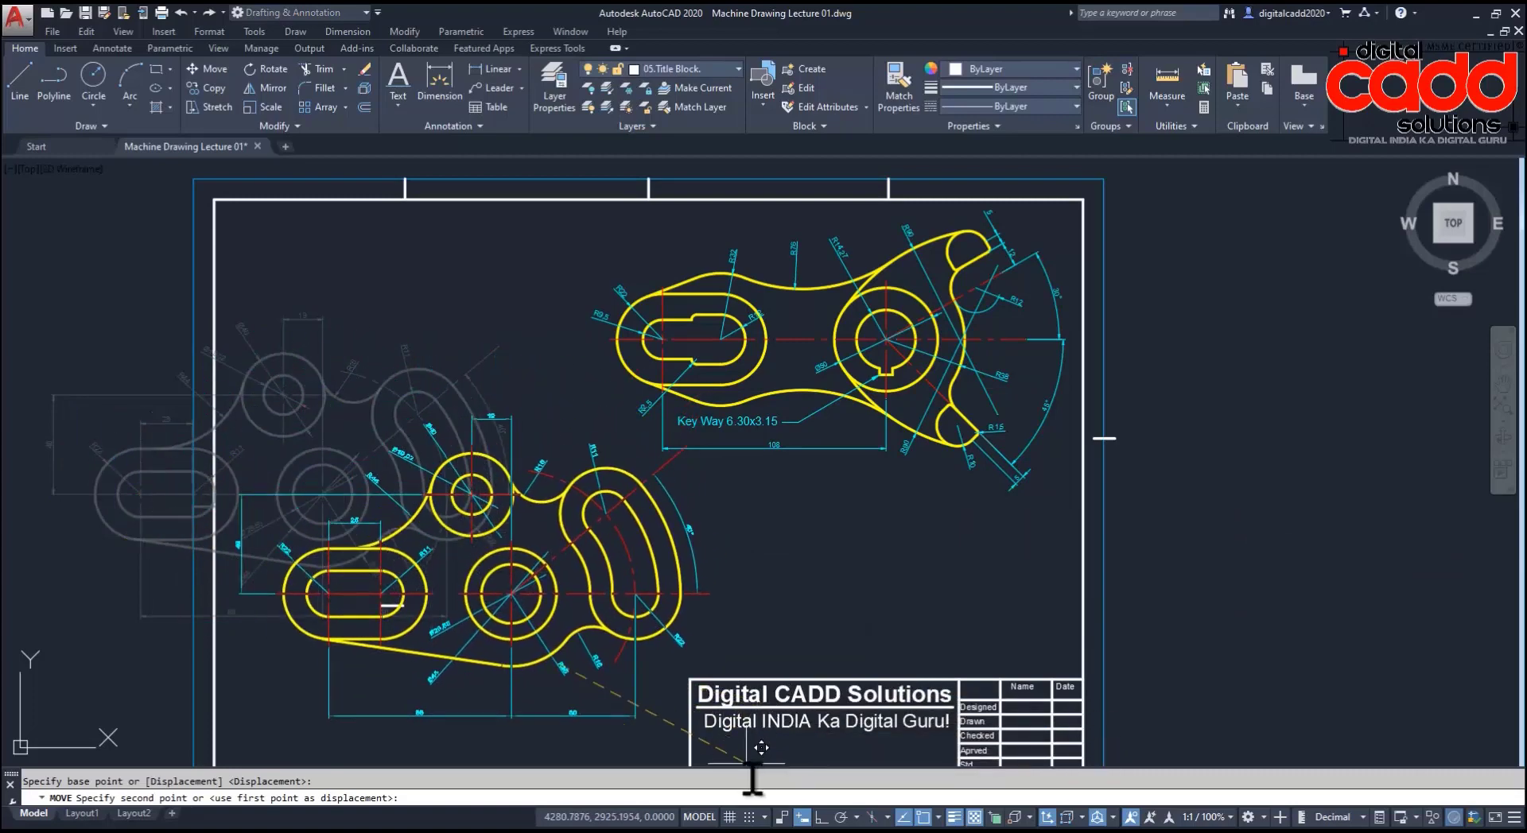
{"action": "middle_click_drag", "start_coordinate": [761, 747], "coordinate": [824, 659]}
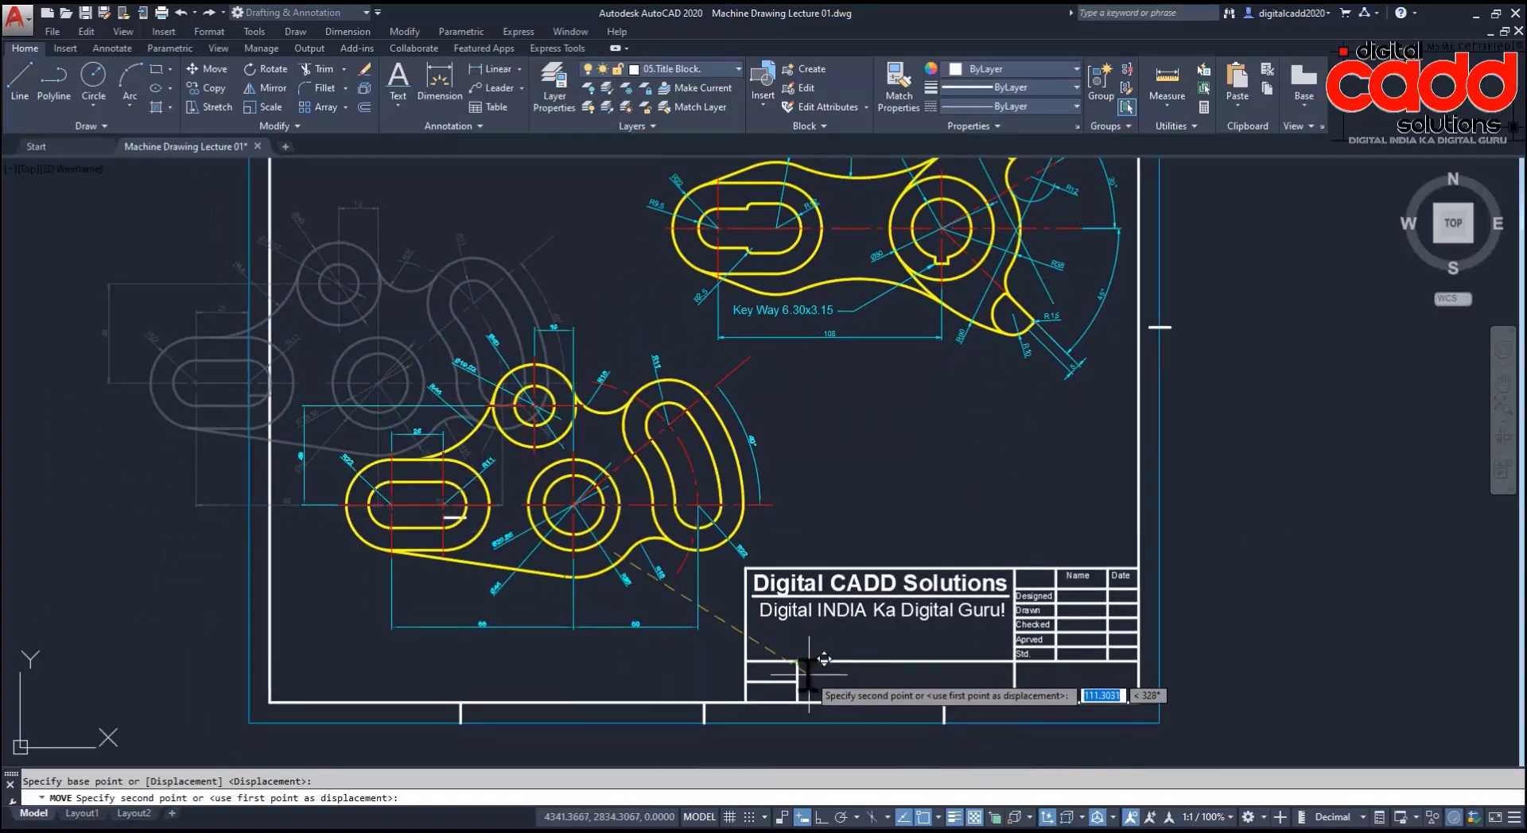
{"action": "left_click", "coordinate": [824, 659]}
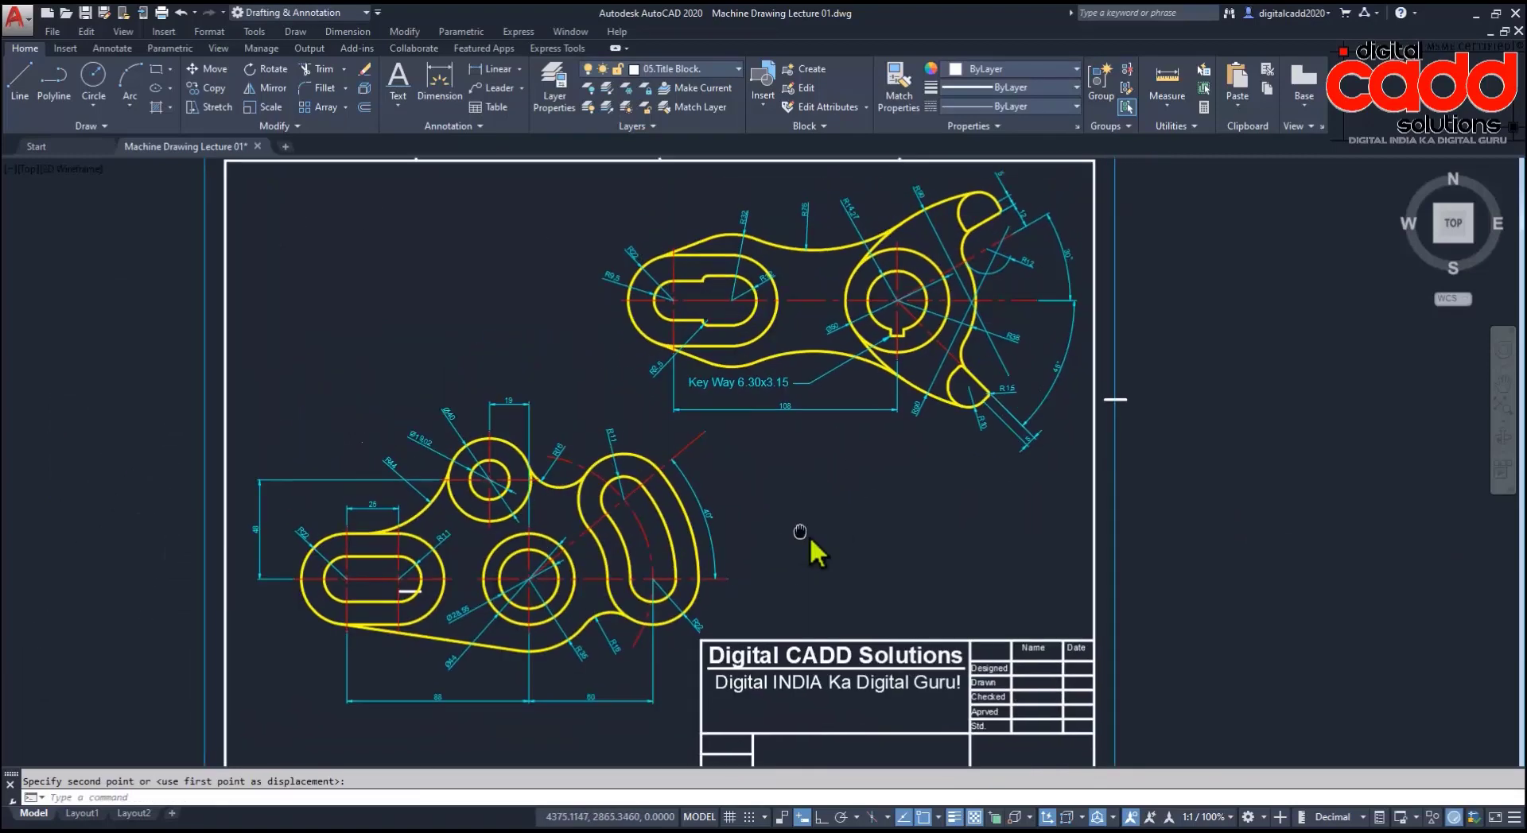
{"action": "middle_click_drag", "start_coordinate": [812, 539], "coordinate": [869, 519]}
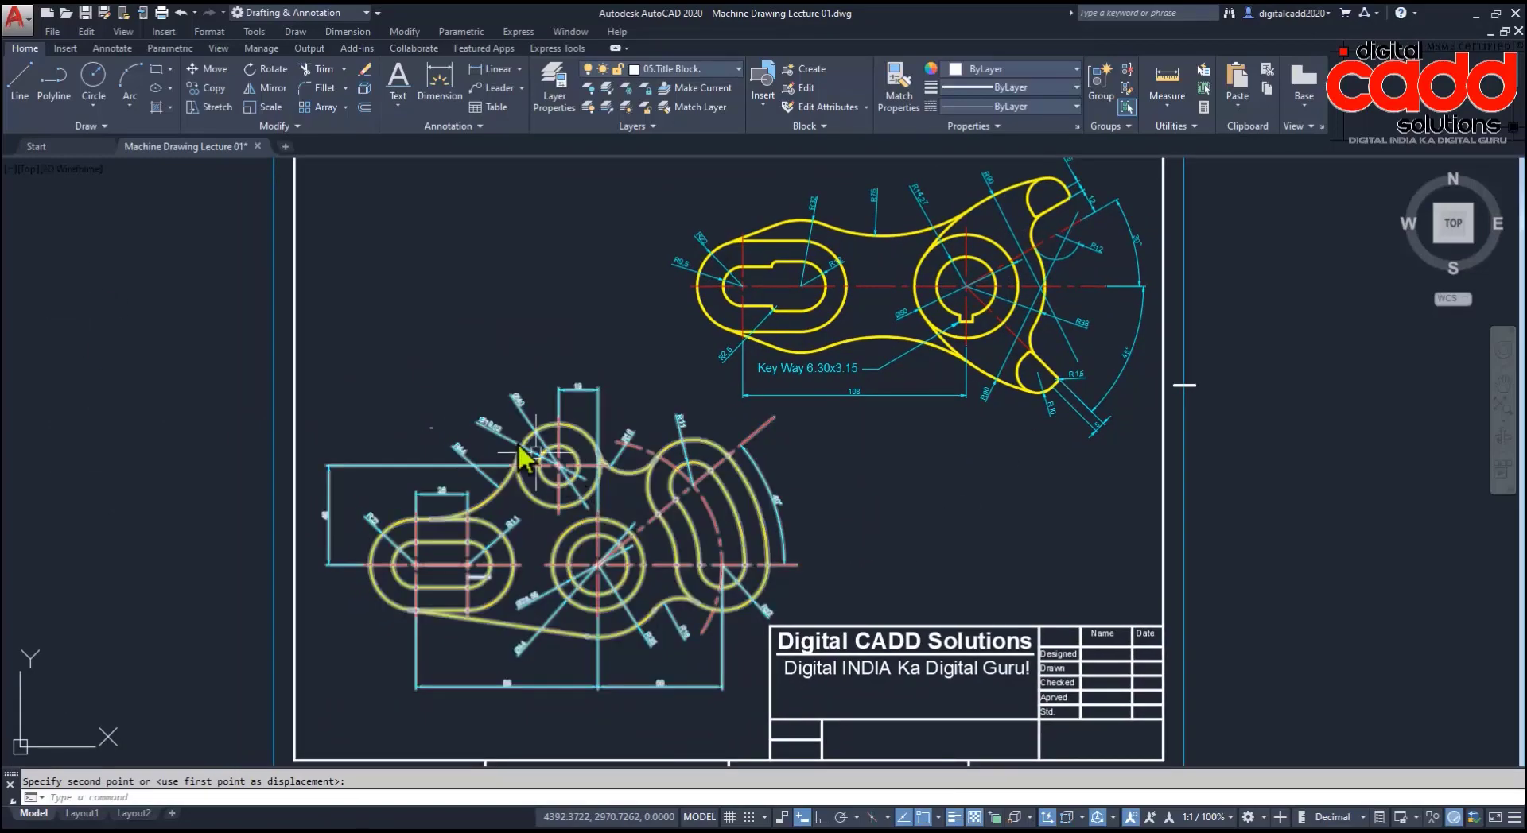
{"action": "scroll", "coordinate": [513, 437], "scroll_direction": "up", "scroll_amount": 2}
{"action": "scroll", "coordinate": [510, 429], "scroll_direction": "up", "scroll_amount": 4}
{"action": "scroll", "coordinate": [592, 402], "scroll_direction": "down", "scroll_amount": 4}
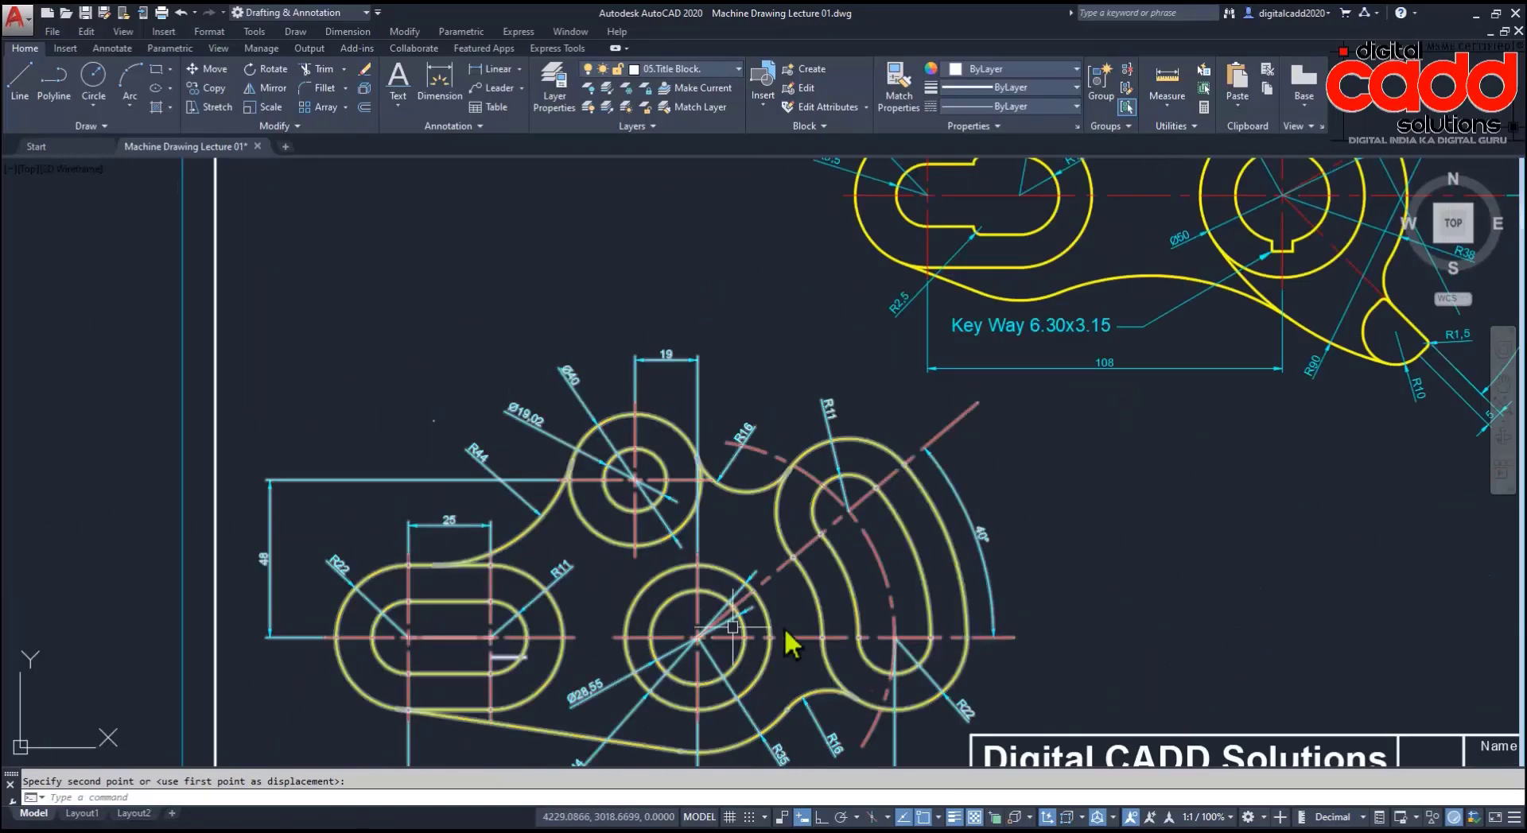
{"action": "middle_click_drag", "start_coordinate": [990, 472], "coordinate": [719, 465]}
{"action": "middle_click_drag", "start_coordinate": [875, 541], "coordinate": [804, 704]}
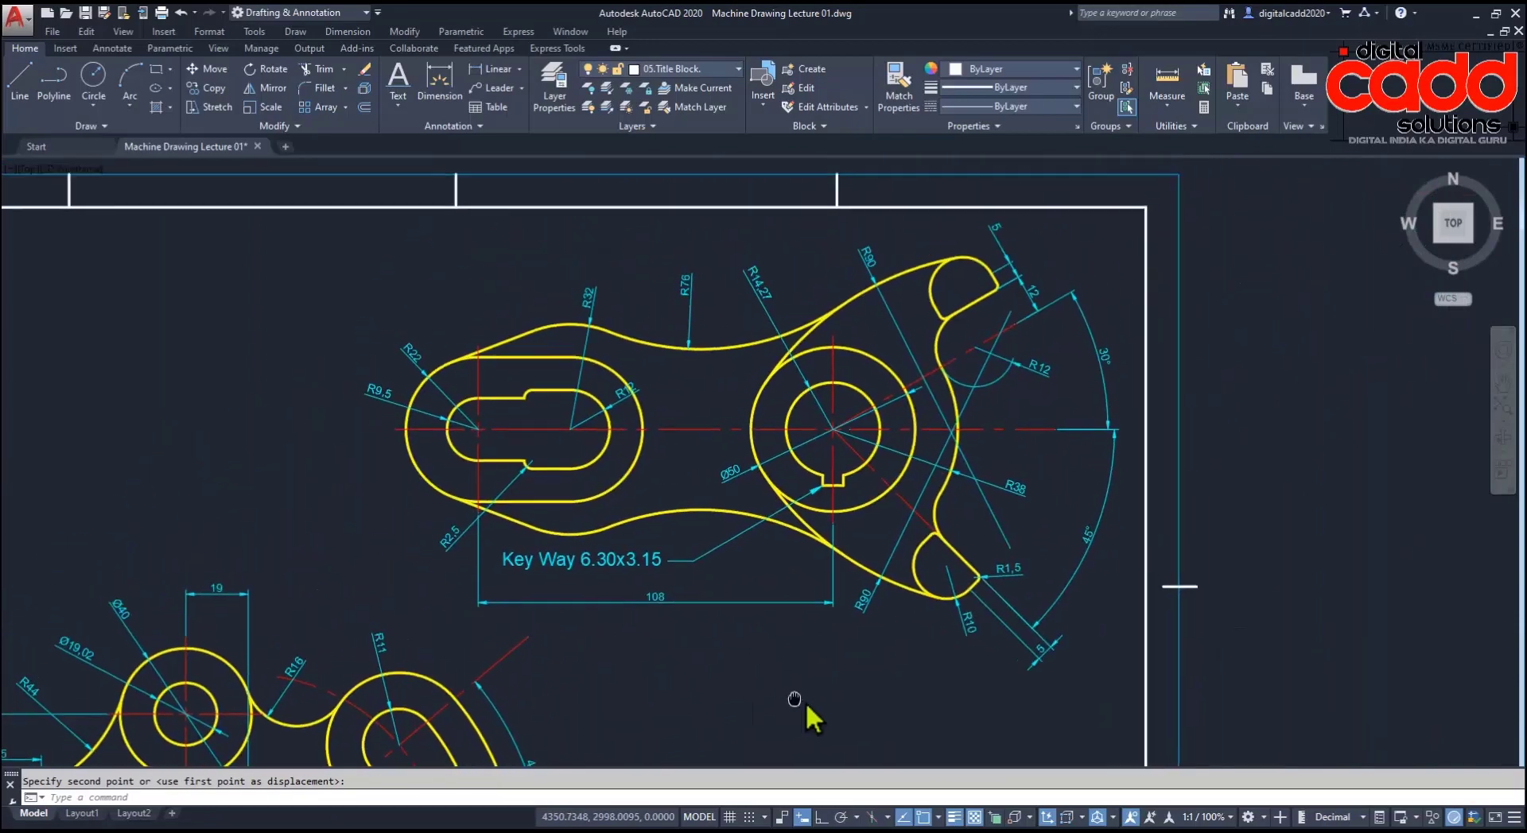
{"action": "middle_click_drag", "start_coordinate": [700, 549], "coordinate": [716, 487]}
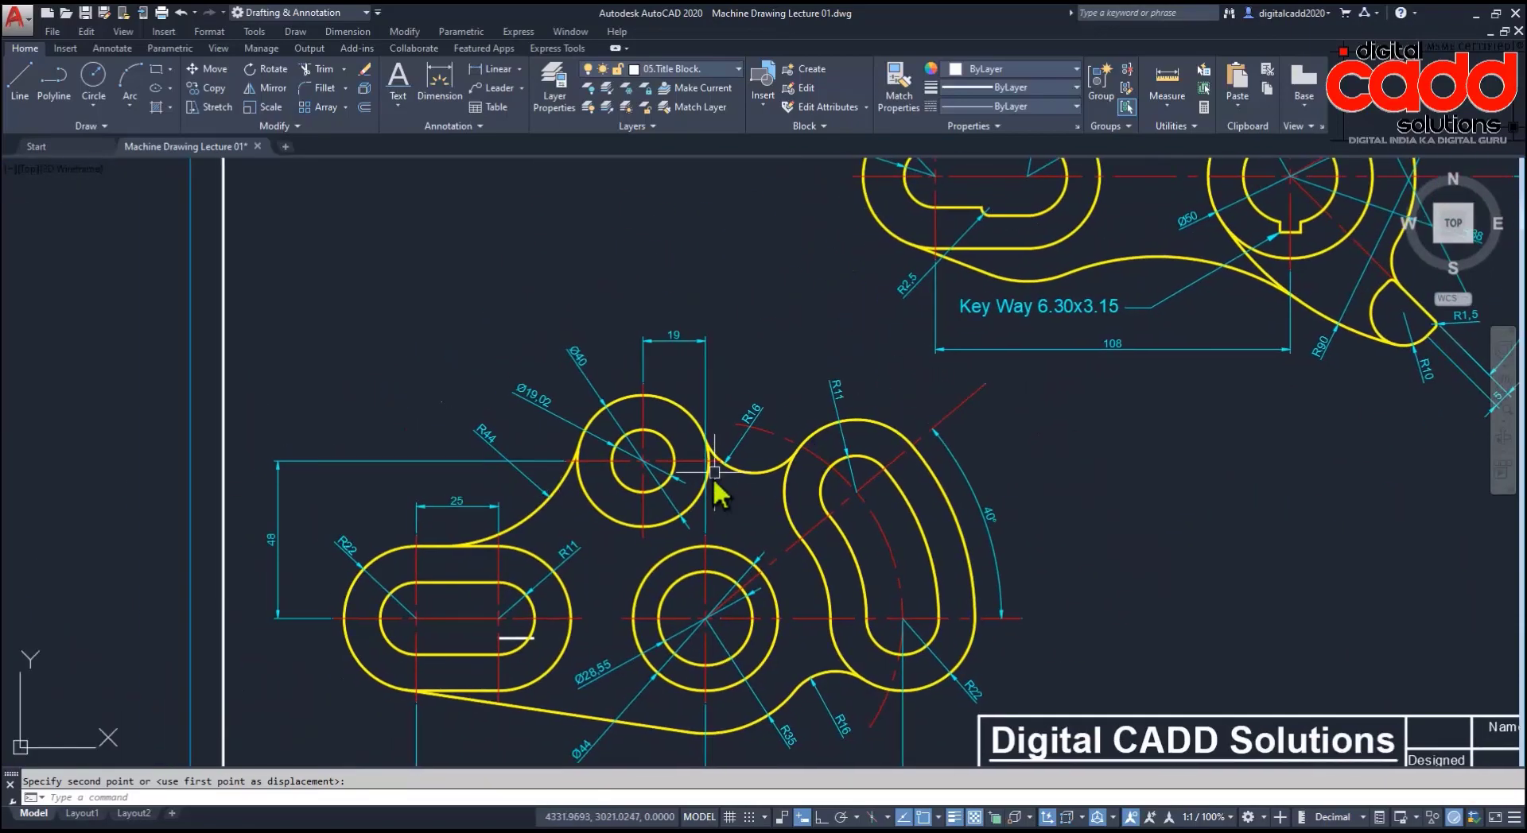
{"action": "scroll", "coordinate": [713, 469], "scroll_direction": "down", "scroll_amount": 3}
{"action": "middle_click_drag", "start_coordinate": [591, 556], "coordinate": [708, 490]}
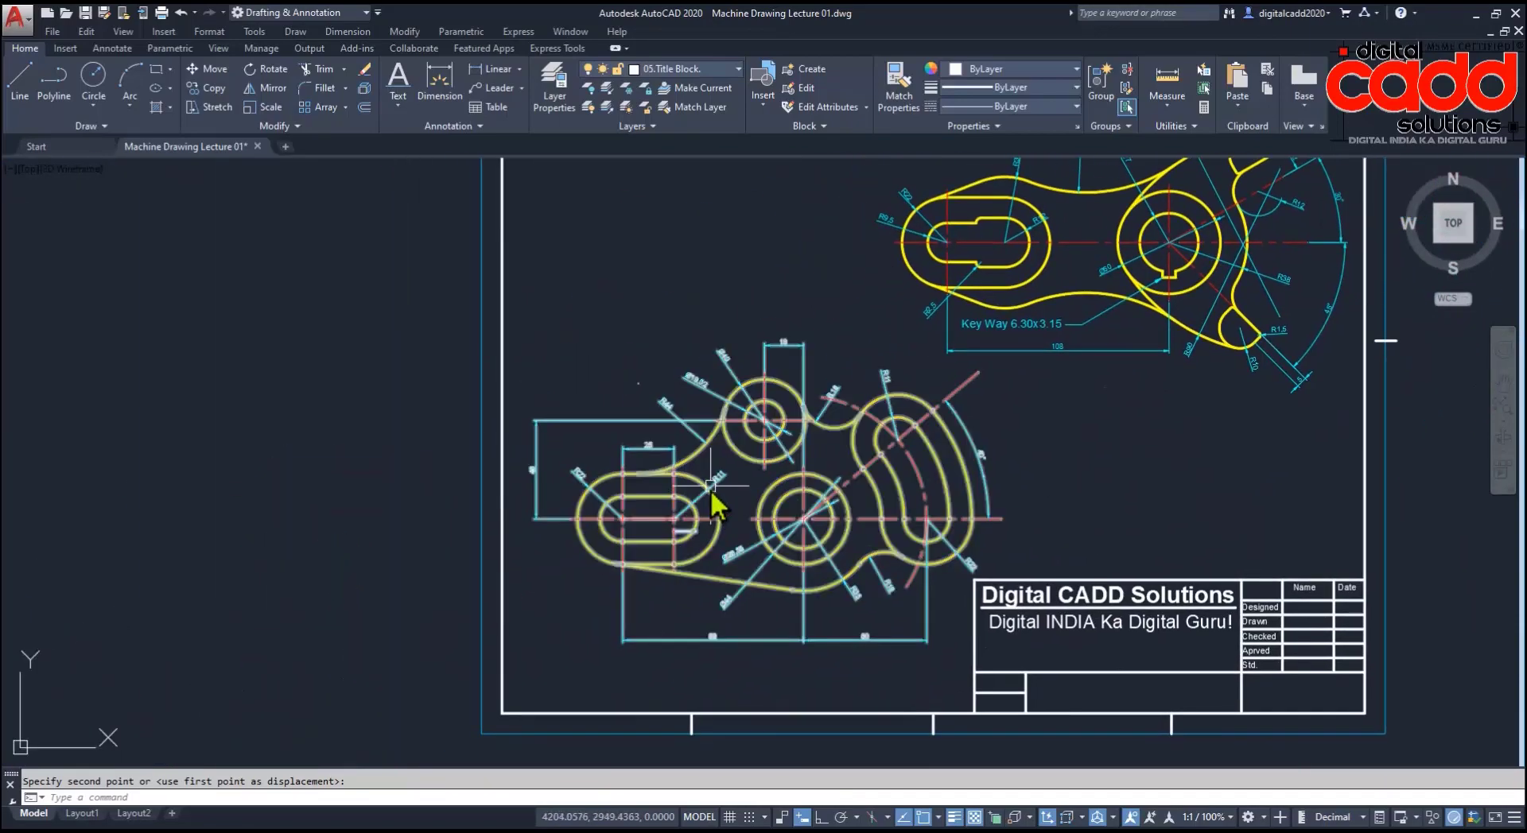
Step: Set the ISO-25 dimension style's overall scale to 3 on the Fit tab
{"action": "type", "text": "d"}
{"action": "key", "text": "Return"}
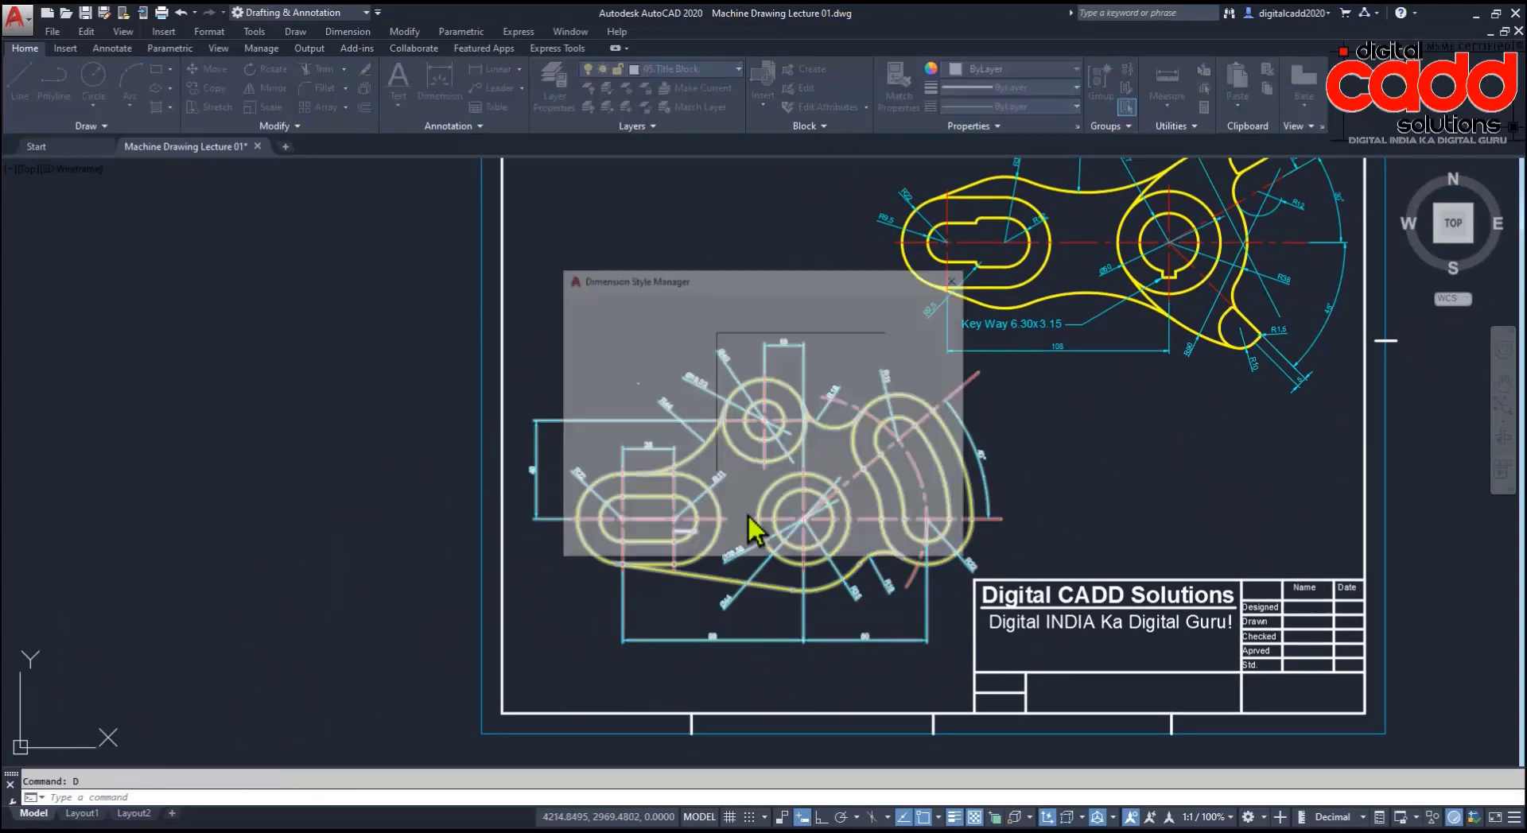
{"action": "left_click", "coordinate": [927, 388]}
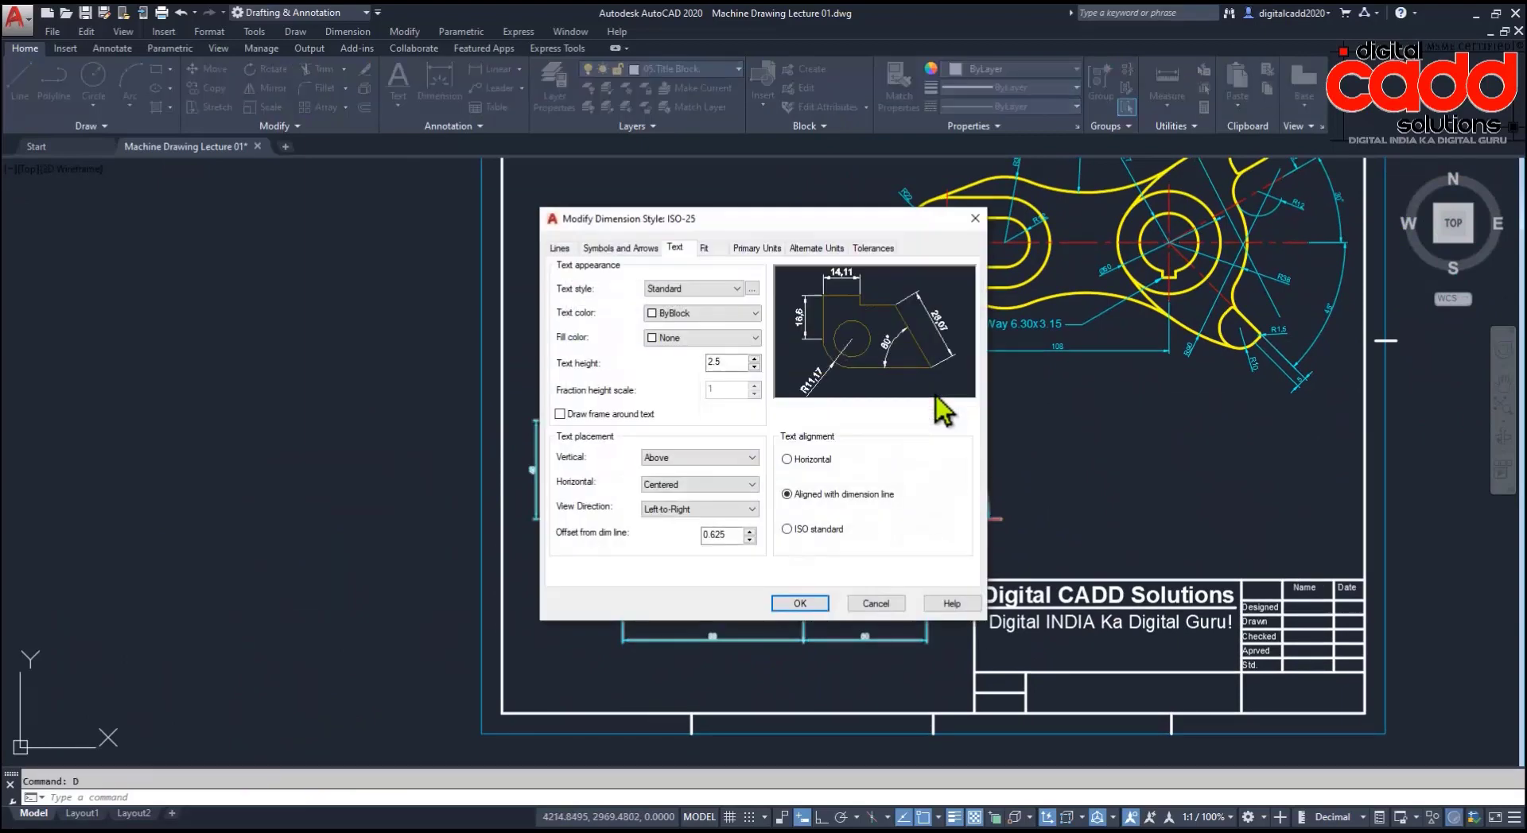
{"action": "left_click", "coordinate": [721, 256]}
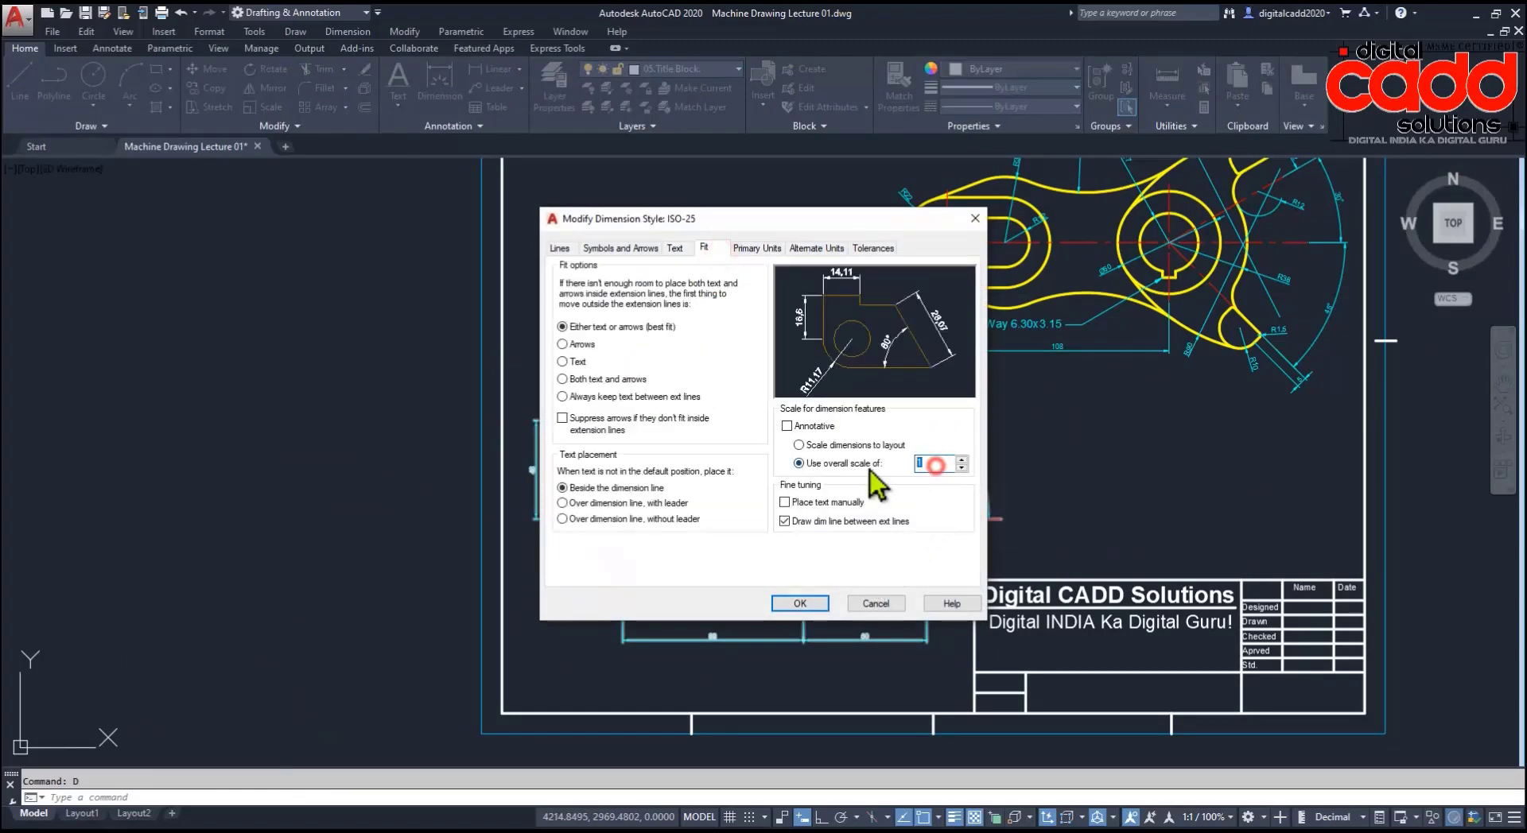
{"action": "type", "text": "3"}
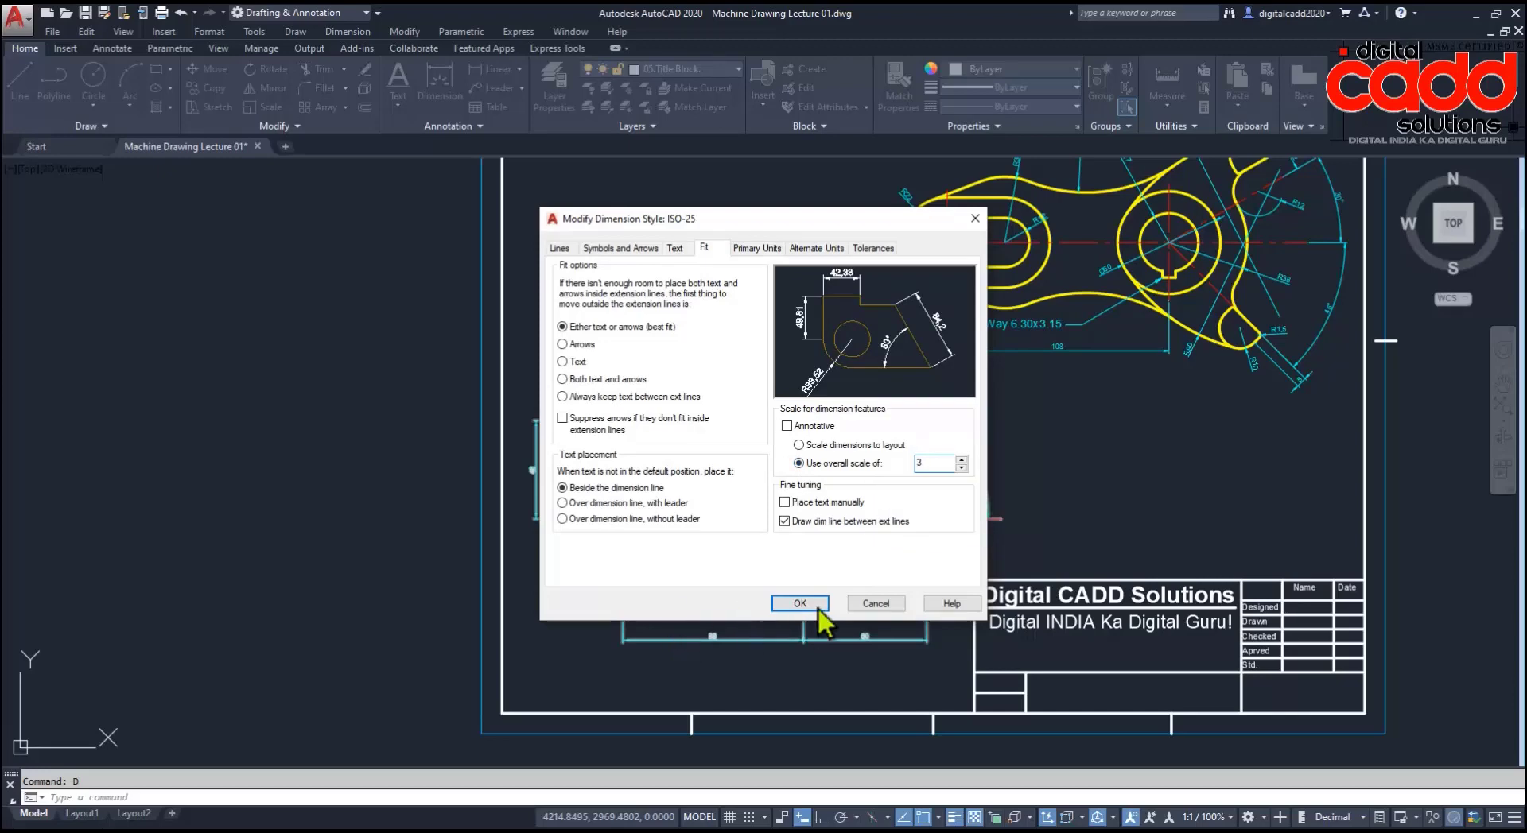
{"action": "left_click", "coordinate": [801, 604]}
{"action": "left_click", "coordinate": [861, 543]}
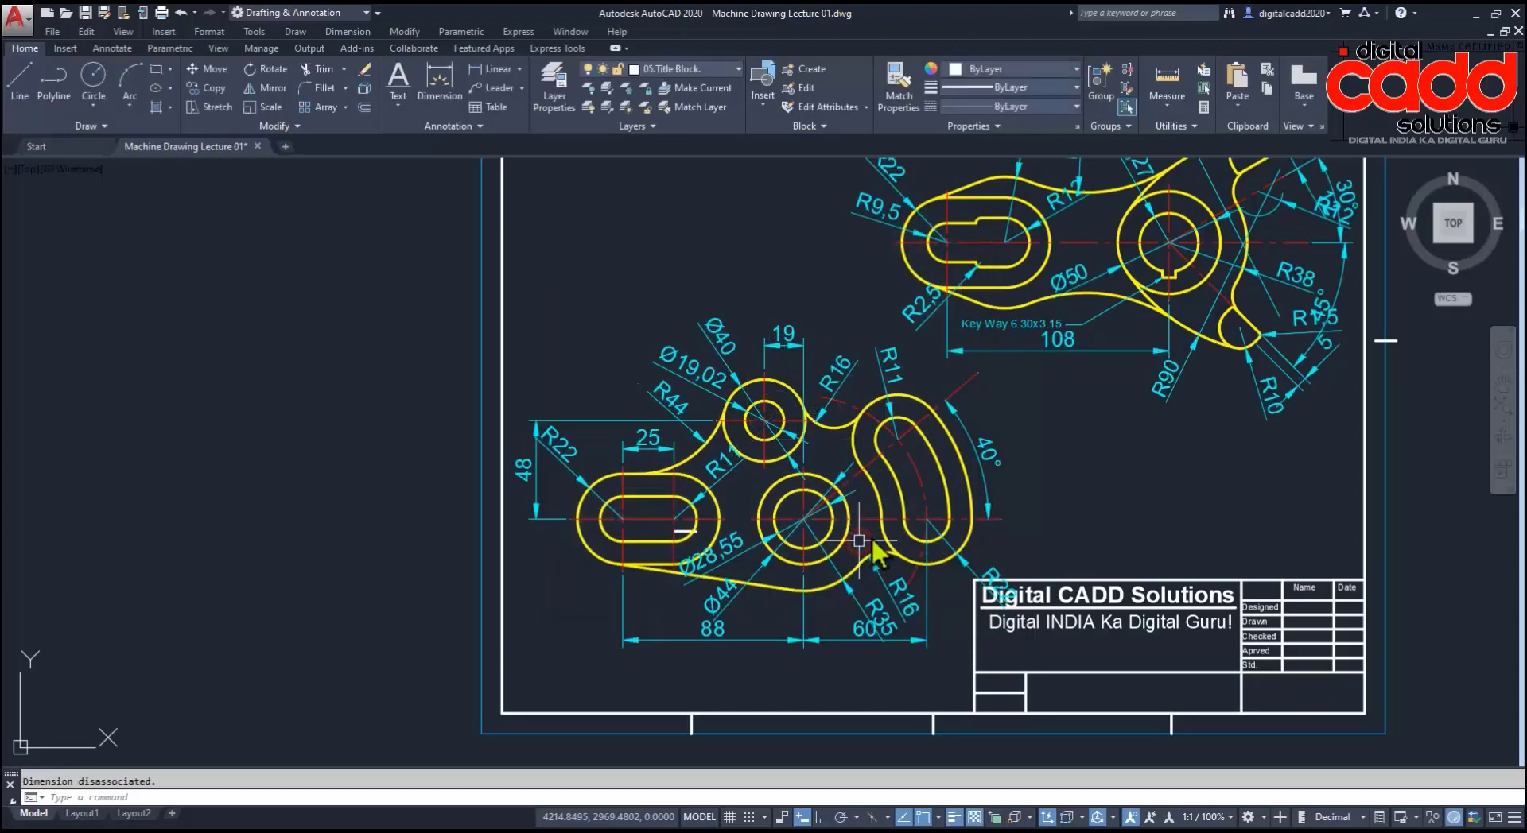
{"action": "middle_click_drag", "start_coordinate": [1026, 498], "coordinate": [916, 544]}
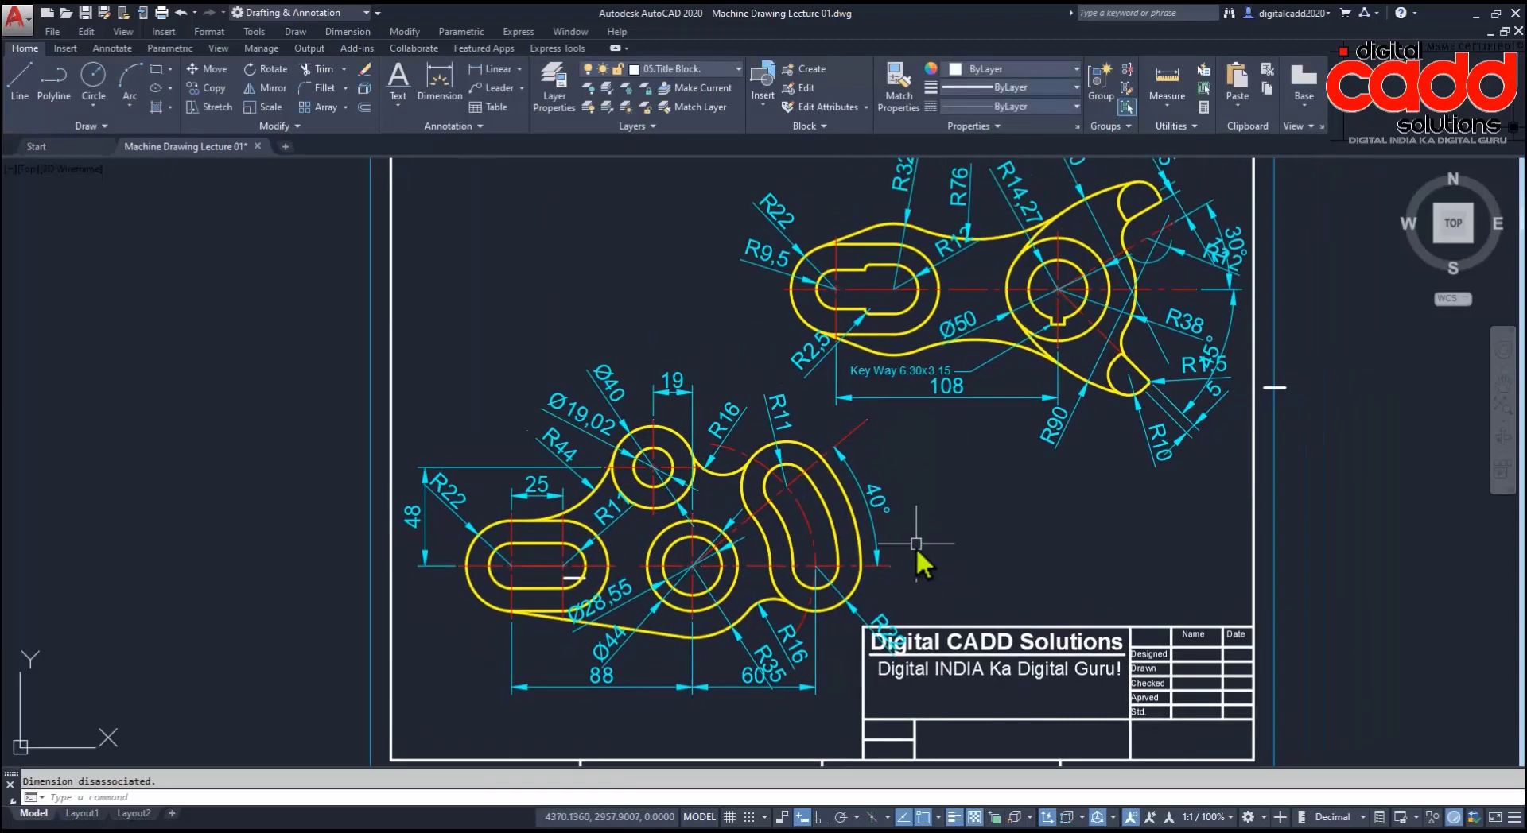
Step: Reduce the ISO-25 overall dimension scale to 2
{"action": "type", "text": "d"}
{"action": "key", "text": "Return"}
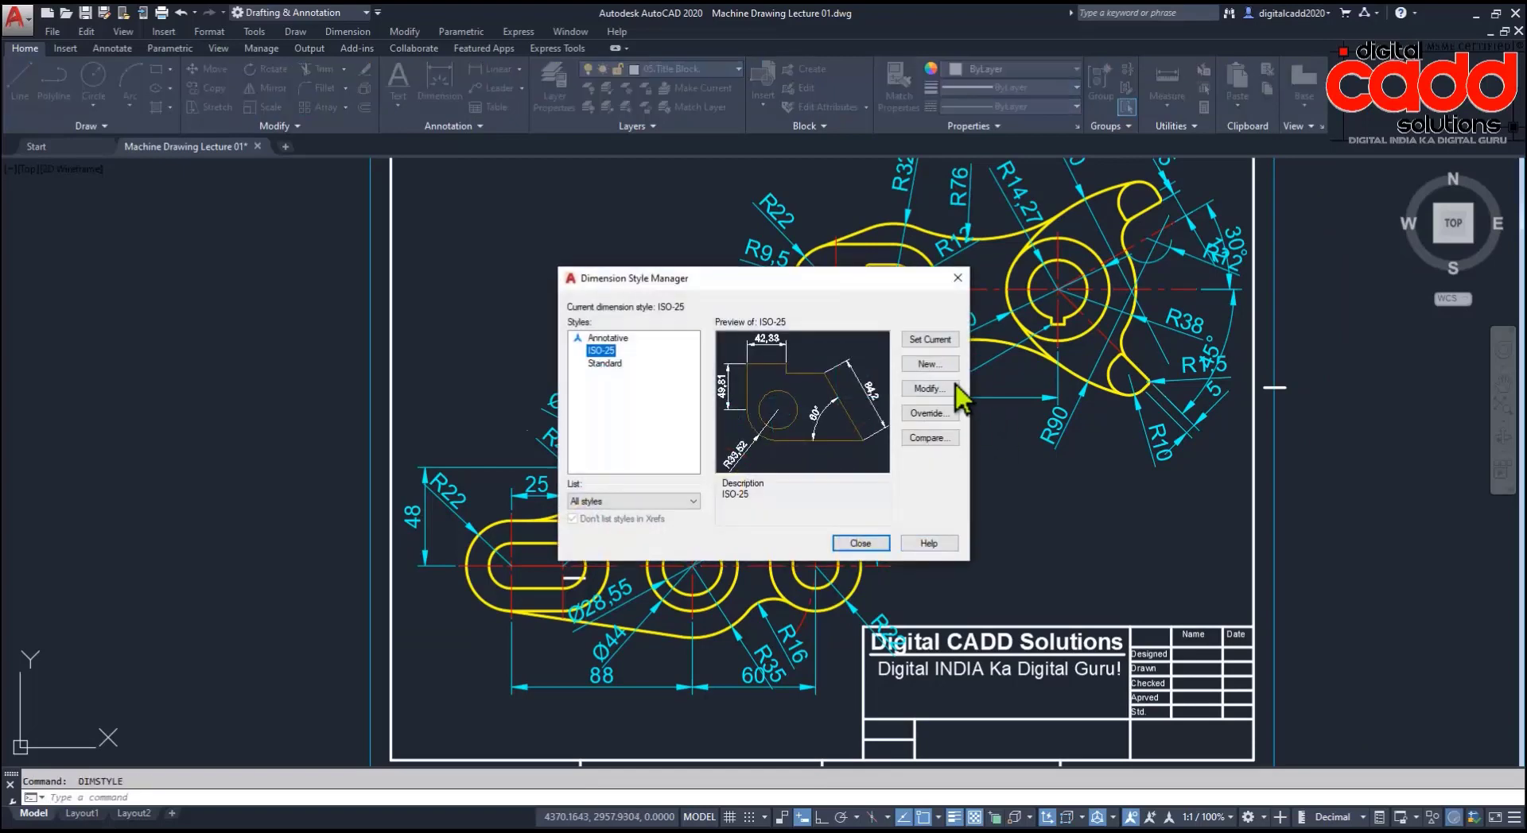
{"action": "left_click", "coordinate": [950, 388]}
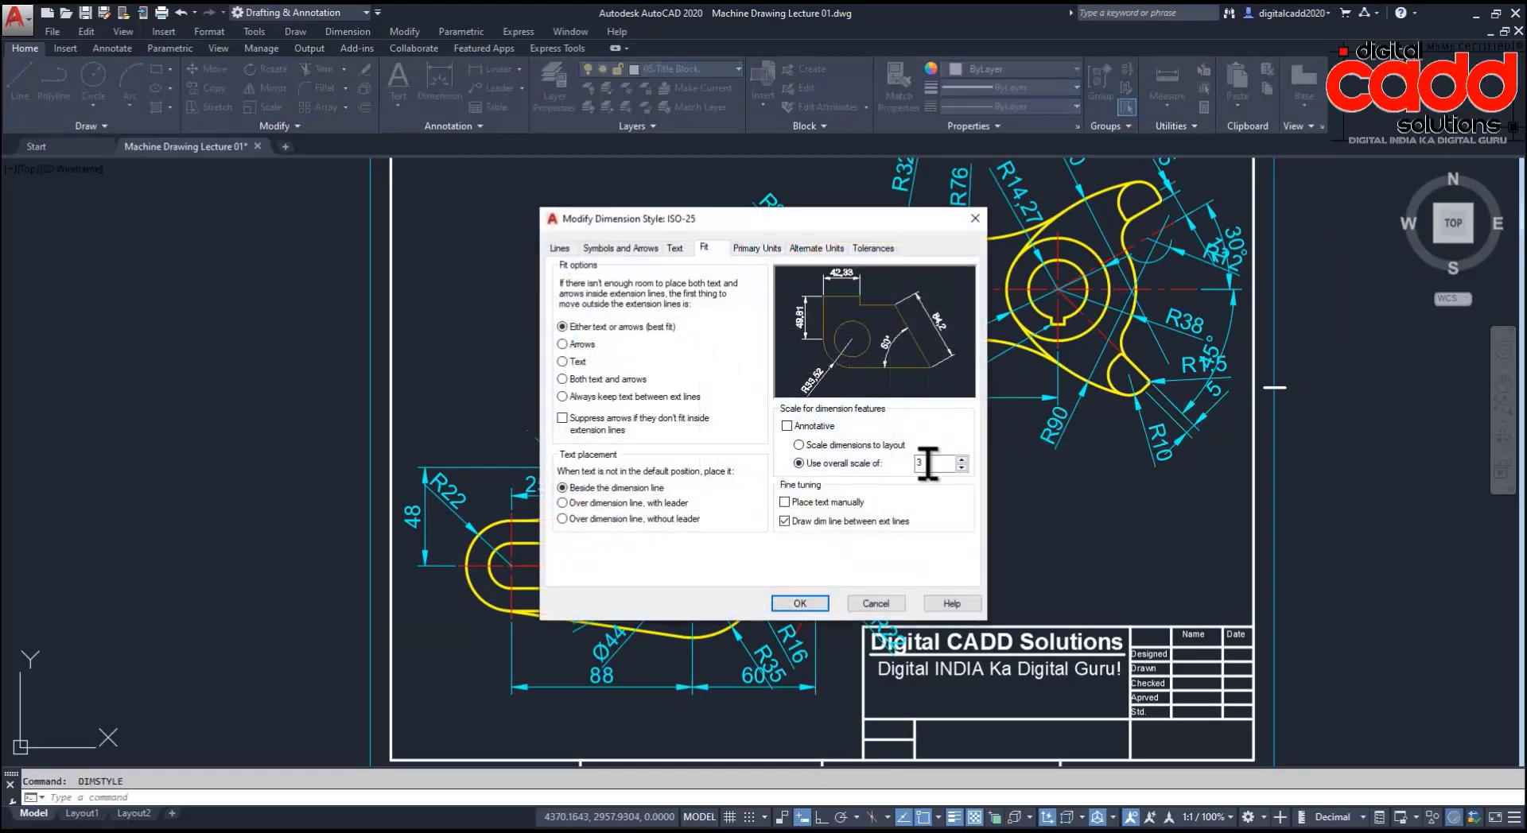
{"action": "type", "text": "2"}
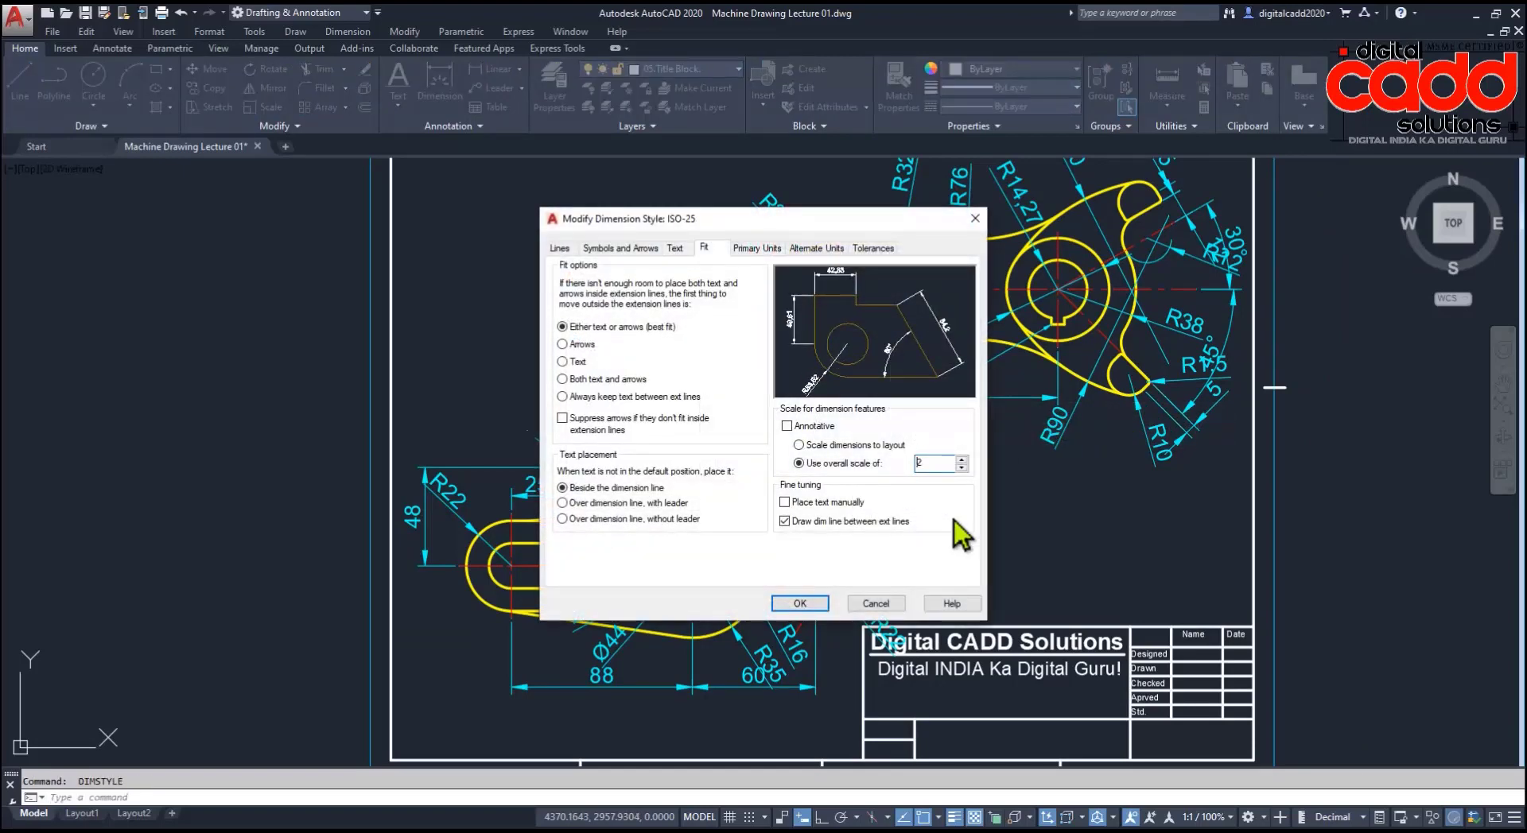
{"action": "left_click", "coordinate": [800, 604]}
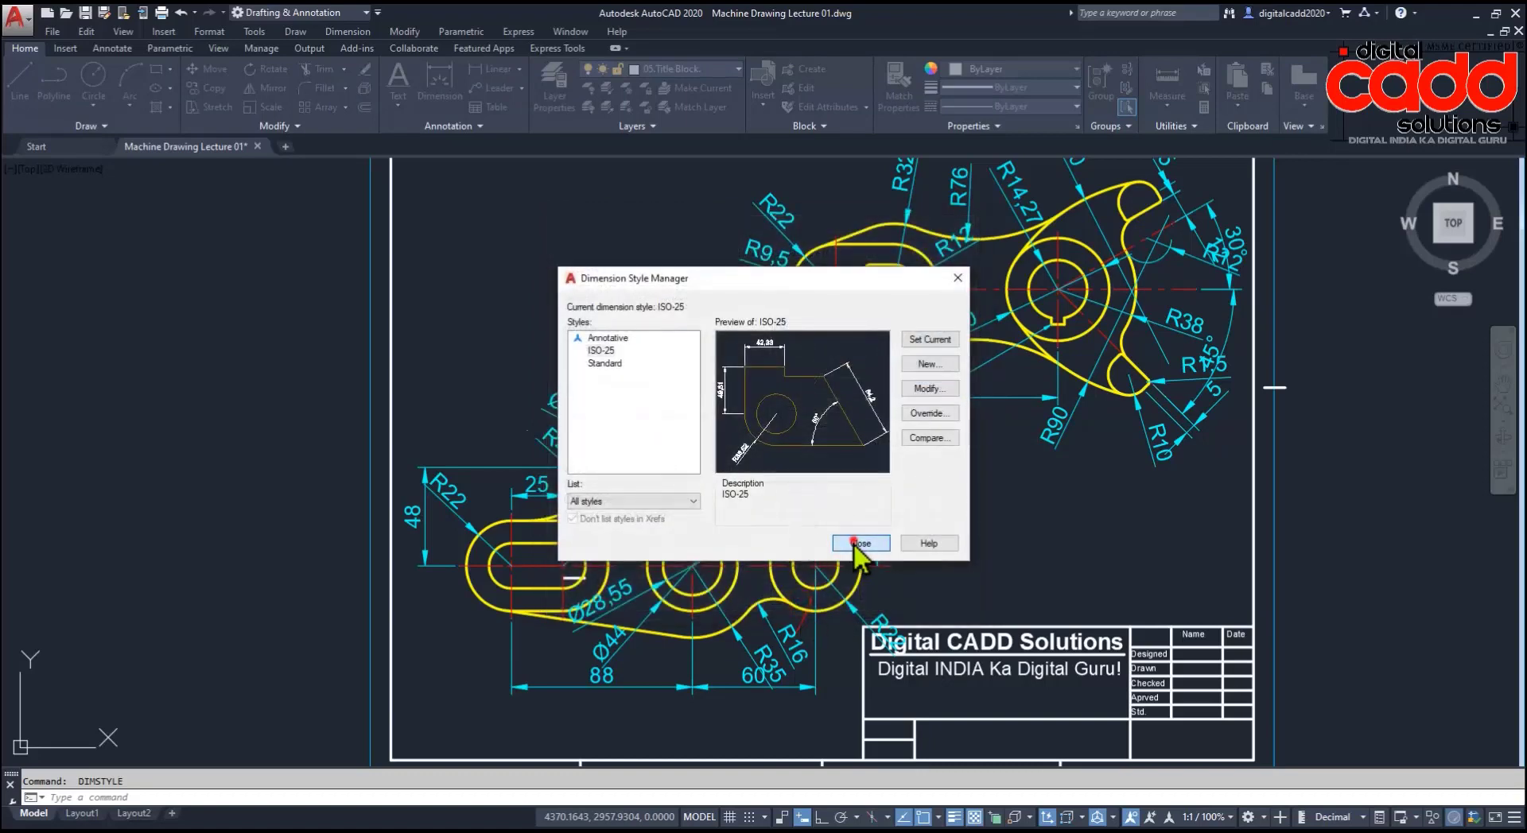
{"action": "left_click", "coordinate": [854, 543]}
{"action": "middle_click_drag", "start_coordinate": [1104, 441], "coordinate": [911, 534]}
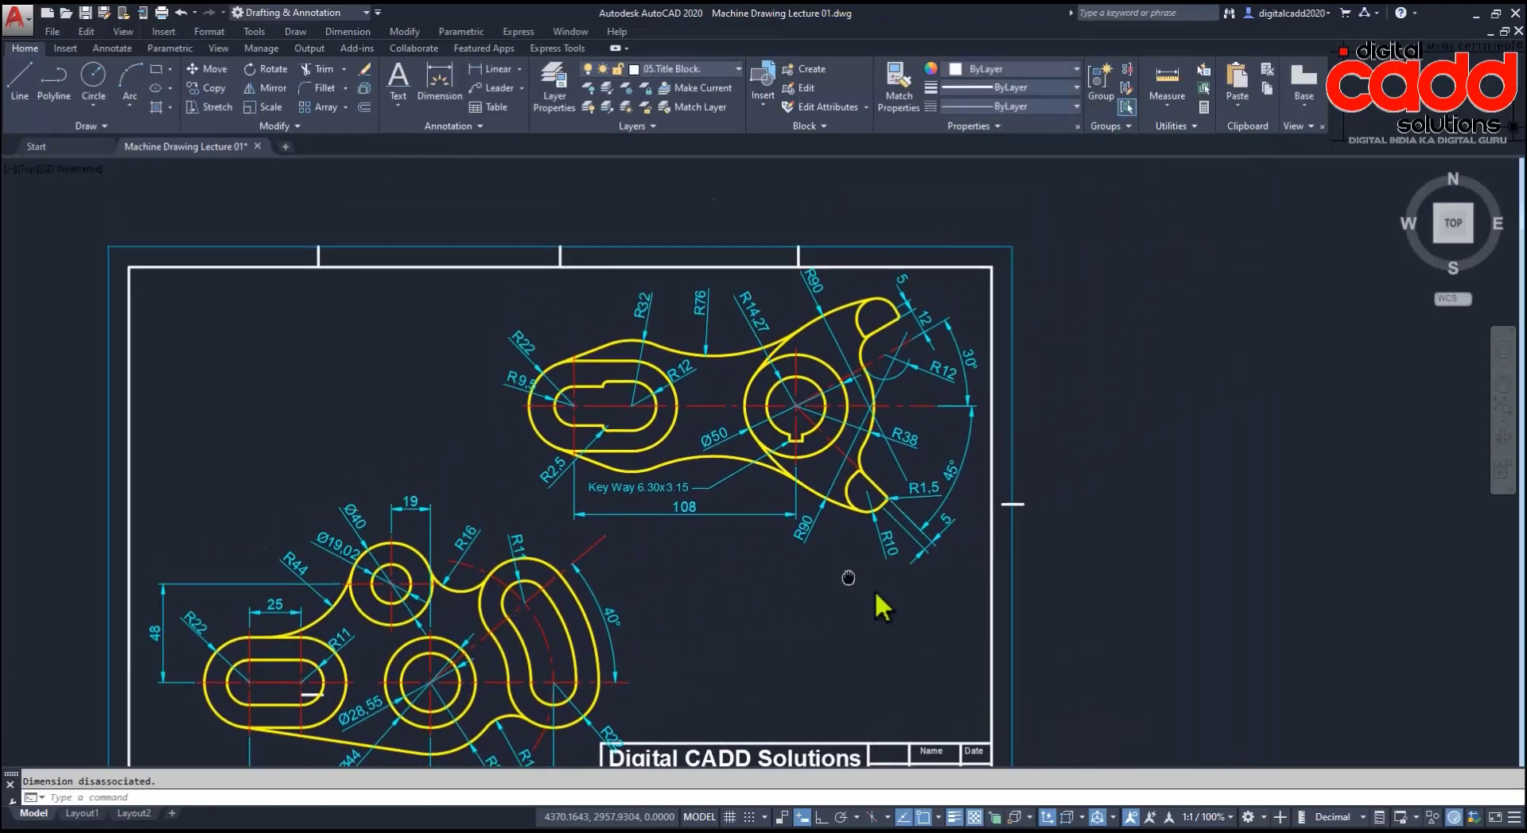
Step: Move the upper part slightly to a new position on the sheet
{"action": "type", "text": "m"}
{"action": "key", "text": "Return"}
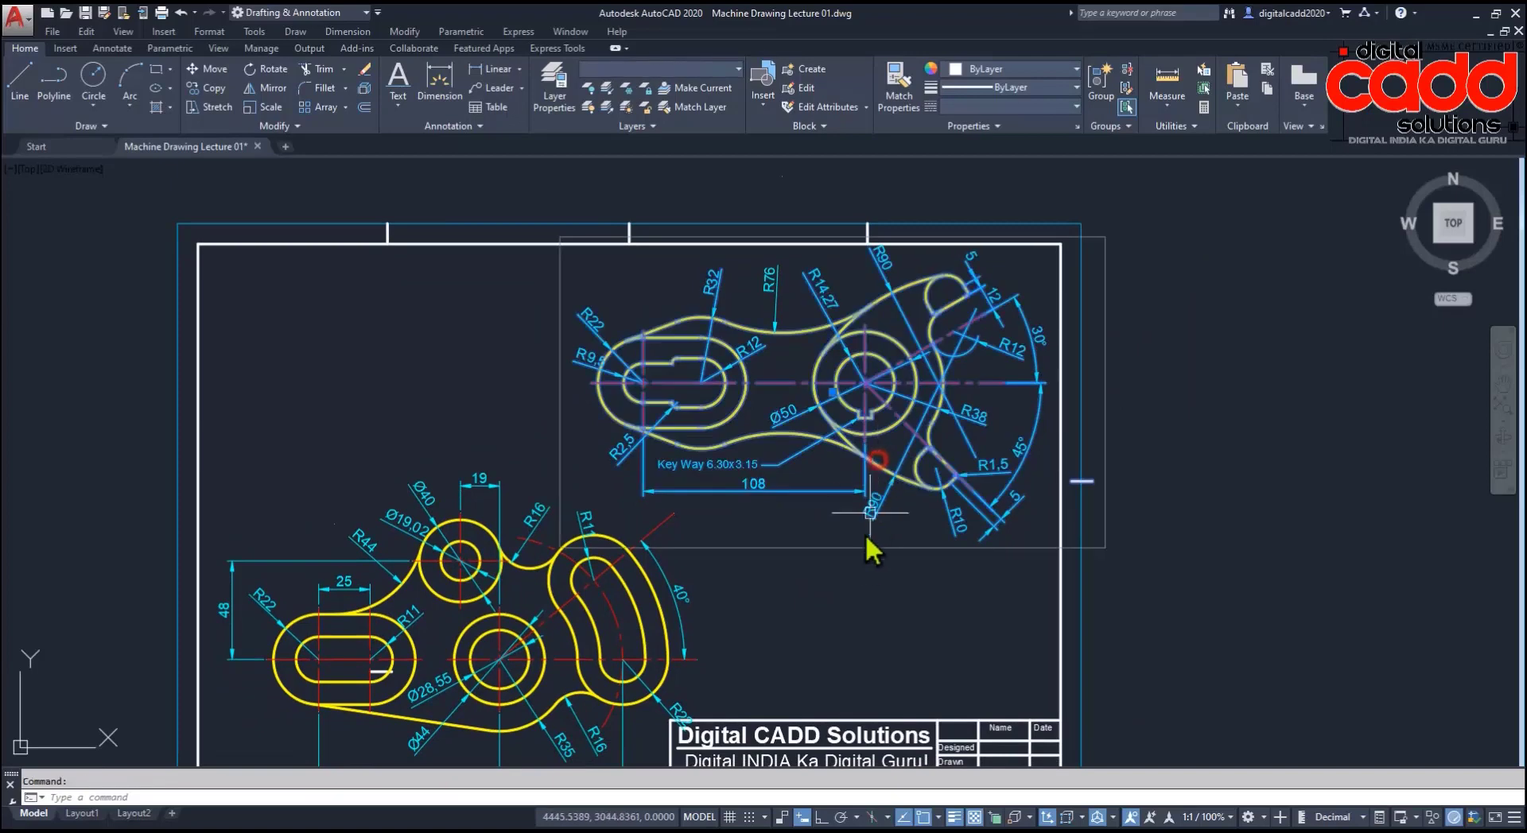
{"action": "left_click", "coordinate": [1261, 471]}
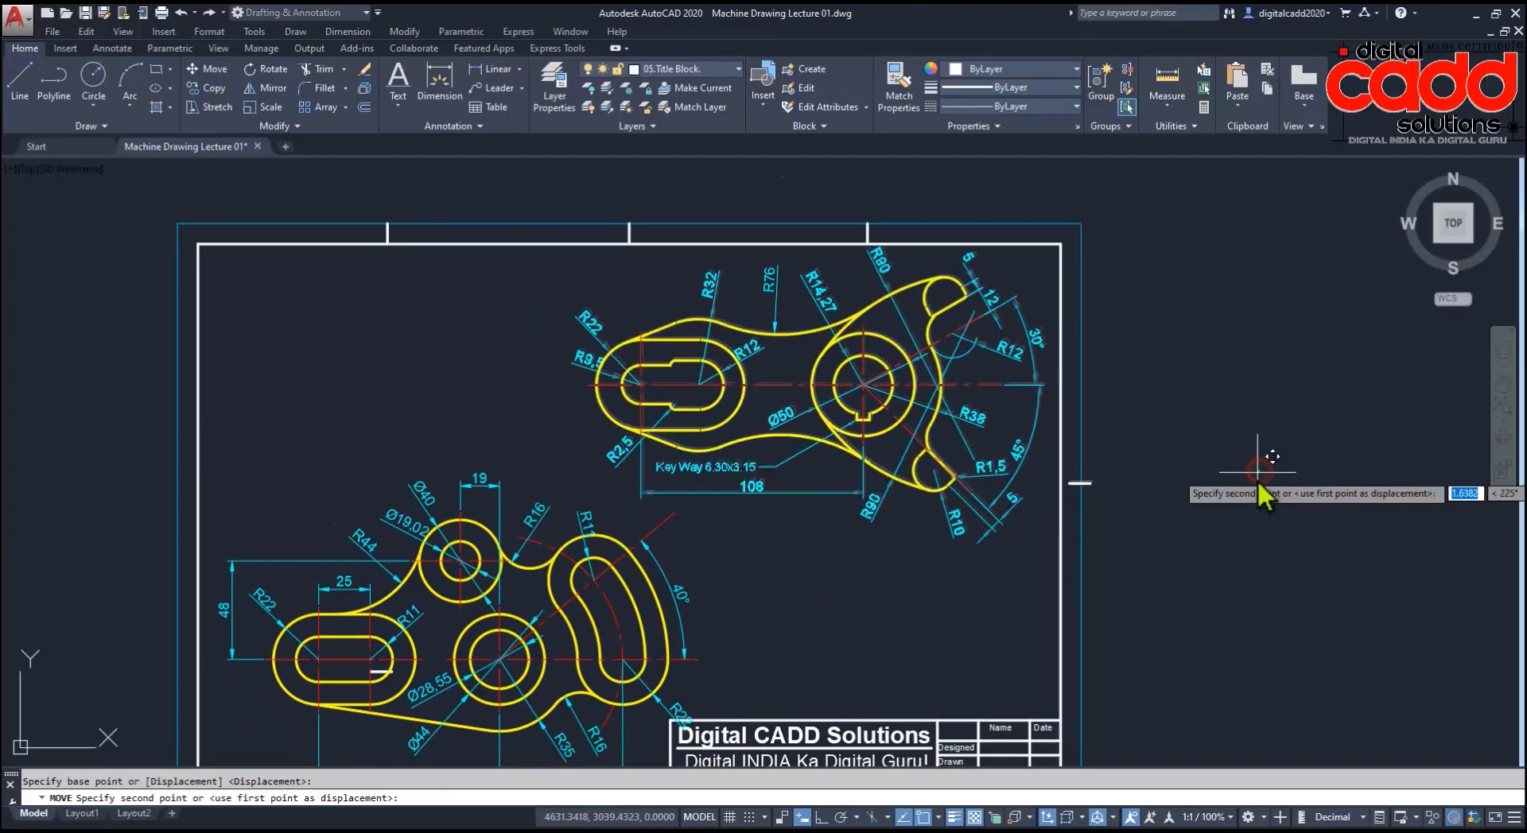
{"action": "left_click", "coordinate": [1259, 483]}
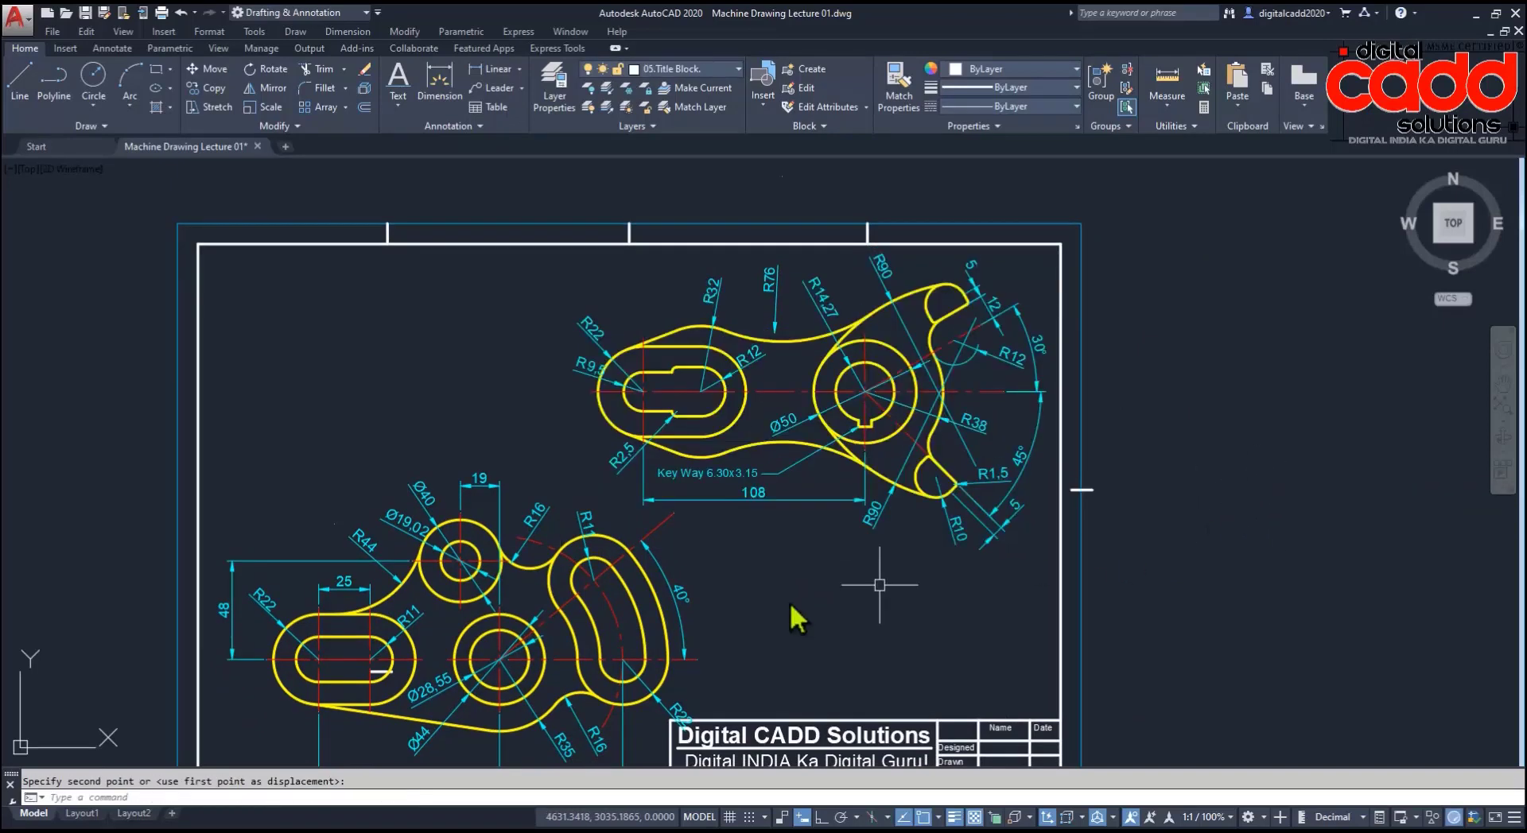
{"action": "middle_click_drag", "start_coordinate": [790, 618], "coordinate": [849, 554]}
Step: Place the lower part at the snapped point
{"action": "scroll", "coordinate": [850, 565], "scroll_direction": "down", "scroll_amount": 1}
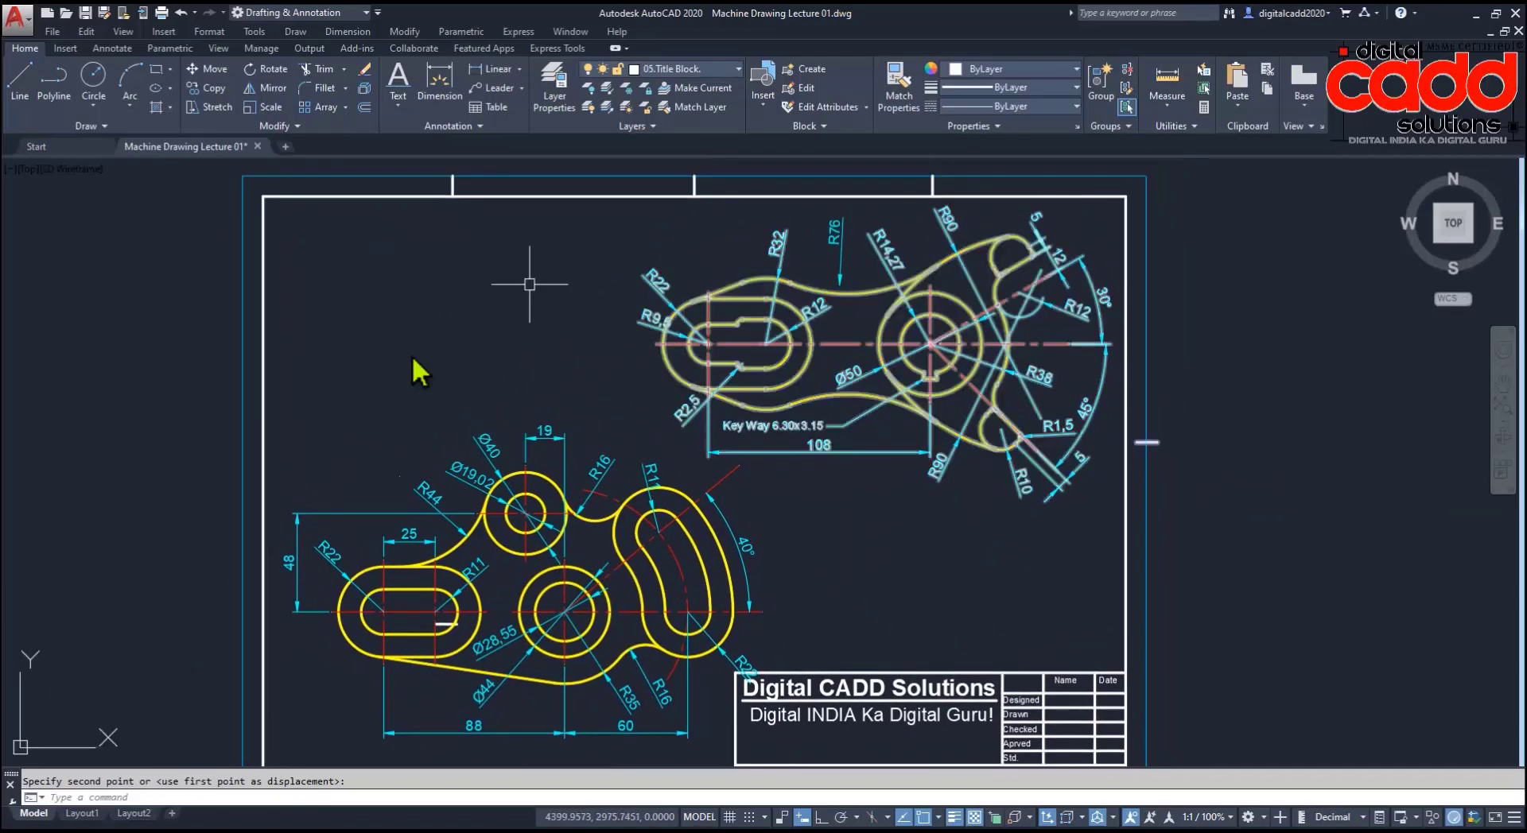
{"action": "scroll", "coordinate": [729, 604], "scroll_direction": "up", "scroll_amount": 1}
{"action": "scroll", "coordinate": [906, 652], "scroll_direction": "down", "scroll_amount": 1}
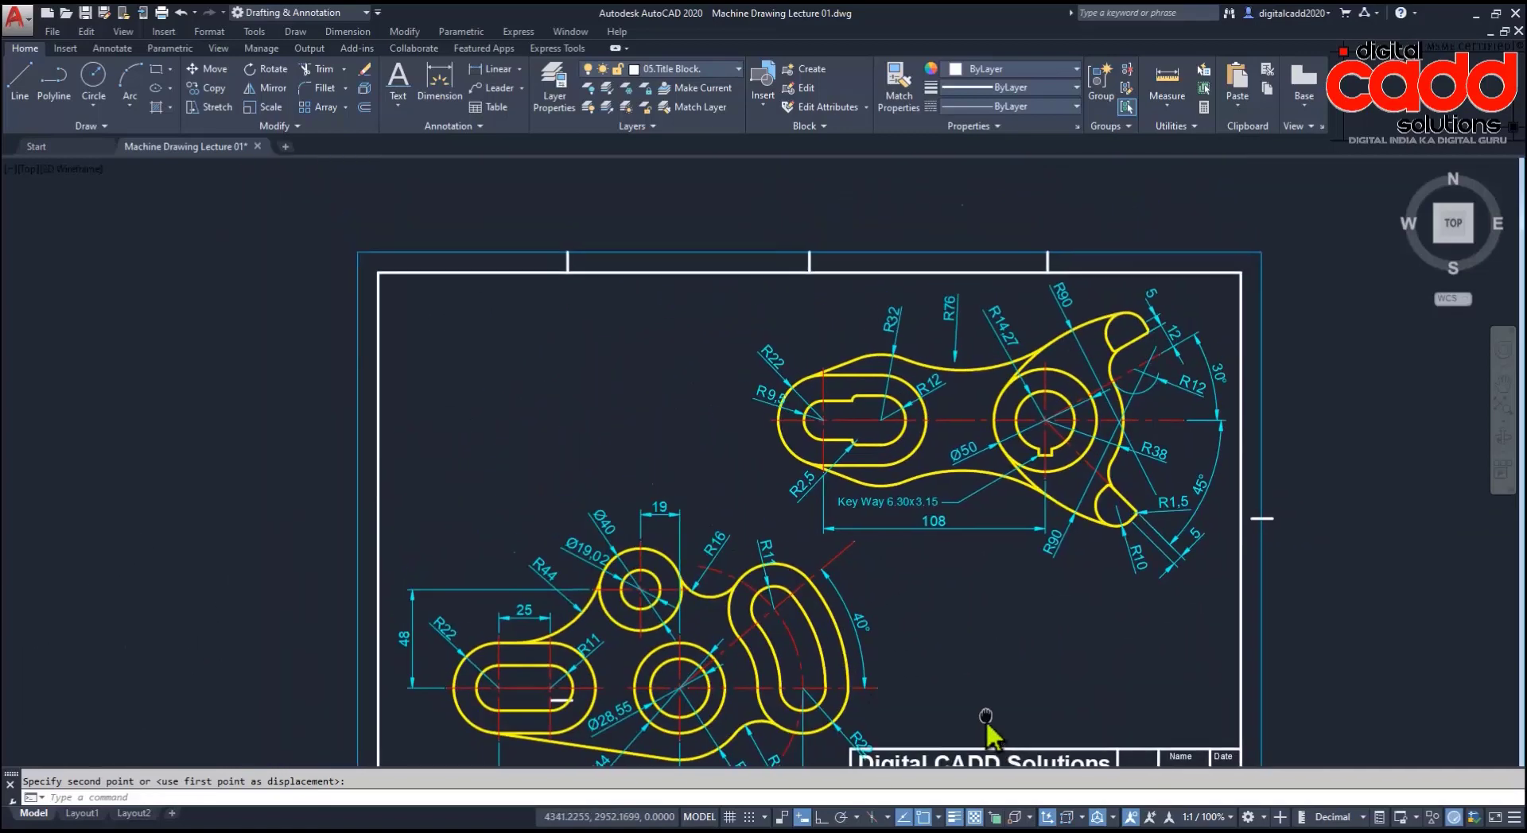
{"action": "scroll", "coordinate": [448, 498], "scroll_direction": "up", "scroll_amount": 1}
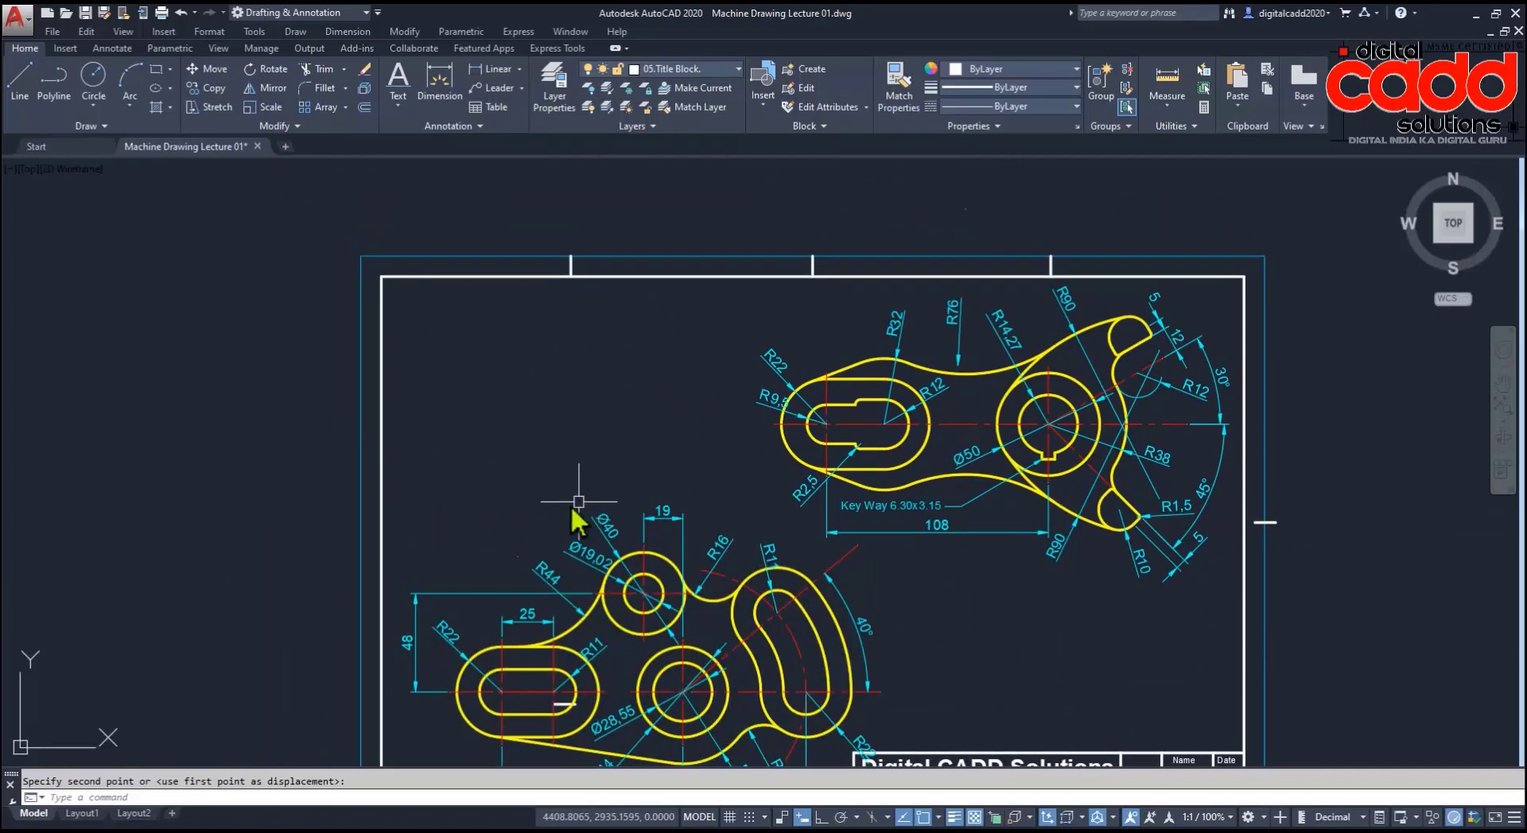
{"action": "middle_click_drag", "start_coordinate": [769, 619], "coordinate": [675, 494]}
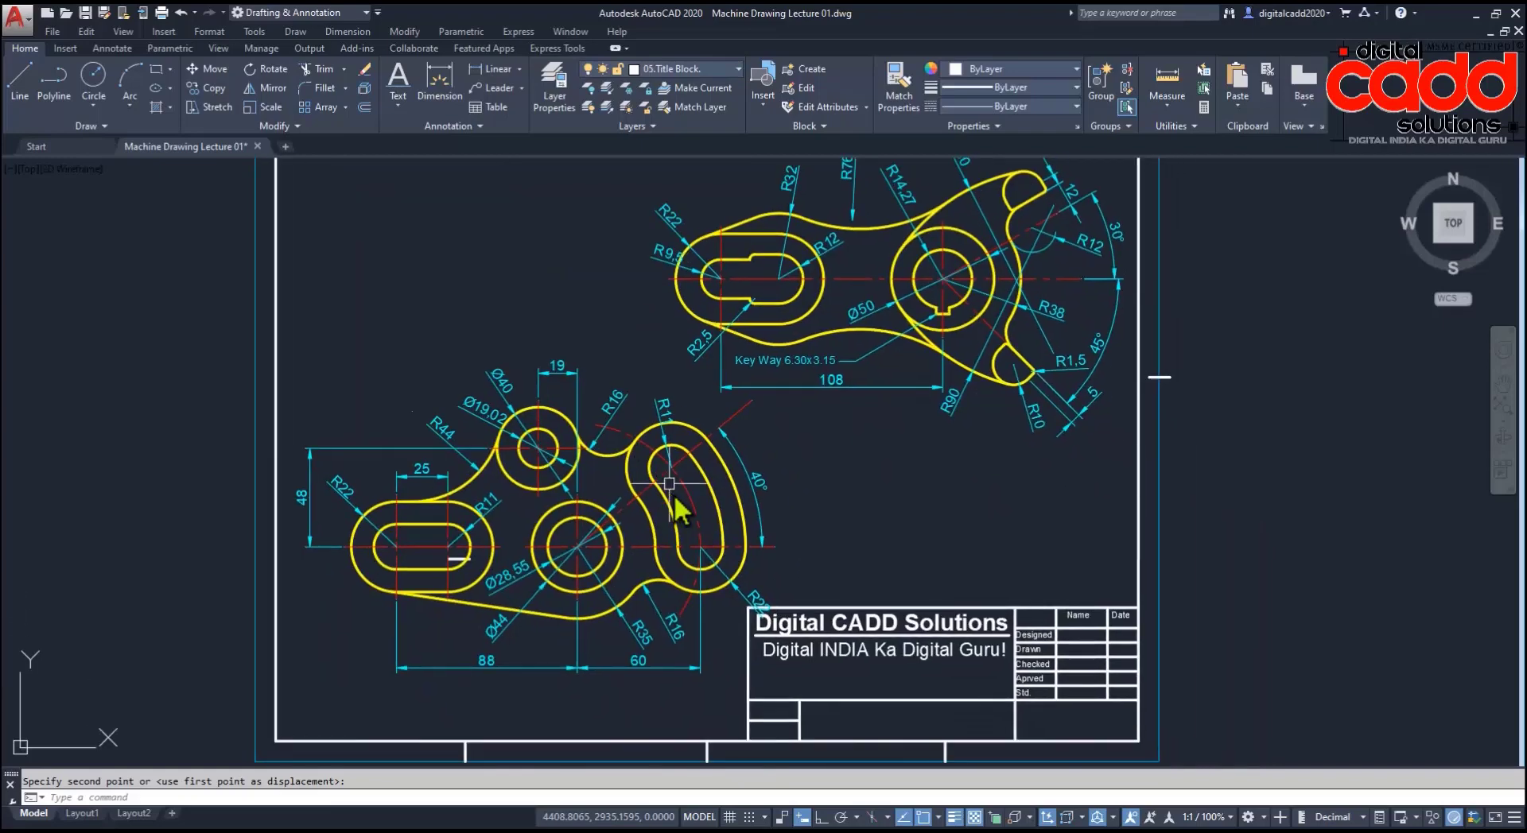
{"action": "left_click", "coordinate": [734, 581]}
Step: Move the lower part again, up and left, clear of the title block
{"action": "key", "text": "Return"}
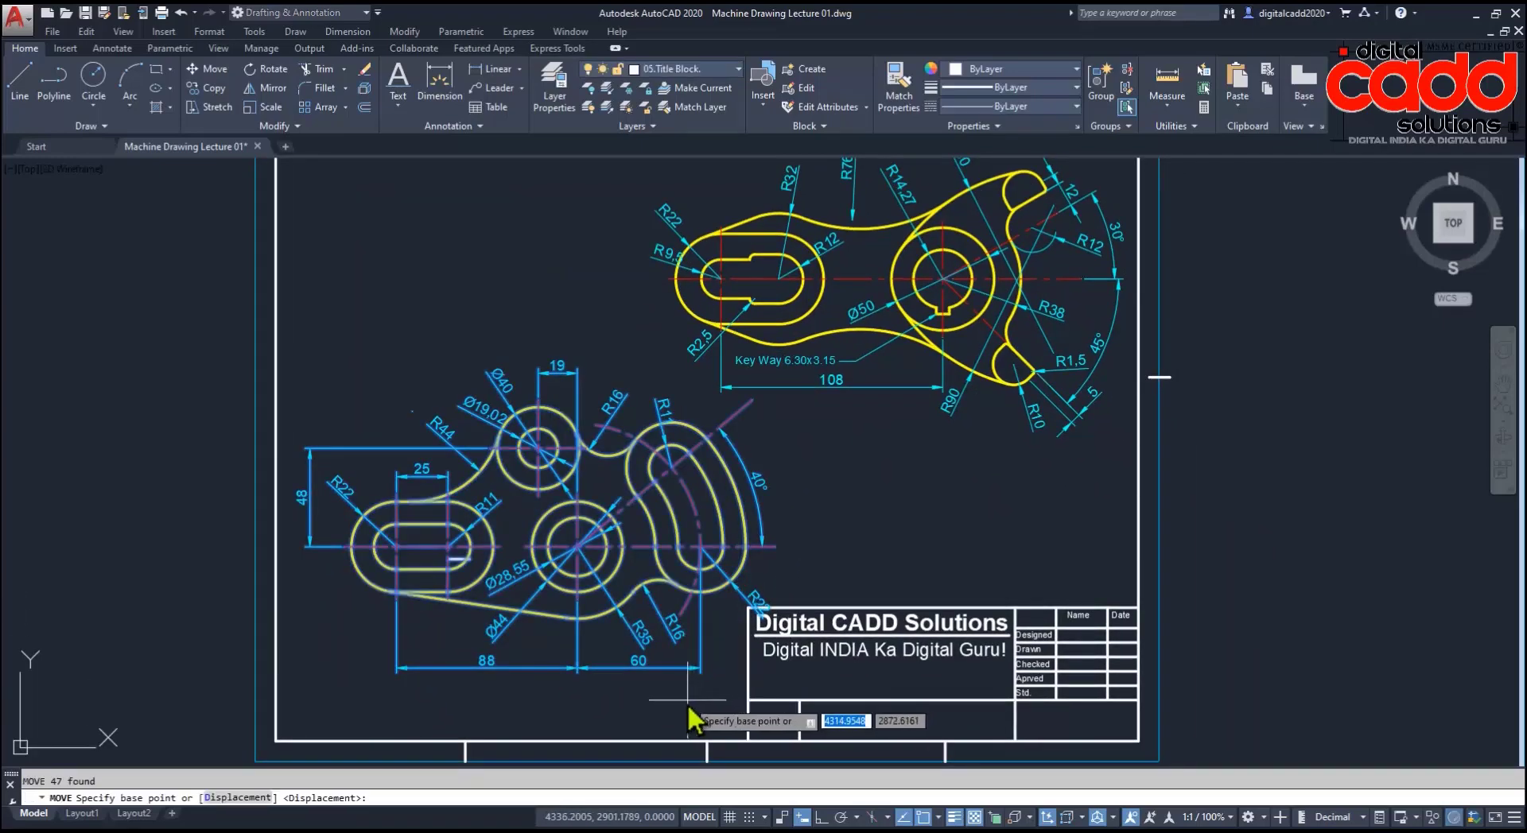
{"action": "left_click", "coordinate": [687, 704]}
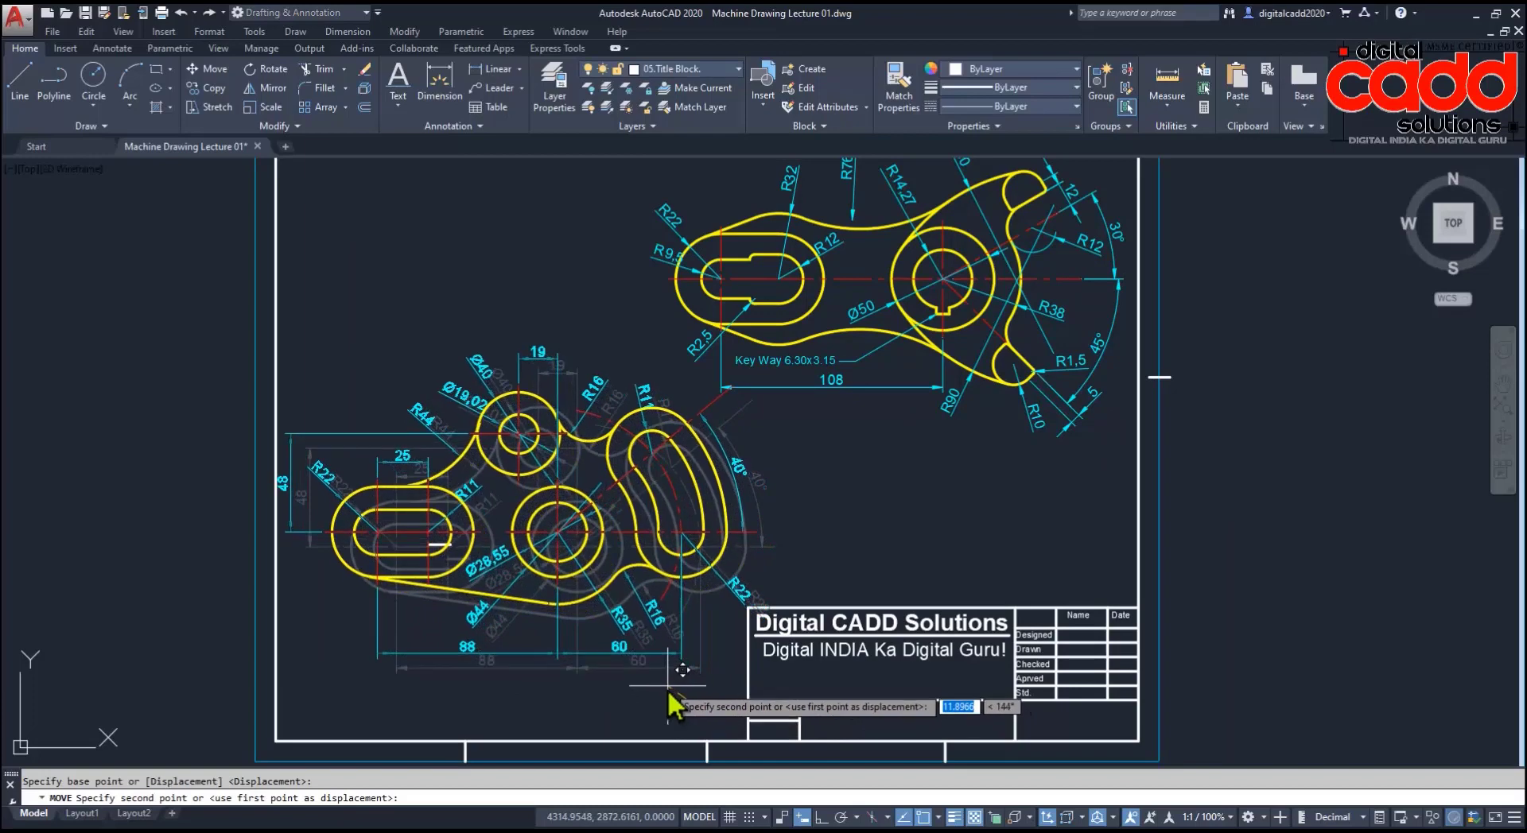
{"action": "left_click", "coordinate": [670, 688]}
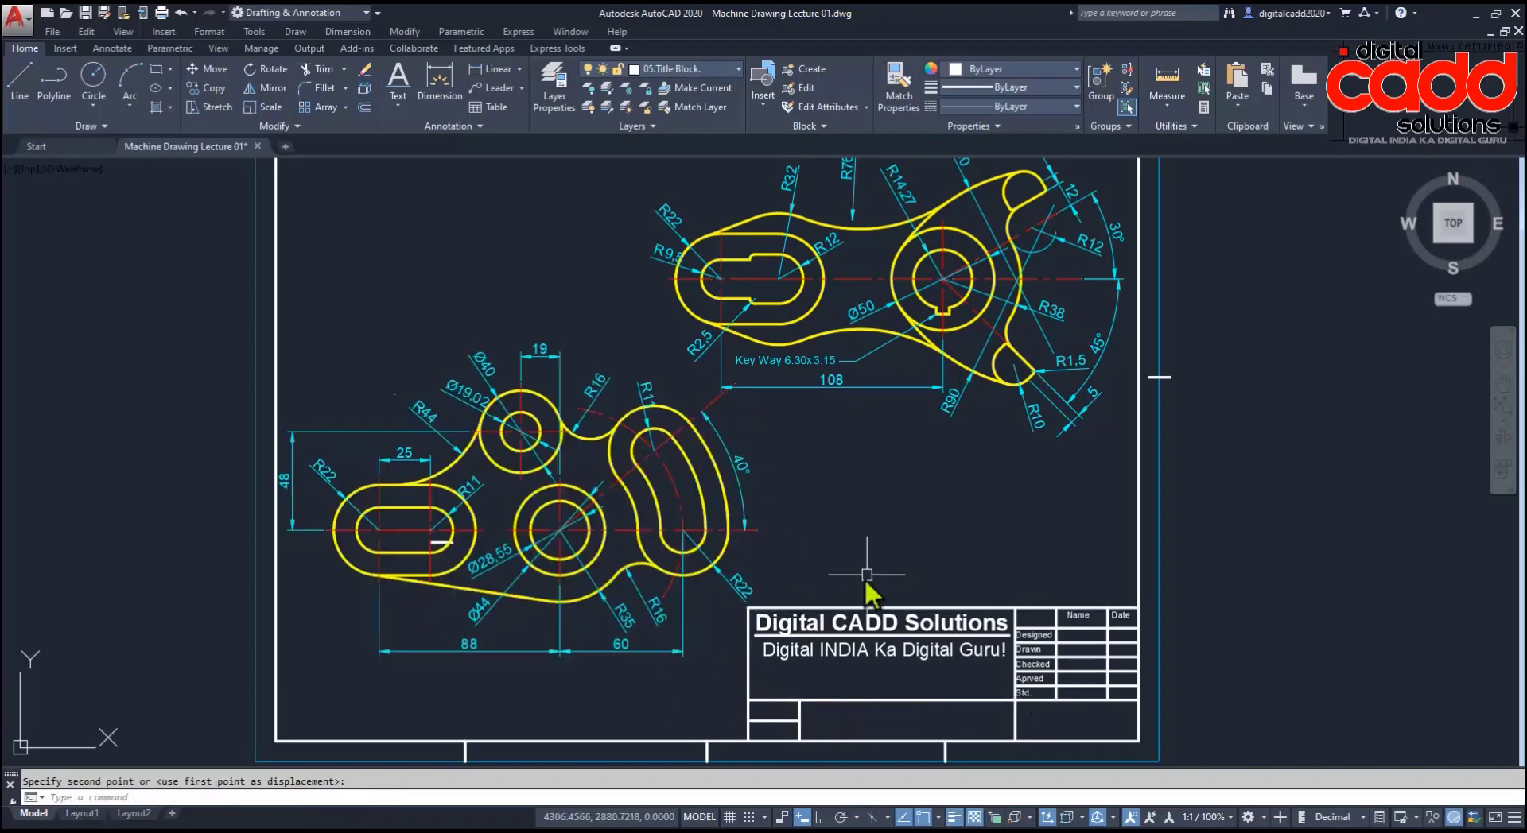
{"action": "scroll", "coordinate": [872, 550], "scroll_direction": "up", "scroll_amount": 1}
{"action": "middle_click_drag", "start_coordinate": [855, 644], "coordinate": [906, 601]}
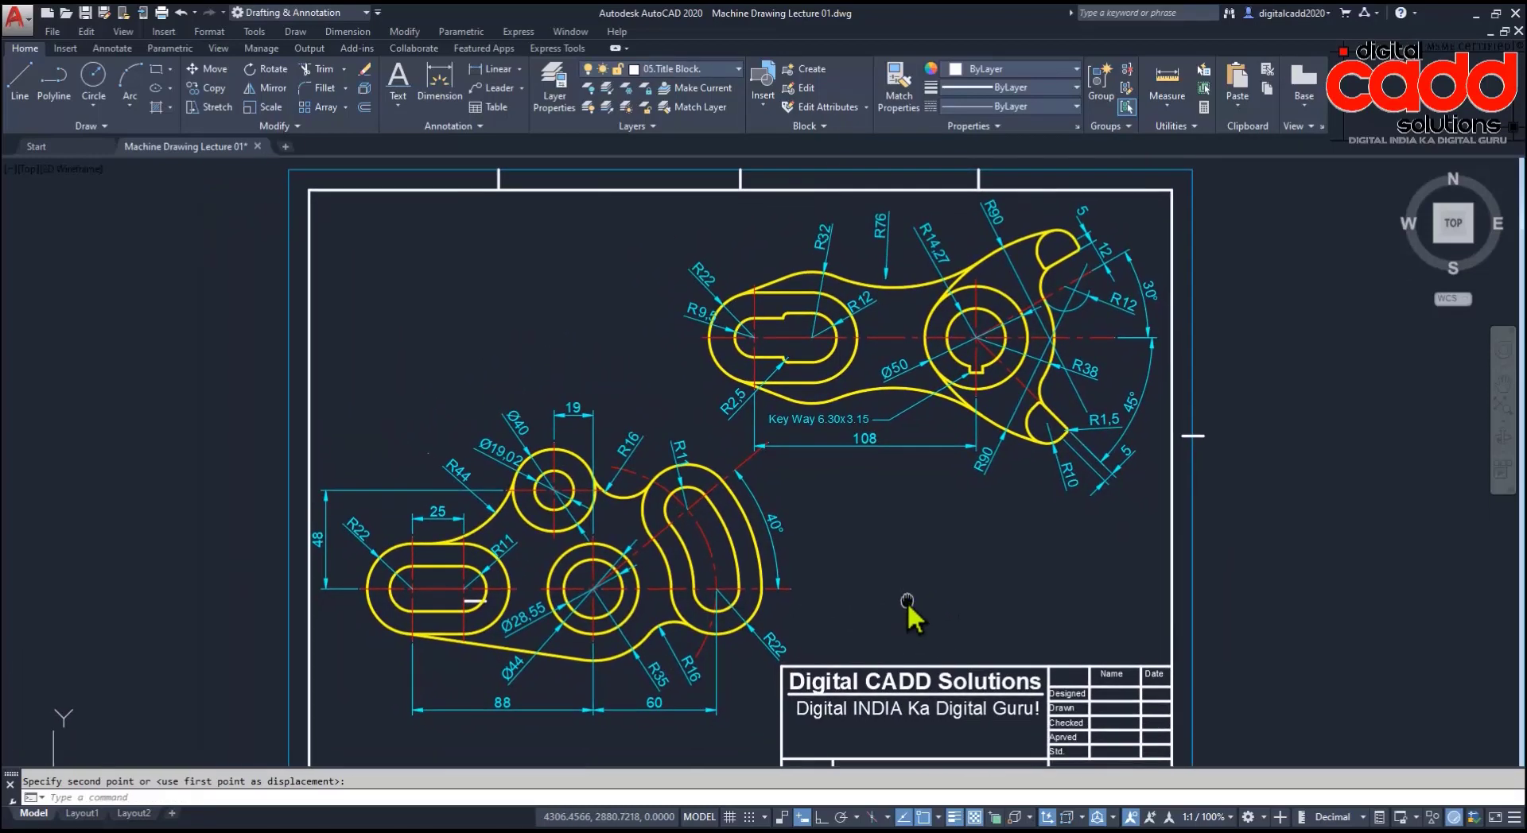
Step: Cancel the pending move and leave the upper part's layer unchanged
{"action": "scroll", "coordinate": [875, 493], "scroll_direction": "down", "scroll_amount": 1}
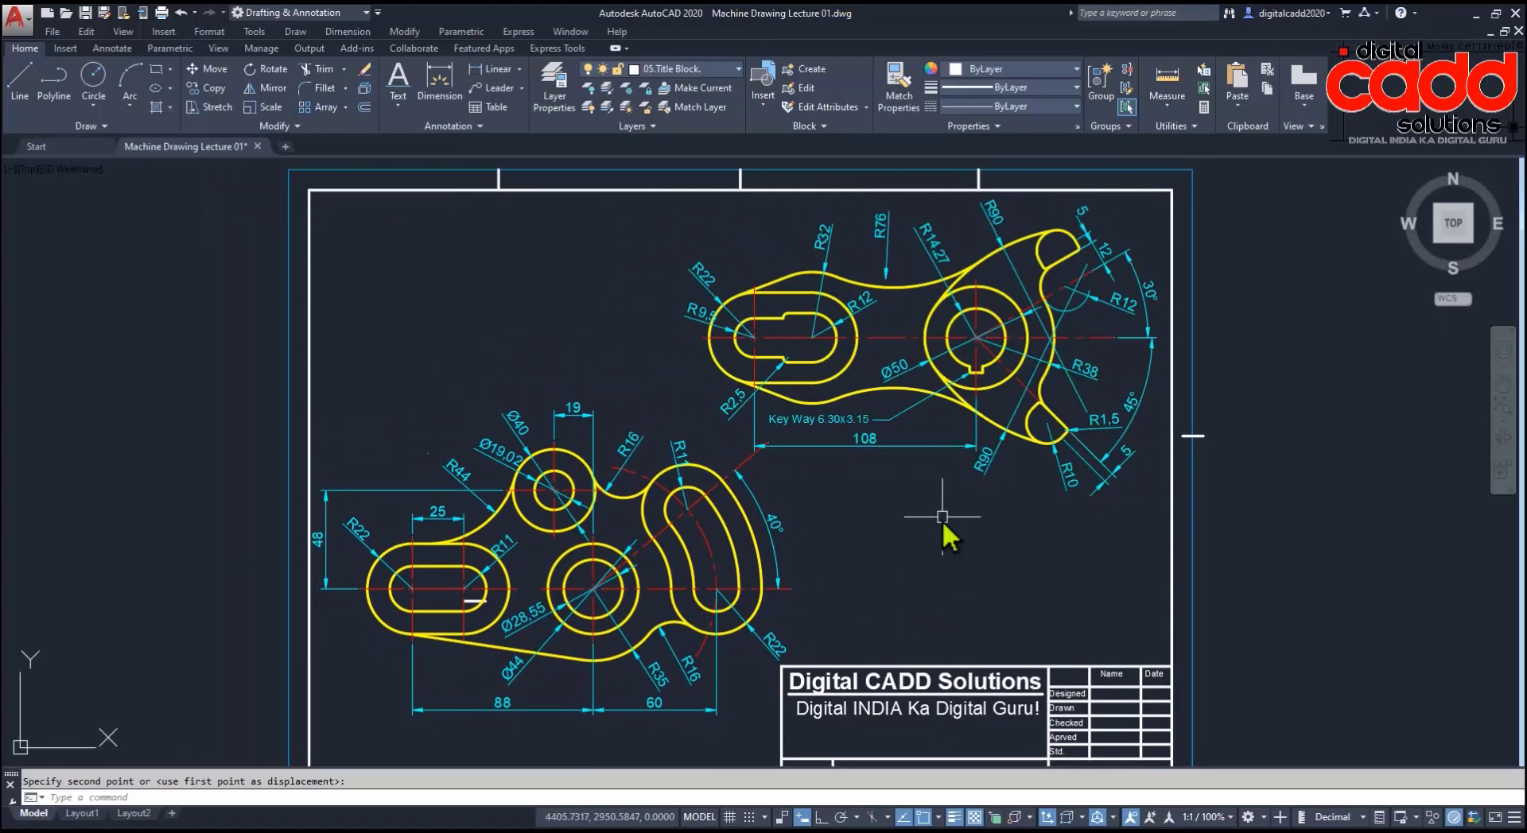
{"action": "right_click", "coordinate": [884, 388]}
{"action": "key", "text": "Escape"}
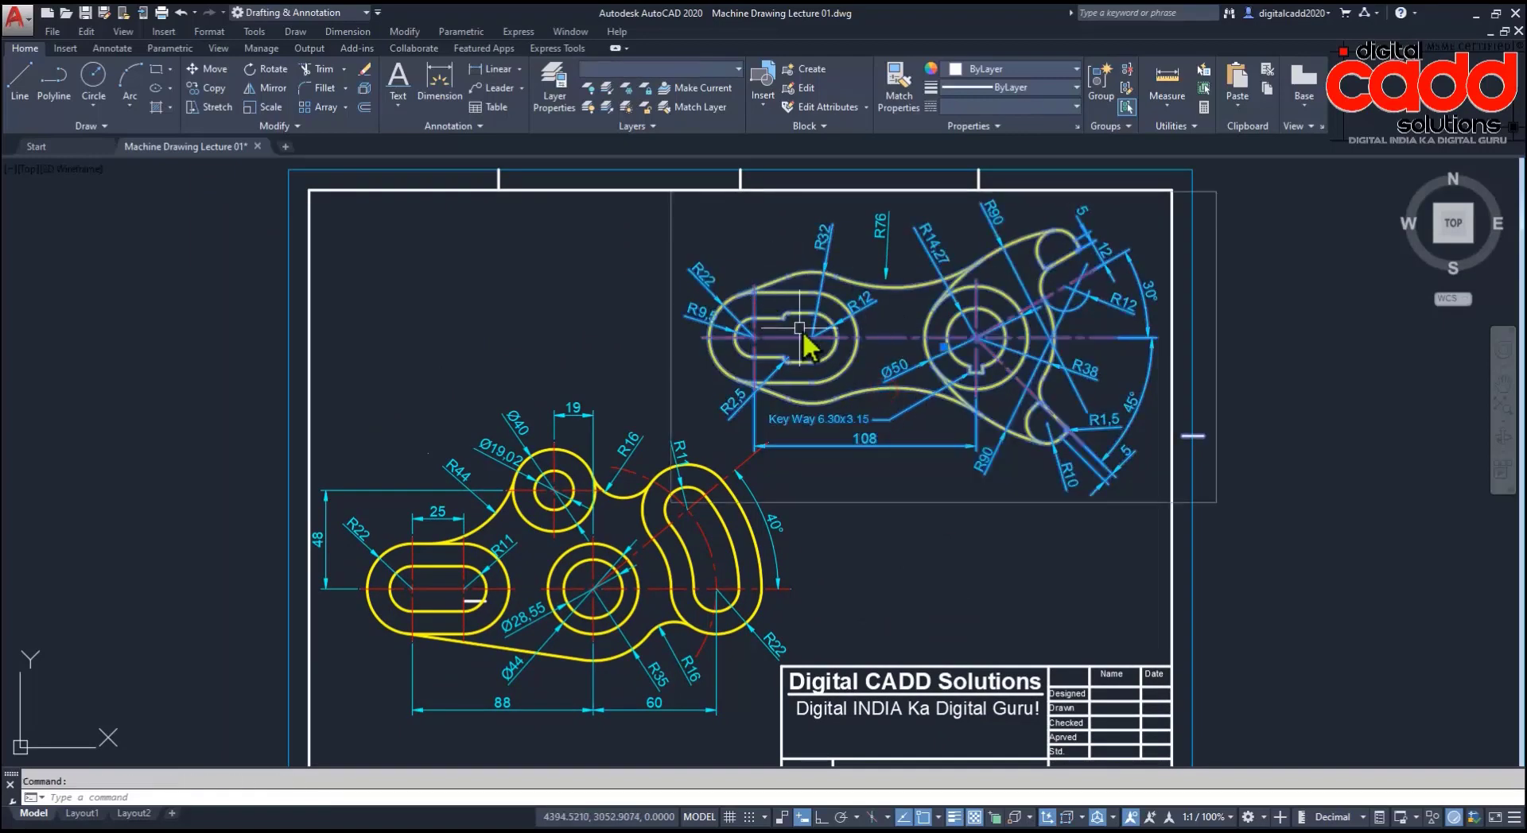
{"action": "left_click", "coordinate": [726, 73]}
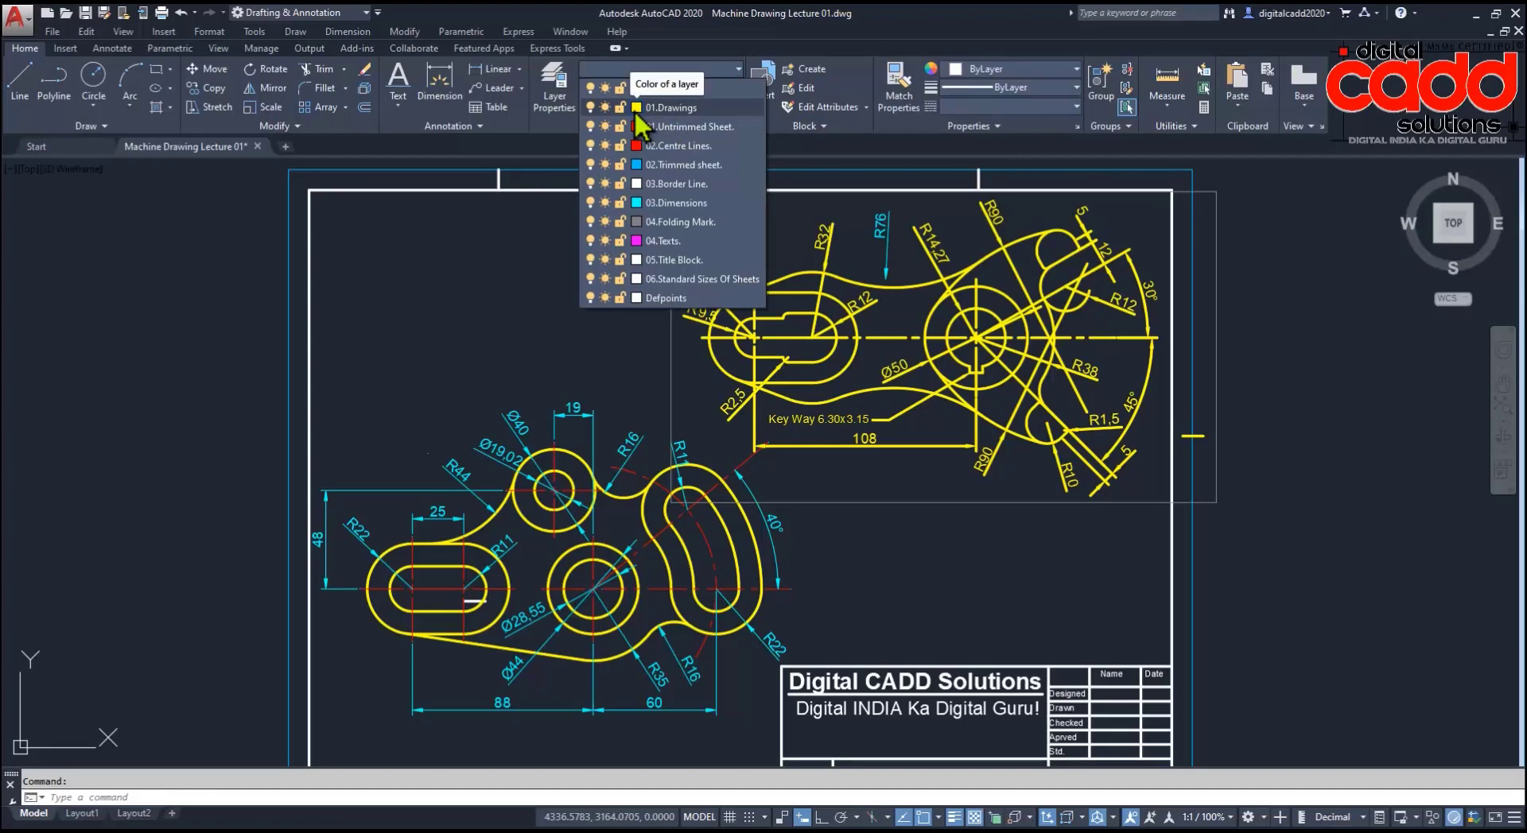
{"action": "left_click", "coordinate": [770, 512]}
{"action": "key", "text": "Escape"}
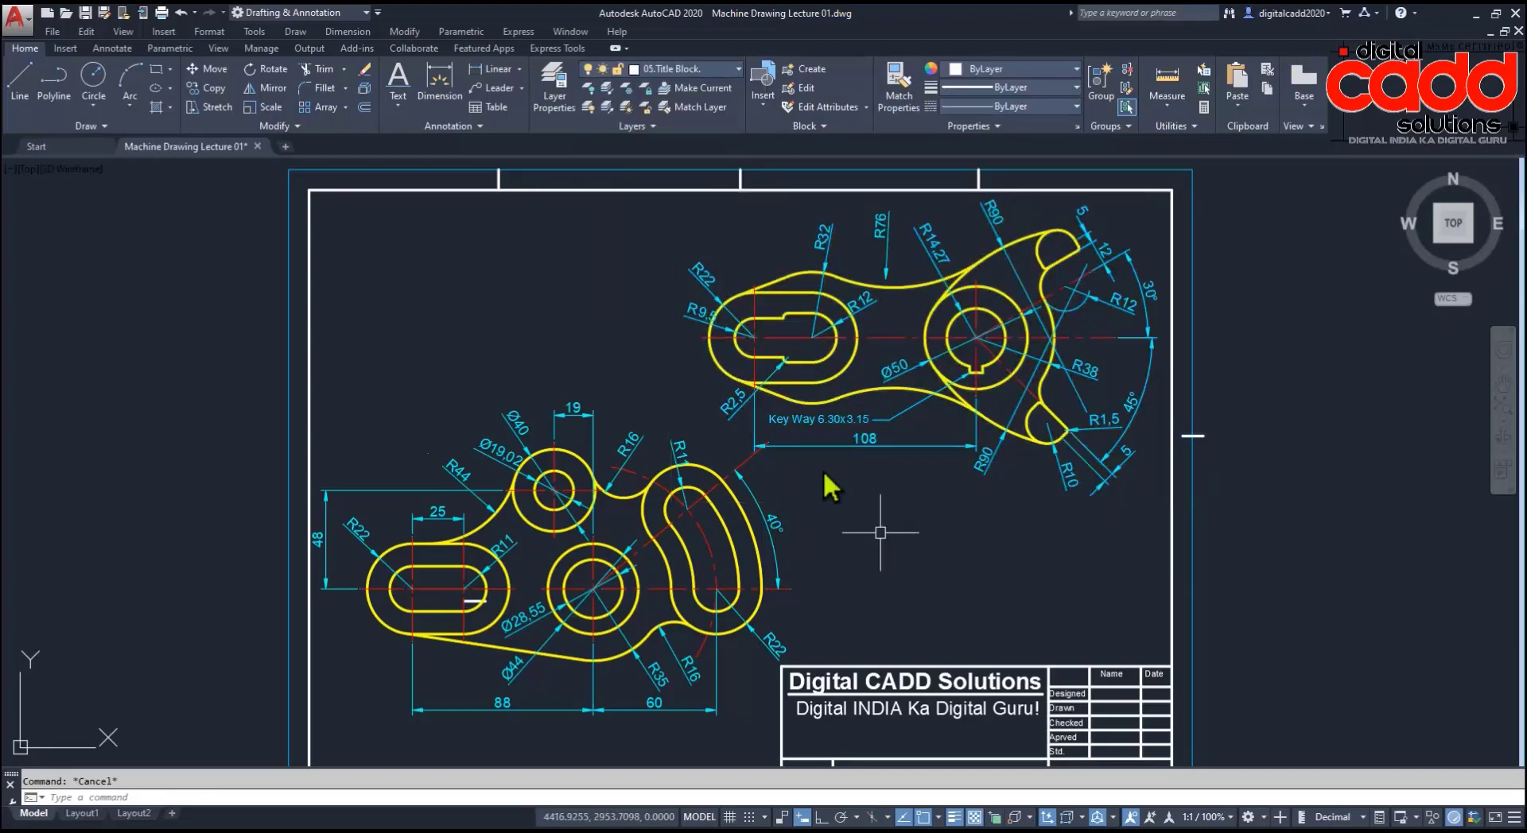
Step: Set the 01.Drawings layer colour to blue
{"action": "left_click", "coordinate": [651, 72]}
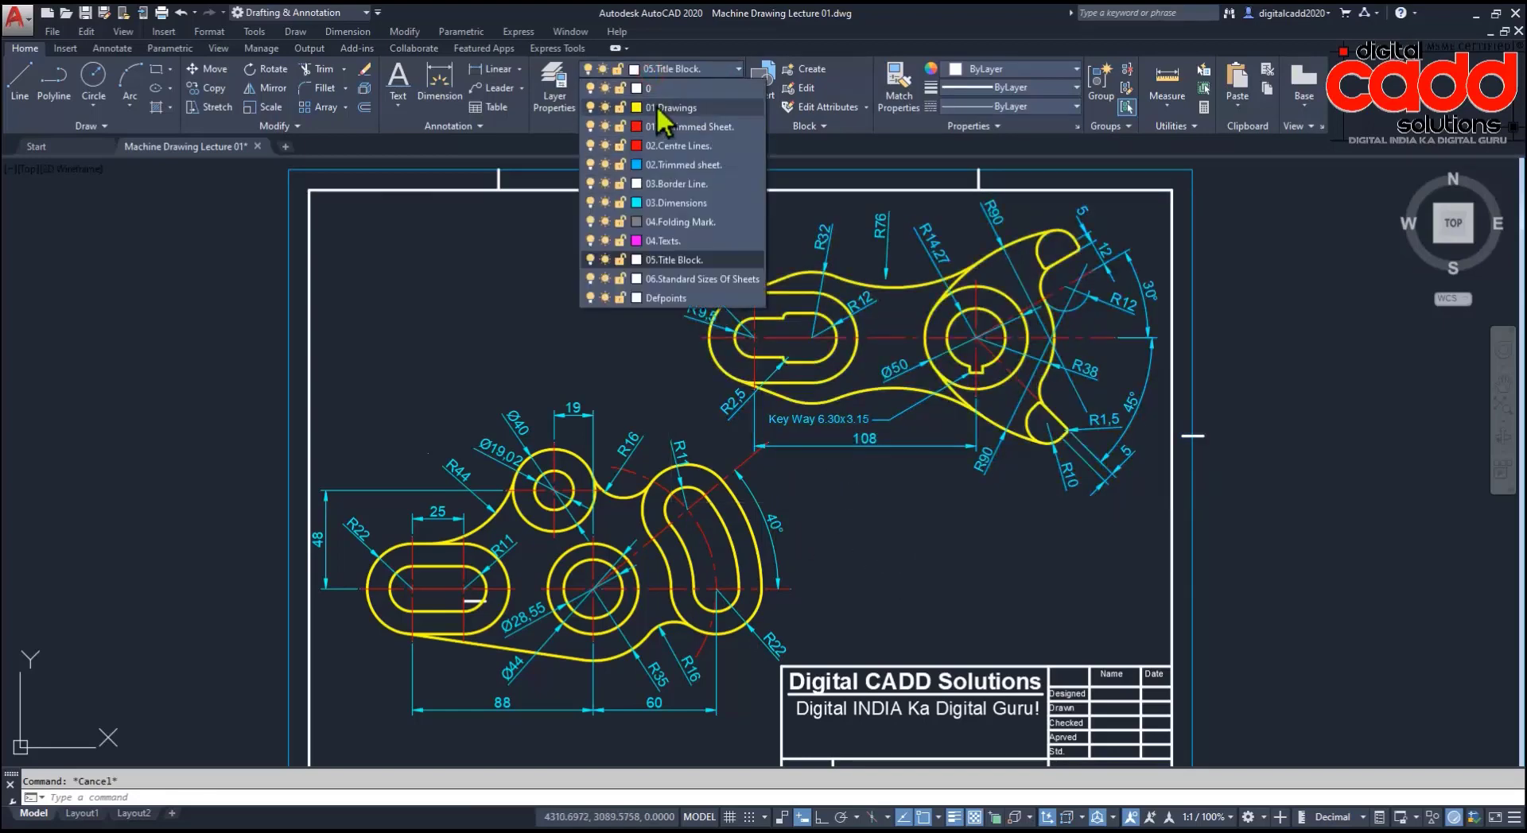
{"action": "left_click", "coordinate": [636, 107]}
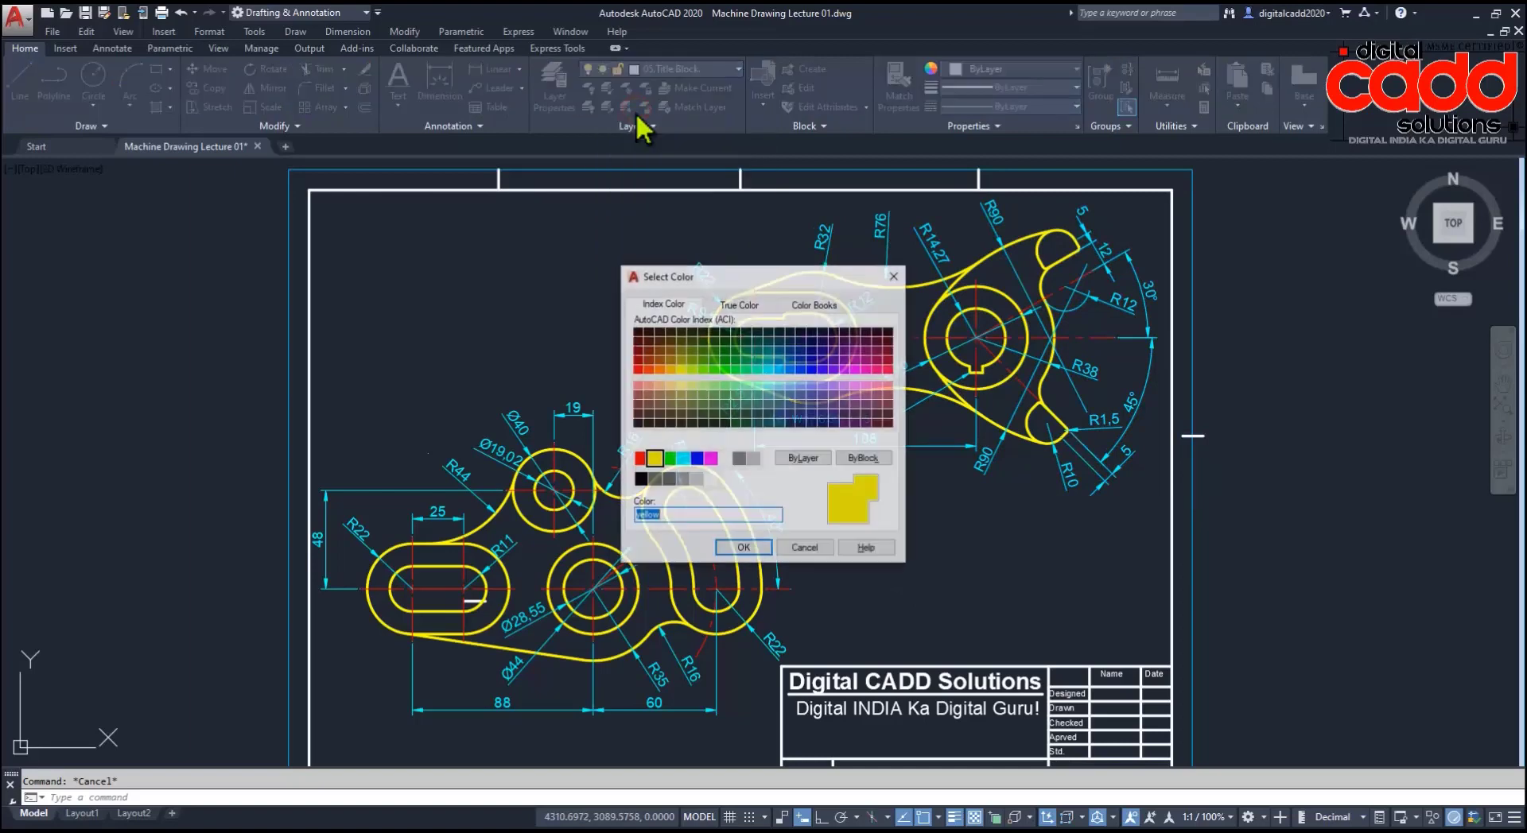
{"action": "left_click", "coordinate": [697, 459]}
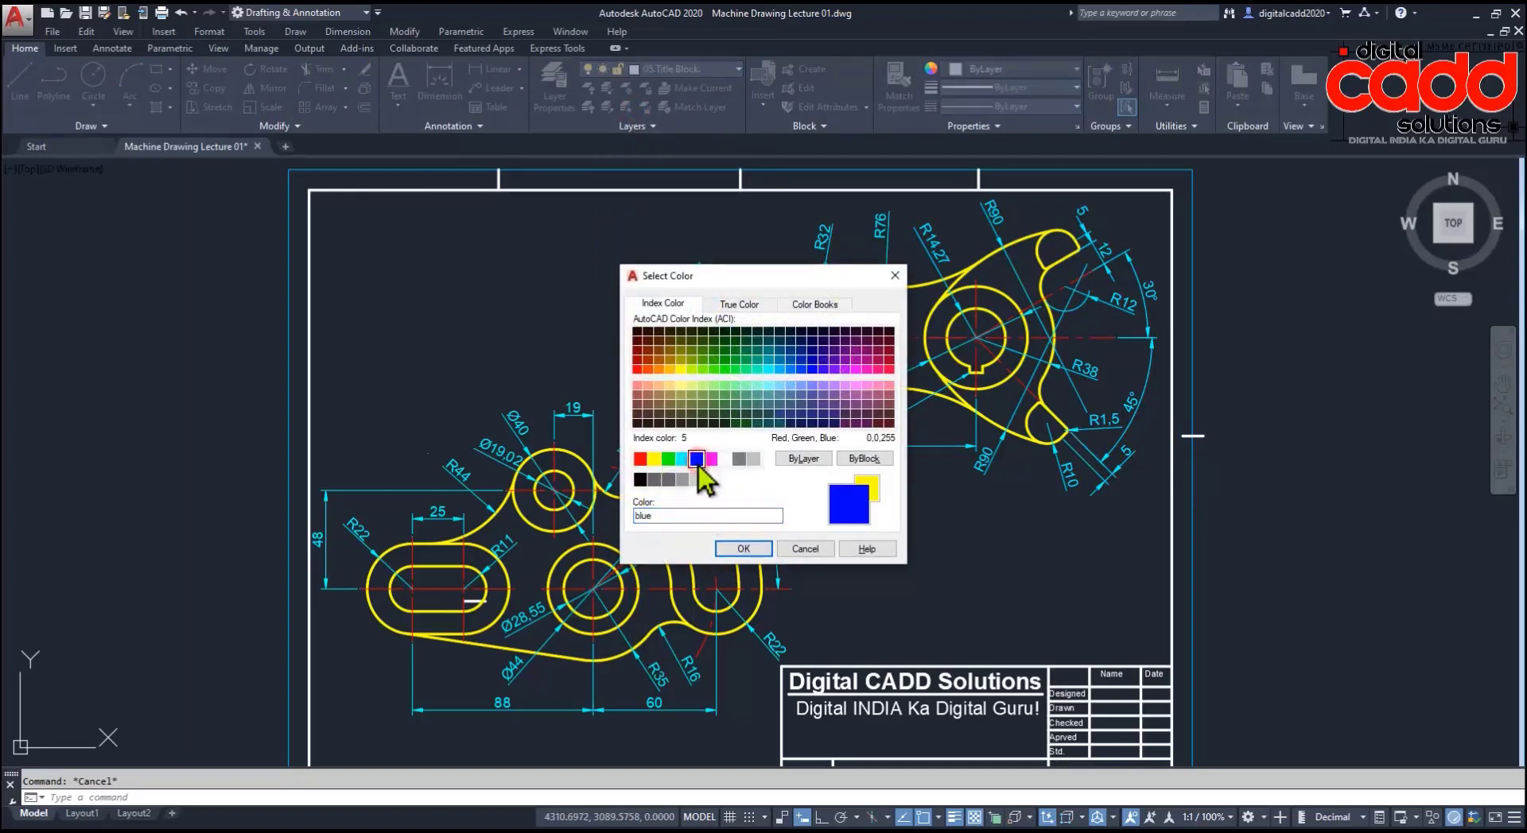
{"action": "left_click", "coordinate": [744, 549]}
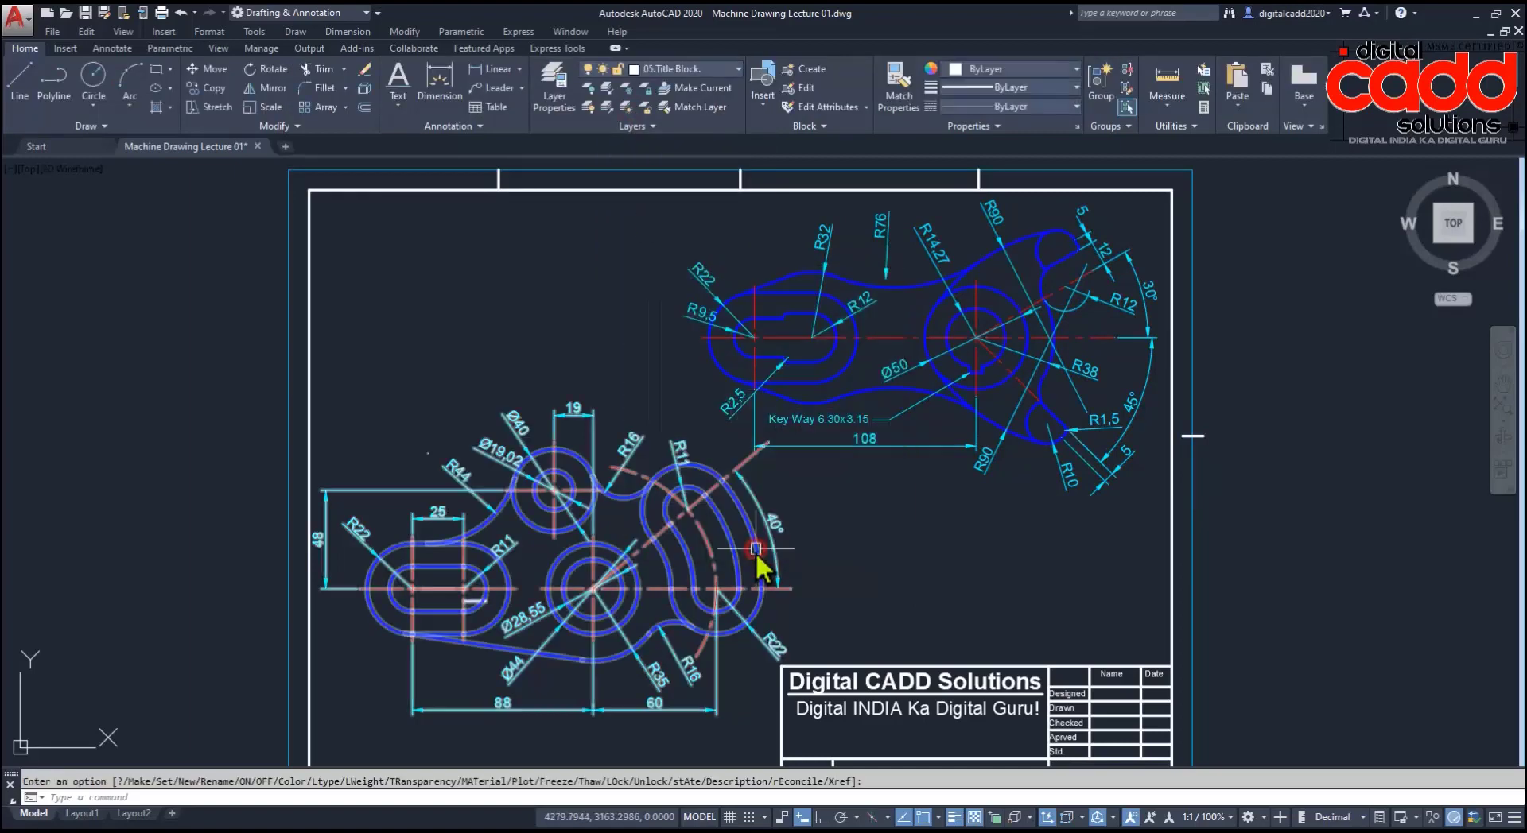
{"action": "middle_click_drag", "start_coordinate": [865, 624], "coordinate": [893, 600]}
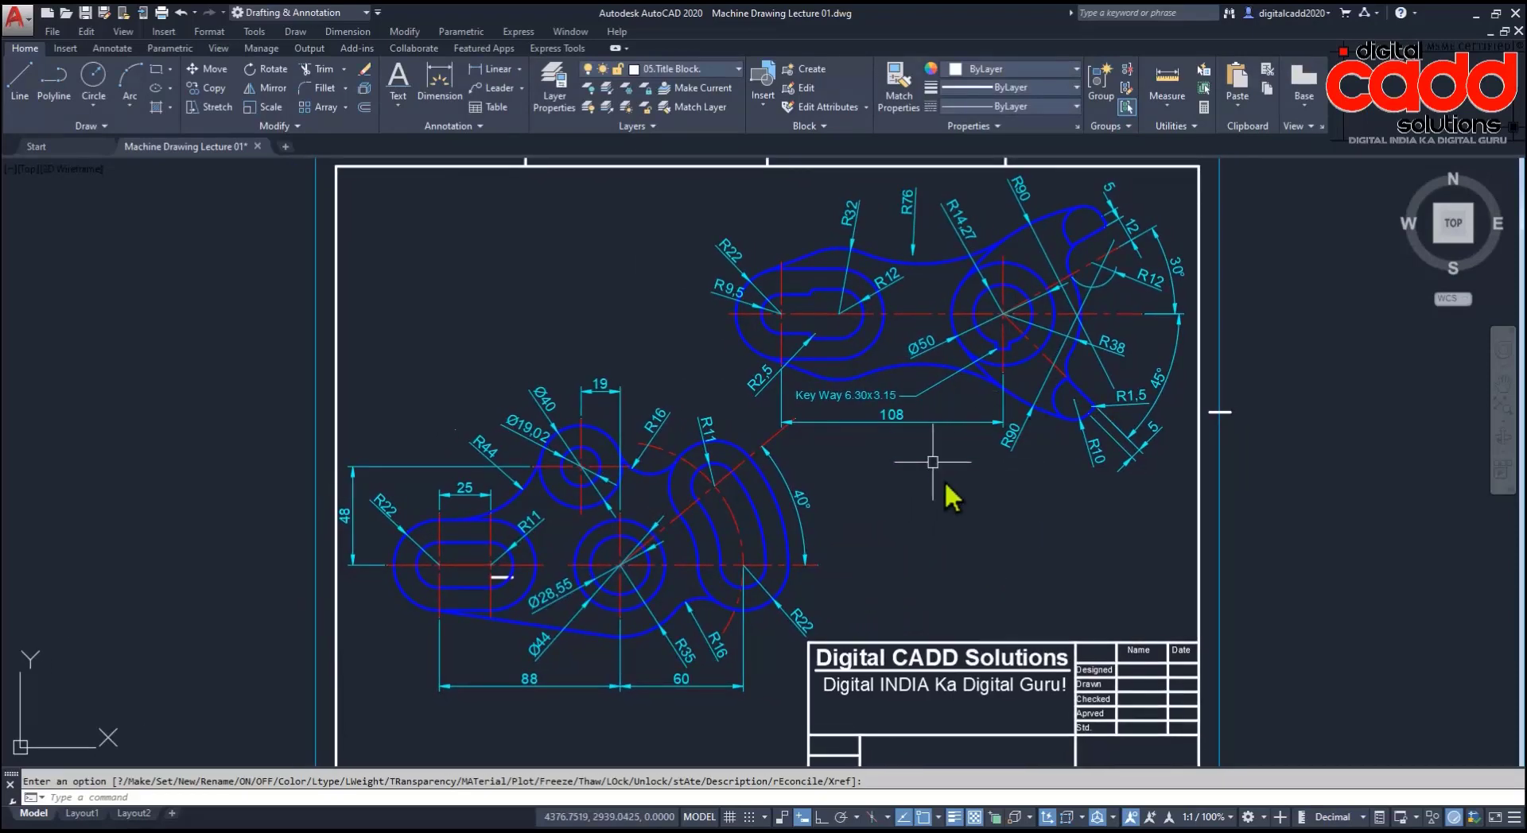
{"action": "middle_click_drag", "start_coordinate": [1034, 473], "coordinate": [983, 507]}
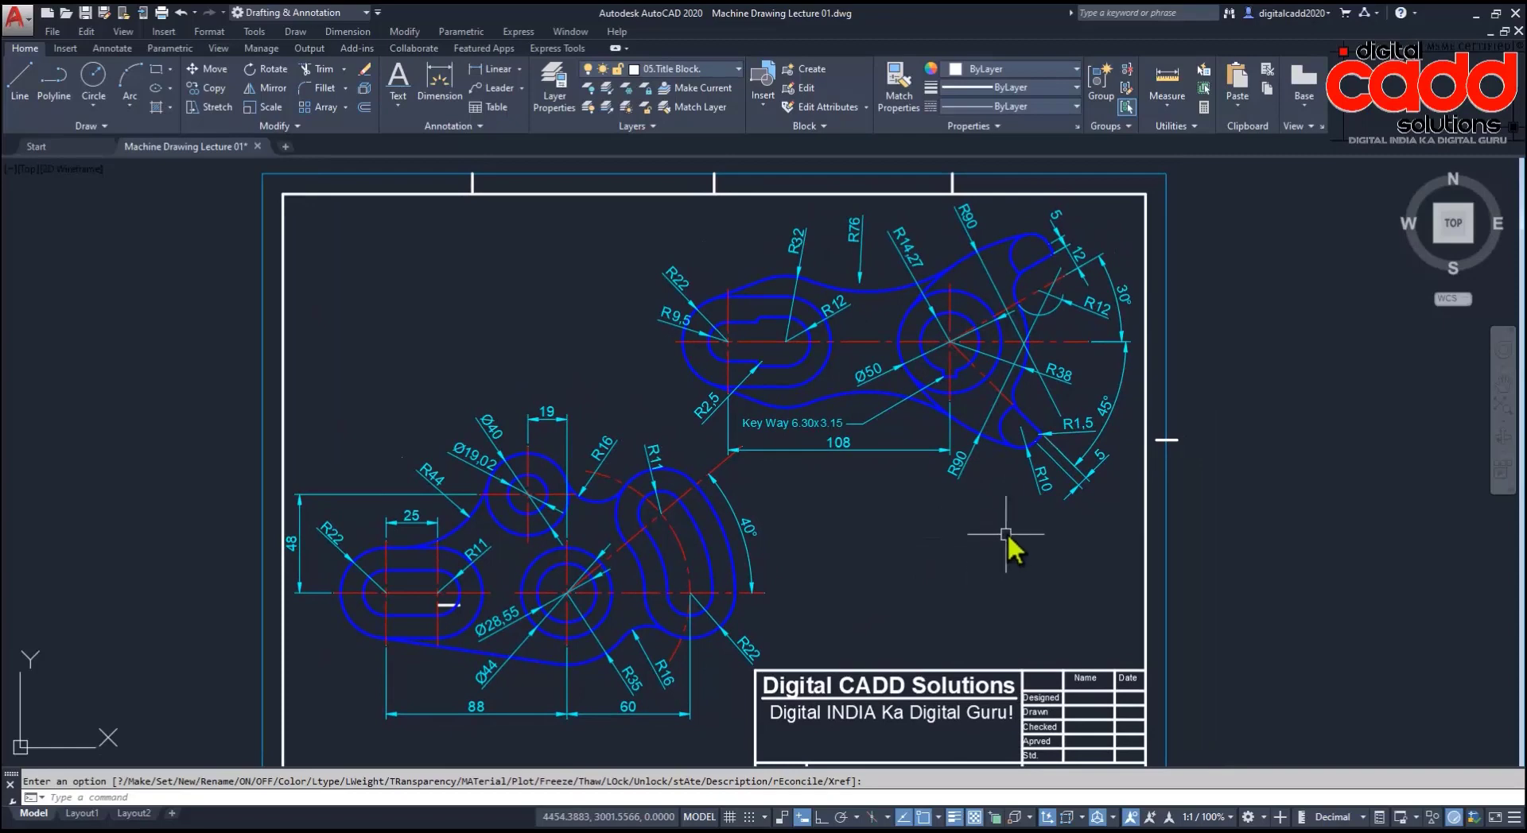
Step: Set the 03.Dimensions layer colour to dark green, index 118
{"action": "left_click", "coordinate": [701, 68]}
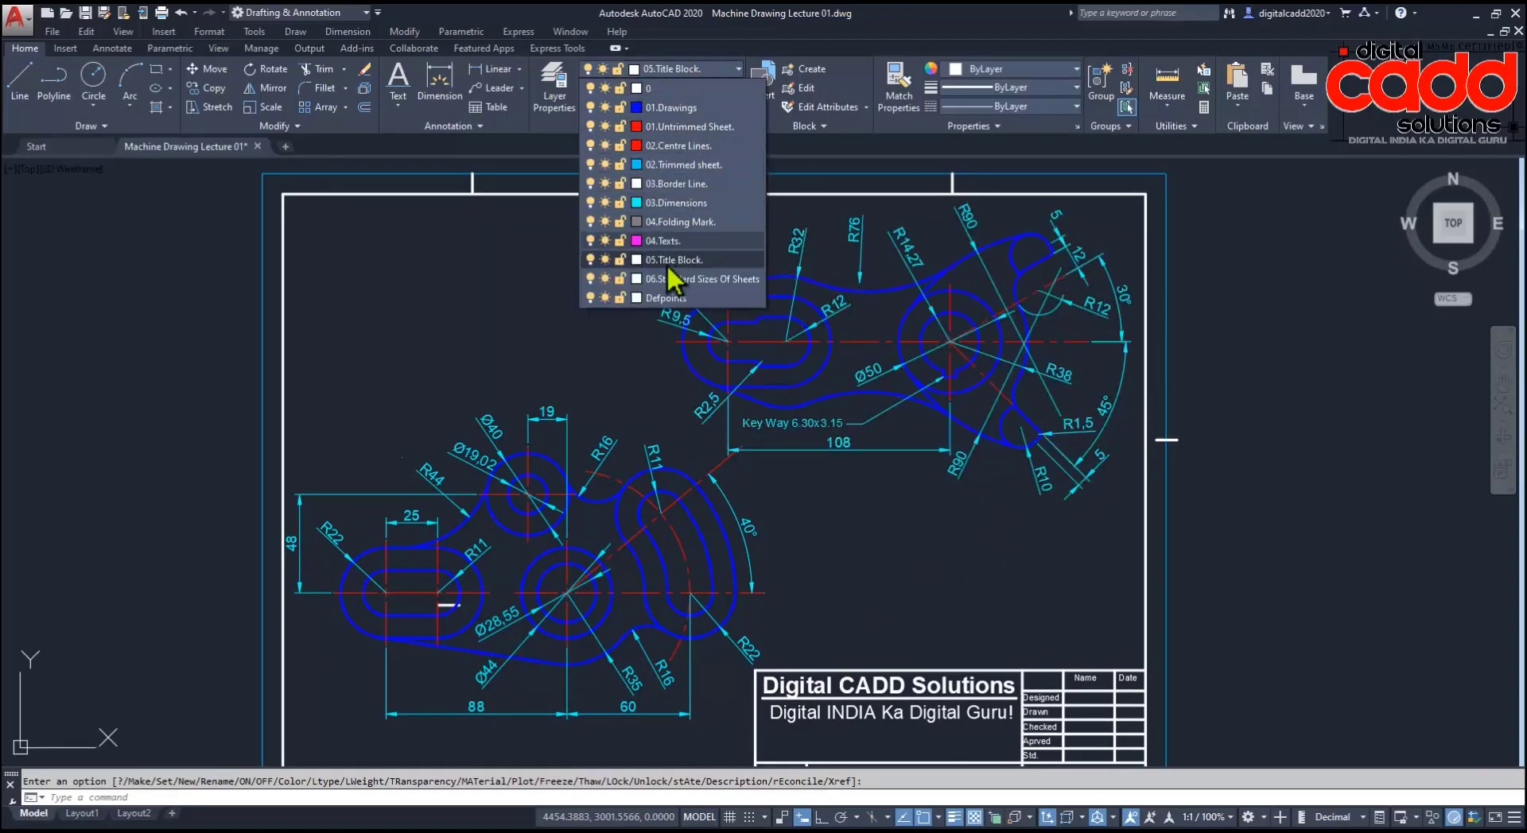
{"action": "left_click", "coordinate": [636, 205]}
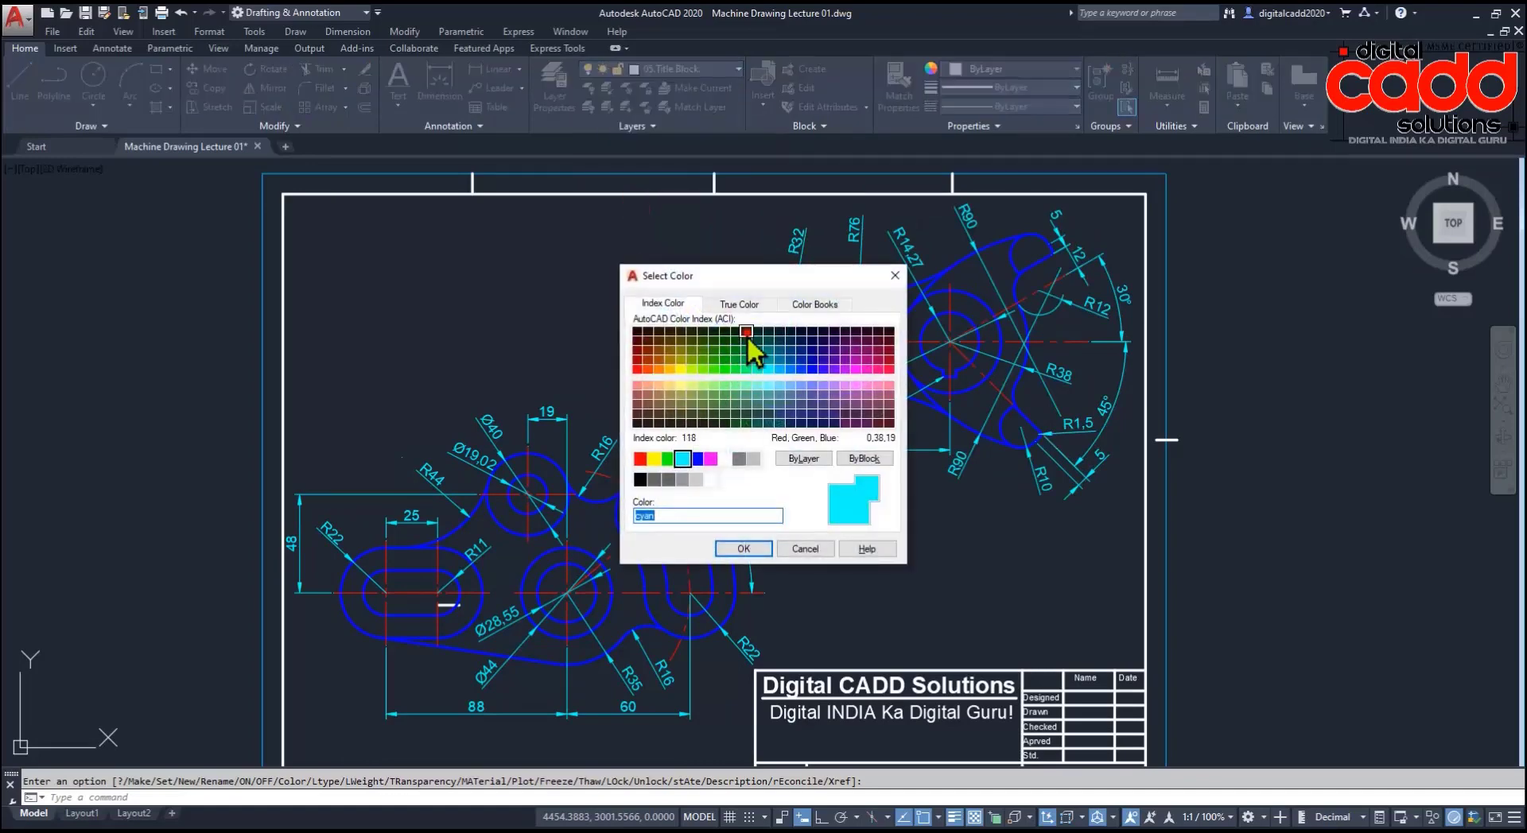
{"action": "left_click", "coordinate": [747, 336]}
{"action": "left_click", "coordinate": [748, 549]}
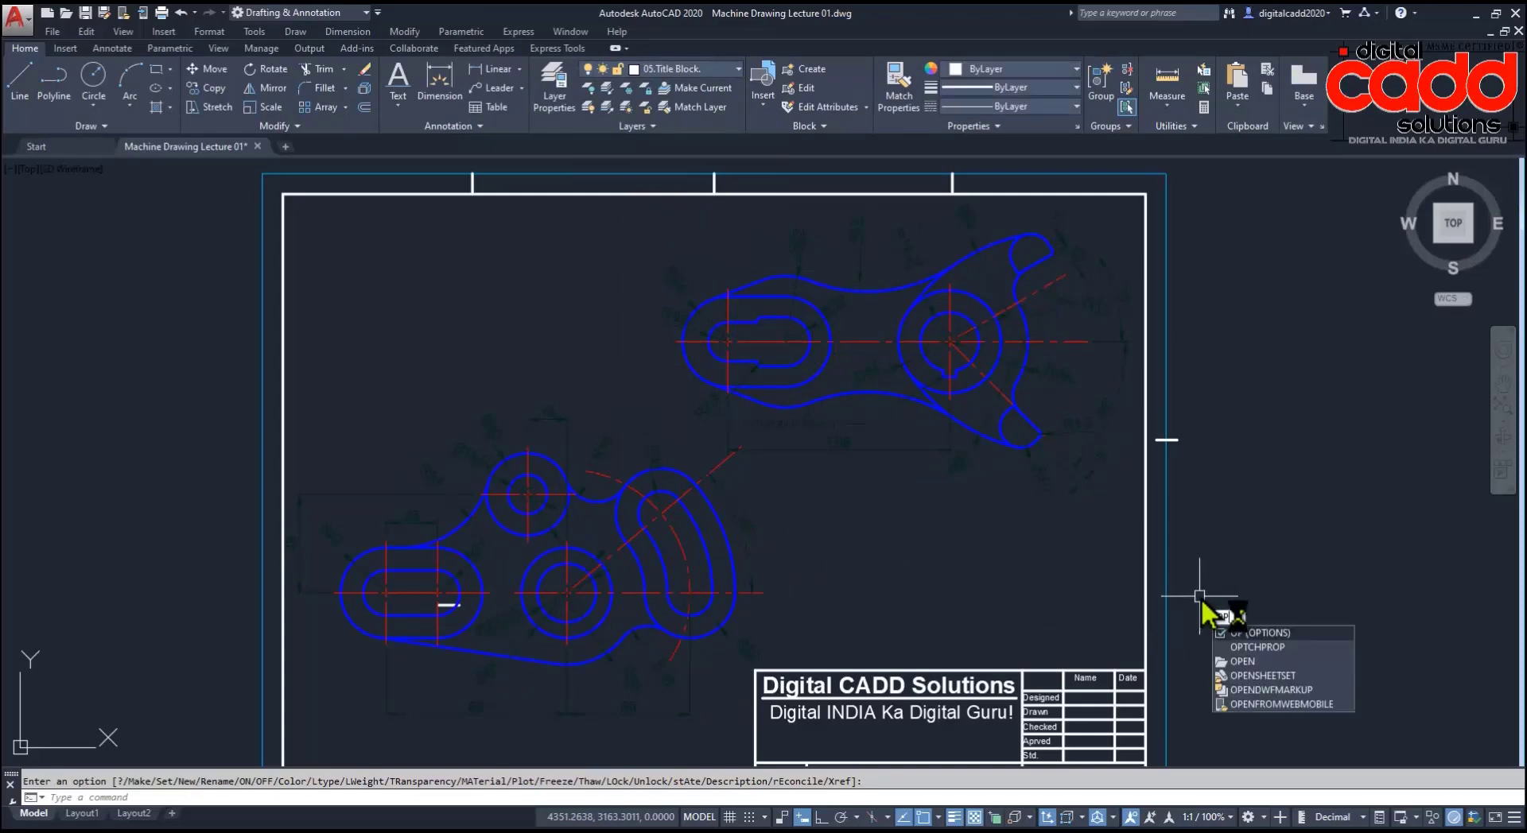
Step: Make the 2D model space uniform background white in Options display colours
{"action": "key", "text": "Return"}
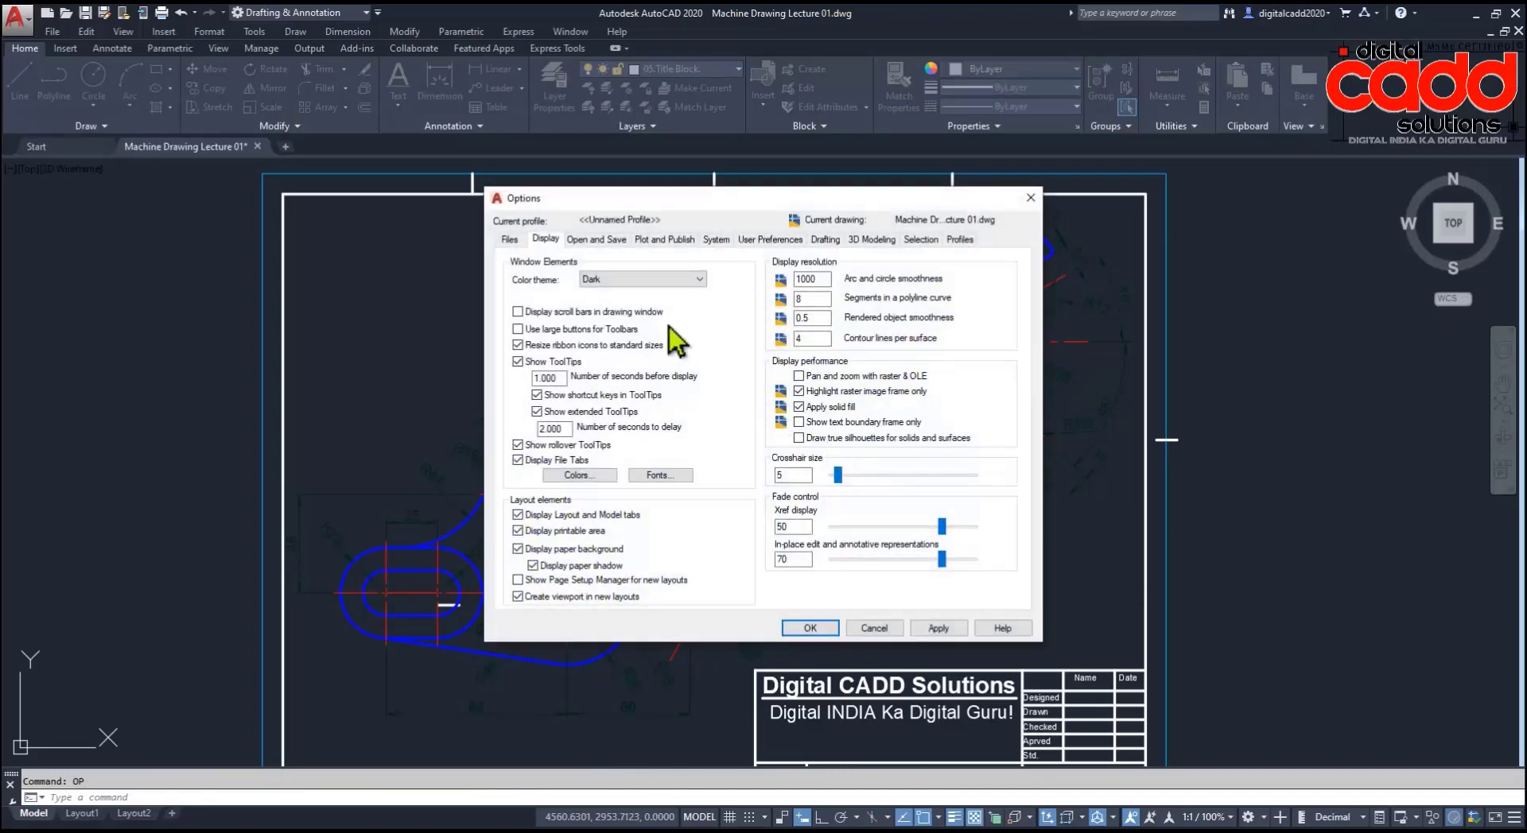
{"action": "left_click", "coordinate": [591, 475]}
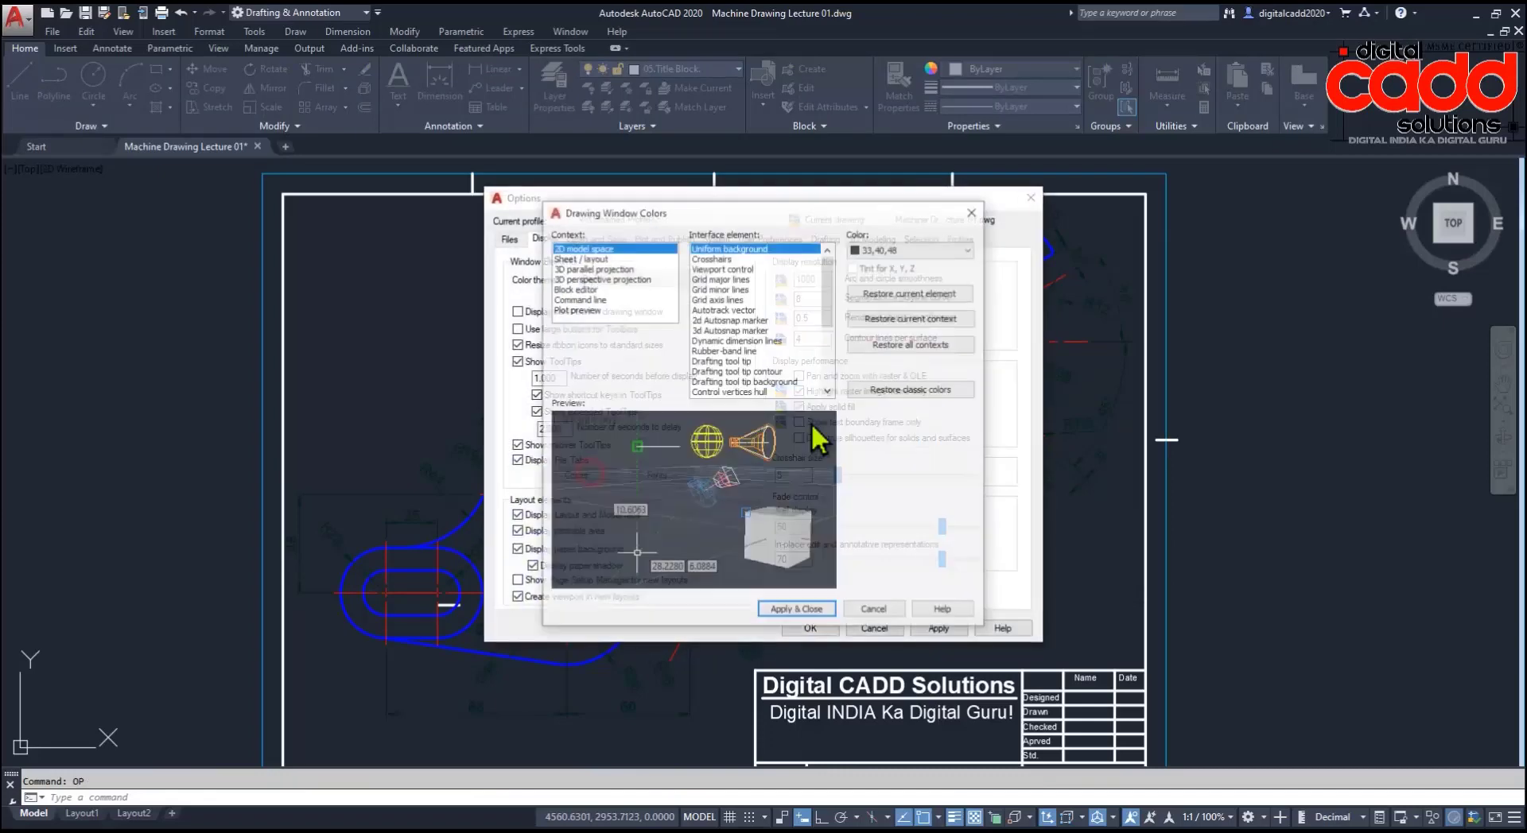
{"action": "left_click", "coordinate": [905, 249]}
{"action": "left_click", "coordinate": [886, 341]}
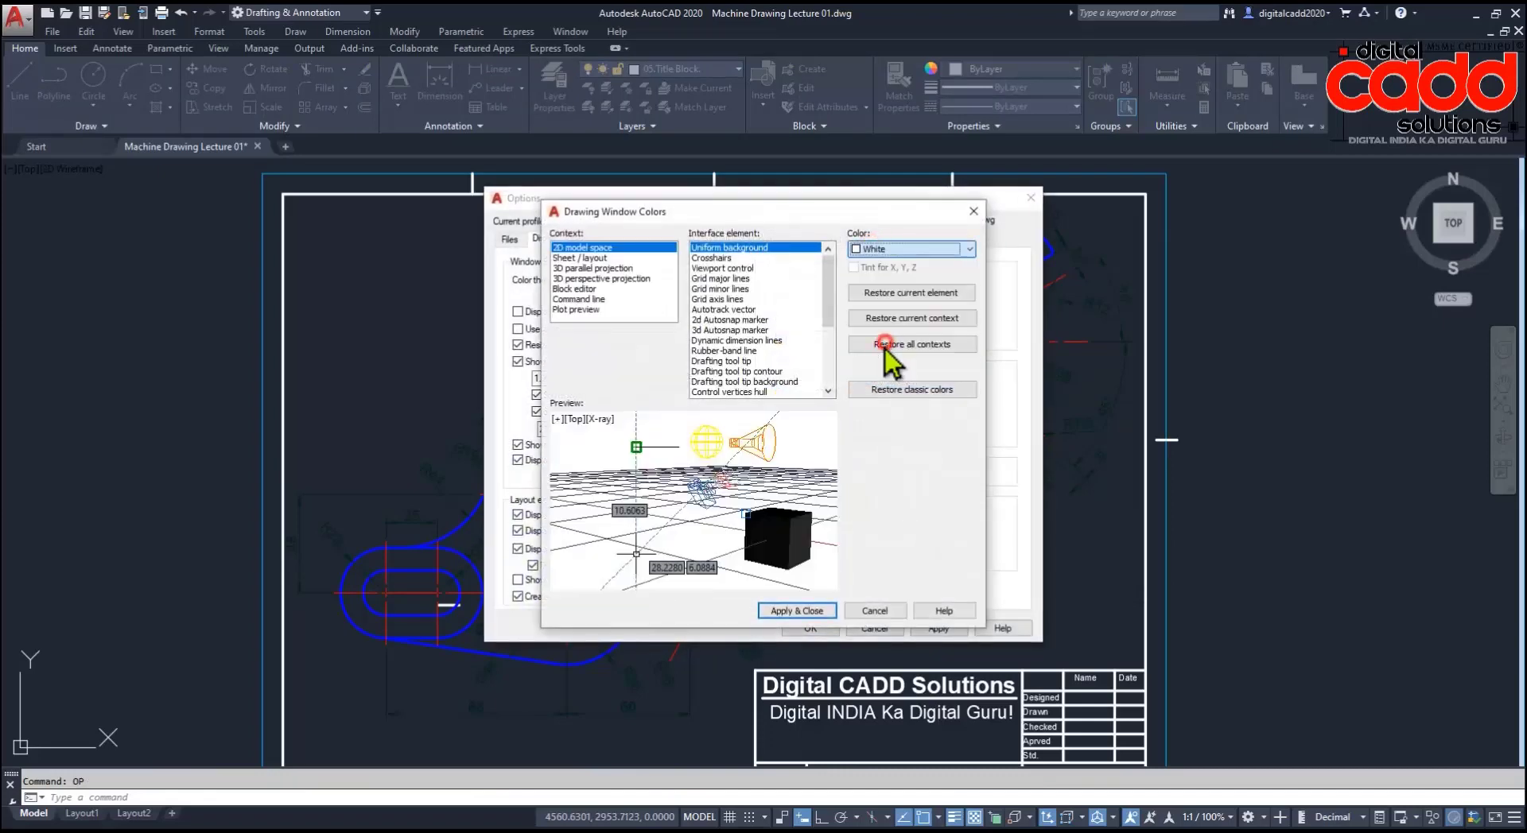
{"action": "left_click", "coordinate": [815, 611]}
{"action": "left_click", "coordinate": [814, 633]}
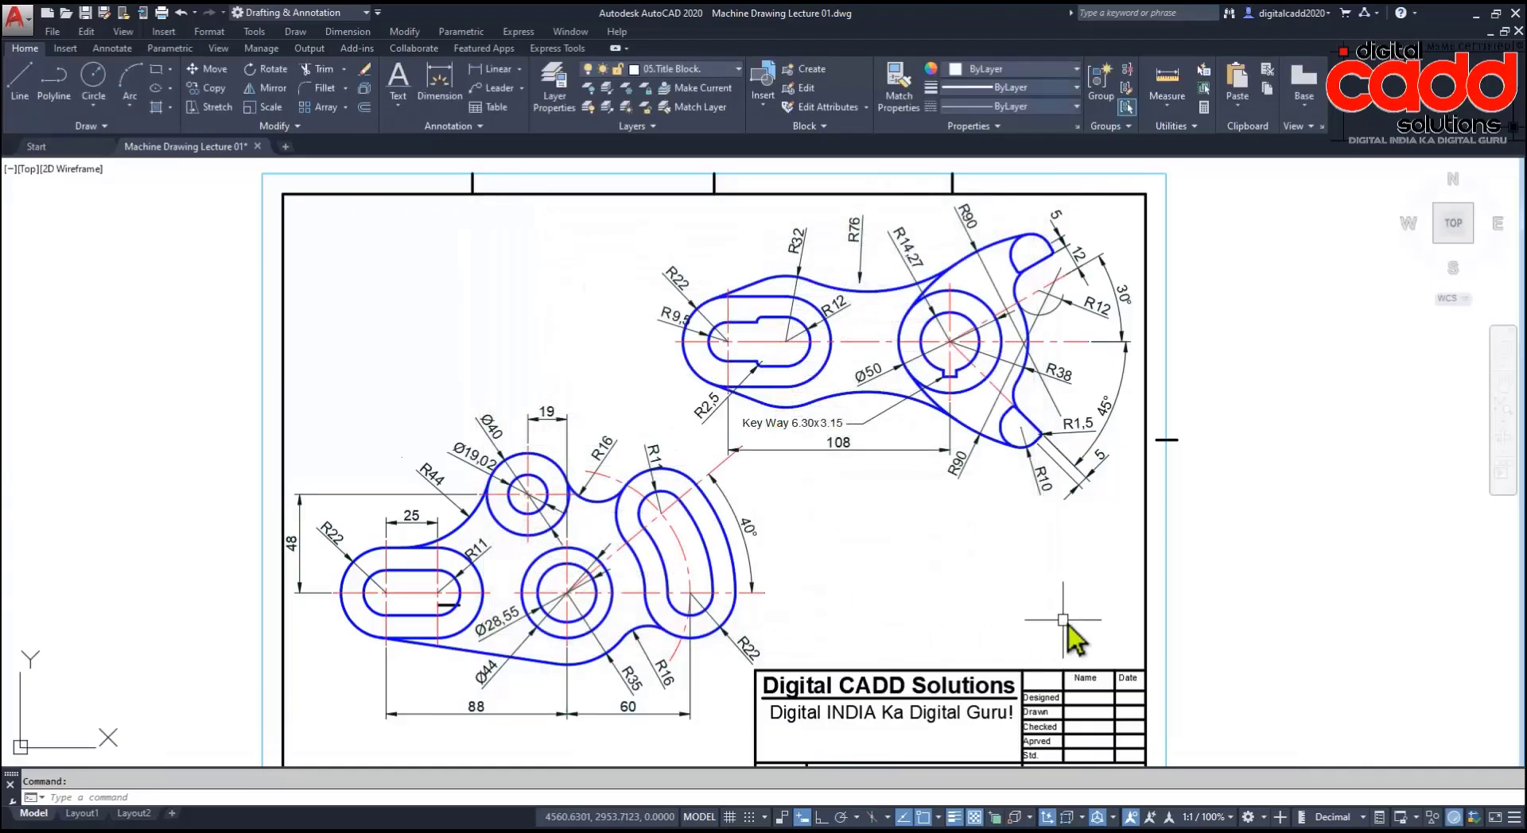
{"action": "mouse_move", "coordinate": [1069, 627]}
{"action": "middle_mouse_down"}
{"action": "mouse_move", "coordinate": [1076, 576]}
{"action": "mouse_move", "coordinate": [1056, 593]}
{"action": "mouse_move", "coordinate": [1066, 654]}
{"action": "mouse_move", "coordinate": [1066, 630]}
{"action": "middle_mouse_up"}
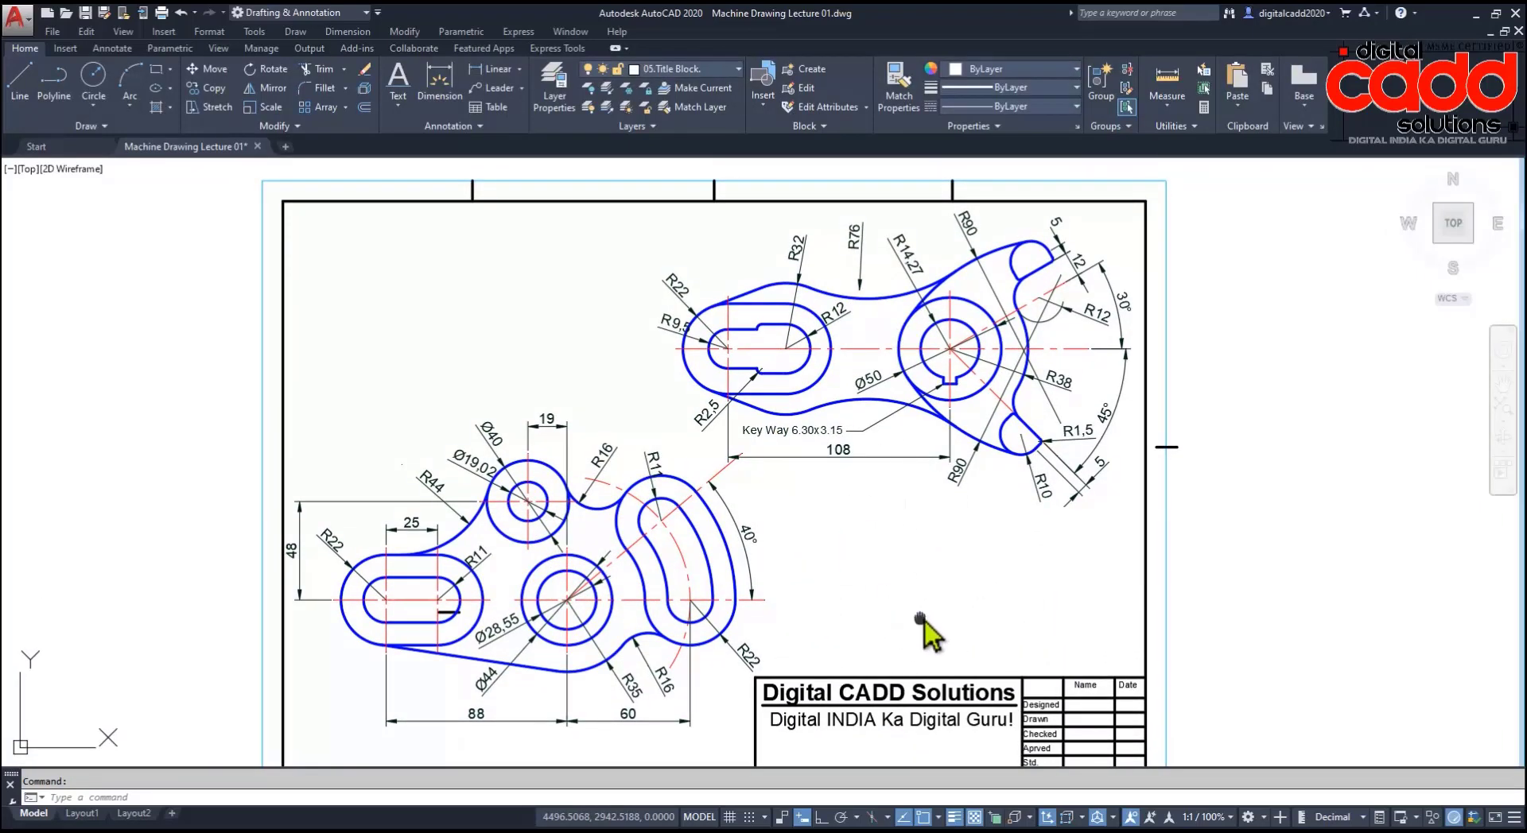
{"action": "middle_click_drag", "start_coordinate": [924, 622], "coordinate": [920, 538]}
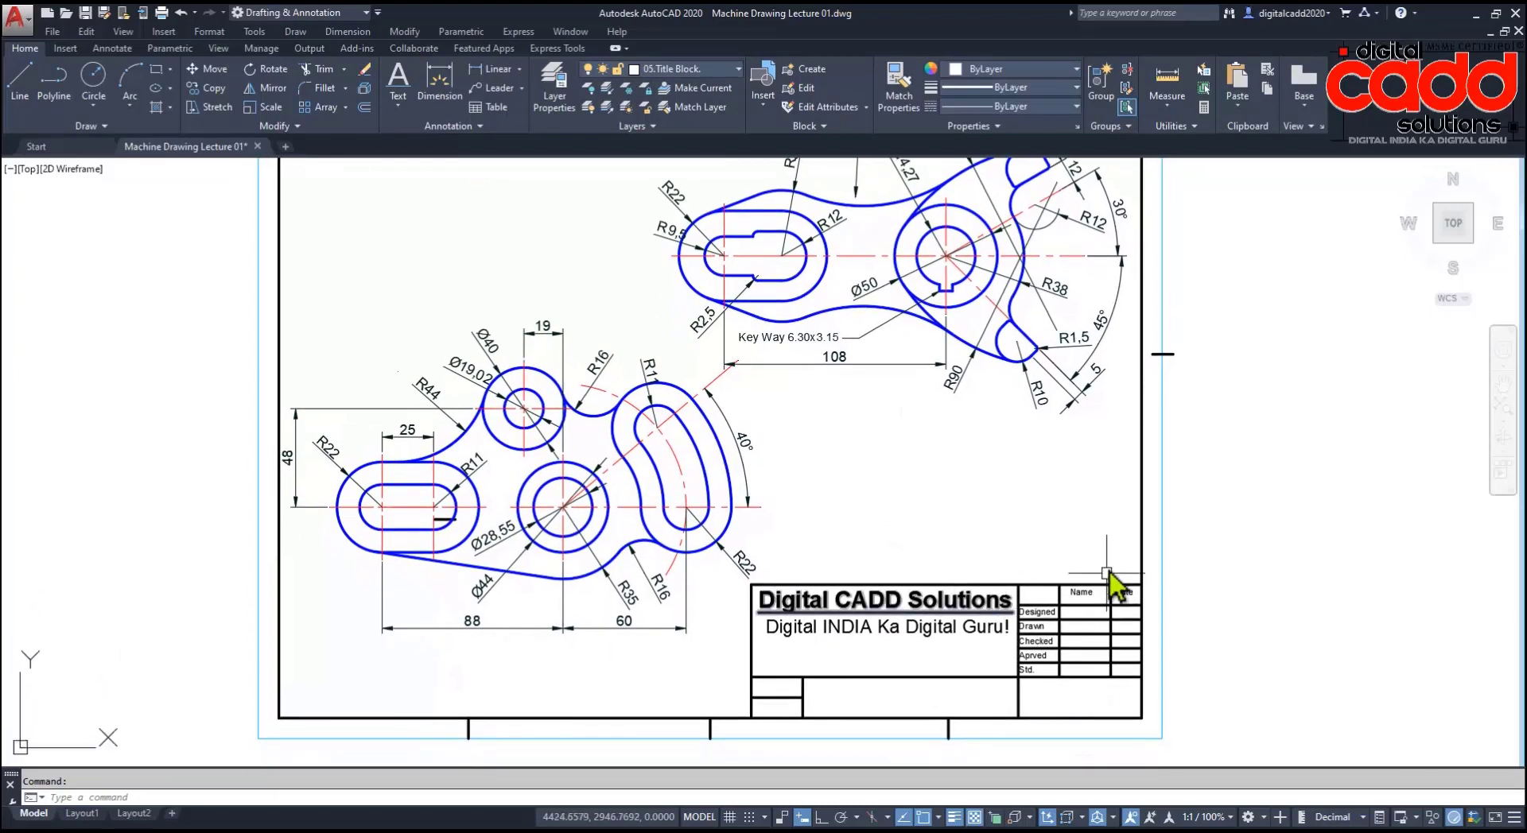
Step: Change the 02.Trimmed sheet layer colour to index 7 white via the selected border line
{"action": "left_click", "coordinate": [1165, 498]}
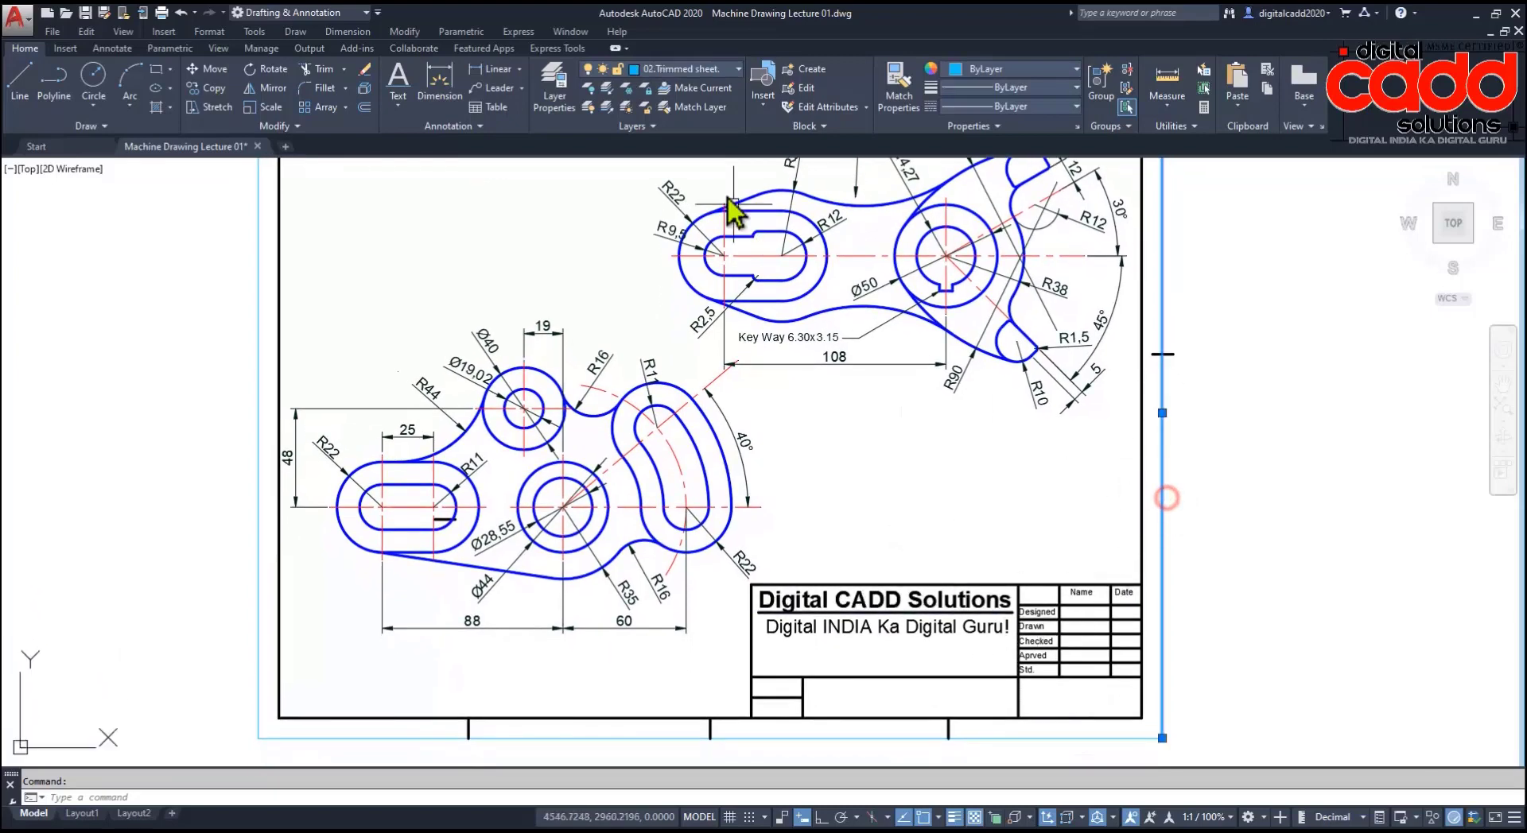
{"action": "left_click", "coordinate": [687, 70]}
{"action": "left_click", "coordinate": [637, 162]}
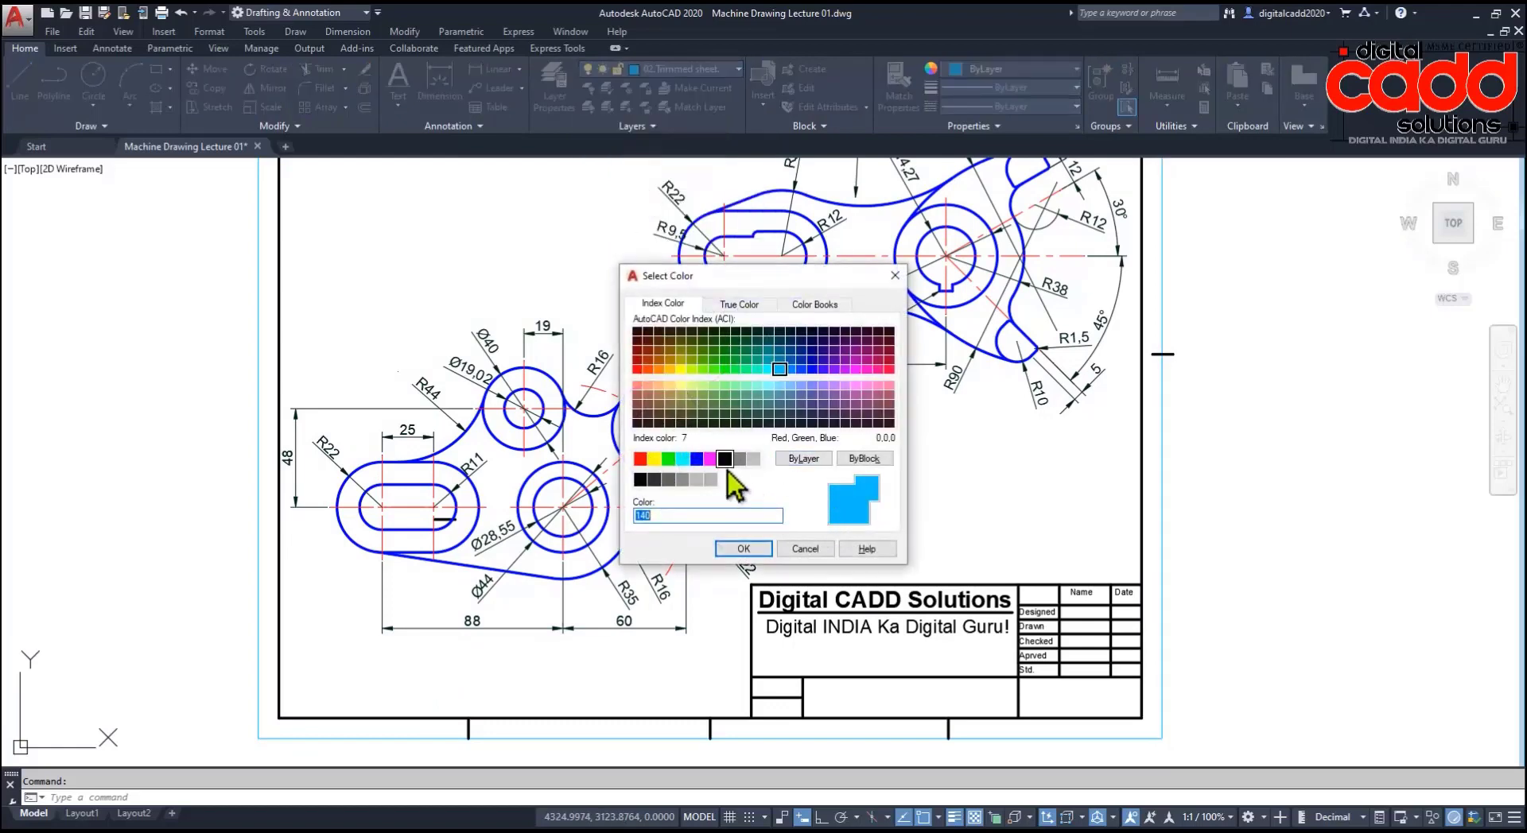
{"action": "left_click", "coordinate": [724, 460]}
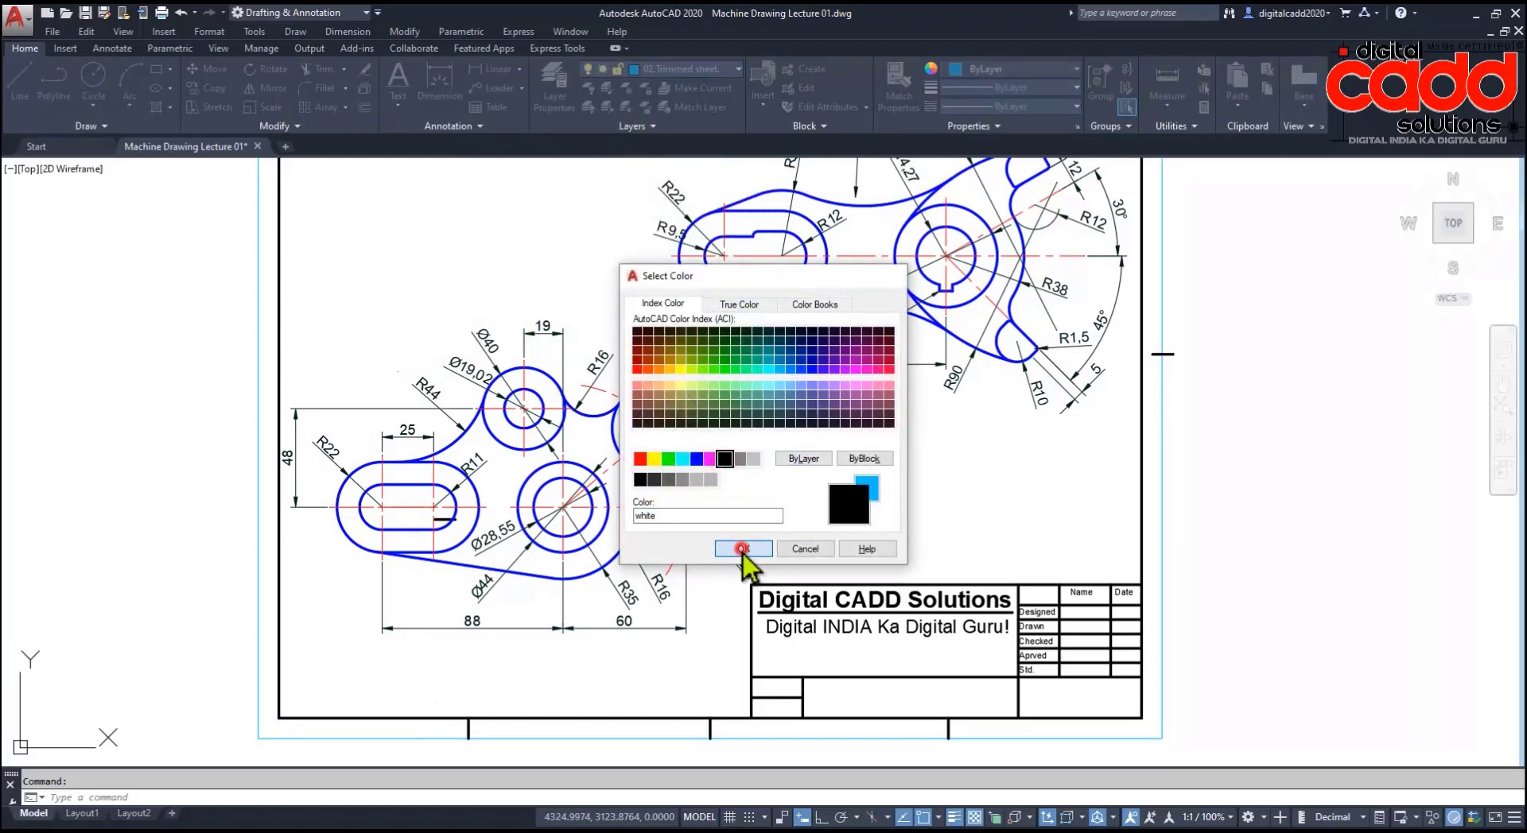
{"action": "left_click", "coordinate": [743, 555]}
{"action": "mouse_move", "coordinate": [1189, 441]}
{"action": "middle_mouse_down"}
{"action": "mouse_move", "coordinate": [1177, 477]}
{"action": "mouse_move", "coordinate": [1180, 389]}
{"action": "middle_mouse_up"}
{"action": "scroll", "coordinate": [1200, 442], "scroll_direction": "down", "scroll_amount": 2}
{"action": "key", "text": "Escape"}
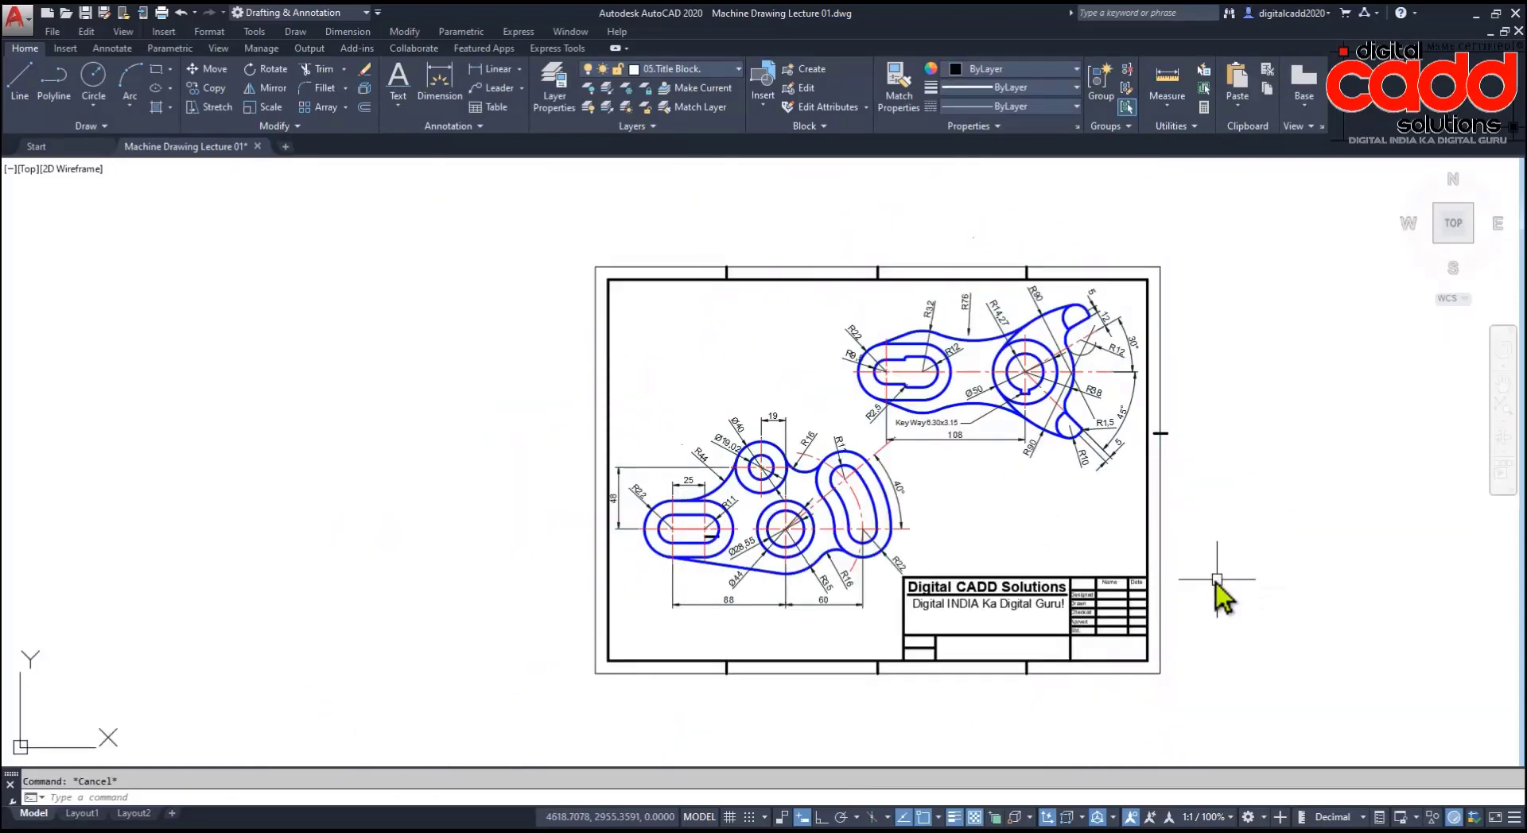
Step: Zoom in to inspect the title block, then zoom out to show the whole A3 sheet
{"action": "left_click", "coordinate": [1172, 430]}
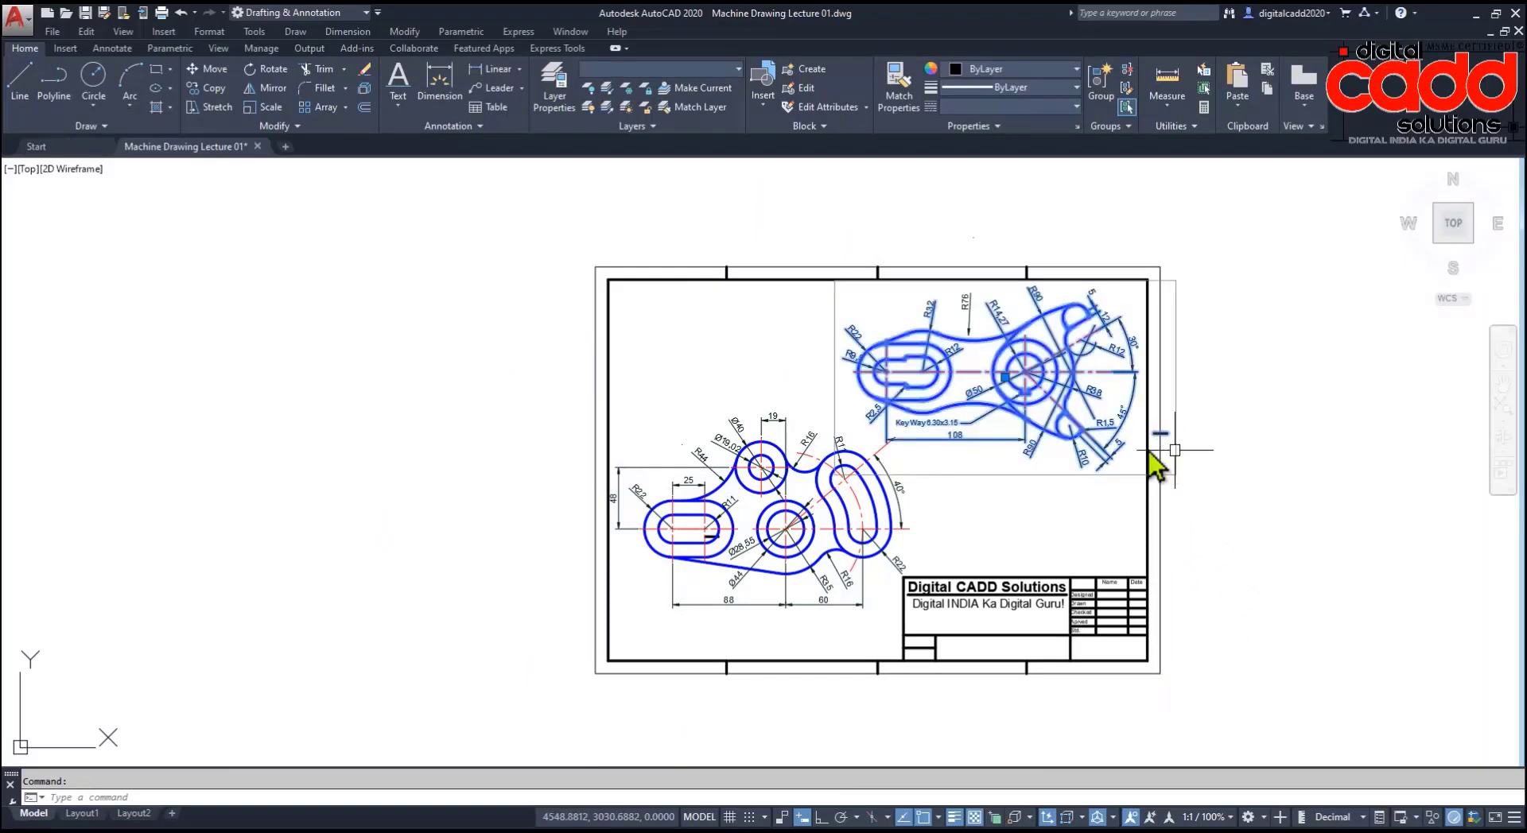
{"action": "key", "text": "Escape"}
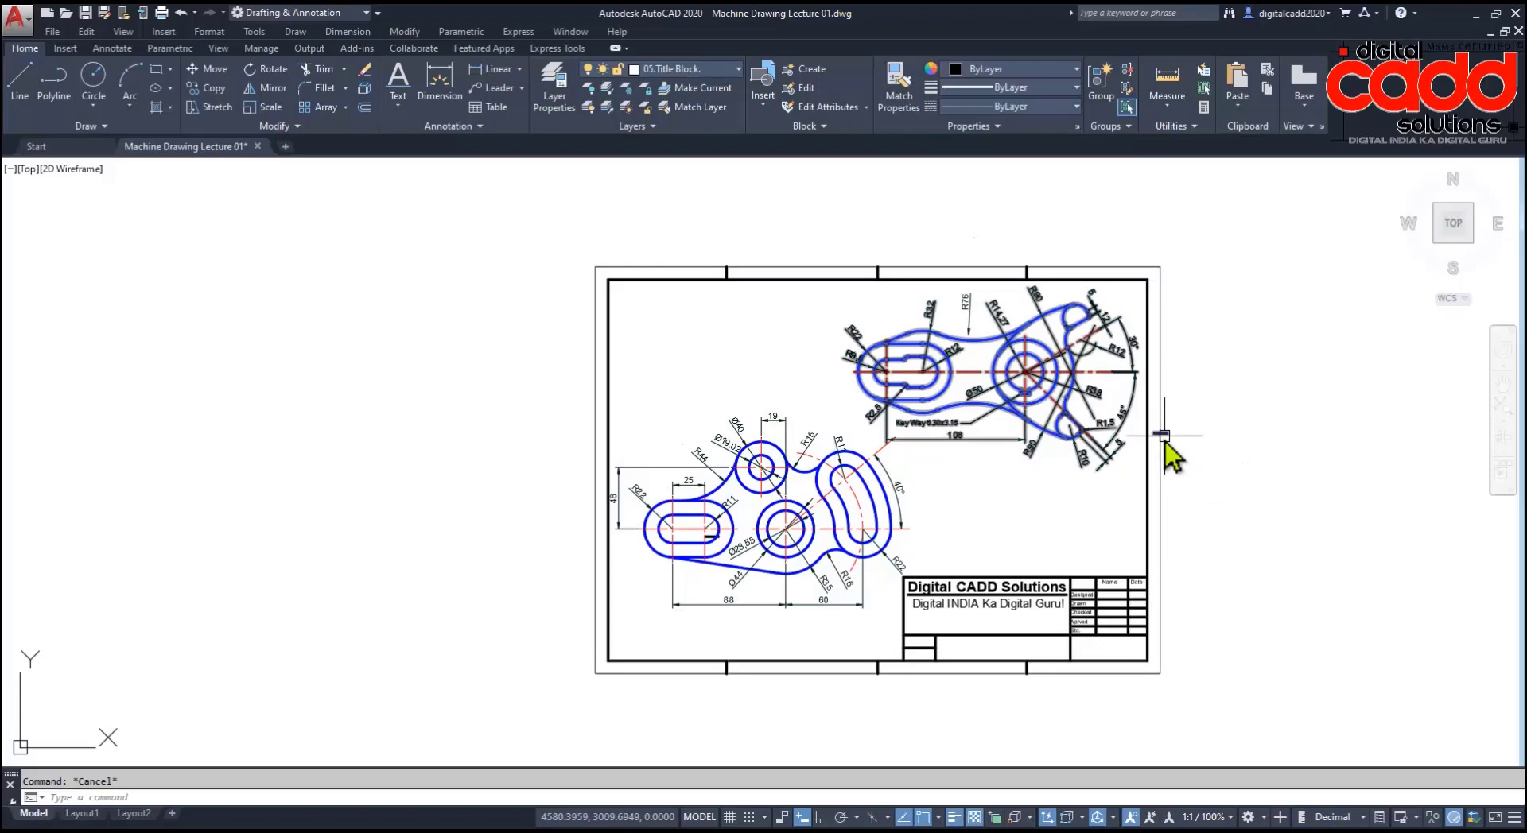
{"action": "middle_click_drag", "start_coordinate": [811, 528], "coordinate": [746, 546]}
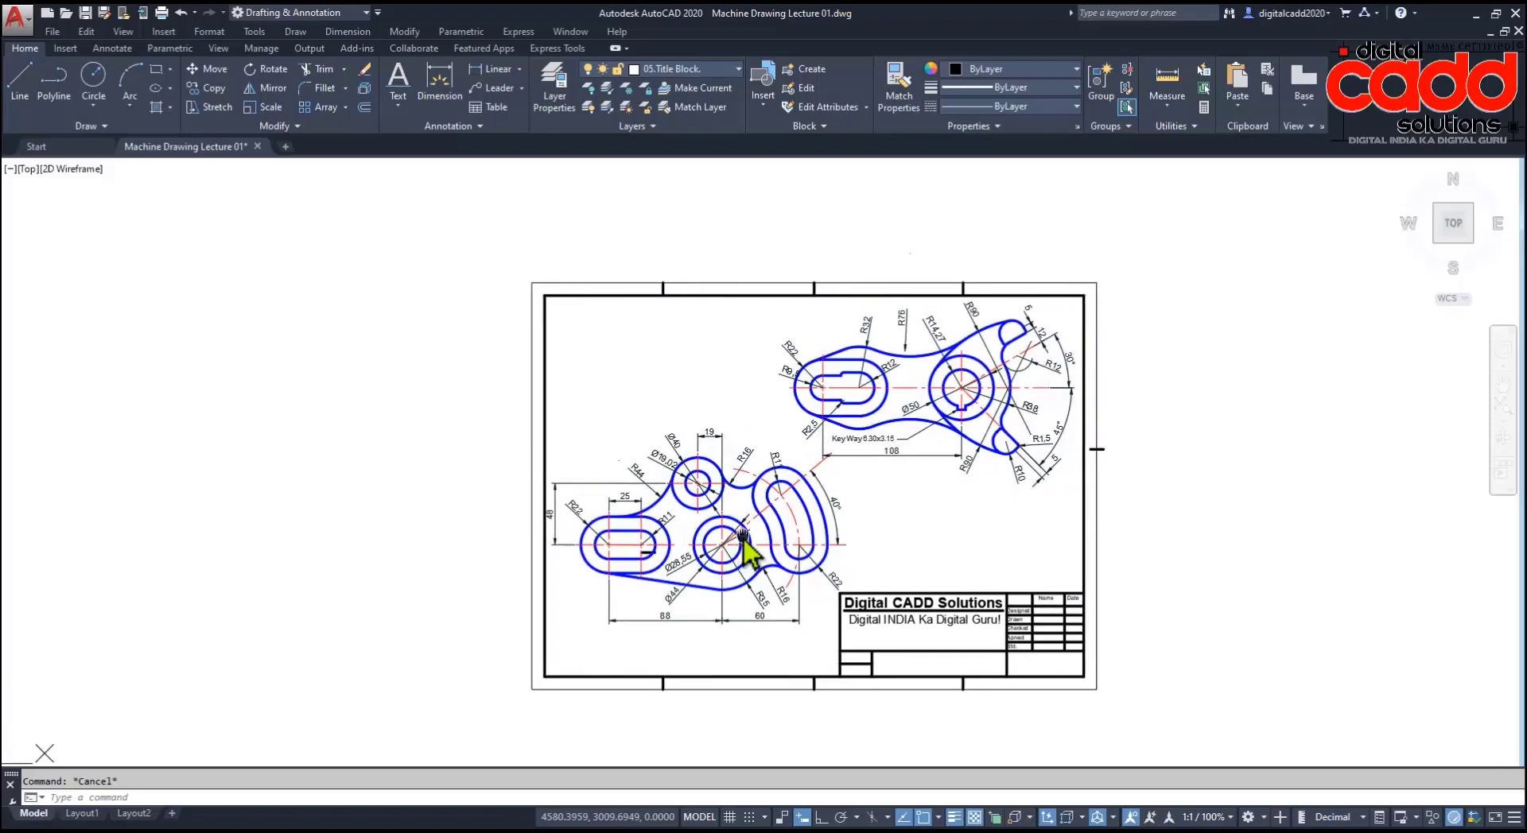
{"action": "middle_click_drag", "start_coordinate": [1016, 648], "coordinate": [869, 641]}
{"action": "scroll", "coordinate": [875, 652], "scroll_direction": "up", "scroll_amount": 6}
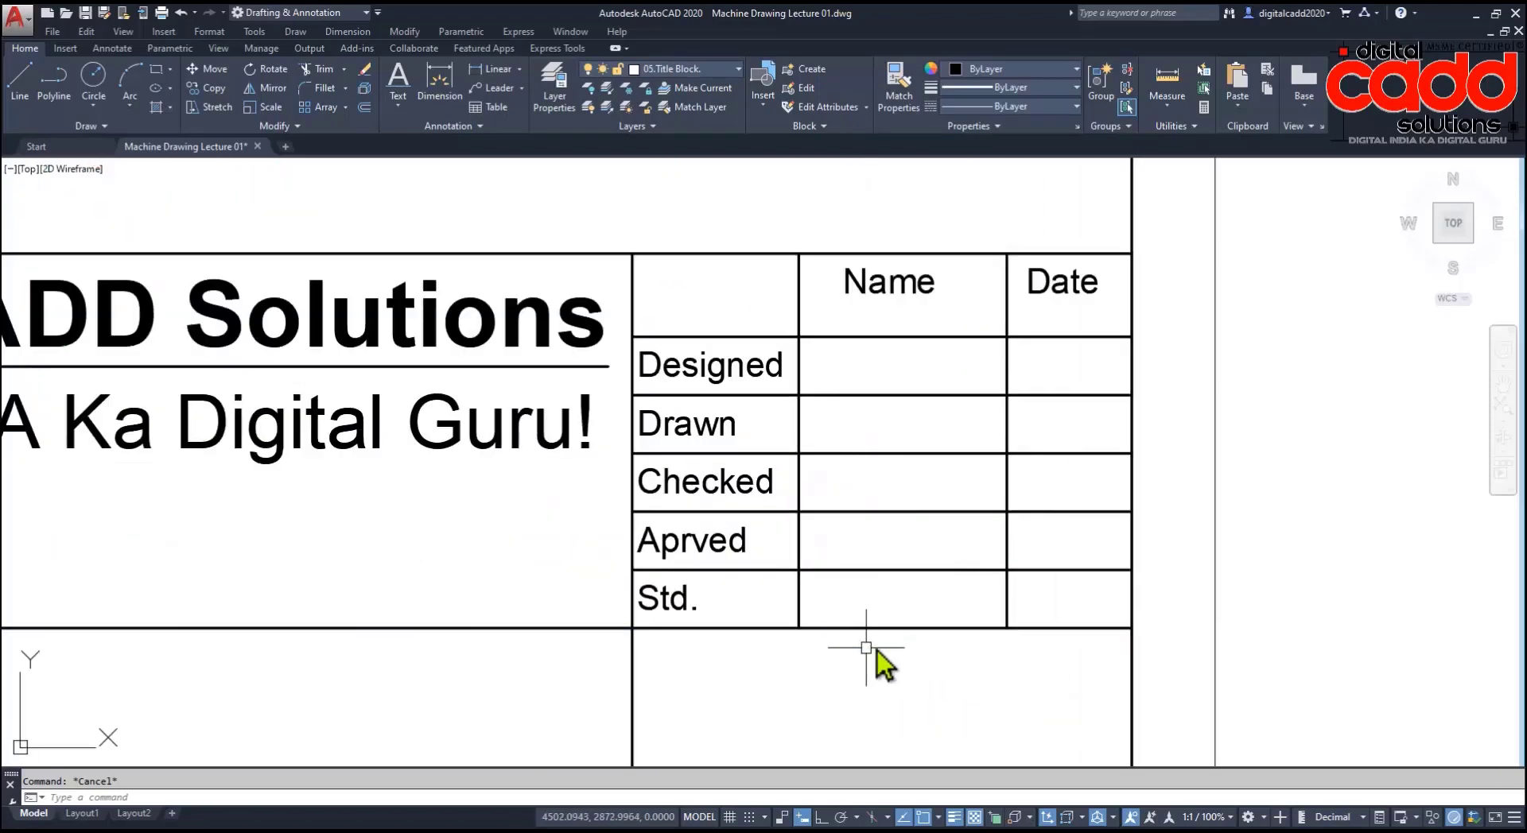
{"action": "scroll", "coordinate": [891, 664], "scroll_direction": "down", "scroll_amount": 3}
{"action": "scroll", "coordinate": [612, 524], "scroll_direction": "down", "scroll_amount": 3}
{"action": "middle_click_drag", "start_coordinate": [595, 526], "coordinate": [804, 633]}
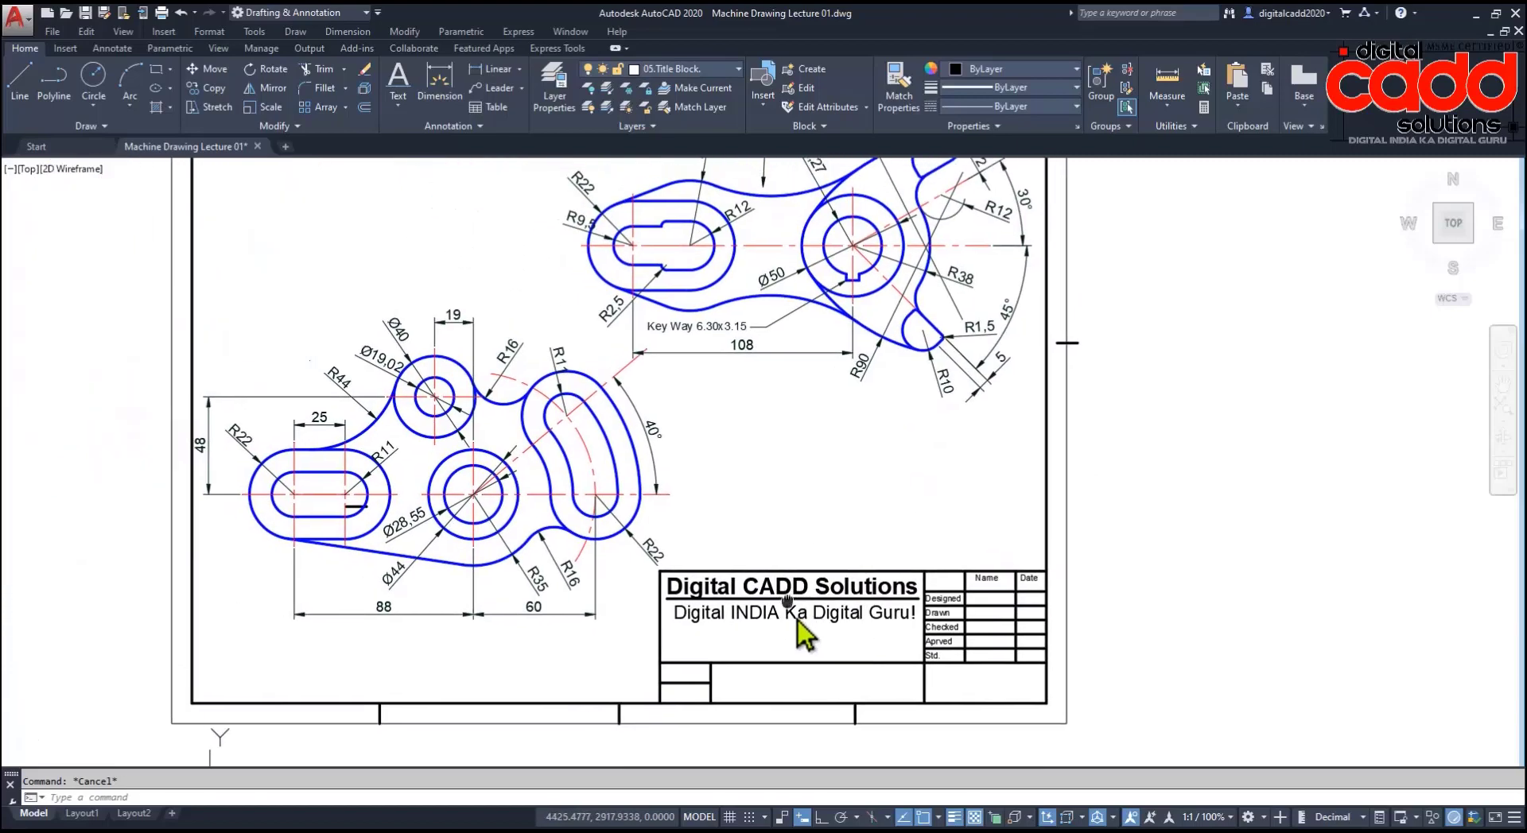
{"action": "scroll", "coordinate": [784, 617], "scroll_direction": "down", "scroll_amount": 2}
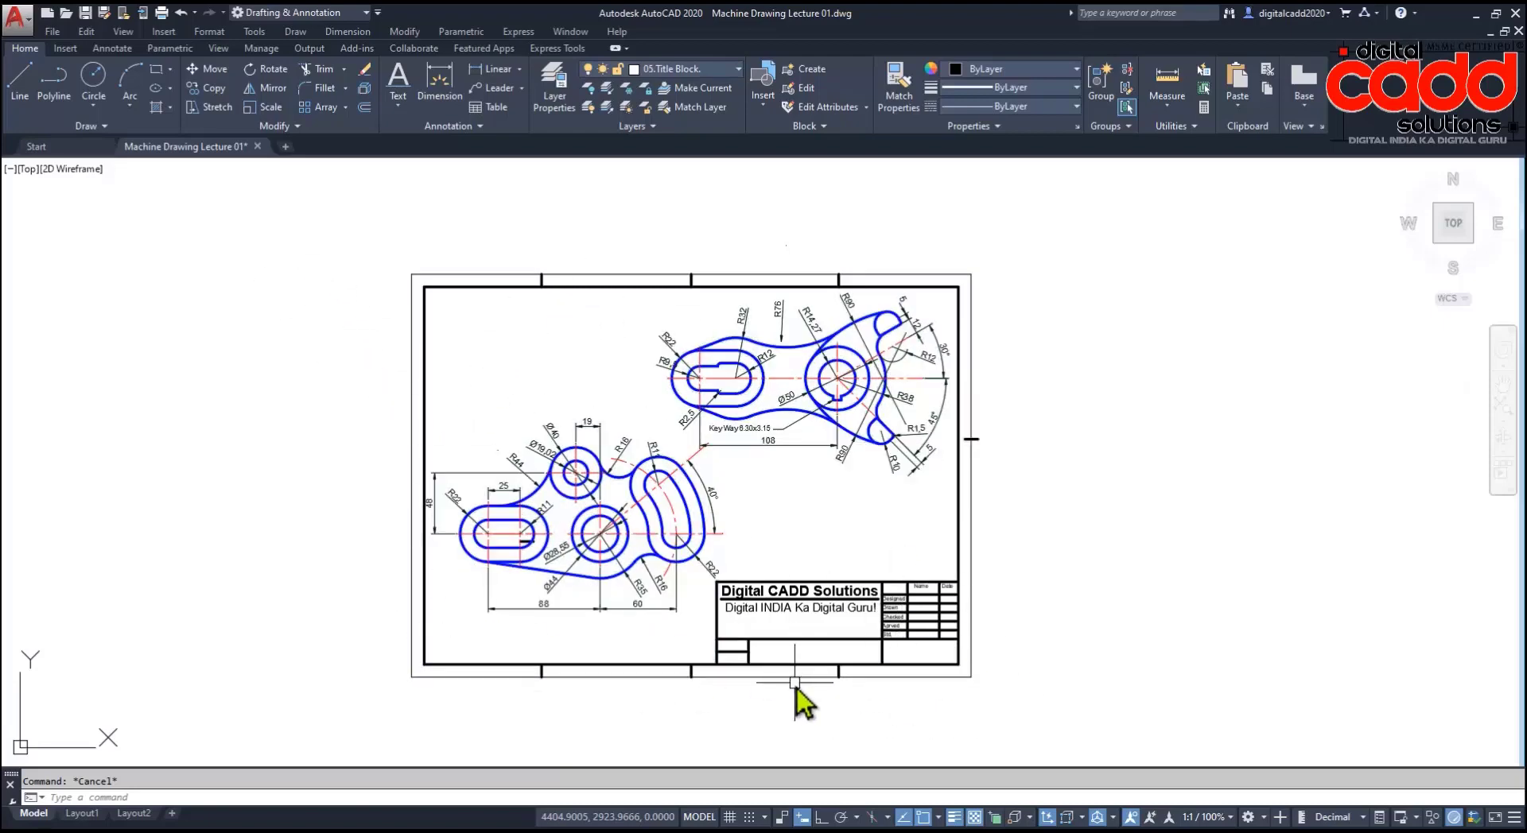
Step: Make 03.Dimensions the current layer before dimensioning
{"action": "left_click", "coordinate": [493, 69]}
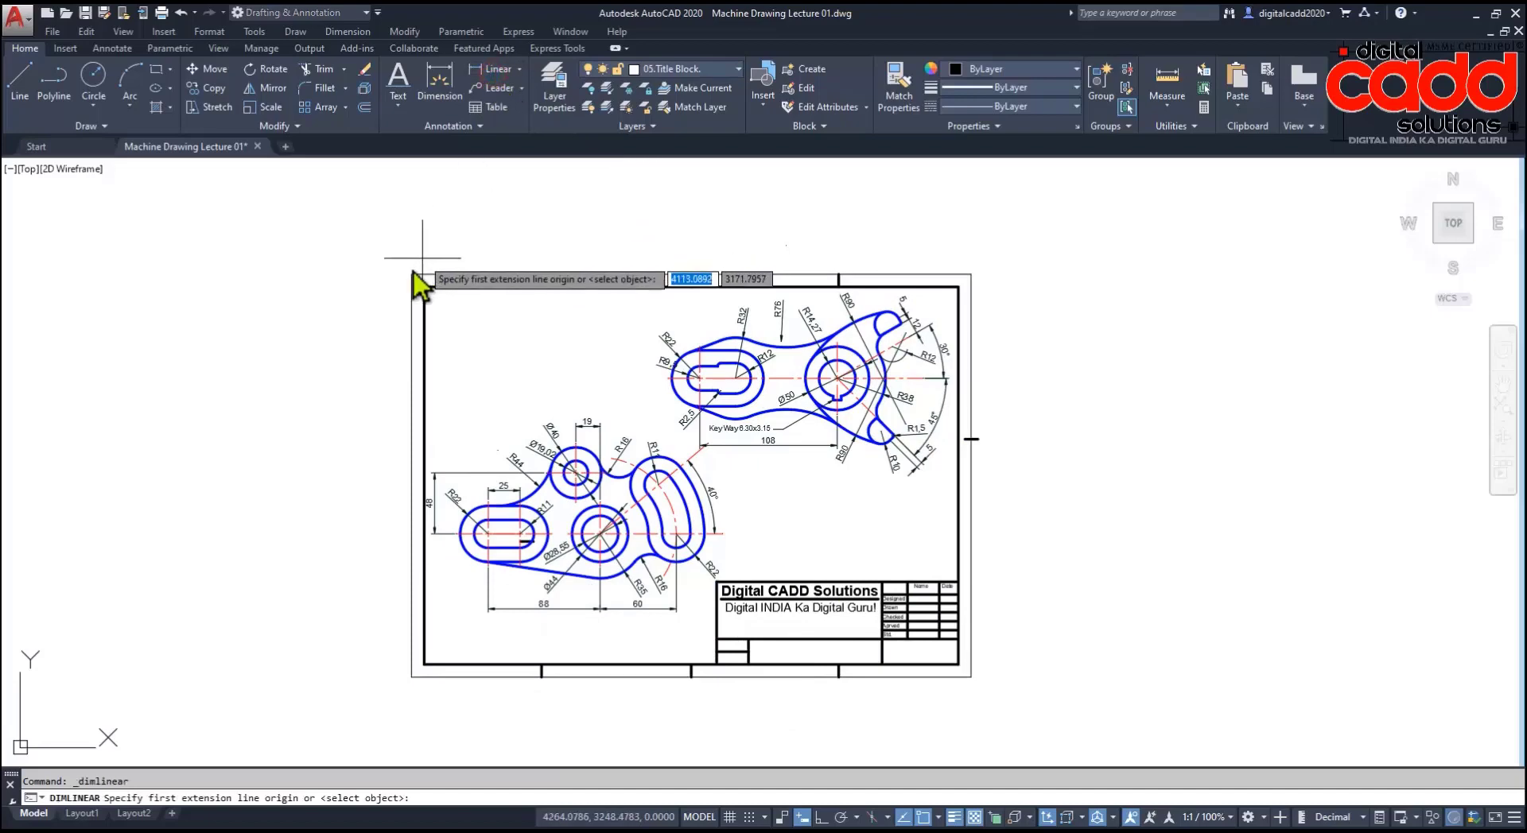
{"action": "left_click", "coordinate": [424, 286]}
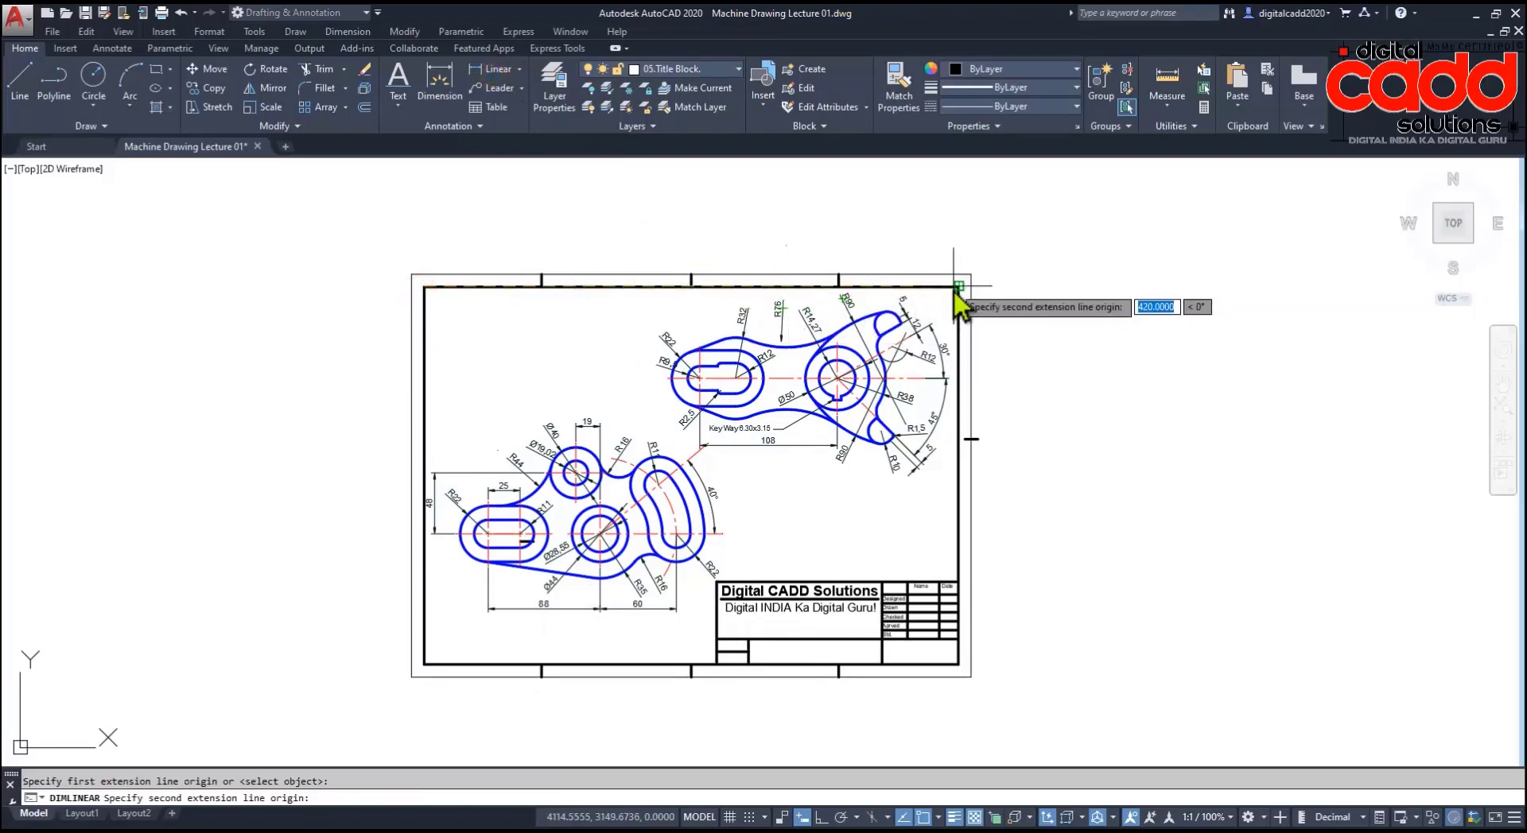
{"action": "key", "text": "Escape"}
{"action": "left_click", "coordinate": [720, 72]}
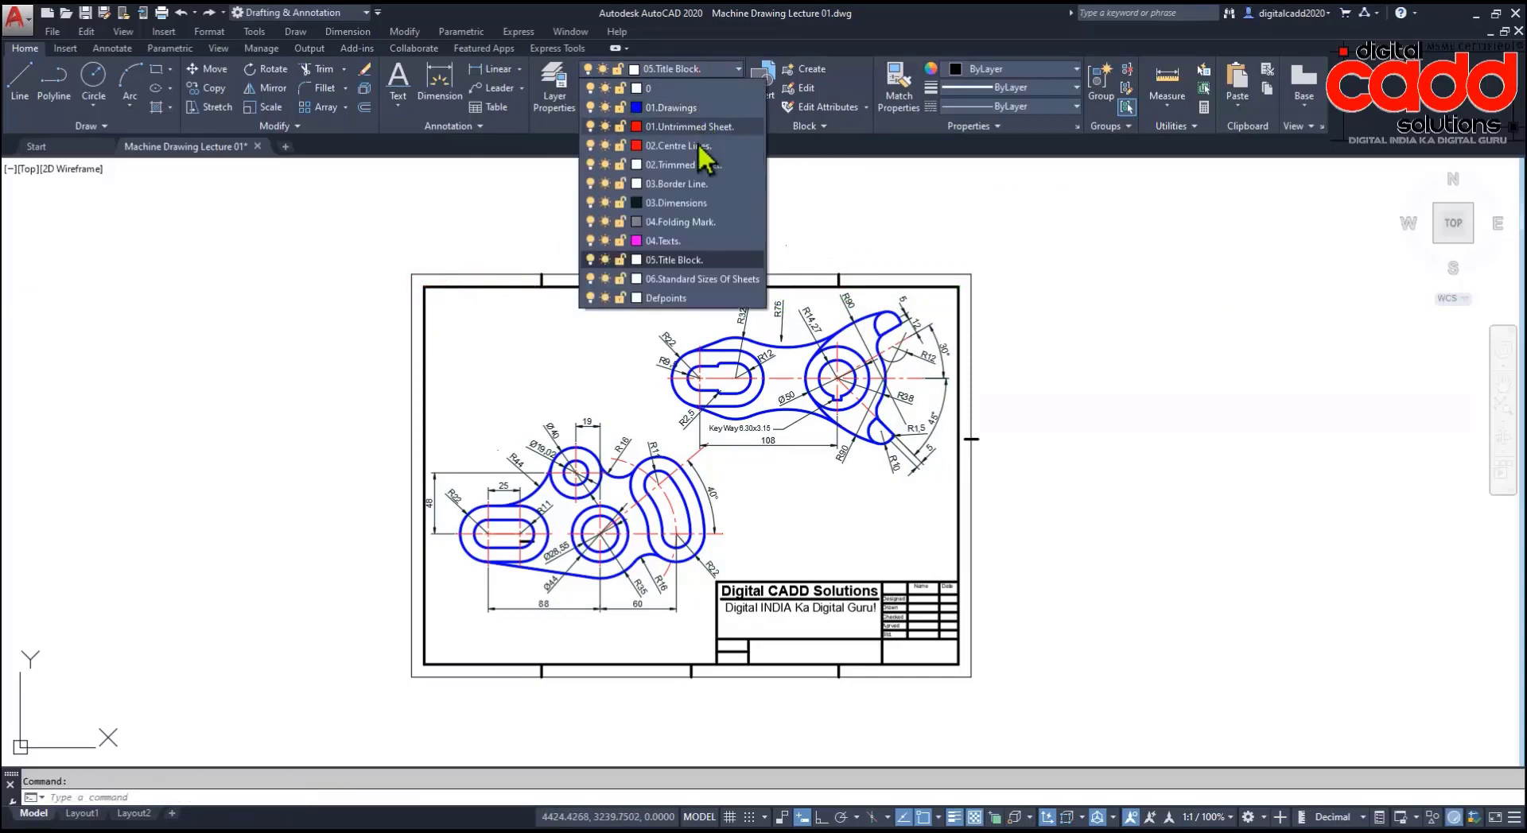
{"action": "left_click", "coordinate": [682, 202]}
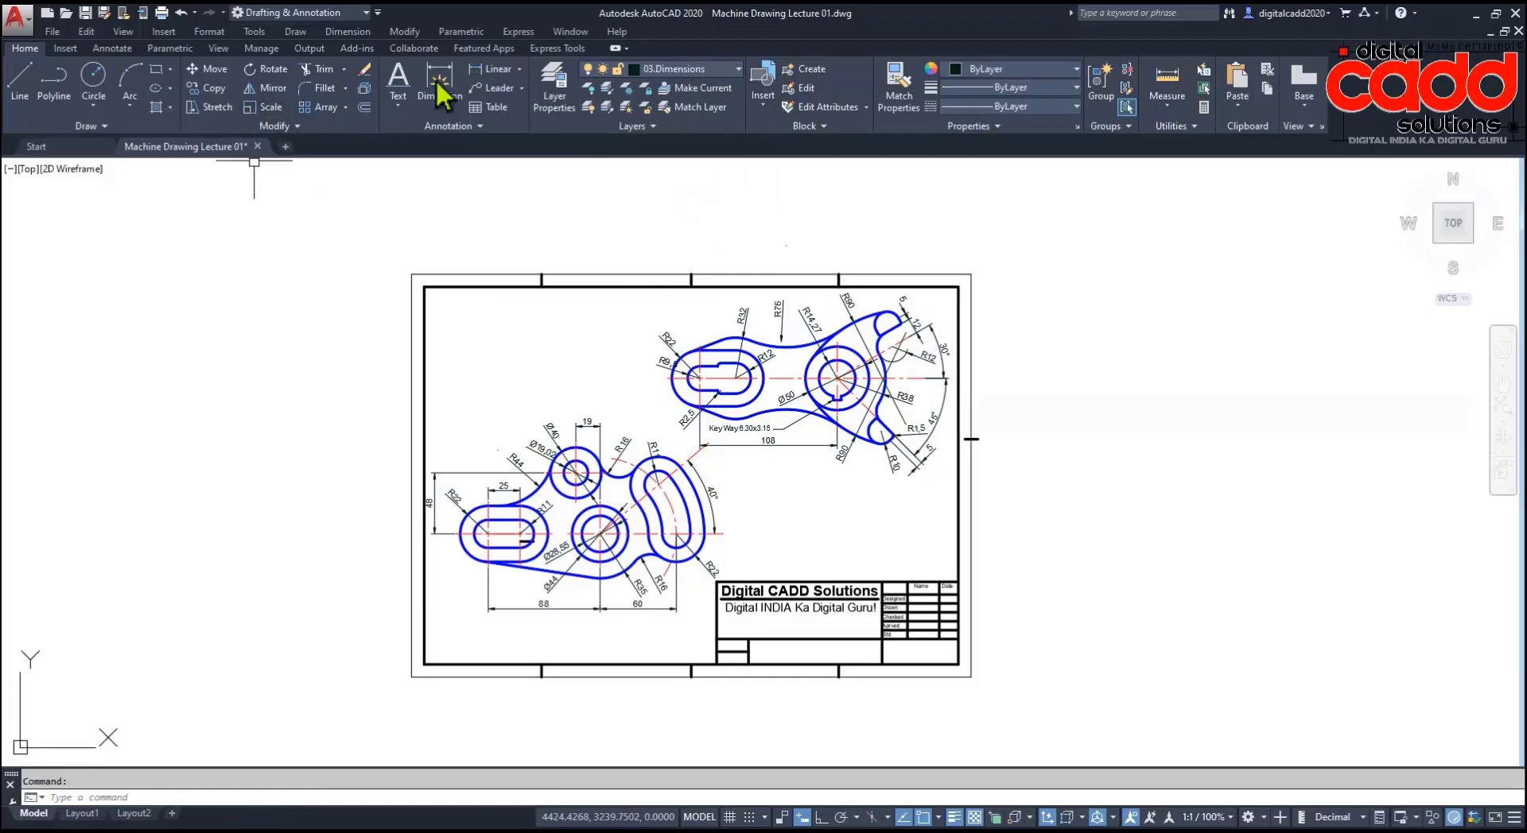
Step: Dimension the sheet border: 420 above the top edge and 297 left of the sheet
{"action": "key", "text": "Return"}
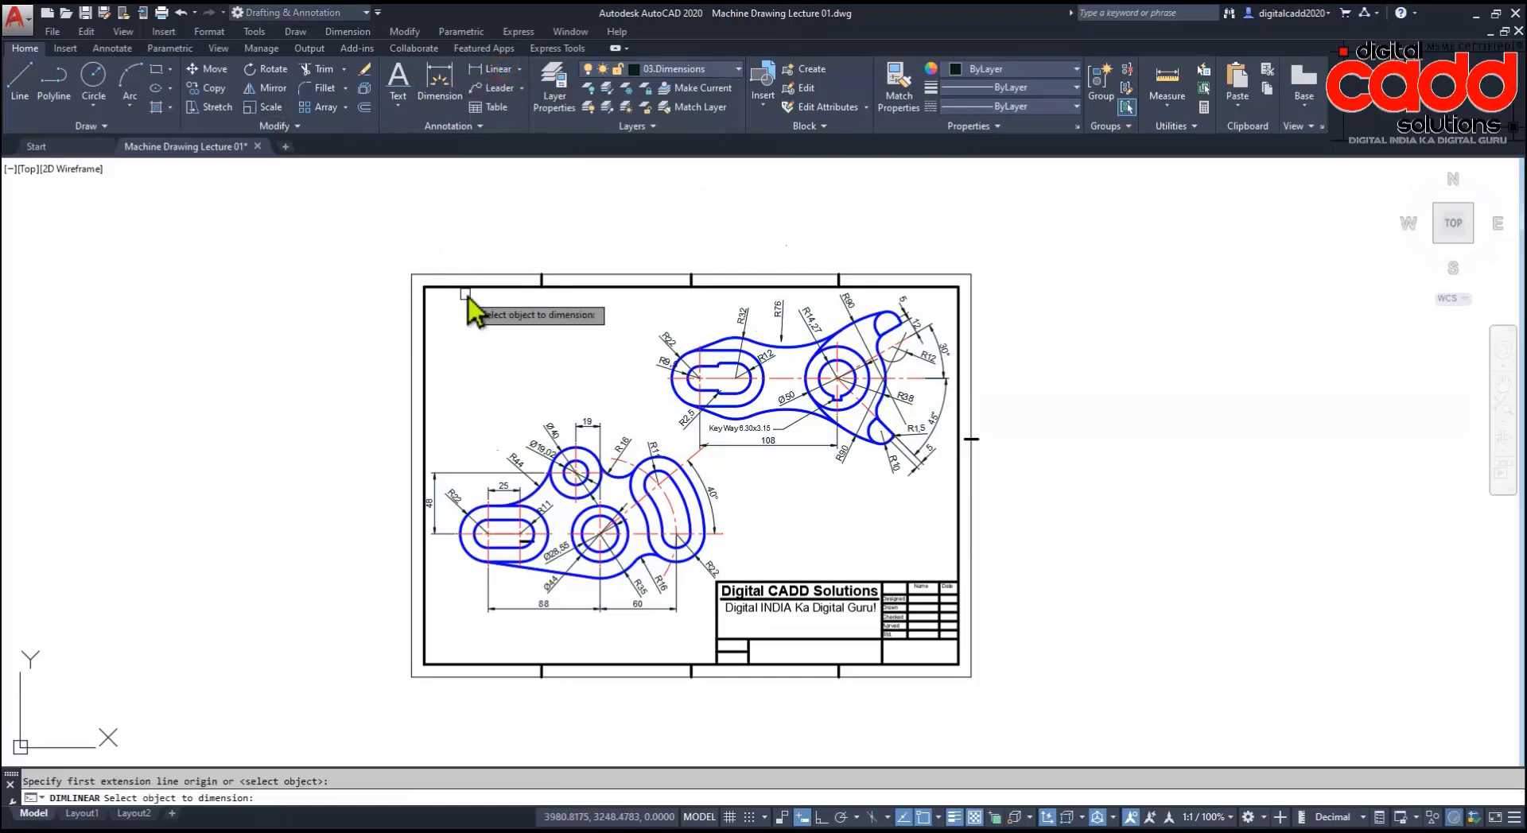
{"action": "left_click", "coordinate": [472, 287]}
{"action": "left_click", "coordinate": [502, 239]}
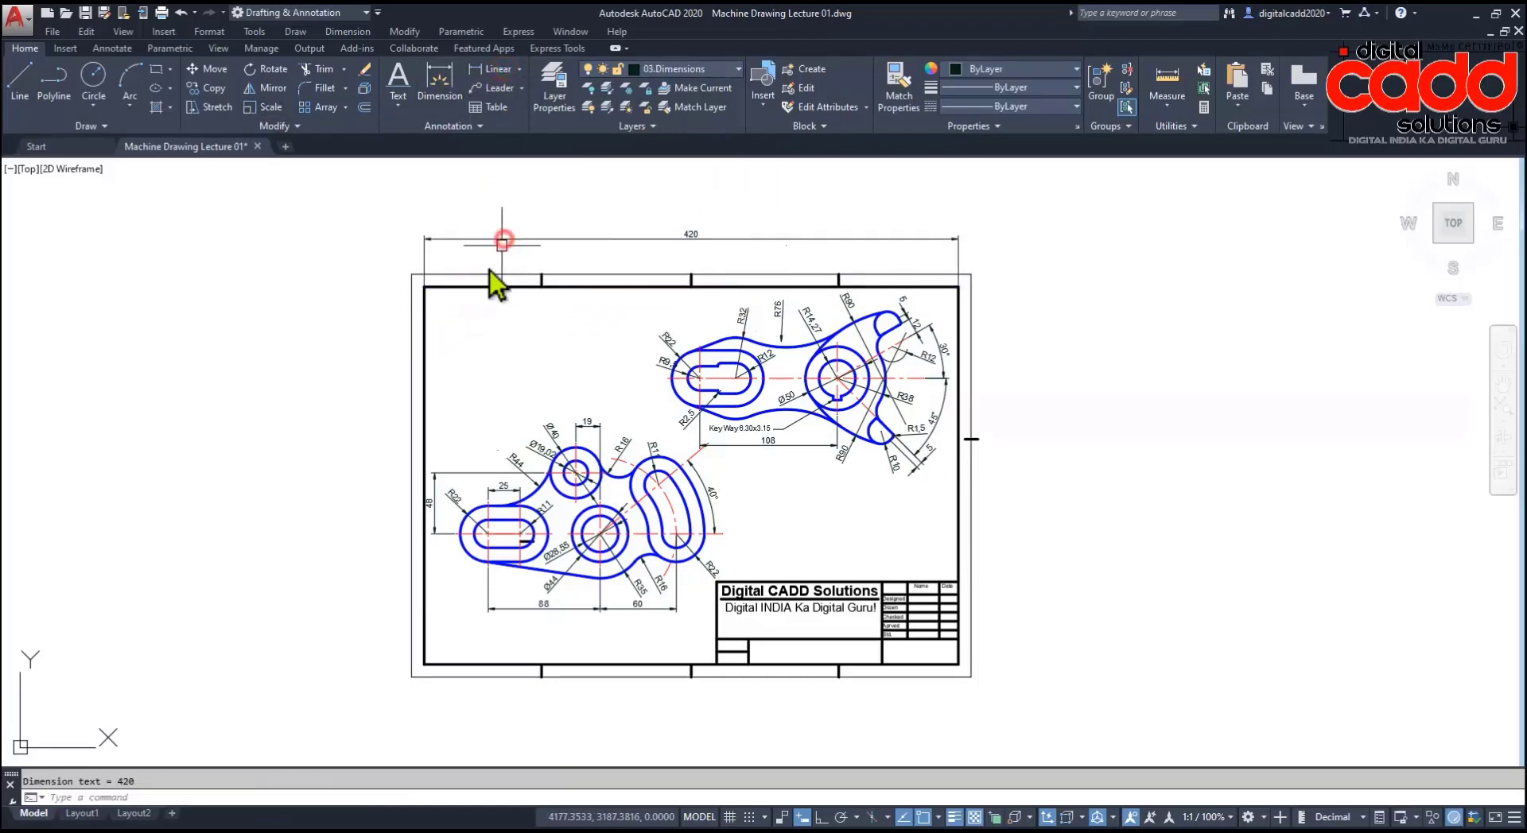
{"action": "key", "text": "Return"}
{"action": "key", "text": "Return"}
{"action": "left_click", "coordinate": [424, 368]}
{"action": "left_click", "coordinate": [387, 371]}
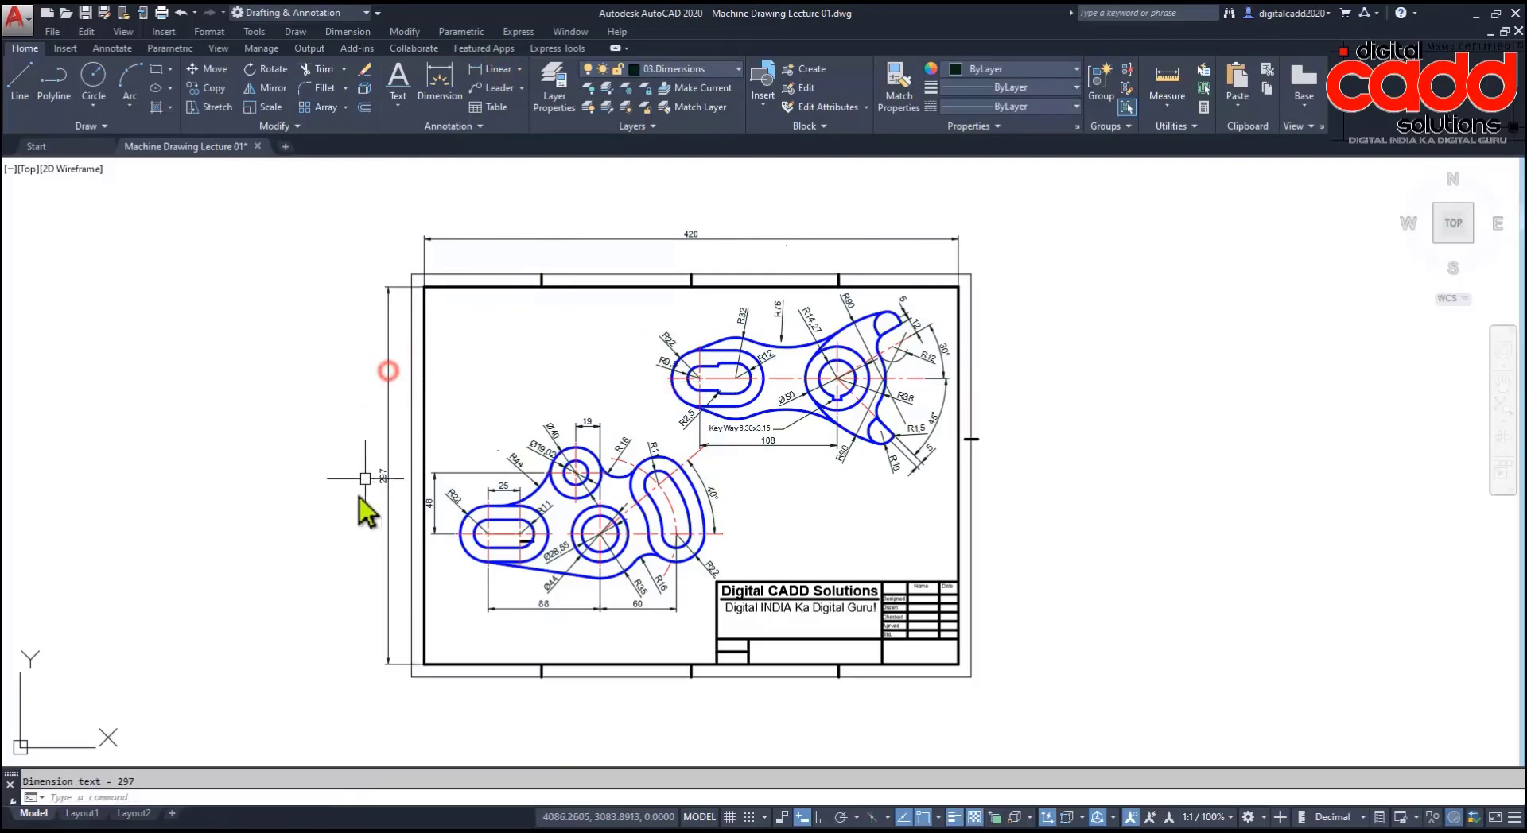
{"action": "scroll", "coordinate": [370, 513], "scroll_direction": "up", "scroll_amount": 3}
{"action": "scroll", "coordinate": [414, 509], "scroll_direction": "down", "scroll_amount": 1}
{"action": "scroll", "coordinate": [433, 489], "scroll_direction": "down", "scroll_amount": 2}
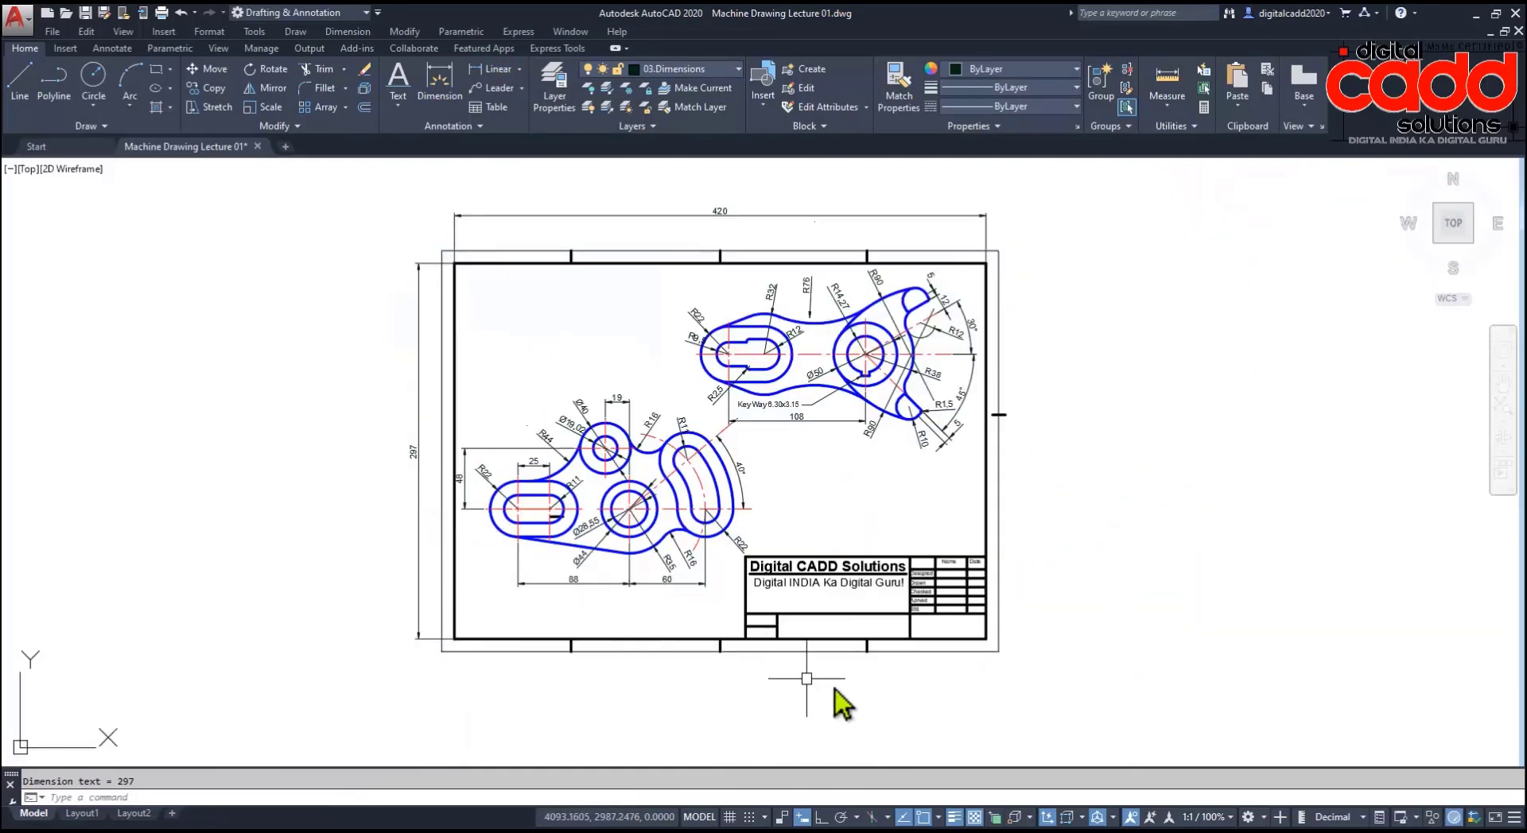
{"action": "scroll", "coordinate": [835, 690], "scroll_direction": "up", "scroll_amount": 4}
Step: Dimension the title block with a 190 width below it and 65 height on its left
{"action": "key", "text": "Return"}
{"action": "left_click", "coordinate": [559, 589]}
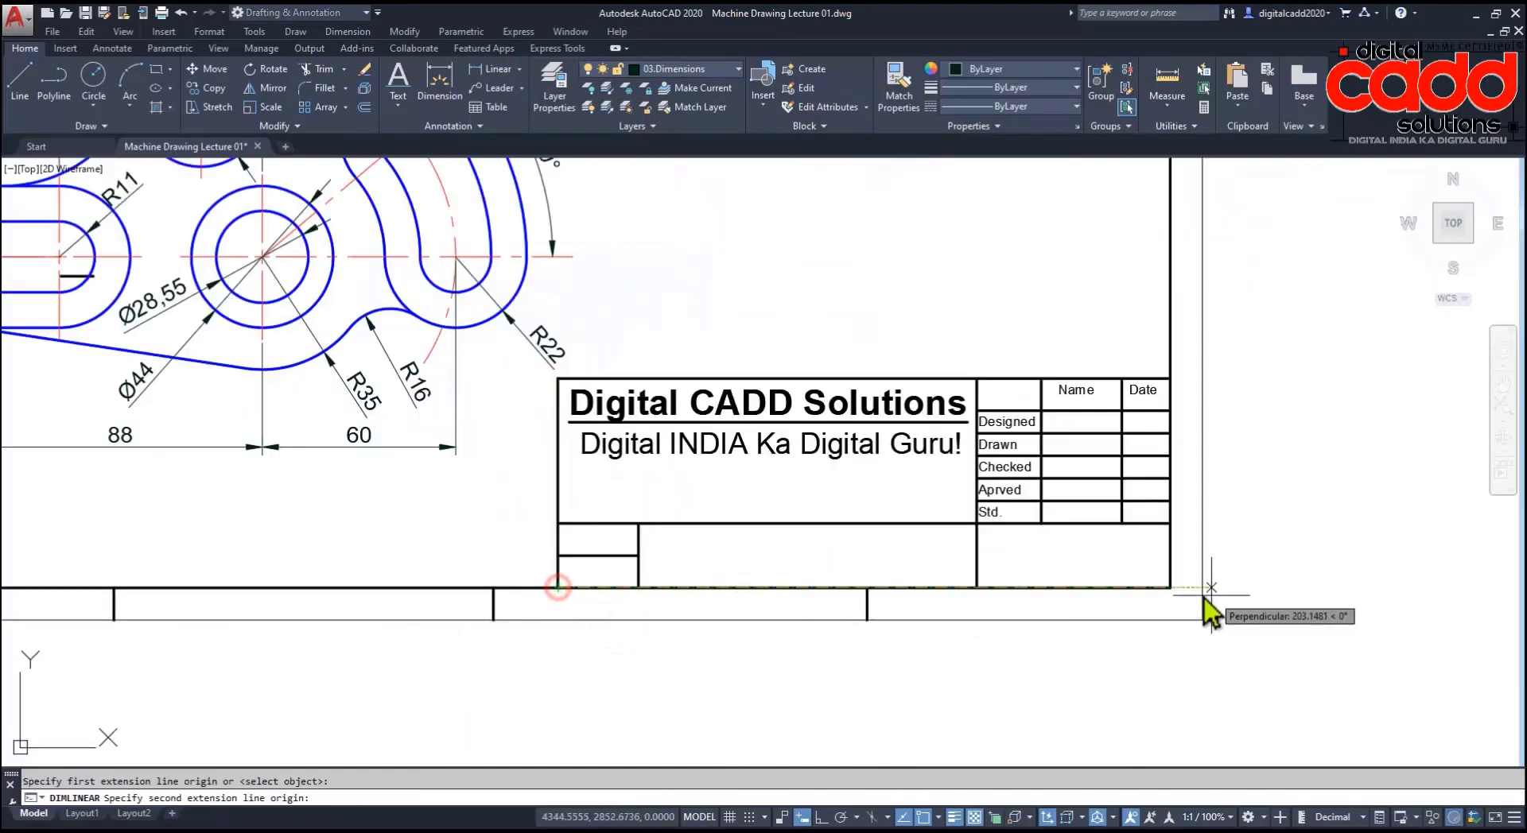
{"action": "left_click", "coordinate": [1174, 595]}
{"action": "left_click", "coordinate": [1111, 685]}
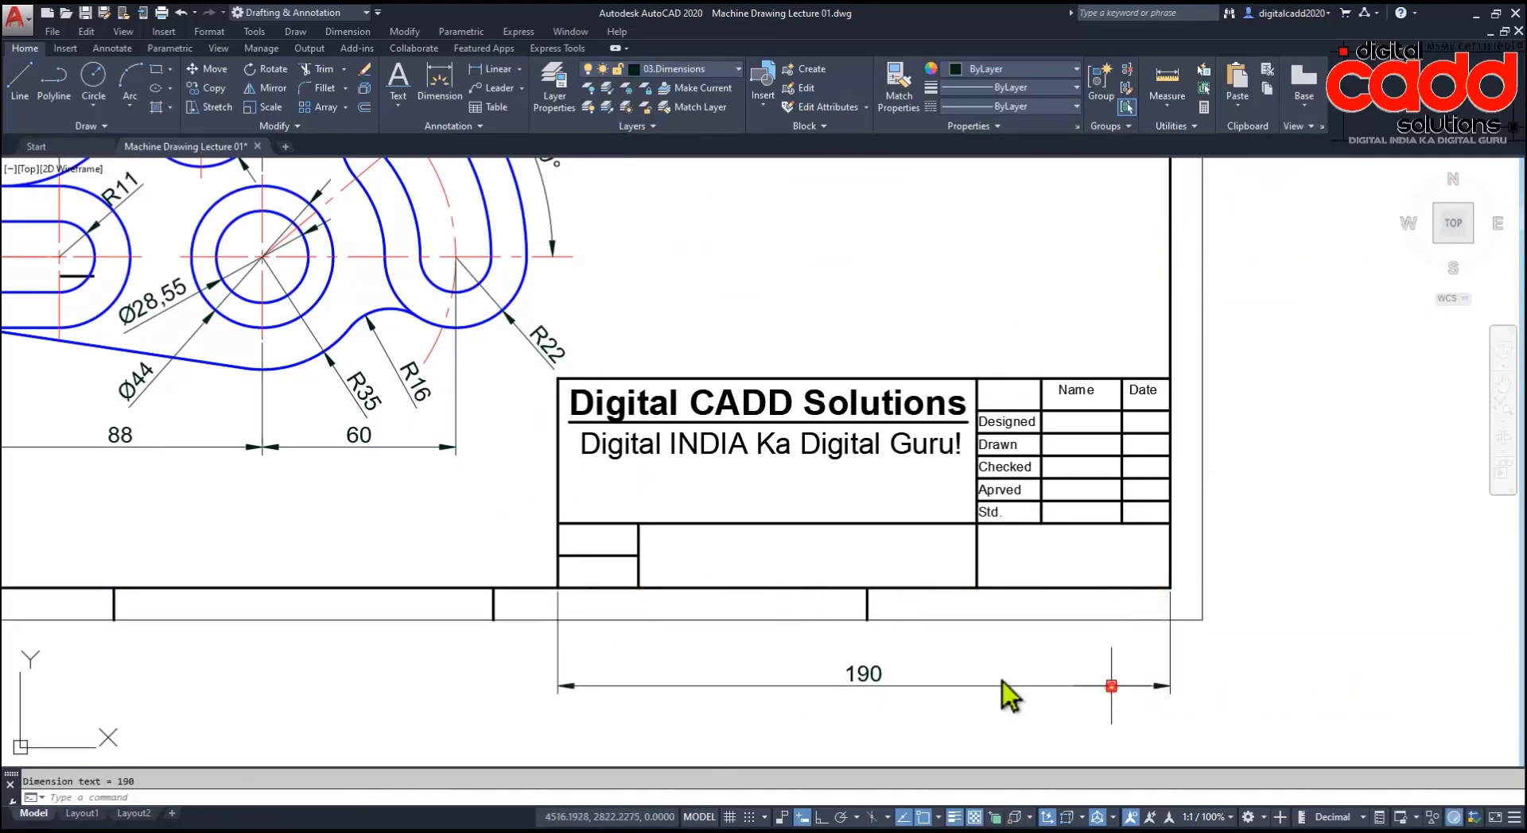
{"action": "key", "text": "Return"}
{"action": "key", "text": "Return"}
{"action": "left_click", "coordinate": [558, 503]}
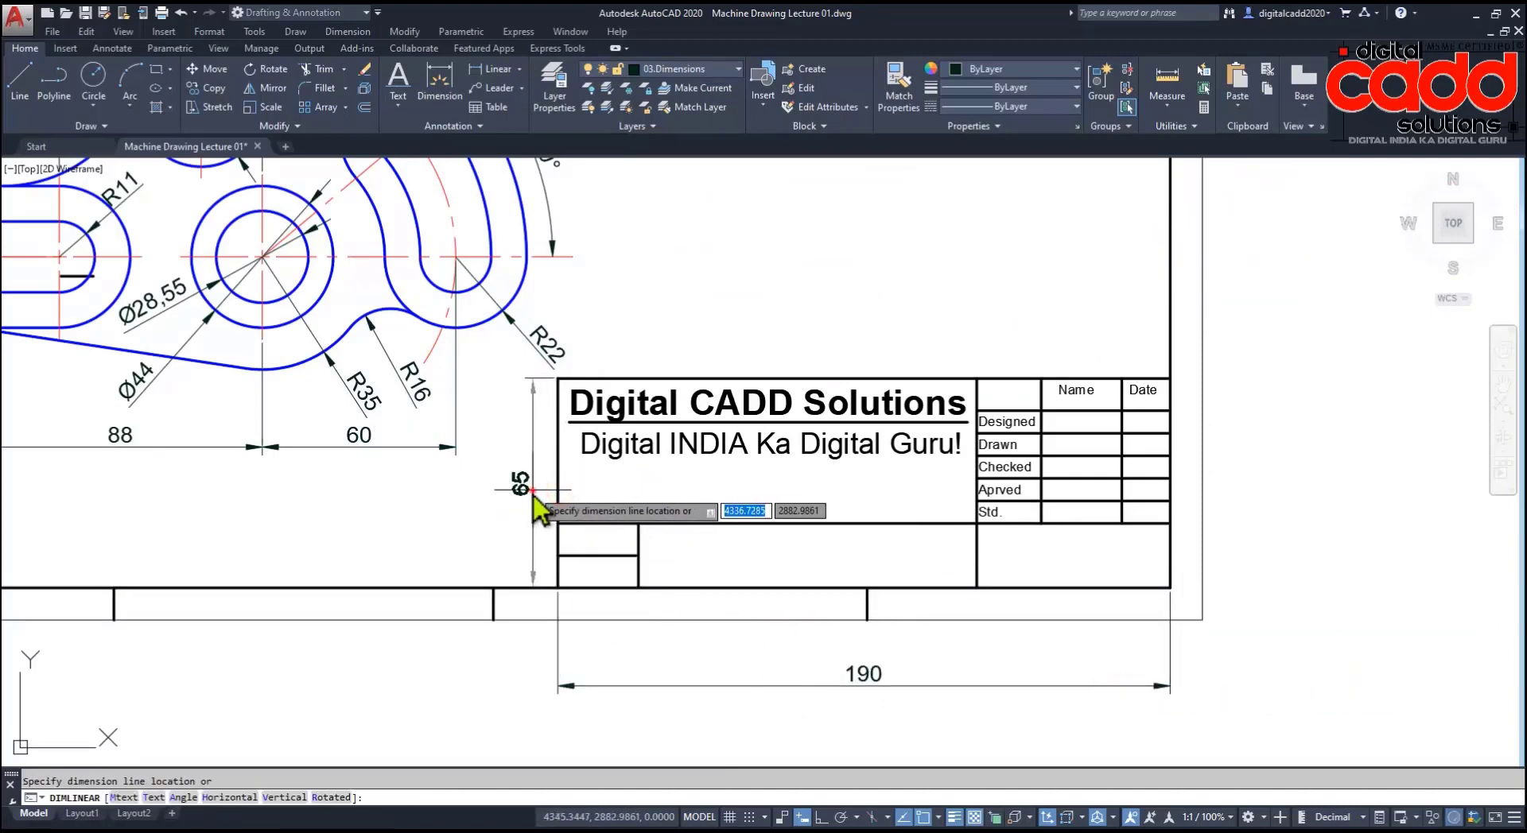
{"action": "left_click", "coordinate": [533, 496]}
{"action": "key", "text": "Return"}
{"action": "scroll", "coordinate": [981, 488], "scroll_direction": "up", "scroll_amount": 5}
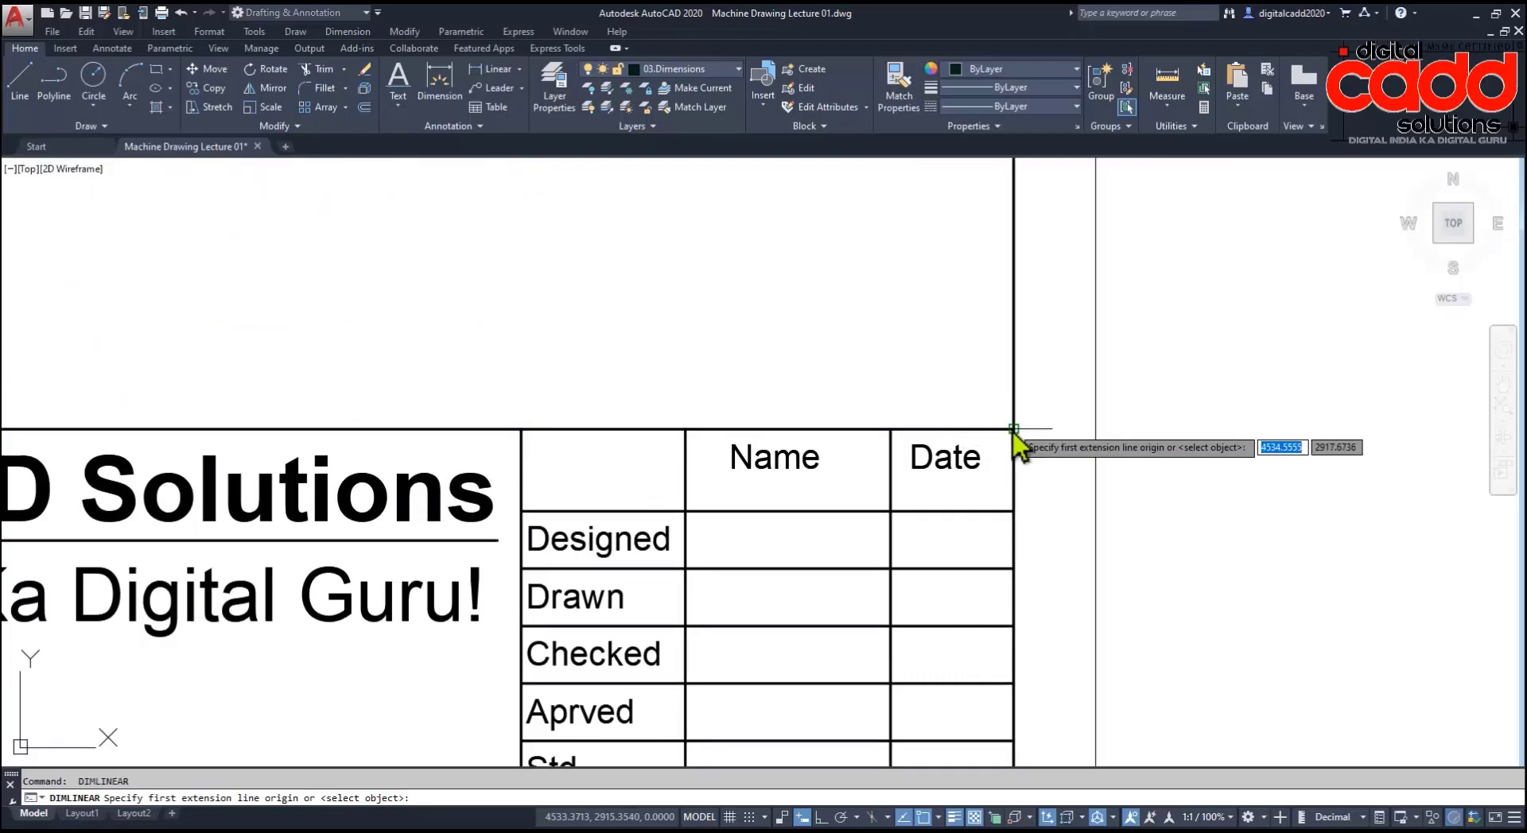
Step: Dimension the top columns as a chain: 15 over Date, 25 over Name, 20 at left
{"action": "left_click", "coordinate": [1013, 430]}
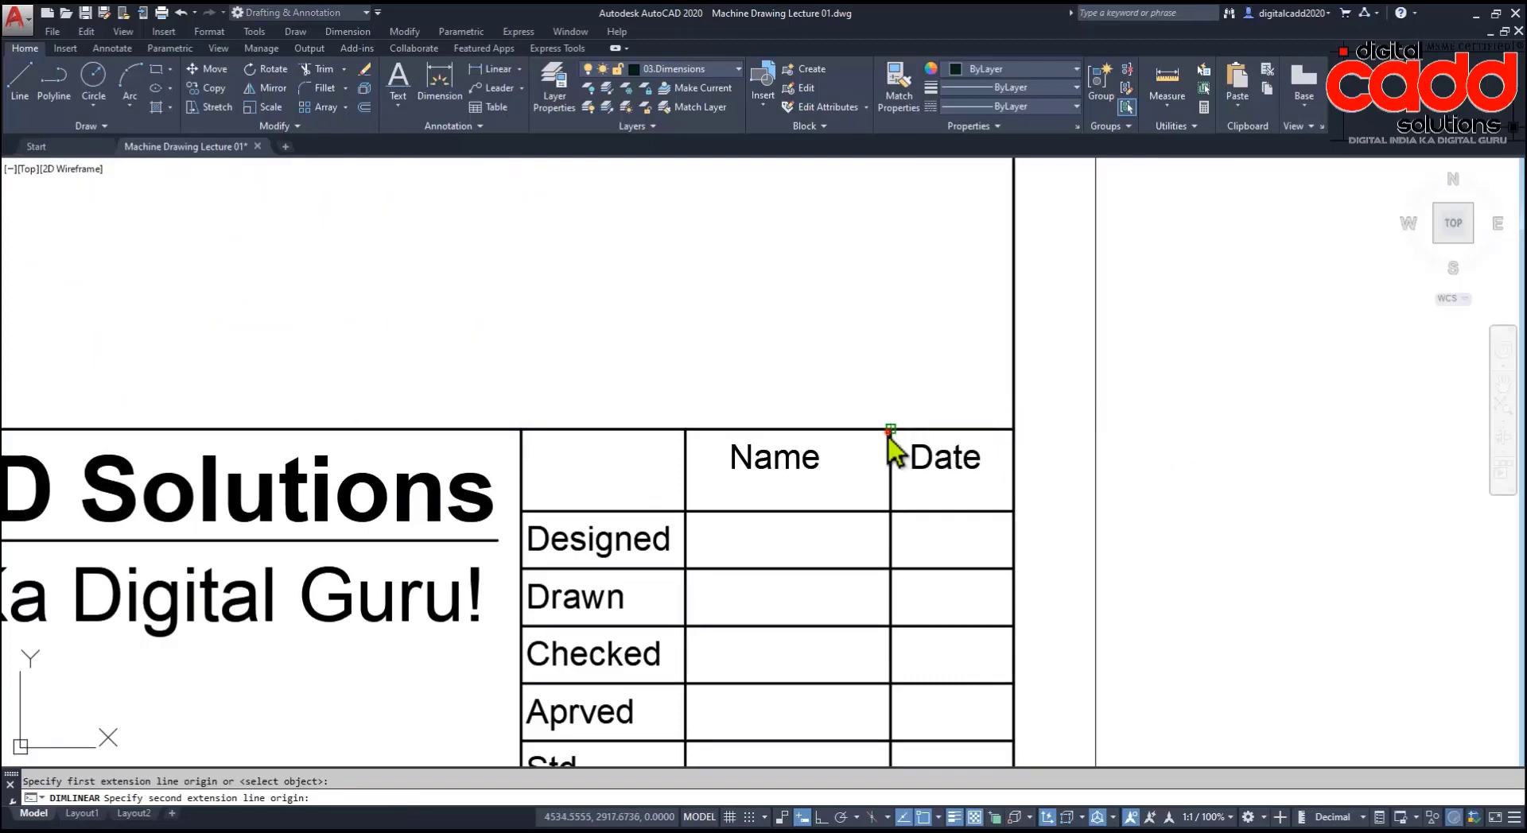
{"action": "left_click", "coordinate": [891, 429]}
{"action": "left_click", "coordinate": [907, 398]}
{"action": "left_click", "coordinate": [909, 396]}
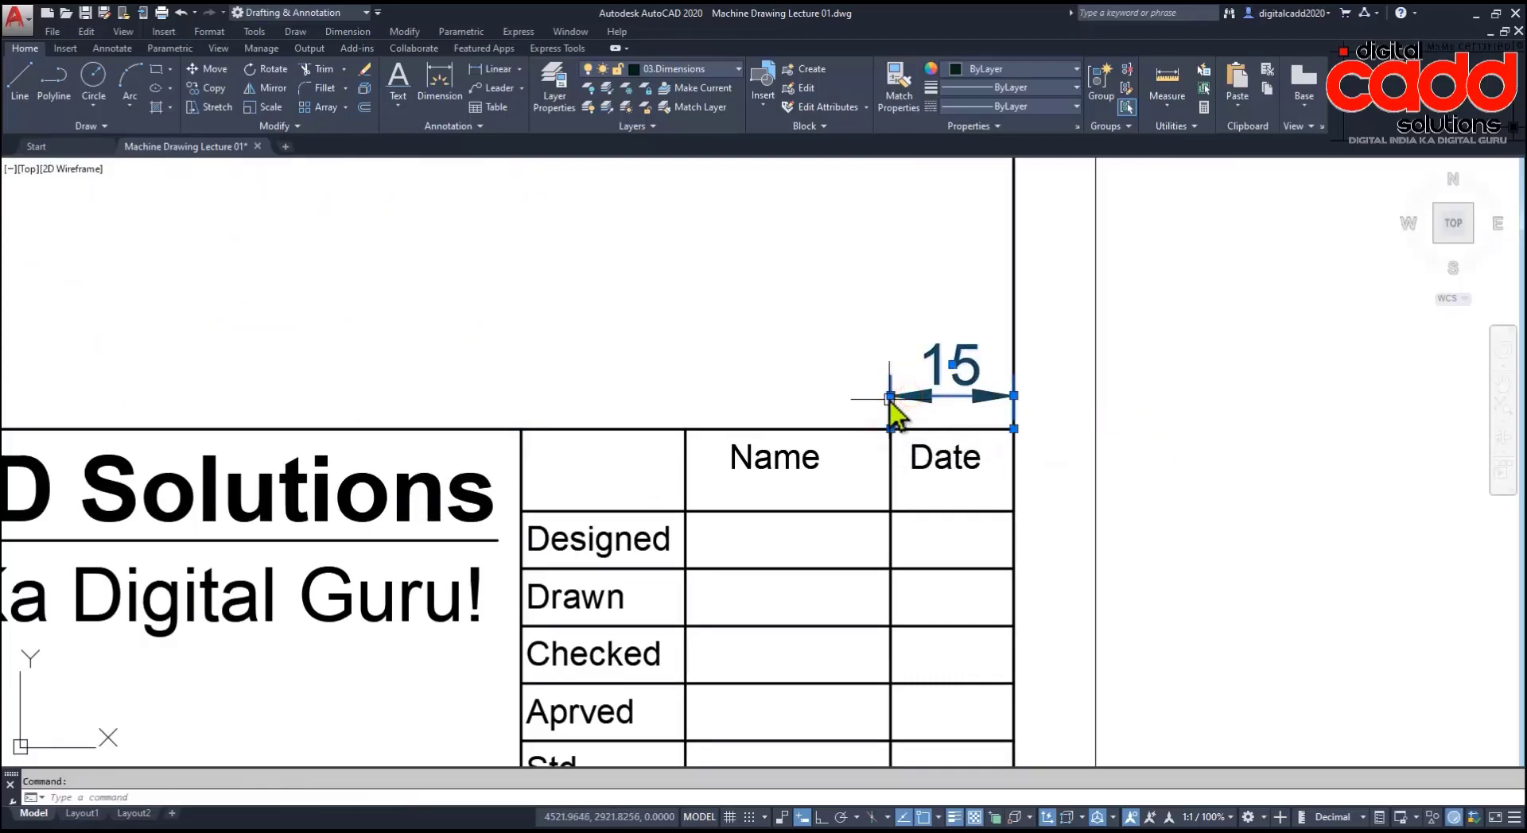
{"action": "mouse_move", "coordinate": [890, 396]}
{"action": "left_click", "coordinate": [924, 440]}
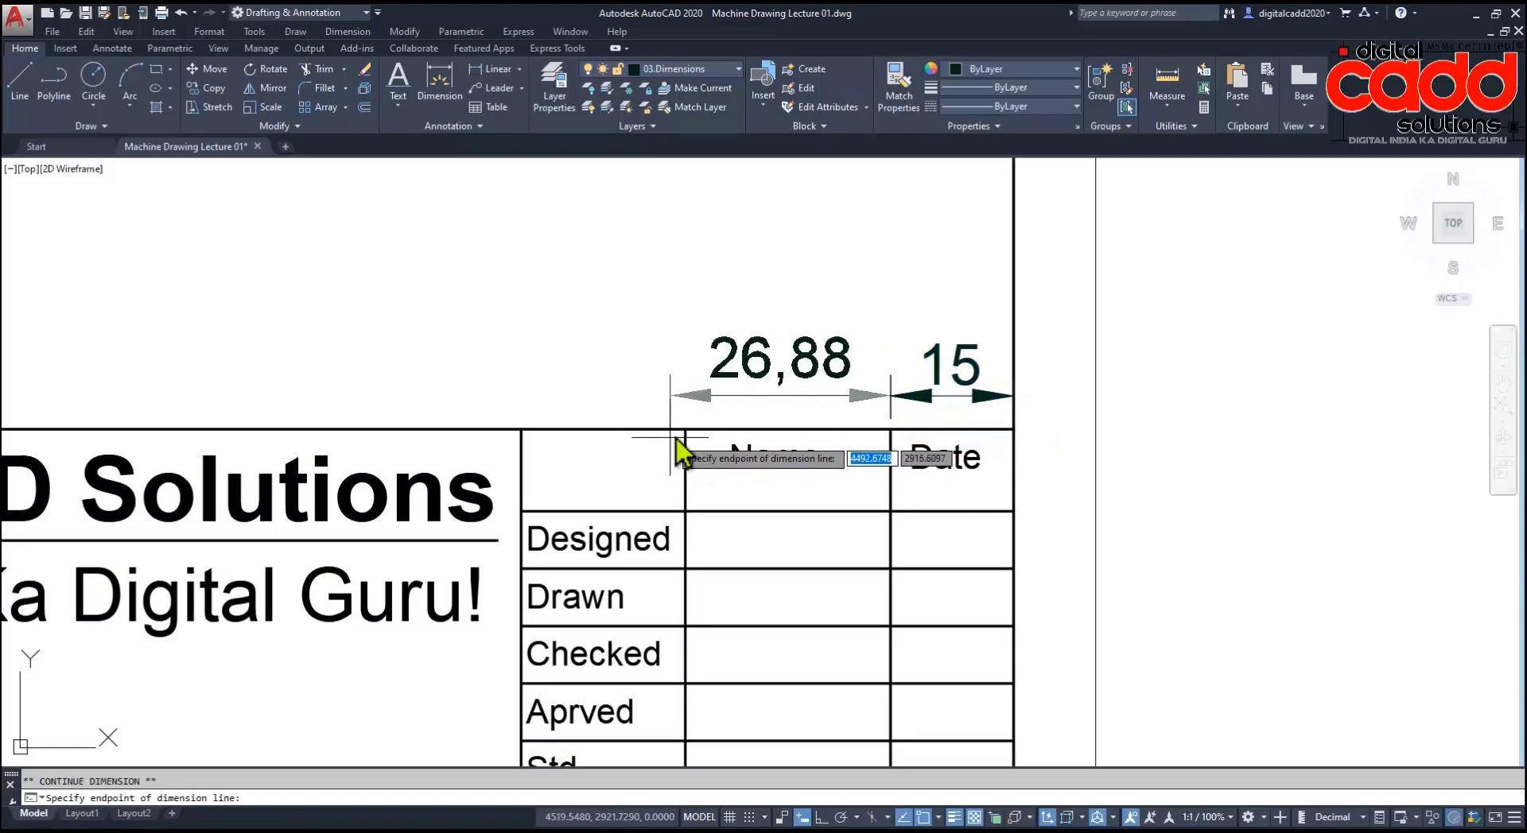
{"action": "left_click", "coordinate": [685, 430]}
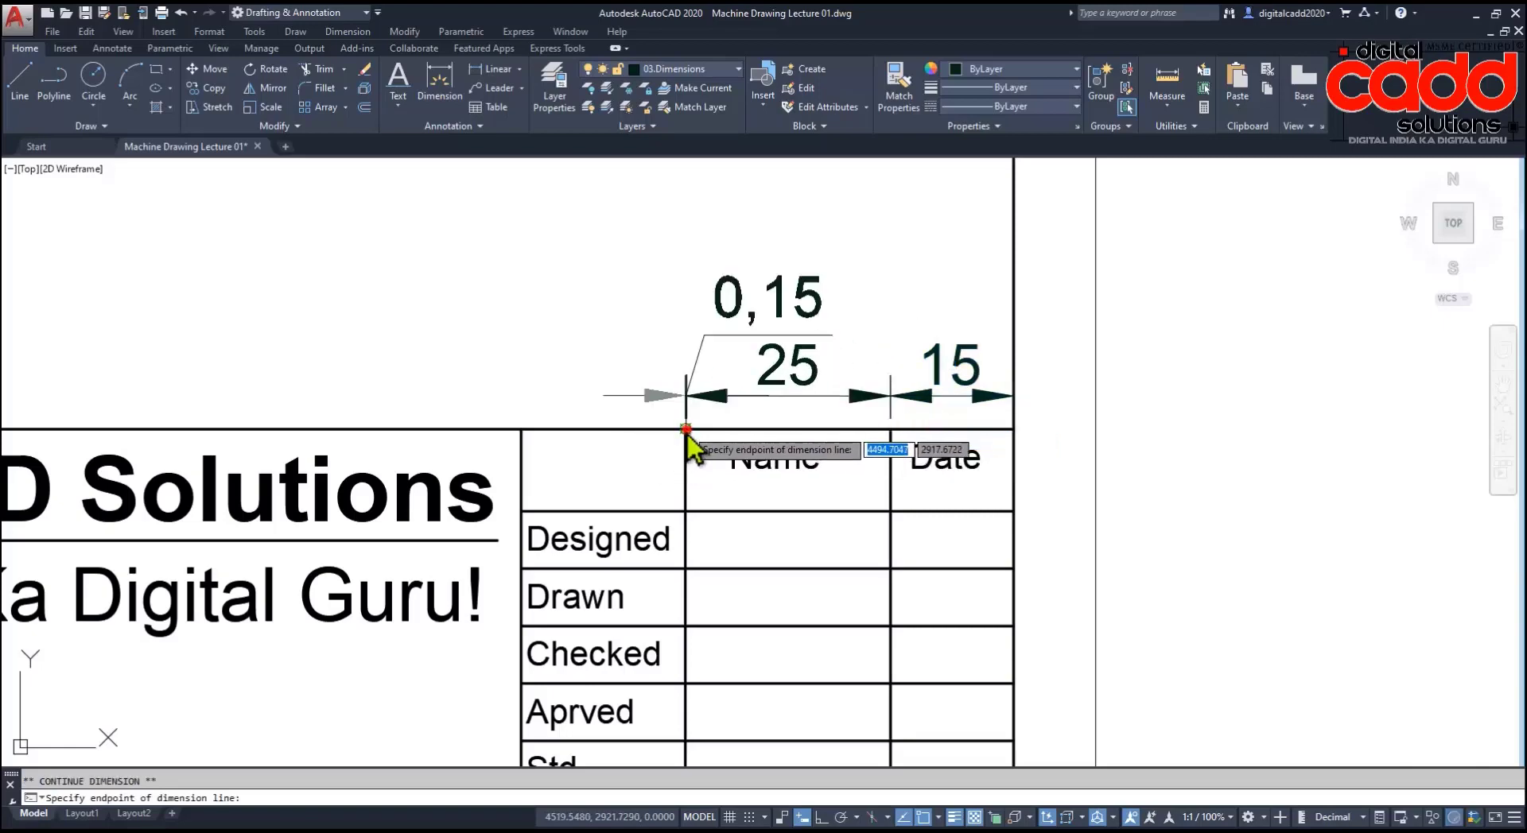
{"action": "left_click", "coordinate": [523, 434]}
{"action": "key", "text": "Escape"}
{"action": "scroll", "coordinate": [732, 477], "scroll_direction": "down", "scroll_amount": 4}
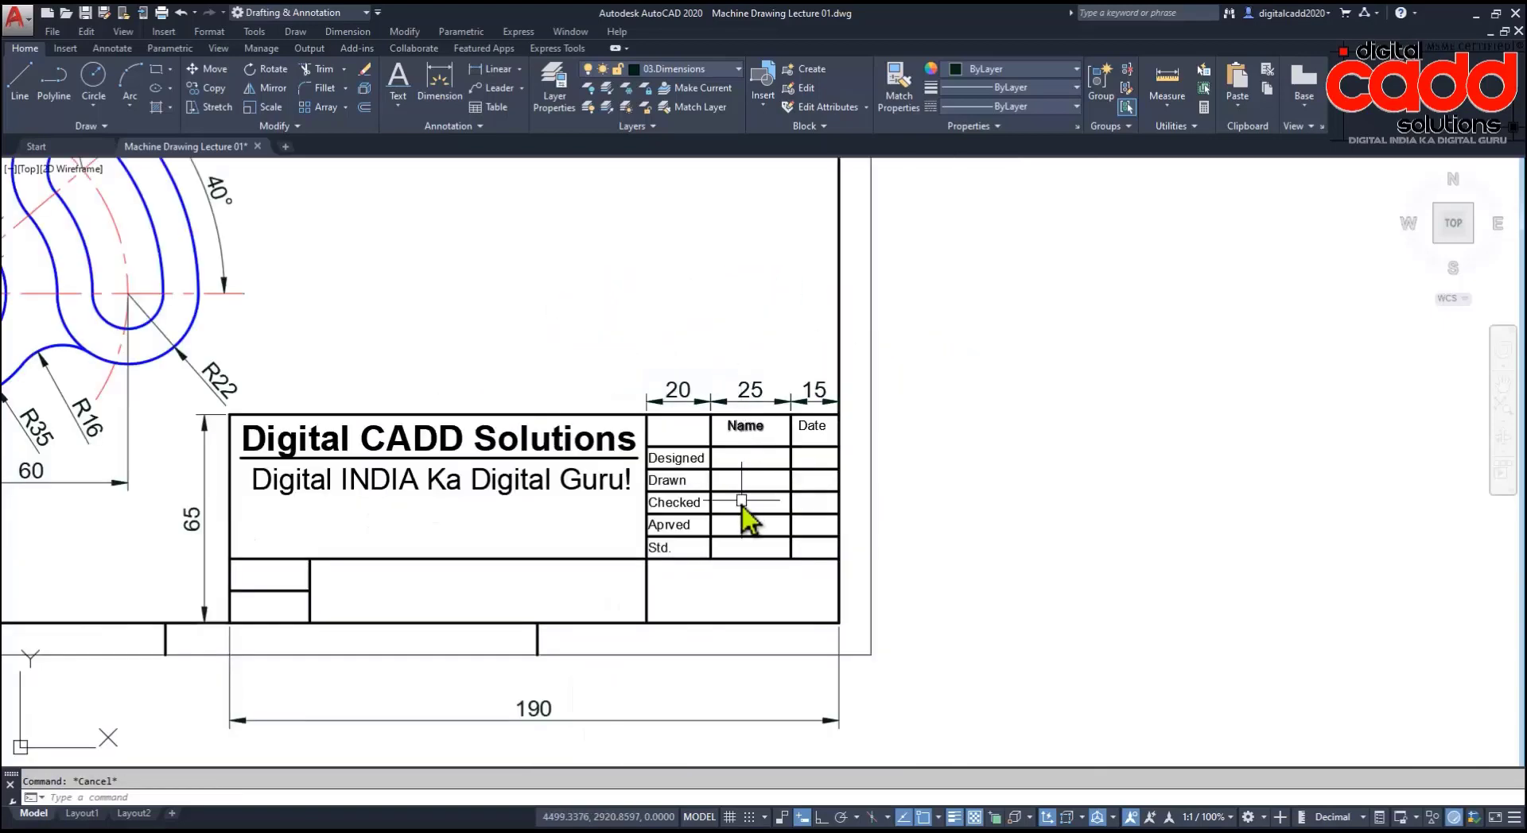
{"action": "middle_click_drag", "start_coordinate": [742, 516], "coordinate": [687, 421]}
{"action": "scroll", "coordinate": [886, 407], "scroll_direction": "up", "scroll_amount": 4}
Step: Add a 20 height dimension at the table's lower-right corner, right of the table
{"action": "key", "text": "space"}
{"action": "middle_click_drag", "start_coordinate": [664, 692], "coordinate": [713, 555]}
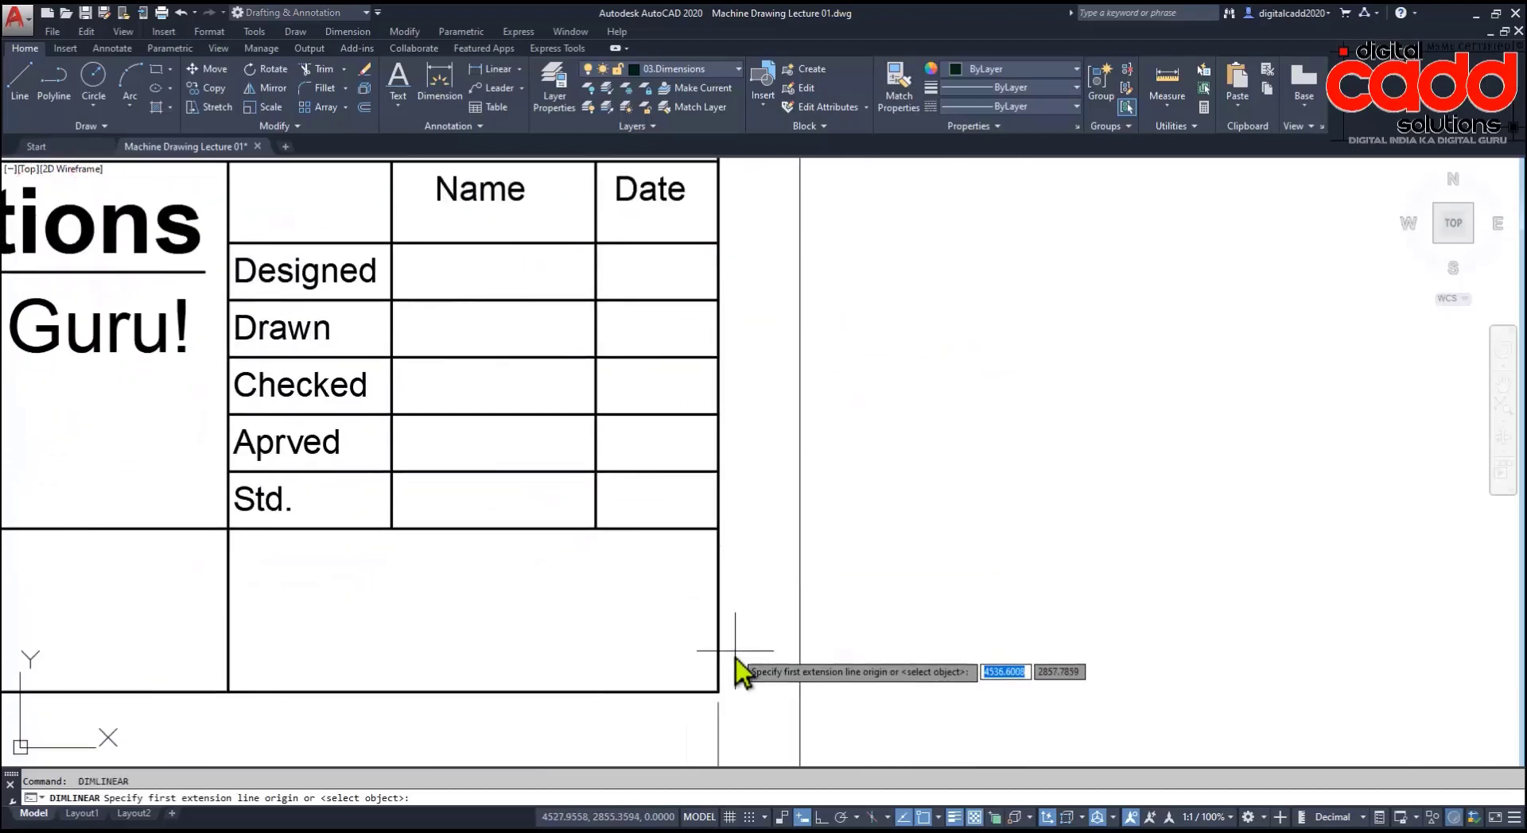
{"action": "left_click", "coordinate": [719, 692]}
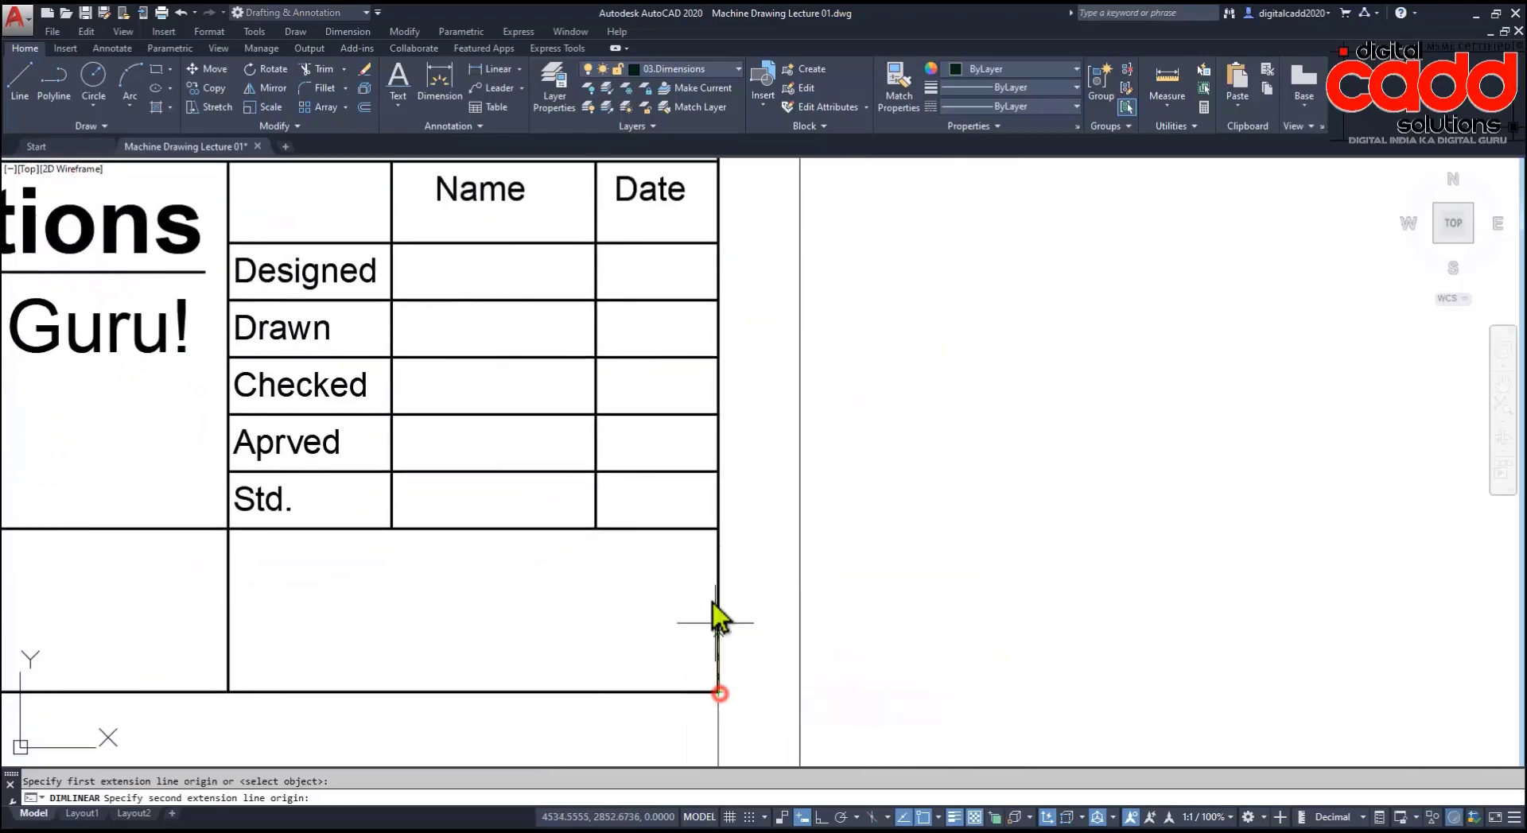
{"action": "left_click", "coordinate": [719, 529]}
{"action": "left_click", "coordinate": [782, 566]}
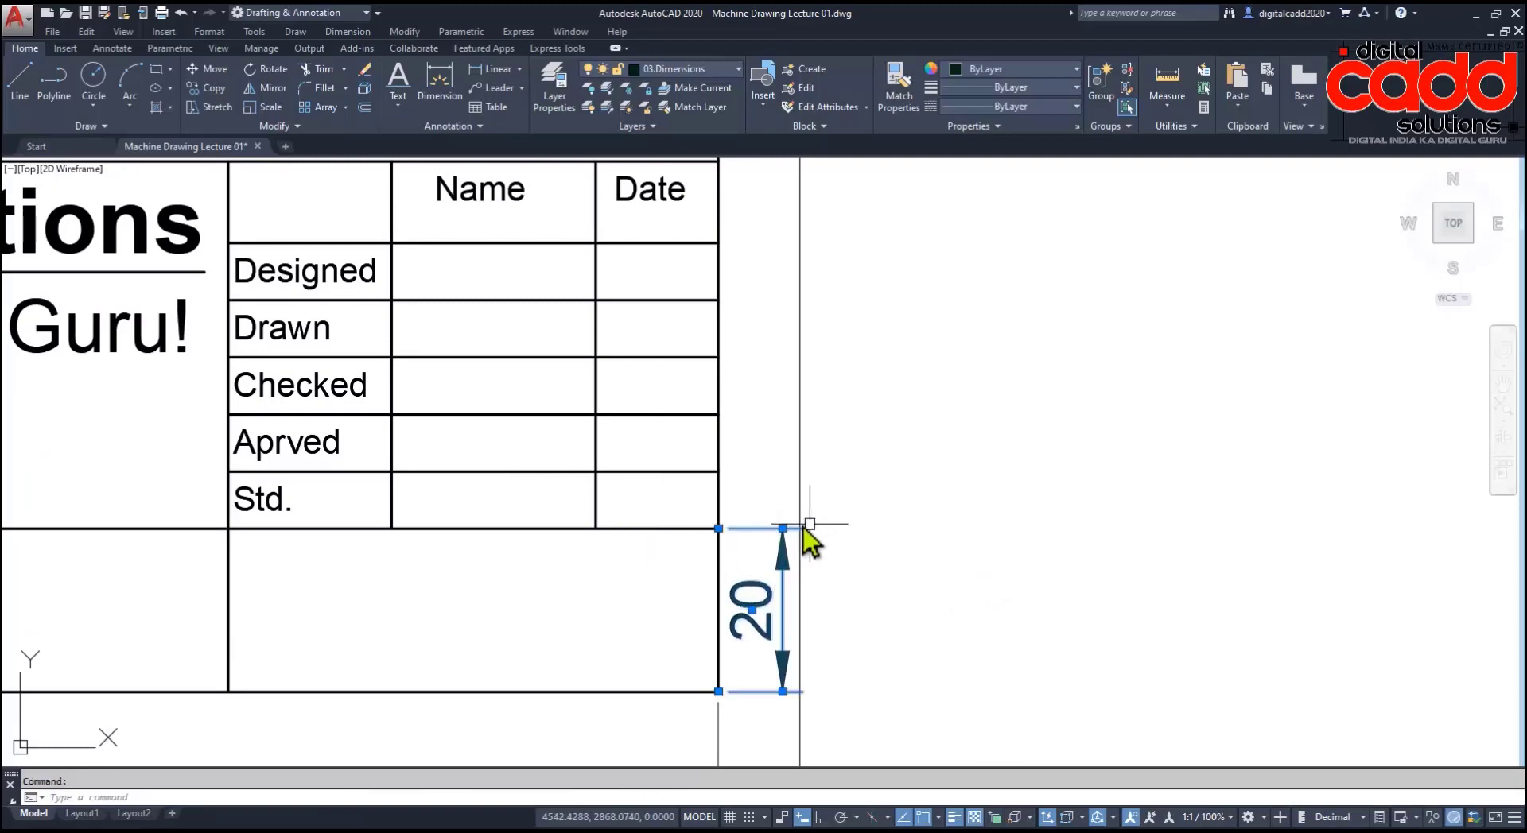
Step: Continue the chain upward with 7 row heights and a 10 for the Name/Date row
{"action": "mouse_move", "coordinate": [781, 528]}
{"action": "left_click", "coordinate": [842, 577]}
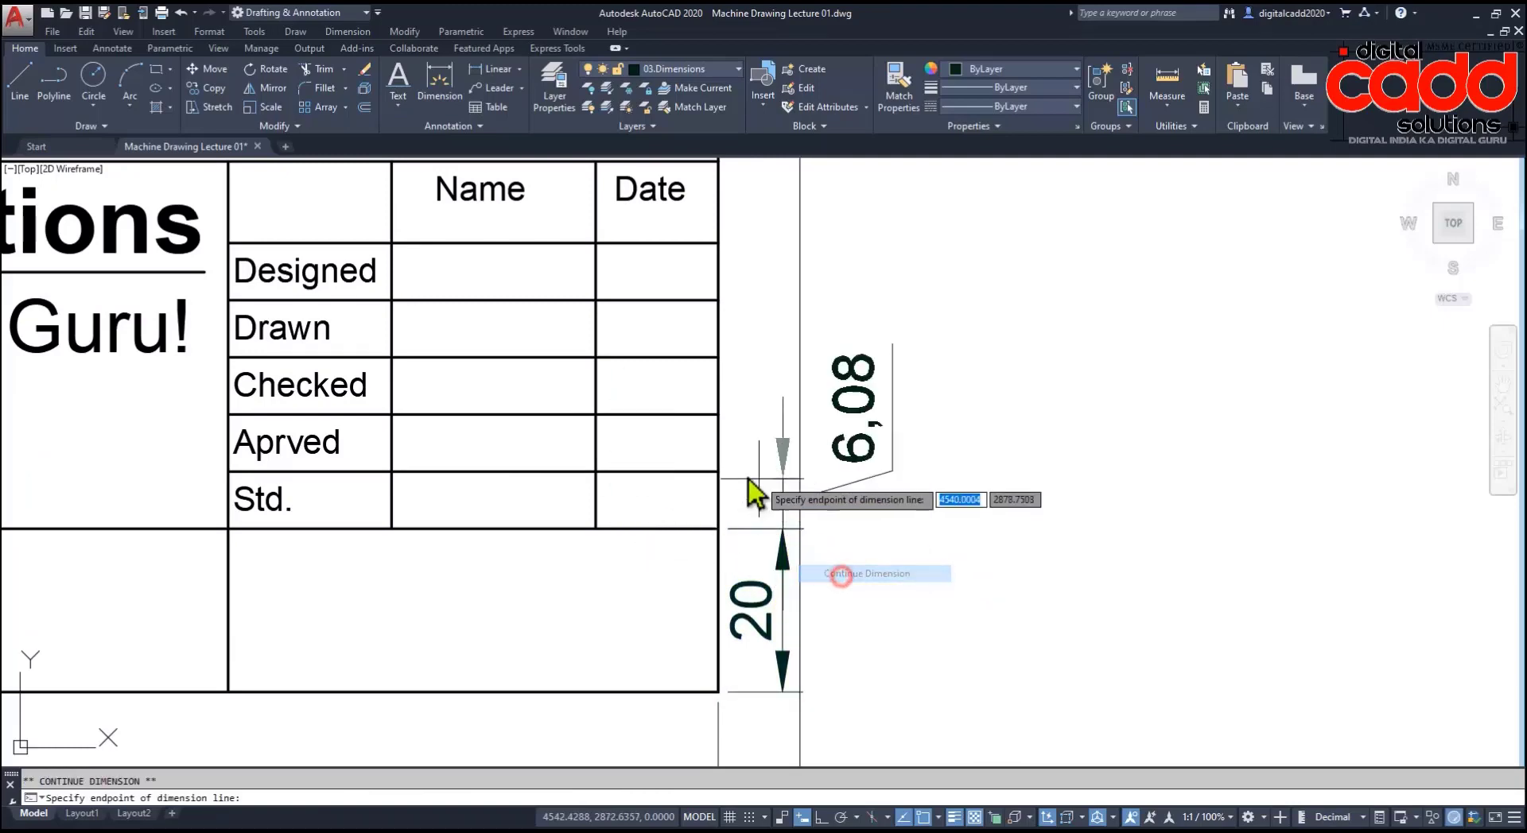
{"action": "left_click", "coordinate": [718, 441]}
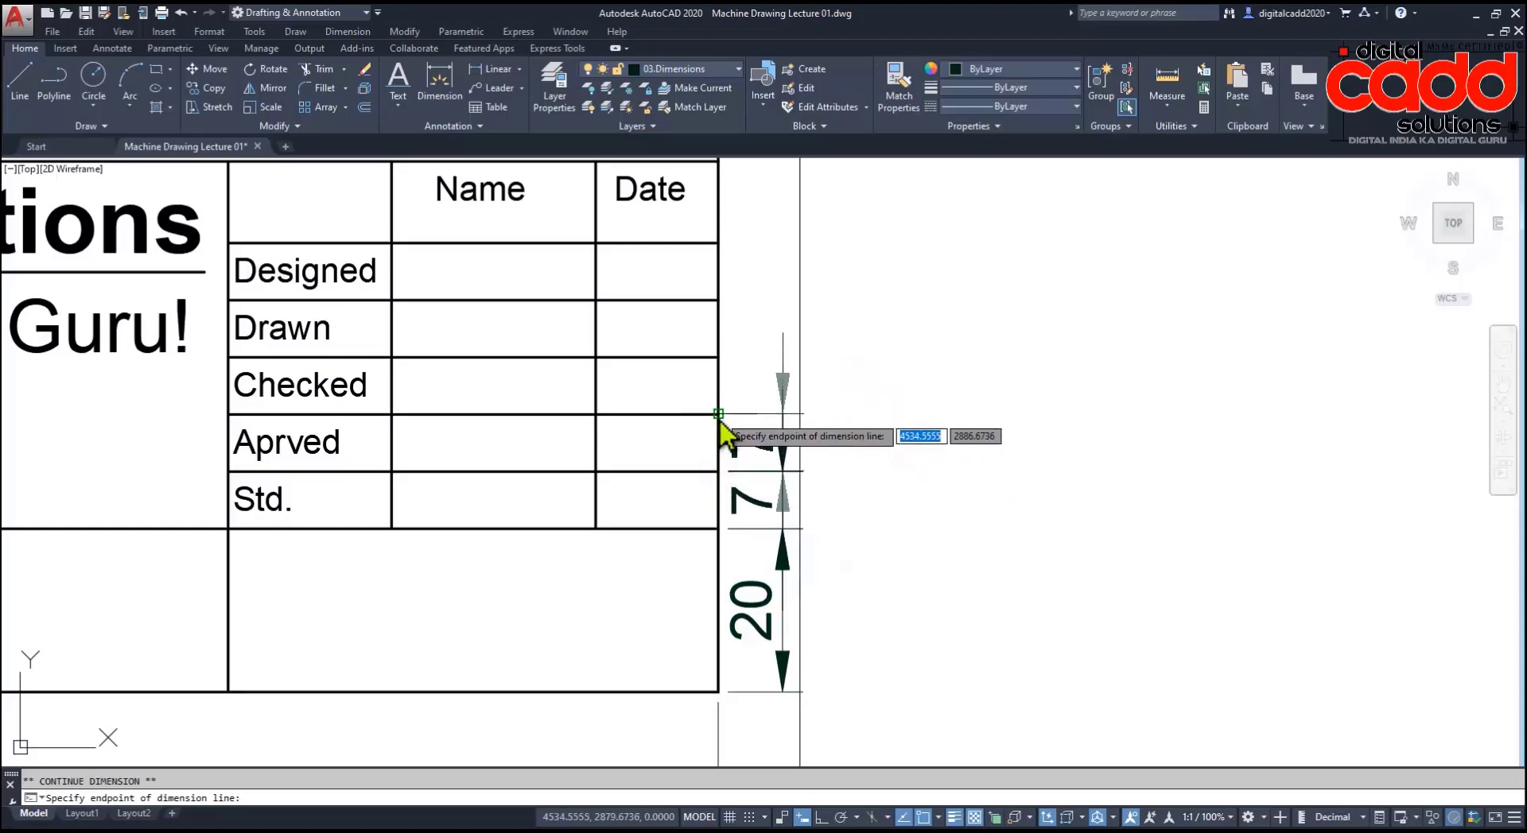
{"action": "left_click", "coordinate": [718, 356]}
{"action": "left_click", "coordinate": [718, 300]}
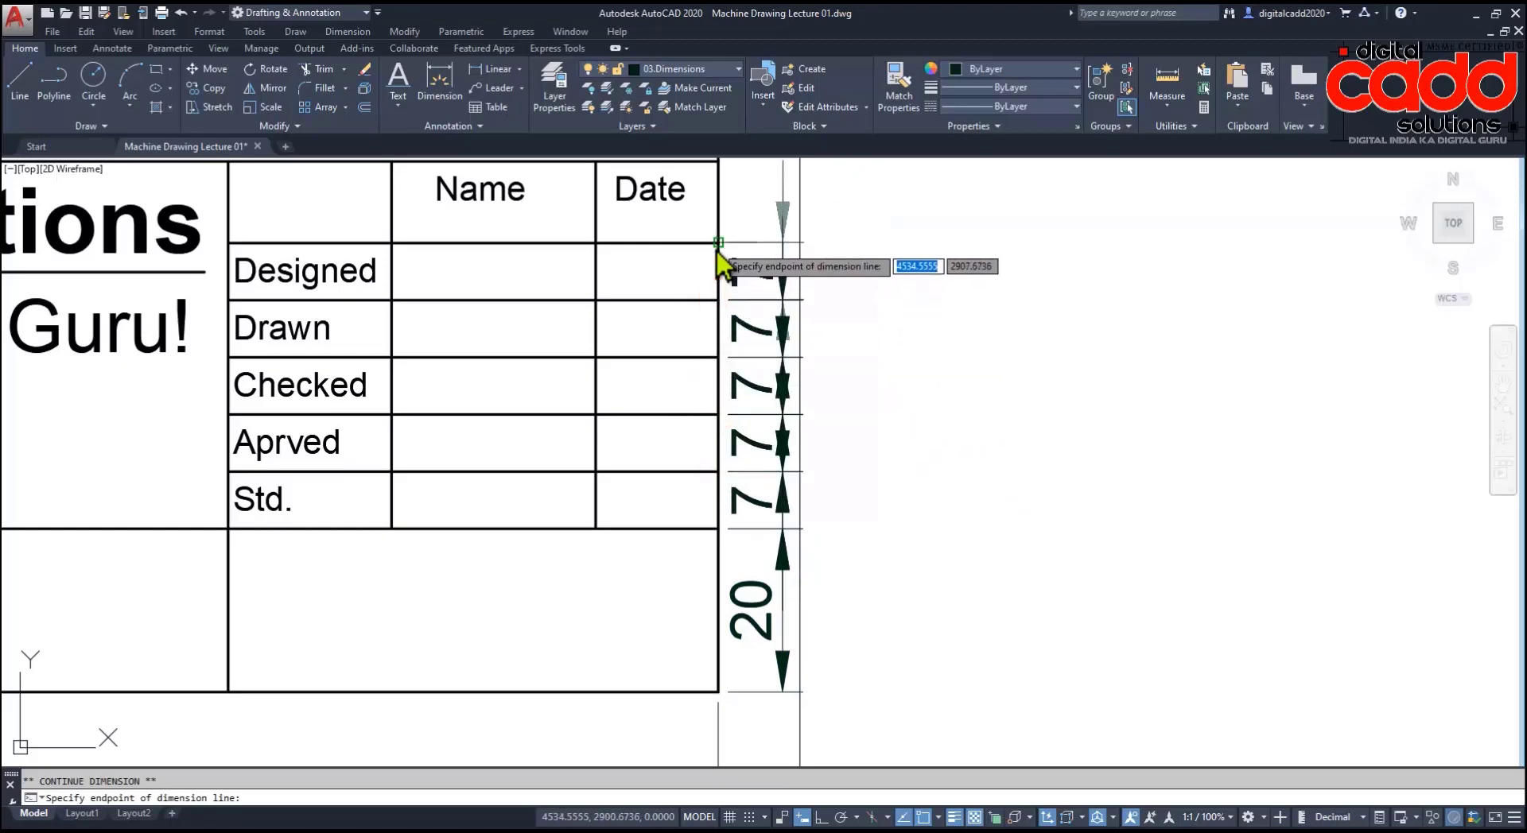
{"action": "left_click", "coordinate": [718, 243]}
{"action": "middle_click_drag", "start_coordinate": [720, 151], "coordinate": [702, 350]}
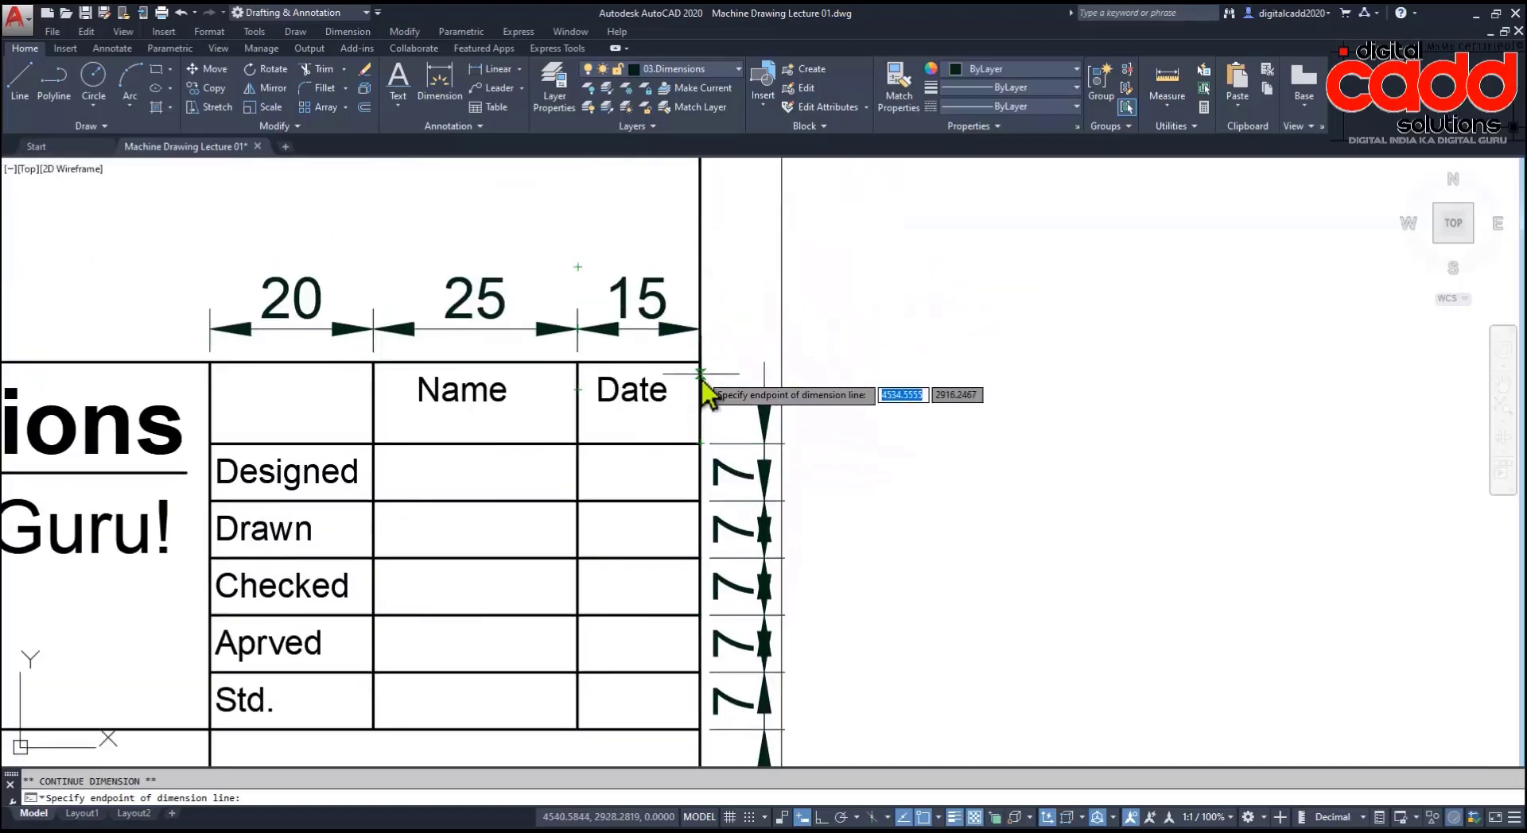
{"action": "left_click", "coordinate": [701, 354]}
{"action": "key", "text": "Escape"}
{"action": "middle_click_drag", "start_coordinate": [813, 573], "coordinate": [1025, 351]}
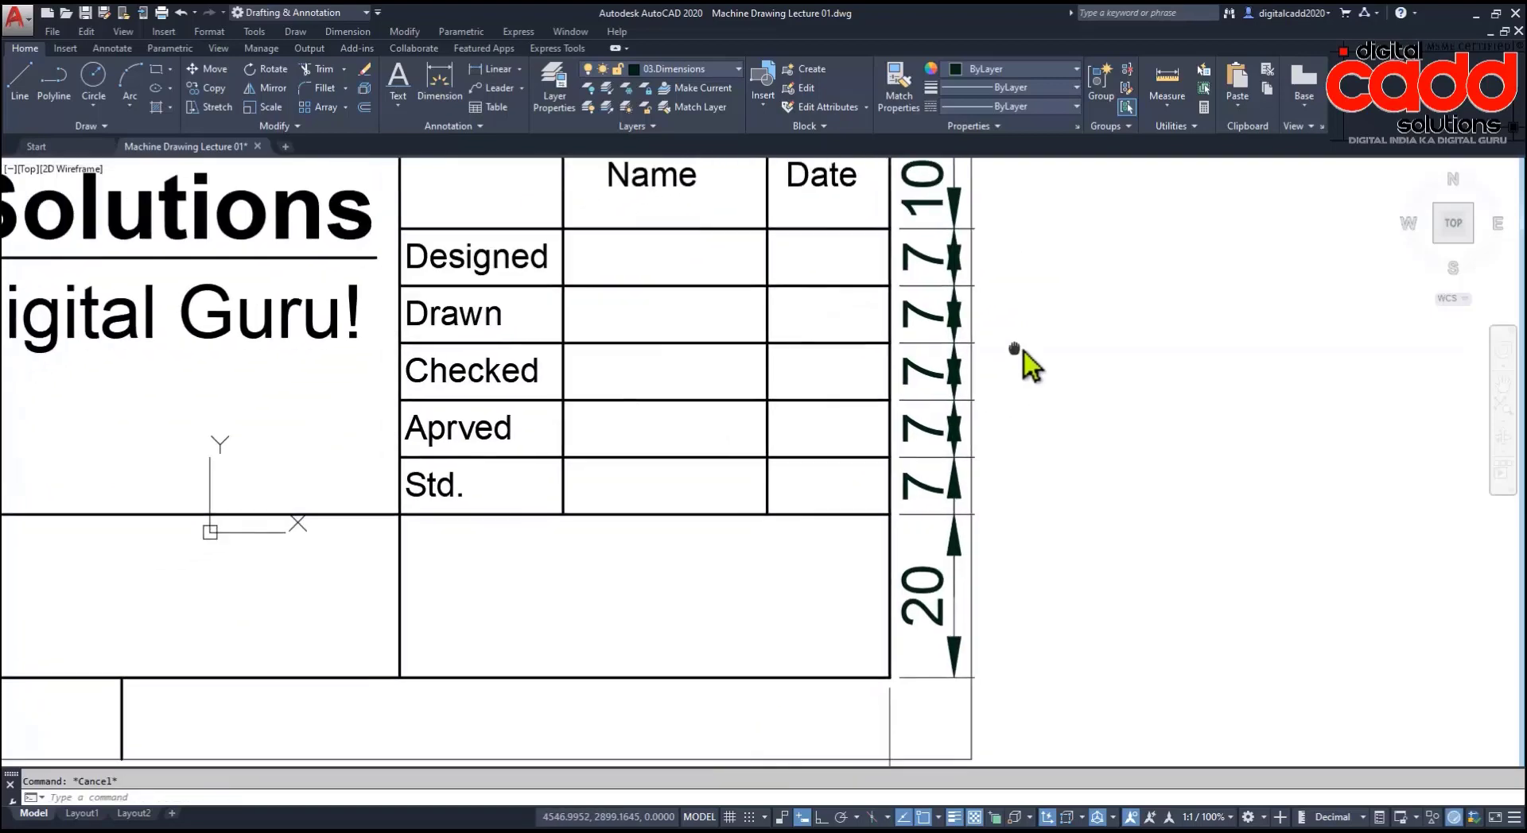
{"action": "scroll", "coordinate": [1032, 354], "scroll_direction": "down", "scroll_amount": 2}
{"action": "middle_click_drag", "start_coordinate": [818, 538], "coordinate": [1322, 517]}
Step: Dimension the small boxes with a 25 width below and a 10 vertical beside them
{"action": "key", "text": "space"}
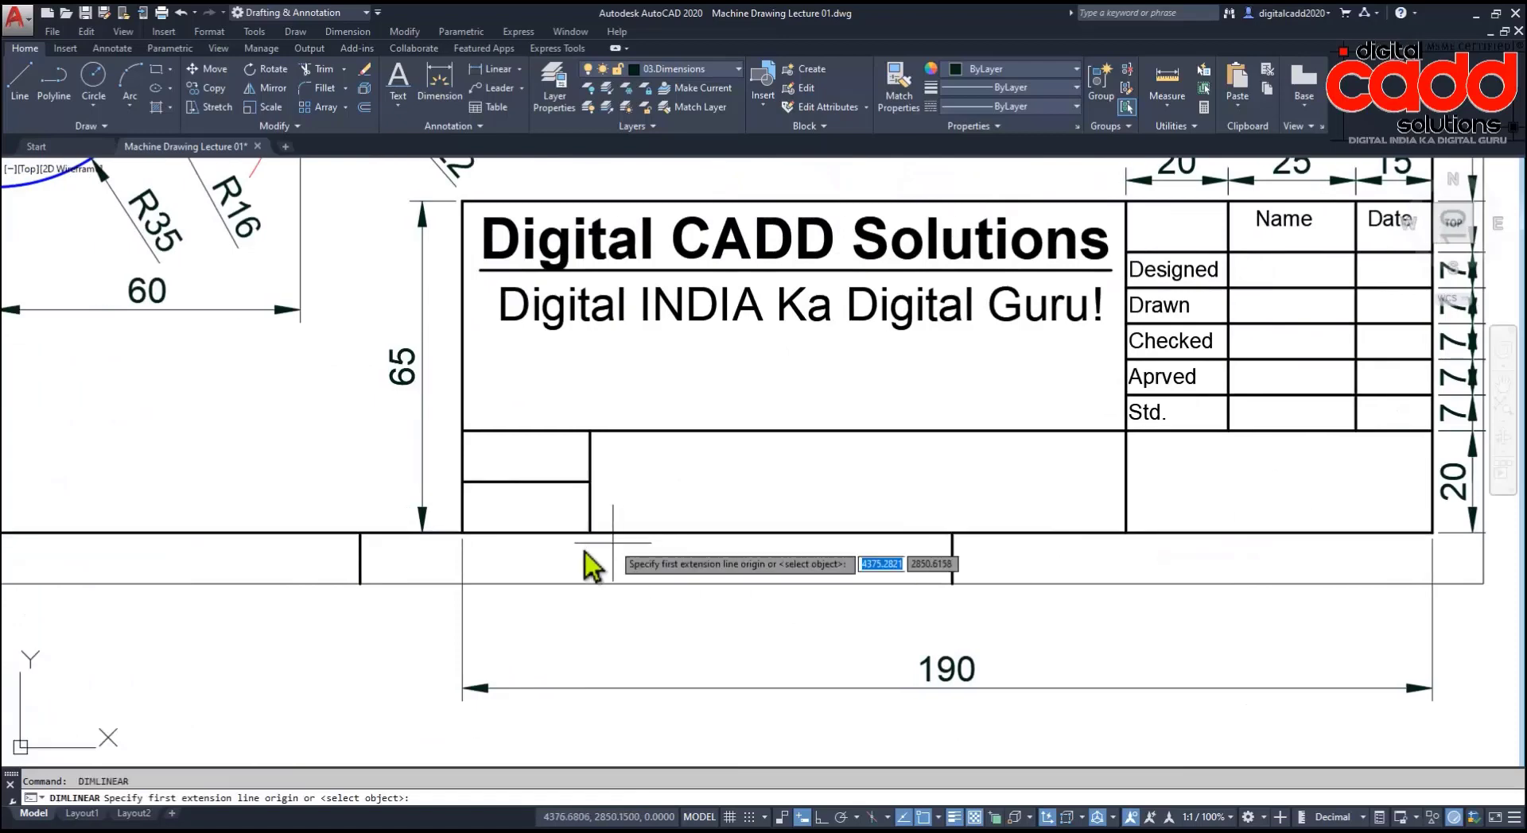
{"action": "left_click", "coordinate": [465, 532]}
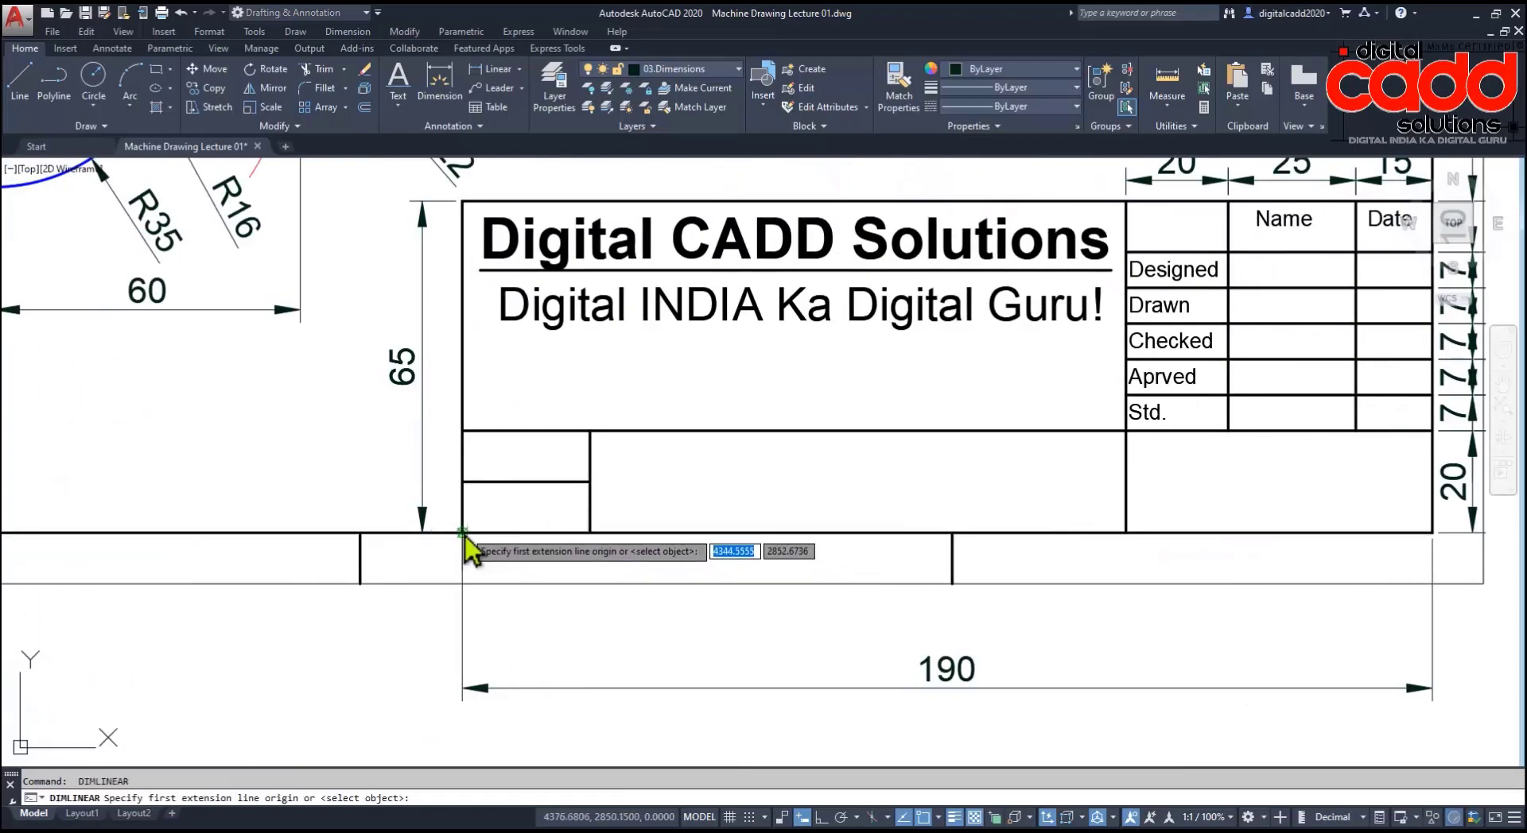
{"action": "left_click", "coordinate": [588, 536]}
{"action": "scroll", "coordinate": [540, 574], "scroll_direction": "up", "scroll_amount": 2}
{"action": "left_click", "coordinate": [538, 574]}
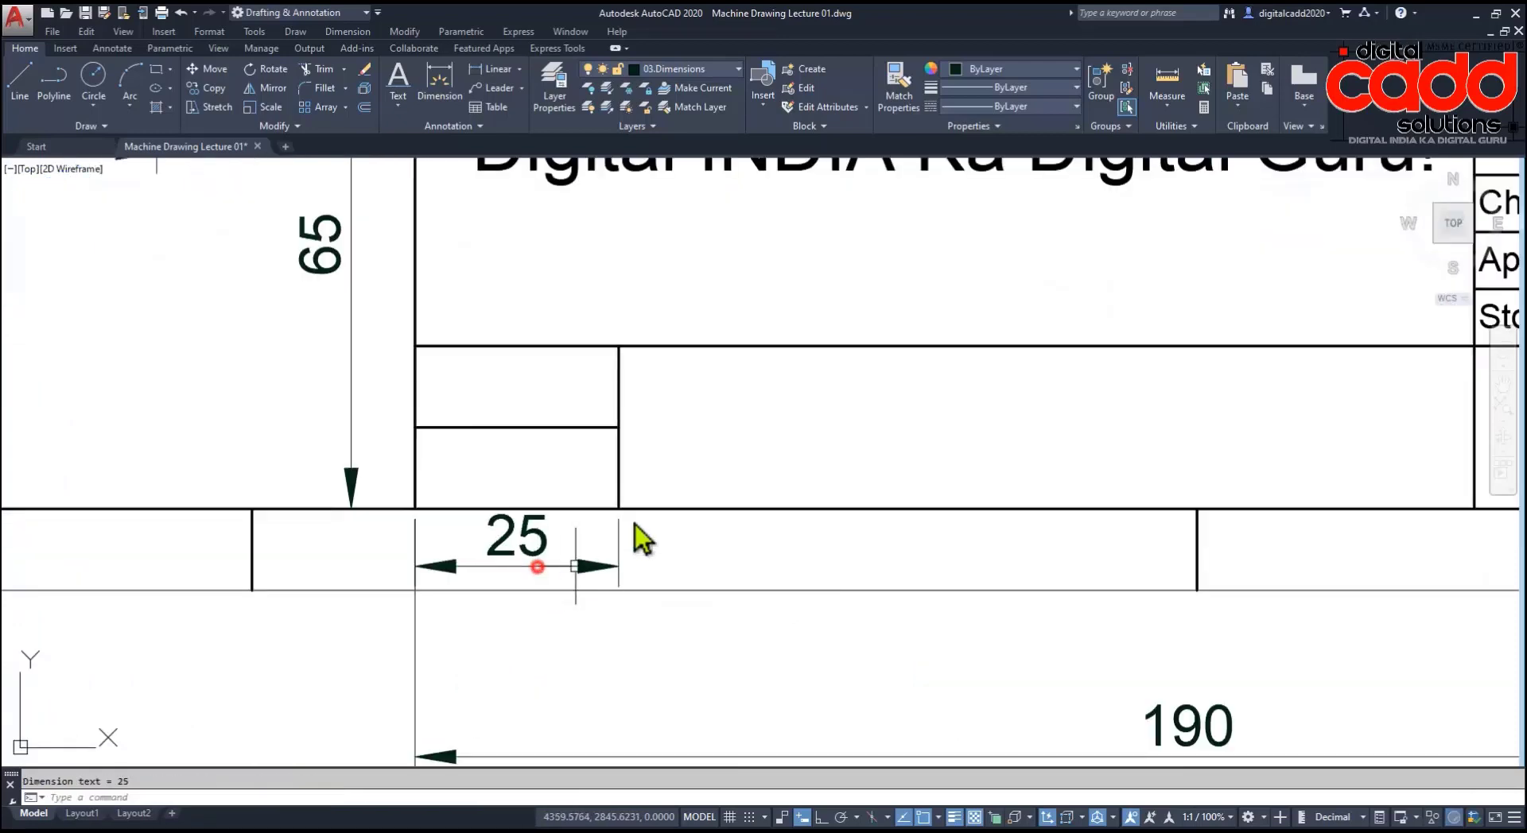
{"action": "key", "text": "space"}
{"action": "key", "text": "space"}
{"action": "key", "text": "Escape"}
{"action": "key", "text": "space"}
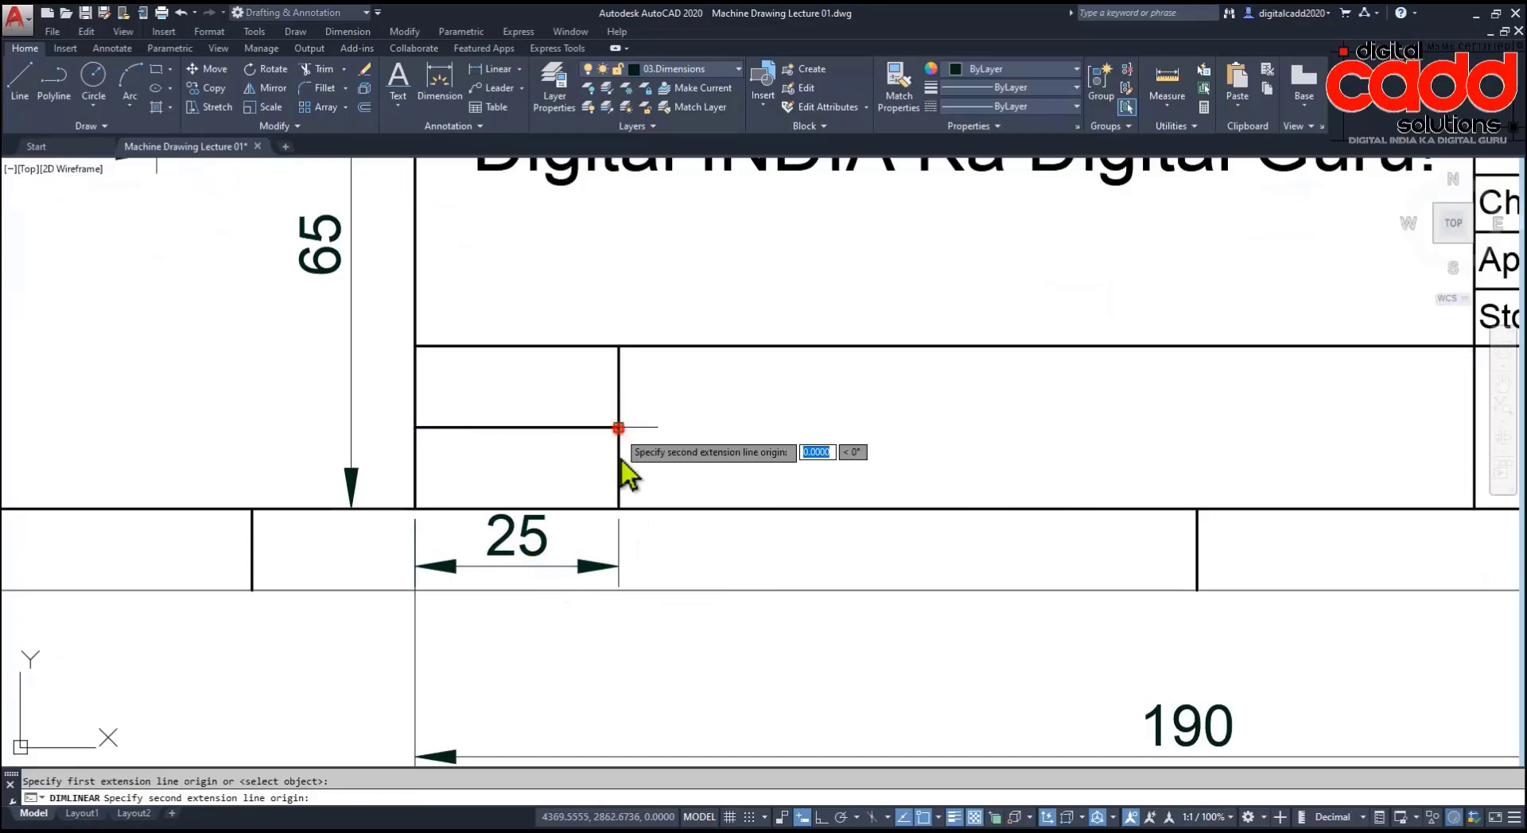
{"action": "left_click", "coordinate": [620, 428]}
{"action": "left_click", "coordinate": [618, 513]}
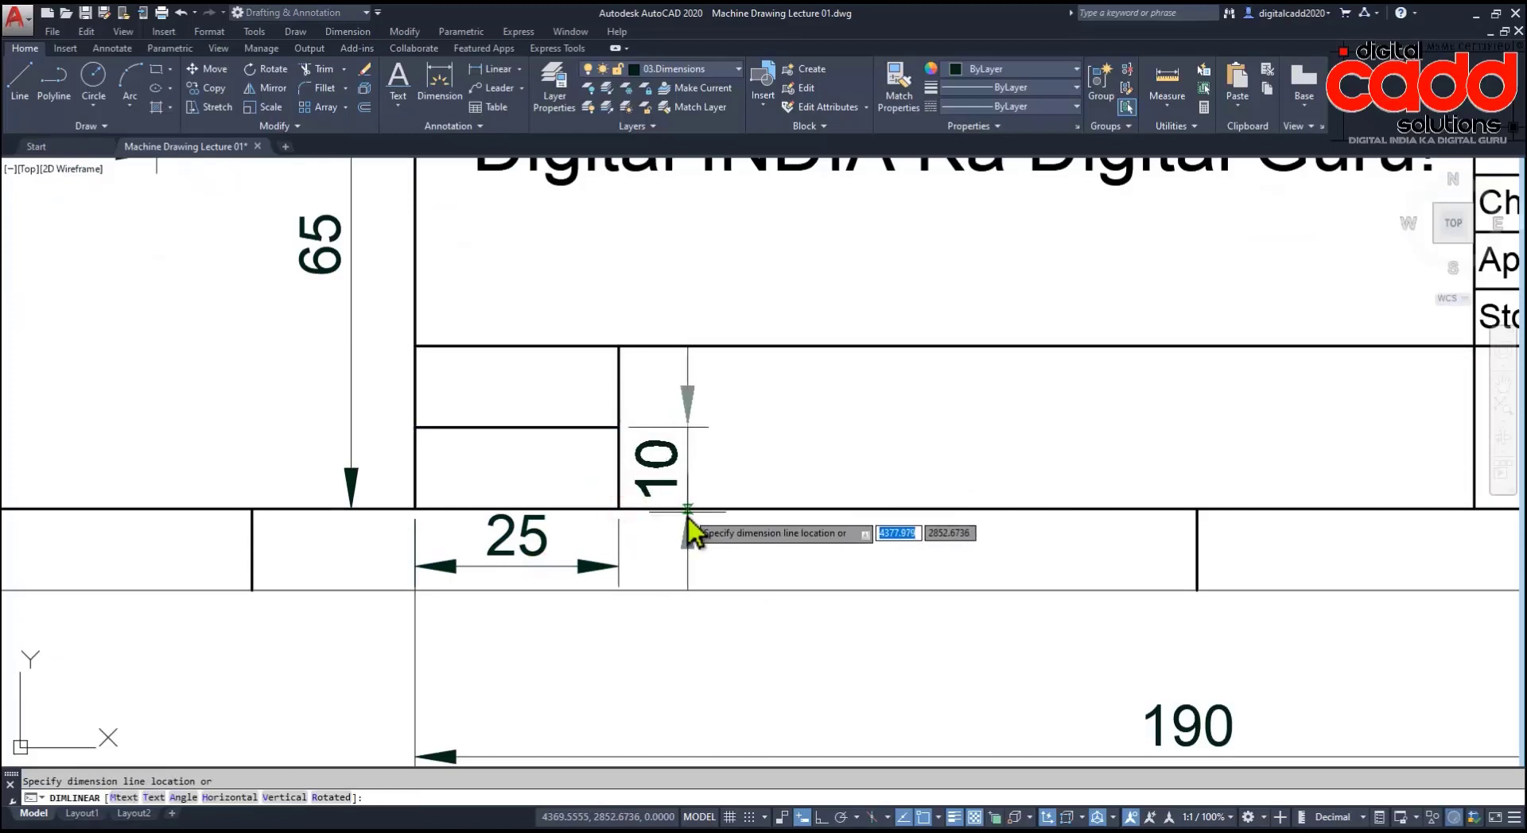
{"action": "left_click", "coordinate": [687, 525]}
Step: Add a 20 dimension left of the small boxes and move the 65 dimension further left
{"action": "key", "text": "space"}
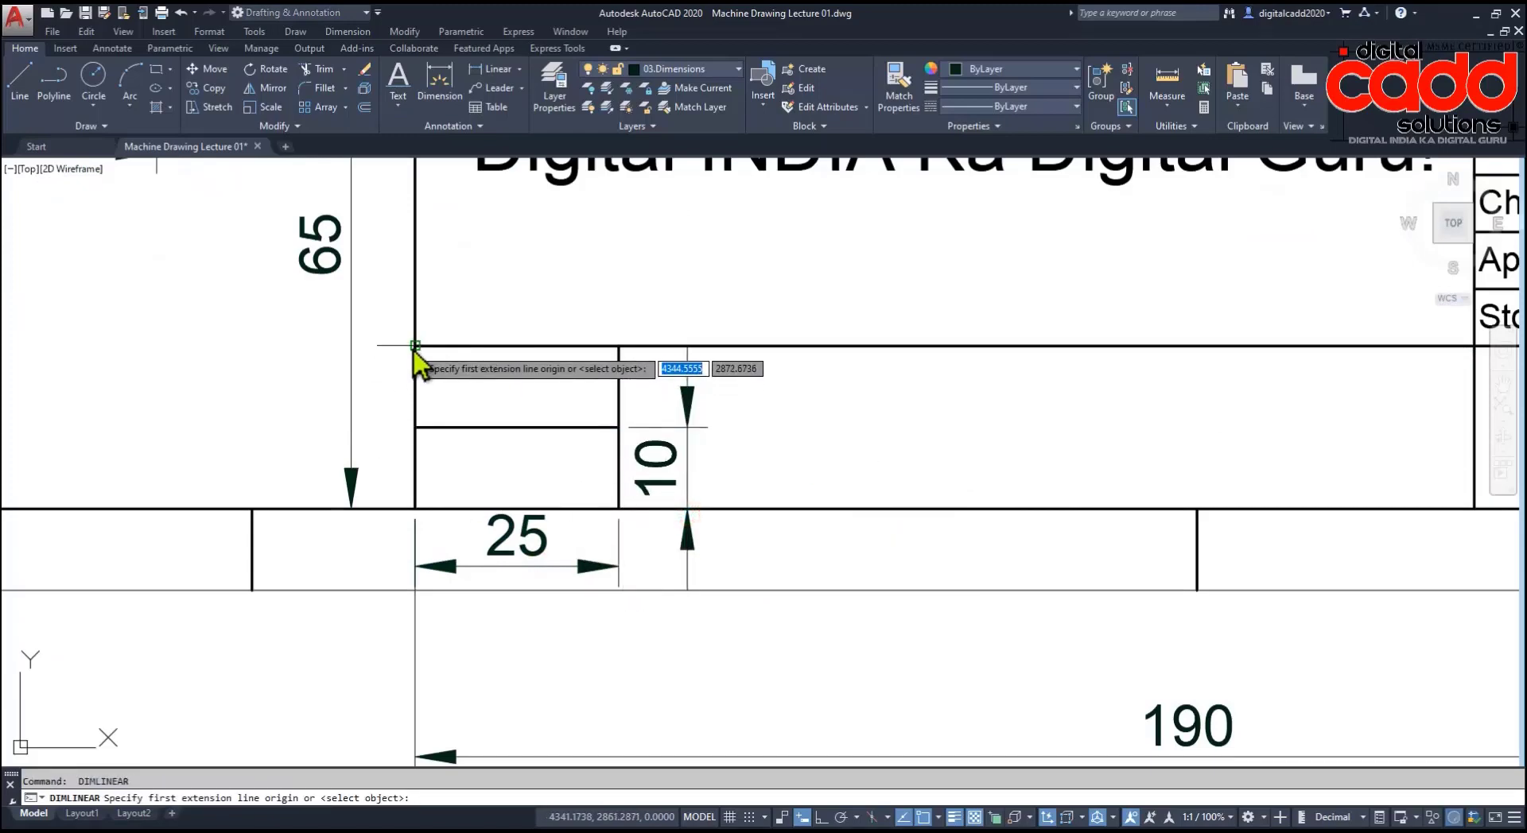
{"action": "left_click", "coordinate": [414, 347]}
{"action": "left_click", "coordinate": [413, 499]}
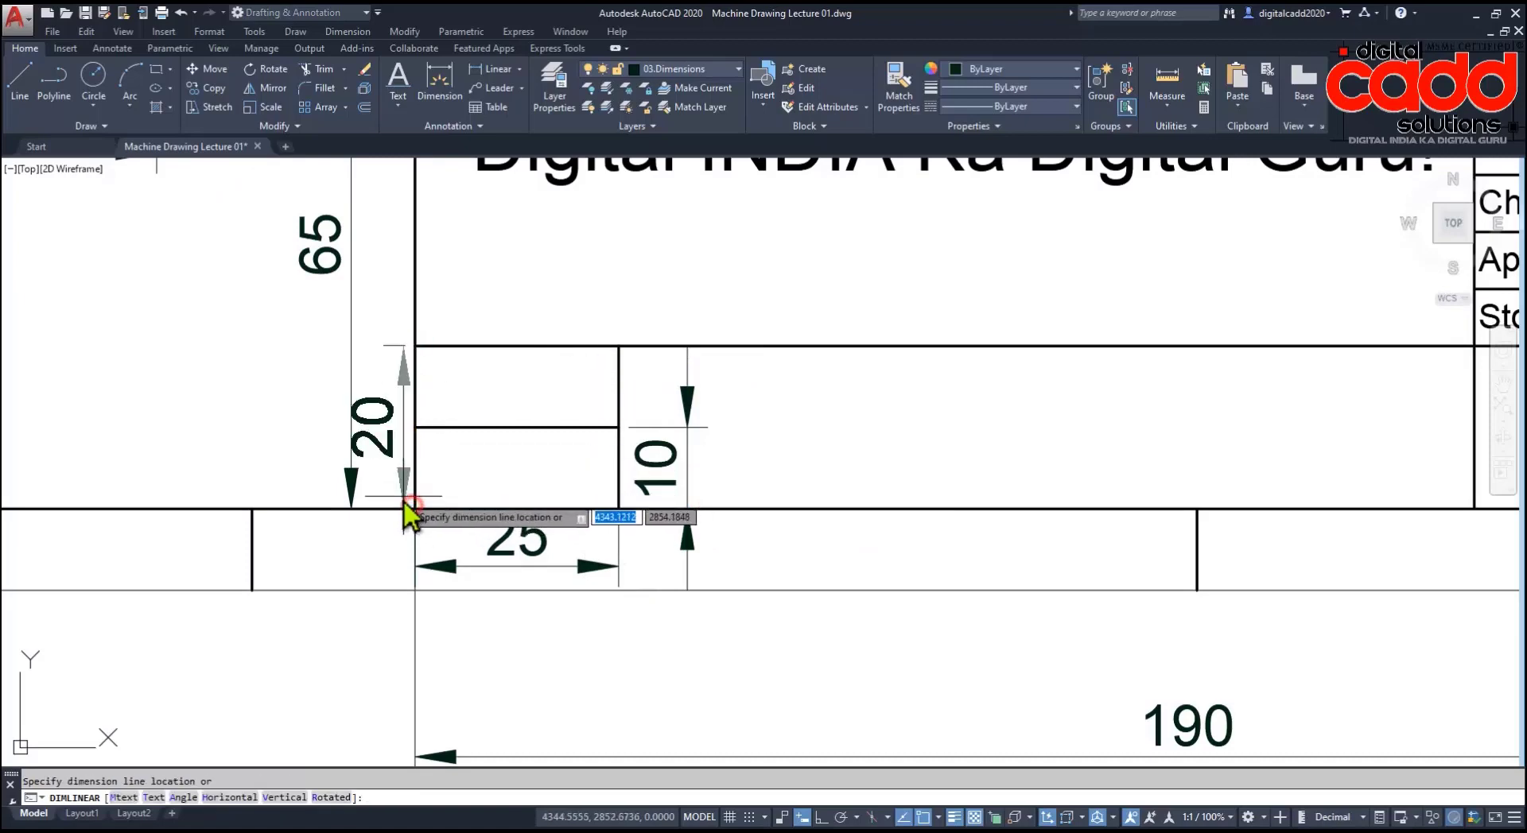
{"action": "left_click", "coordinate": [404, 495]}
{"action": "left_click", "coordinate": [350, 483]}
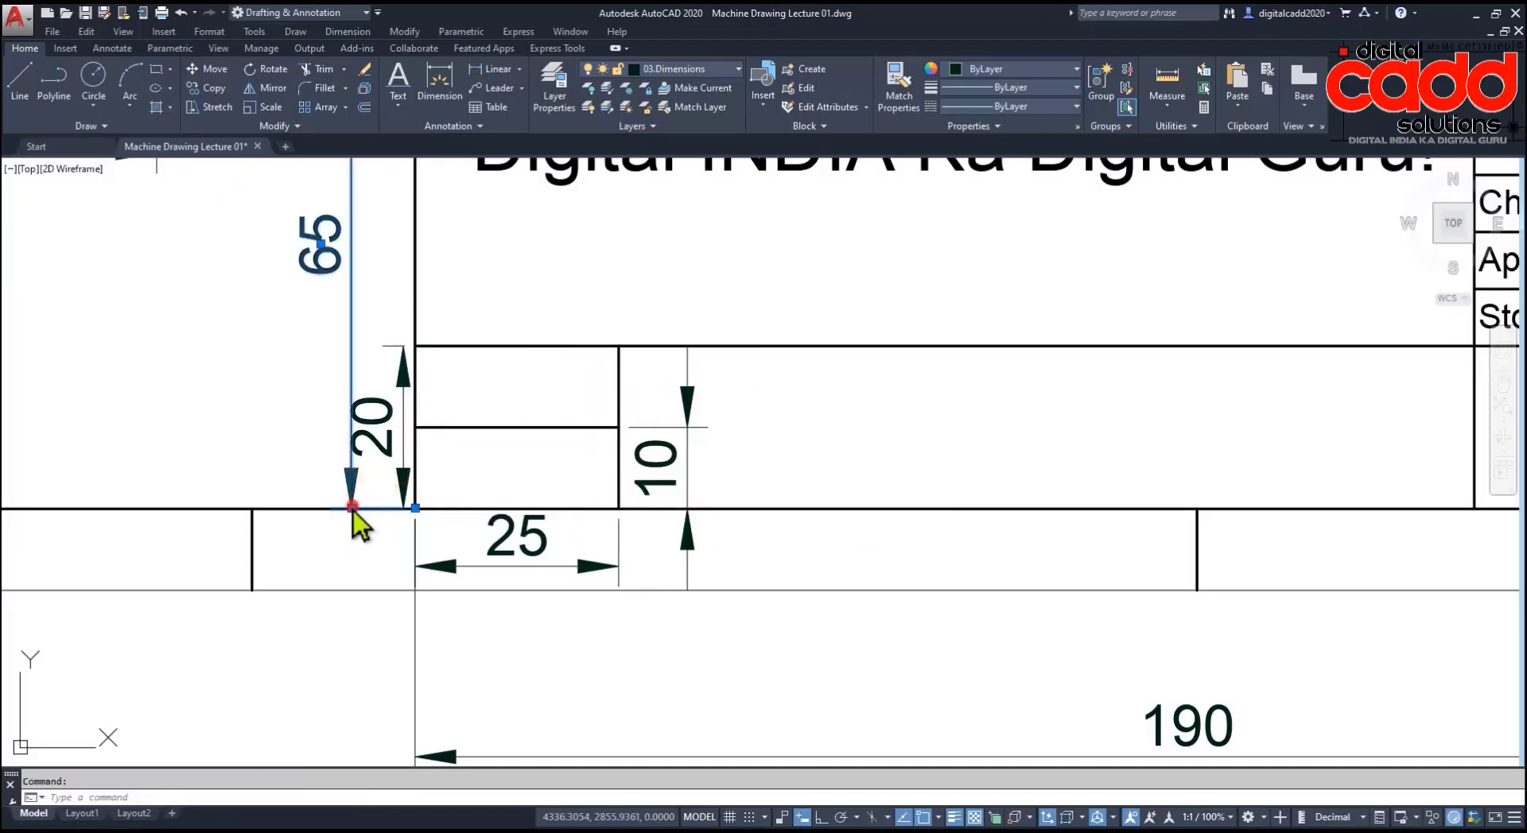
{"action": "left_click", "coordinate": [305, 506]}
{"action": "left_click", "coordinate": [380, 450]}
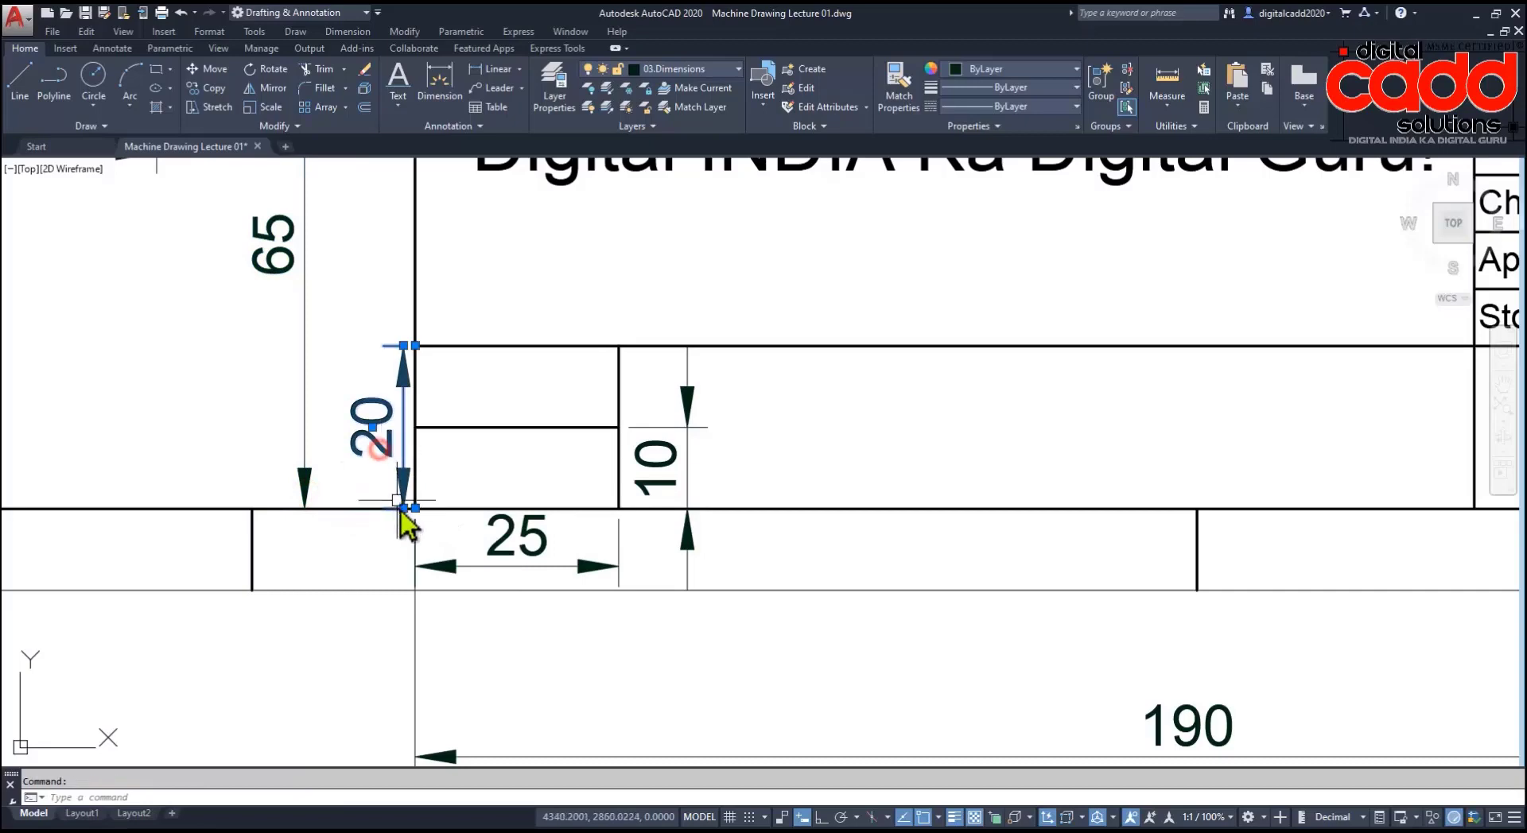
{"action": "key", "text": "Escape"}
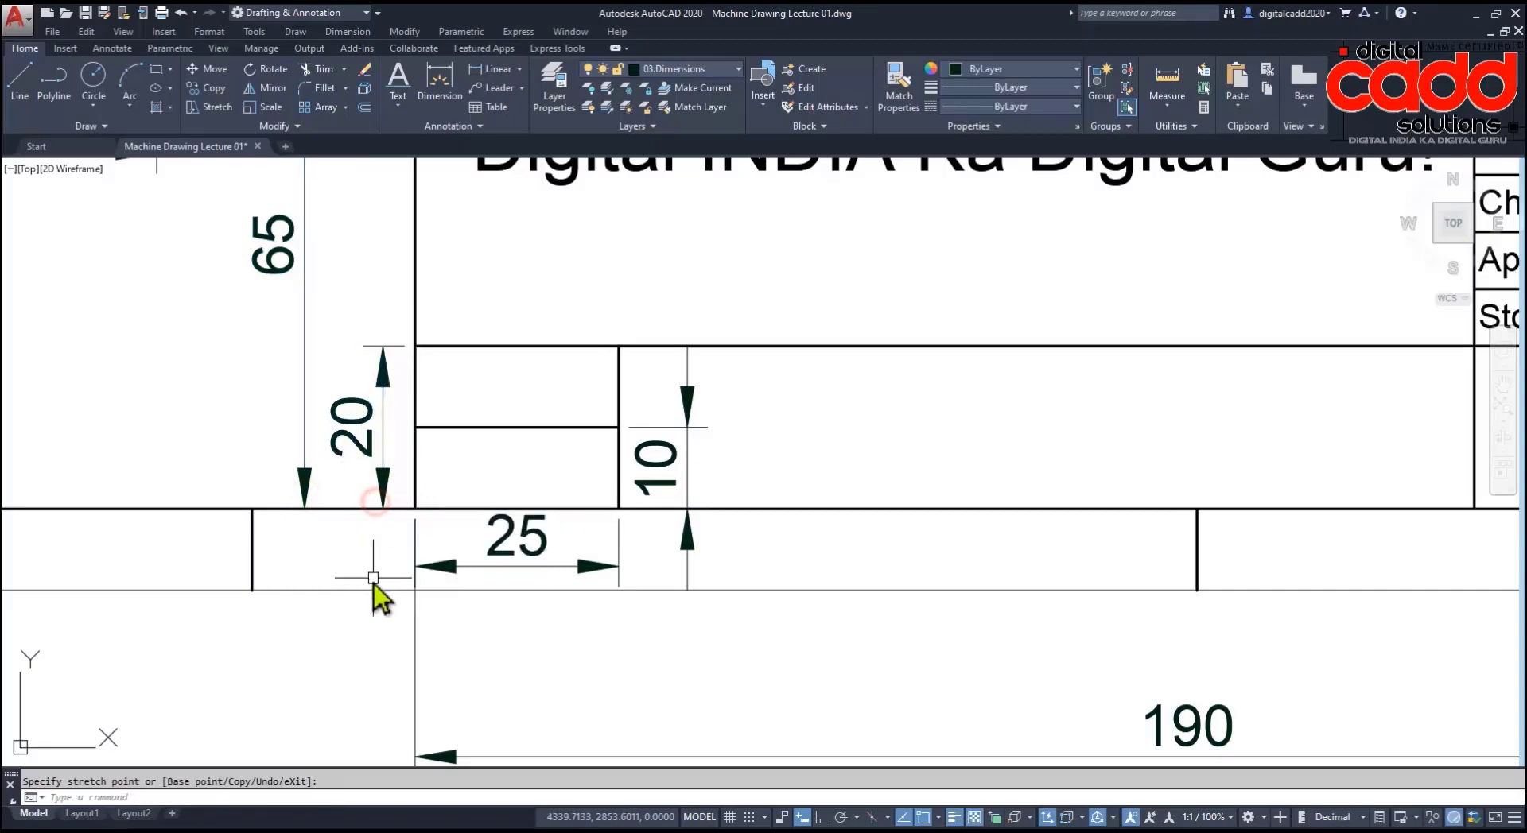
Step: Review the dimensioned title block and parts, then bring up the assignment sheet PDF
{"action": "scroll", "coordinate": [374, 593], "scroll_direction": "down", "scroll_amount": 2}
{"action": "middle_click_drag", "start_coordinate": [455, 637], "coordinate": [1063, 657]}
{"action": "scroll", "coordinate": [808, 641], "scroll_direction": "down", "scroll_amount": 2}
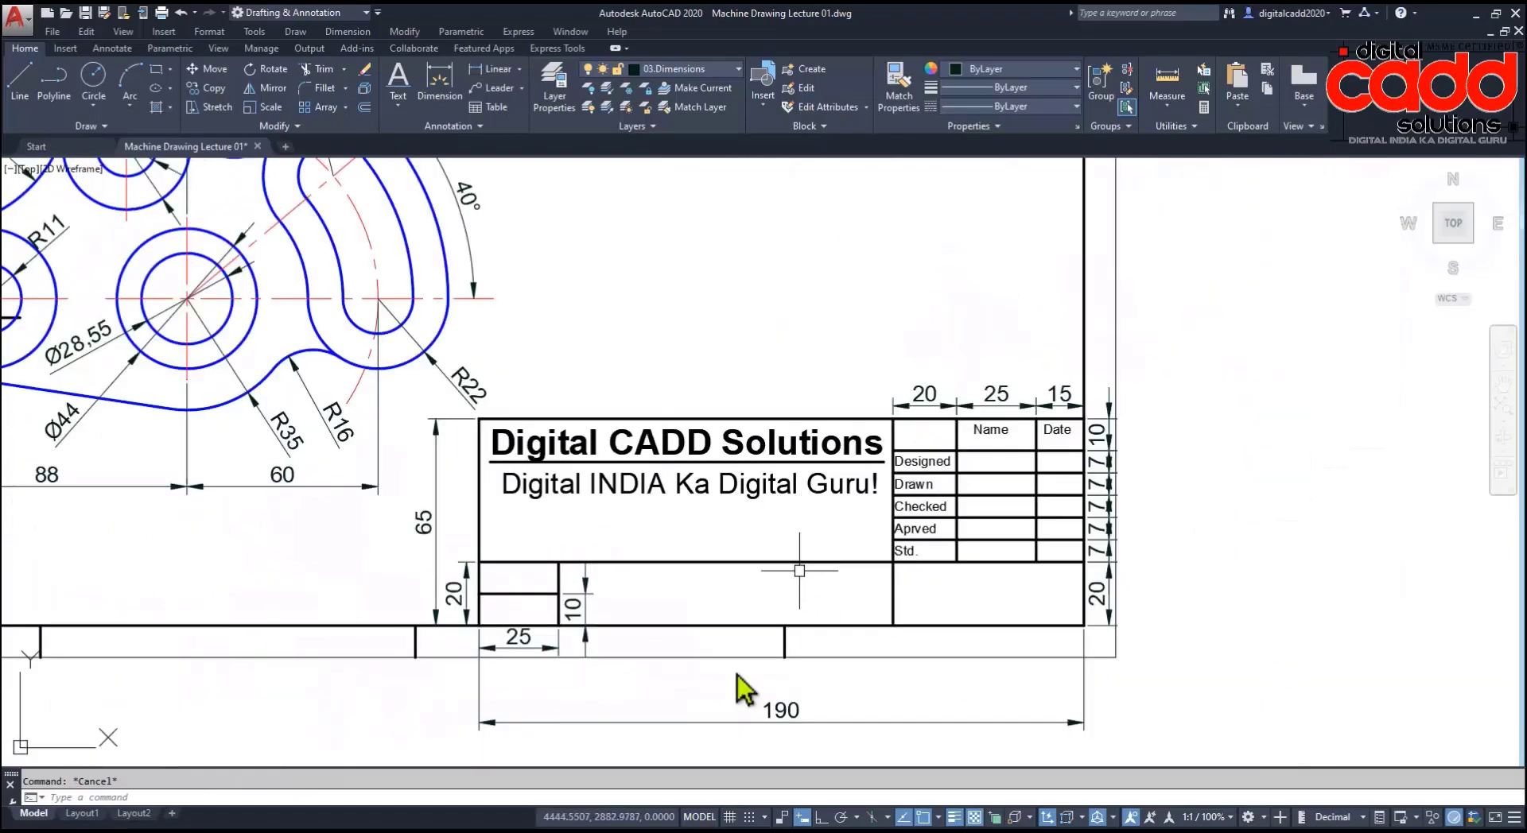
{"action": "scroll", "coordinate": [743, 676], "scroll_direction": "down", "scroll_amount": 2}
{"action": "scroll", "coordinate": [779, 574], "scroll_direction": "down", "scroll_amount": 3}
{"action": "mouse_move", "coordinate": [801, 568]}
{"action": "middle_mouse_down"}
{"action": "mouse_move", "coordinate": [893, 620]}
{"action": "mouse_move", "coordinate": [805, 487]}
{"action": "middle_mouse_up"}
{"action": "scroll", "coordinate": [740, 597], "scroll_direction": "up", "scroll_amount": 3}
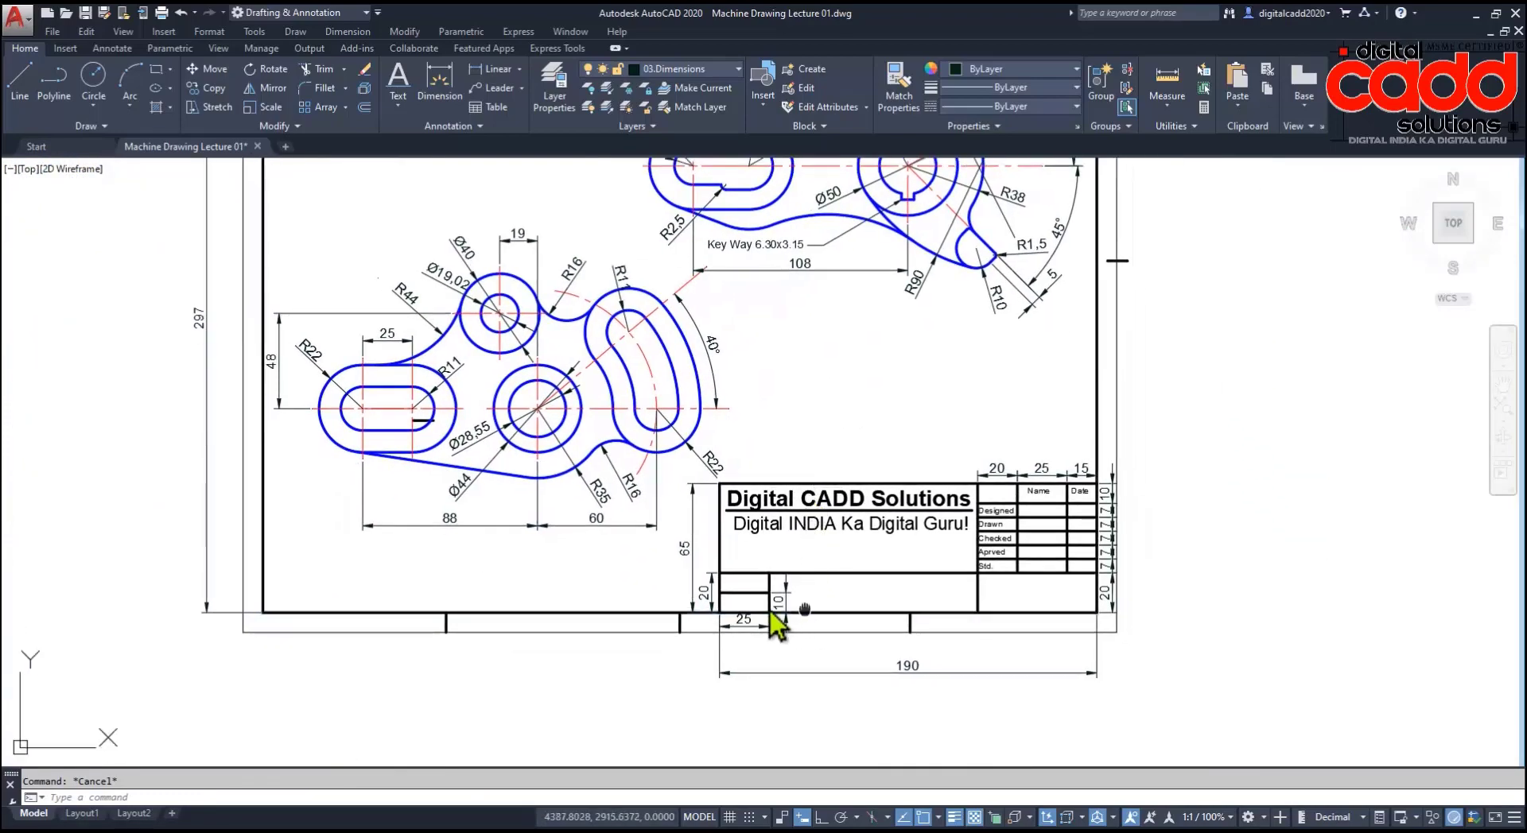
{"action": "middle_click_drag", "start_coordinate": [770, 614], "coordinate": [714, 580]}
{"action": "scroll", "coordinate": [566, 608], "scroll_direction": "up", "scroll_amount": 6}
{"action": "scroll", "coordinate": [562, 620], "scroll_direction": "up", "scroll_amount": 2}
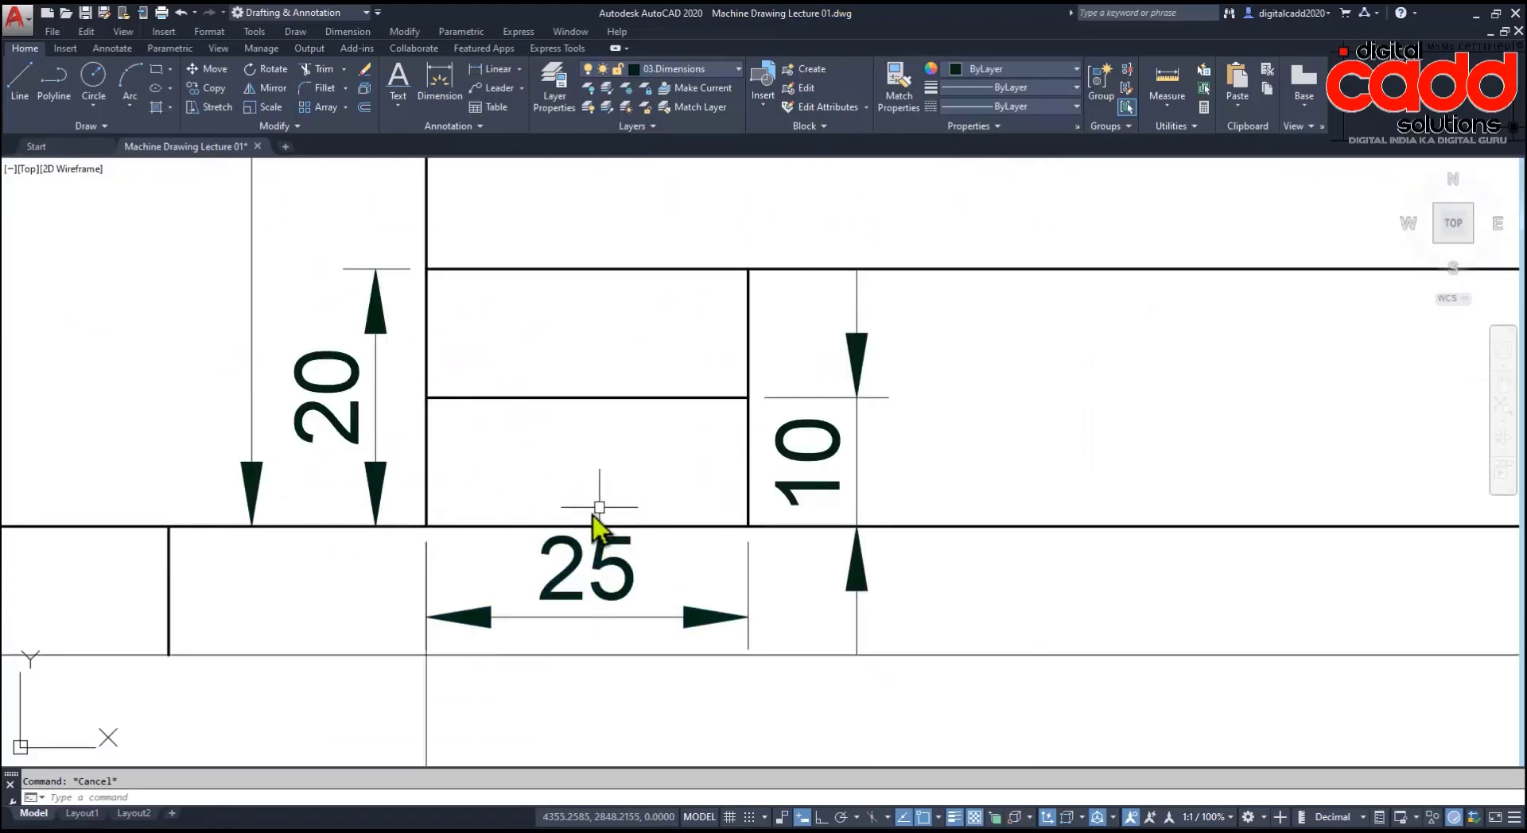
{"action": "scroll", "coordinate": [658, 506], "scroll_direction": "down", "scroll_amount": 4}
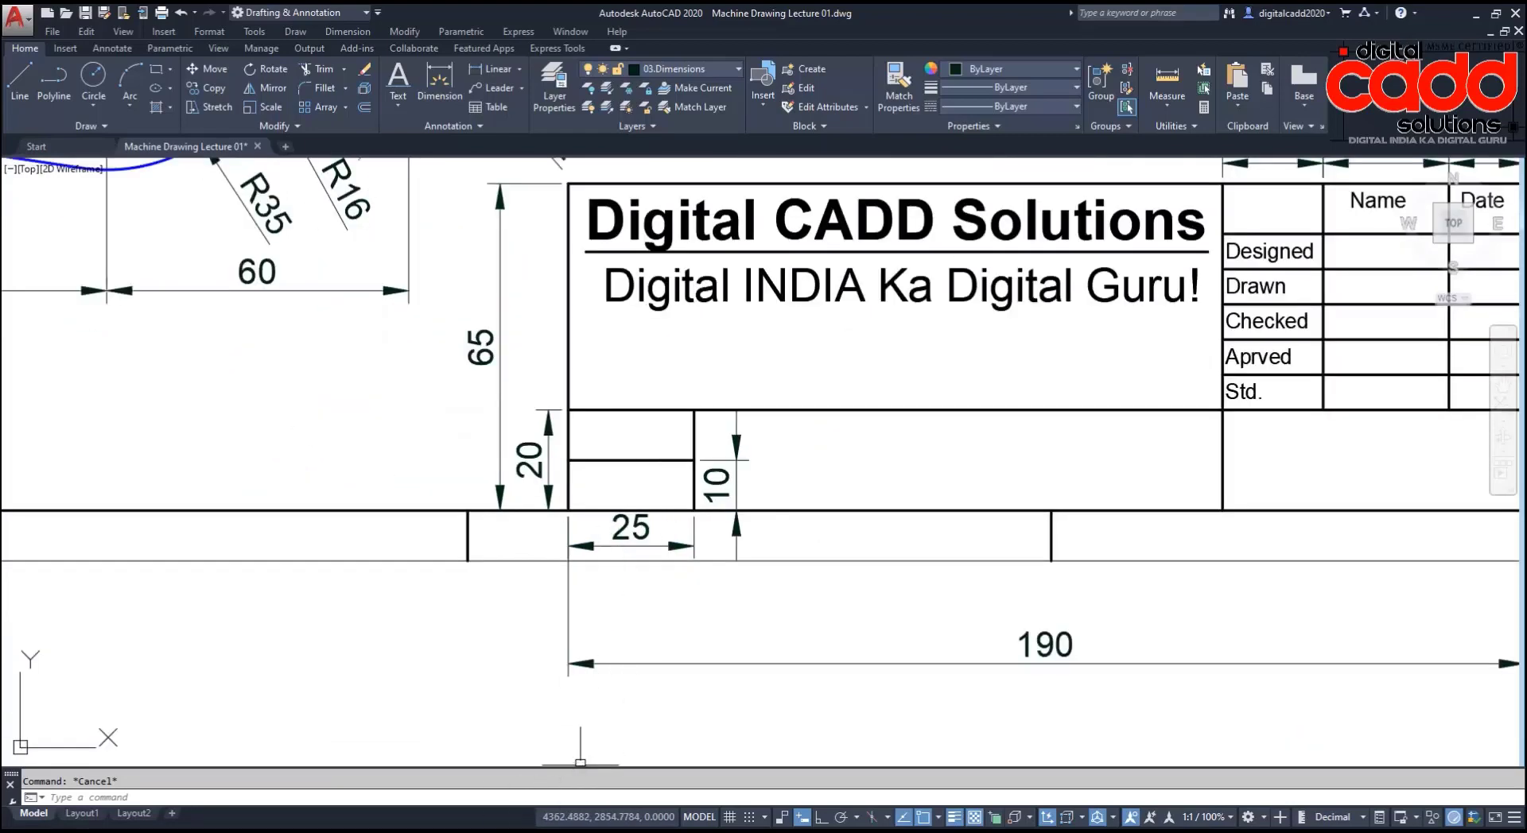
{"action": "key", "text": "alt+Tab"}
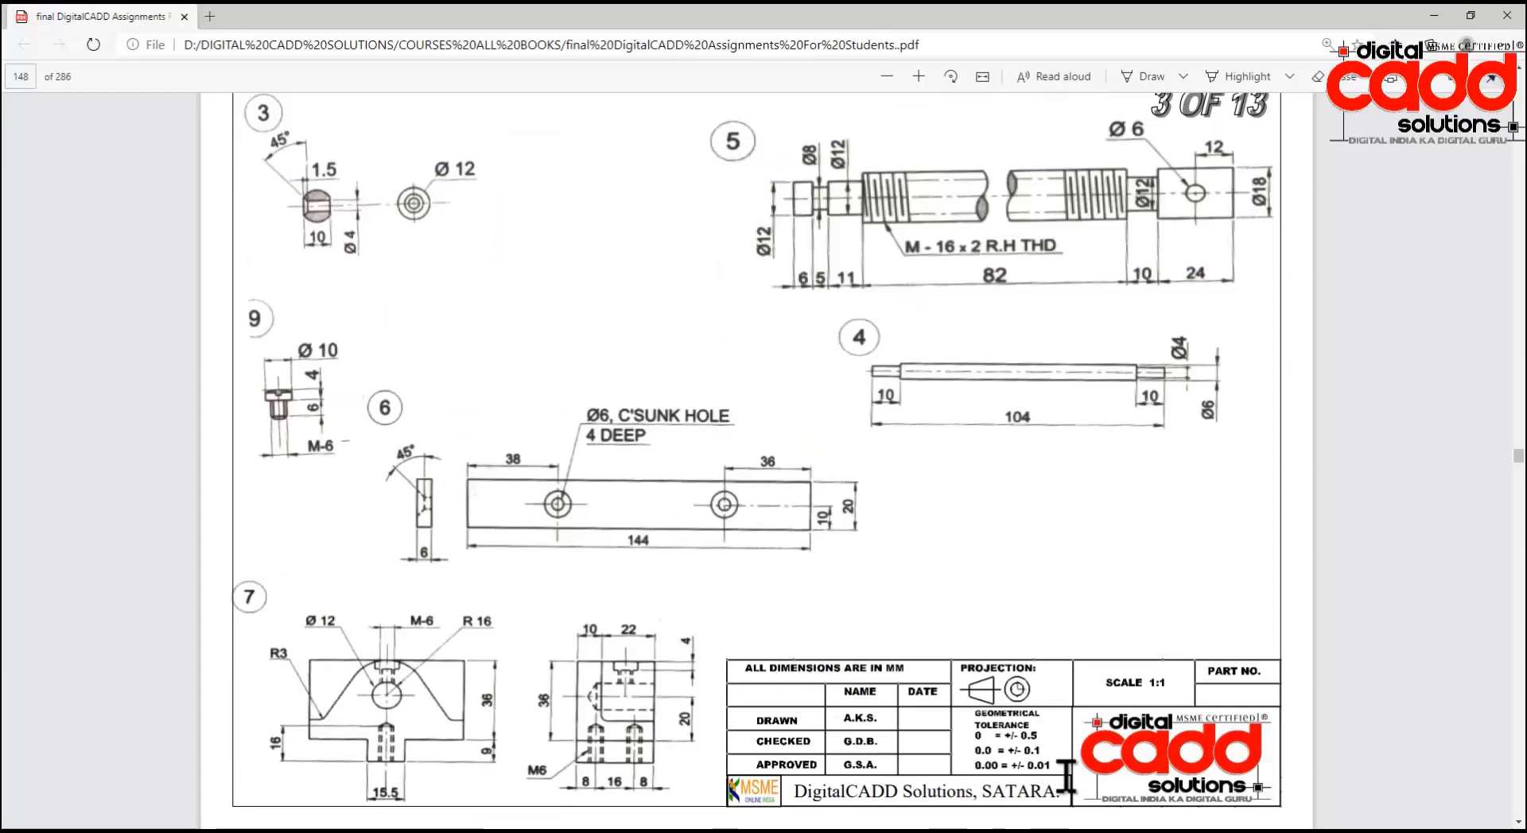
Step: Zoom in on the PDF's title block for reference, then return to AutoCAD
{"action": "scroll", "coordinate": [1065, 780], "scroll_direction": "up", "scroll_amount": 3, "text": "ctrl"}
{"action": "scroll", "coordinate": [965, 770], "scroll_direction": "down", "scroll_amount": 1}
{"action": "scroll", "coordinate": [929, 449], "scroll_direction": "down", "scroll_amount": 2}
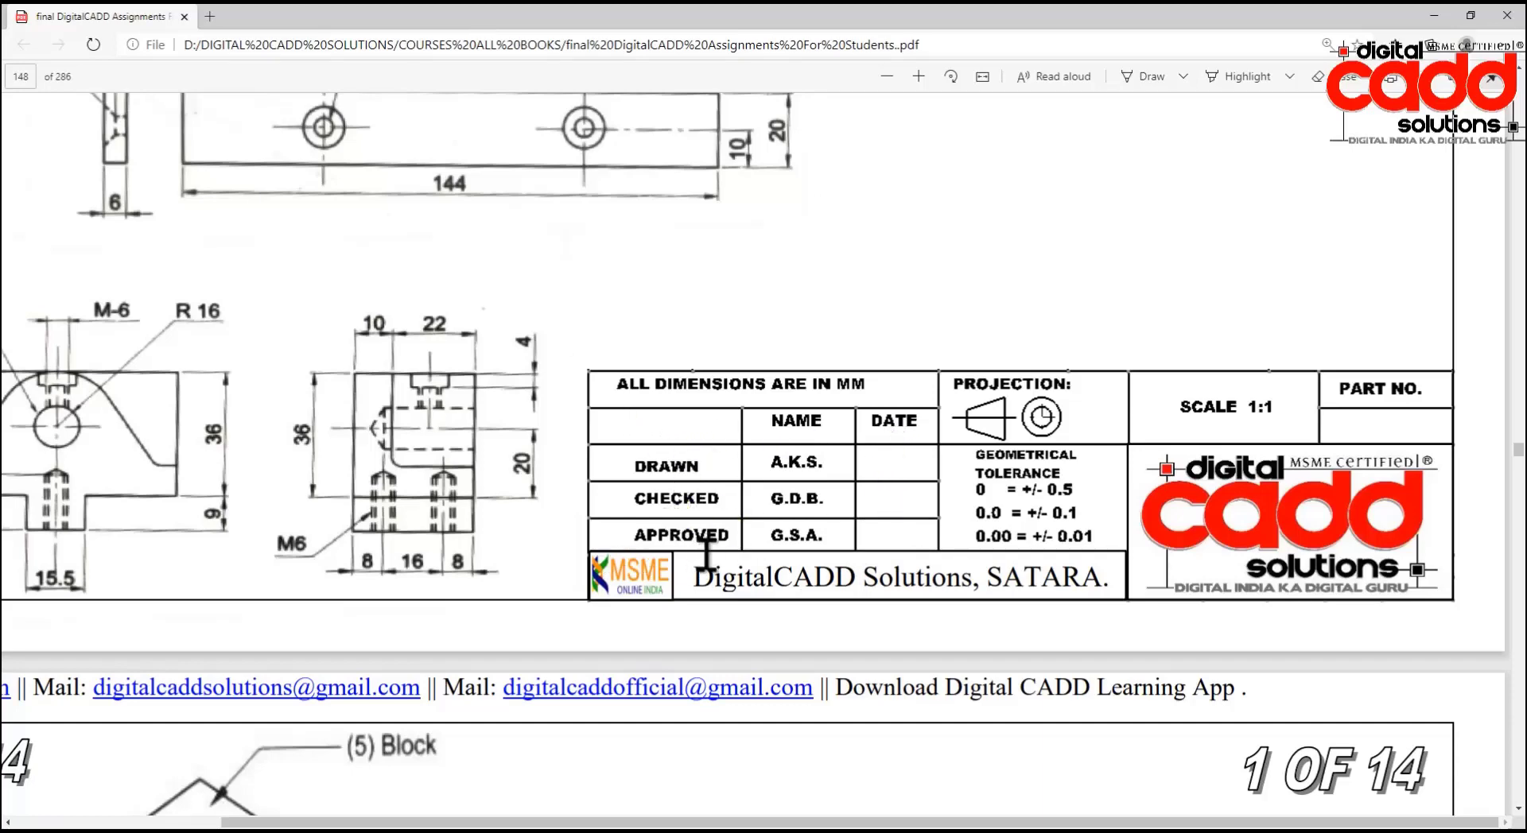
{"action": "key", "text": "alt+Tab"}
Step: Zoom onto the right side of the drawn title block, then go back to the PDF
{"action": "scroll", "coordinate": [914, 576], "scroll_direction": "down", "scroll_amount": 3}
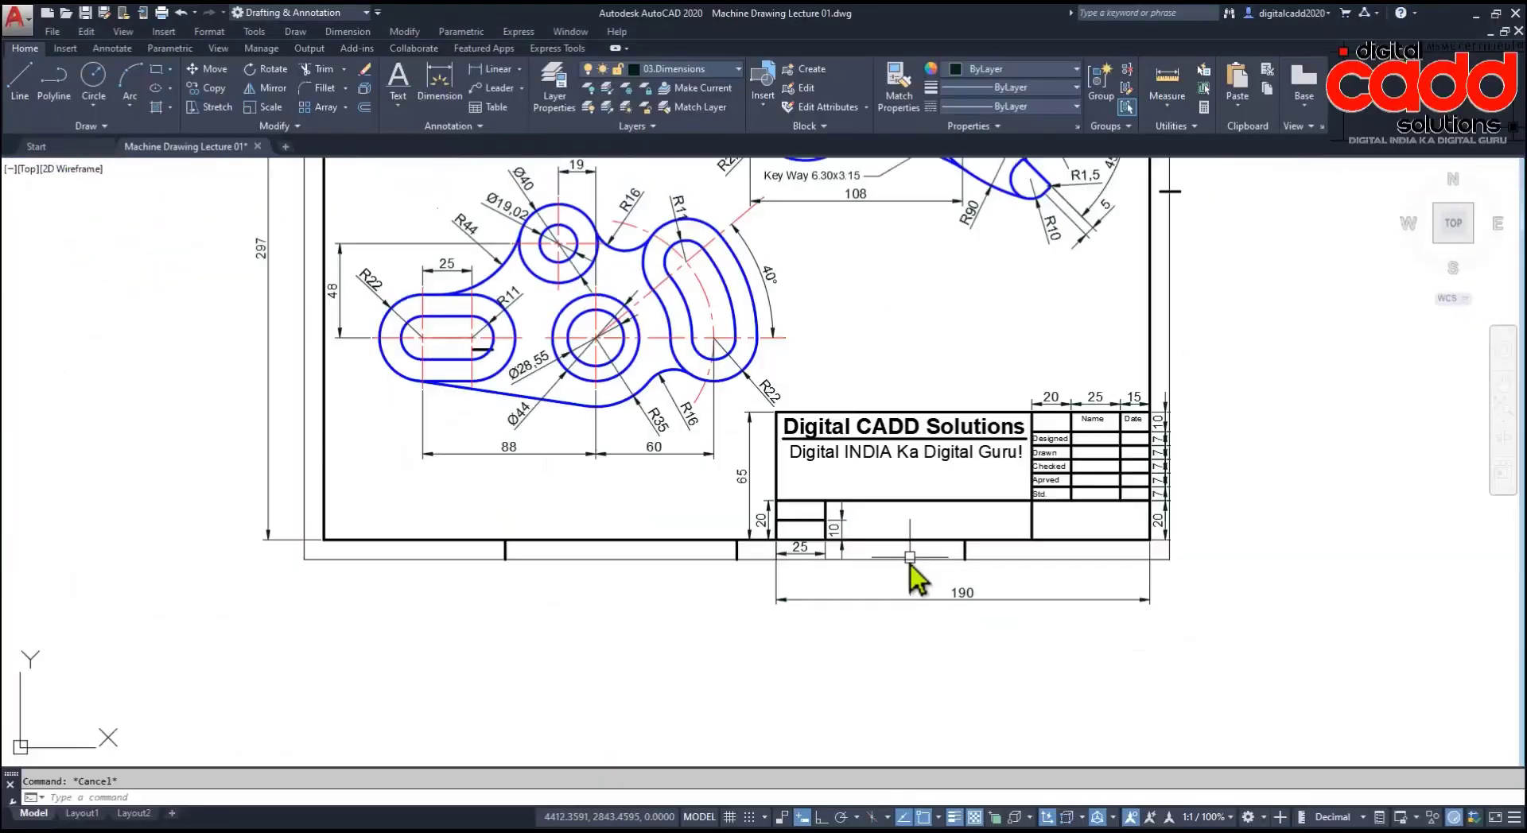
{"action": "scroll", "coordinate": [1146, 474], "scroll_direction": "up", "scroll_amount": 4}
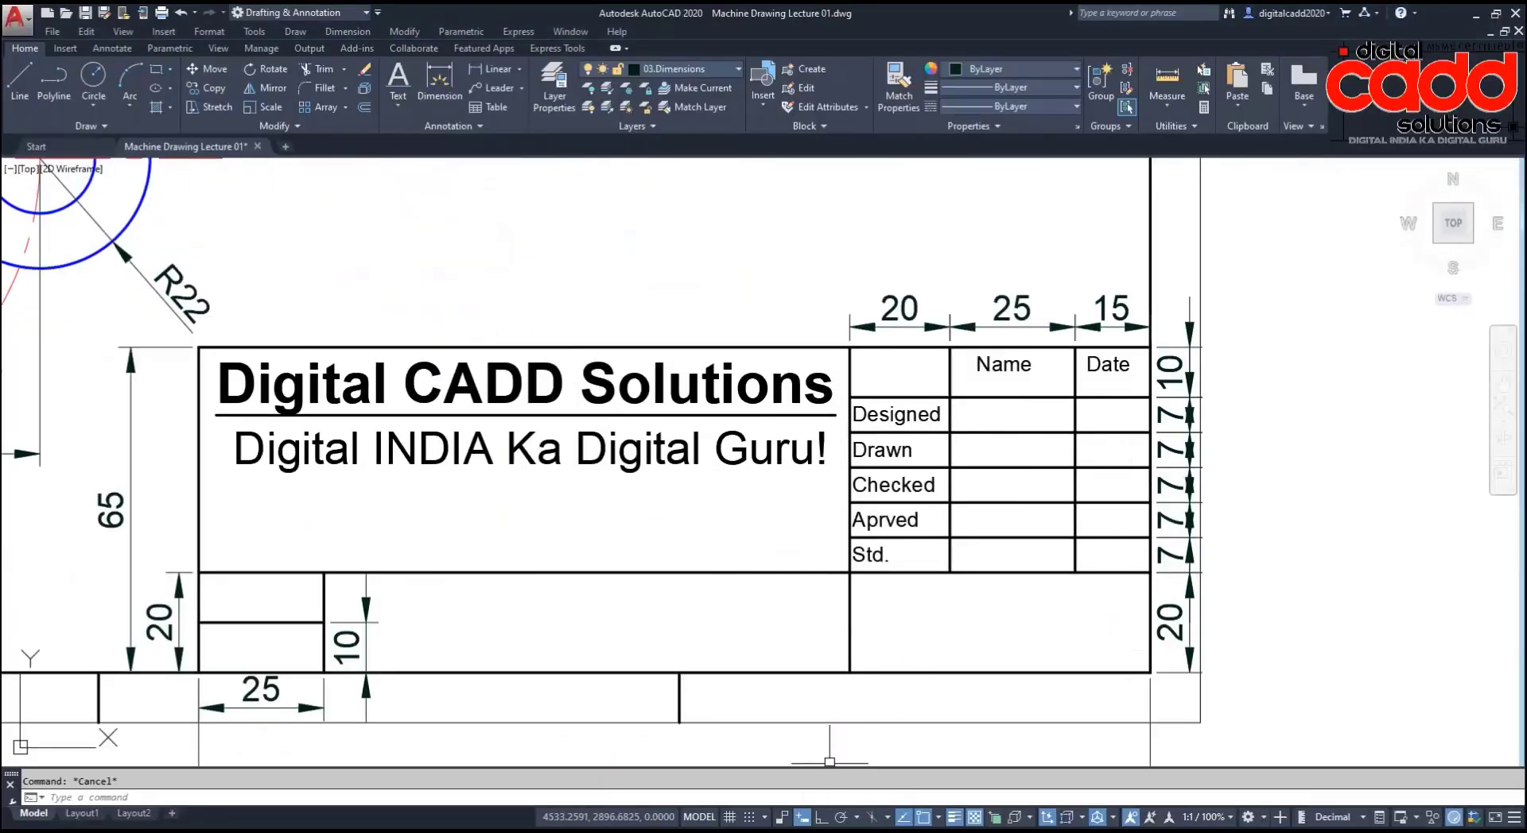
{"action": "key", "text": "alt+Tab"}
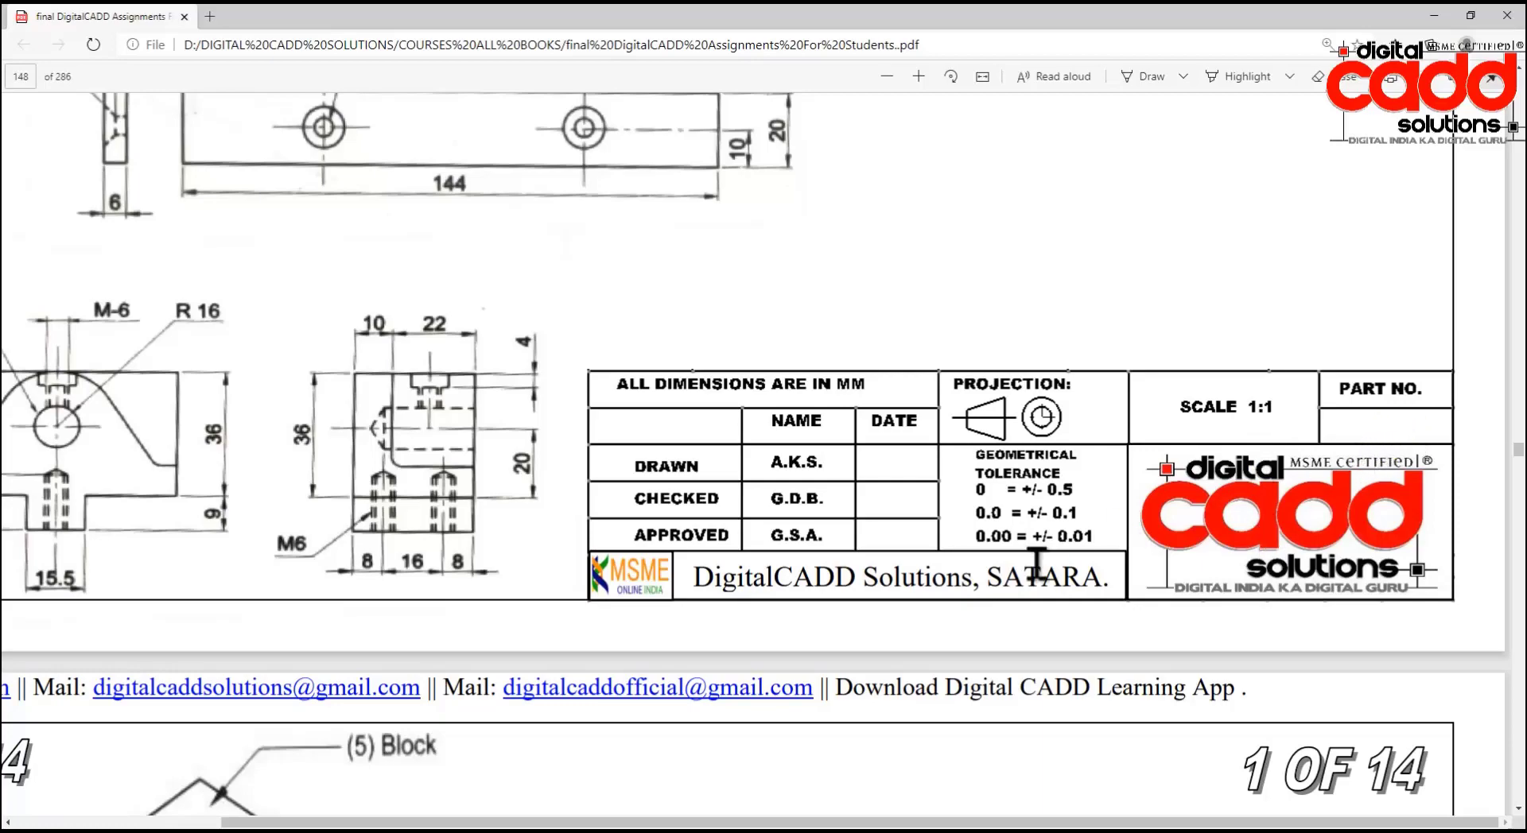
Step: Zoom the assignment PDF out and scroll up to page 147
{"action": "scroll", "coordinate": [986, 622], "scroll_direction": "down", "scroll_amount": 1, "text": "ctrl"}
{"action": "scroll", "coordinate": [856, 619], "scroll_direction": "up", "scroll_amount": 5}
{"action": "scroll", "coordinate": [870, 599], "scroll_direction": "up", "scroll_amount": 5}
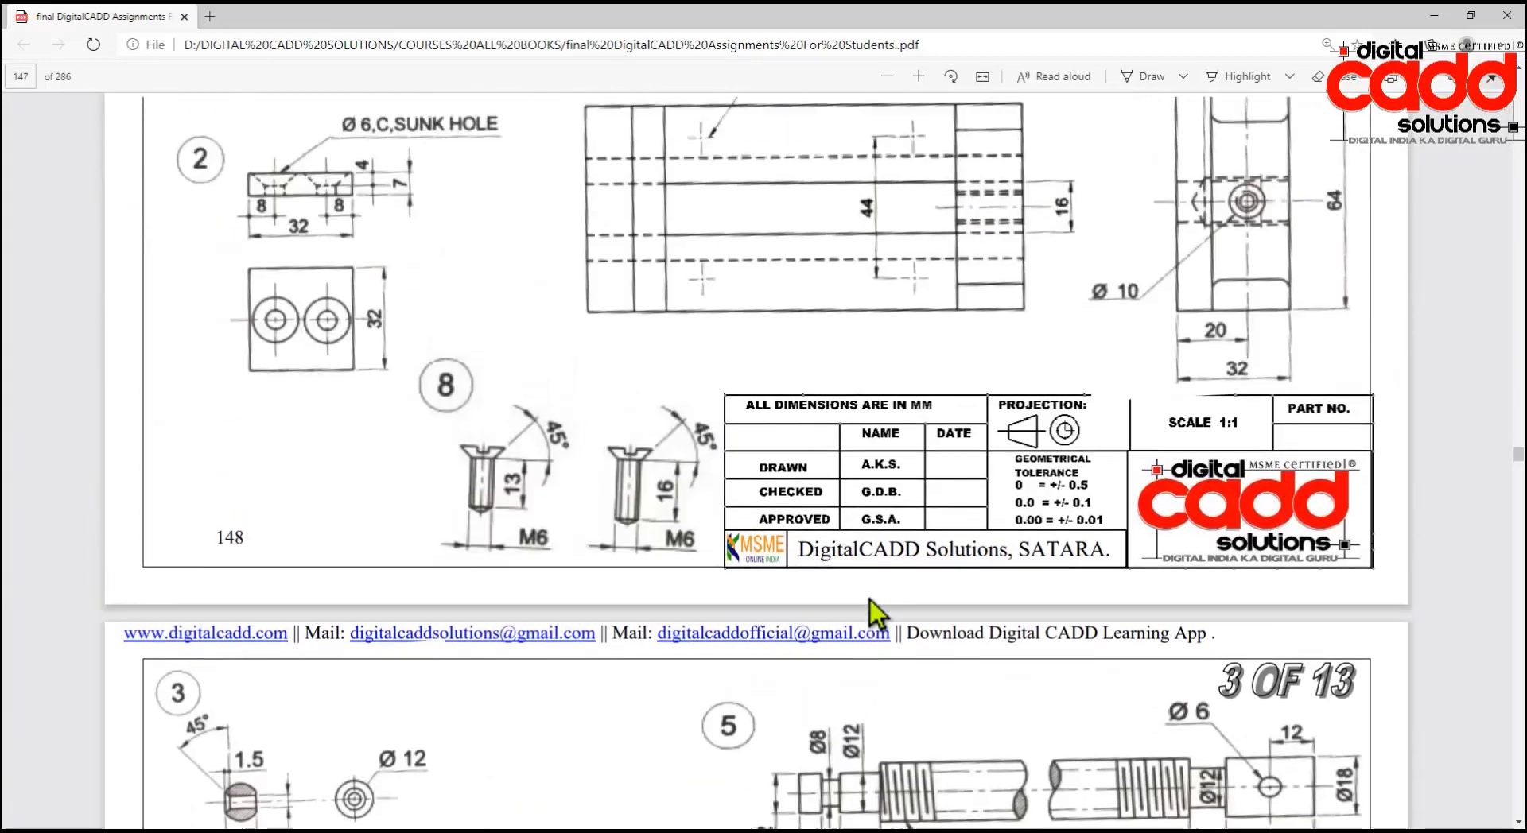
{"action": "scroll", "coordinate": [870, 600], "scroll_direction": "up", "scroll_amount": 3}
{"action": "scroll", "coordinate": [871, 598], "scroll_direction": "up", "scroll_amount": 3}
{"action": "scroll", "coordinate": [870, 598], "scroll_direction": "down", "scroll_amount": 3}
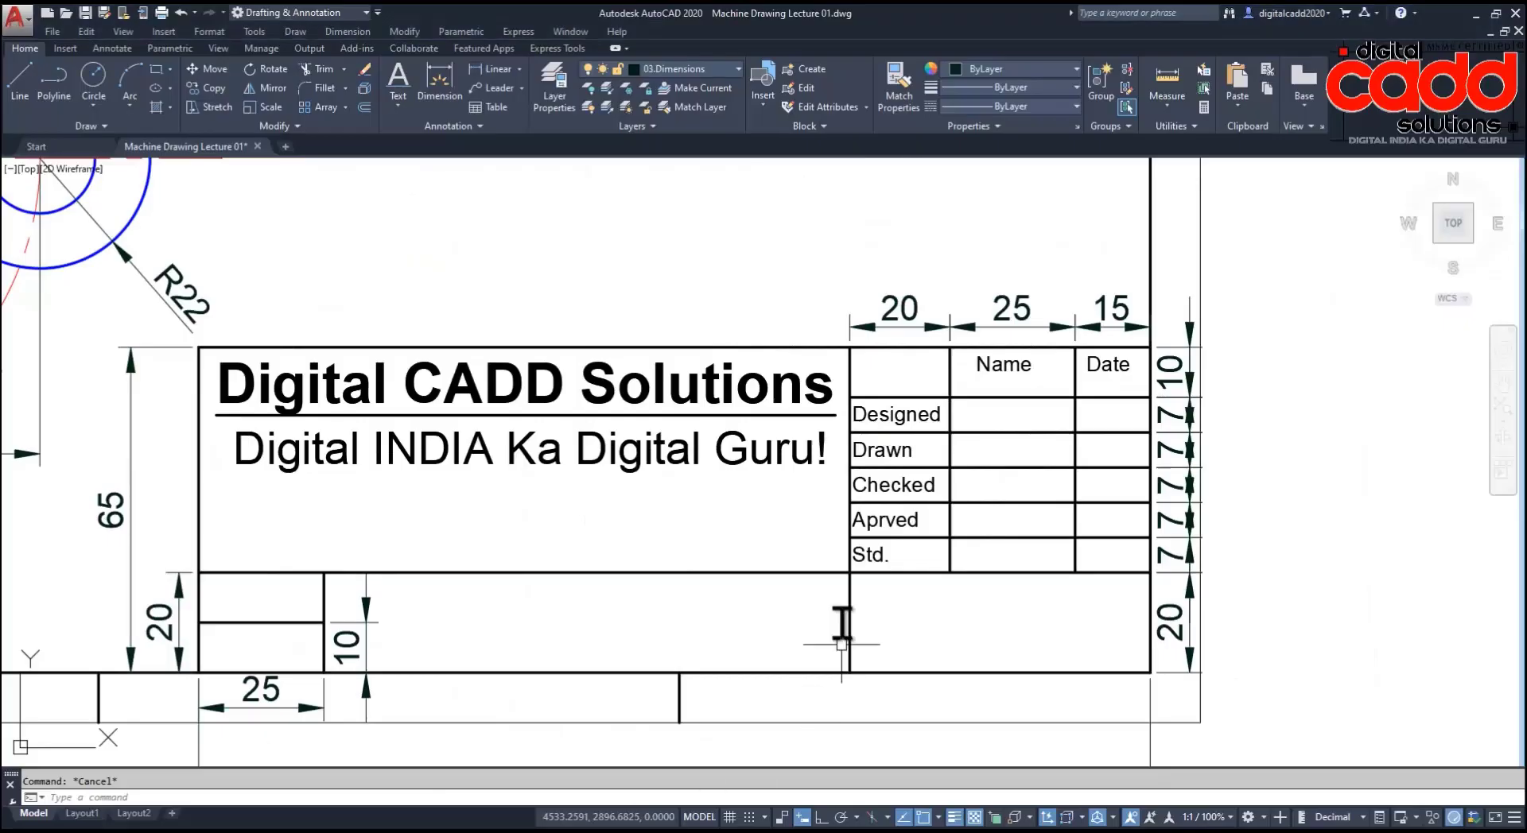
Step: Zoom out and pan to frame both dimensioned parts and the 420 width dimension
{"action": "scroll", "coordinate": [849, 434], "scroll_direction": "down", "scroll_amount": 1}
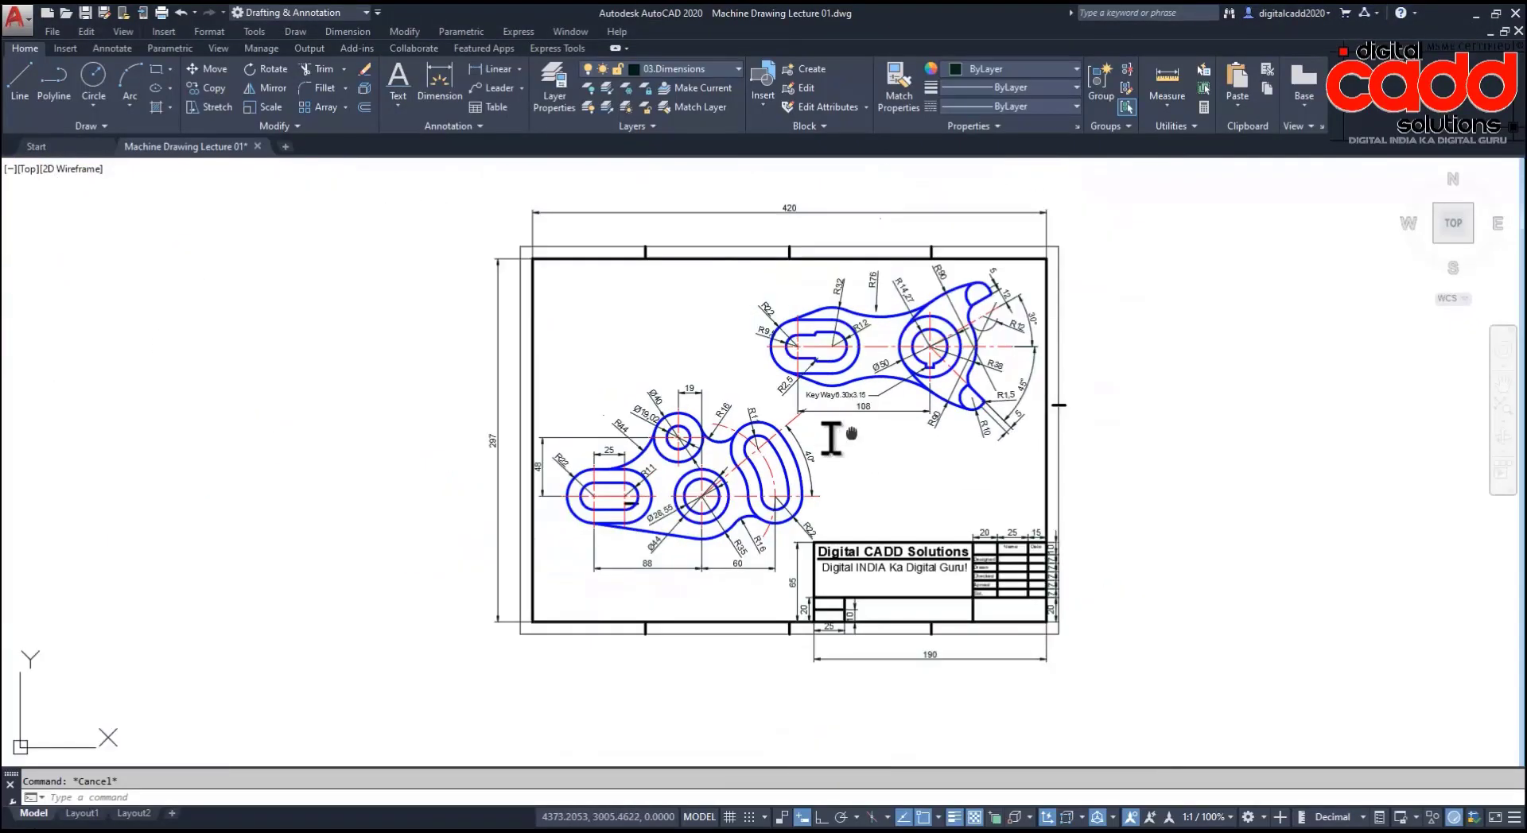
{"action": "middle_click_drag", "start_coordinate": [828, 433], "coordinate": [777, 450]}
{"action": "scroll", "coordinate": [523, 328], "scroll_direction": "up", "scroll_amount": 1}
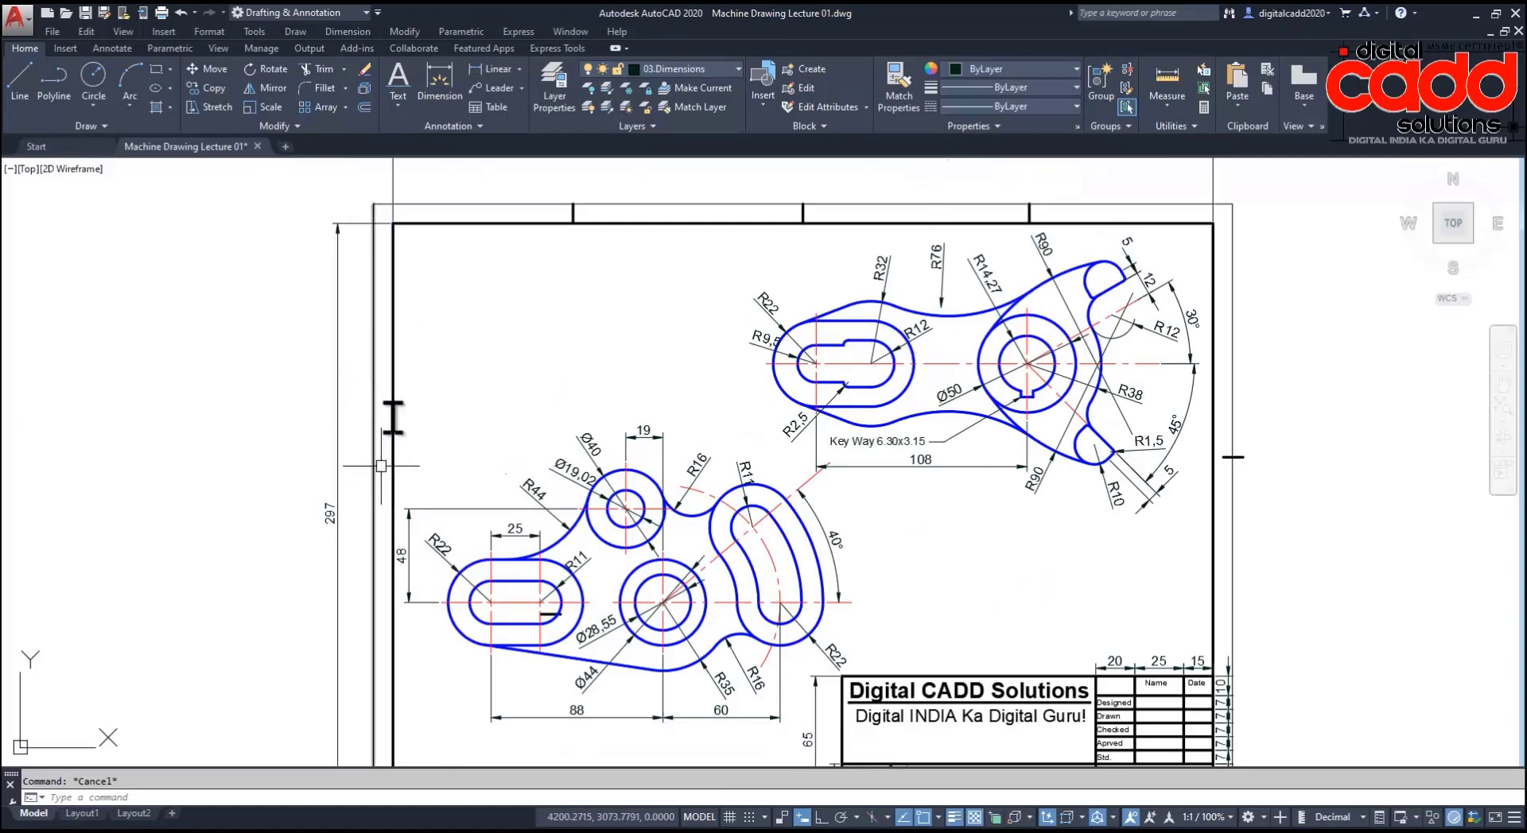
{"action": "middle_click_drag", "start_coordinate": [541, 309], "coordinate": [558, 355]}
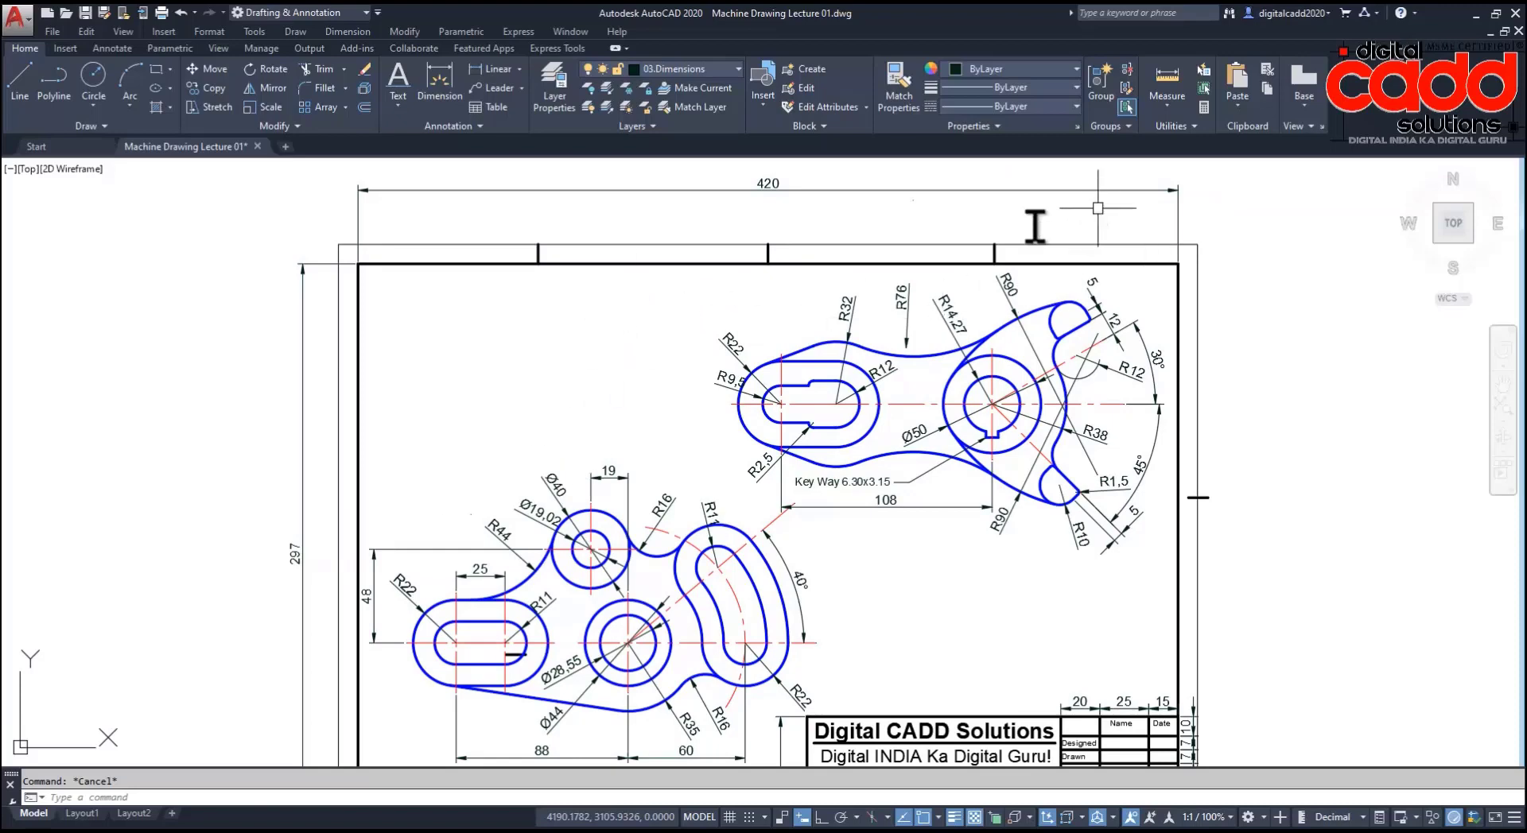
{"action": "mouse_move", "coordinate": [917, 512]}
{"action": "middle_mouse_down"}
{"action": "mouse_move", "coordinate": [905, 434]}
{"action": "mouse_move", "coordinate": [892, 509]}
{"action": "middle_mouse_up"}
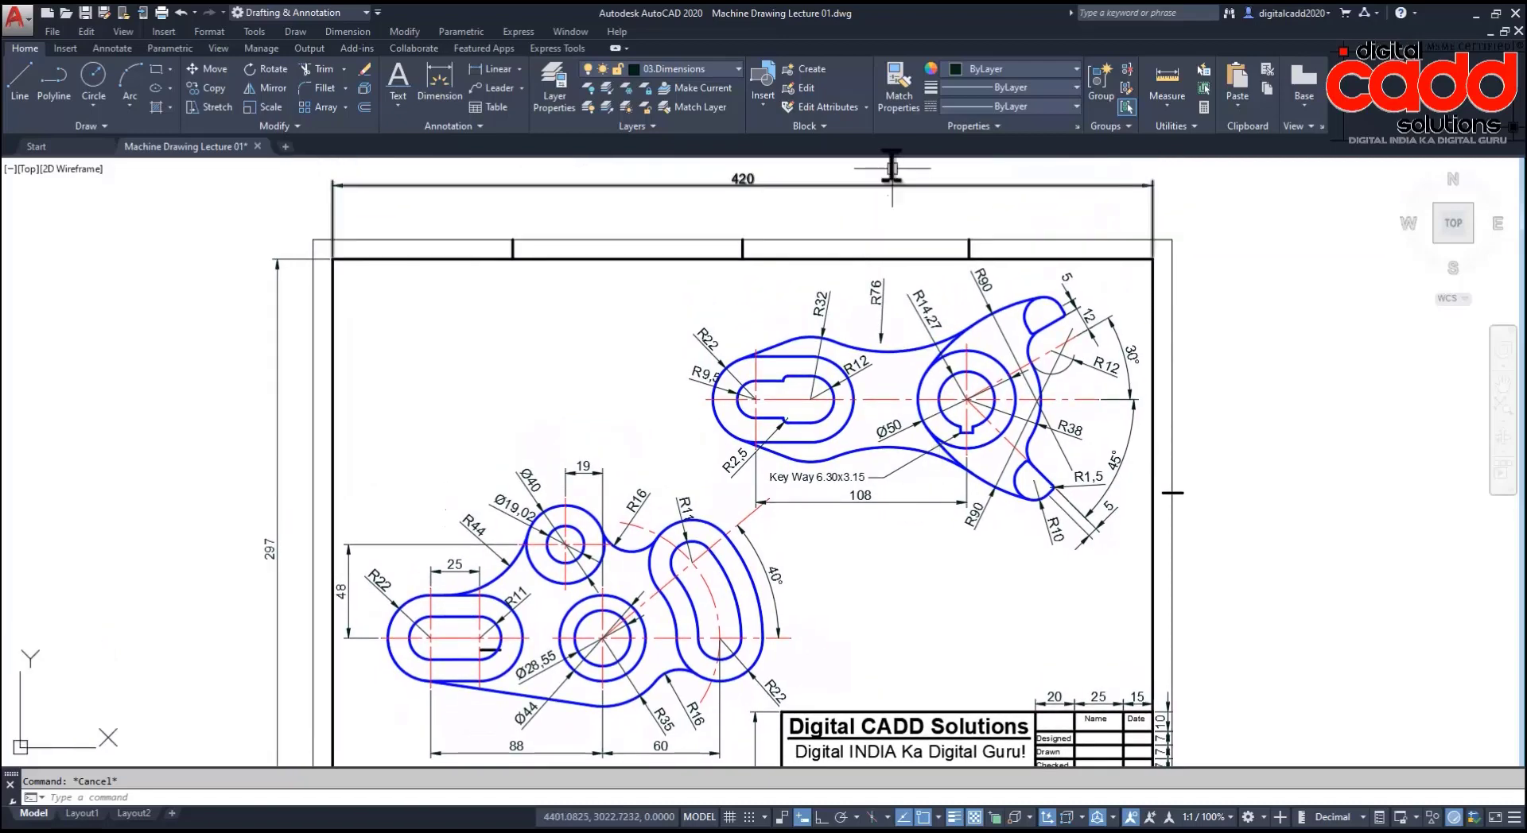
Step: Load lecture 17.dwg as a block source through Blocks from Other Drawings and begin inserting it
{"action": "left_click", "coordinate": [759, 91]}
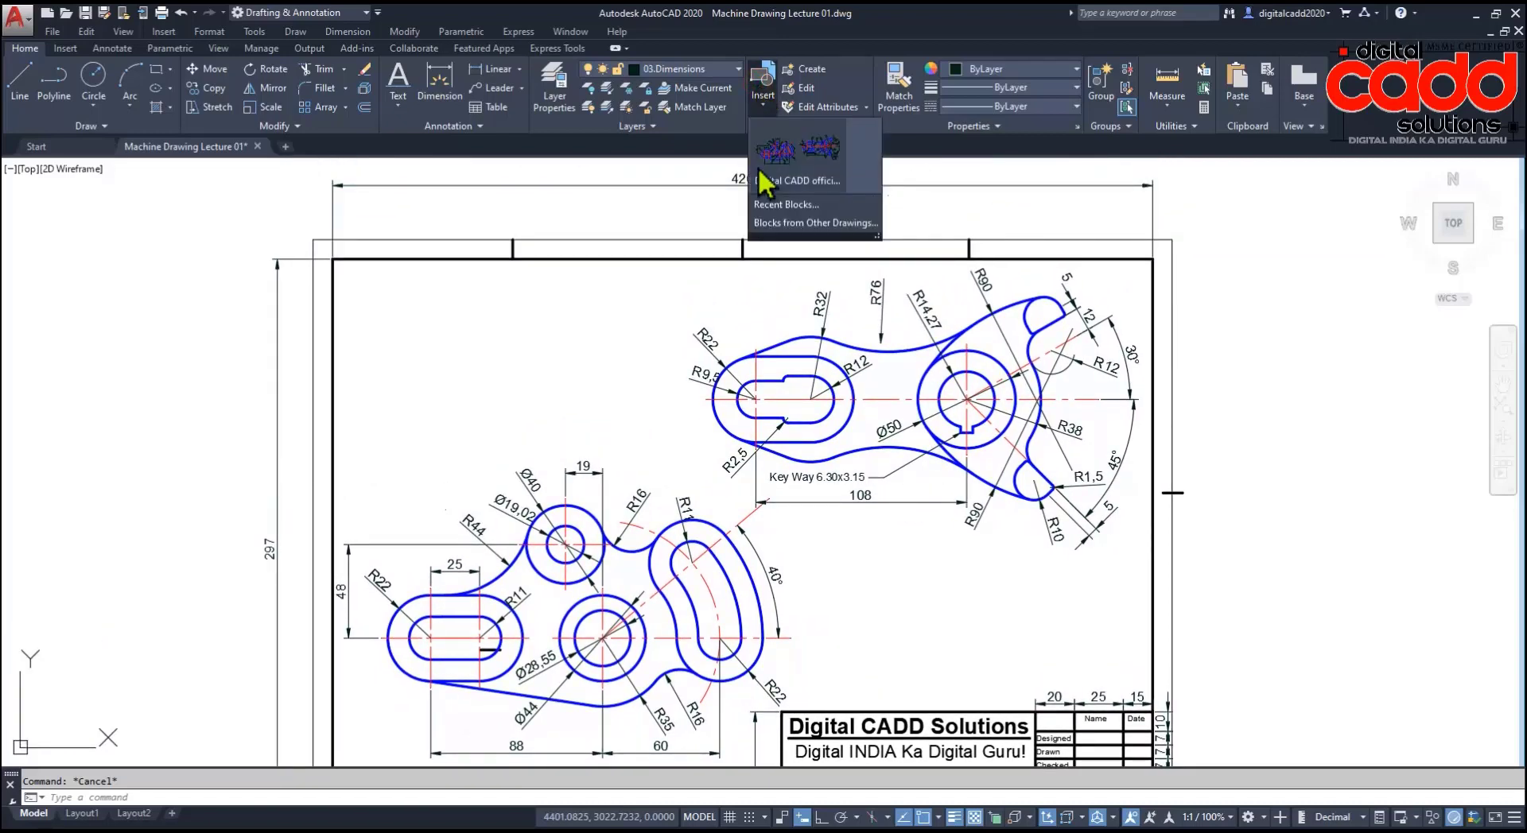
{"action": "left_click", "coordinate": [775, 206]}
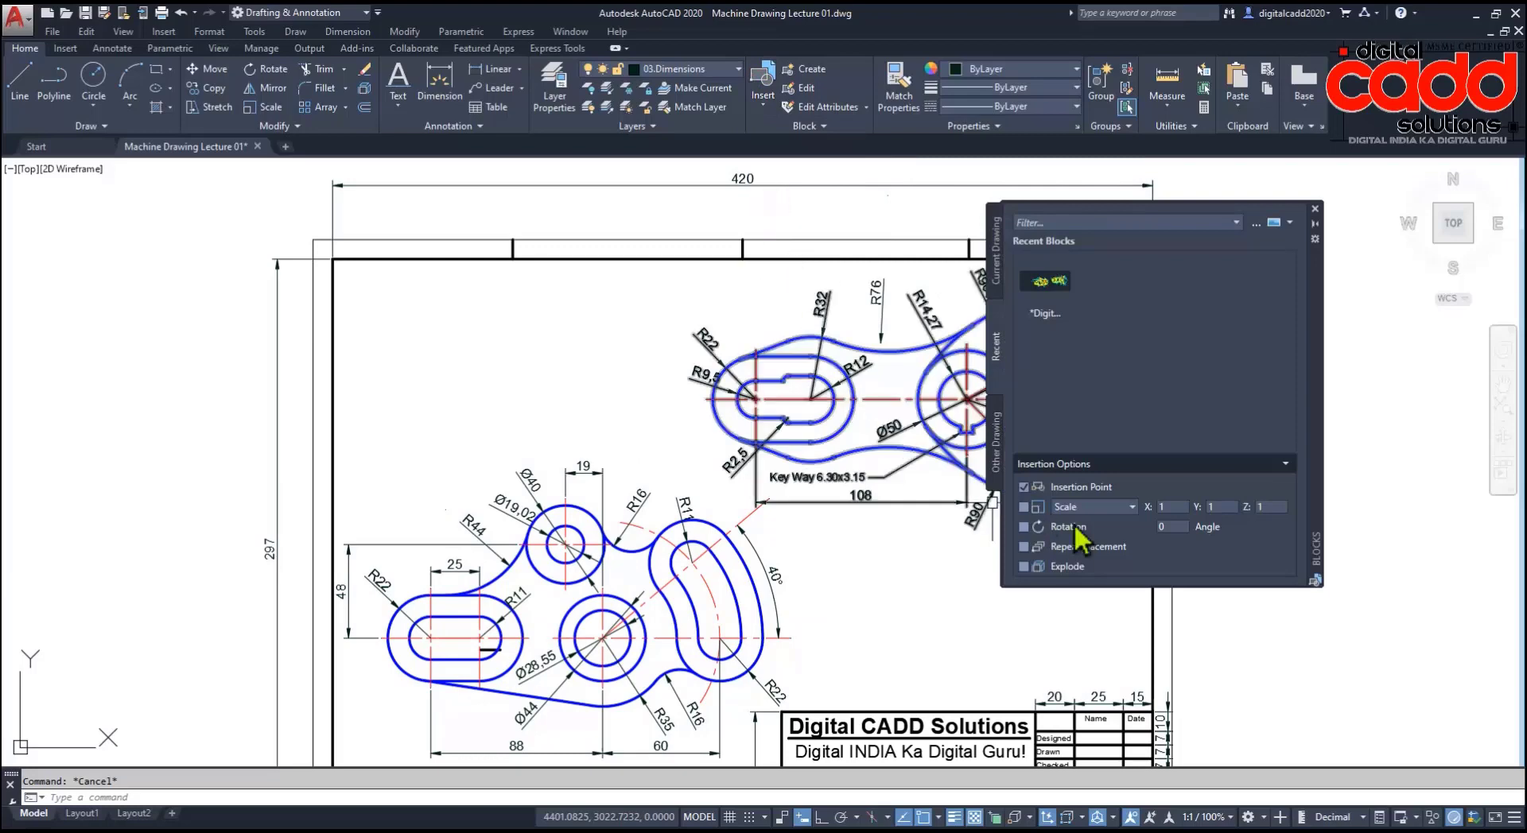
{"action": "left_click", "coordinate": [1256, 225]}
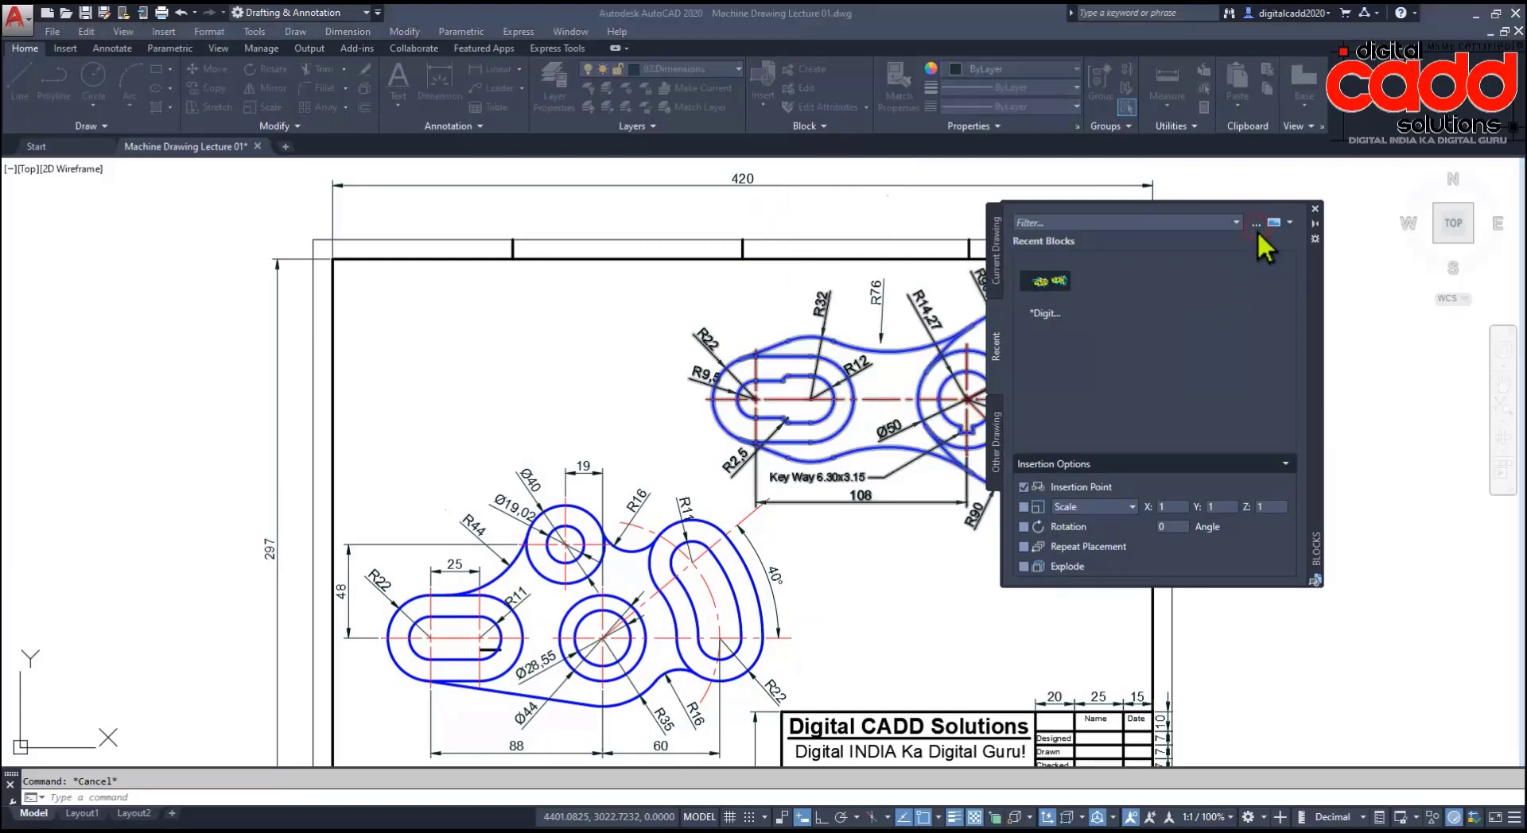
{"action": "left_click", "coordinate": [657, 459]}
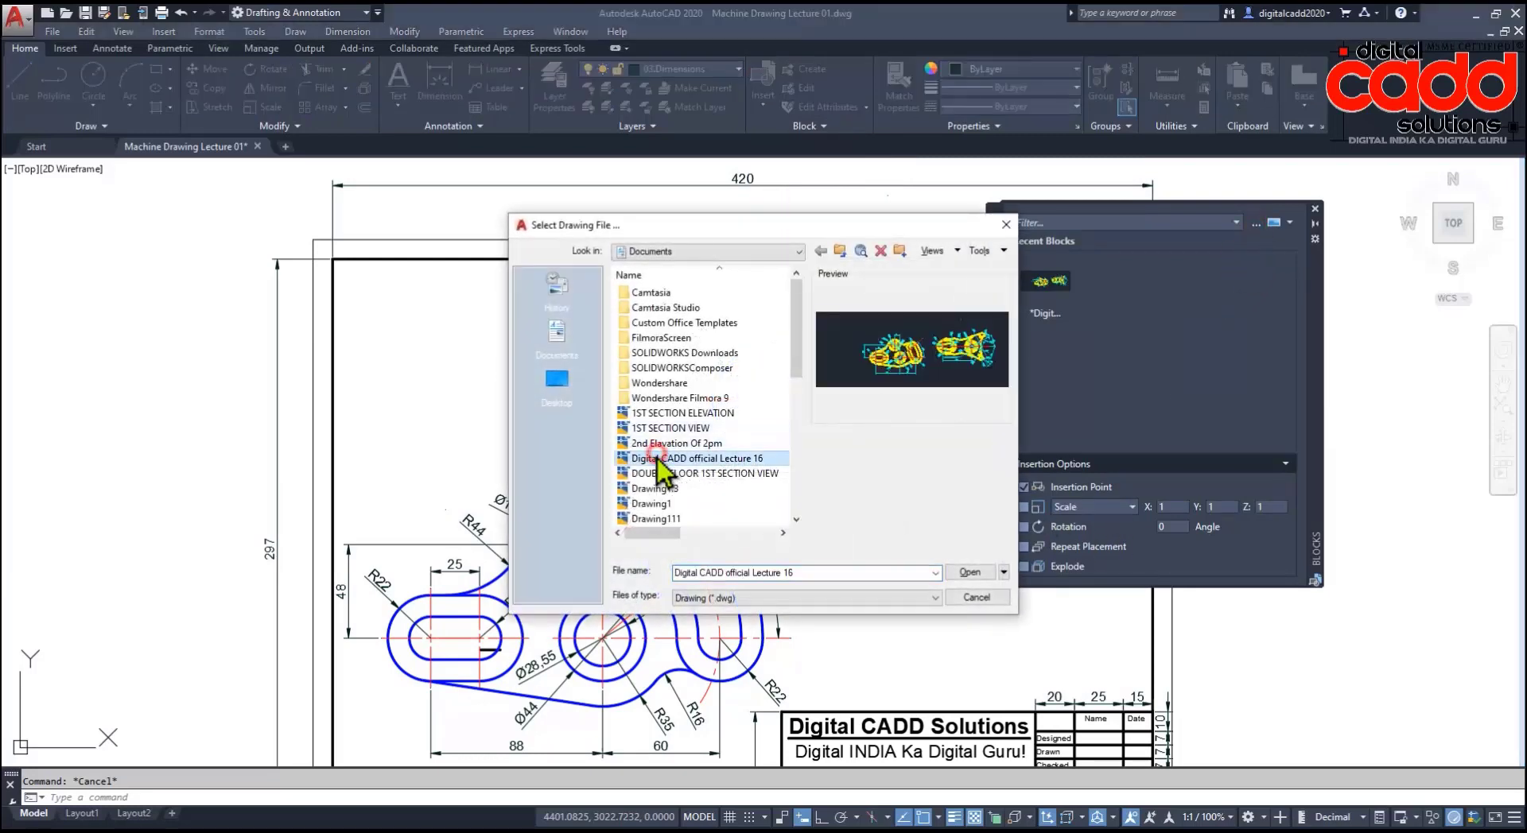
{"action": "key", "text": "Down"}
{"action": "key", "text": "Down"}
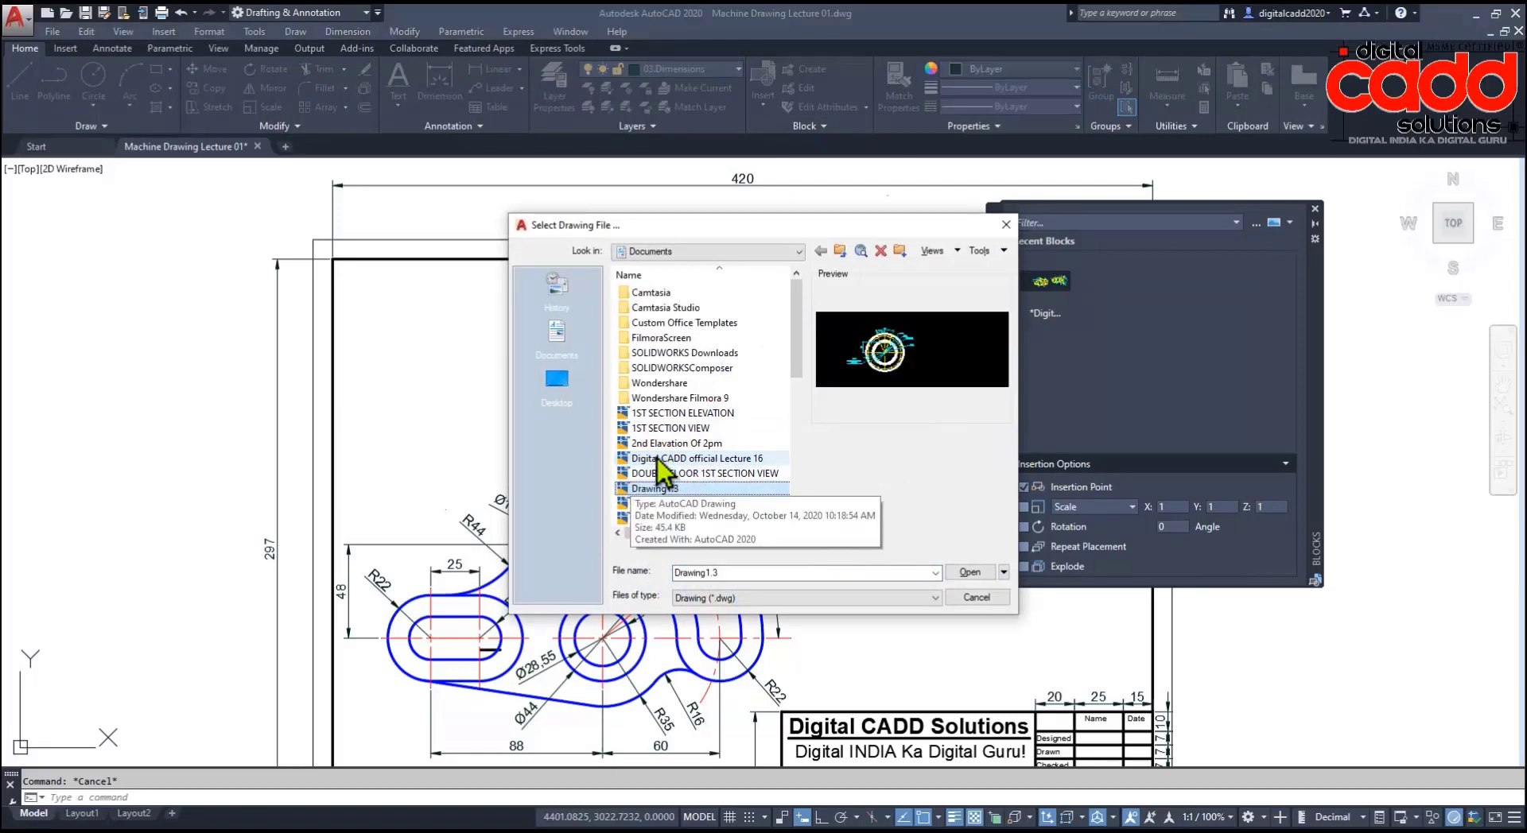
{"action": "key", "text": "Down"}
{"action": "key", "text": "Down"}
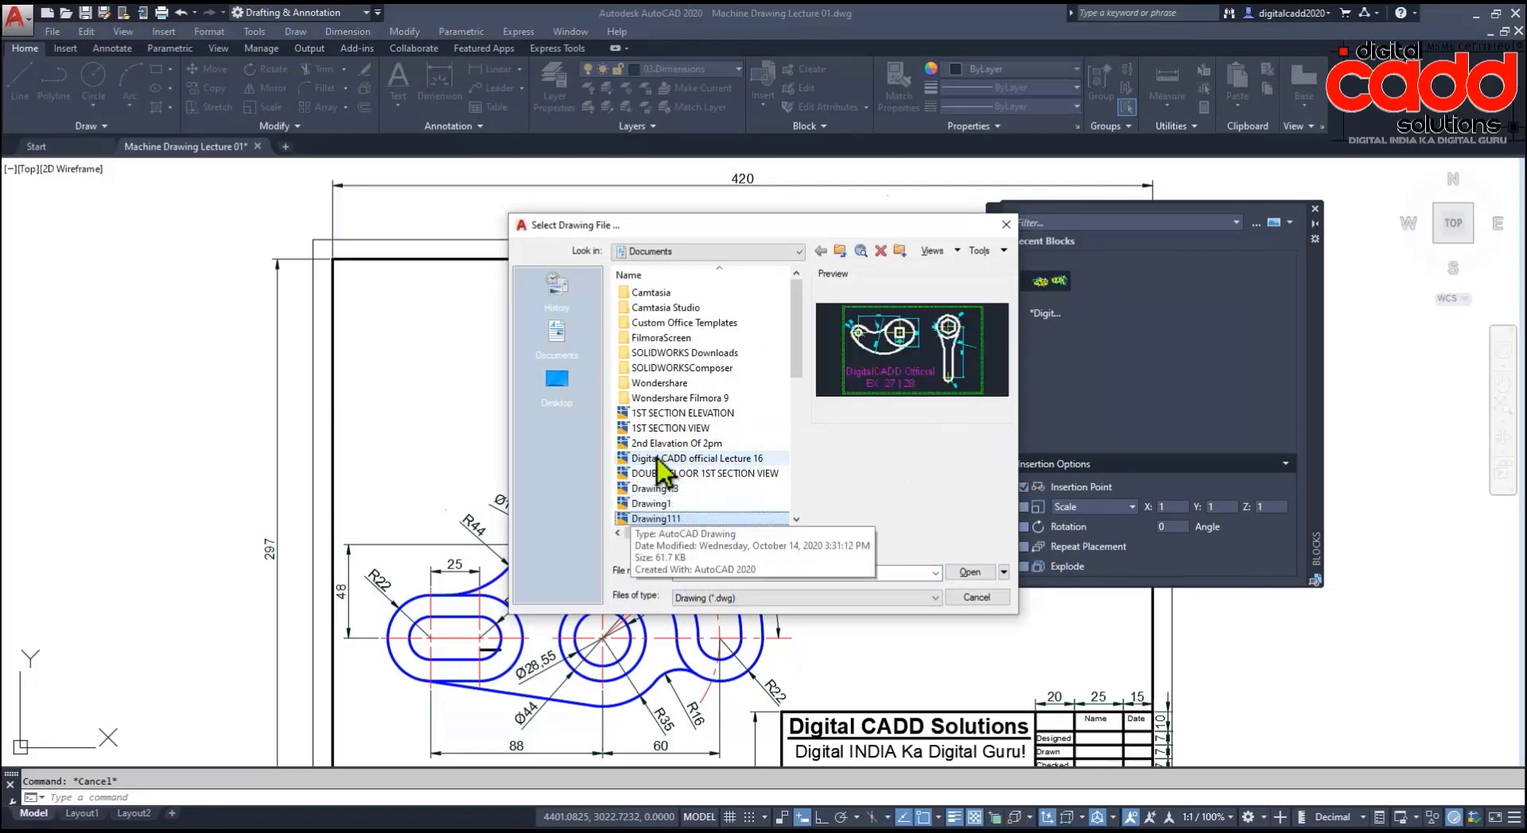
{"action": "key", "text": "Down"}
{"action": "key", "text": "Down"}
{"action": "key", "text": "Down"}
{"action": "key", "text": "Down"}
{"action": "key", "text": "Down"}
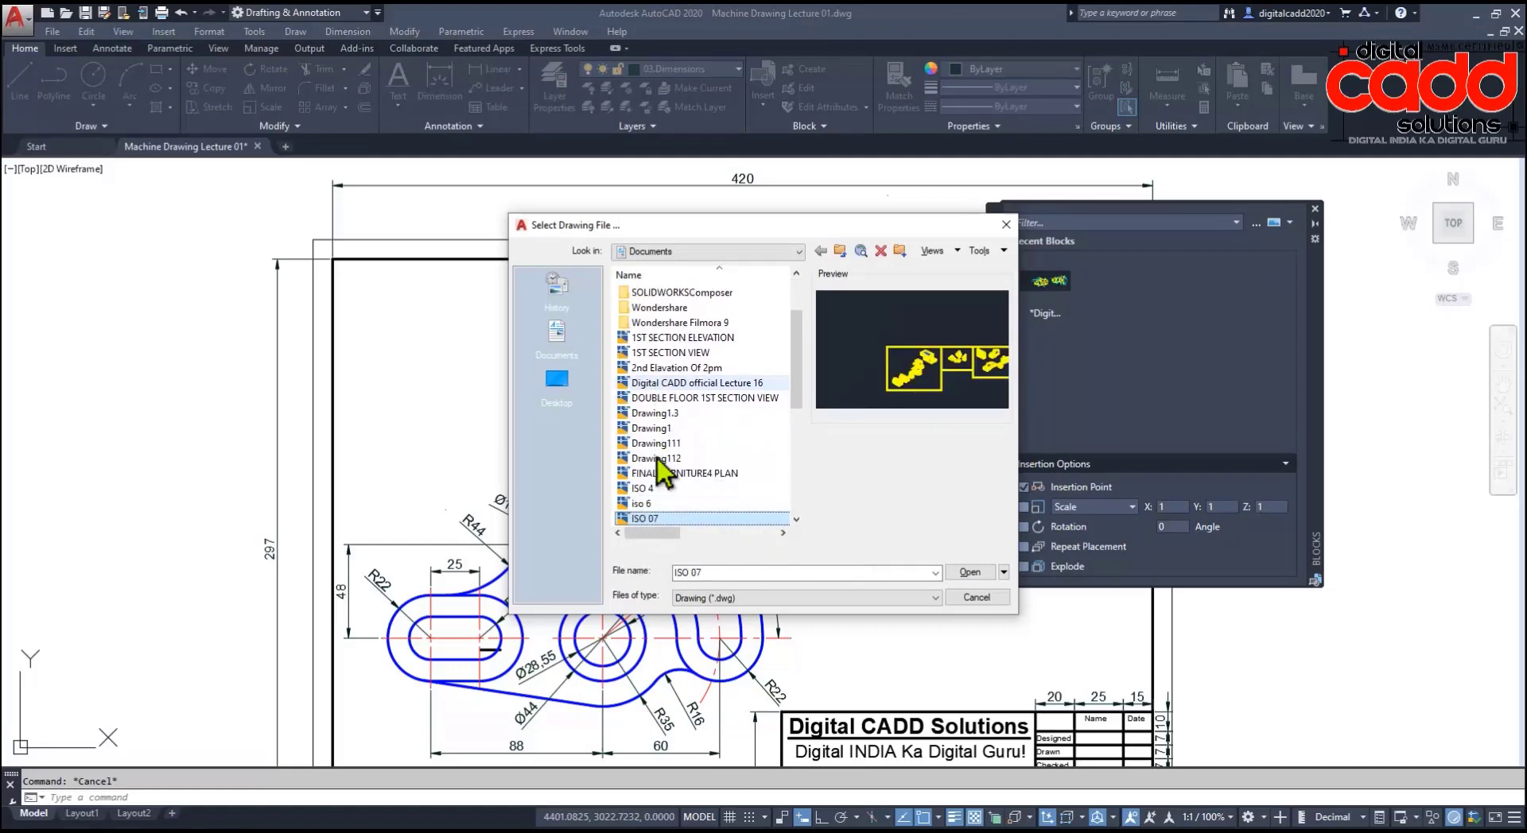
{"action": "key", "text": "Down"}
{"action": "key", "text": "Down"}
{"action": "key", "text": "Down"}
{"action": "key", "text": "Down"}
{"action": "key", "text": "Down"}
{"action": "key", "text": "Down"}
{"action": "key", "text": "Down"}
{"action": "key", "text": "Down"}
{"action": "key", "text": "Down"}
{"action": "key", "text": "Down"}
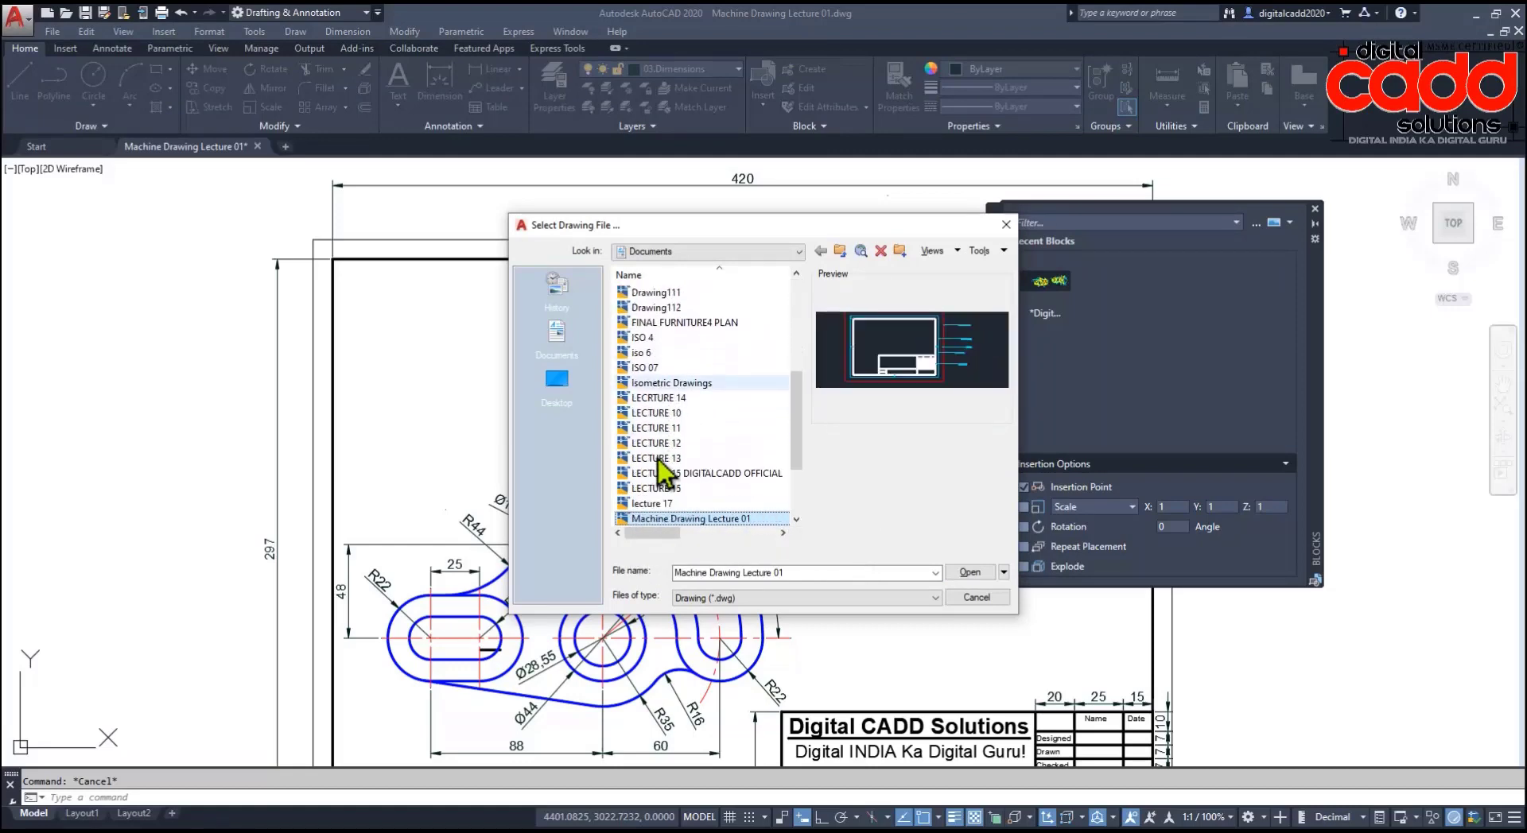
{"action": "key", "text": "Down"}
{"action": "key", "text": "Up"}
{"action": "key", "text": "Up"}
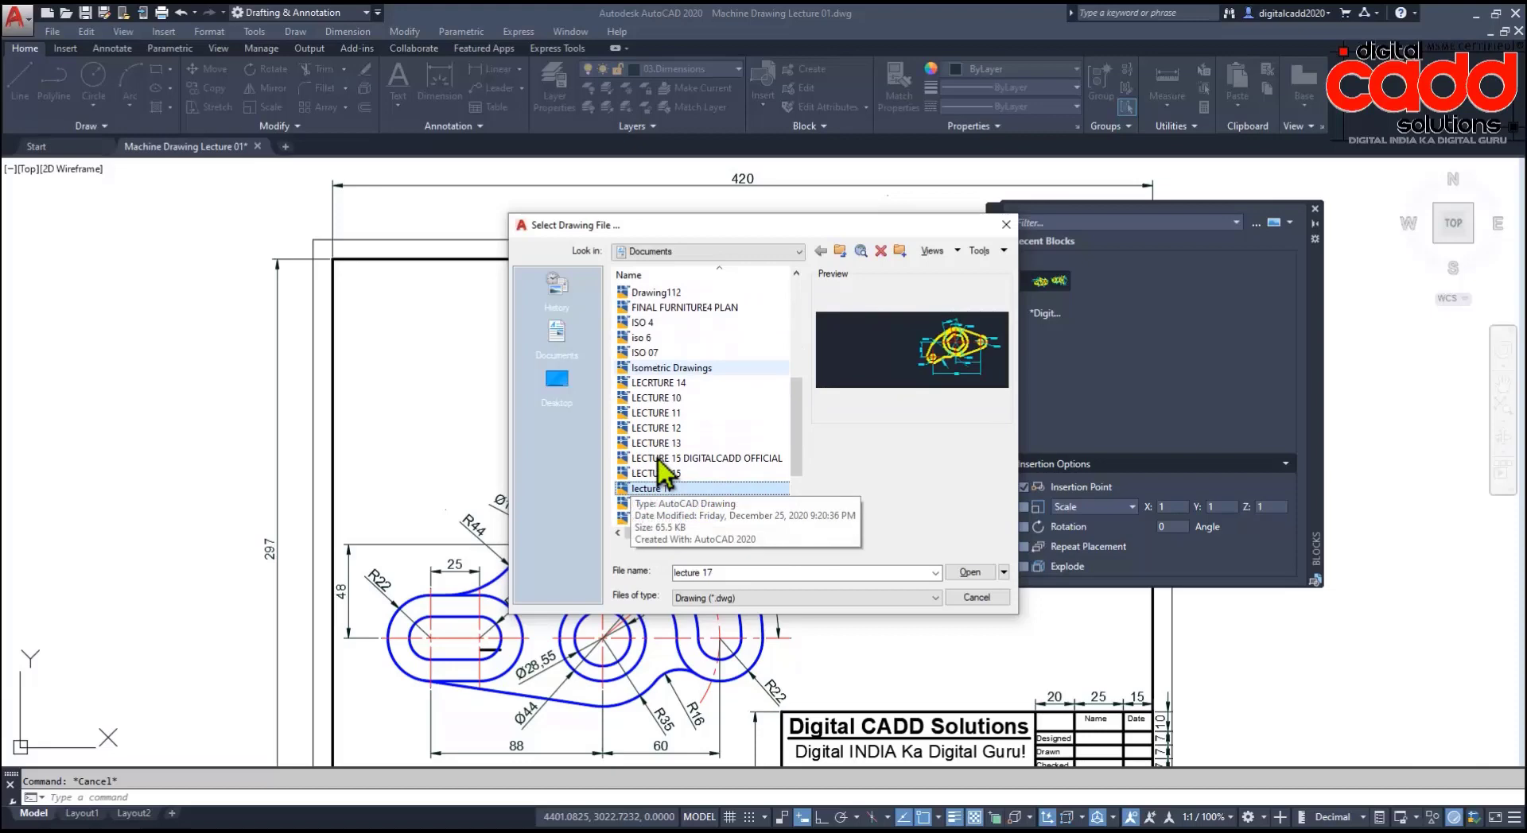
{"action": "key", "text": "Return"}
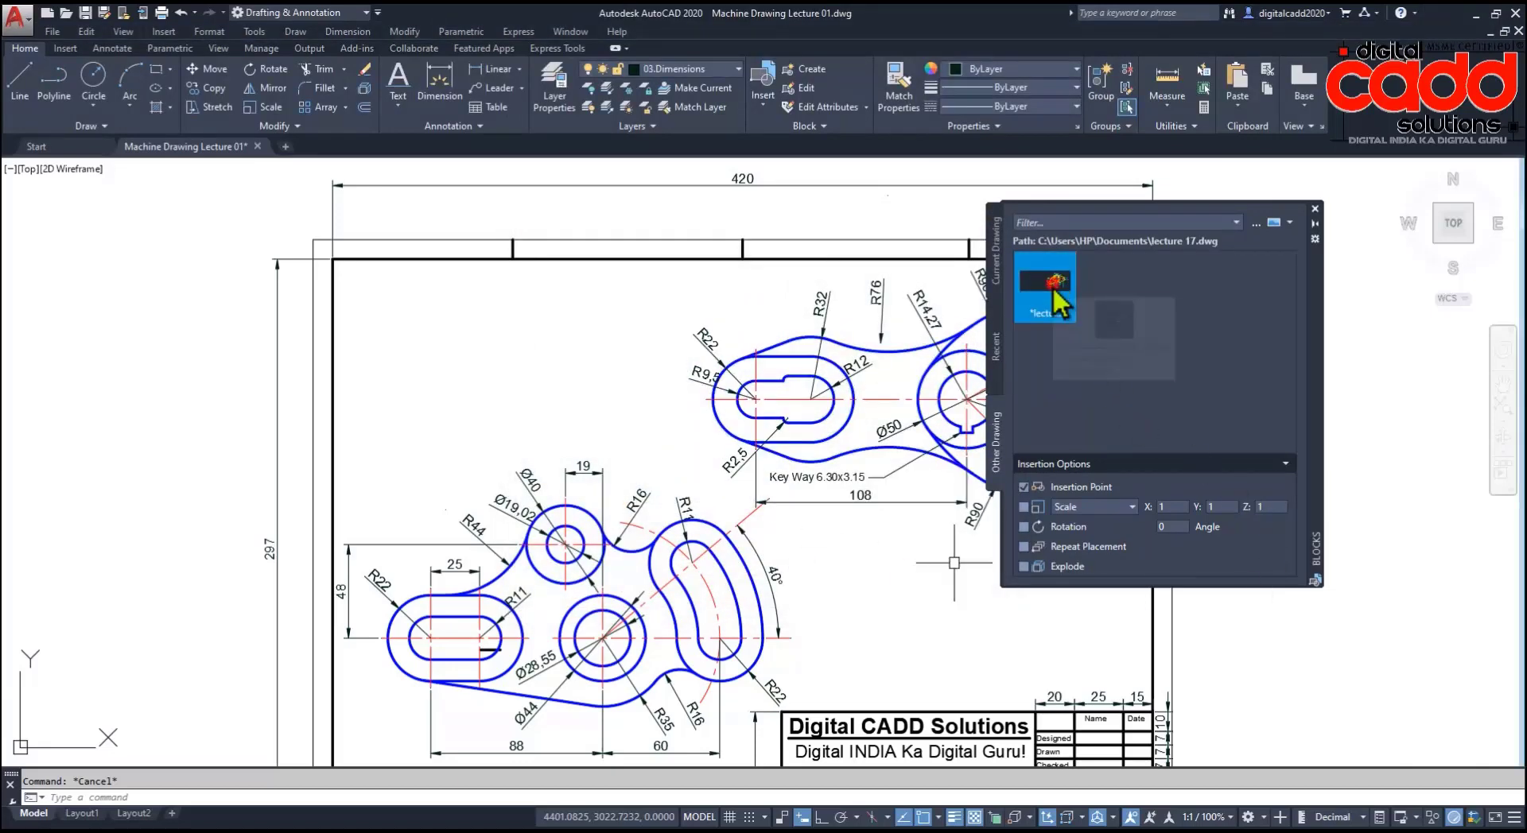
{"action": "left_click", "coordinate": [1057, 300]}
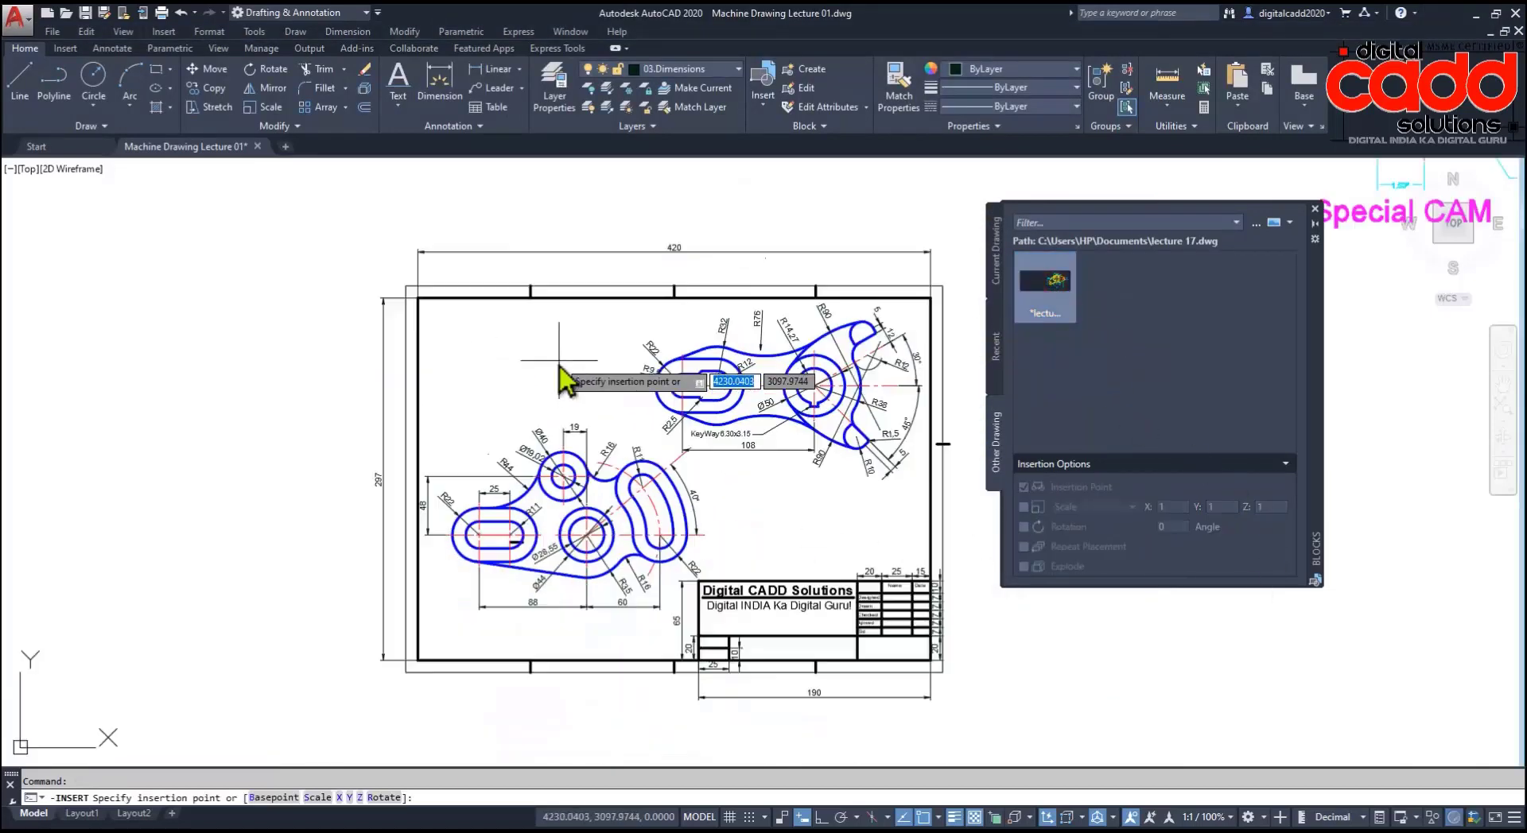
Step: Place two copies of the lecture 17 cam drawing right of the sheet, explode them, and select the Special CAM label
{"action": "scroll", "coordinate": [560, 366], "scroll_direction": "down", "scroll_amount": 2}
{"action": "scroll", "coordinate": [112, 434], "scroll_direction": "down", "scroll_amount": 2}
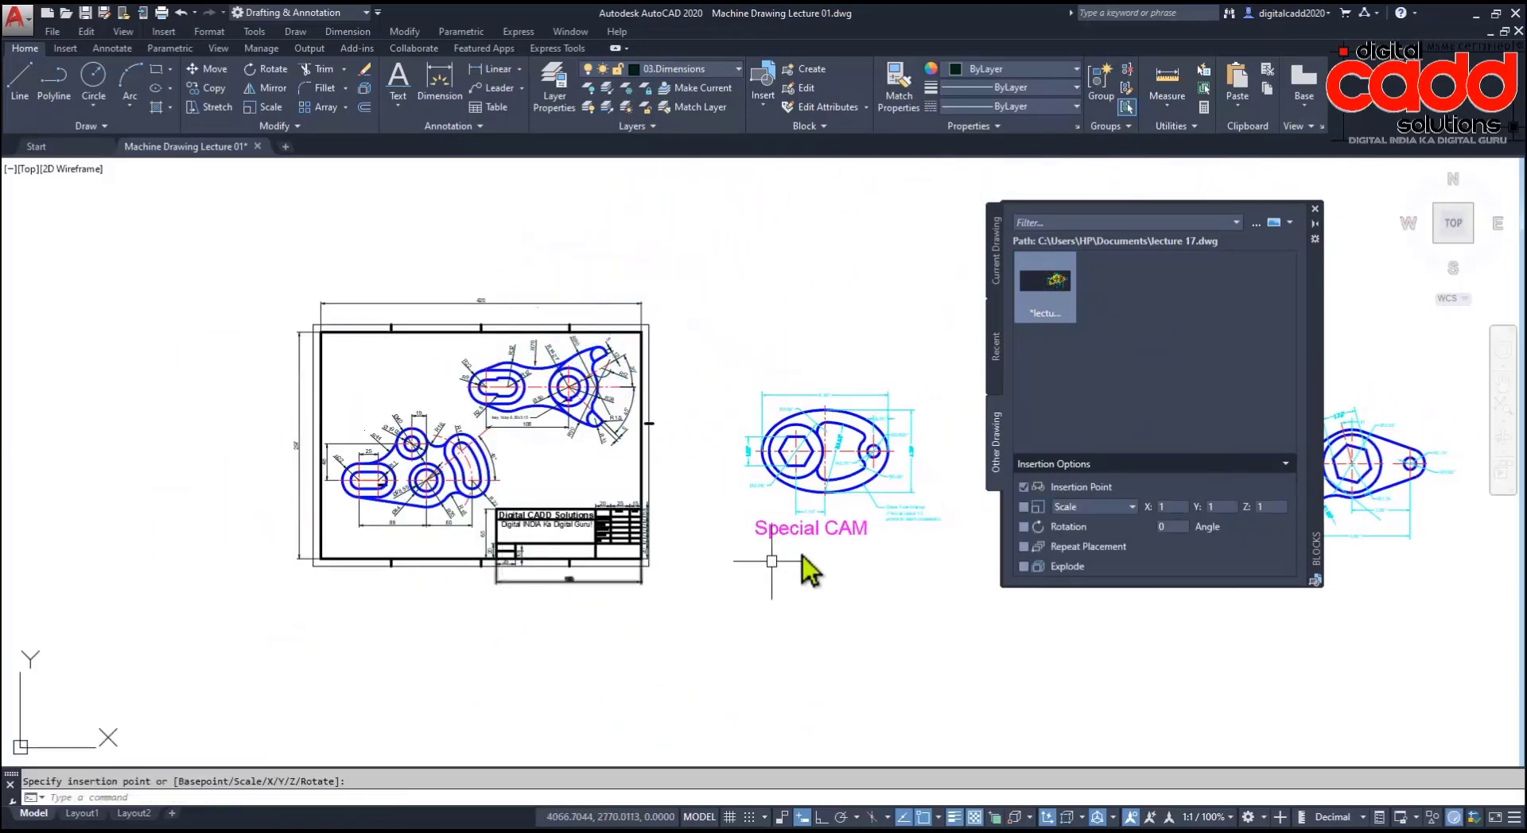
{"action": "left_click", "coordinate": [796, 579]}
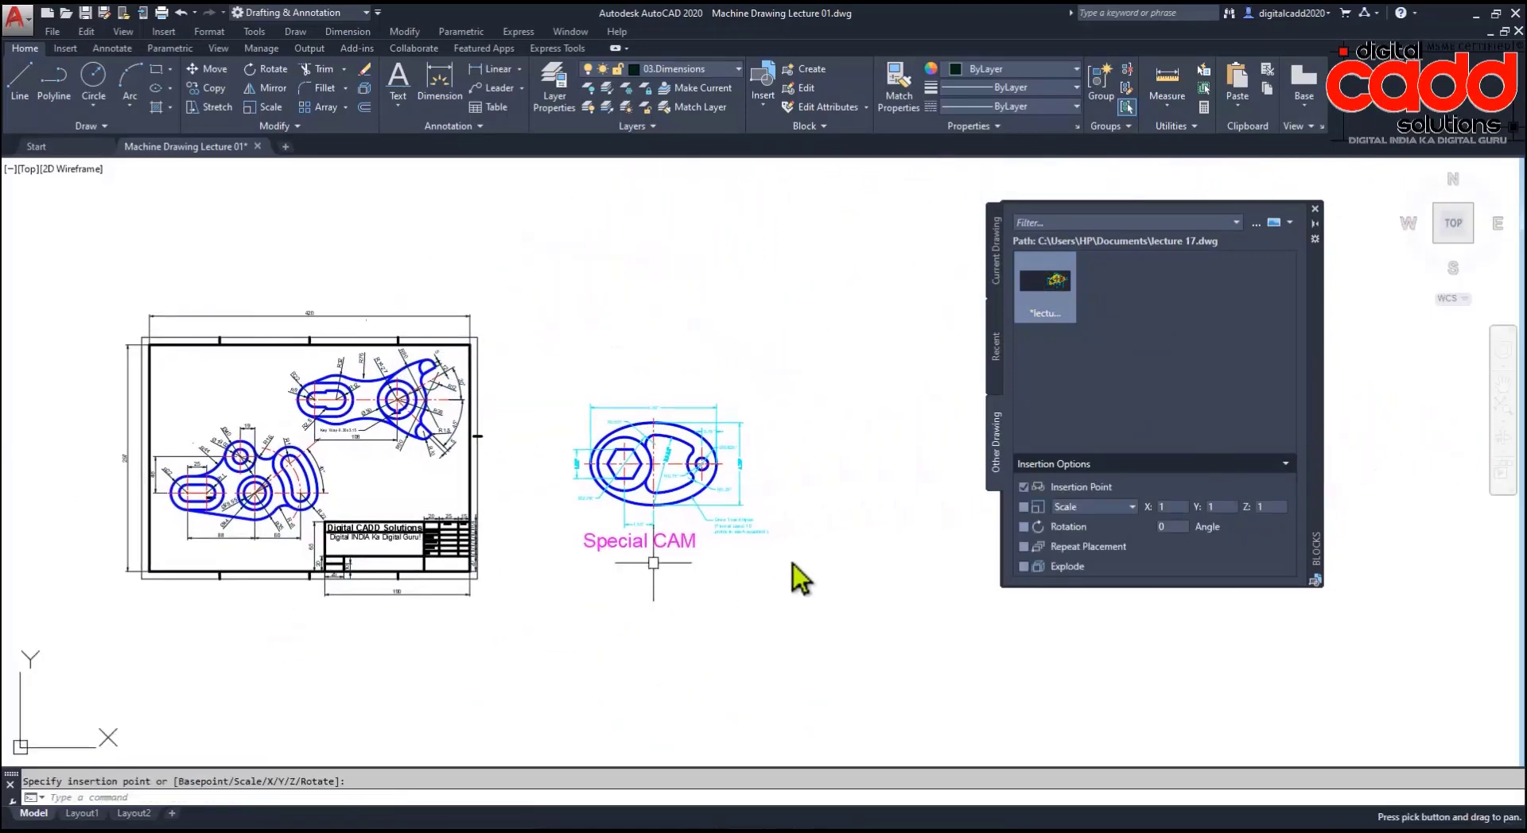
{"action": "left_click", "coordinate": [1315, 210]}
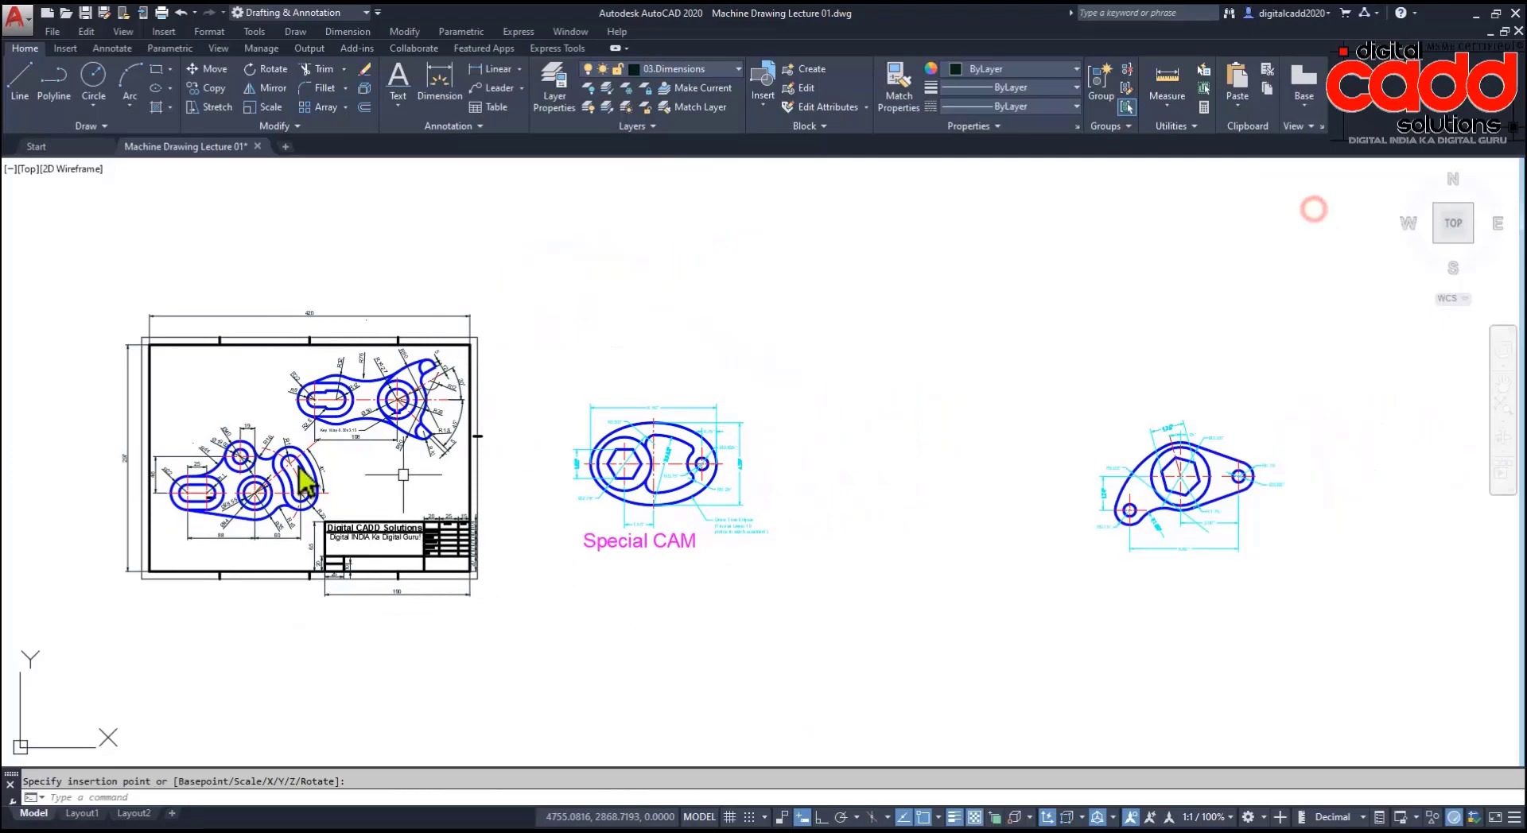
{"action": "left_click", "coordinate": [1214, 514]}
{"action": "left_click", "coordinate": [365, 89]}
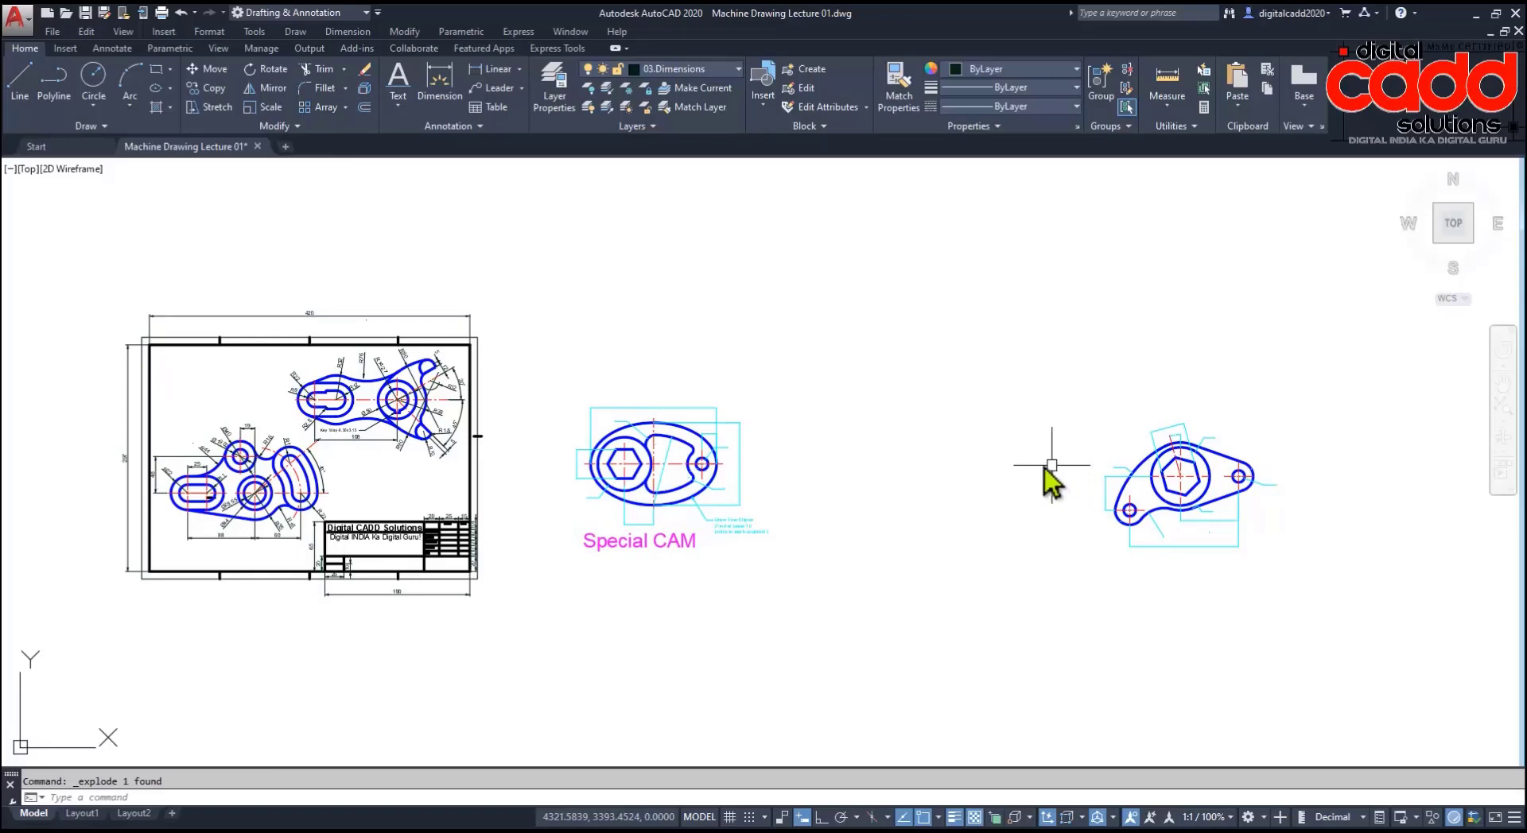
{"action": "left_click", "coordinate": [674, 544]}
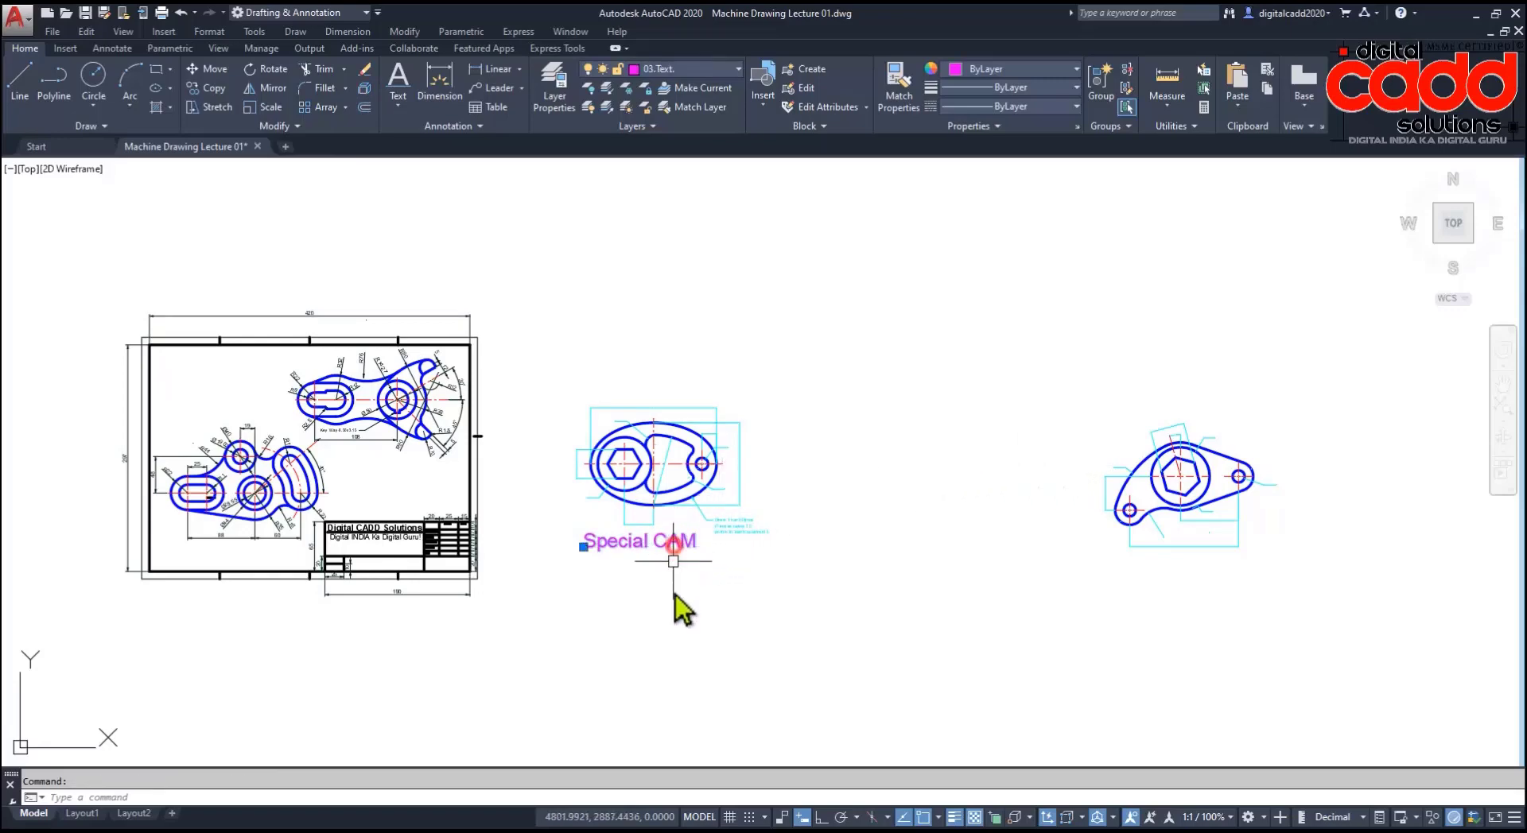
Step: Delete the Special CAM label, then start stretching the right cam and cancel, leaving it unchanged
{"action": "key", "text": "Delete"}
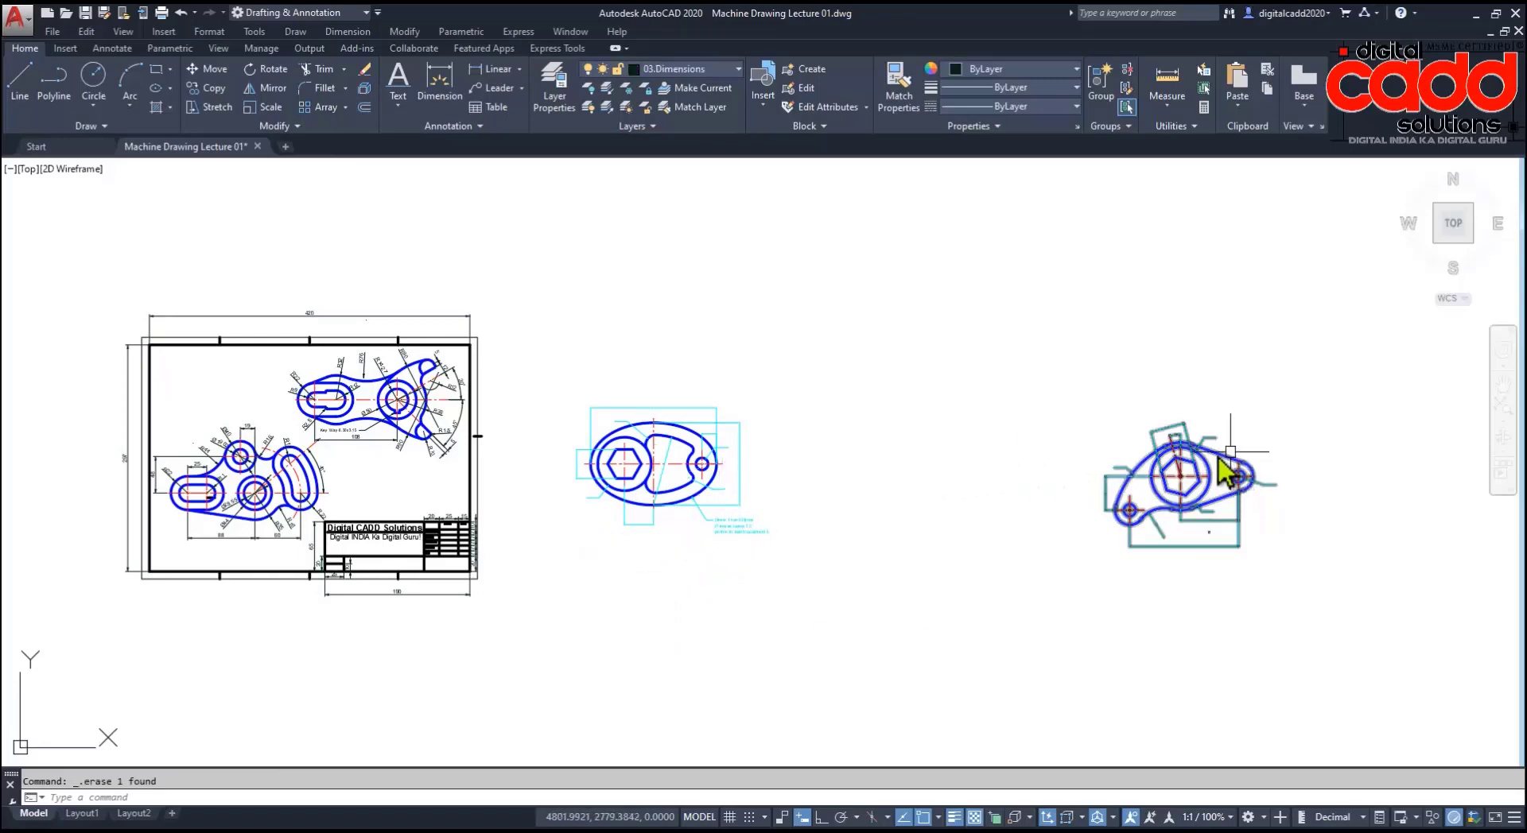
{"action": "left_click", "coordinate": [1075, 415]}
{"action": "left_click", "coordinate": [1262, 613]}
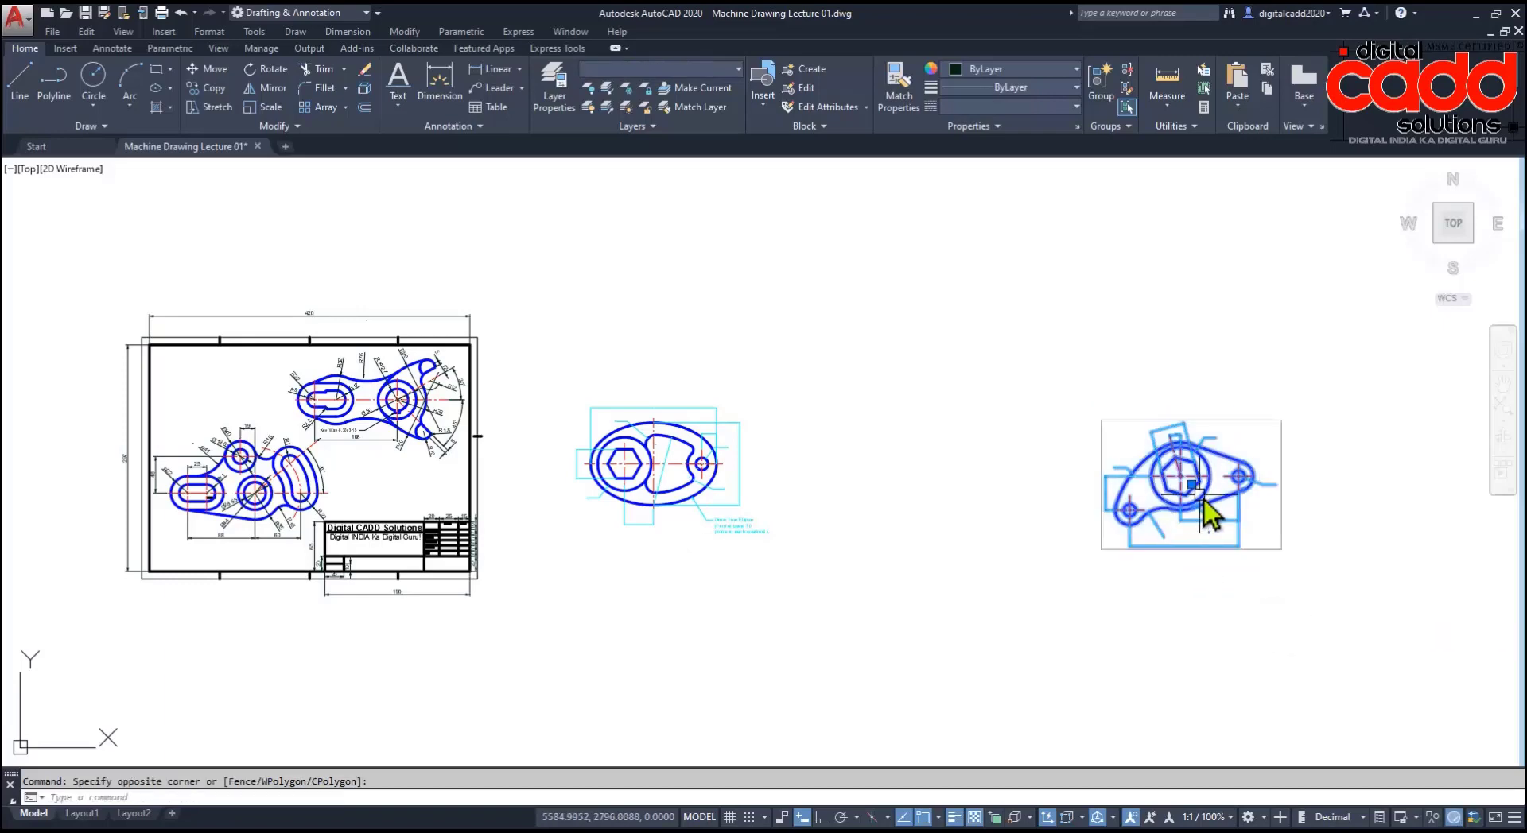
{"action": "left_click", "coordinate": [1190, 483]}
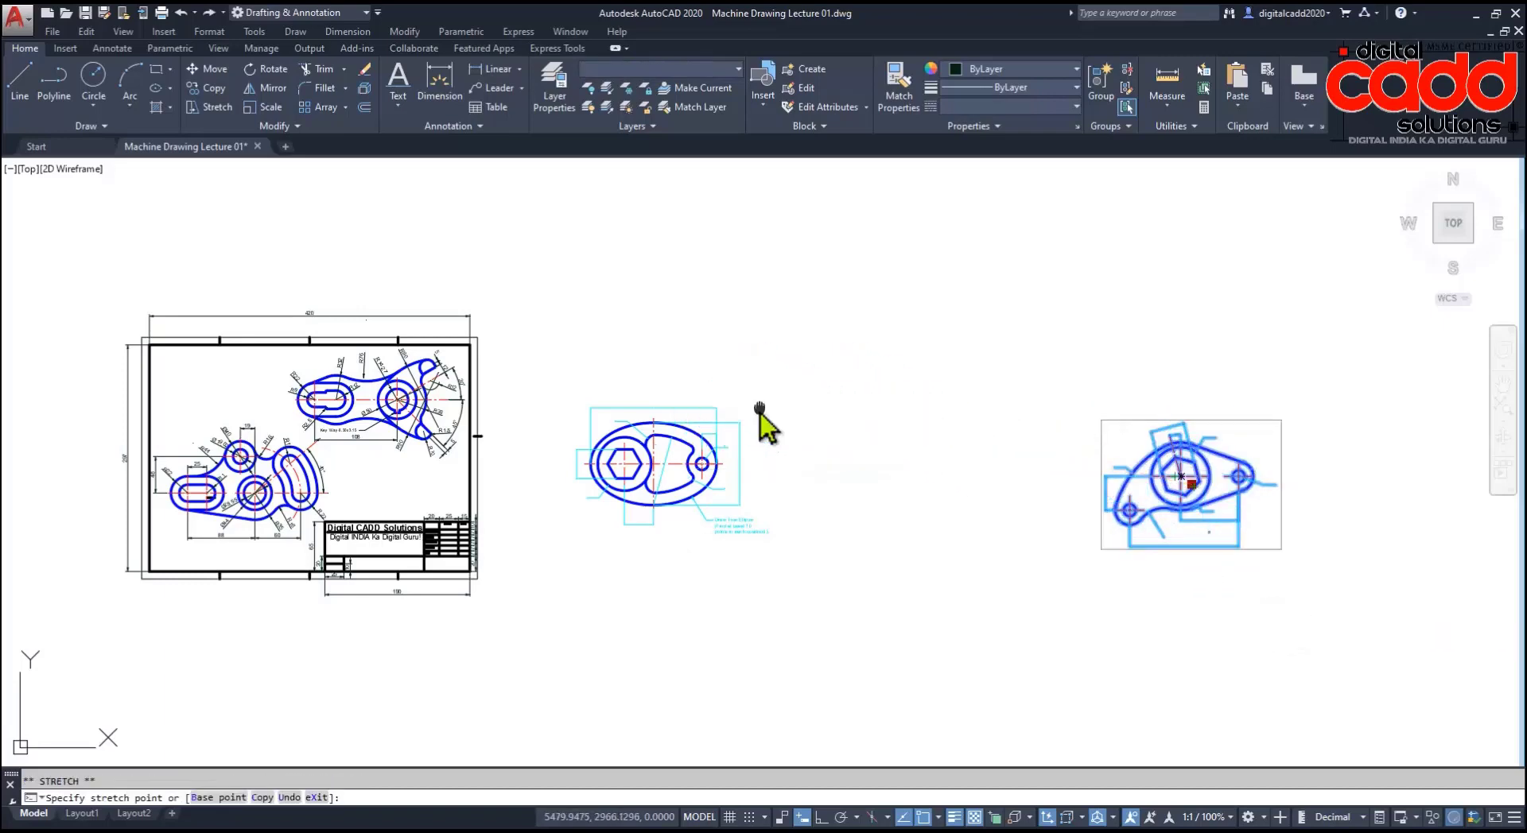
{"action": "scroll", "coordinate": [487, 511], "scroll_direction": "up", "scroll_amount": 1}
{"action": "scroll", "coordinate": [494, 440], "scroll_direction": "up", "scroll_amount": 3}
{"action": "scroll", "coordinate": [445, 440], "scroll_direction": "up", "scroll_amount": 2}
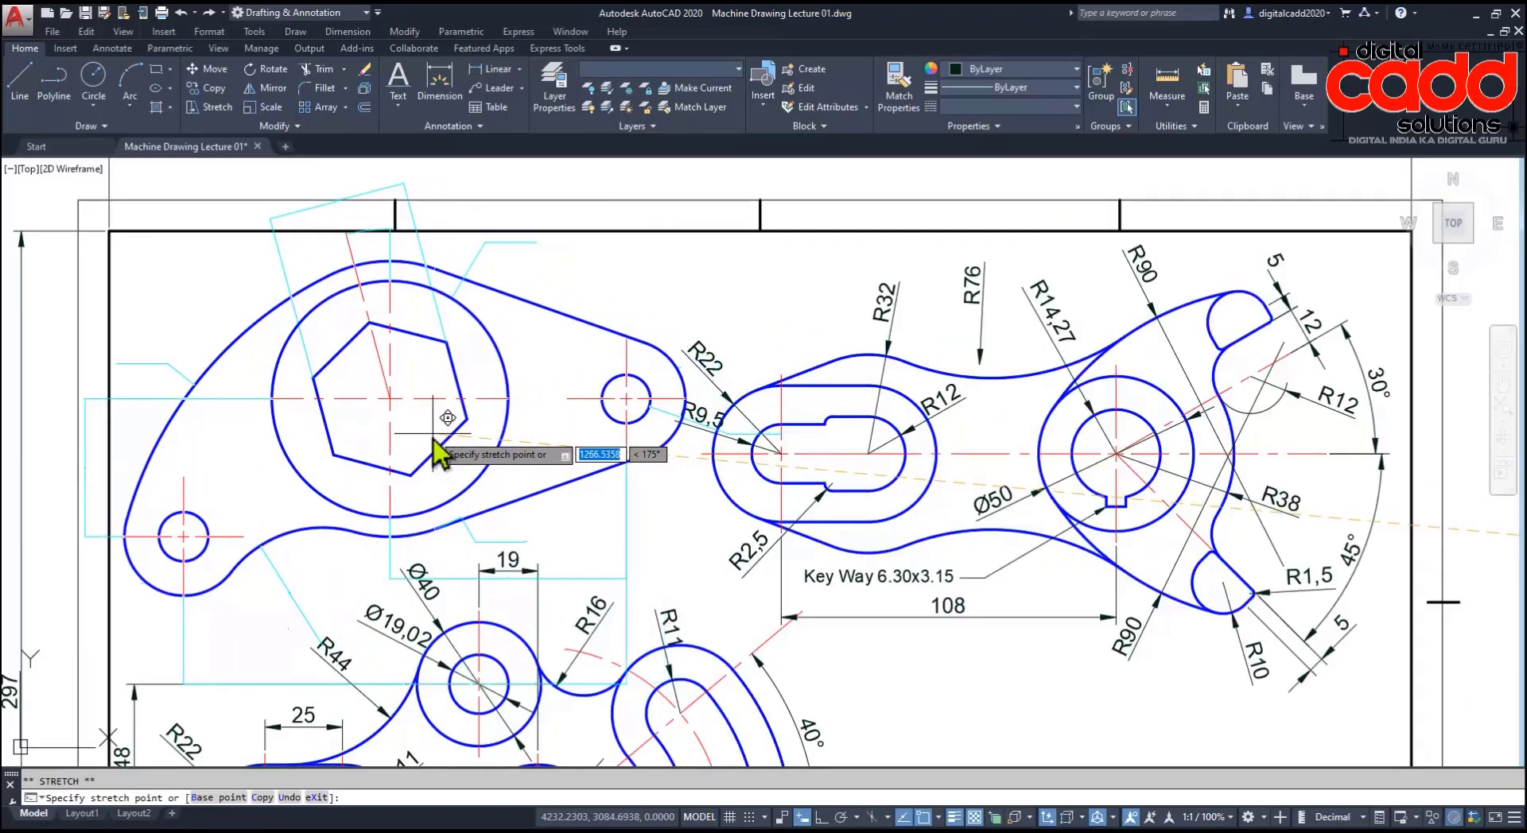
{"action": "scroll", "coordinate": [433, 437], "scroll_direction": "up", "scroll_amount": 1}
{"action": "scroll", "coordinate": [433, 429], "scroll_direction": "down", "scroll_amount": 4}
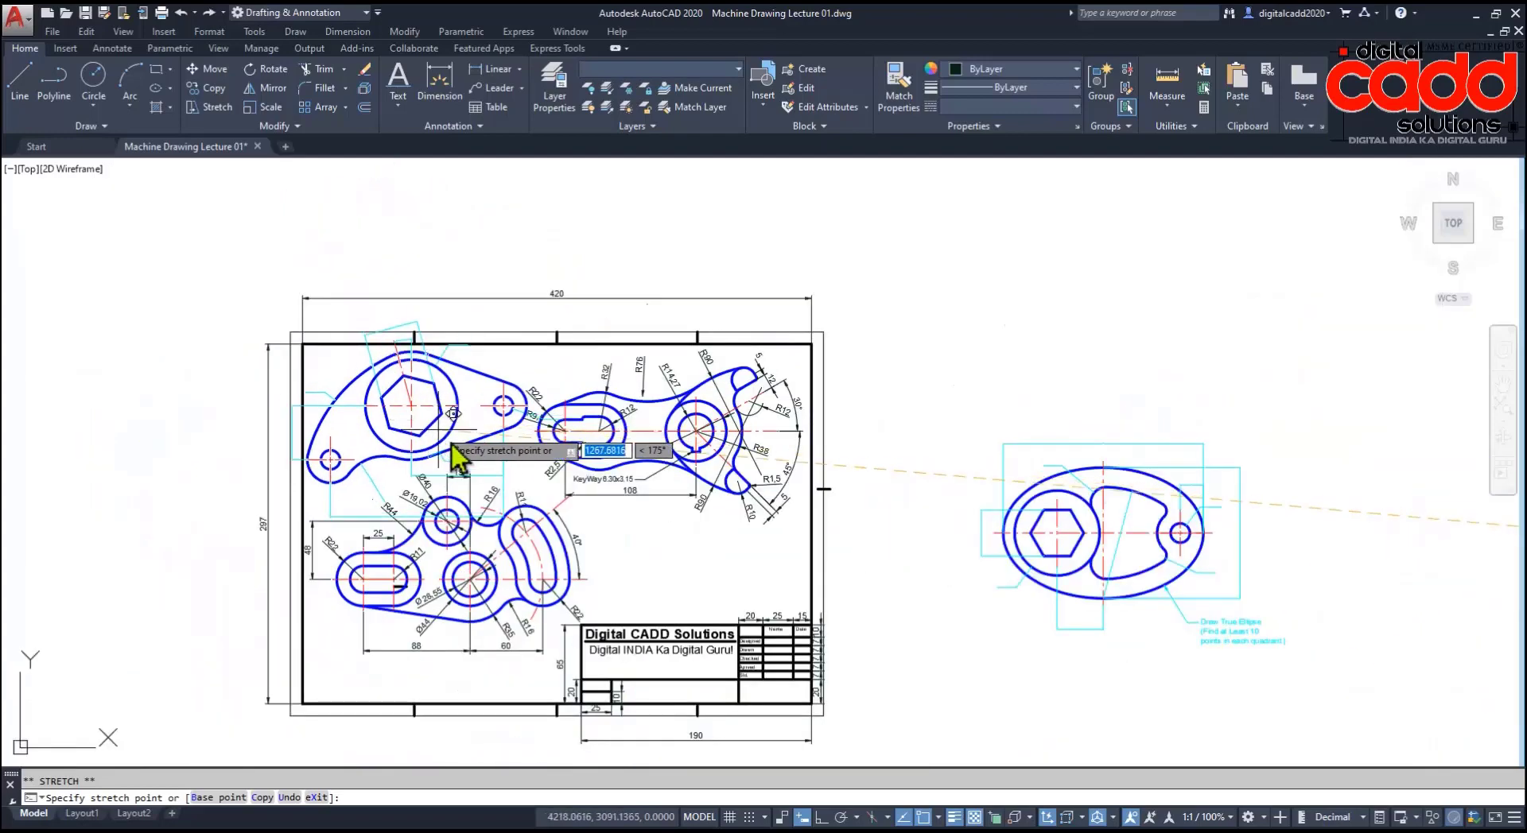
{"action": "scroll", "coordinate": [689, 577], "scroll_direction": "up", "scroll_amount": 2}
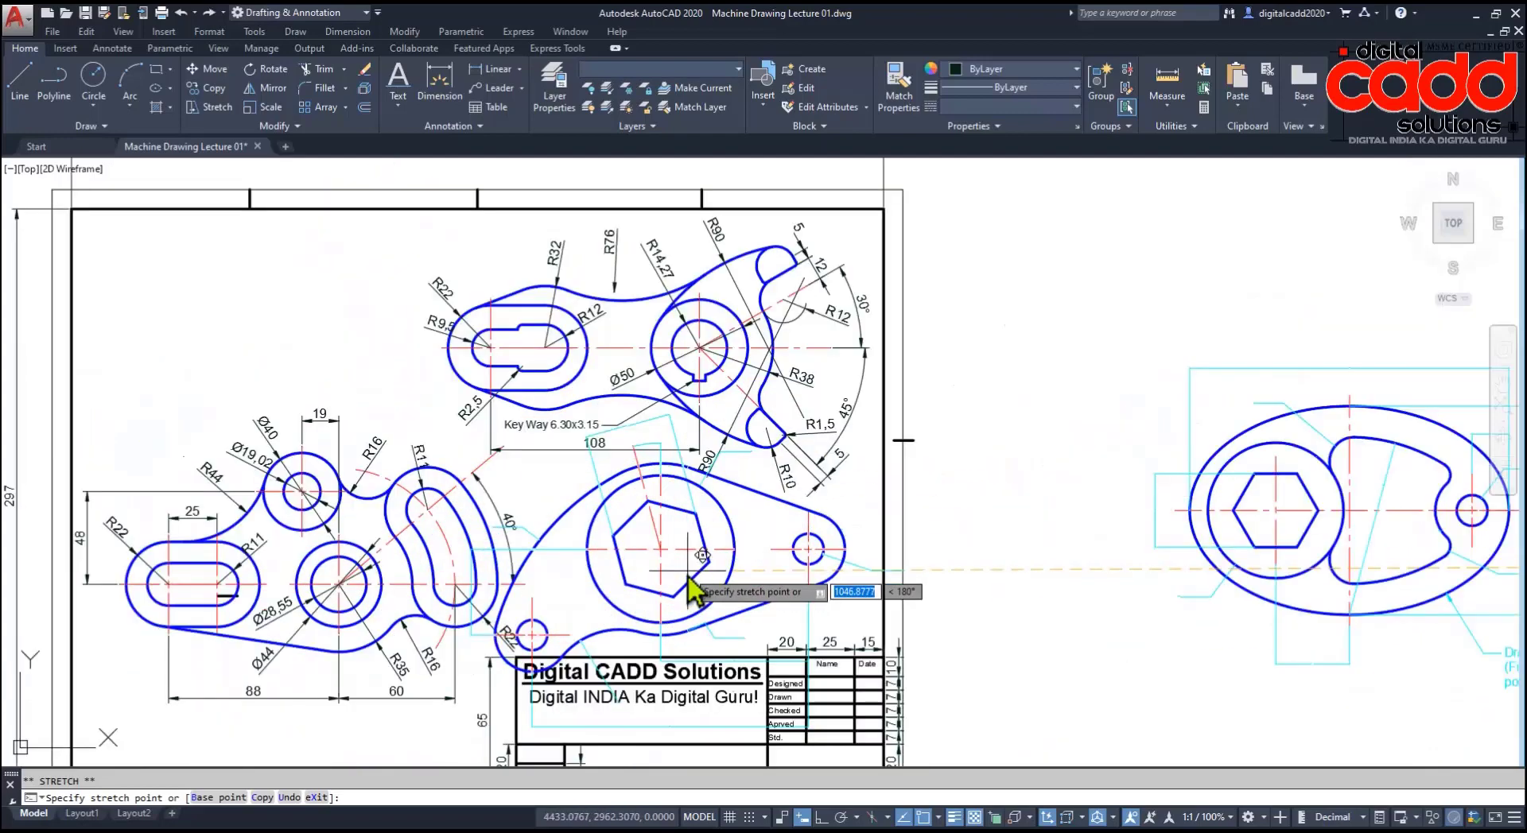
{"action": "key", "text": "Escape"}
Step: Pan and zoom to centre the elliptical cam drawing in view
{"action": "scroll", "coordinate": [680, 564], "scroll_direction": "down", "scroll_amount": 4}
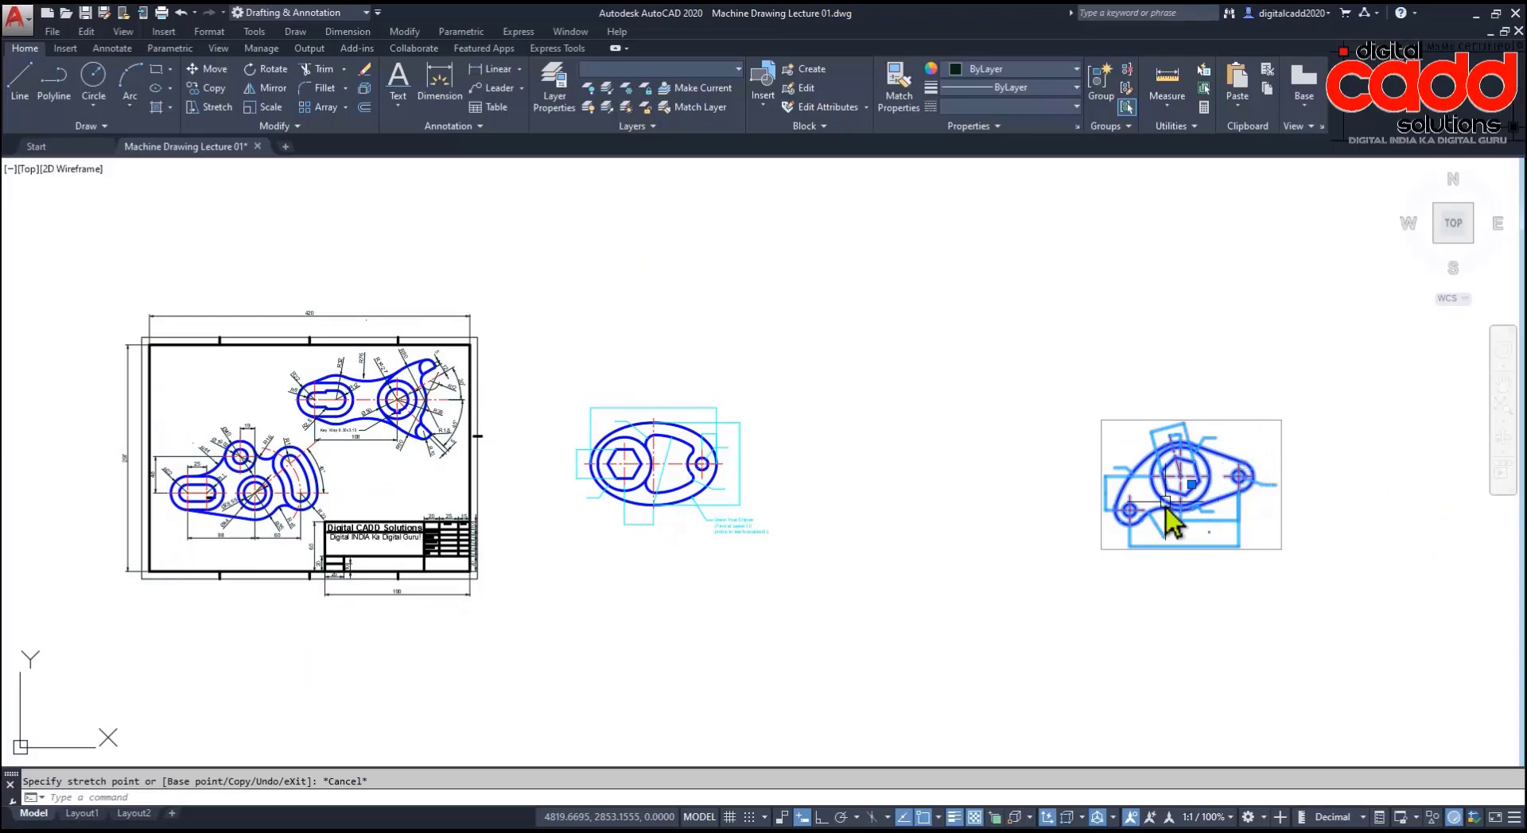
{"action": "scroll", "coordinate": [1174, 523], "scroll_direction": "up", "scroll_amount": 5}
{"action": "scroll", "coordinate": [1135, 449], "scroll_direction": "down", "scroll_amount": 4}
{"action": "scroll", "coordinate": [170, 459], "scroll_direction": "up", "scroll_amount": 1}
{"action": "middle_click_drag", "start_coordinate": [171, 460], "coordinate": [641, 450]}
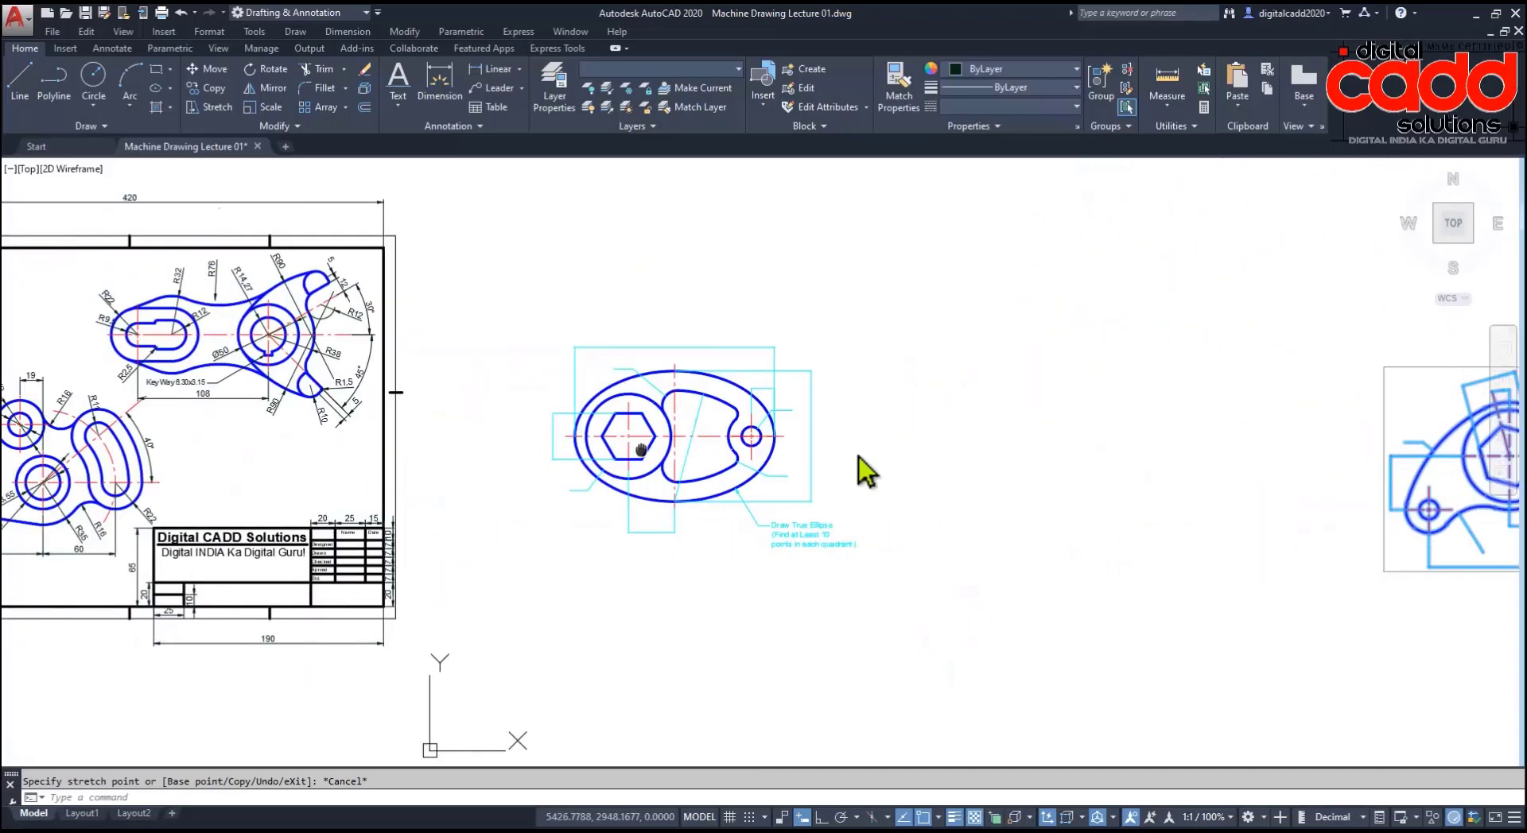
{"action": "scroll", "coordinate": [505, 341], "scroll_direction": "down", "scroll_amount": 2}
{"action": "scroll", "coordinate": [524, 392], "scroll_direction": "up", "scroll_amount": 3}
{"action": "scroll", "coordinate": [607, 538], "scroll_direction": "up", "scroll_amount": 1}
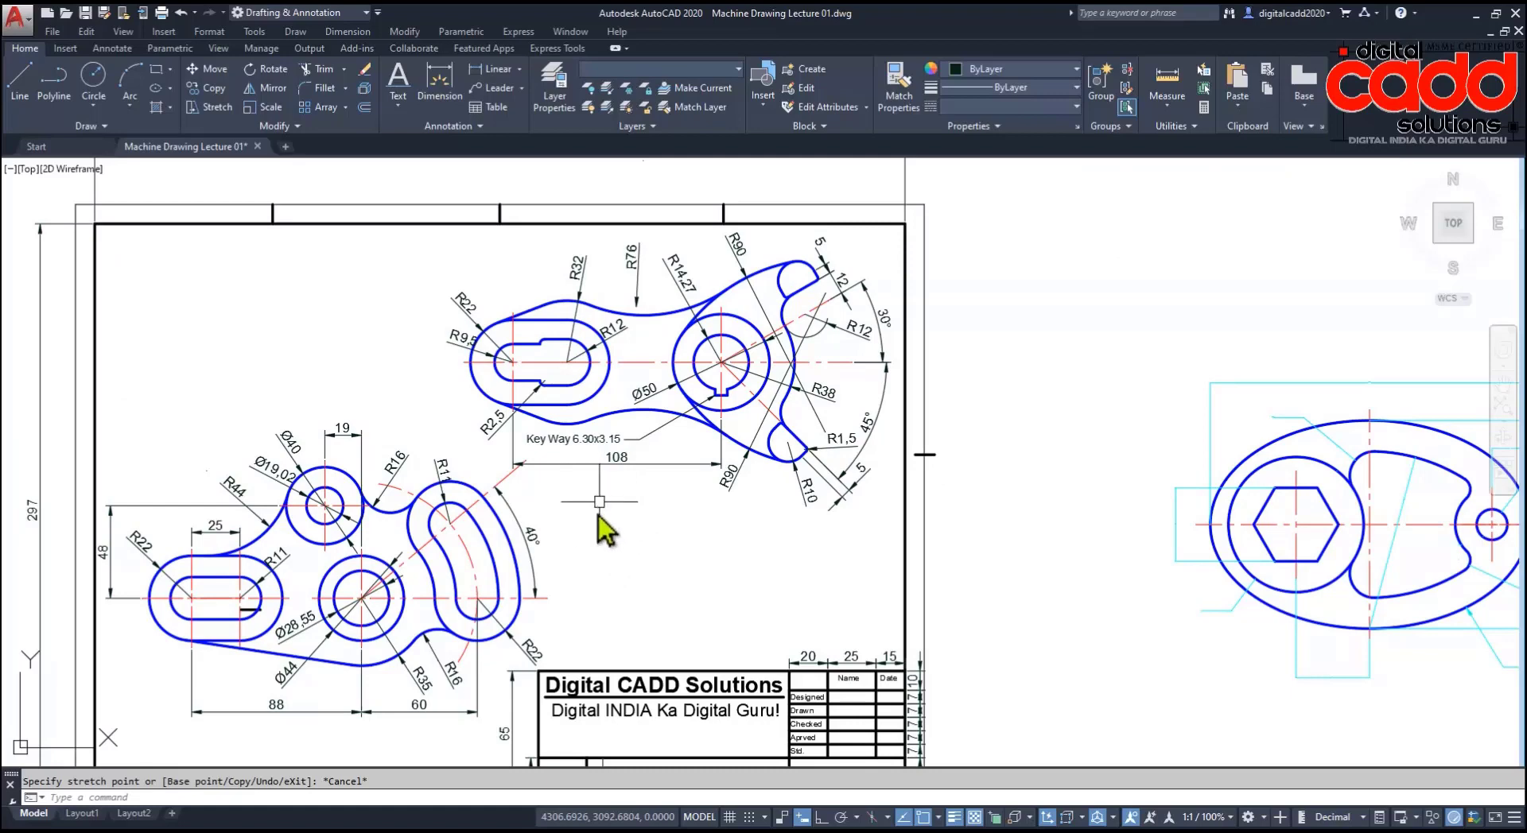
Step: Move the lower-left dimensioned part lower inside the A3 border
{"action": "middle_click_drag", "start_coordinate": [601, 499], "coordinate": [800, 480]}
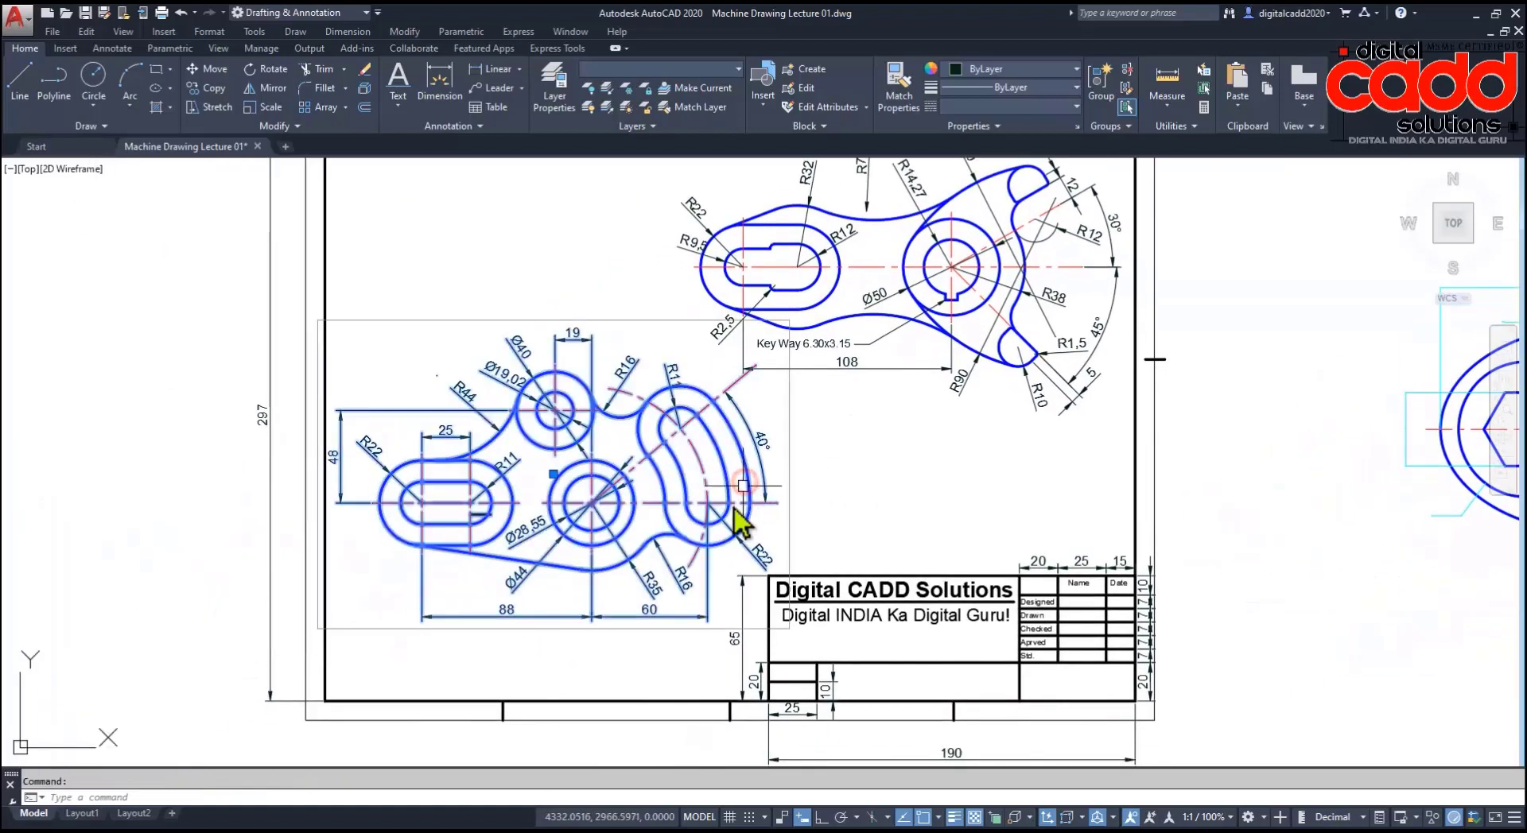
{"action": "key", "text": "Return"}
{"action": "left_click", "coordinate": [862, 483]}
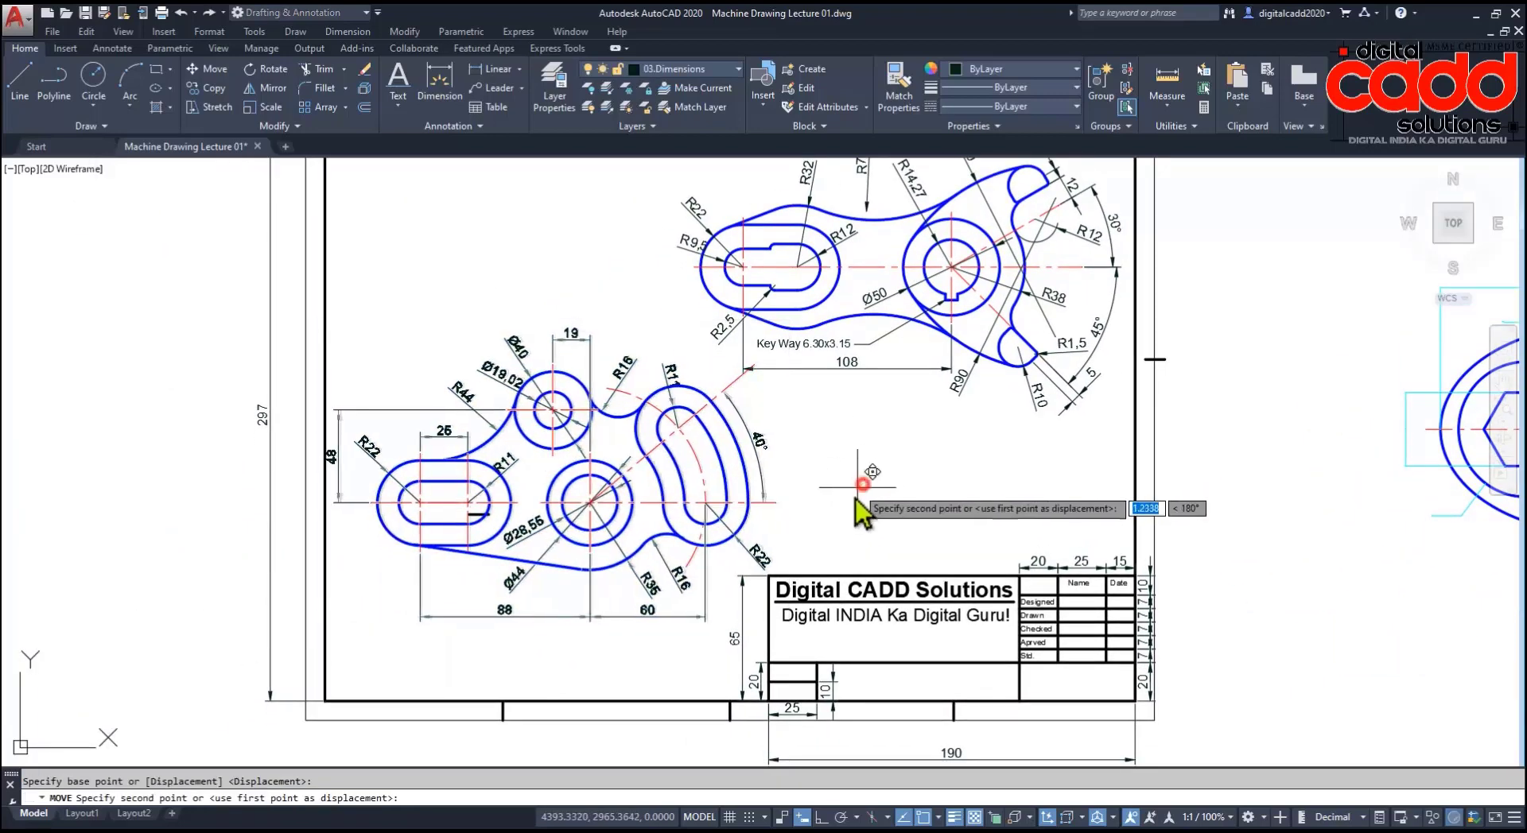
{"action": "left_click", "coordinate": [841, 547]}
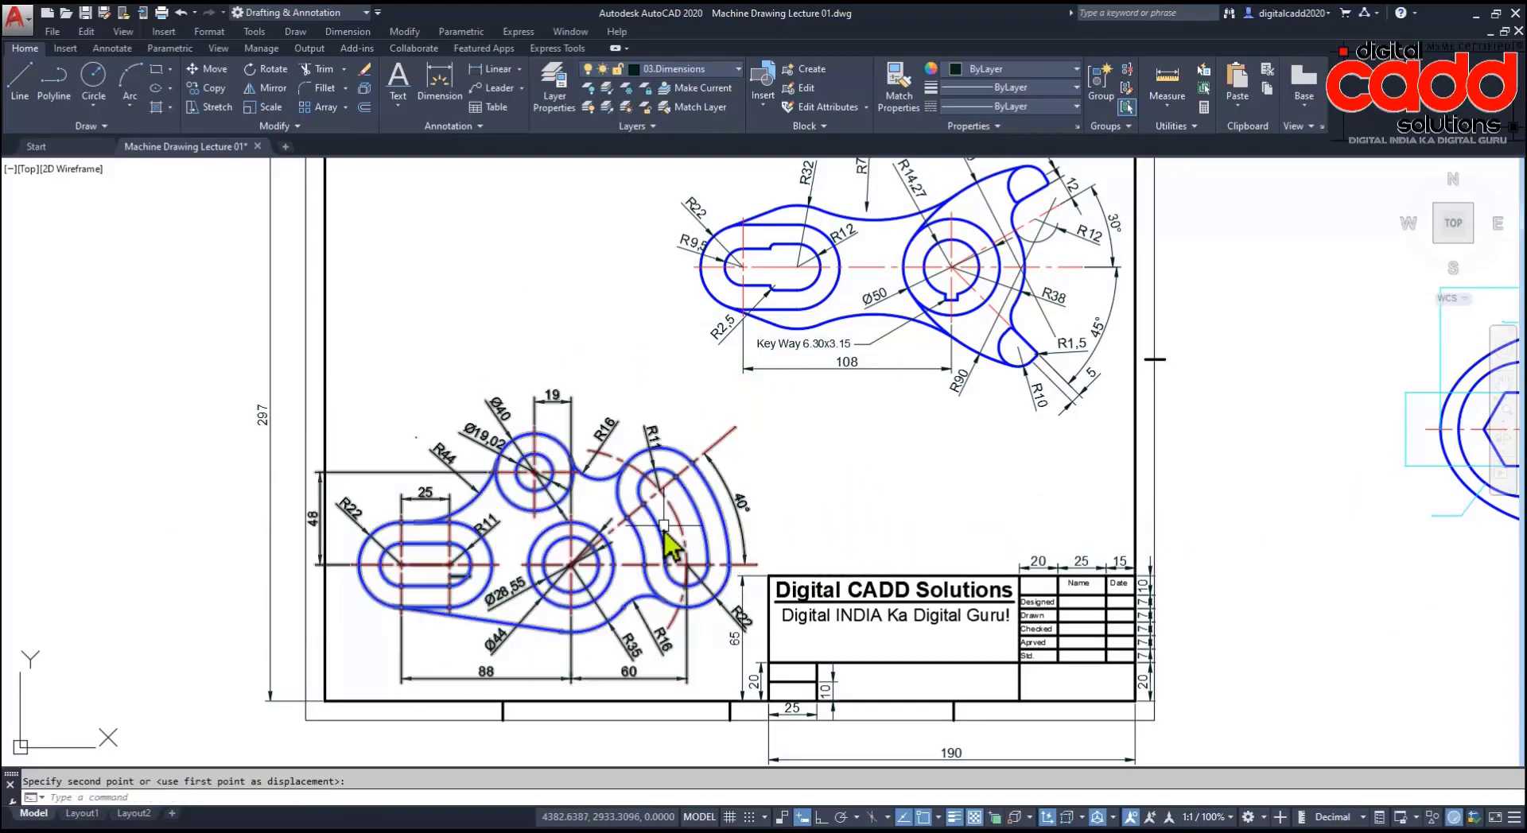
{"action": "middle_click_drag", "start_coordinate": [669, 547], "coordinate": [716, 579]}
{"action": "scroll", "coordinate": [405, 551], "scroll_direction": "up", "scroll_amount": 4}
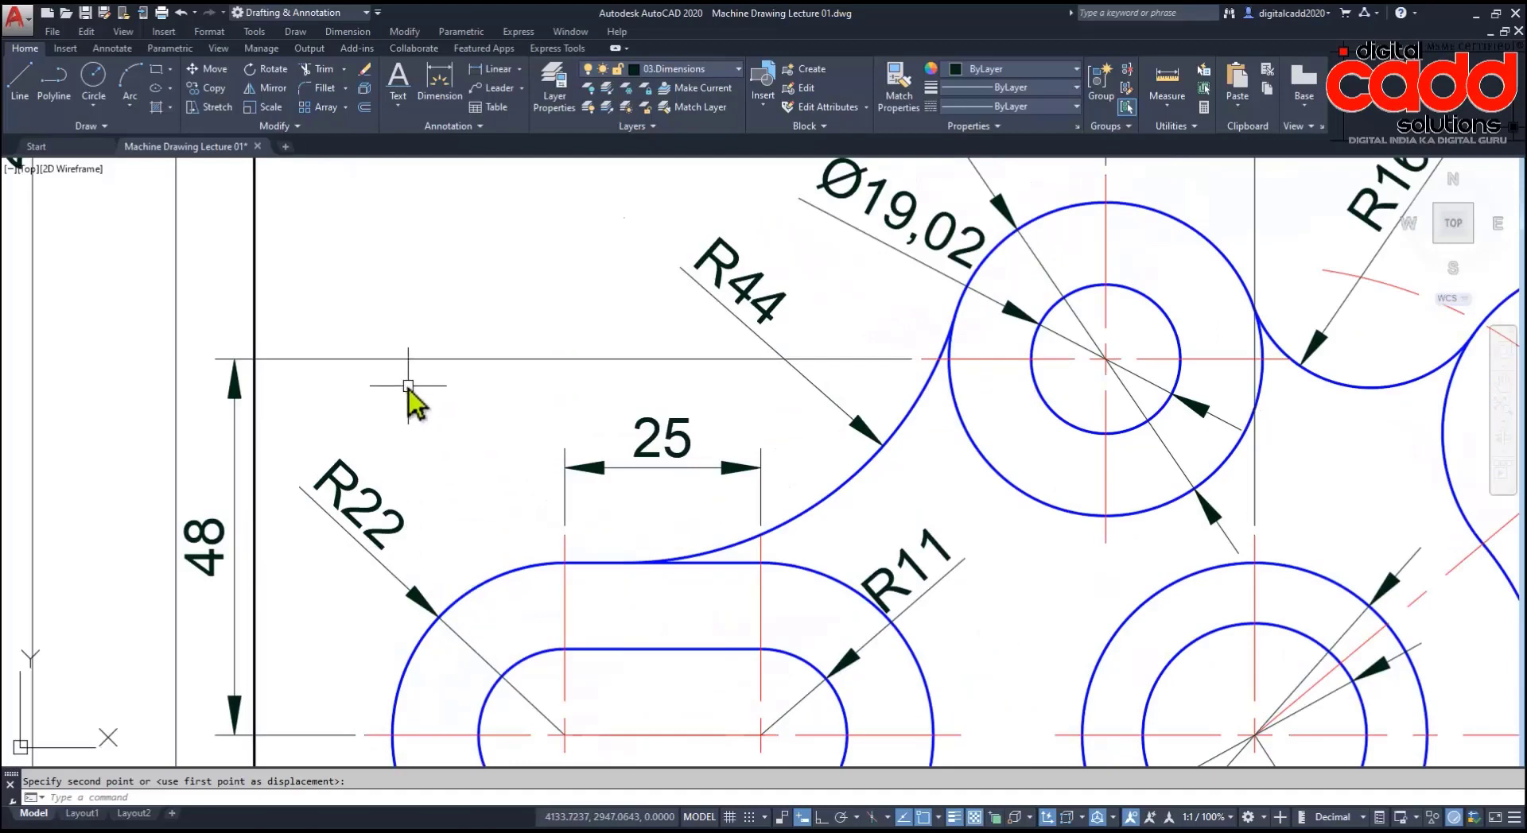
Step: Explode the moved part into separate objects and check its 48 dimension
{"action": "left_click", "coordinate": [395, 358]}
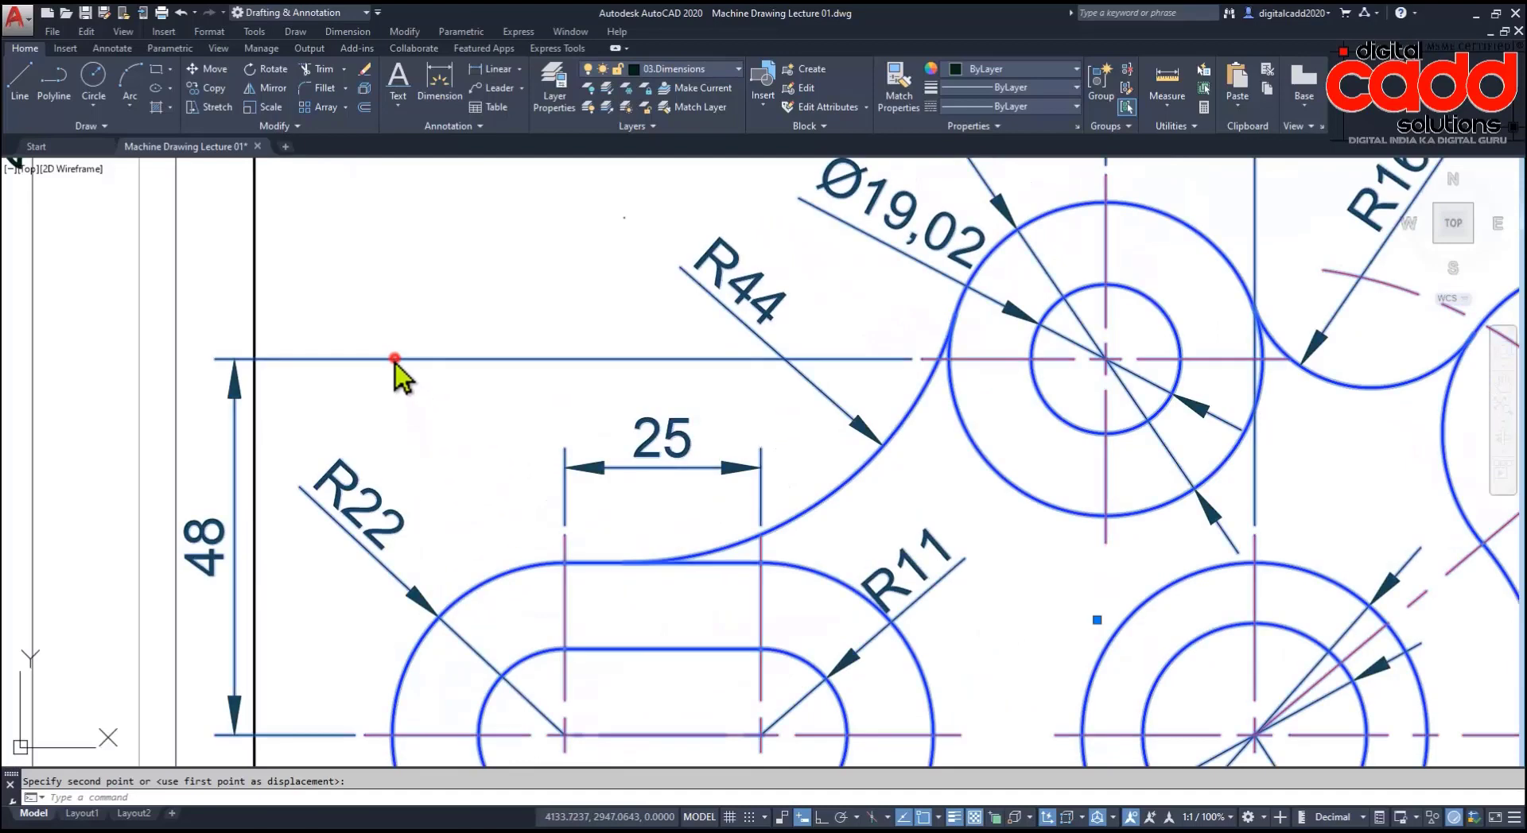
{"action": "left_click", "coordinate": [363, 90]}
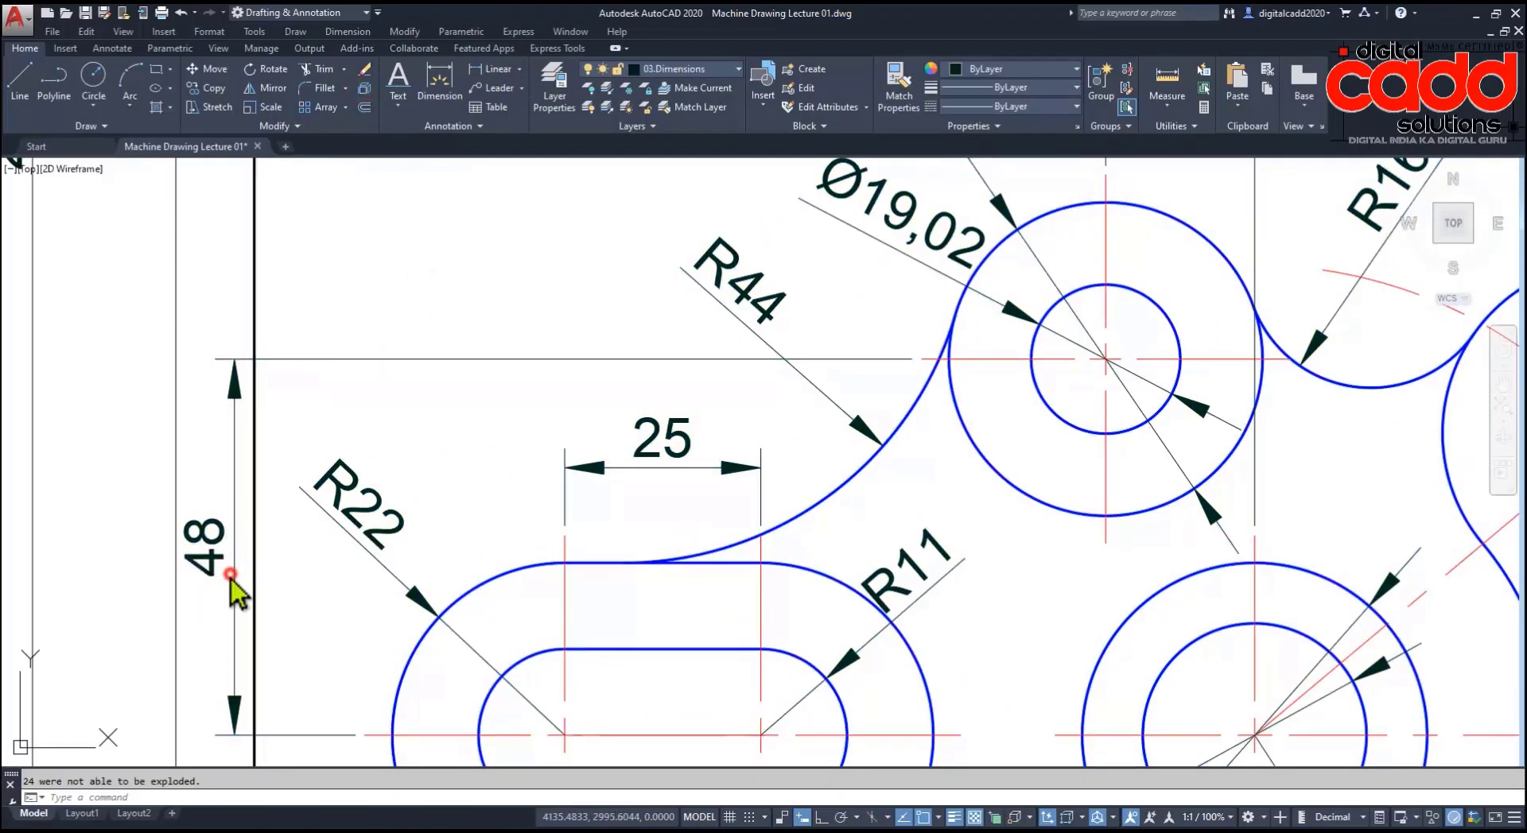
{"action": "left_click", "coordinate": [229, 574]}
{"action": "key", "text": "Escape"}
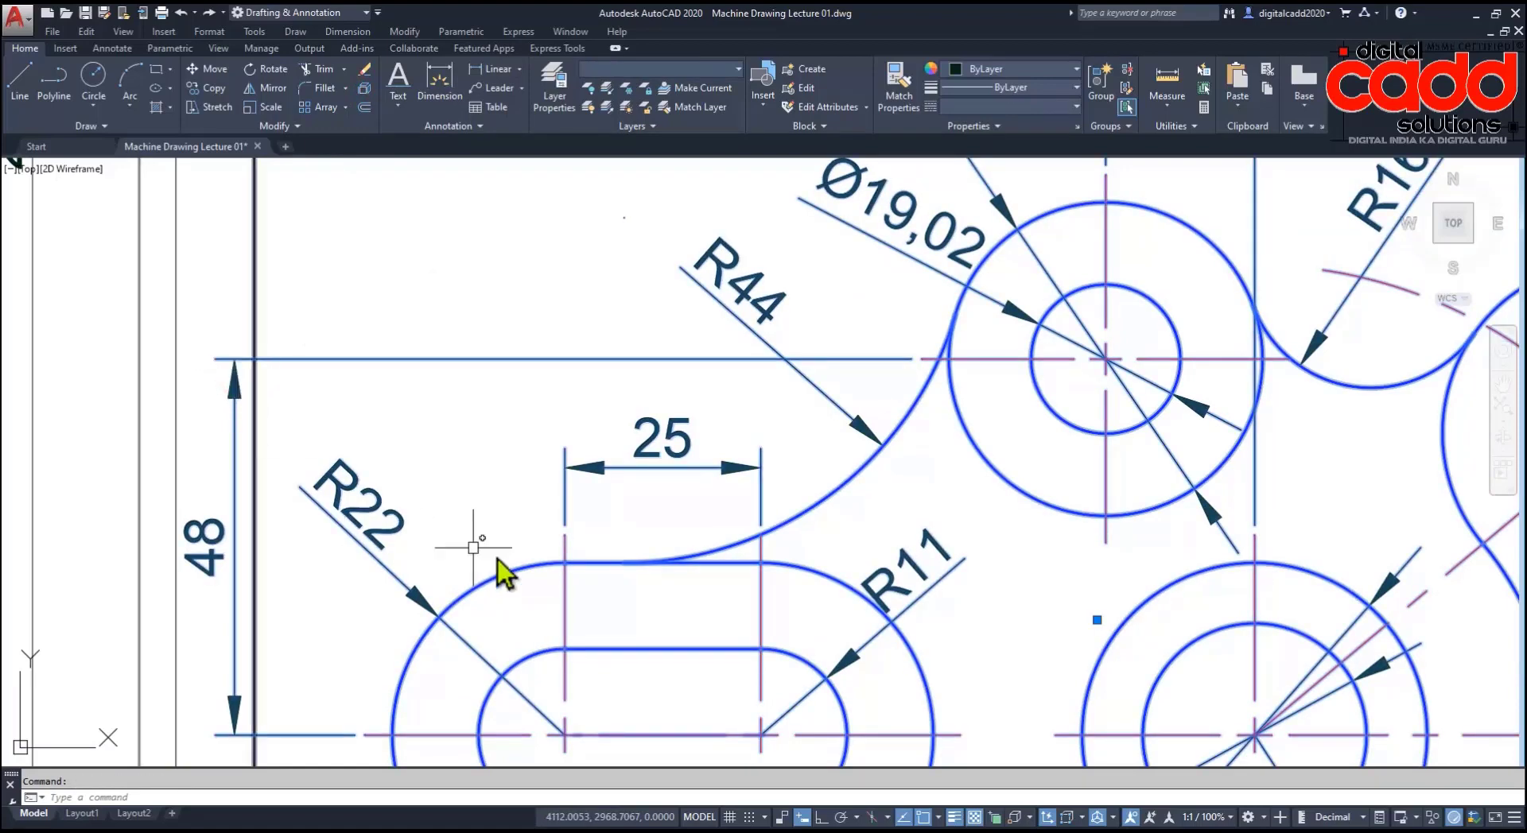
{"action": "scroll", "coordinate": [531, 521], "scroll_direction": "down", "scroll_amount": 5}
{"action": "middle_click_drag", "start_coordinate": [819, 573], "coordinate": [757, 607]}
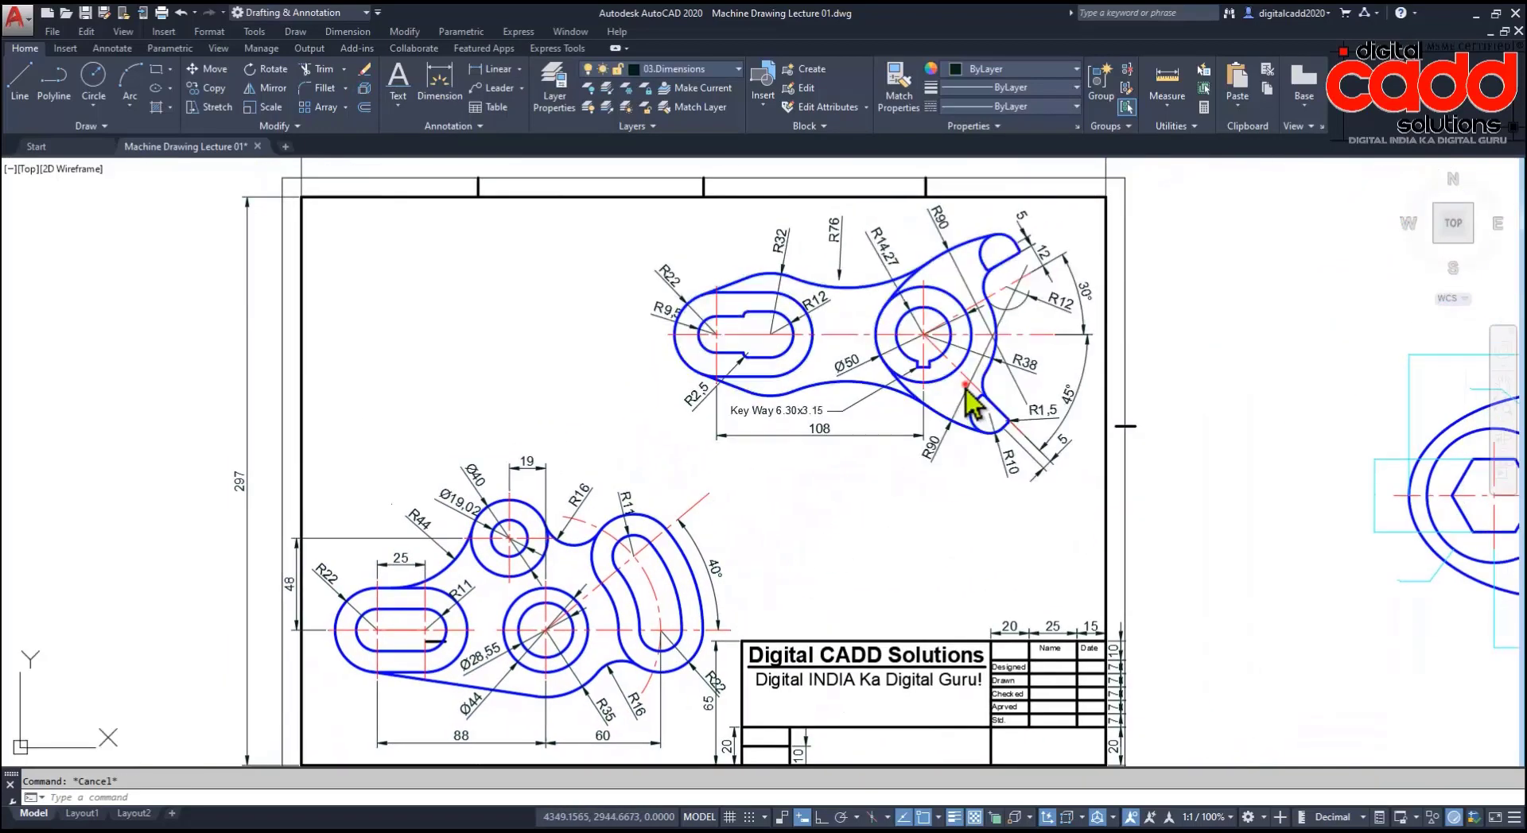
Step: Move the upper part lower on the sheet with M
{"action": "type", "text": "m"}
{"action": "key", "text": "Return"}
{"action": "left_click", "coordinate": [1245, 499]}
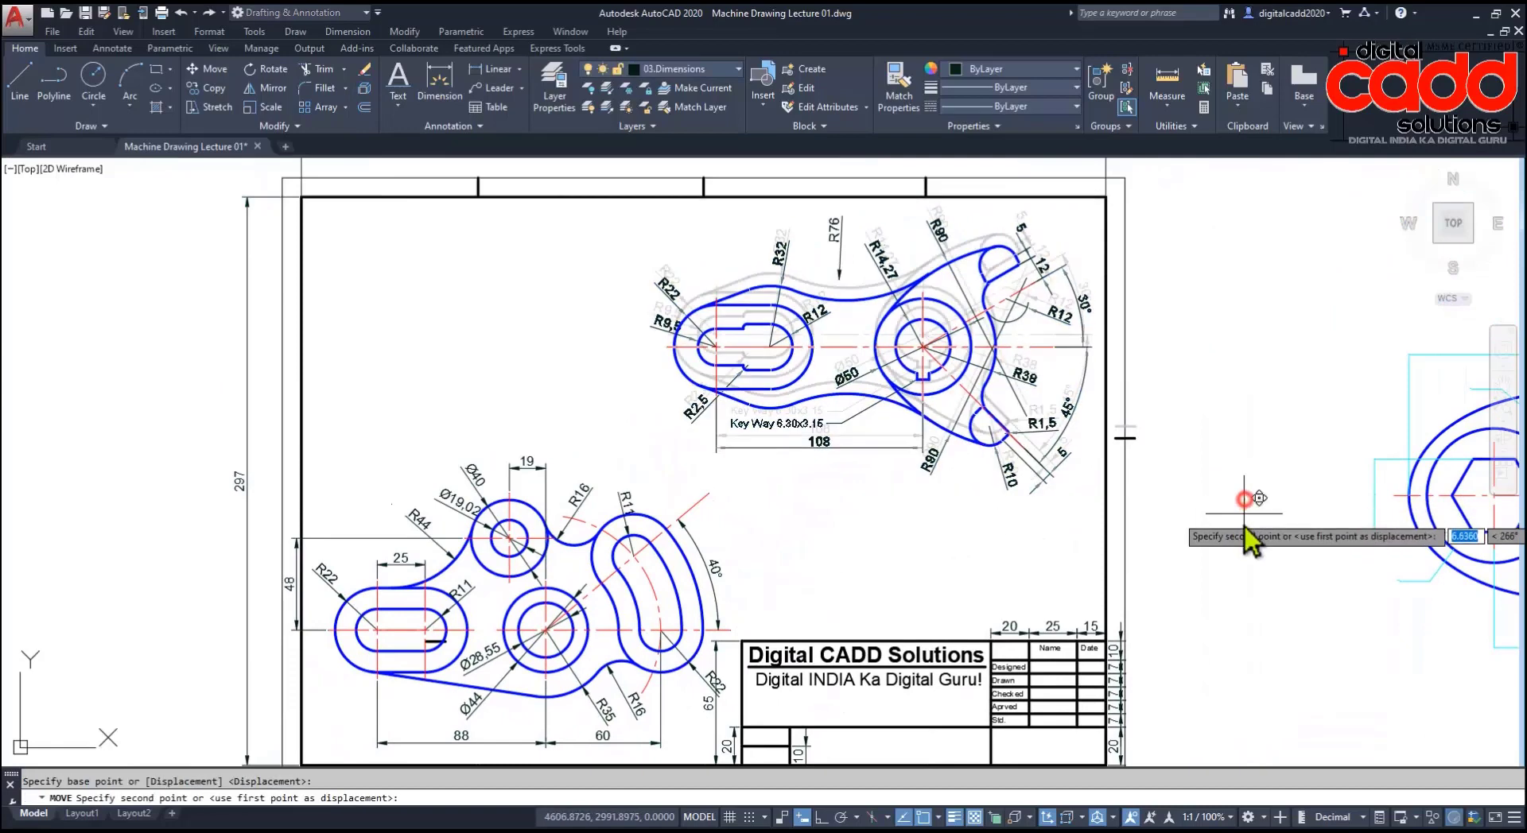
{"action": "left_click", "coordinate": [1249, 586]}
Step: Move the right-hand cam drawing into the sheet's upper-left area
{"action": "middle_click_drag", "start_coordinate": [1273, 628], "coordinate": [885, 597]}
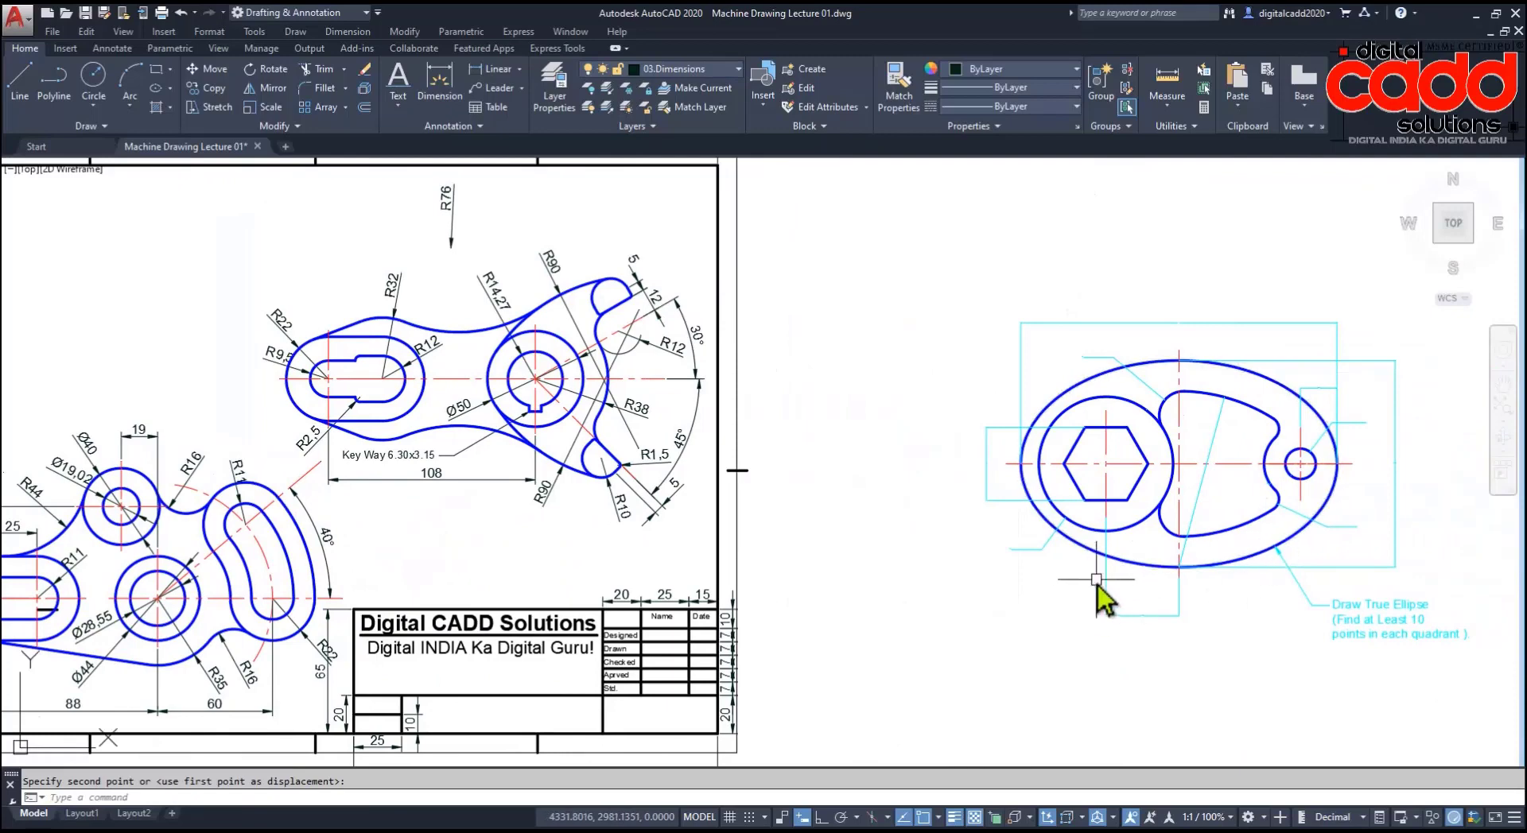
{"action": "left_click", "coordinate": [1086, 555]}
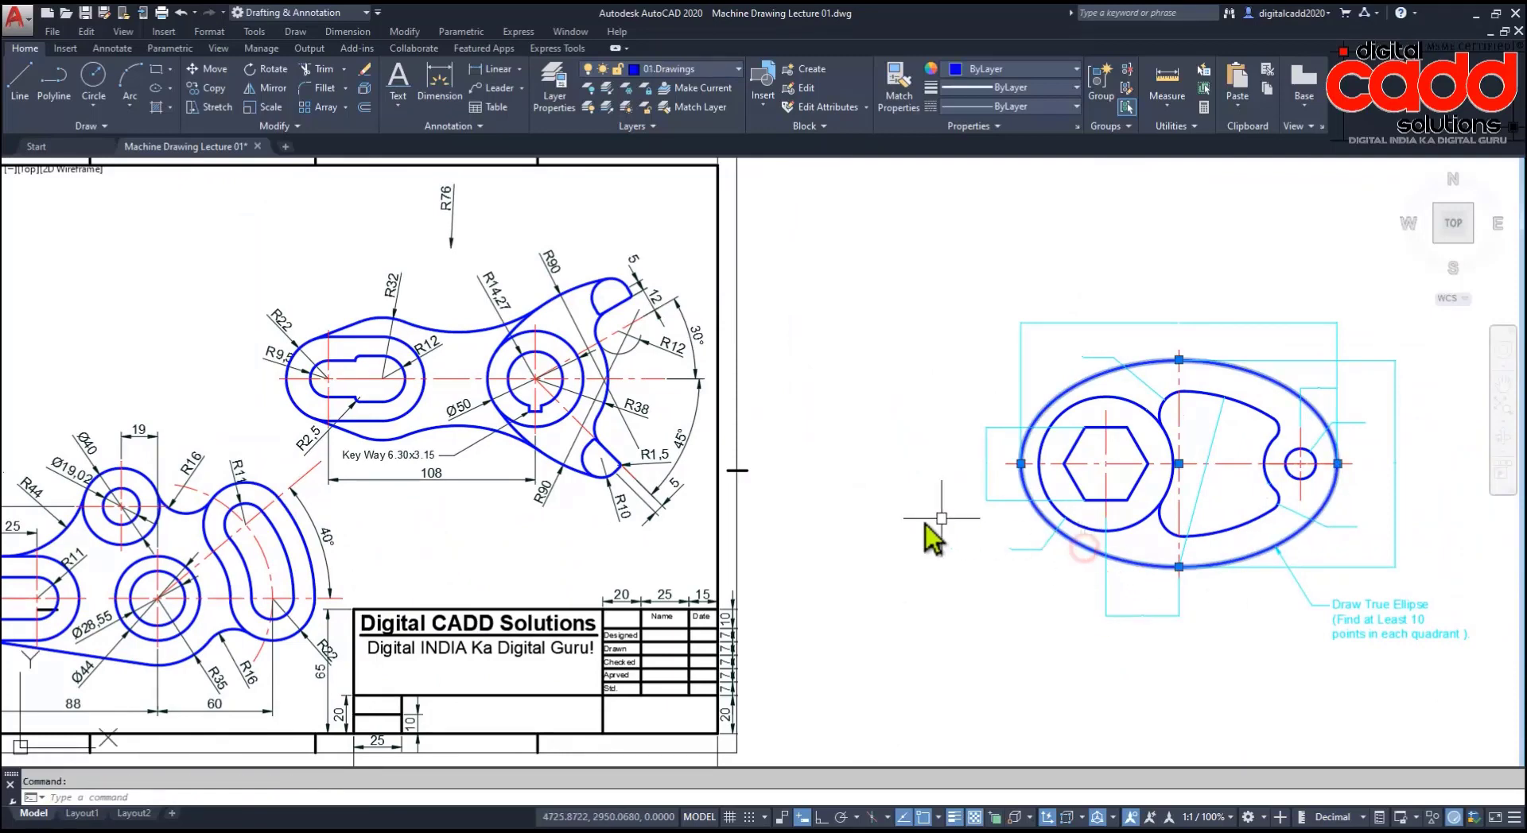
{"action": "scroll", "coordinate": [926, 525], "scroll_direction": "down", "scroll_amount": 4}
{"action": "middle_click_drag", "start_coordinate": [1159, 544], "coordinate": [501, 538]}
{"action": "left_click", "coordinate": [733, 497]}
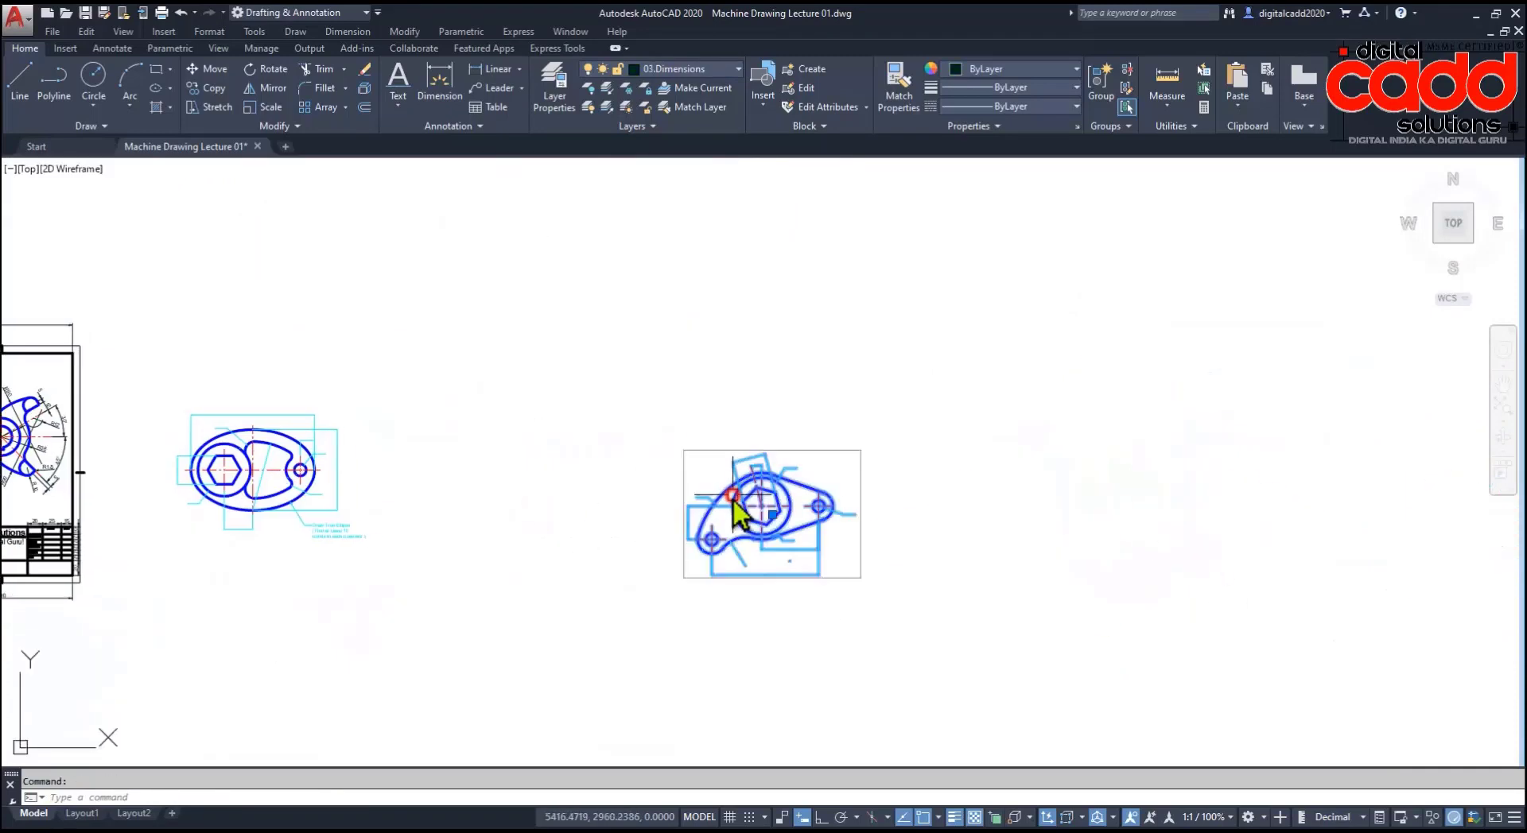
{"action": "left_click", "coordinate": [773, 515]}
{"action": "scroll", "coordinate": [870, 519], "scroll_direction": "down", "scroll_amount": 5}
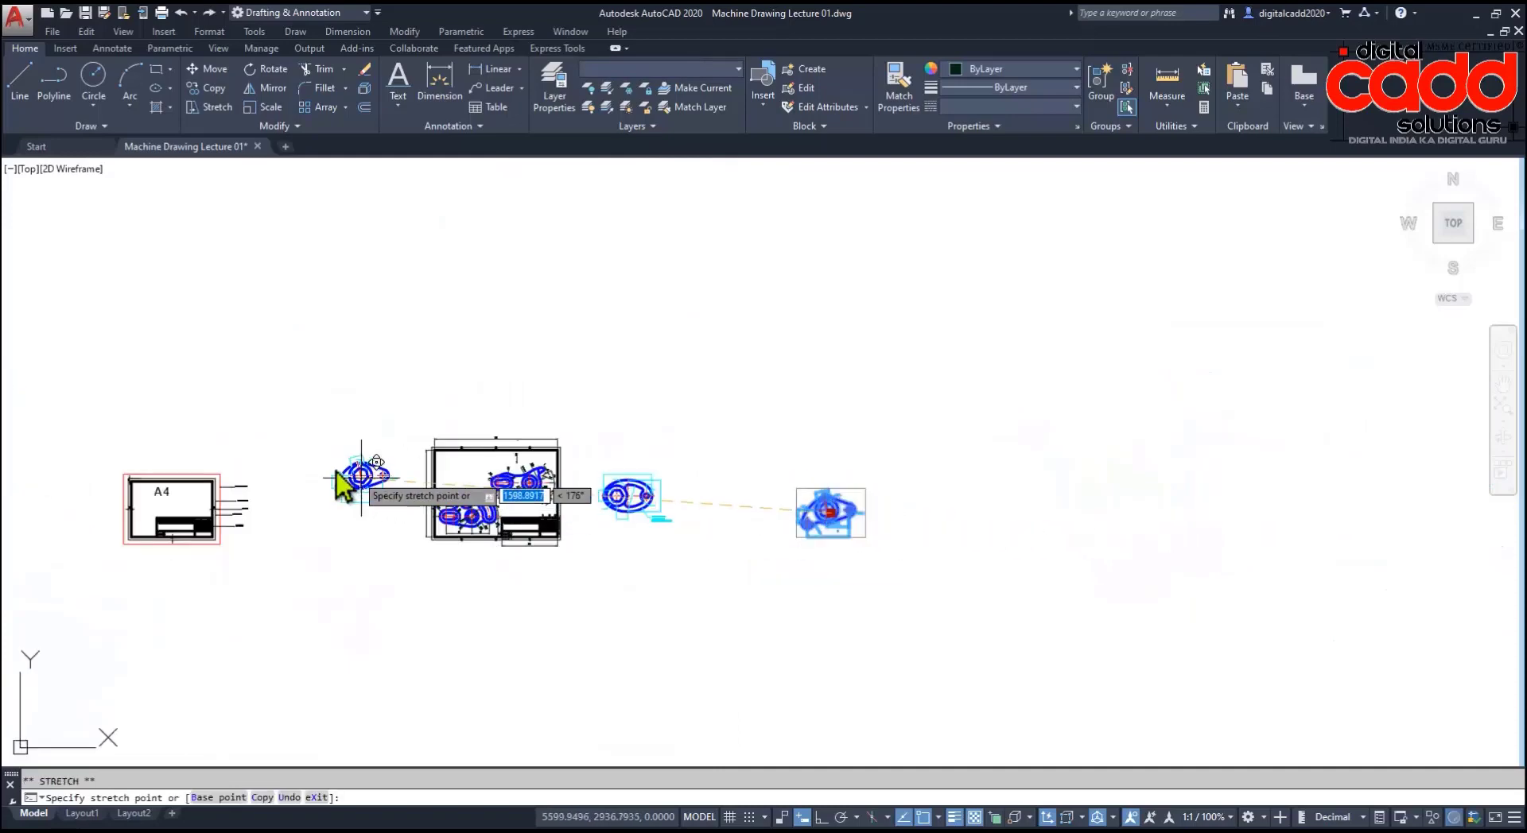
{"action": "scroll", "coordinate": [341, 477], "scroll_direction": "up", "scroll_amount": 5}
{"action": "scroll", "coordinate": [752, 490], "scroll_direction": "up", "scroll_amount": 2}
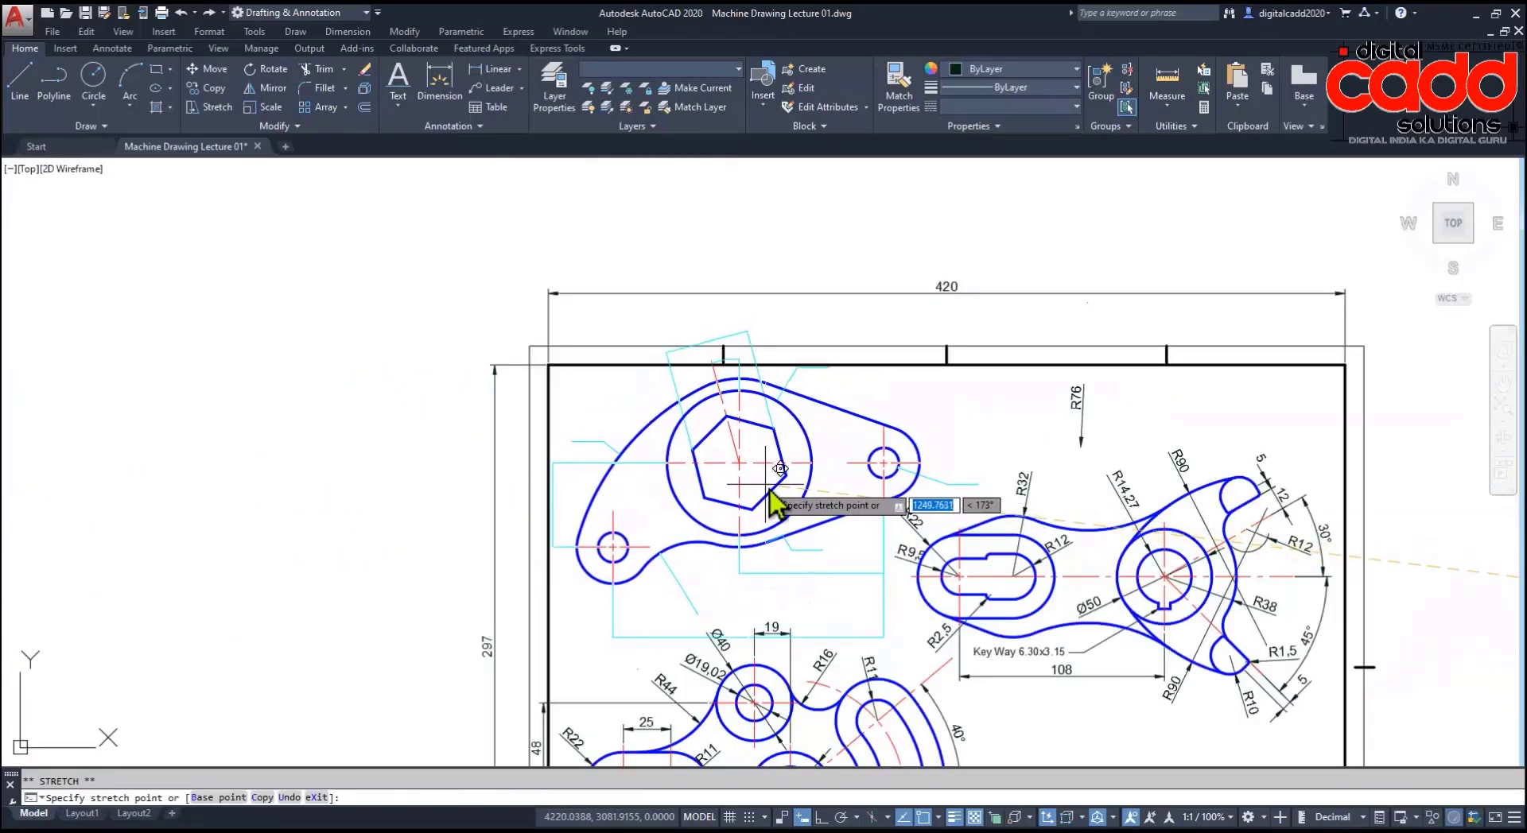
{"action": "left_click", "coordinate": [767, 483]}
{"action": "middle_click_drag", "start_coordinate": [796, 598], "coordinate": [715, 555]}
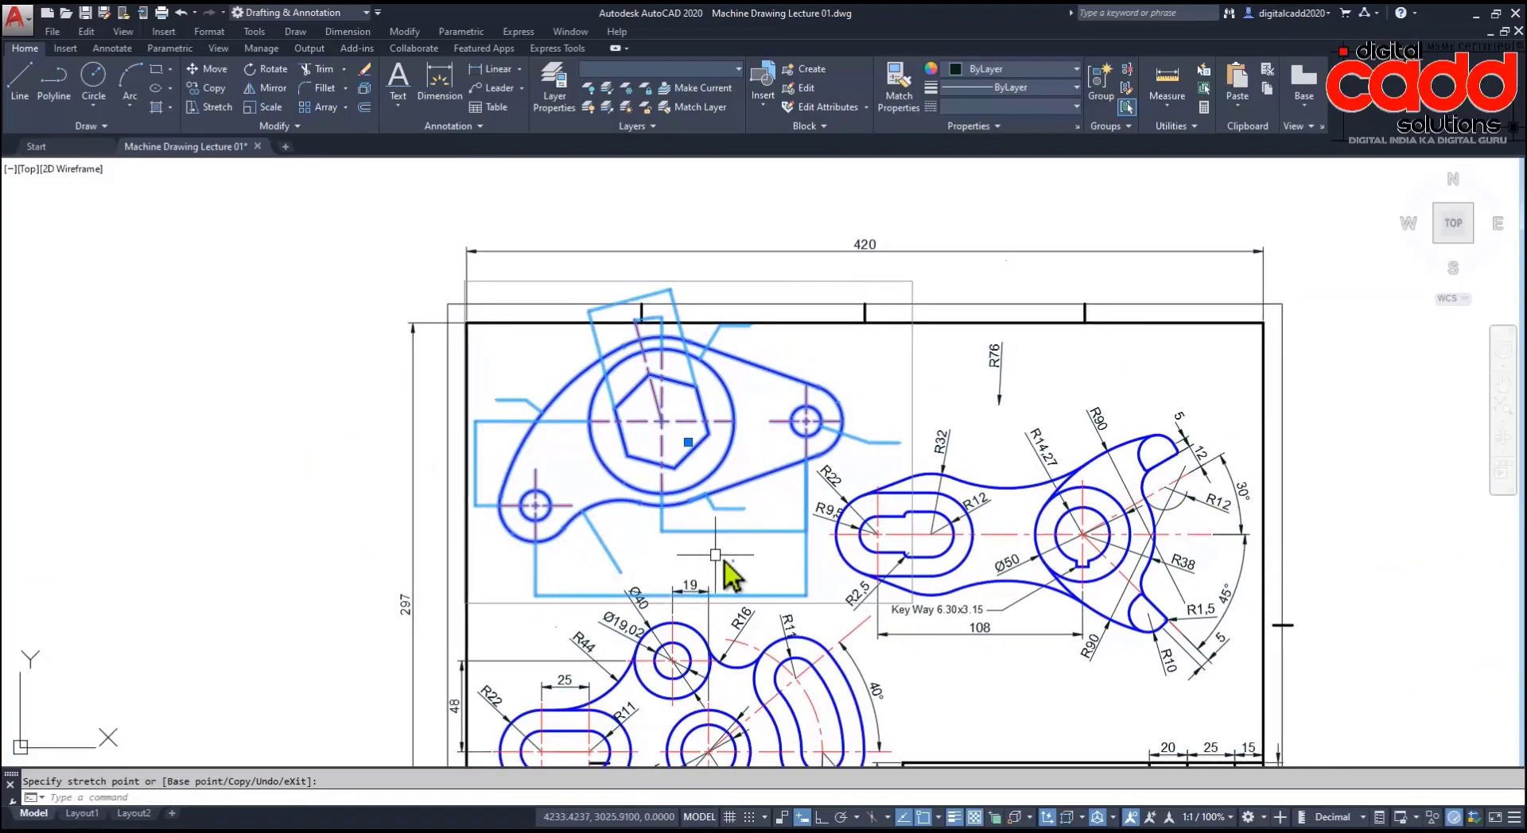
{"action": "key", "text": "Escape"}
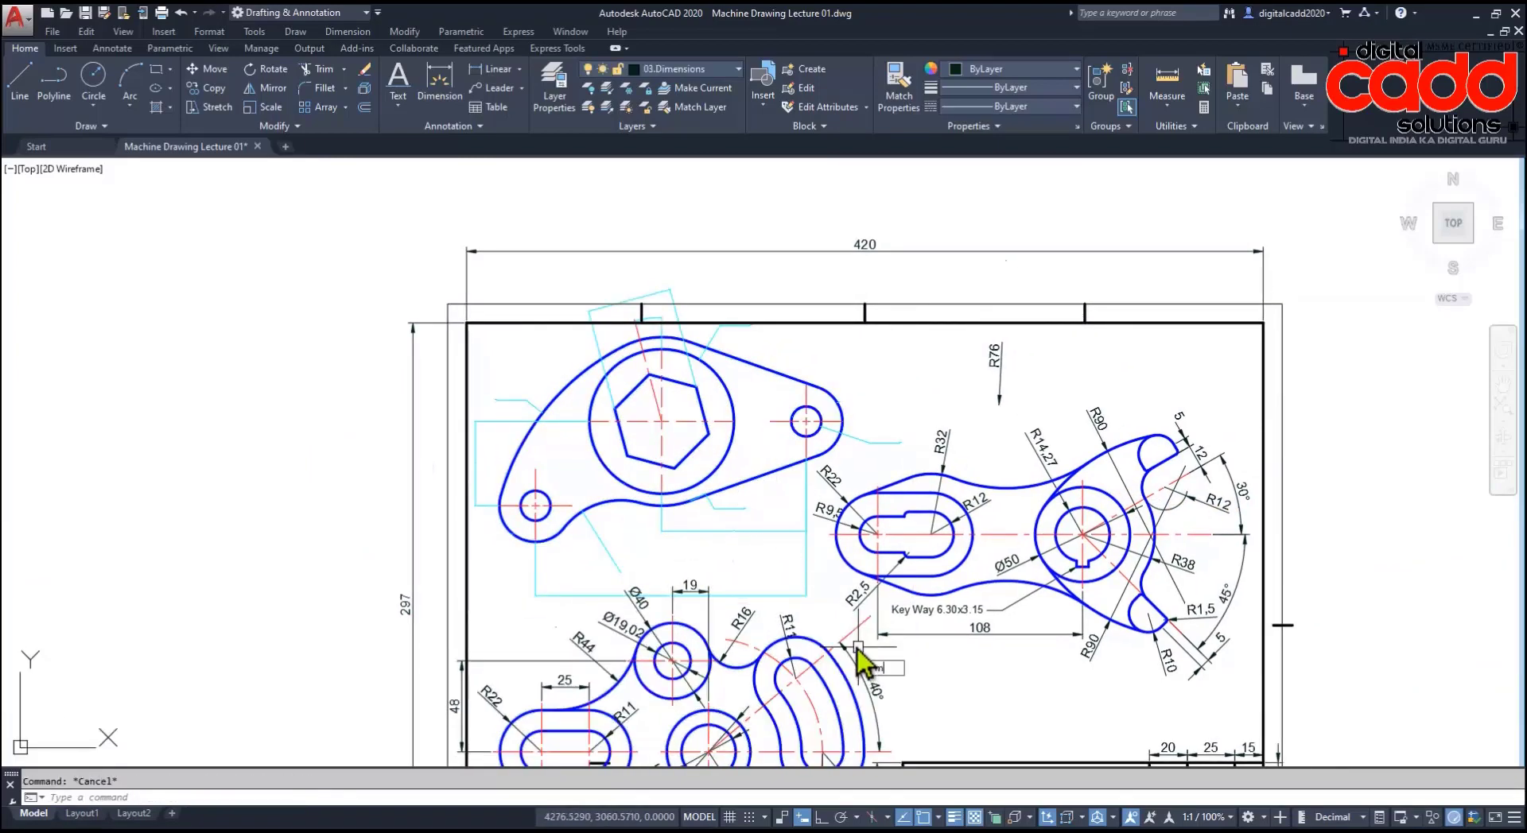
Step: Match the 40° dimension's properties onto the left cam
{"action": "type", "text": "a"}
{"action": "key", "text": "Return"}
{"action": "left_click", "coordinate": [877, 690]}
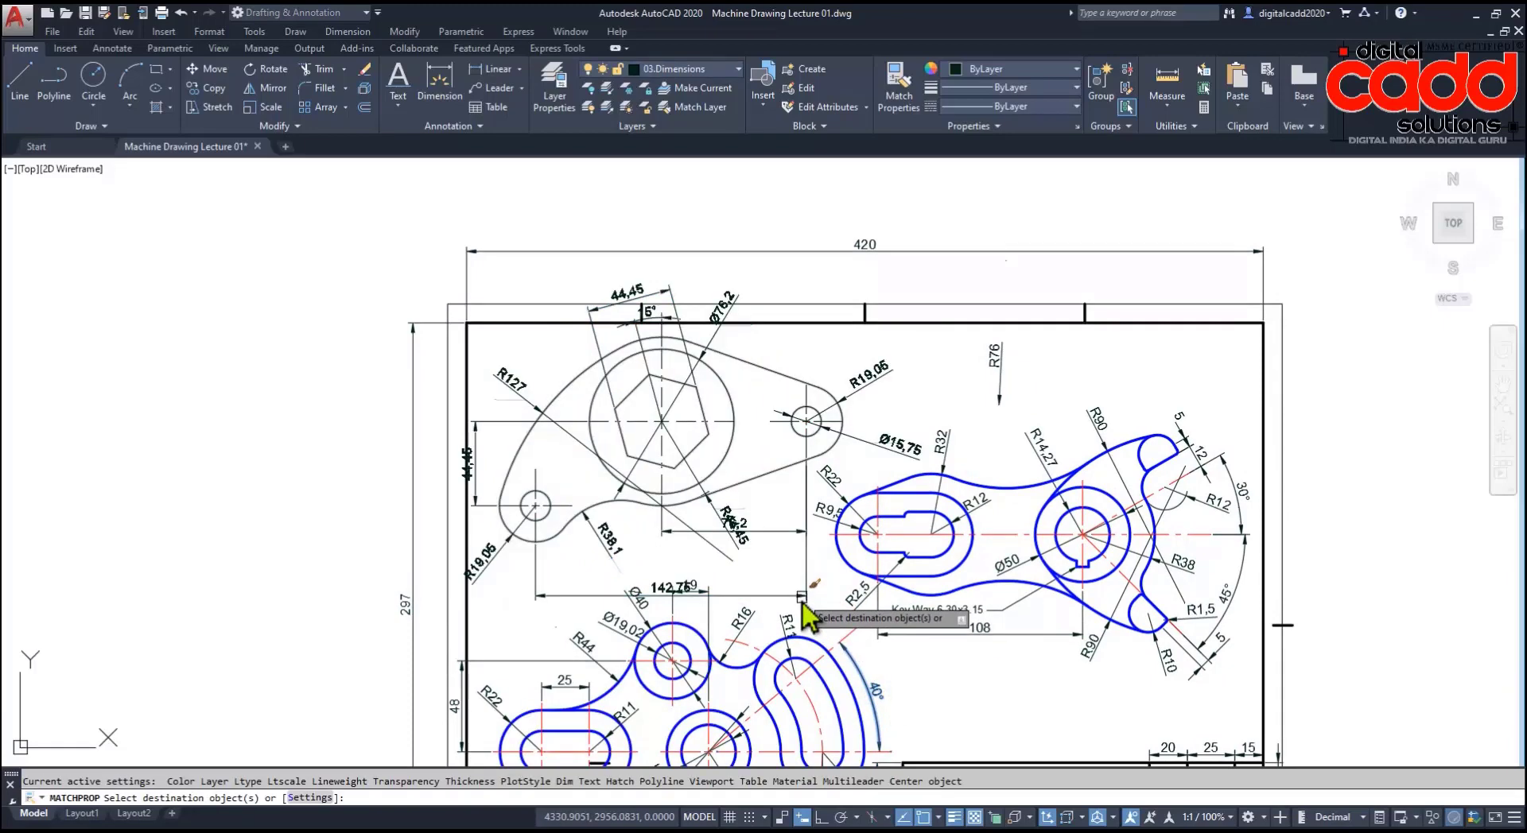
{"action": "left_click", "coordinate": [802, 601]}
{"action": "key", "text": "Return"}
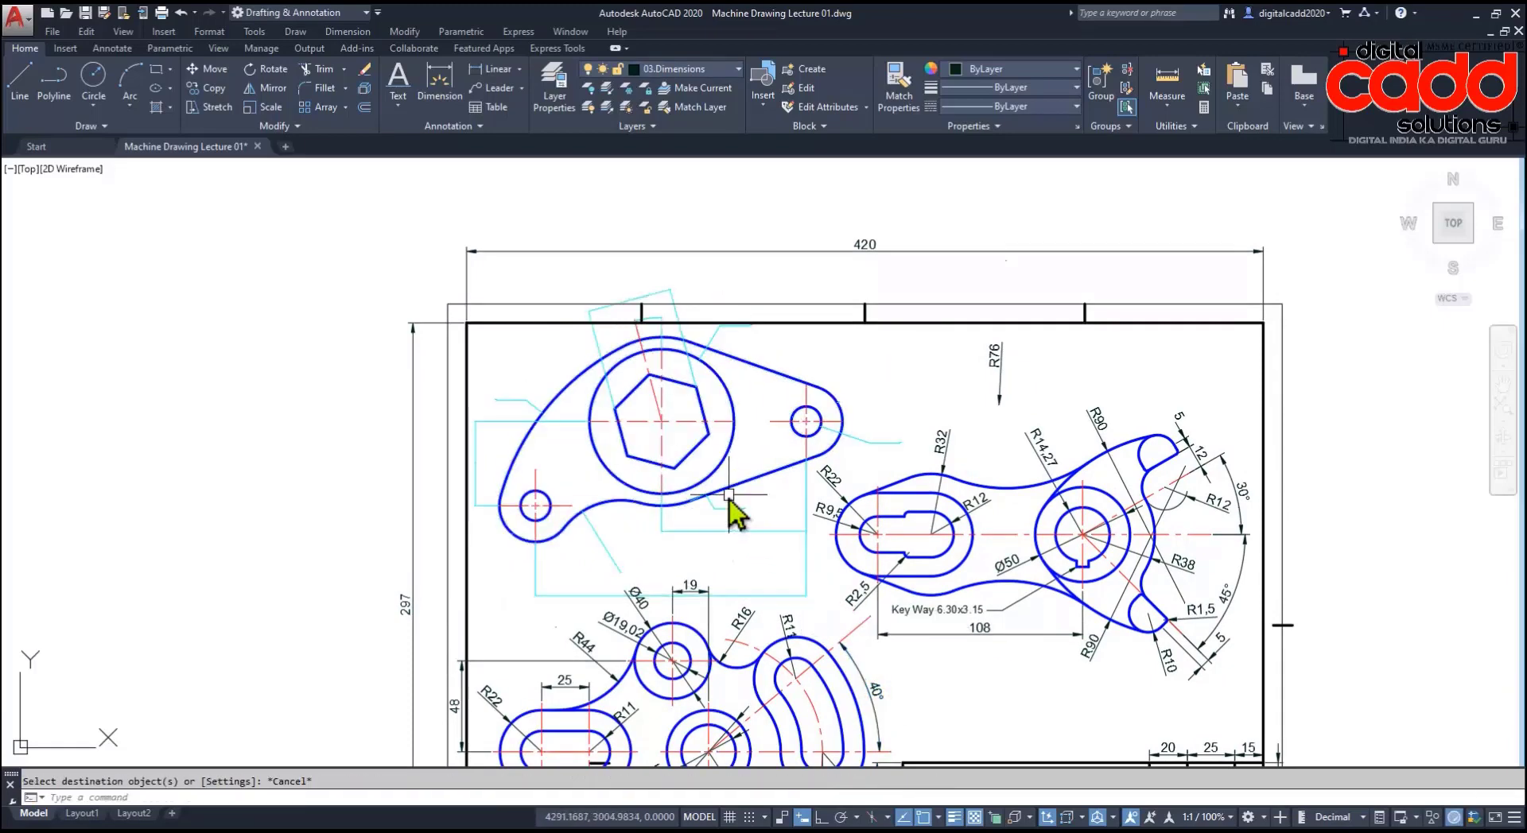
Step: Explode the cam block, then cancel a second property match and undo it
{"action": "left_click", "coordinate": [728, 509]}
{"action": "left_click", "coordinate": [364, 87]}
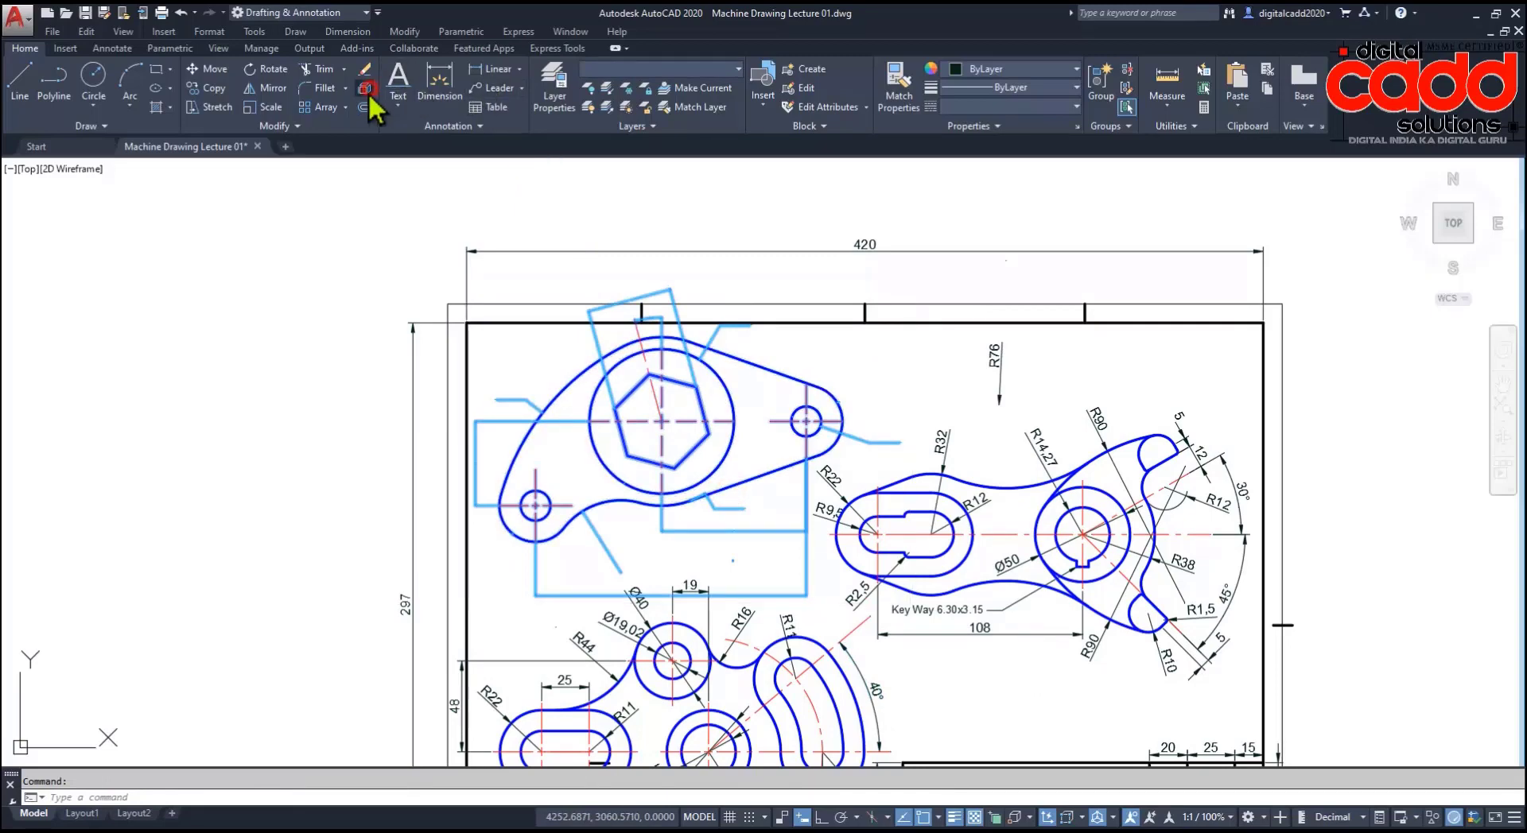
{"action": "type", "text": "ma"}
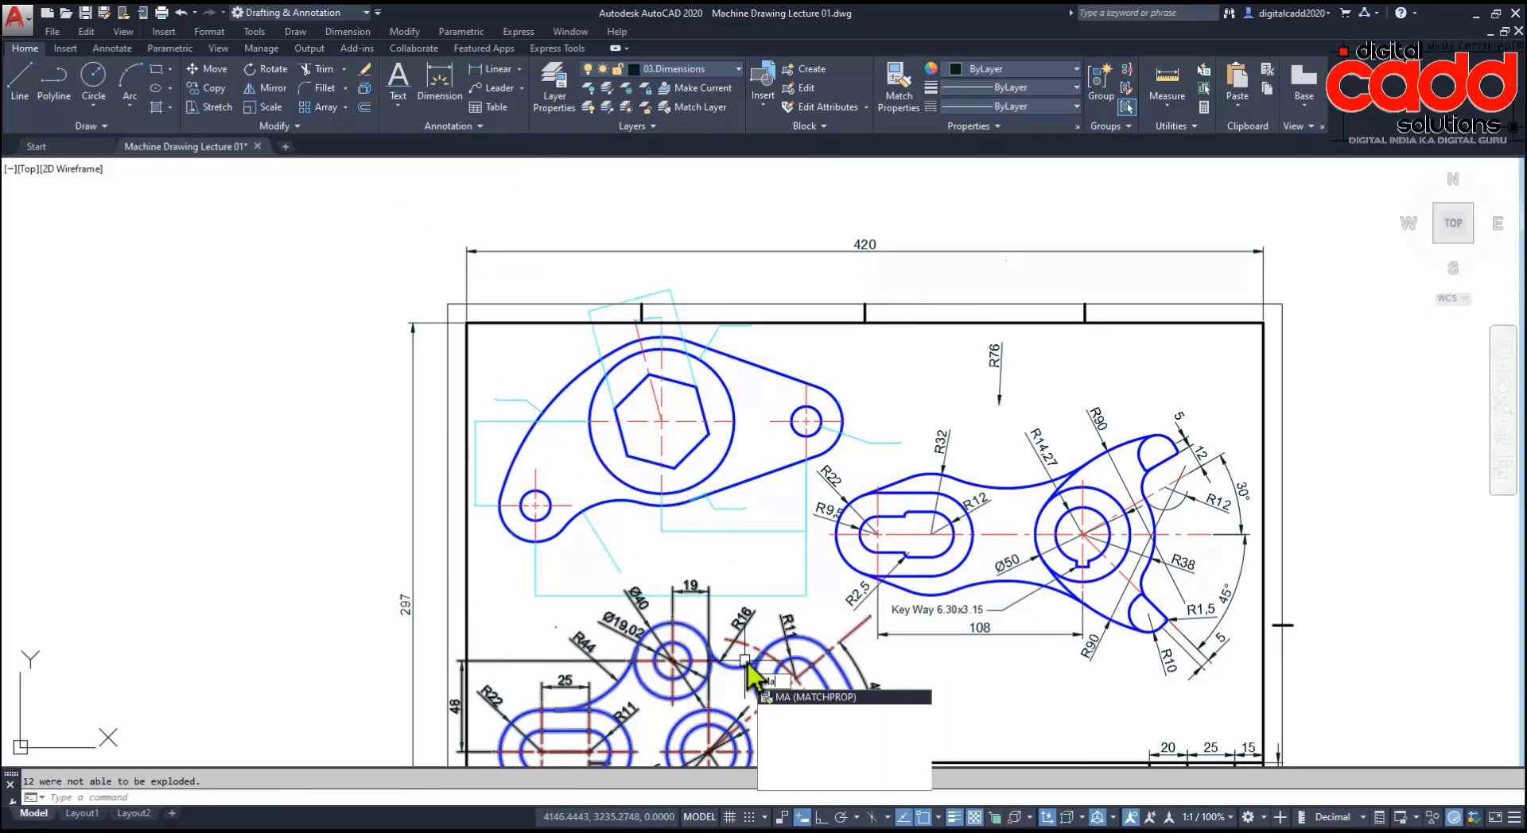
{"action": "key", "text": "Return"}
{"action": "left_click", "coordinate": [849, 661]}
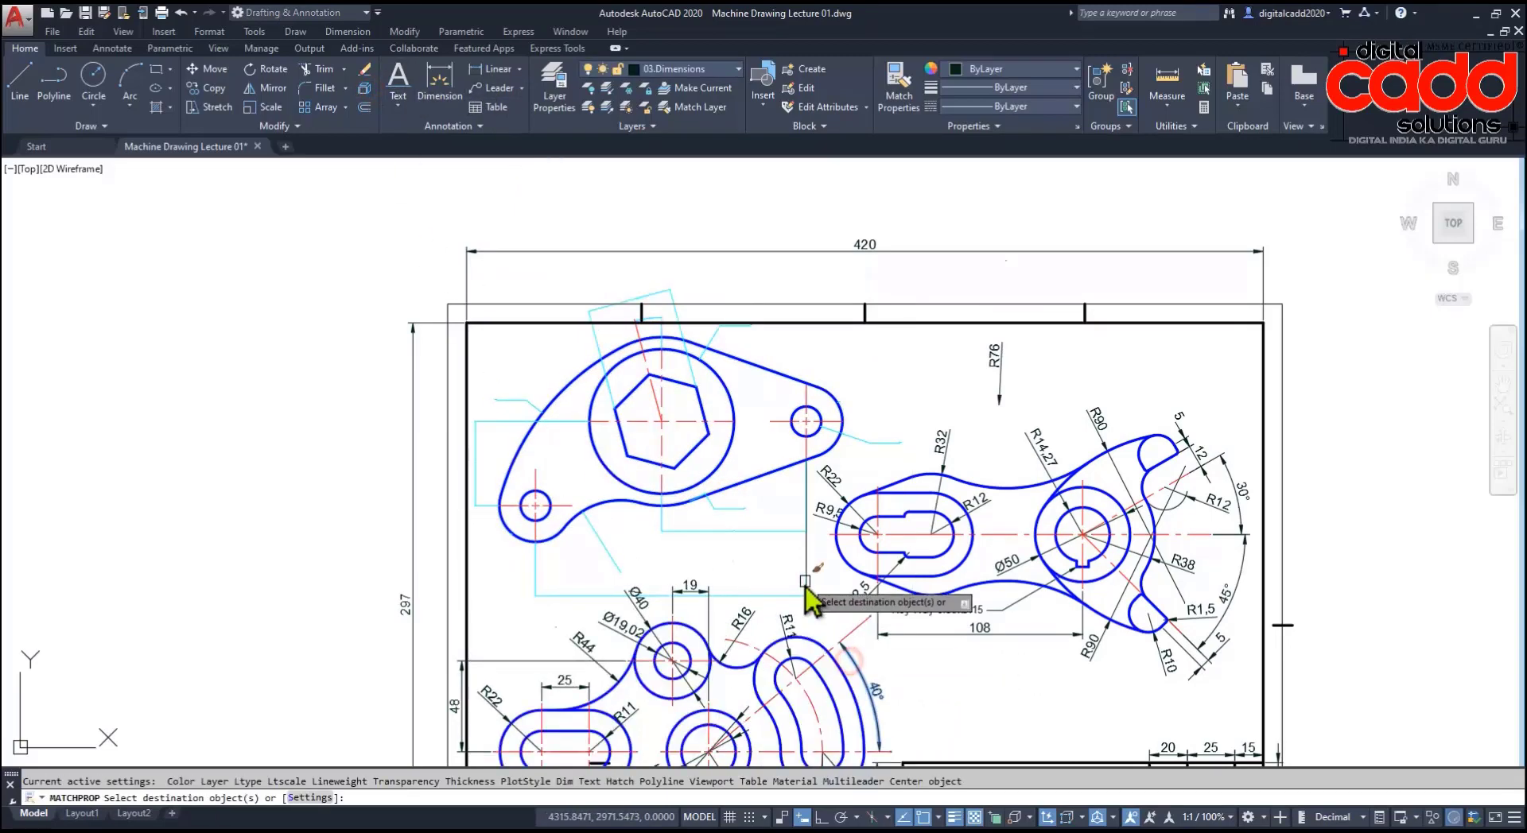
{"action": "key", "text": "Escape"}
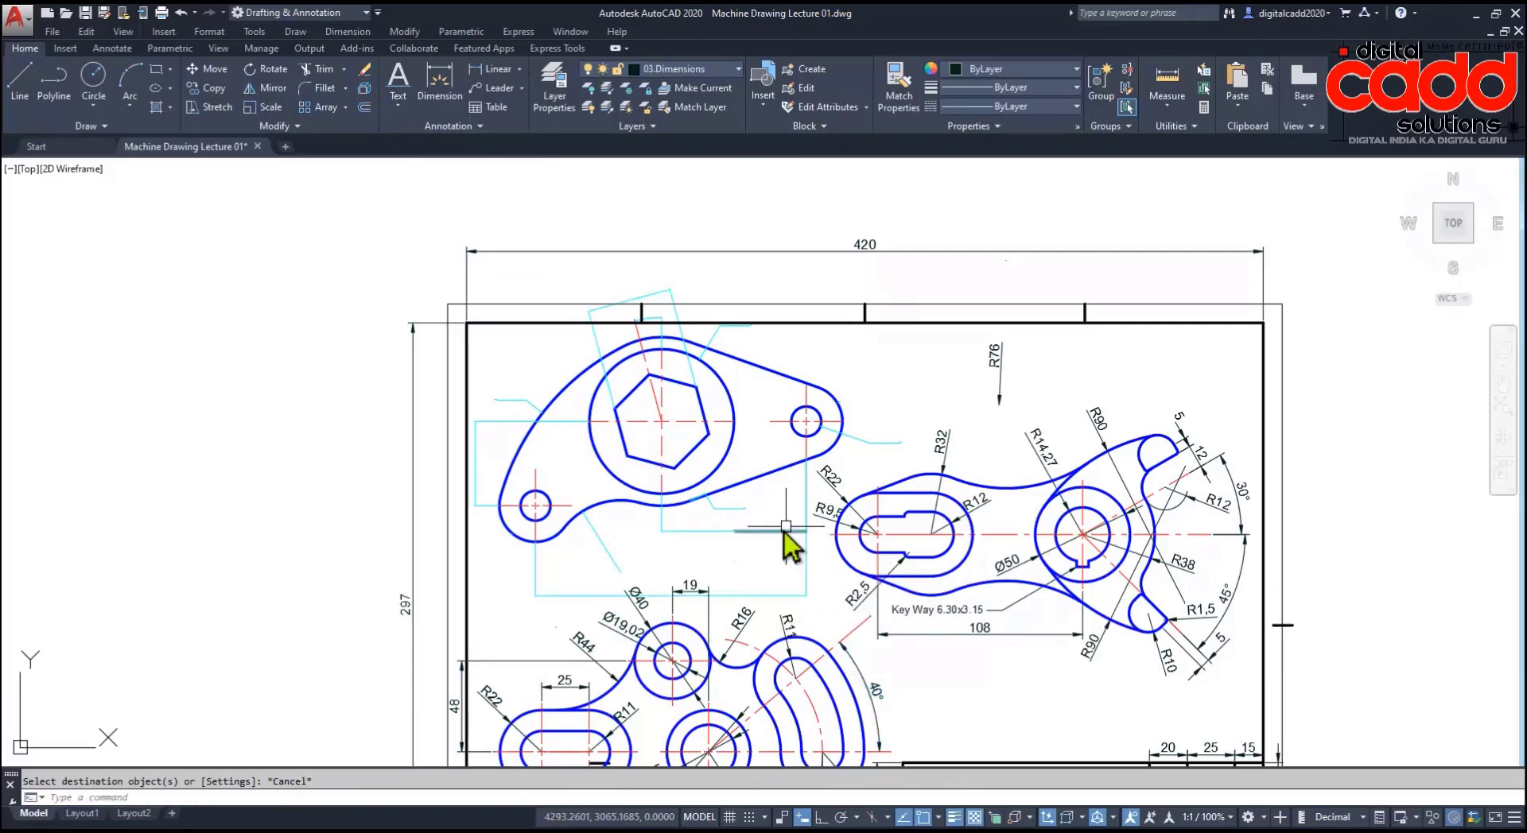
{"action": "key", "text": "ctrl+z"}
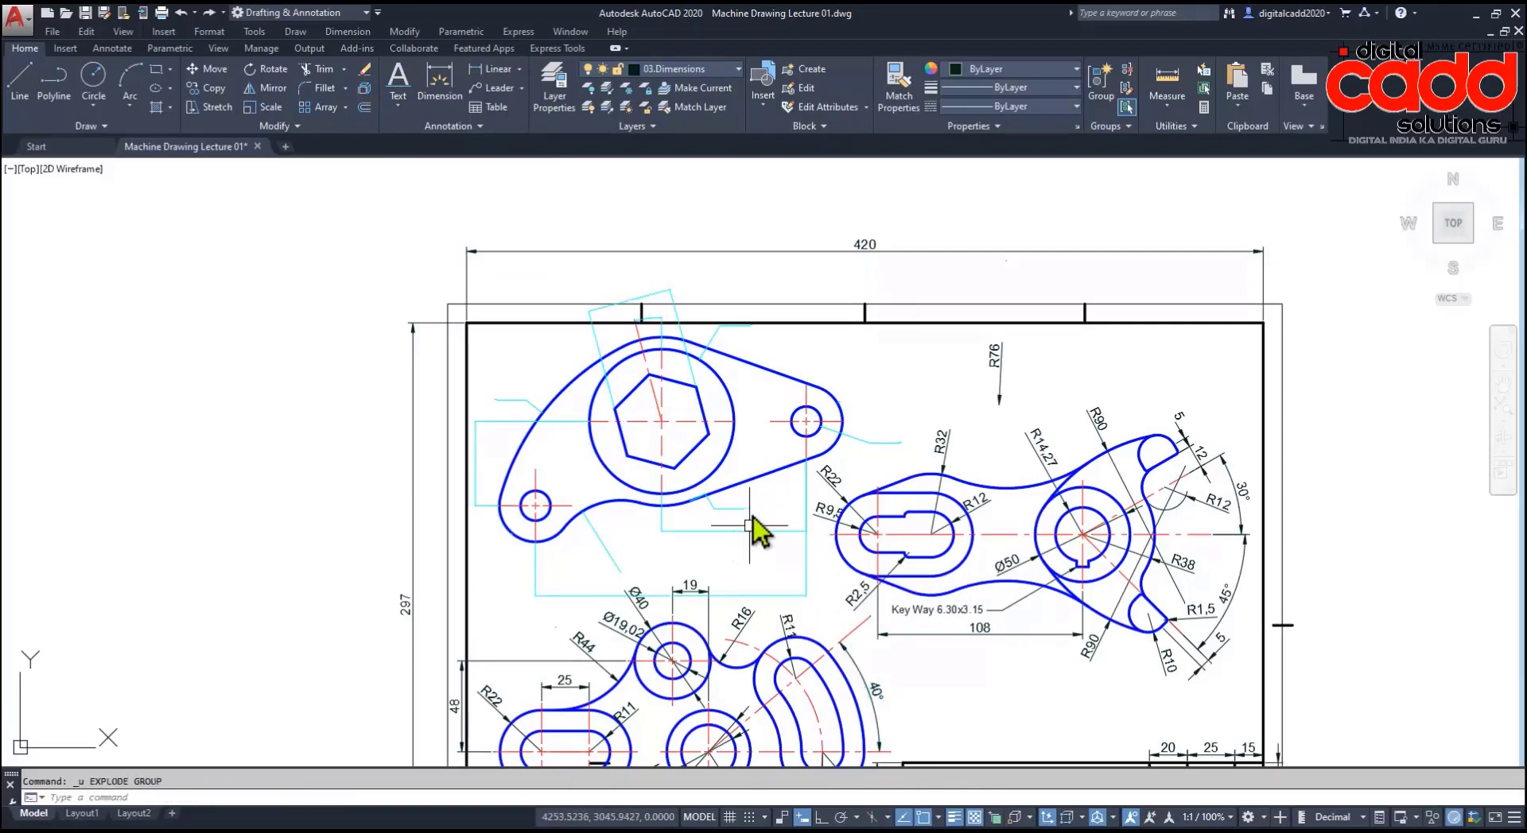
Step: Undo the pan, erase the cam part at upper left, then restore it
{"action": "key", "text": "ctrl+z"}
{"action": "middle_click_drag", "start_coordinate": [823, 591], "coordinate": [685, 494]}
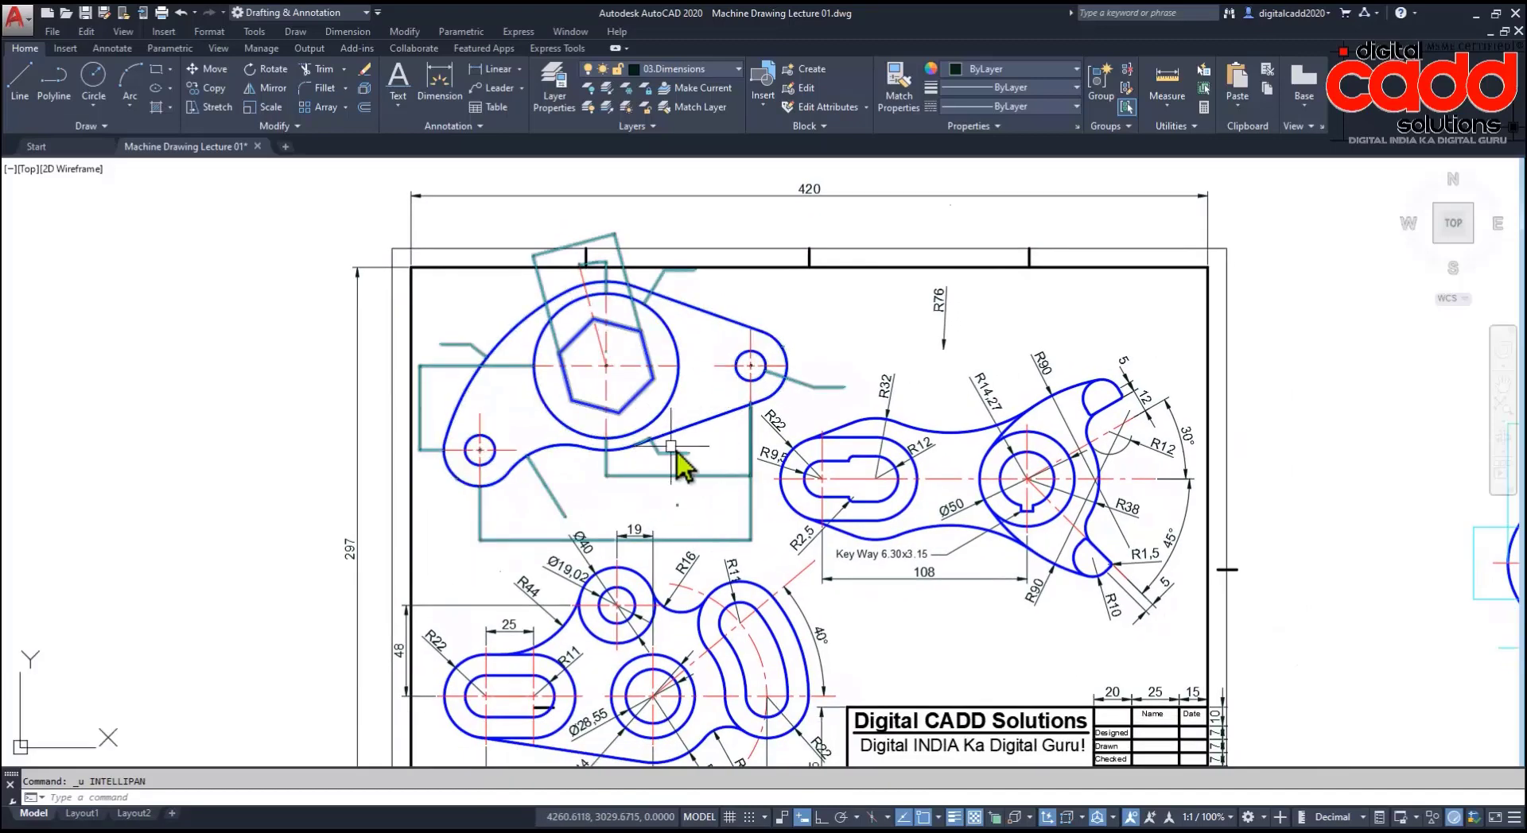
{"action": "left_click", "coordinate": [673, 447]}
{"action": "key", "text": "Delete"}
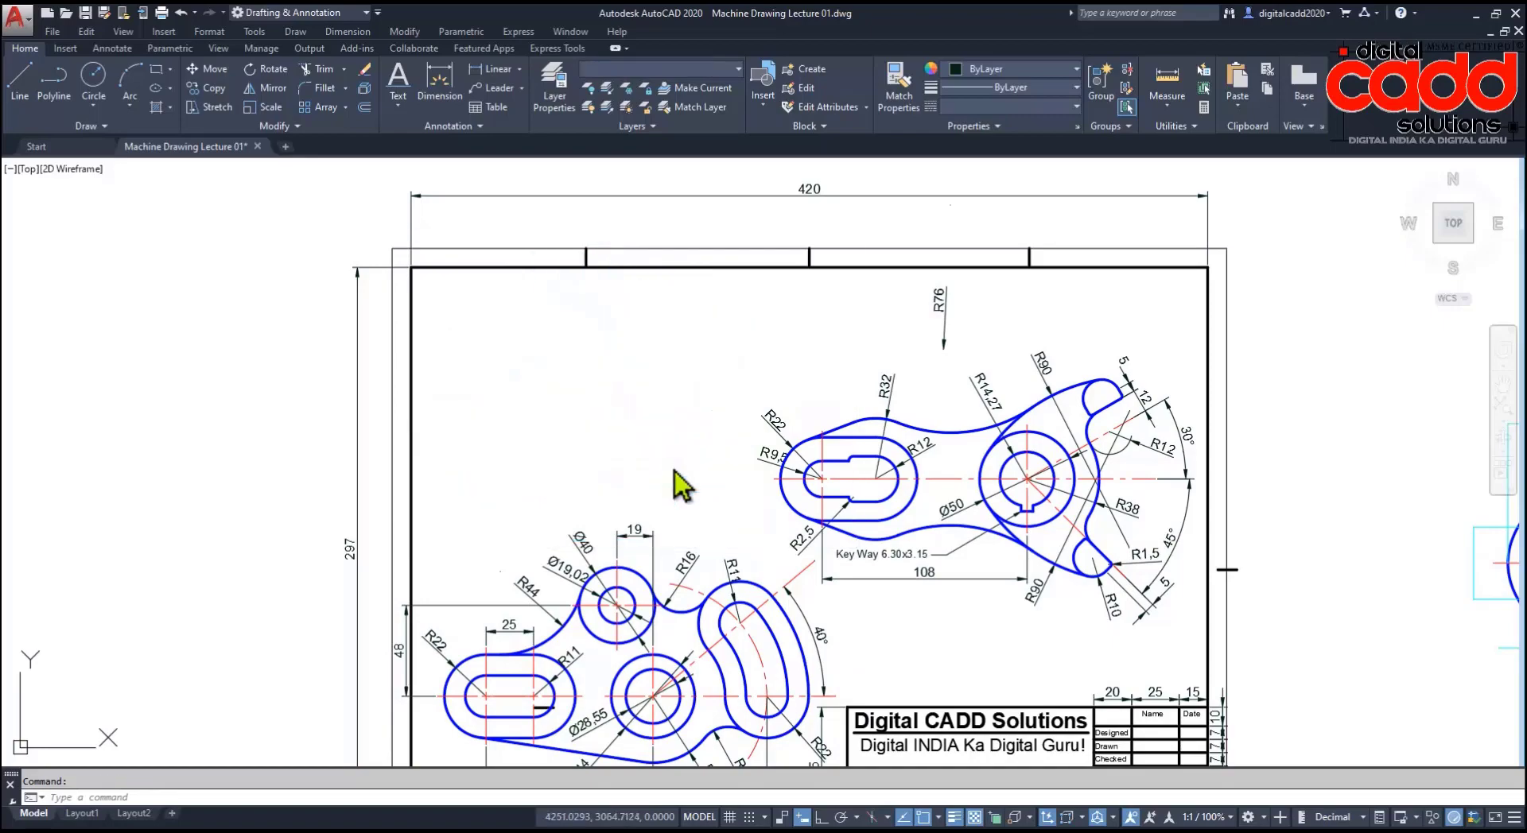
{"action": "scroll", "coordinate": [675, 472], "scroll_direction": "down", "scroll_amount": 3}
{"action": "scroll", "coordinate": [709, 469], "scroll_direction": "down", "scroll_amount": 2}
{"action": "key", "text": "ctrl+z"}
{"action": "key", "text": "ctrl+z"}
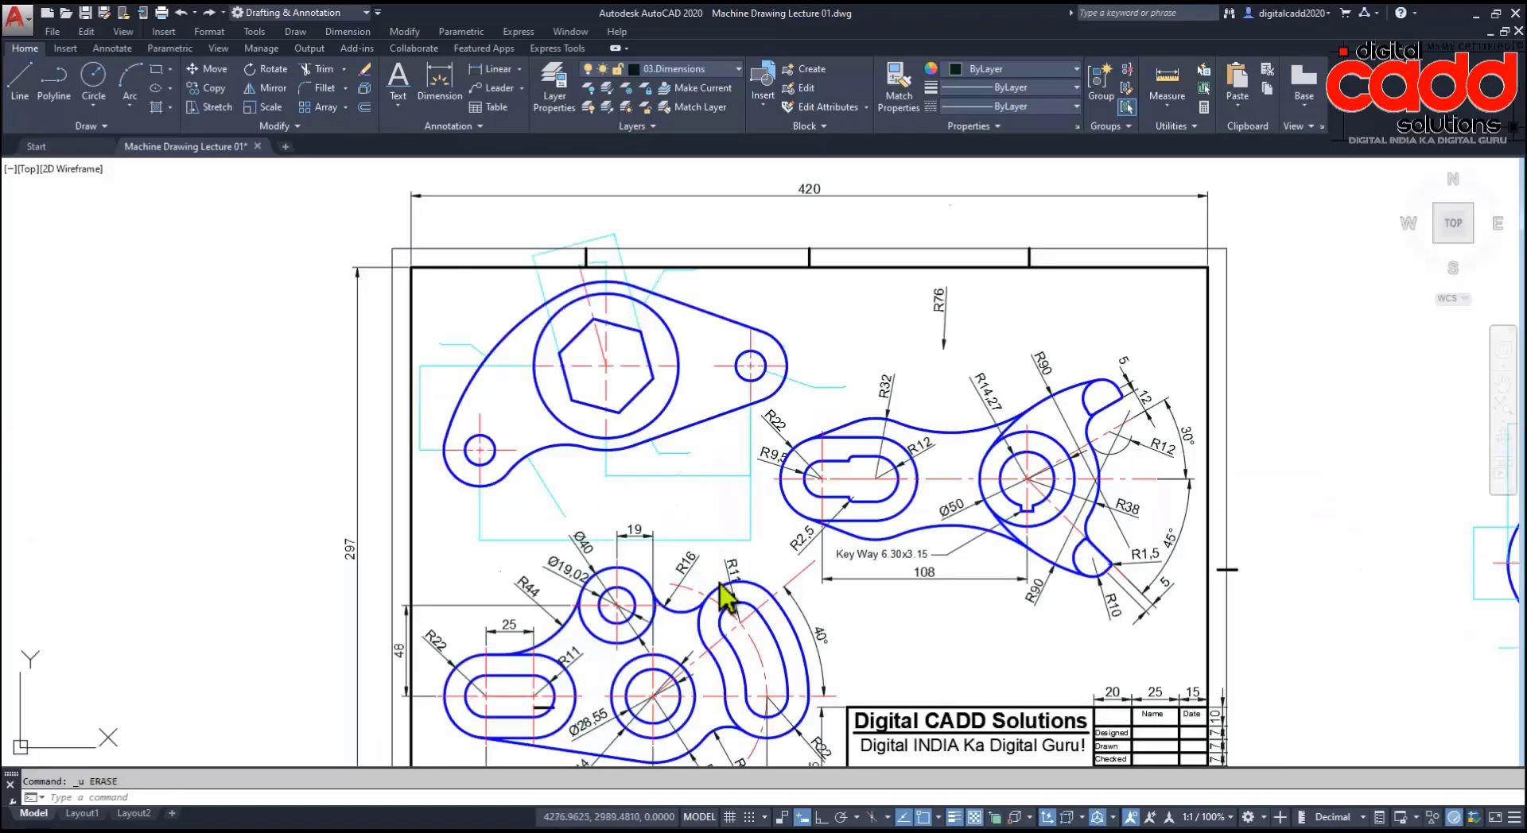
Step: Undo the cam's move onto the sheet and zoom out
{"action": "middle_click_drag", "start_coordinate": [725, 598], "coordinate": [723, 660]}
{"action": "scroll", "coordinate": [716, 613], "scroll_direction": "down", "scroll_amount": 1}
{"action": "scroll", "coordinate": [716, 631], "scroll_direction": "up", "scroll_amount": 1}
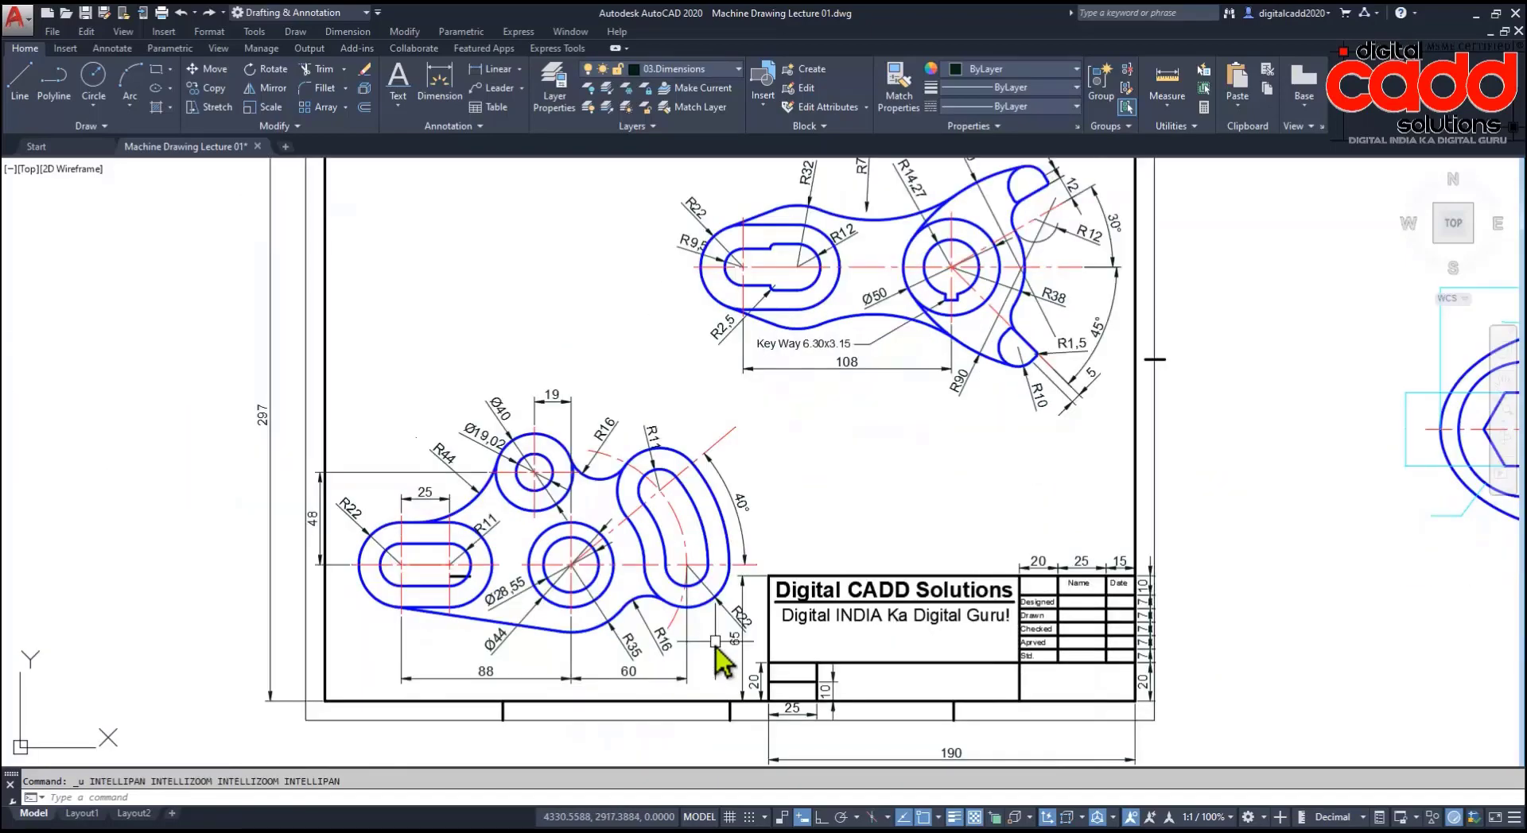
{"action": "key", "text": "ctrl+z"}
{"action": "scroll", "coordinate": [719, 595], "scroll_direction": "down", "scroll_amount": 1}
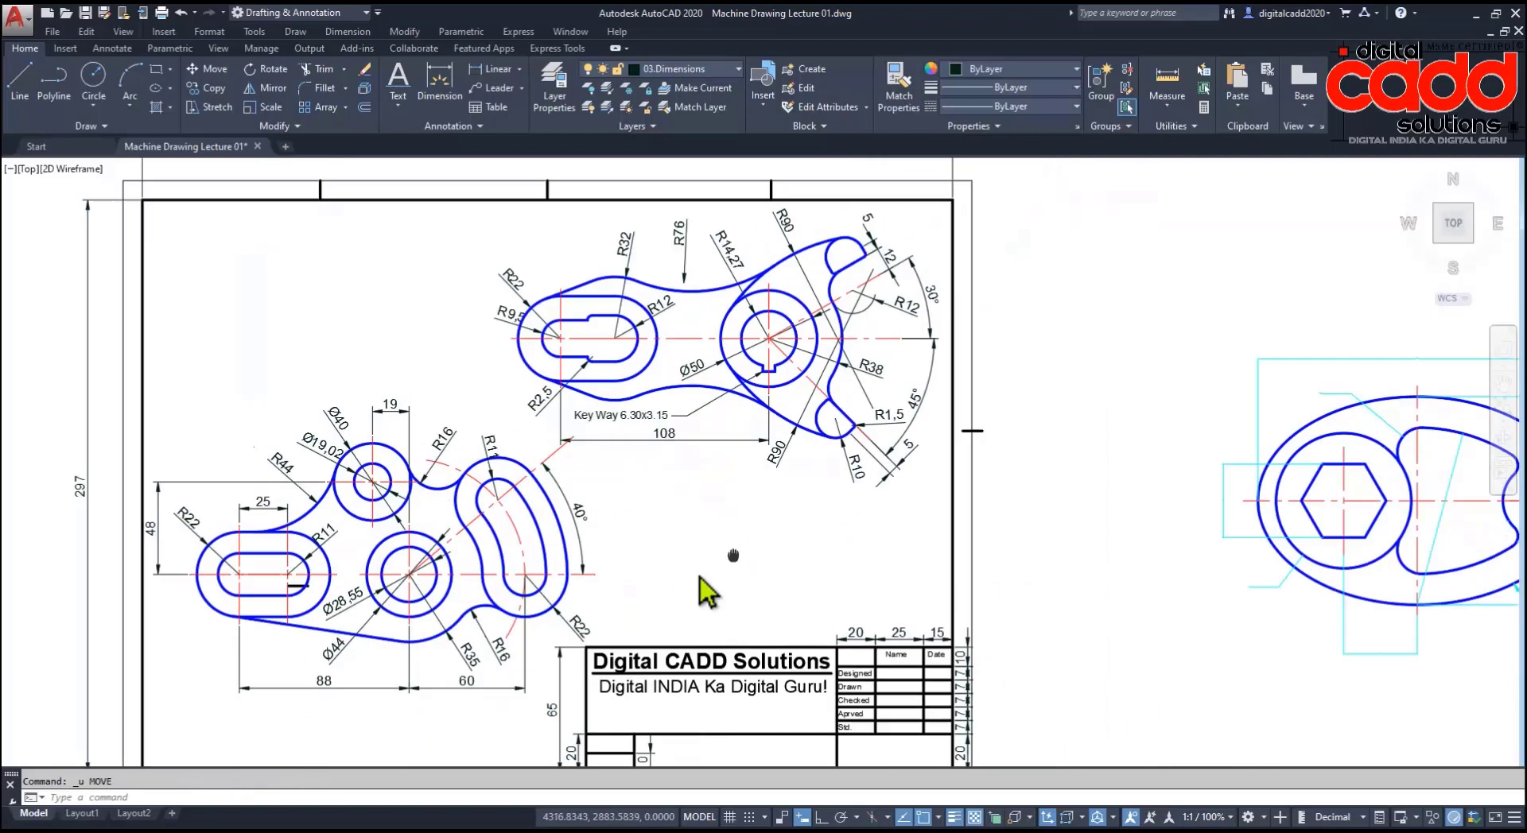
{"action": "scroll", "coordinate": [700, 579], "scroll_direction": "down", "scroll_amount": 2}
{"action": "scroll", "coordinate": [676, 513], "scroll_direction": "down", "scroll_amount": 3}
Step: Erase both lecture 17 cam drawings right of the sheet and recentre the A3 sheet
{"action": "left_click", "coordinate": [1317, 382]}
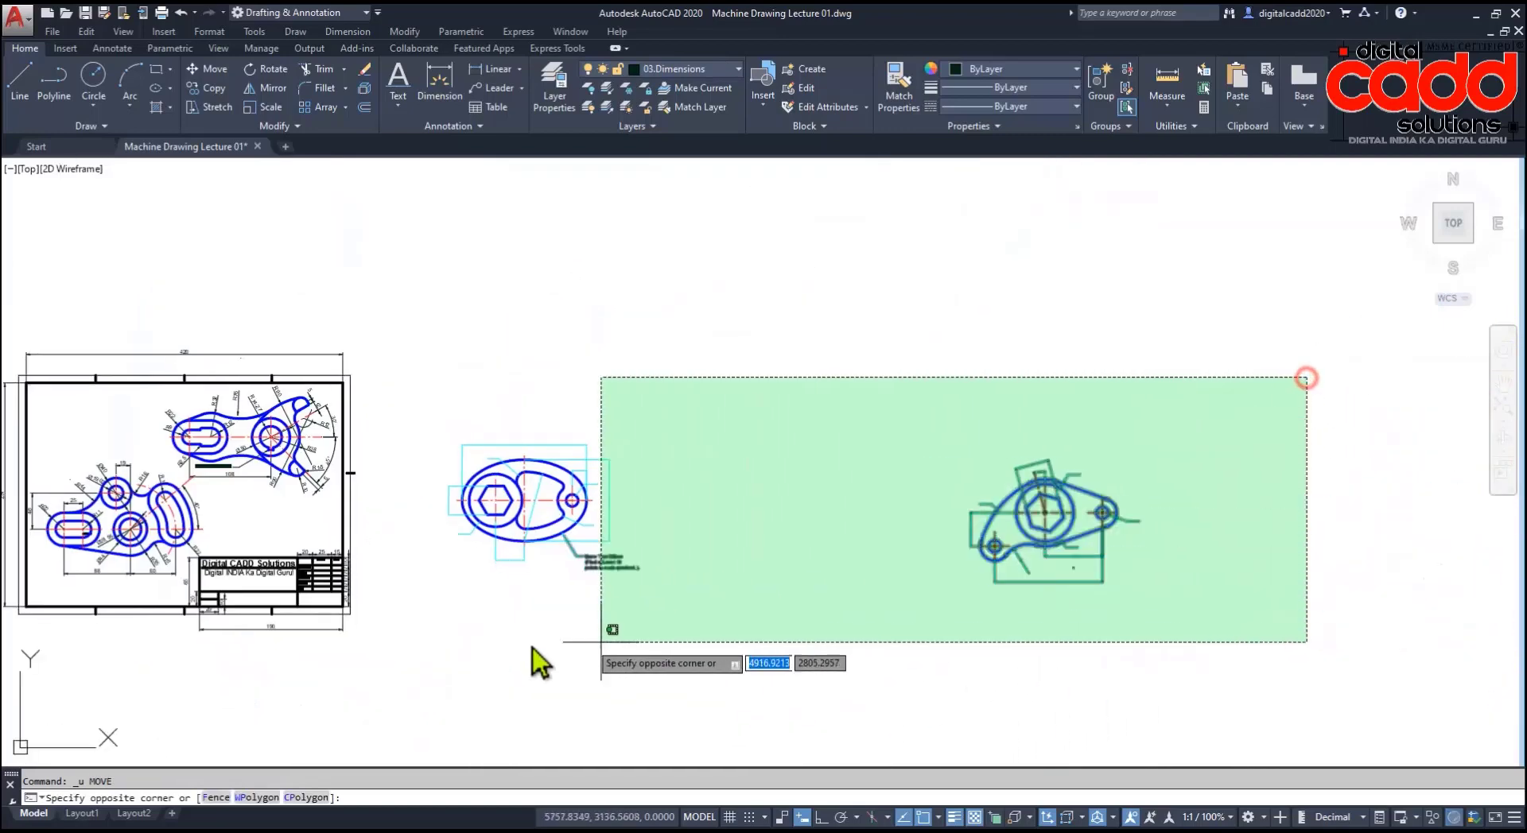
{"action": "left_click", "coordinate": [430, 649]}
{"action": "key", "text": "Delete"}
{"action": "middle_click_drag", "start_coordinate": [393, 661], "coordinate": [777, 562]}
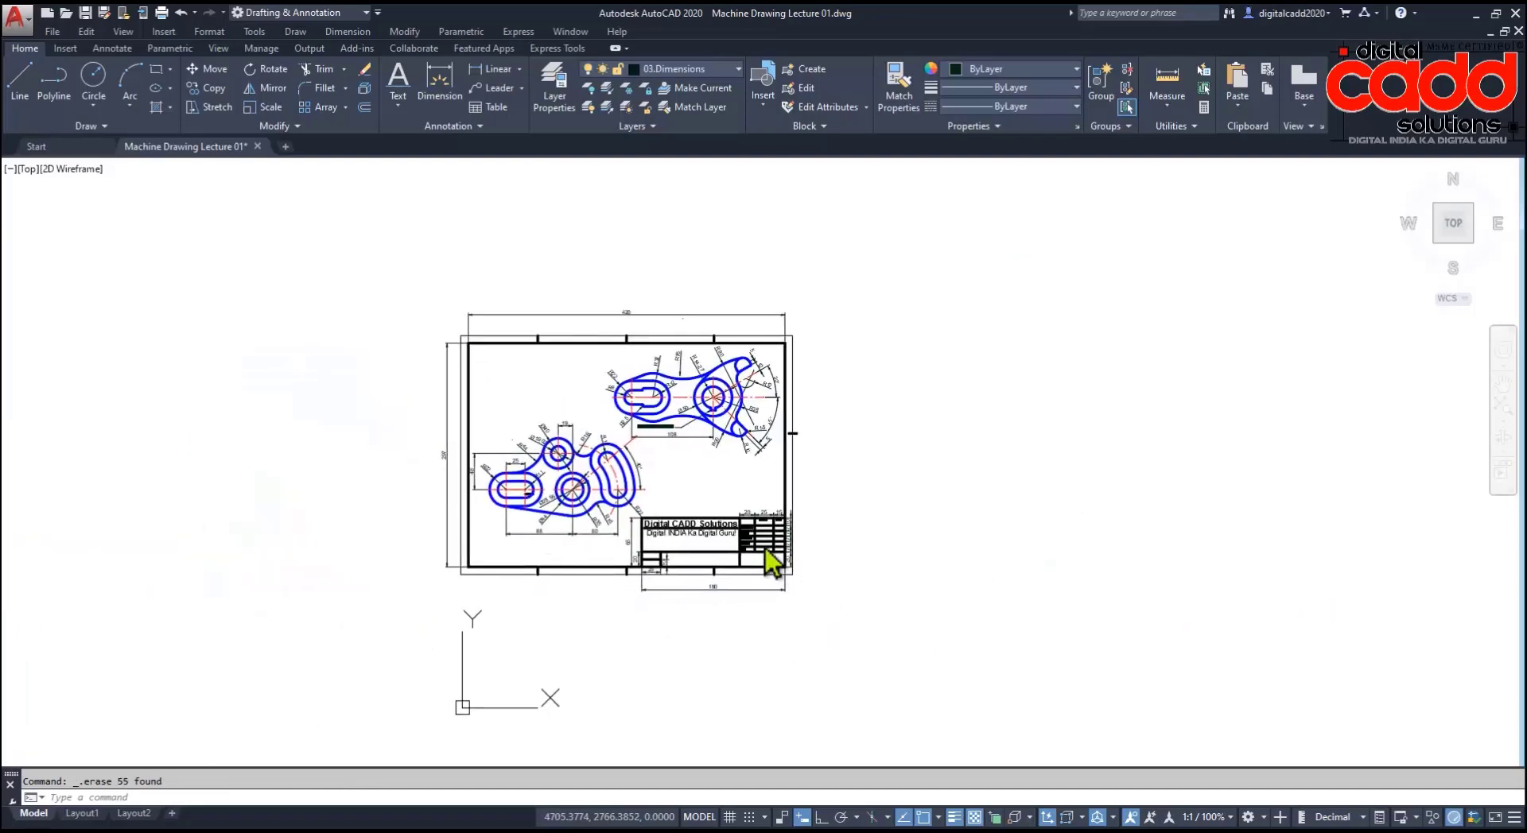
{"action": "scroll", "coordinate": [699, 478], "scroll_direction": "up", "scroll_amount": 2}
{"action": "middle_click_drag", "start_coordinate": [699, 478], "coordinate": [828, 518]}
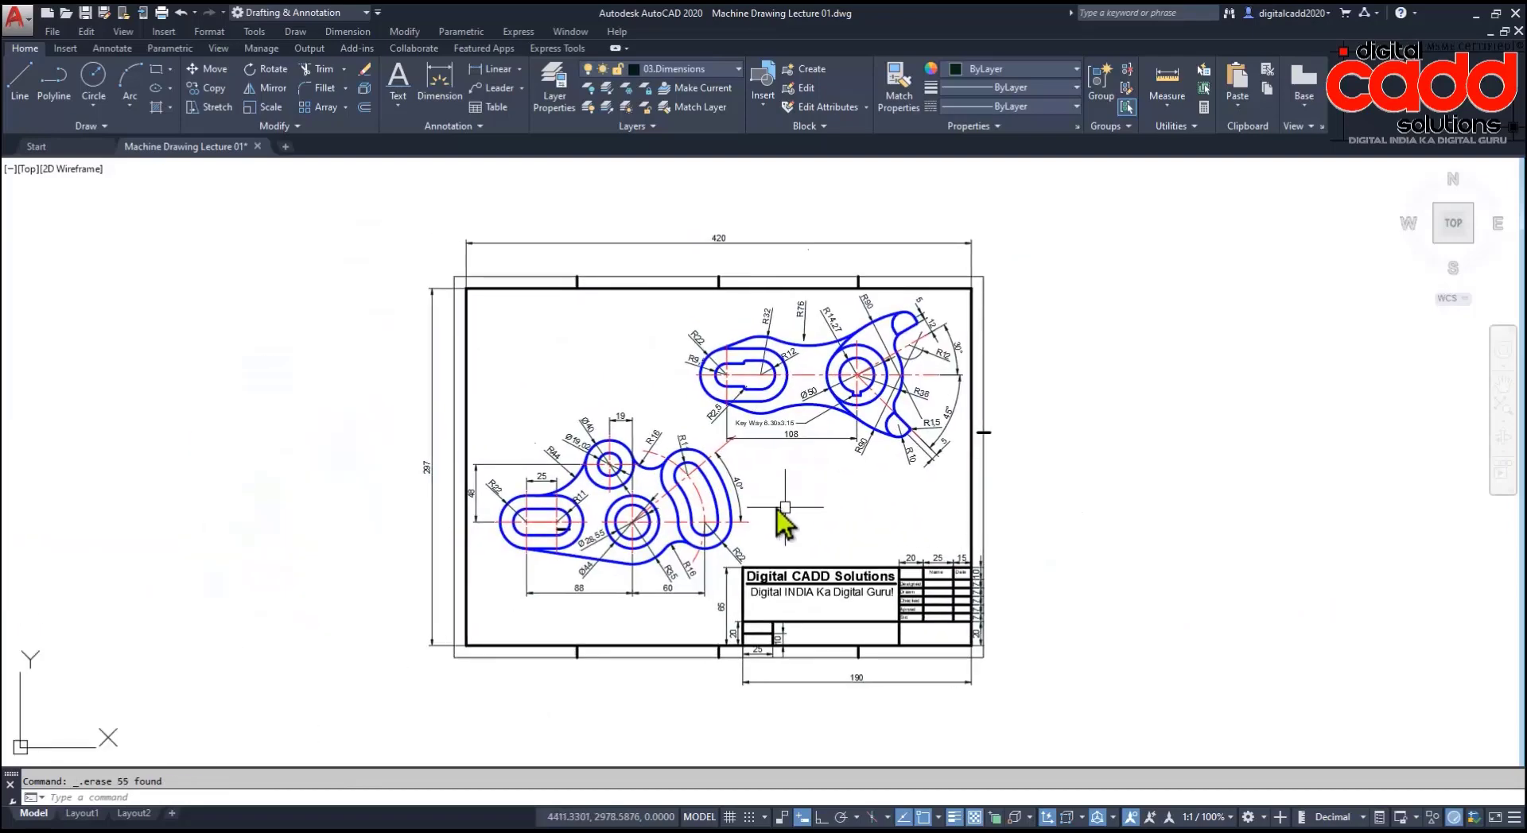
{"action": "scroll", "coordinate": [785, 506], "scroll_direction": "up", "scroll_amount": 2}
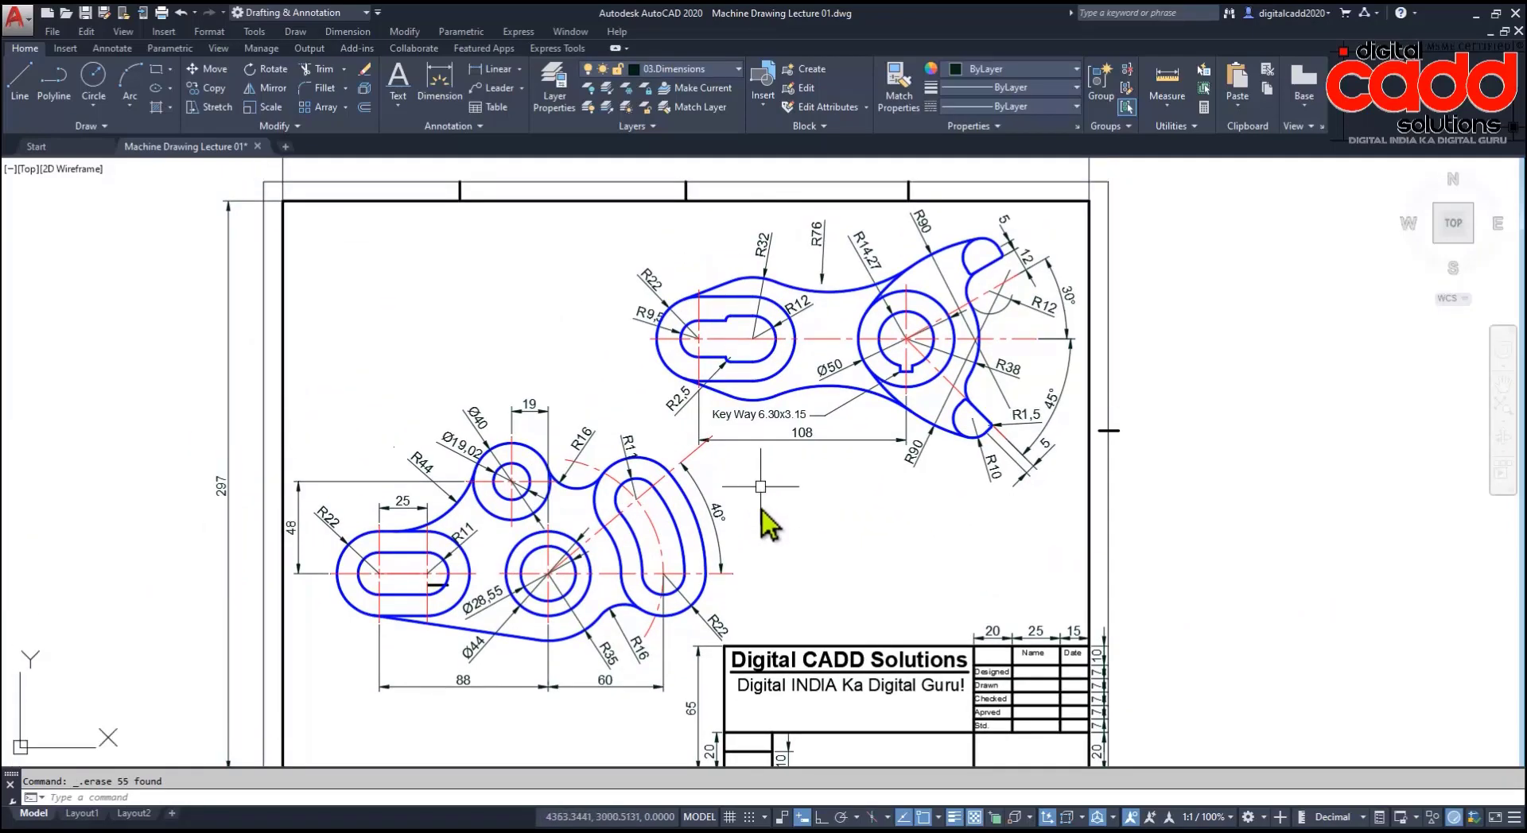
{"action": "scroll", "coordinate": [763, 477], "scroll_direction": "down", "scroll_amount": 2}
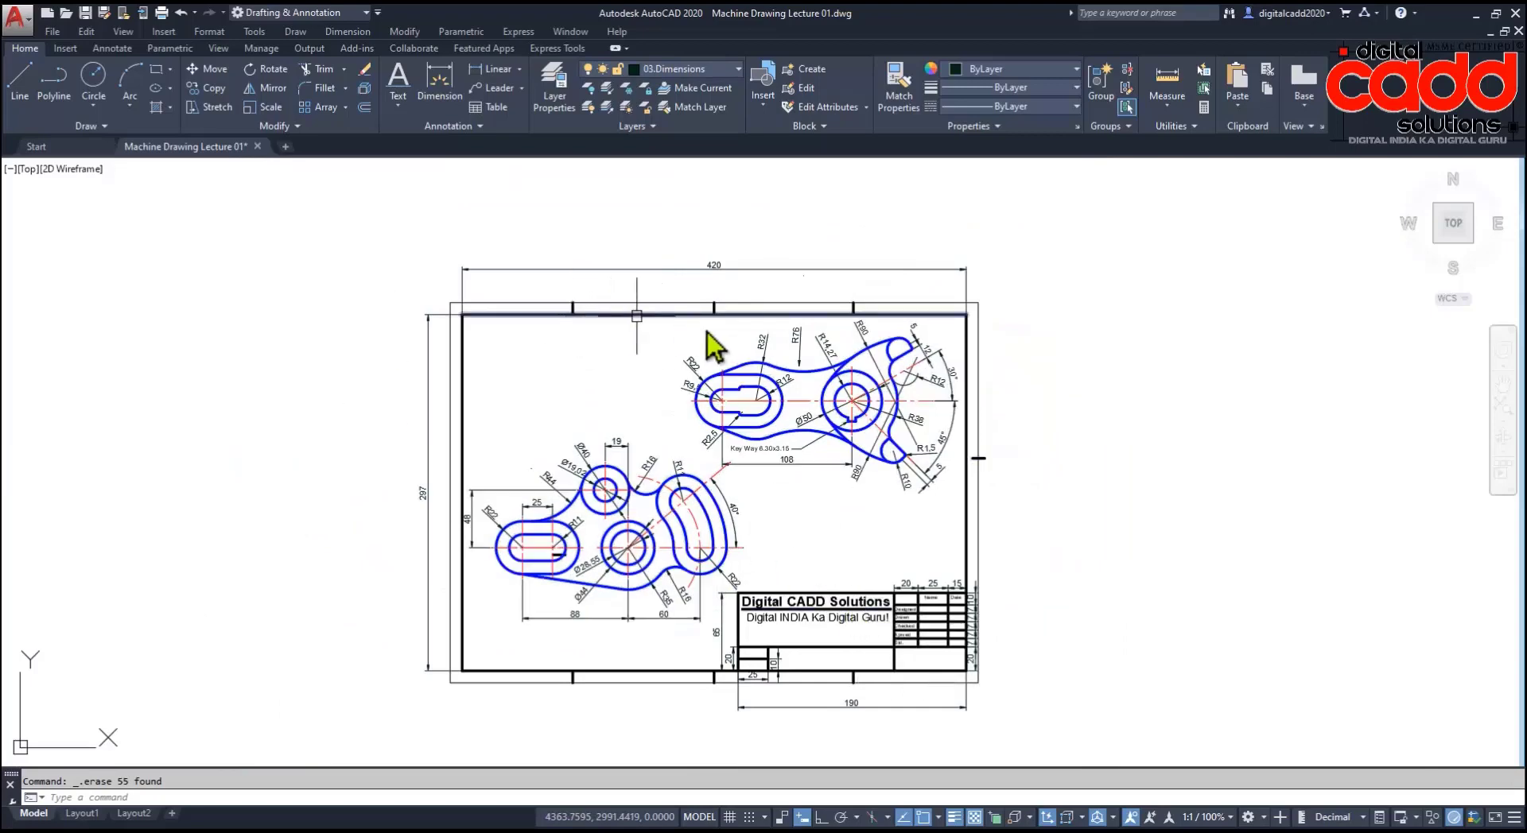
{"action": "left_click", "coordinate": [984, 462]}
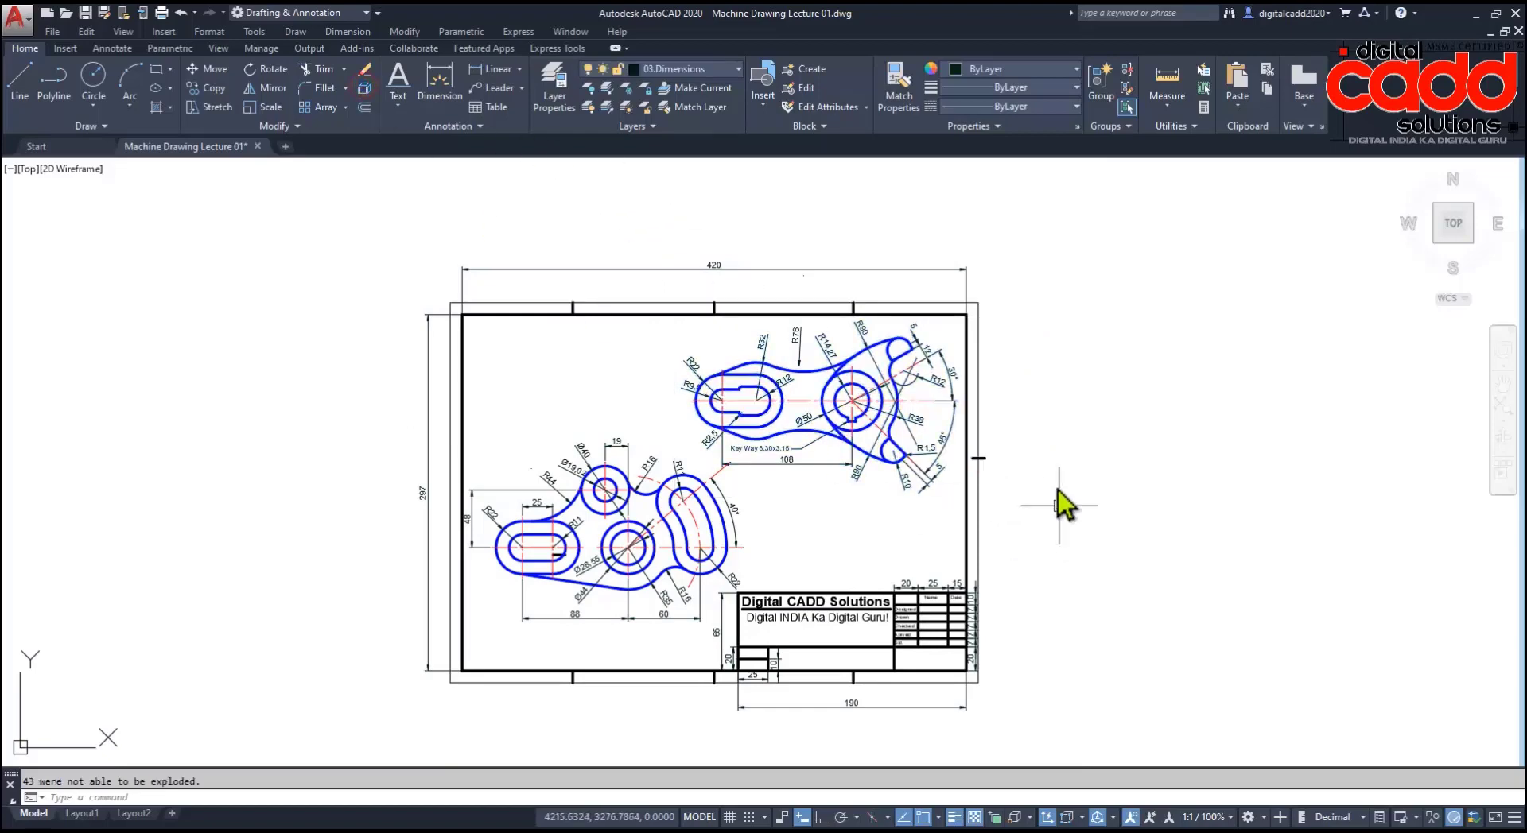
{"action": "scroll", "coordinate": [1049, 486], "scroll_direction": "up", "scroll_amount": 4}
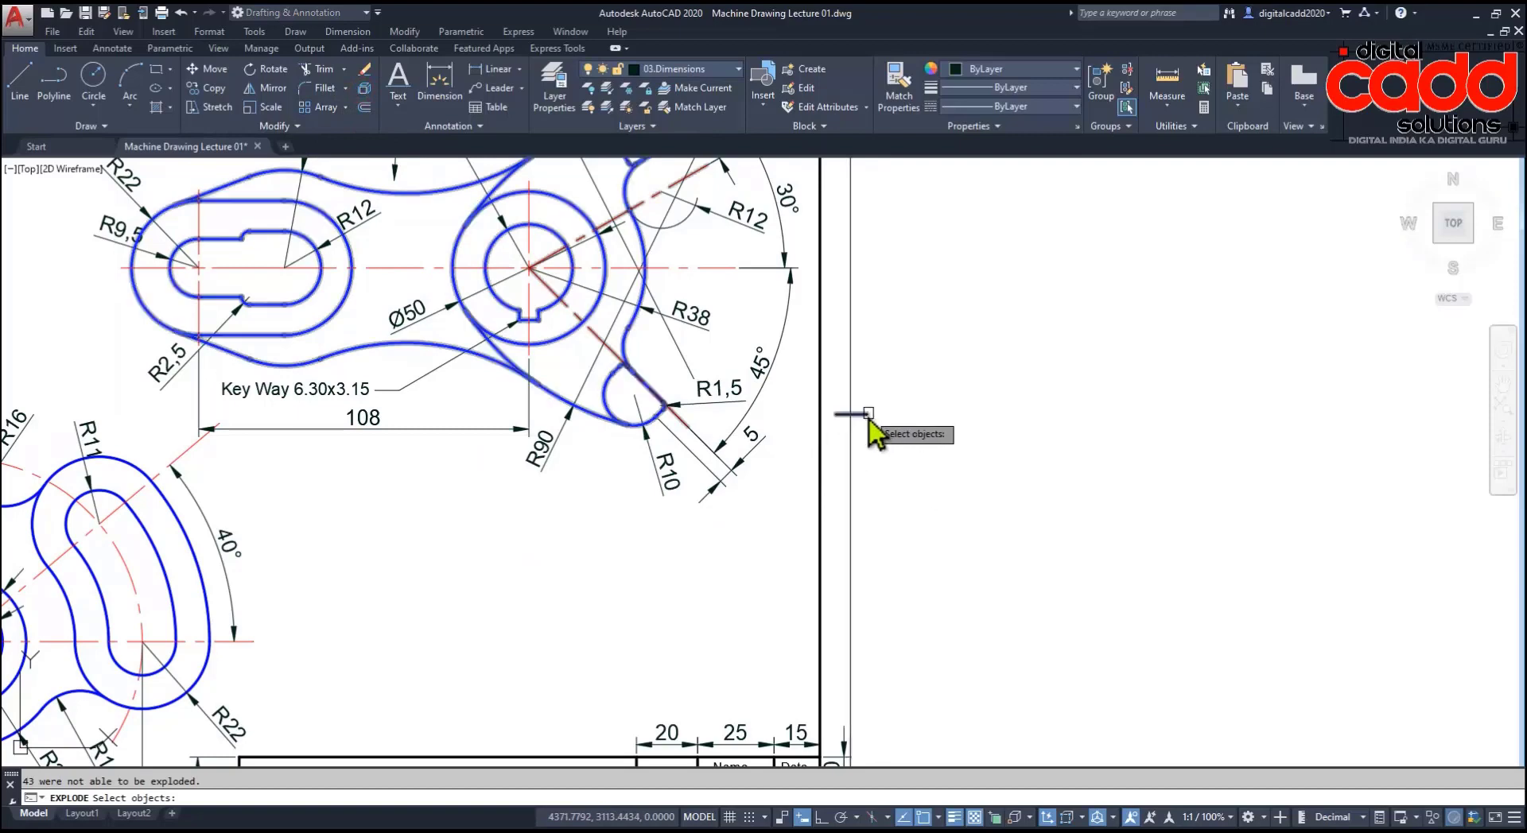
Step: Ungroup the upper dimensioned part
{"action": "left_click", "coordinate": [865, 422]}
{"action": "left_click", "coordinate": [886, 435]}
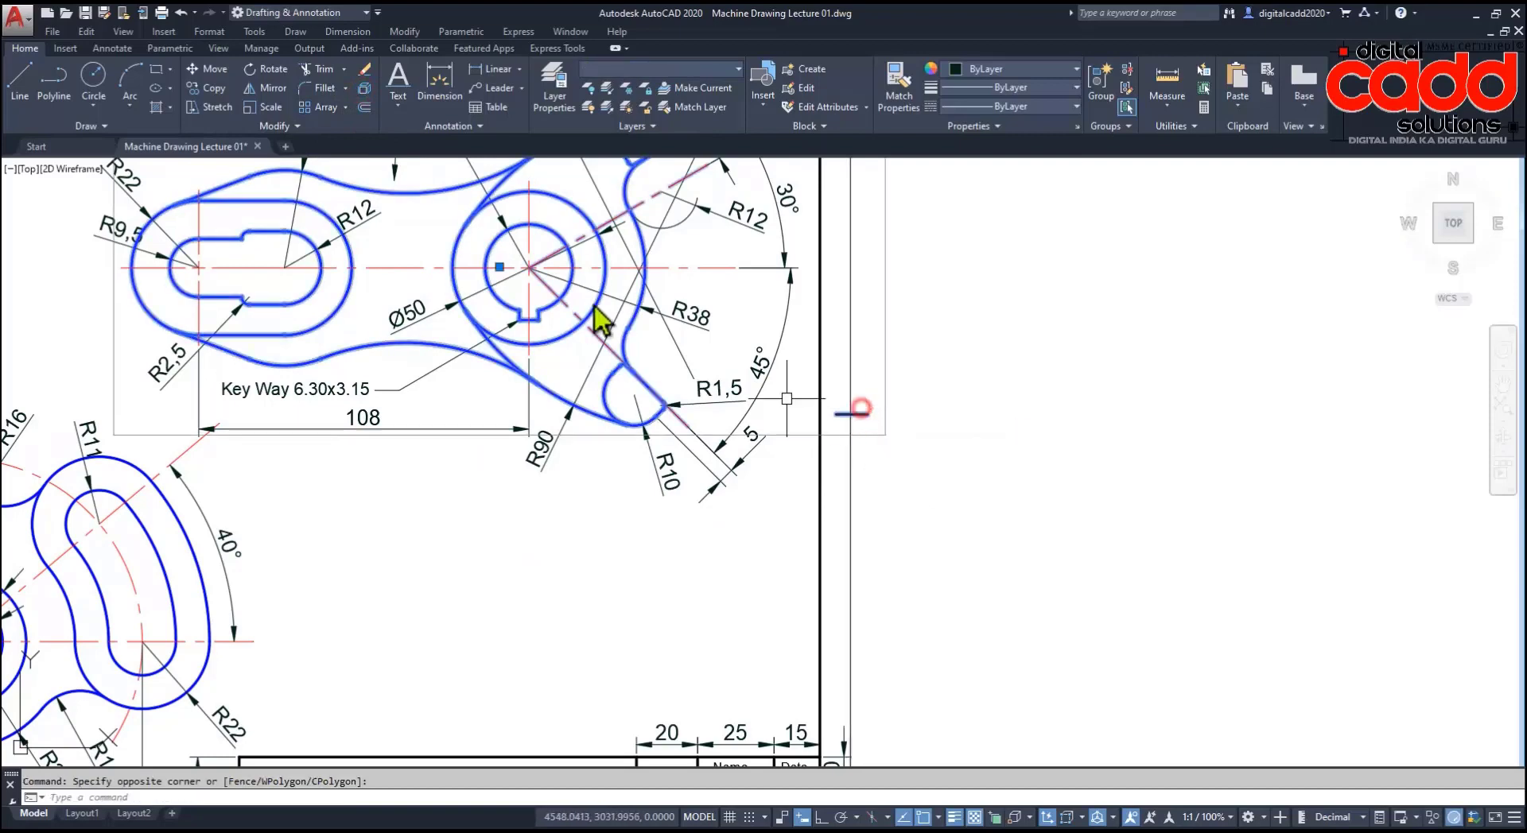
{"action": "left_click", "coordinate": [913, 442]}
{"action": "key", "text": "Escape"}
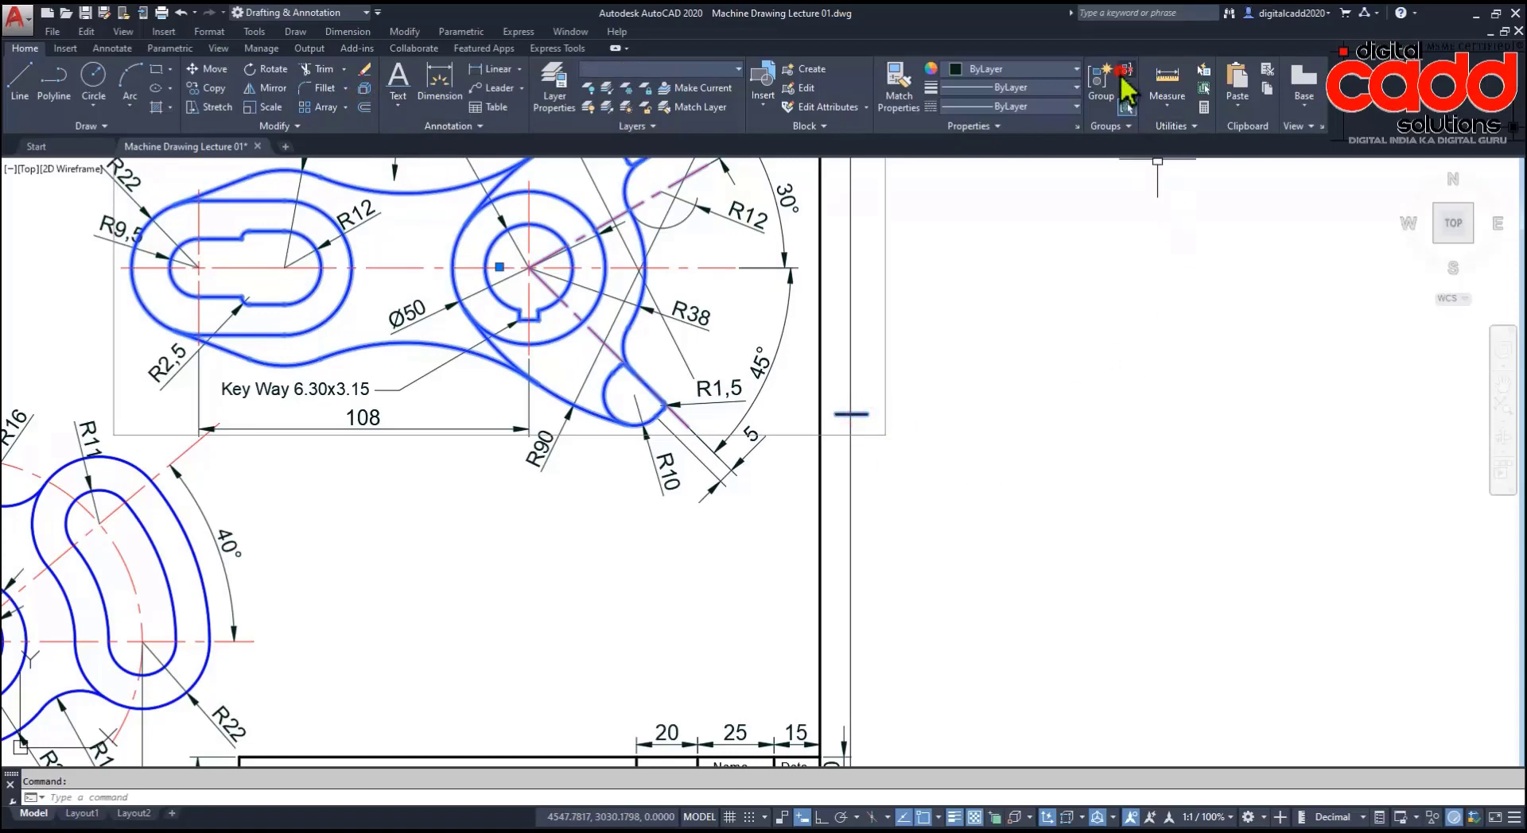
{"action": "left_click", "coordinate": [1123, 74]}
Step: Move the short line at the sheet's right border to a new position
{"action": "left_click", "coordinate": [868, 416]}
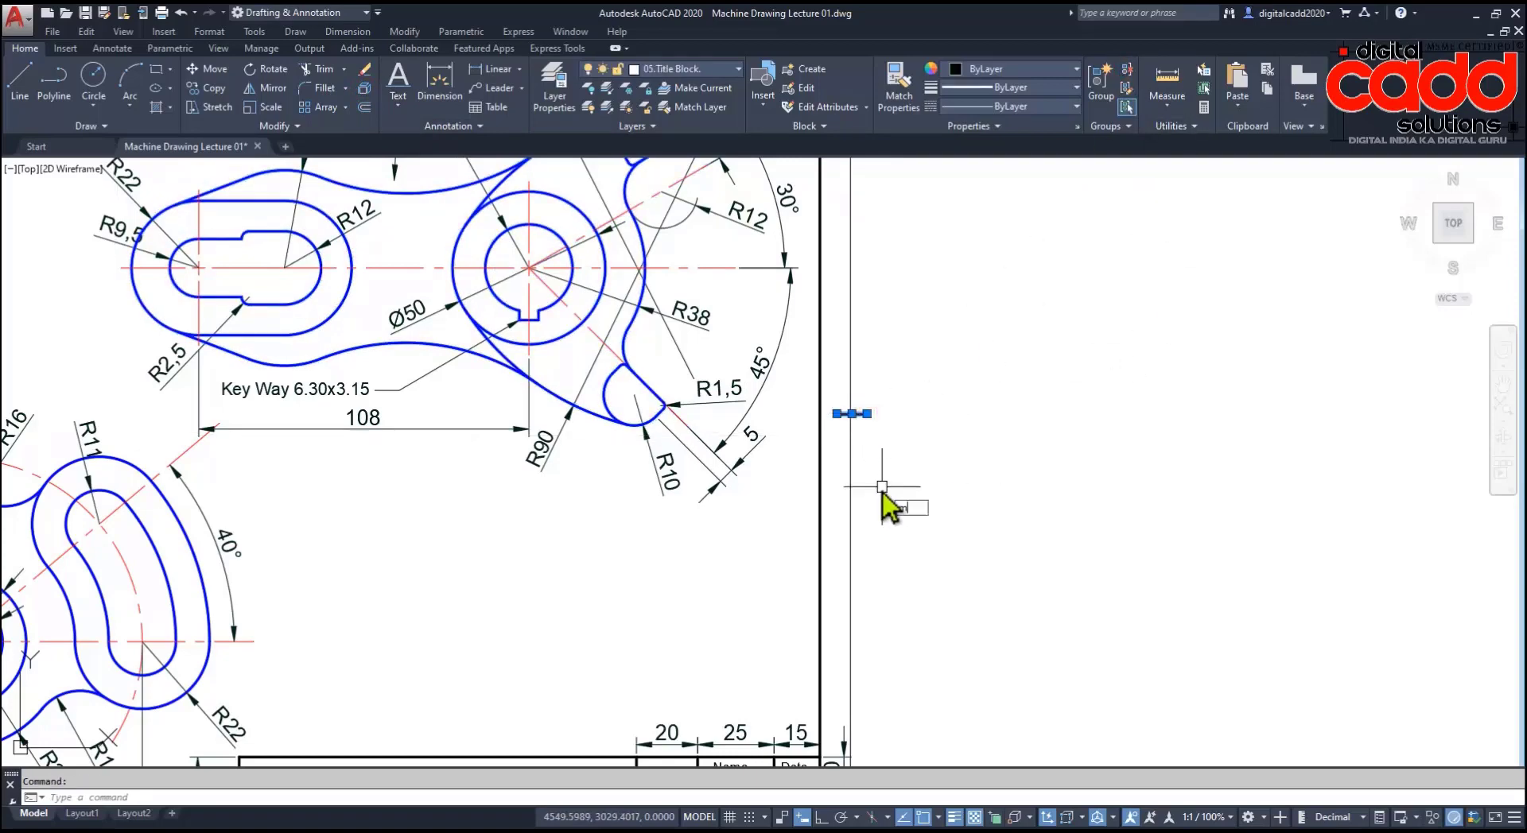
{"action": "type", "text": "m"}
{"action": "key", "text": "Return"}
{"action": "scroll", "coordinate": [857, 414], "scroll_direction": "up", "scroll_amount": 2}
{"action": "scroll", "coordinate": [881, 419], "scroll_direction": "up", "scroll_amount": 2}
{"action": "left_click", "coordinate": [879, 419]}
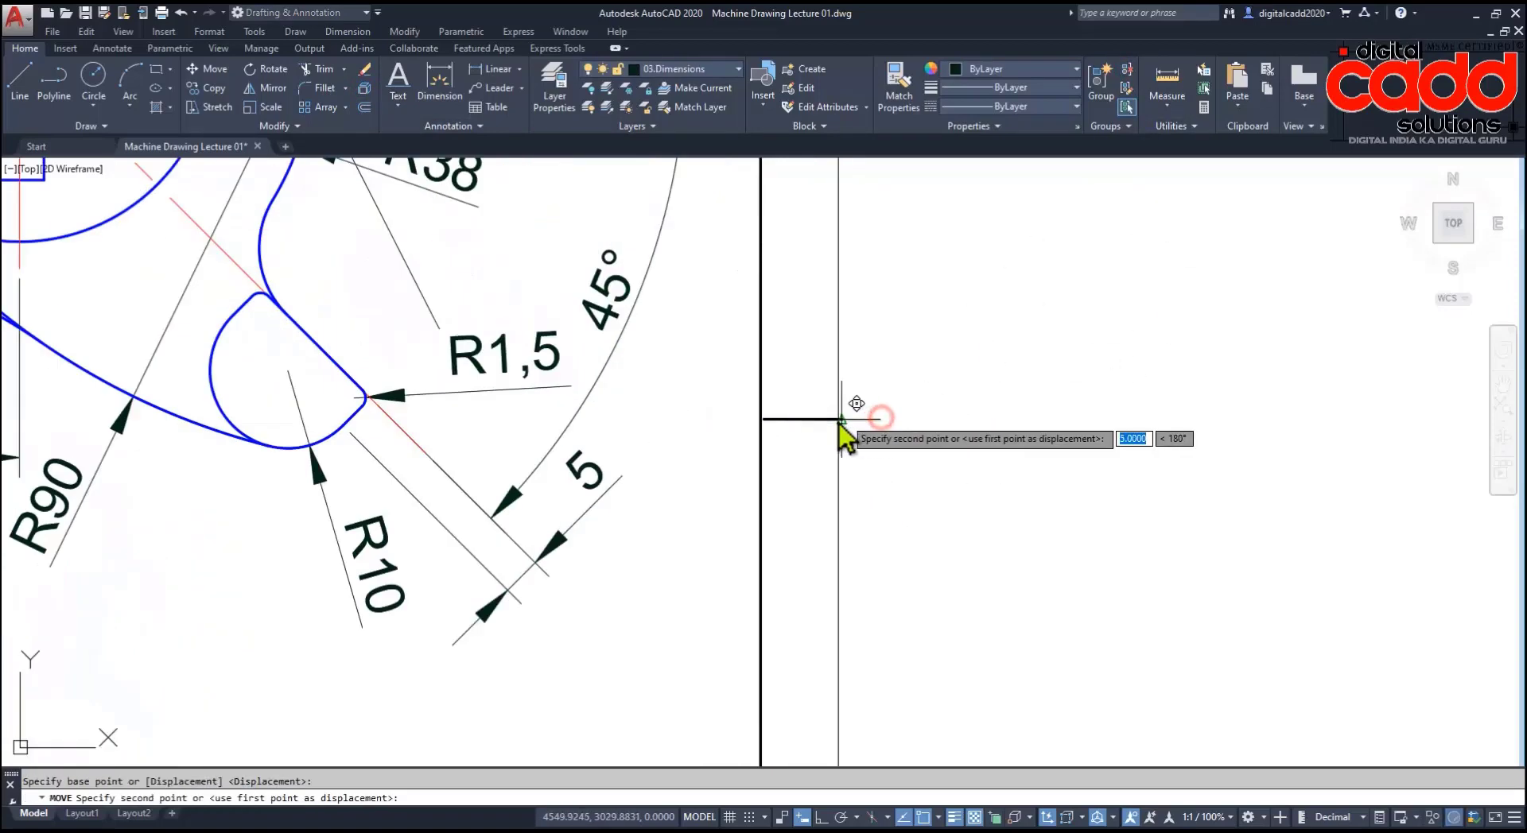
{"action": "scroll", "coordinate": [844, 429], "scroll_direction": "down", "scroll_amount": 5}
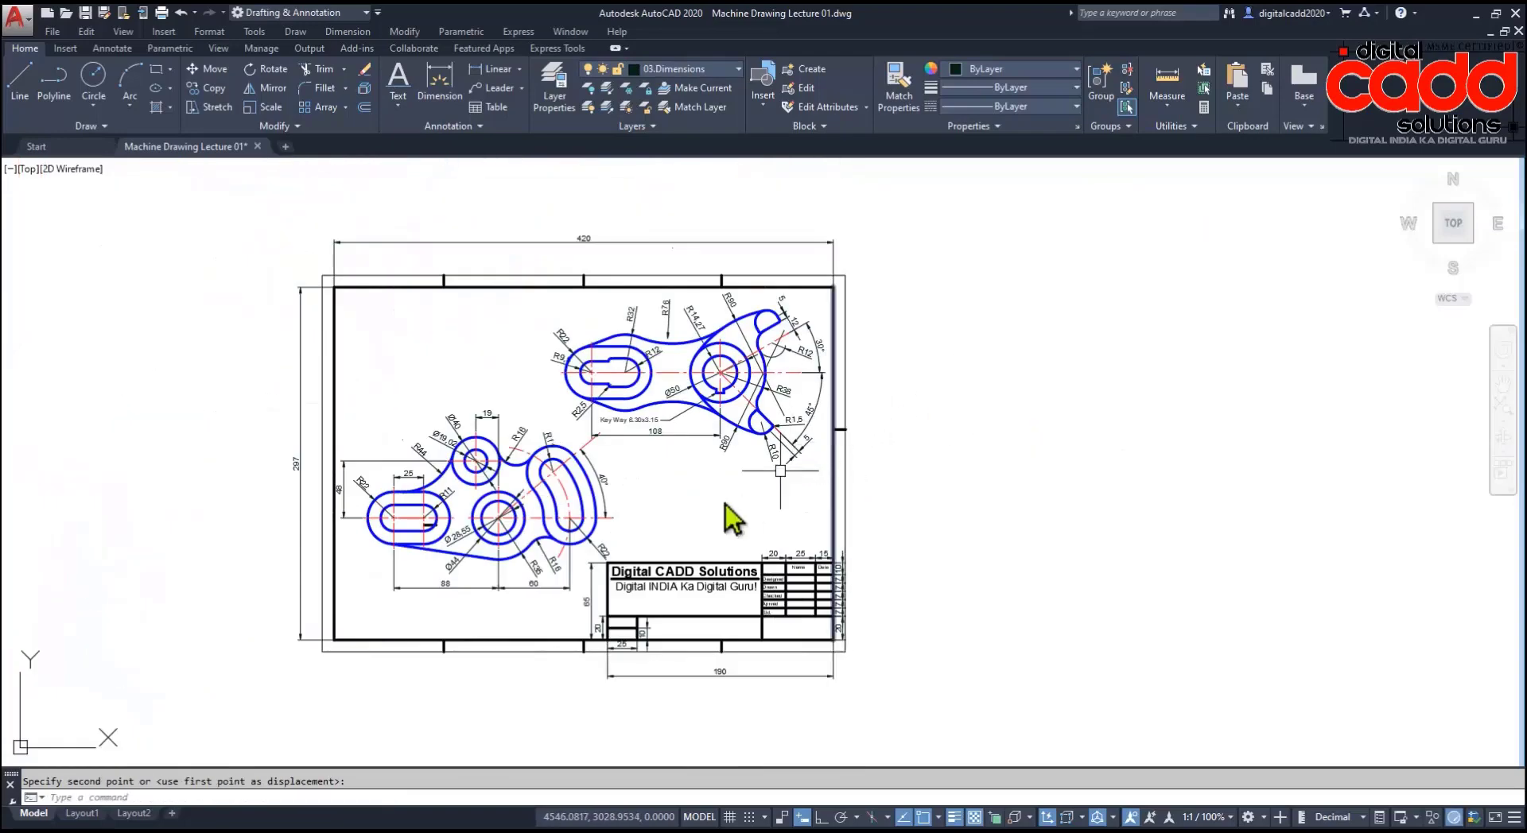
{"action": "scroll", "coordinate": [722, 517], "scroll_direction": "down", "scroll_amount": 1}
{"action": "middle_click_drag", "start_coordinate": [579, 569], "coordinate": [938, 594]}
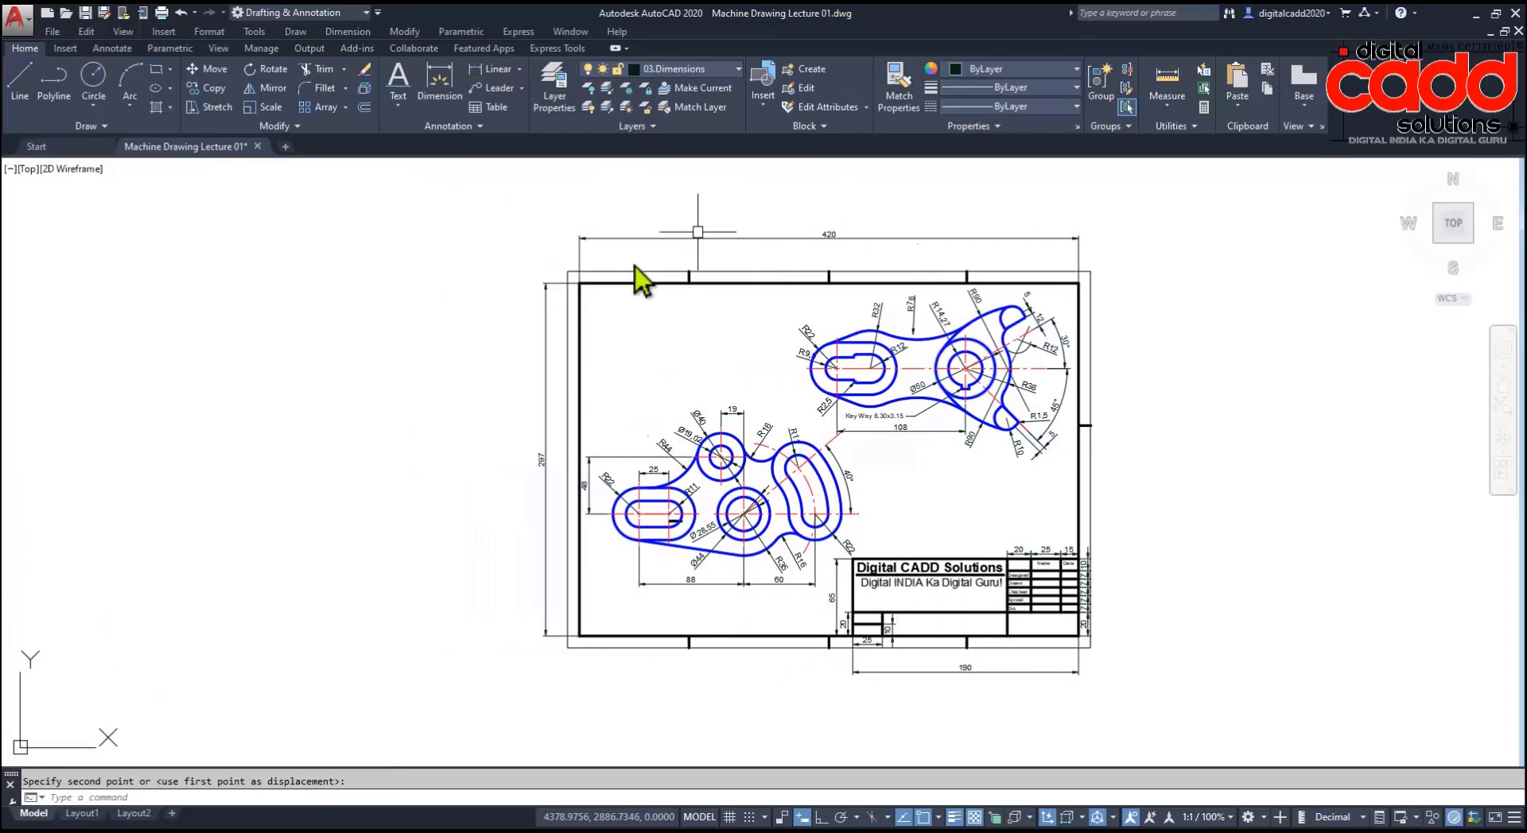
{"action": "mouse_move", "coordinate": [716, 460]}
{"action": "left_click", "coordinate": [729, 465]}
{"action": "middle_click_drag", "start_coordinate": [935, 544], "coordinate": [837, 561]}
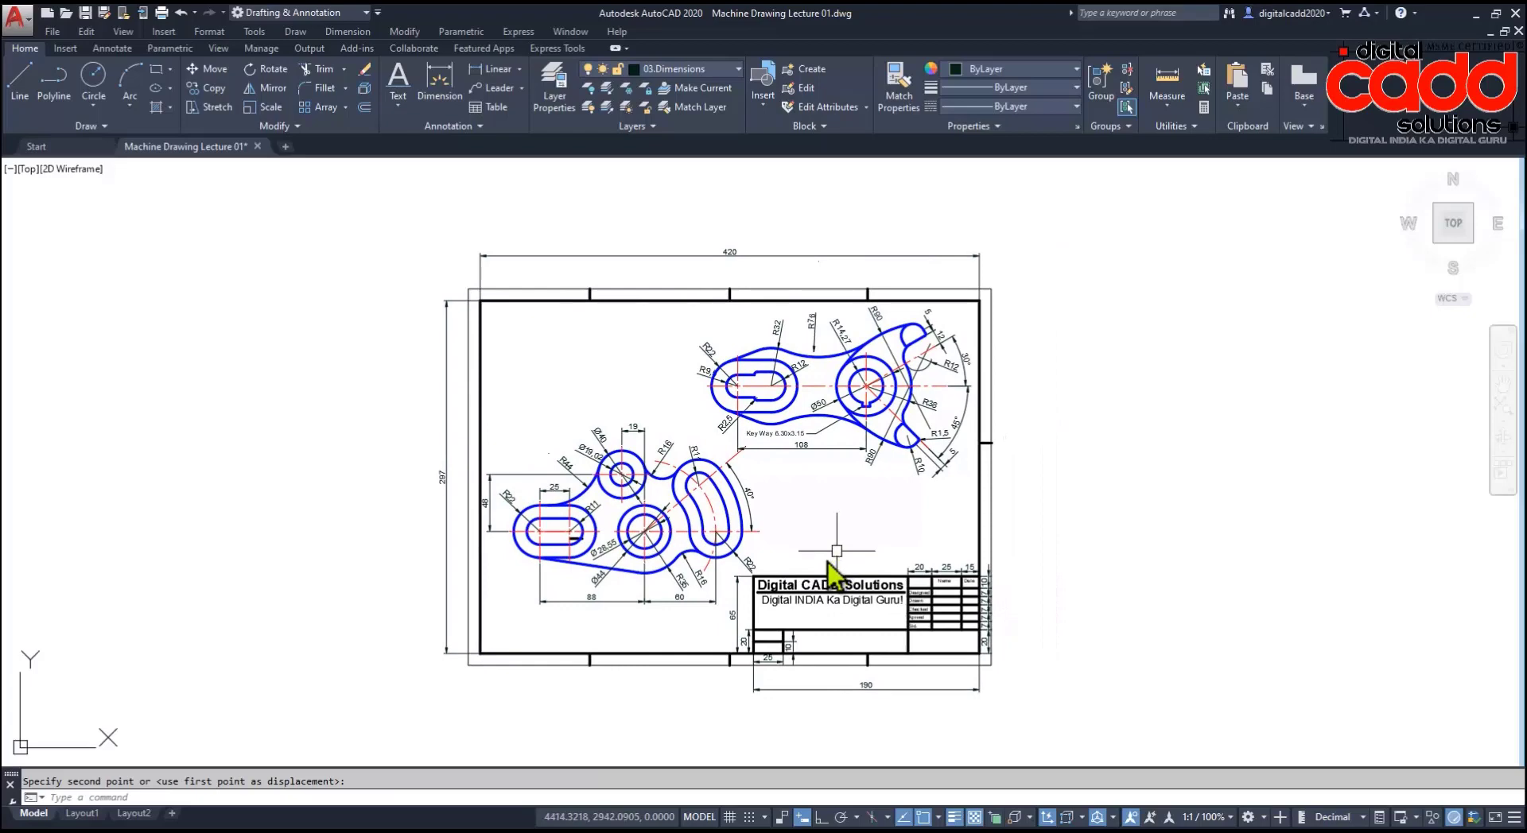
Step: Set the plot to AutoCAD PDF (High Quality Print) on ISO A3 (420 x 297 mm) paper, centred
{"action": "left_click", "coordinate": [161, 12]}
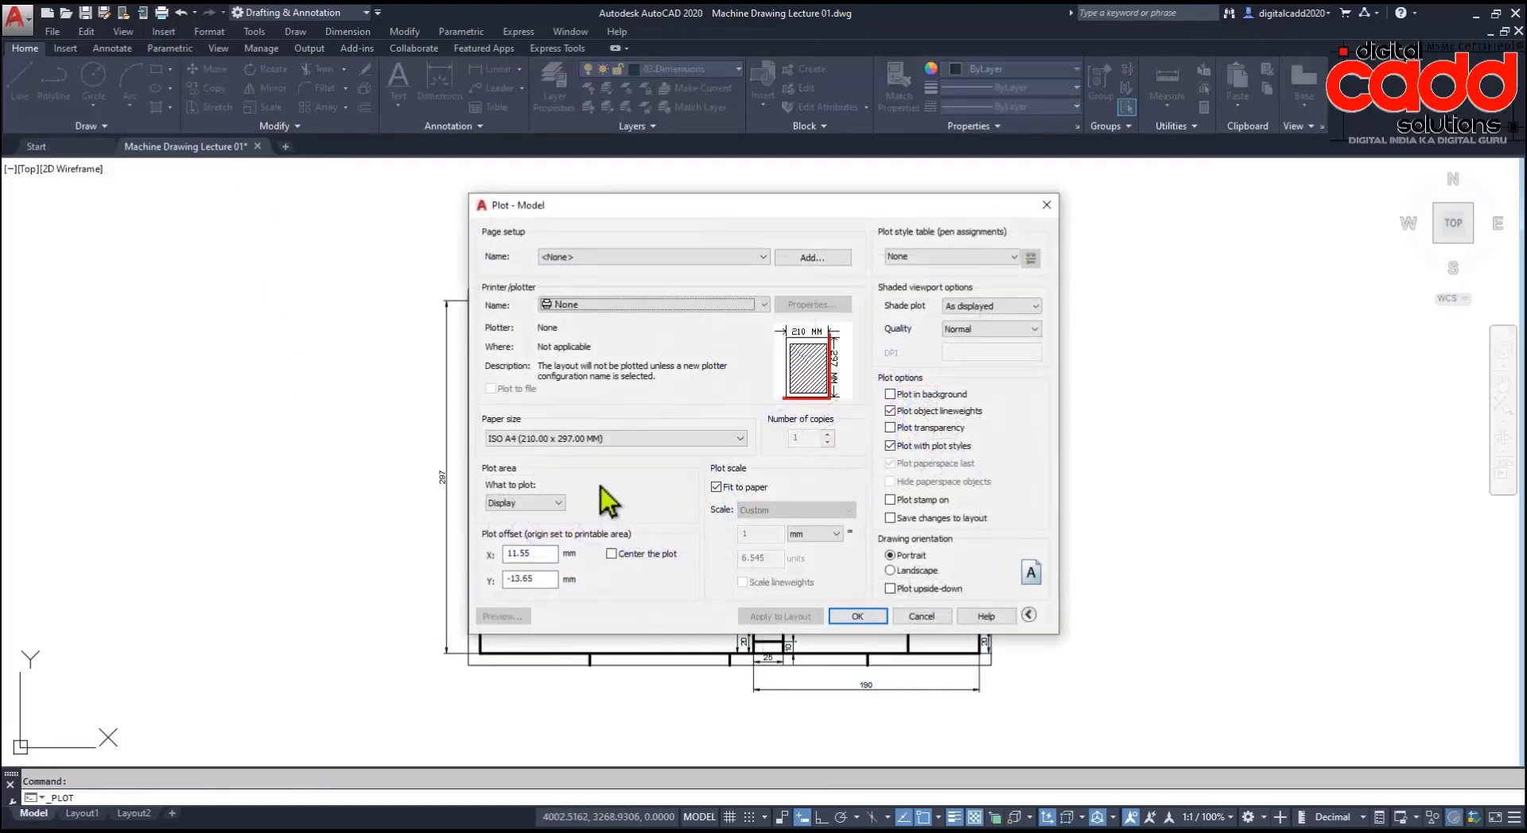
{"action": "left_click", "coordinate": [603, 307]}
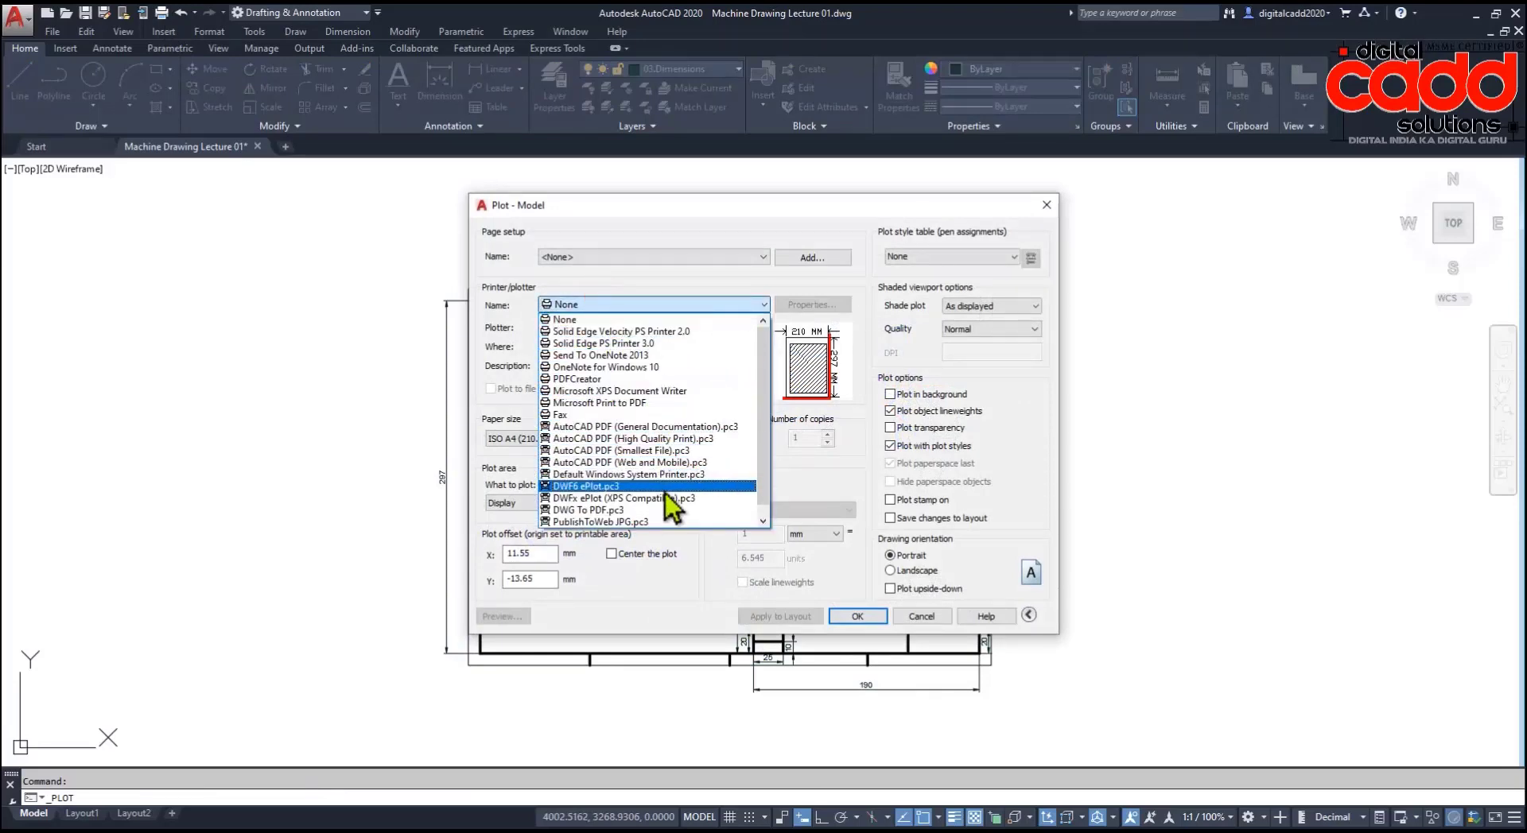
{"action": "left_click", "coordinate": [658, 438]}
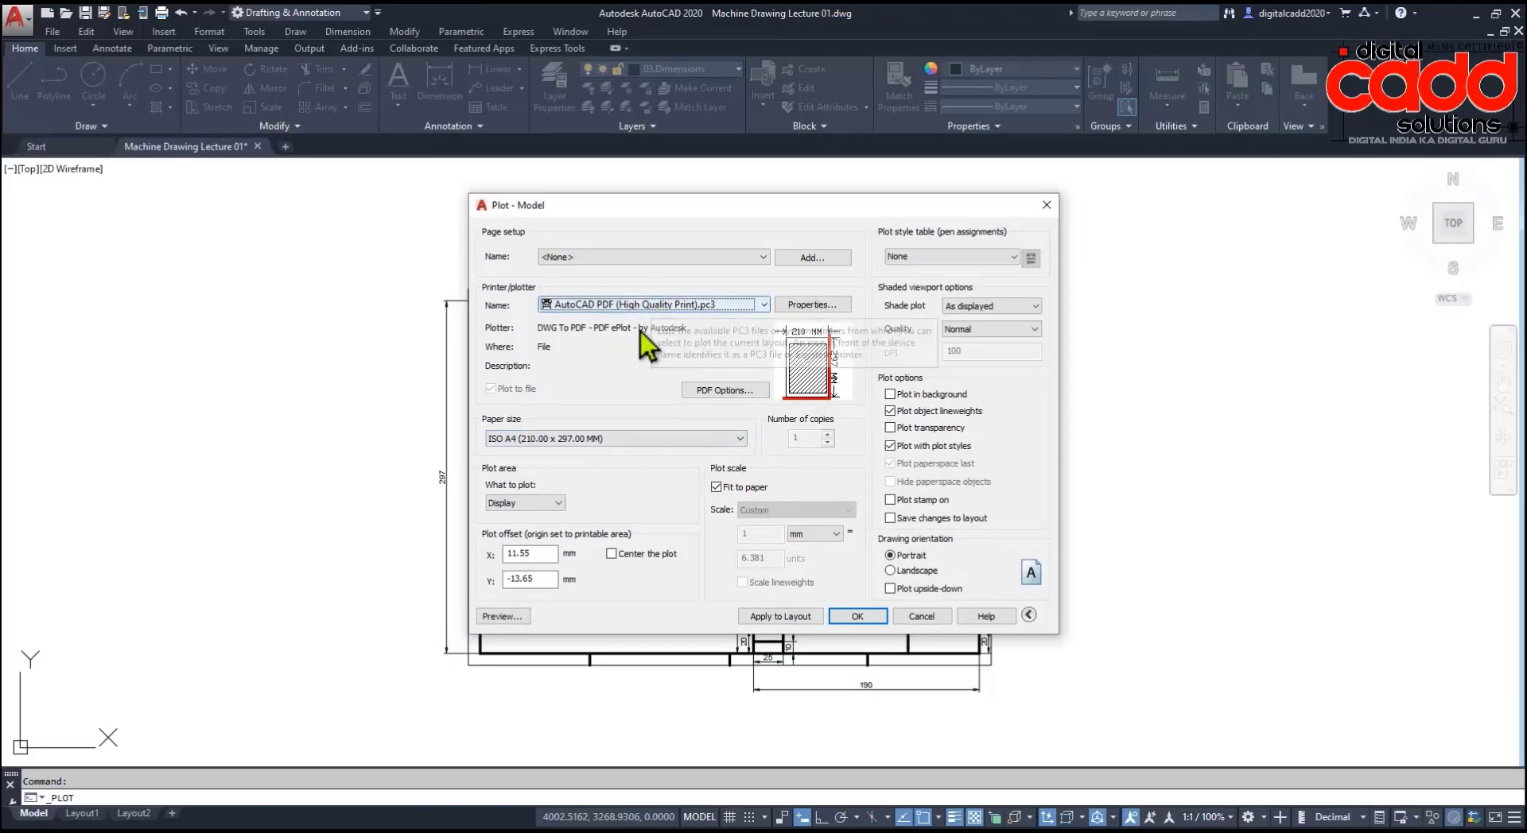
{"action": "left_click", "coordinate": [609, 440]}
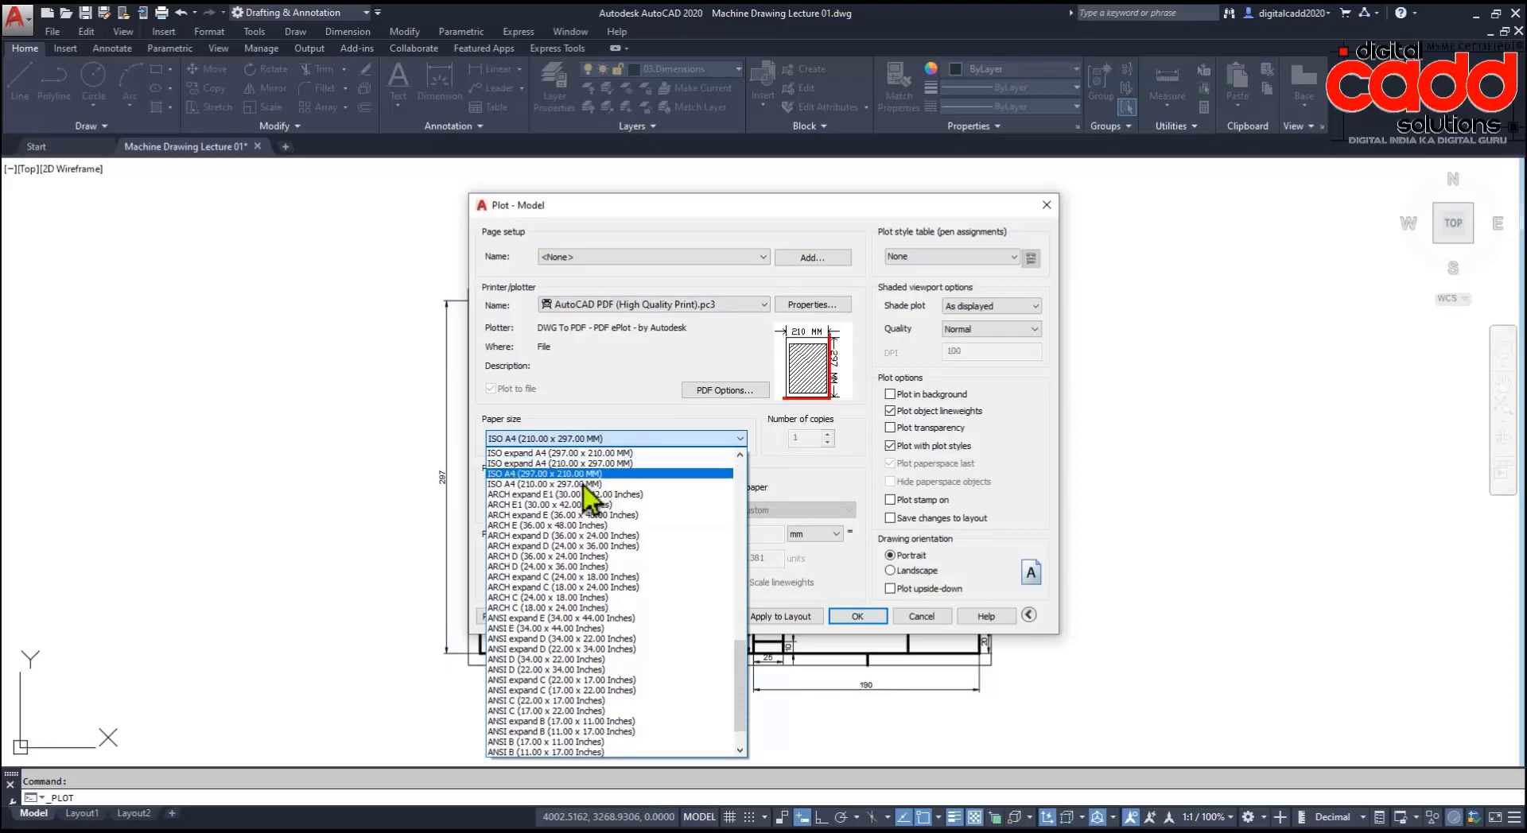
{"action": "scroll", "coordinate": [584, 497], "scroll_direction": "up", "scroll_amount": 1}
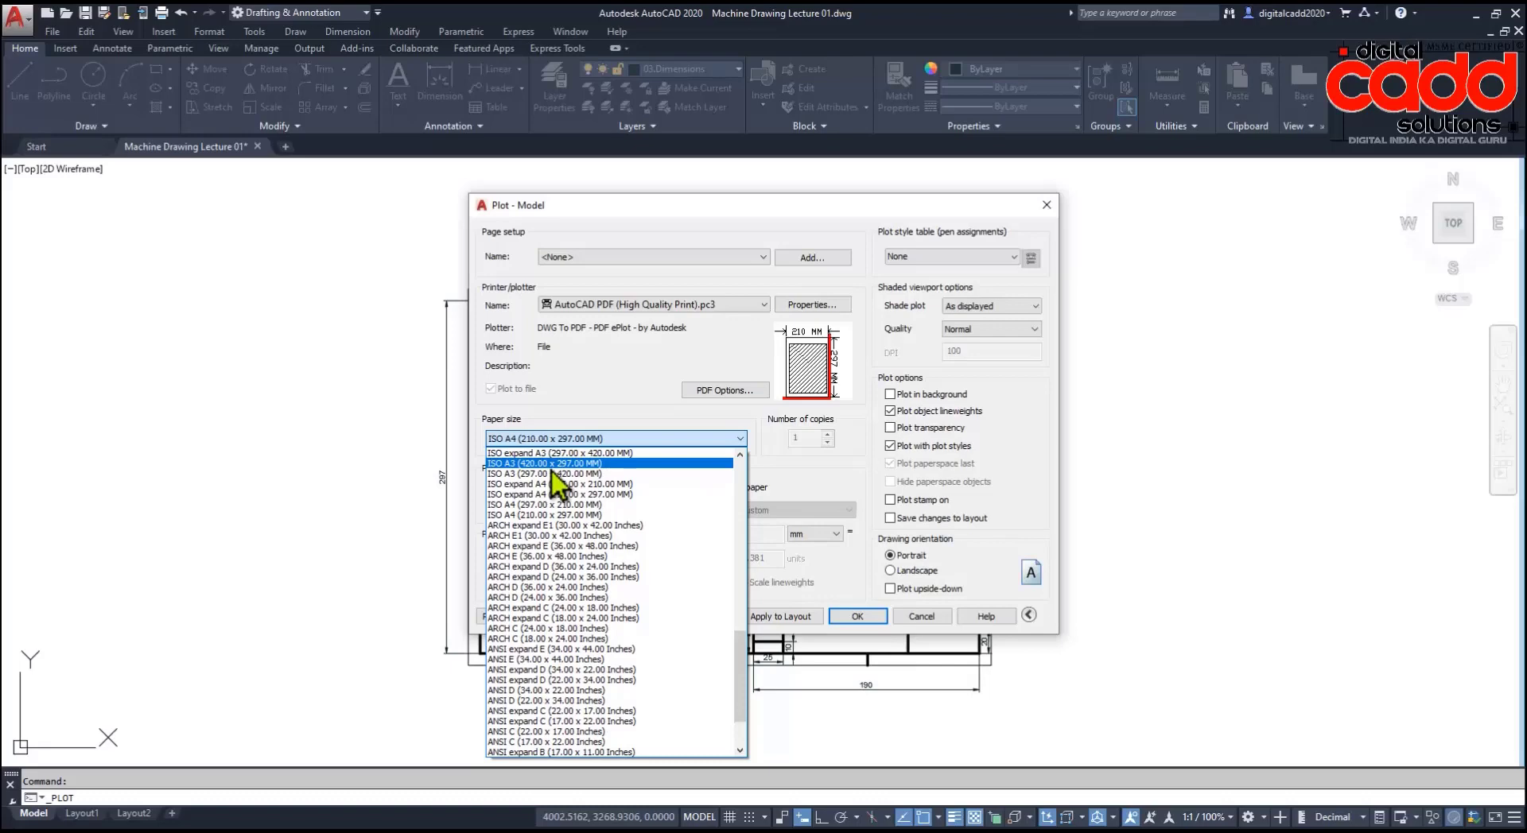
{"action": "left_click", "coordinate": [552, 466]}
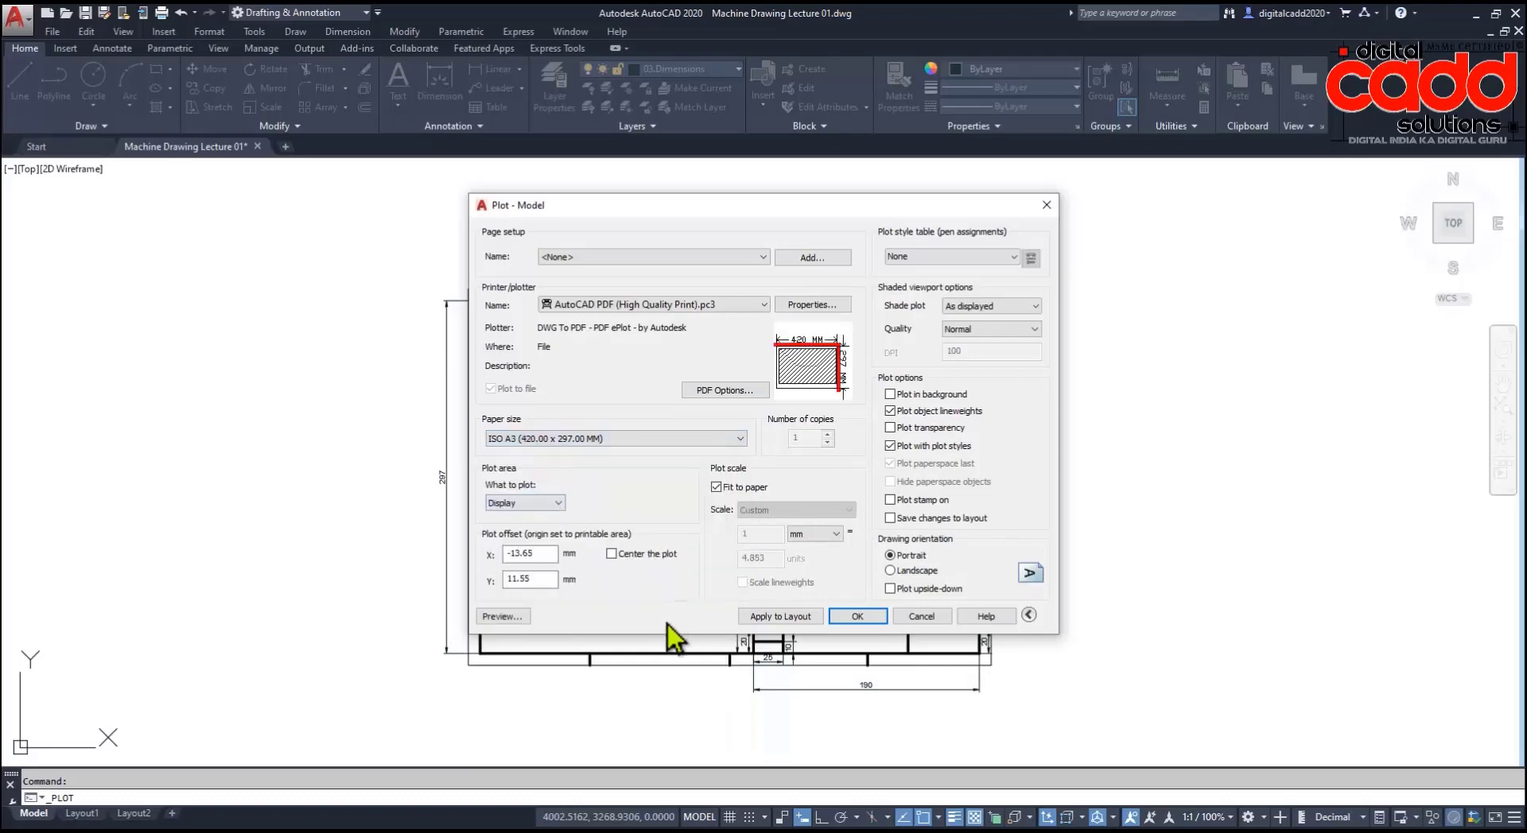
{"action": "left_click", "coordinate": [637, 557]}
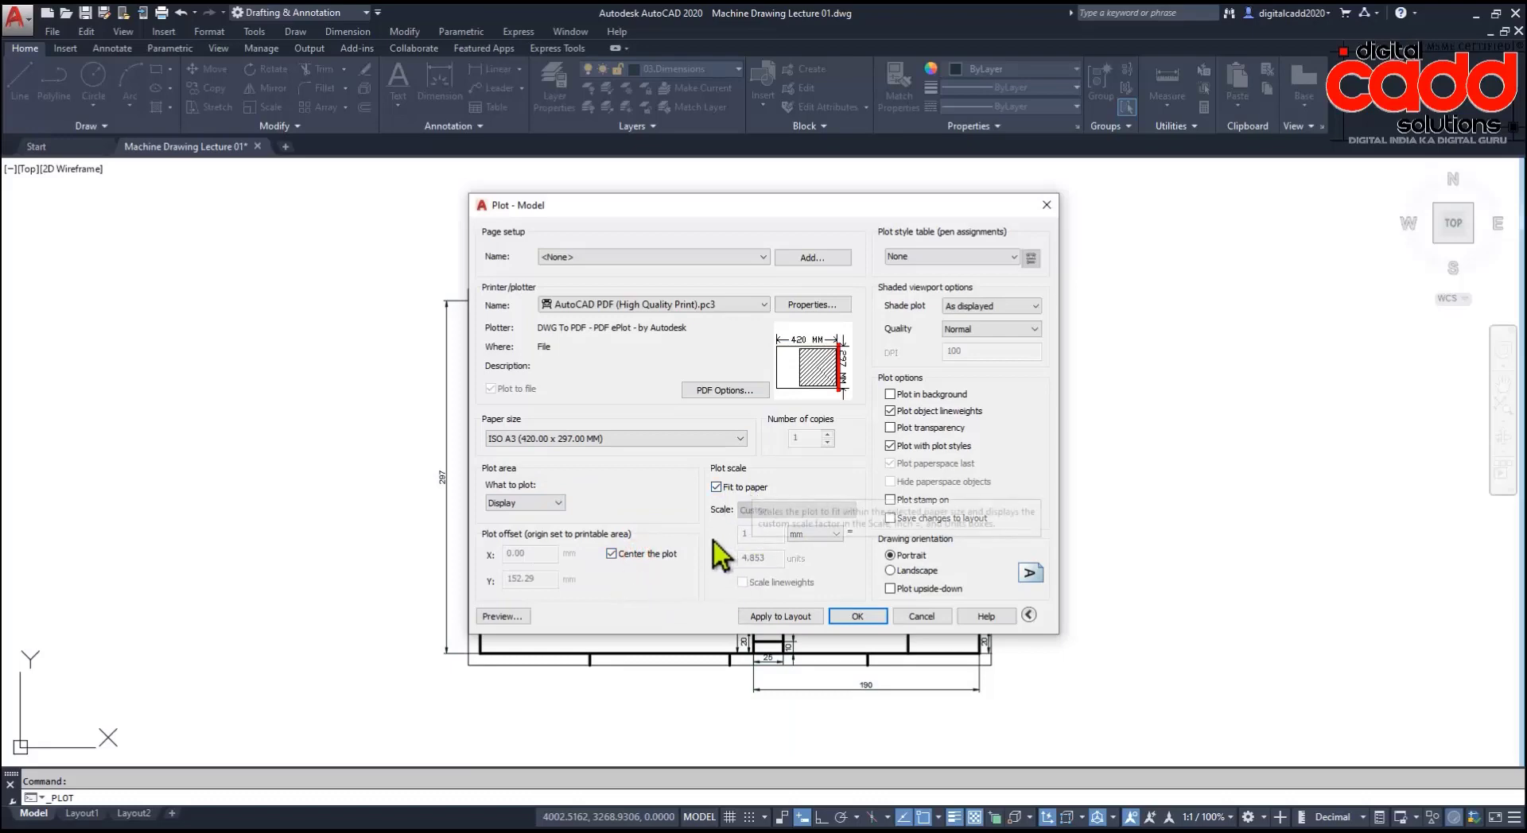
Step: Plot a window around the A3 sheet to Machine Drawing Lecture 01-Model.pdf
{"action": "left_click", "coordinate": [533, 505]}
{"action": "left_click", "coordinate": [532, 549]}
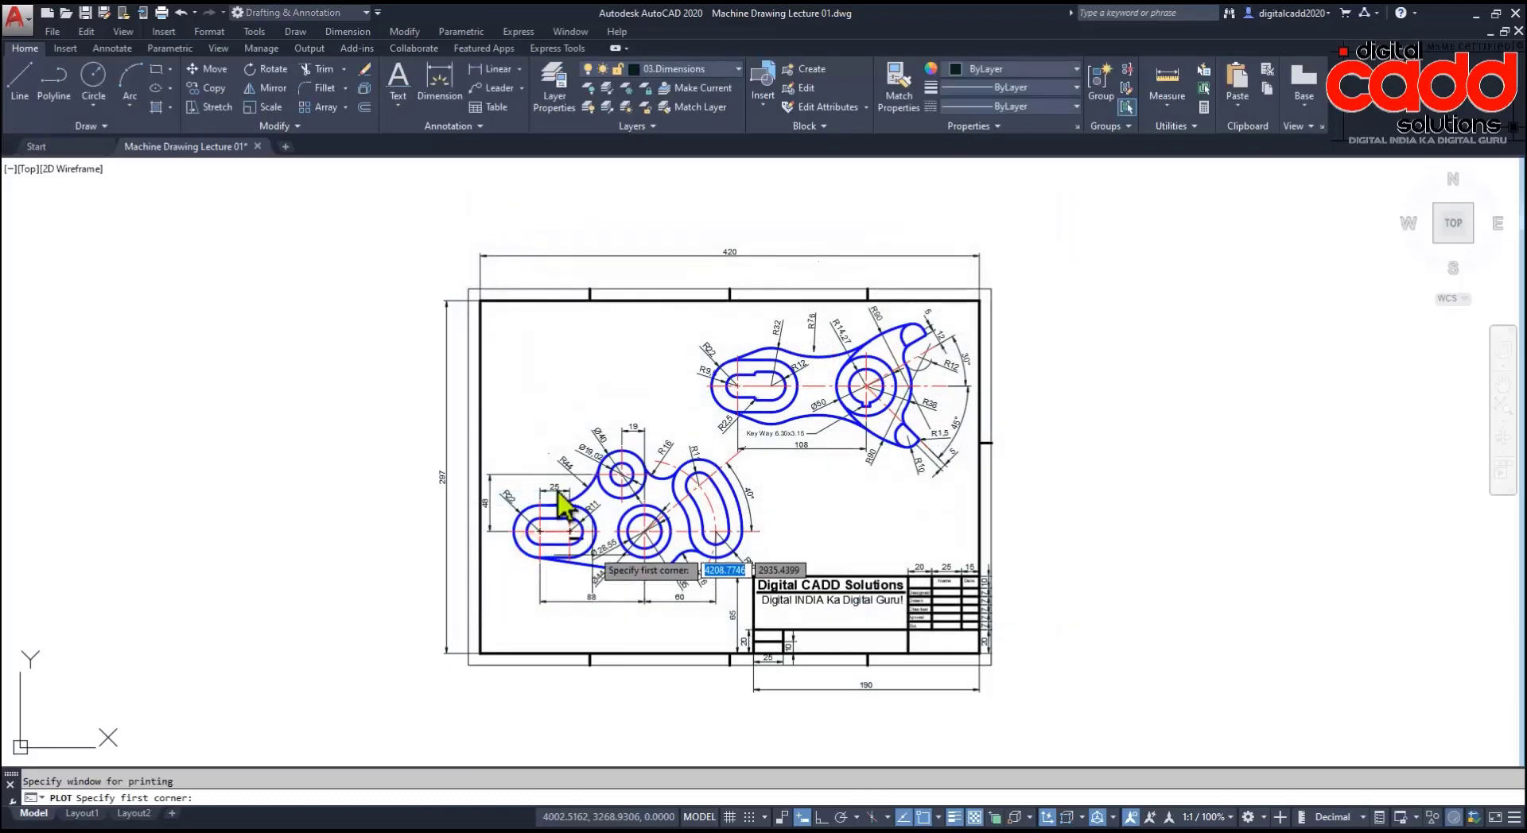
{"action": "left_click", "coordinate": [466, 292]}
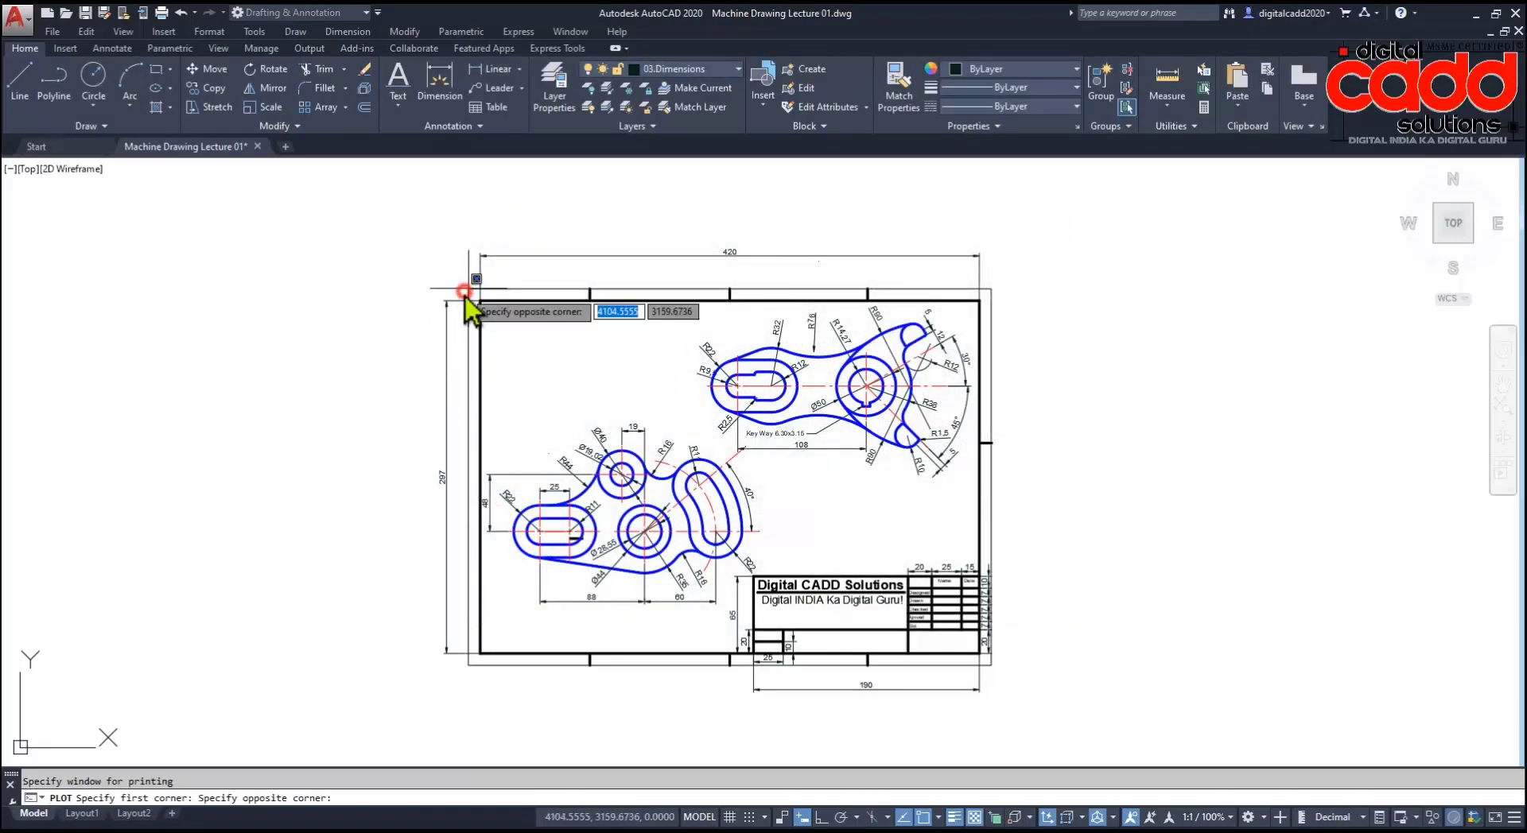
{"action": "left_click", "coordinate": [992, 665]}
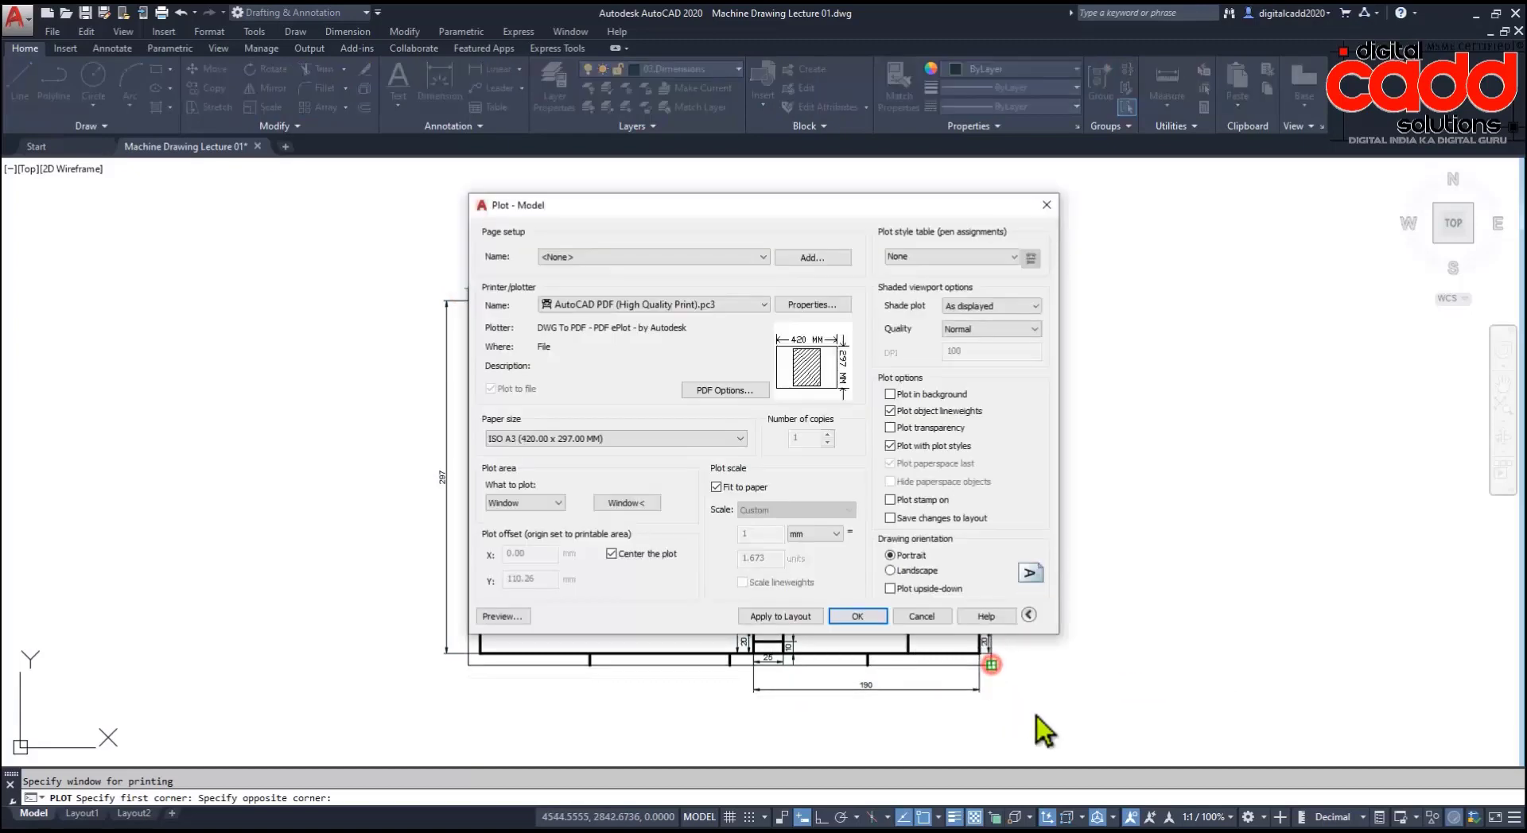
{"action": "left_click", "coordinate": [870, 618]}
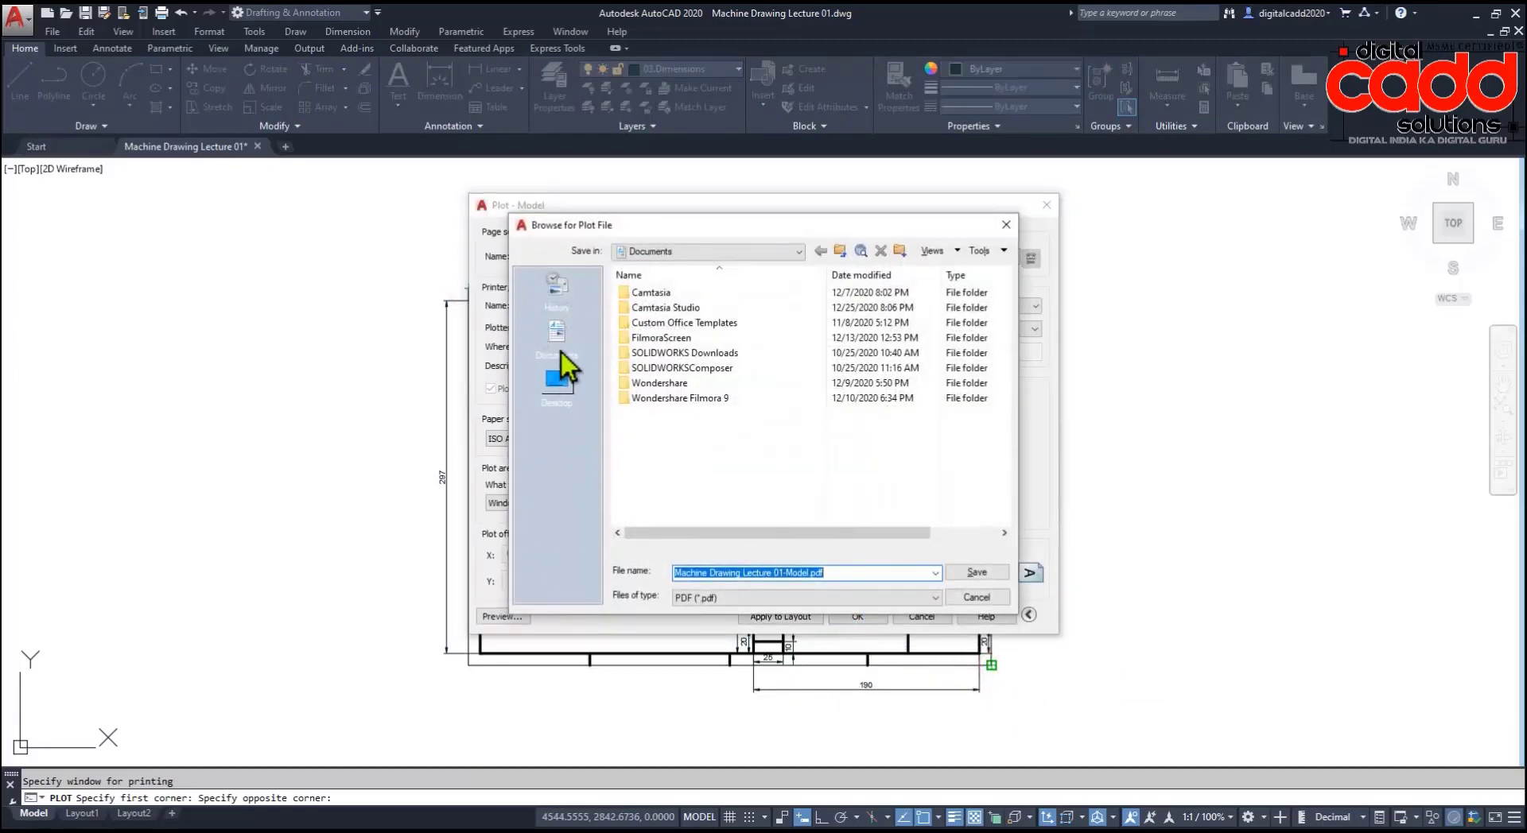
{"action": "left_click", "coordinate": [977, 573]}
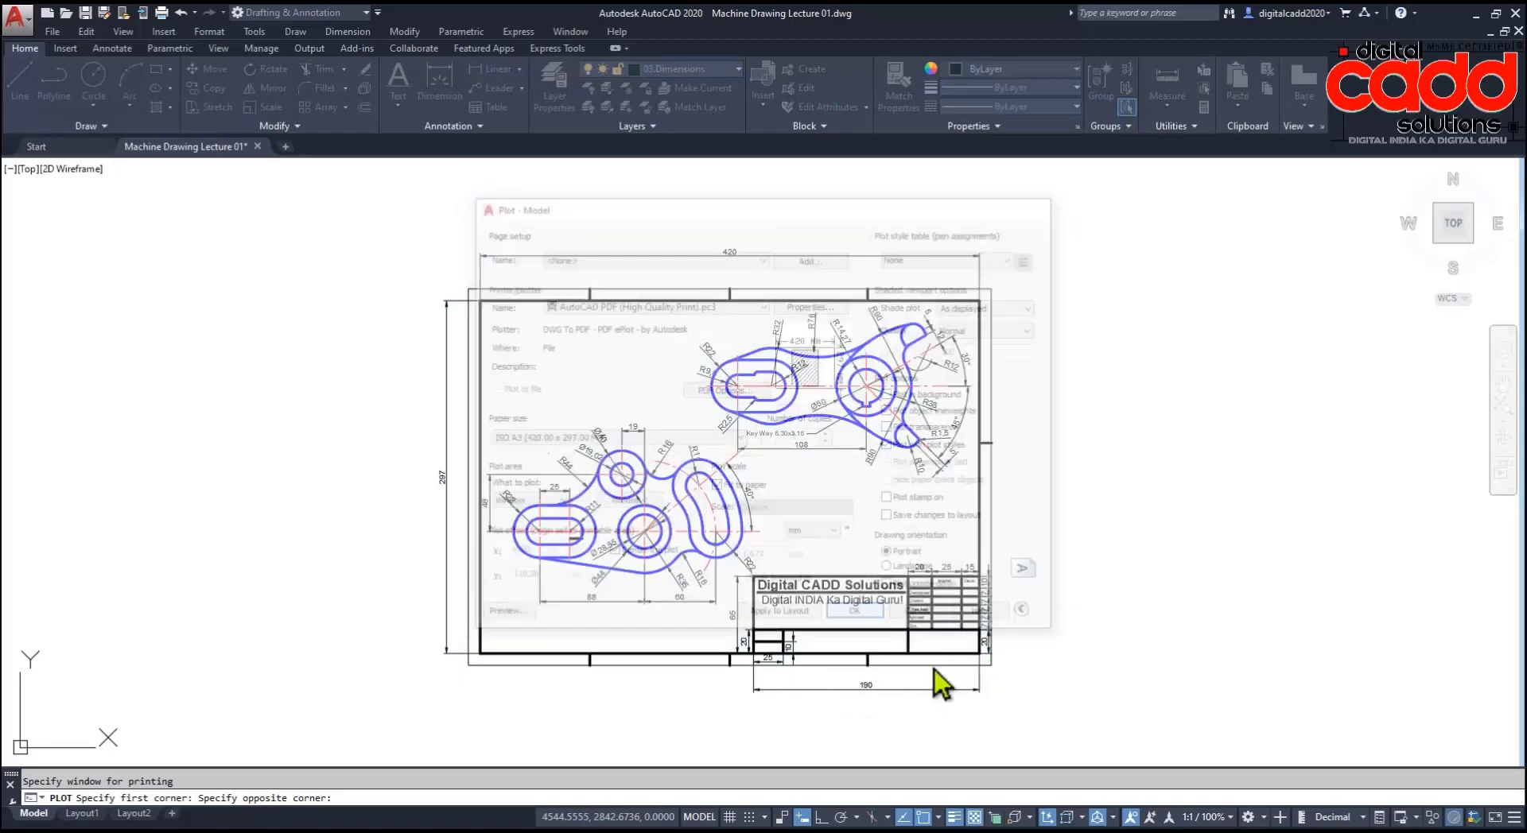
{"action": "left_click", "coordinate": [855, 695]}
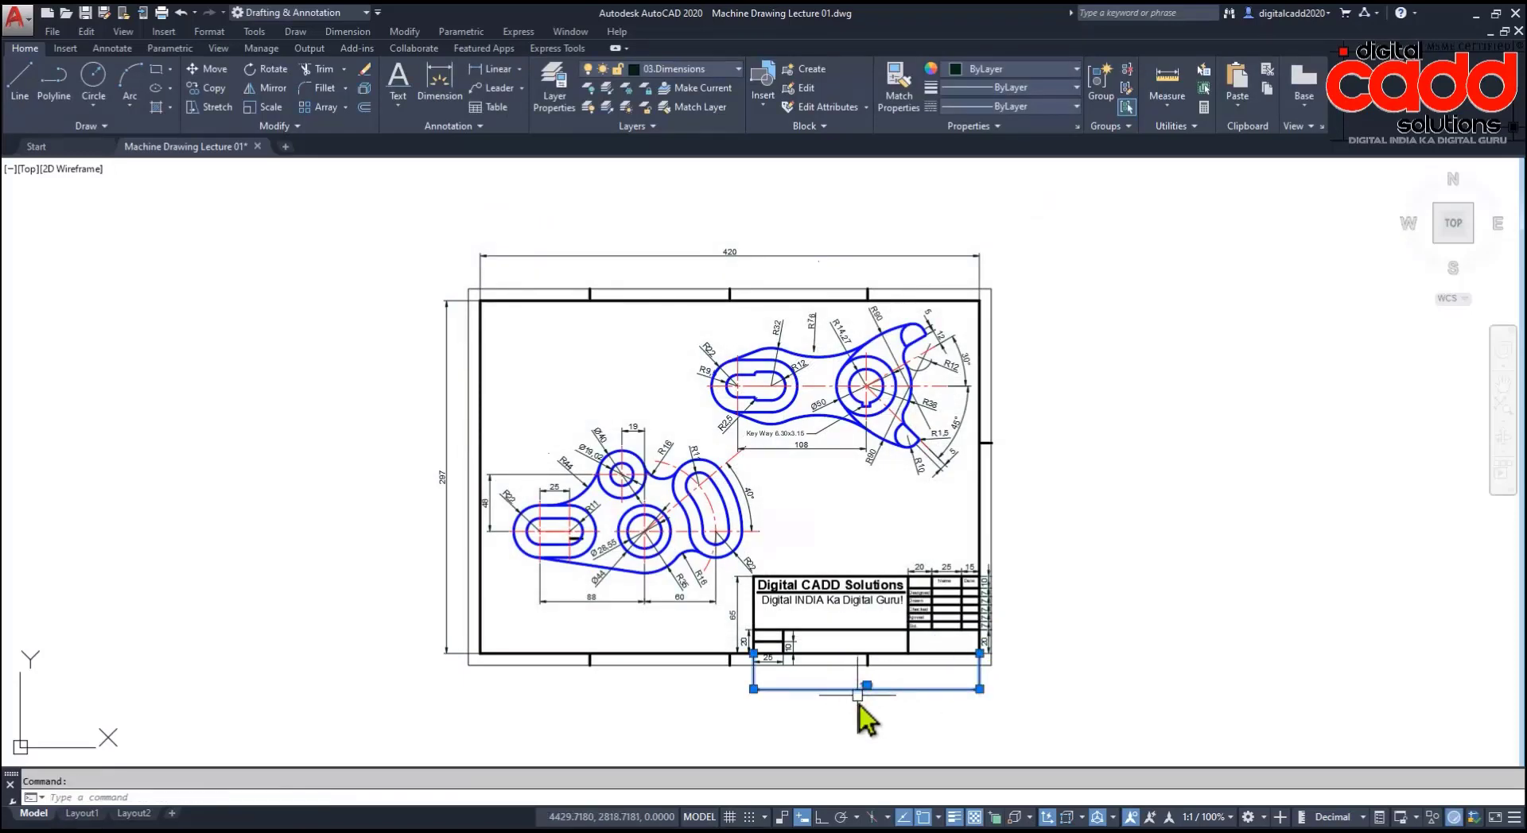
{"action": "scroll", "coordinate": [953, 708], "scroll_direction": "up", "scroll_amount": 4}
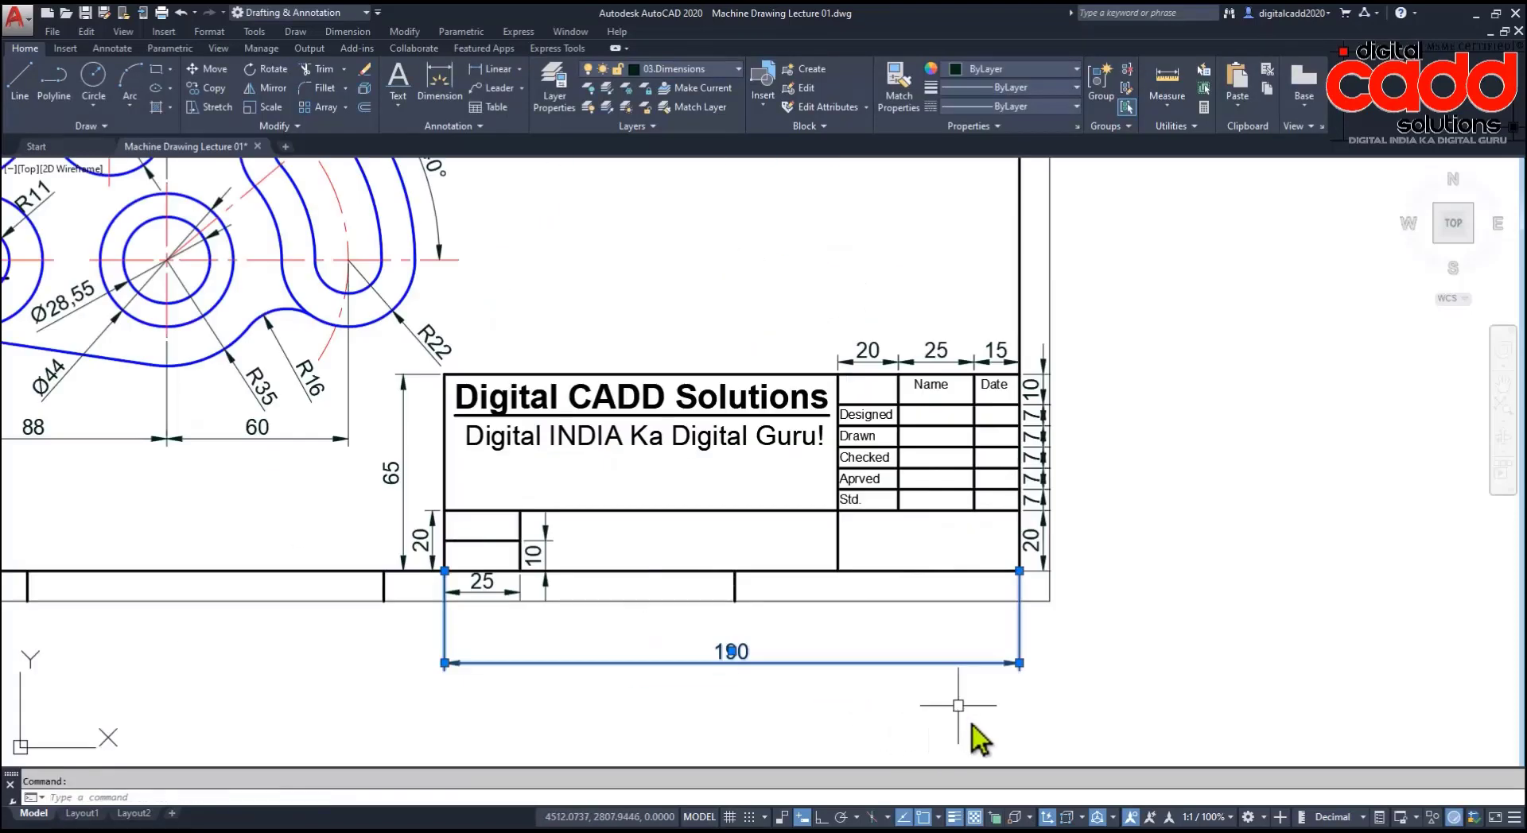
Step: Move the 190 dimension up inside the title block
{"action": "left_click", "coordinate": [1019, 662]}
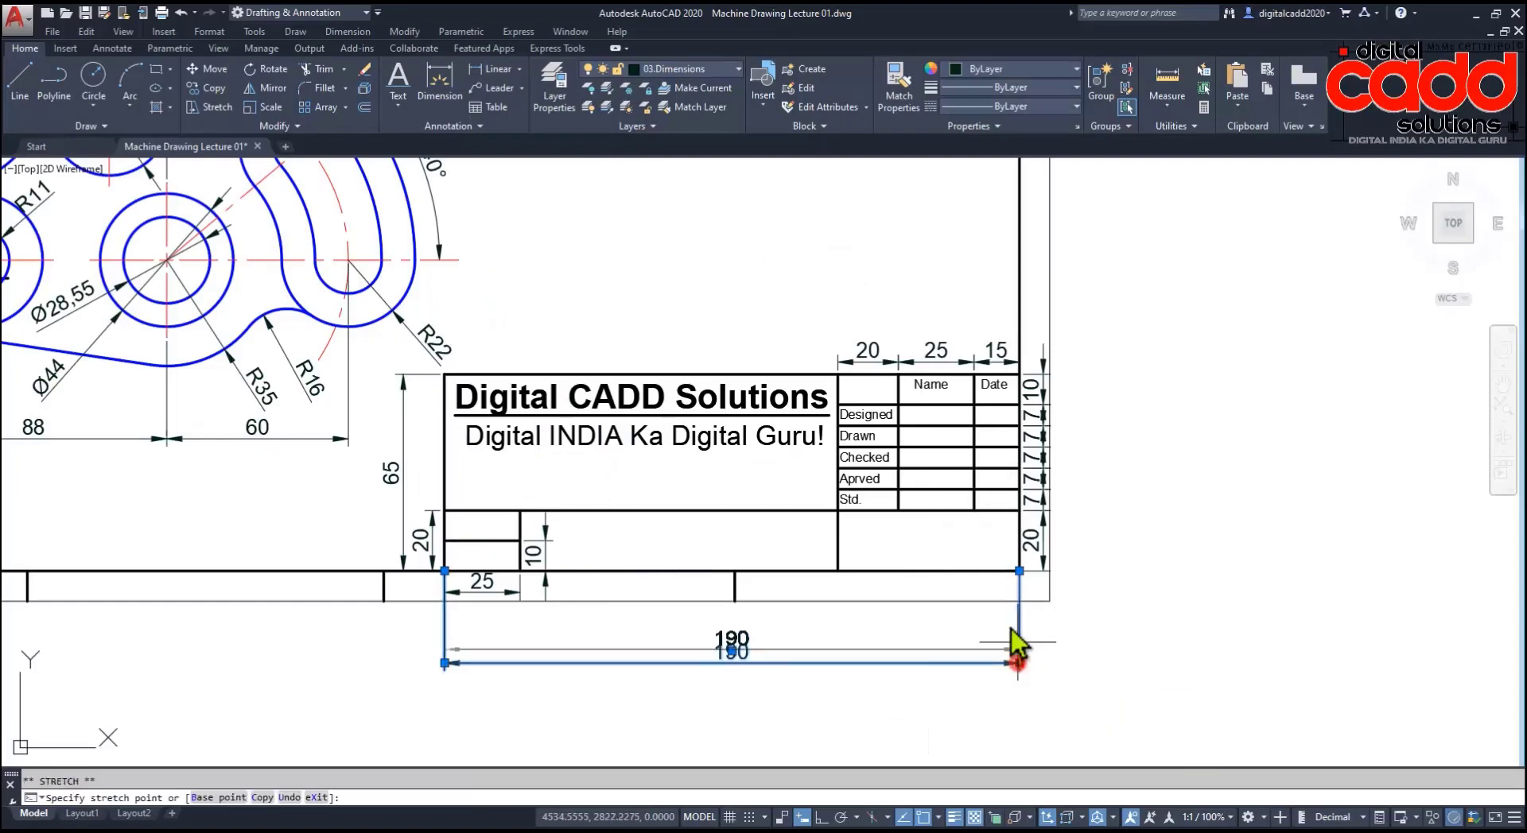
{"action": "left_click", "coordinate": [990, 561]}
{"action": "key", "text": "Escape"}
{"action": "middle_click_drag", "start_coordinate": [586, 614], "coordinate": [999, 698]}
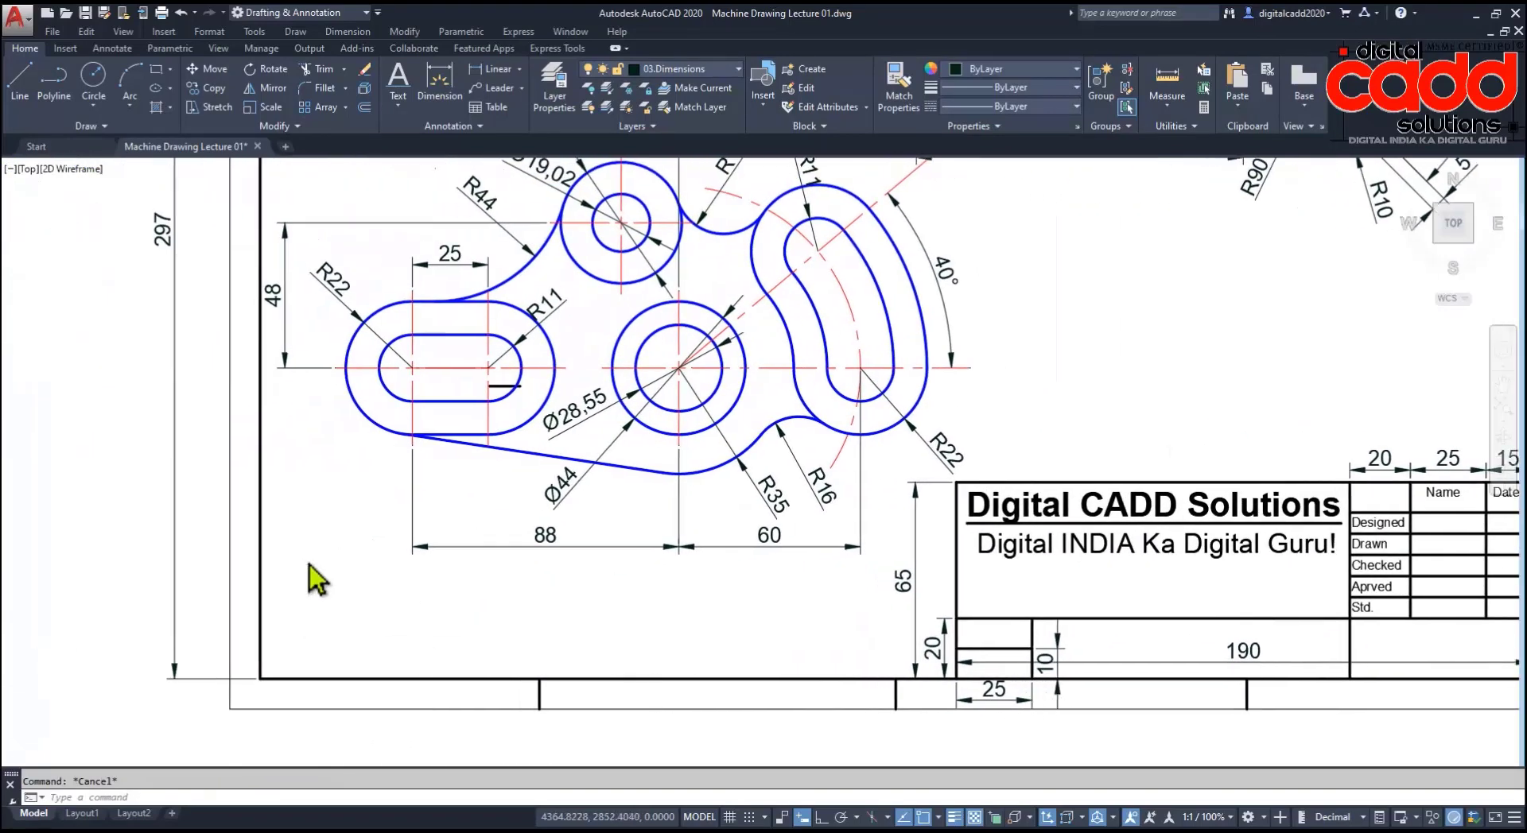
{"action": "scroll", "coordinate": [374, 596], "scroll_direction": "down", "scroll_amount": 4}
Step: Stretch the 297 vertical dimension inside the sheet border
{"action": "left_click", "coordinate": [383, 414]}
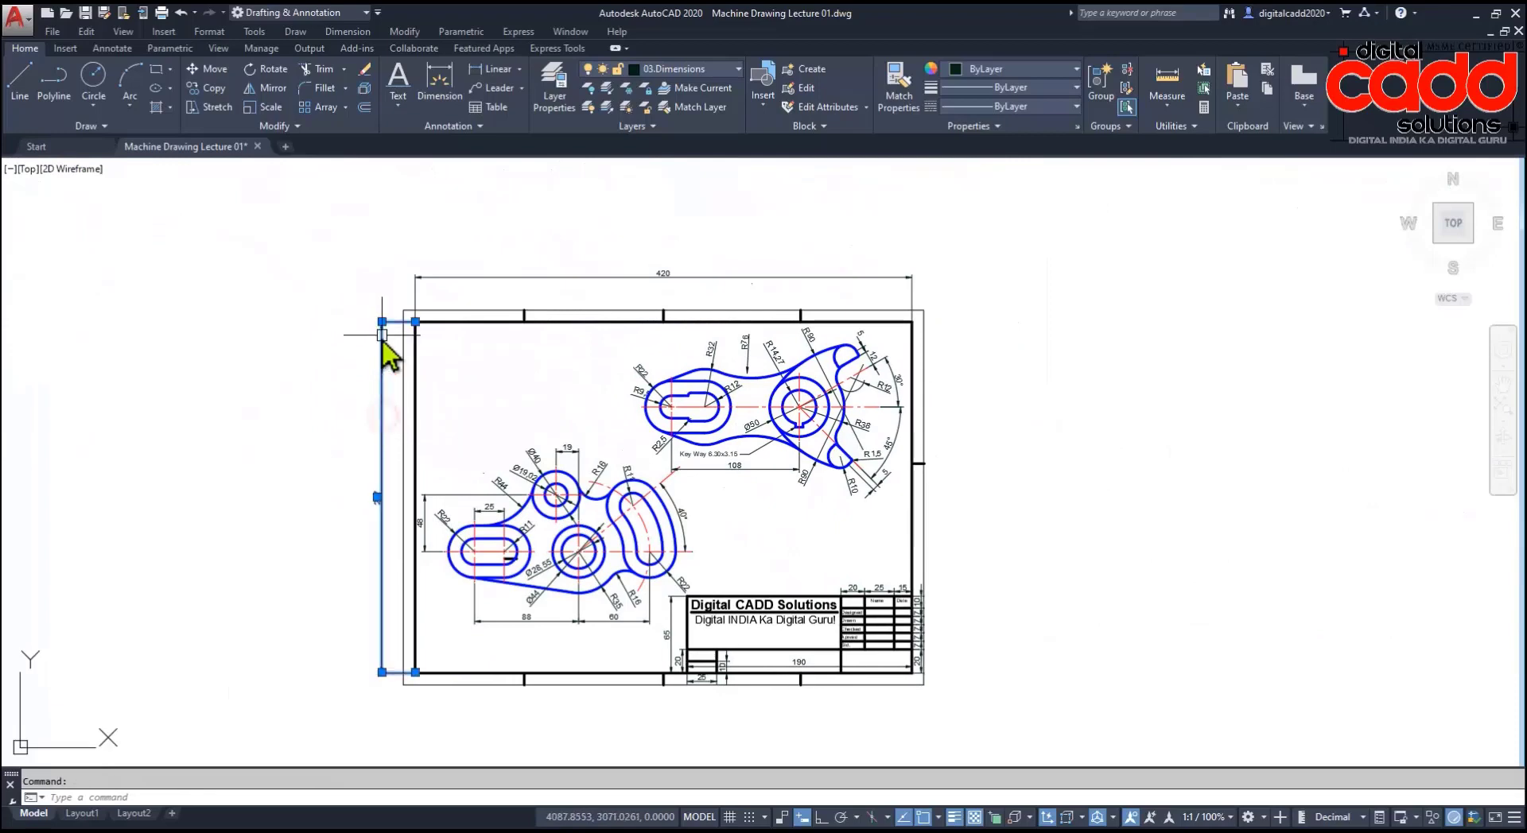
{"action": "left_click", "coordinate": [382, 322]}
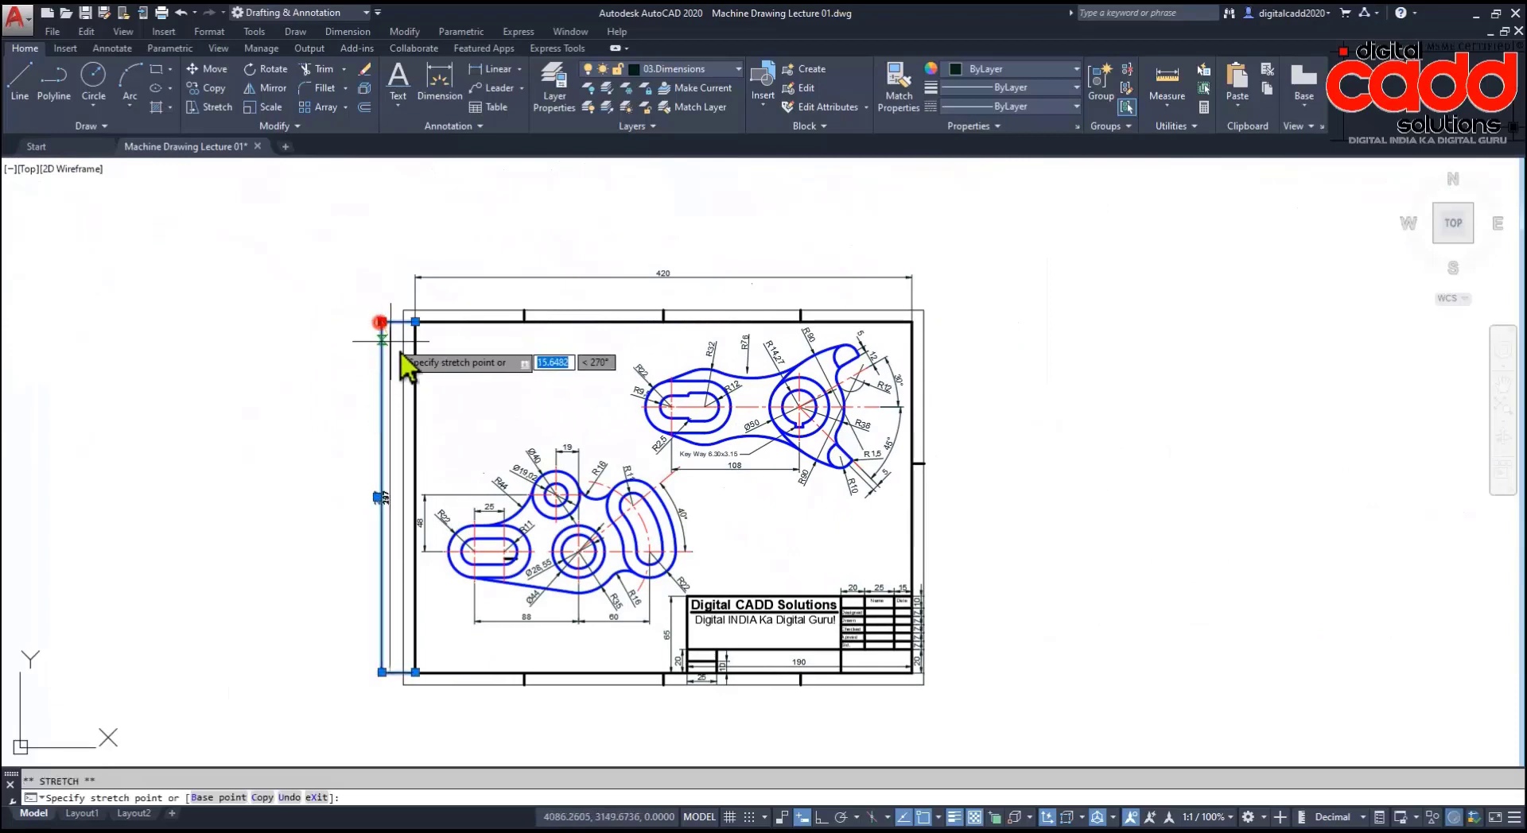
{"action": "left_click", "coordinate": [425, 479]}
{"action": "key", "text": "Escape"}
{"action": "scroll", "coordinate": [419, 482], "scroll_direction": "up", "scroll_amount": 4}
{"action": "left_click", "coordinate": [454, 470]}
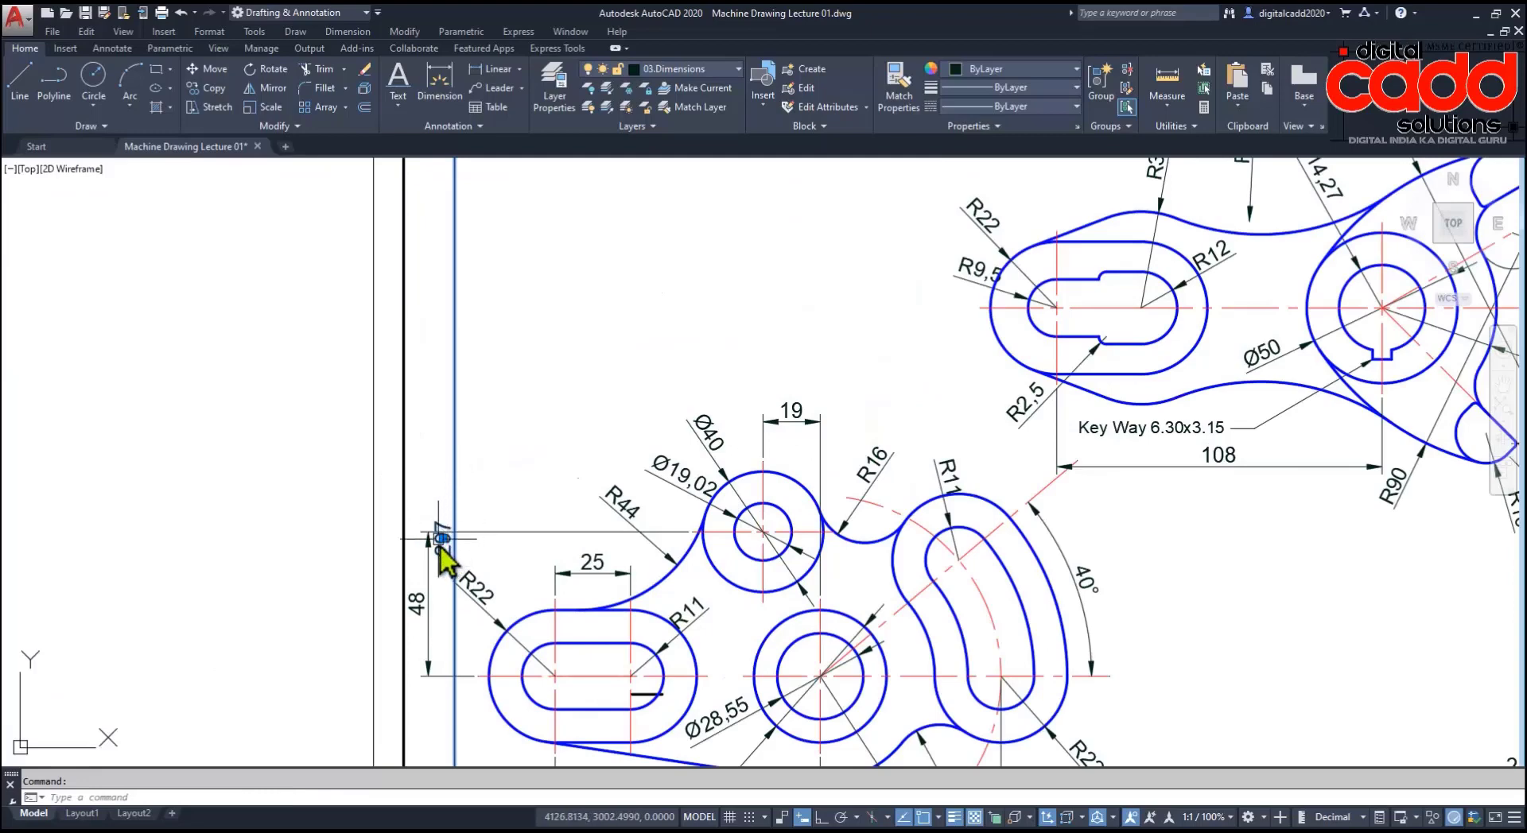
{"action": "left_click", "coordinate": [442, 538]}
{"action": "scroll", "coordinate": [549, 555], "scroll_direction": "down", "scroll_amount": 6}
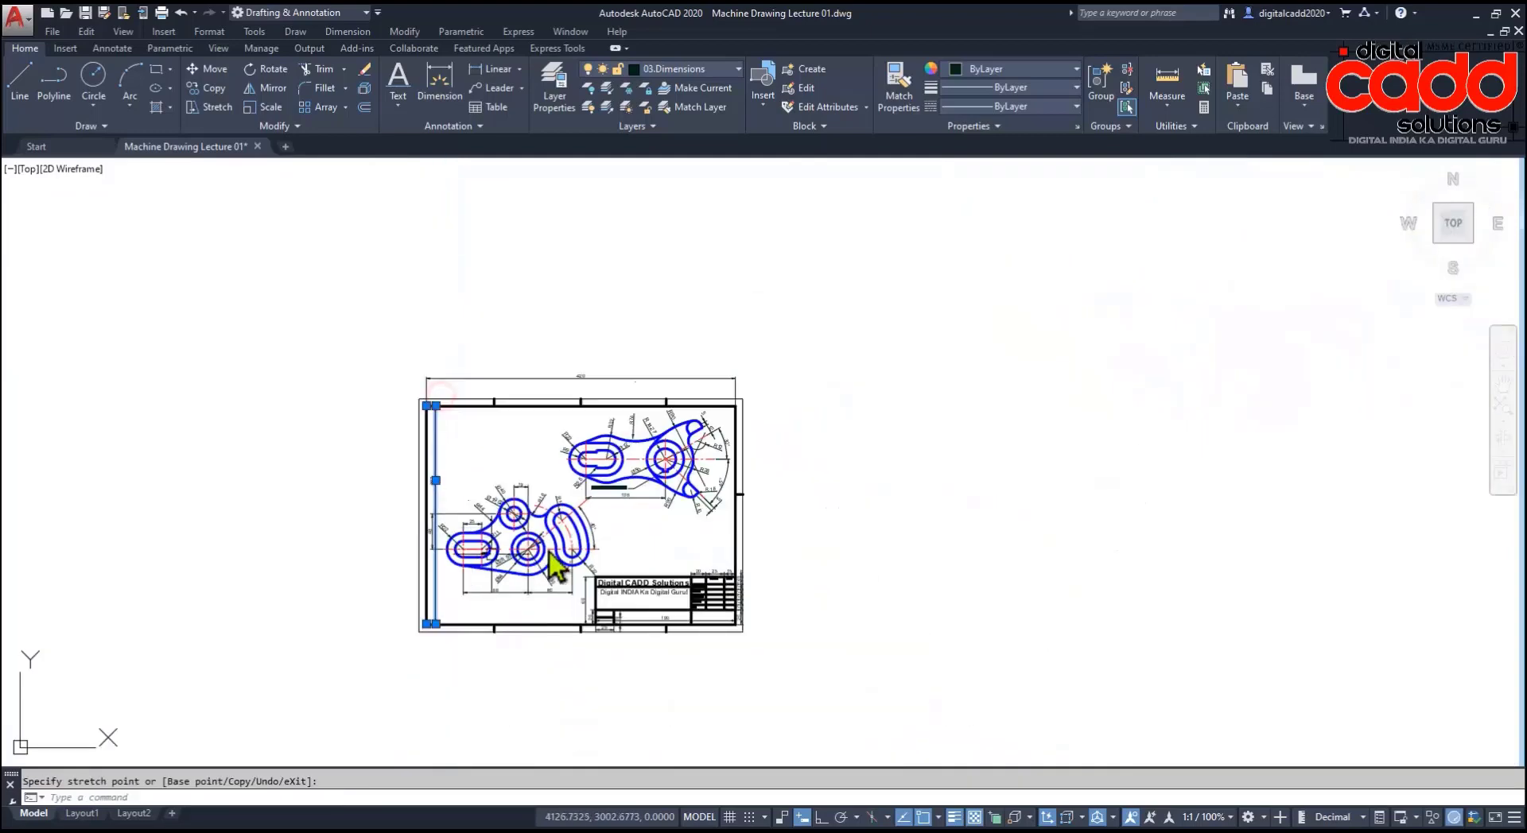
{"action": "key", "text": "Escape"}
{"action": "key", "text": "Escape"}
{"action": "scroll", "coordinate": [581, 405], "scroll_direction": "up", "scroll_amount": 5}
Step: Bring the 420 width dimension inside the top of the border
{"action": "left_click", "coordinate": [579, 340]}
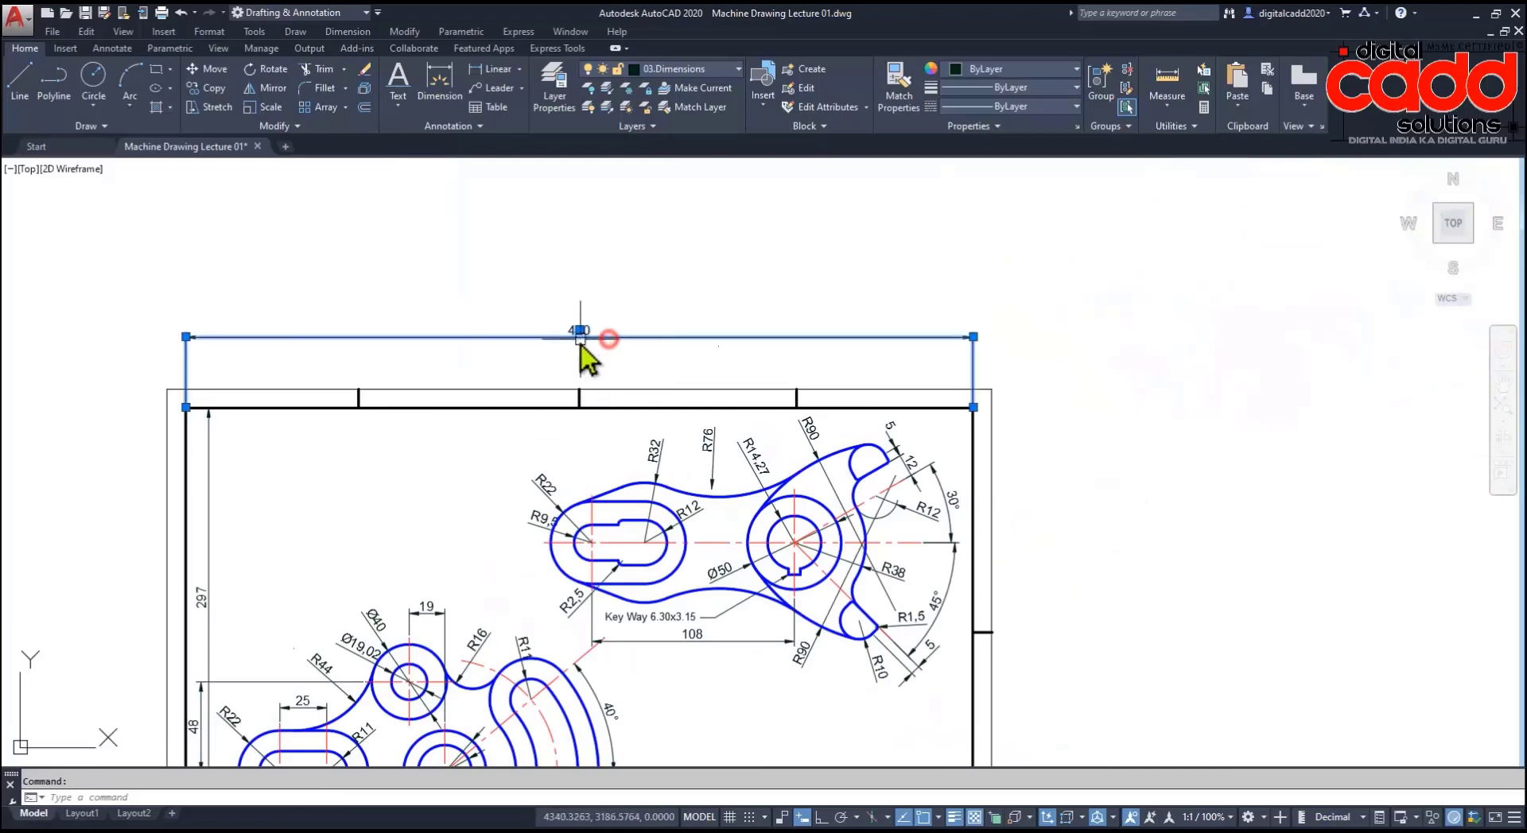
{"action": "left_click", "coordinate": [579, 330]}
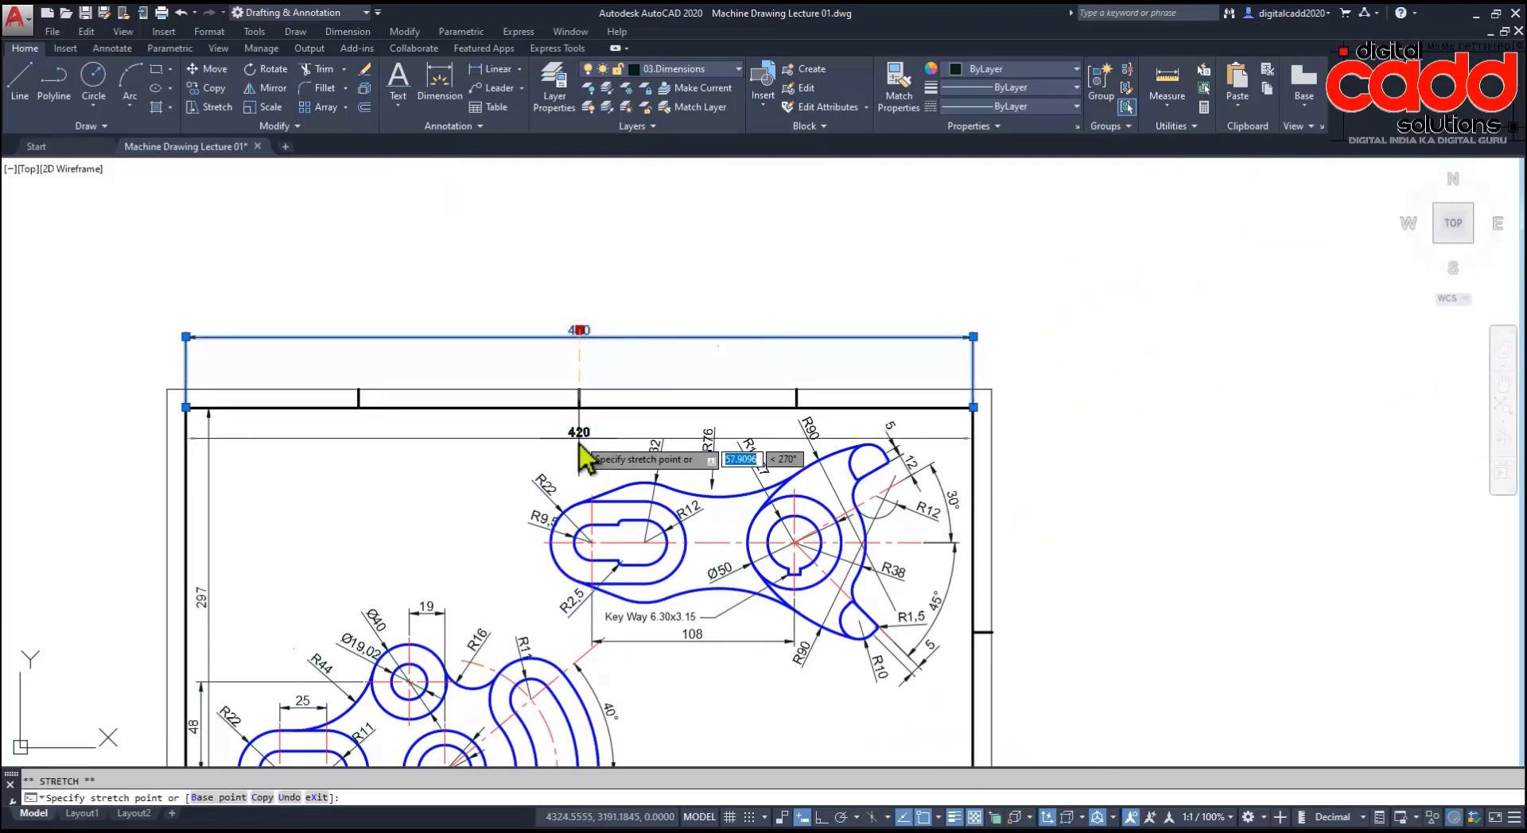
{"action": "key", "text": "Escape"}
{"action": "key", "text": "Escape"}
{"action": "scroll", "coordinate": [587, 477], "scroll_direction": "down", "scroll_amount": 6}
{"action": "scroll", "coordinate": [784, 453], "scroll_direction": "up", "scroll_amount": 3}
{"action": "scroll", "coordinate": [788, 439], "scroll_direction": "up", "scroll_amount": 1}
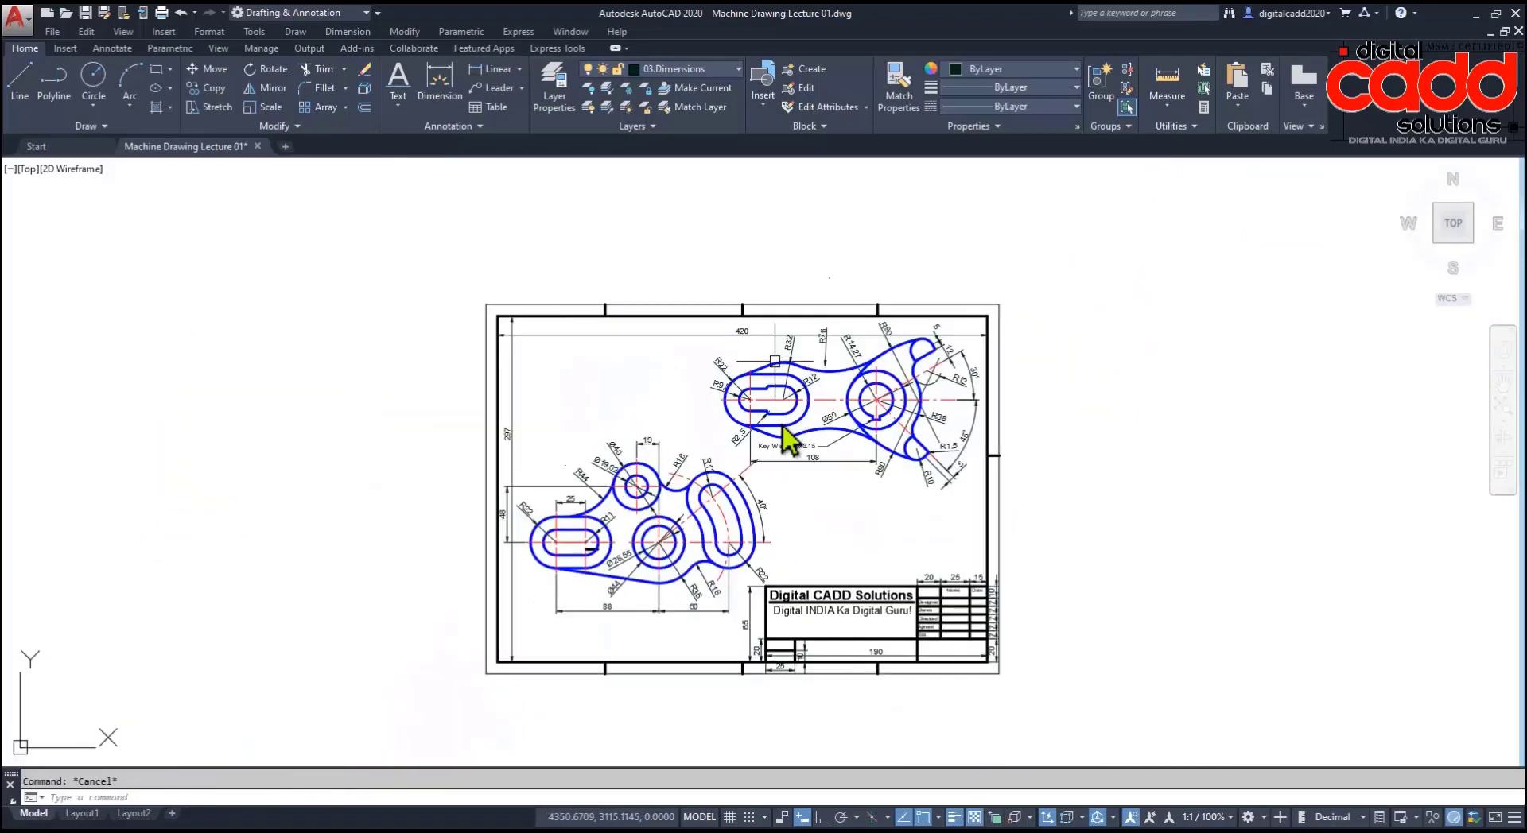
Step: Re-set the plot to AutoCAD PDF on ISO A3 (420.00 x 297.00 MM) paper, centred
{"action": "key", "text": "ctrl+p"}
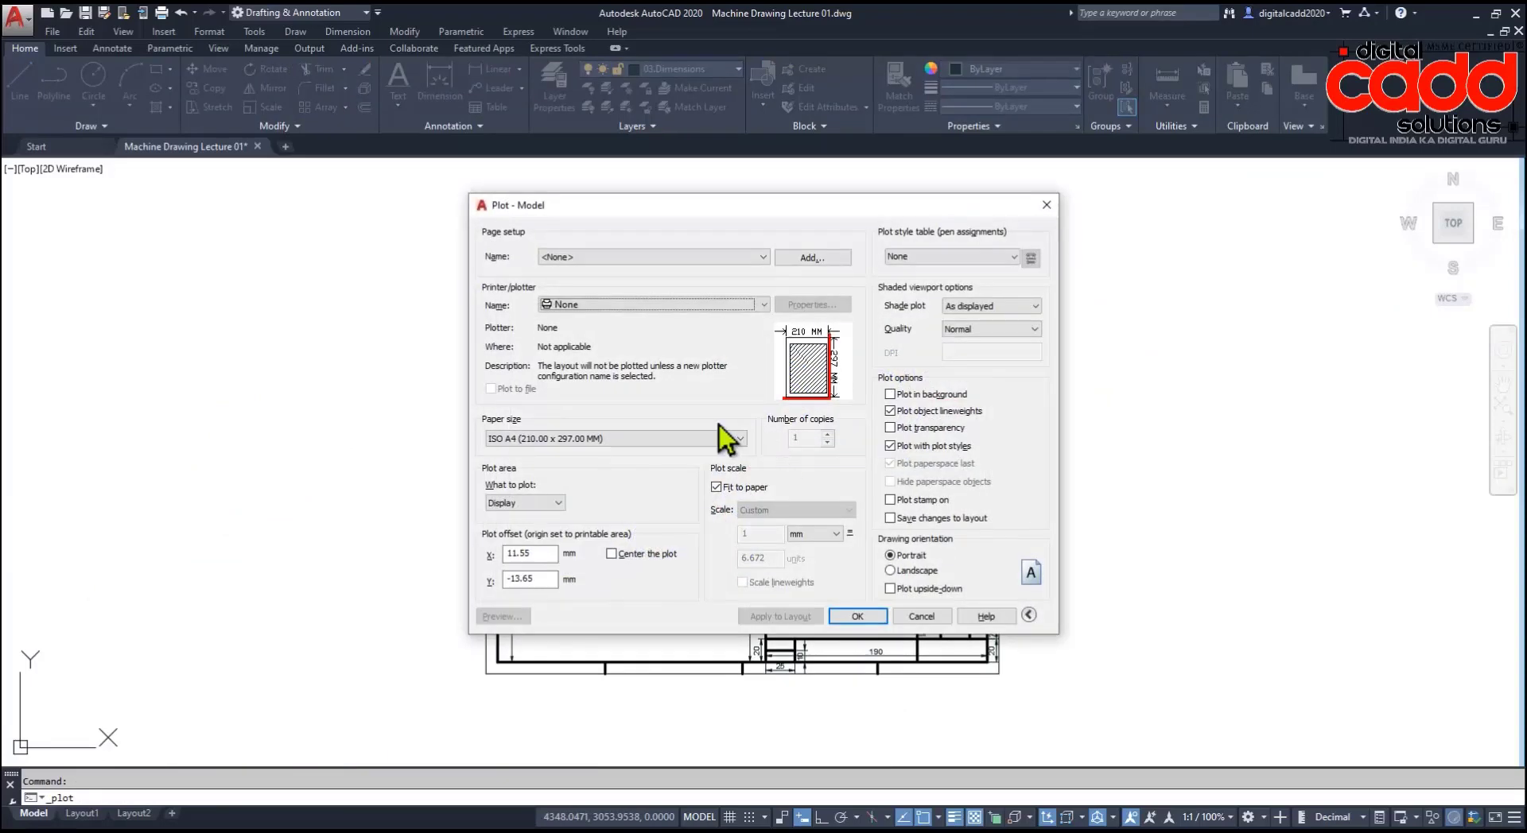
{"action": "left_click", "coordinate": [637, 308]}
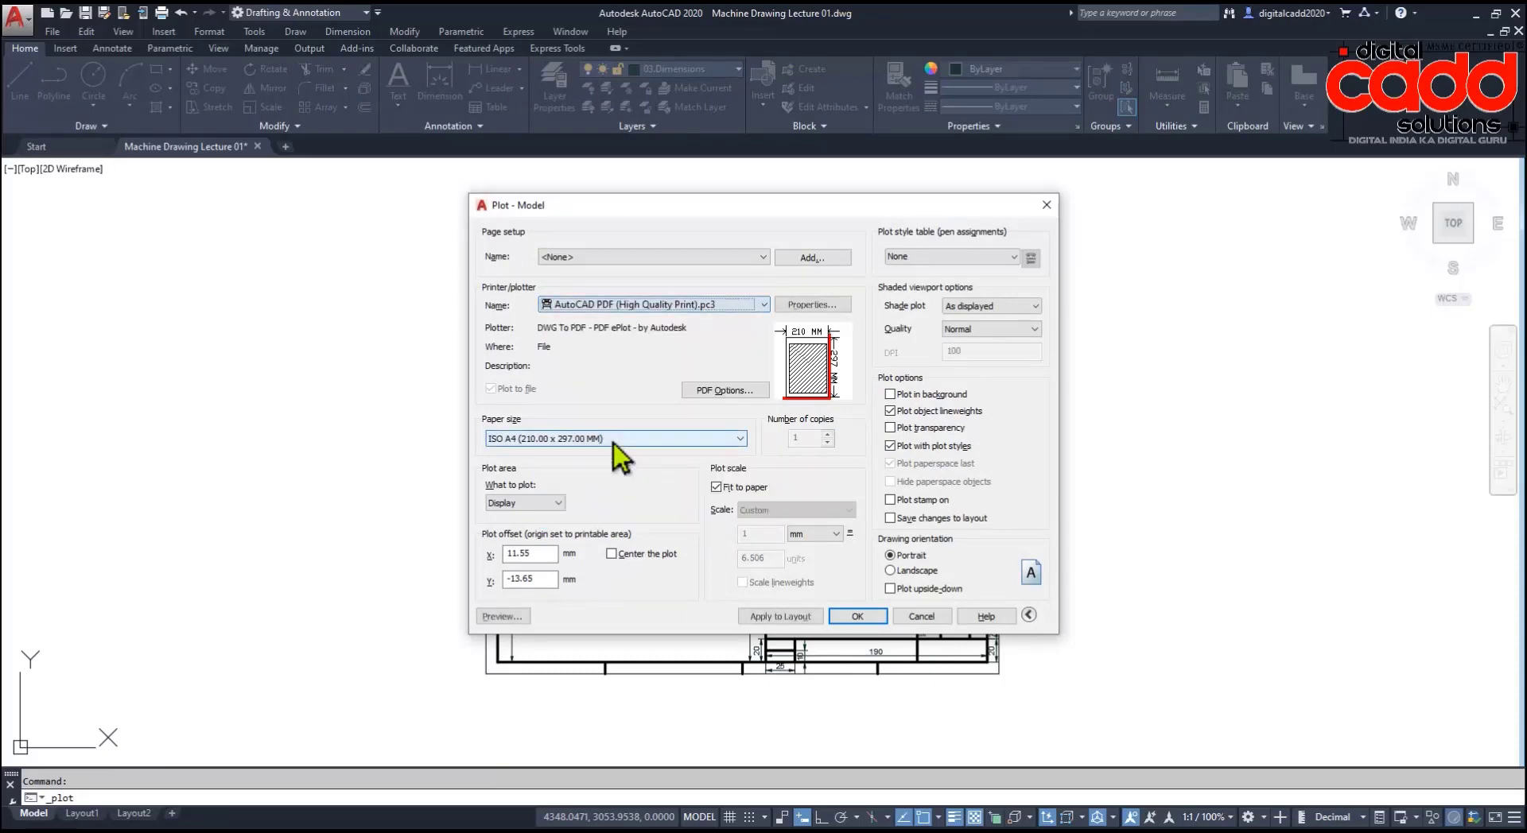
{"action": "left_click", "coordinate": [602, 440]}
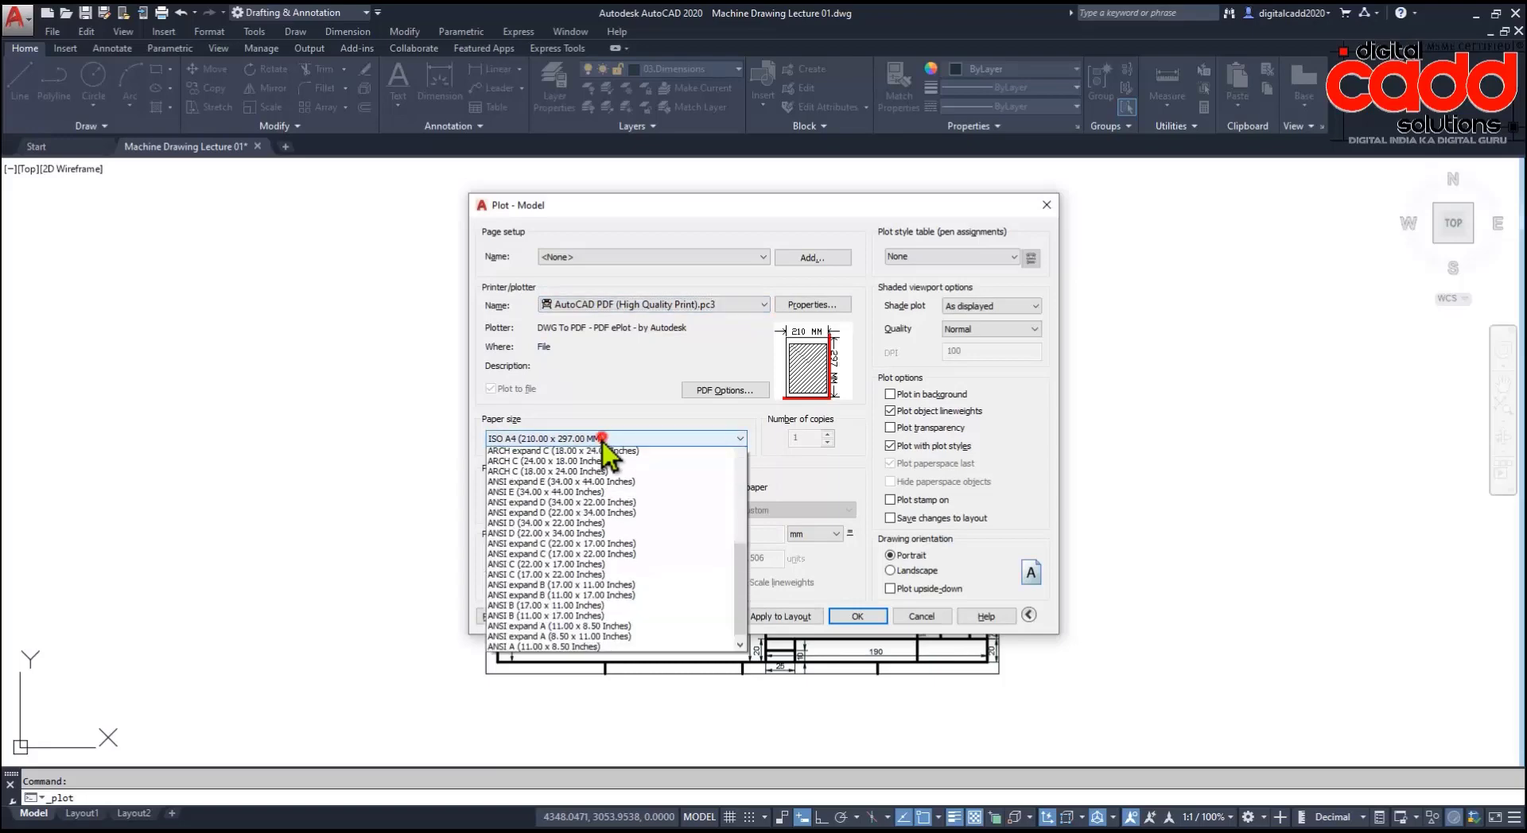
{"action": "scroll", "coordinate": [585, 541], "scroll_direction": "up", "scroll_amount": 2}
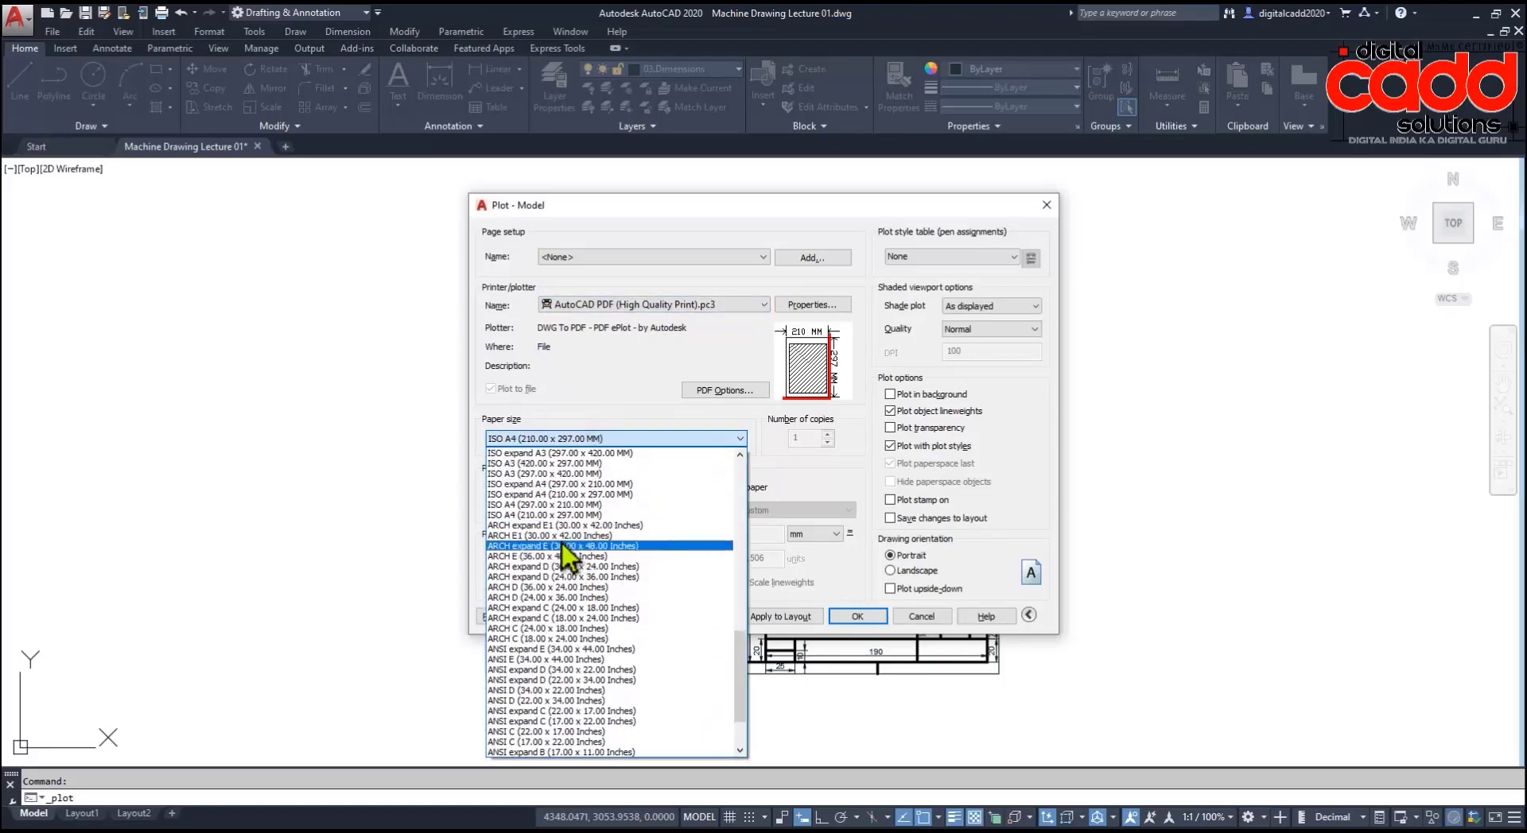
{"action": "left_click", "coordinate": [526, 465]}
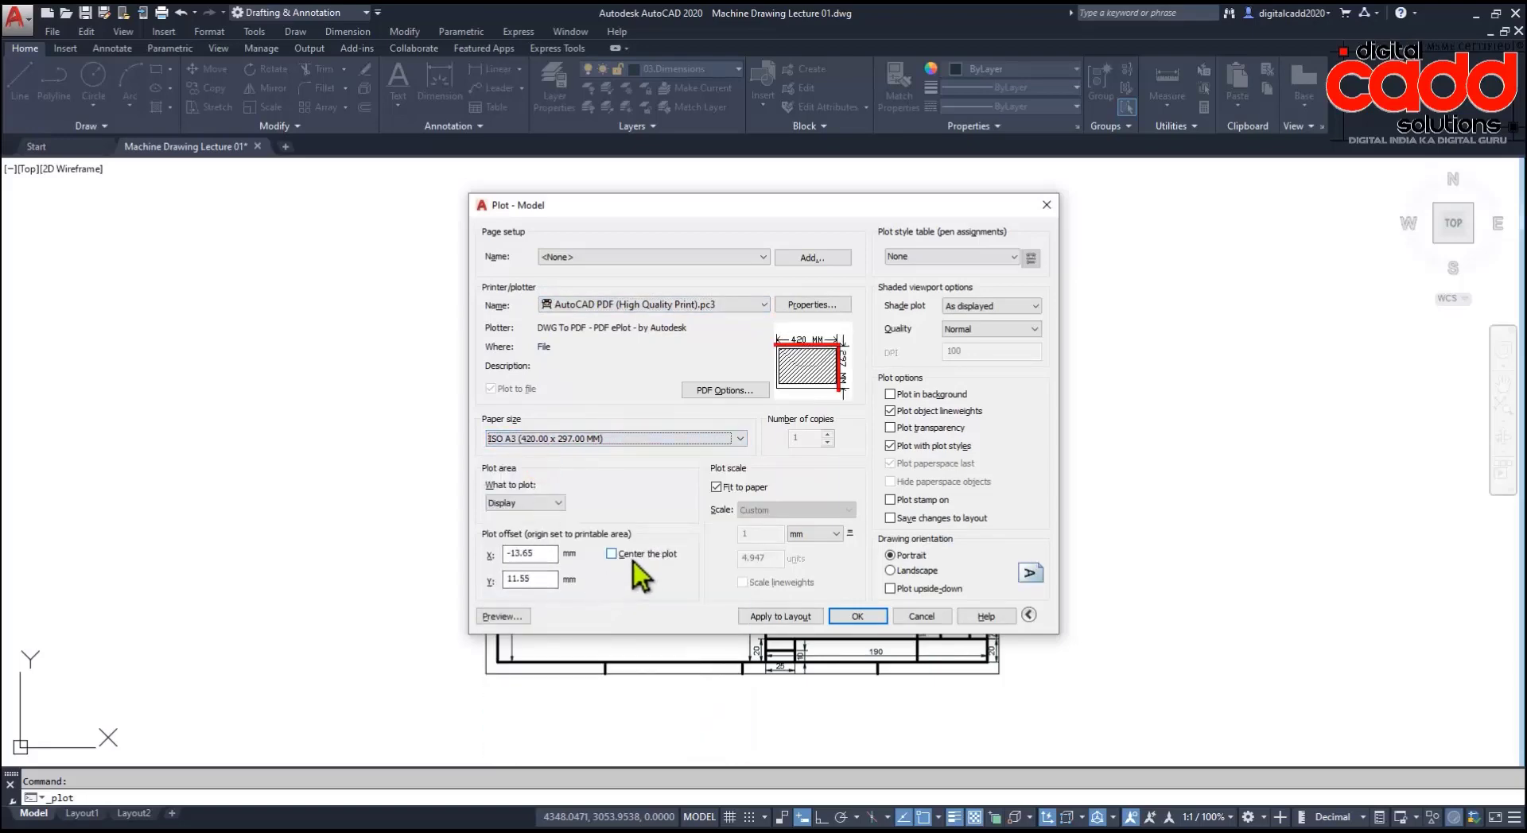
{"action": "left_click", "coordinate": [611, 554]}
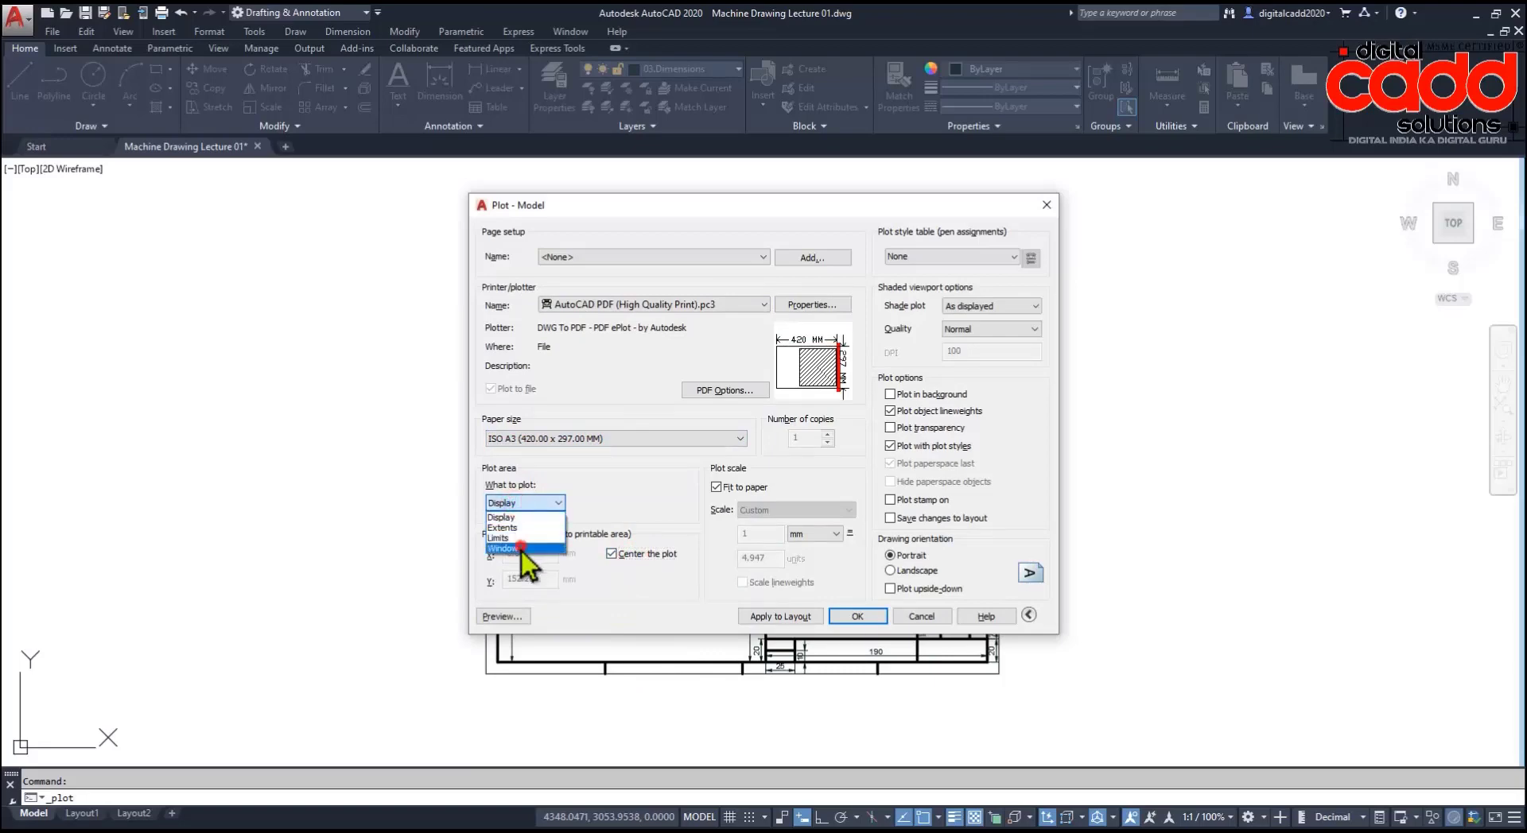
Step: Plot a window picked around the sheet and choose the Desktop as save location
{"action": "left_click", "coordinate": [521, 548]}
{"action": "left_click", "coordinate": [483, 303]}
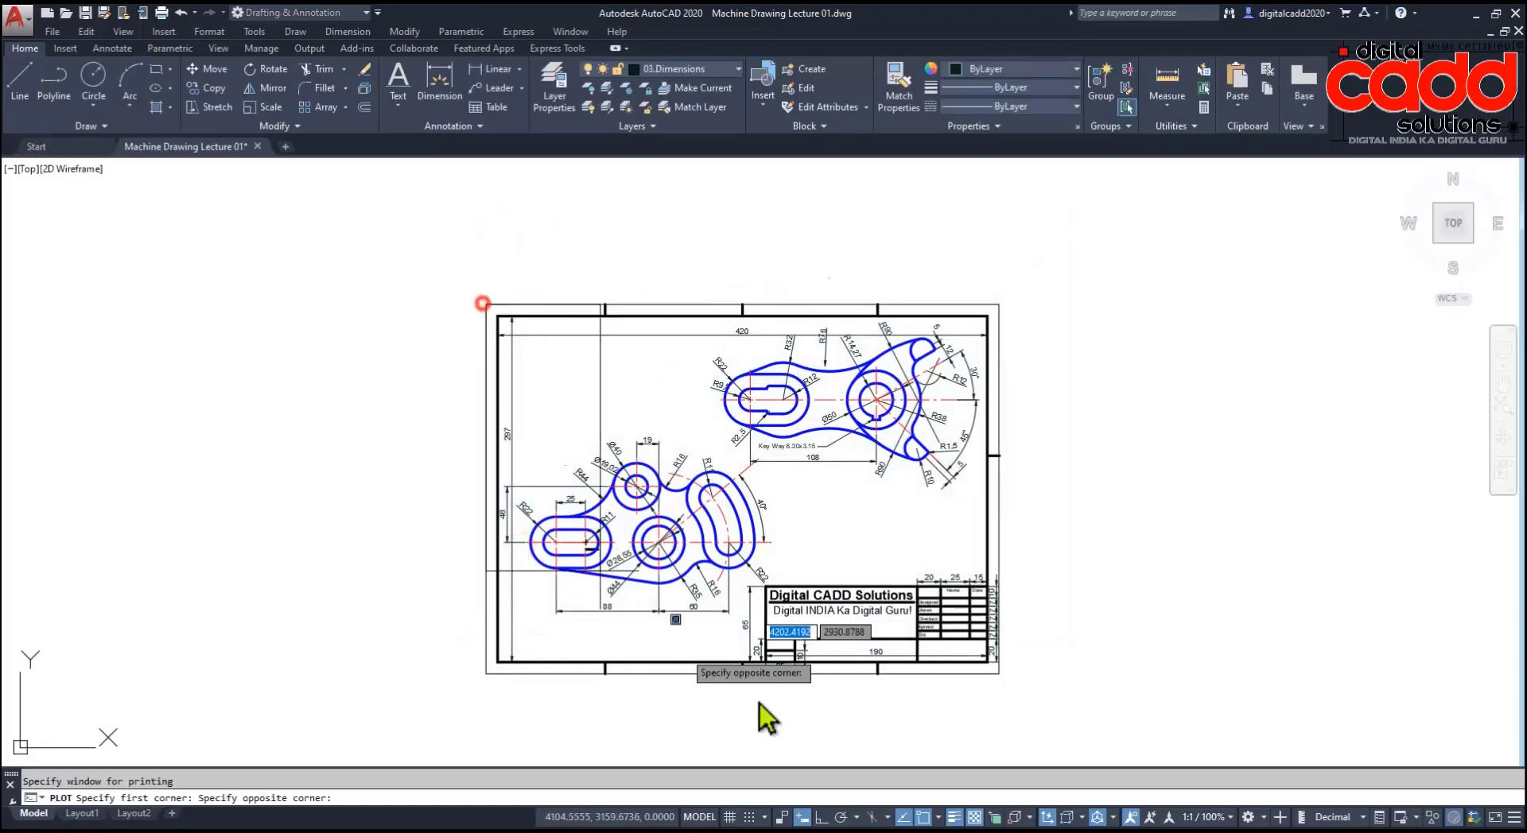
{"action": "left_click", "coordinate": [999, 675]}
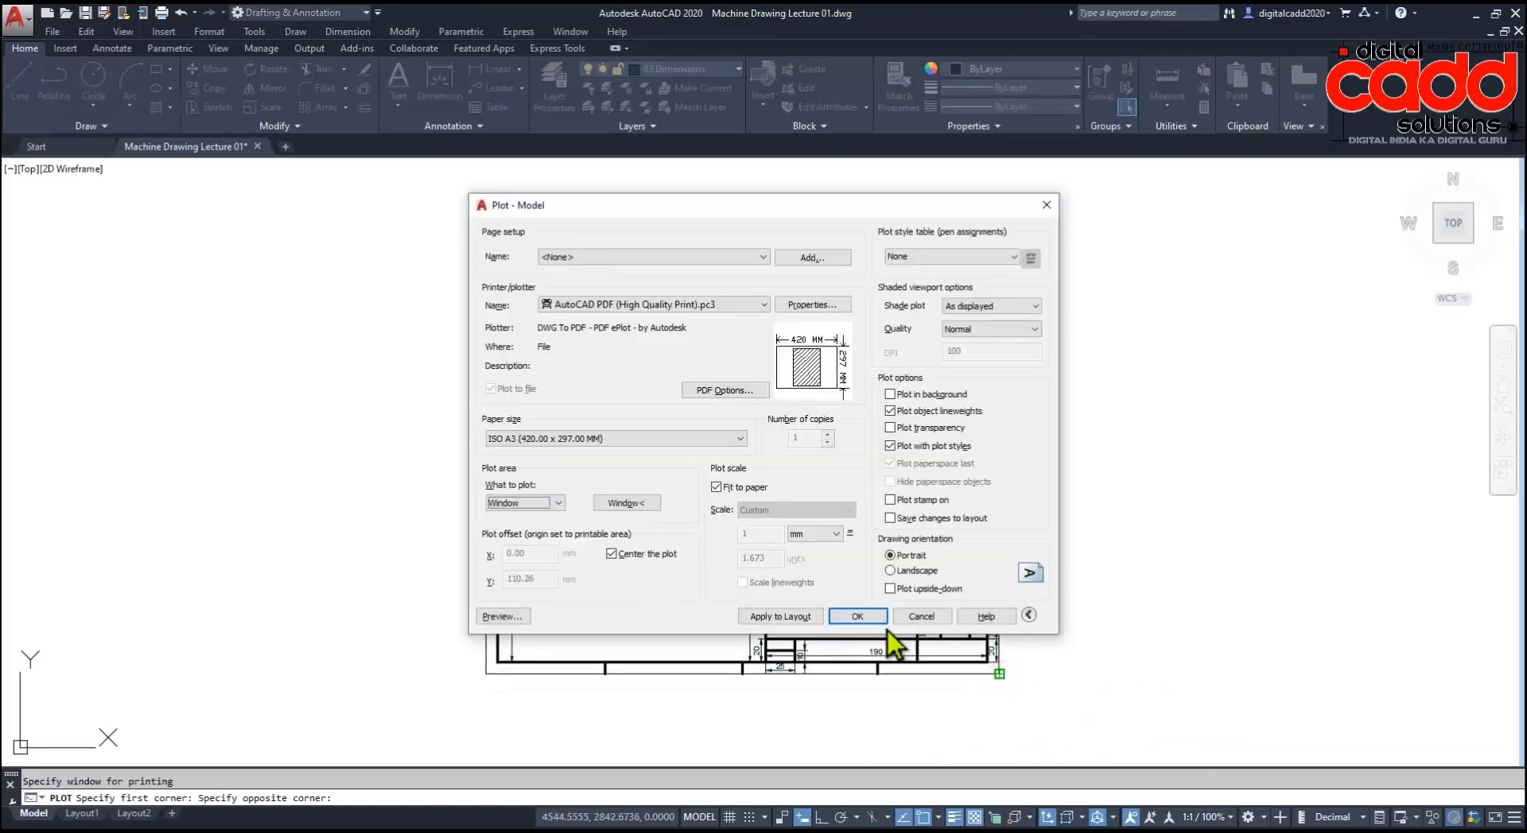
{"action": "left_click", "coordinate": [859, 620]}
{"action": "left_click", "coordinate": [561, 405]}
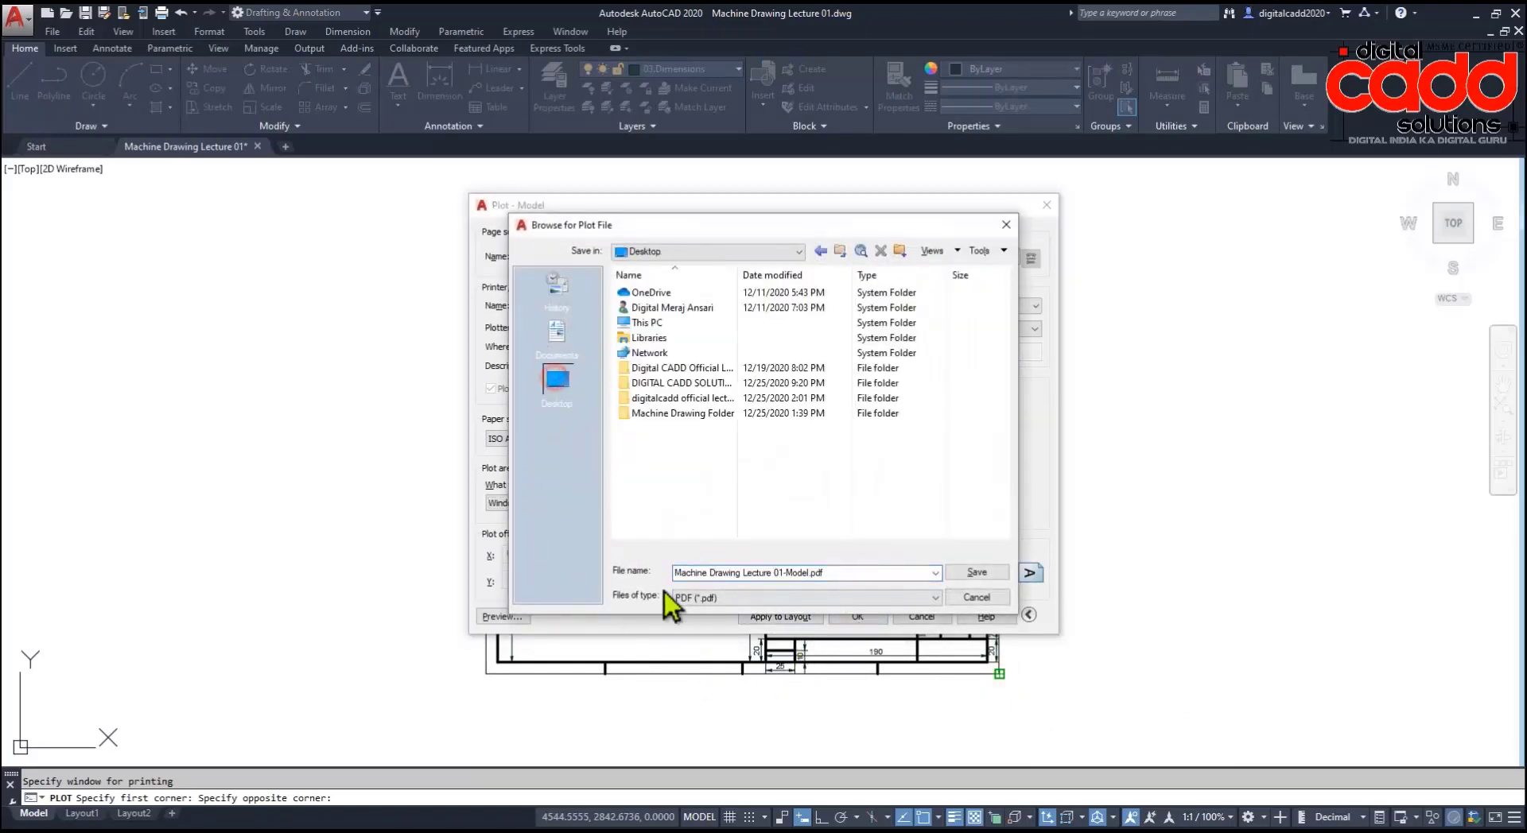
Step: Save Machine Drawing Lecture 01-Model.pdf, review it in Edge, and return to AutoCAD
{"action": "left_click", "coordinate": [979, 574]}
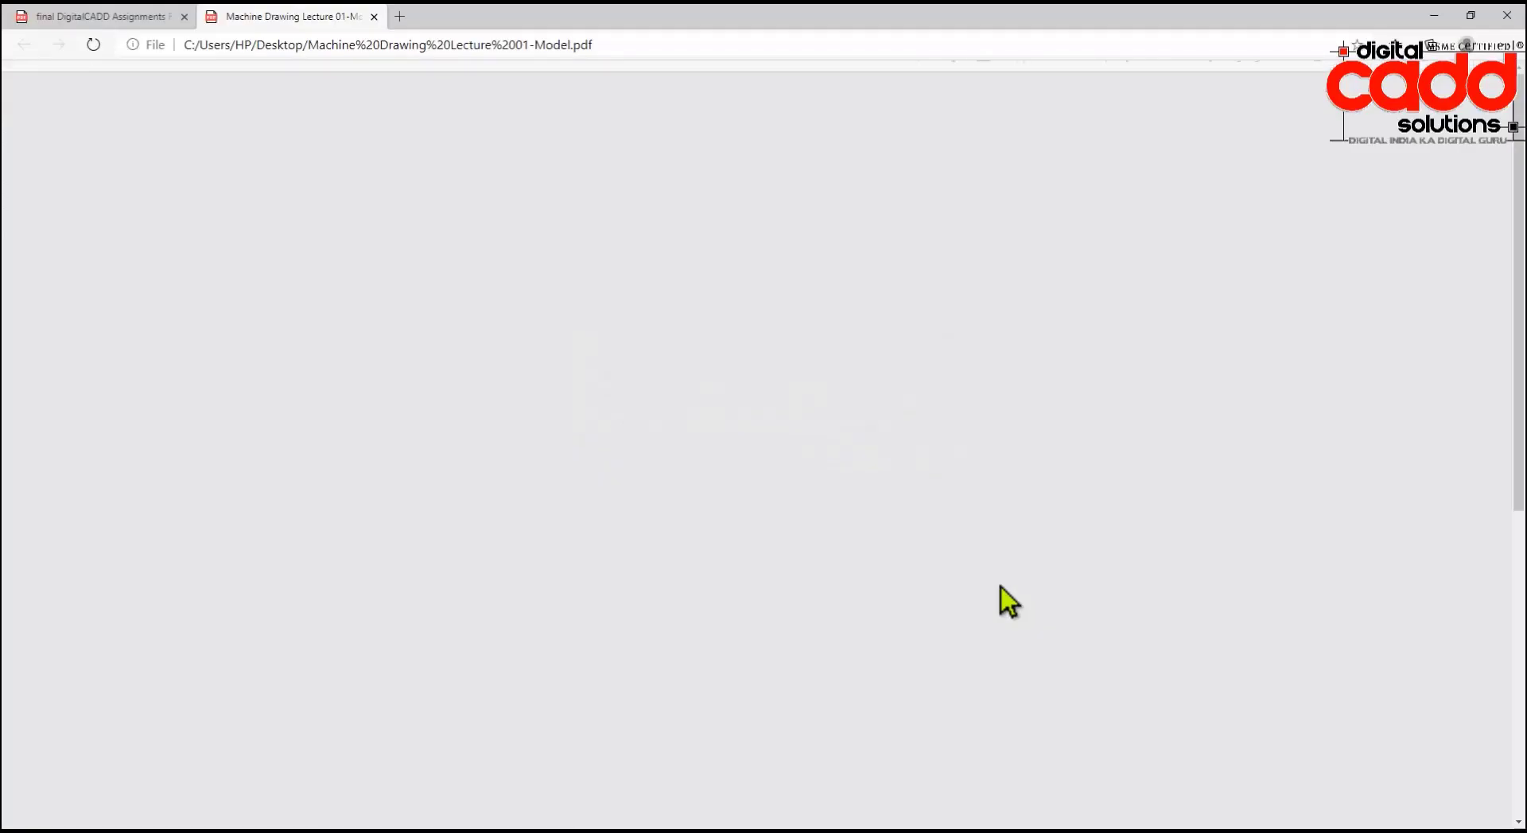
{"action": "scroll", "coordinate": [1008, 620], "scroll_direction": "down", "scroll_amount": 5}
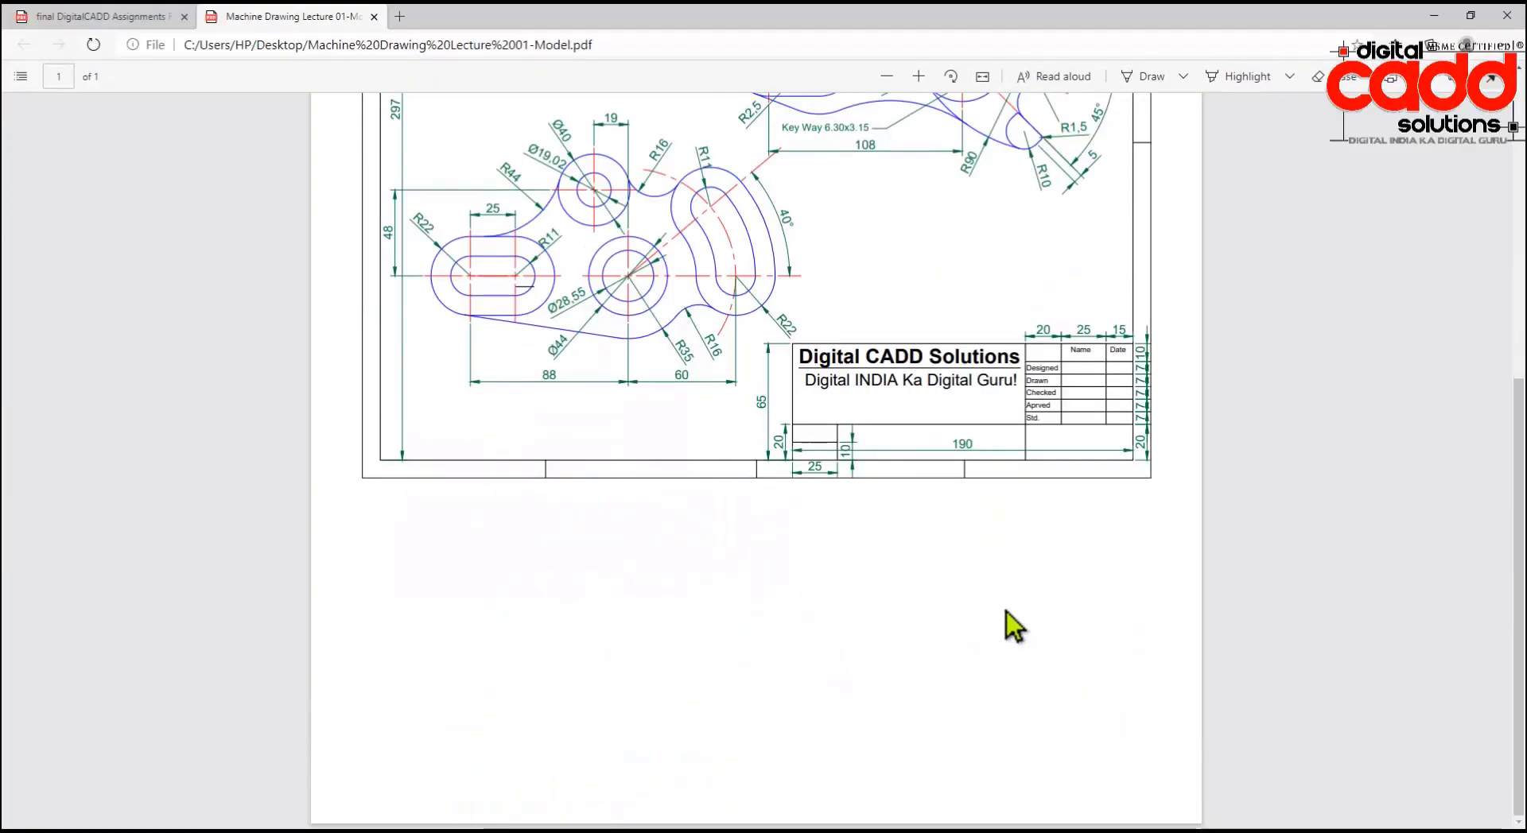
{"action": "scroll", "coordinate": [1006, 612], "scroll_direction": "up", "scroll_amount": 5}
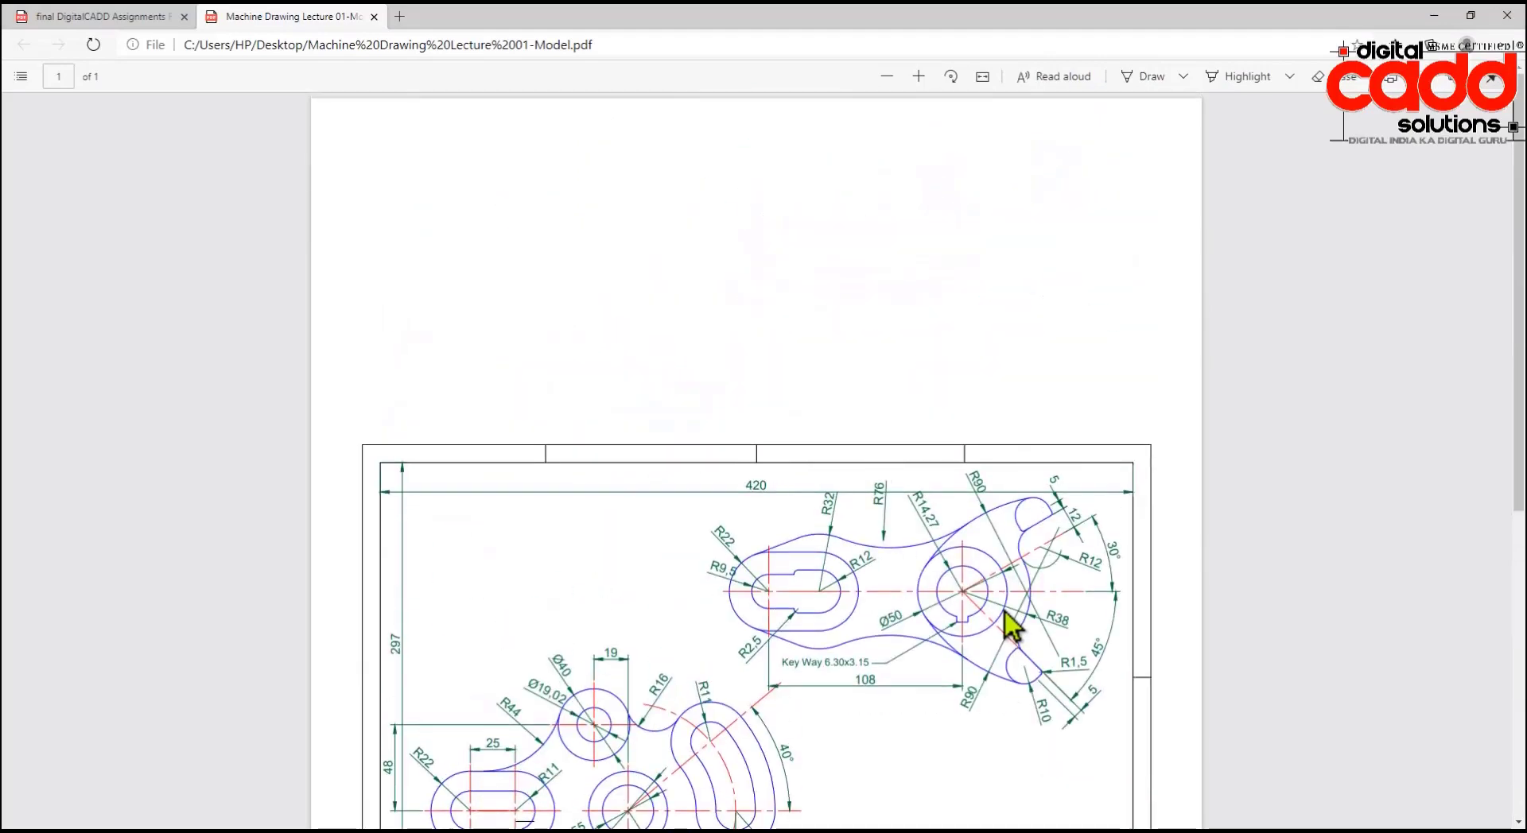
{"action": "scroll", "coordinate": [1002, 619], "scroll_direction": "down", "scroll_amount": 5}
{"action": "scroll", "coordinate": [1000, 617], "scroll_direction": "up", "scroll_amount": 4}
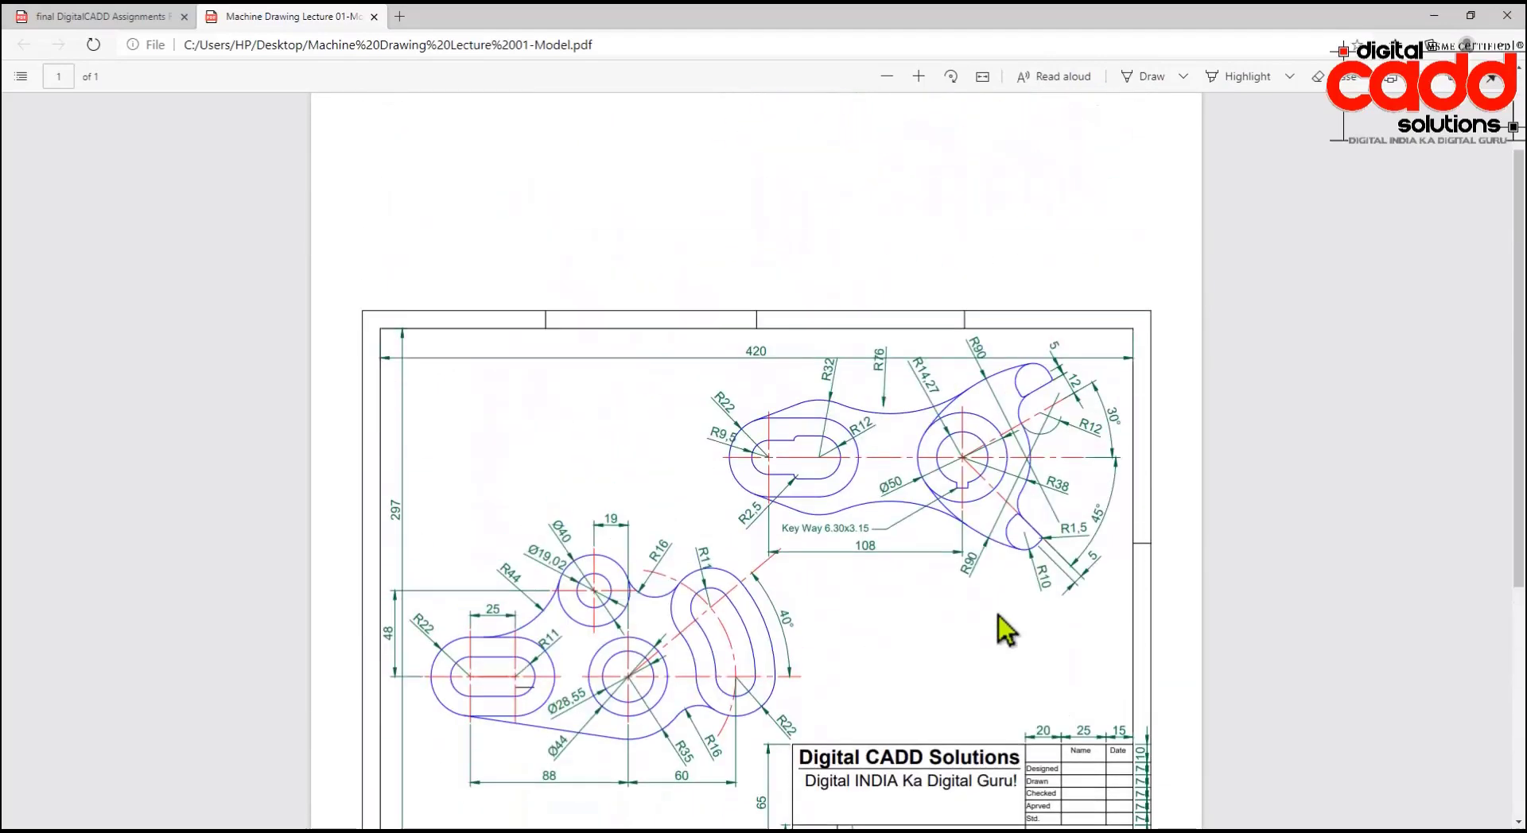
{"action": "scroll", "coordinate": [999, 625], "scroll_direction": "down", "scroll_amount": 1}
{"action": "scroll", "coordinate": [965, 624], "scroll_direction": "down", "scroll_amount": 2}
{"action": "scroll", "coordinate": [955, 629], "scroll_direction": "down", "scroll_amount": 2}
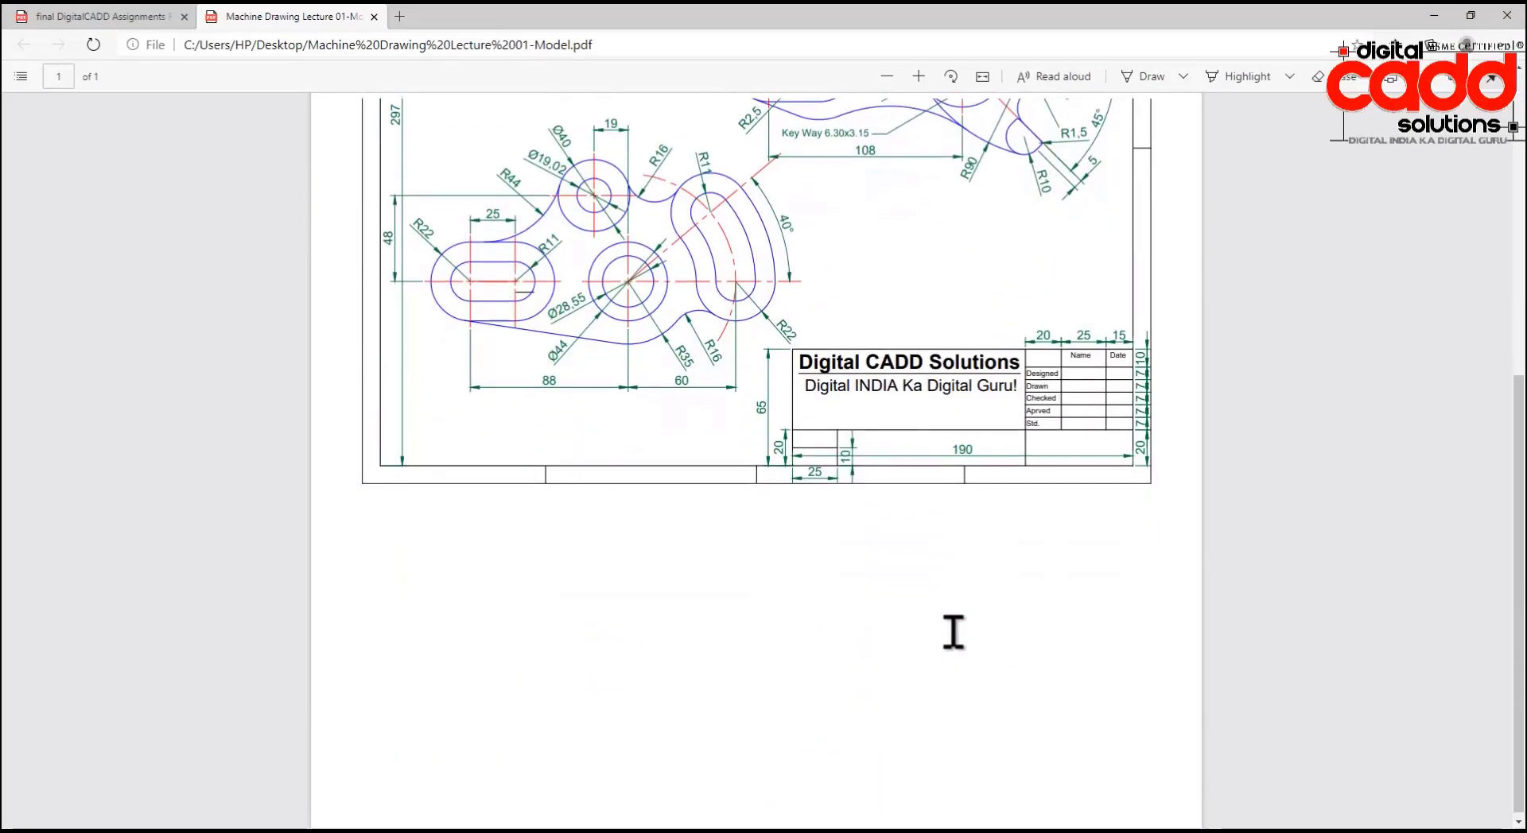
{"action": "scroll", "coordinate": [953, 633], "scroll_direction": "up", "scroll_amount": 3}
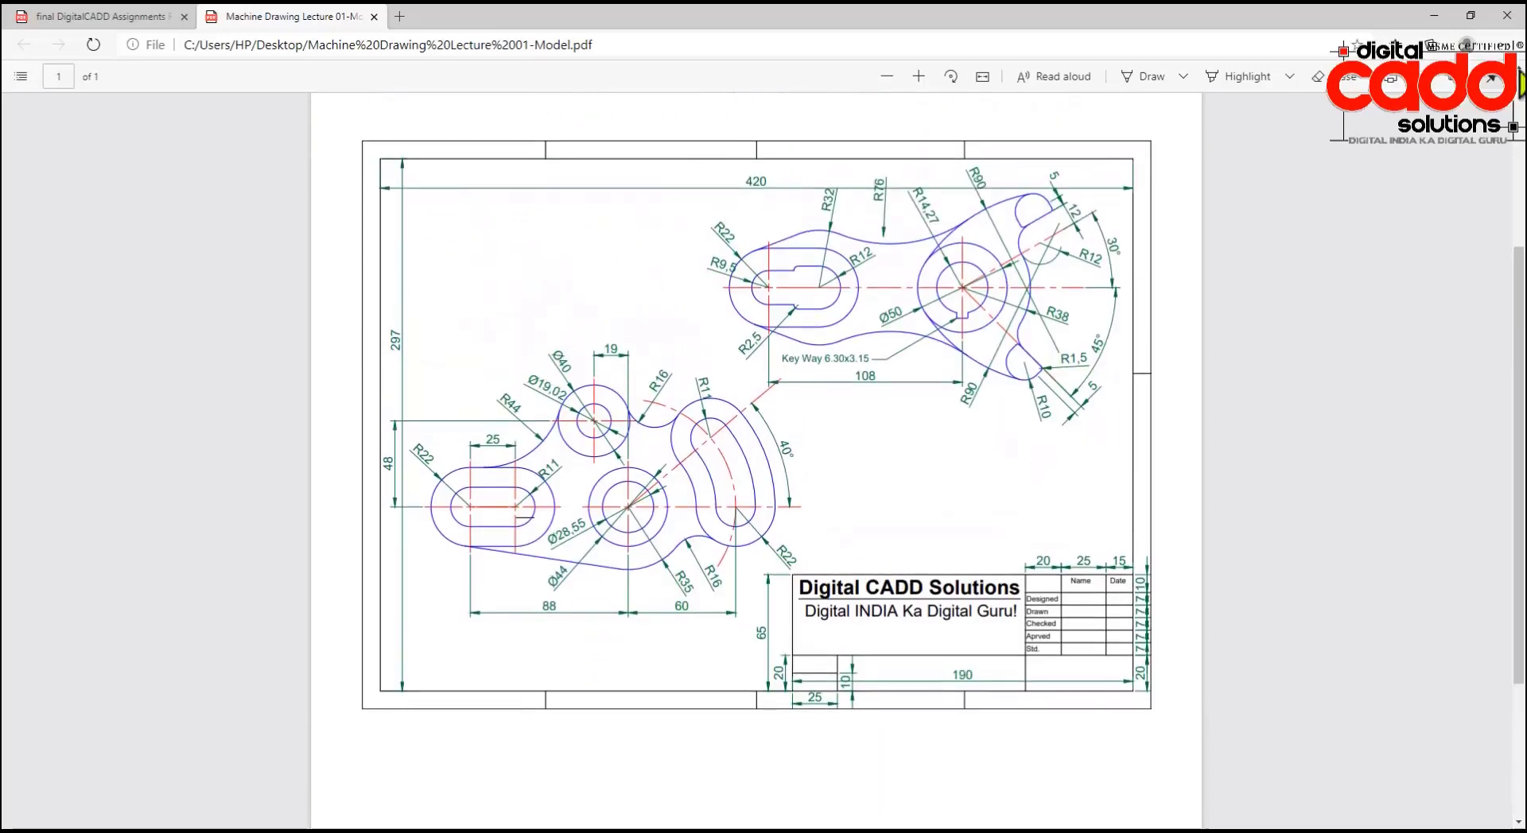
{"action": "left_click", "coordinate": [1507, 15]}
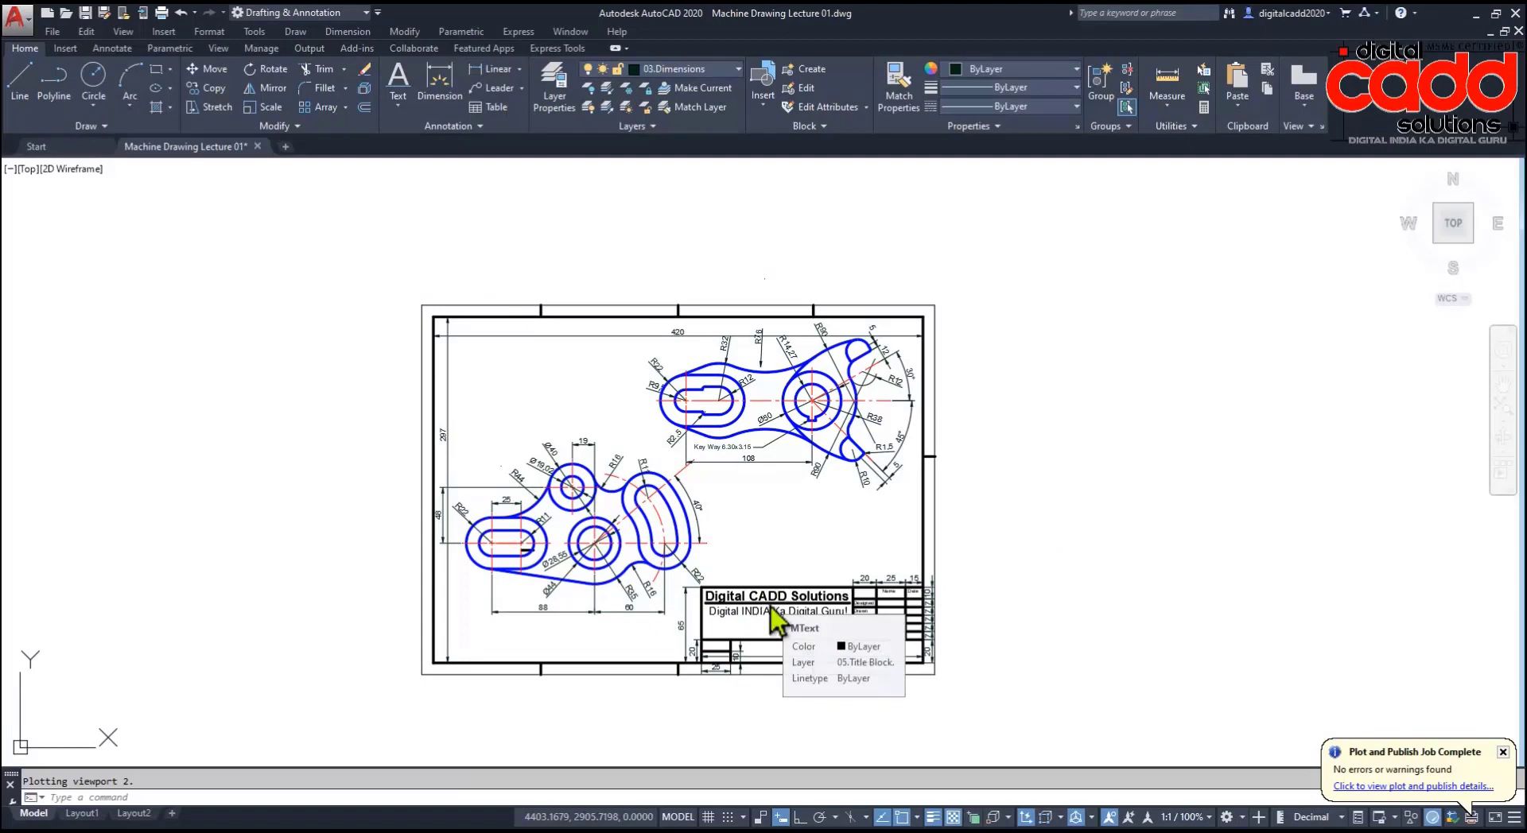
Step: Start a landscape plot to the AutoCAD PDF (High Quality Print).pc3 plotter
{"action": "key", "text": "ctrl+p"}
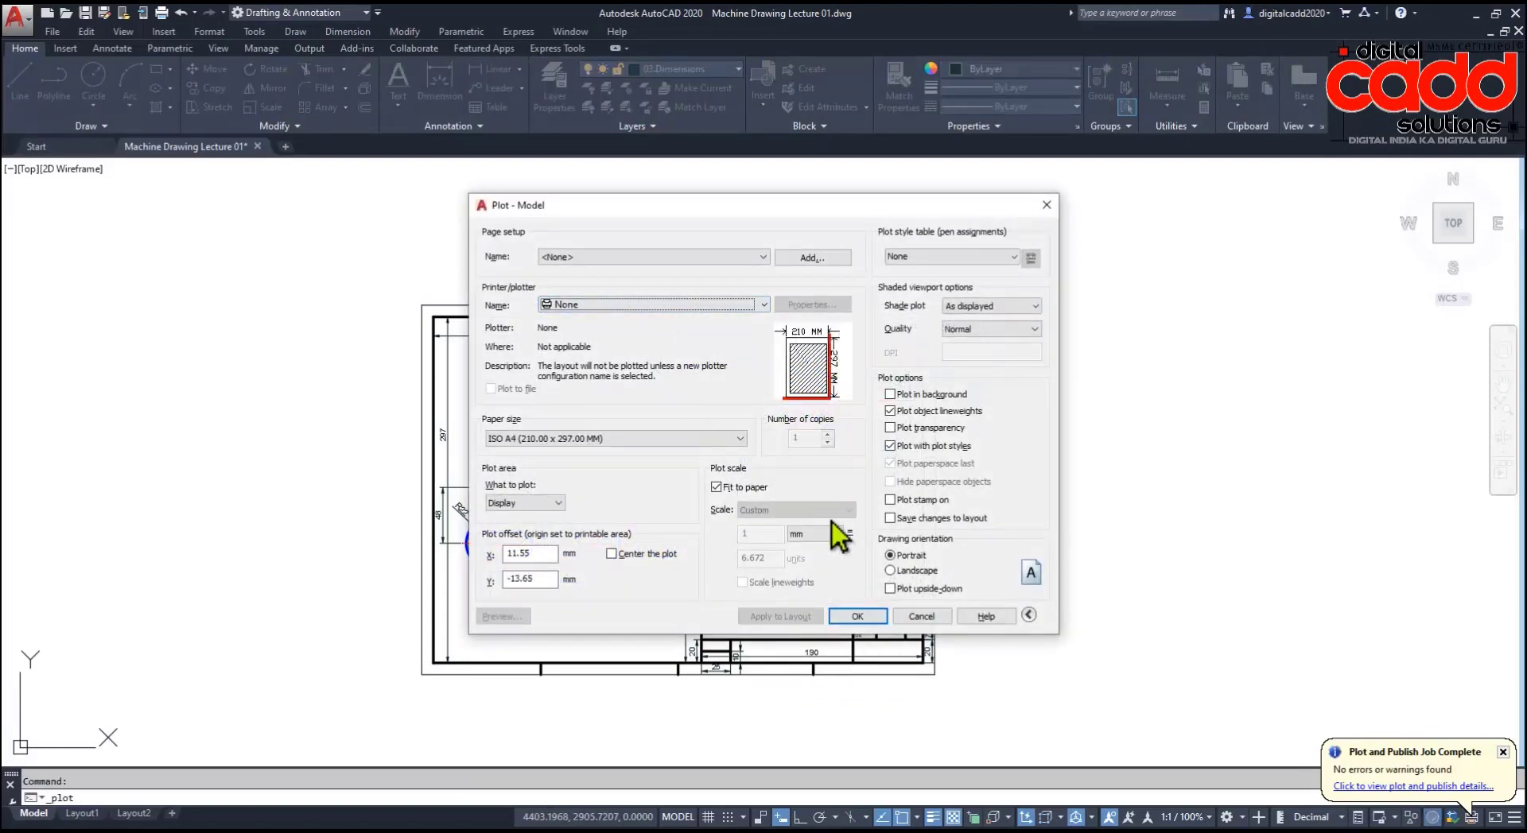
{"action": "left_click", "coordinate": [934, 574]}
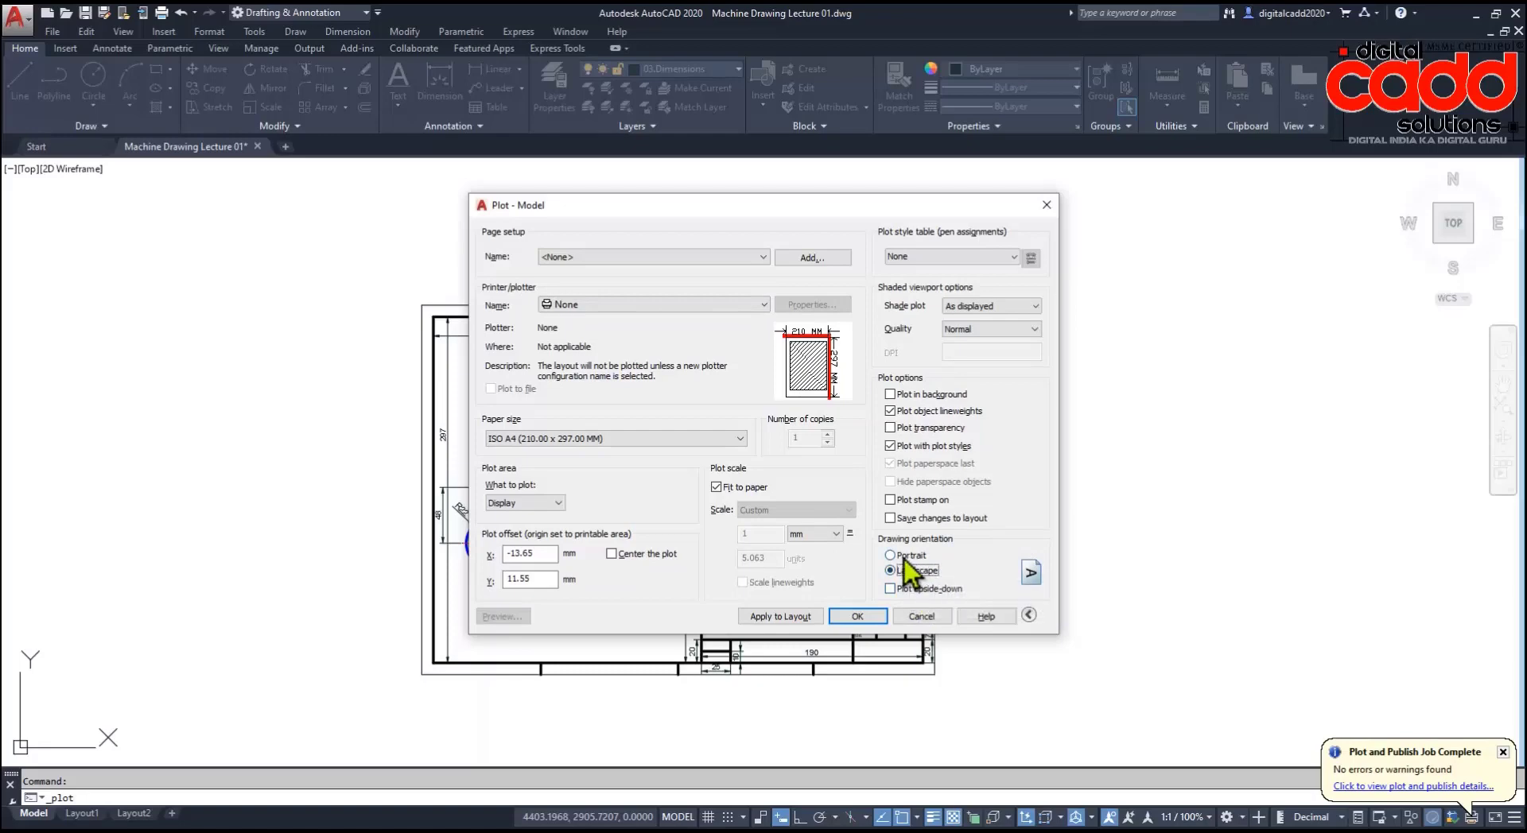
{"action": "left_click", "coordinate": [700, 304]}
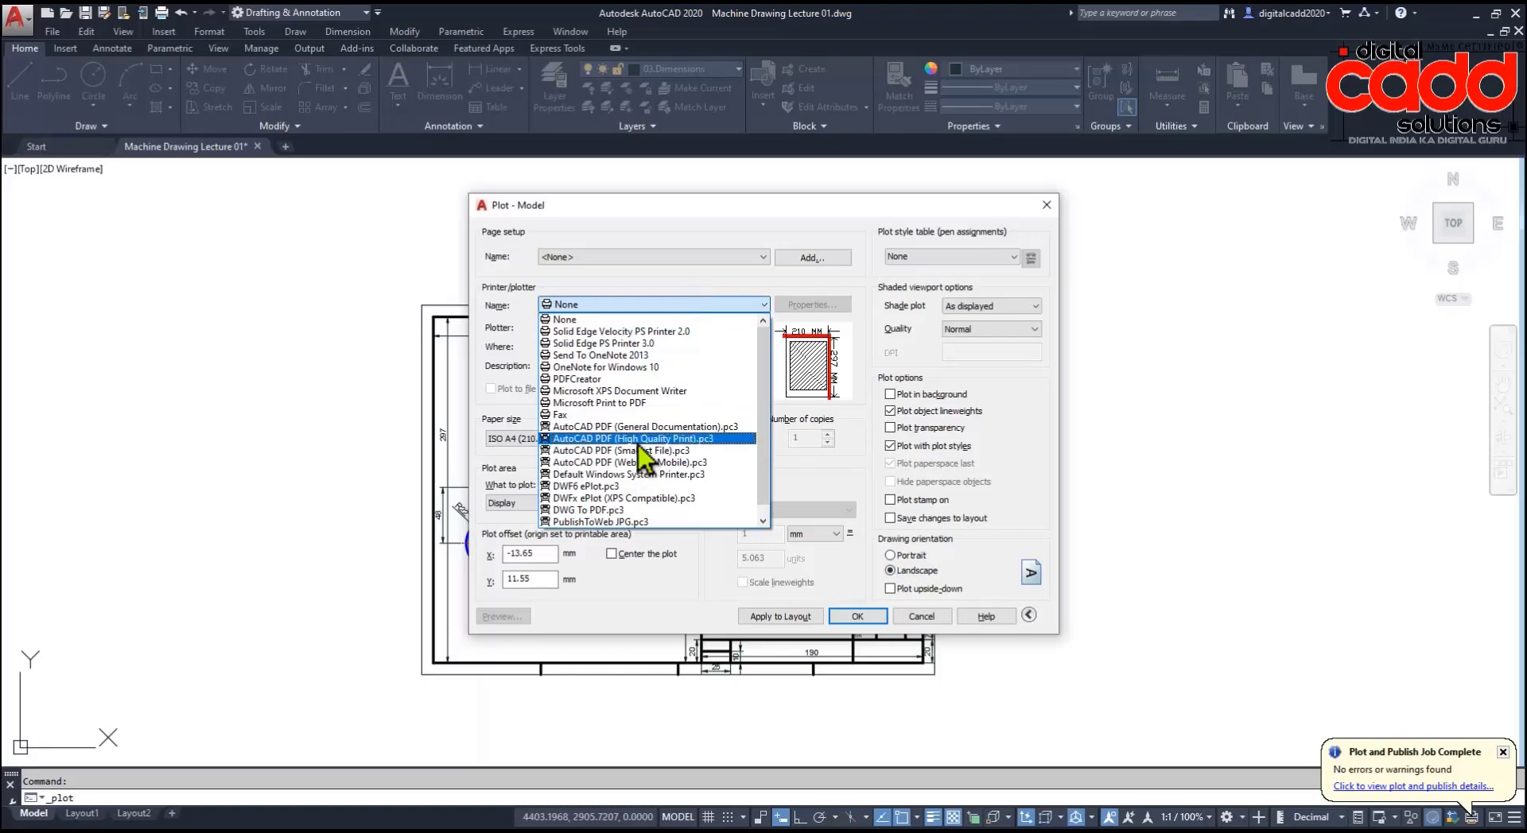
{"action": "left_click", "coordinate": [638, 439]}
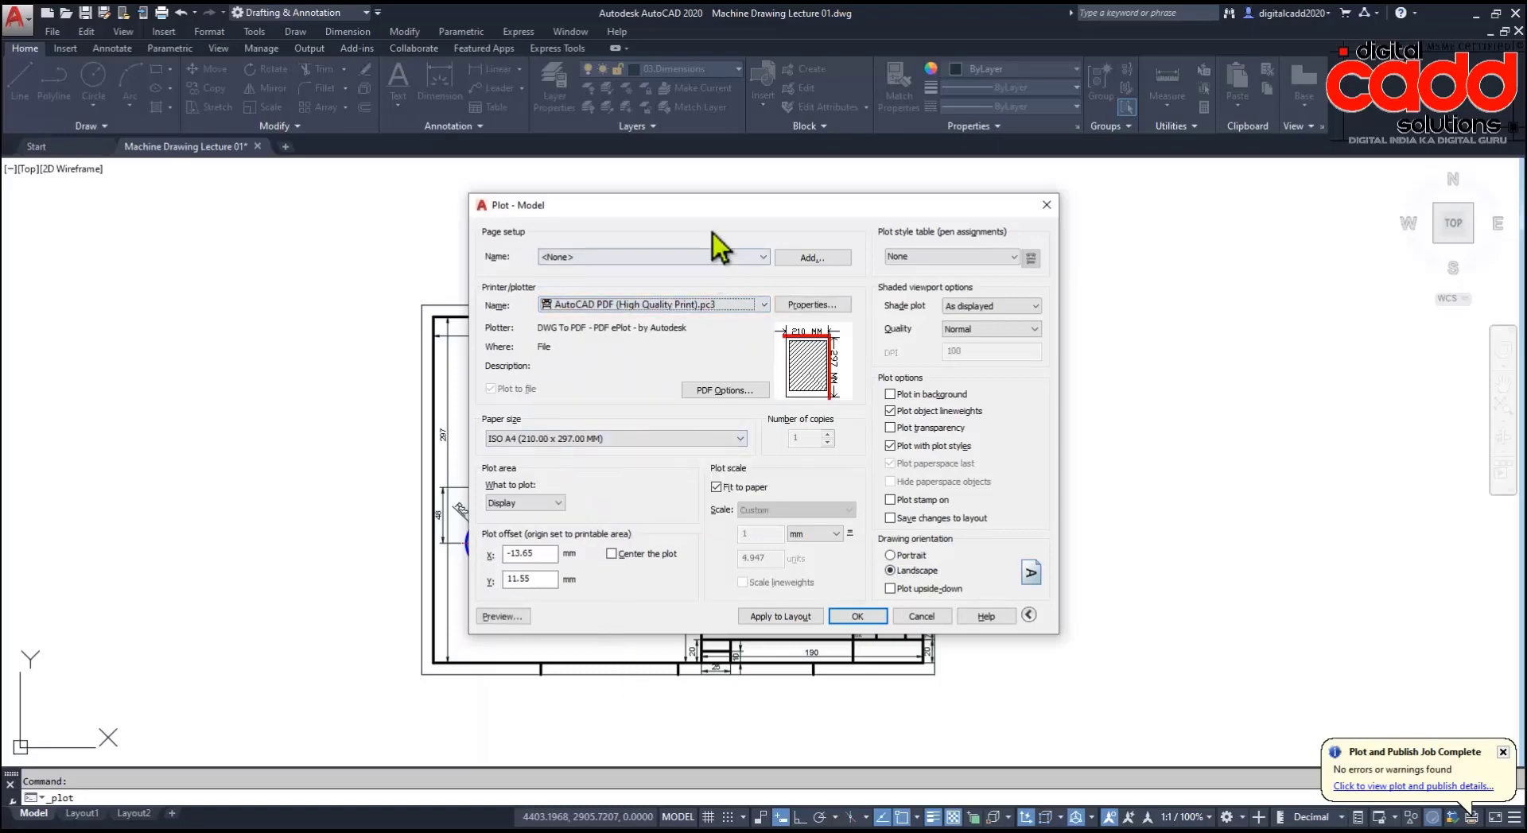
{"action": "left_click_drag", "start_coordinate": [780, 211], "coordinate": [1042, 219]}
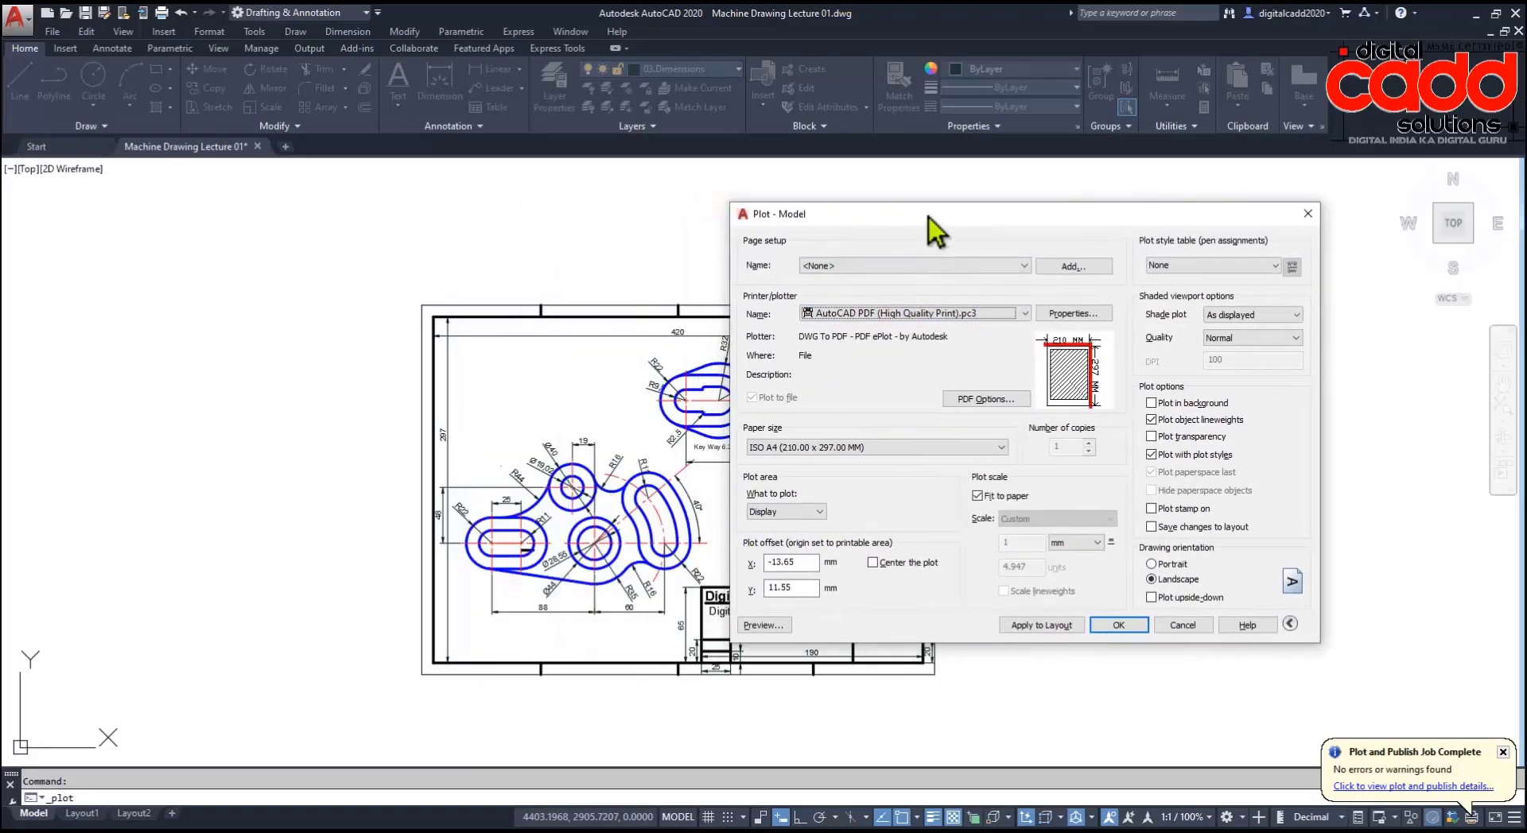
{"action": "left_click_drag", "start_coordinate": [929, 218], "coordinate": [638, 237]}
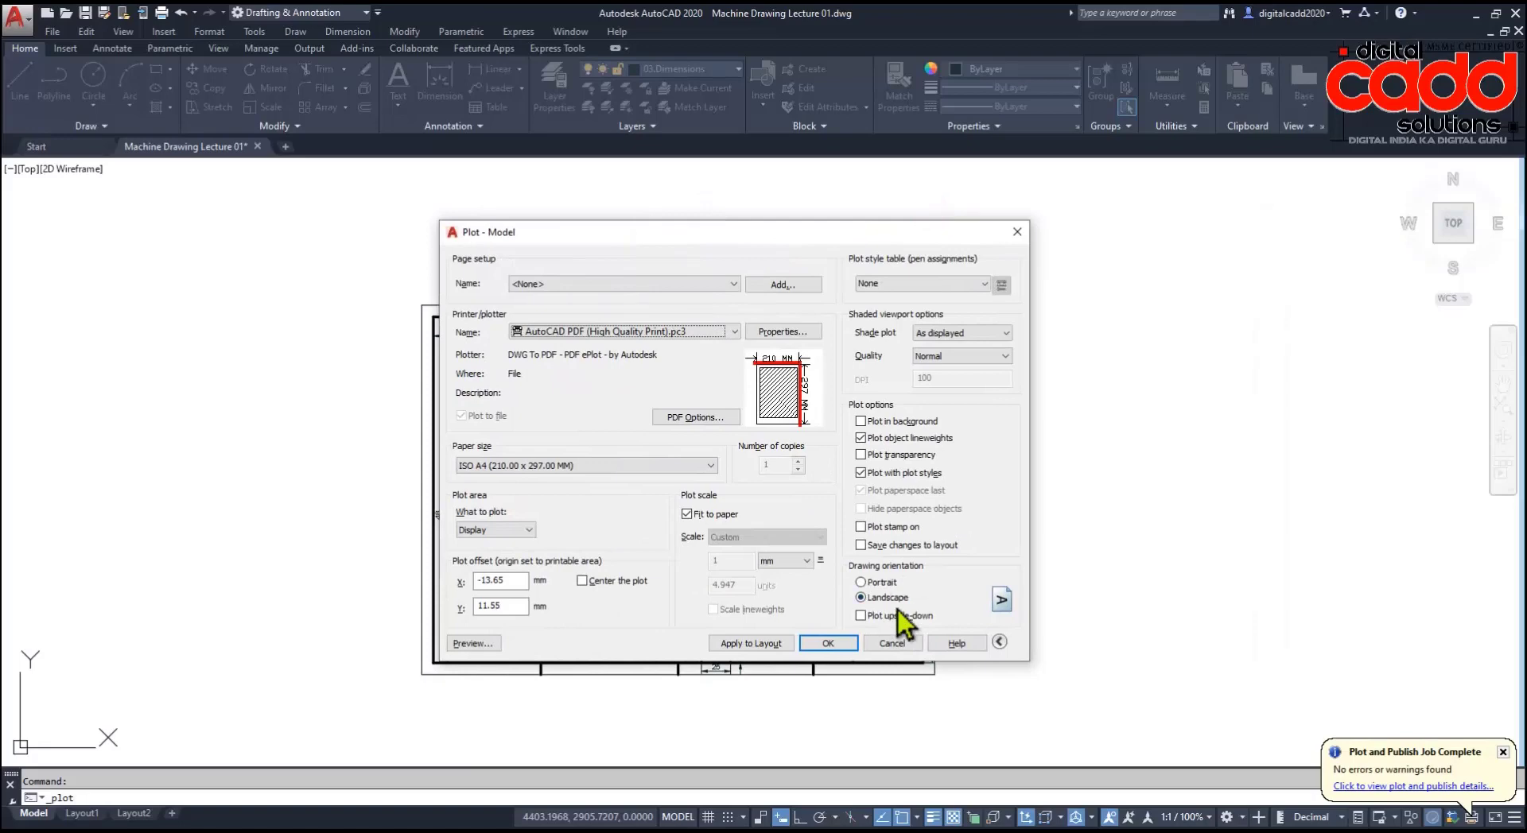
Step: Use ISO A3 paper, centre the plot, and set the plot area to Window
{"action": "left_click", "coordinate": [567, 469]}
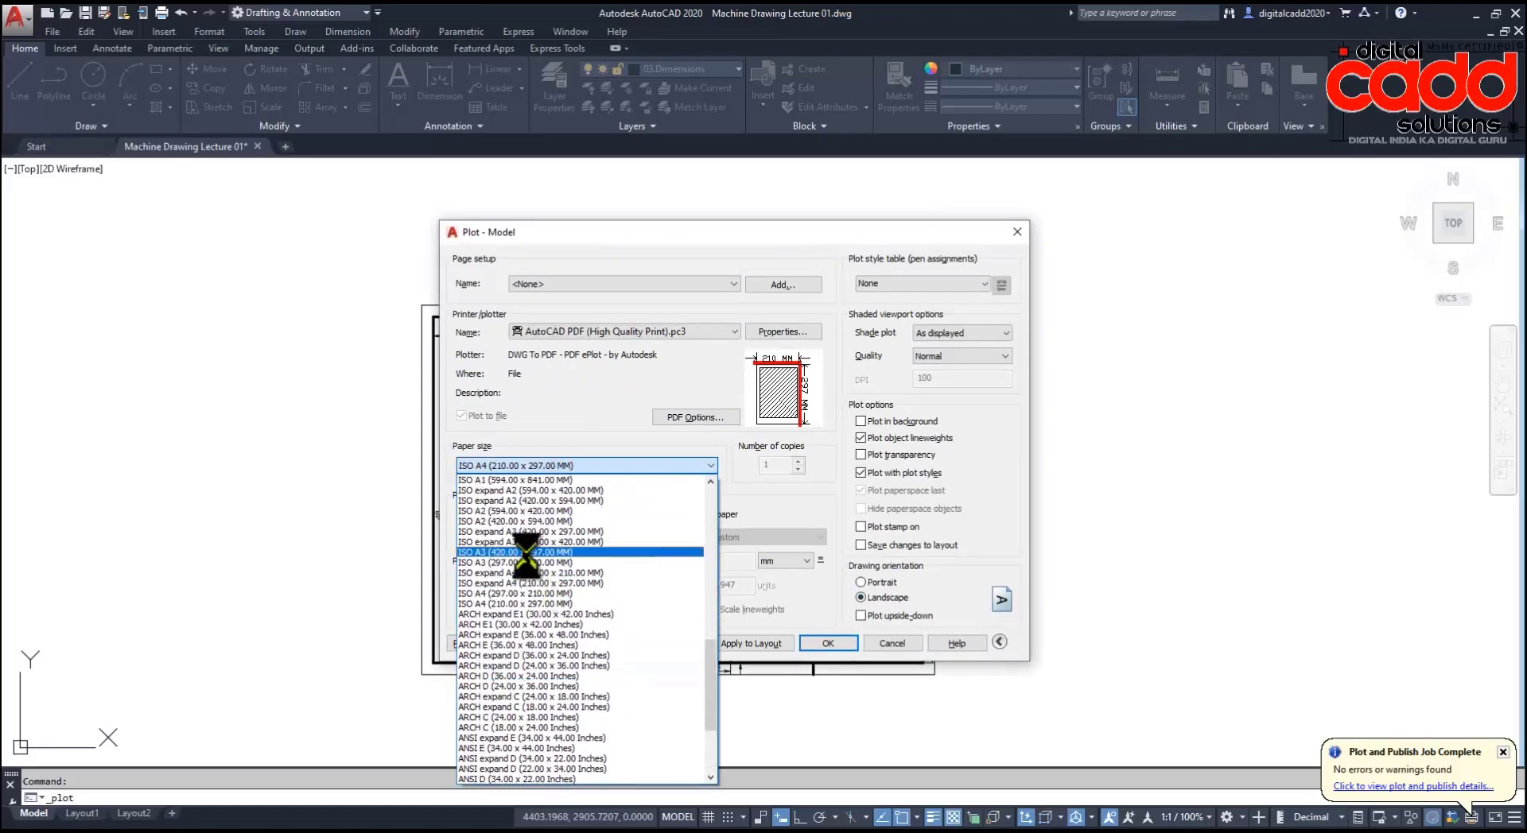
{"action": "left_click", "coordinate": [527, 552]}
{"action": "left_click", "coordinate": [609, 586]}
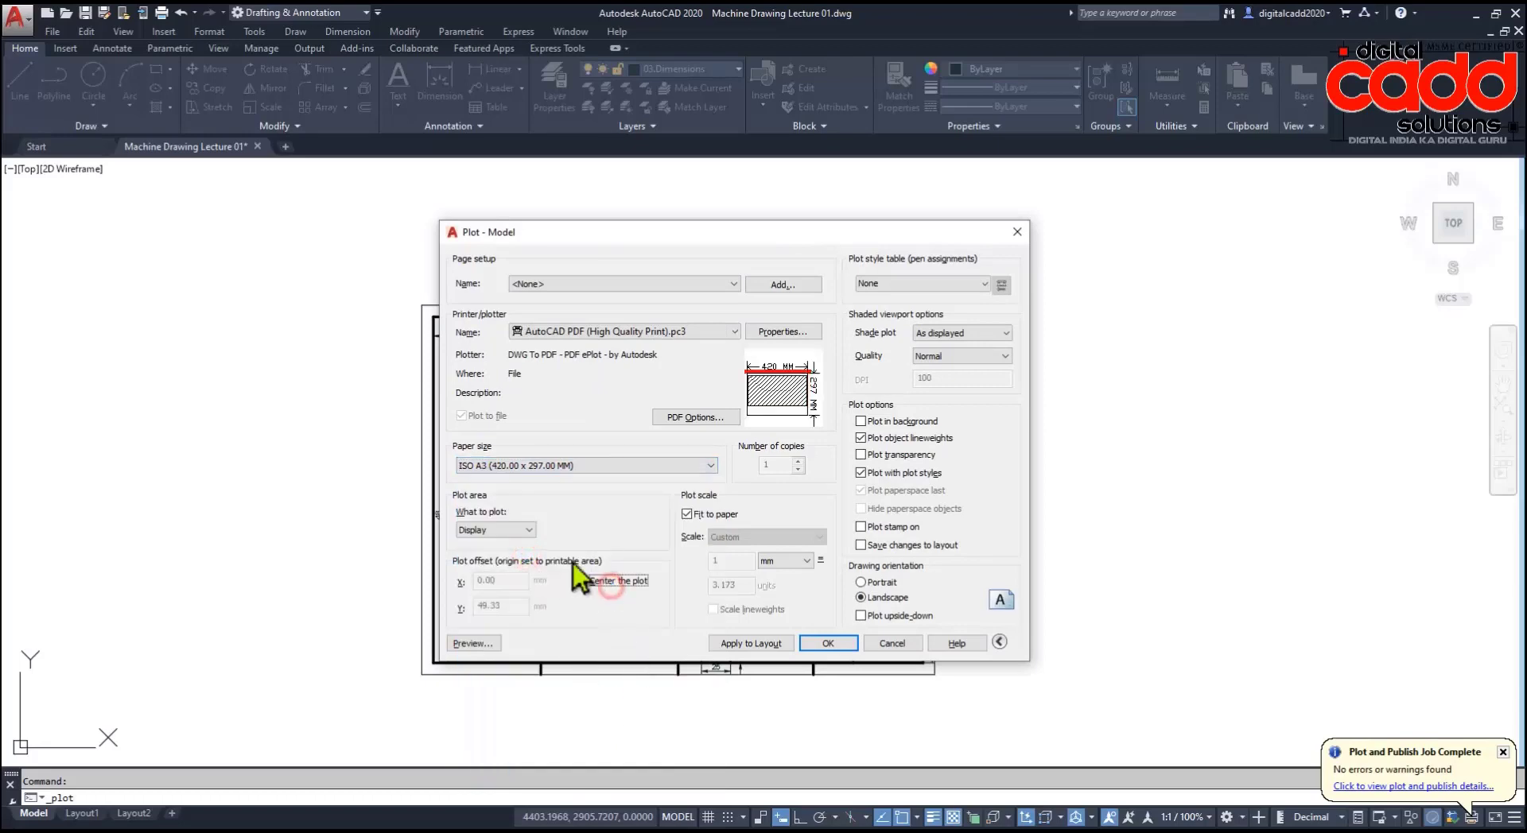
{"action": "left_click", "coordinate": [512, 530]}
{"action": "left_click", "coordinate": [499, 577]}
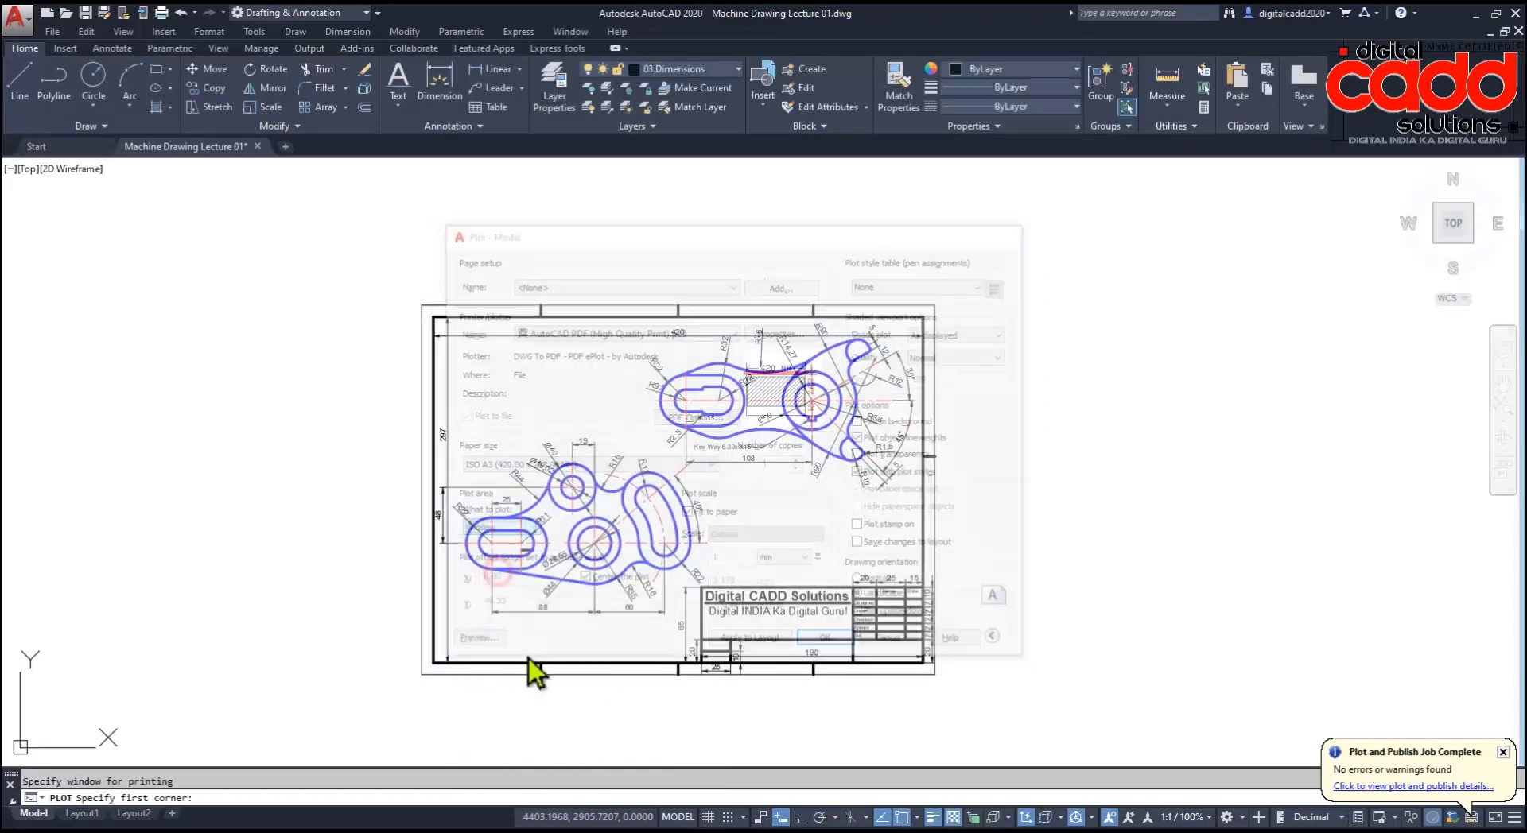
Step: Window the sheet from its top-left border corner to bottom-right and confirm the plot
{"action": "left_click", "coordinate": [422, 306]}
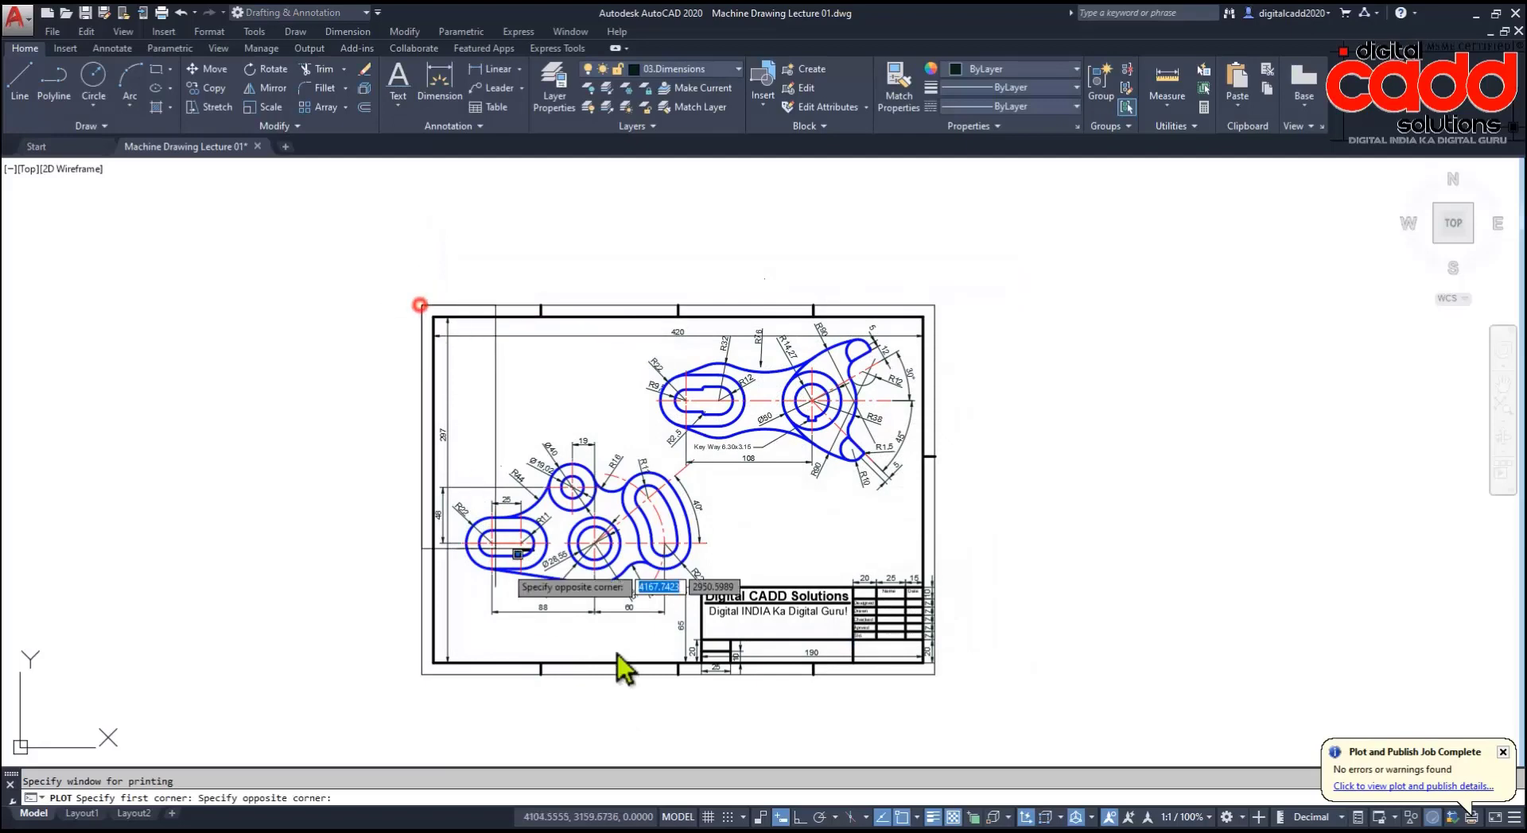
{"action": "left_click", "coordinate": [934, 674]}
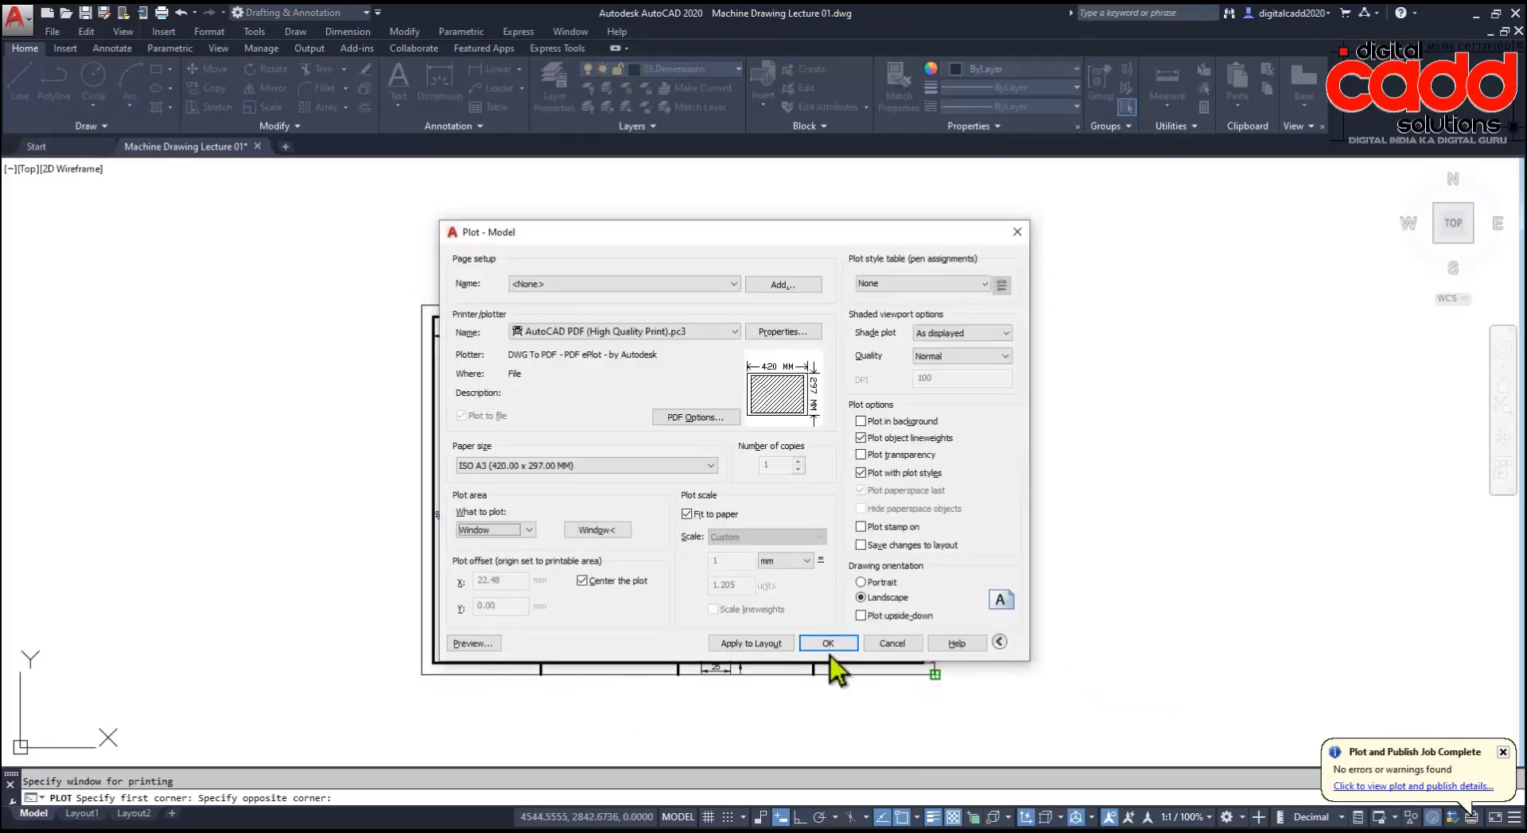
{"action": "left_click", "coordinate": [827, 643]}
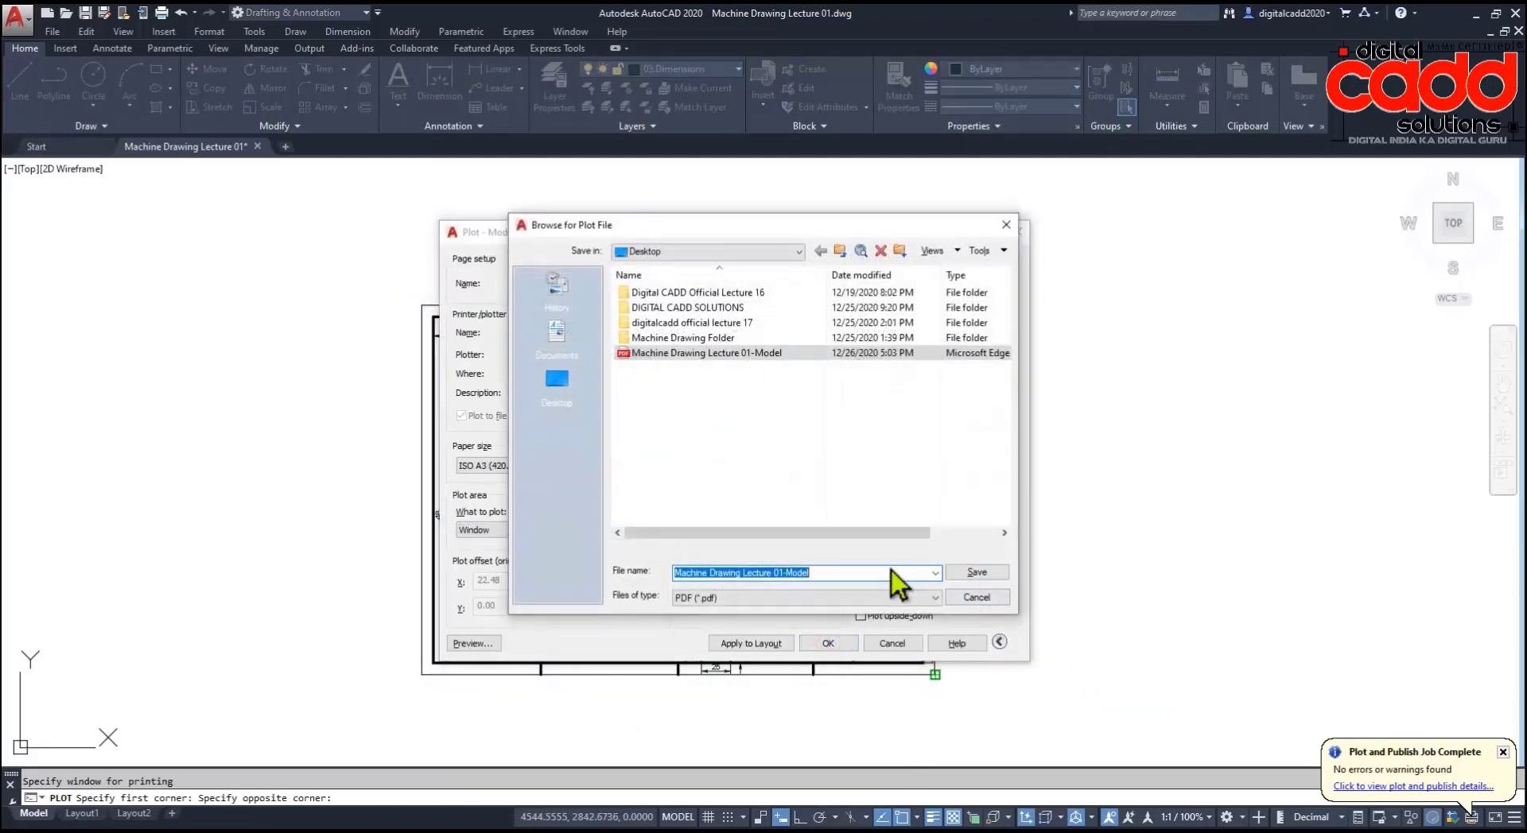
{"action": "left_click", "coordinate": [885, 569]}
Step: Save the plot as Machine Drawing Lecture 01-Model2.pdf and scroll through it in Edge
{"action": "key", "text": "Return"}
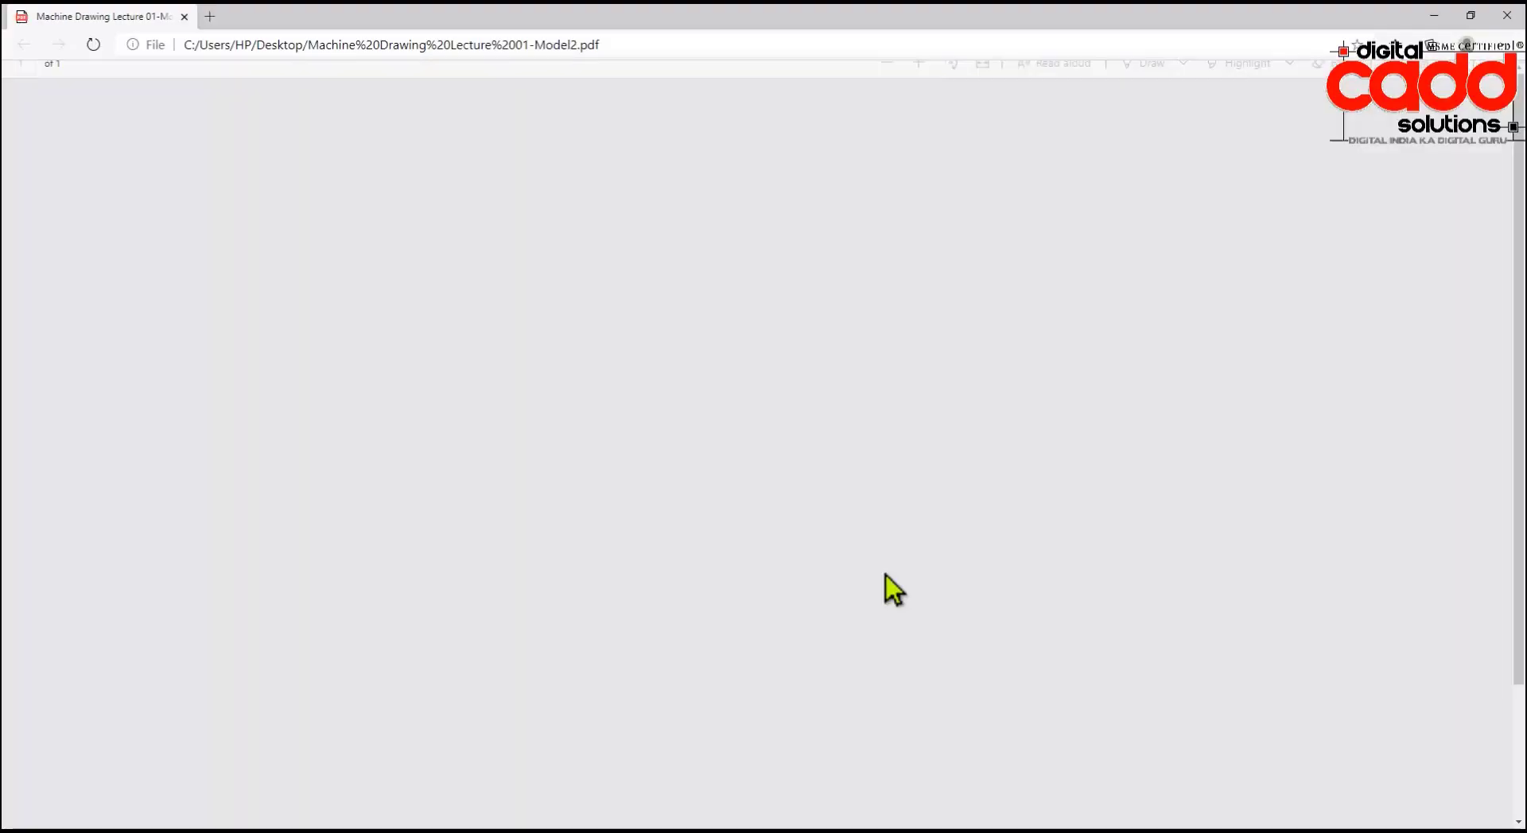
{"action": "scroll", "coordinate": [887, 577], "scroll_direction": "down", "scroll_amount": 2}
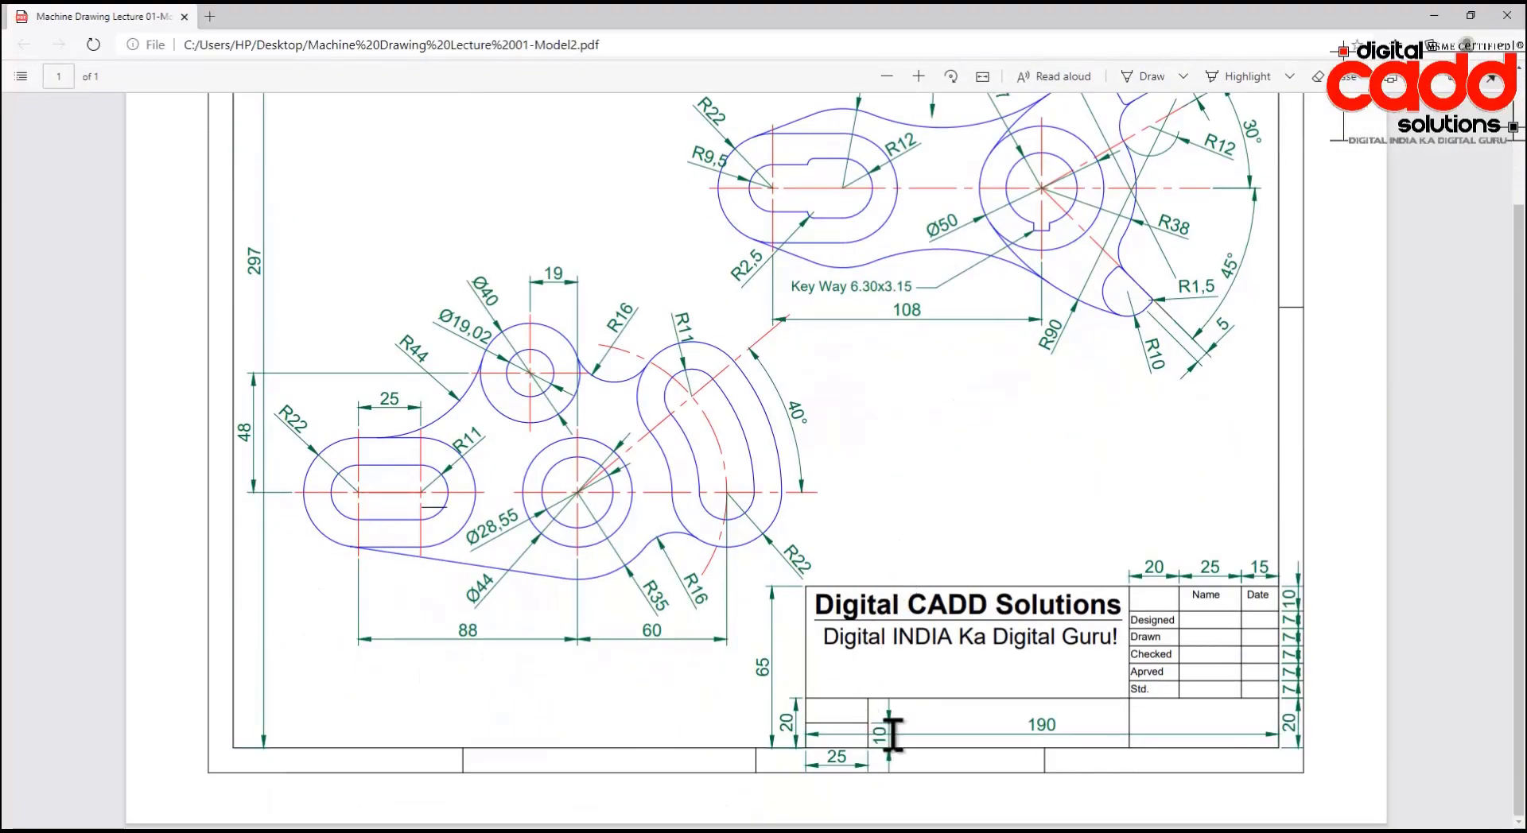
{"action": "scroll", "coordinate": [843, 724], "scroll_direction": "up", "scroll_amount": 2}
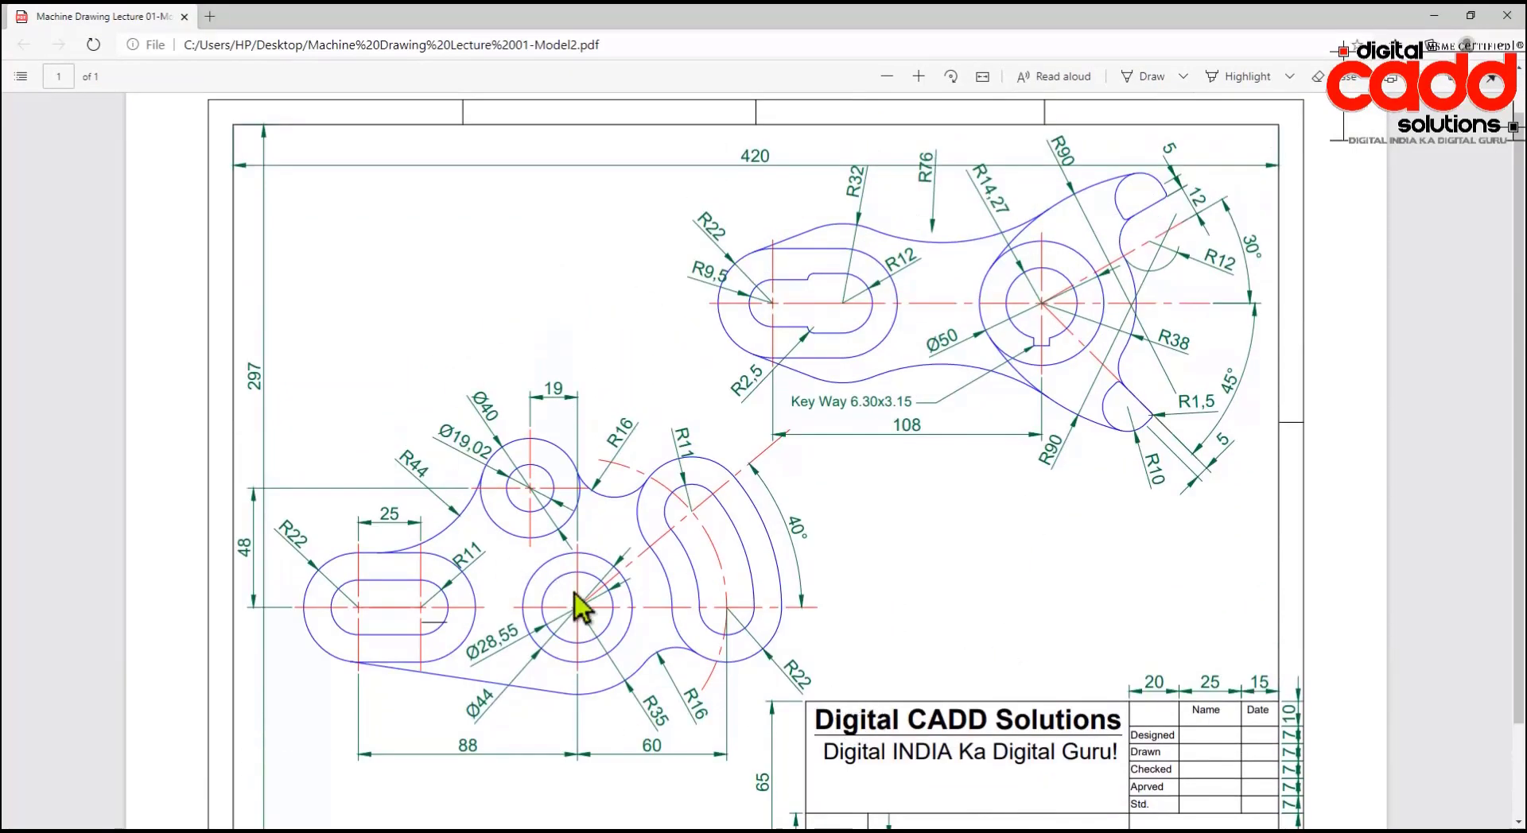
{"action": "scroll", "coordinate": [764, 628], "scroll_direction": "down", "scroll_amount": 2}
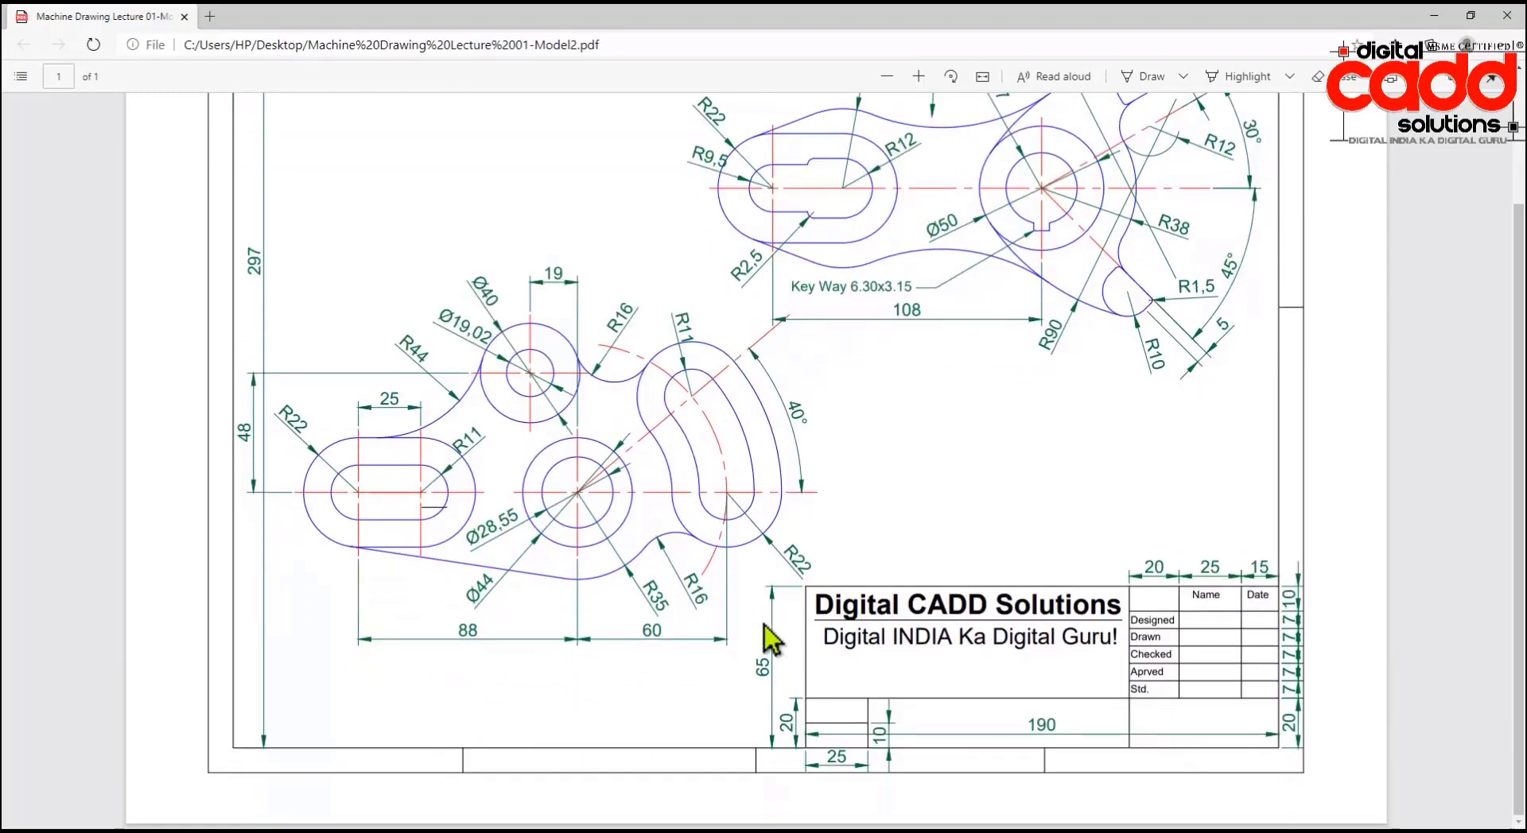
{"action": "scroll", "coordinate": [789, 704], "scroll_direction": "up", "scroll_amount": 2}
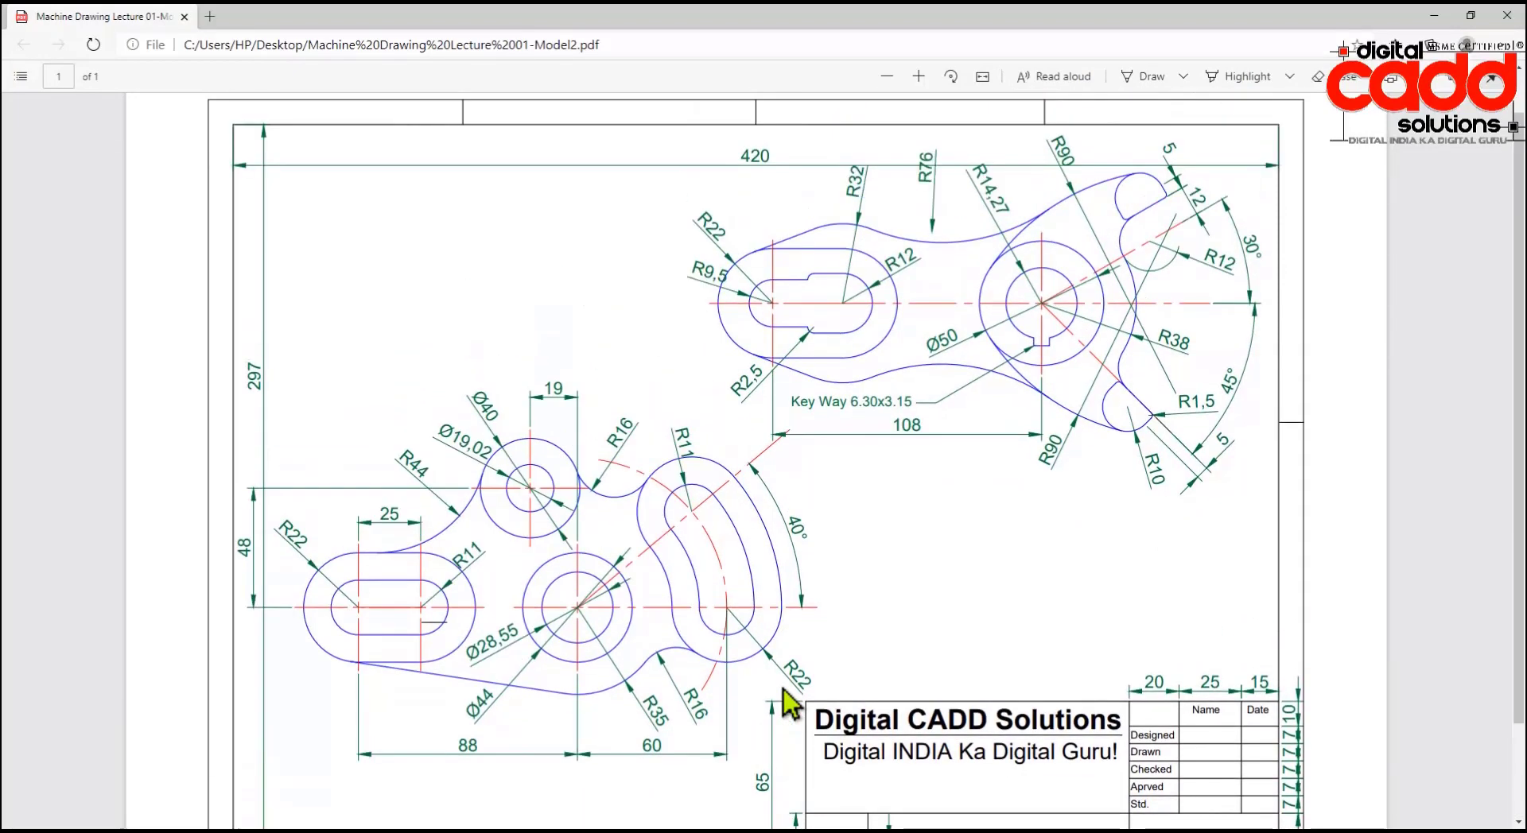
{"action": "scroll", "coordinate": [789, 704], "scroll_direction": "up", "scroll_amount": 1}
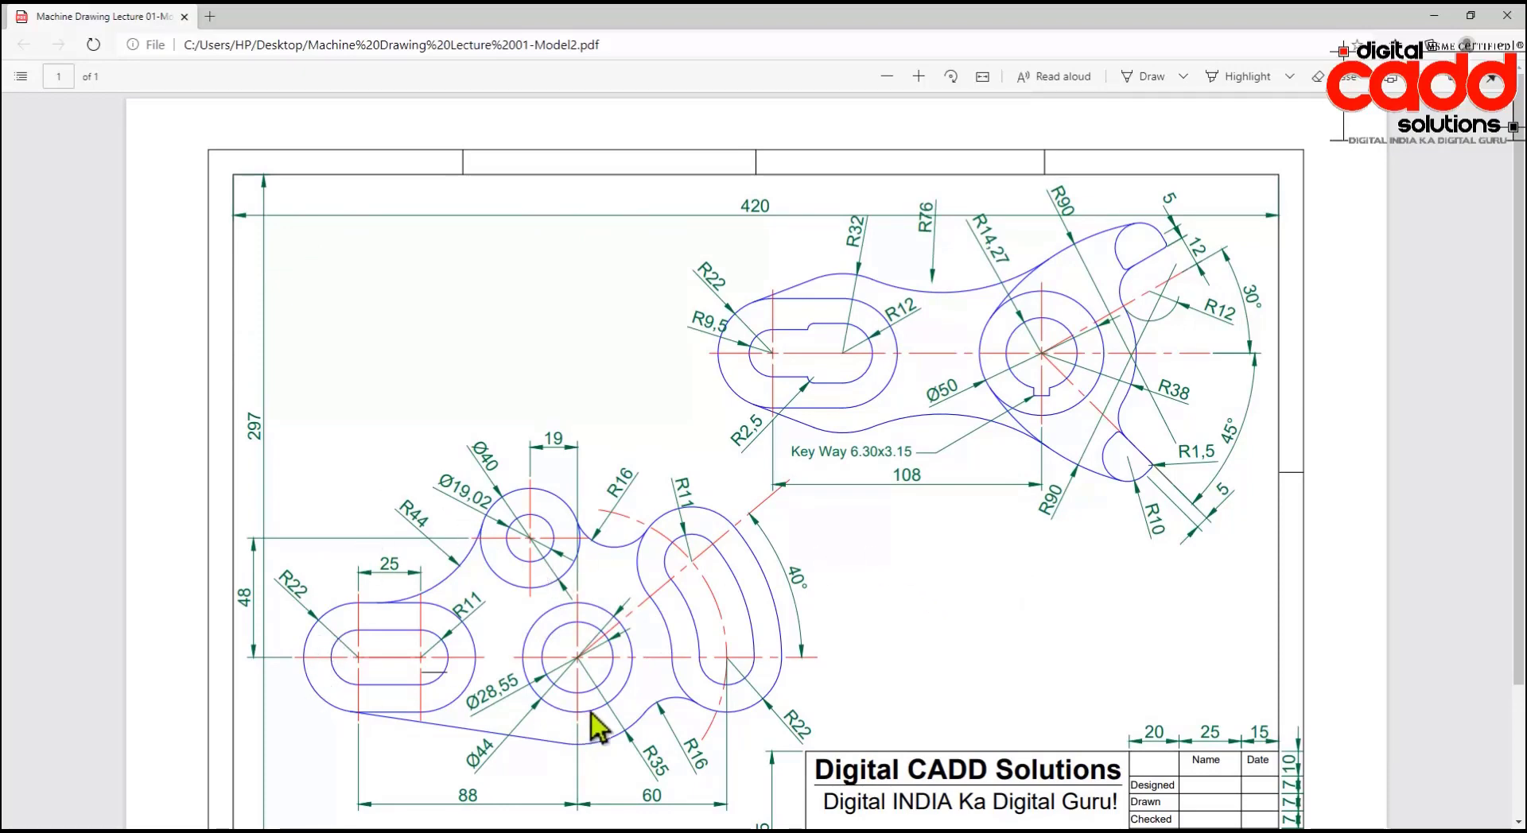
{"action": "scroll", "coordinate": [783, 708], "scroll_direction": "down", "scroll_amount": 3}
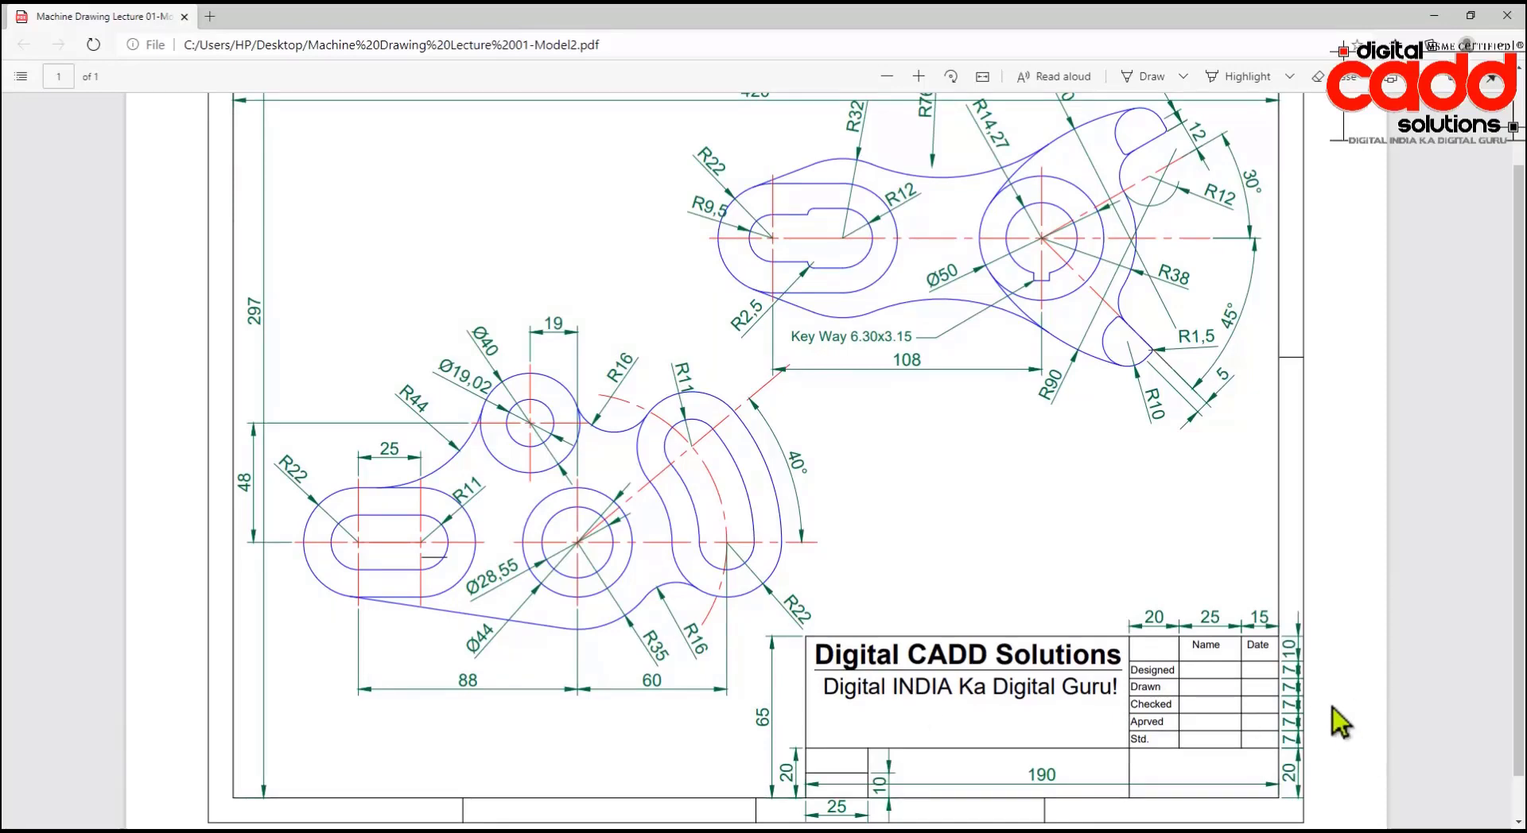
{"action": "scroll", "coordinate": [1166, 400], "scroll_direction": "up", "scroll_amount": 3}
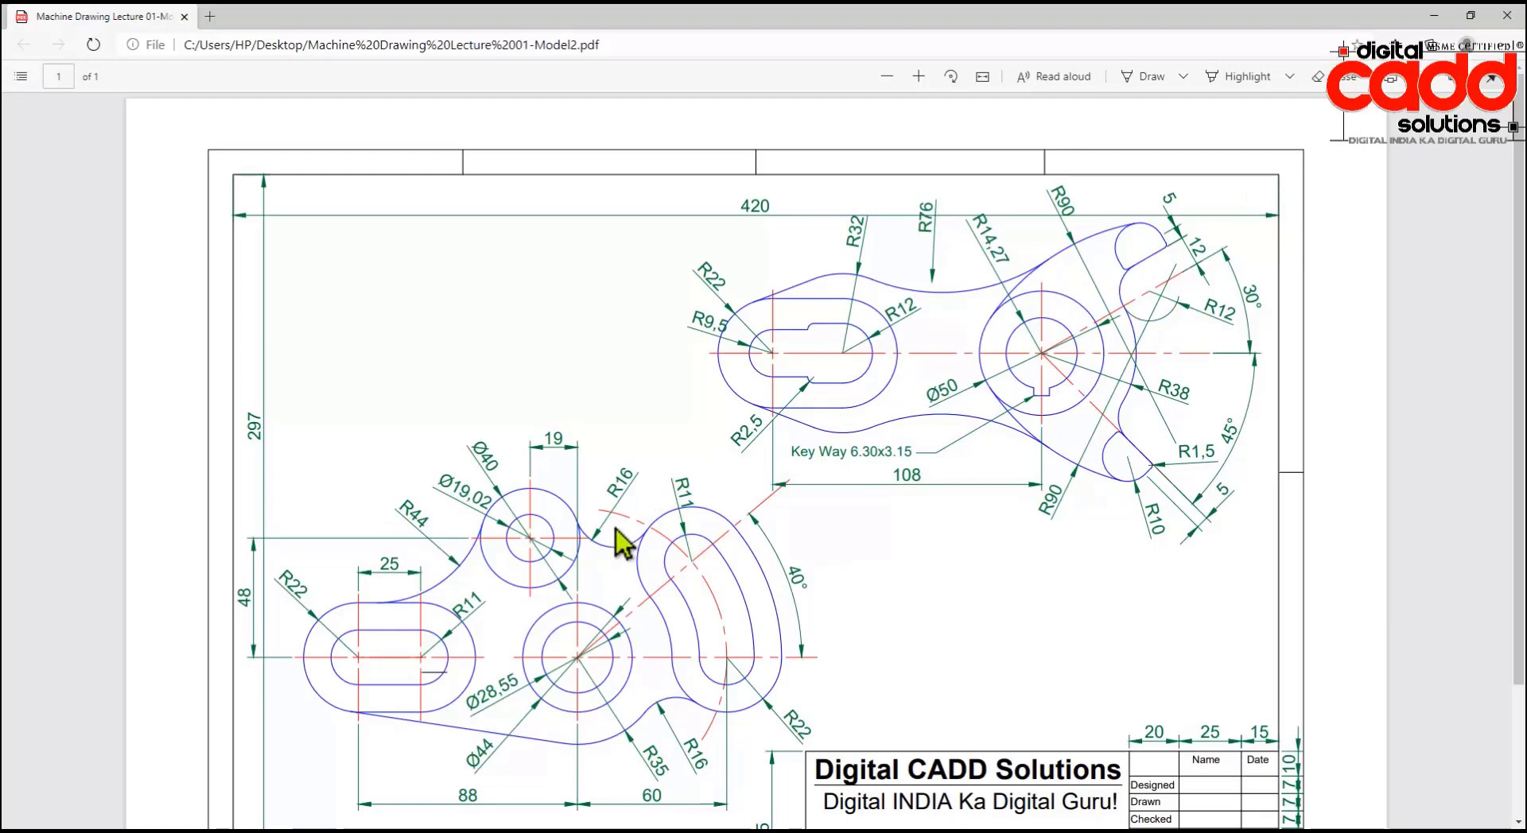
{"action": "scroll", "coordinate": [1028, 586], "scroll_direction": "down", "scroll_amount": 3}
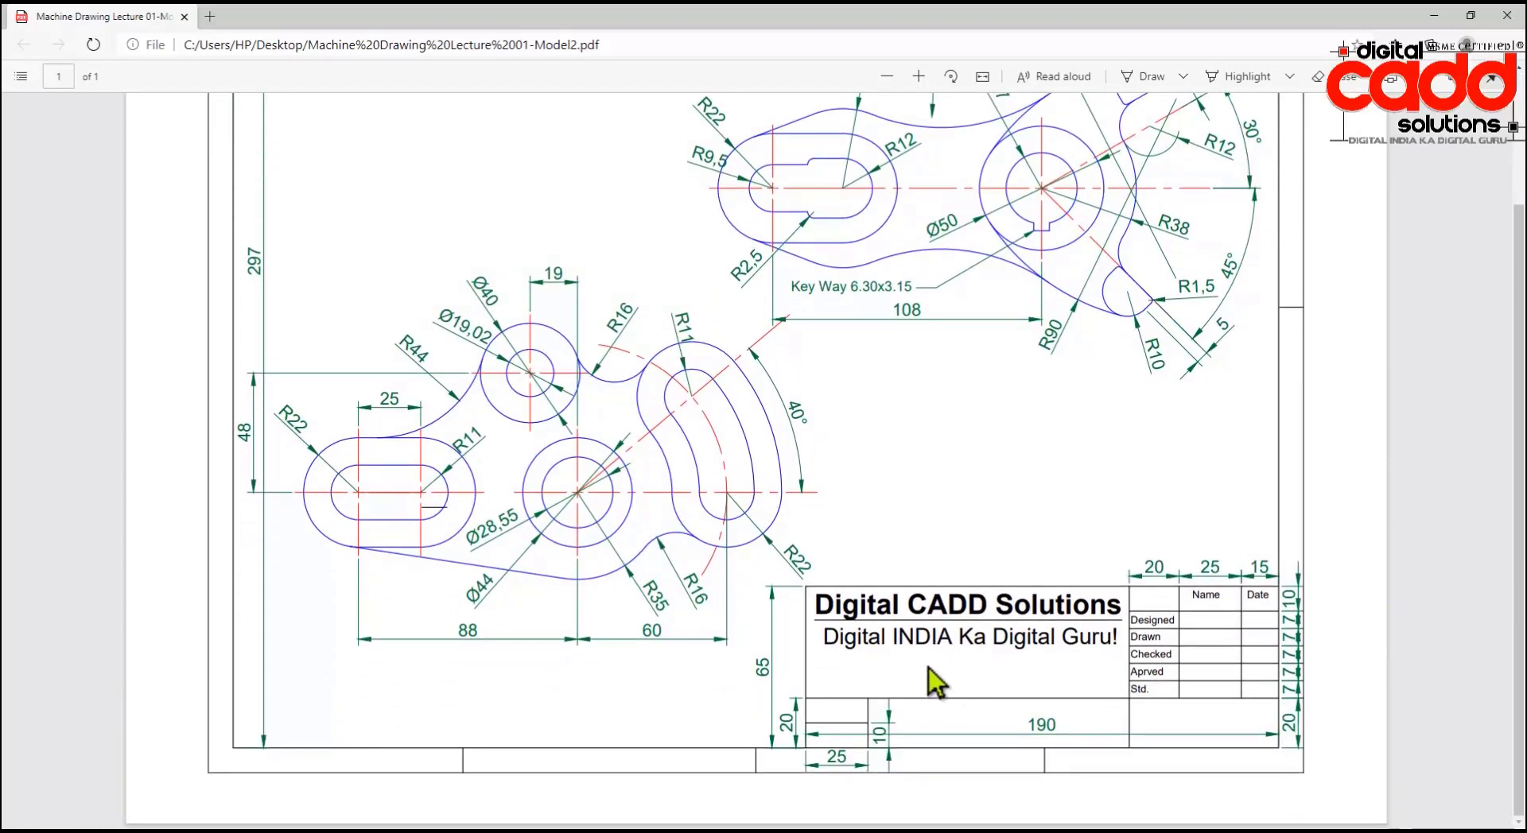
{"action": "scroll", "coordinate": [929, 670], "scroll_direction": "up", "scroll_amount": 3}
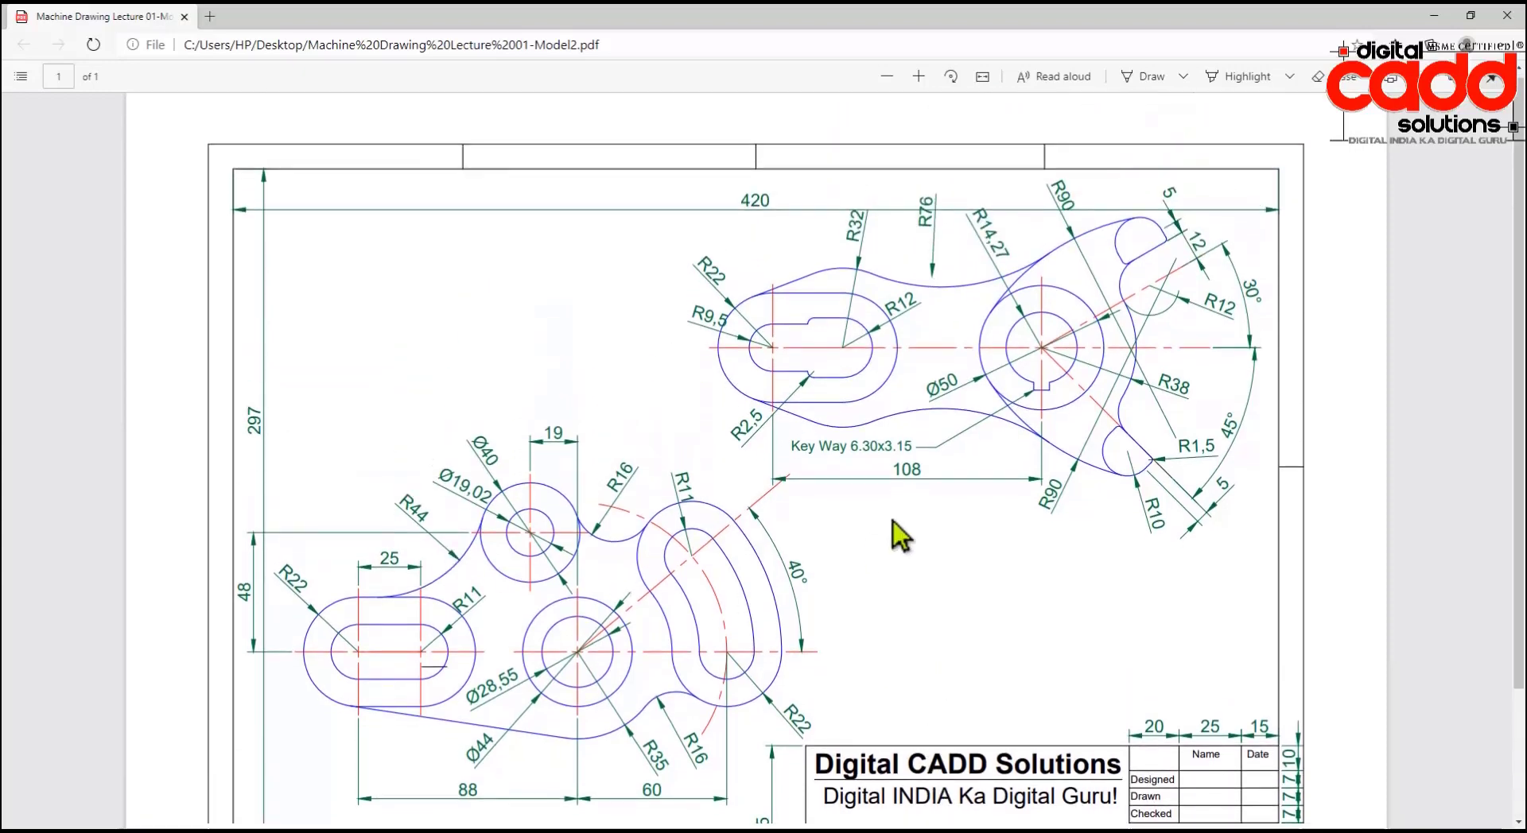
{"action": "scroll", "coordinate": [893, 522], "scroll_direction": "down", "scroll_amount": 3}
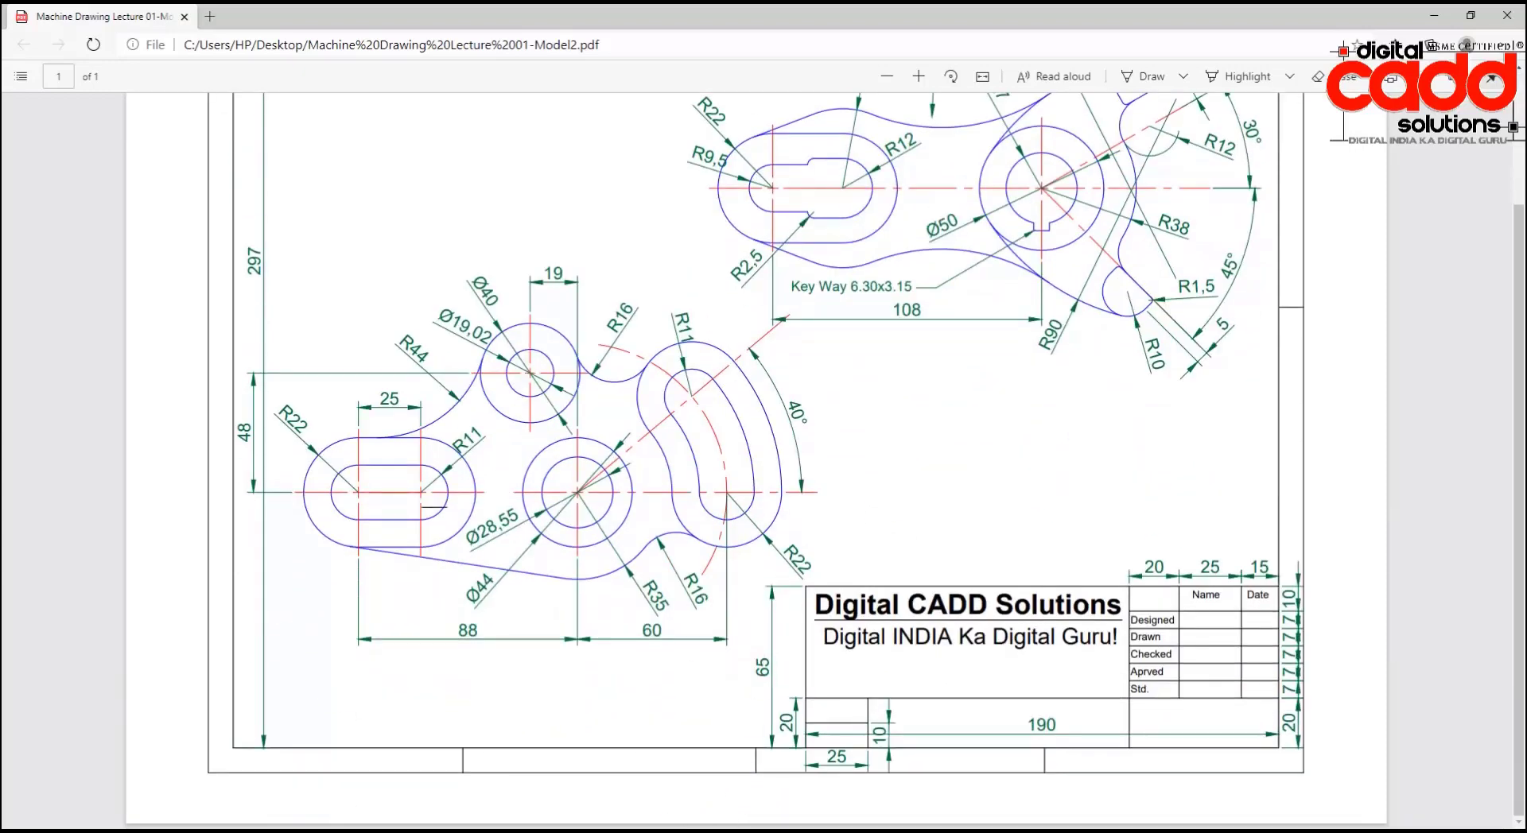
{"action": "left_click", "coordinate": [637, 756]}
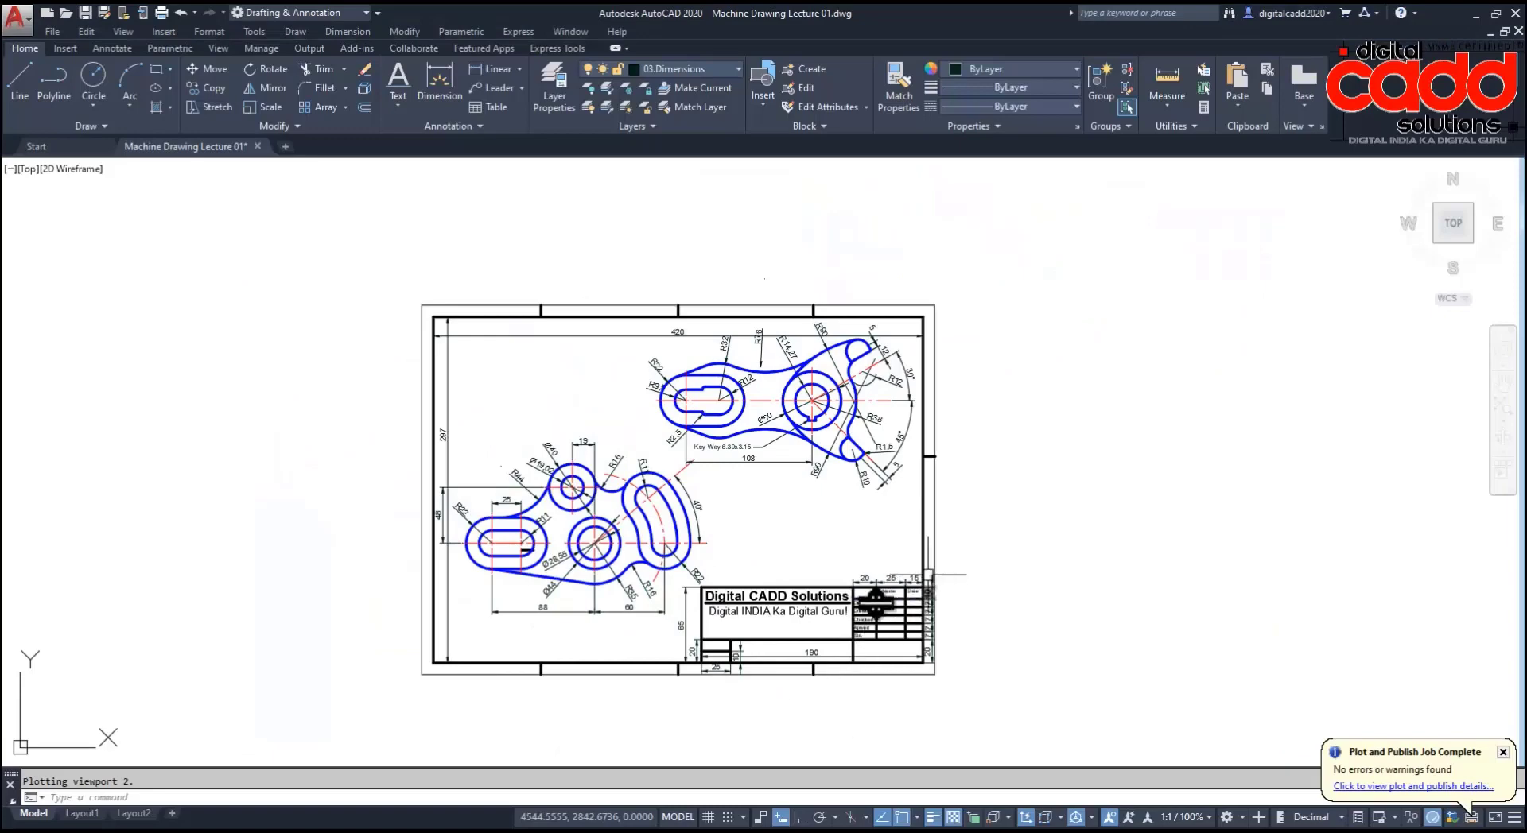
{"action": "scroll", "coordinate": [620, 560], "scroll_direction": "up", "scroll_amount": 2}
{"action": "scroll", "coordinate": [818, 511], "scroll_direction": "down", "scroll_amount": 2}
{"action": "middle_click_drag", "start_coordinate": [796, 509], "coordinate": [517, 477]}
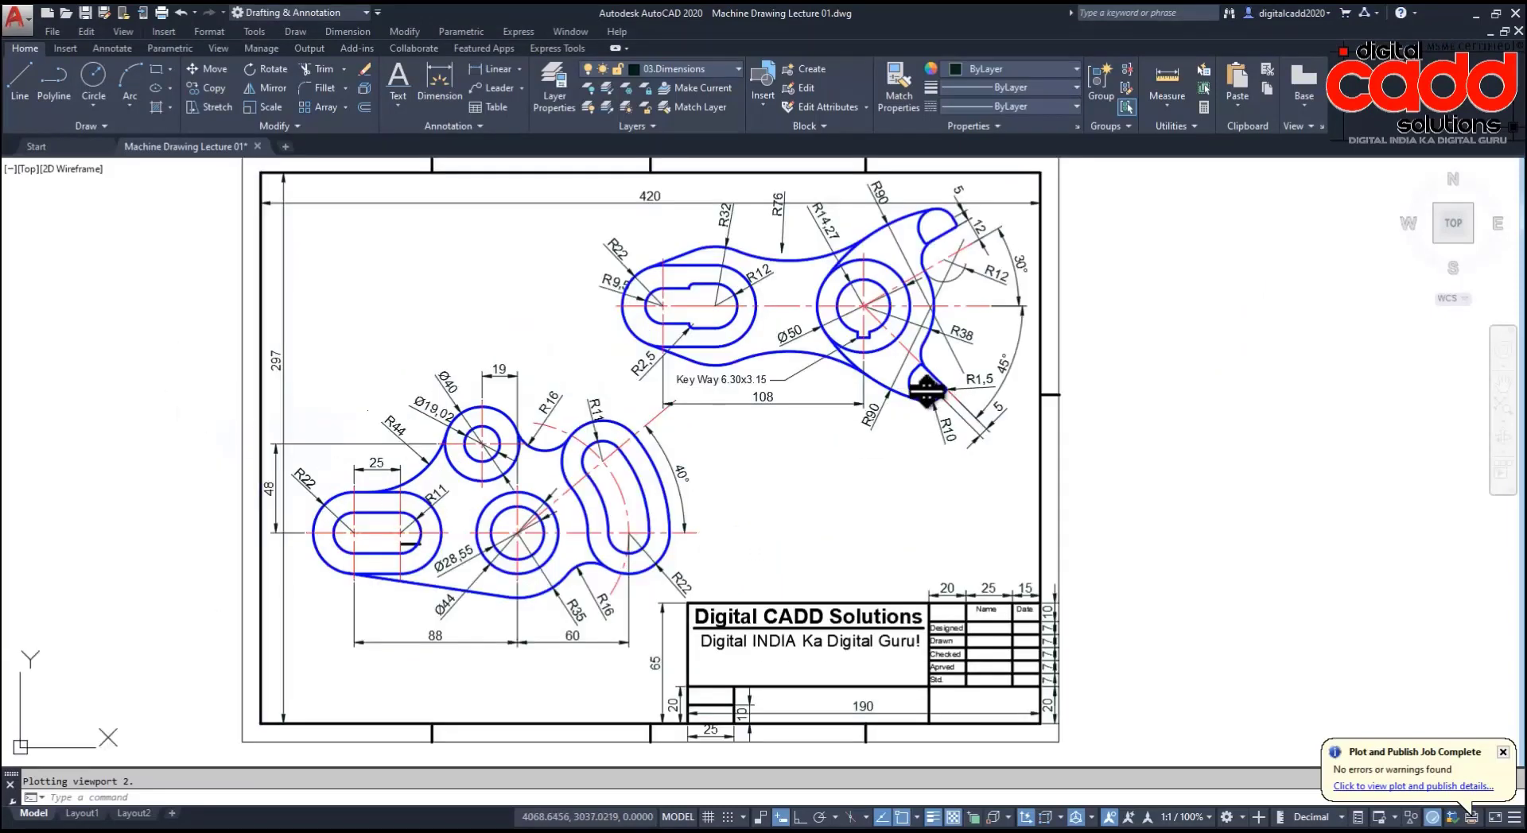
{"action": "scroll", "coordinate": [875, 417], "scroll_direction": "up", "scroll_amount": 2}
{"action": "middle_click_drag", "start_coordinate": [847, 430], "coordinate": [869, 408]}
{"action": "mouse_move", "coordinate": [740, 641]}
{"action": "middle_mouse_down"}
{"action": "mouse_move", "coordinate": [756, 579]}
{"action": "mouse_move", "coordinate": [741, 589]}
{"action": "middle_mouse_up"}
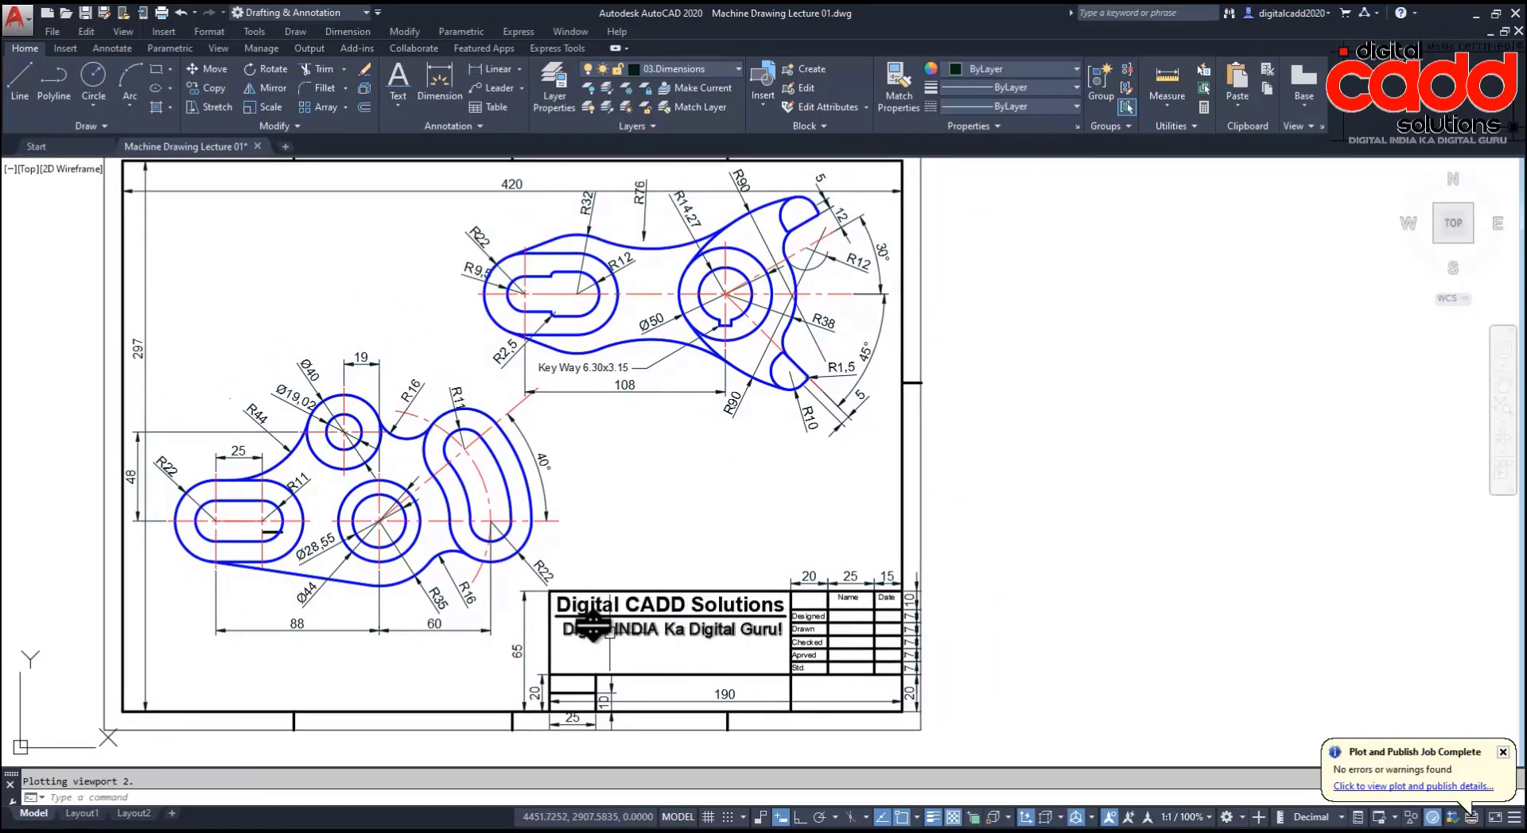
{"action": "scroll", "coordinate": [600, 497], "scroll_direction": "down", "scroll_amount": 2}
{"action": "scroll", "coordinate": [664, 565], "scroll_direction": "up", "scroll_amount": 2}
{"action": "middle_click_drag", "start_coordinate": [664, 565], "coordinate": [711, 527]}
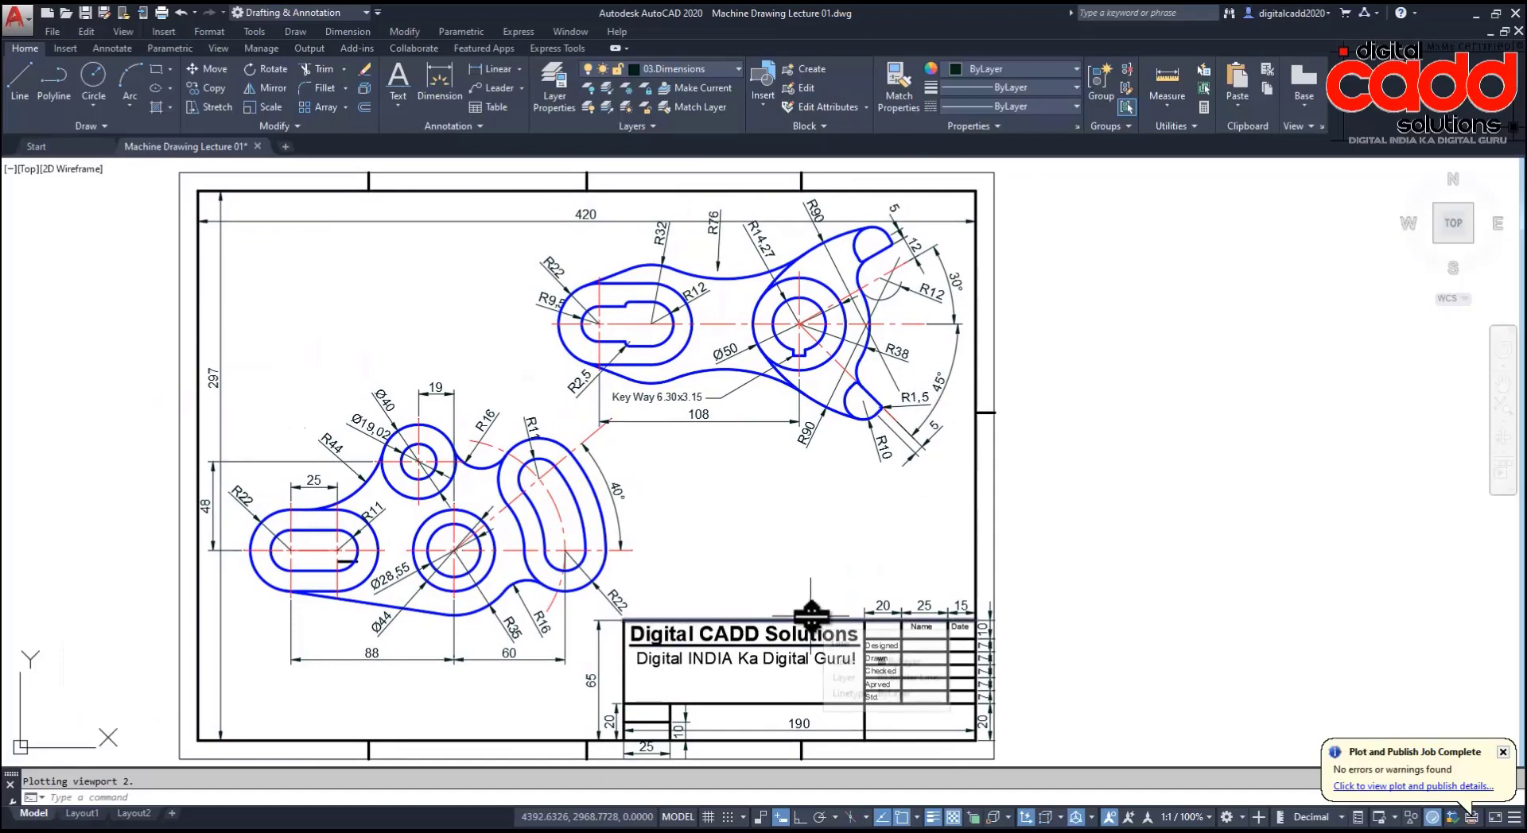
{"action": "middle_click_drag", "start_coordinate": [615, 695], "coordinate": [675, 676]}
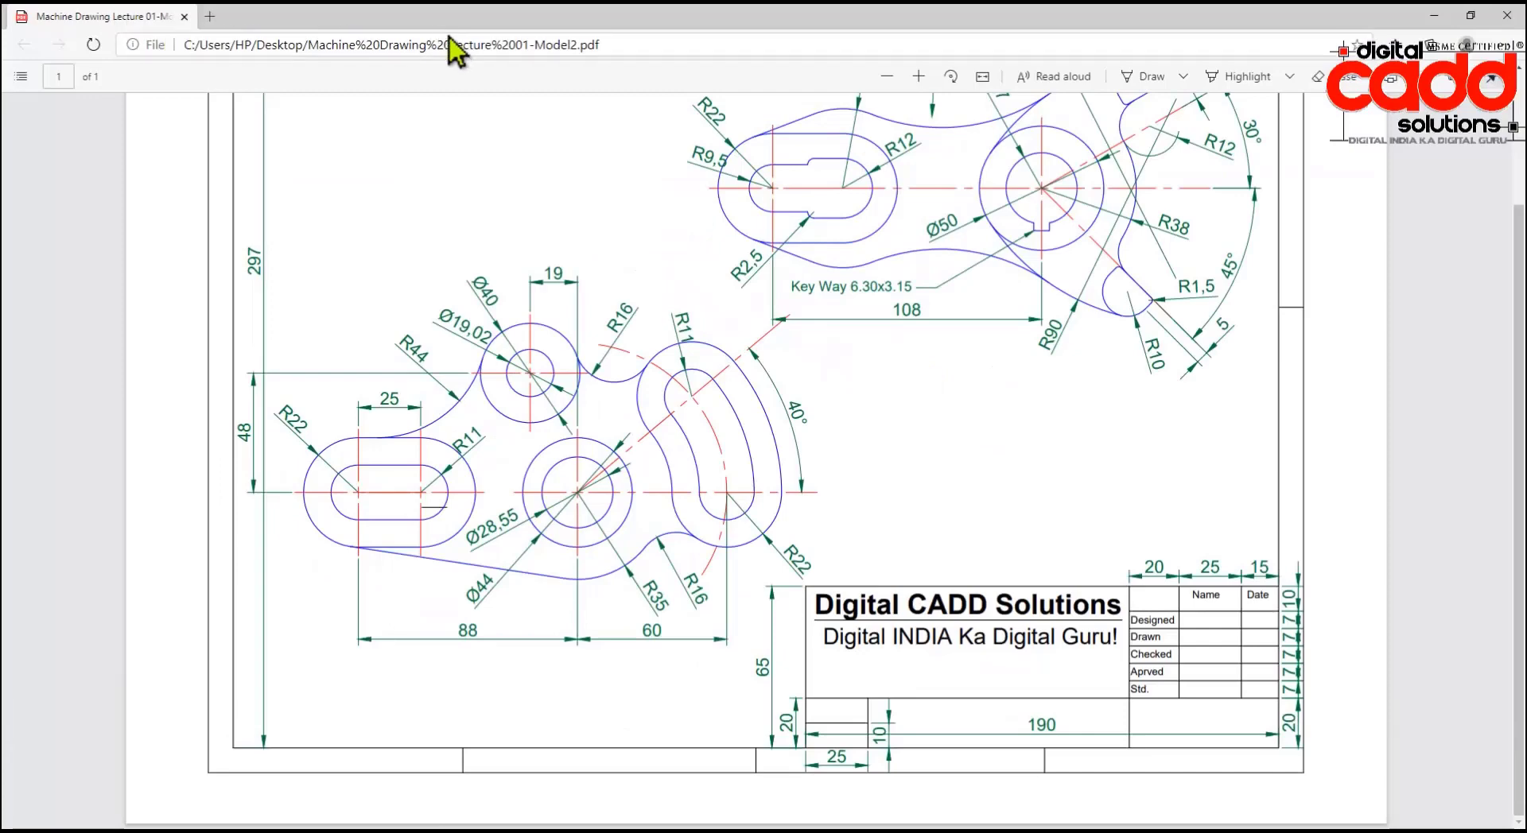
{"action": "scroll", "coordinate": [691, 641], "scroll_direction": "up", "scroll_amount": 1}
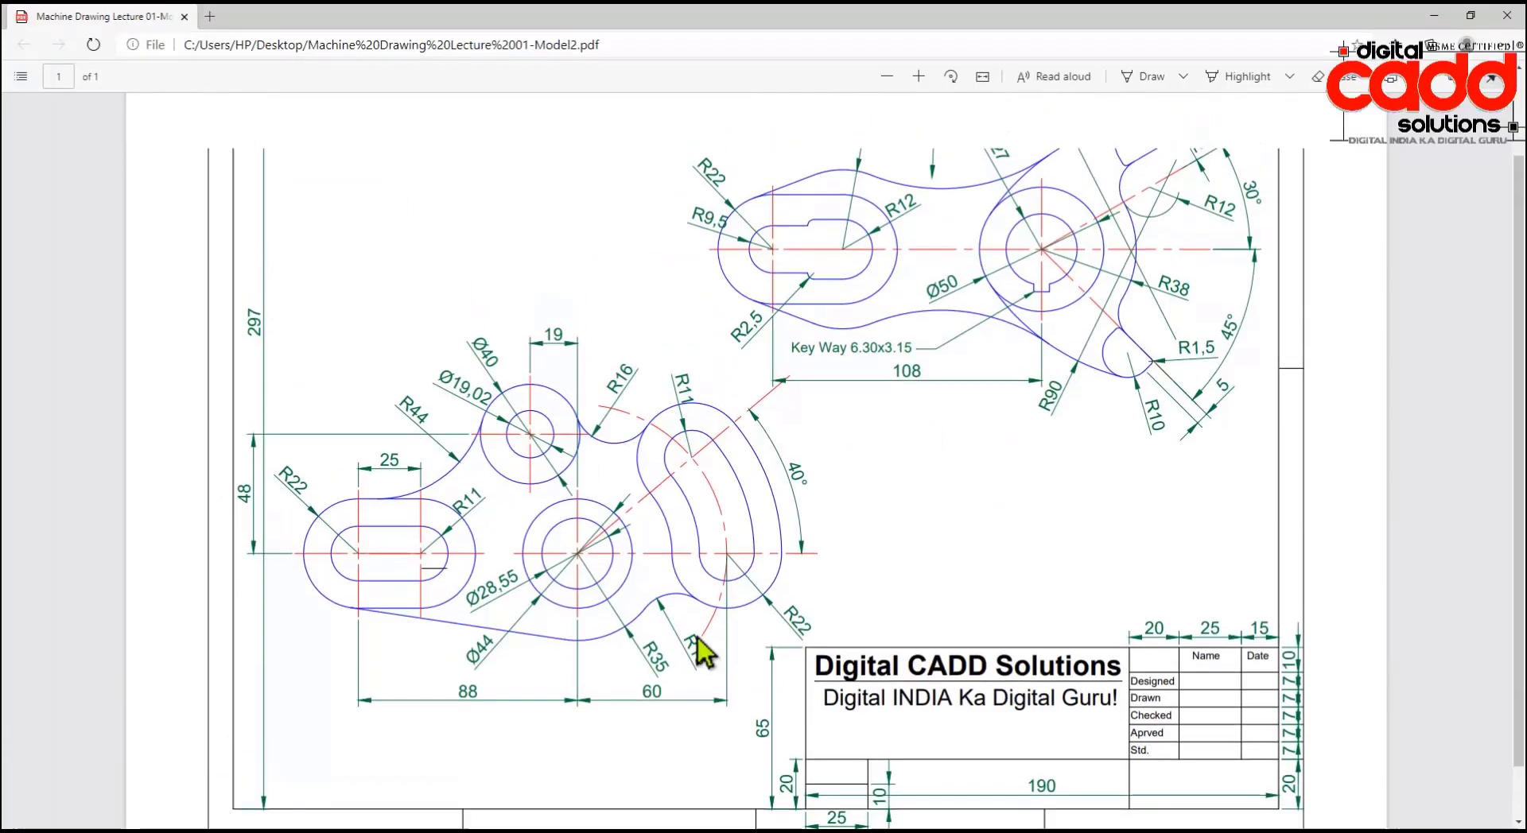
{"action": "scroll", "coordinate": [690, 645], "scroll_direction": "up", "scroll_amount": 2}
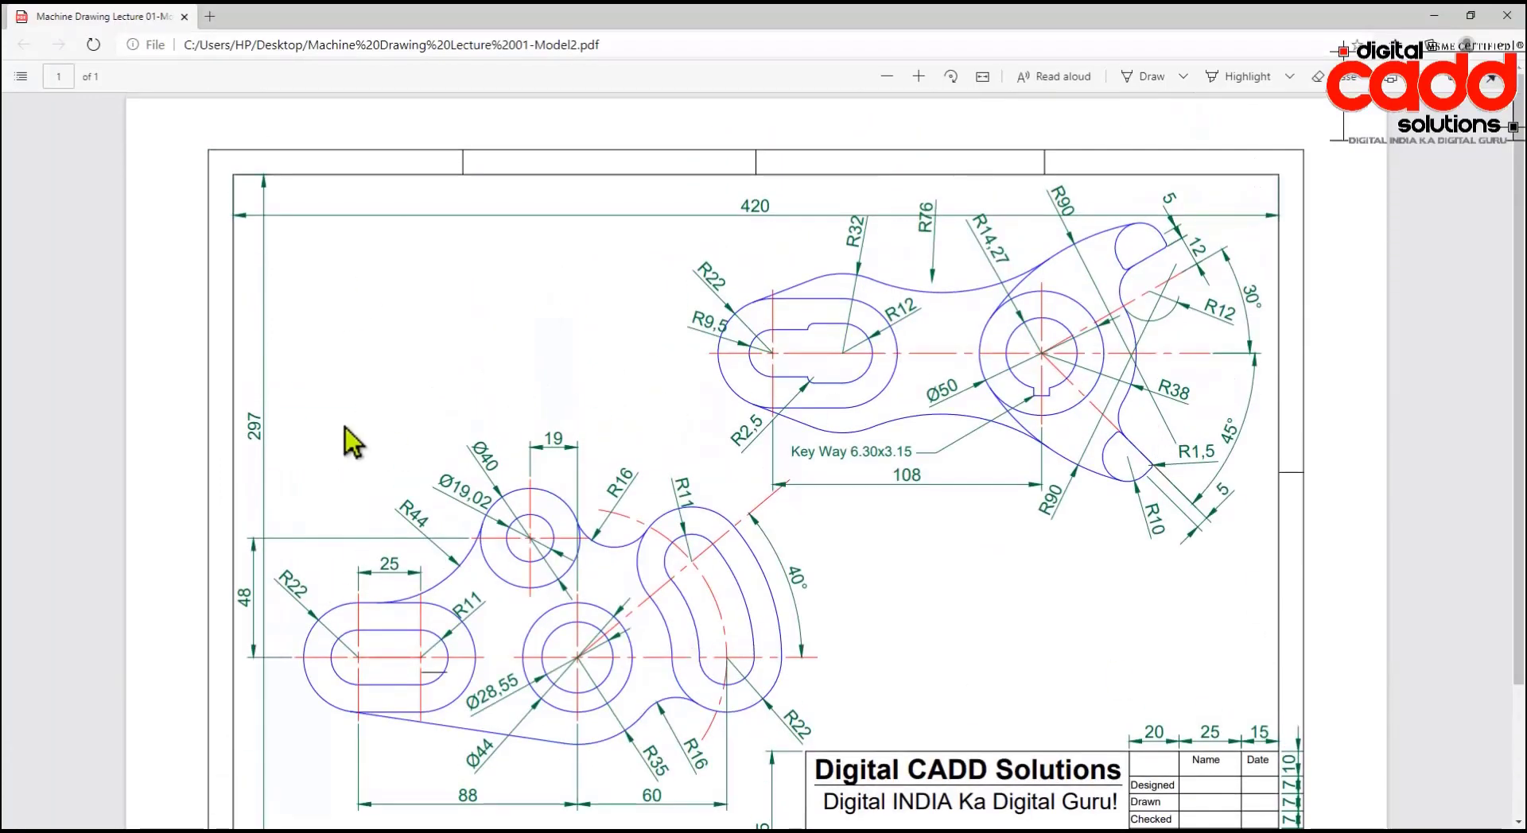
{"action": "scroll", "coordinate": [881, 637], "scroll_direction": "down", "scroll_amount": 2}
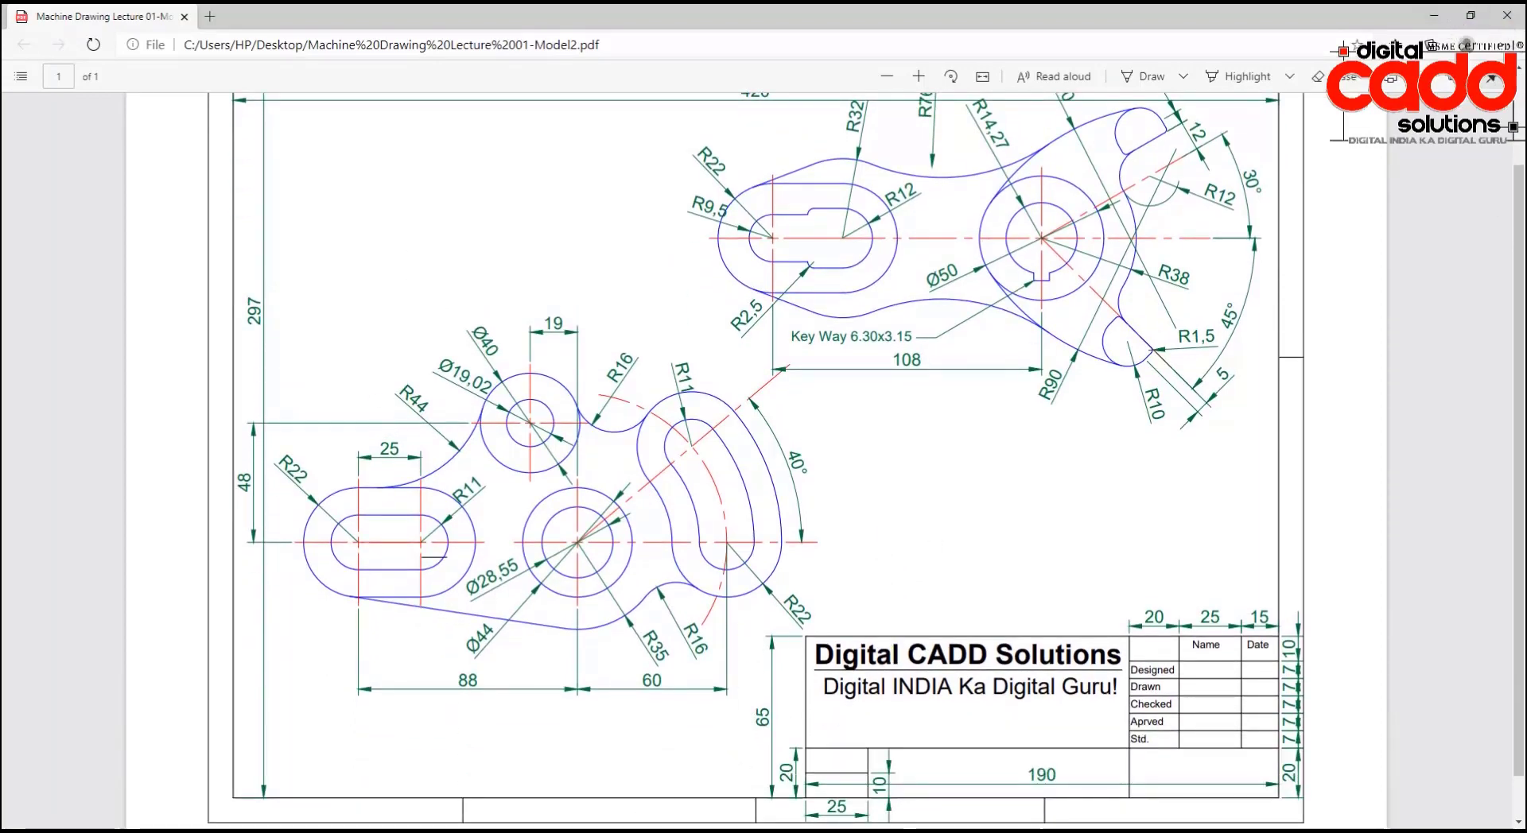
{"action": "key", "text": "alt+Tab"}
{"action": "scroll", "coordinate": [827, 691], "scroll_direction": "up", "scroll_amount": 2}
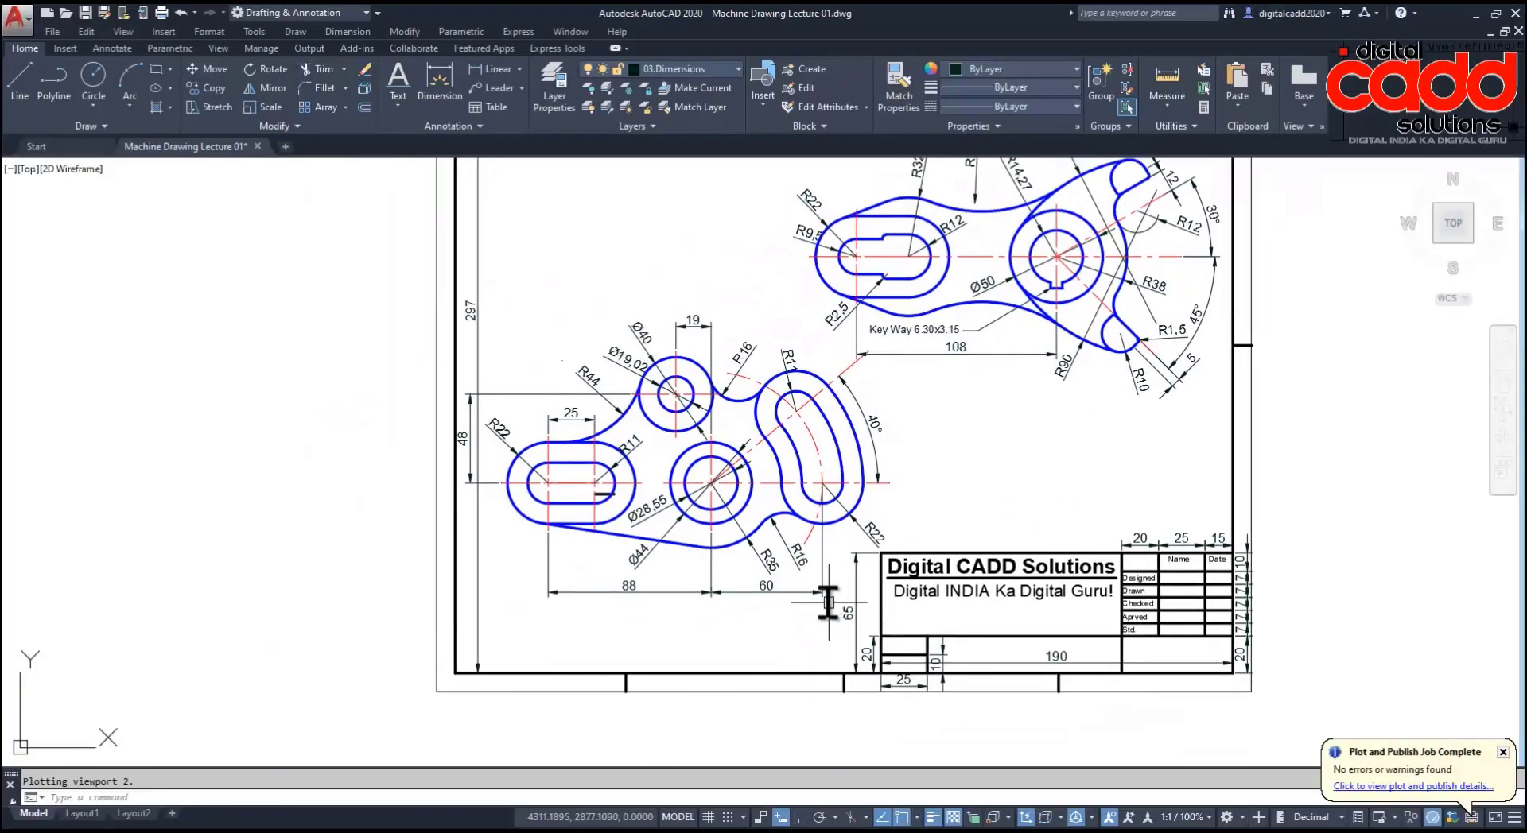
{"action": "scroll", "coordinate": [830, 601], "scroll_direction": "down", "scroll_amount": 2}
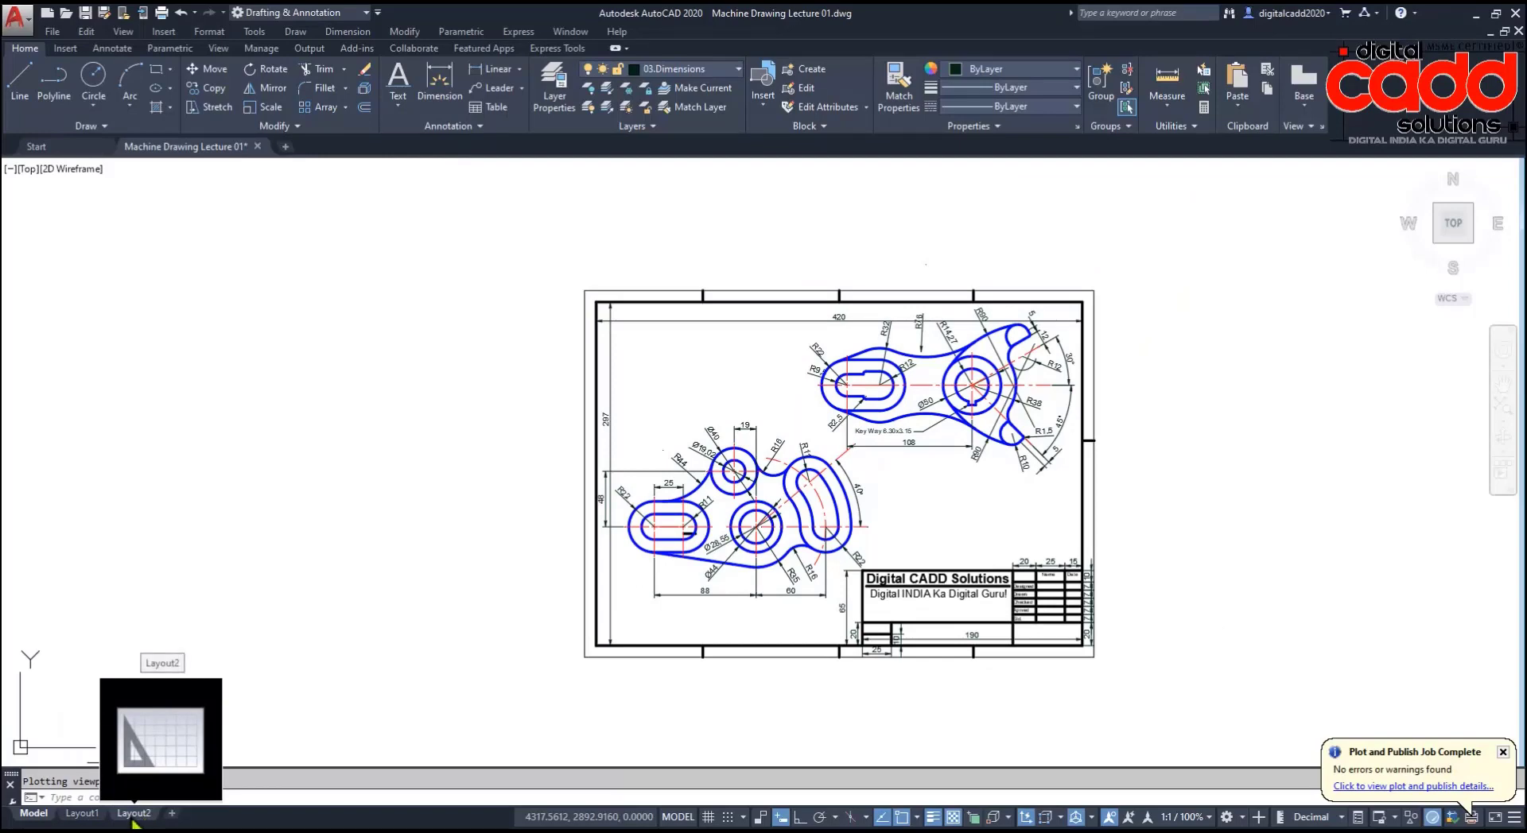
Step: Add a blank Layout3, then insert and display the ISO A3 Title Block layout from the SheetSets Manufacturing Metric template
{"action": "right_click", "coordinate": [133, 815]}
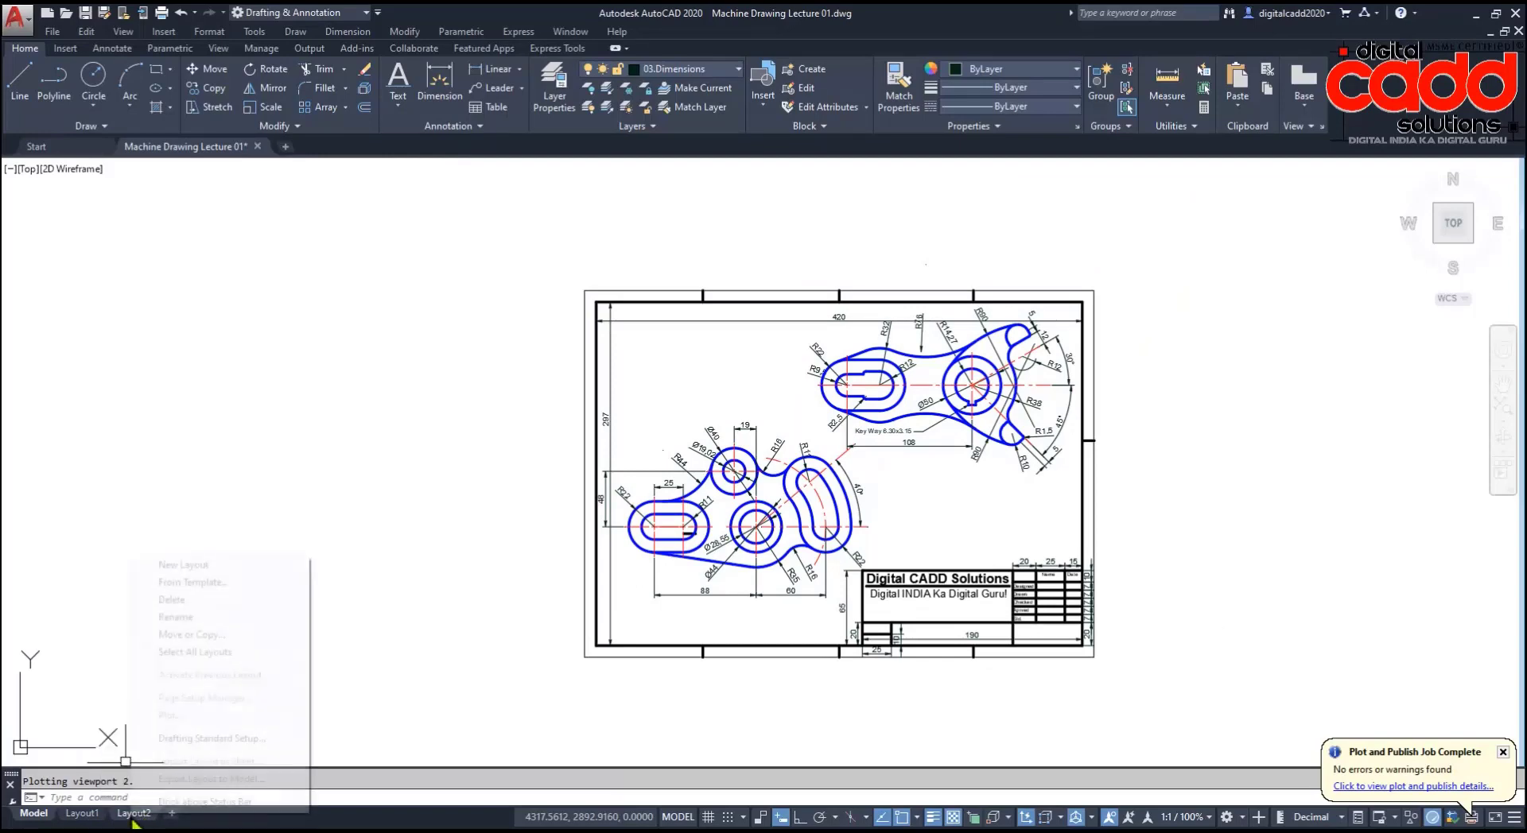
{"action": "left_click", "coordinate": [185, 565]}
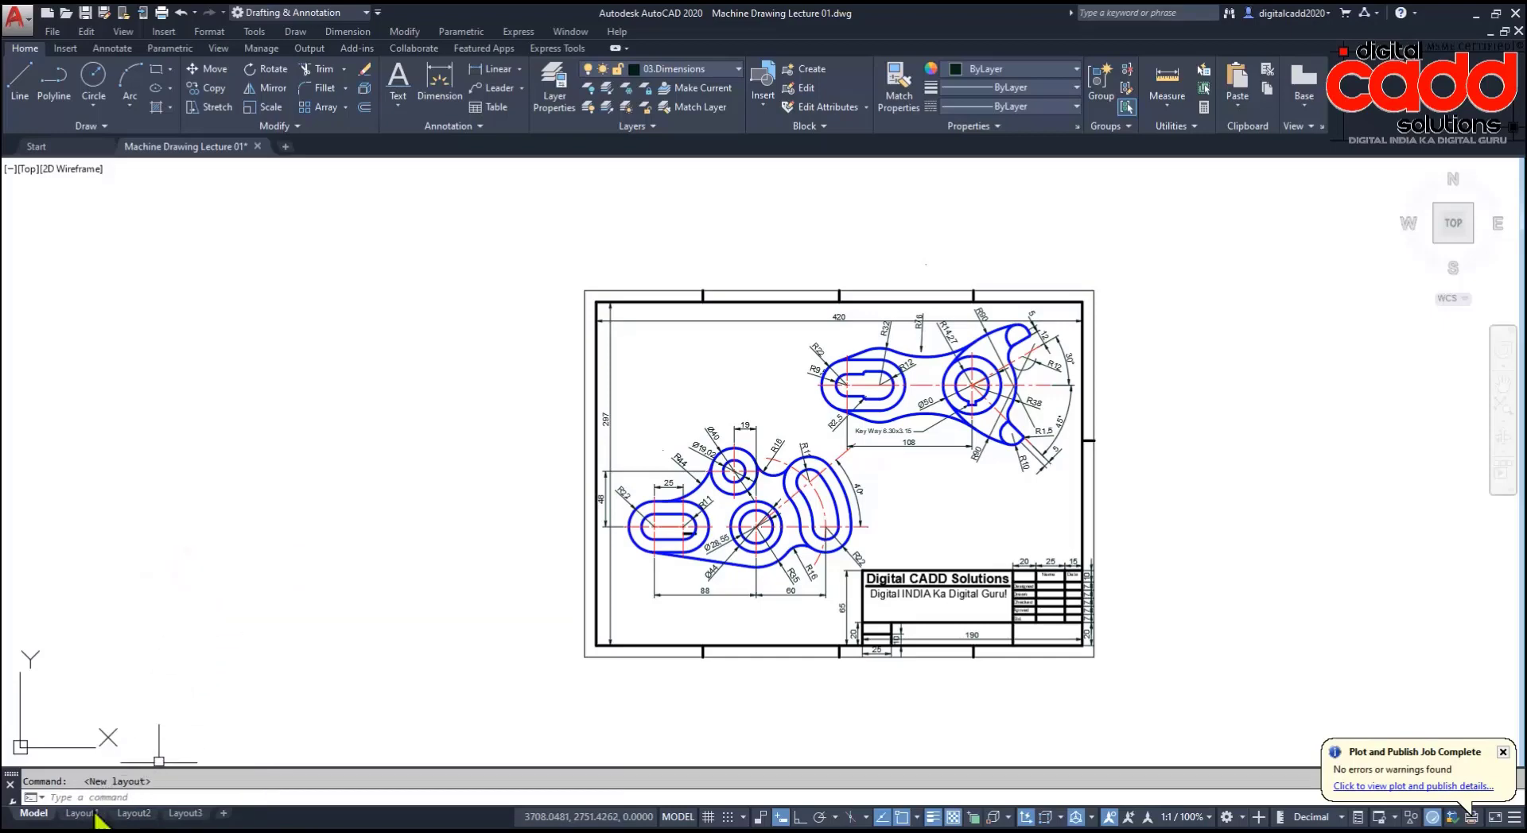
{"action": "right_click", "coordinate": [183, 815]}
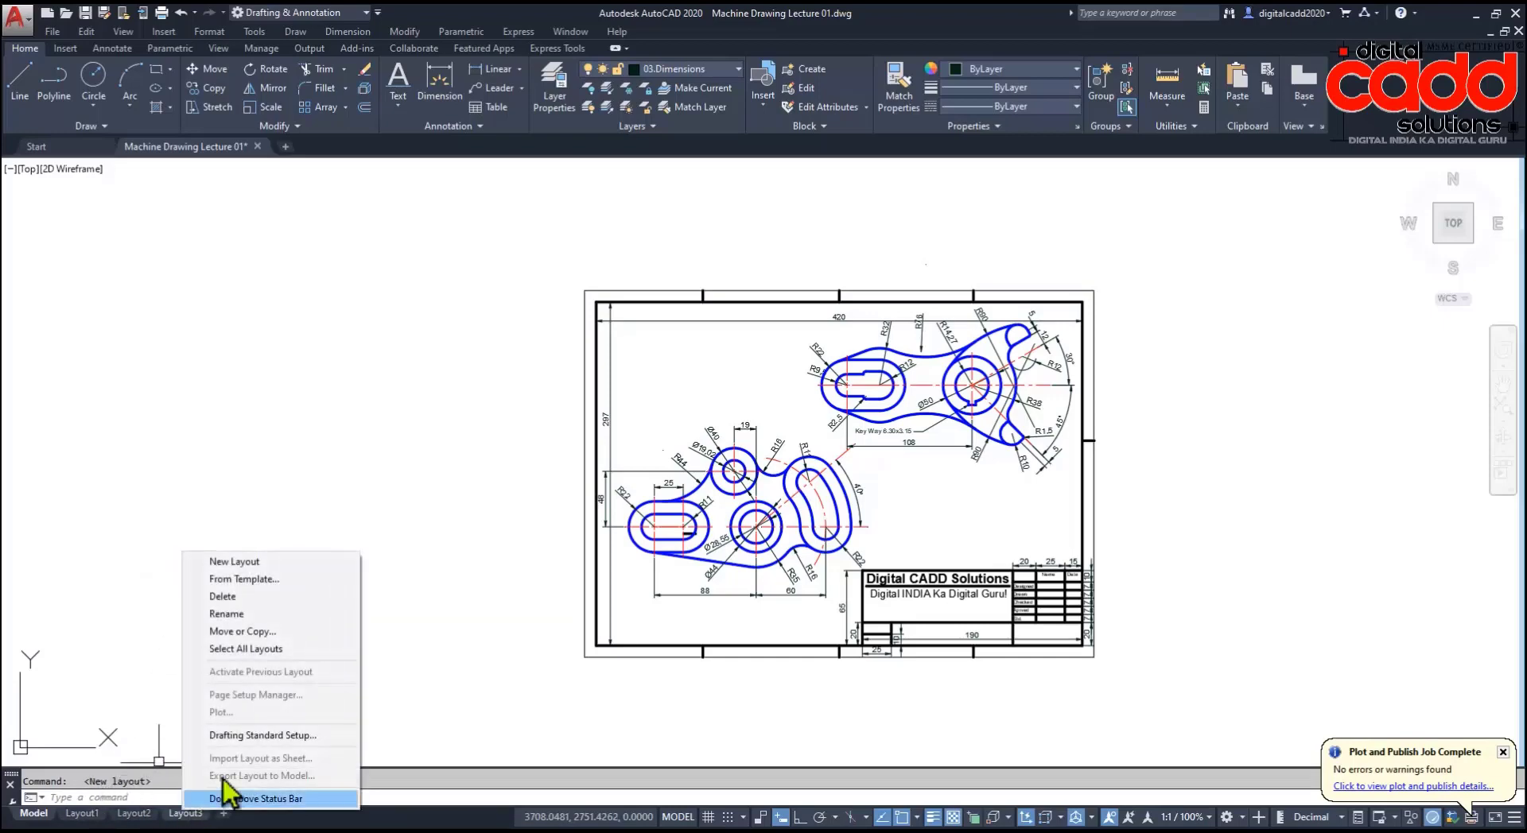
{"action": "left_click", "coordinate": [237, 578]}
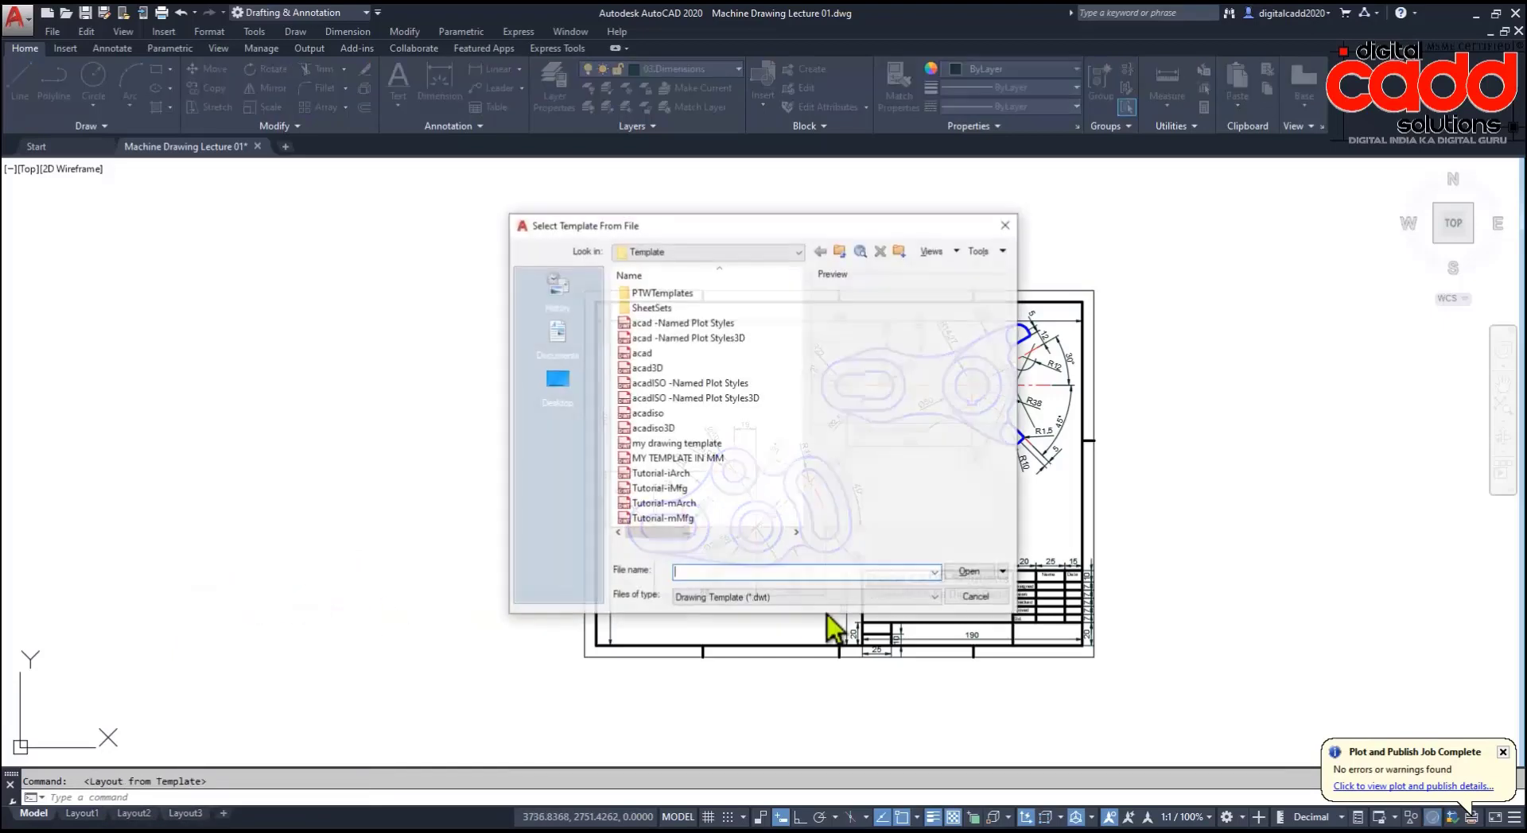
{"action": "double_click", "coordinate": [676, 310]}
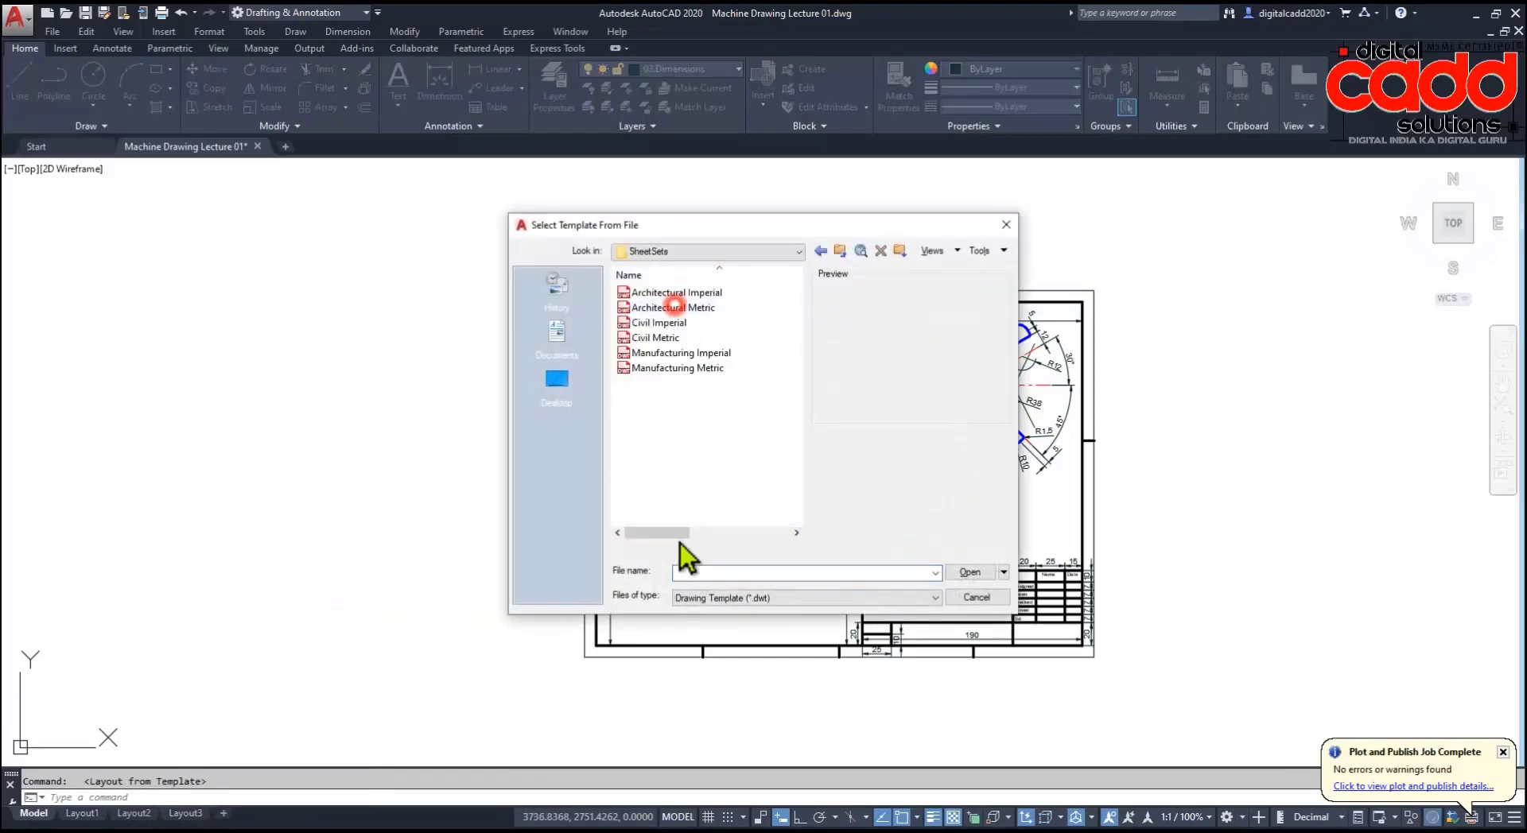
{"action": "left_click", "coordinate": [683, 368]}
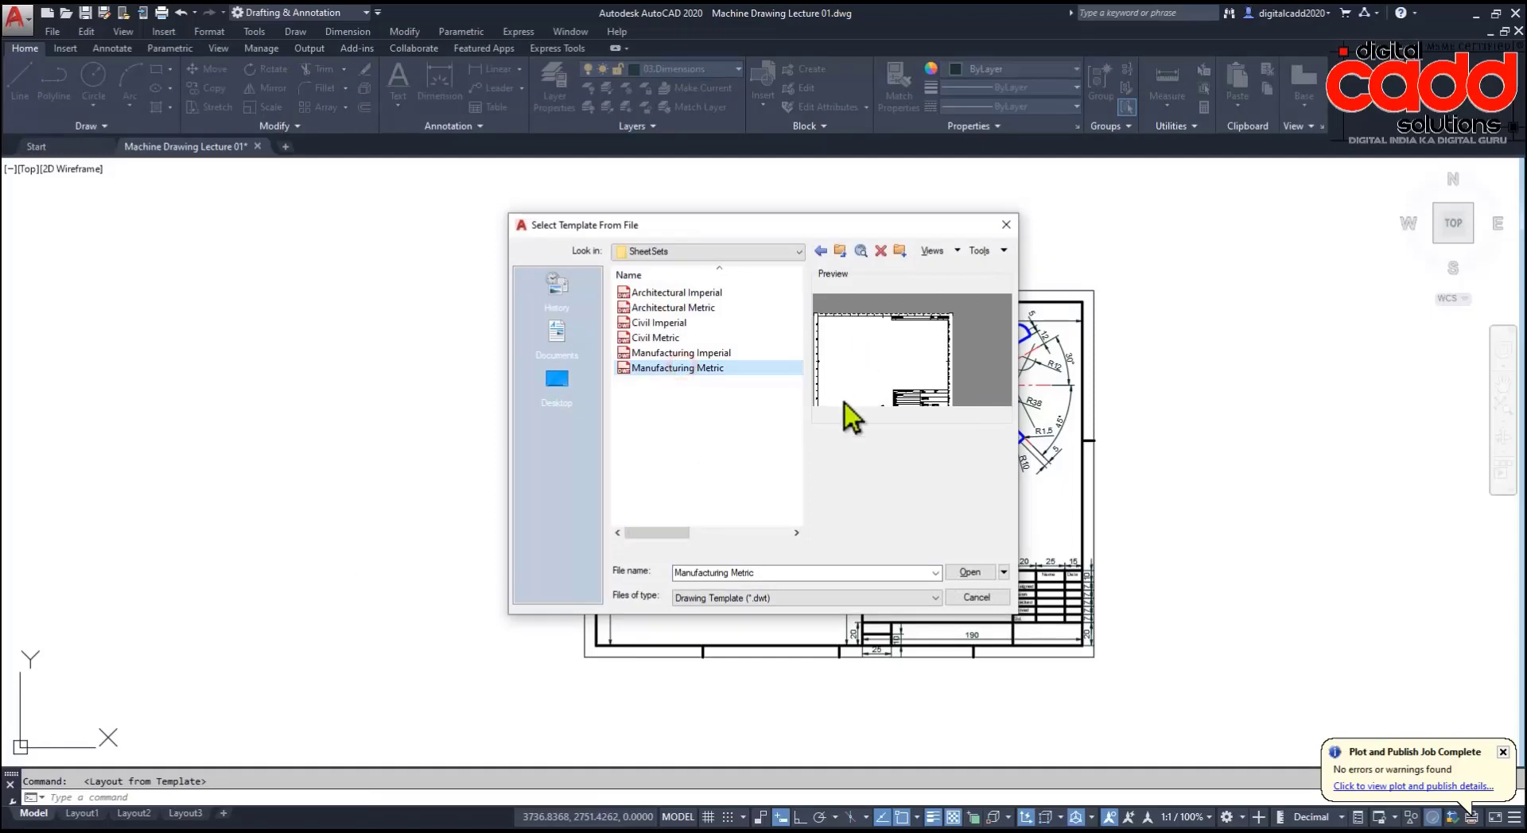
{"action": "left_click", "coordinate": [967, 575]}
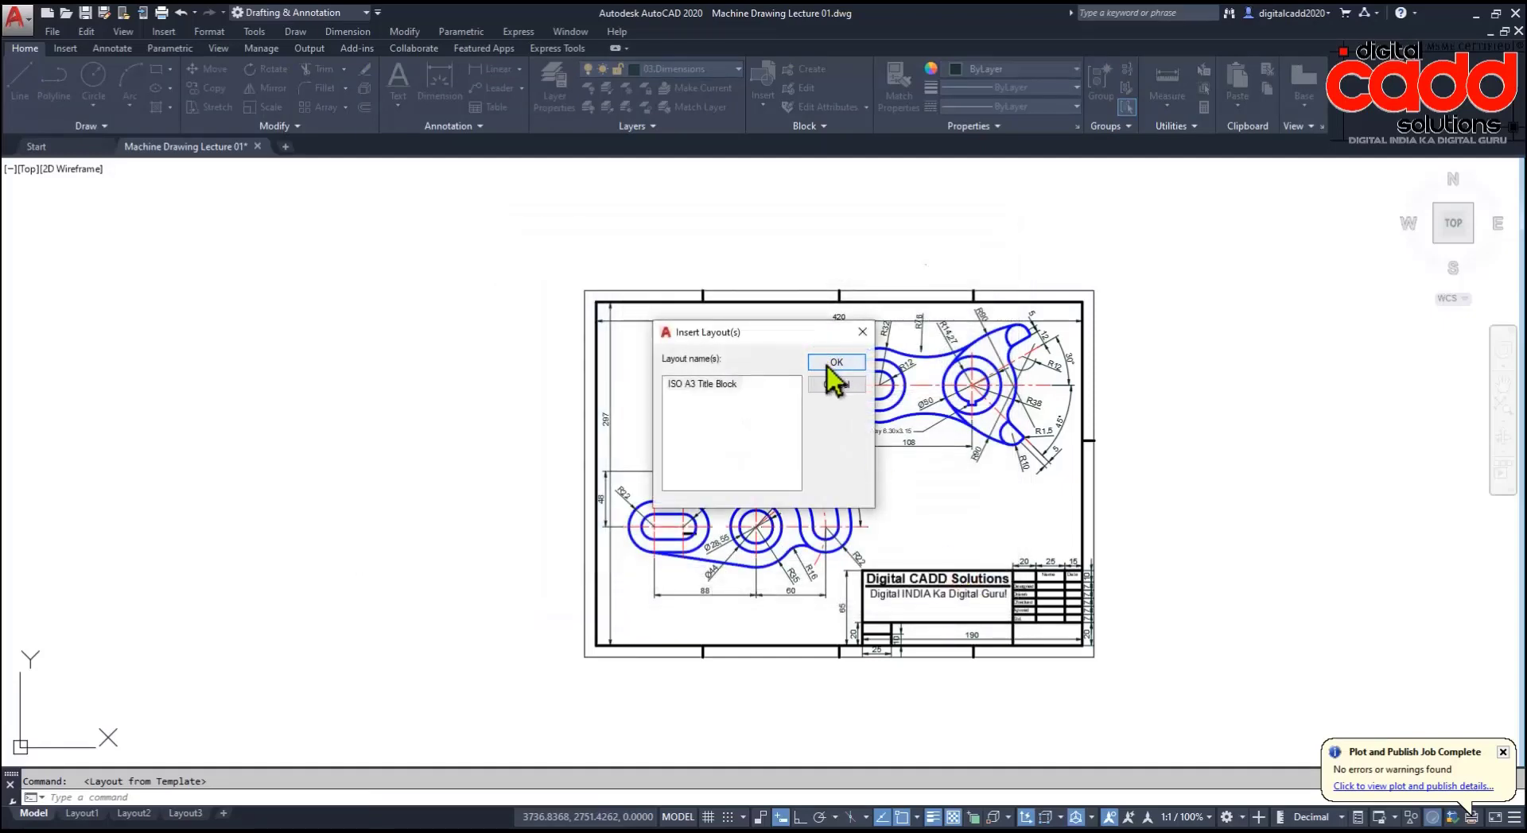
{"action": "left_click", "coordinate": [833, 364]}
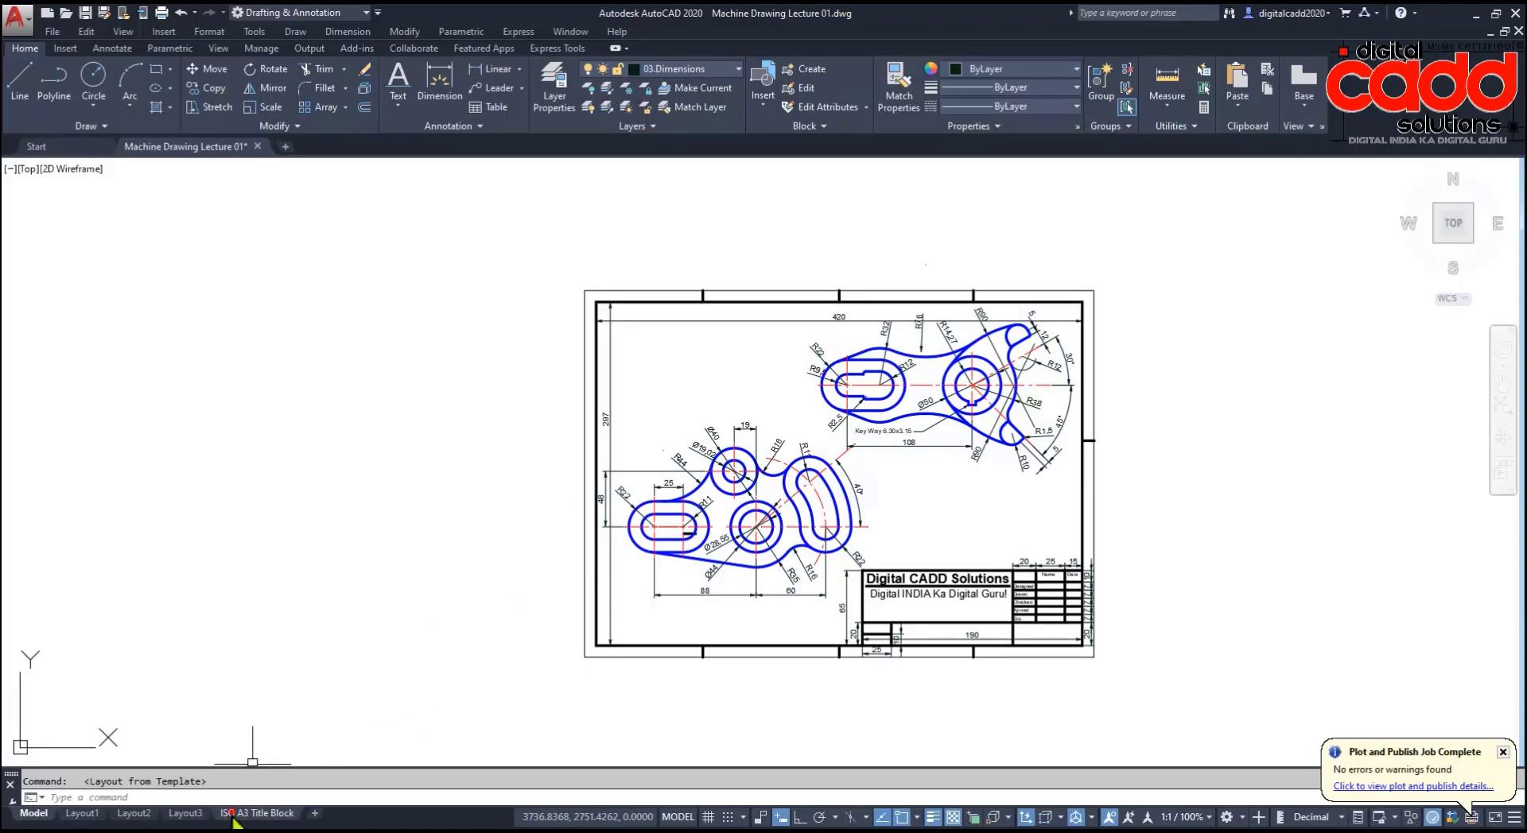
{"action": "left_click", "coordinate": [235, 815]}
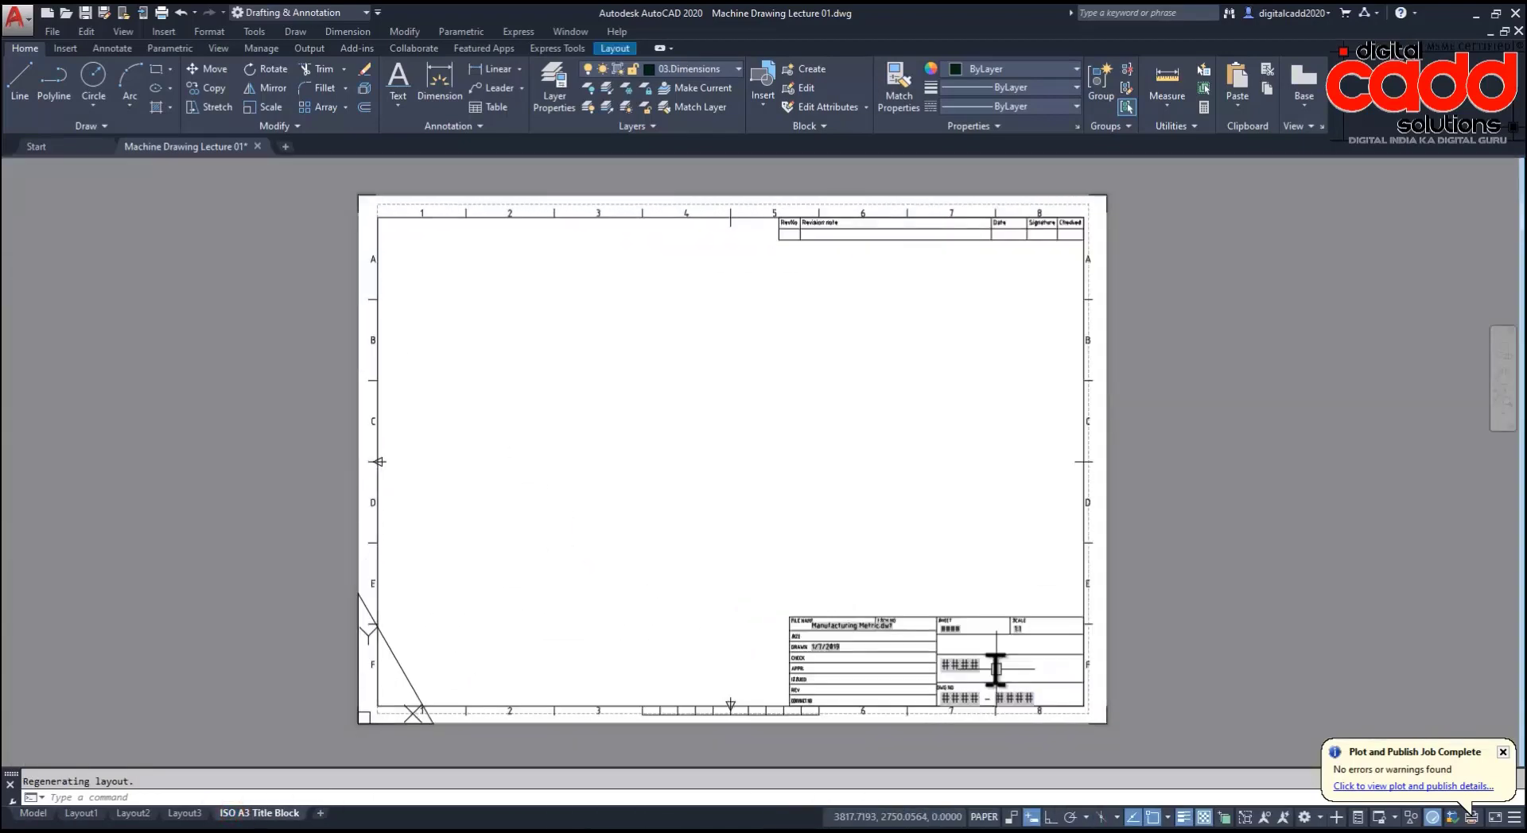
Step: Explode the ISO A3 title block and delete its APPROVED_BY text
{"action": "left_click", "coordinate": [960, 665]}
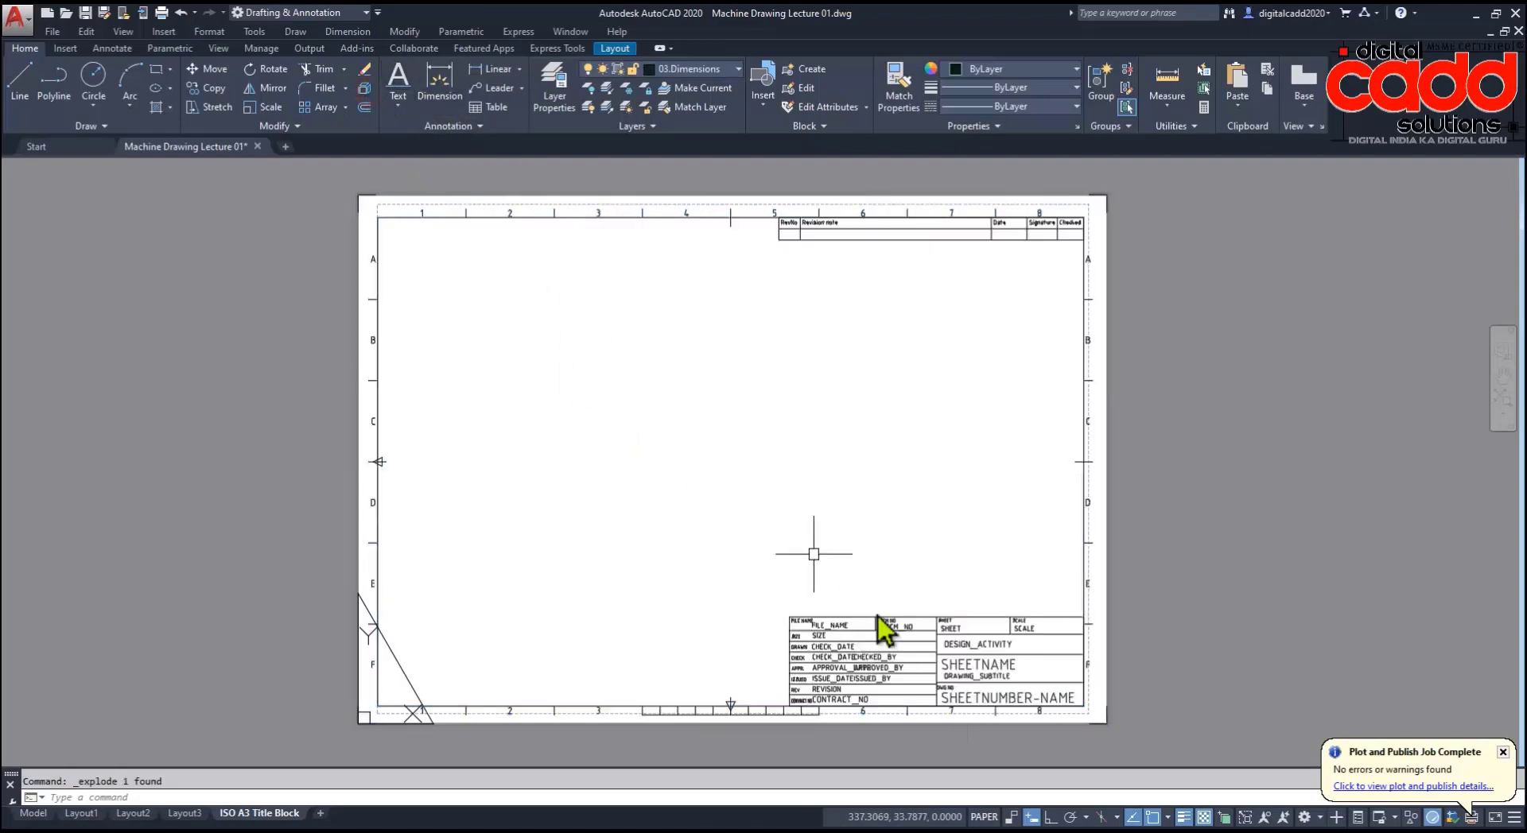
{"action": "scroll", "coordinate": [943, 714], "scroll_direction": "up", "scroll_amount": 4}
{"action": "scroll", "coordinate": [946, 716], "scroll_direction": "up", "scroll_amount": 2}
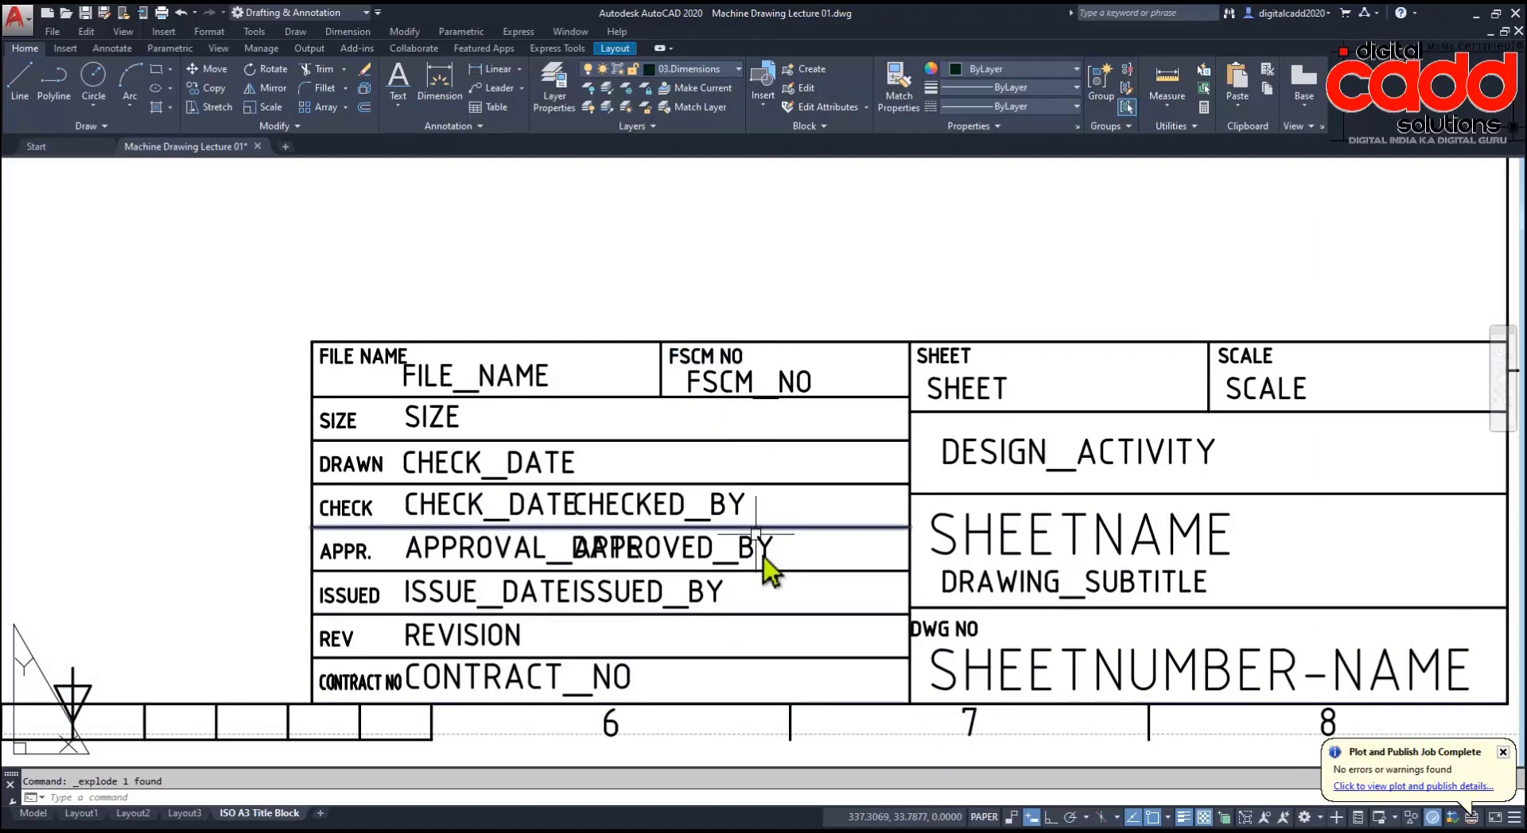
{"action": "left_click", "coordinate": [759, 554]}
{"action": "key", "text": "Delete"}
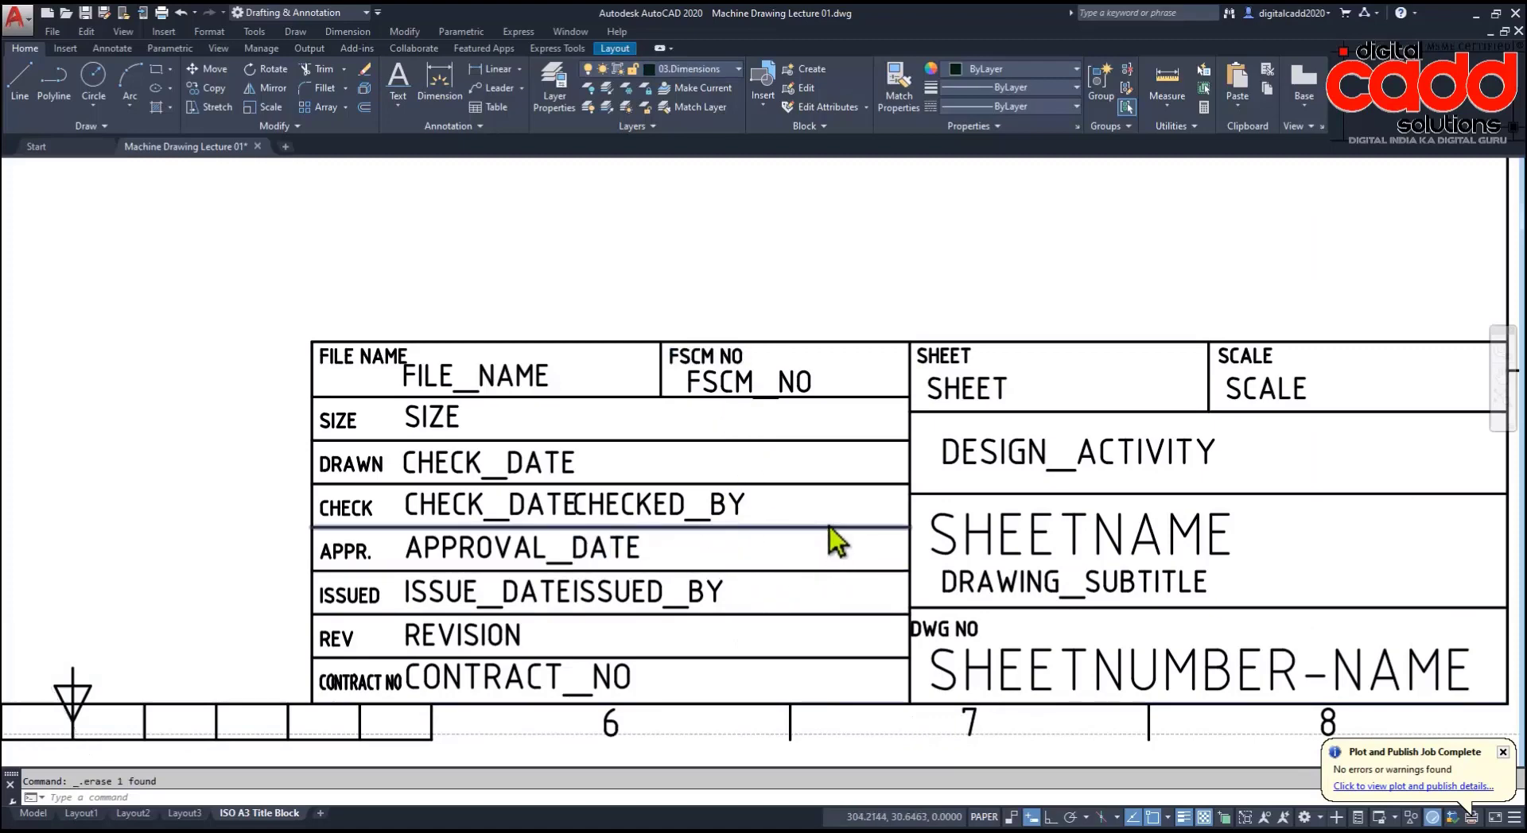
{"action": "scroll", "coordinate": [829, 533], "scroll_direction": "down", "scroll_amount": 2}
{"action": "scroll", "coordinate": [676, 636], "scroll_direction": "up", "scroll_amount": 2}
{"action": "scroll", "coordinate": [833, 533], "scroll_direction": "down", "scroll_amount": 3}
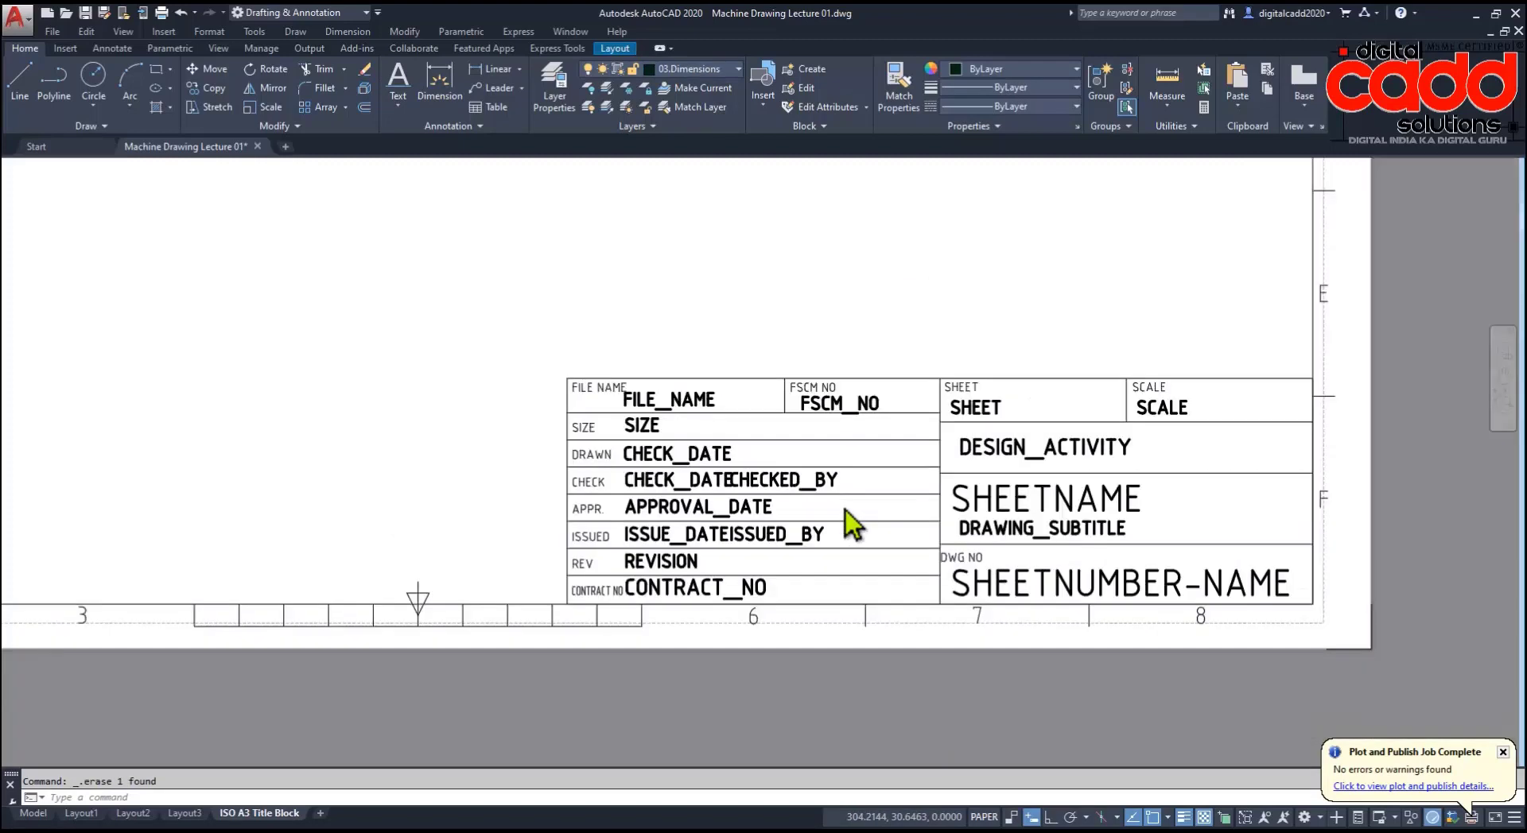
{"action": "scroll", "coordinate": [831, 529], "scroll_direction": "down", "scroll_amount": 1}
{"action": "scroll", "coordinate": [831, 528], "scroll_direction": "down", "scroll_amount": 1}
{"action": "scroll", "coordinate": [680, 556], "scroll_direction": "down", "scroll_amount": 4}
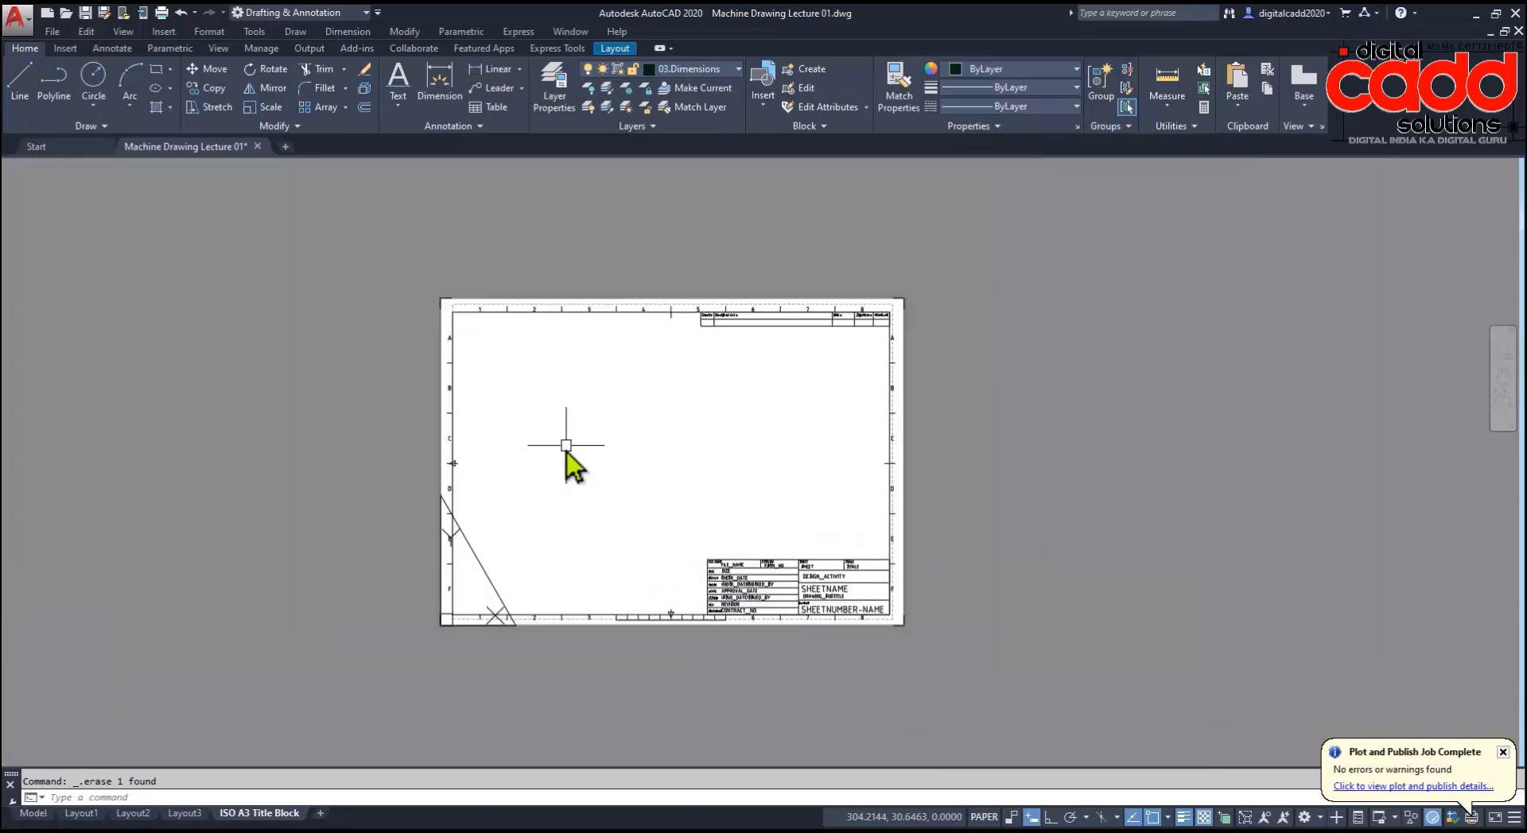
{"action": "scroll", "coordinate": [569, 466], "scroll_direction": "up", "scroll_amount": 2}
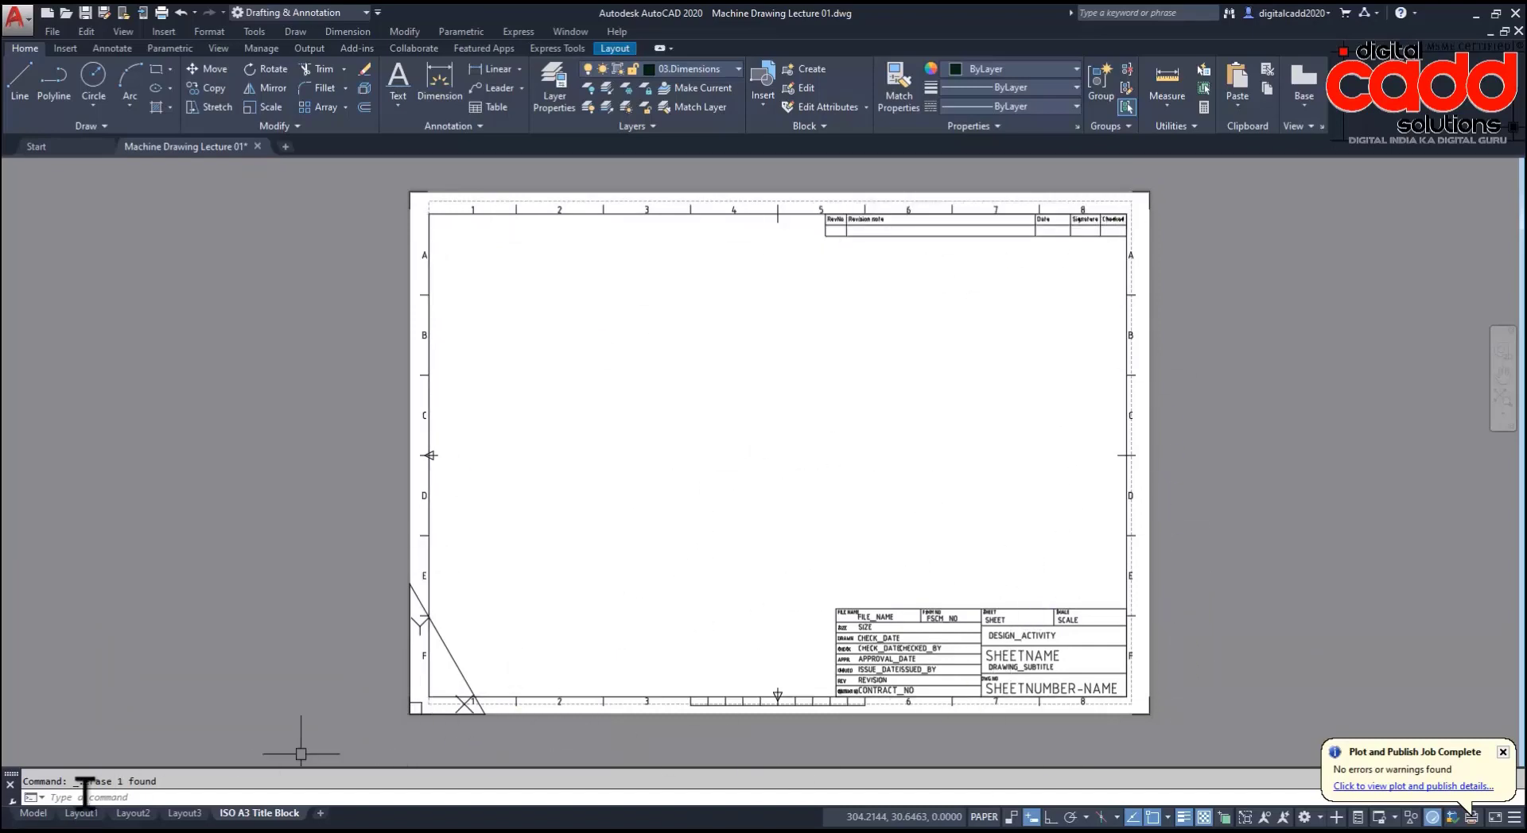
Step: Return to model space and recentre the A3 sheet in view
{"action": "left_click", "coordinate": [35, 814]}
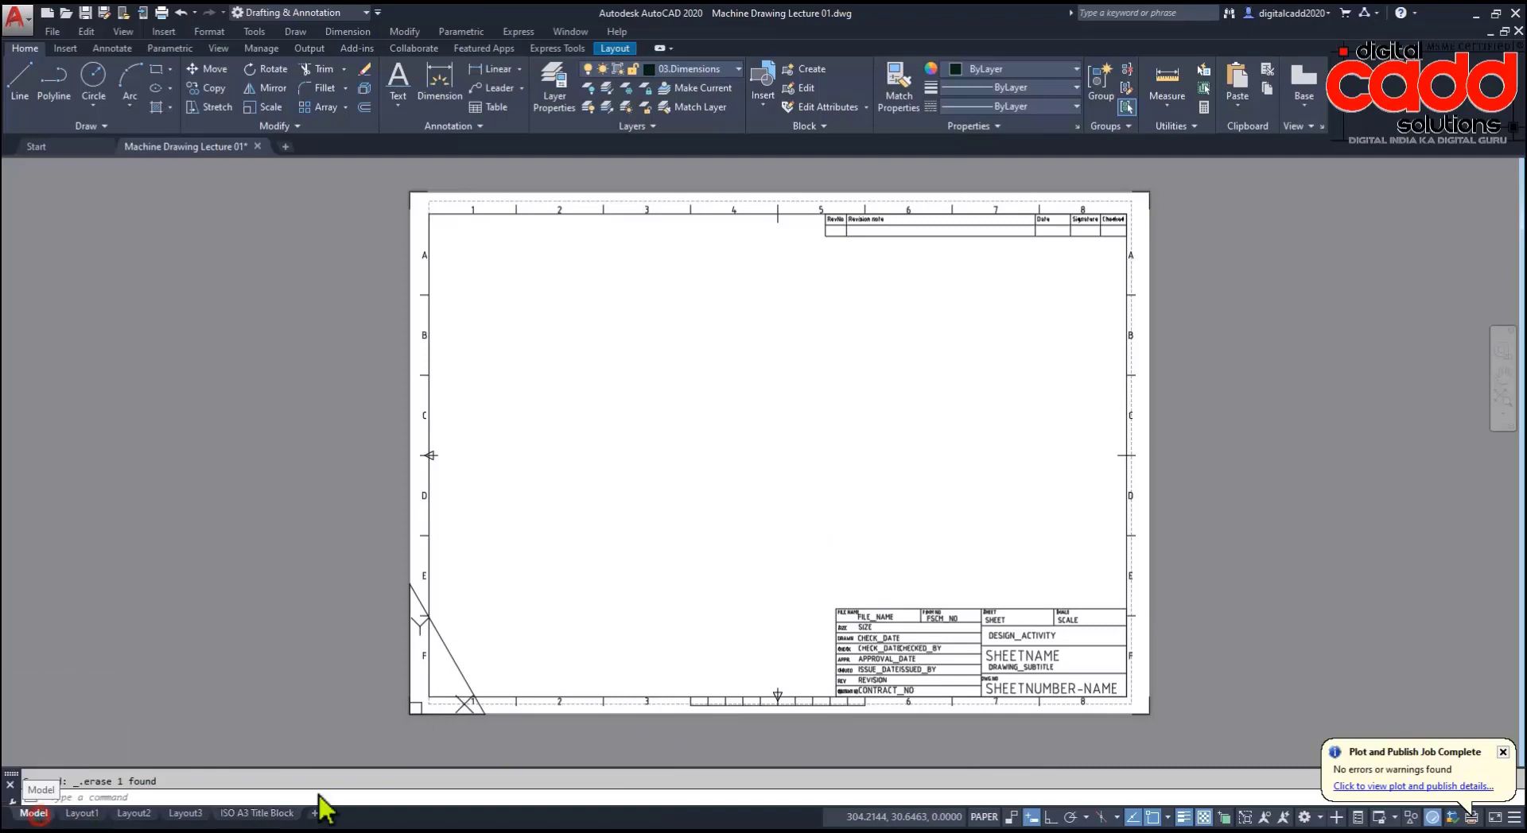
{"action": "scroll", "coordinate": [814, 578], "scroll_direction": "up", "scroll_amount": 1}
{"action": "scroll", "coordinate": [790, 521], "scroll_direction": "up", "scroll_amount": 2}
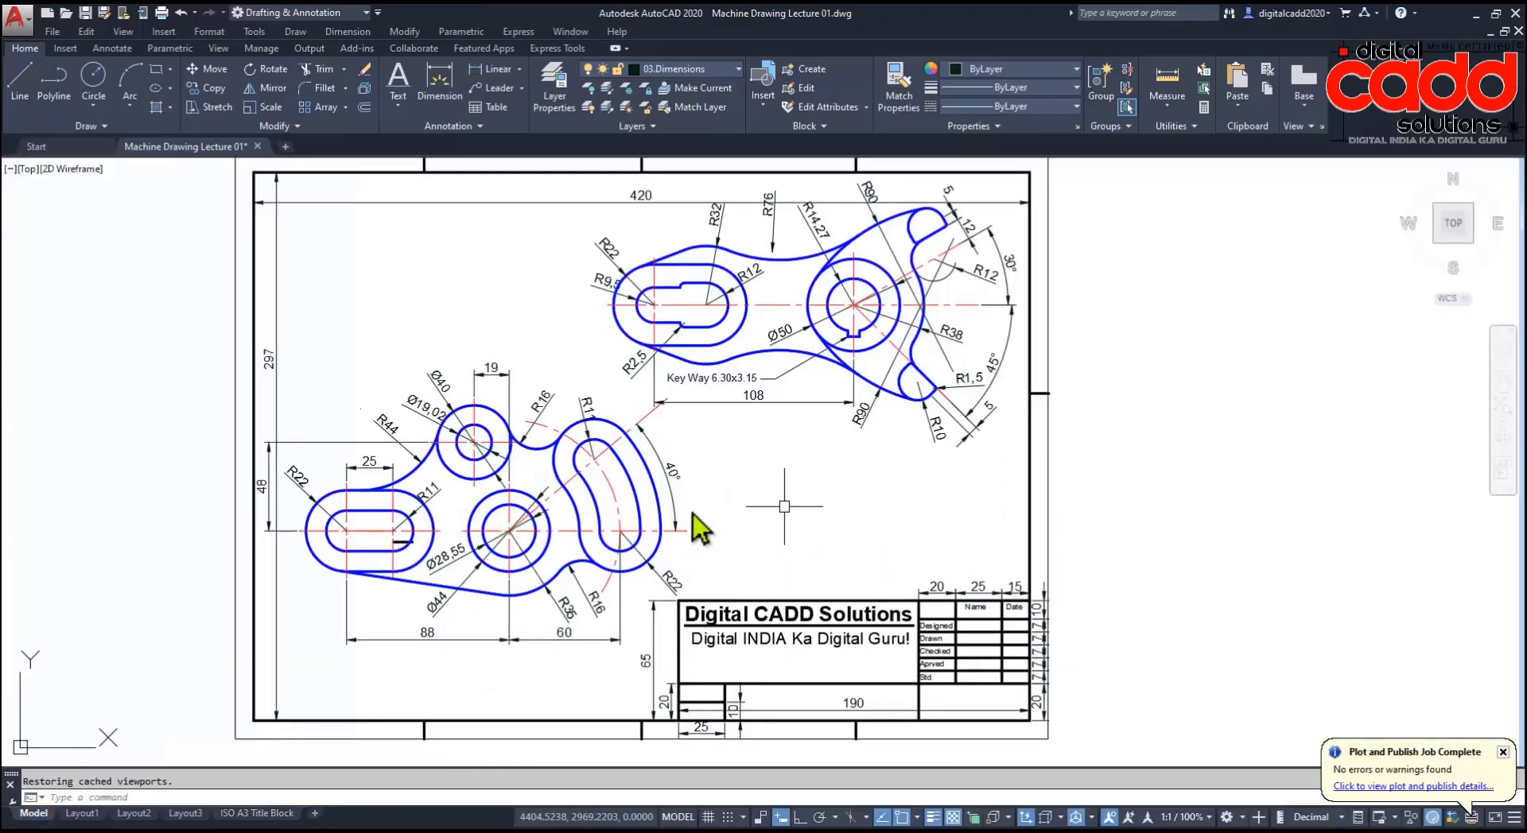
{"action": "scroll", "coordinate": [879, 580], "scroll_direction": "up", "scroll_amount": 1}
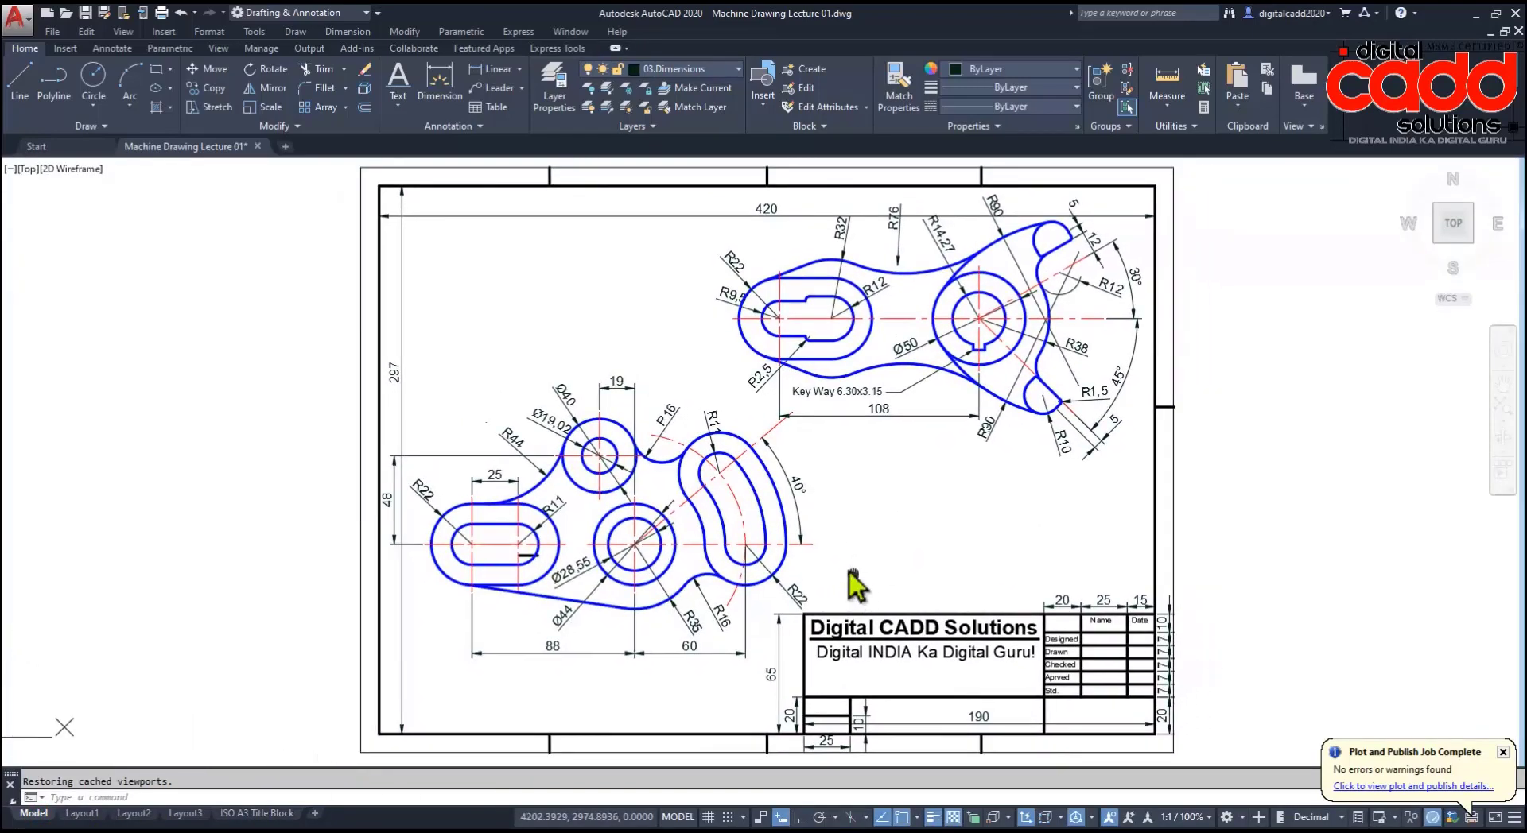
{"action": "scroll", "coordinate": [859, 586], "scroll_direction": "down", "scroll_amount": 1}
{"action": "scroll", "coordinate": [817, 566], "scroll_direction": "down", "scroll_amount": 1}
{"action": "scroll", "coordinate": [875, 569], "scroll_direction": "down", "scroll_amount": 1}
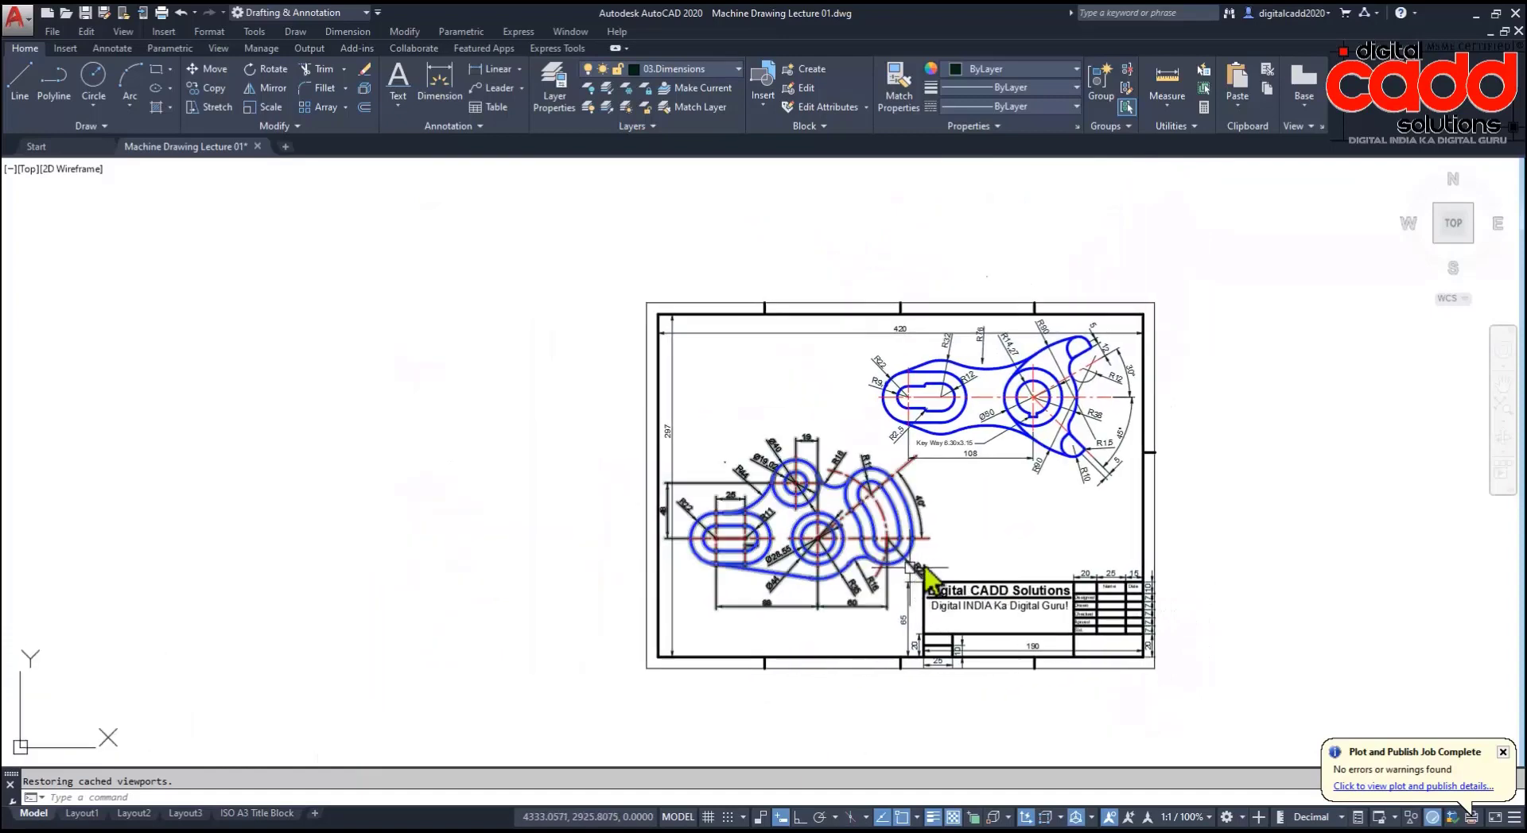
{"action": "middle_click_drag", "start_coordinate": [990, 545], "coordinate": [822, 533]}
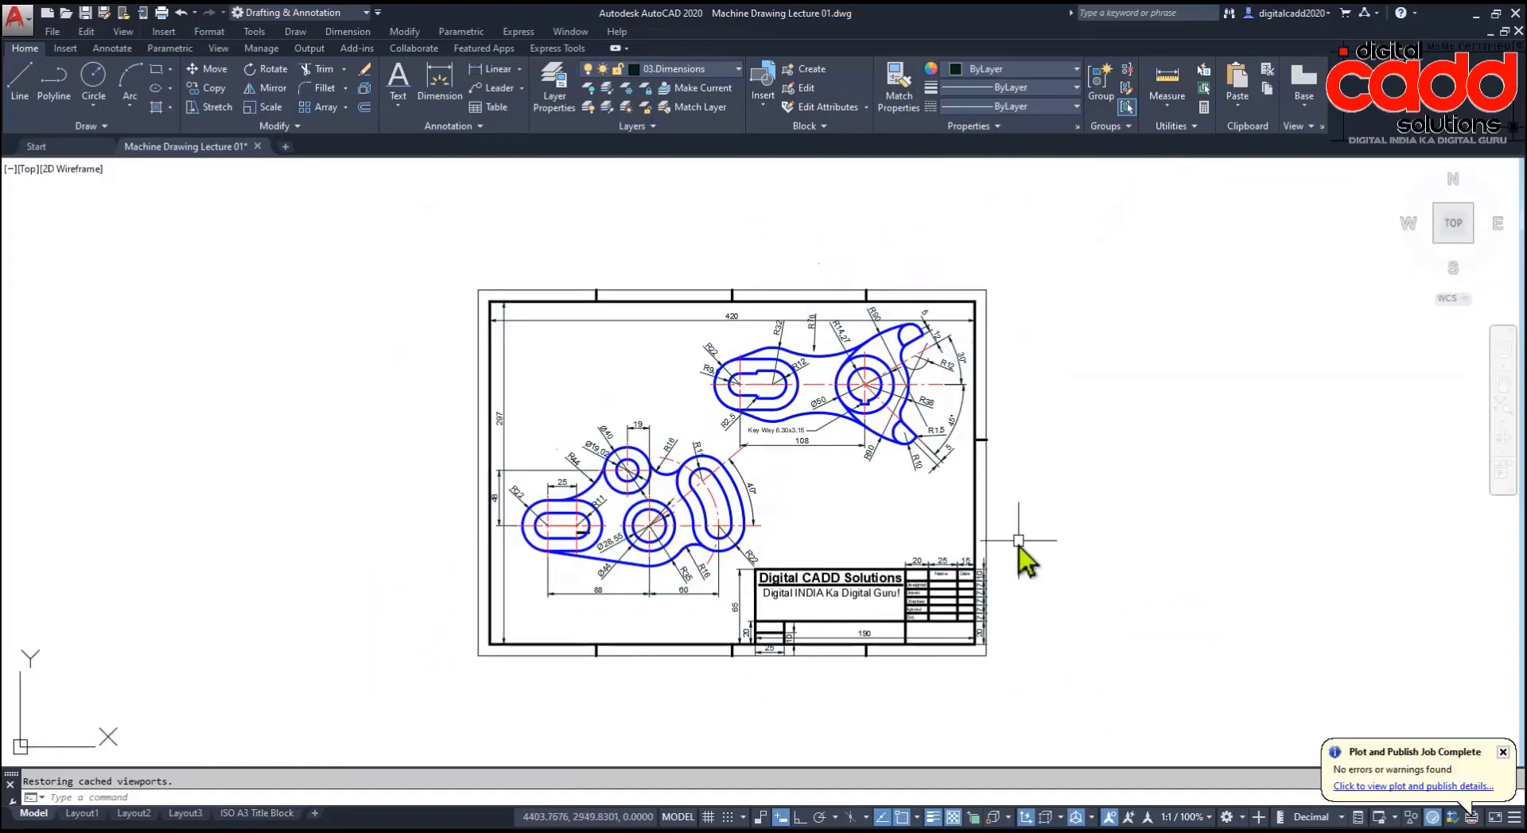